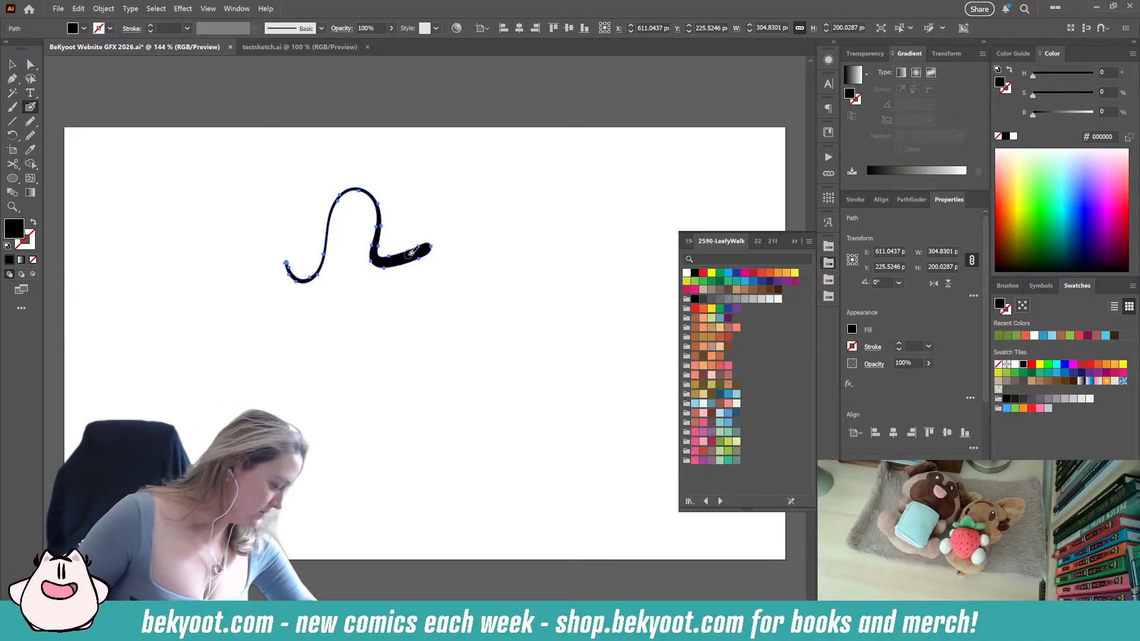
Replace the test squiggle with hand-lettered "Latest Comic" framed by a rough rectangle near the artboard's upper edge
key(Delete)
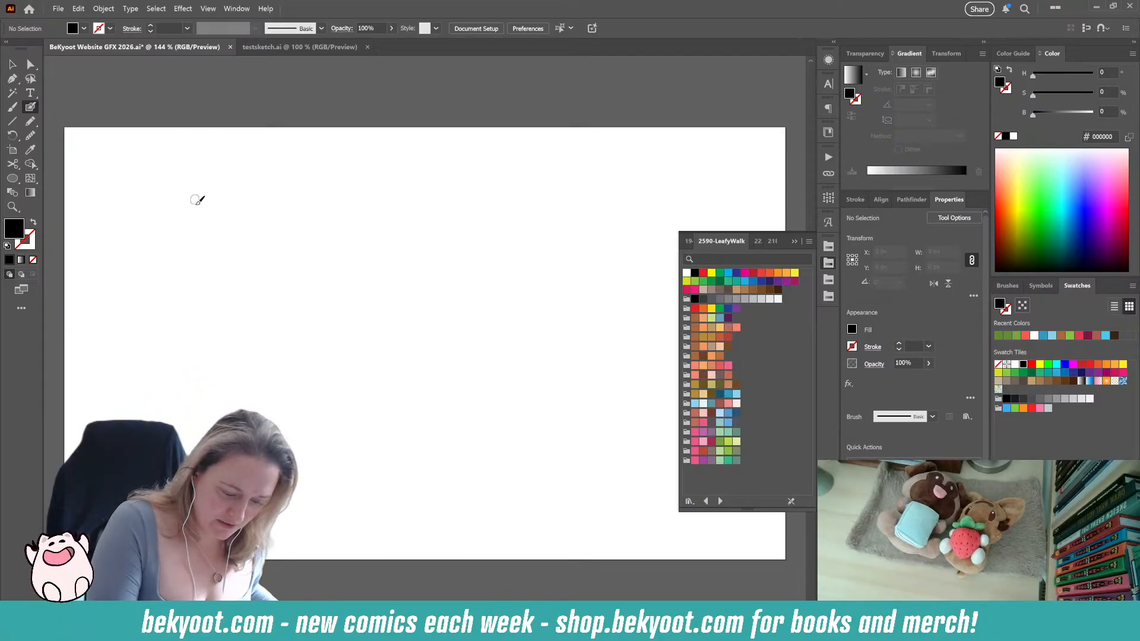
mouse_move(197, 179)
mouse_down()
mouse_move(201, 213)
mouse_move(239, 220)
mouse_up()
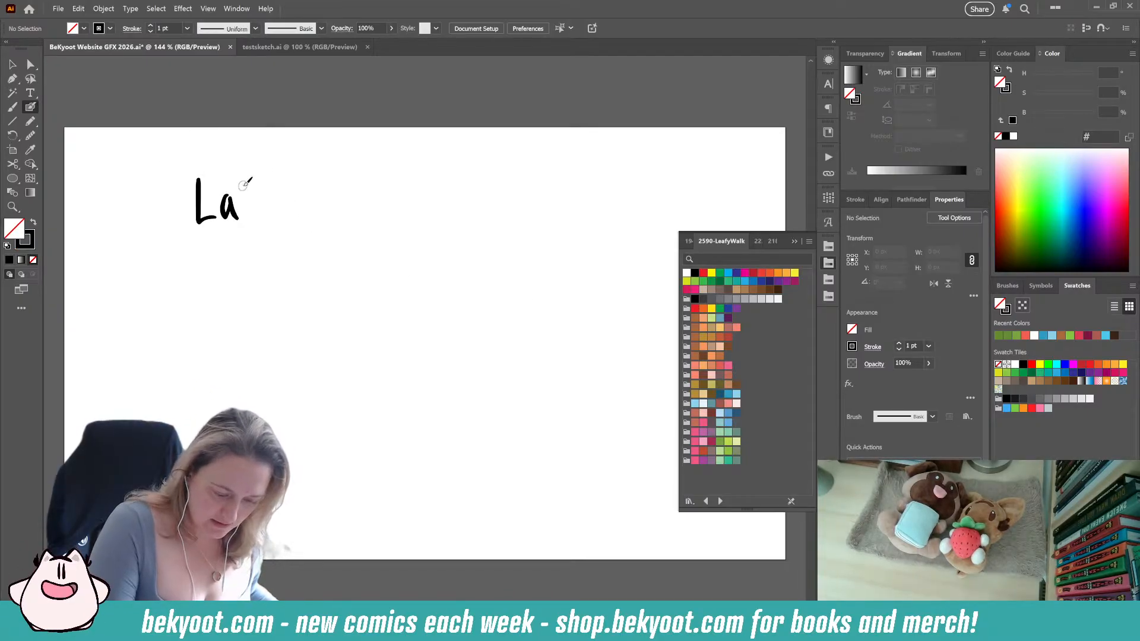
drag(246, 179, 249, 212)
mouse_move(241, 197)
mouse_down()
mouse_move(261, 191)
mouse_move(288, 212)
mouse_up()
drag(300, 169, 316, 210)
mouse_move(295, 194)
mouse_down()
mouse_move(340, 178)
mouse_move(356, 212)
mouse_up()
mouse_move(371, 199)
mouse_down()
mouse_move(452, 194)
mouse_move(462, 206)
mouse_up()
drag(438, 170, 442, 168)
mouse_move(176, 145)
mouse_down()
mouse_move(177, 233)
mouse_move(495, 223)
mouse_move(489, 158)
mouse_move(411, 145)
mouse_move(173, 146)
mouse_up()
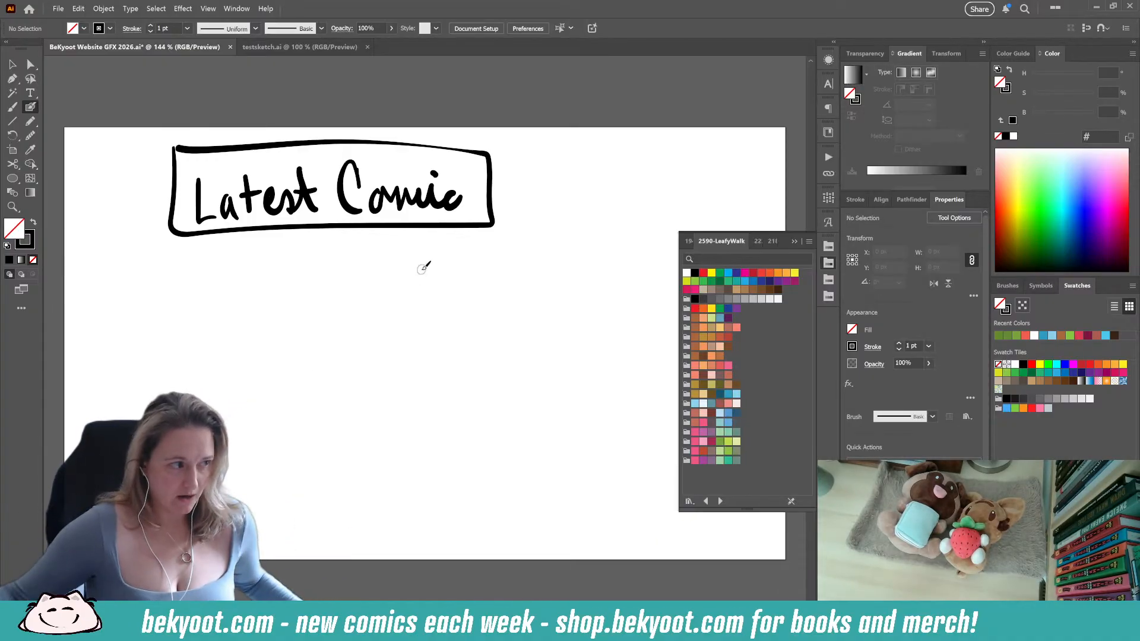
Collapse the floating swatch library and look at the leaf-umbrella illustration in testsketch.ai for comparison, returning to BeKyoot Website GFX 2026.ai
scroll(518, 254, down, 2)
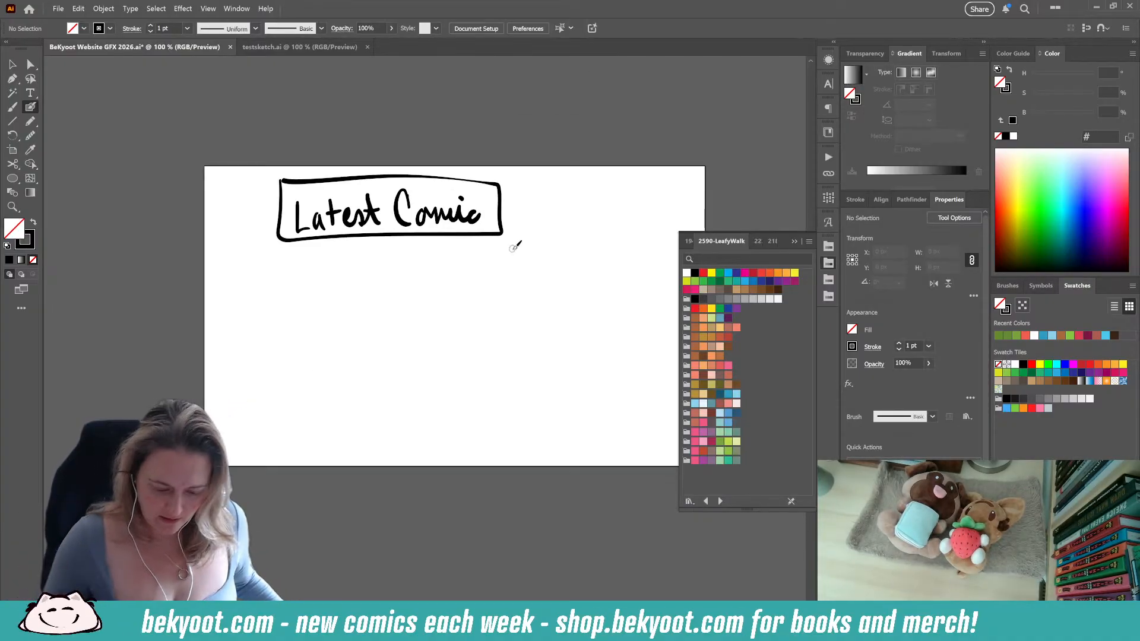
drag(423, 373, 328, 335)
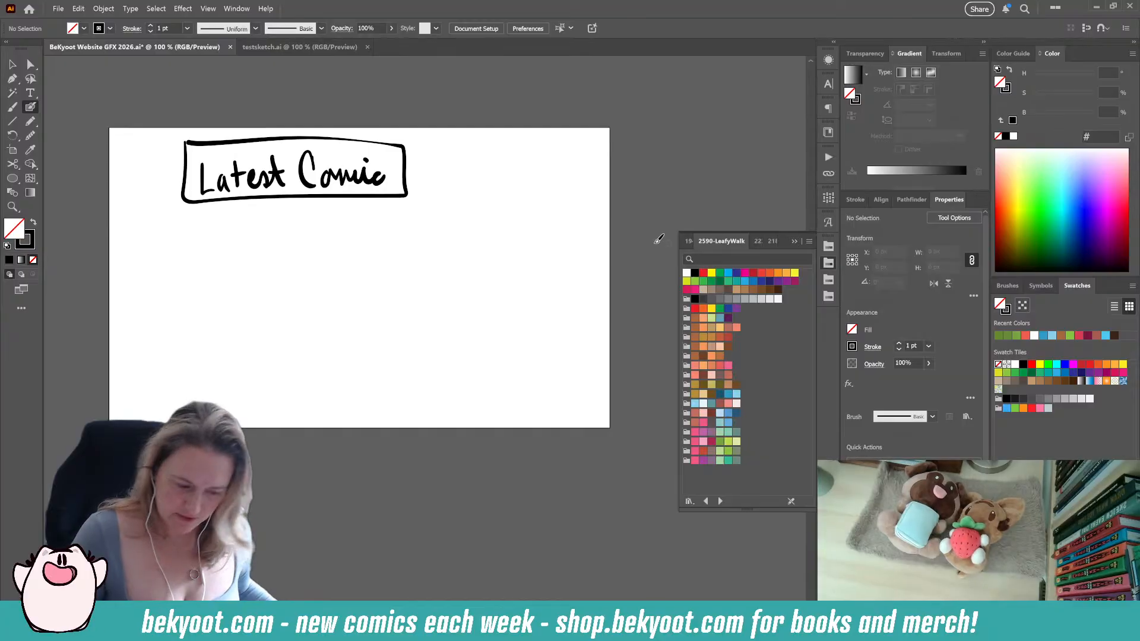
click(793, 242)
click(300, 47)
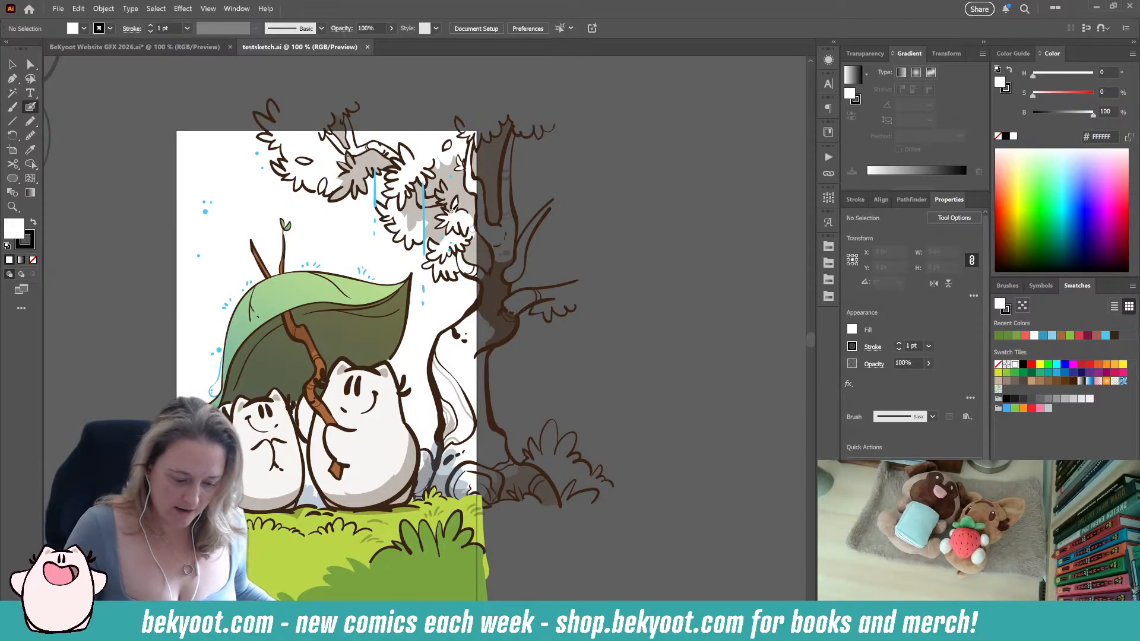
click(149, 47)
drag(422, 362, 502, 325)
click(340, 51)
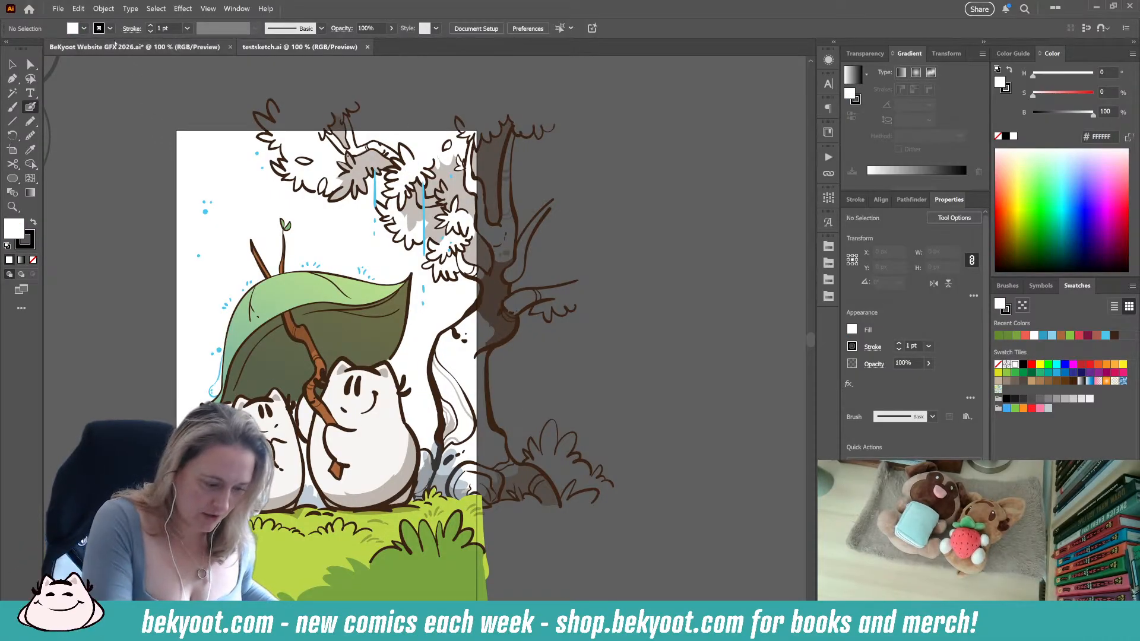
click(112, 48)
key(v)
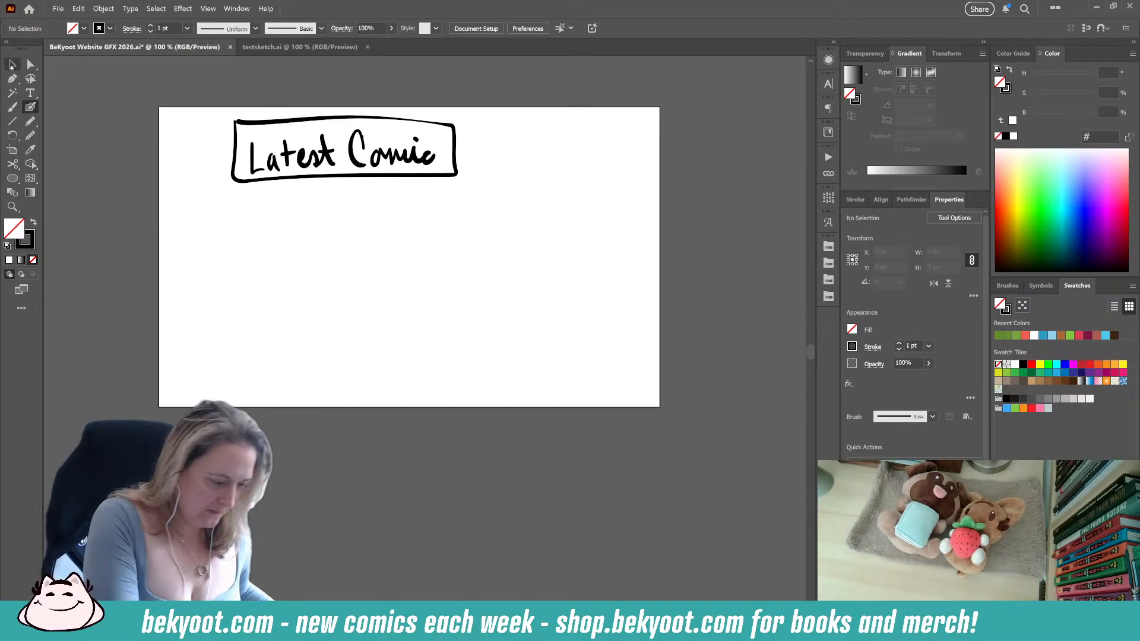
drag(205, 110, 498, 283)
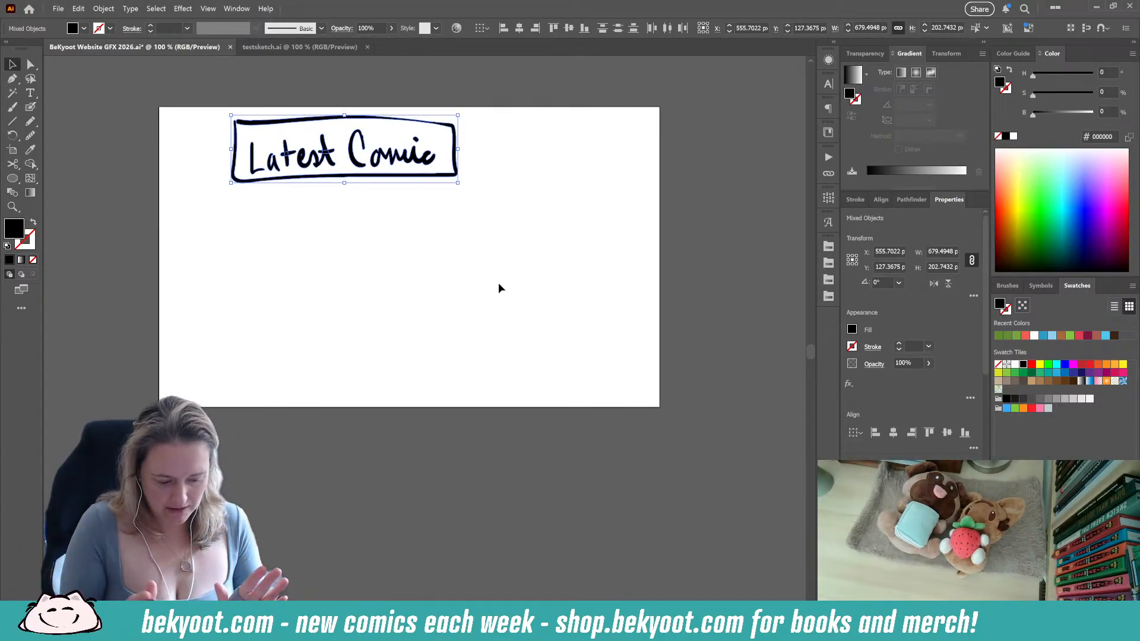
click(222, 188)
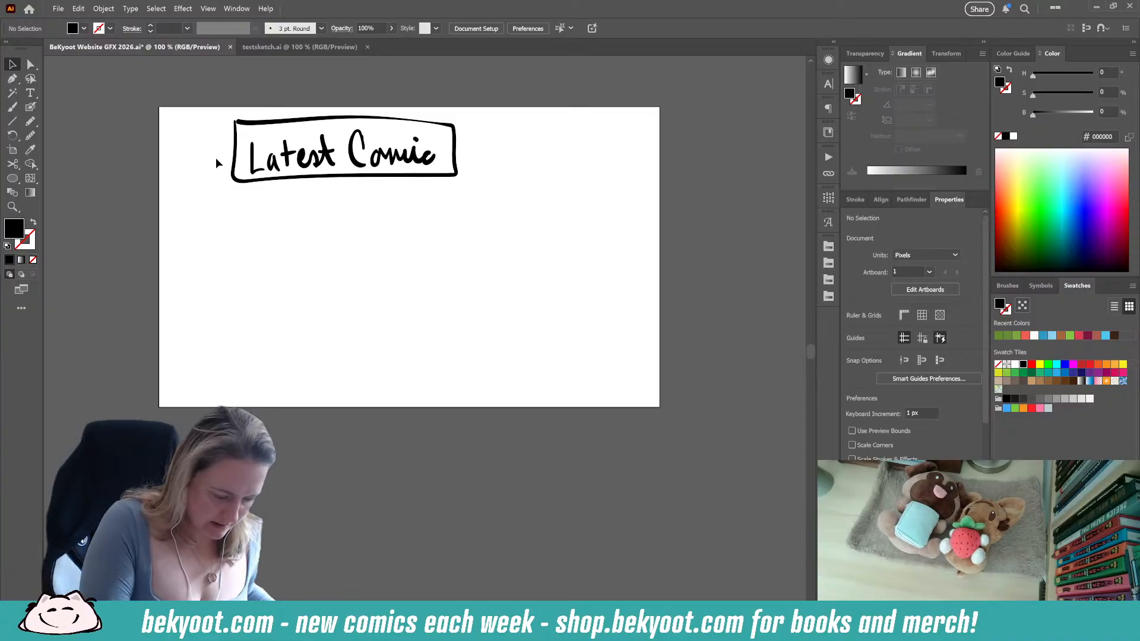
Sketch a small eared character peeking around each end of the "Latest Comic" box with the Blob Brush
key(shift+b)
drag(211, 170, 206, 188)
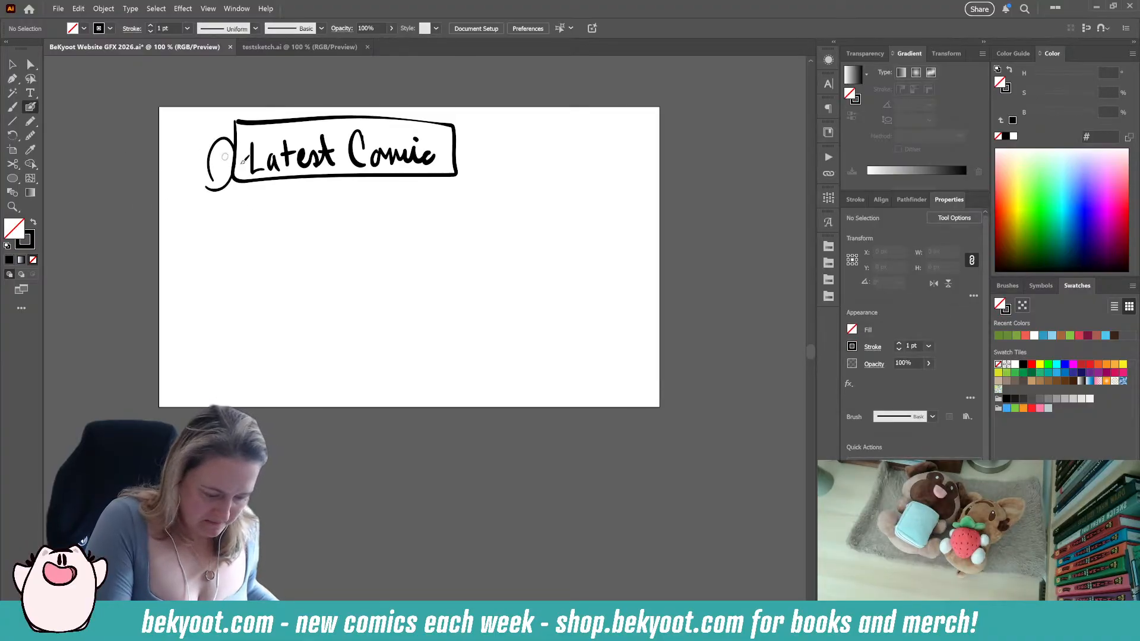
mouse_move(461, 177)
mouse_down()
mouse_move(454, 135)
mouse_move(455, 168)
mouse_up()
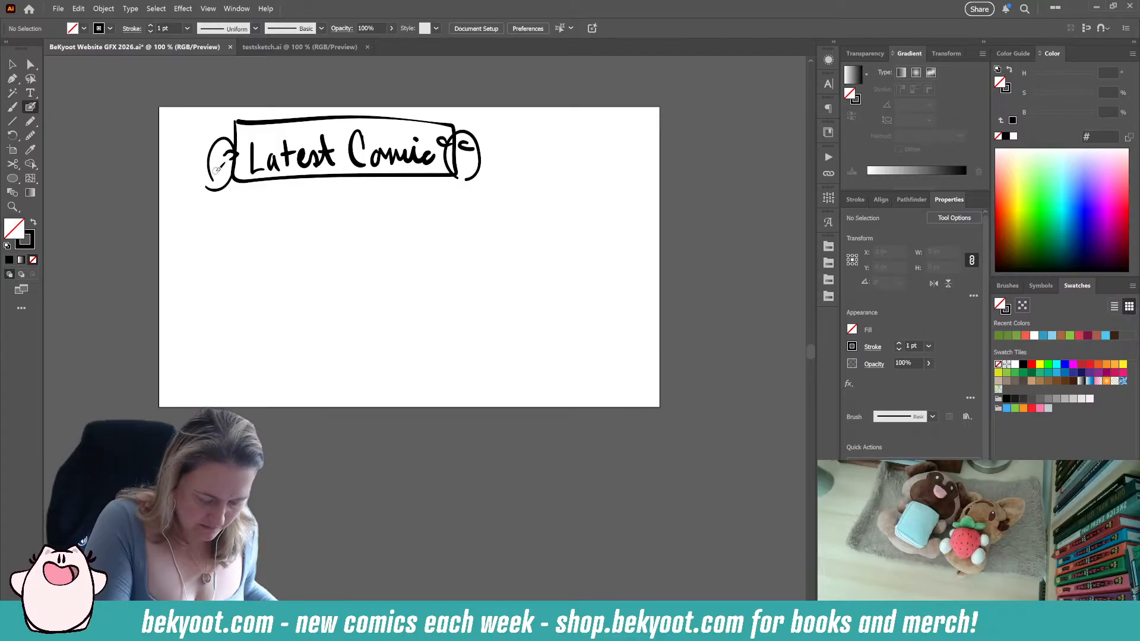
drag(230, 135, 232, 141)
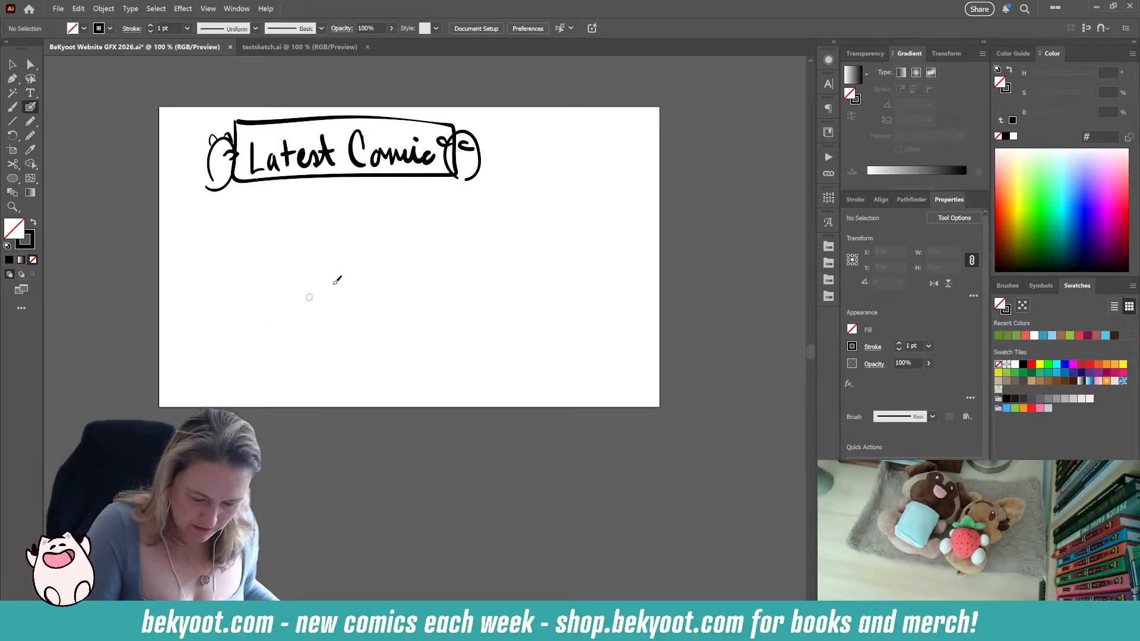
drag(470, 132, 476, 139)
drag(460, 129, 455, 130)
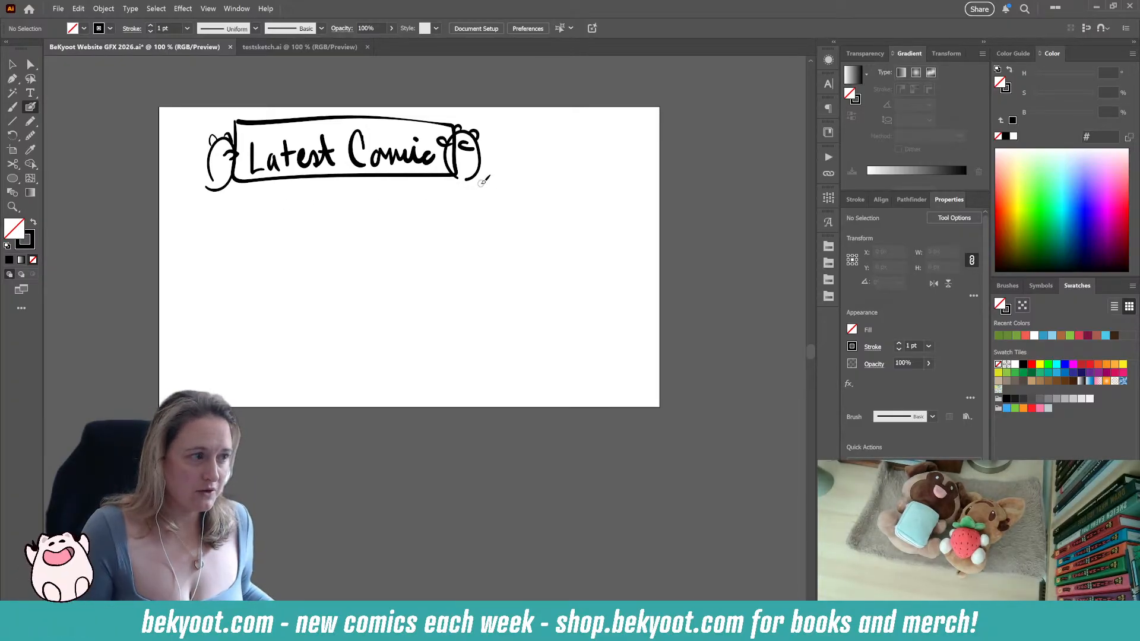
Try smoothing the outlines of the character sketches at the ends of the "Latest Comic" box
key(v)
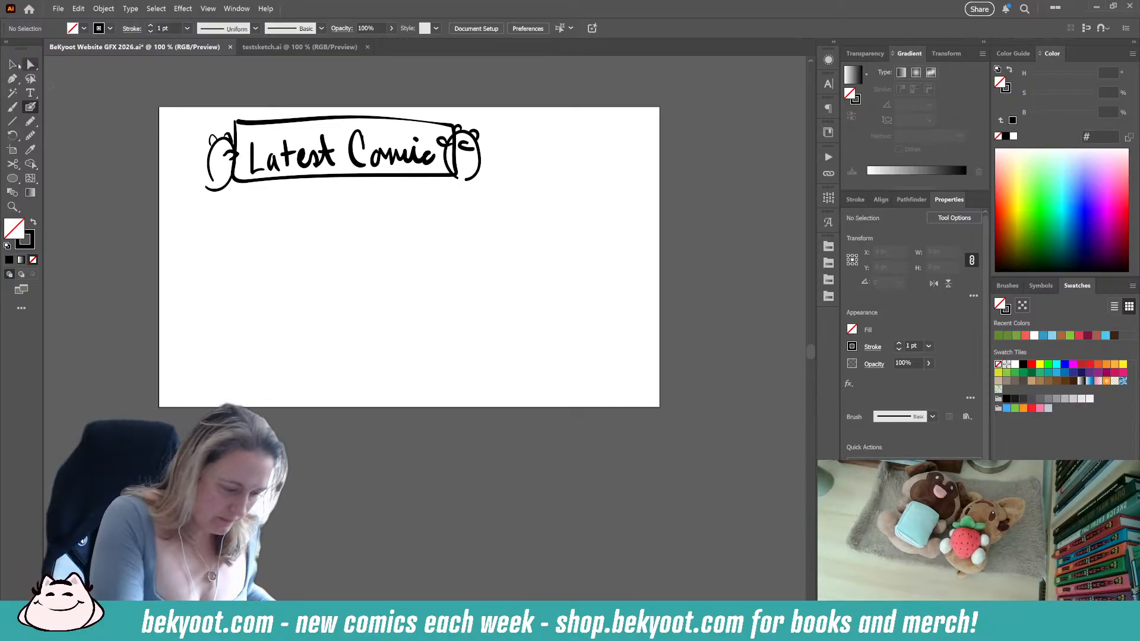
click(275, 179)
key(ctrl)
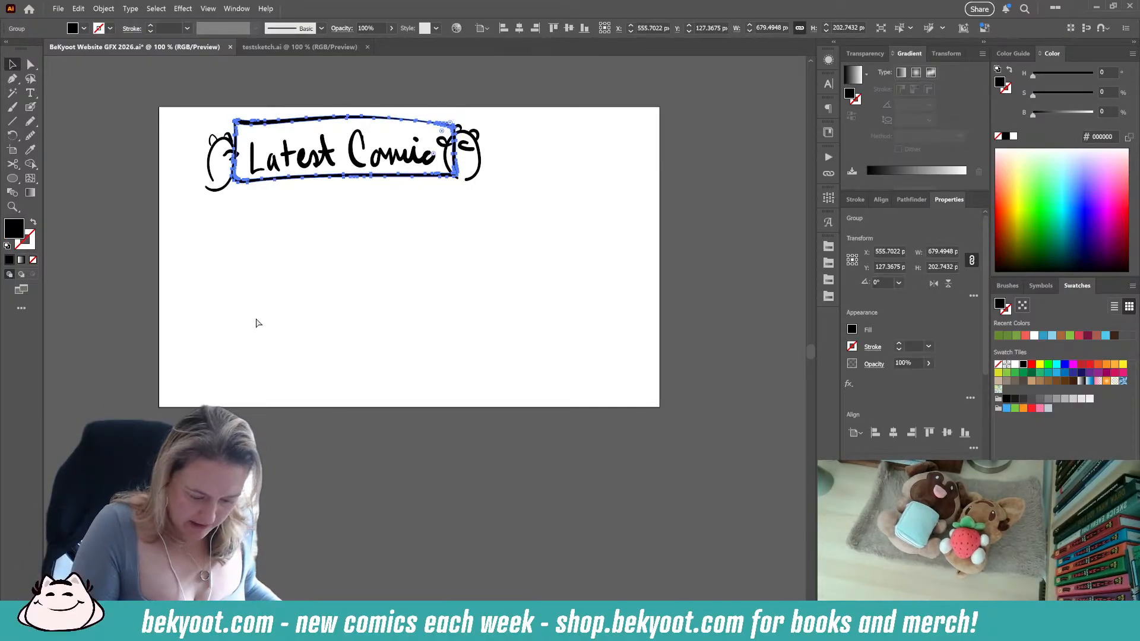
key(ctrl)
drag(193, 117, 222, 261)
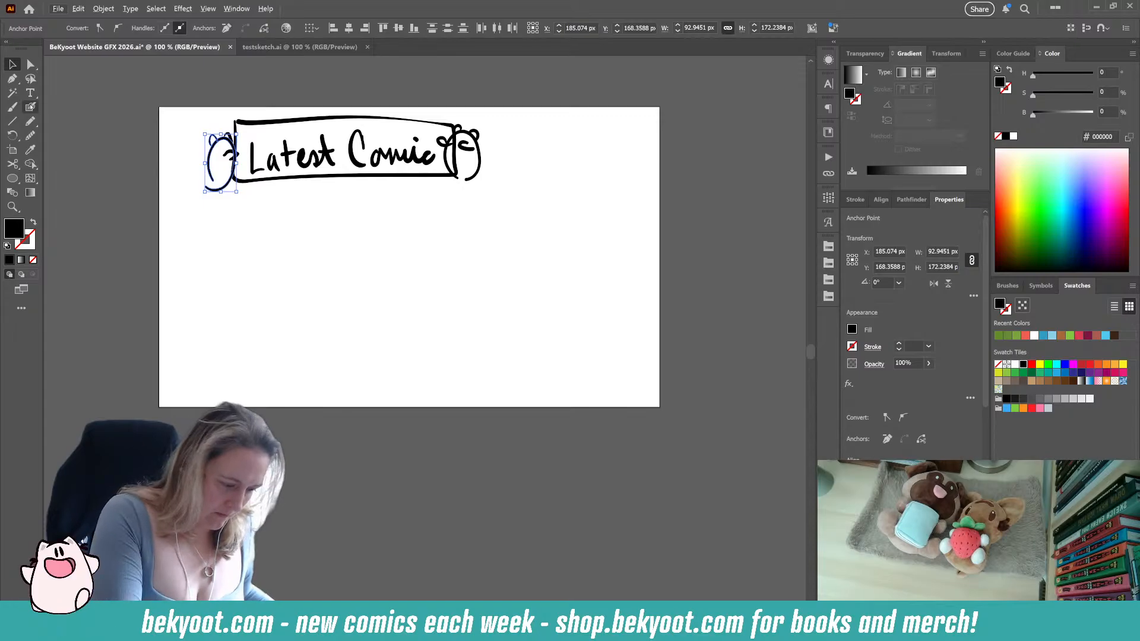
click(30, 108)
key(ctrl+alt+s)
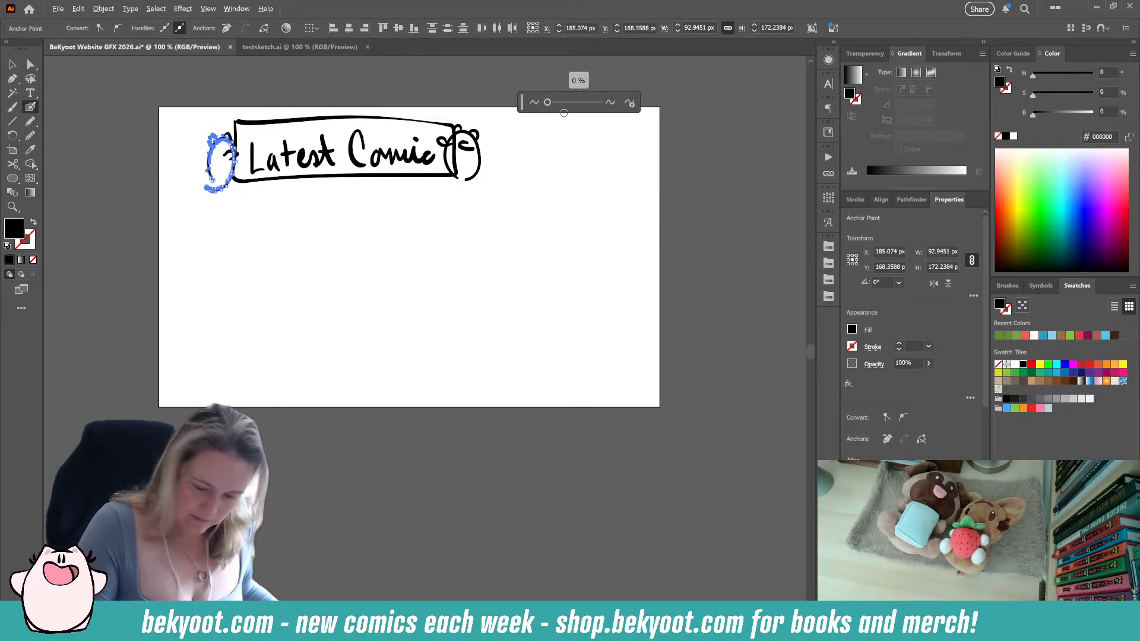
mouse_move(547, 103)
mouse_down()
mouse_move(564, 103)
mouse_move(552, 104)
mouse_up()
click(540, 121)
key(ctrl+alt+s)
click(443, 121)
ctrl+click(479, 167)
key(ctrl+alt+s)
click(544, 136)
ctrl+click(228, 191)
key(ctrl+alt+s)
click(534, 150)
Group the lettering, box and both characters, and move the group slightly down and to the left on the artboard
key(v)
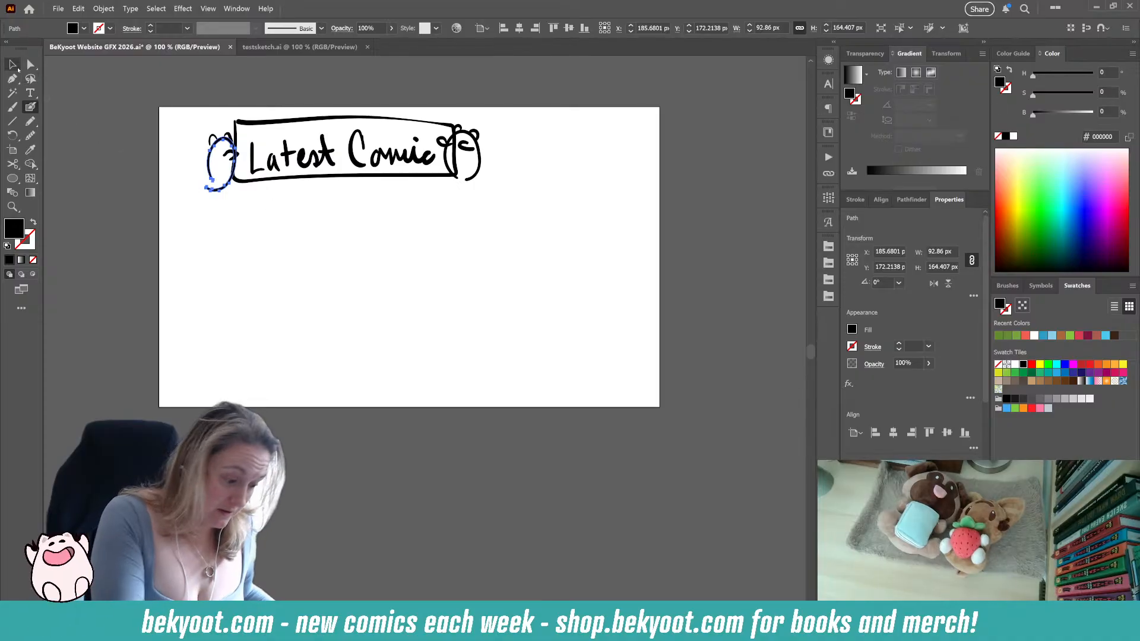
click(174, 265)
drag(178, 108, 530, 237)
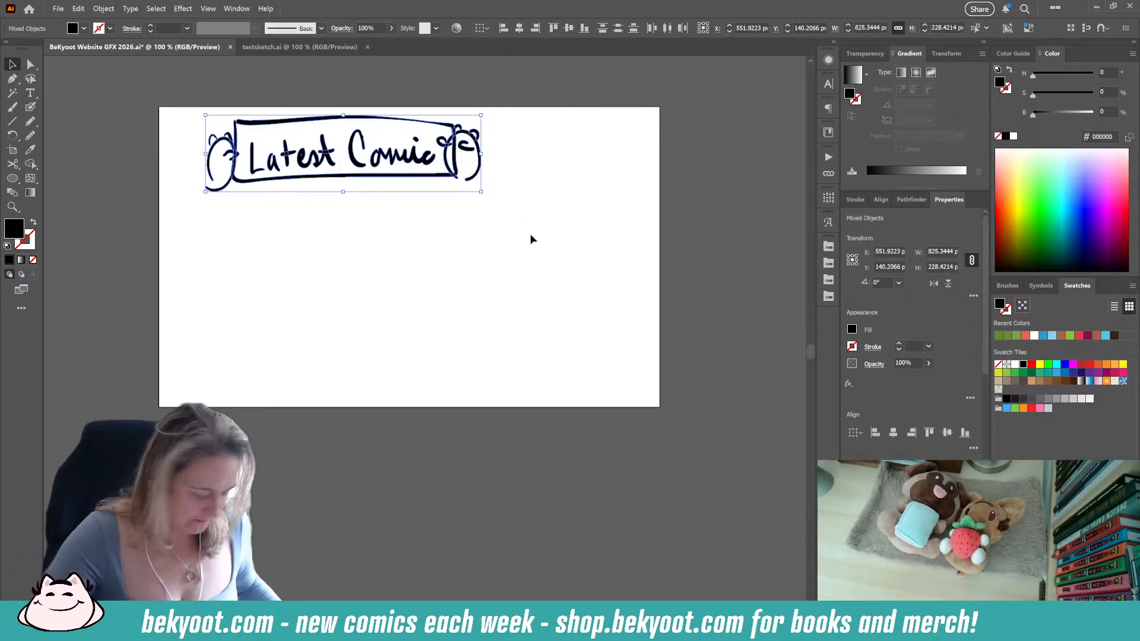
key(ctrl+g)
drag(423, 178, 409, 190)
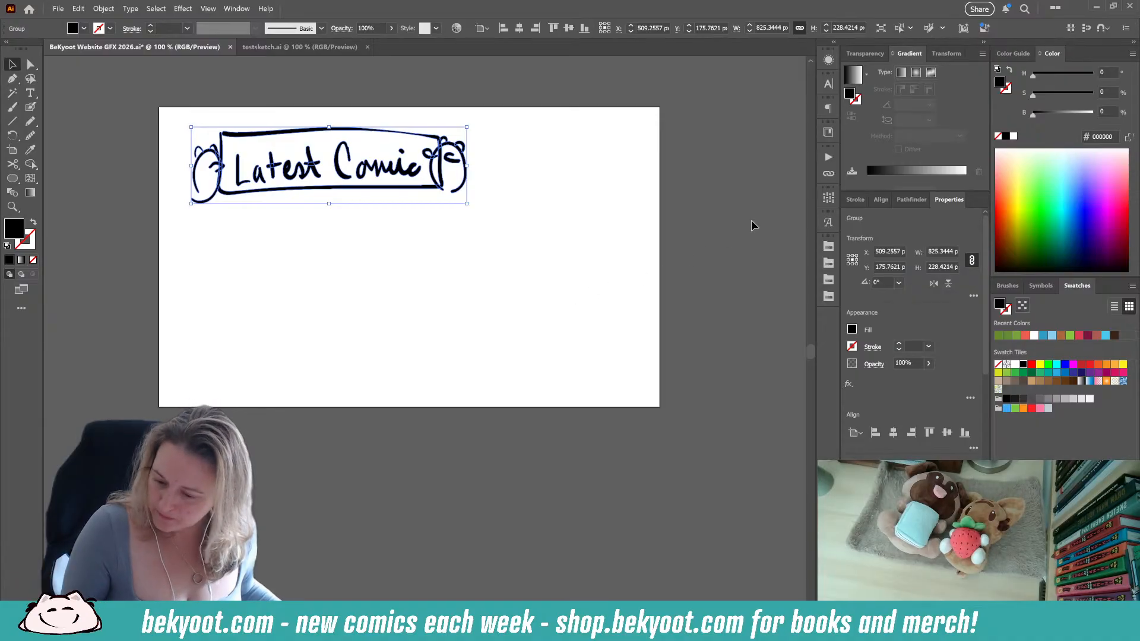
Set the grouped sketch's opacity to 30%
click(867, 53)
click(941, 71)
text(30)
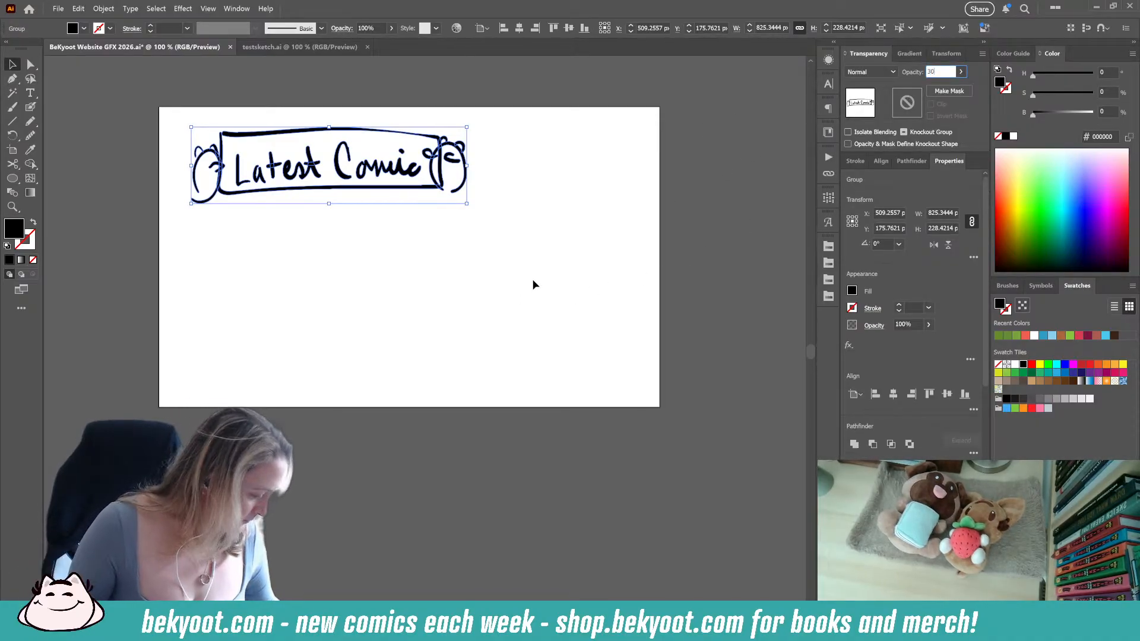
key(Return)
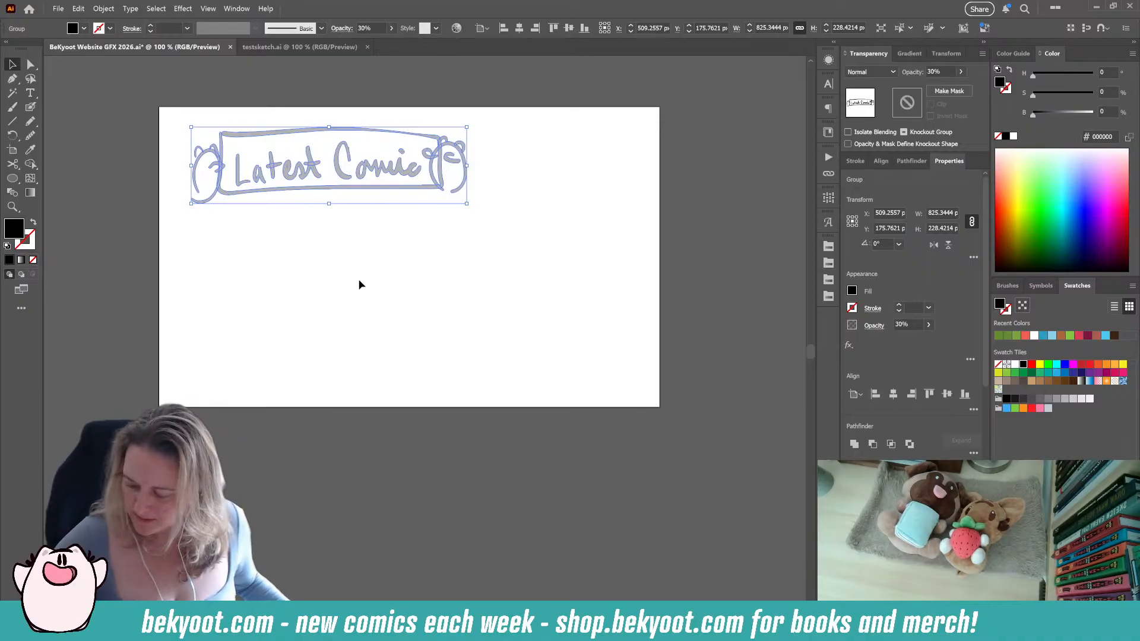
Draw a rectangle of about 711 by 183 px over the sketched box and round its corners to about 43 px
scroll(314, 223, up, 2)
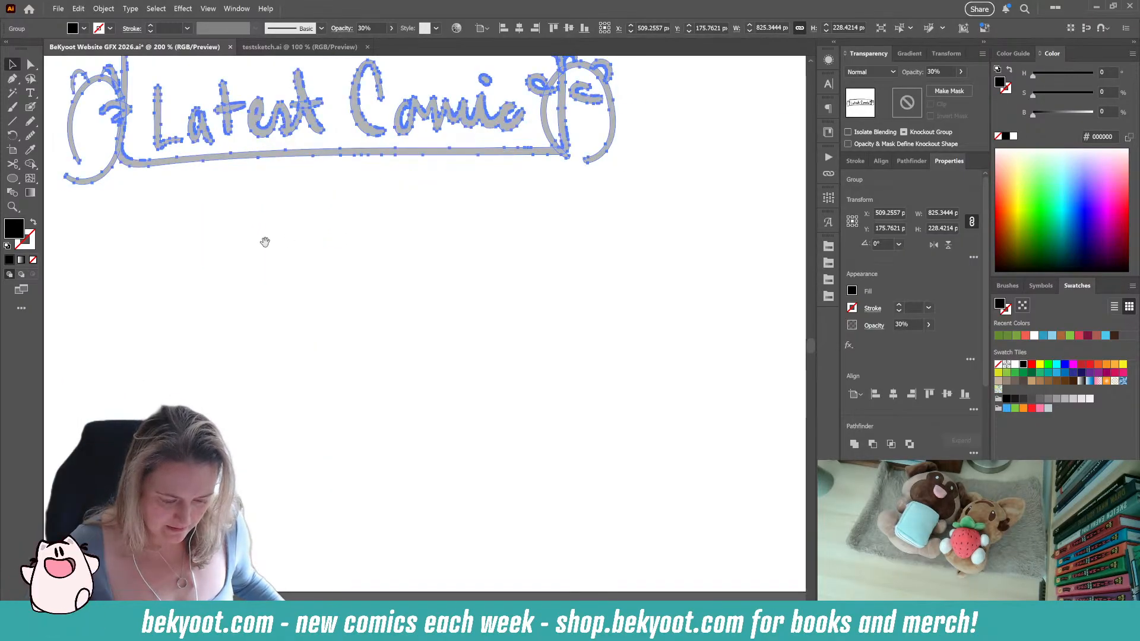
drag(248, 220, 358, 337)
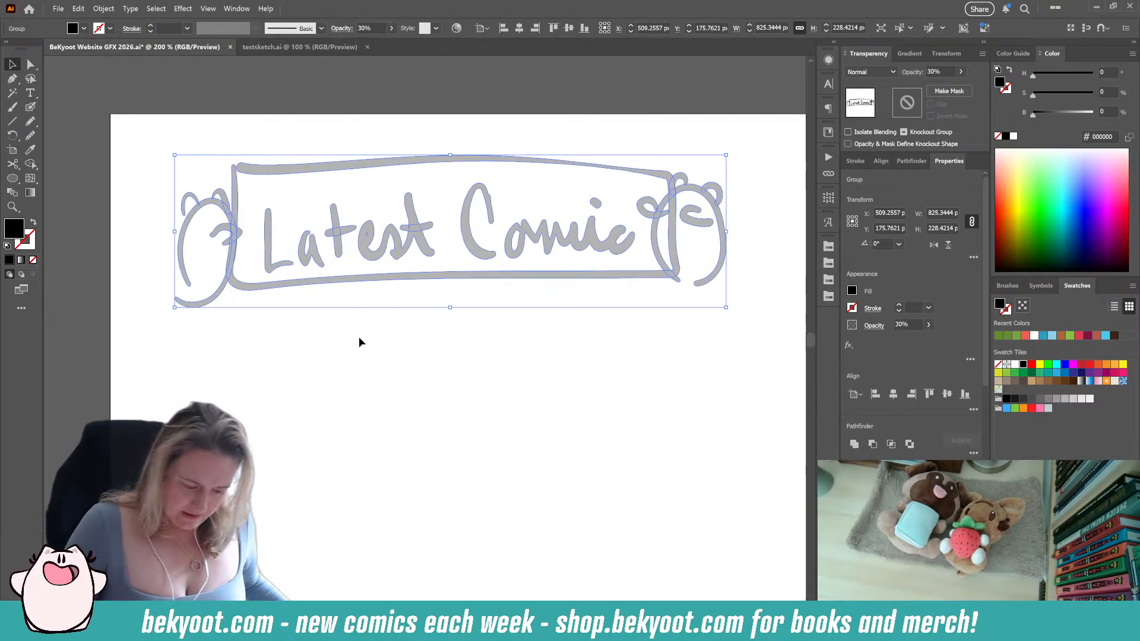
click(12, 178)
click(71, 221)
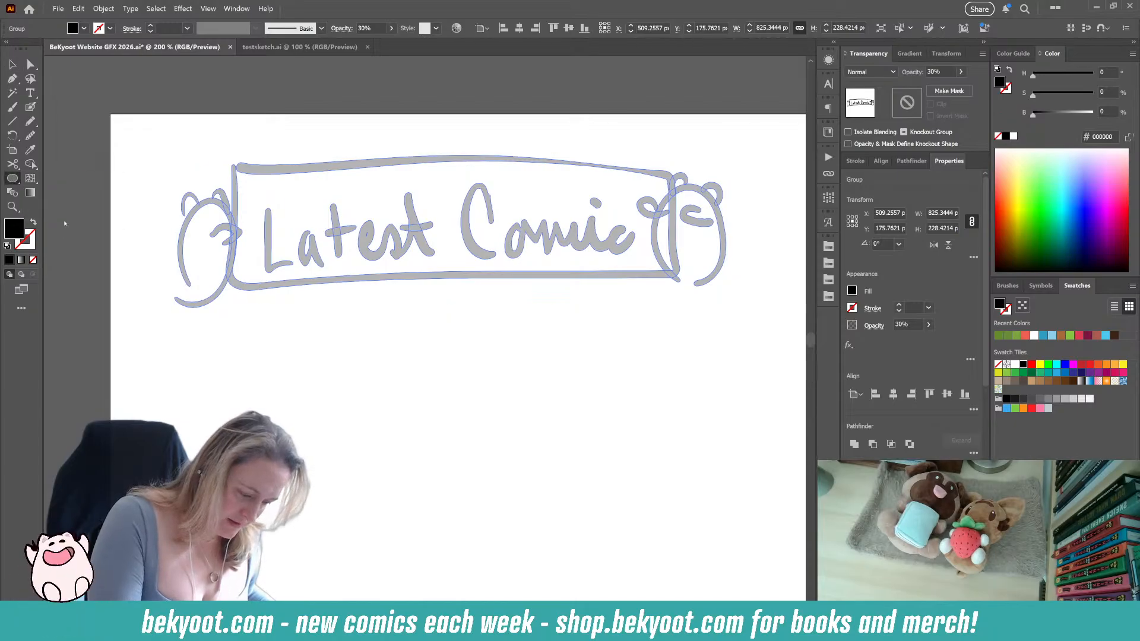
ctrl+click(158, 373)
drag(219, 156, 695, 278)
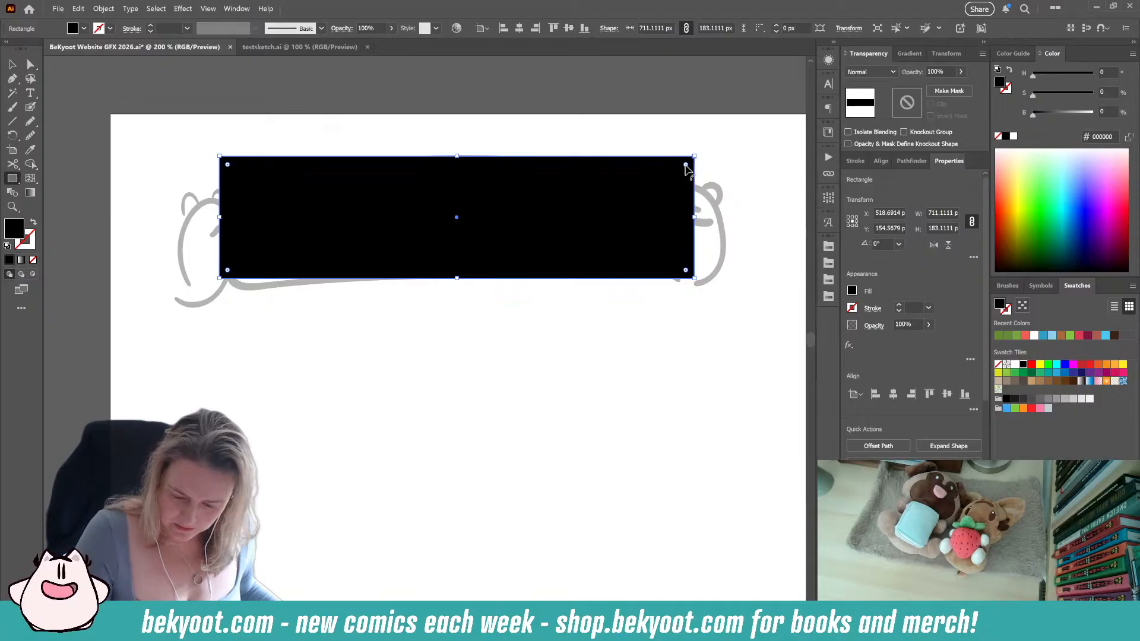
drag(684, 167, 671, 191)
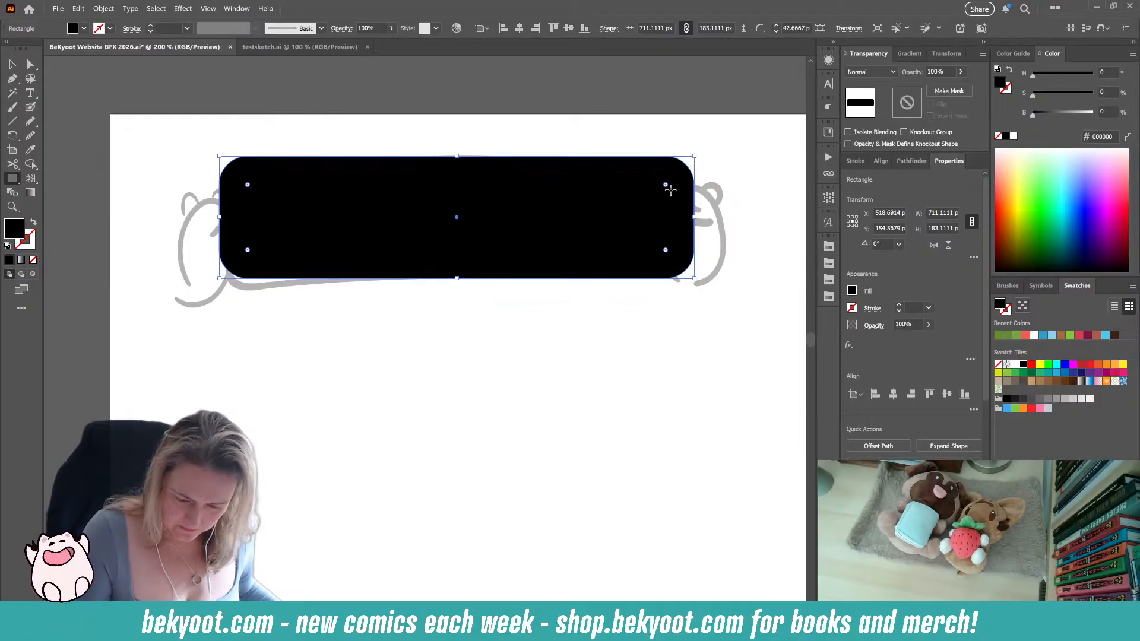
Fill the rounded rectangle with light teal #9DD8D4 and move it up clear of the "Latest Comic" sketch
click(12, 63)
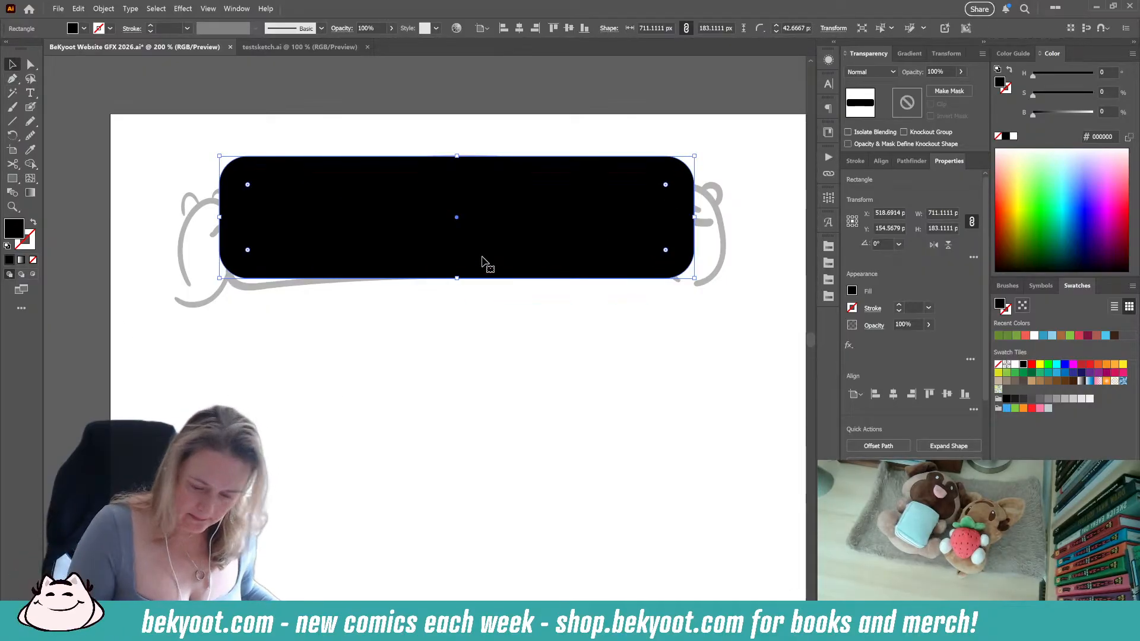
click(828, 245)
click(719, 402)
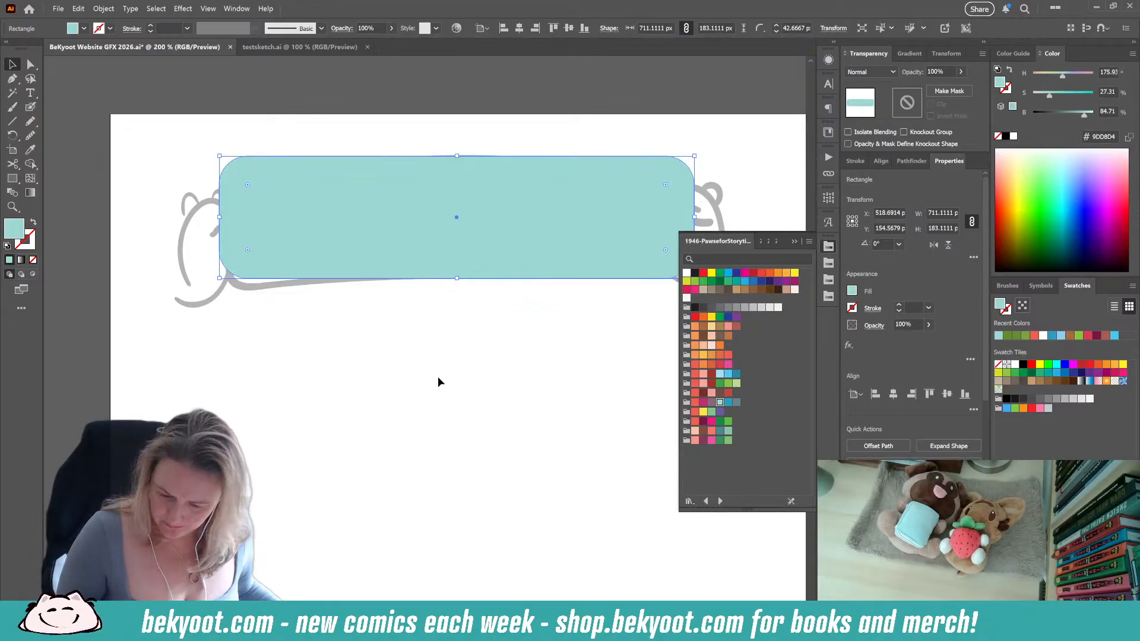
click(245, 359)
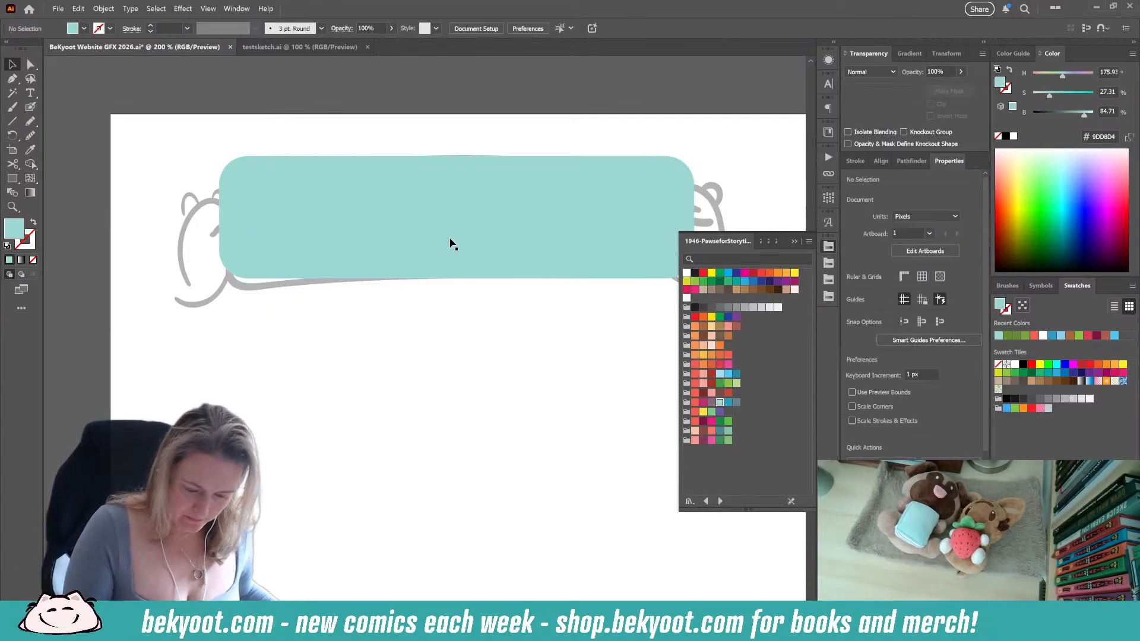
drag(453, 244, 453, 100)
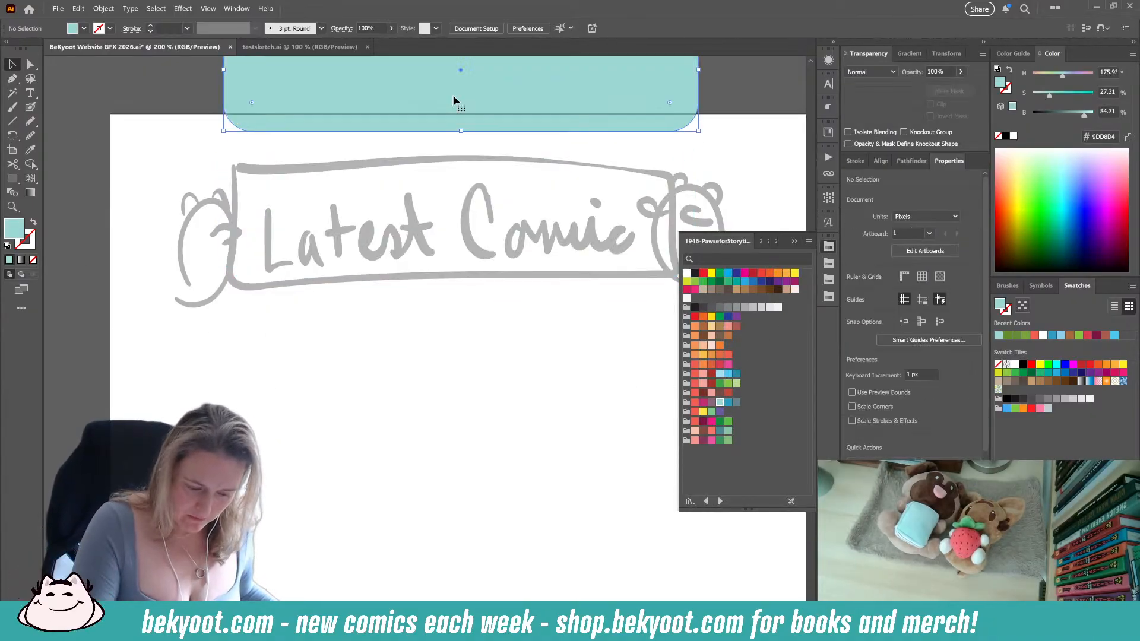
Add the text "Latest Comic" below the sketched box and set its font to KG Second Chances Solid
click(30, 107)
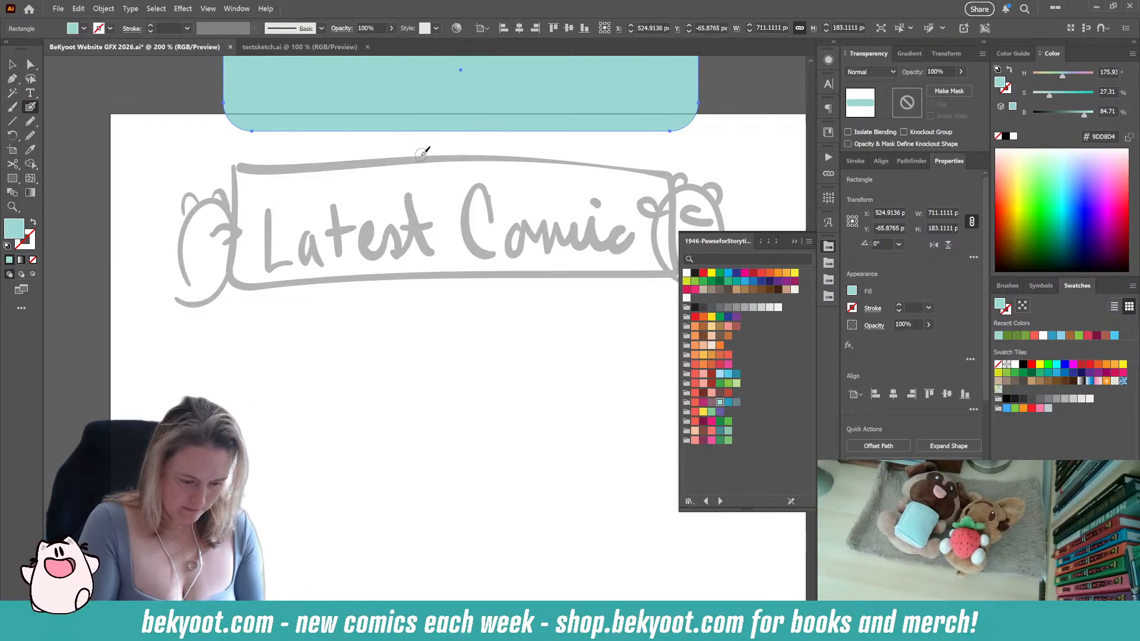
click(30, 94)
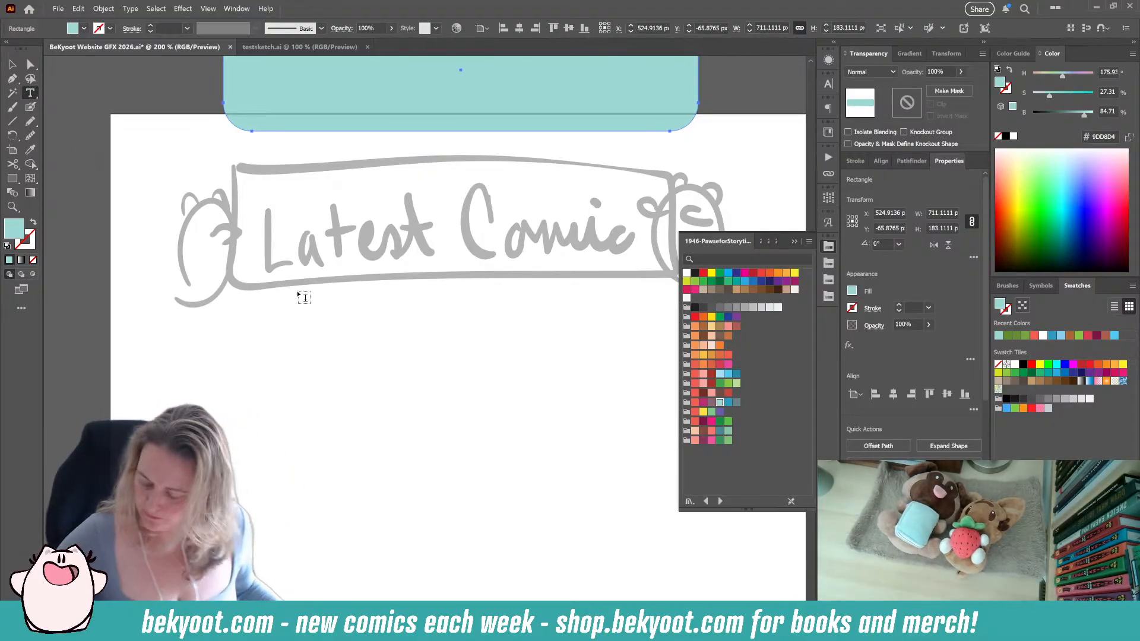
click(305, 320)
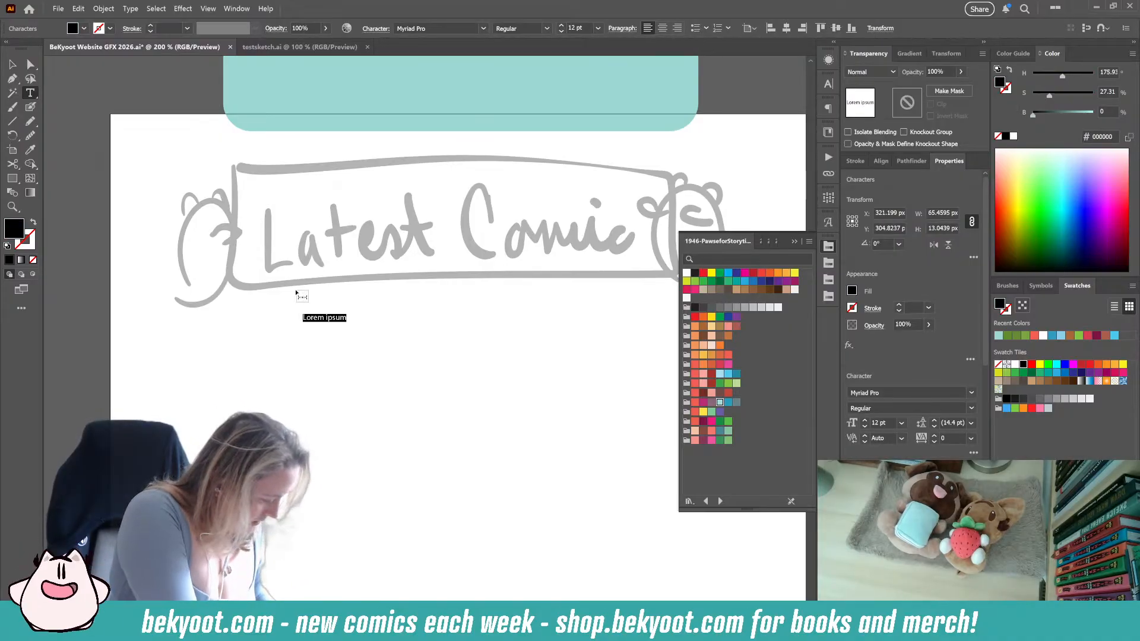
text(Latest Comic)
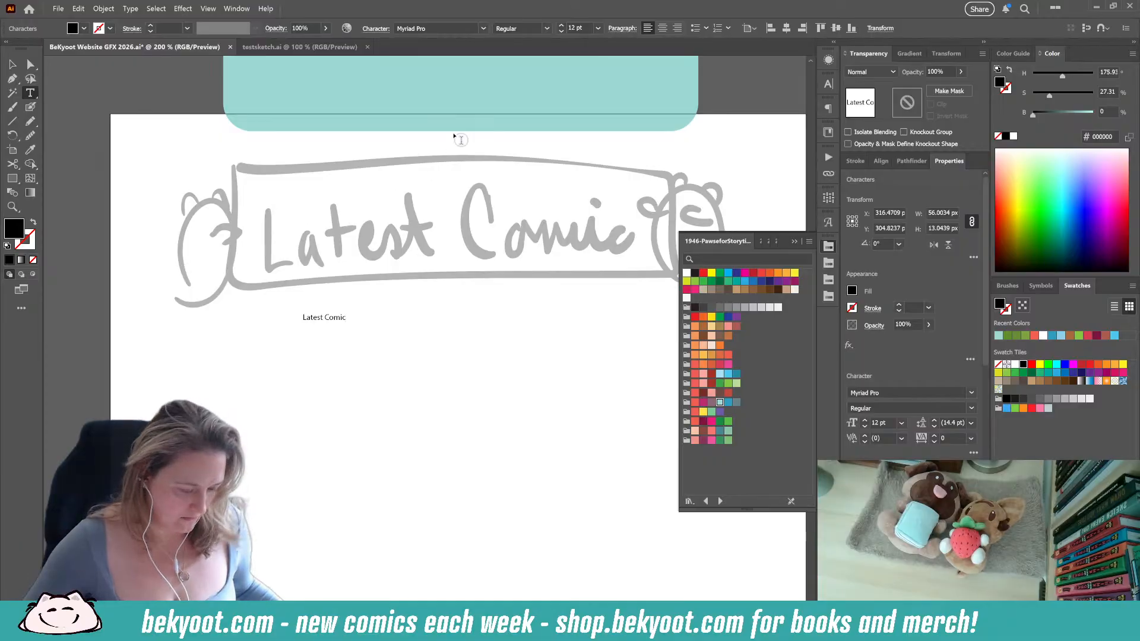
click(12, 64)
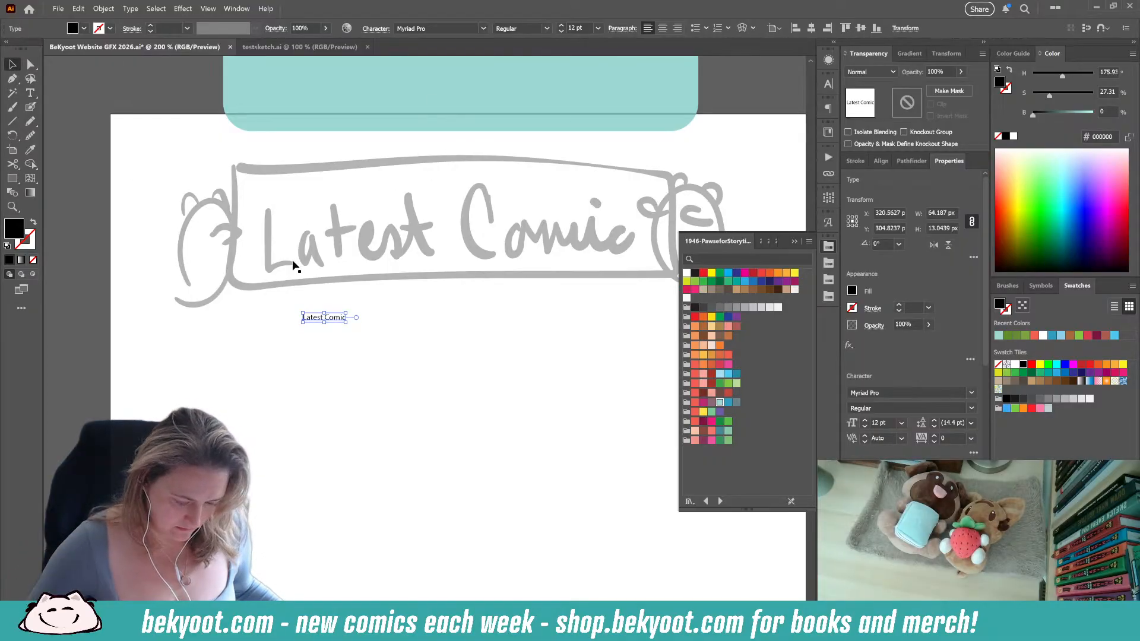
click(431, 28)
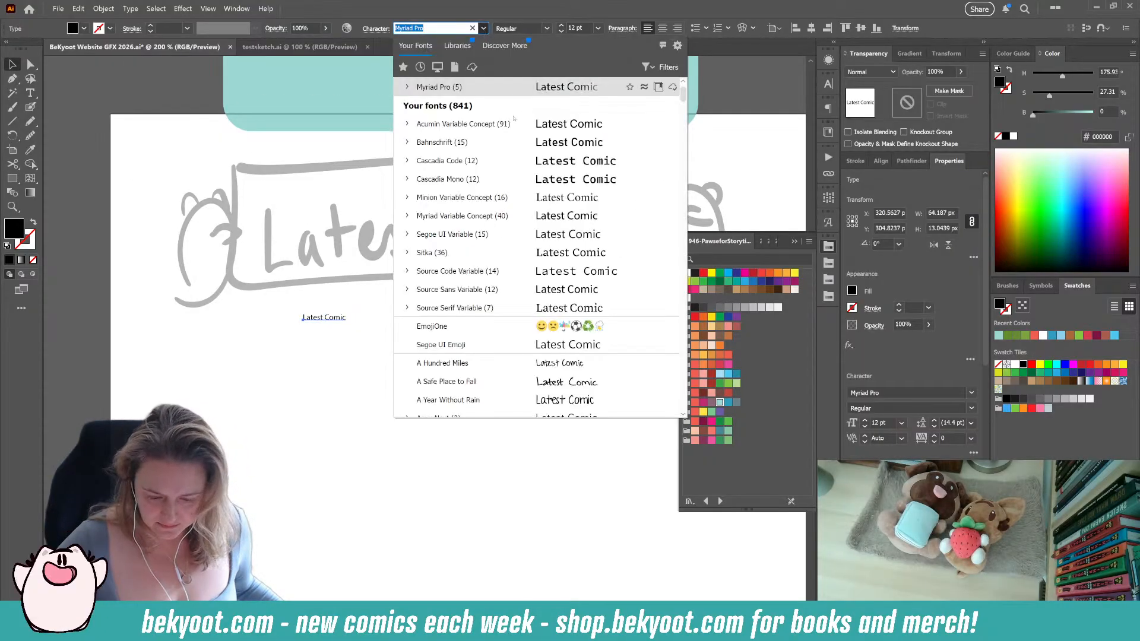
click(404, 68)
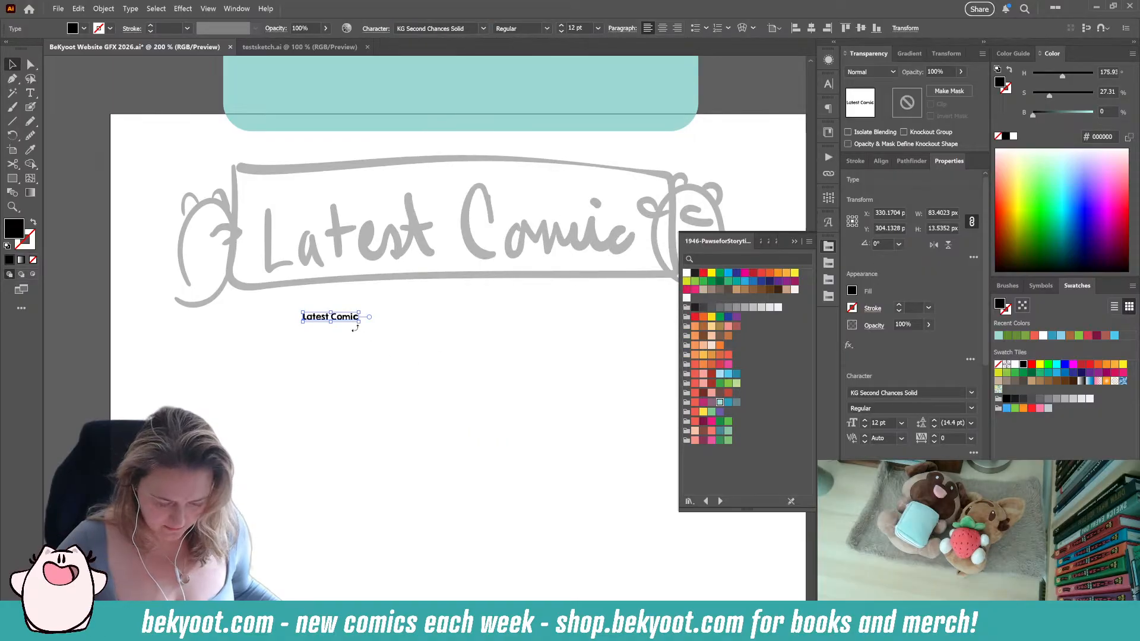
Enlarge the "Latest Comic" text to about 85 pt and position it over the sketched lettering inside the box
drag(360, 322, 656, 368)
mouse_move(537, 357)
mouse_down()
mouse_move(495, 266)
mouse_move(502, 252)
mouse_up()
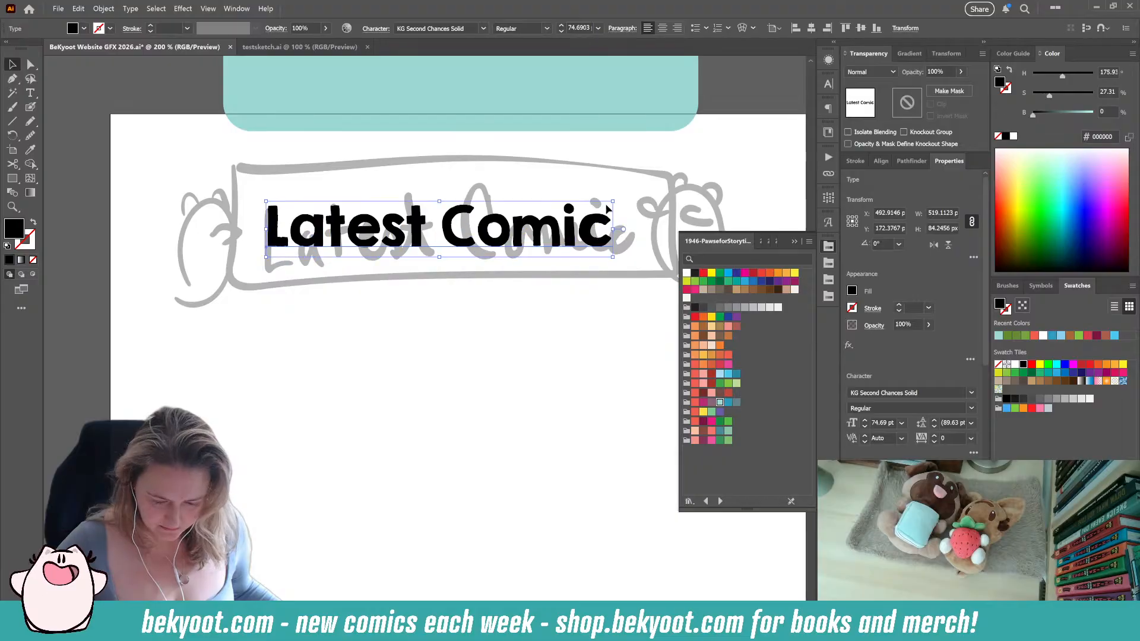
drag(613, 202, 662, 182)
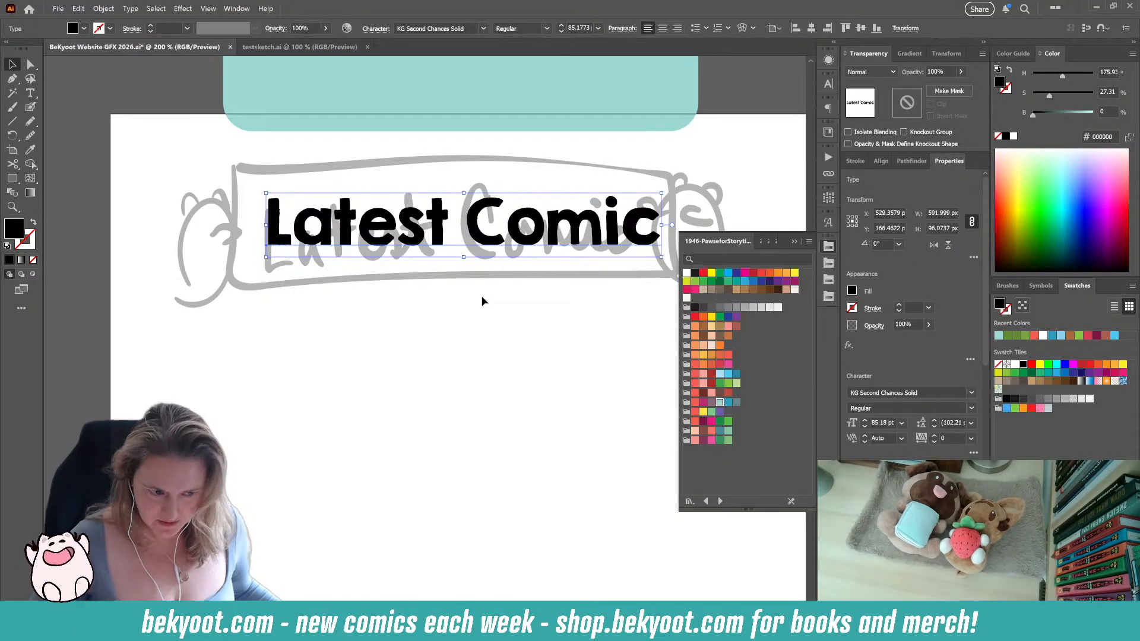
click(257, 266)
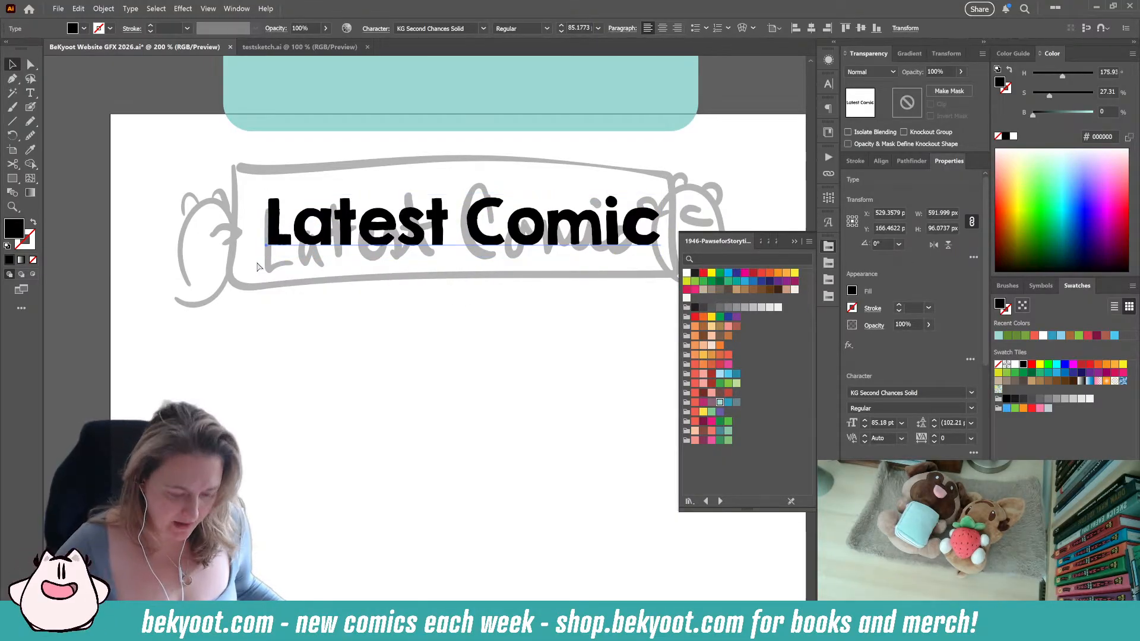
click(364, 326)
scroll(402, 308, right, 2)
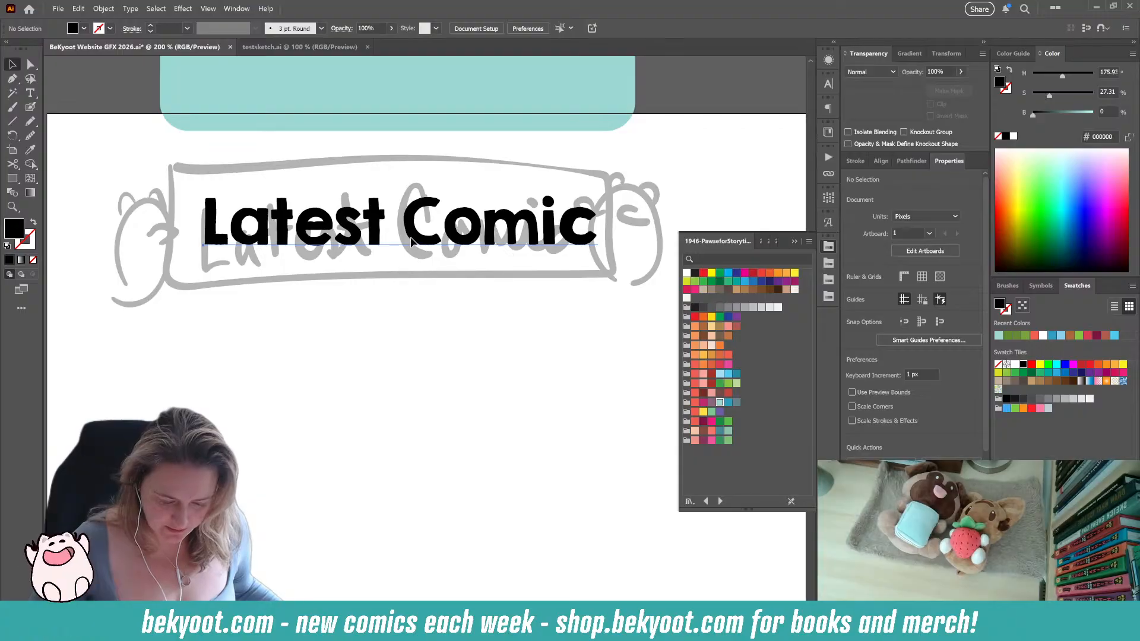
drag(411, 242, 405, 247)
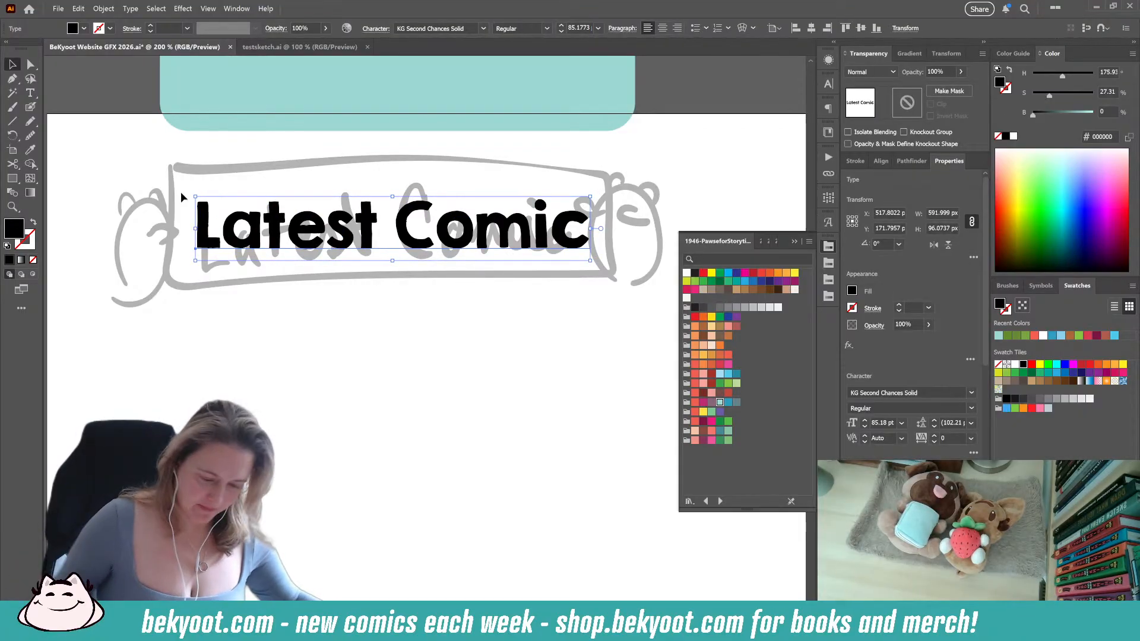
click(63, 306)
Paint a black vertical brush stroke about 166 px tall along the left side of the sketched box
drag(415, 337, 499, 339)
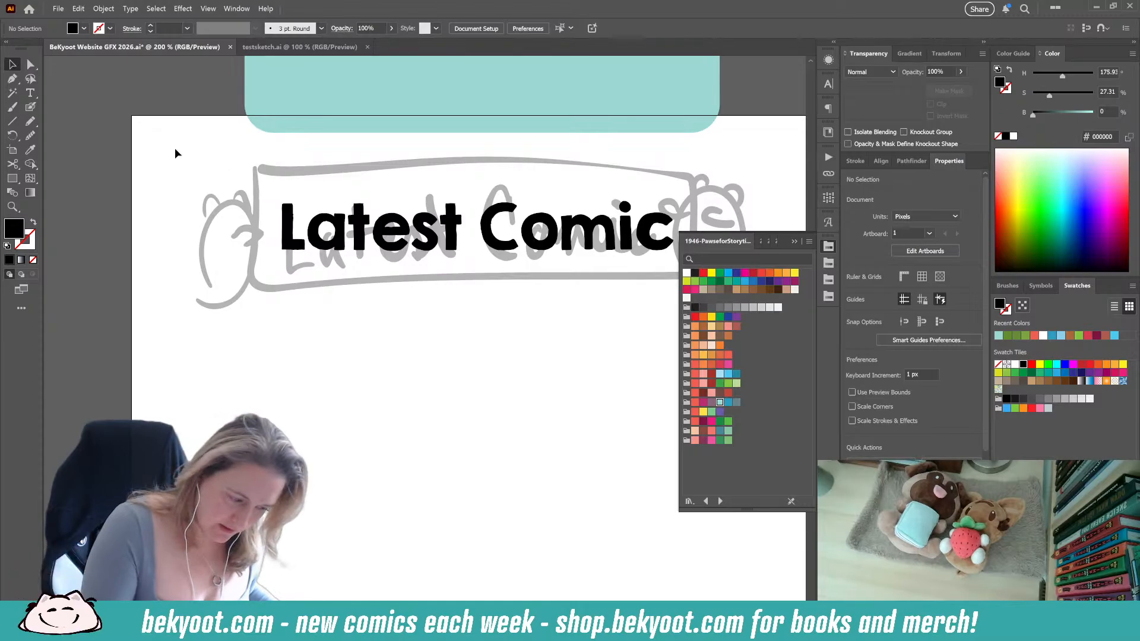
key(shift+b)
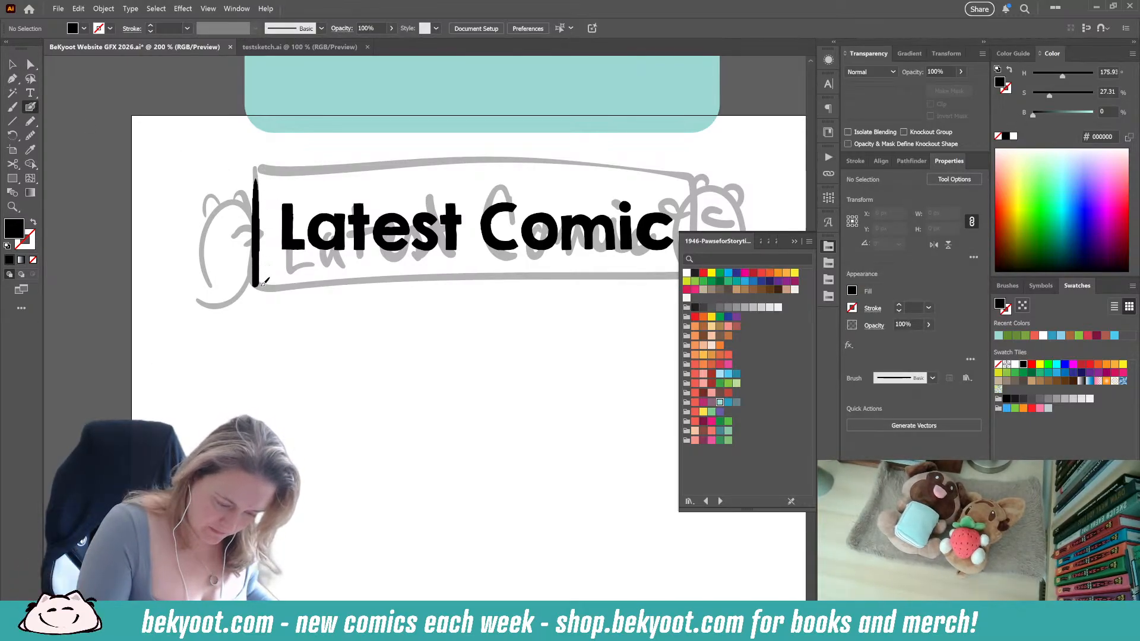
drag(264, 281, 265, 283)
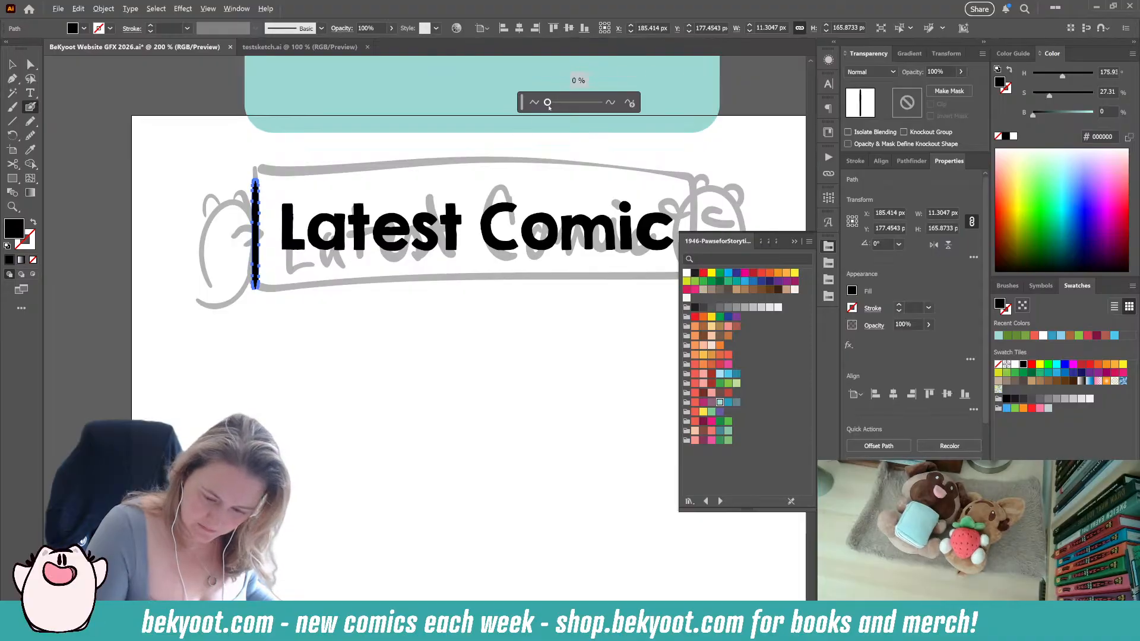
key(ctrl+z)
ctrl+click(288, 340)
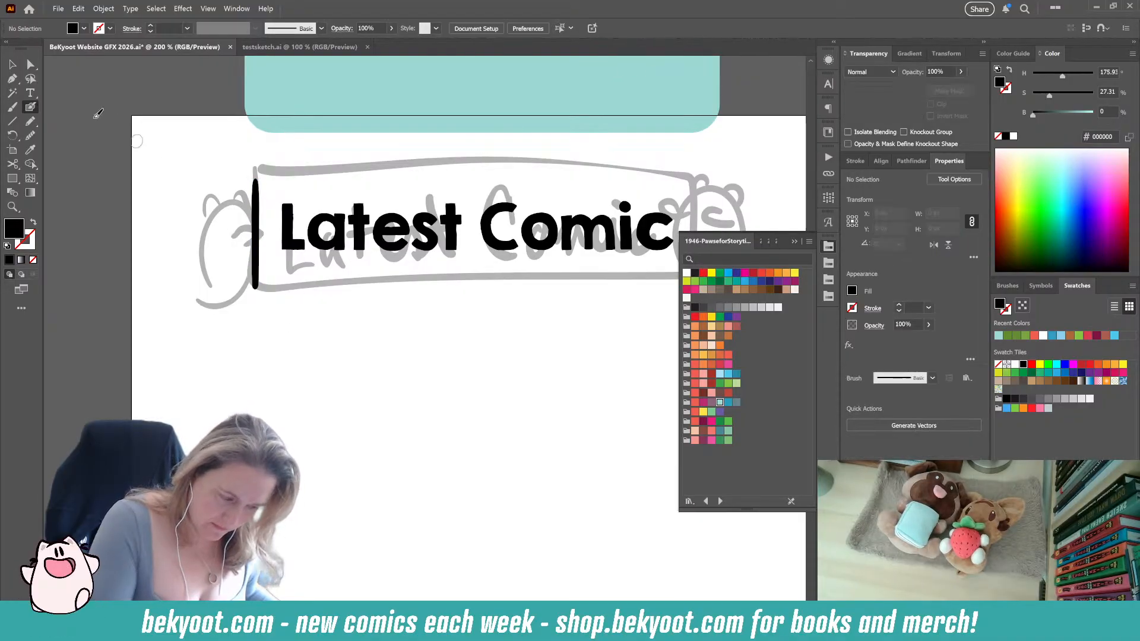
Duplicate the vertical stroke over the lettering and rotate the copy 90°
click(12, 64)
drag(253, 186, 345, 178)
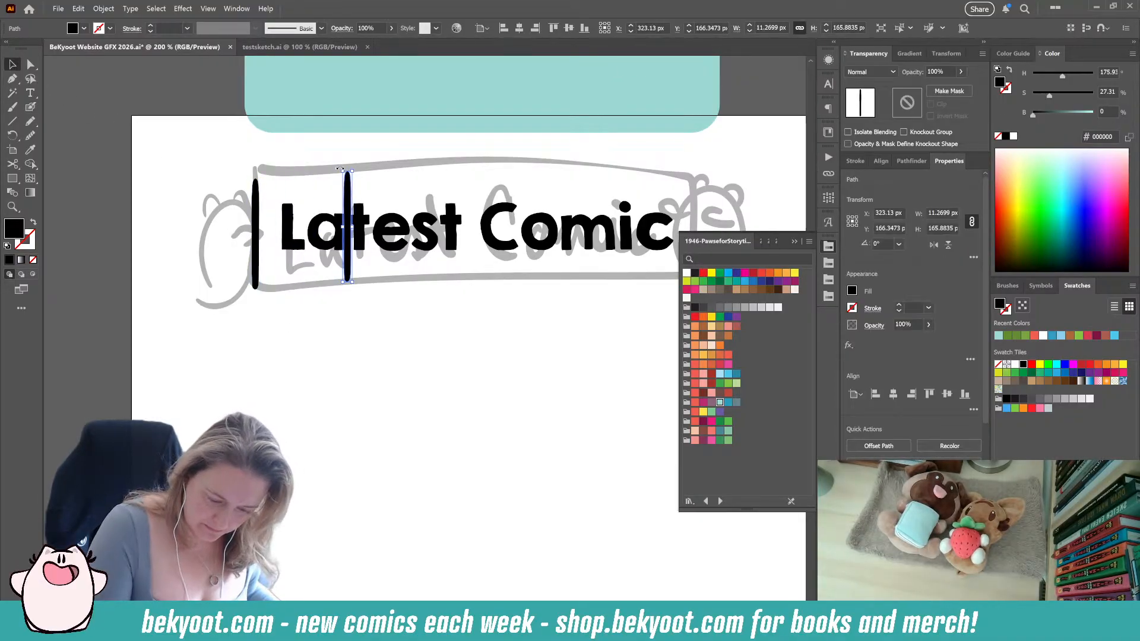
drag(355, 246, 302, 305)
key(ctrl+z)
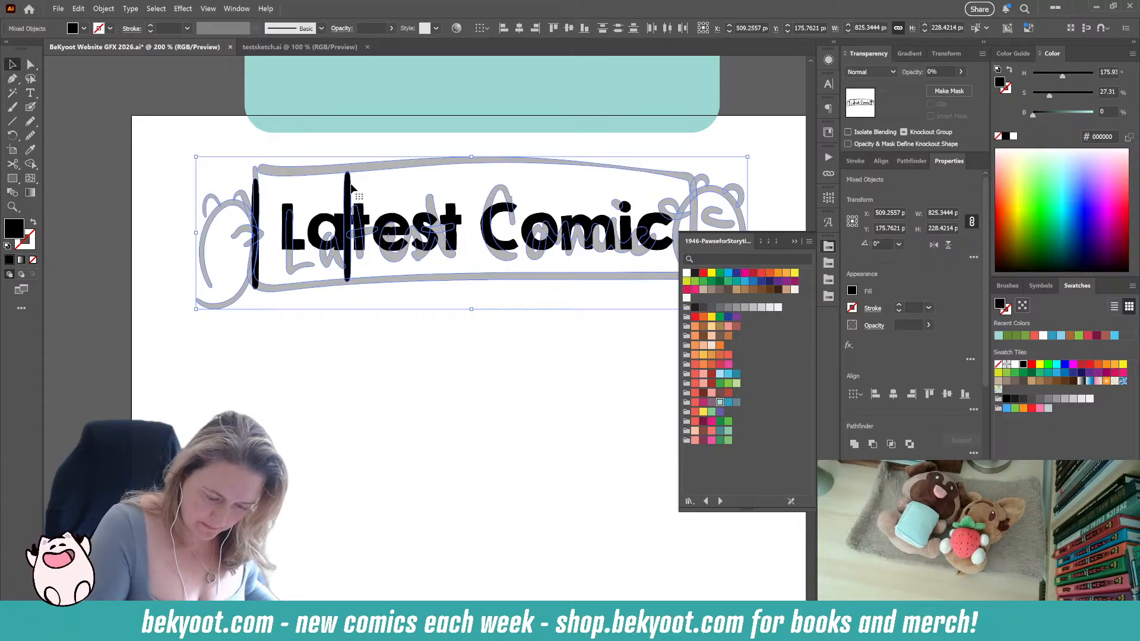
click(343, 313)
click(347, 277)
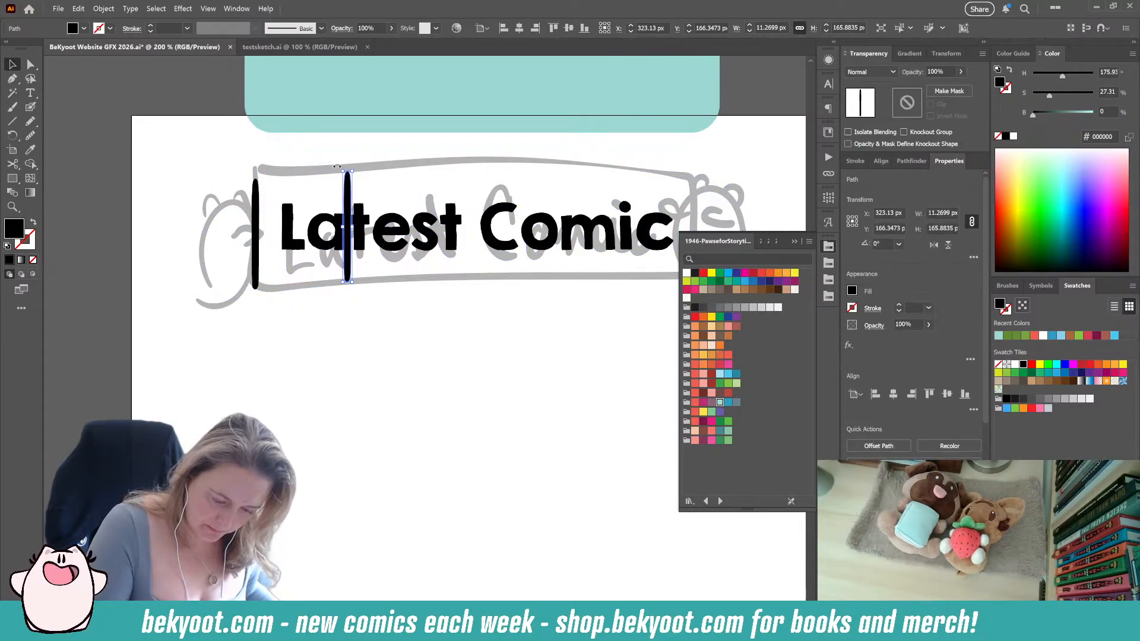
mouse_move(337, 167)
mouse_down()
mouse_move(303, 190)
mouse_move(289, 234)
mouse_up()
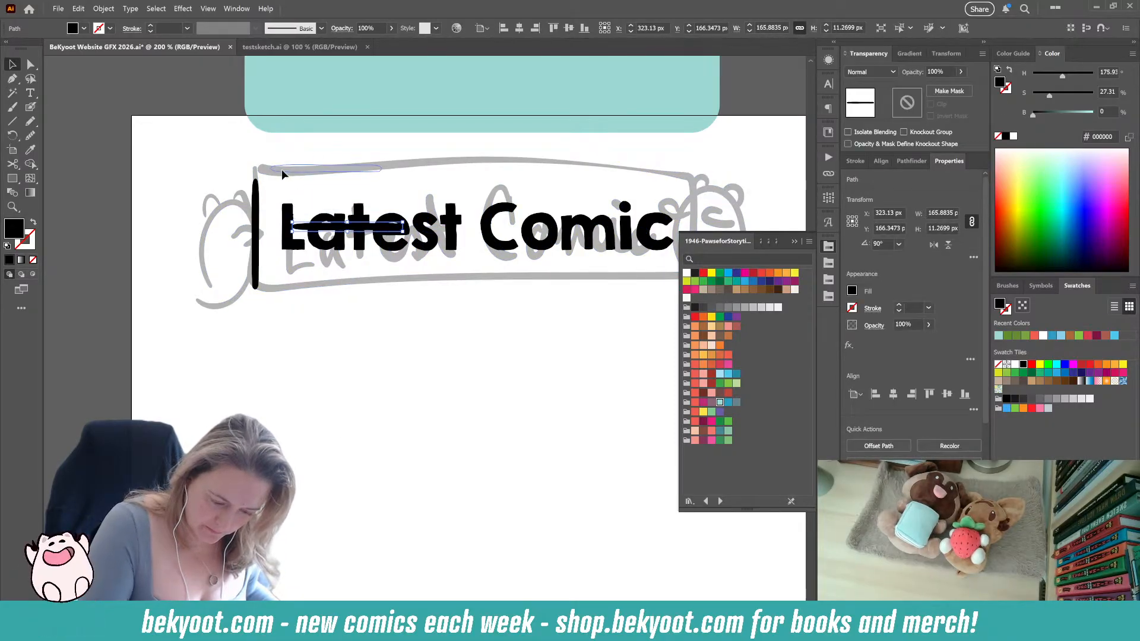
Move the horizontal stroke to the sketched box's top edge and stretch it to about 646 px wide
drag(282, 172, 282, 172)
drag(382, 169, 604, 179)
key(ctrl+z)
drag(385, 169, 698, 176)
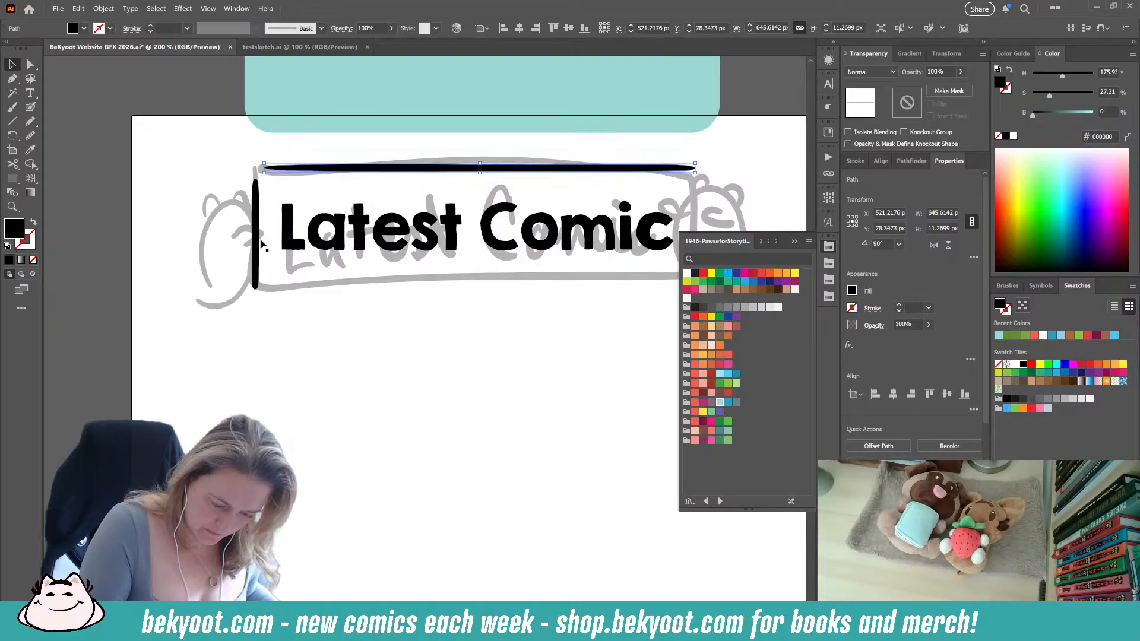
Nudge the vertical stroke slightly outward from the lettering and group it with the top stroke
click(256, 189)
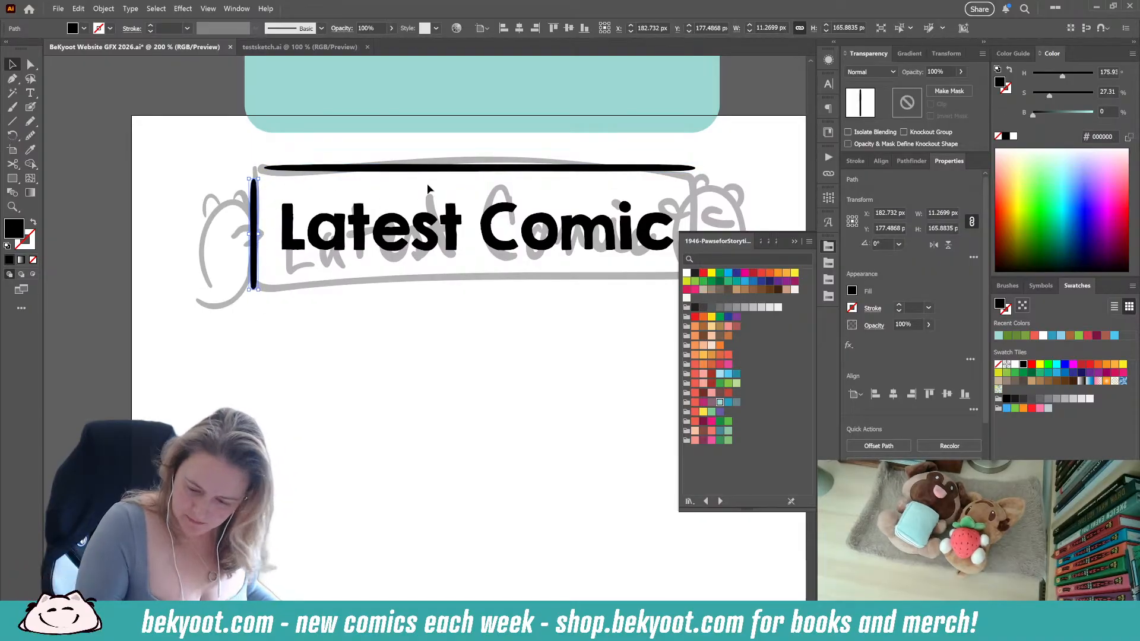
click(358, 168)
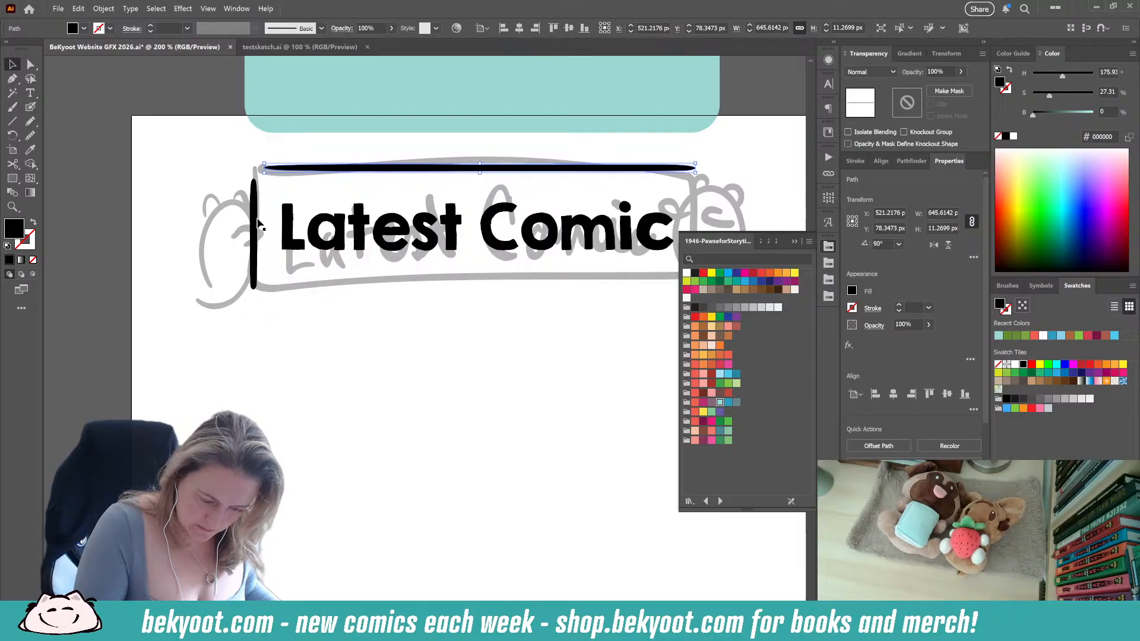
shift+click(255, 222)
key(ctrl+g)
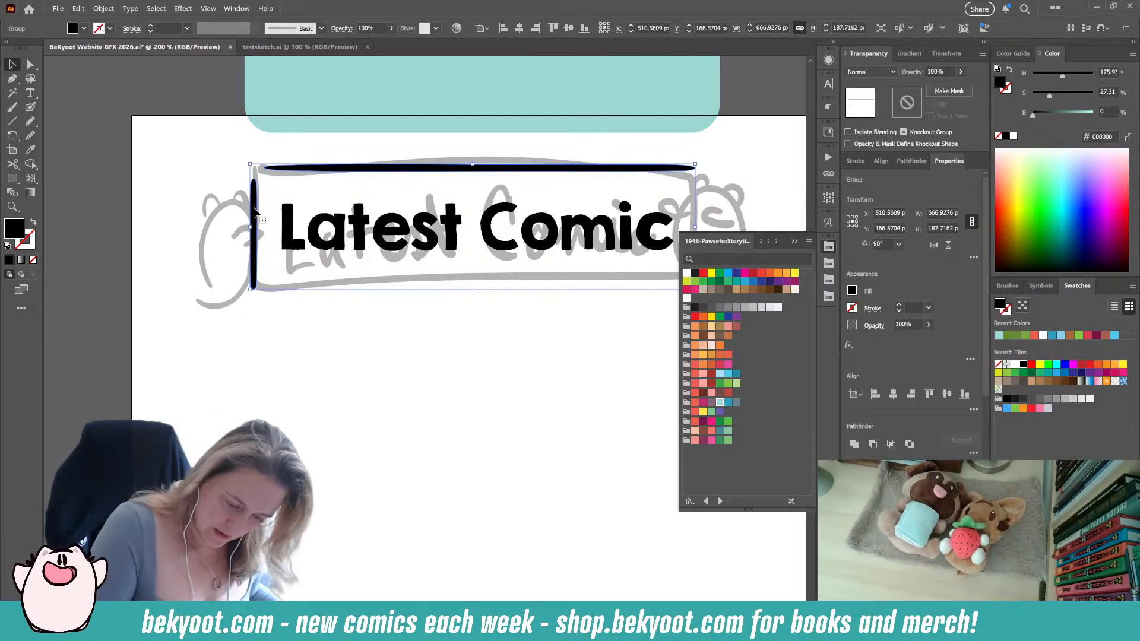
Open the grouped strokes in isolation mode and get the Blob Brush ready for painting the corner
double_click(257, 213)
scroll(318, 344, up, 3)
key(shift+b)
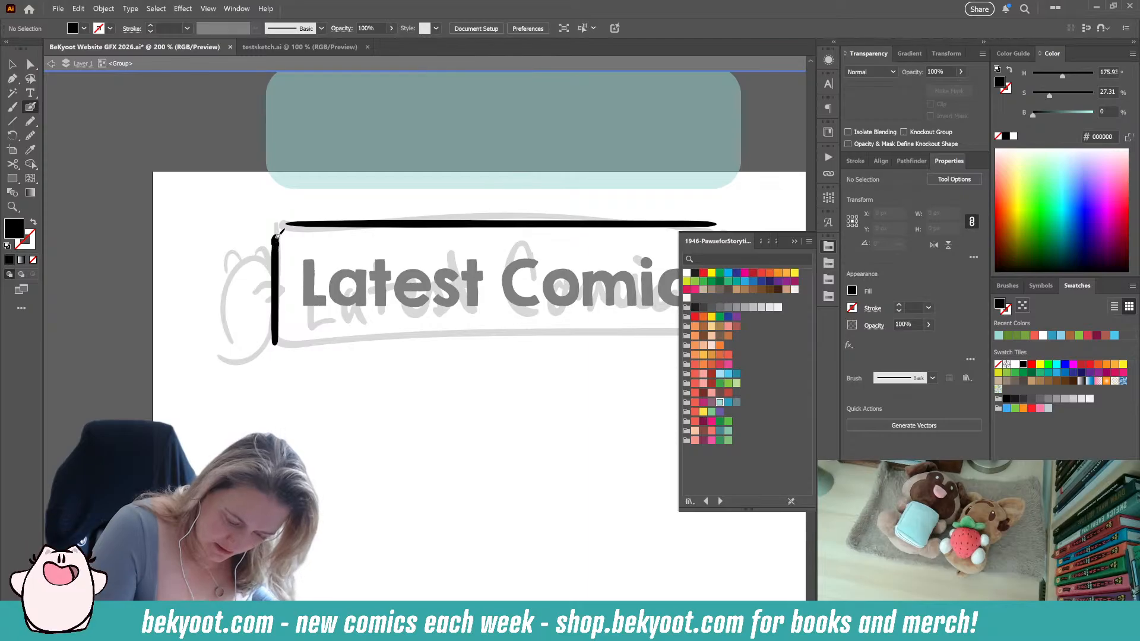
Try to paint a rounded corner joining the vertical stroke to the top stroke
drag(276, 238, 287, 225)
key(ctrl+z)
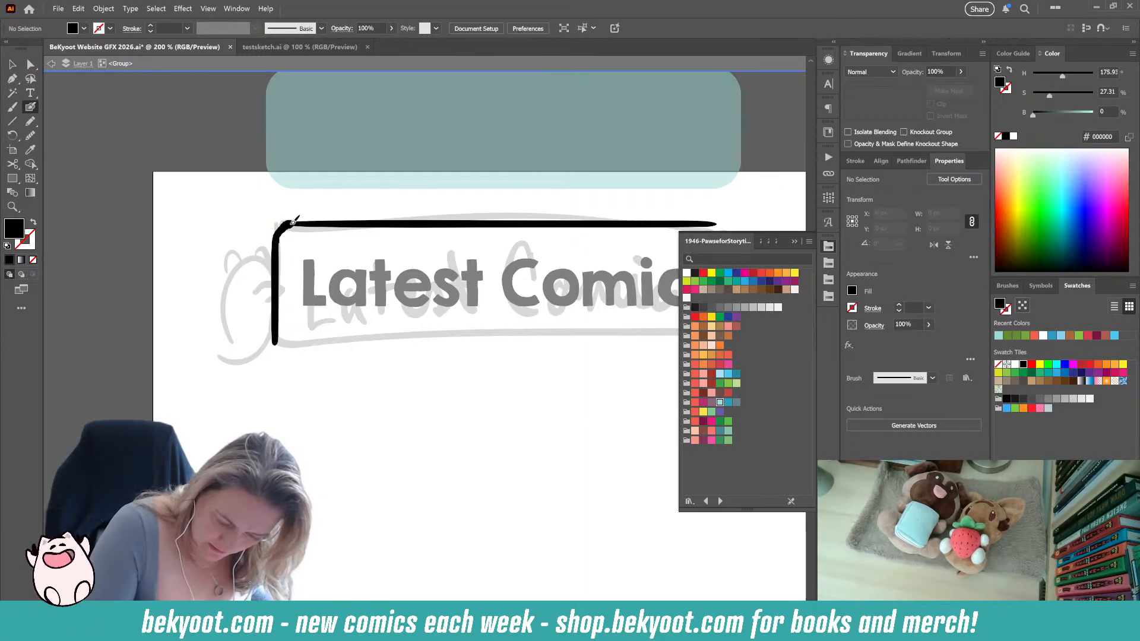
key(shift+x)
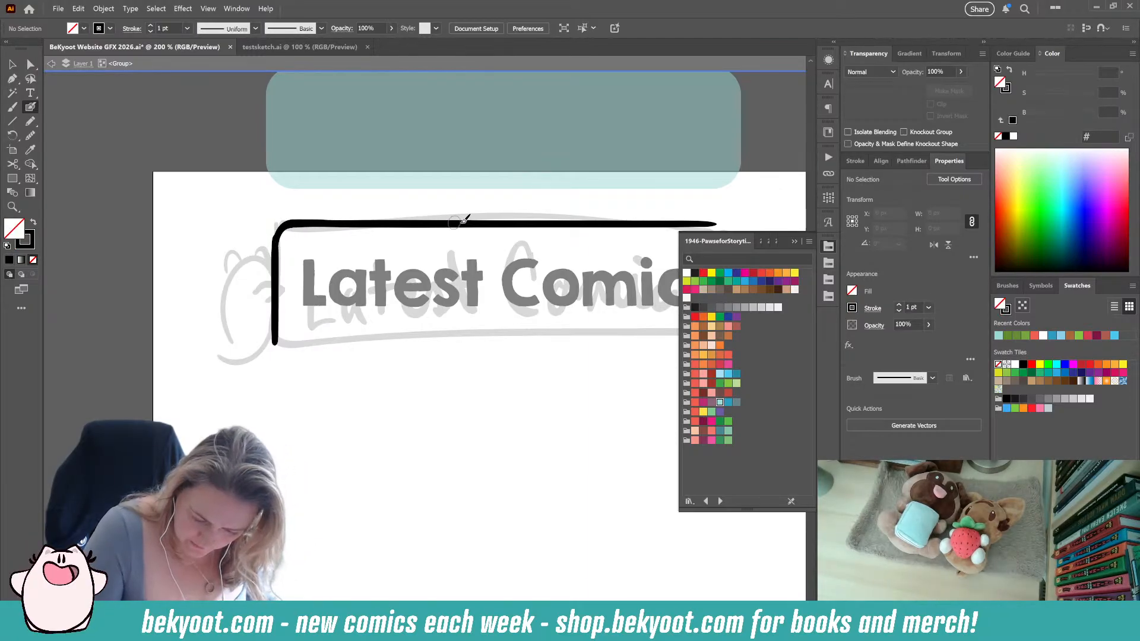
key(shift+x)
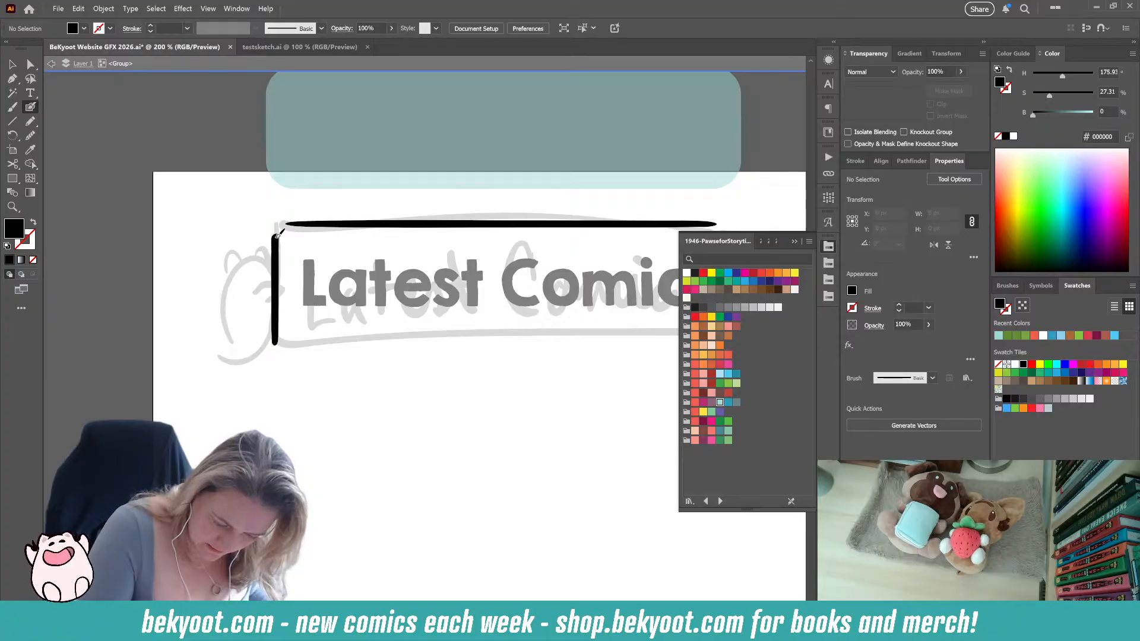
mouse_move(278, 233)
mouse_down()
mouse_move(321, 218)
mouse_move(521, 220)
mouse_up()
key(ctrl+z)
Shorten the vertical stroke from its upper end to about 157 px and paint a curved corner stroke joining it to the top stroke
ctrl+click(275, 244)
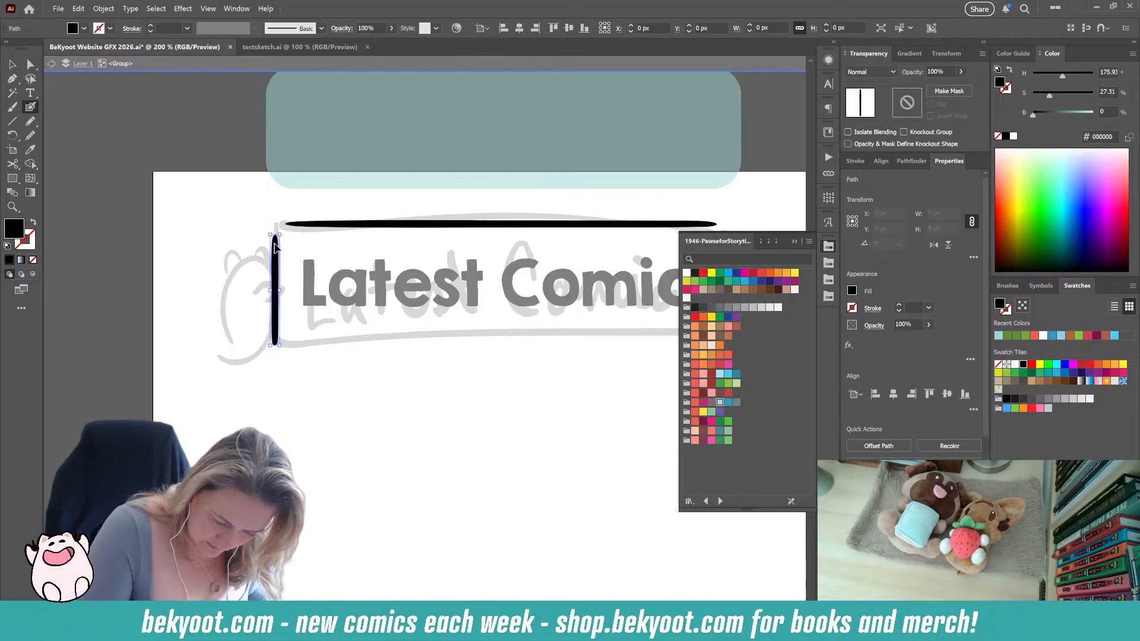
ctrl+click(262, 259)
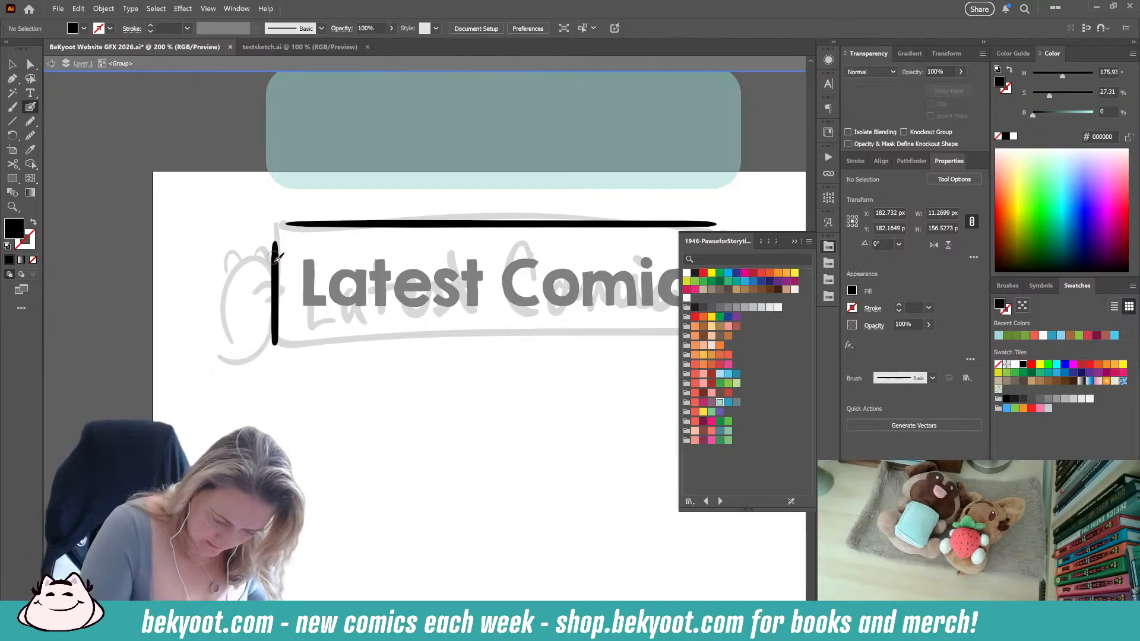
mouse_move(277, 270)
mouse_down()
mouse_move(283, 227)
mouse_move(297, 223)
mouse_move(473, 220)
mouse_up()
key(v)
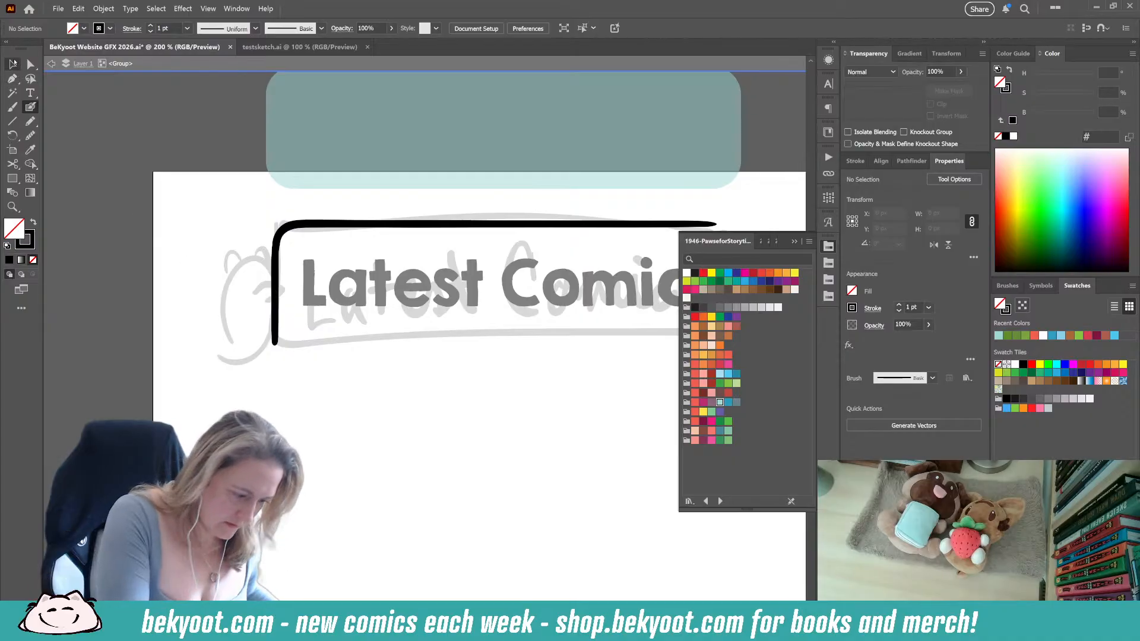
Select the painted corner stroke and smooth it by about 1%
click(501, 225)
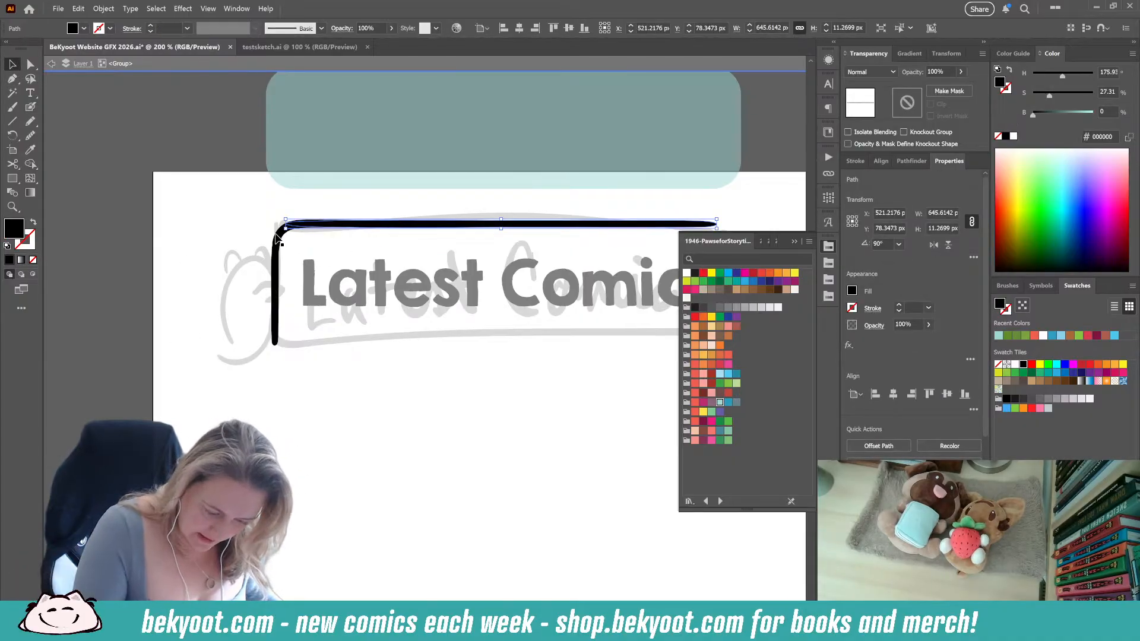
click(283, 272)
click(287, 241)
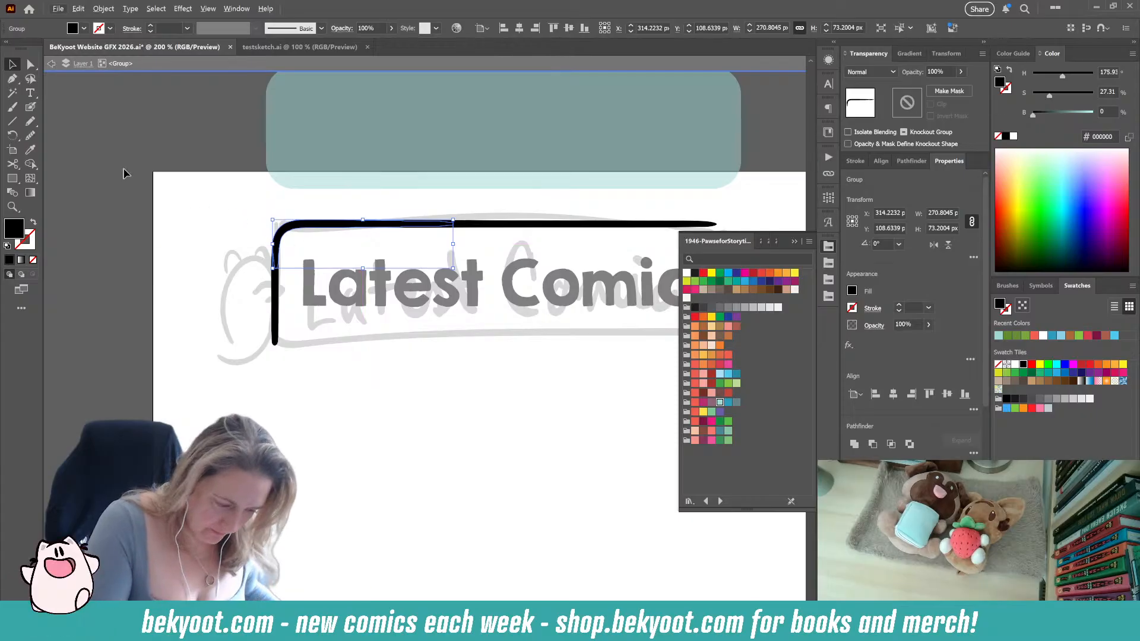
click(30, 107)
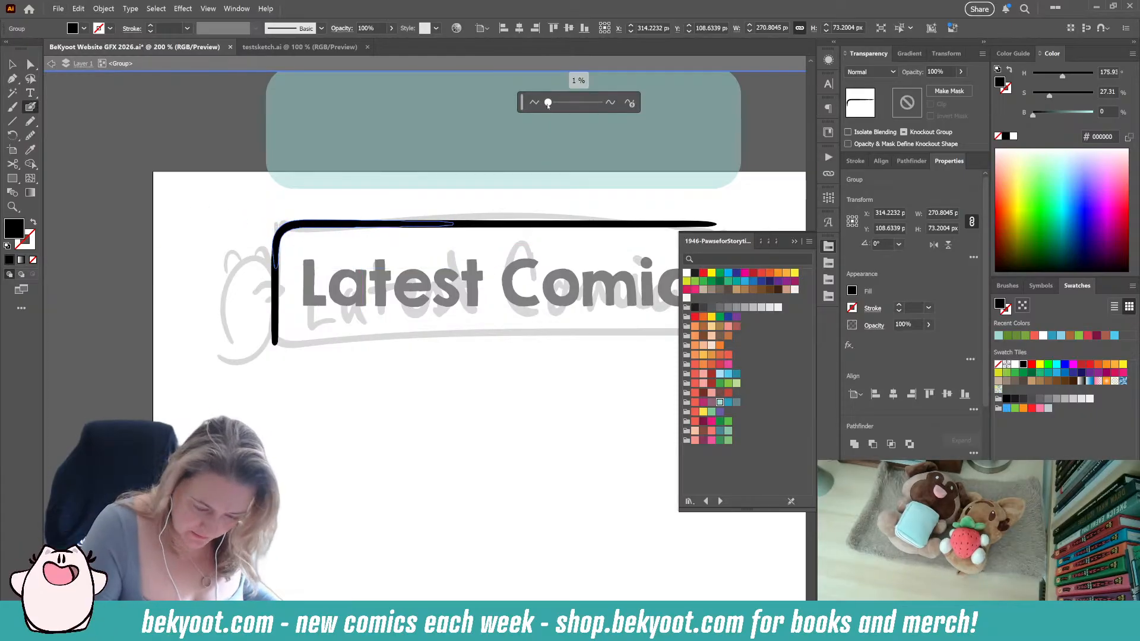
click(12, 64)
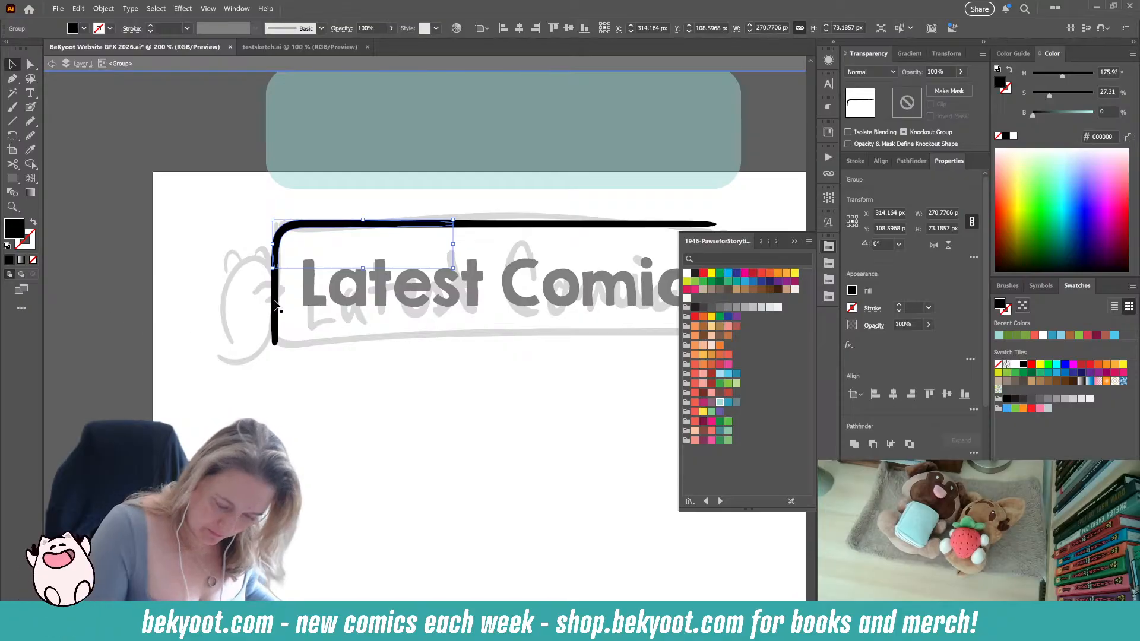
Select the corner together with the top and left strokes, group them, and place a copy about 28 px below the original
shift+click(491, 225)
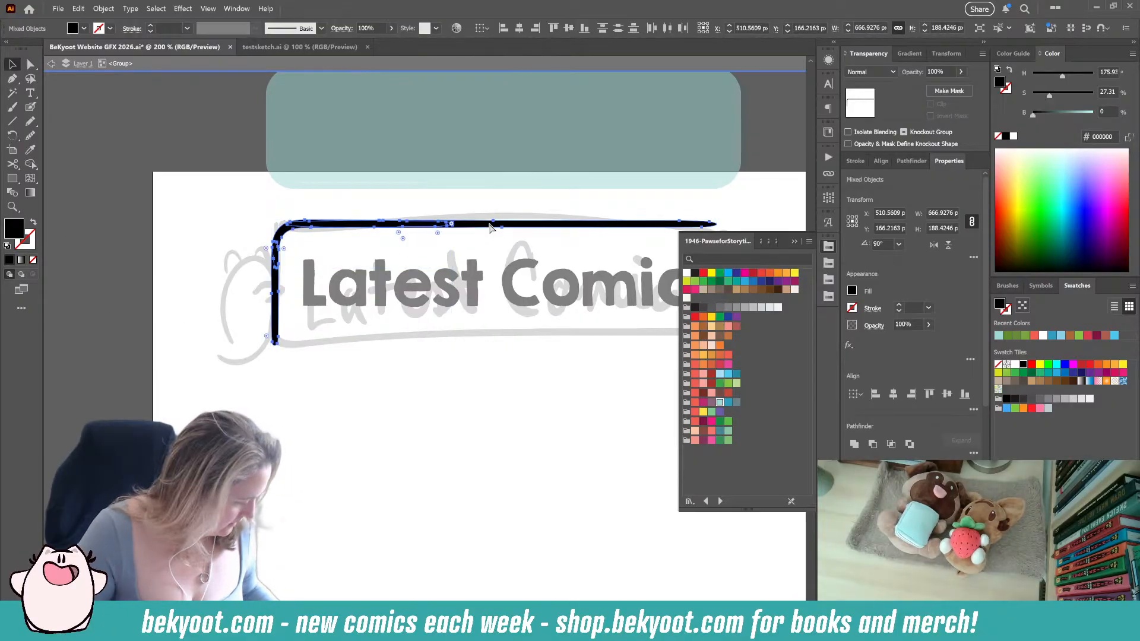
key(ctrl+g)
drag(520, 225, 522, 244)
key(c)
drag(508, 395, 288, 361)
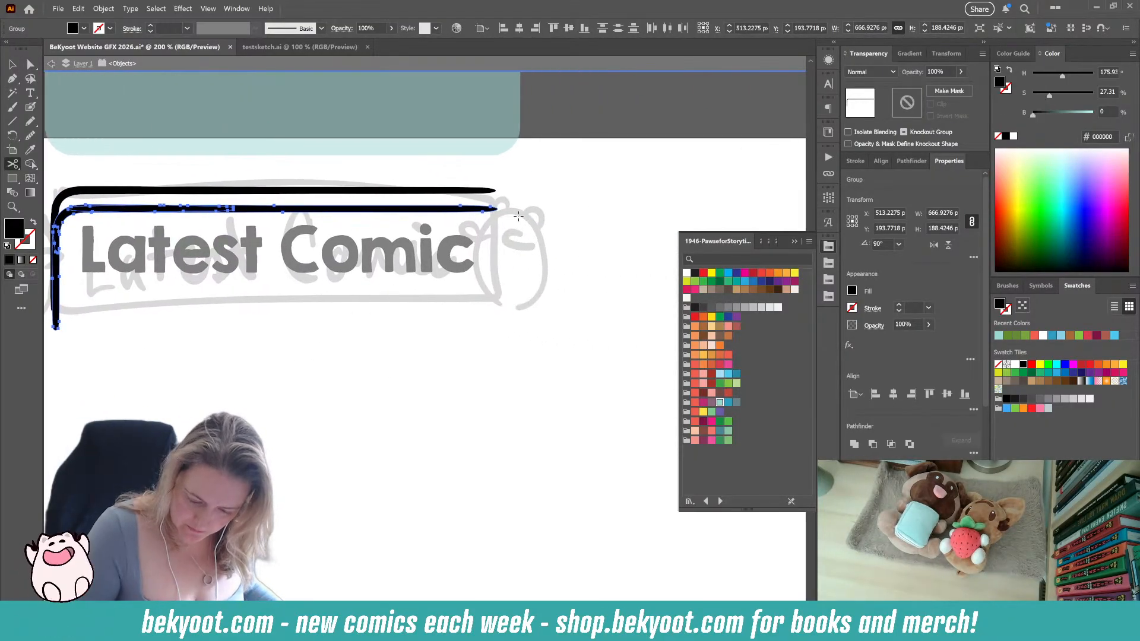
Rotate the copied group 180° and move it up so it closes the frame's right and bottom sides
key(v)
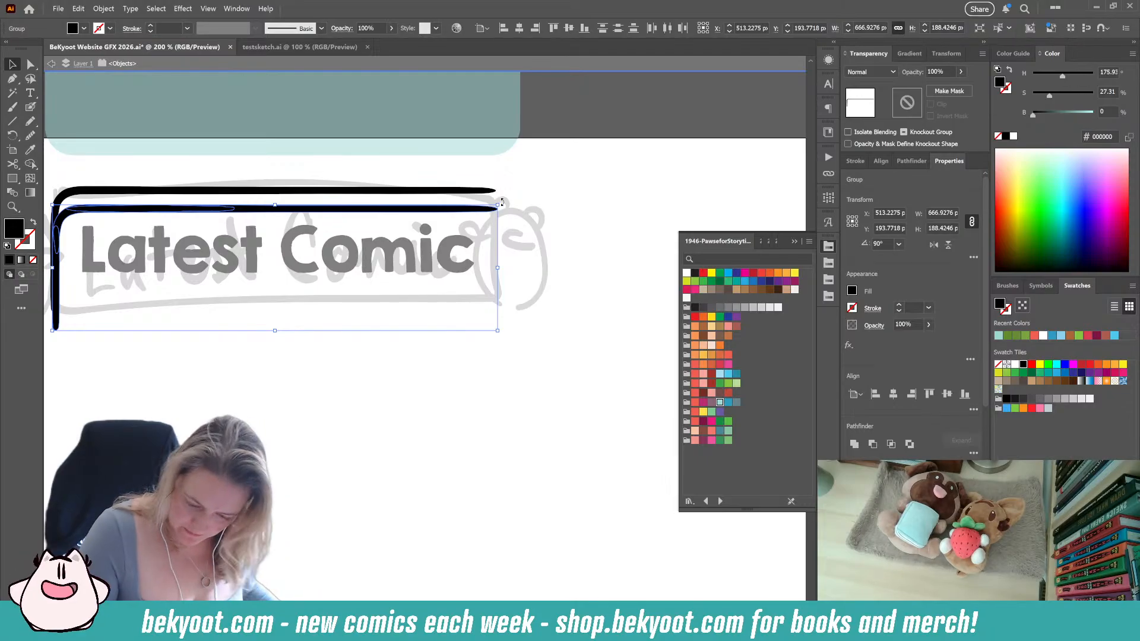
drag(48, 335, 104, 378)
drag(495, 230, 496, 212)
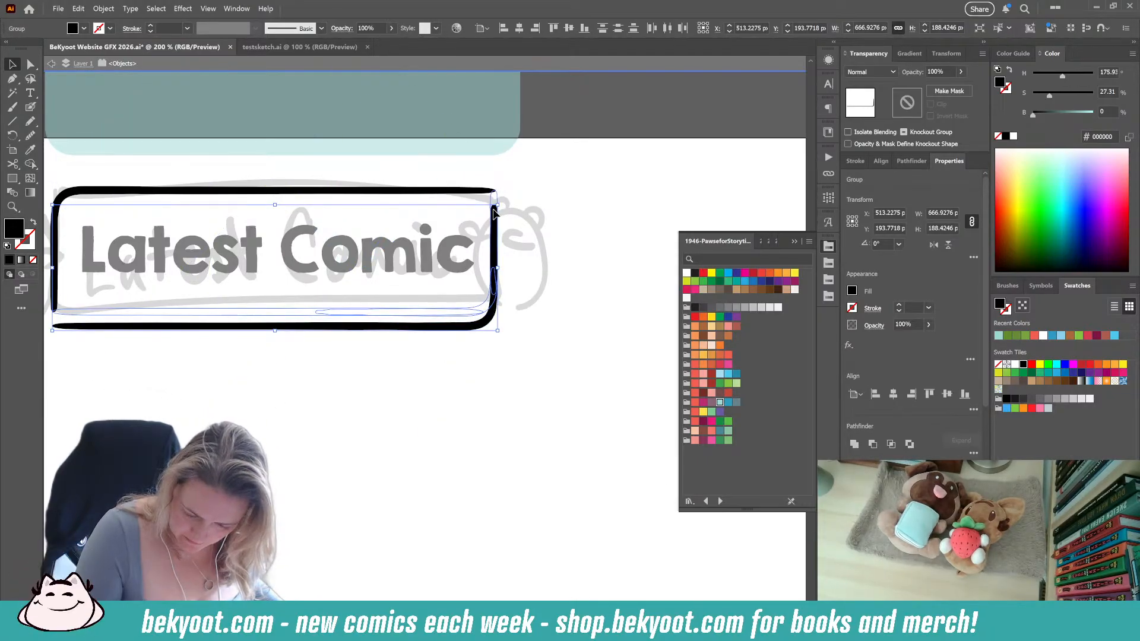
drag(321, 376, 387, 381)
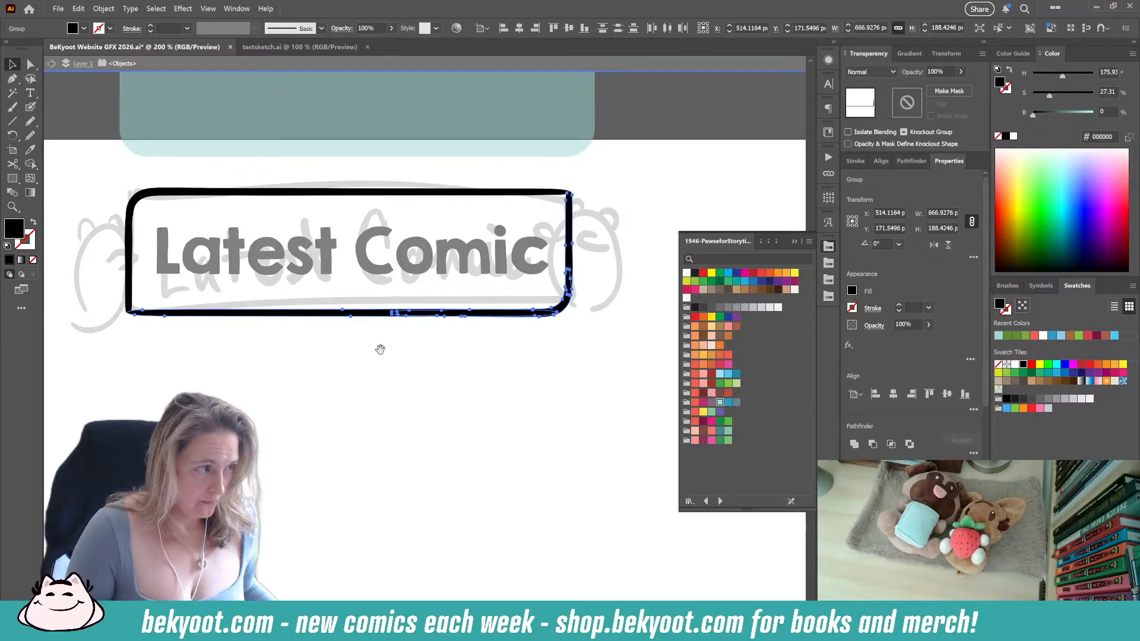
drag(275, 366, 298, 374)
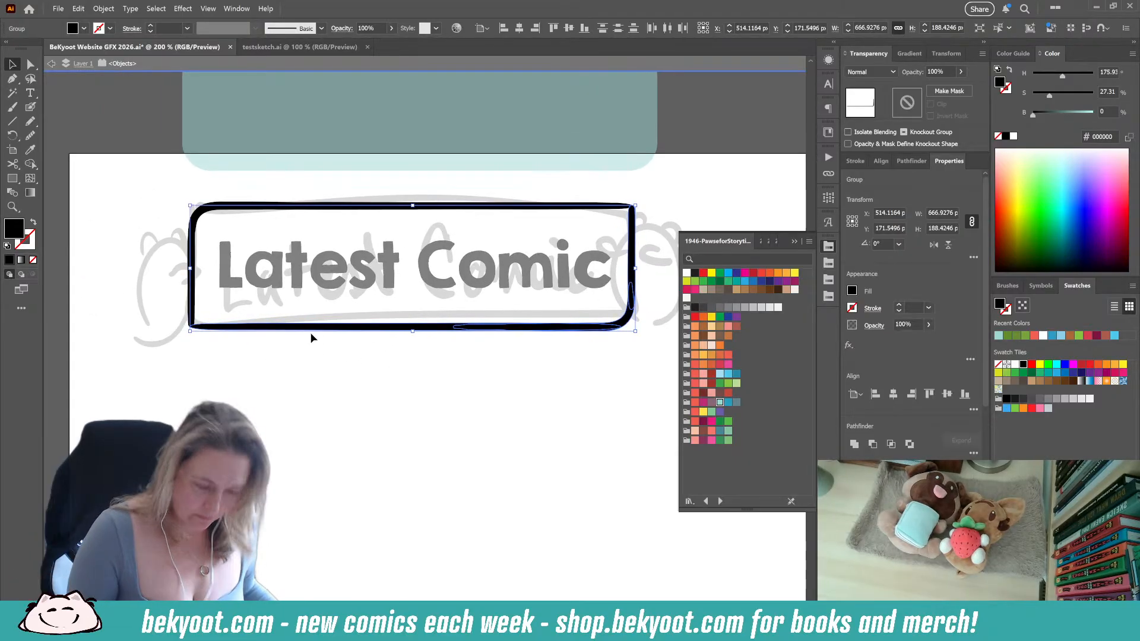
Select both halves of the frame, group them into one object, and clear the selection
shift+click(200, 215)
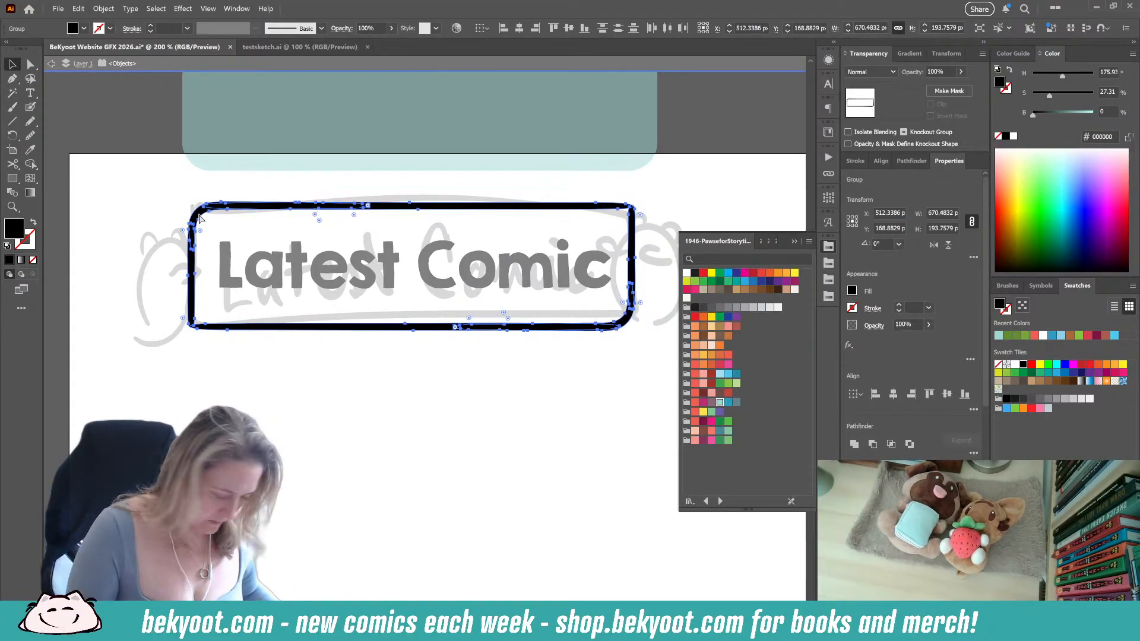
key(ctrl+g)
click(280, 390)
drag(349, 365, 382, 338)
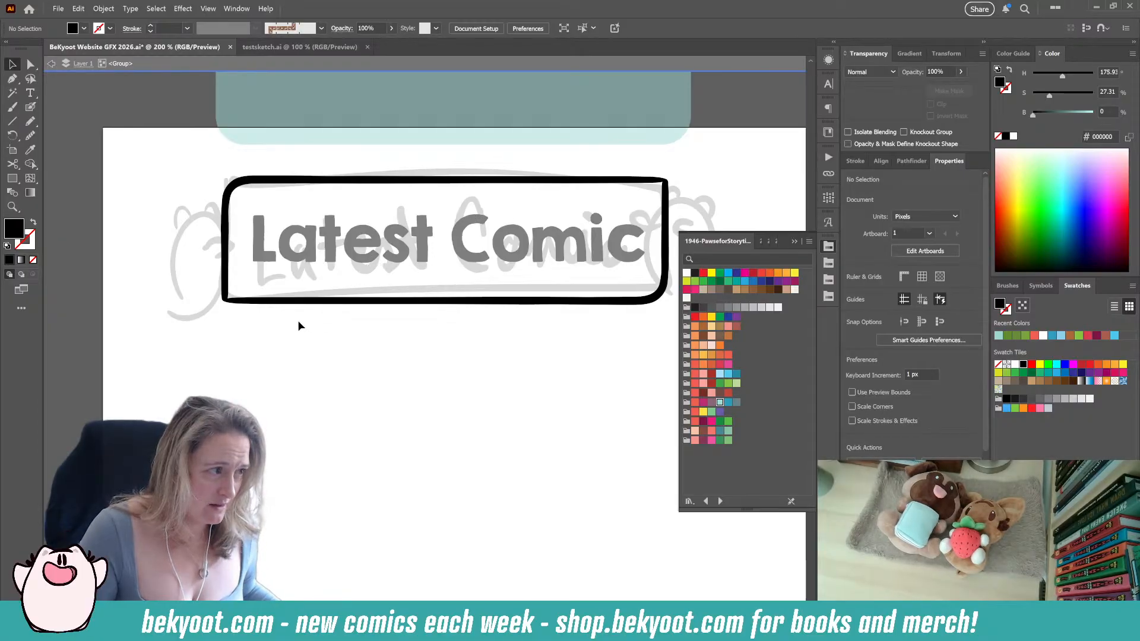
drag(312, 367, 333, 374)
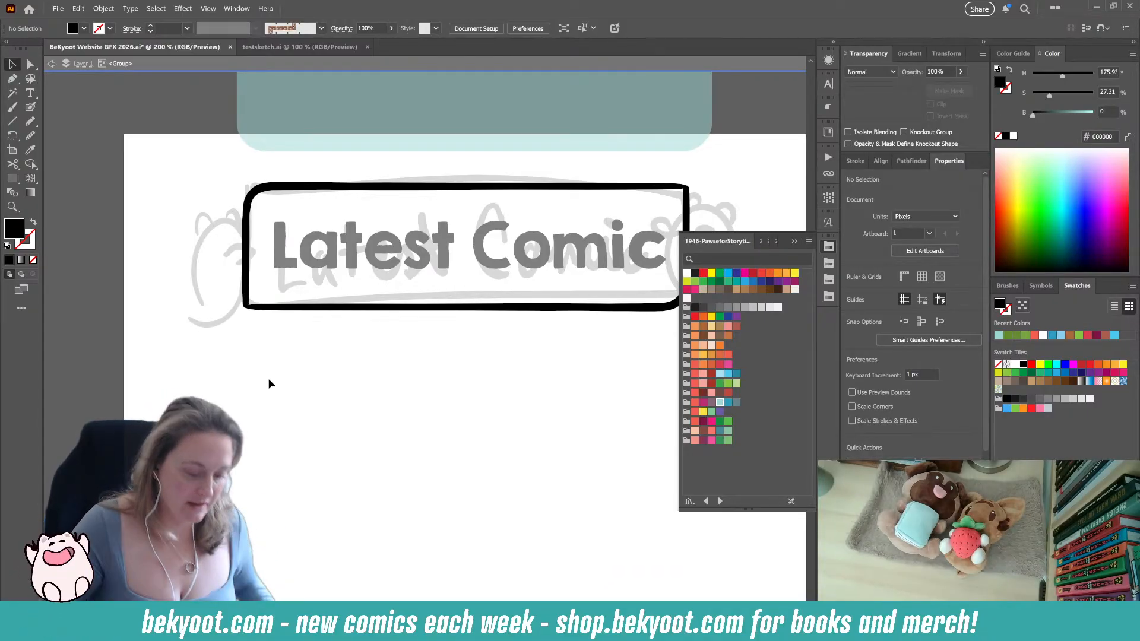
Check the Blob Brush options and paint a short head-top arc about 38 × 15 px over the left sketched character
click(30, 107)
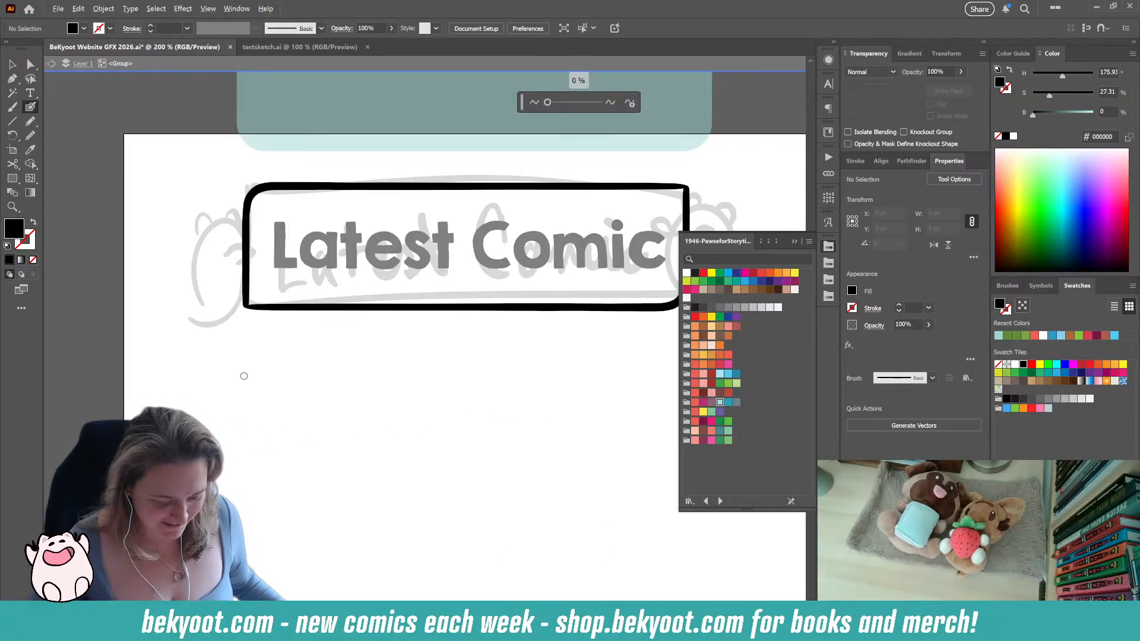
scroll(241, 365, up, 1)
drag(304, 326, 357, 401)
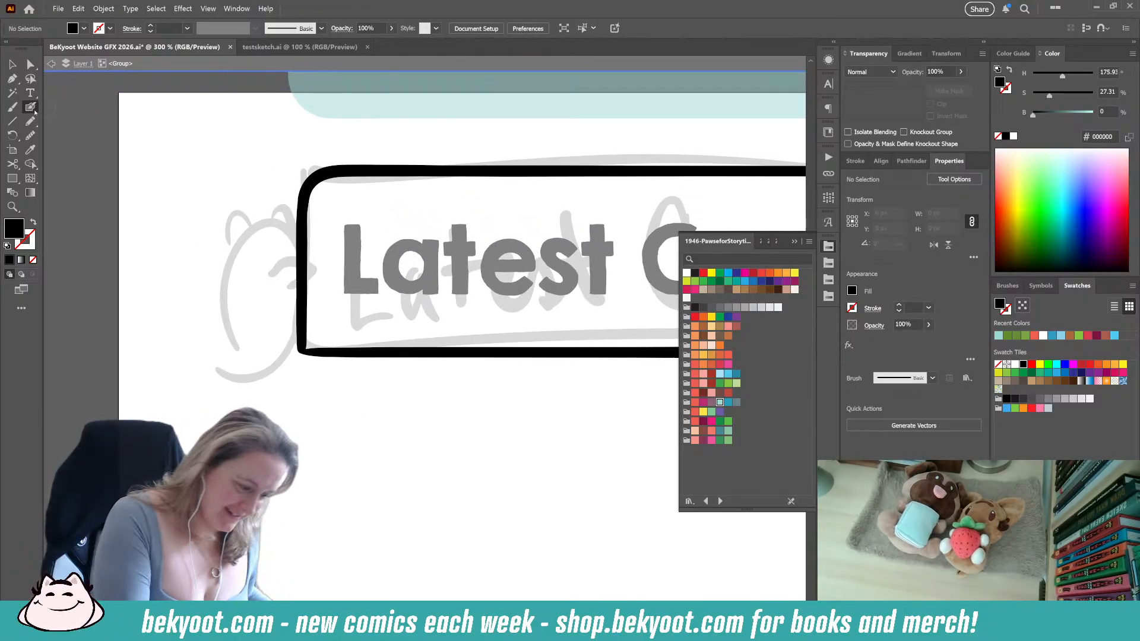
key(Return)
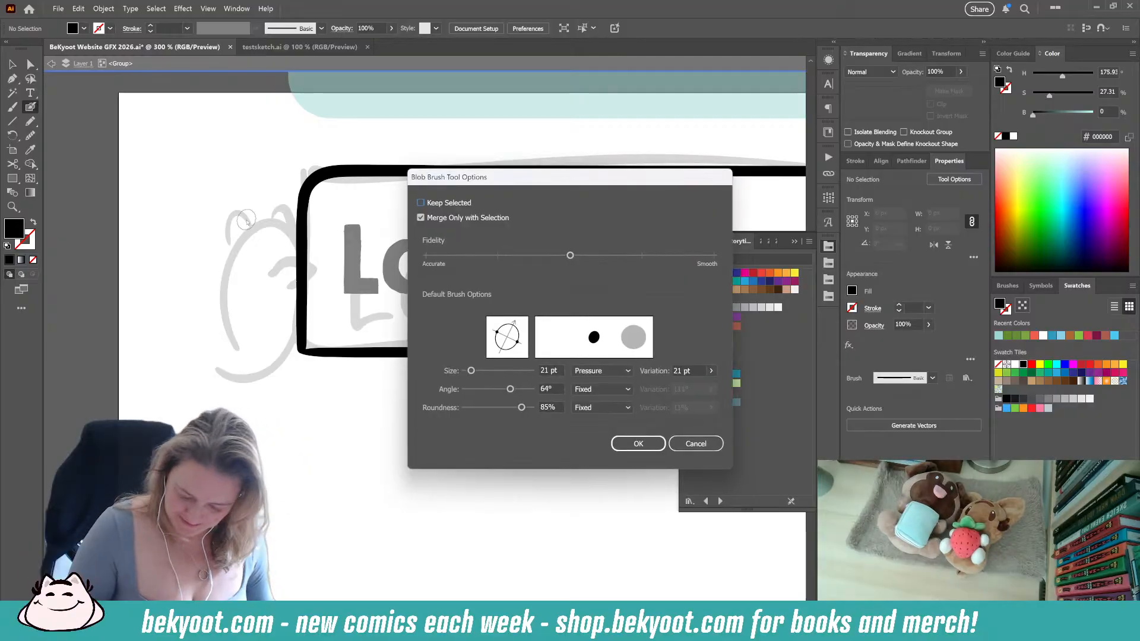
key(Return)
drag(238, 239, 275, 227)
key(shift+x)
key(ctrl+z)
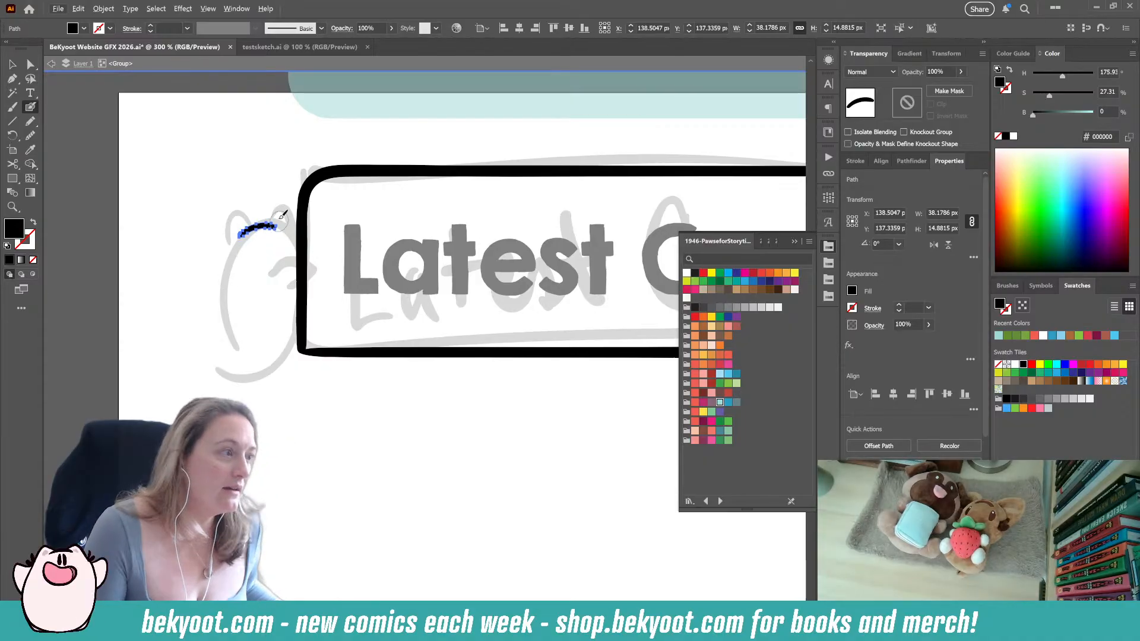
ctrl+click(257, 408)
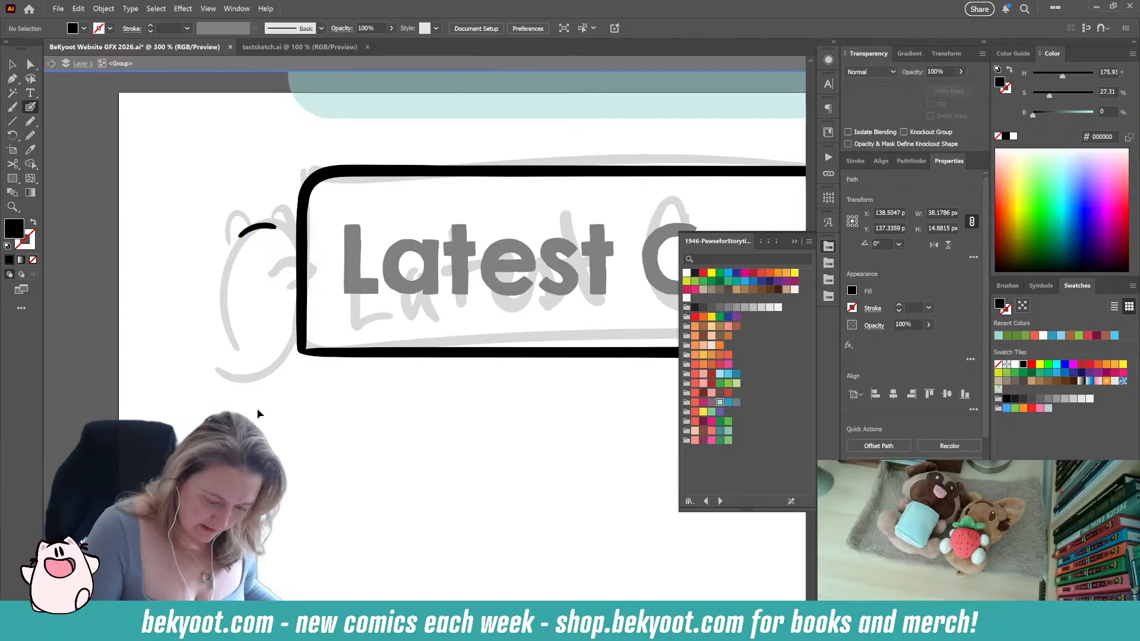
Try out smoothing on a curly Blob Brush test stroke about 326 × 134 px below the frame, and delete it
mouse_move(218, 418)
mouse_down()
mouse_move(308, 368)
mouse_move(523, 392)
mouse_move(481, 407)
mouse_up()
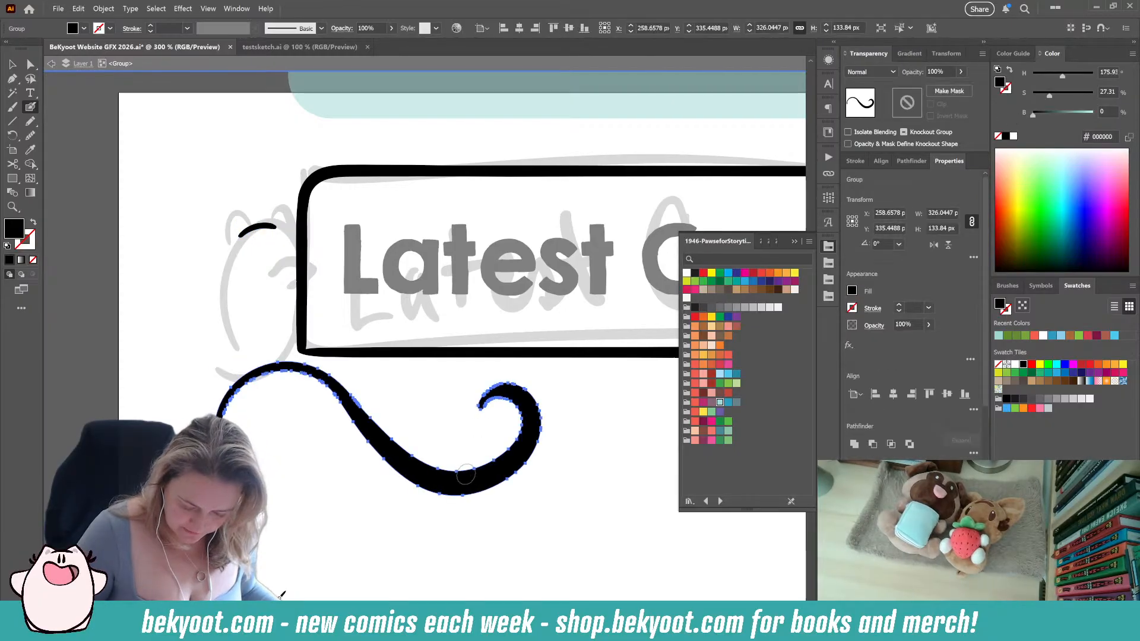
key(ctrl+alt+s)
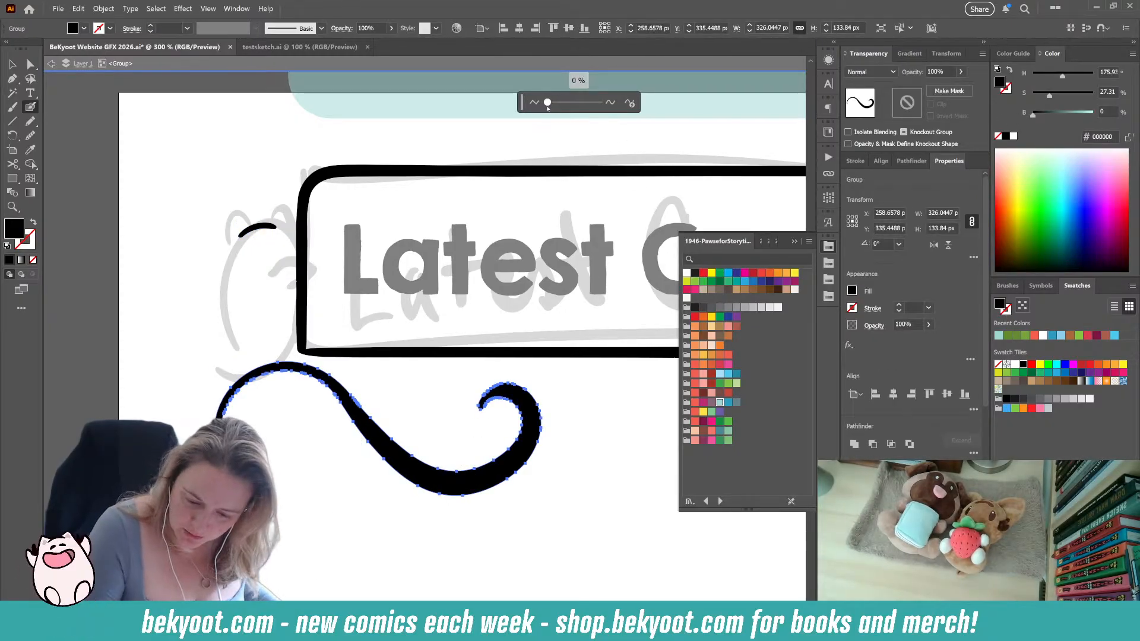
drag(546, 102, 553, 103)
click(563, 211)
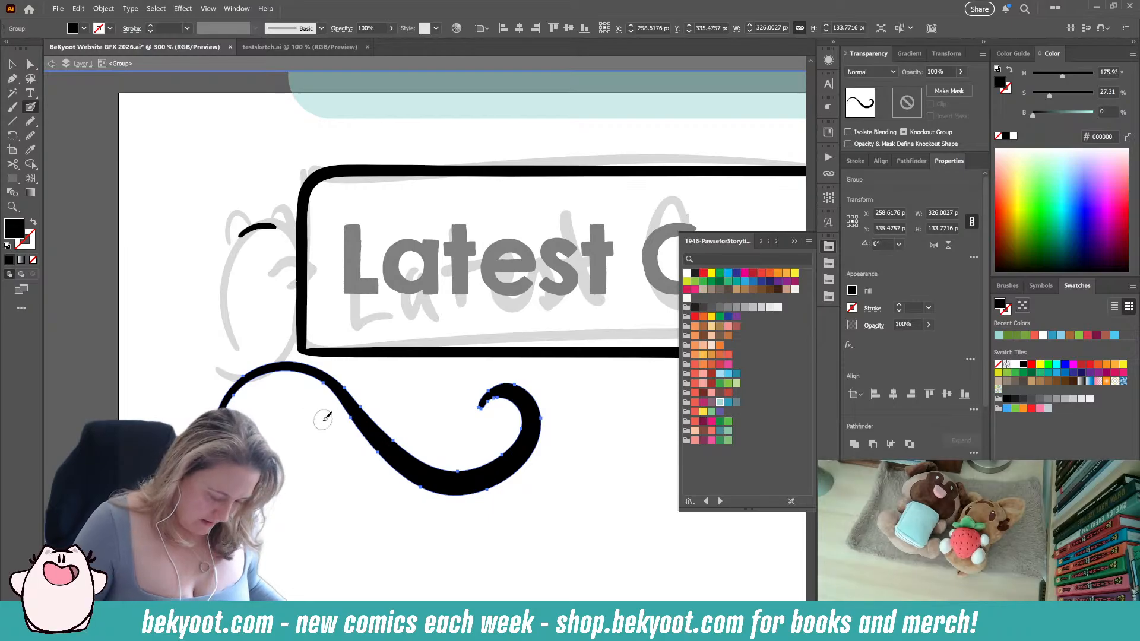
key(Delete)
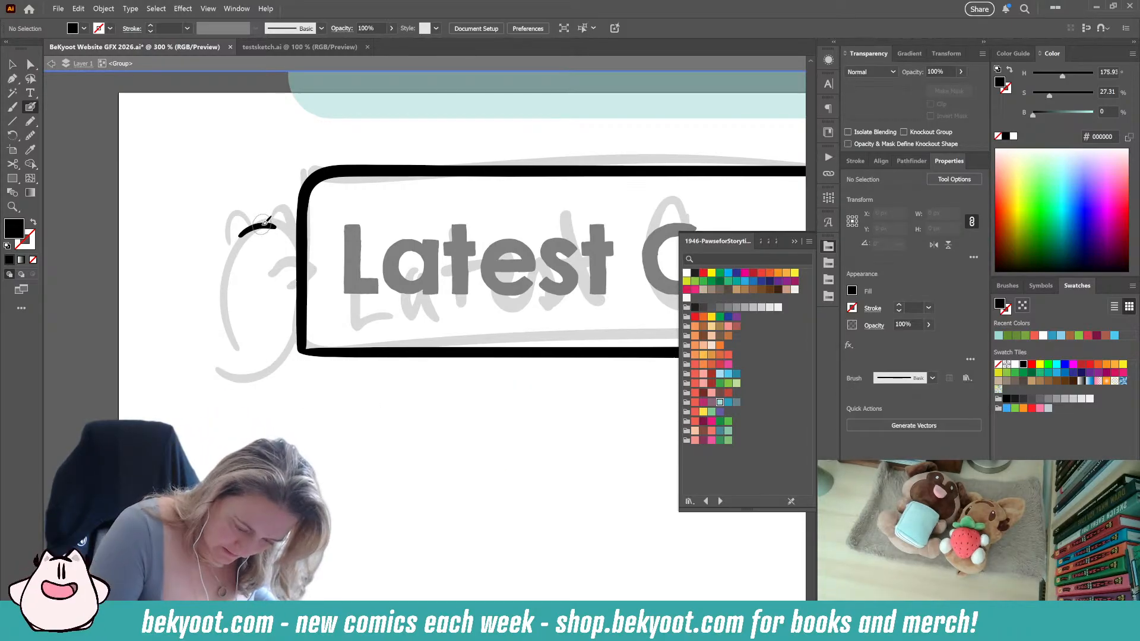
Paint the left character's two ears over the sketch with the Blob Brush, leaving the right ear stroke selected
mouse_move(261, 226)
mouse_down()
mouse_move(295, 216)
mouse_move(299, 229)
mouse_move(229, 243)
mouse_up()
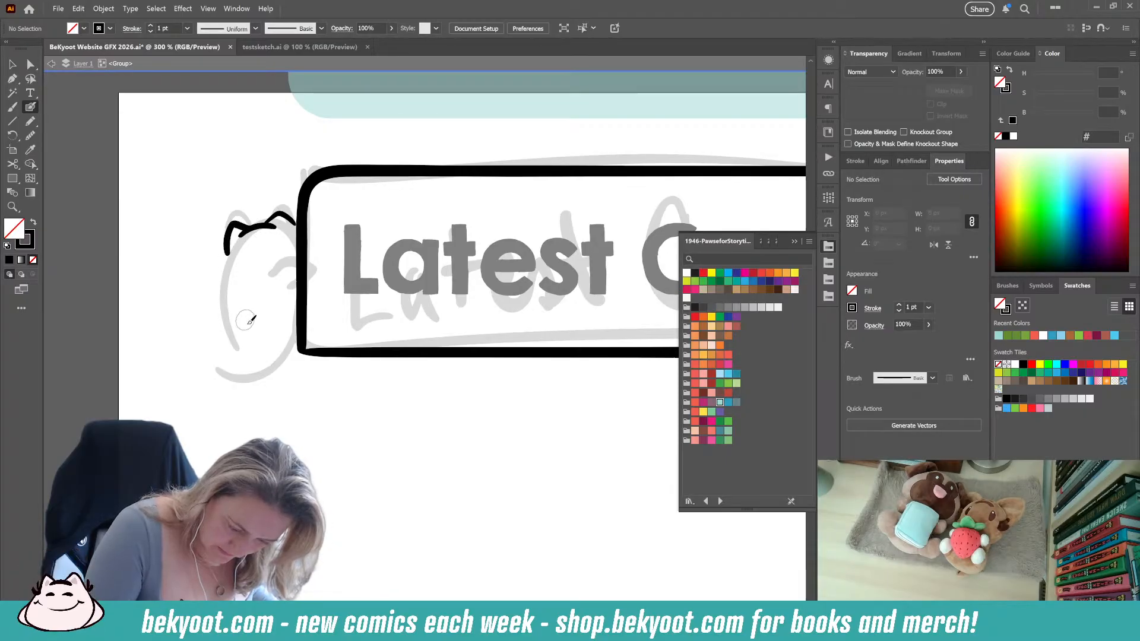
key(ctrl+z)
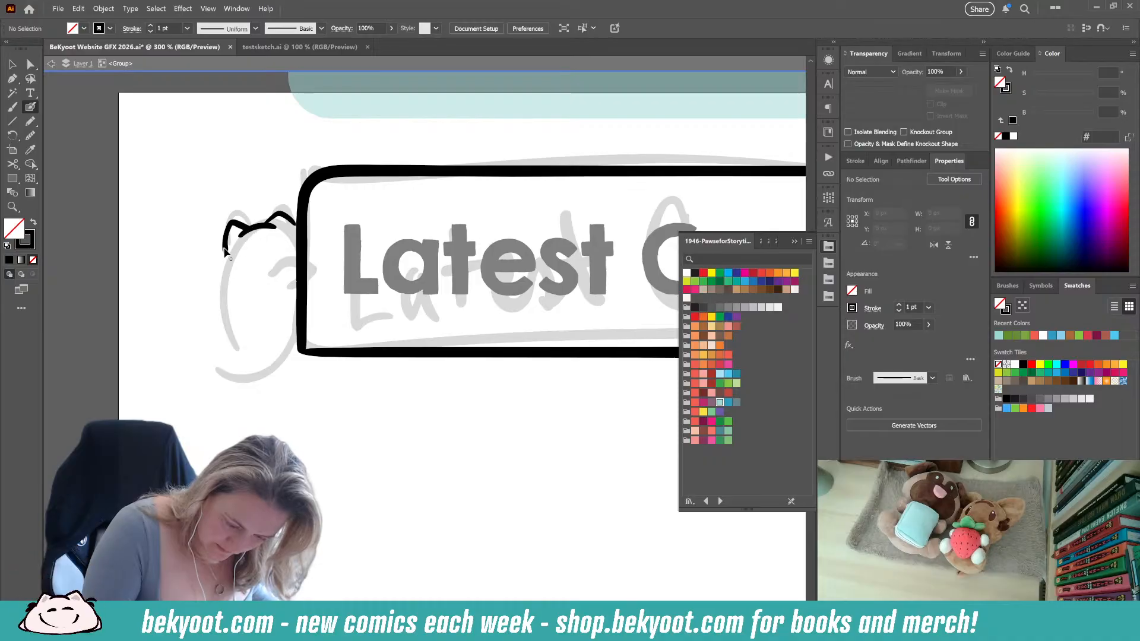
drag(225, 252, 250, 227)
ctrl+click(215, 291)
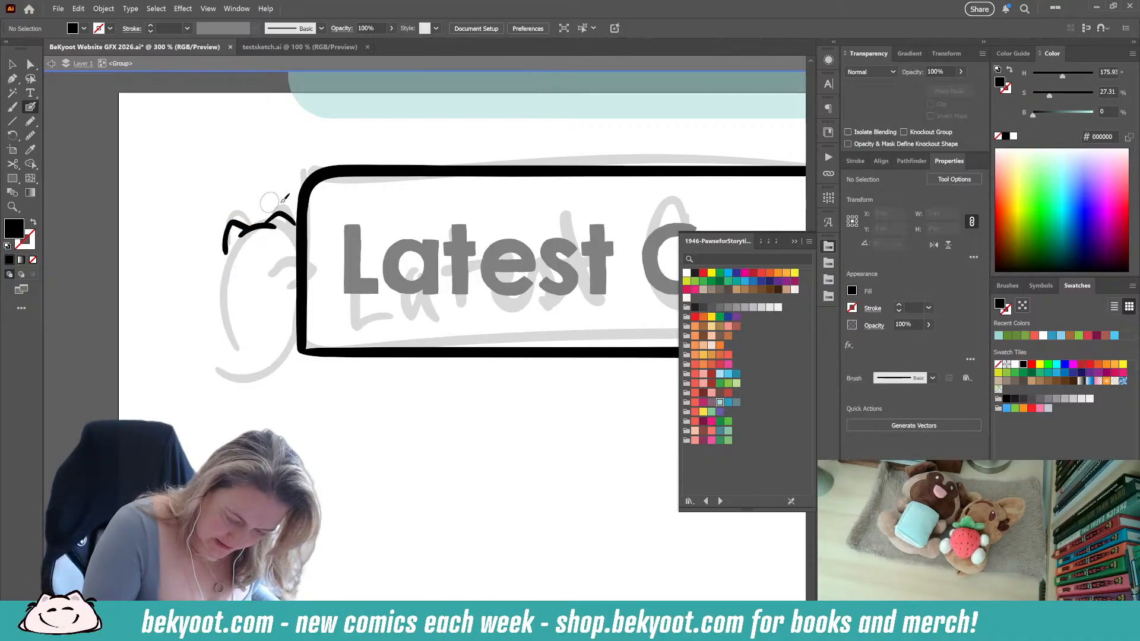
ctrl+click(295, 225)
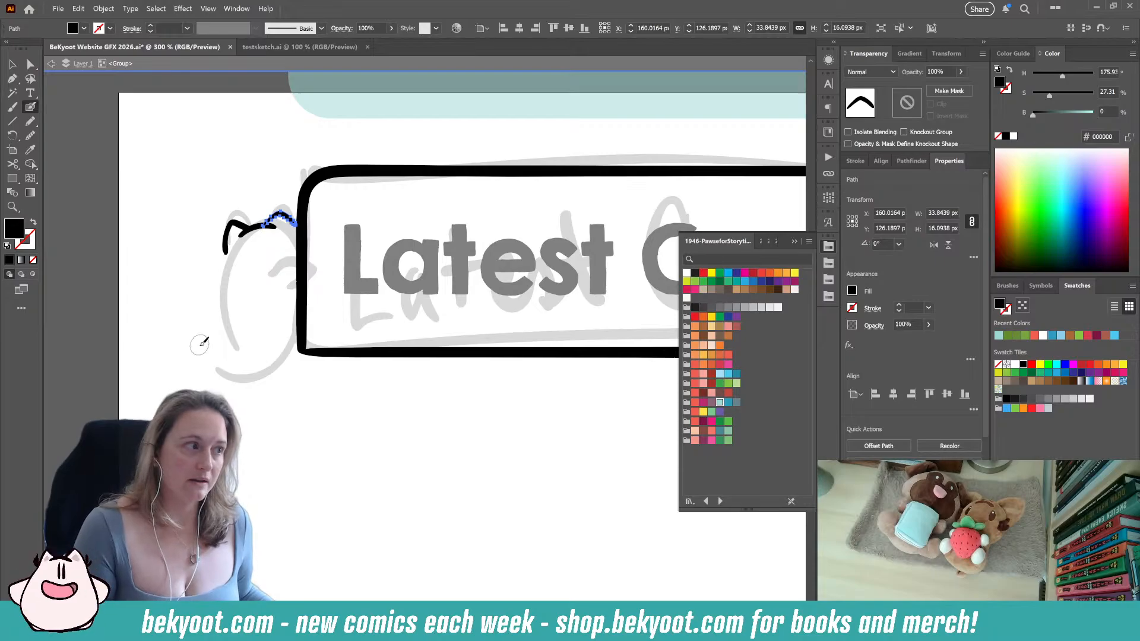
Draw a wavy black-filled path about 417 × 149 px below the frame with the Pencil tool and review the Pencil options
key(n)
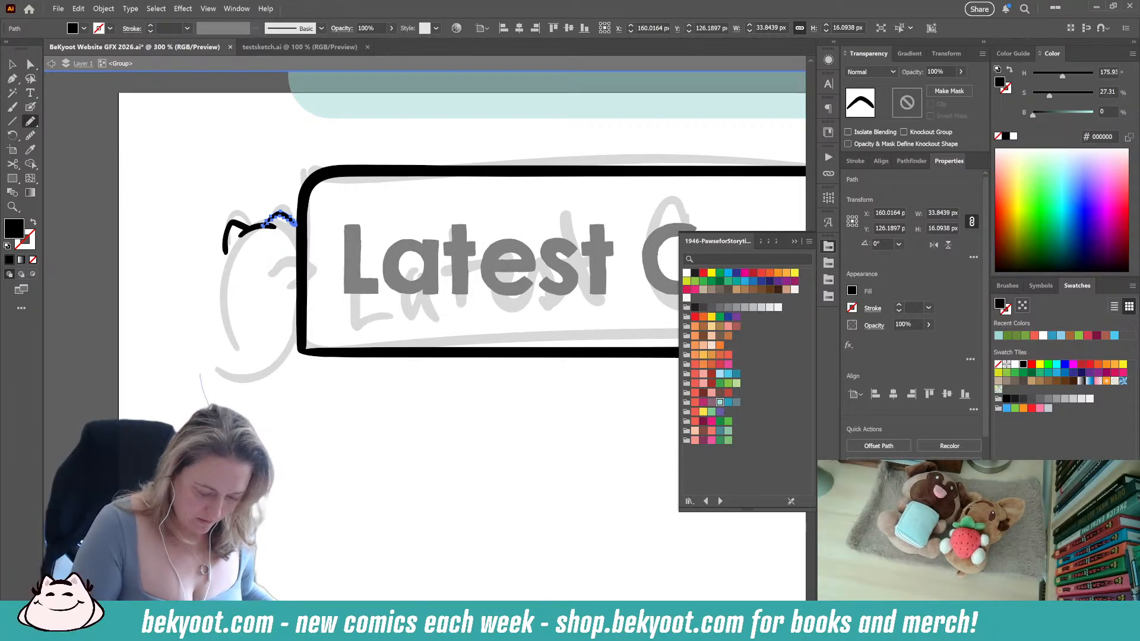
mouse_move(208, 405)
mouse_down()
mouse_move(525, 387)
mouse_move(593, 523)
mouse_up()
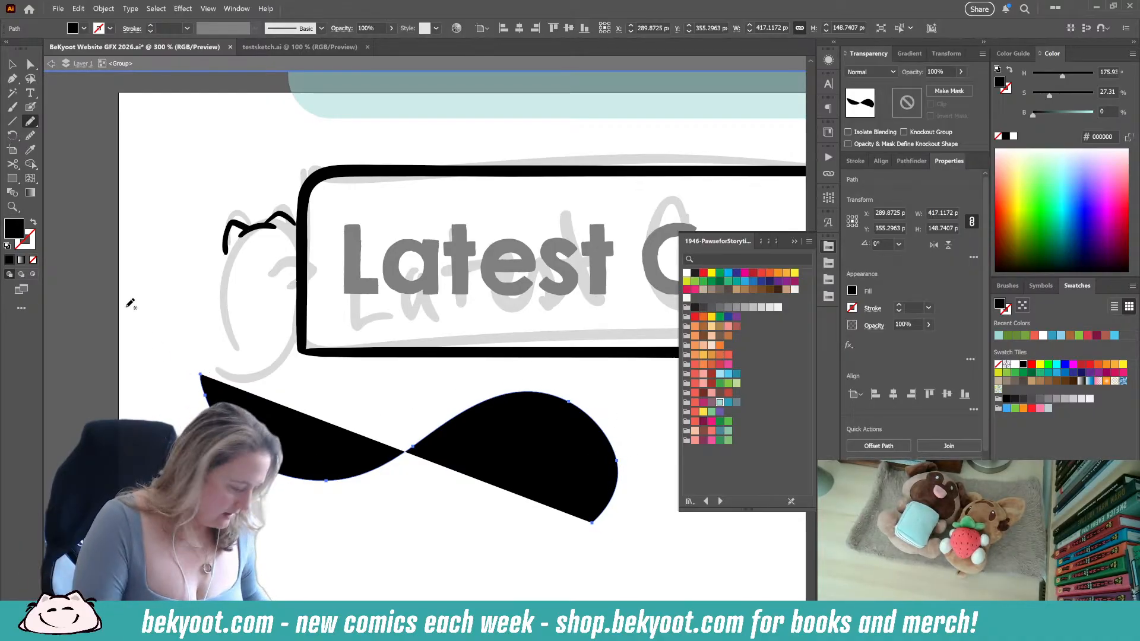
key(Return)
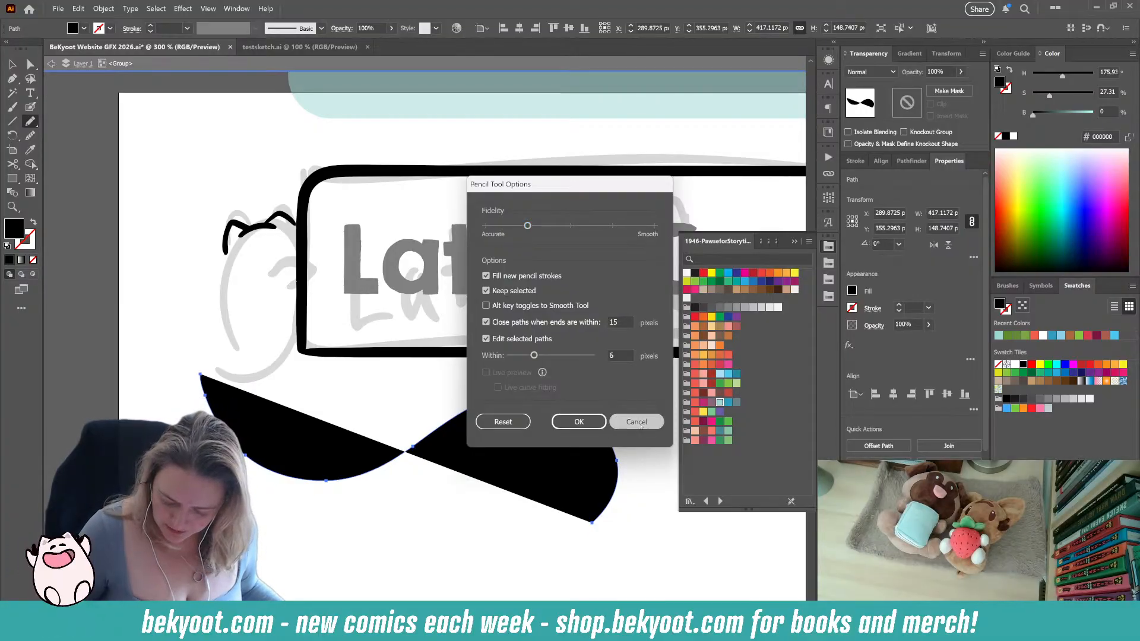
click(579, 422)
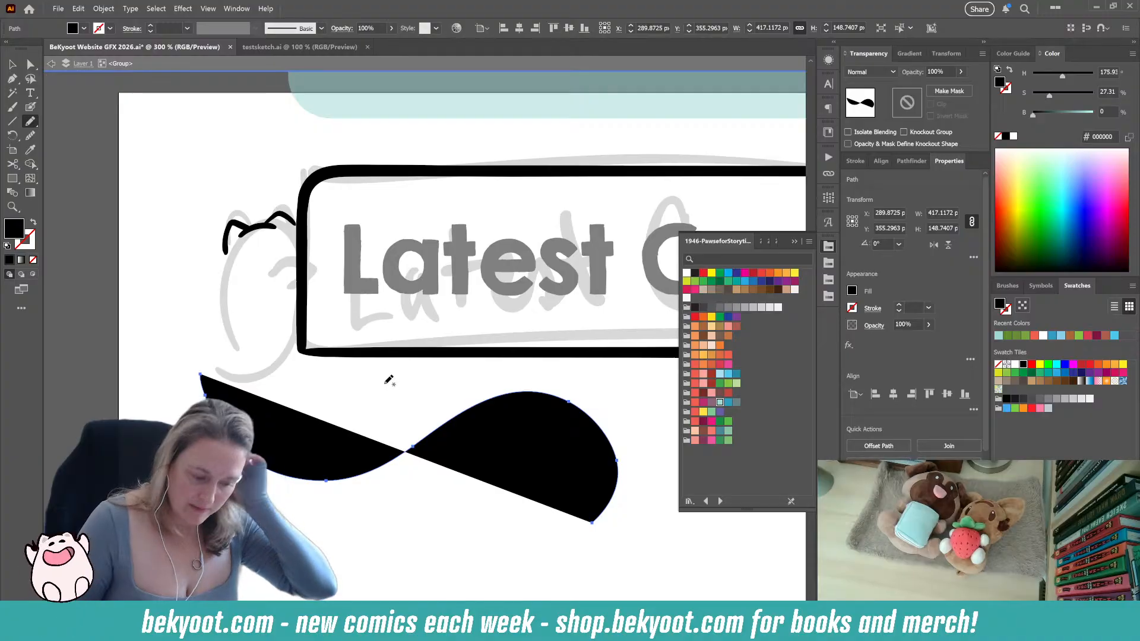
double_click(30, 121)
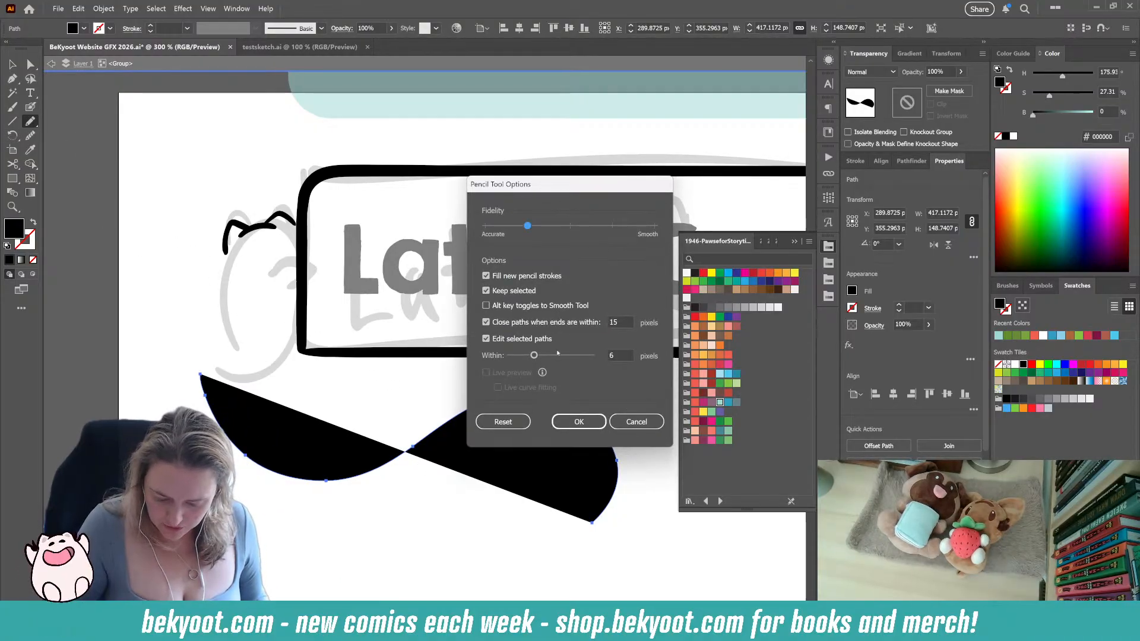
click(576, 424)
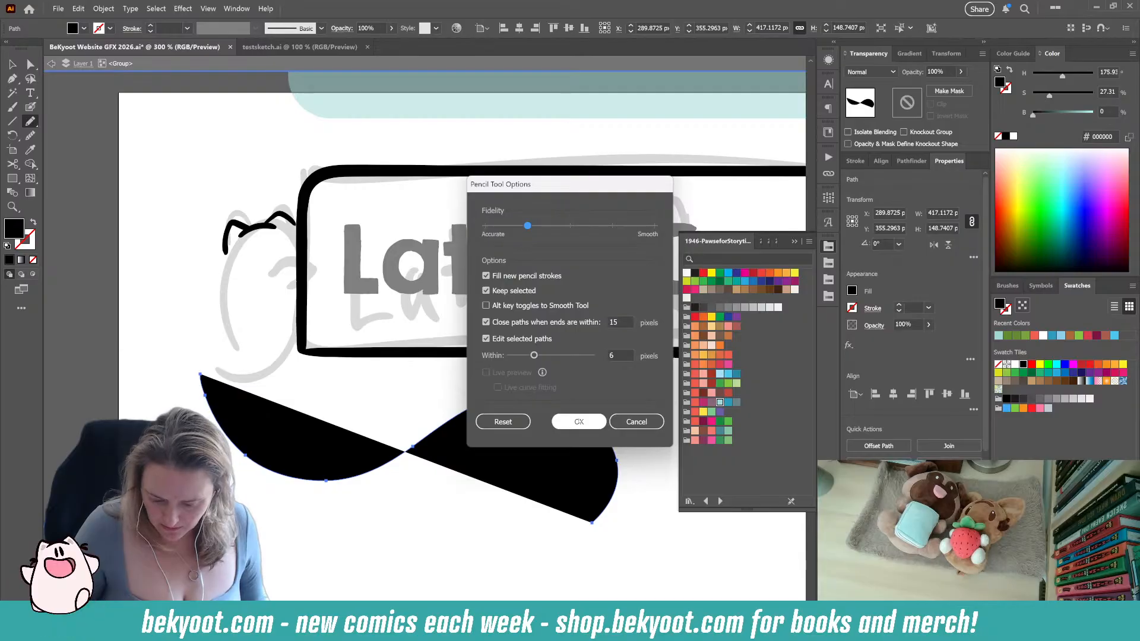
click(574, 420)
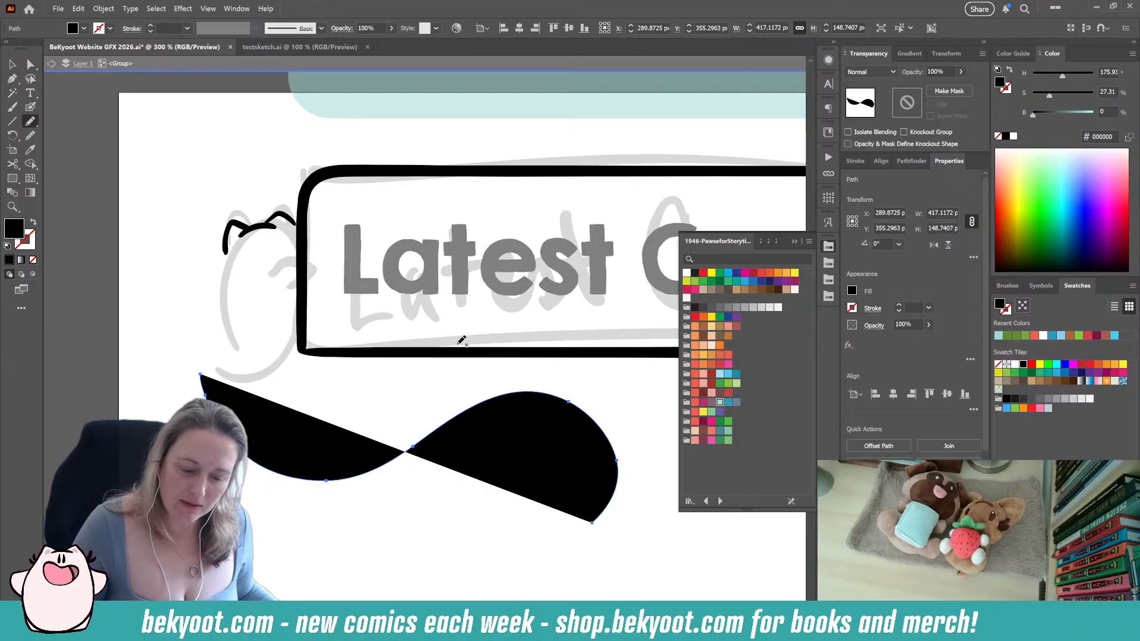
Review the Paintbrush tool's fidelity and stroke options and dismiss them without changes
click(30, 108)
click(13, 108)
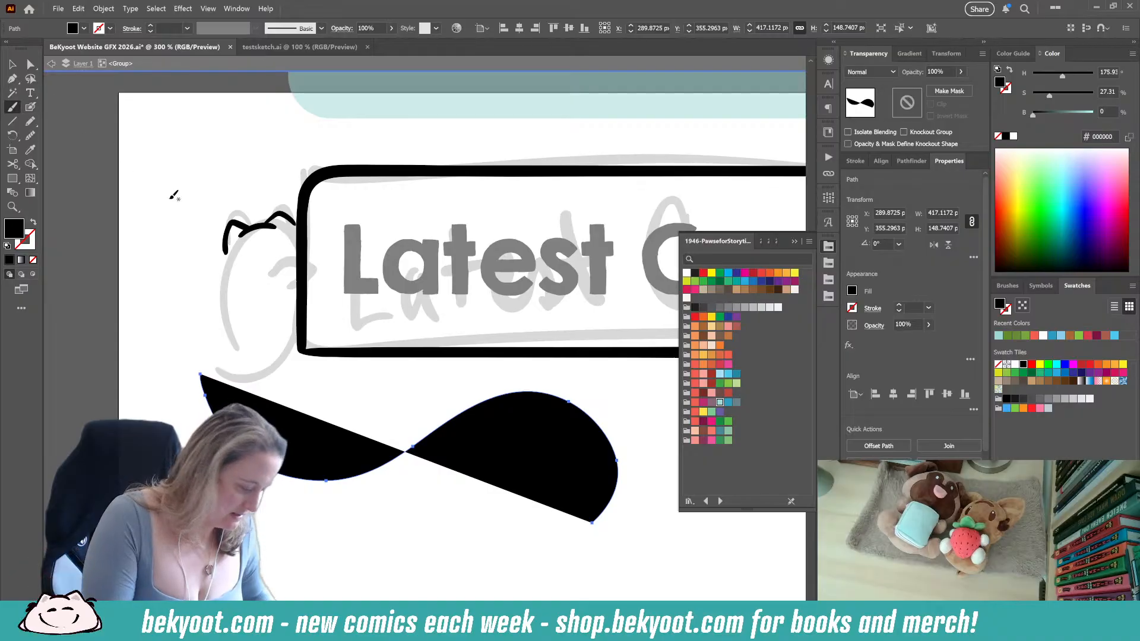
key(Return)
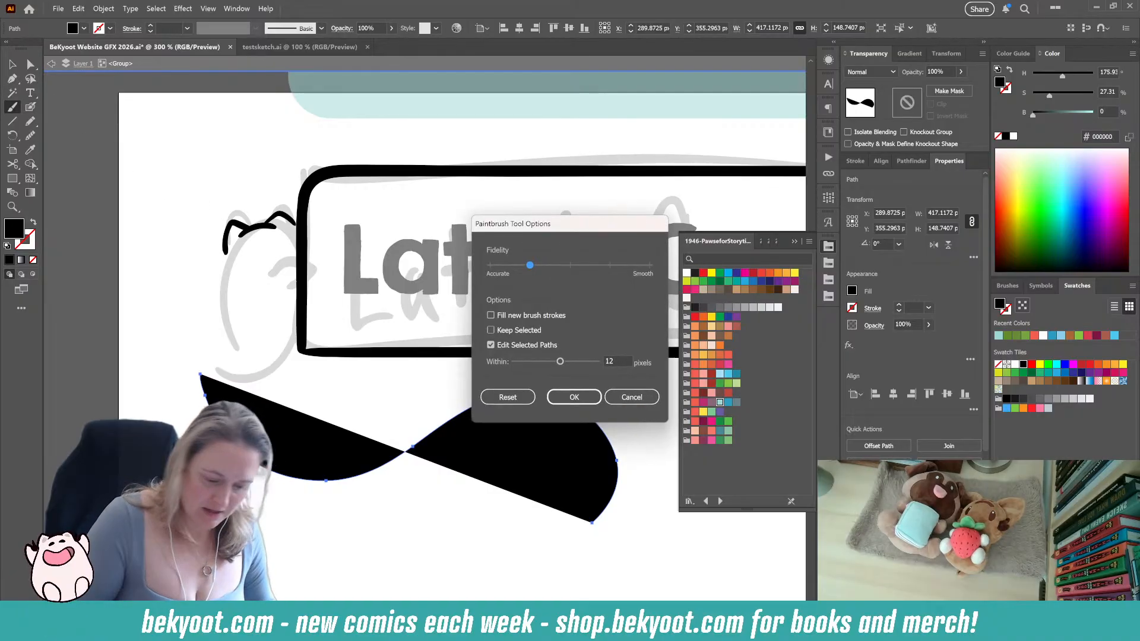
click(622, 399)
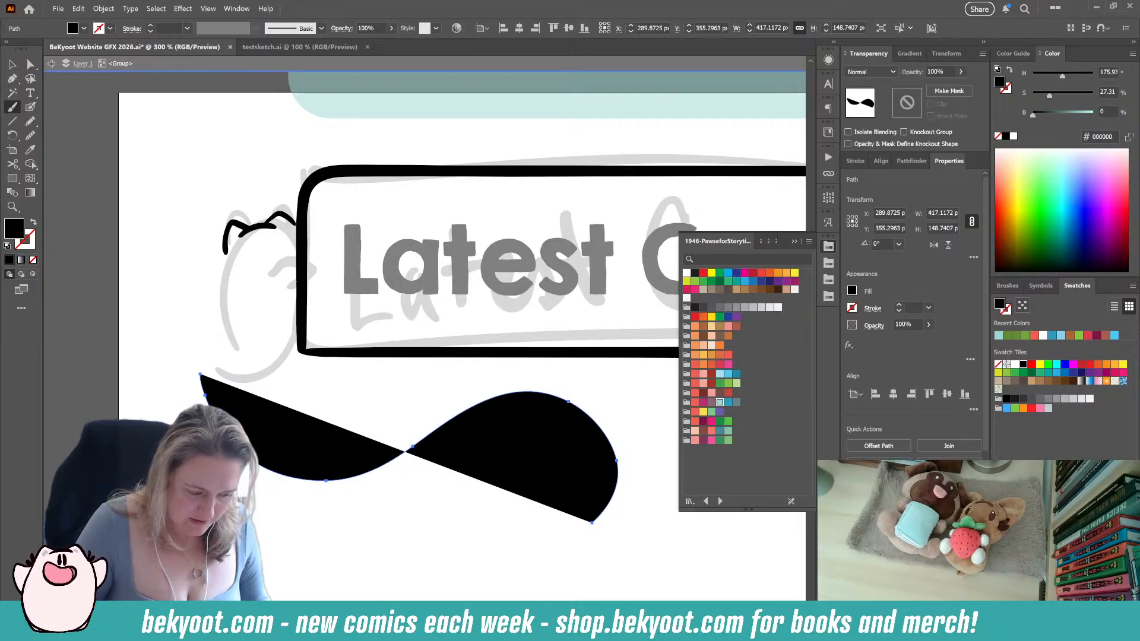
Try out smoothing on an arched Blob Brush test stroke about 121 × 94 px above the left character, and delete it
key(shift+b)
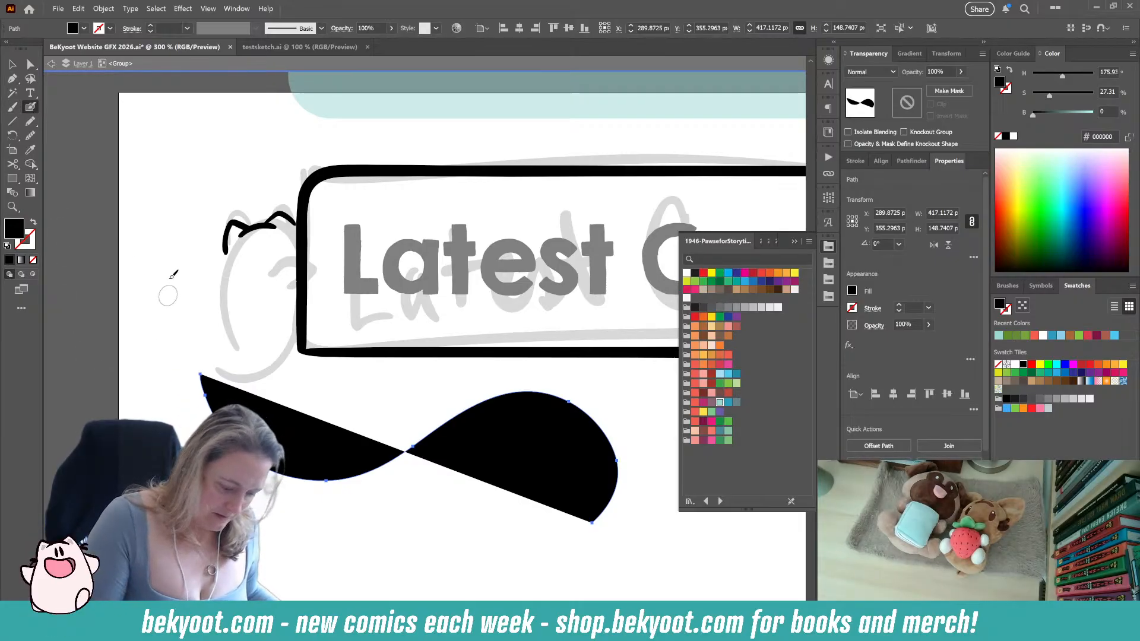
mouse_move(148, 239)
mouse_down()
mouse_move(184, 185)
mouse_move(261, 187)
mouse_up()
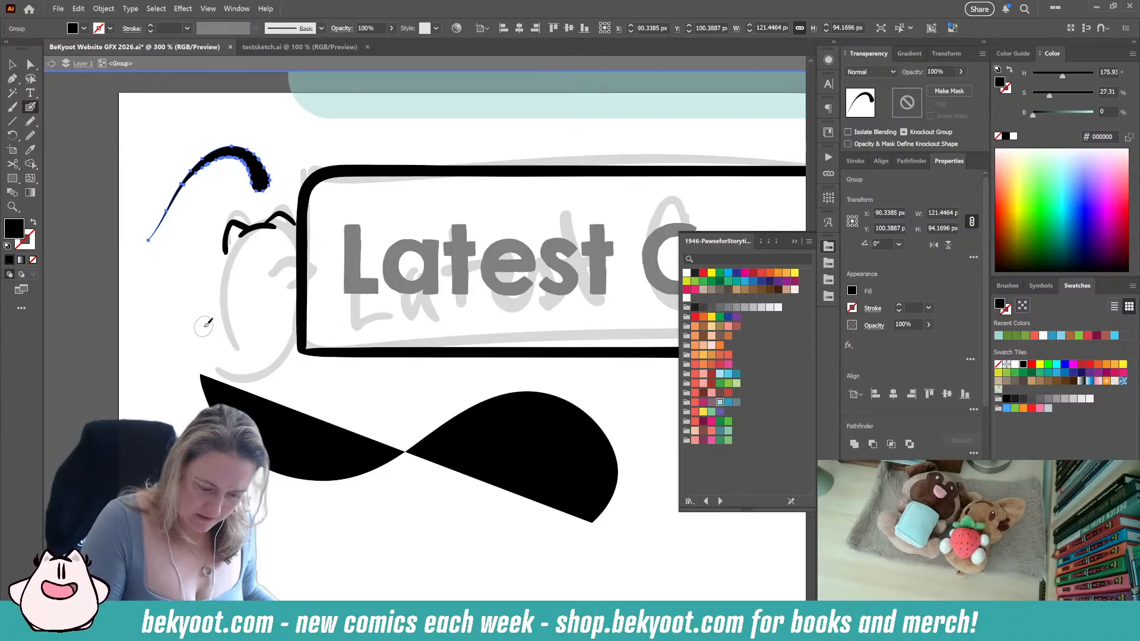
key(ctrl+alt+shift+s)
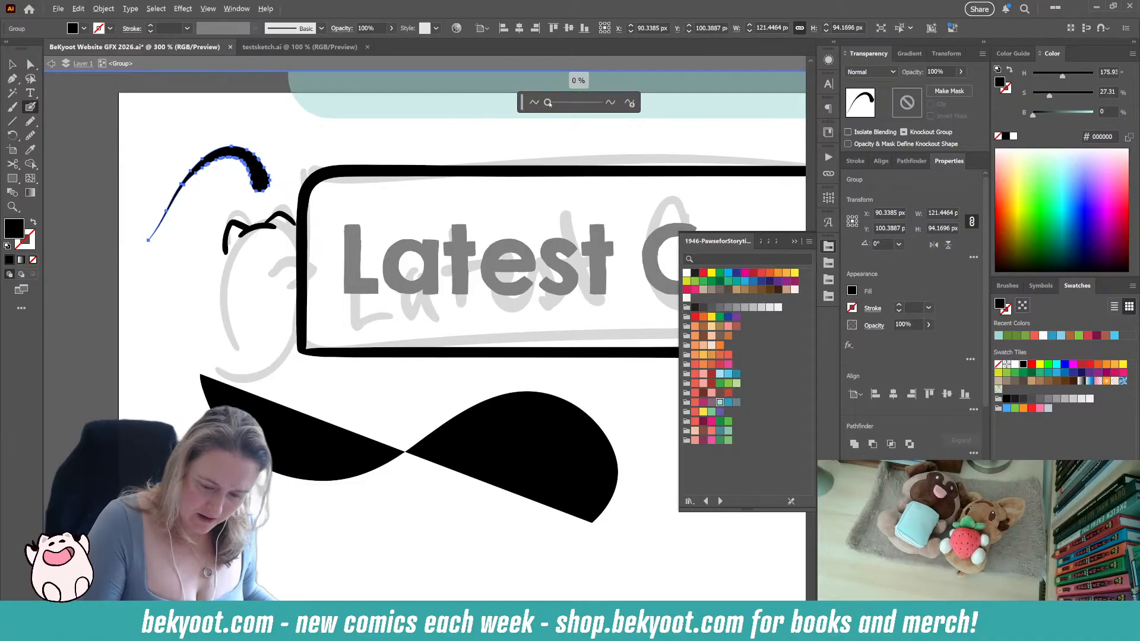
drag(549, 104, 550, 105)
click(255, 171)
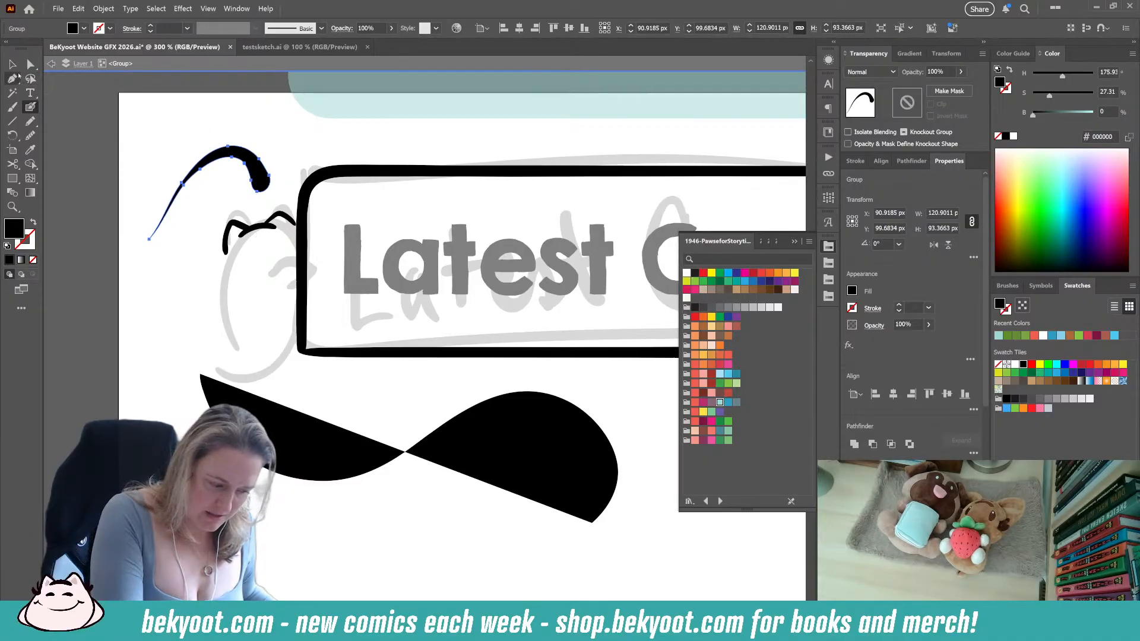
key(v)
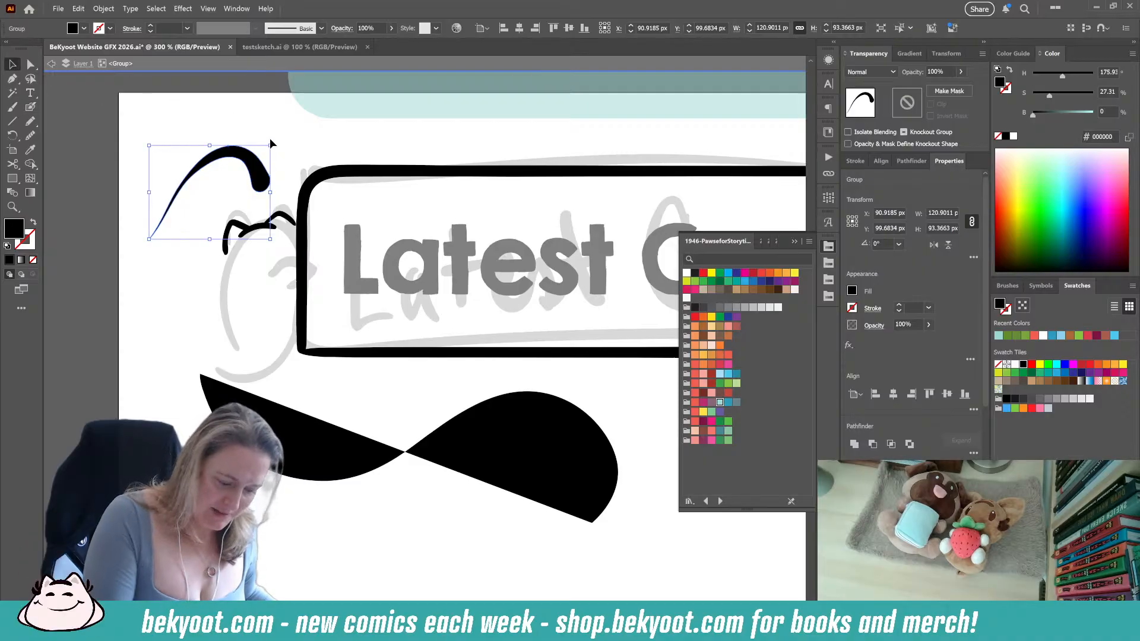
key(Delete)
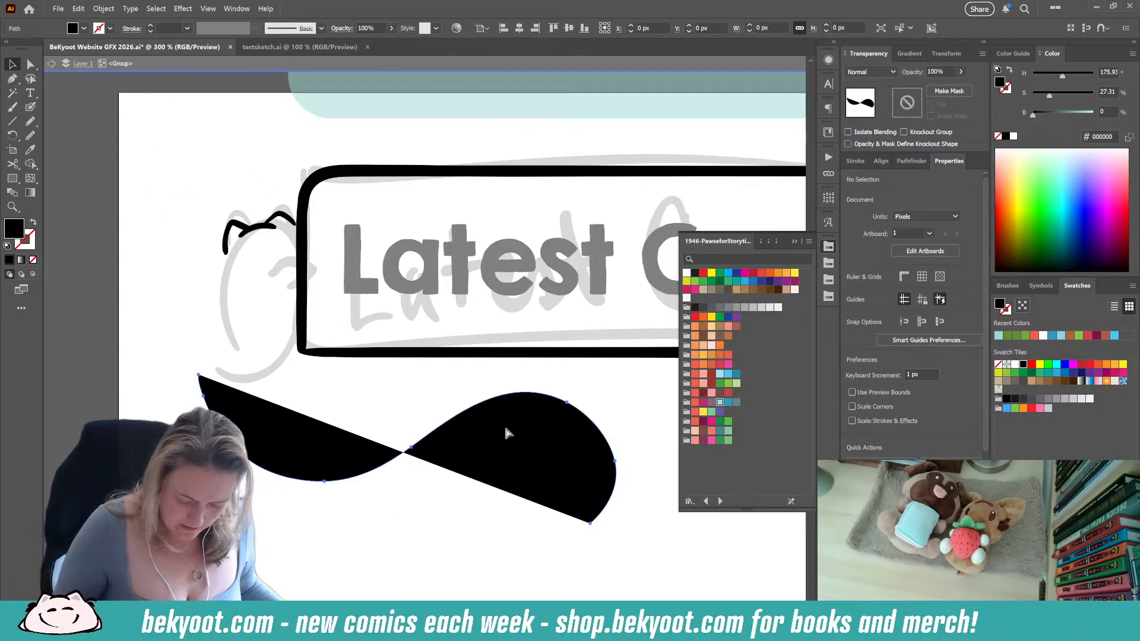
Delete the wavy black-filled Pencil path below the frame
click(505, 432)
key(Delete)
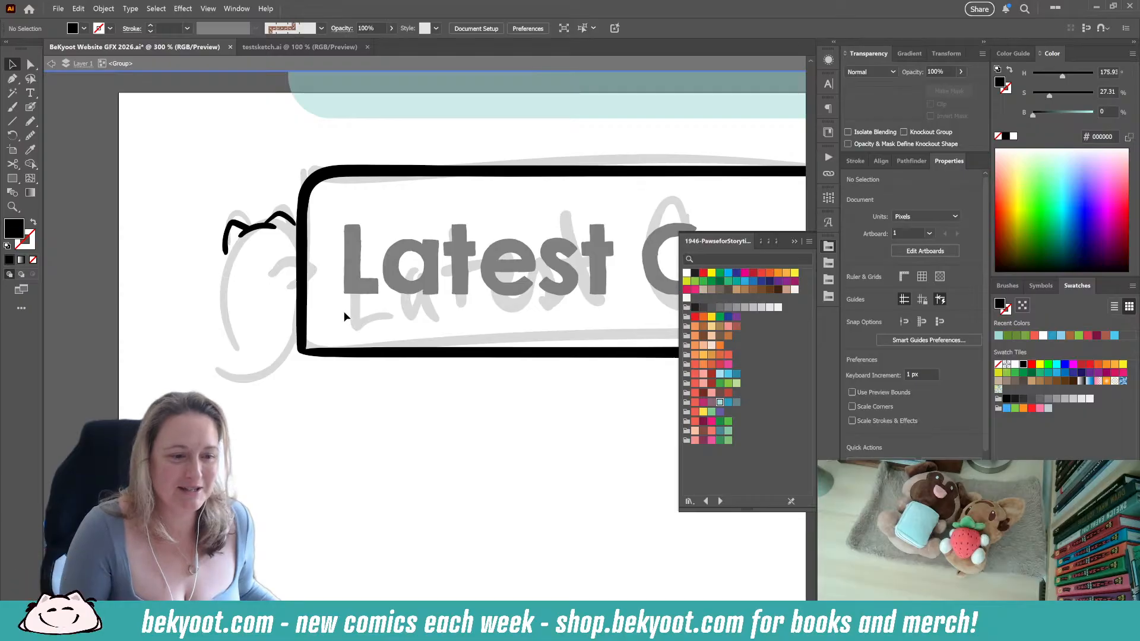
Paint a small black tuft beside the left character's outer ear with the Blob Brush, undoing unwanted strokes
key(shift+b)
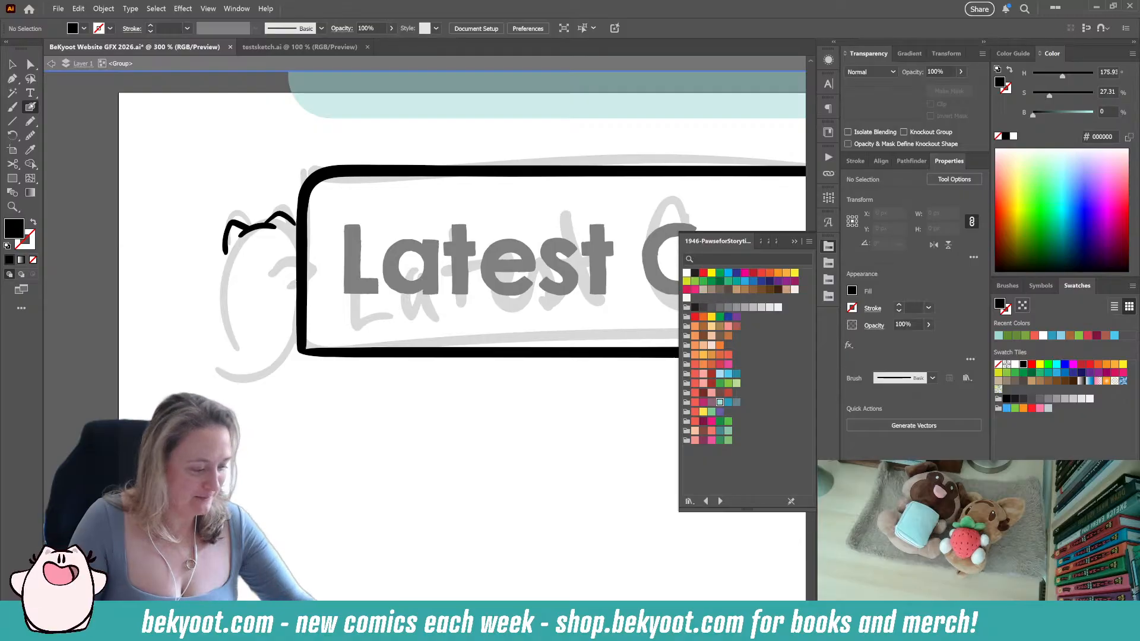
drag(227, 246, 210, 257)
key(ctrl+z)
key(ctrl+z)
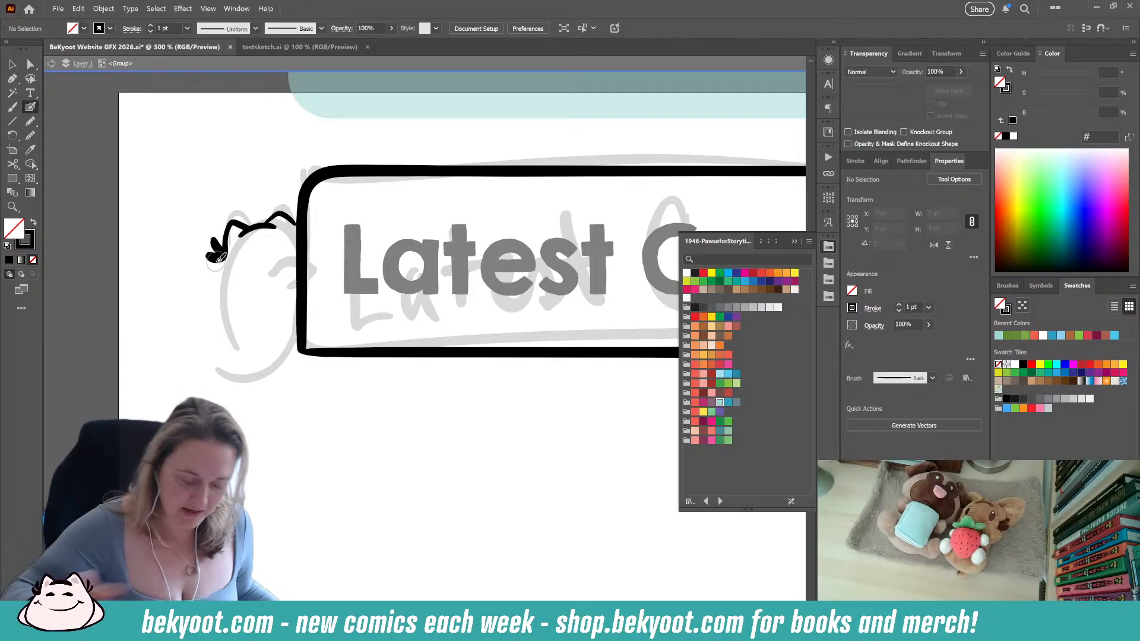
Smooth the tuft strokes beside the left character's outer ear slightly, and deselect them
key(v)
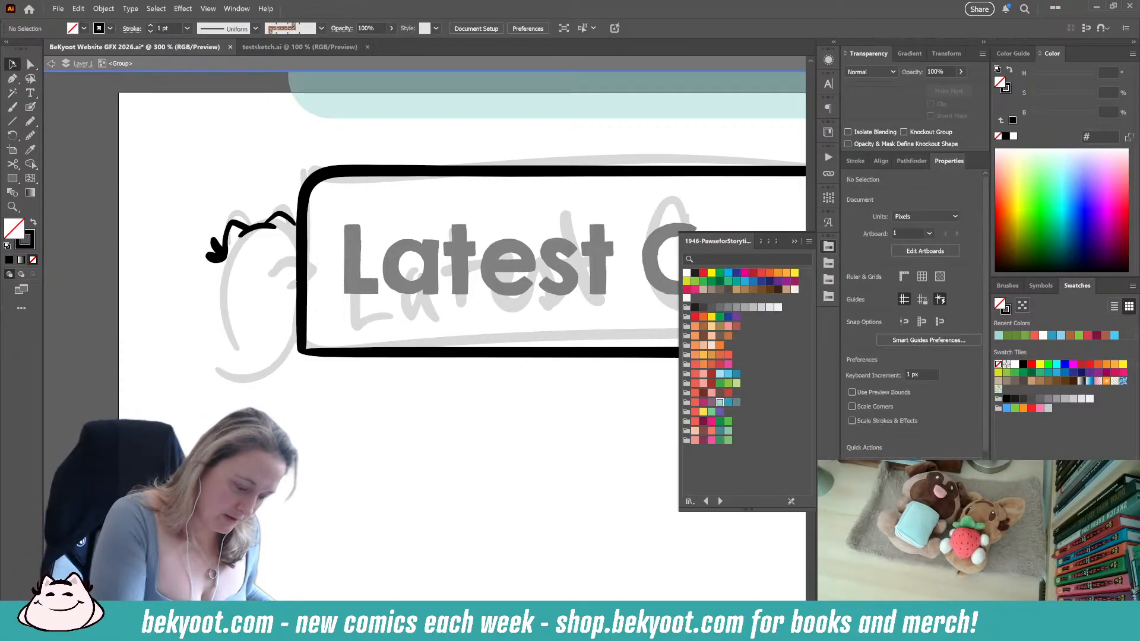
drag(205, 240, 212, 262)
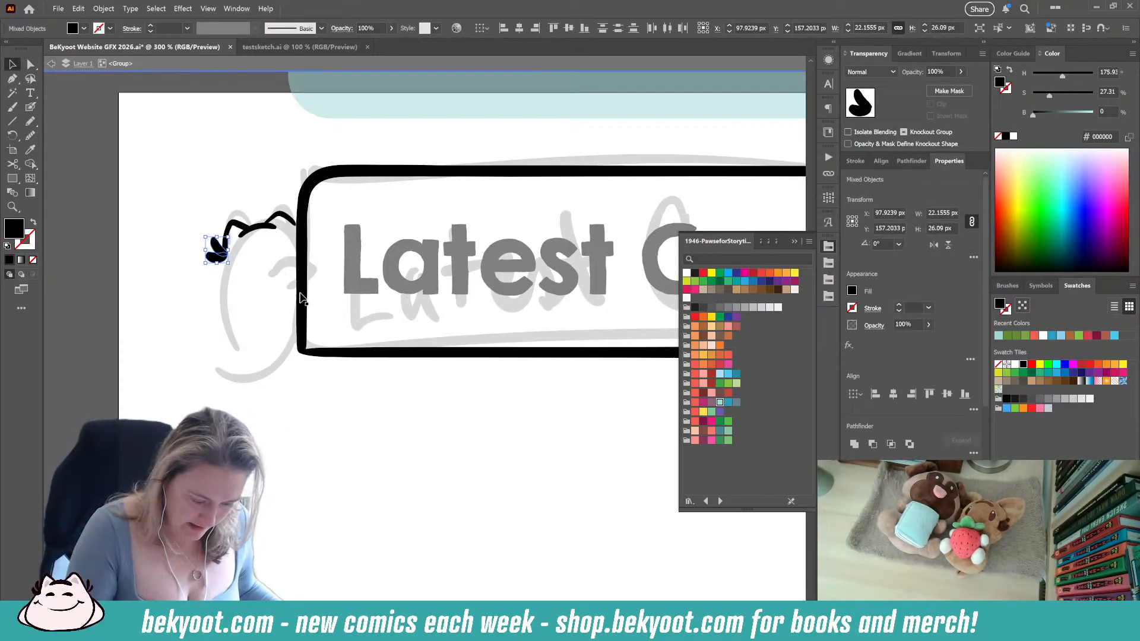
key(alt)
key(shift+b)
key(ctrl+alt+s)
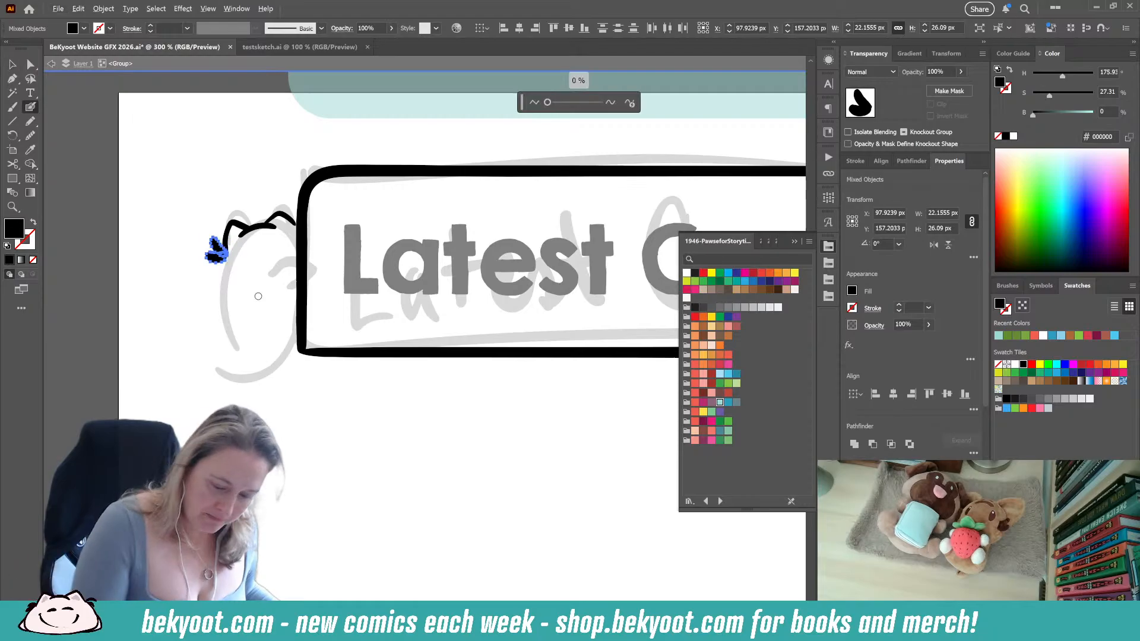
drag(544, 105, 550, 107)
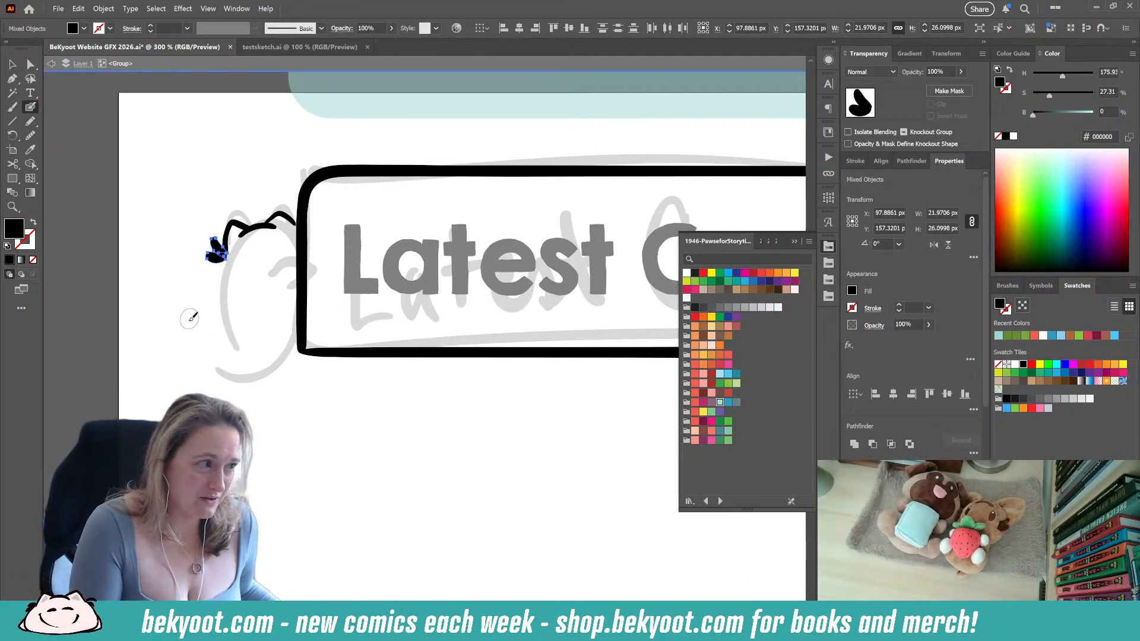
key(ctrl+shift+a)
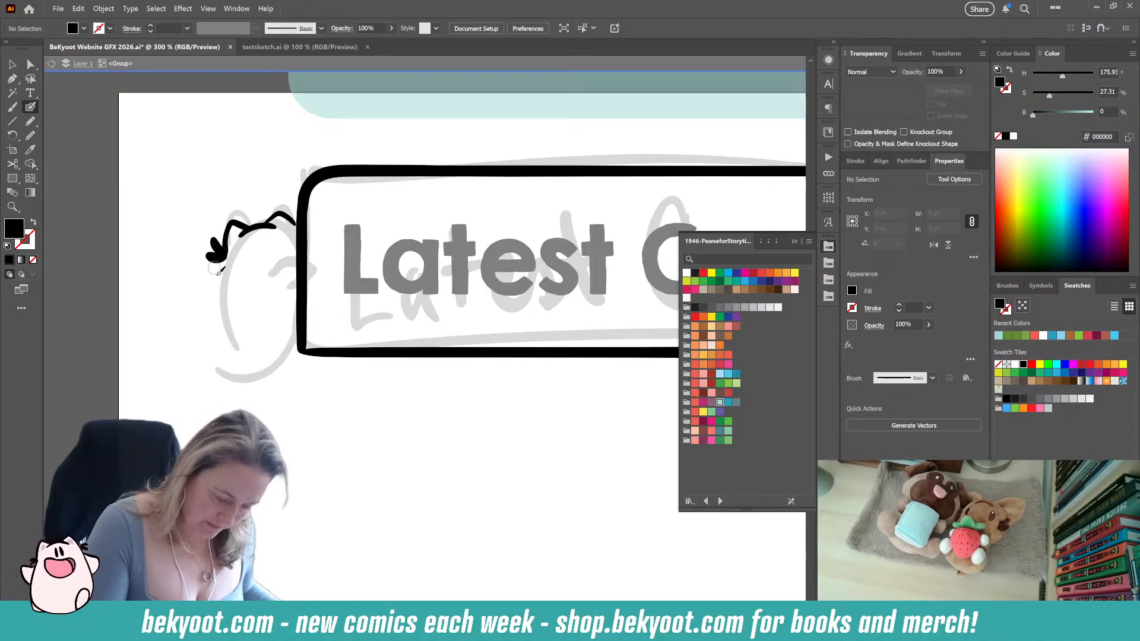
Paint the left character's body outline, about 103 × 110 px, from the tuft down to the frame's lower-left corner with the Blob Brush
mouse_move(226, 252)
mouse_down()
mouse_move(208, 310)
mouse_move(215, 336)
mouse_move(256, 357)
mouse_move(294, 356)
mouse_up()
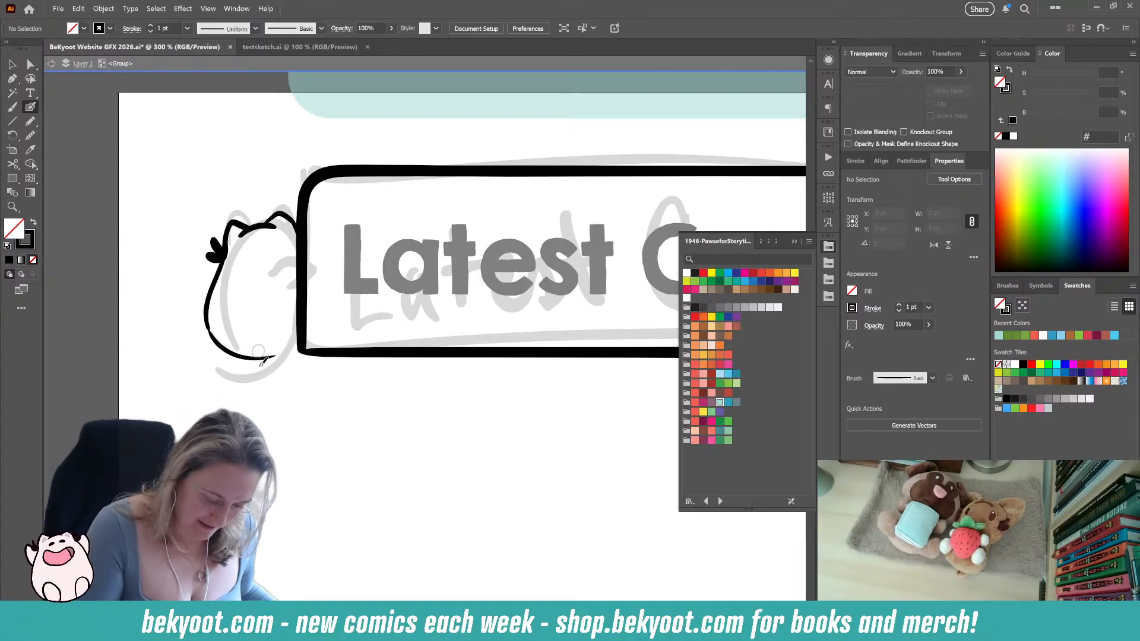
mouse_move(212, 333)
mouse_down()
mouse_move(307, 350)
mouse_move(291, 363)
mouse_move(271, 355)
mouse_move(306, 354)
mouse_up()
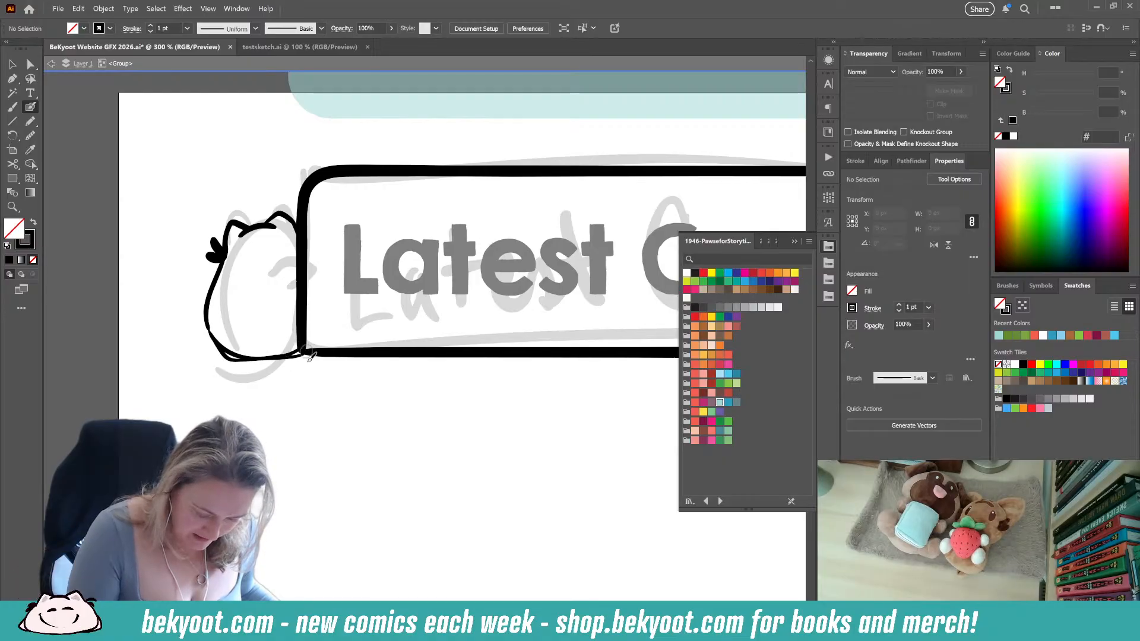
drag(177, 327, 267, 396)
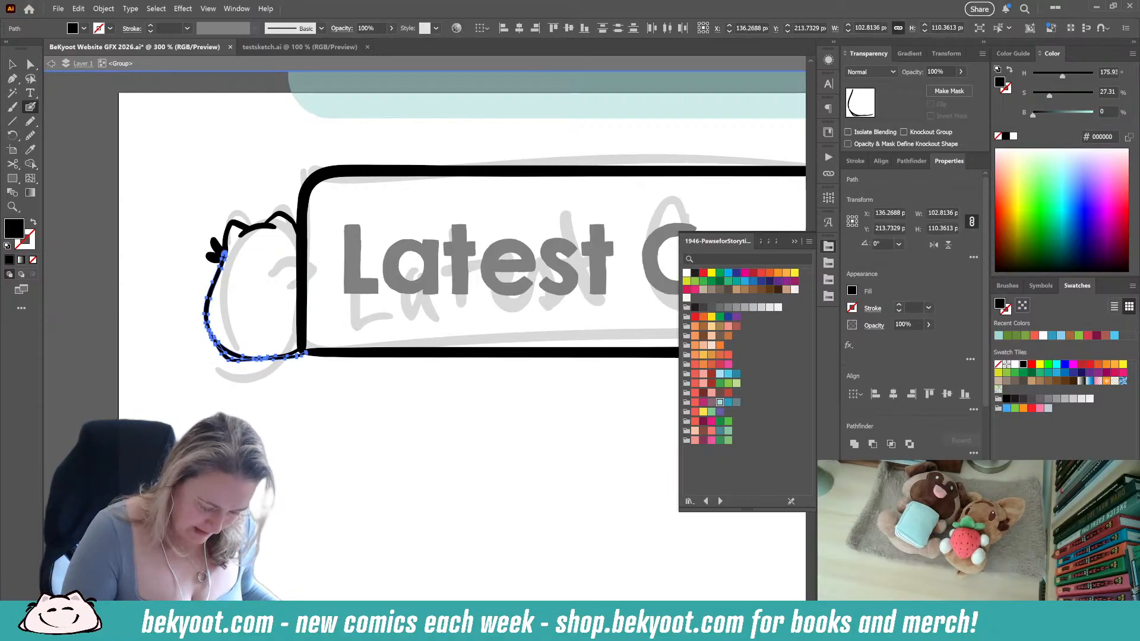
ctrl+click(291, 381)
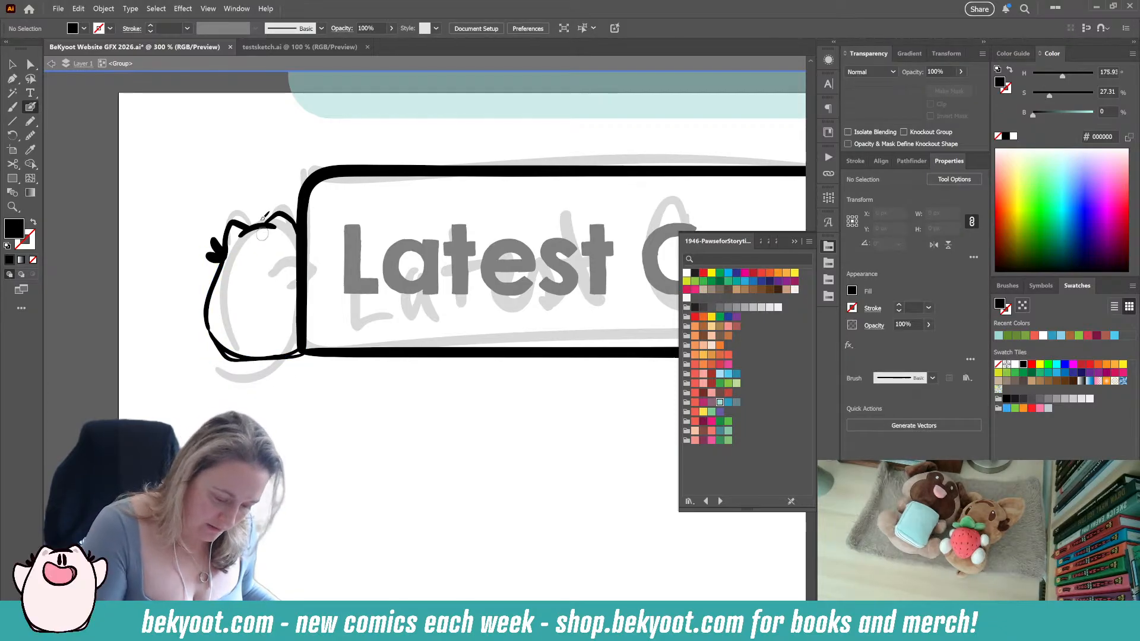
Dab five small Blob Brush test dots above the left character and the frame corner, and select the four uppermost
click(261, 172)
ctrl+click(262, 172)
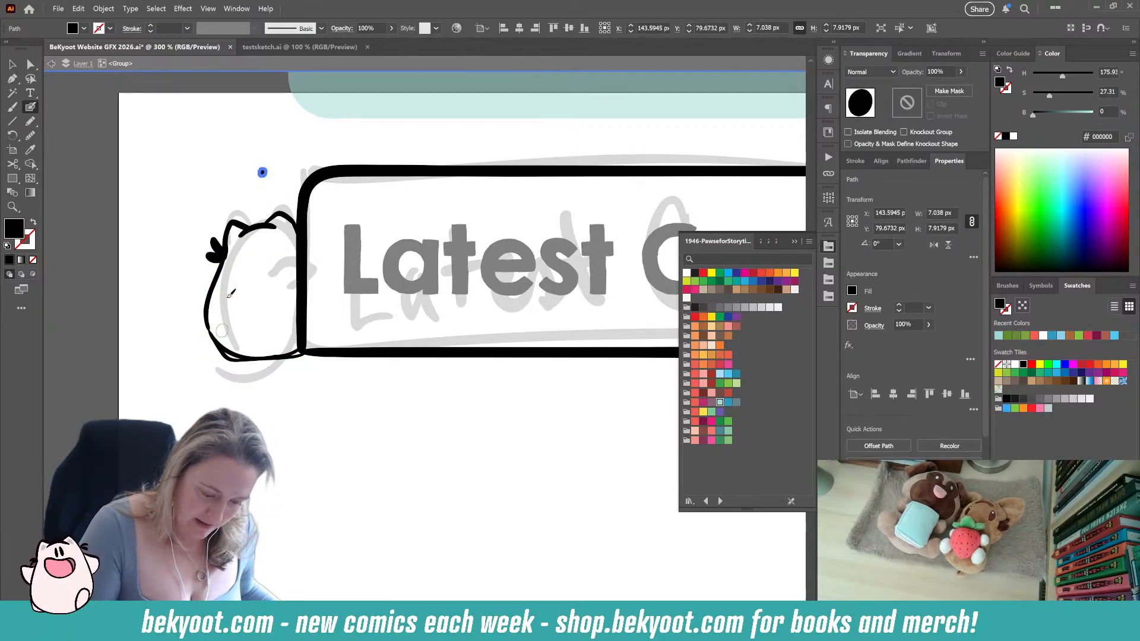
click(283, 141)
click(289, 138)
click(303, 145)
click(316, 136)
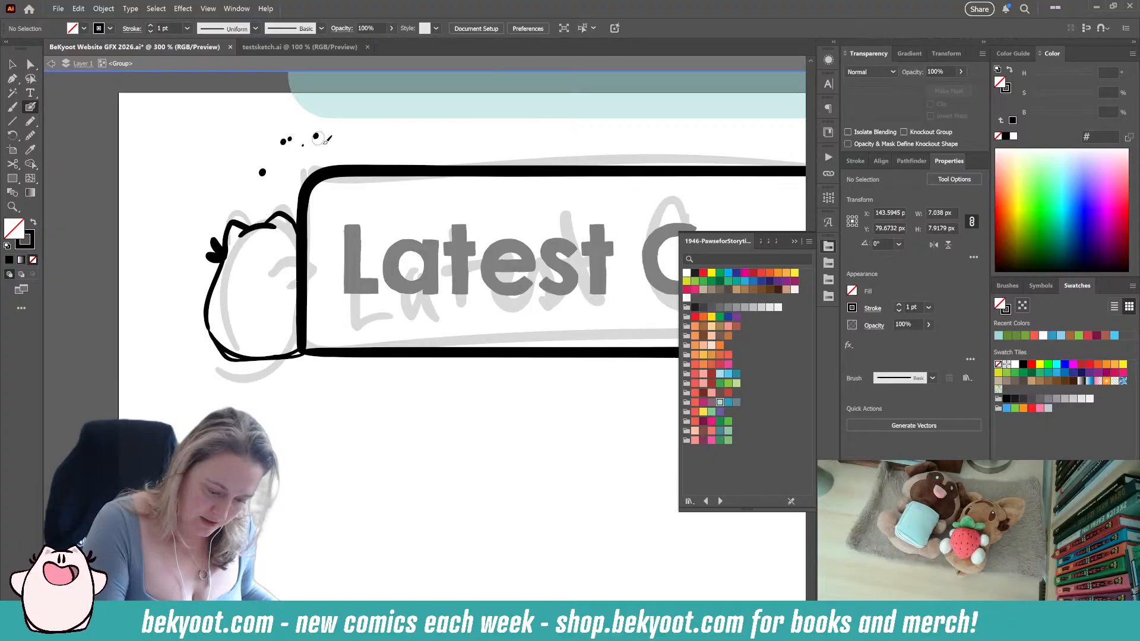
drag(240, 116, 337, 155)
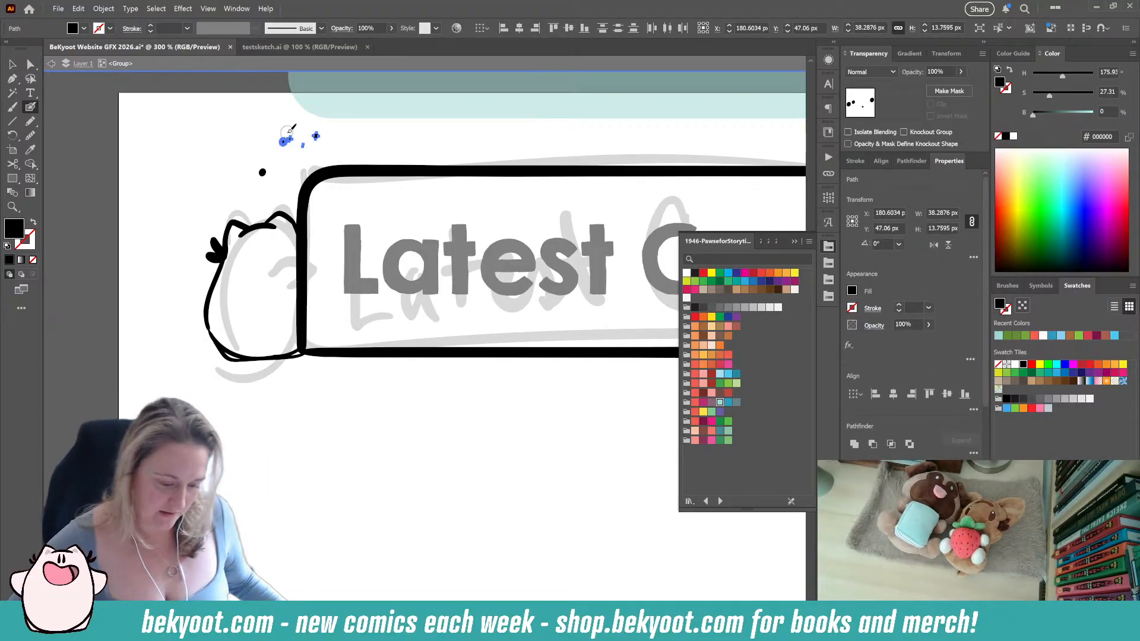
Enlarge the Blob Brush and try out smoothing on the leftmost of the four test dots above the frame corner
scroll(303, 135, up, 4)
scroll(325, 135, up, 1)
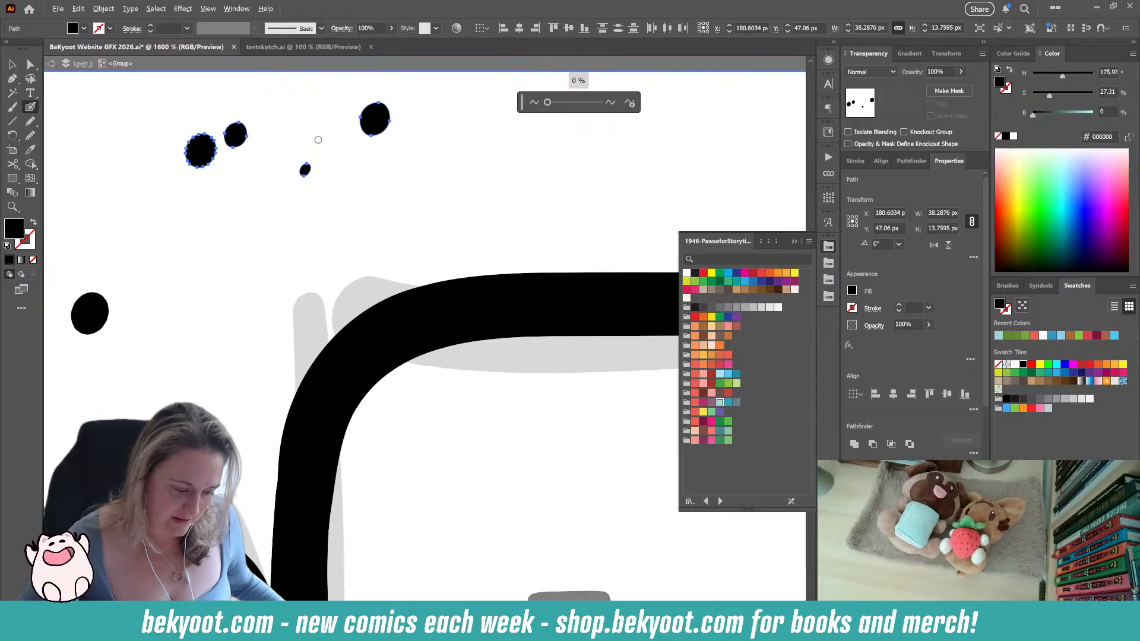
key(bracketright)
key(bracketright)
key(bracketright)
key(bracketright)
key(bracketright)
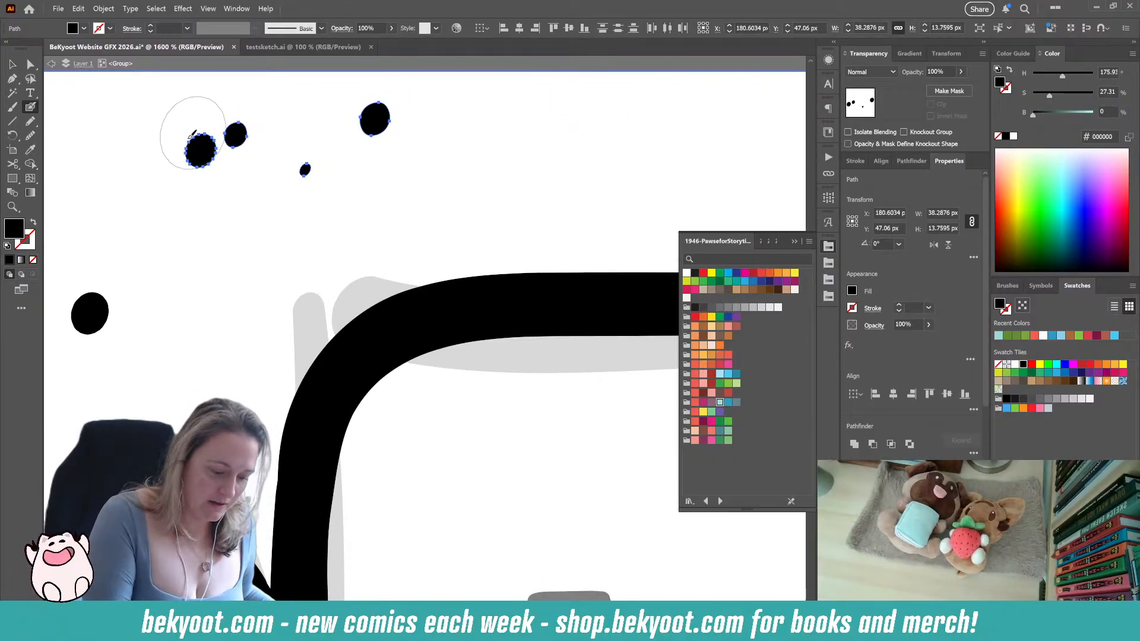
key(ctrl)
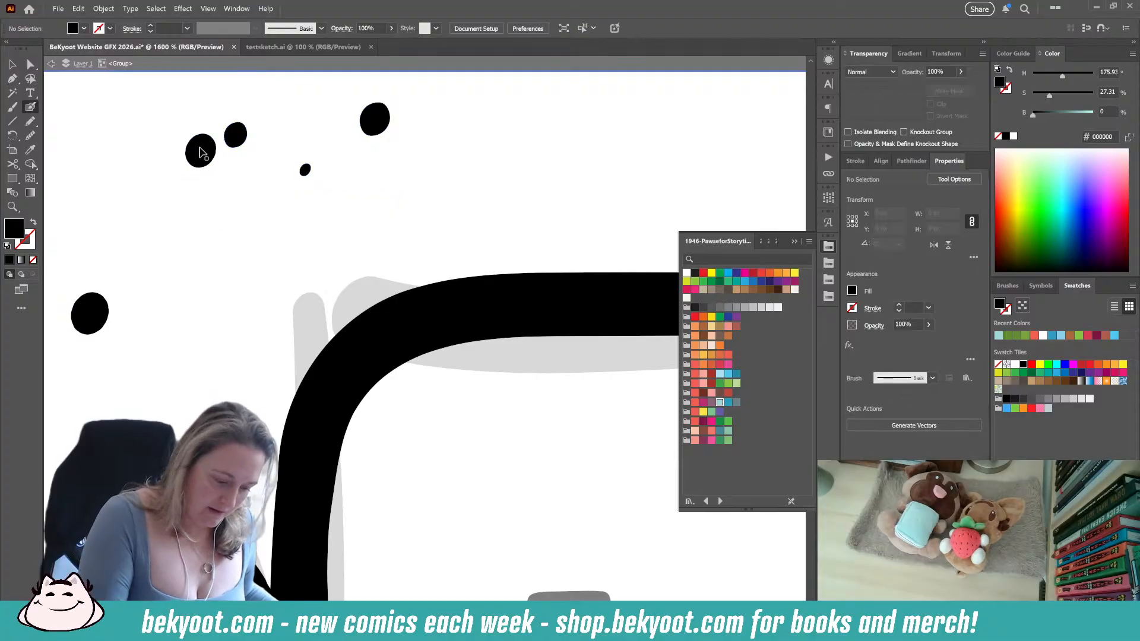
ctrl+click(200, 149)
drag(547, 104, 552, 105)
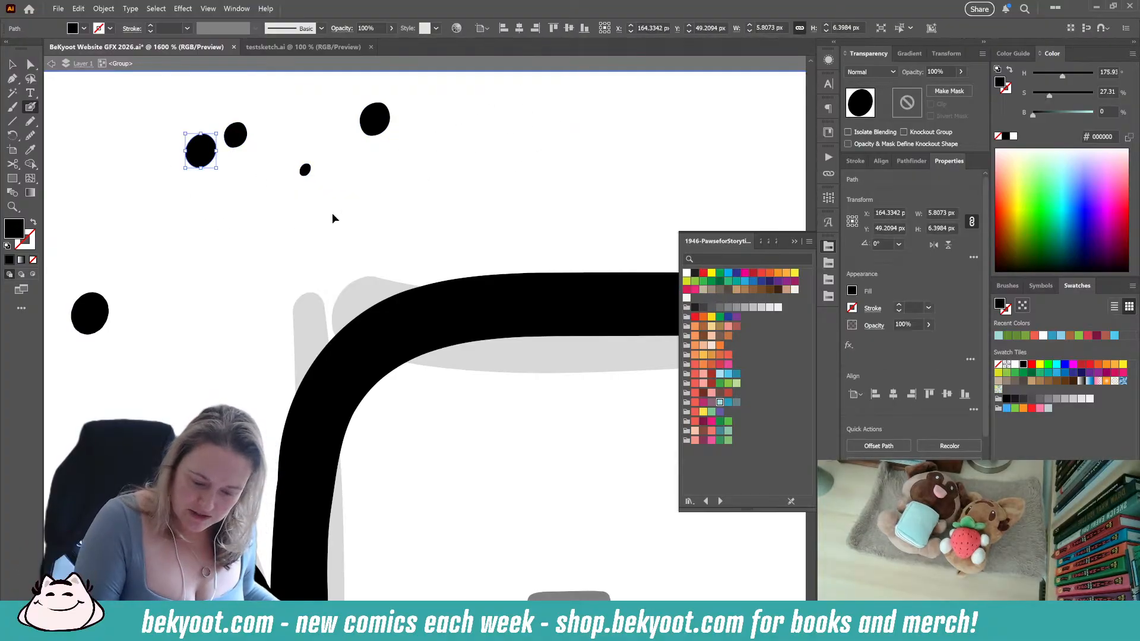
ctrl+click(333, 217)
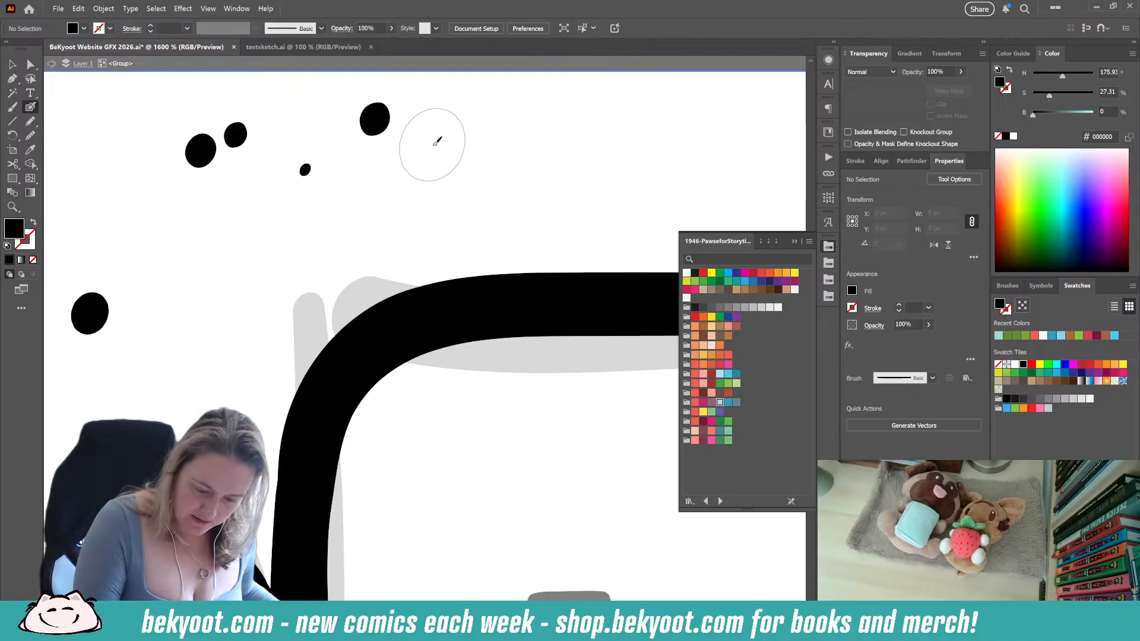
Dab six more test dots above the frame with the enlarged Blob Brush, and select the lower dot of the touching pair
click(383, 190)
key(shift+x)
click(441, 158)
click(472, 145)
click(483, 168)
click(525, 148)
click(560, 145)
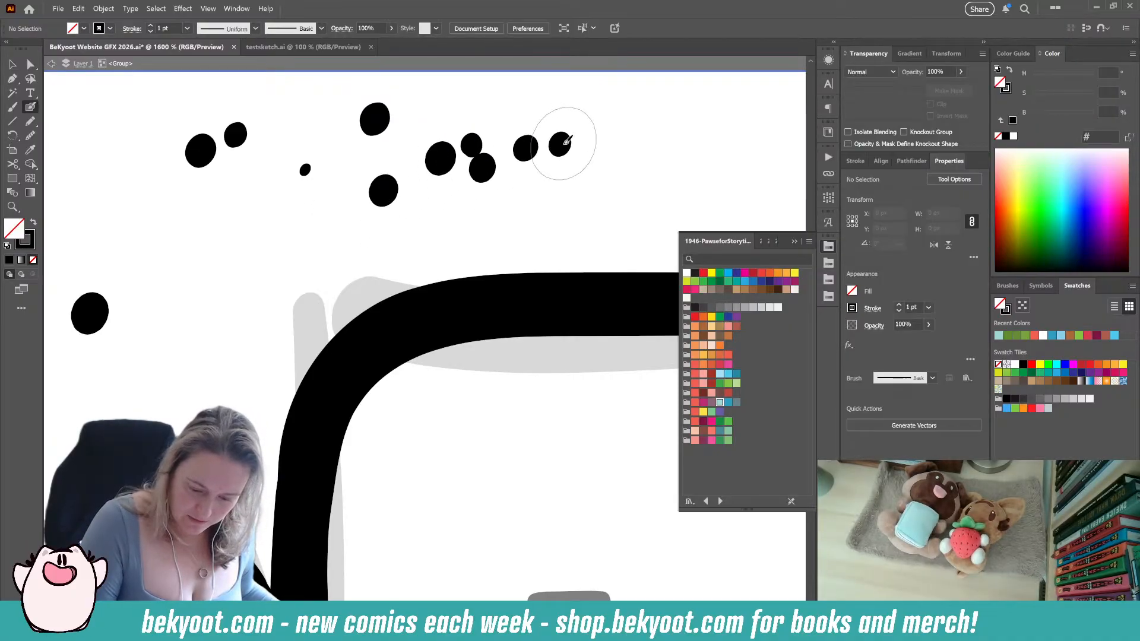
ctrl+click(488, 171)
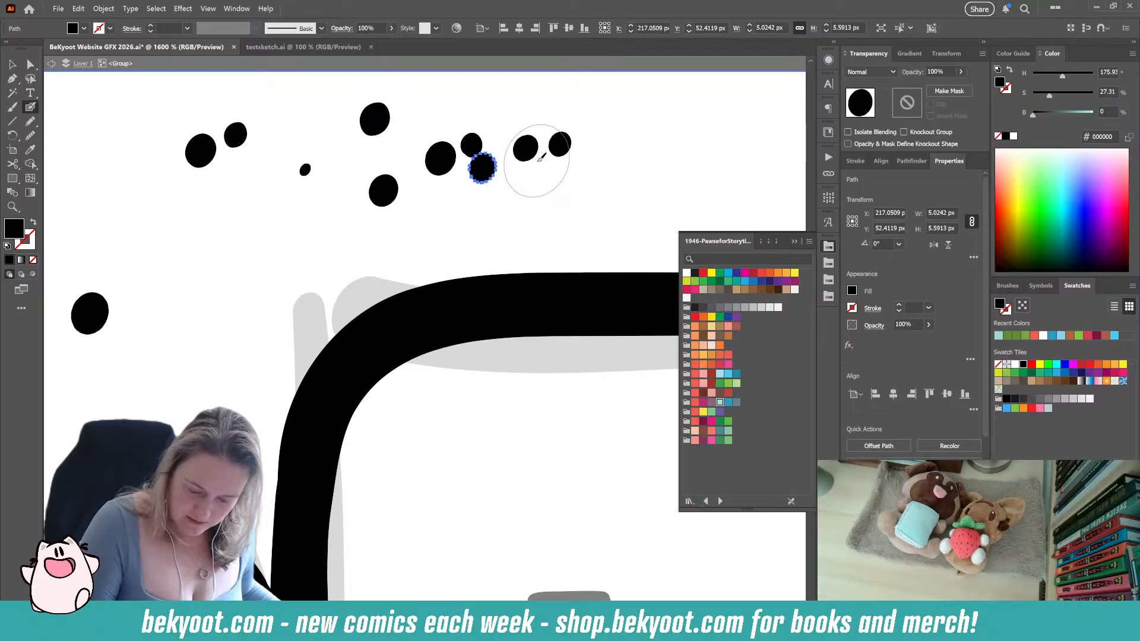
Delete the six test dots made with the enlarged brush, including their leftover fragments
click(12, 63)
click(381, 194)
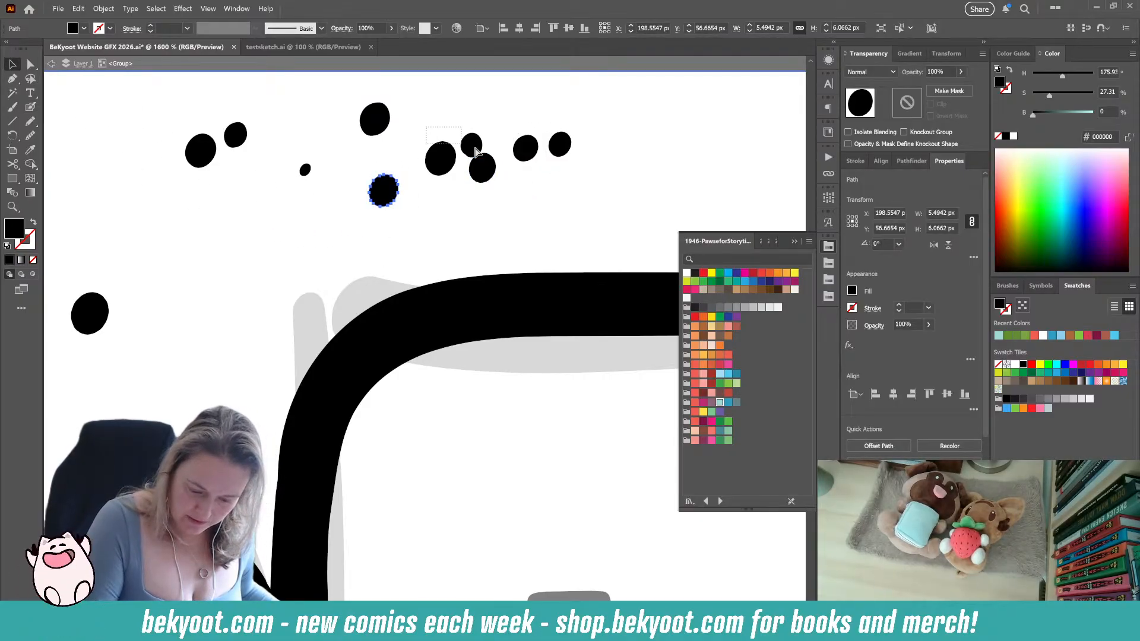
drag(458, 130, 590, 170)
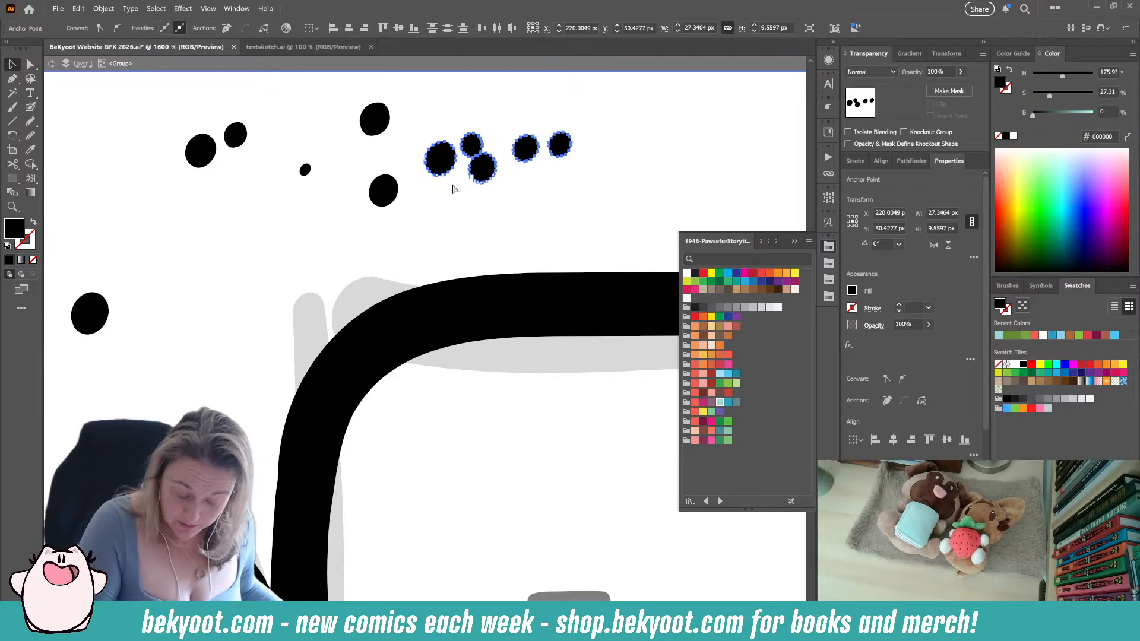
shift+click(385, 190)
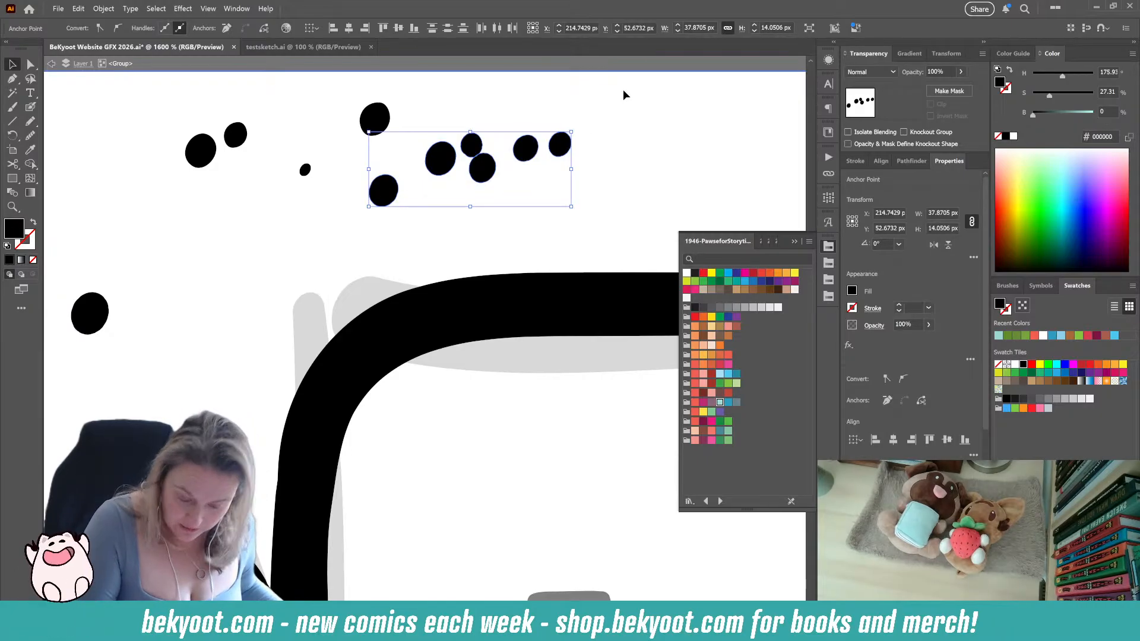
key(Delete)
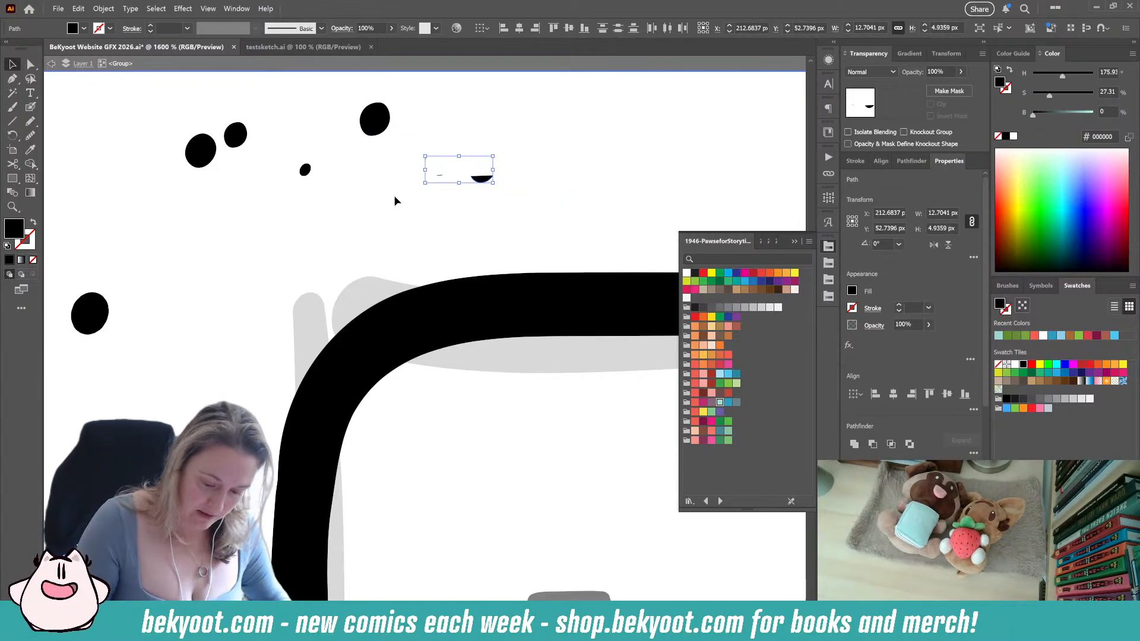
key(Delete)
Delete the remaining small test dots above the frame corner and the left character
drag(168, 119, 418, 172)
key(Delete)
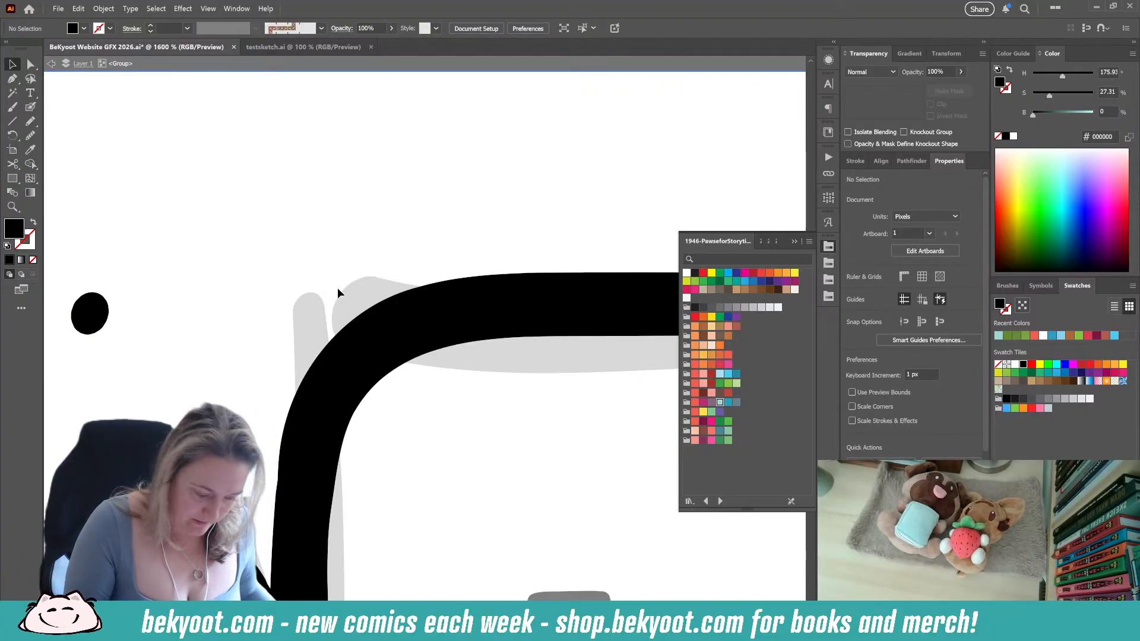
click(92, 312)
key(Delete)
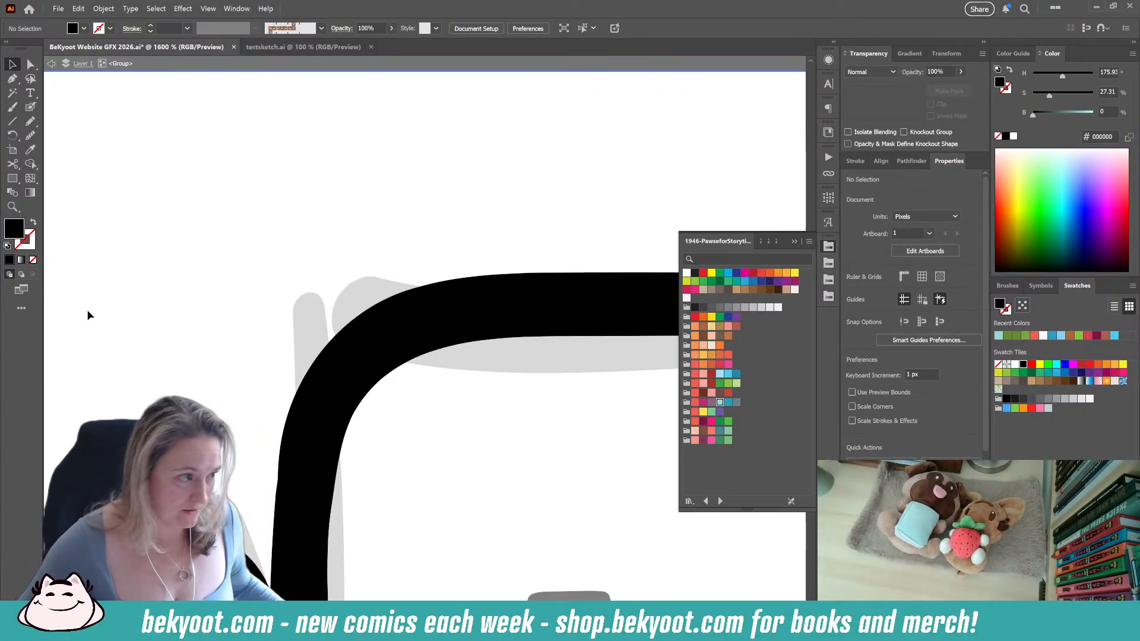
scroll(293, 365, down, 4)
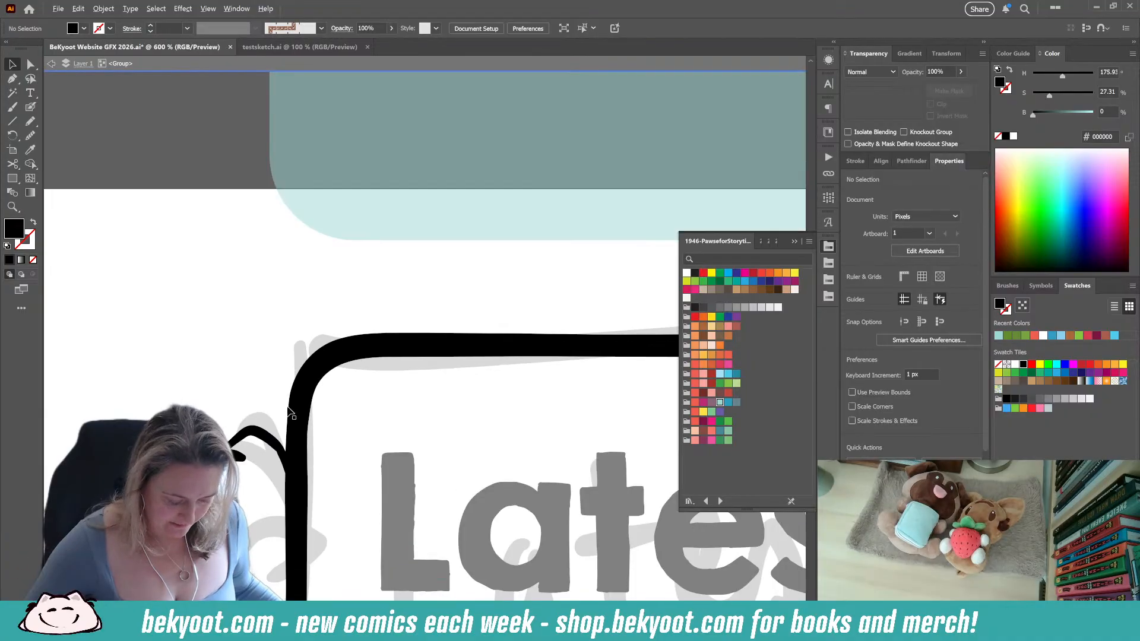
Ink the left character's raised arm and lower paw against the frame's left edge with the Blob Brush
scroll(302, 381, up, 2)
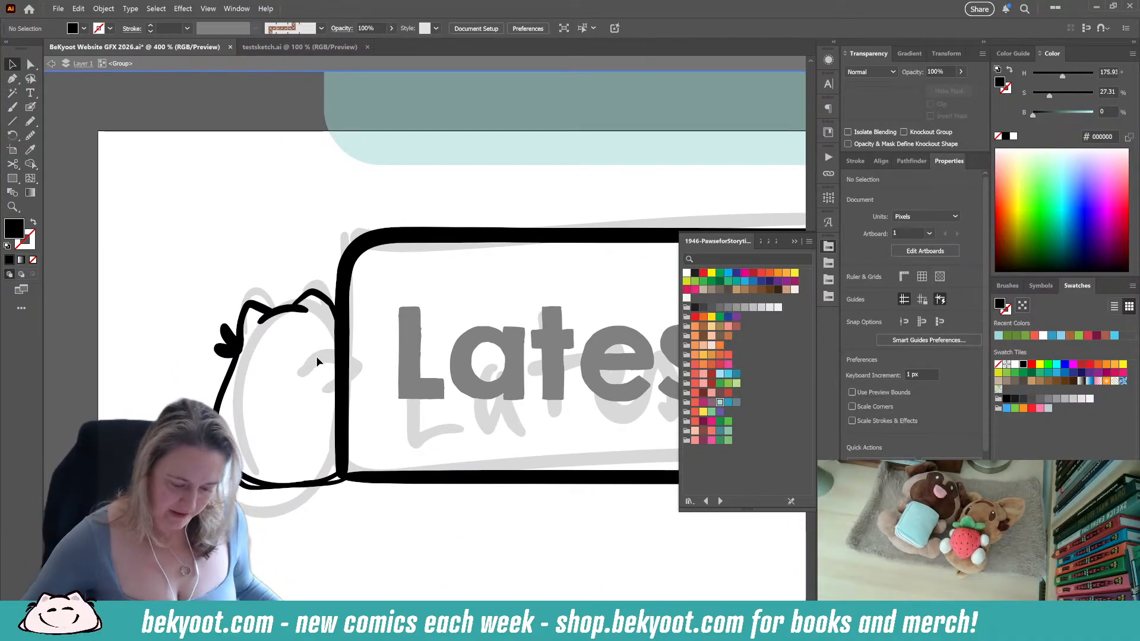
scroll(294, 377, down, 3)
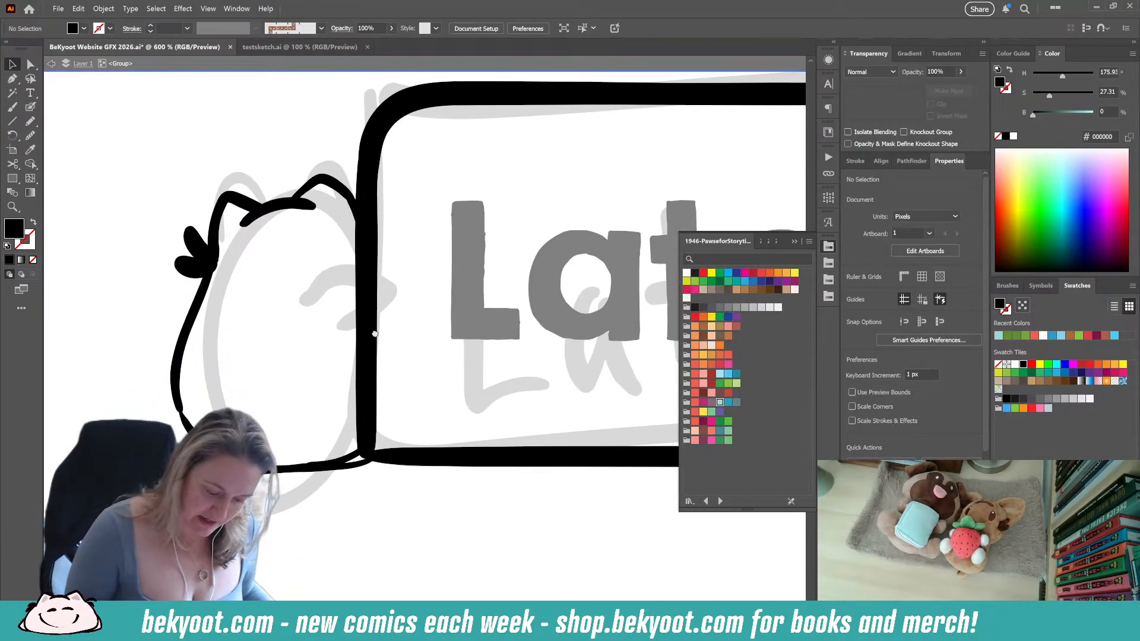
key(shift+b)
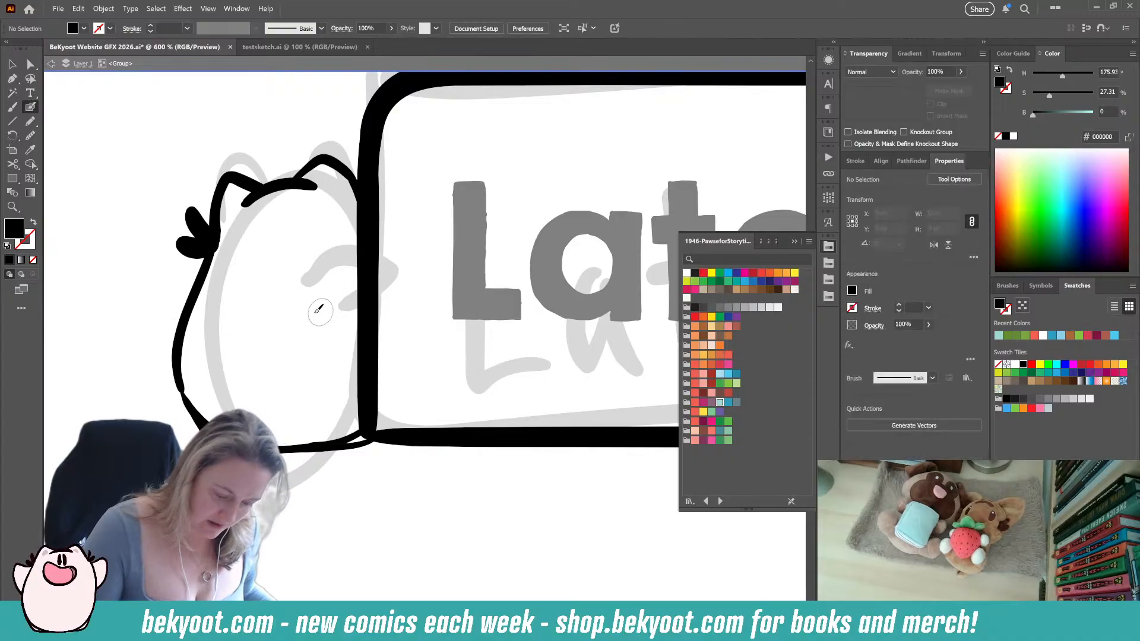
drag(288, 304, 340, 259)
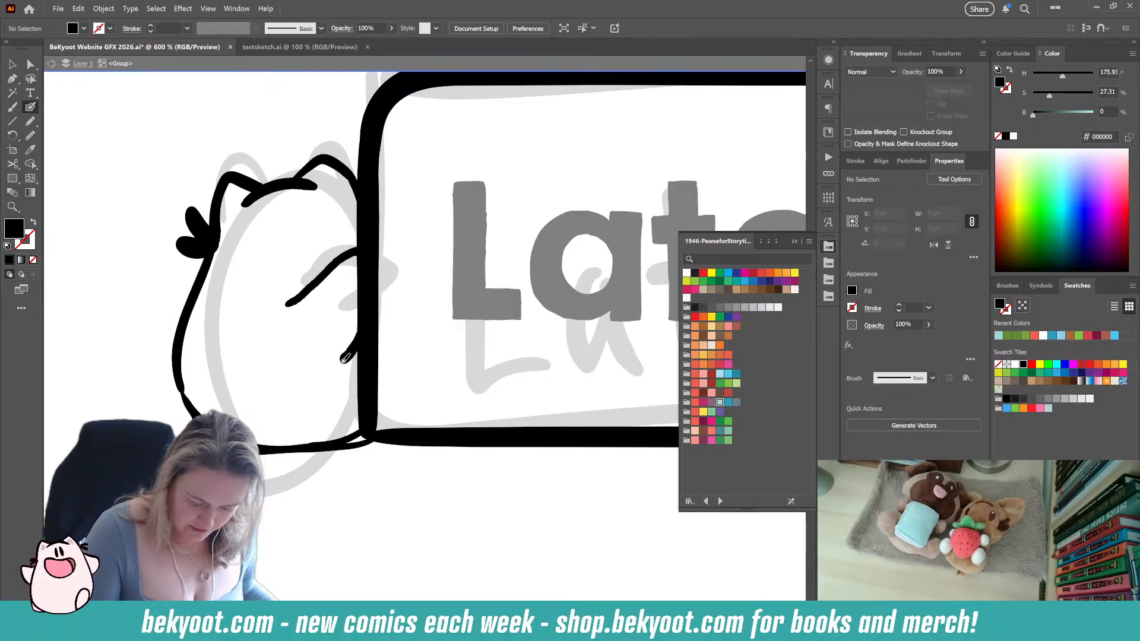
key(ctrl+z)
click(298, 297)
mouse_move(298, 298)
mouse_down()
mouse_move(357, 273)
mouse_move(343, 361)
mouse_move(327, 374)
mouse_move(317, 418)
mouse_up()
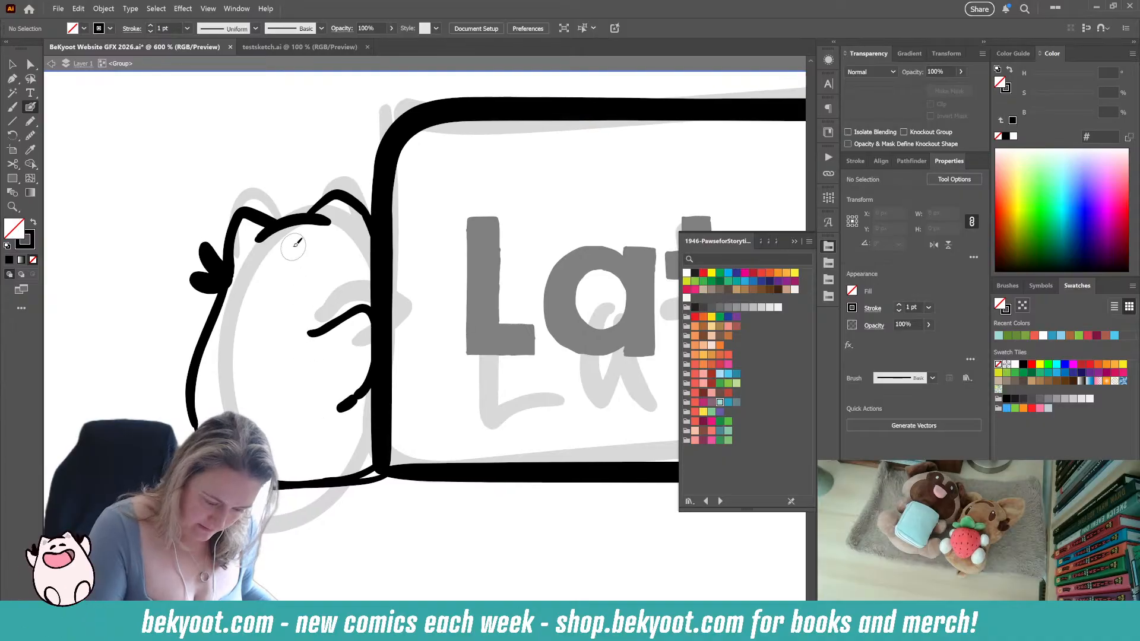
Ink two short slanted oval eyes on the left character's face, just below the head line
drag(293, 246, 302, 272)
mouse_move(308, 239)
mouse_down()
mouse_move(317, 267)
mouse_move(305, 272)
mouse_move(323, 267)
mouse_up()
key(ctrl+z)
key(ctrl+z)
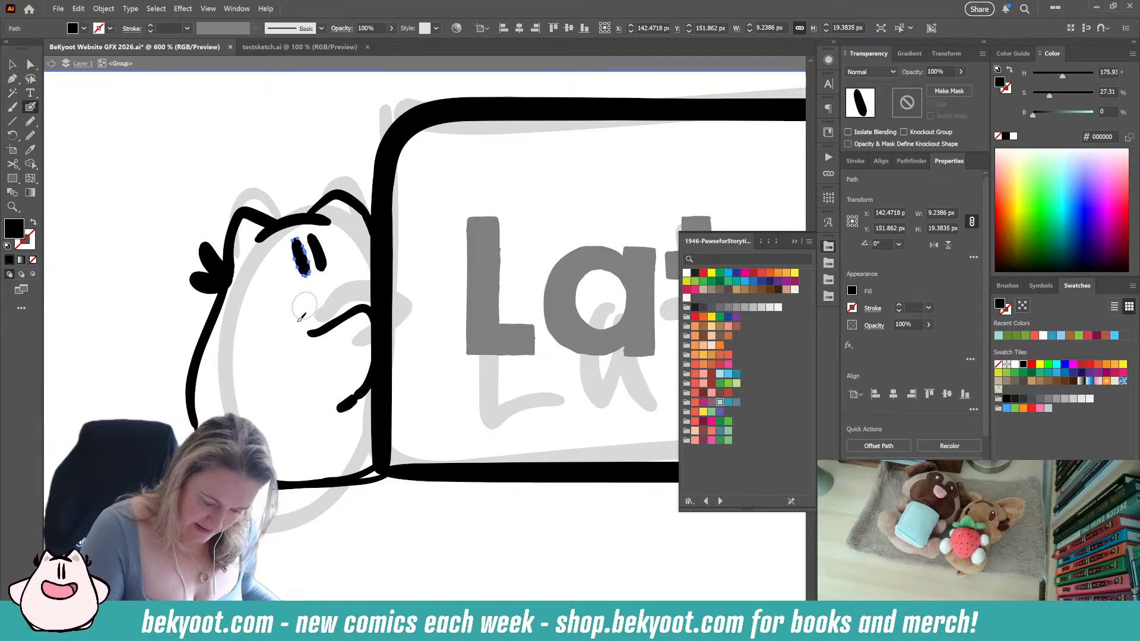
Smooth the outline of the left character's right eye with the Smooth tool
ctrl+click(323, 253)
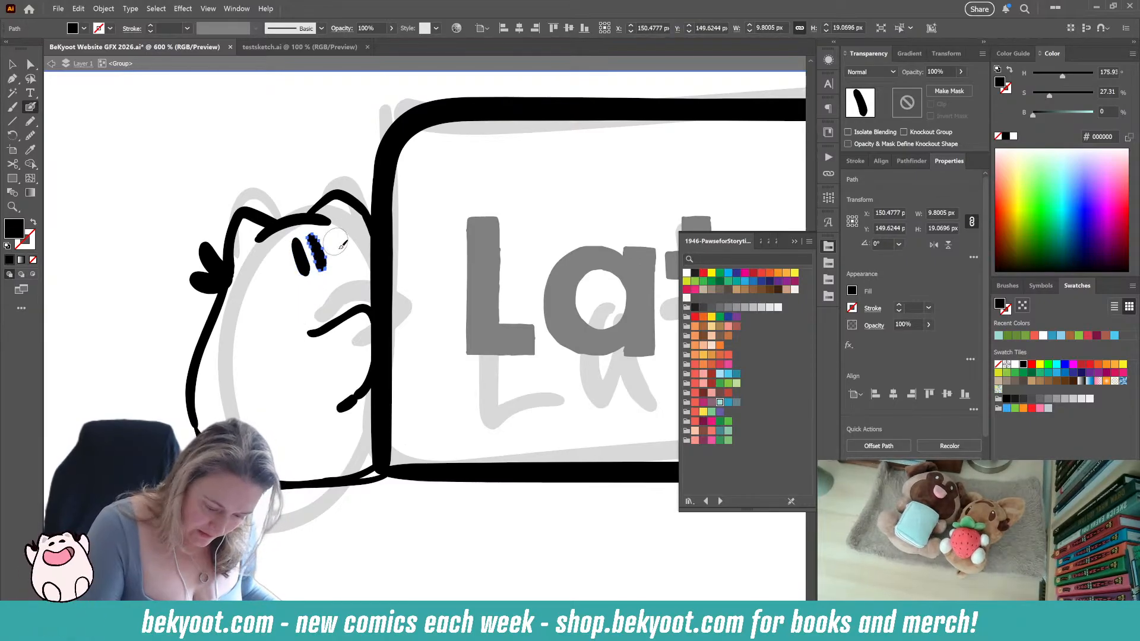
click(30, 136)
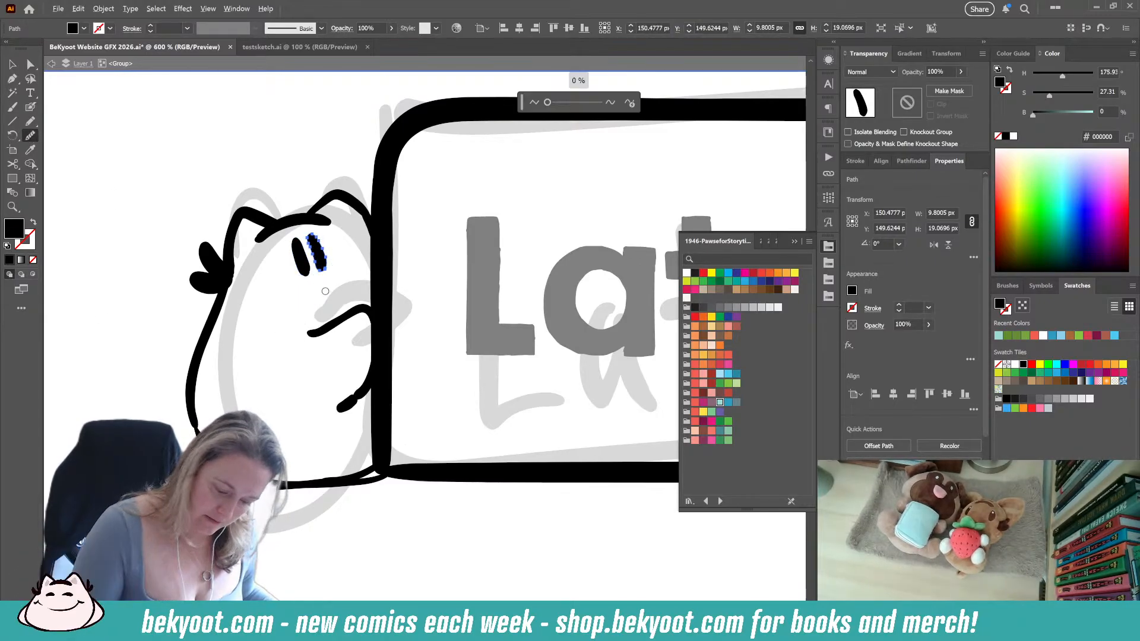
mouse_move(328, 268)
mouse_down()
mouse_move(302, 277)
mouse_move(334, 269)
mouse_up()
key(ctrl+z)
ctrl+click(304, 270)
ctrl+click(319, 271)
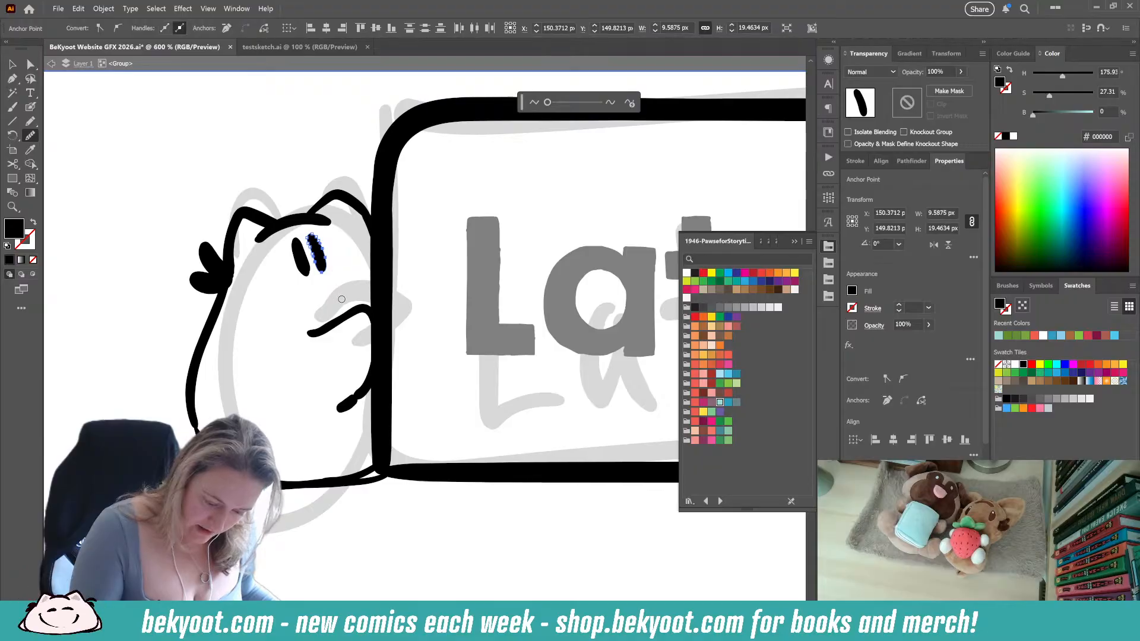
Smooth the outline of the left character's left eye and clear the selection
click(11, 68)
click(119, 273)
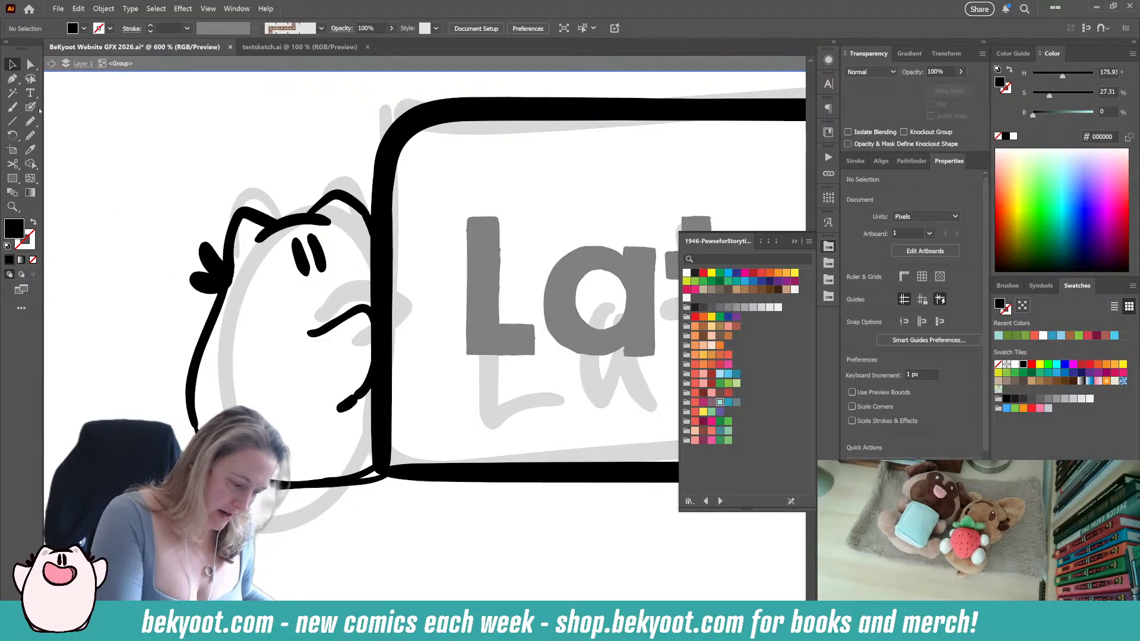
click(30, 107)
ctrl+click(303, 267)
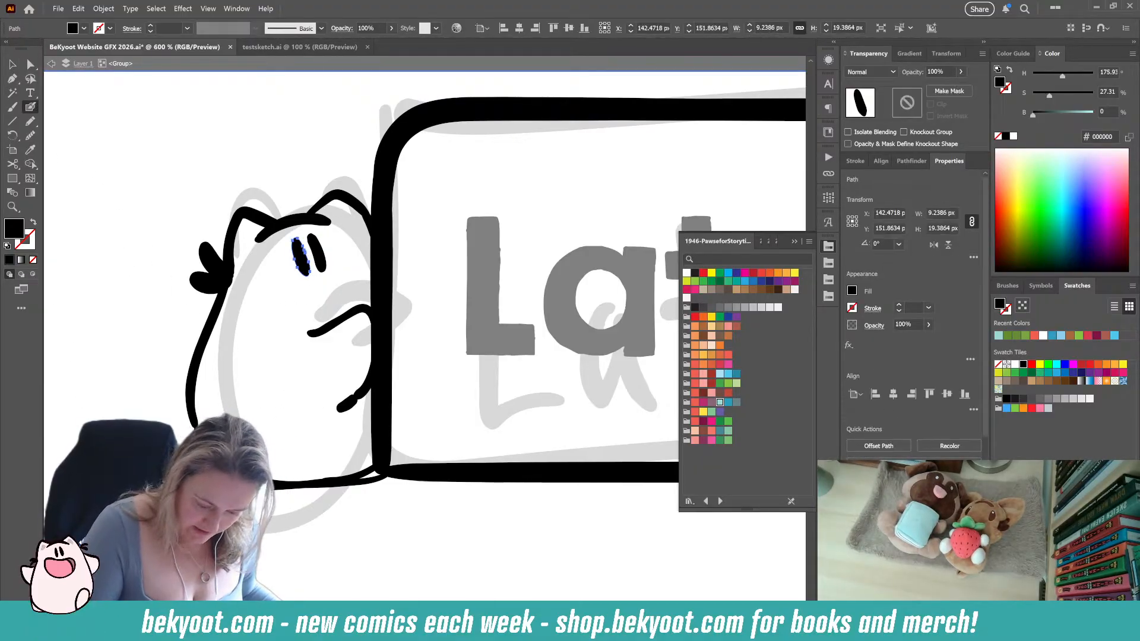
click(30, 137)
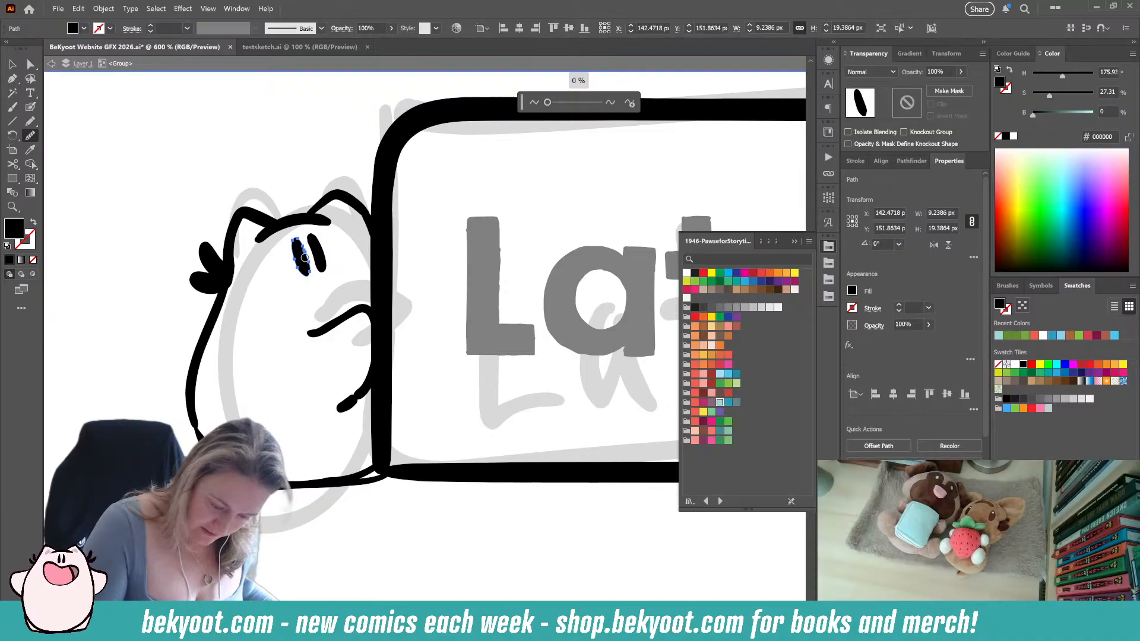
drag(305, 258, 311, 275)
ctrl+click(258, 309)
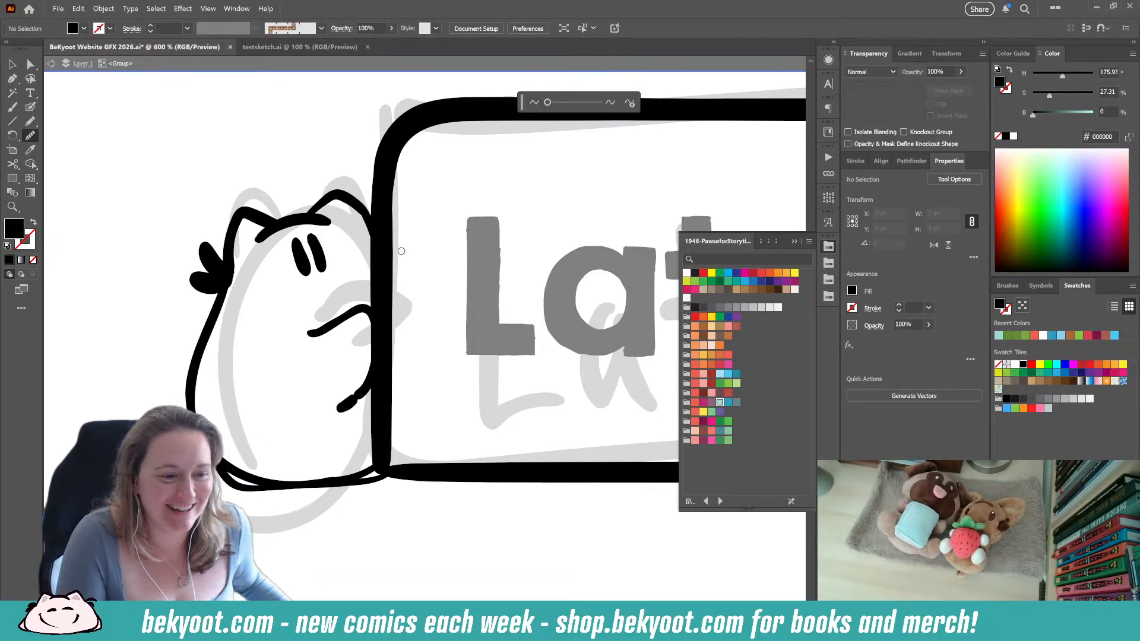
Examine the outlines of the left character's arm curve and paw strokes by selecting each one in turn
ctrl+click(353, 315)
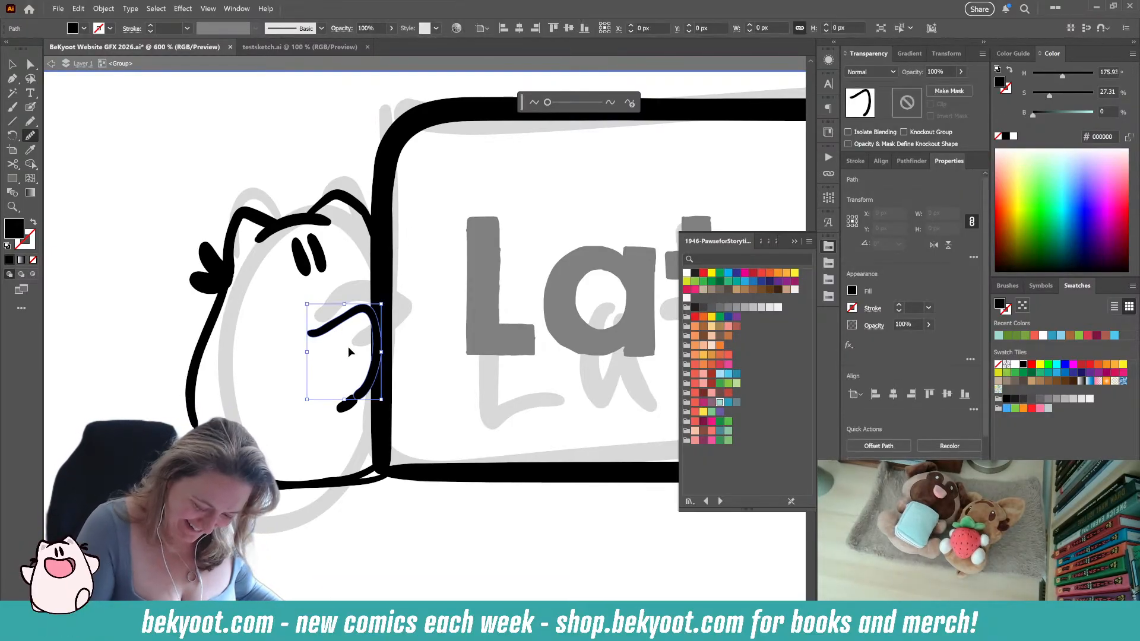
ctrl+click(346, 409)
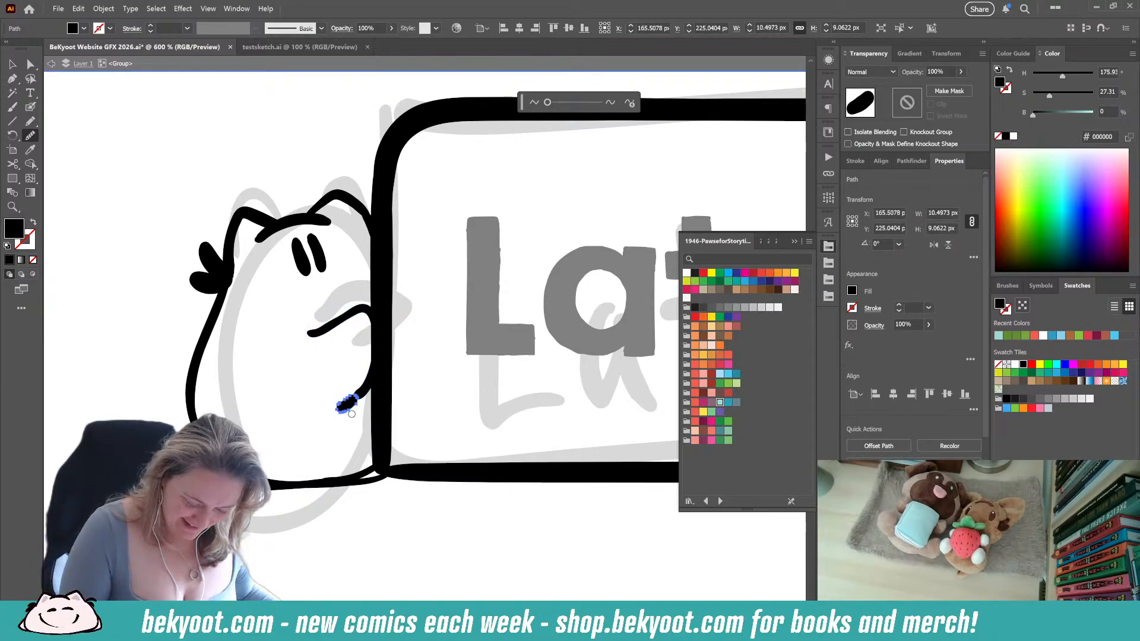
ctrl+click(368, 389)
ctrl+click(319, 387)
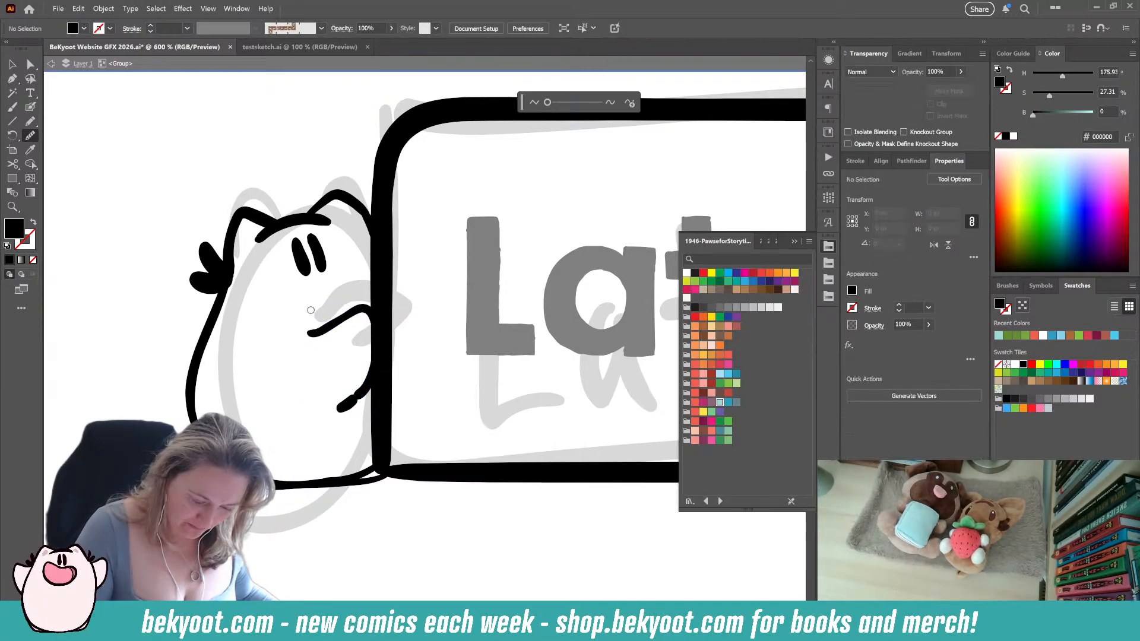
Ink a curved smile with a dab at its left corner and a dot beyond its right end, and set both eyes upright
key(b)
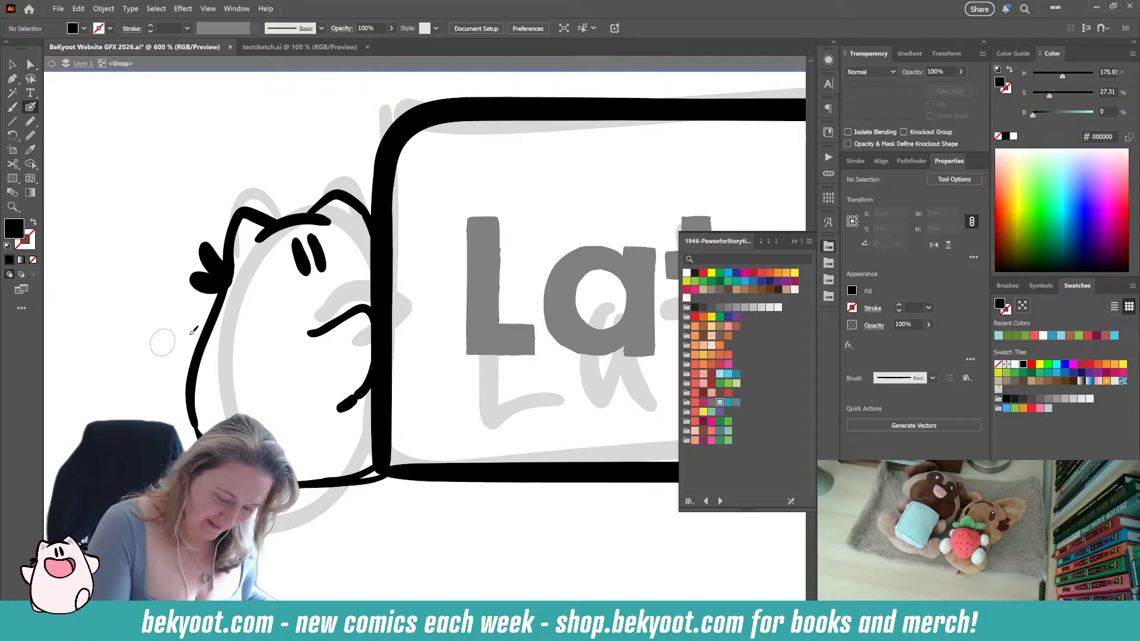
mouse_move(261, 283)
mouse_down()
mouse_move(287, 307)
mouse_move(264, 287)
mouse_move(319, 307)
mouse_up()
key(ctrl+z)
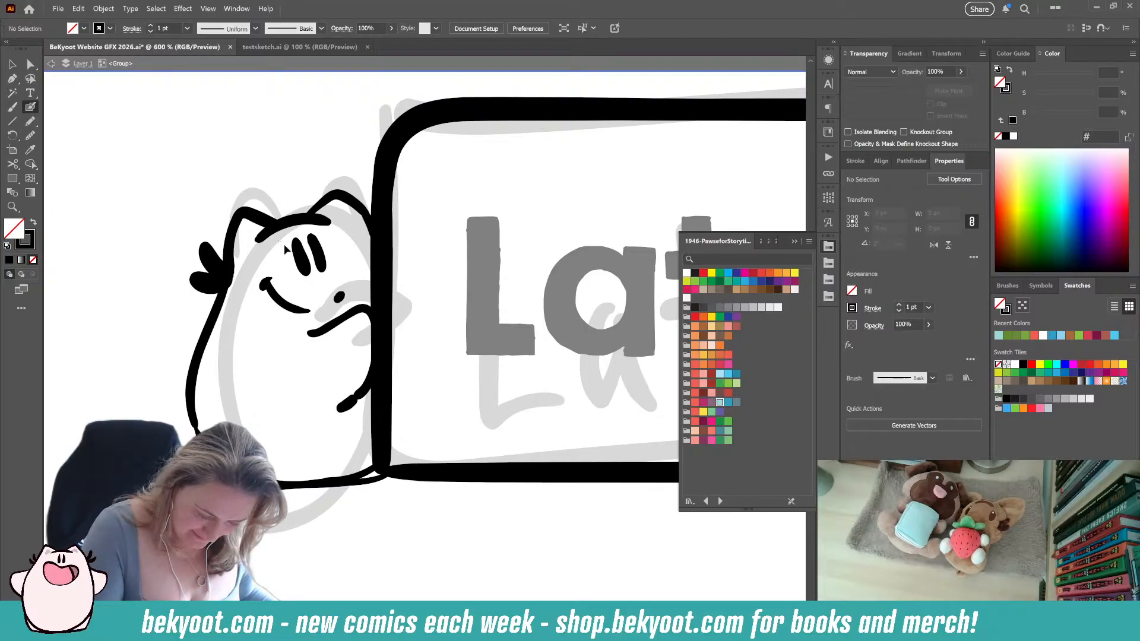
drag(285, 245, 314, 256)
ctrl+click(304, 182)
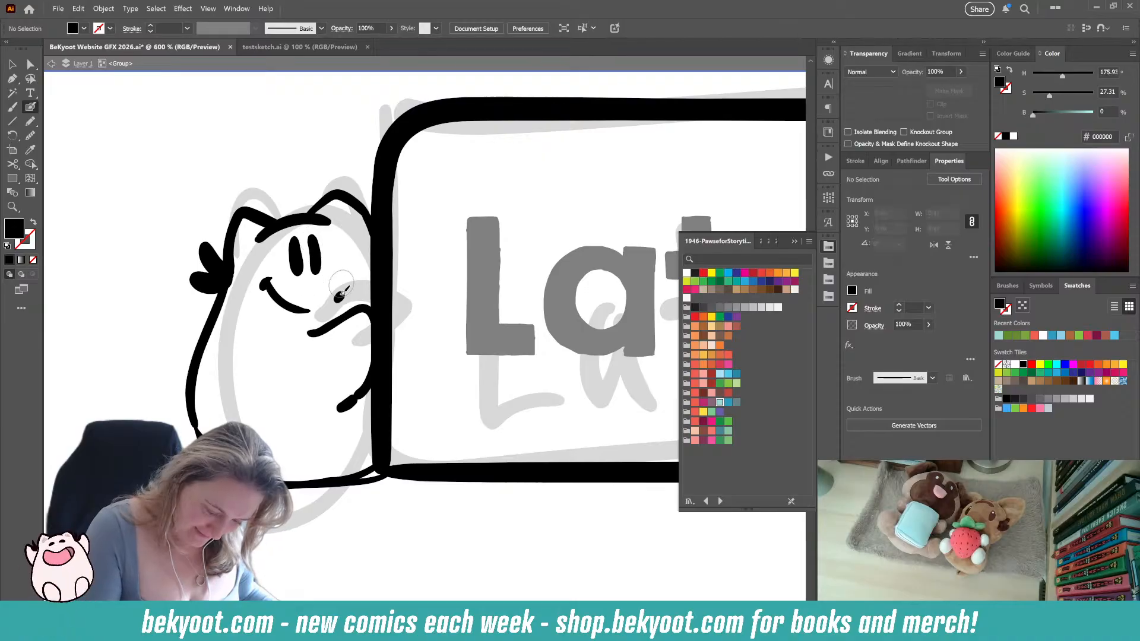
Remove the dab at the smile's left corner, ink it again and adjust its smoothing
ctrl+click(266, 300)
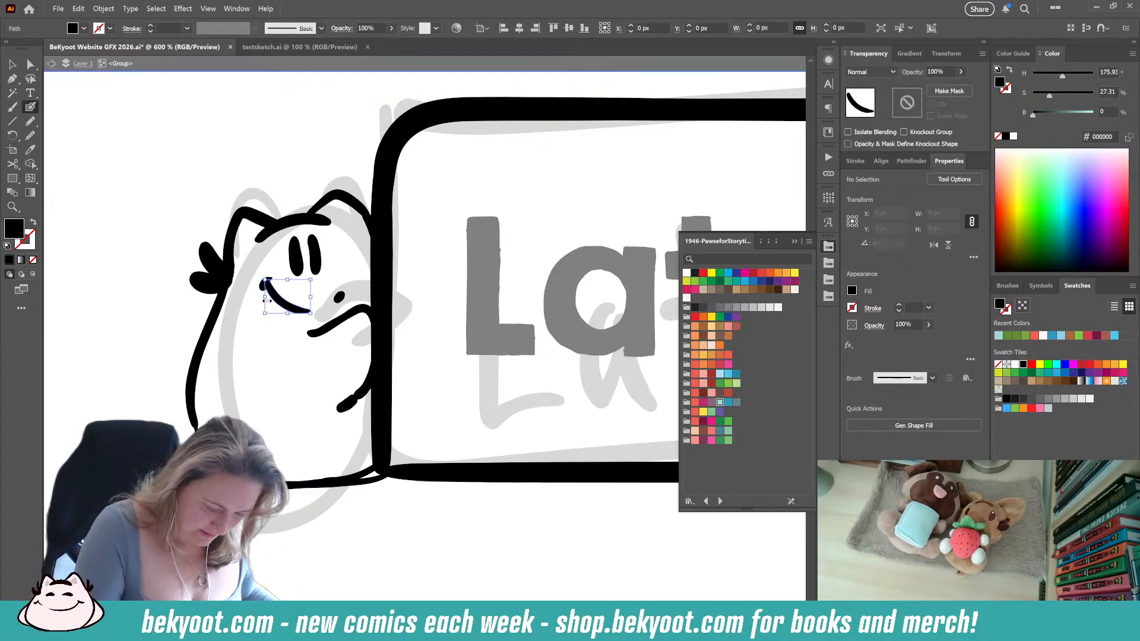
drag(264, 282, 267, 286)
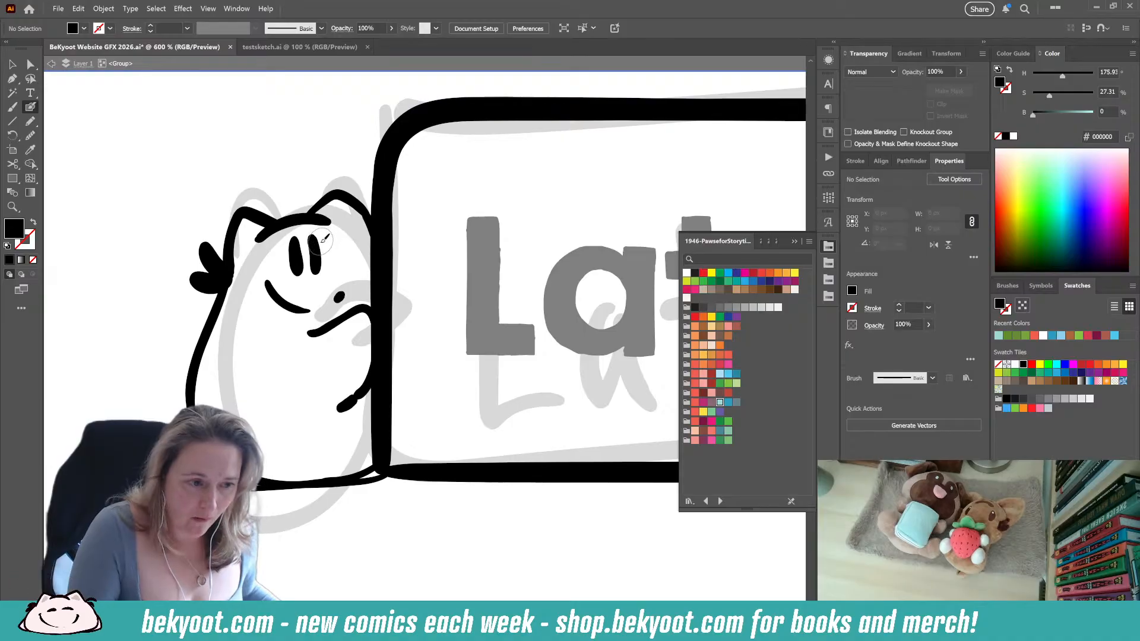
key(shift+x)
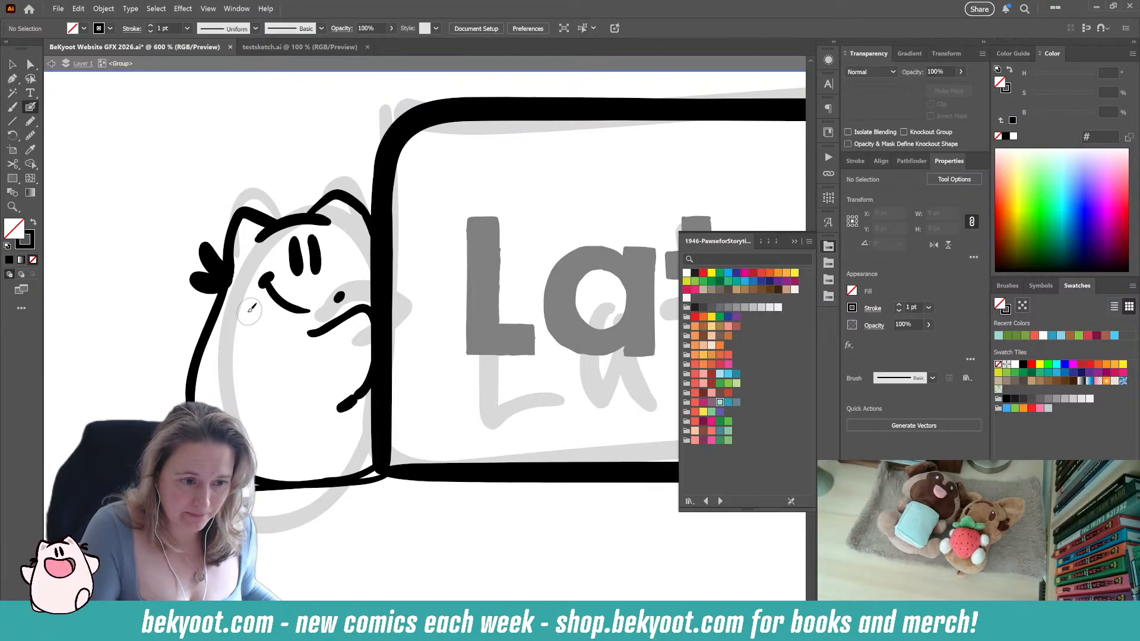
mouse_move(271, 275)
mouse_down()
mouse_move(262, 283)
mouse_move(308, 310)
mouse_up()
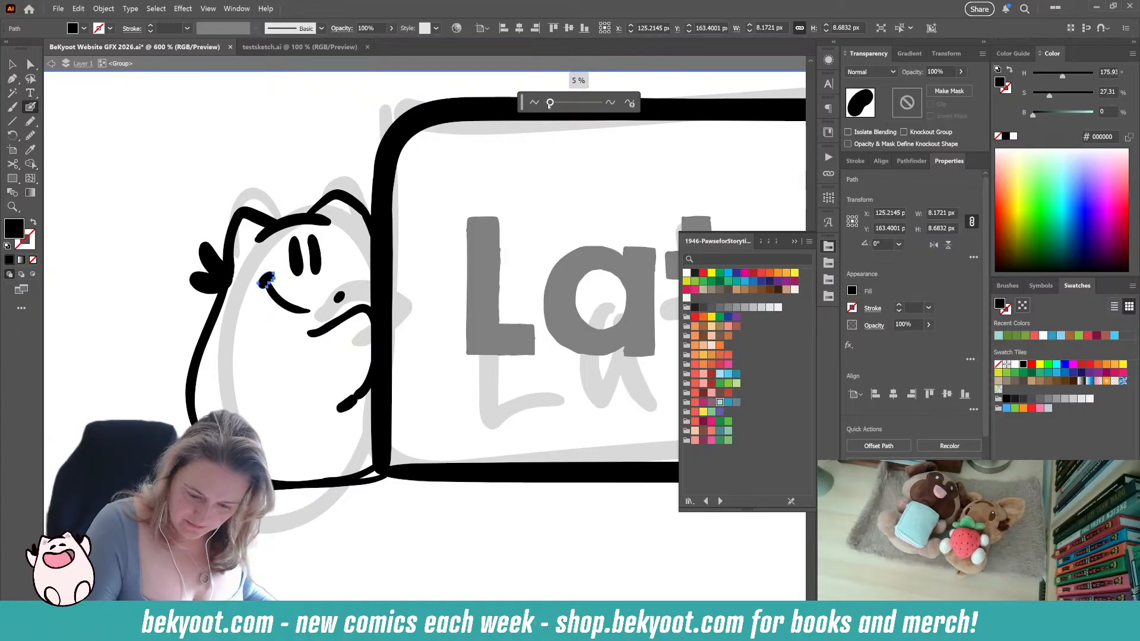
key(ctrl+shift+a)
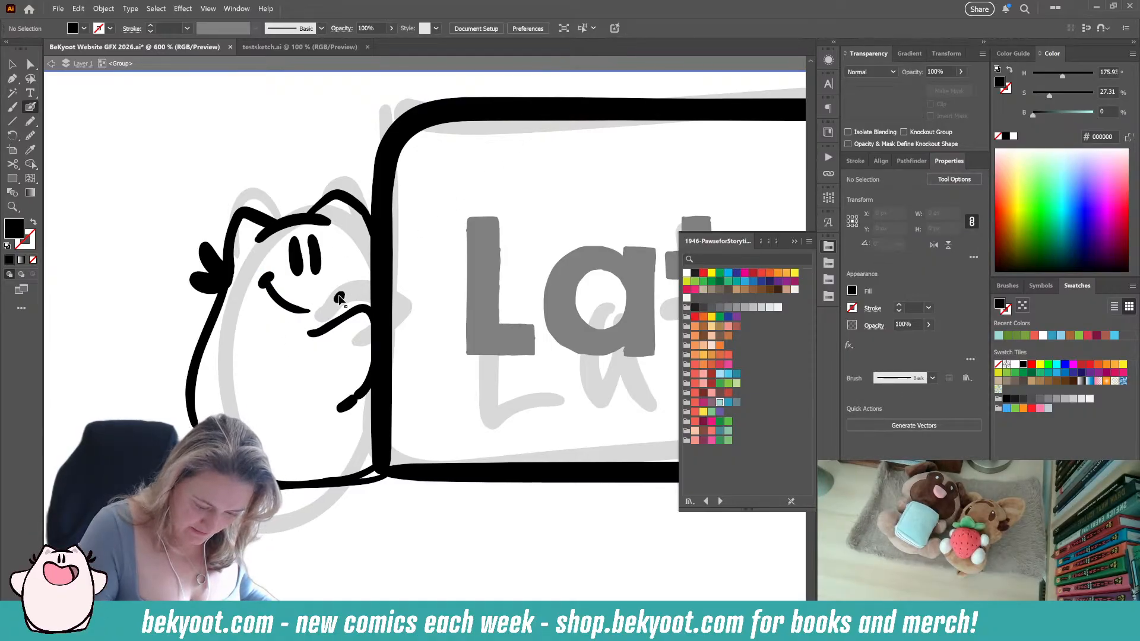
Smooth the dot beside the smile and the smile curve, and clear the selection
click(339, 298)
click(550, 104)
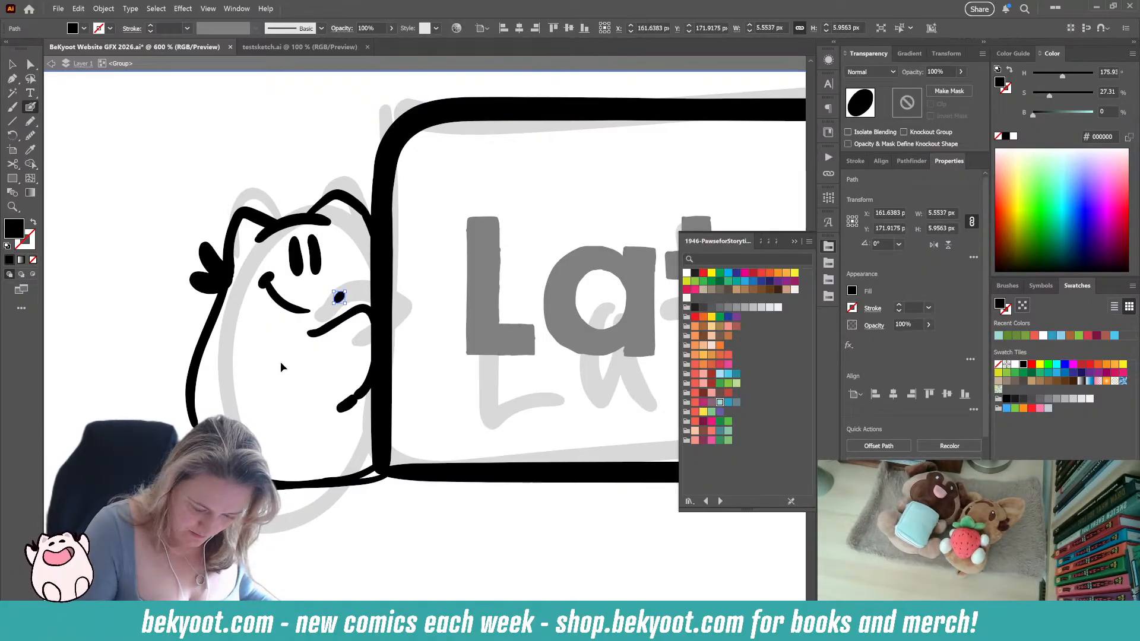
ctrl+click(287, 305)
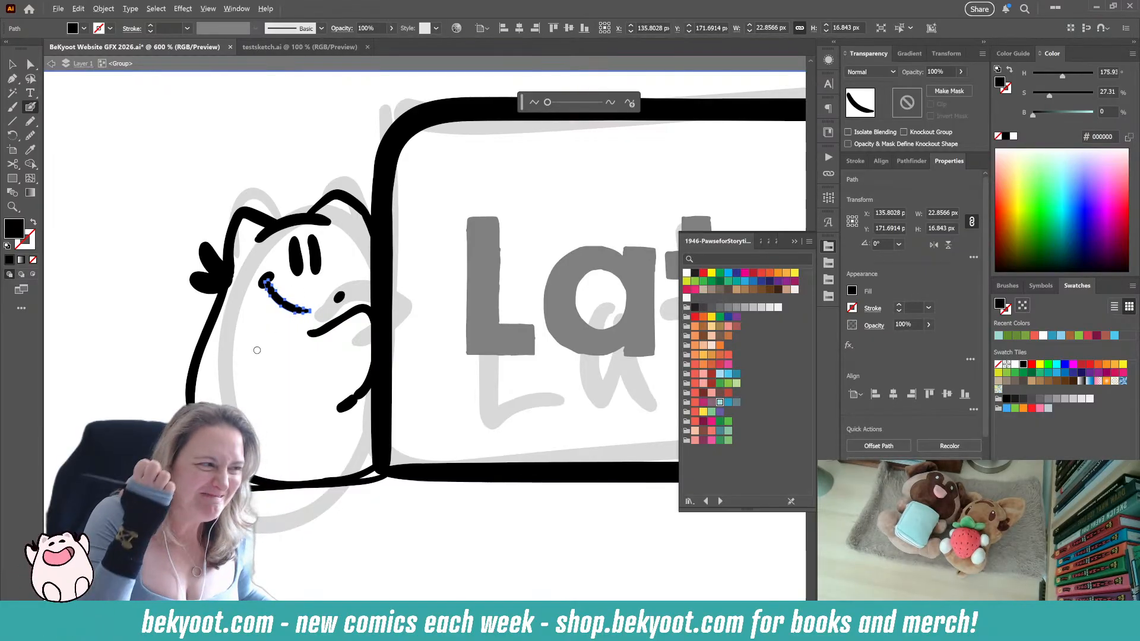
ctrl+click(153, 368)
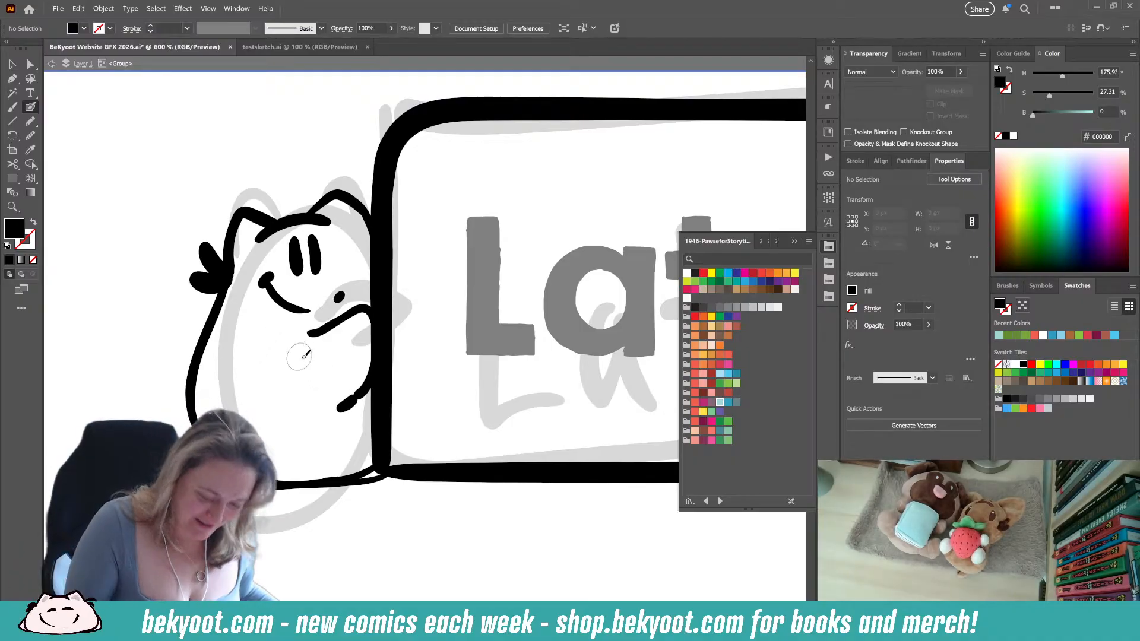
Ink the head line and both ears of the right character over the sketch beside the frame's right edge
drag(356, 386, 337, 354)
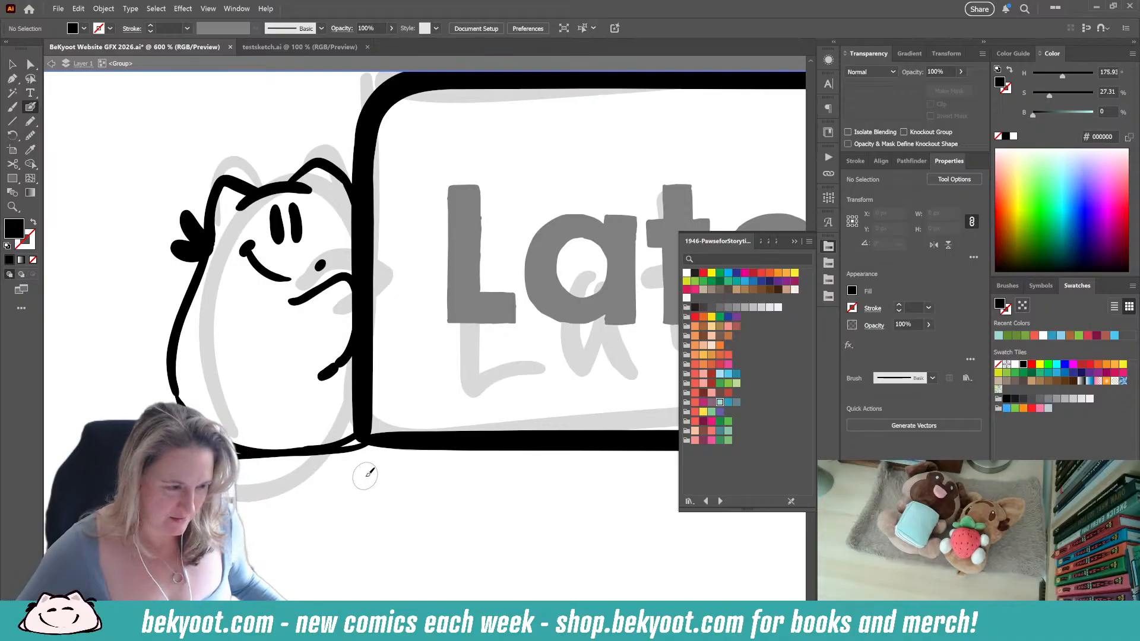
key(alt)
scroll(336, 473, down, 3)
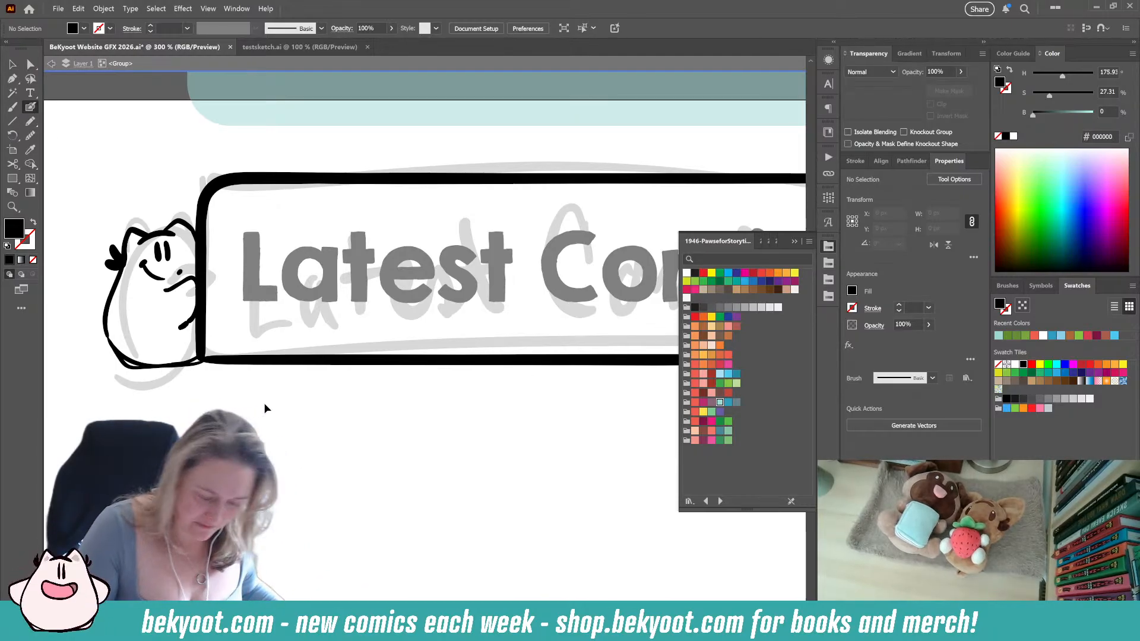
drag(440, 415, 279, 378)
scroll(278, 378, right, 5)
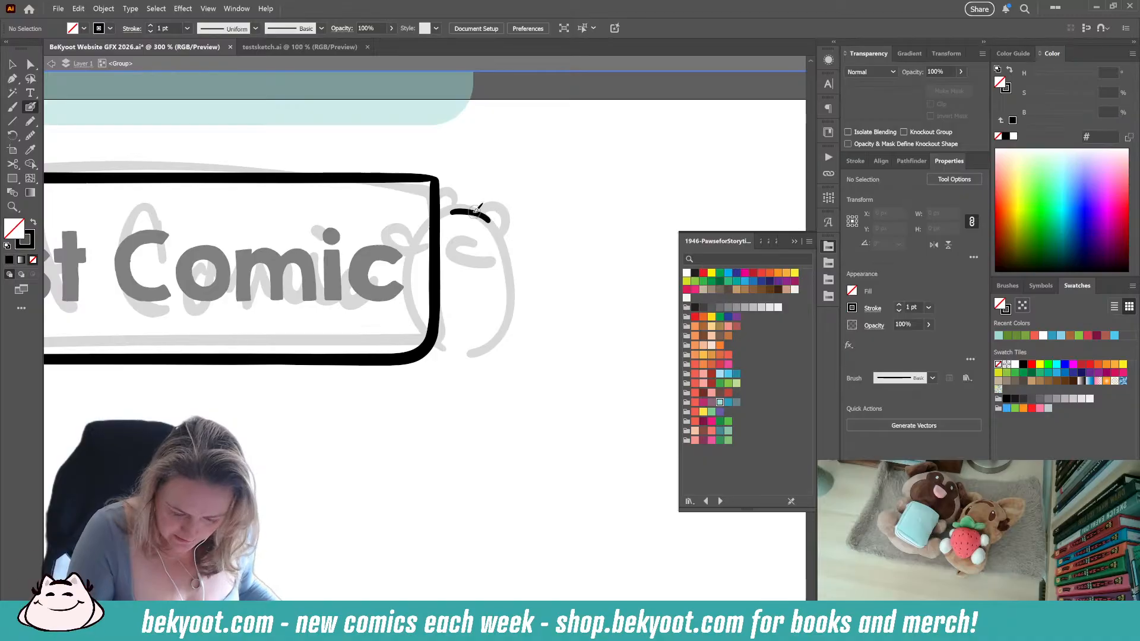
mouse_move(486, 215)
mouse_down()
mouse_move(467, 210)
mouse_move(492, 221)
mouse_up()
key(ctrl+z)
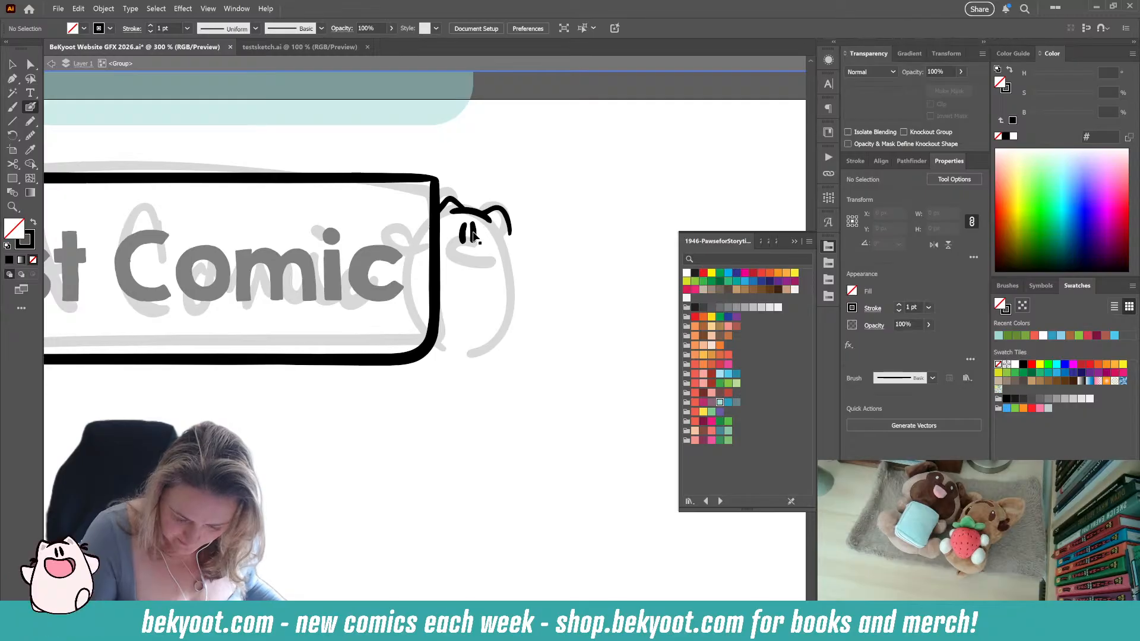
Try out two small upright eyes under the right character's head line and delete them
drag(474, 236, 478, 236)
ctrl+click(535, 221)
key(ctrl+z)
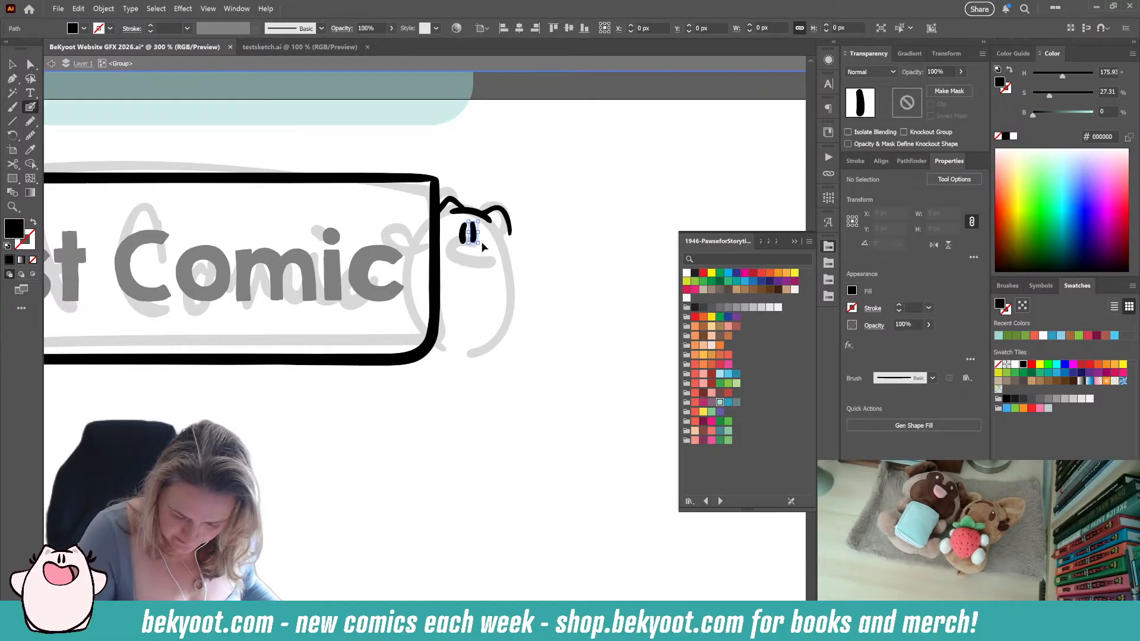
key(ctrl+z)
ctrl+click(463, 234)
key(Delete)
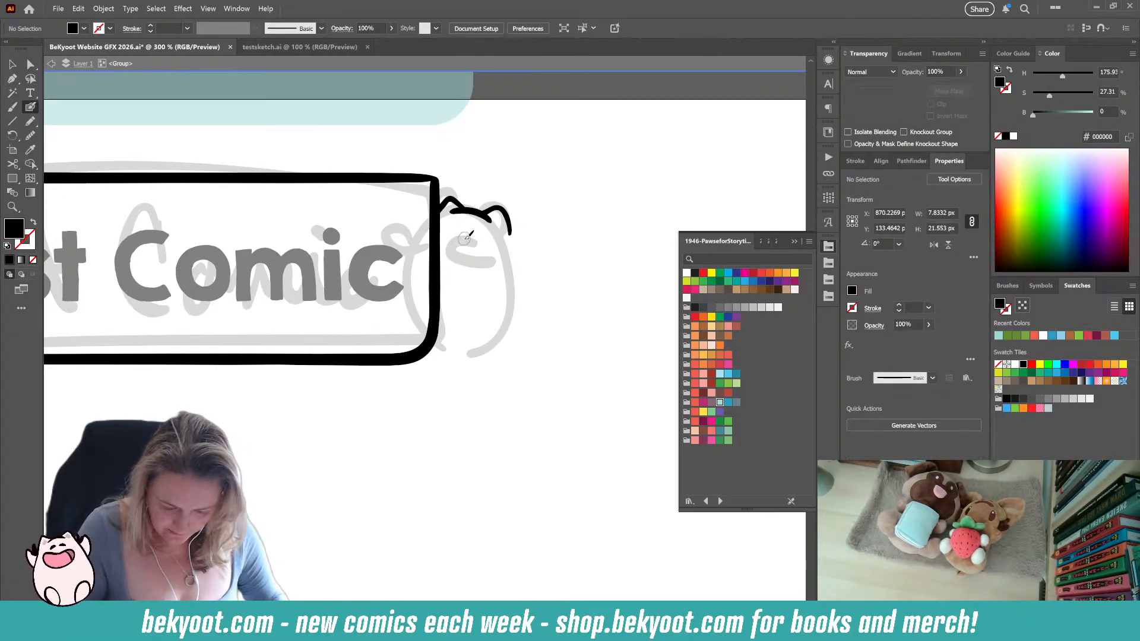
Replace the right character's ear next to the frame with a new stroke, and shift the head line and outer ear slightly outward
ctrl+click(457, 206)
key(Delete)
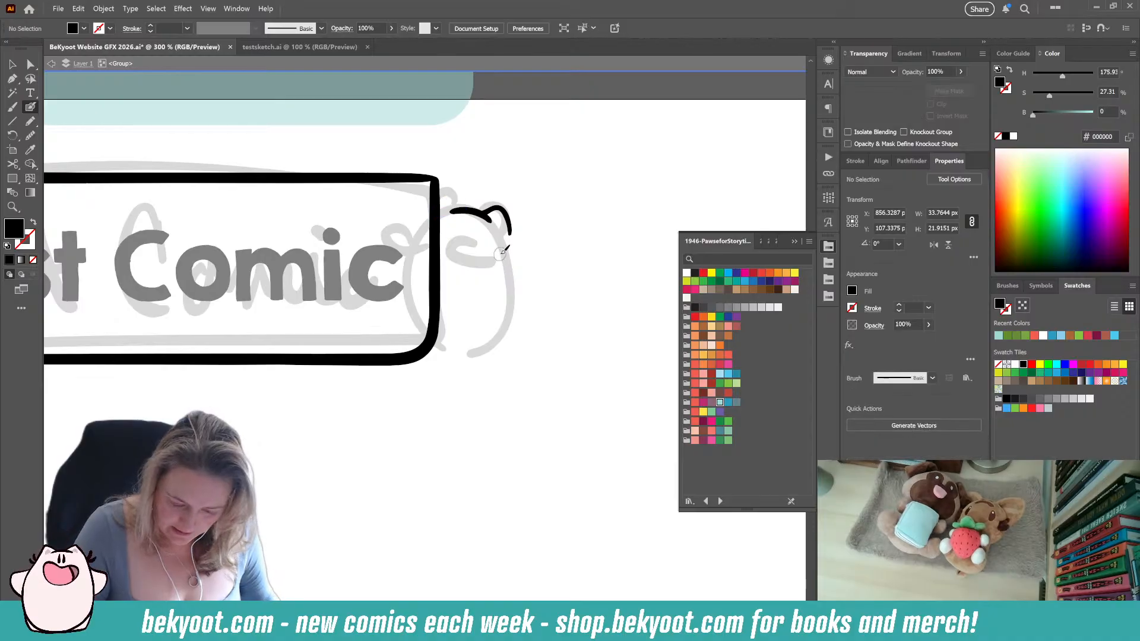
mouse_move(445, 197)
mouse_down()
mouse_move(439, 204)
mouse_move(478, 212)
mouse_up()
ctrl+click(473, 212)
ctrl+click(538, 181)
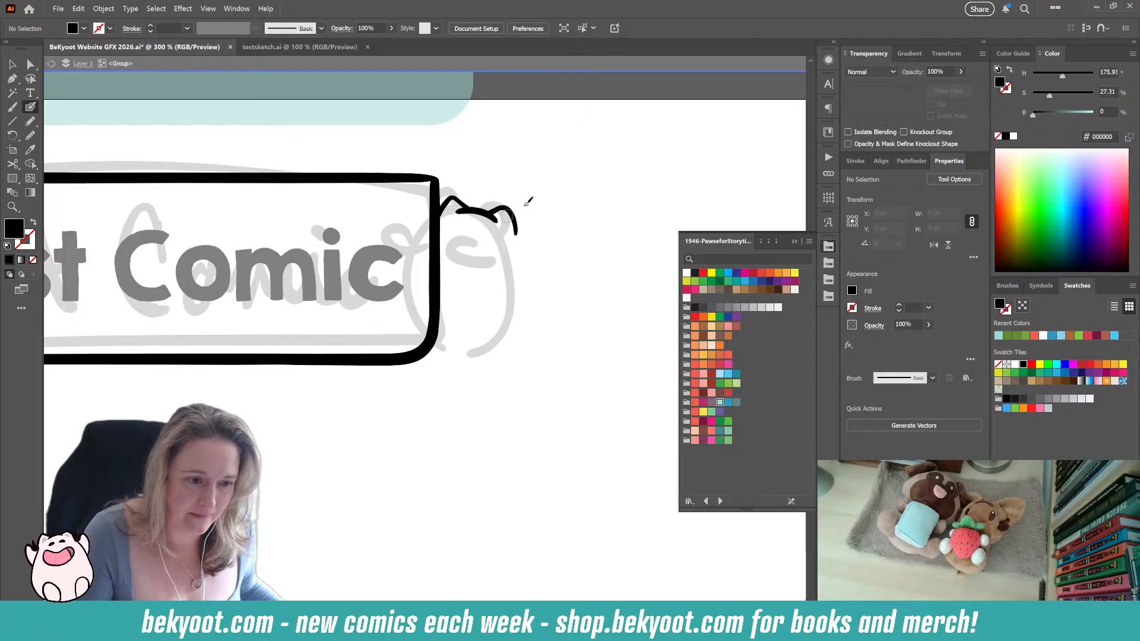
Ink the right character's side tuft, eyes and open mouth, and smooth the mouth's outline
drag(516, 233, 523, 224)
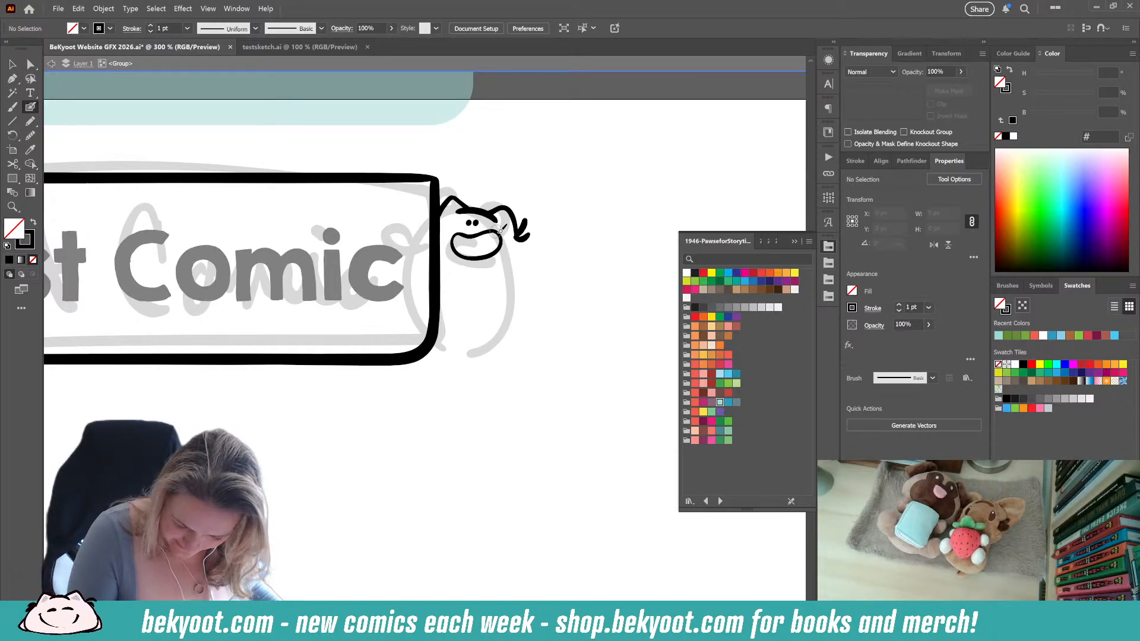
ctrl+click(491, 260)
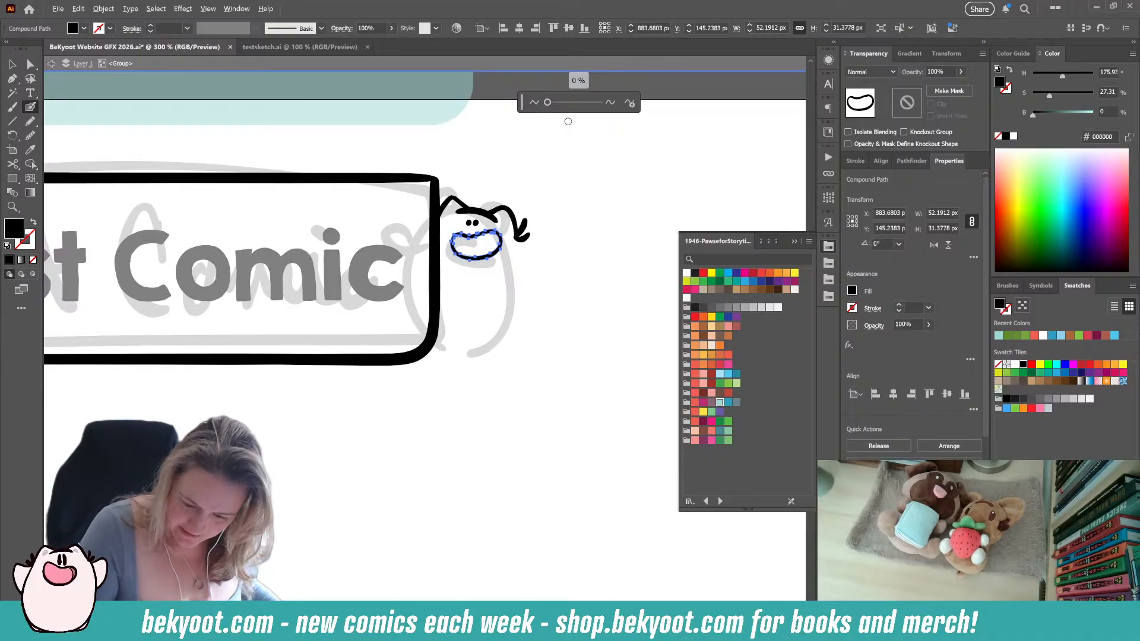
ctrl+click(529, 300)
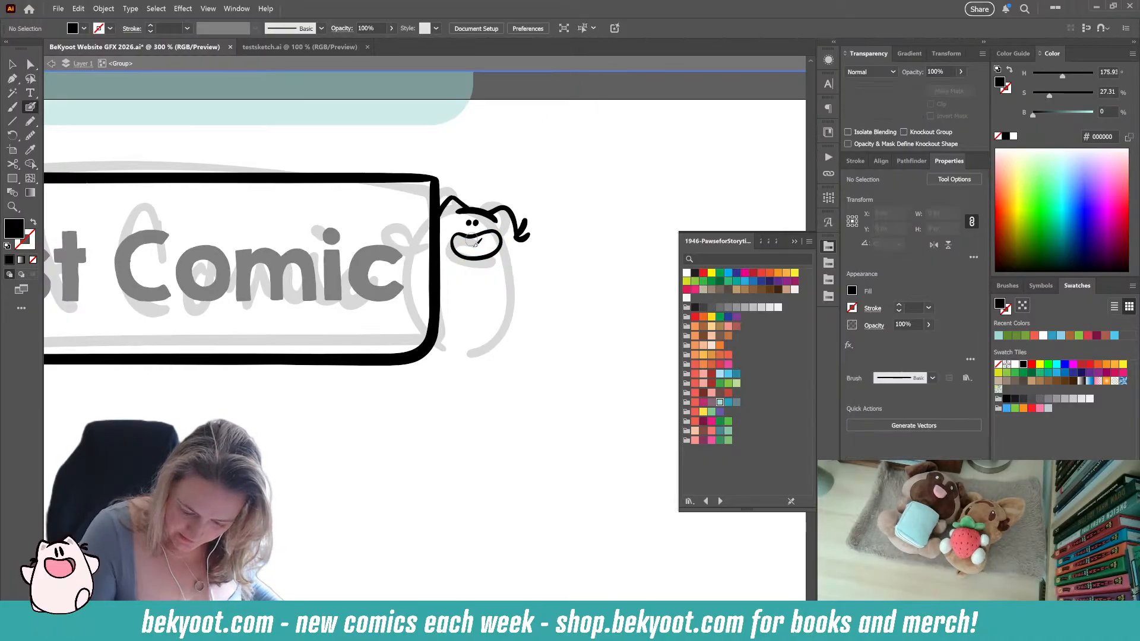
ctrl+click(489, 256)
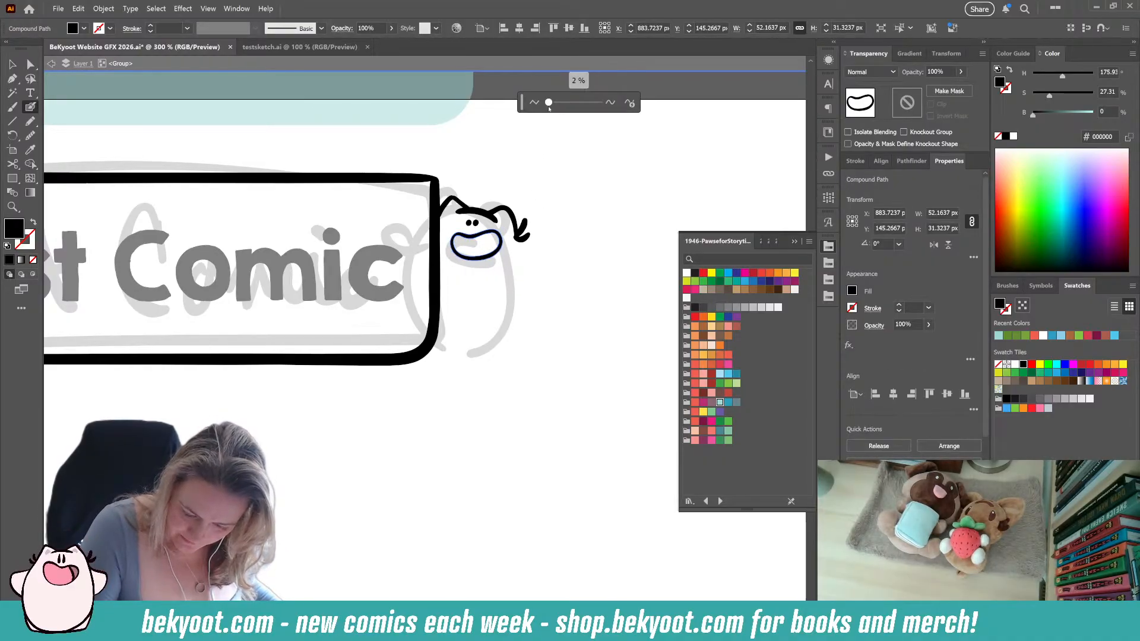
ctrl+click(534, 264)
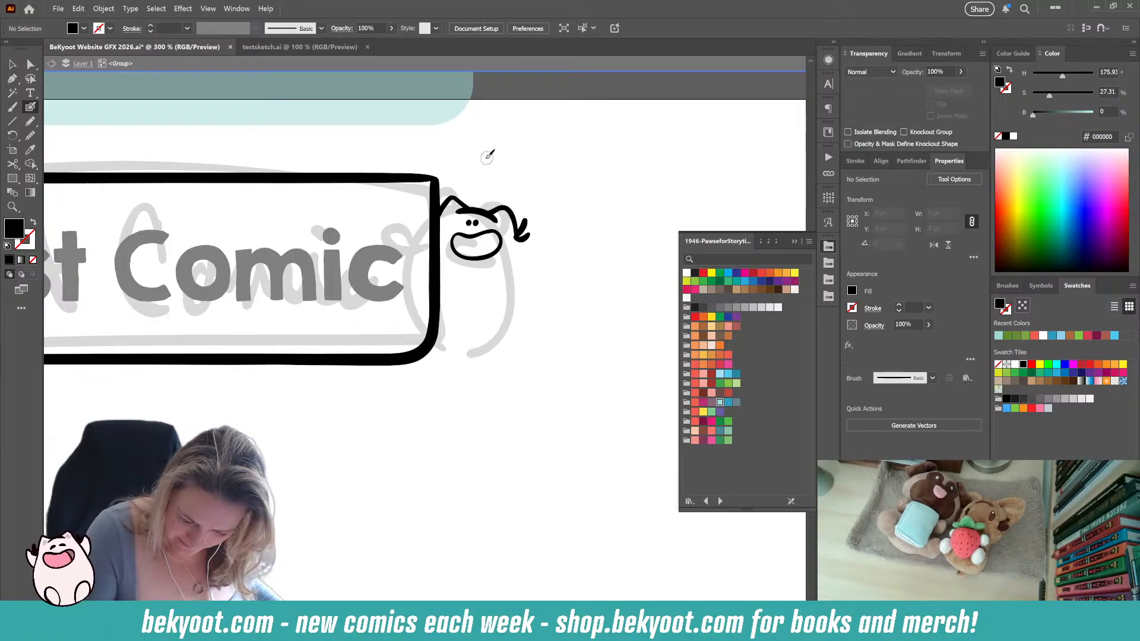
Smooth the right character's two eyes together and clear the selection
ctrl+click(476, 223)
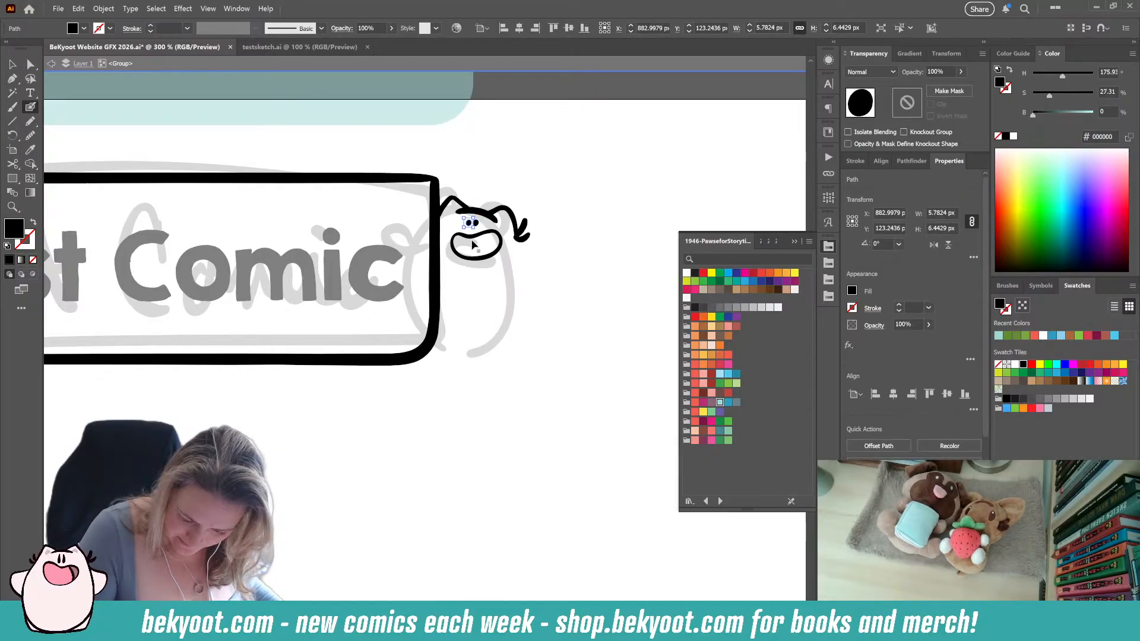
drag(457, 224, 484, 227)
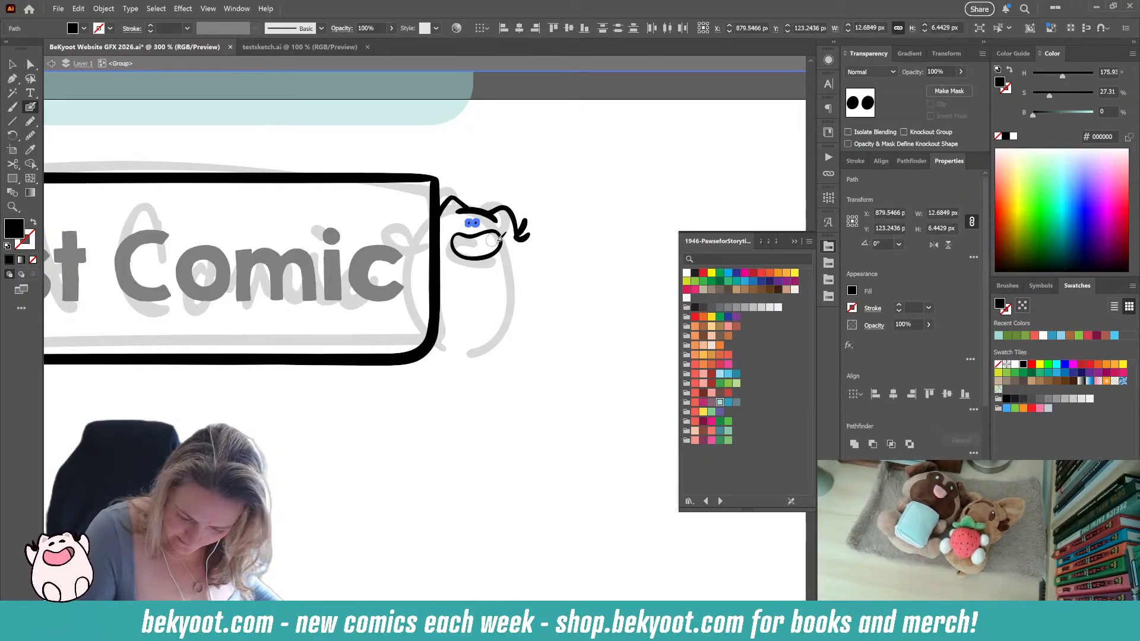
key(F2)
click(548, 105)
ctrl+click(552, 260)
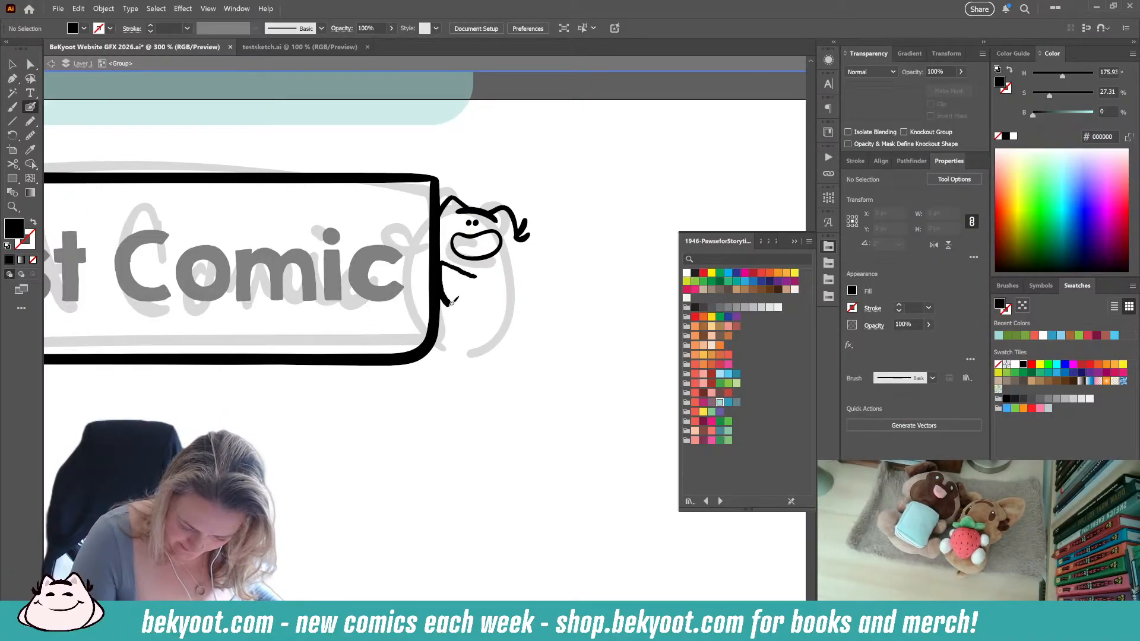
Ink the right character's arm and body outline down to the frame's lower corner, replacing the rounded bottom line with a flatter base
key(shift+x)
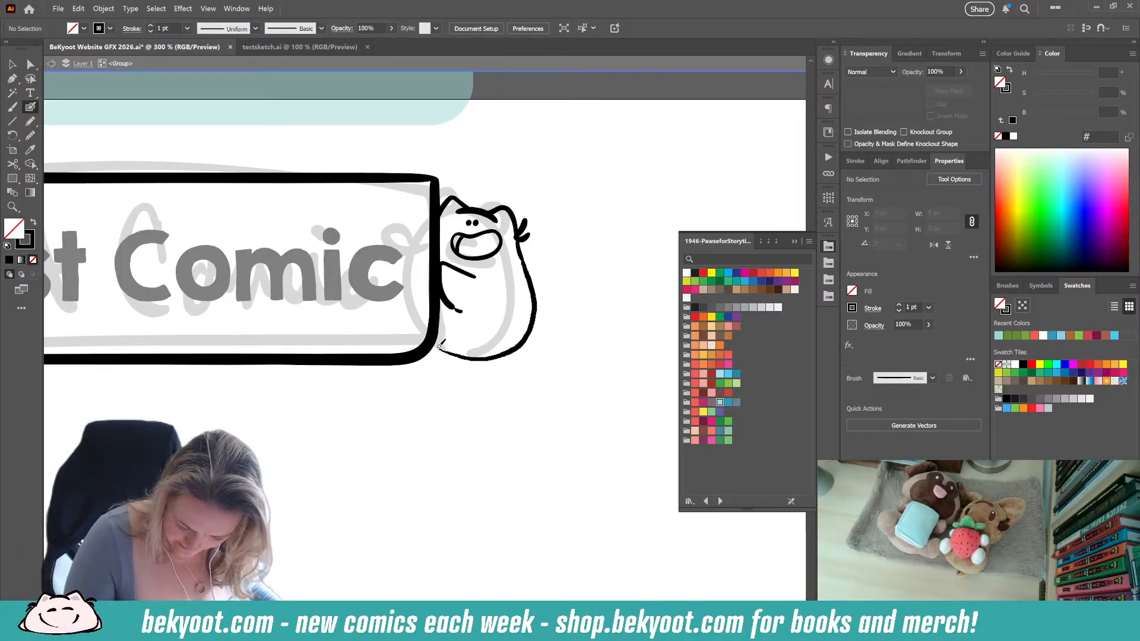
drag(438, 348, 430, 344)
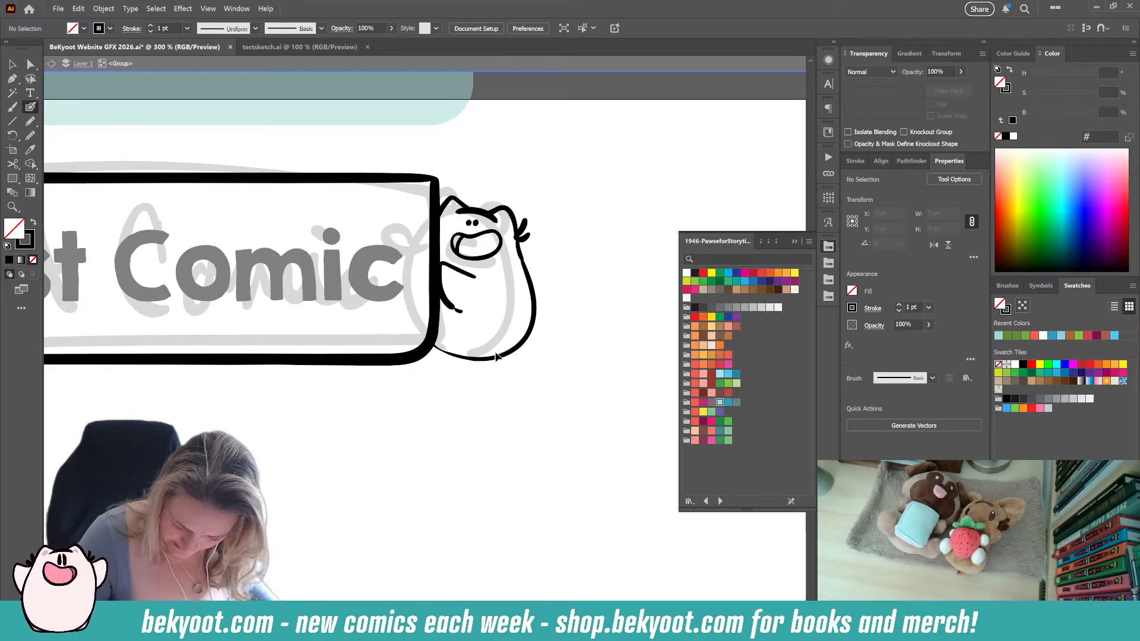
key(ctrl+z)
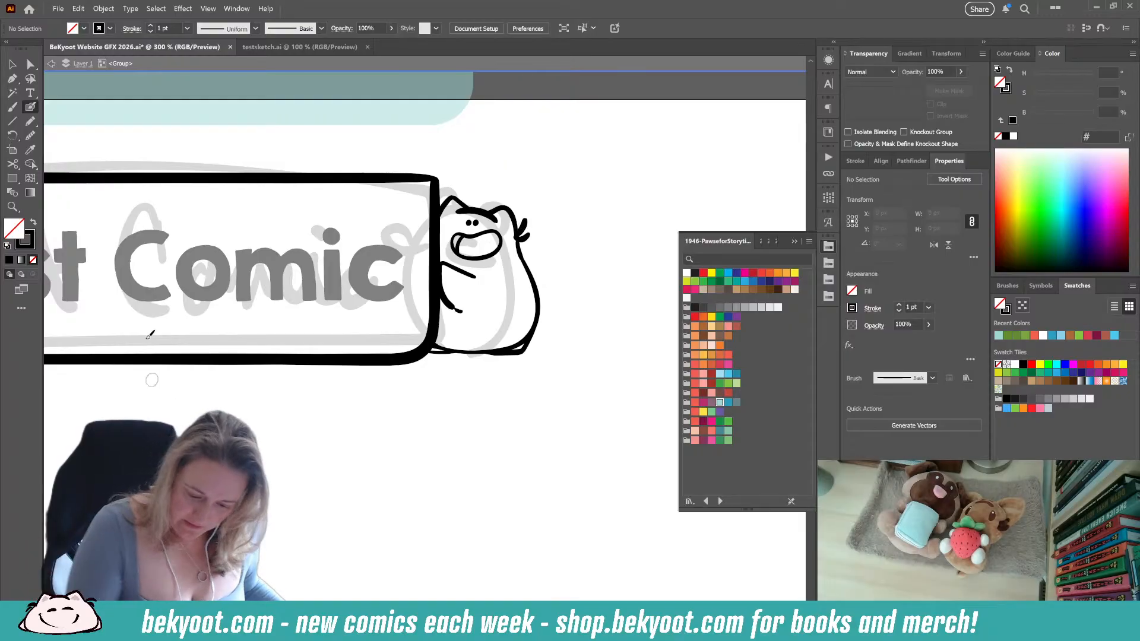
Set the opacity to 30% and shade the insides of the right character's ears with black filled Pencil shapes
key(shift+x)
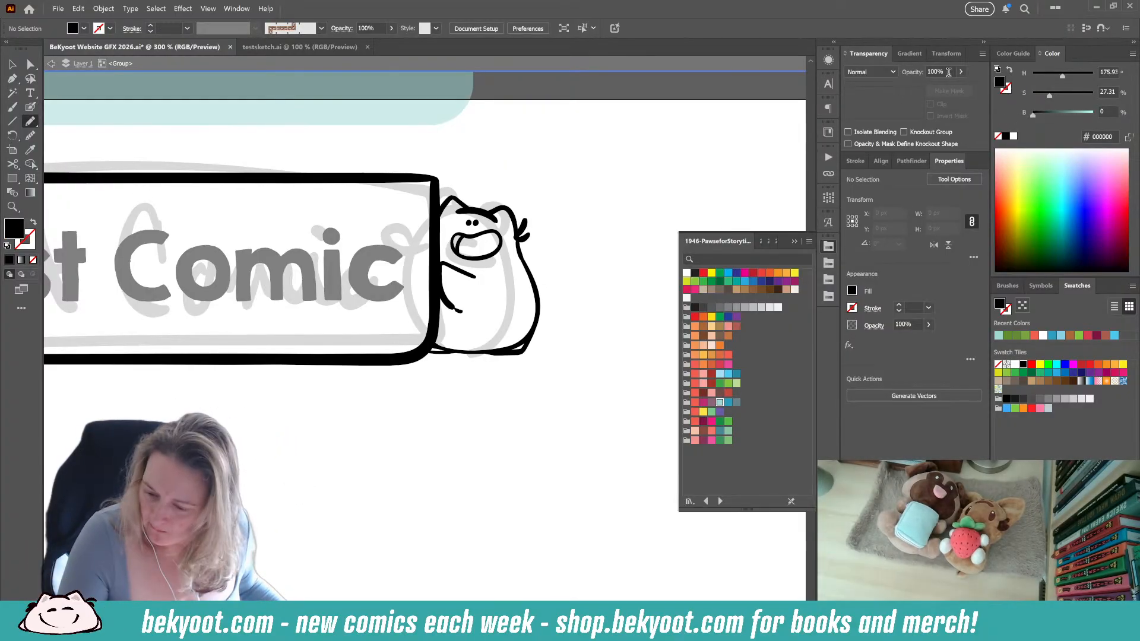
key(Return)
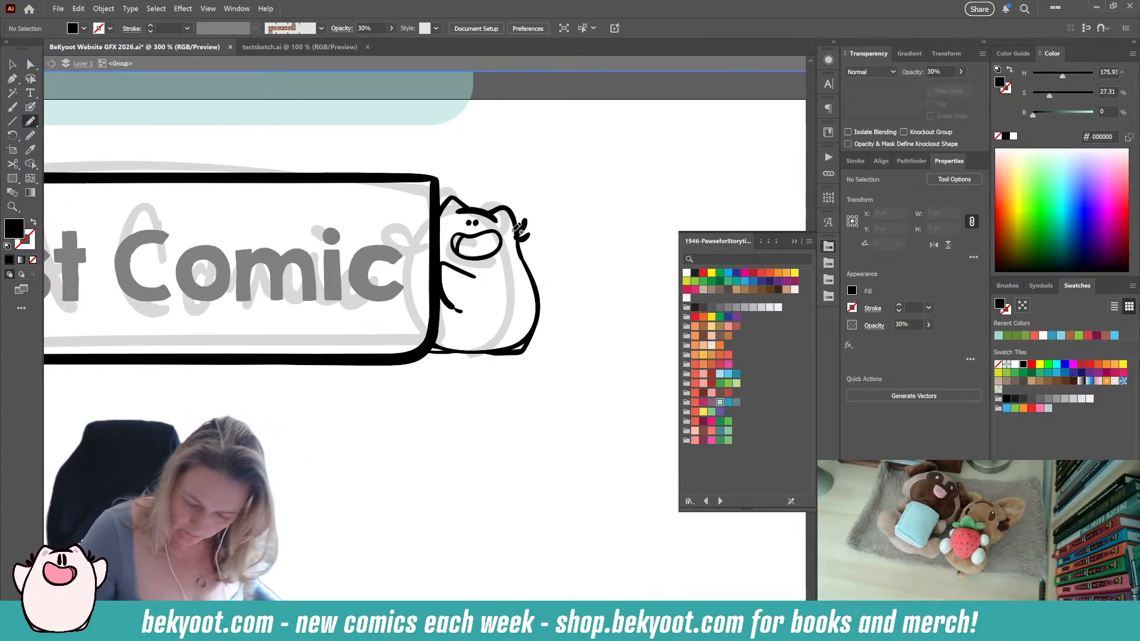
drag(565, 184, 557, 175)
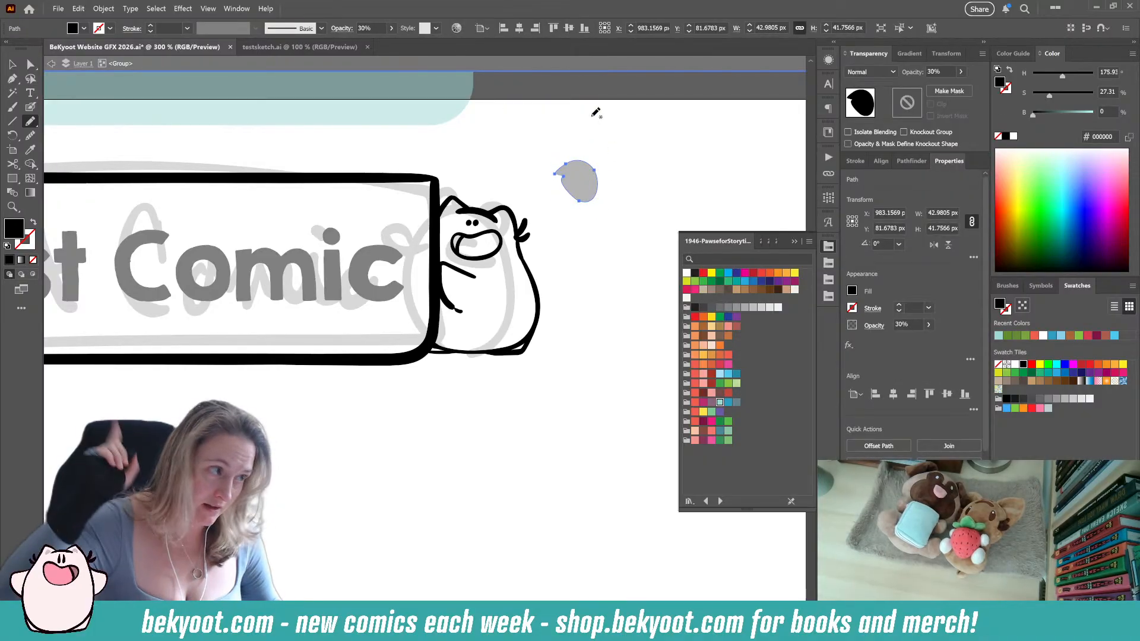
key(ctrl+z)
mouse_move(501, 212)
mouse_down()
mouse_move(506, 228)
mouse_move(453, 206)
mouse_move(445, 215)
mouse_move(457, 211)
mouse_up()
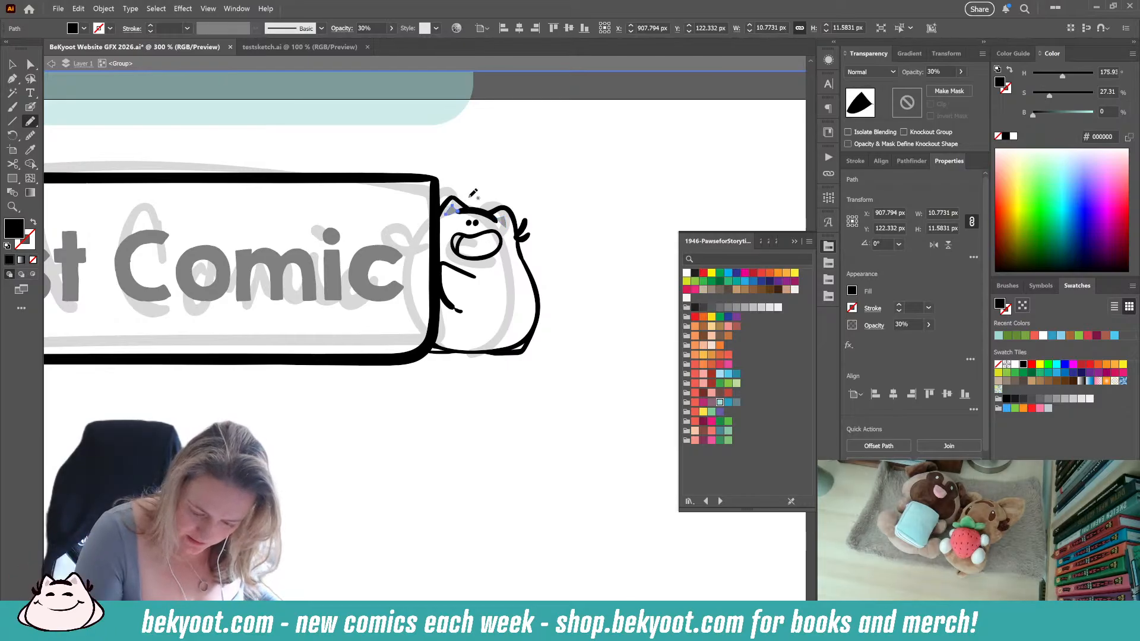
ctrl+click(443, 400)
Shade the right character's lower belly and the inside of its mouth with 30% opacity Pencil shapes
mouse_move(445, 299)
mouse_down()
mouse_move(493, 317)
mouse_move(537, 296)
mouse_up()
key(ctrl+z)
mouse_move(459, 306)
mouse_down()
mouse_move(512, 314)
mouse_move(536, 301)
mouse_move(540, 320)
mouse_move(496, 352)
mouse_move(440, 350)
mouse_up()
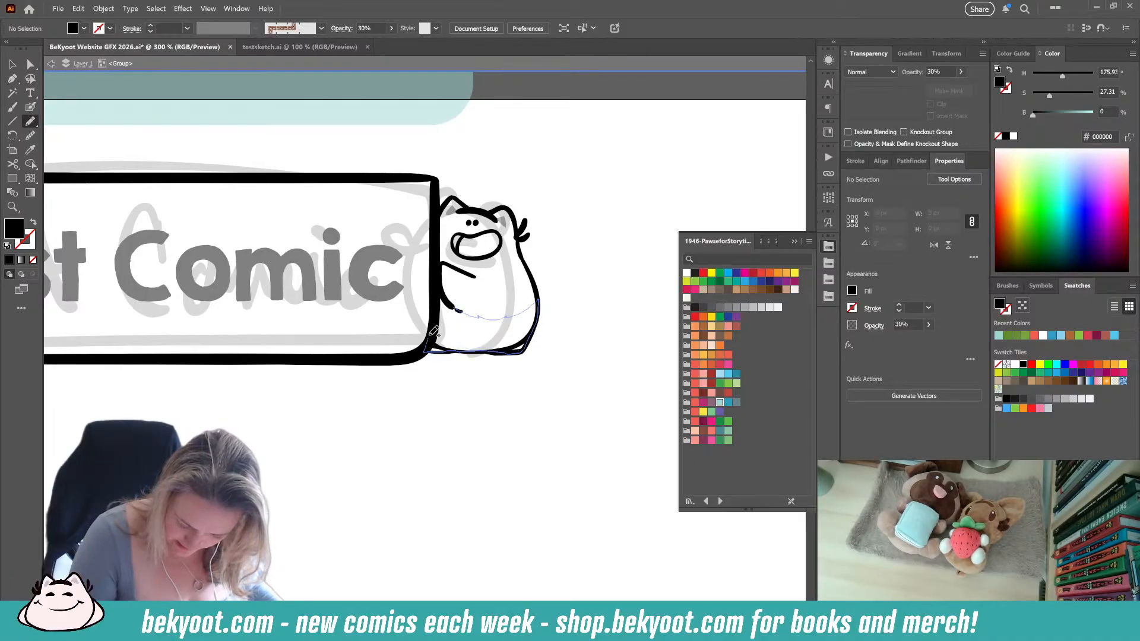
drag(445, 288, 442, 291)
scroll(311, 440, left, 2)
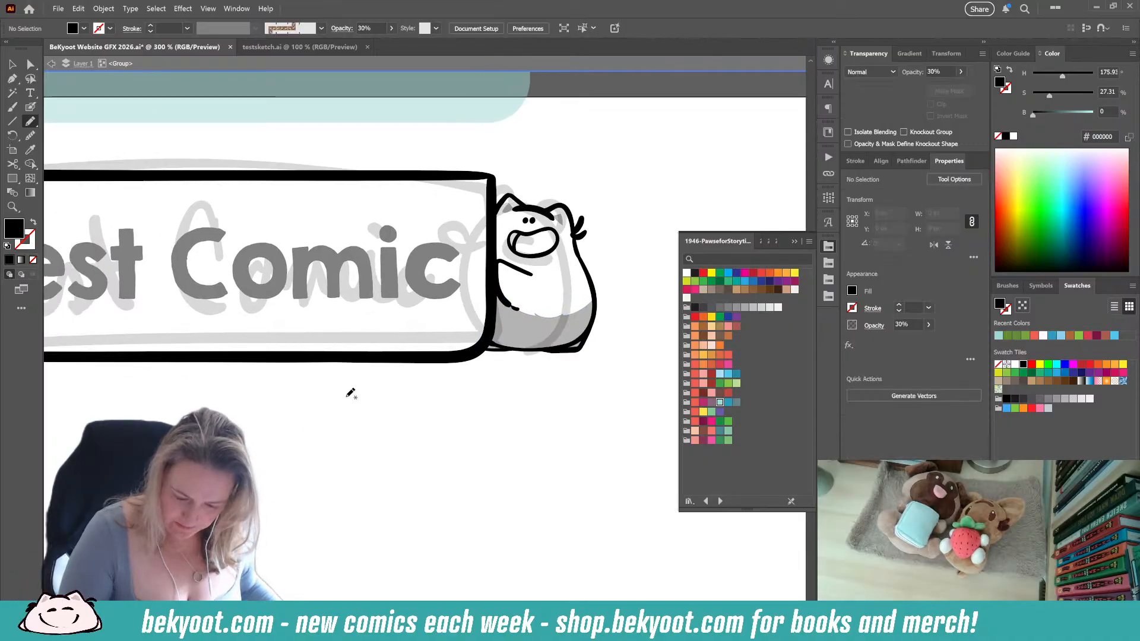
mouse_move(515, 244)
mouse_down()
mouse_move(561, 241)
mouse_move(513, 230)
mouse_move(514, 245)
mouse_up()
Shade the left character's ears and lower belly with 30% opacity Pencil shapes
scroll(303, 416, left, 10)
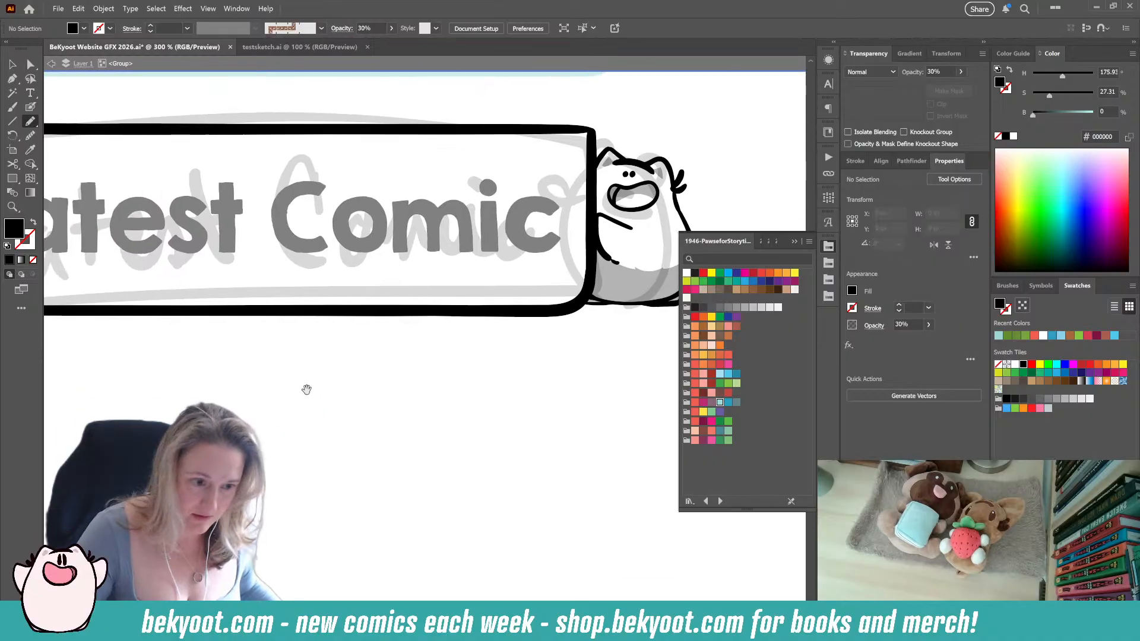
mouse_move(260, 222)
mouse_down()
mouse_move(312, 200)
mouse_move(315, 210)
mouse_move(303, 208)
mouse_up()
key(ctrl+z)
ctrl+click(260, 383)
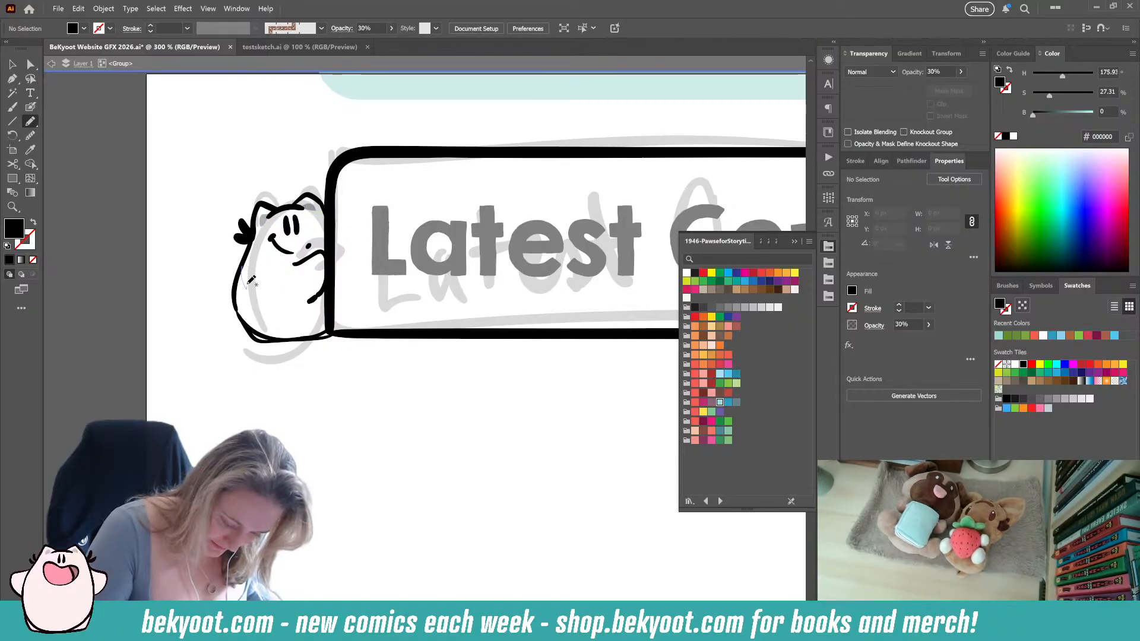
mouse_move(242, 269)
mouse_down()
mouse_move(322, 290)
mouse_move(336, 332)
mouse_move(263, 337)
mouse_move(249, 324)
mouse_move(241, 274)
mouse_up()
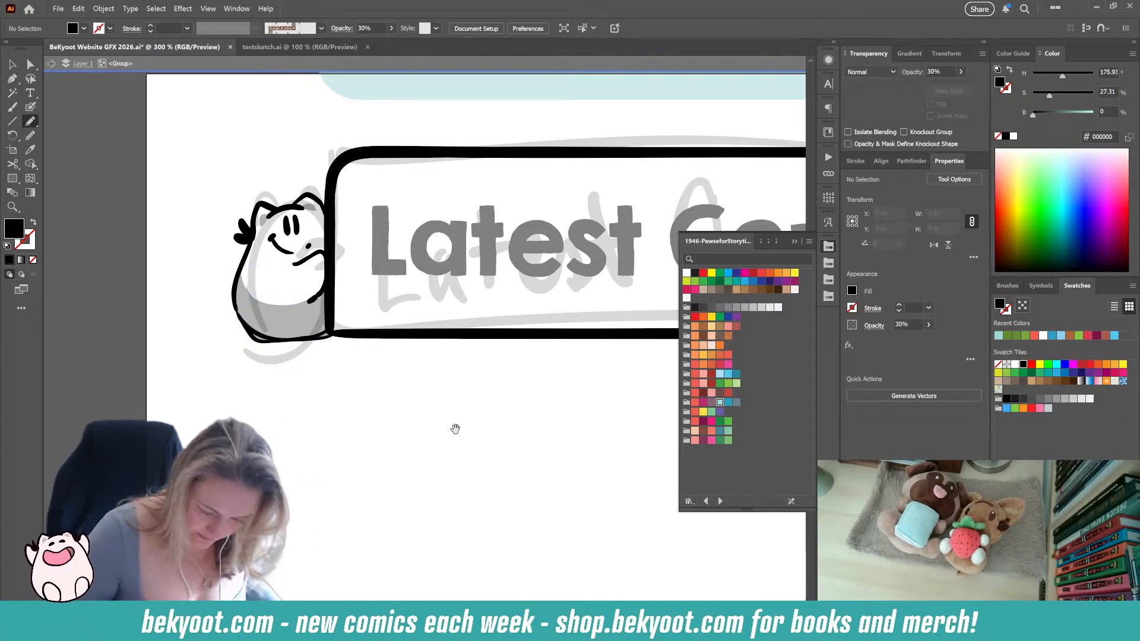
Select the hand-inked frame pieces and lower their top edge so the frame fits closer around the lettering
drag(416, 404, 291, 396)
scroll(344, 364, down, 2)
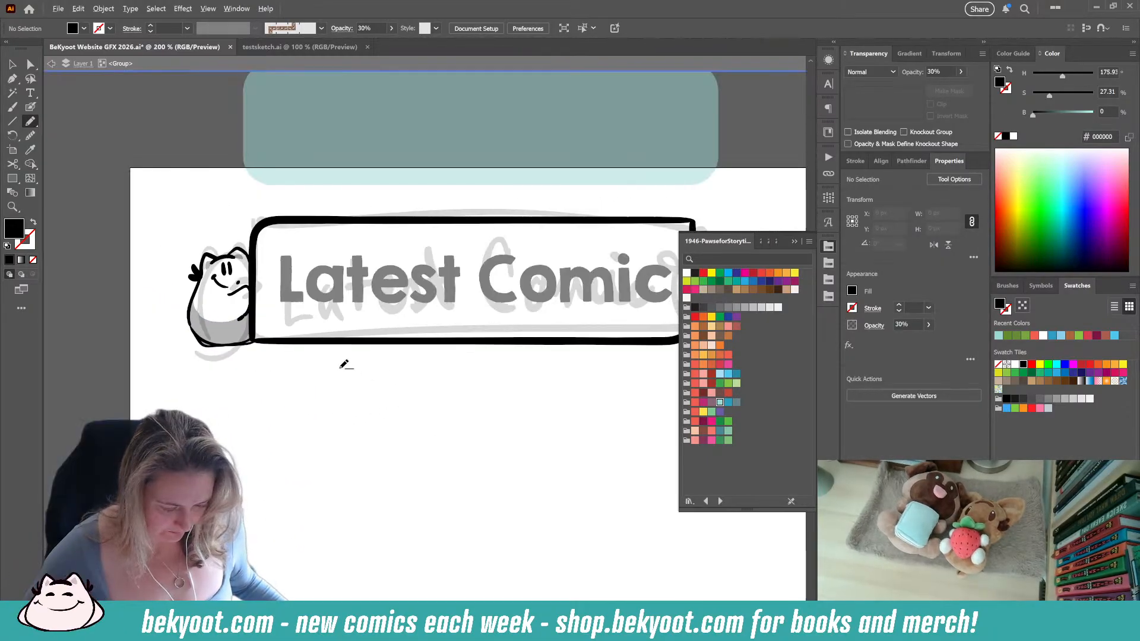
drag(347, 426, 258, 392)
key(v)
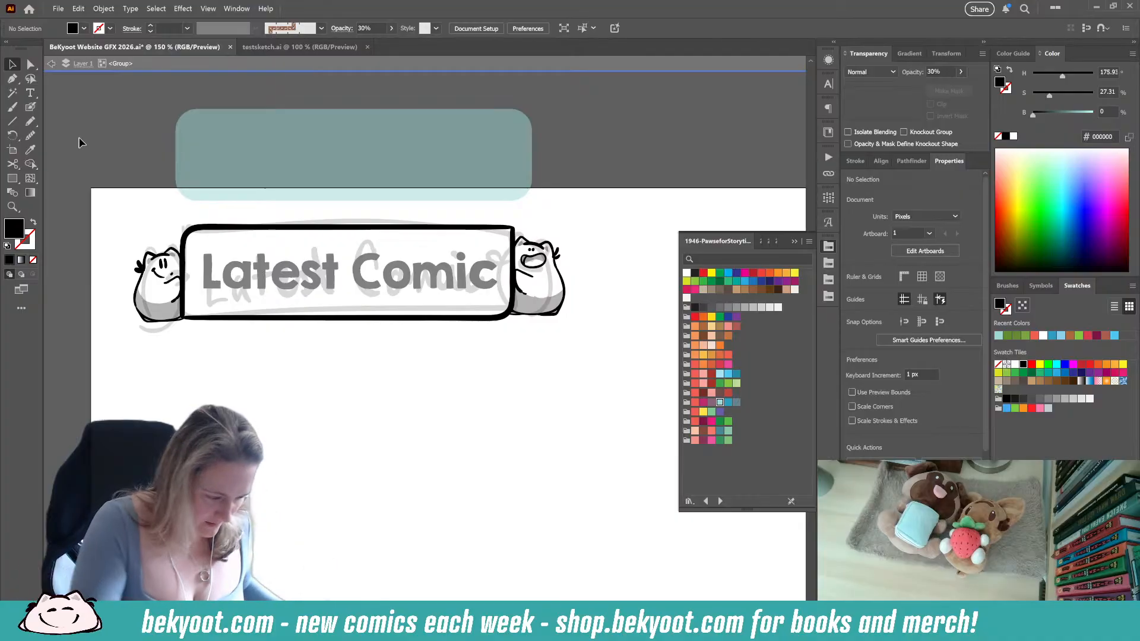
click(195, 291)
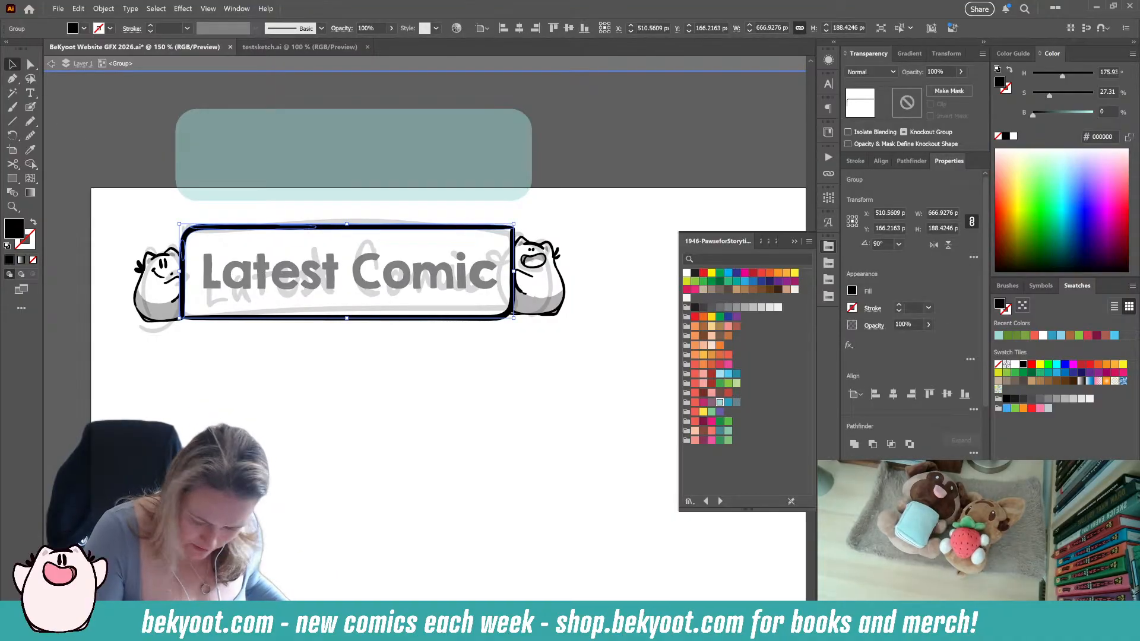
shift+click(512, 259)
drag(348, 224, 349, 237)
click(309, 394)
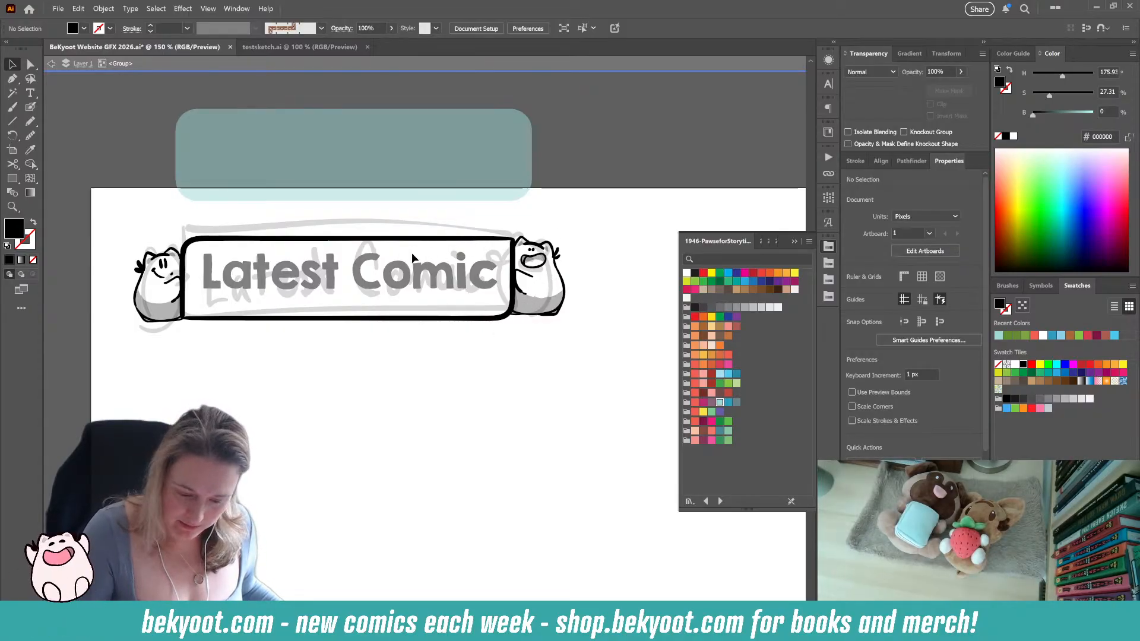
Exit the artwork group and move the rough sketch off the artboard, above the teal banner
double_click(331, 370)
drag(420, 229, 464, 47)
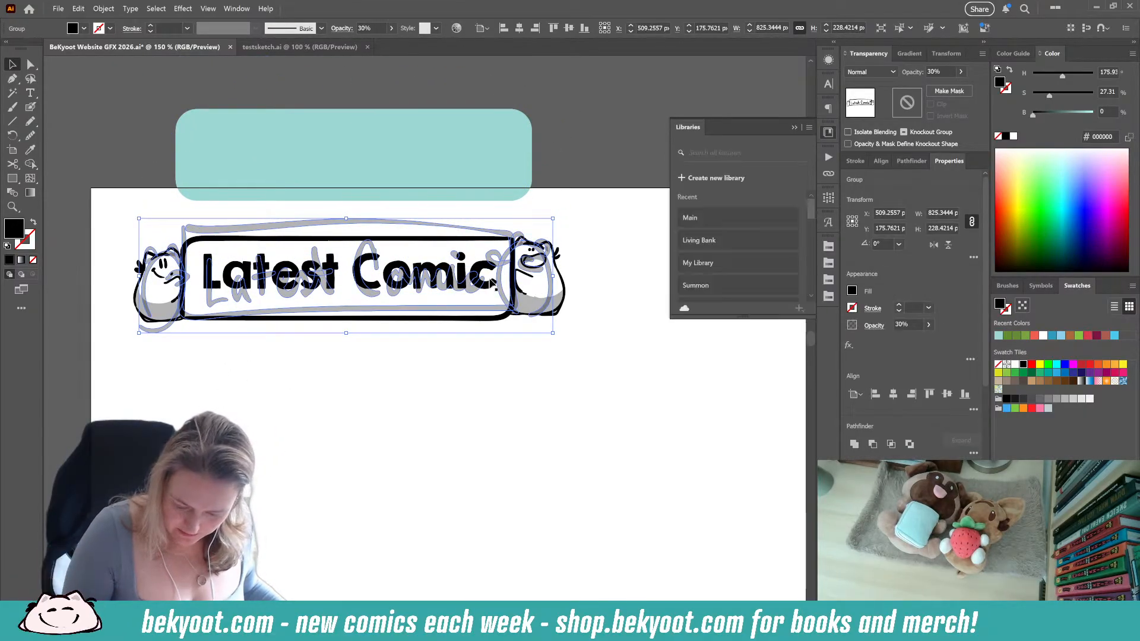
click(795, 127)
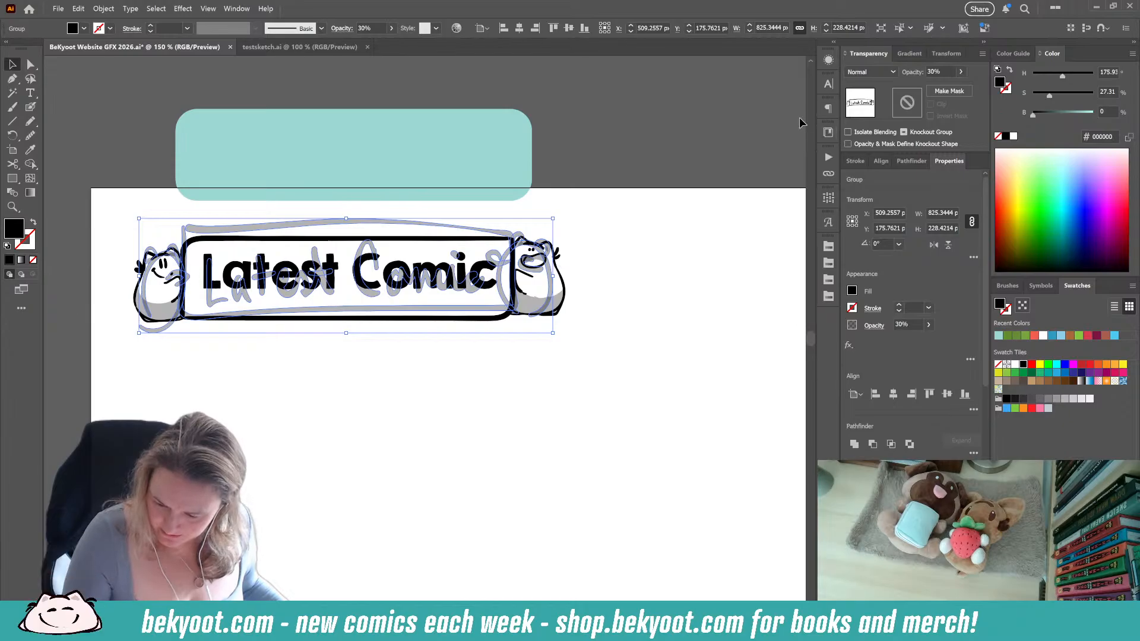
drag(546, 294, 511, 49)
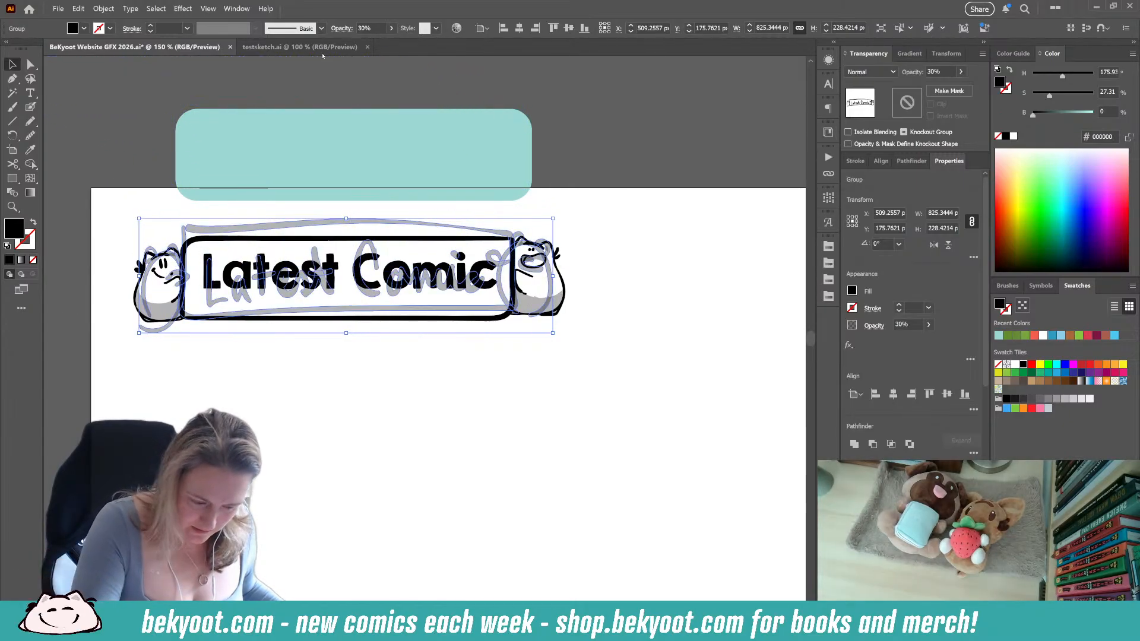
drag(453, 227, 420, 114)
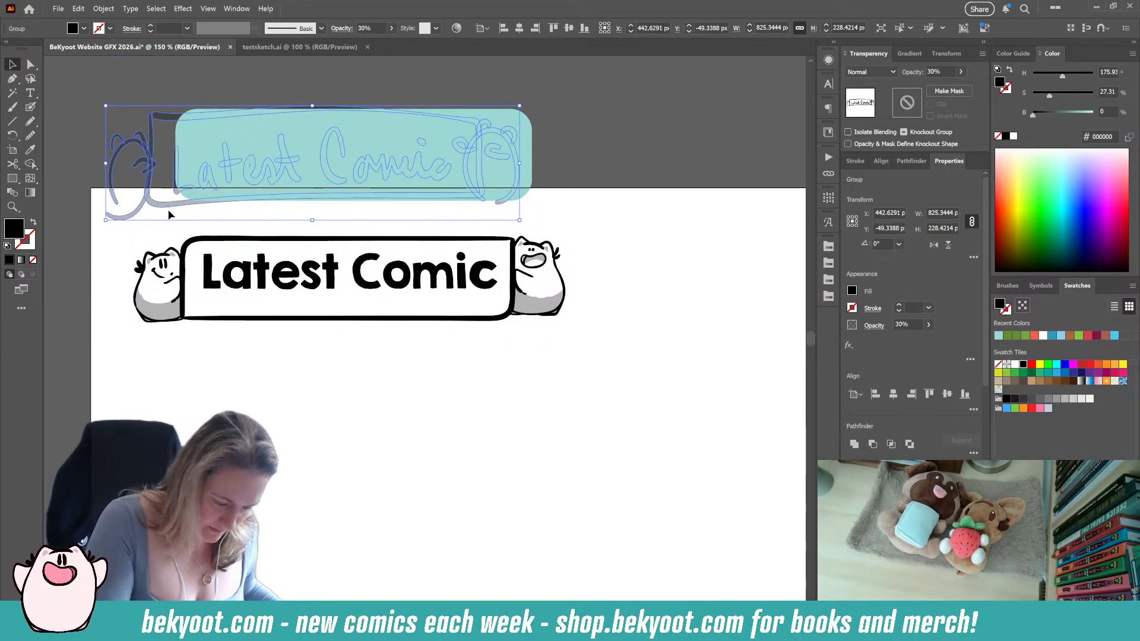
drag(162, 204, 100, 86)
click(288, 443)
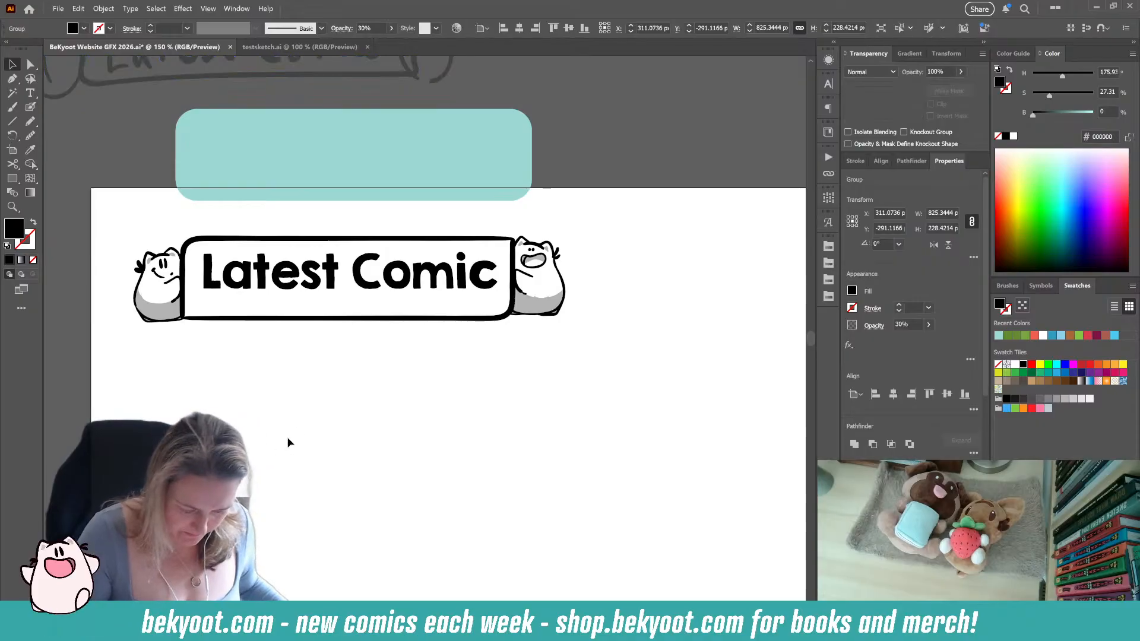
Recolor the inked frame and both characters dark brown (3C2415)
click(441, 322)
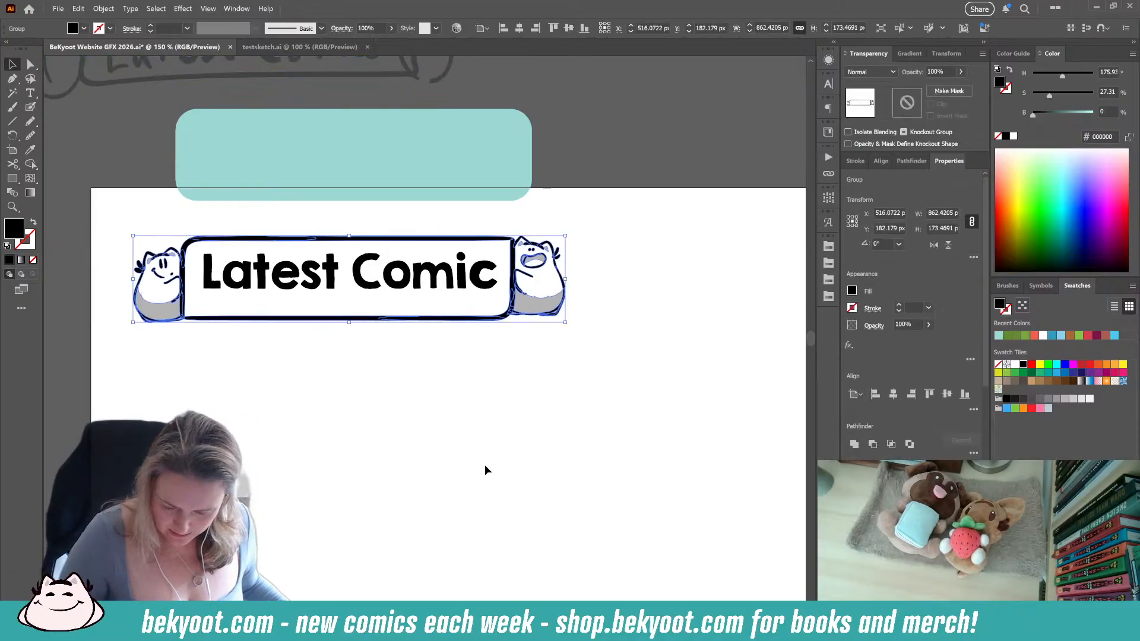
click(828, 246)
click(778, 289)
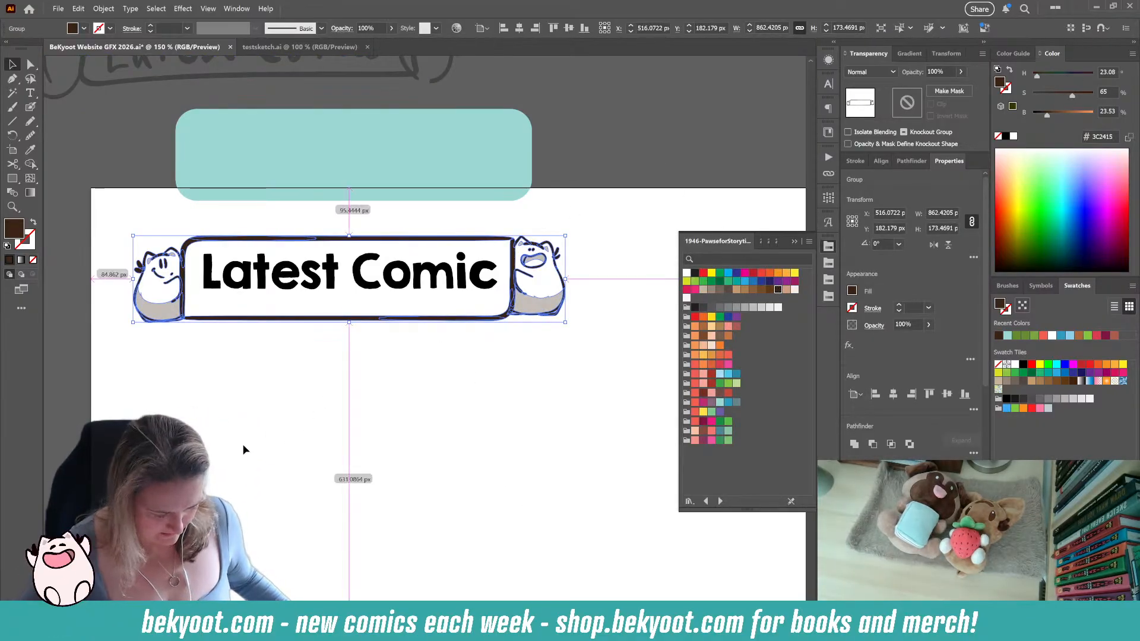
alt+scroll(254, 422, up, 1)
click(383, 389)
Center the "Latest Comic" lettering within the shortened frame and recolor it dark brown (3C2415)
drag(383, 390, 446, 396)
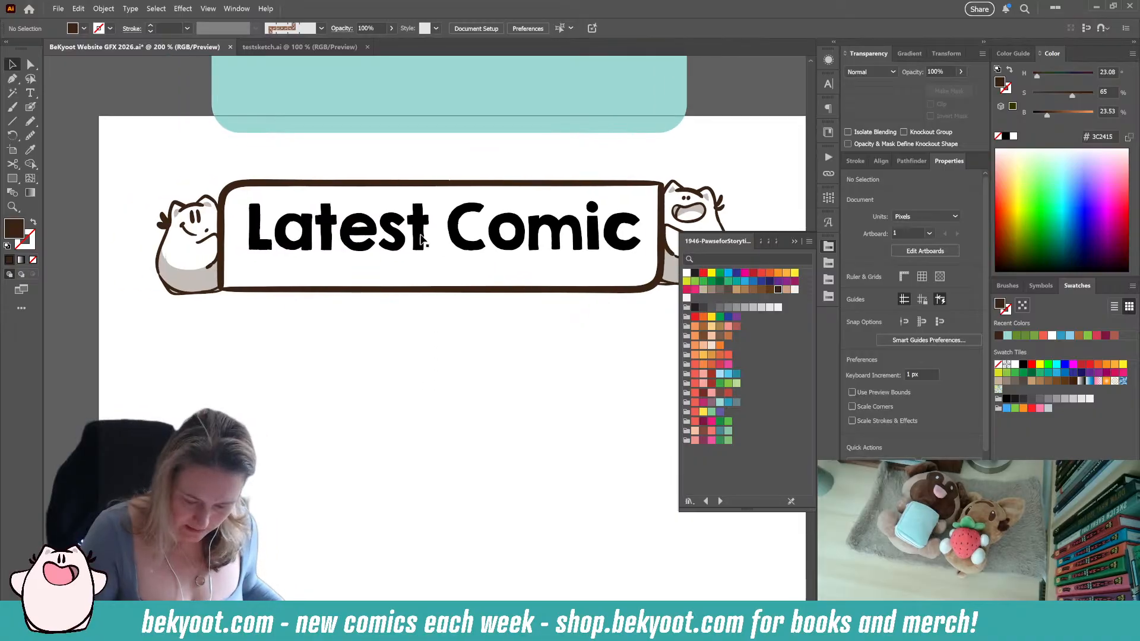
drag(418, 237, 419, 255)
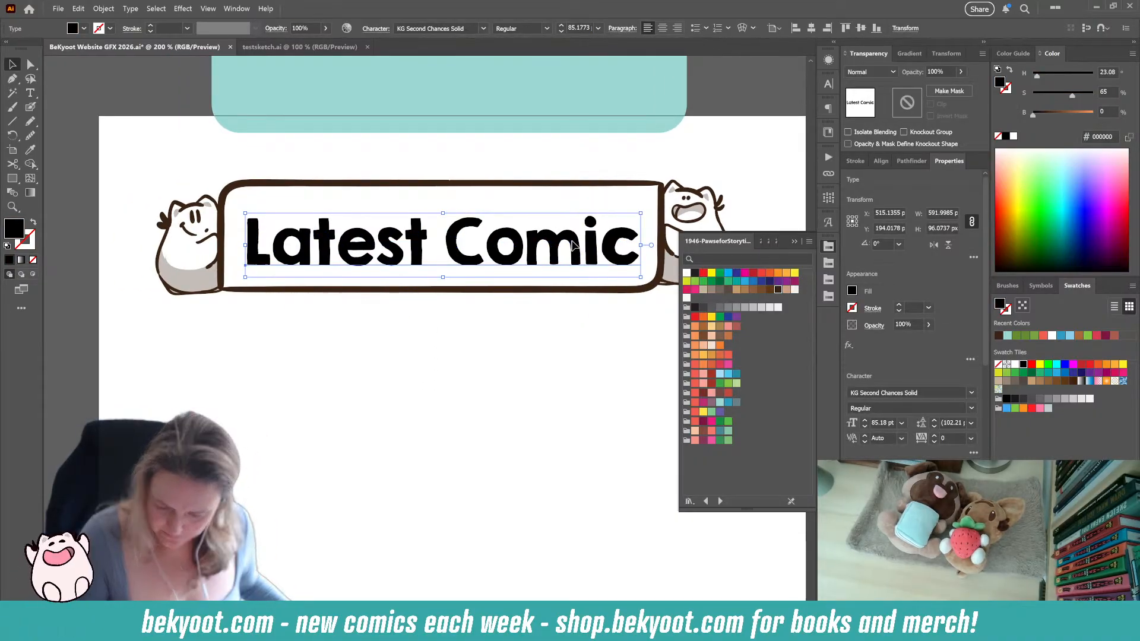
click(777, 289)
click(461, 373)
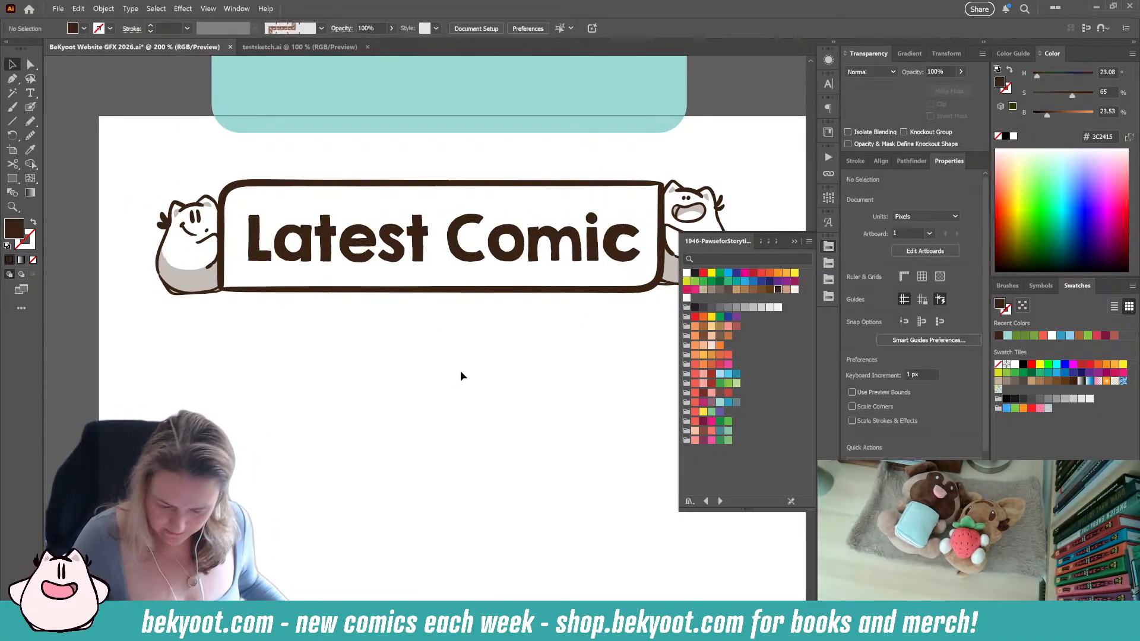
drag(461, 374, 396, 368)
click(439, 262)
click(557, 475)
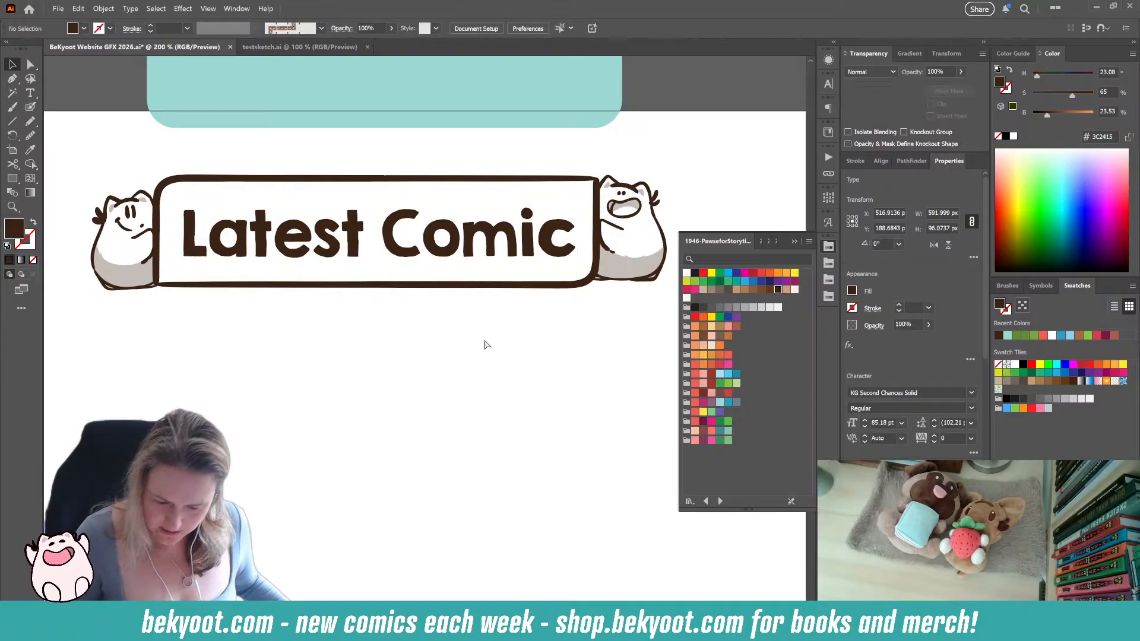
Replace the plain teal banner with a teal (9DD8D4) fill traced freehand along the inked frame, inside the artwork group
drag(301, 121, 309, 276)
key(Delete)
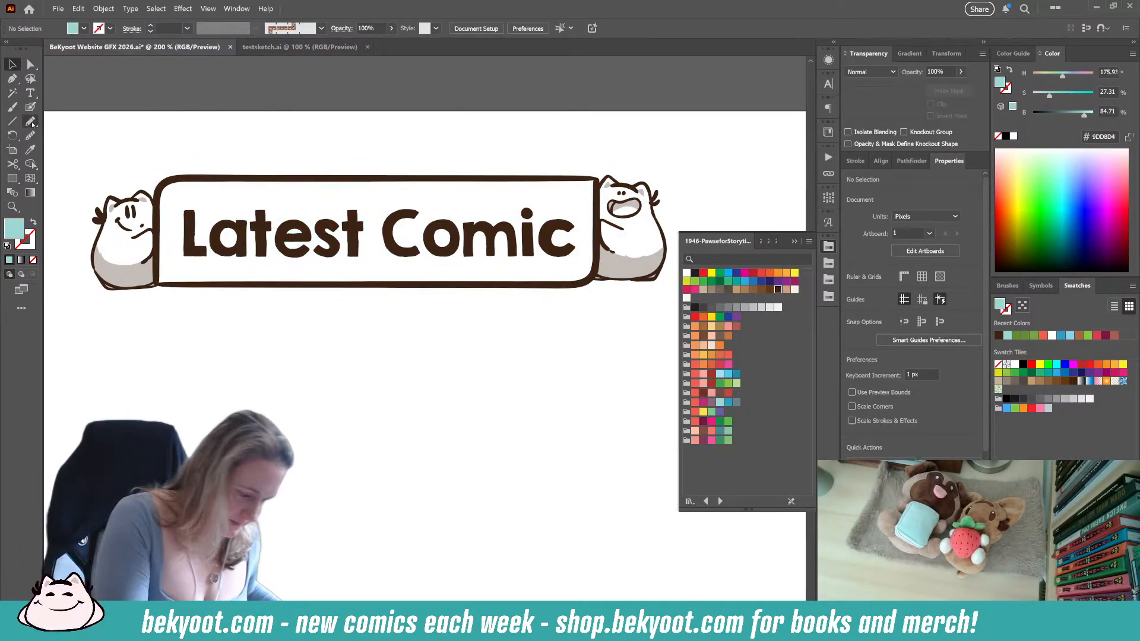
click(313, 184)
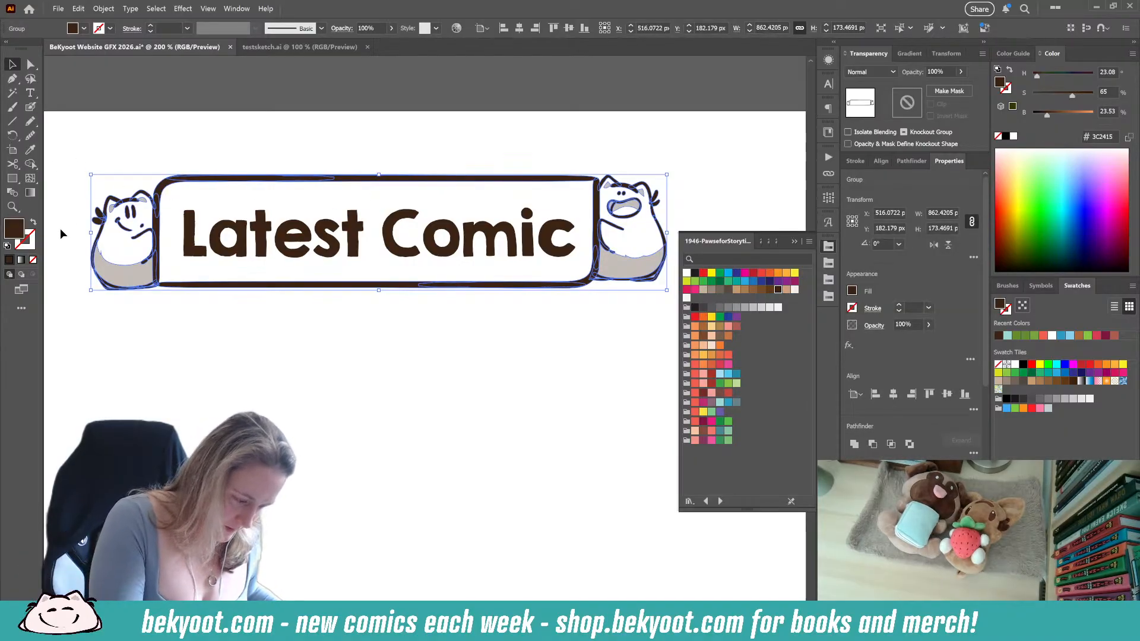
double_click(166, 187)
click(30, 121)
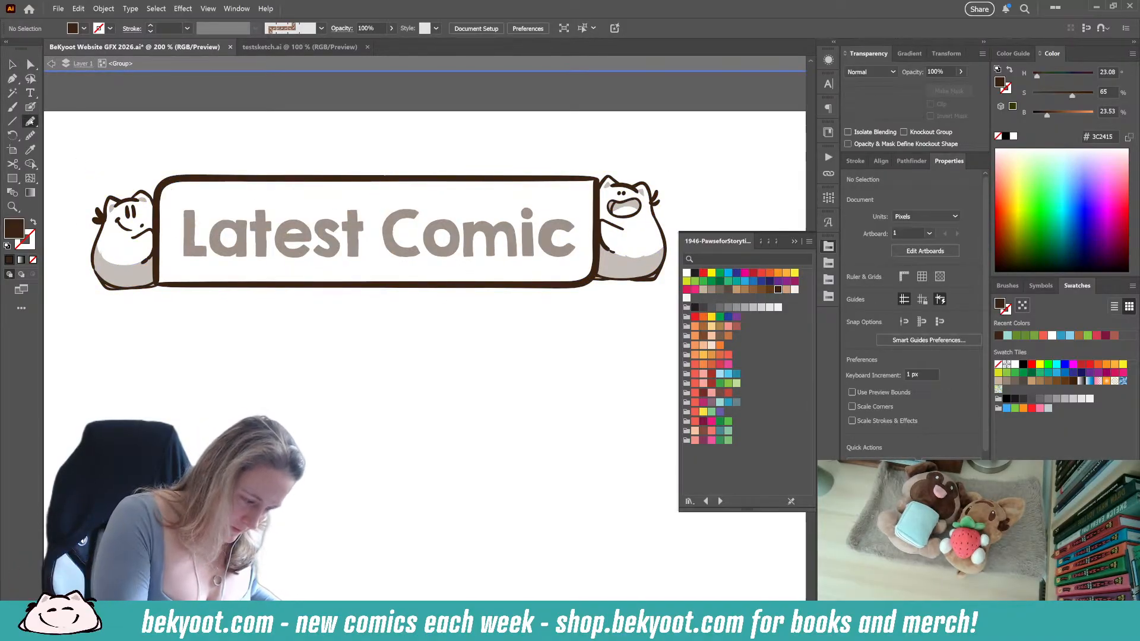
click(720, 402)
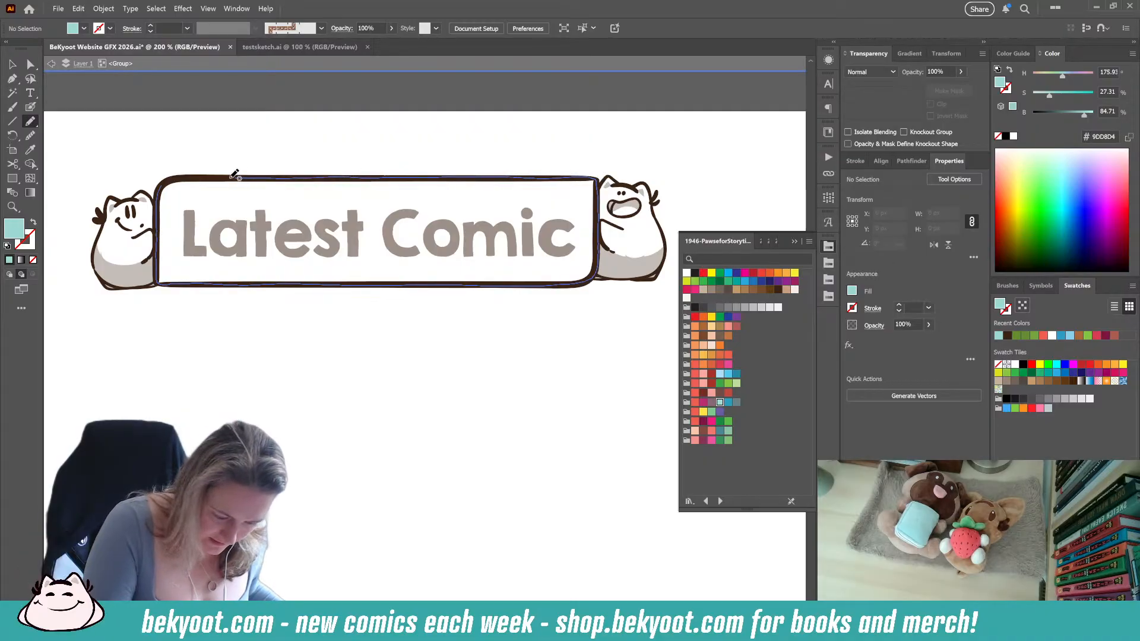
drag(168, 180, 165, 178)
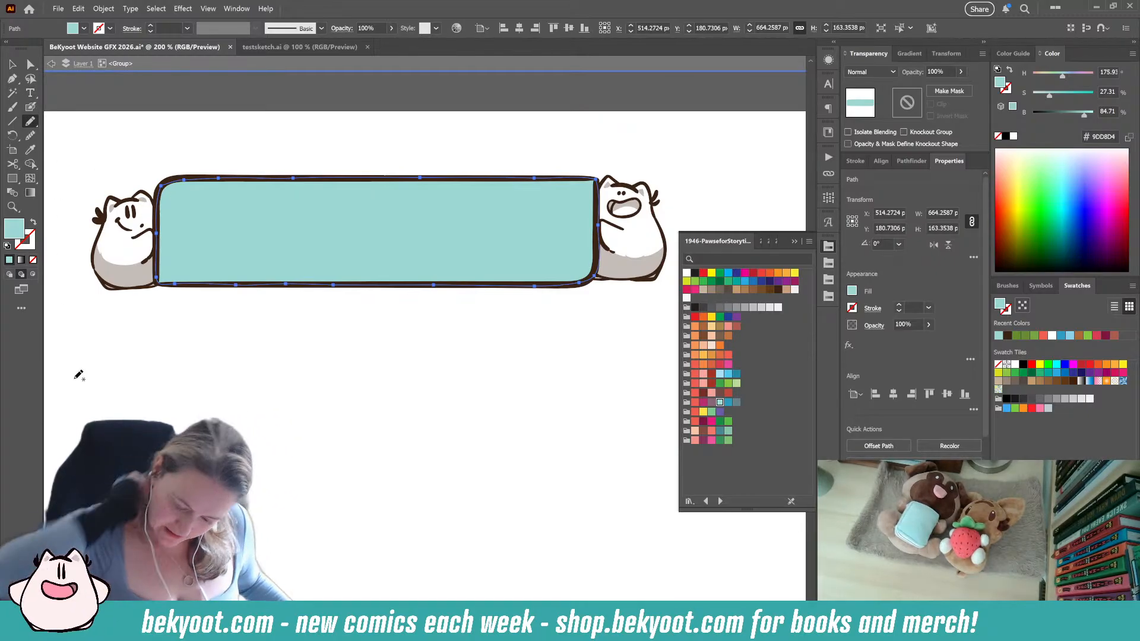
Trace an off-white (F8F5F3) body fill along the outline of the character at the frame's left end
click(686, 299)
key(ctrl+z)
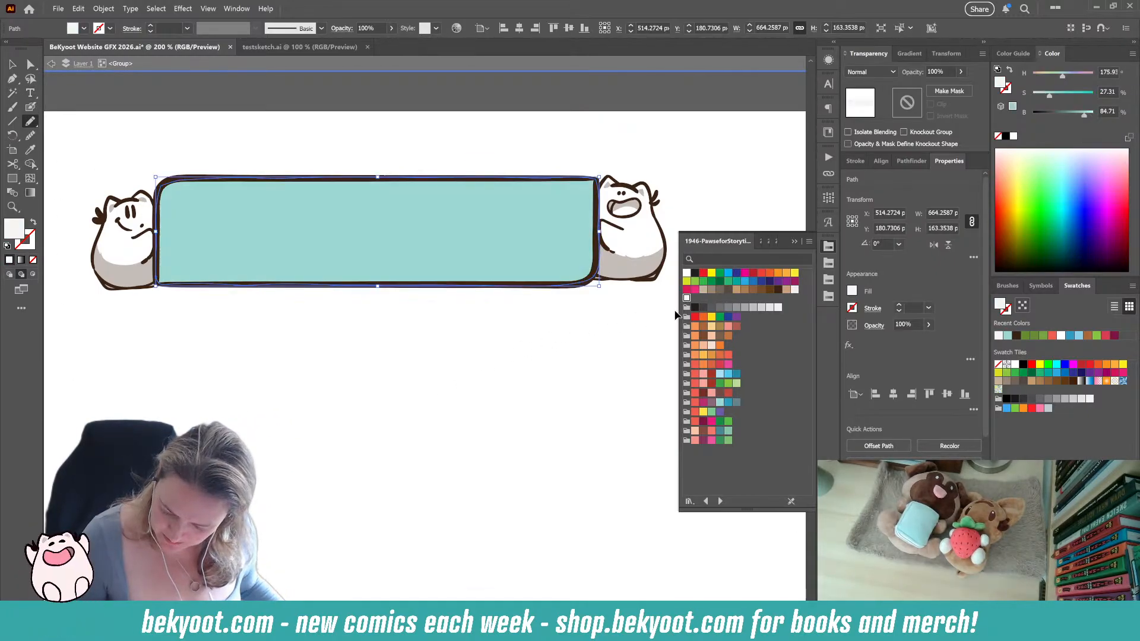
ctrl+click(567, 348)
click(686, 298)
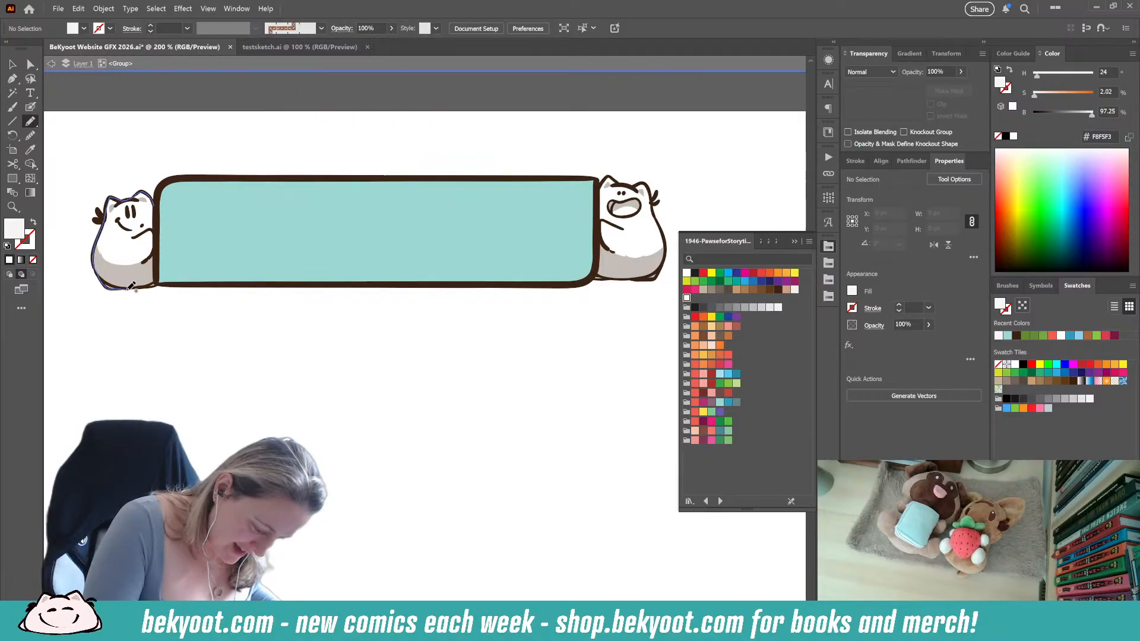
mouse_move(150, 283)
mouse_down()
mouse_move(161, 264)
mouse_move(156, 202)
mouse_up()
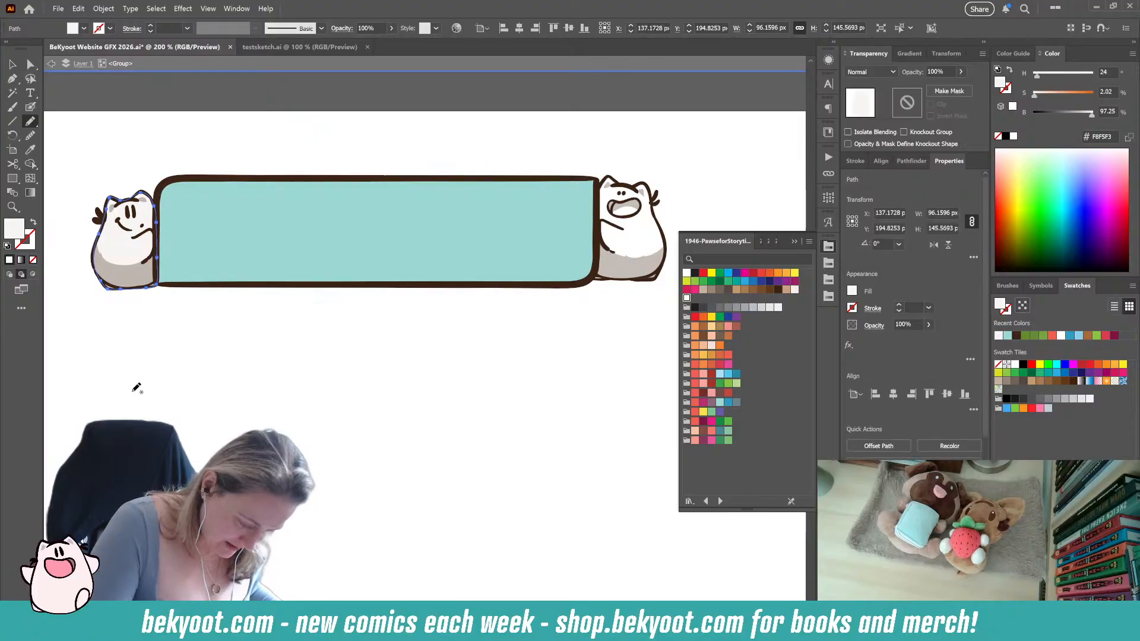
Trace a pink (F6948B) fill inside the open mouth of the character at the frame's right end
drag(534, 354, 391, 372)
ctrl+click(396, 382)
click(695, 441)
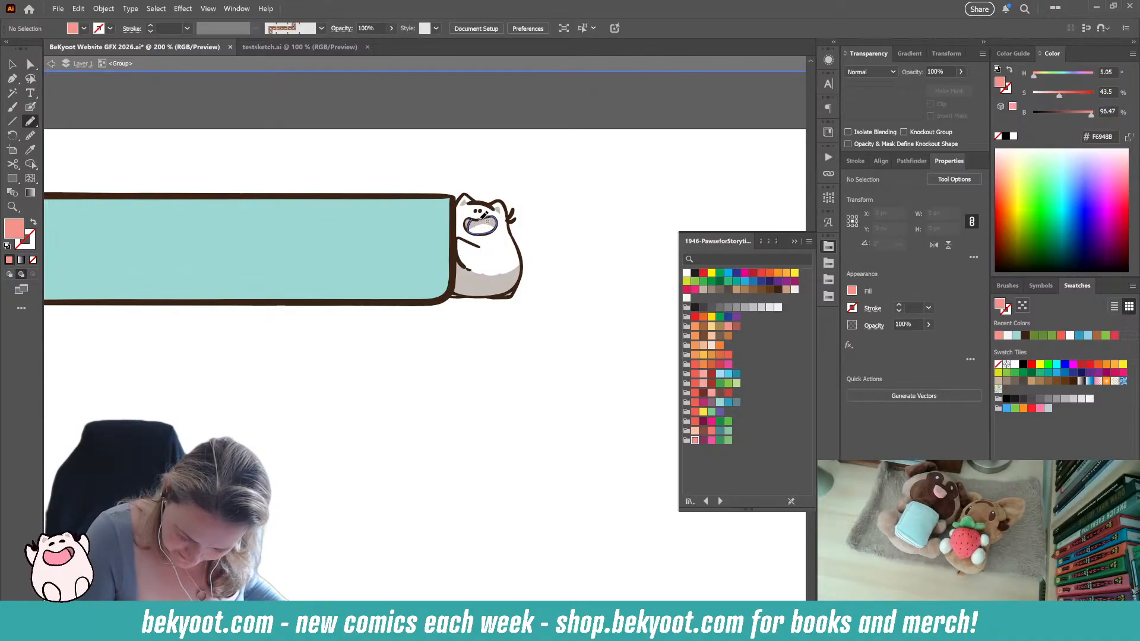
drag(485, 214, 482, 218)
ctrl+click(483, 387)
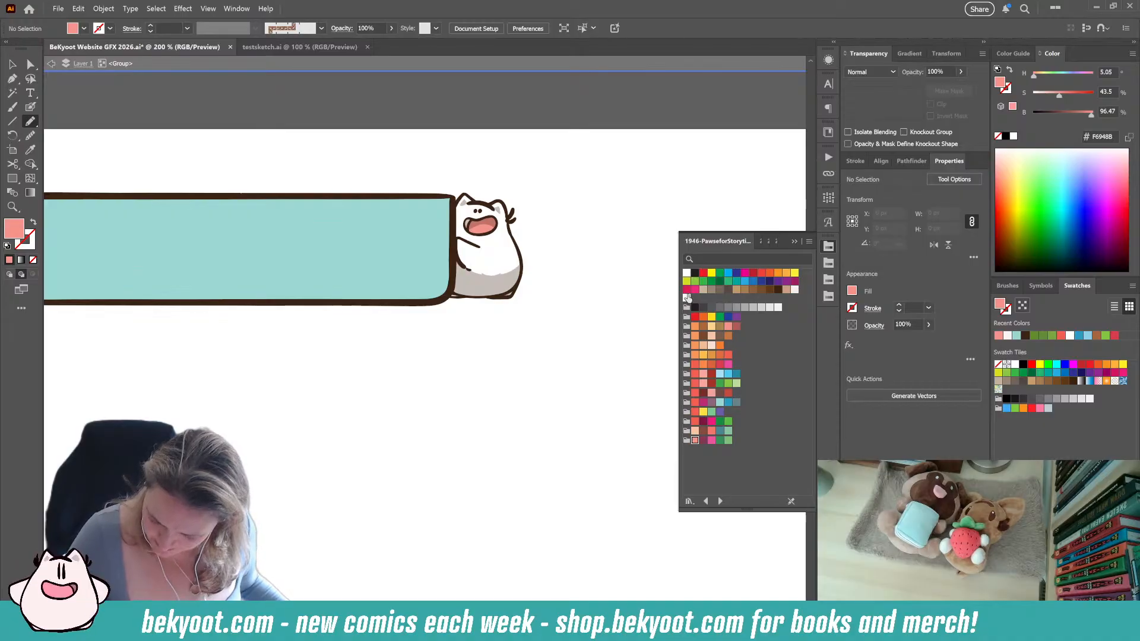
Trace an off-white (F8F5F3) body fill along the outline of the open-mouthed character
click(687, 298)
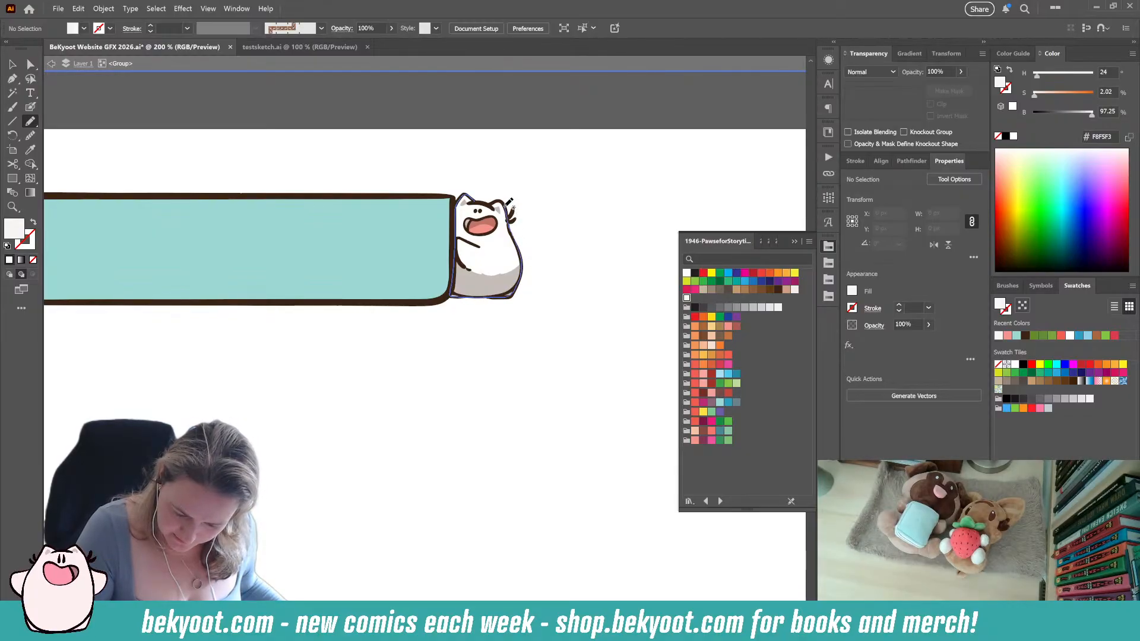
drag(492, 199, 493, 202)
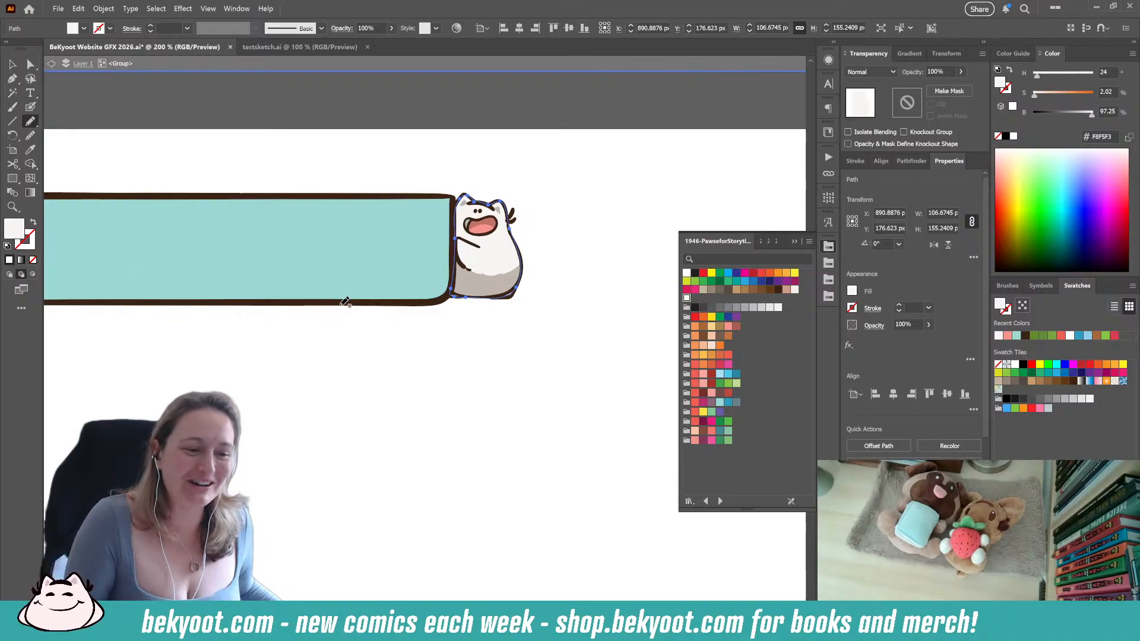
key(ctrl+shift+a)
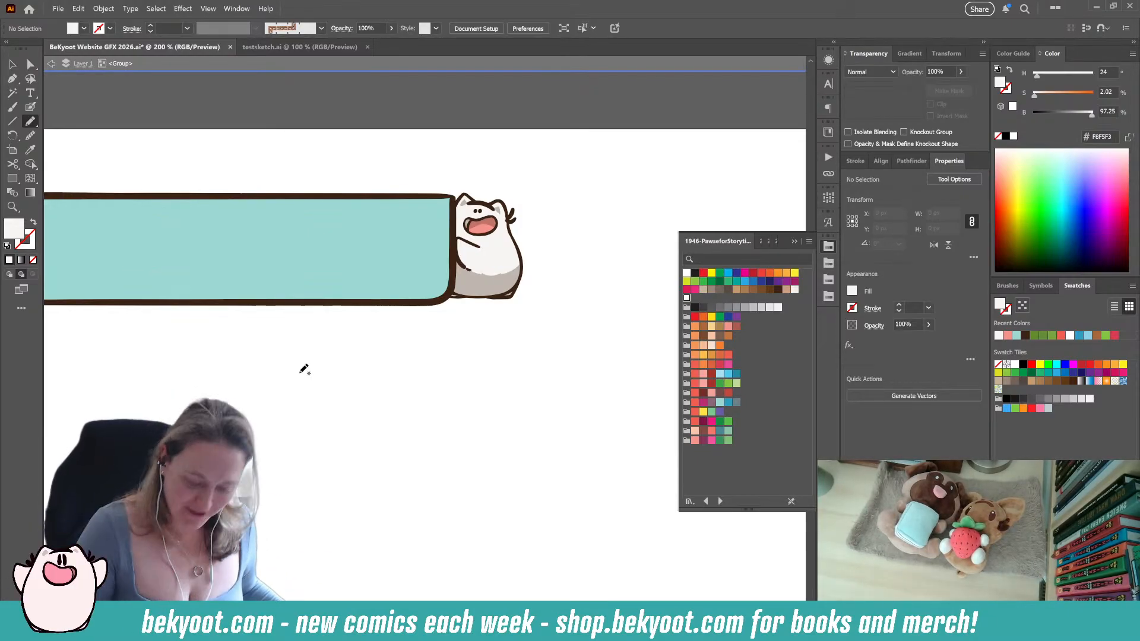
Exit the artwork group and send it to the back, behind the "Latest Comic" lettering
mouse_move(271, 379)
mouse_down()
mouse_move(410, 385)
mouse_move(436, 367)
mouse_up()
drag(479, 335, 432, 356)
key(v)
double_click(379, 371)
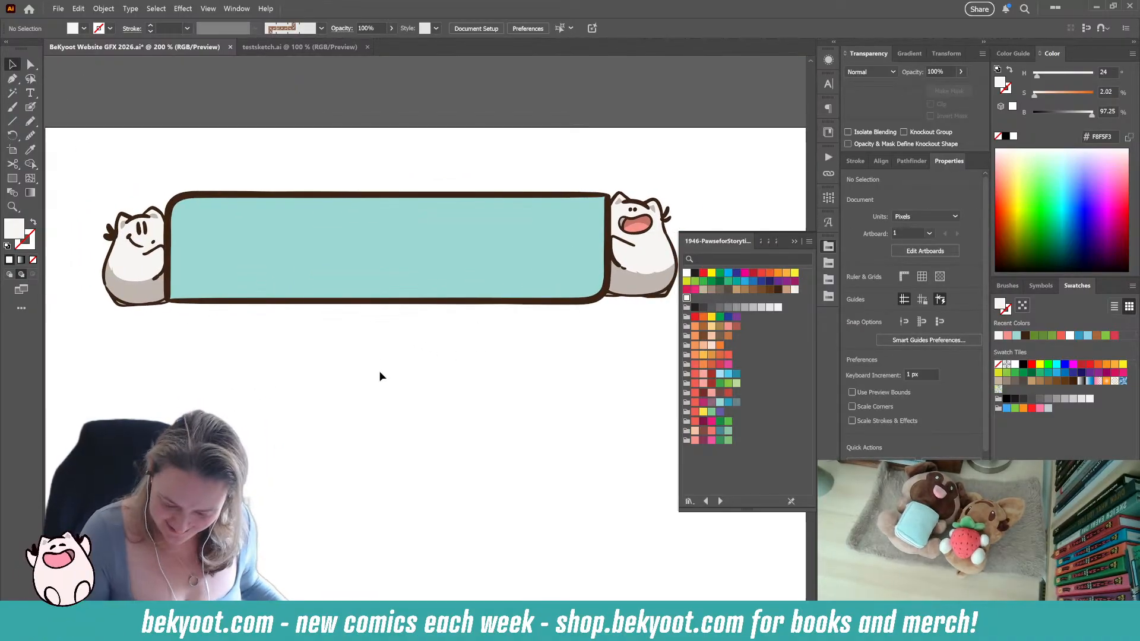
click(627, 270)
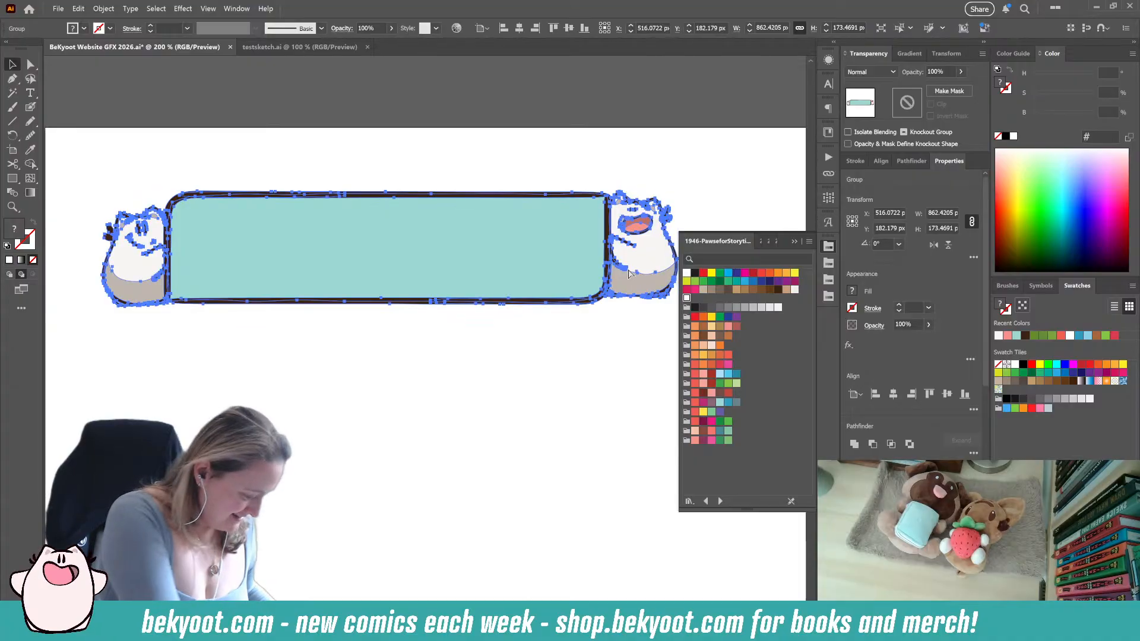
key(ctrl+shift+[)
click(525, 350)
Recolor the "Latest Comic" lettering white (FFFFFF)
click(522, 263)
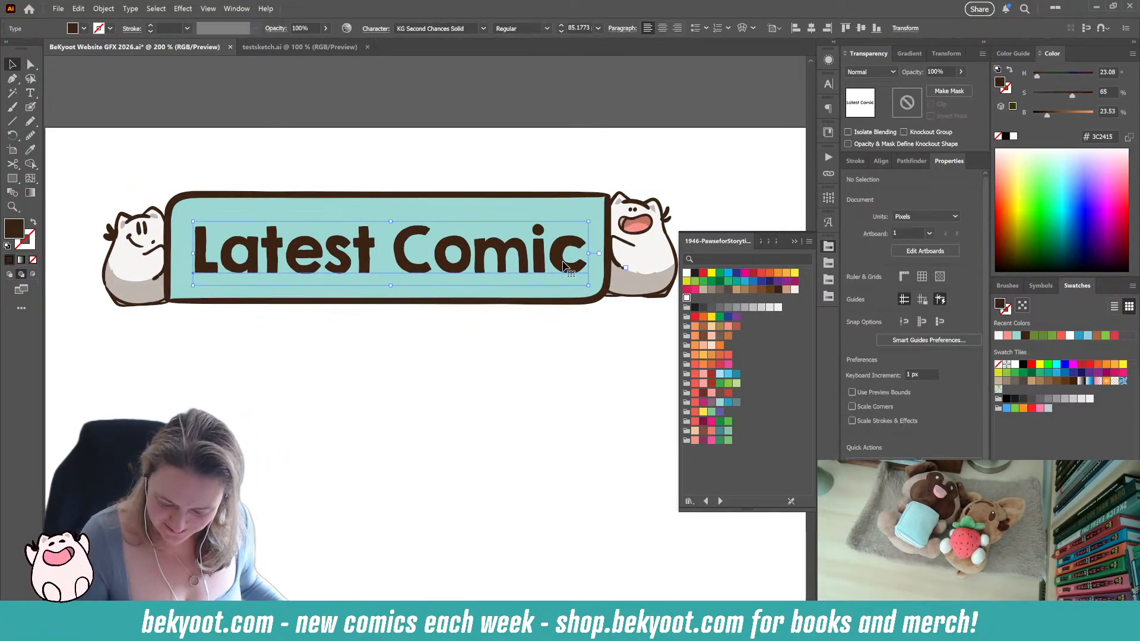
click(687, 298)
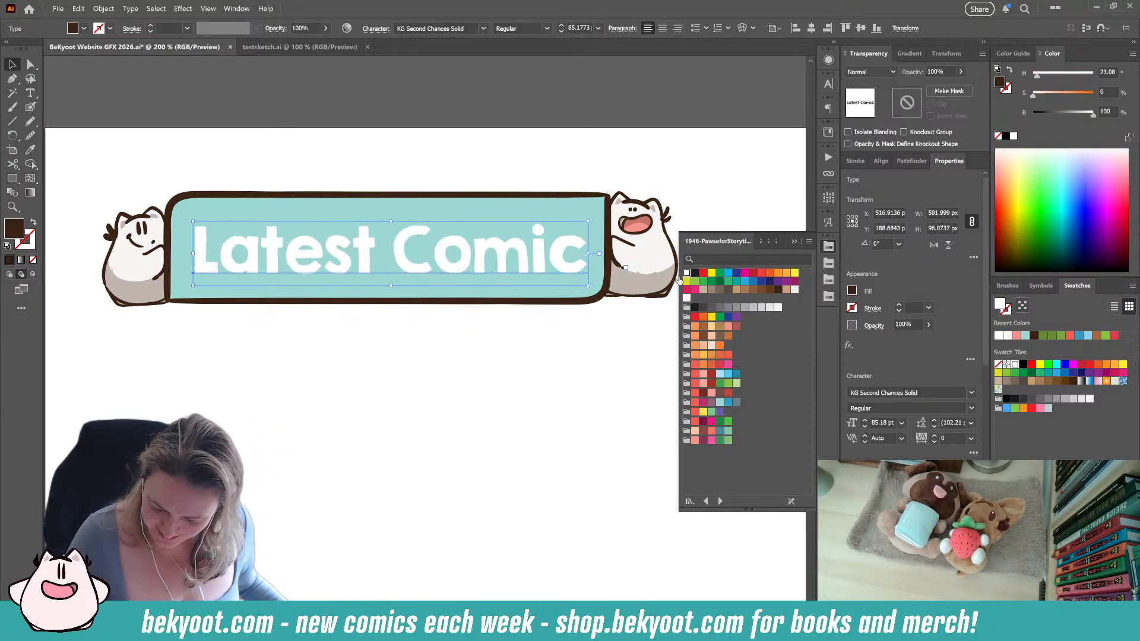
click(297, 428)
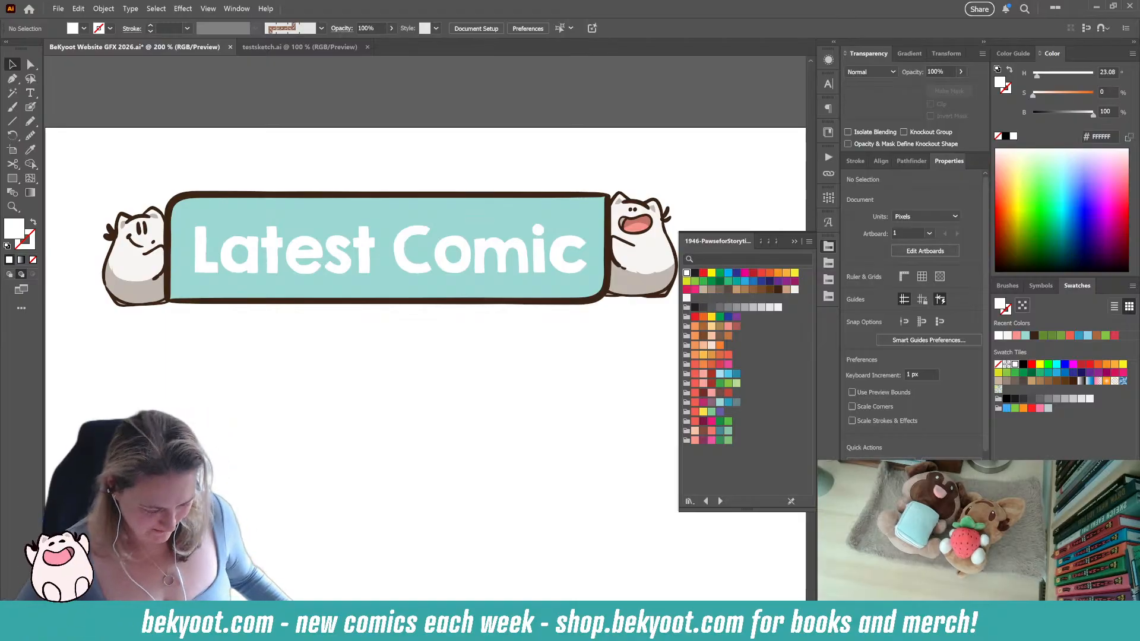
Move the white lettering into the artwork group, placing it in front of the teal fill at its original position
scroll(287, 279, down, 1)
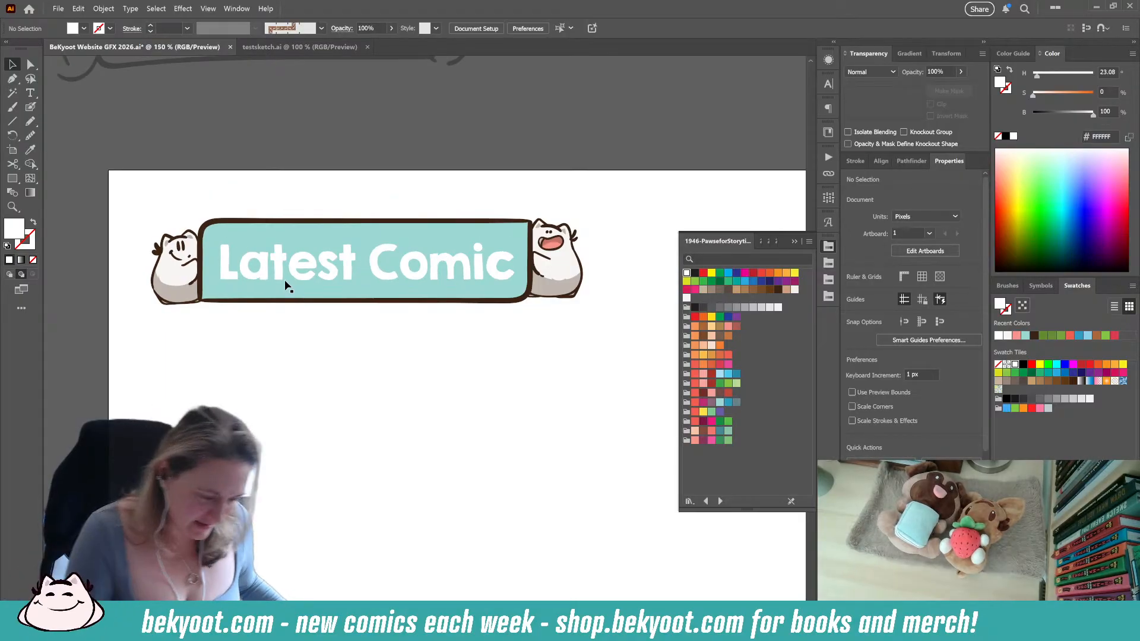
key(shift+b)
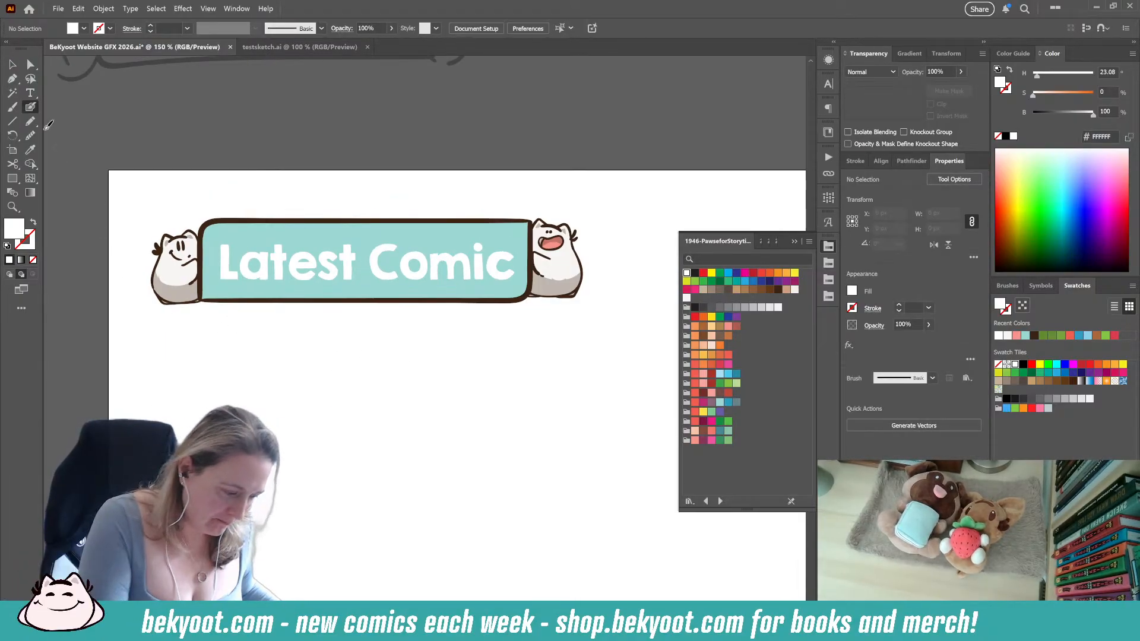
key(v)
click(377, 275)
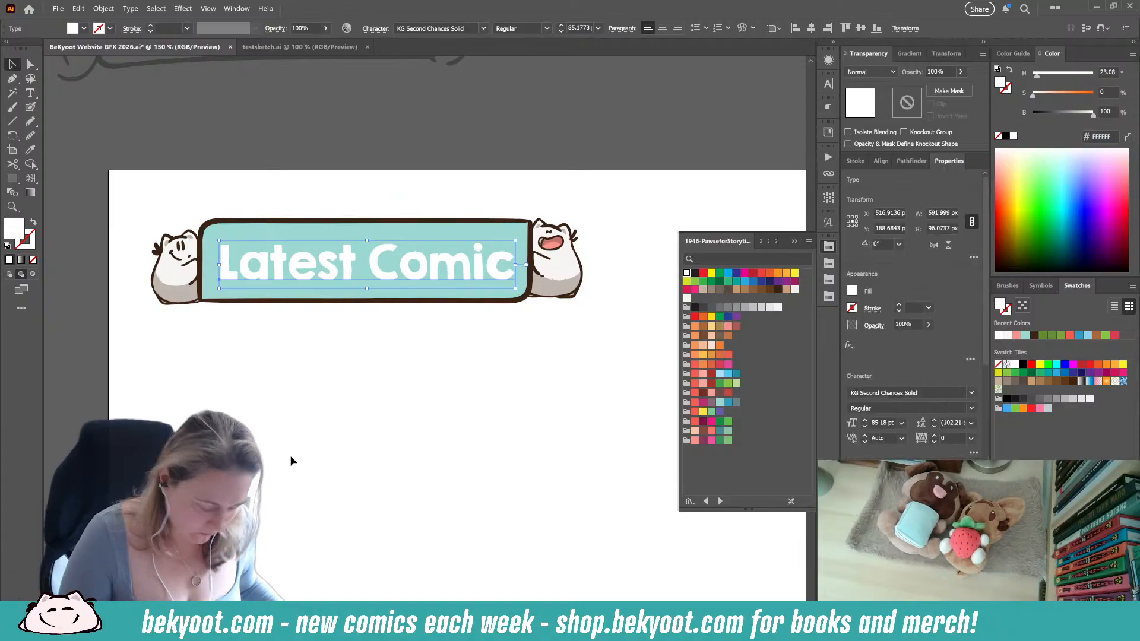
key(Delete)
click(473, 300)
double_click(474, 300)
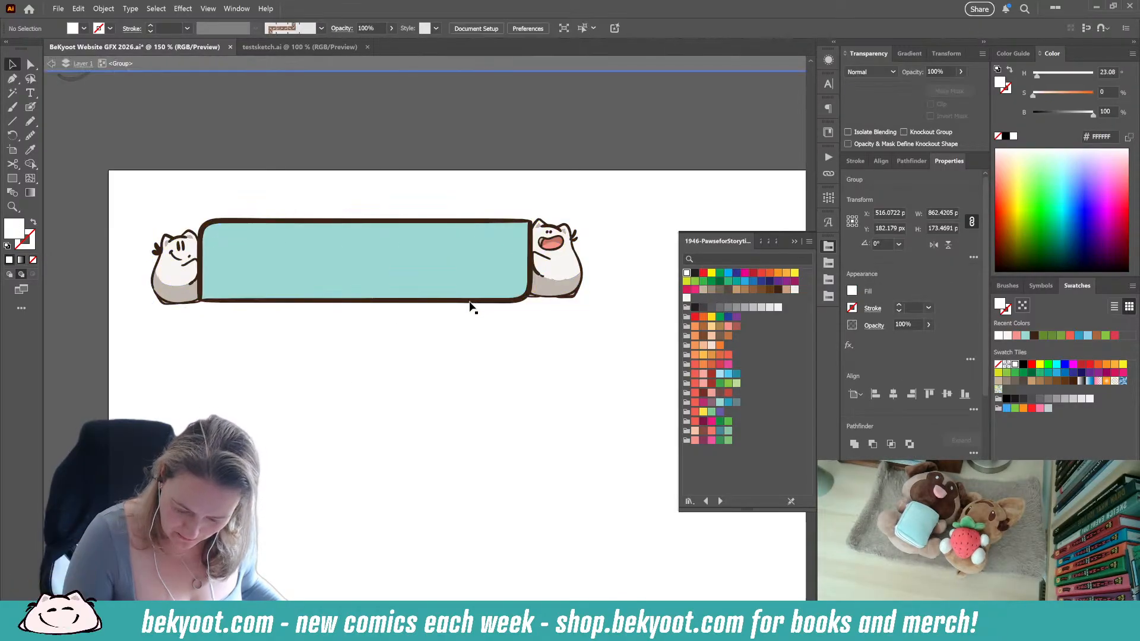
key(ctrl+f)
click(383, 355)
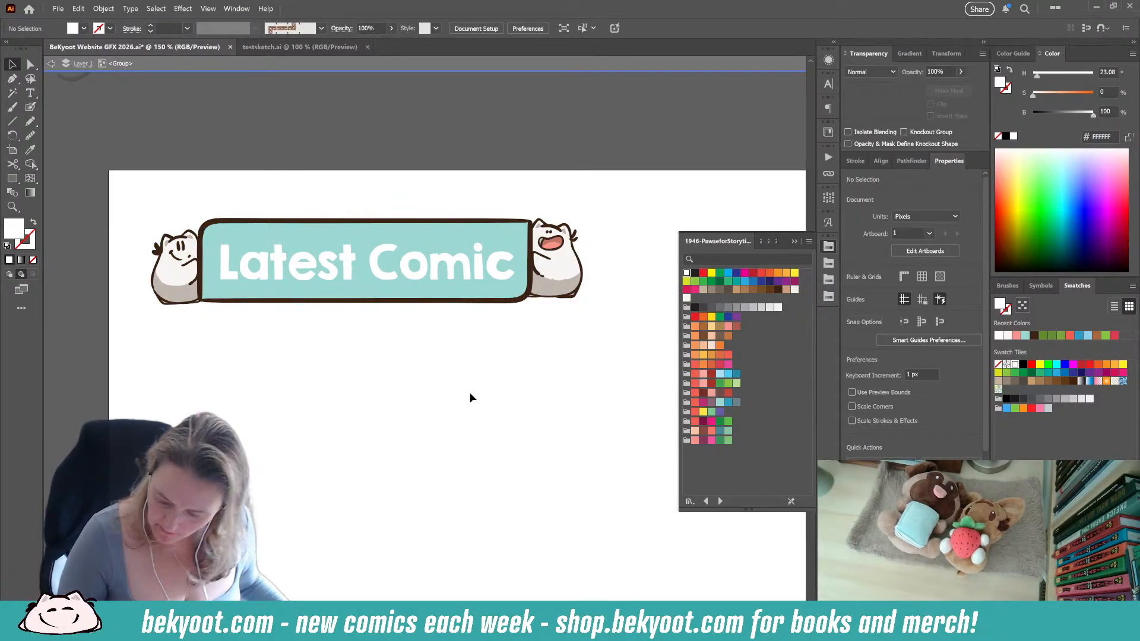
Examine the white lettering and teal frame up close along the full width of the header
click(30, 107)
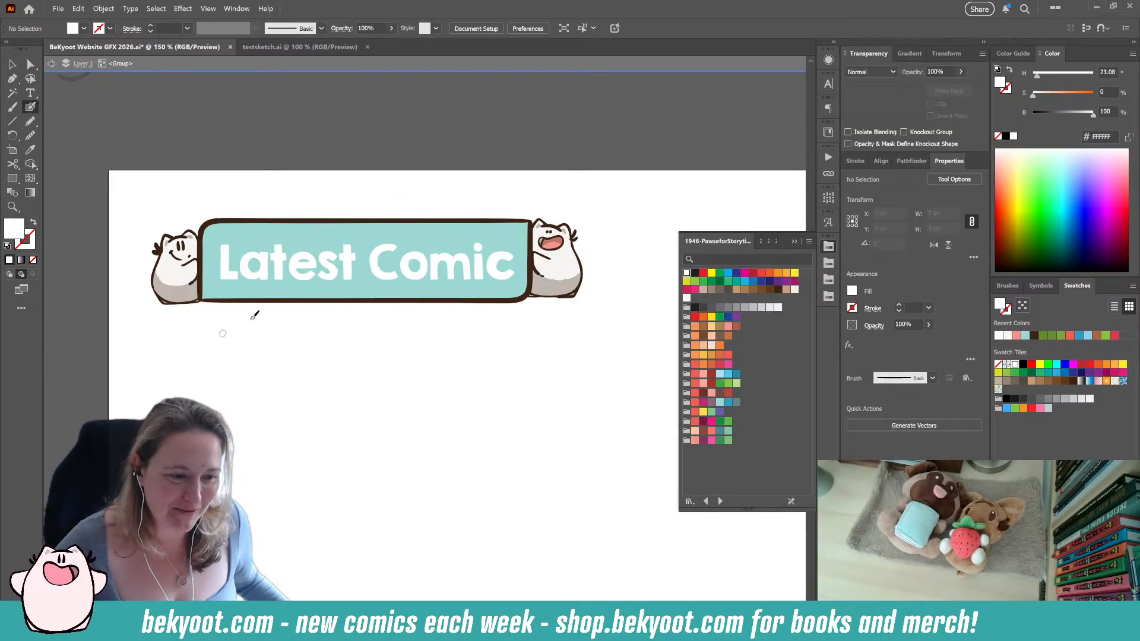
scroll(229, 273, up, 2)
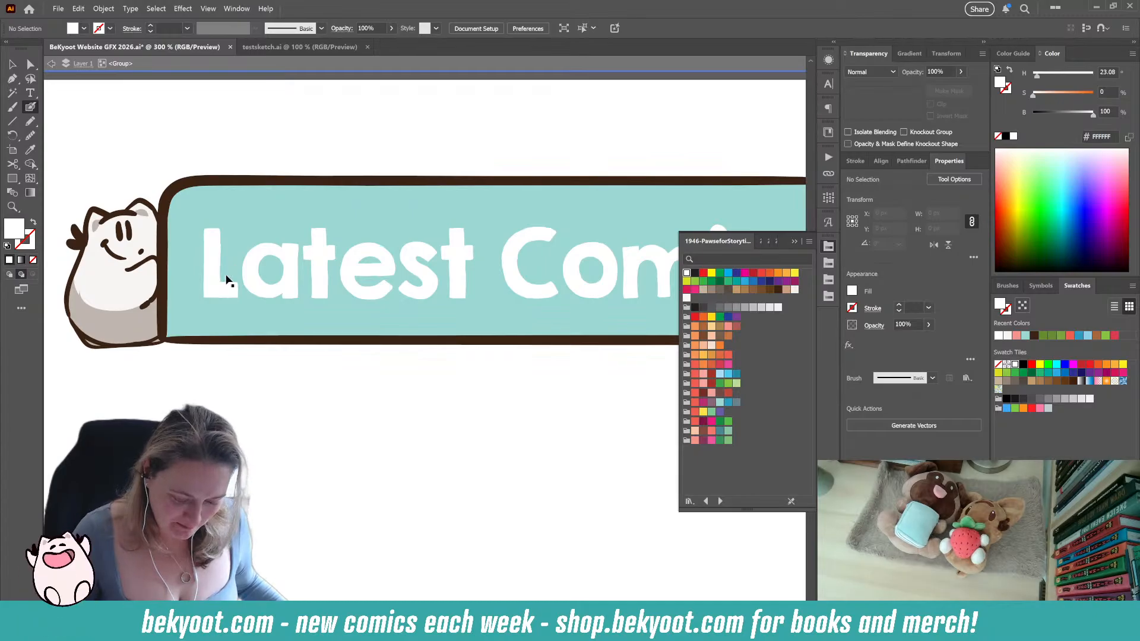
scroll(413, 417, right, 5)
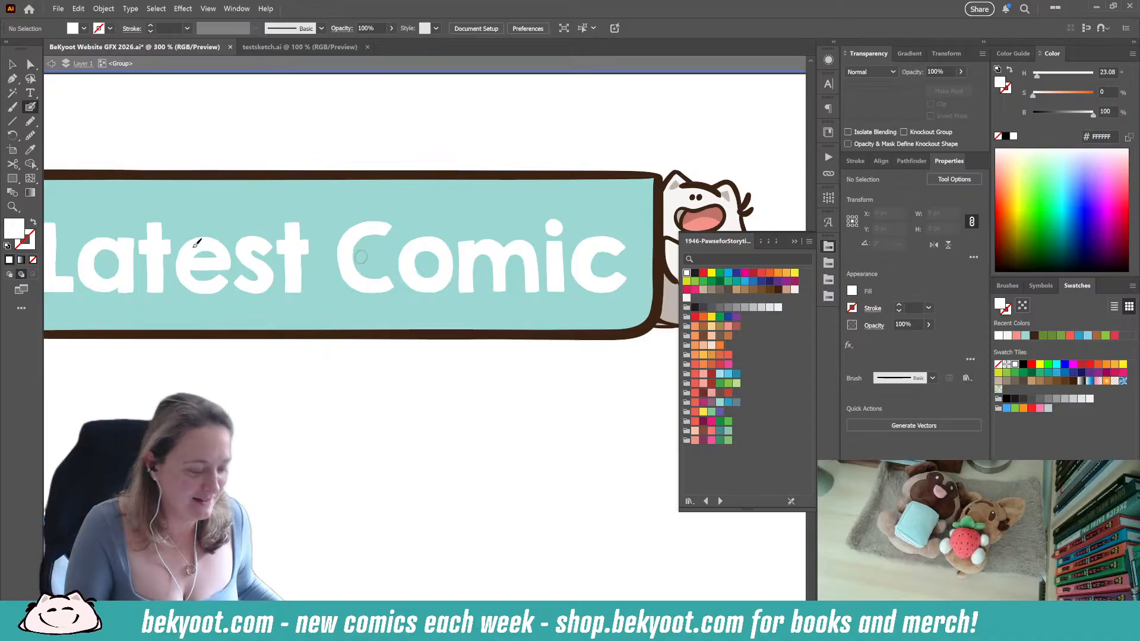
key(v)
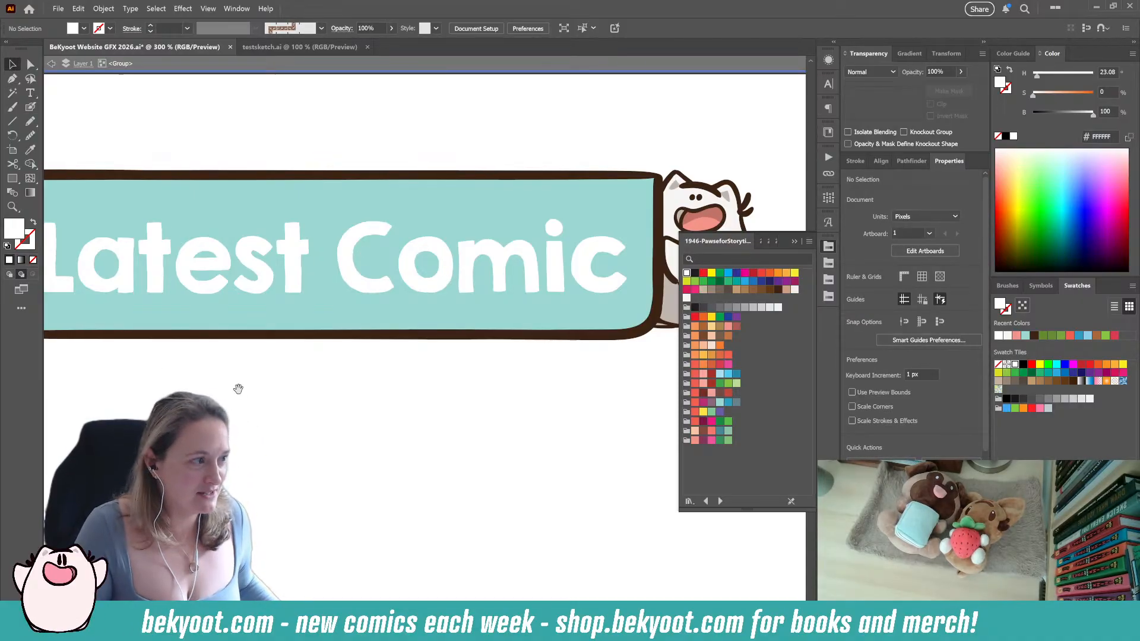
drag(237, 387, 336, 397)
click(468, 268)
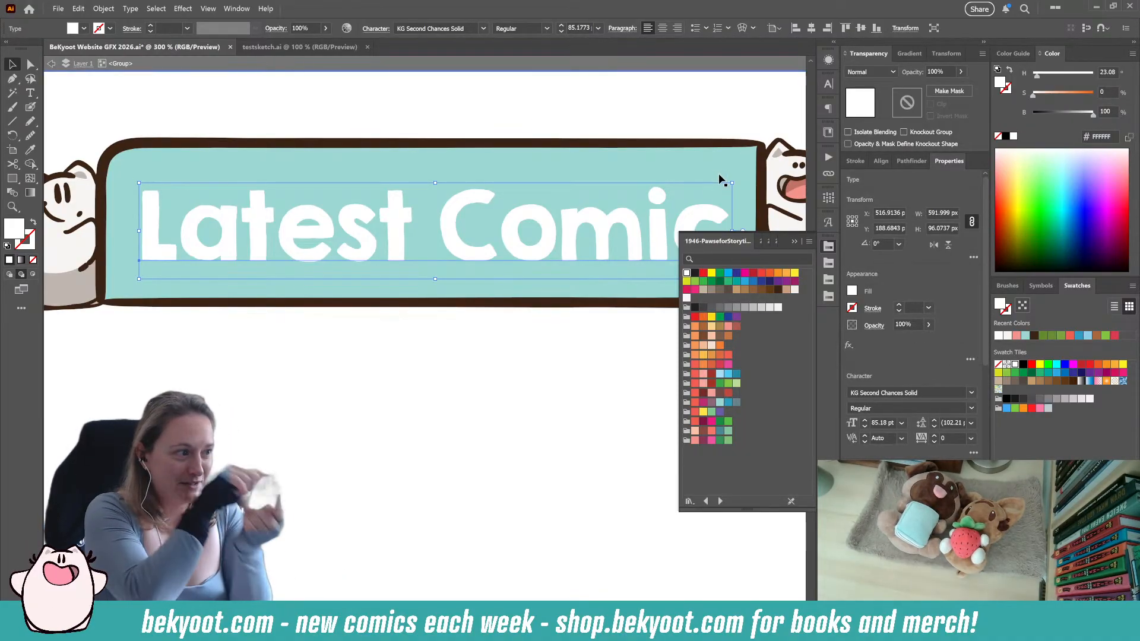
click(179, 389)
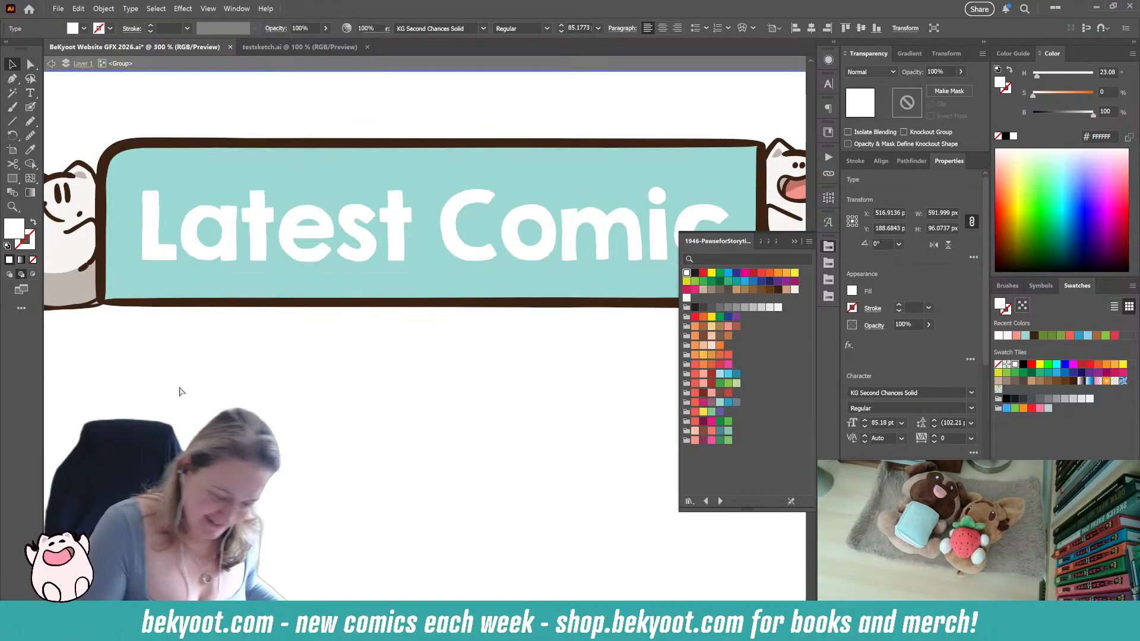
scroll(390, 394, down, 1)
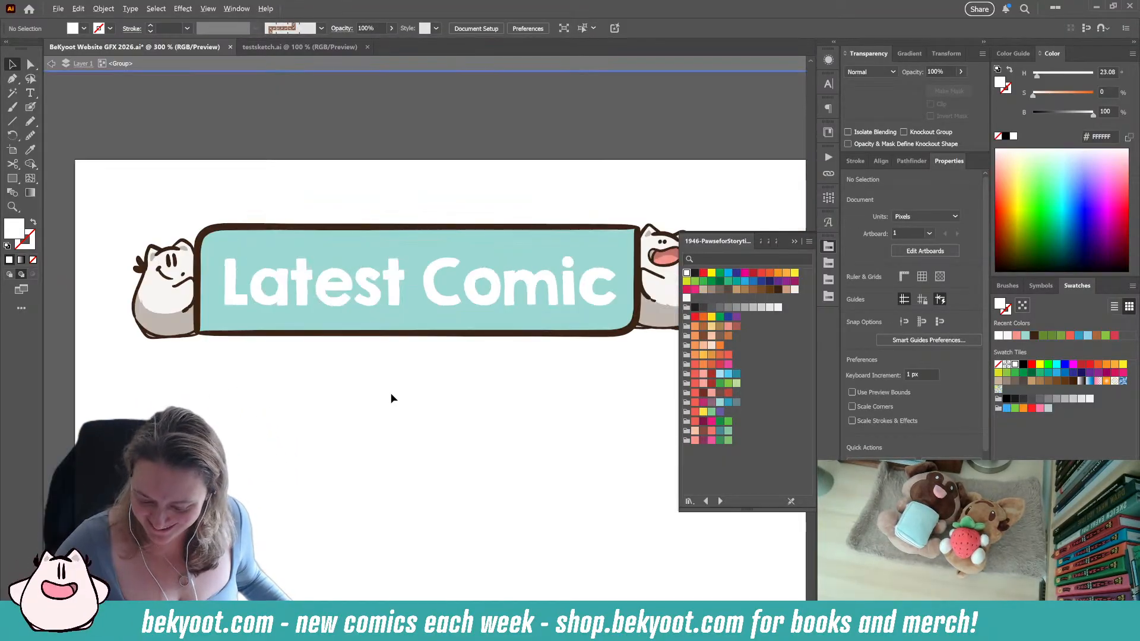
drag(428, 446, 379, 386)
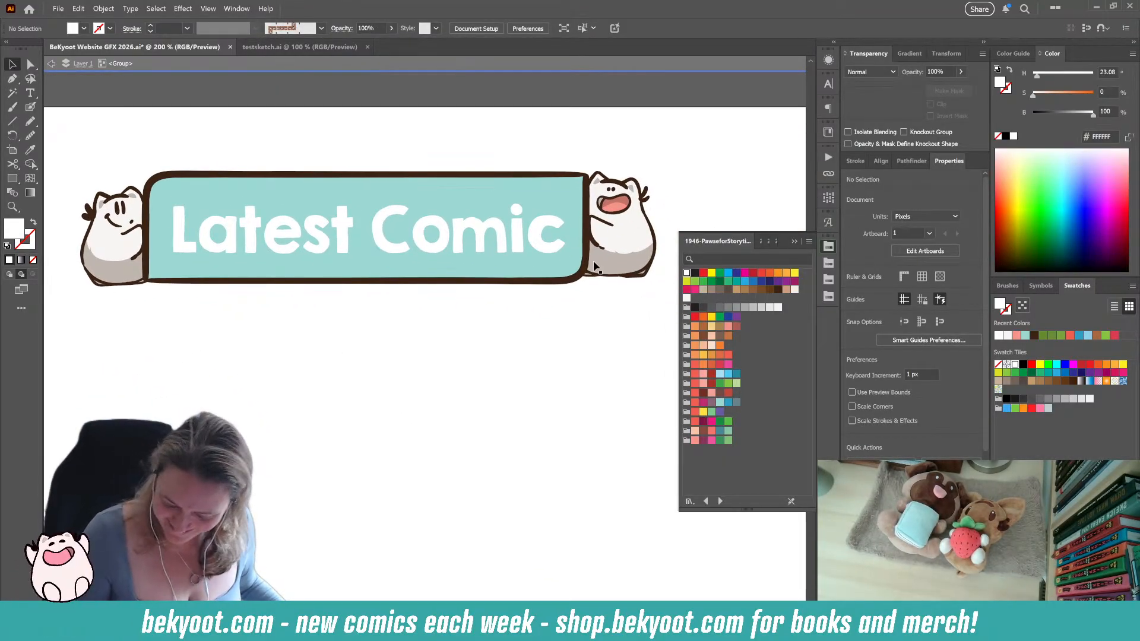
drag(326, 358, 385, 368)
Paint small white dot clusters with the Blob Brush in the frame's upper-left corner and beneath the "a" of "Latest"
key(shift+b)
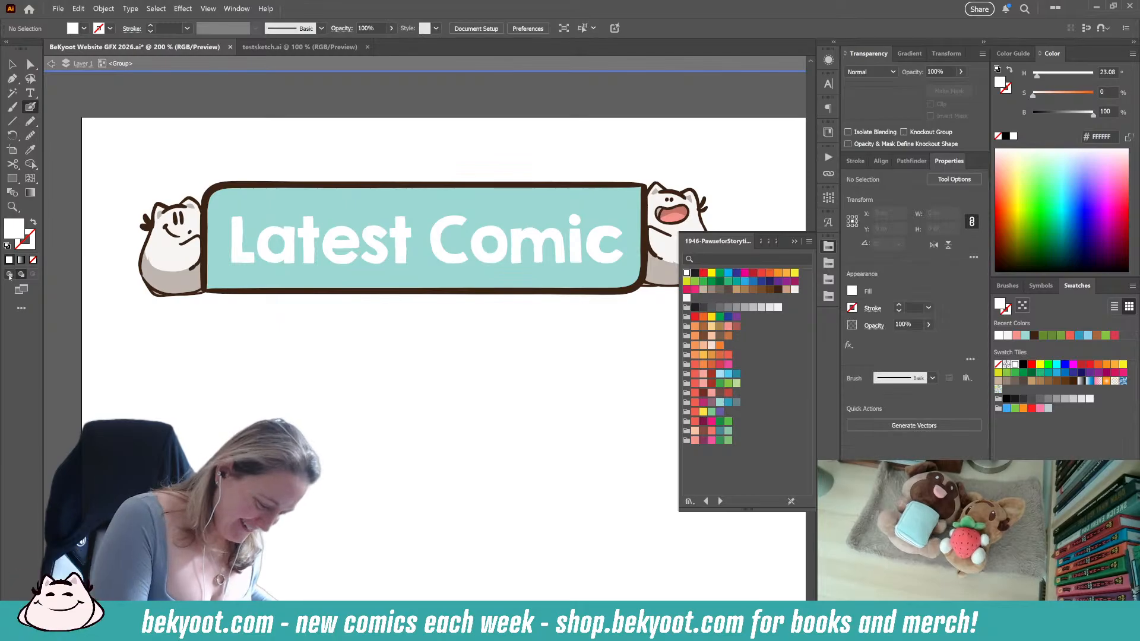
key(shift+x)
click(224, 200)
click(231, 197)
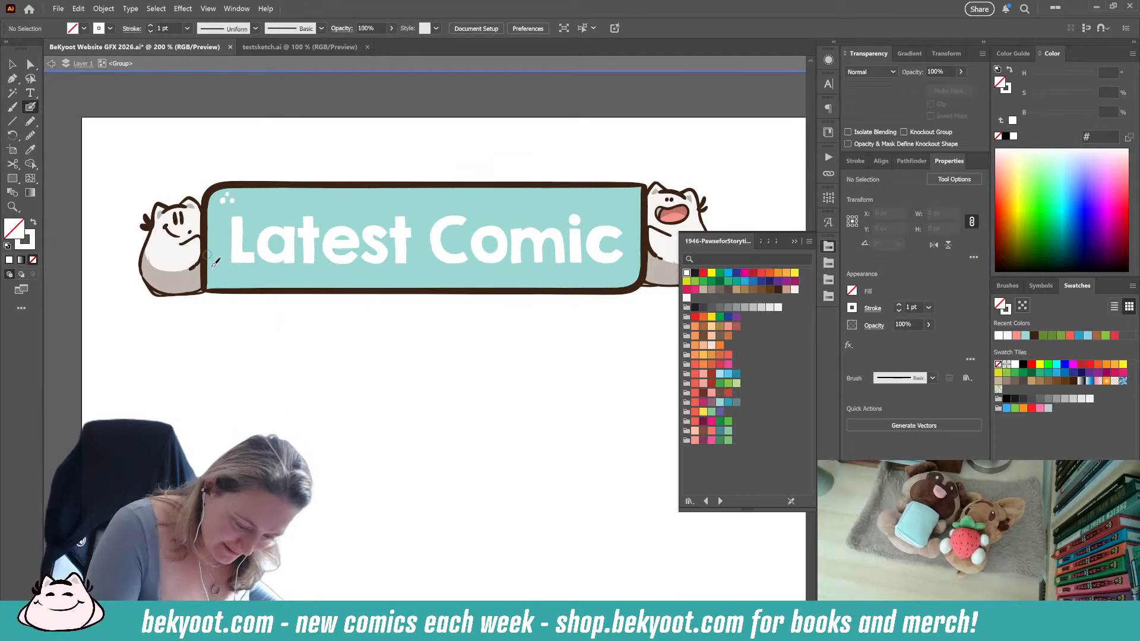
click(277, 278)
click(282, 274)
click(285, 280)
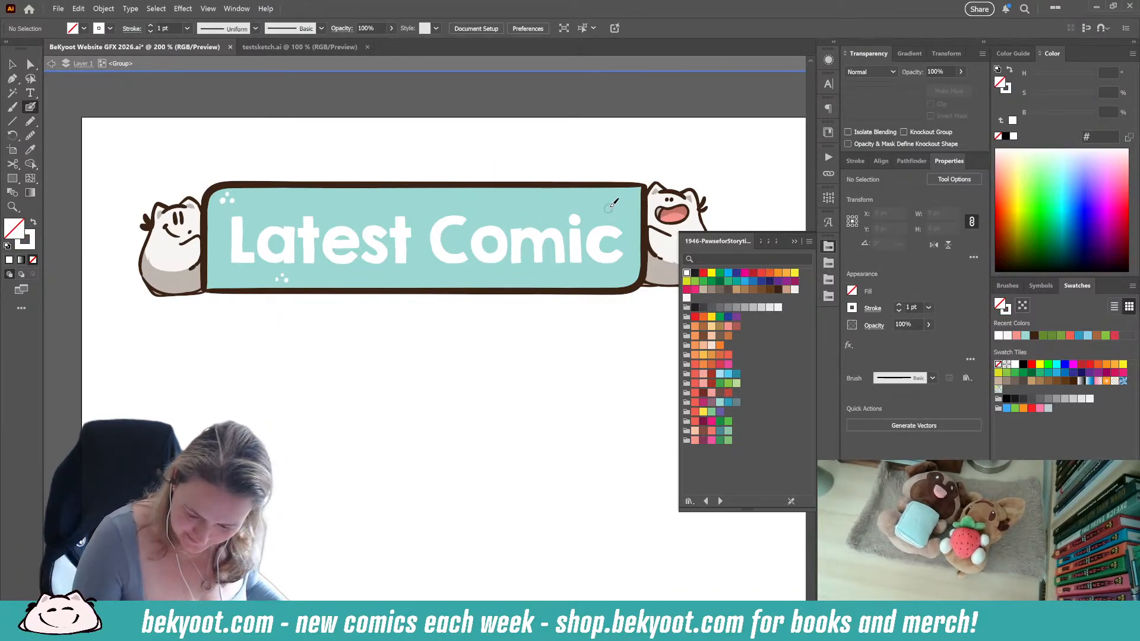
Paint a white plus-shaped sparkle near the teal panel's upper-right corner, with small white dots on both sides of it
mouse_move(606, 188)
mouse_down()
mouse_move(605, 199)
mouse_move(611, 192)
mouse_up()
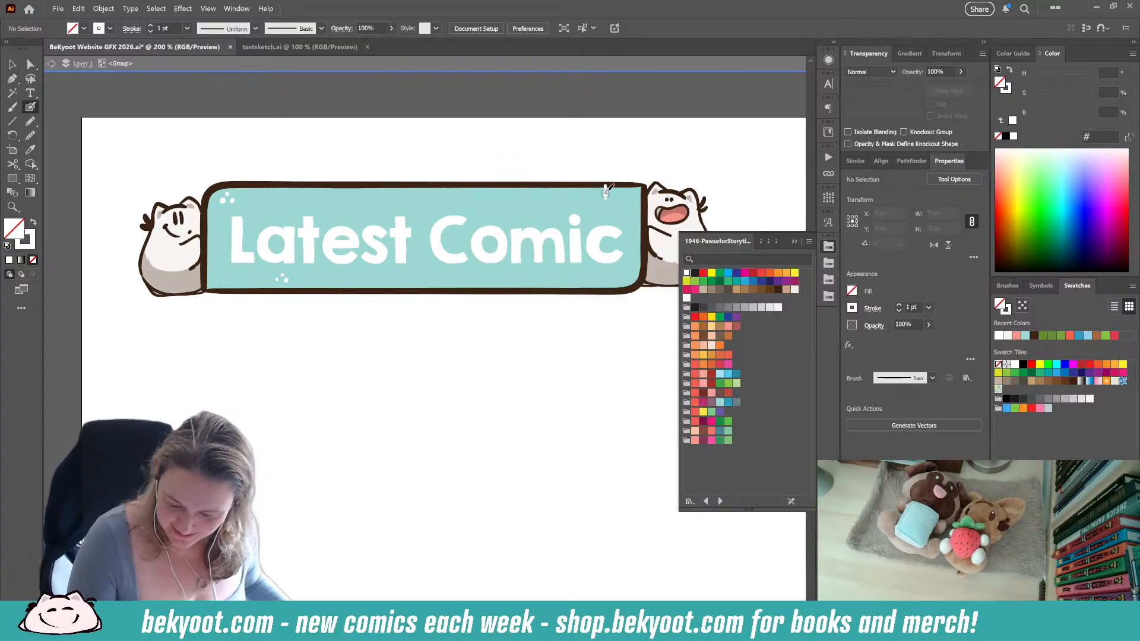
click(622, 198)
click(617, 203)
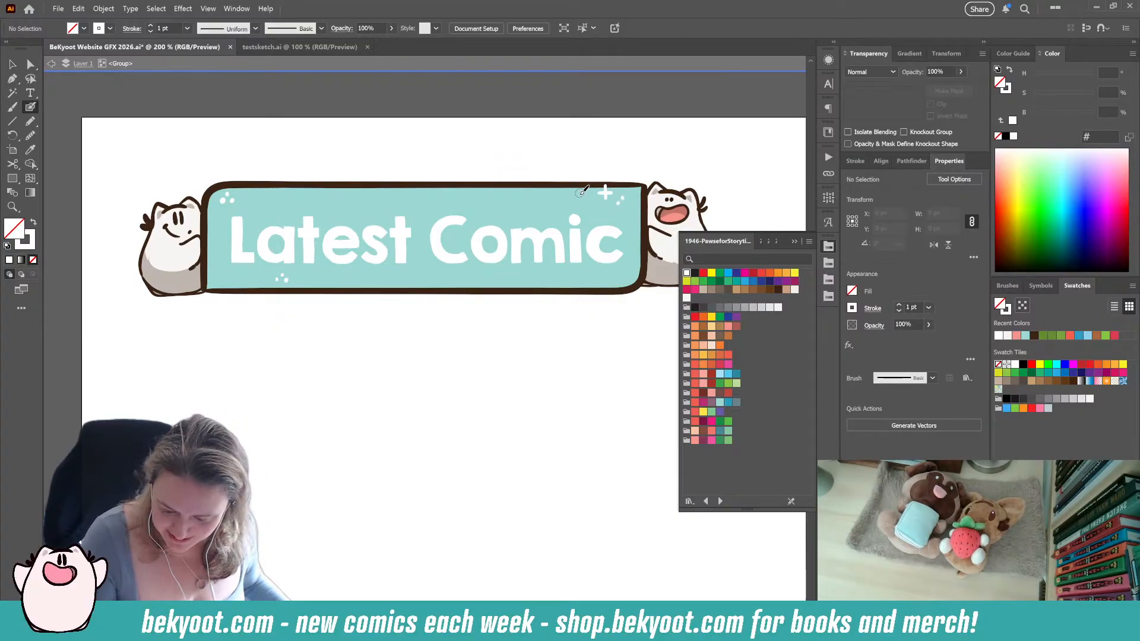
click(582, 194)
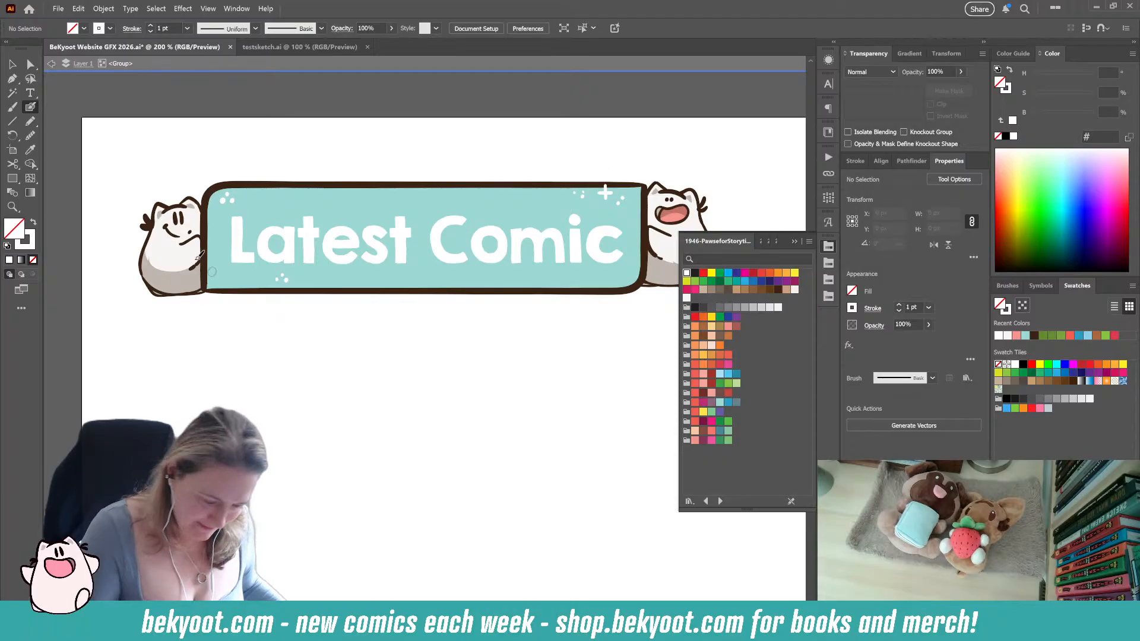
Smooth the outlines of the white dots in the teal panel's upper-left cluster
key(v)
click(234, 201)
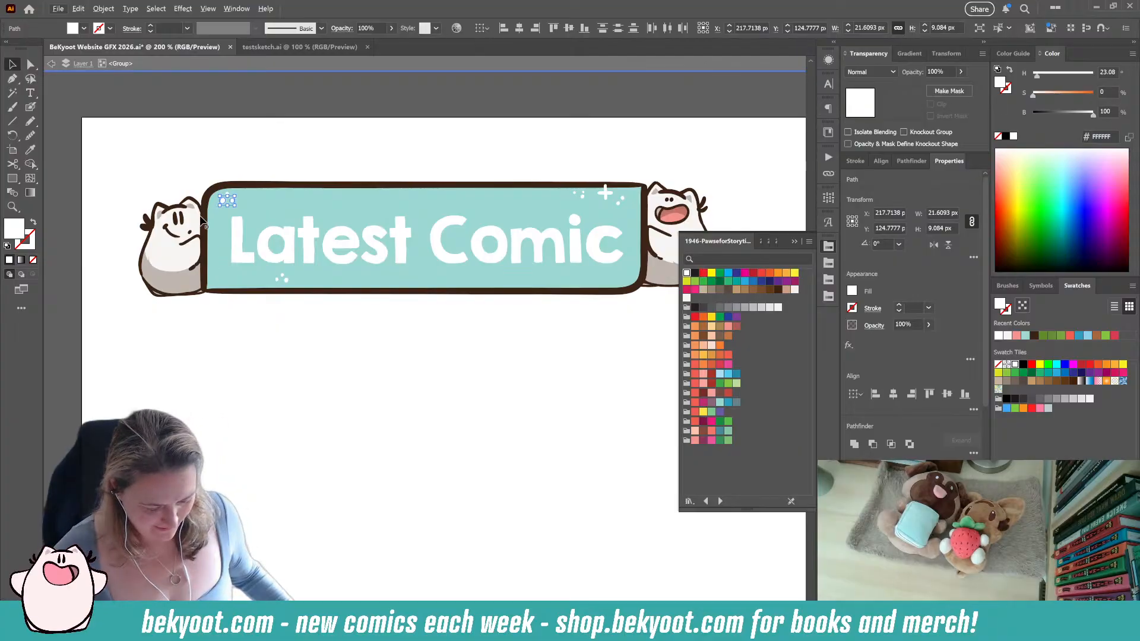
click(255, 174)
scroll(224, 194, up, 3)
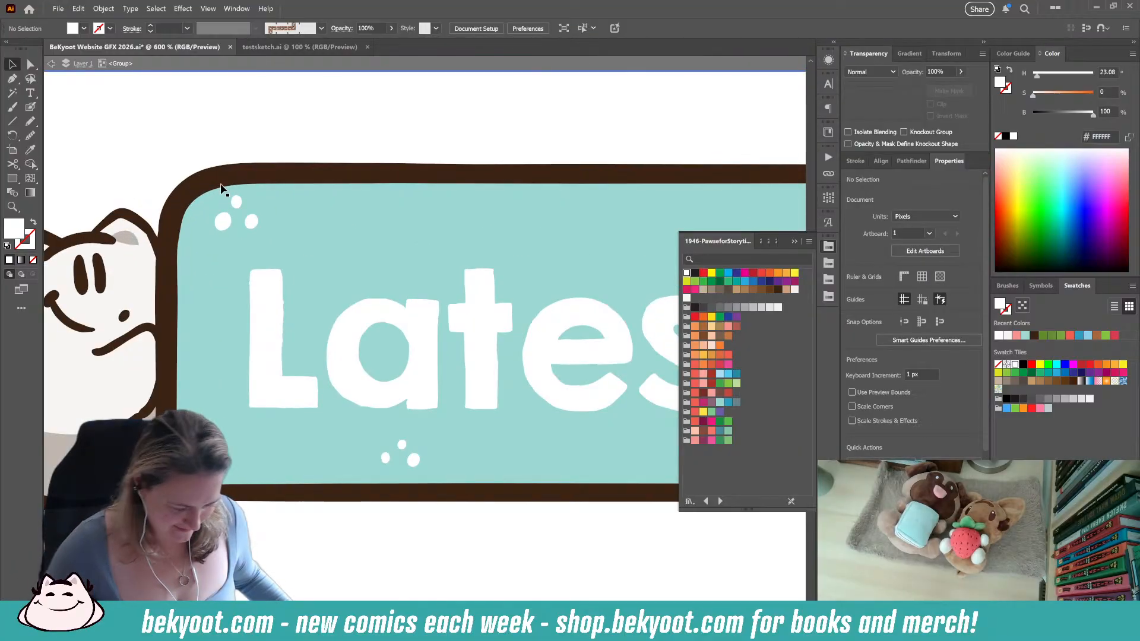
click(250, 220)
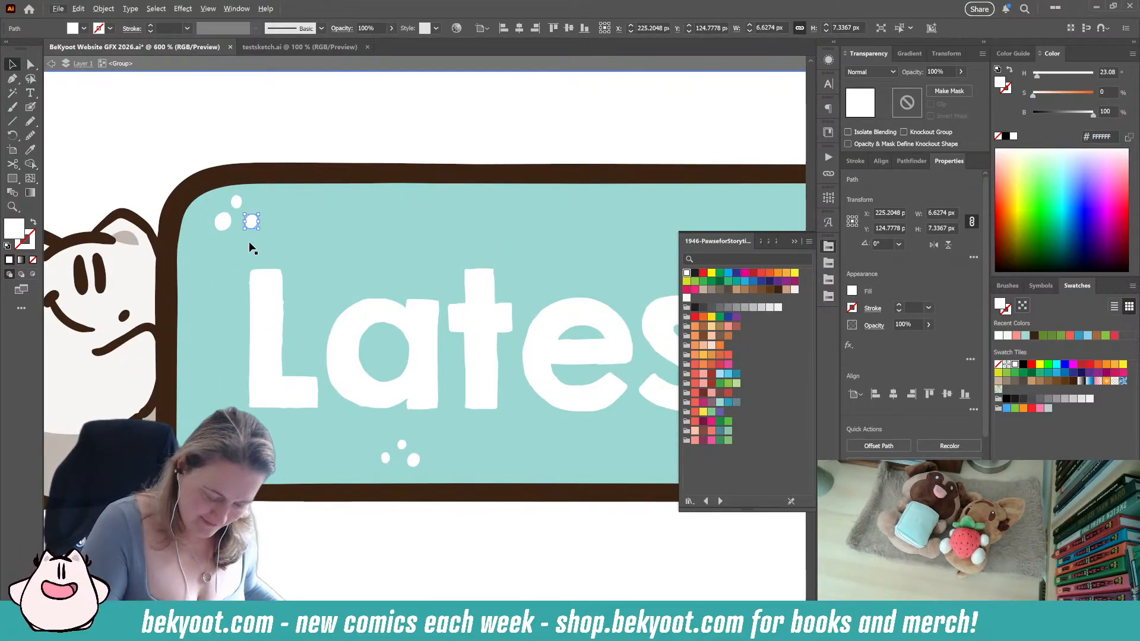
click(30, 107)
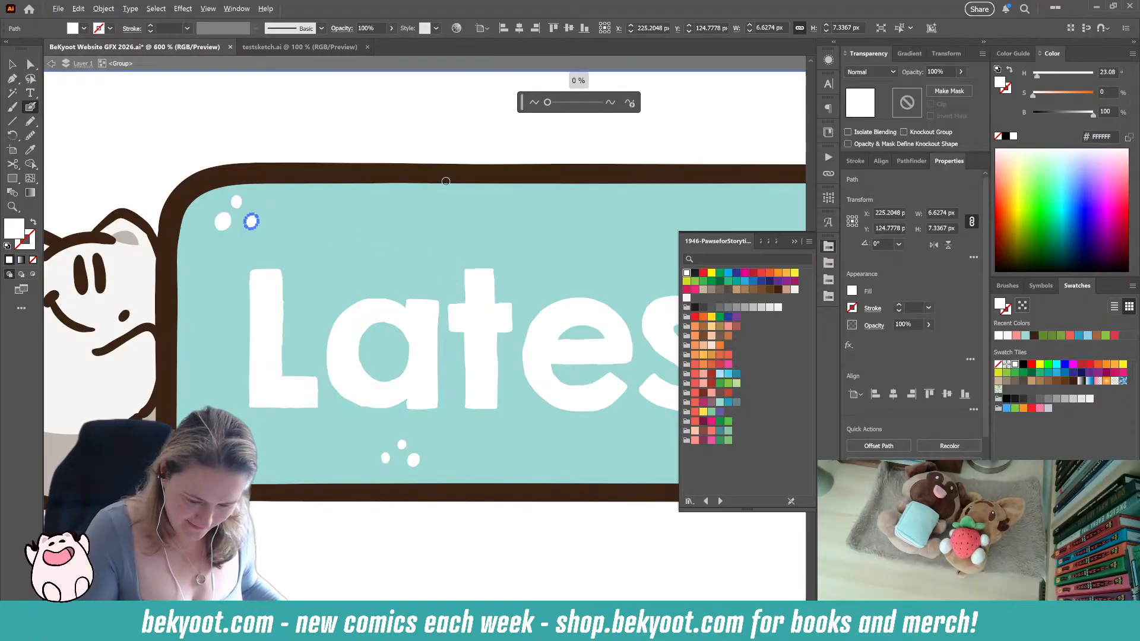
ctrl+click(237, 203)
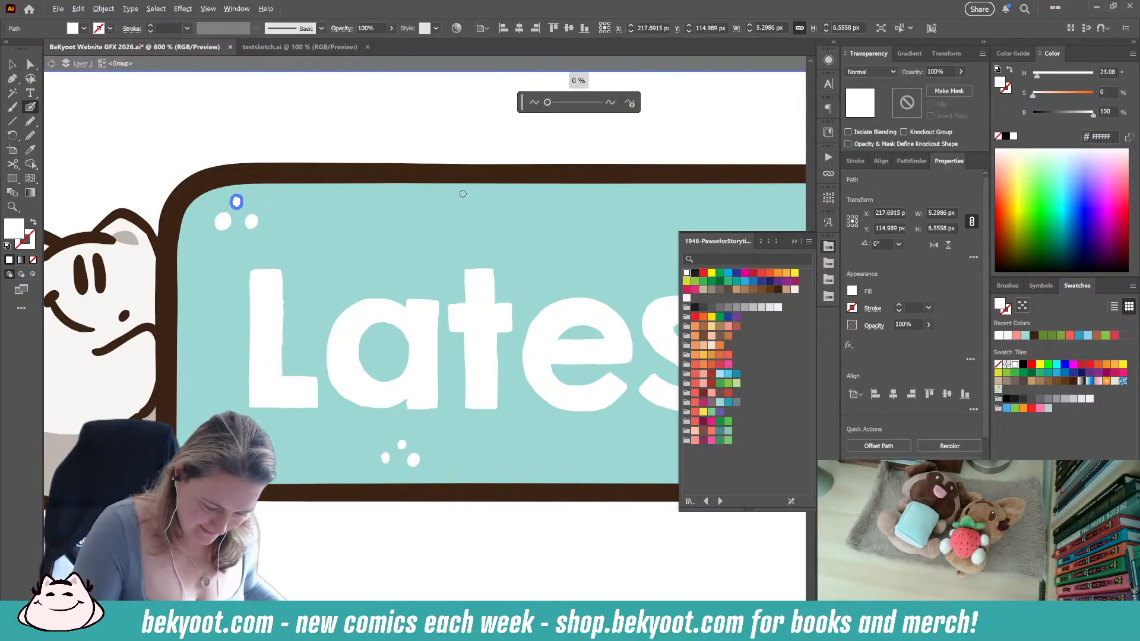
drag(547, 103, 559, 102)
ctrl+click(415, 148)
Smooth the outlines of the three white dots beneath the "Latest" lettering one by one
drag(437, 478, 379, 333)
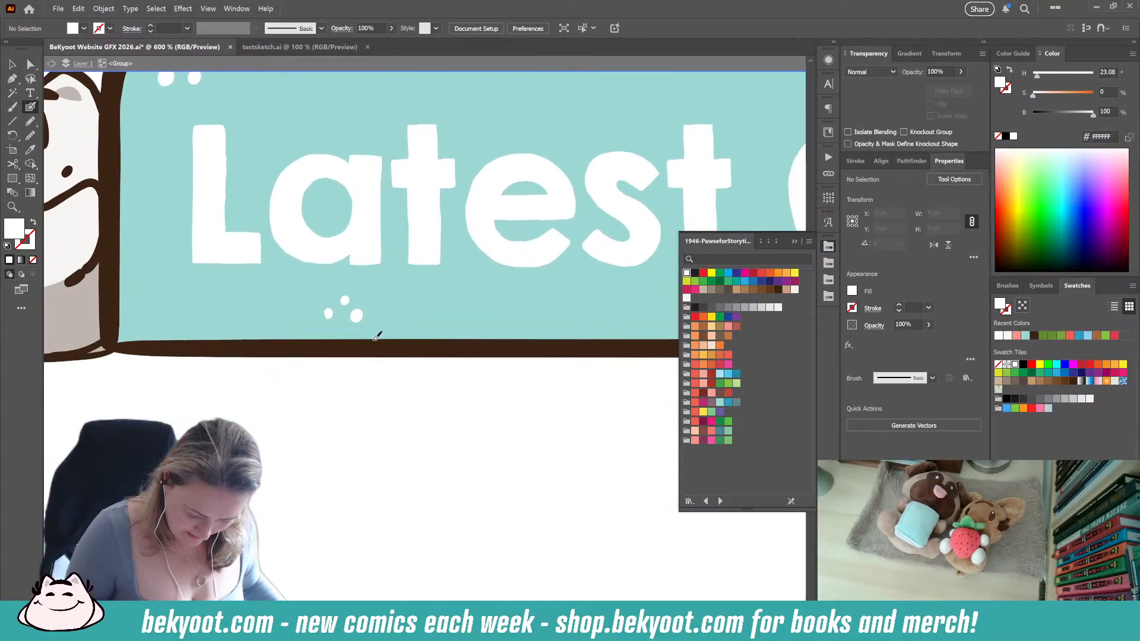
ctrl+click(357, 317)
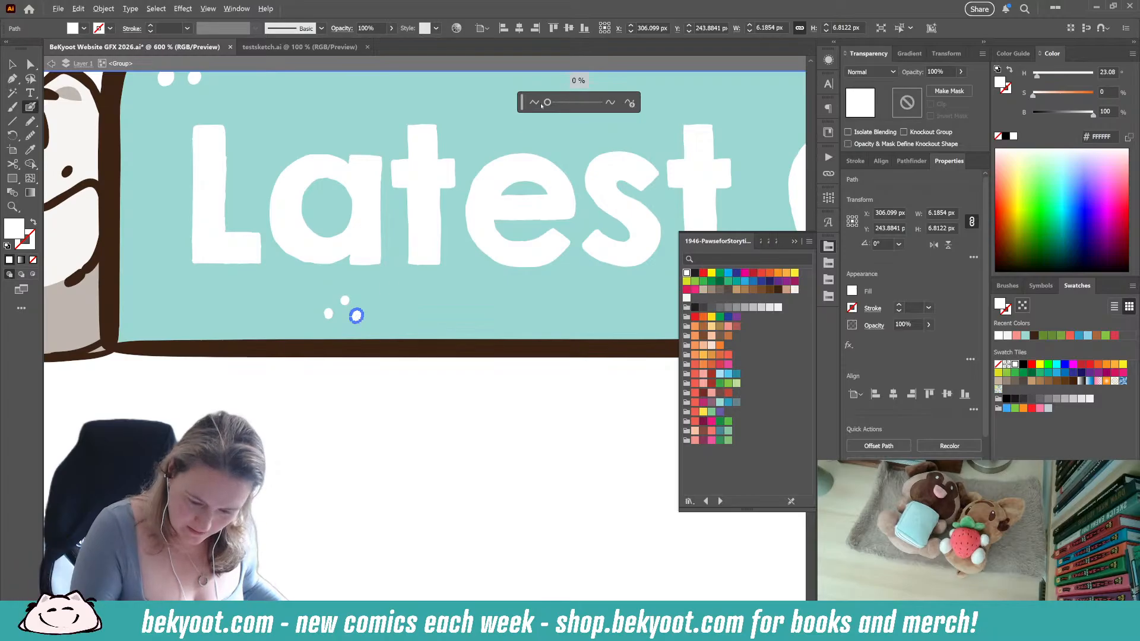
click(526, 124)
ctrl+click(329, 314)
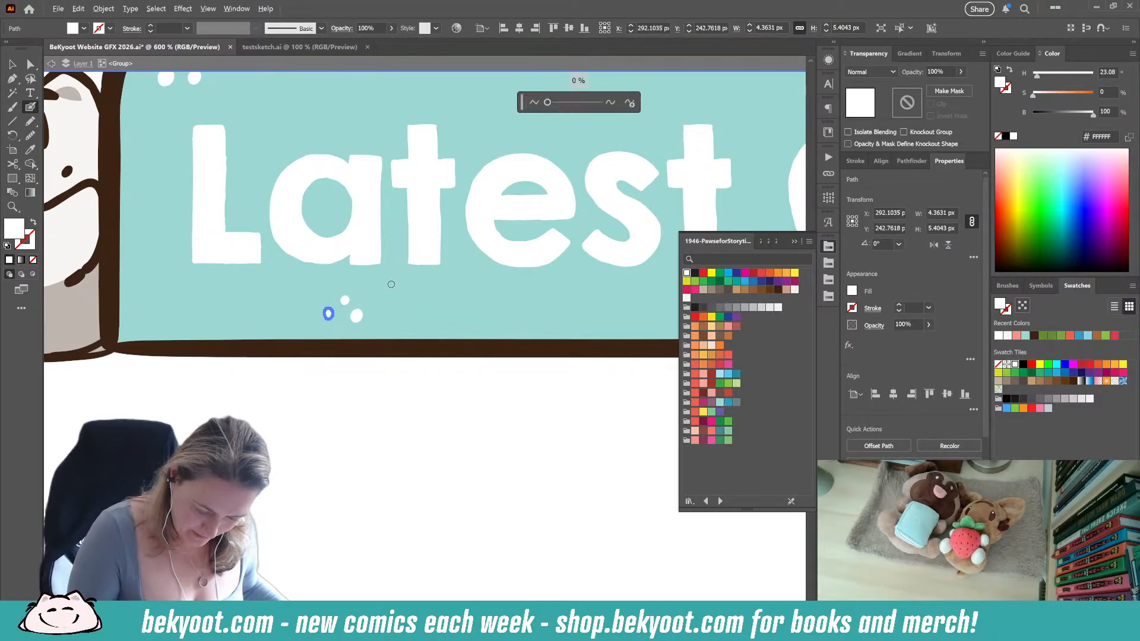
click(521, 126)
ctrl+click(345, 300)
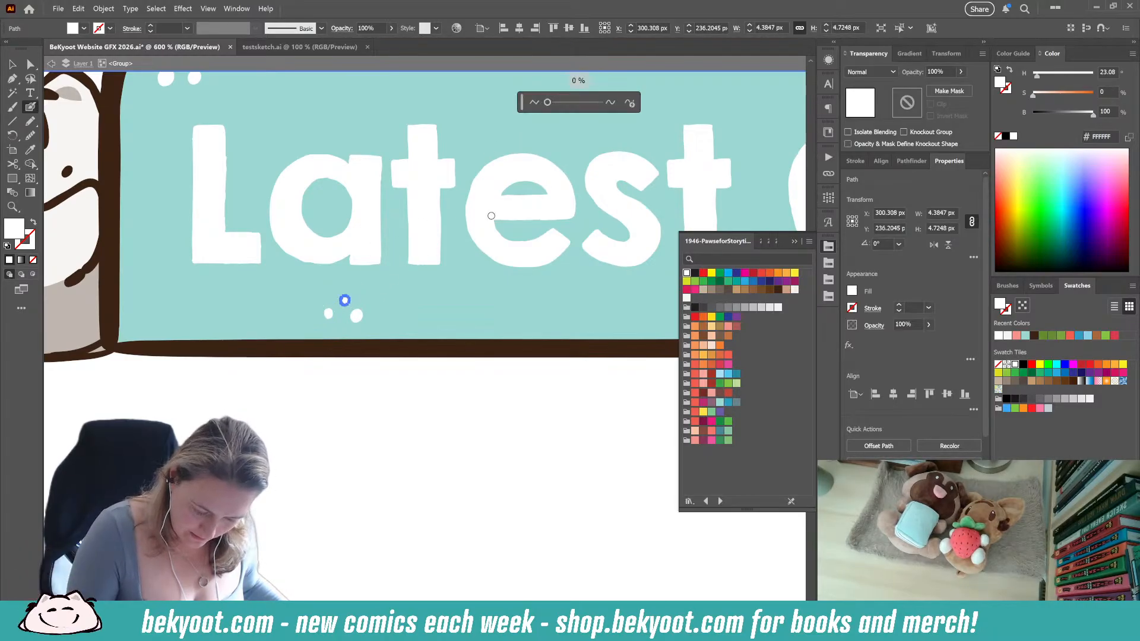
click(526, 125)
ctrl+click(427, 413)
Smooth the two white dots to the right of the sparkle by about 5%
drag(499, 396, 237, 436)
drag(416, 425, 36, 423)
drag(599, 410, 255, 494)
drag(397, 499, 485, 542)
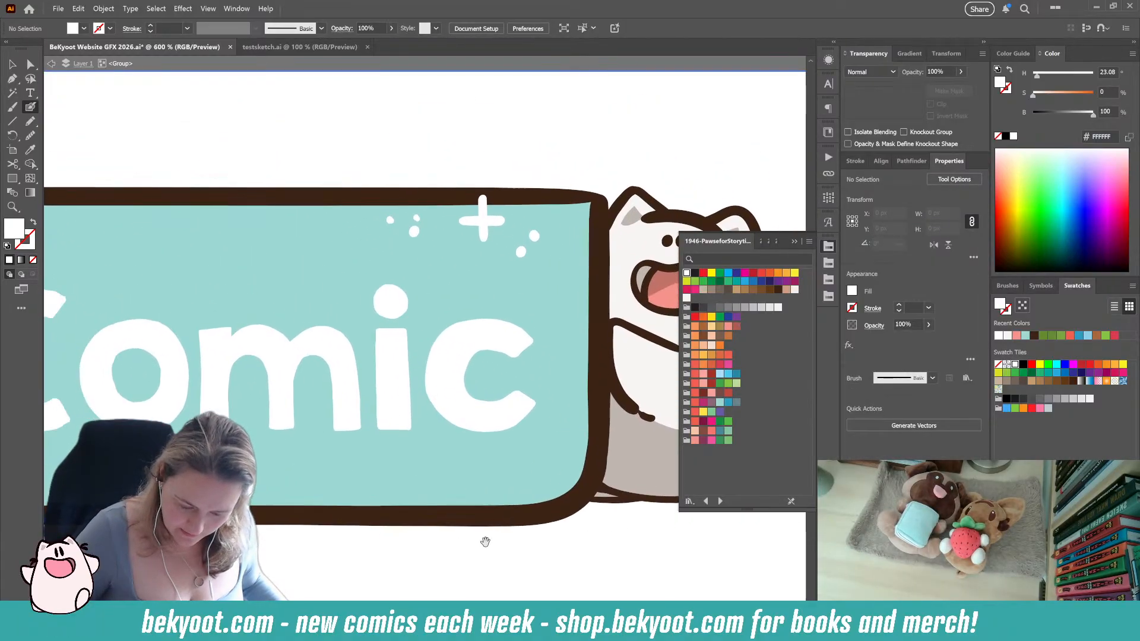
ctrl+click(521, 253)
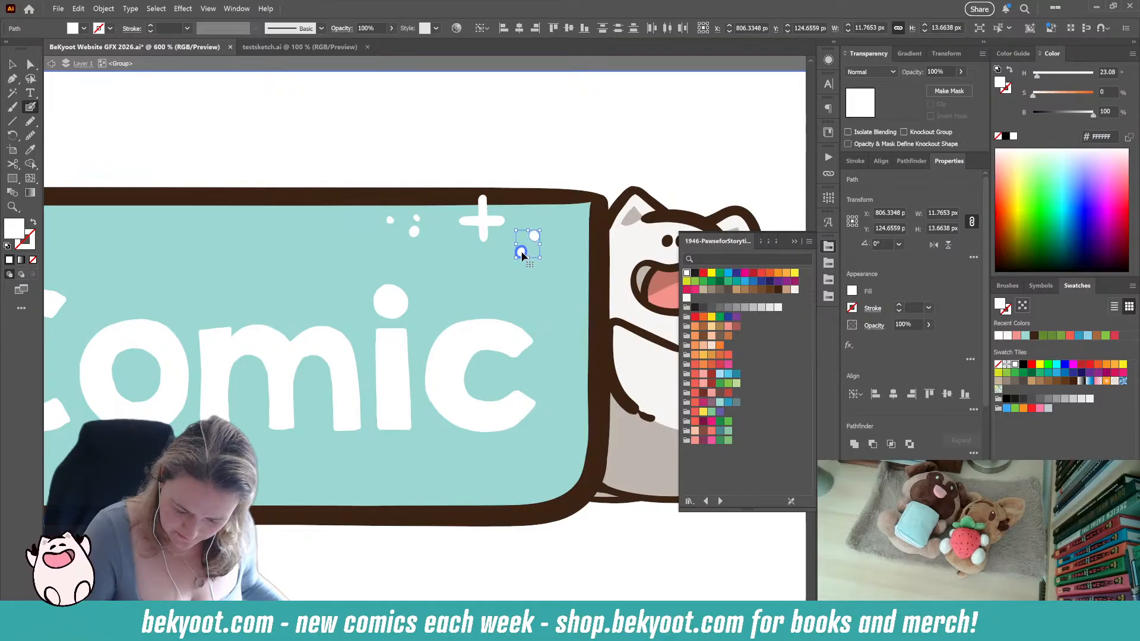
key(ctrl+alt+s)
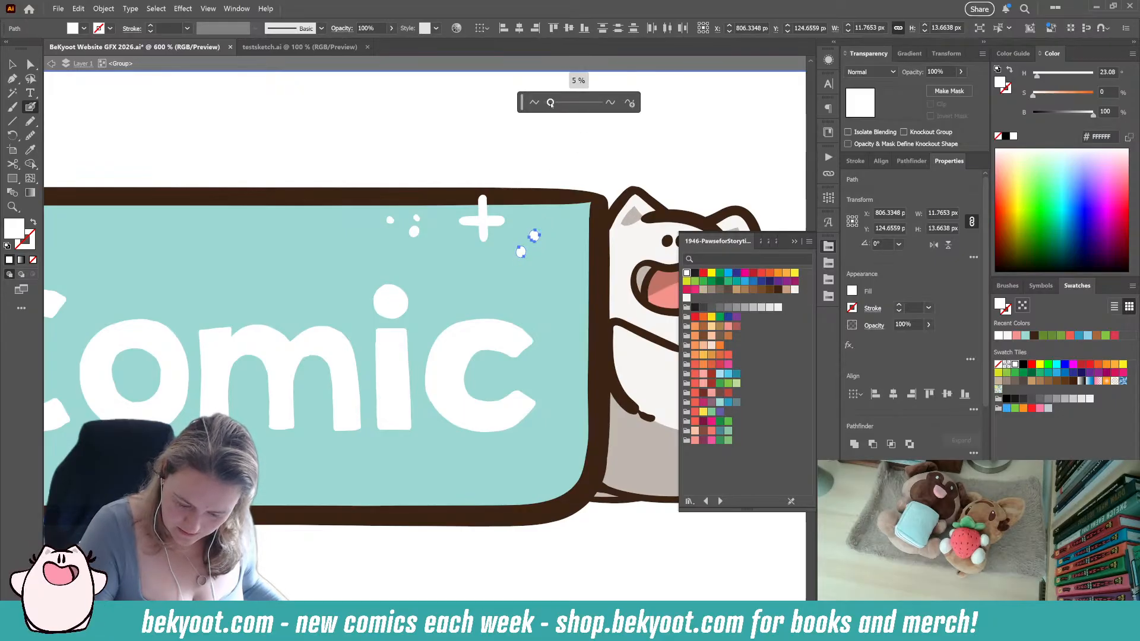
Smooth the outlines of the three white dots to the left of the sparkle
ctrl+click(414, 231)
key(ctrl+alt+s)
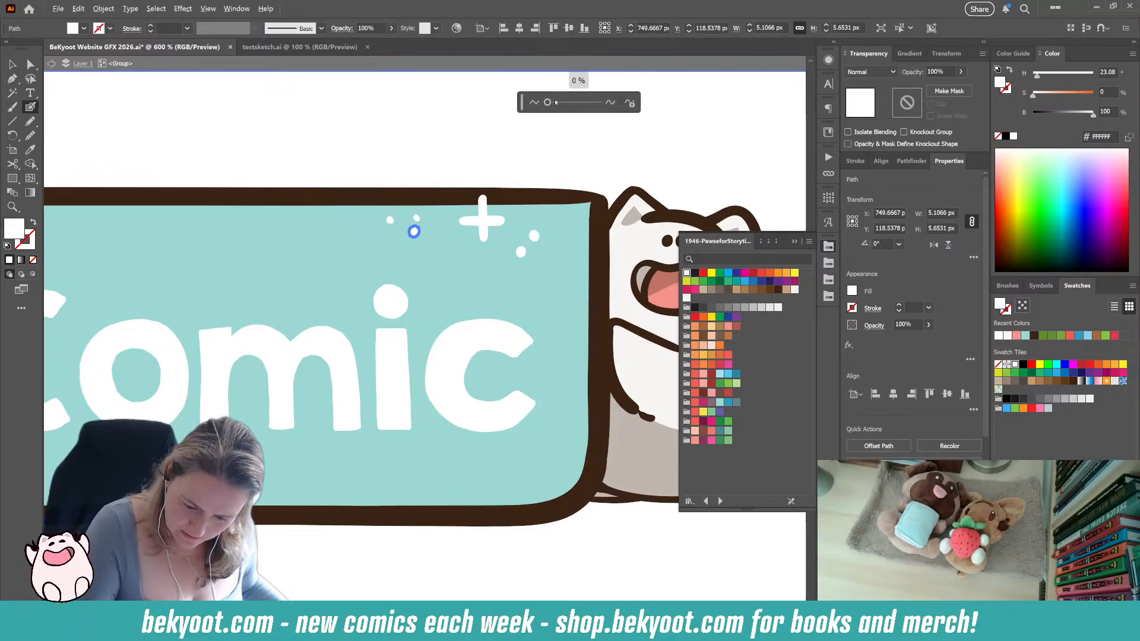
ctrl+click(417, 219)
ctrl+shift+click(390, 220)
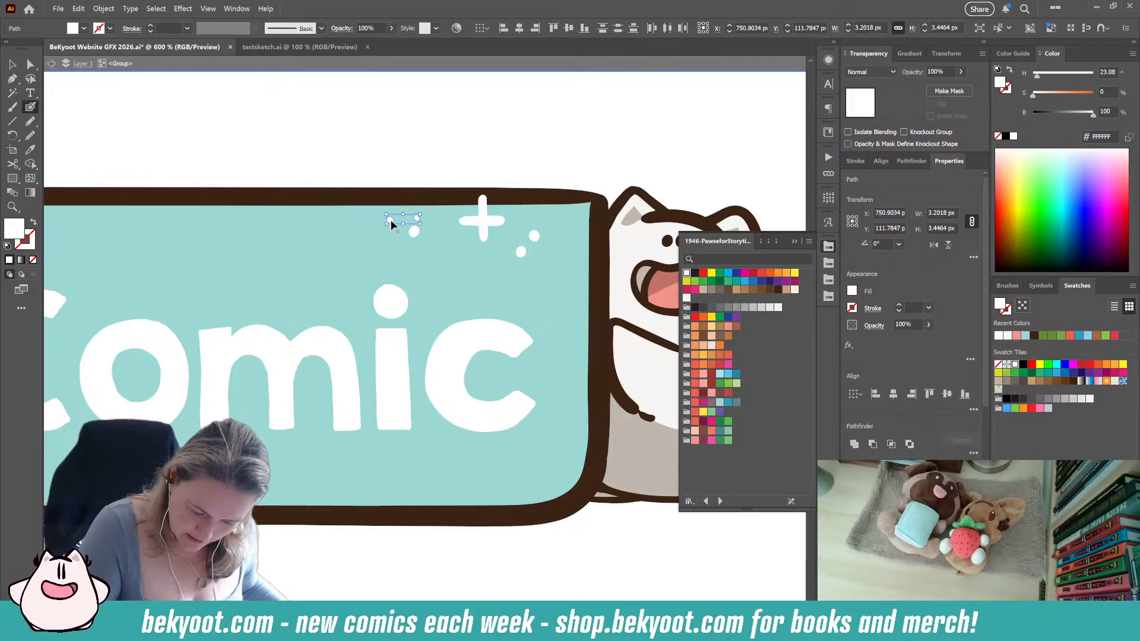
key(ctrl+alt+s)
click(549, 103)
ctrl+click(475, 132)
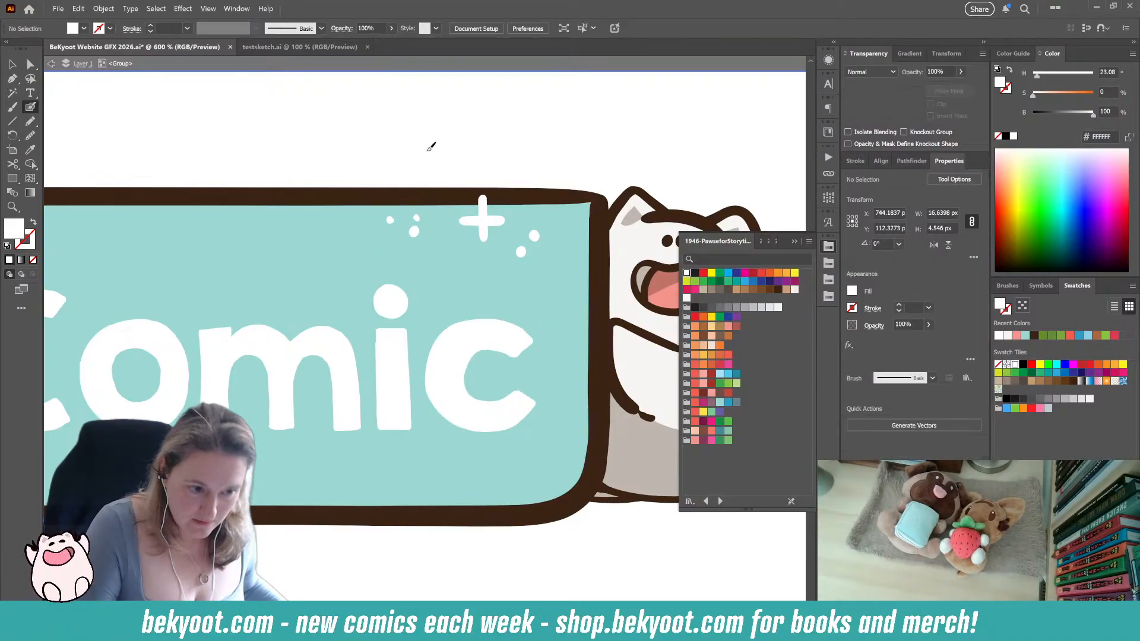
Round off the two smallest dots left of the sparkle by touching up their outlines freehand
key(v)
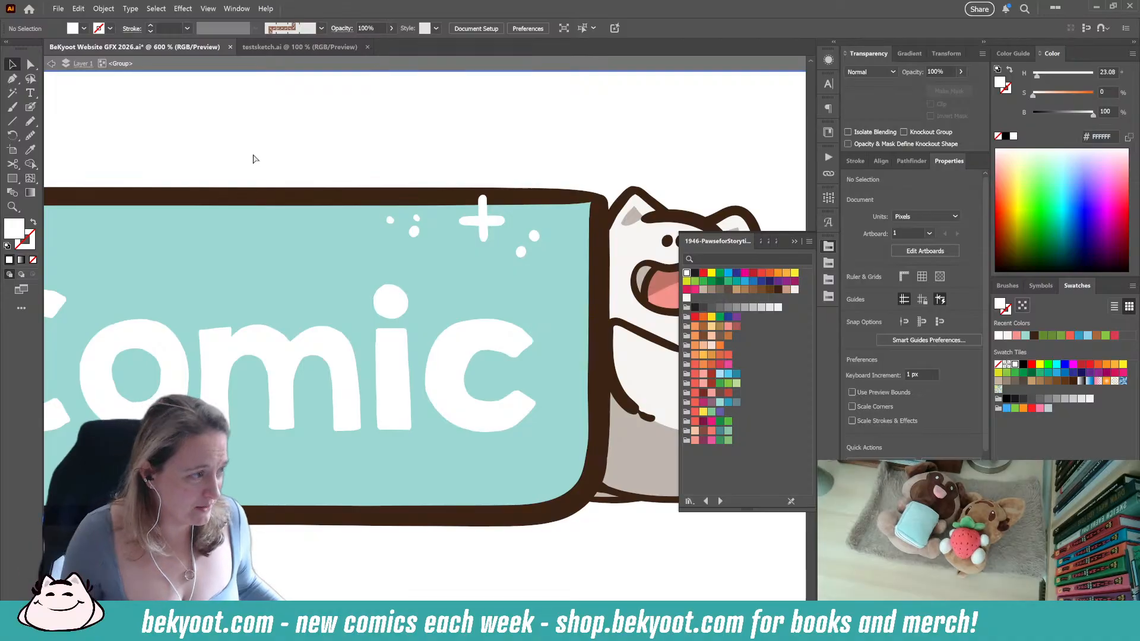
click(390, 221)
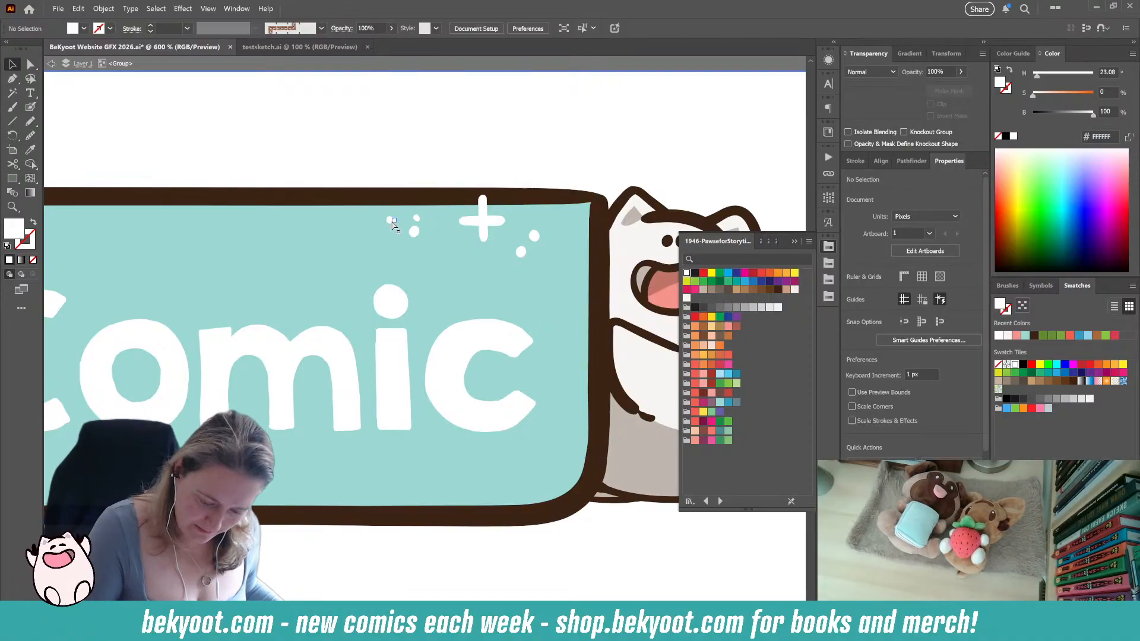
click(31, 136)
drag(392, 228, 394, 218)
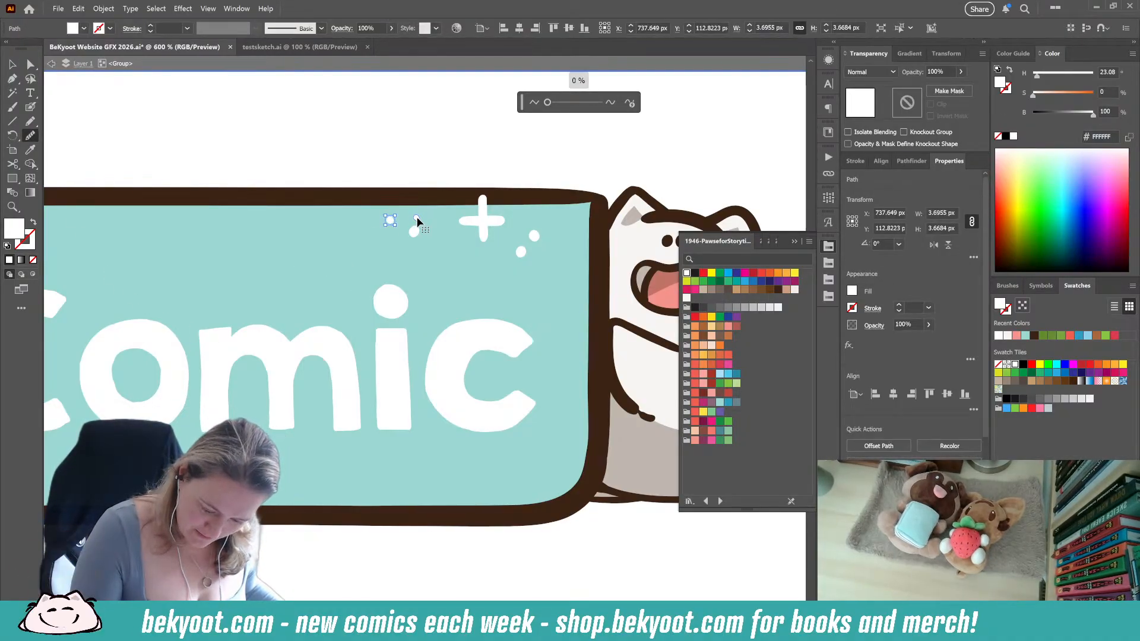
ctrl+click(417, 219)
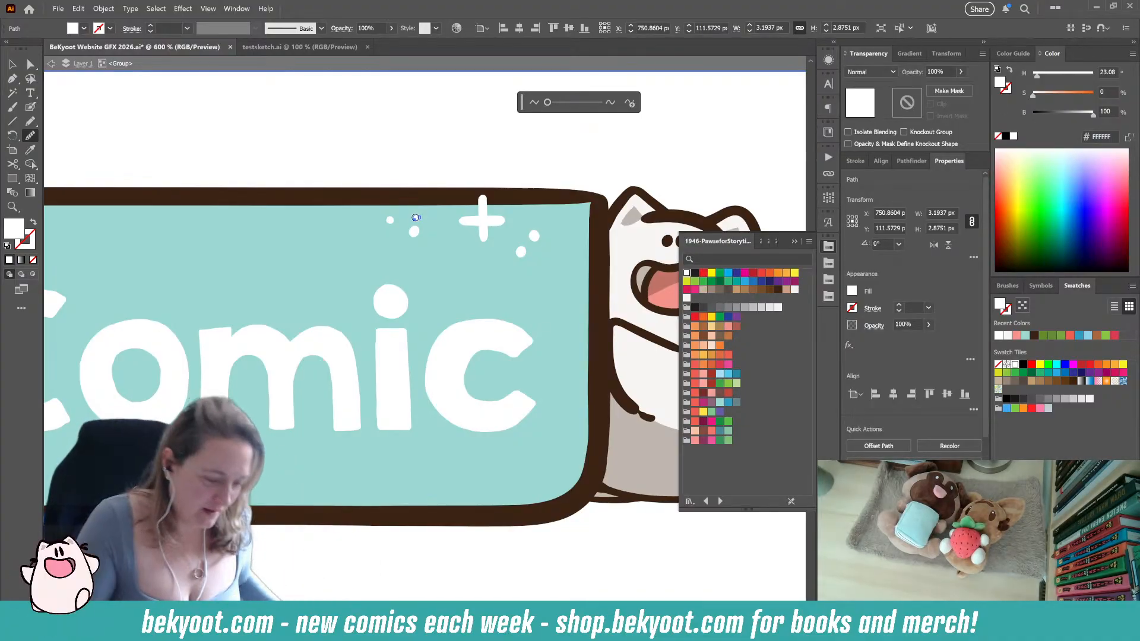
key(v)
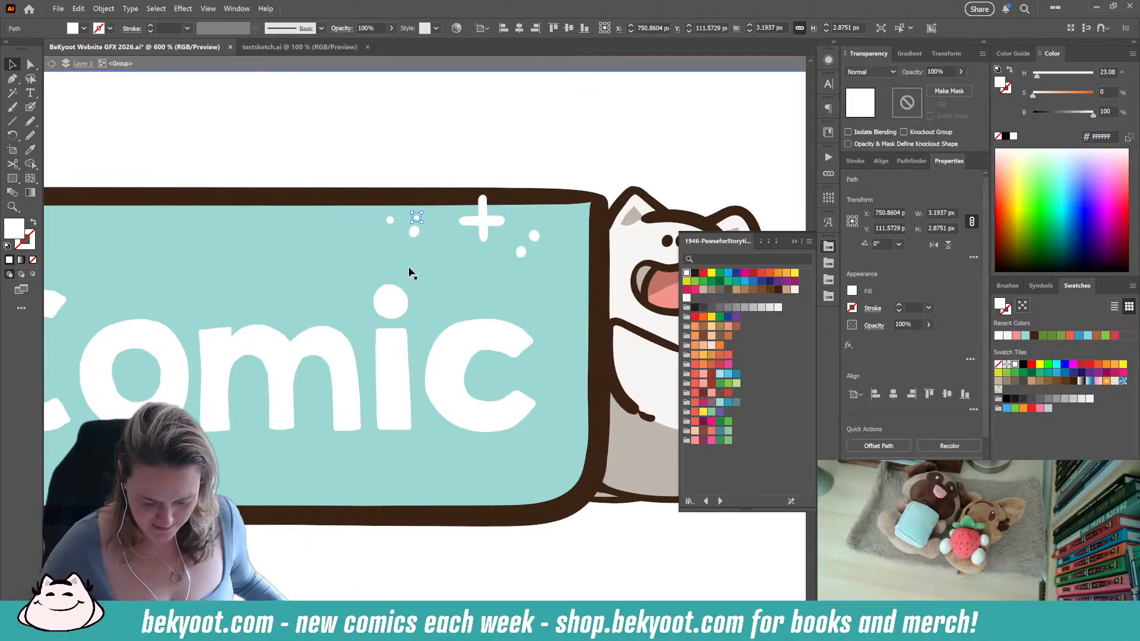
Examine the white dots, sparkle and lettering across the whole header from a distance and up close
scroll(428, 279, down, 4)
click(290, 420)
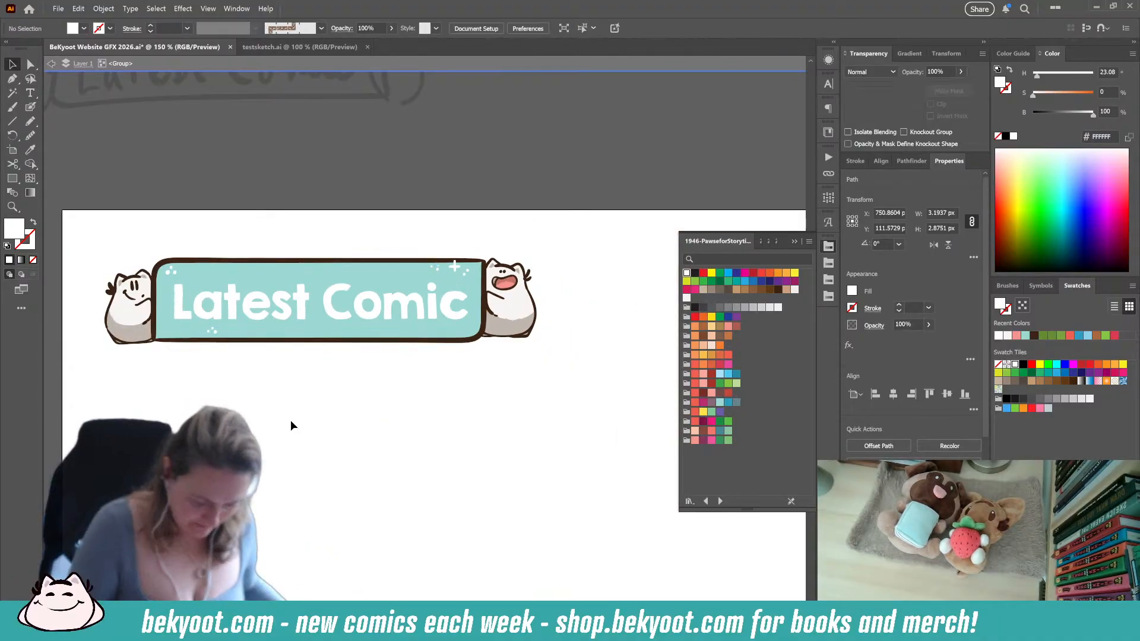
drag(290, 419, 343, 336)
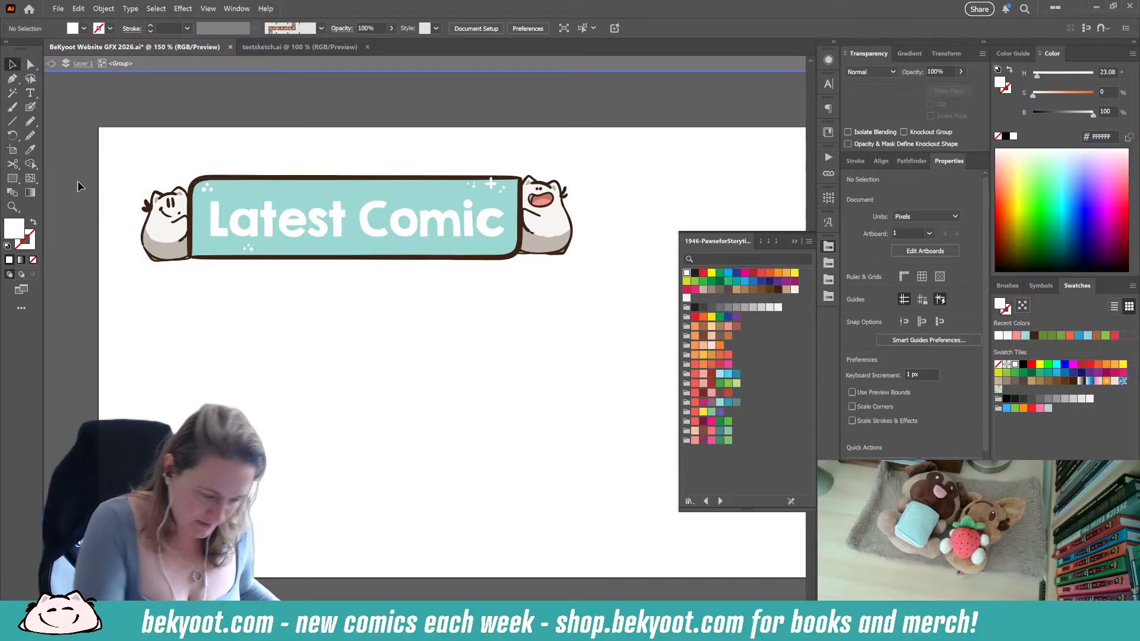
key(b)
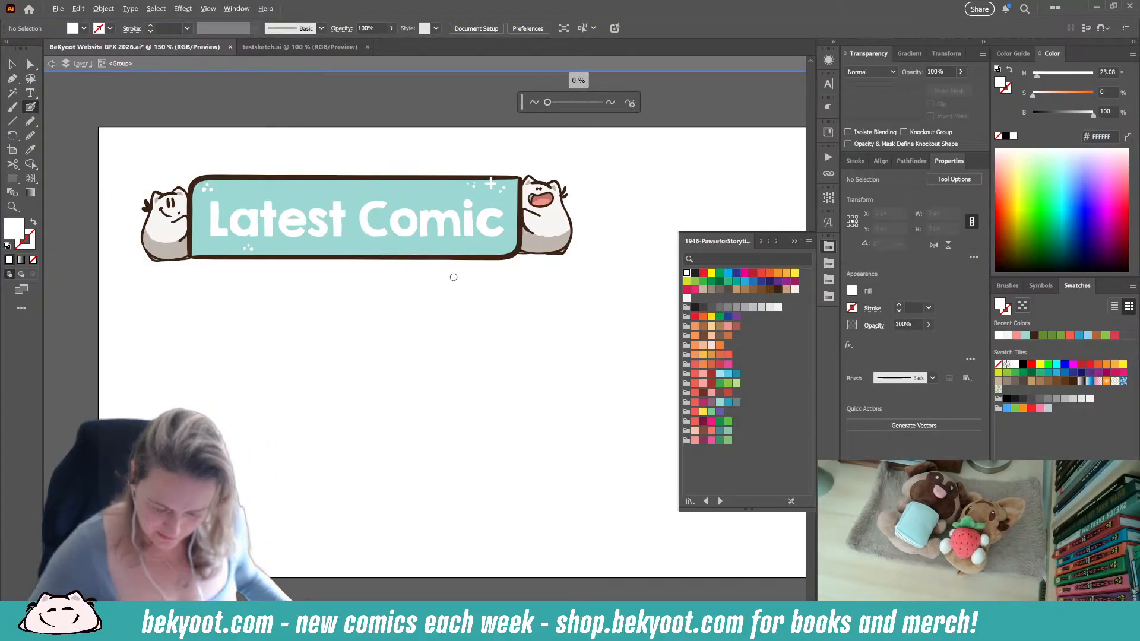
scroll(454, 280, up, 2)
drag(282, 318, 446, 407)
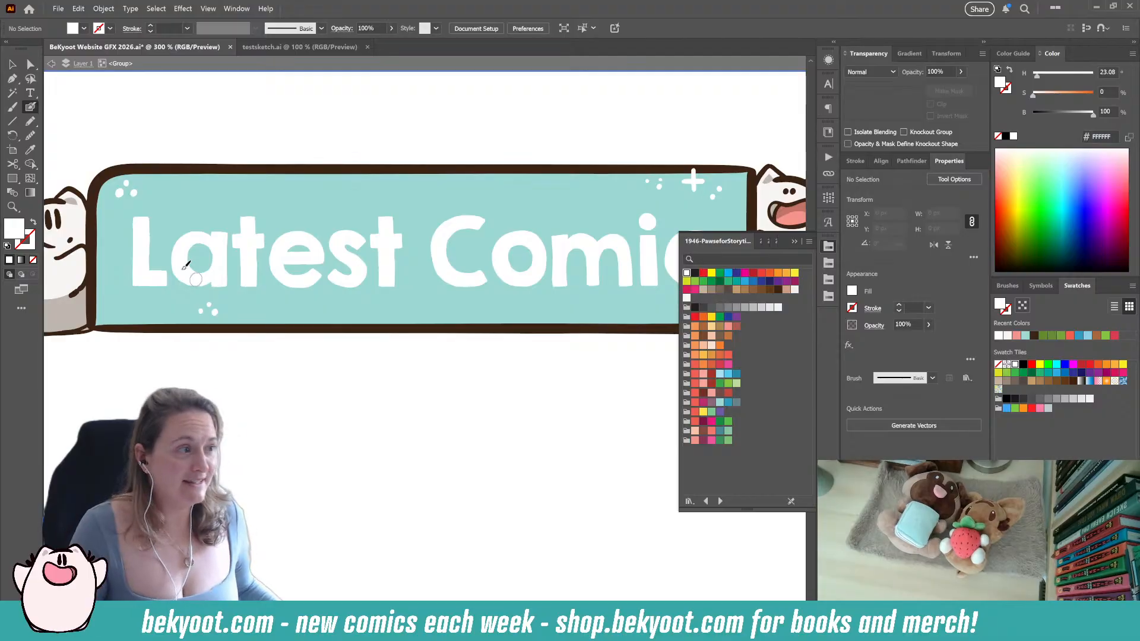
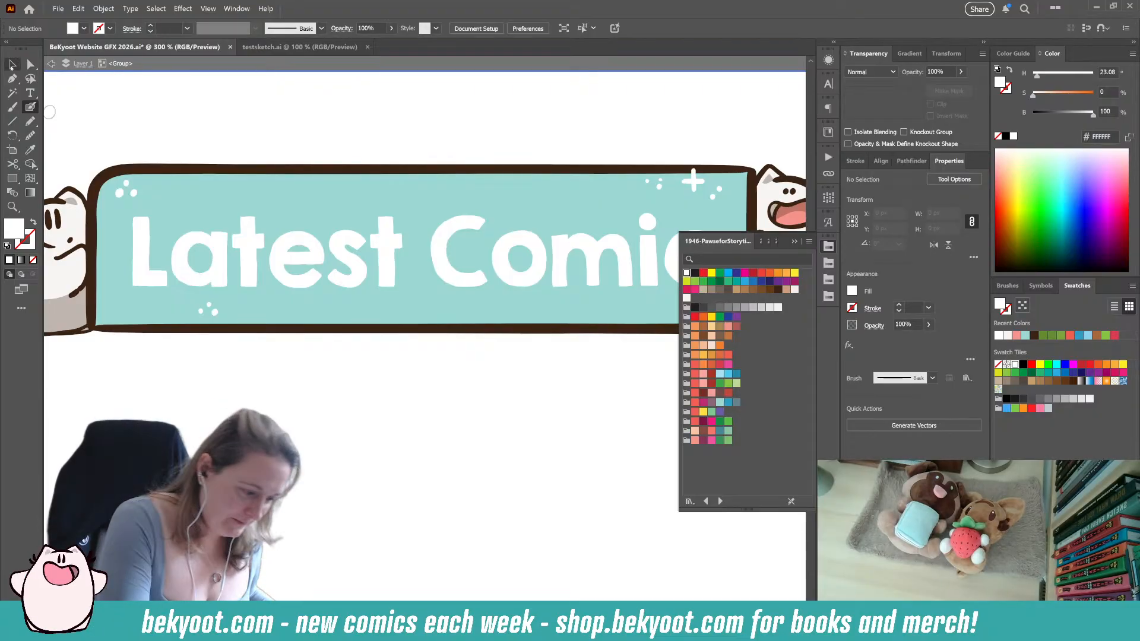
Move the whole character peeking at the frame's left end up by 8 px
key(v)
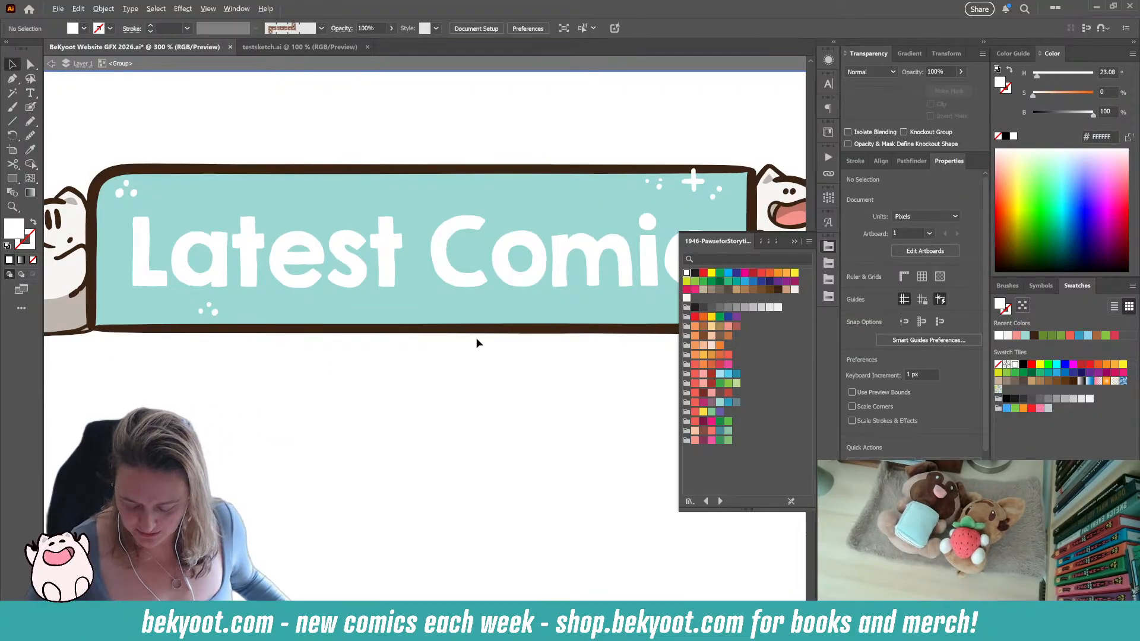
scroll(476, 339, down, 2)
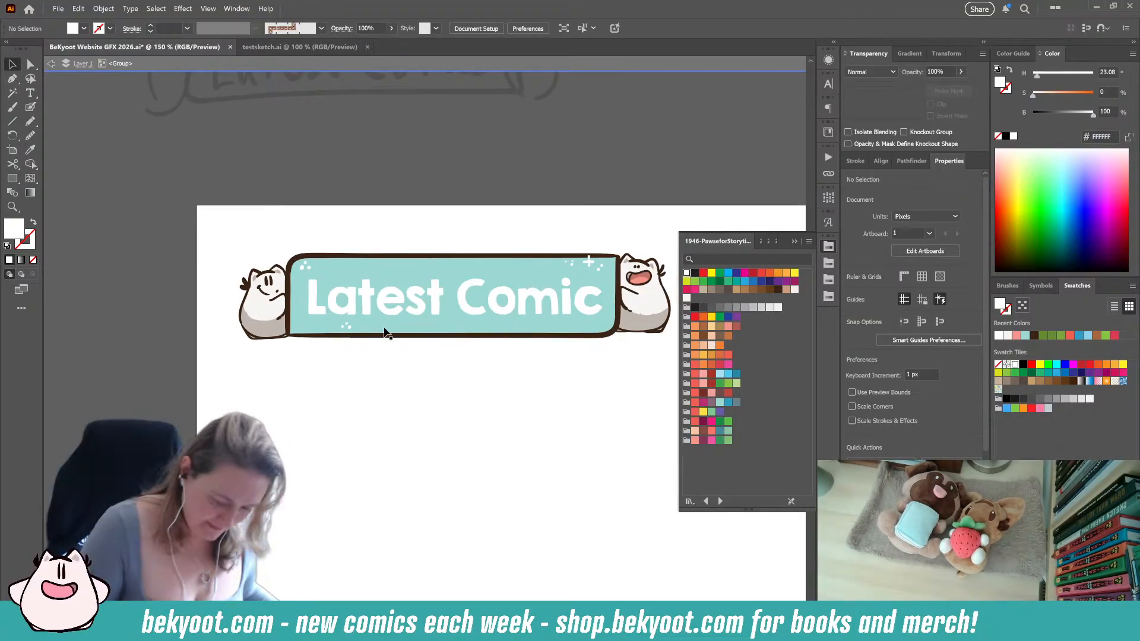
drag(468, 404, 407, 390)
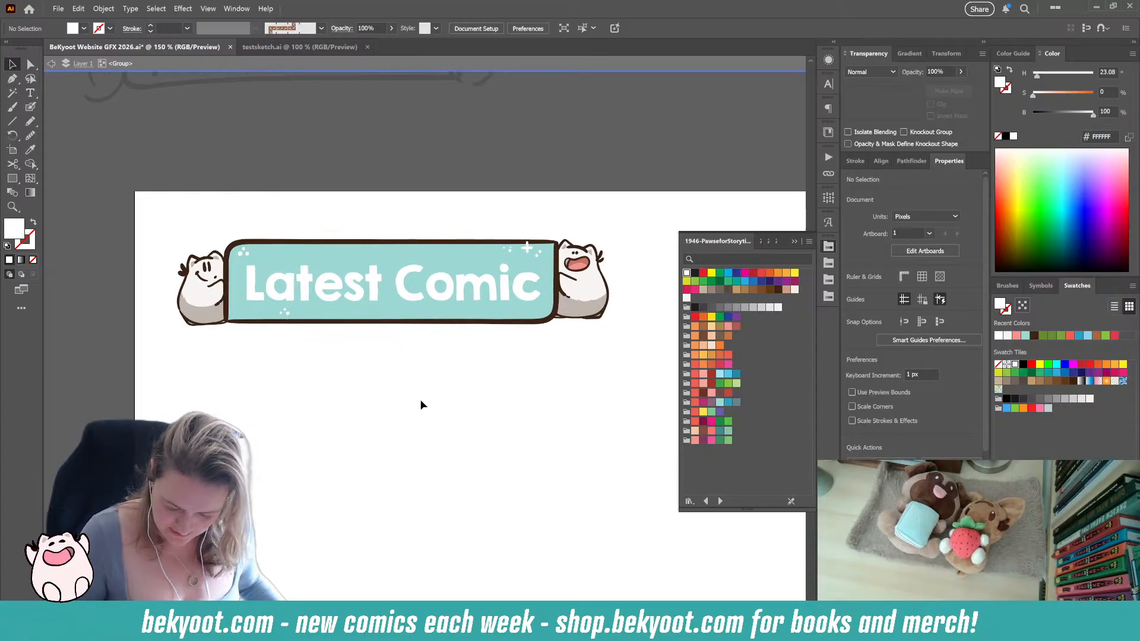
drag(148, 245, 222, 329)
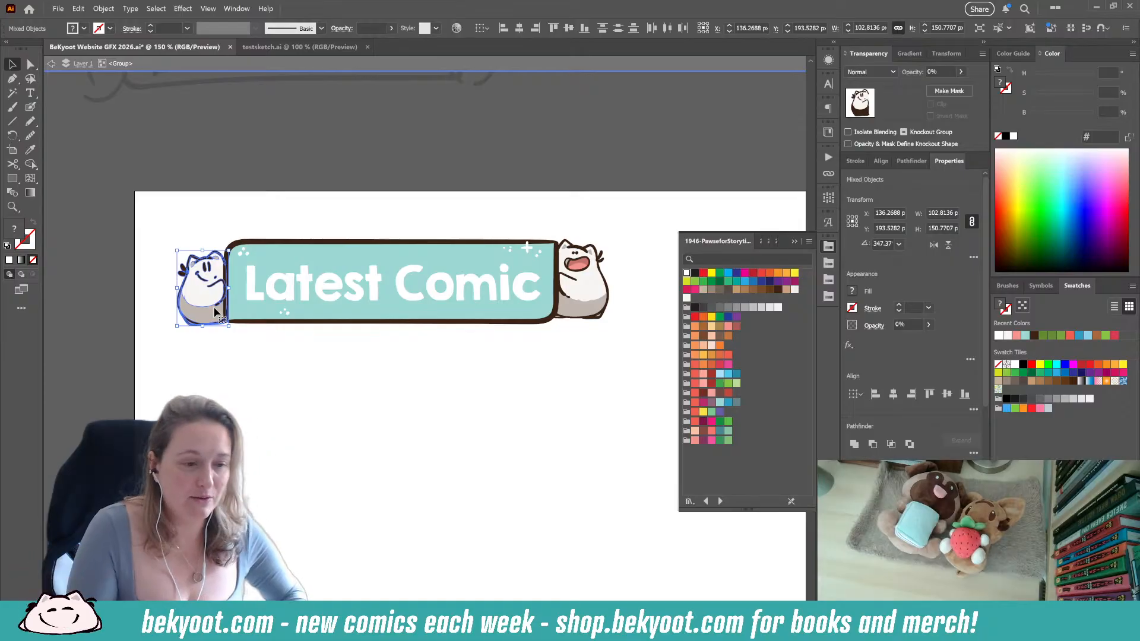
key(Up)
key(Up)
key(Up)
key(Up)
key(Up)
key(Up)
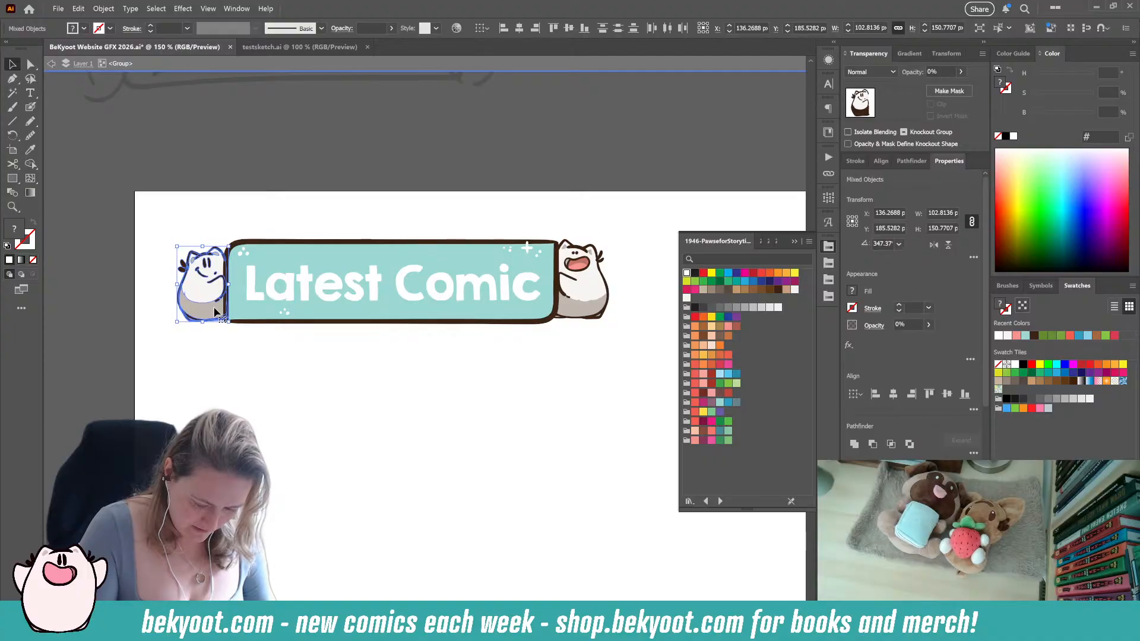
key(Up)
key(Up)
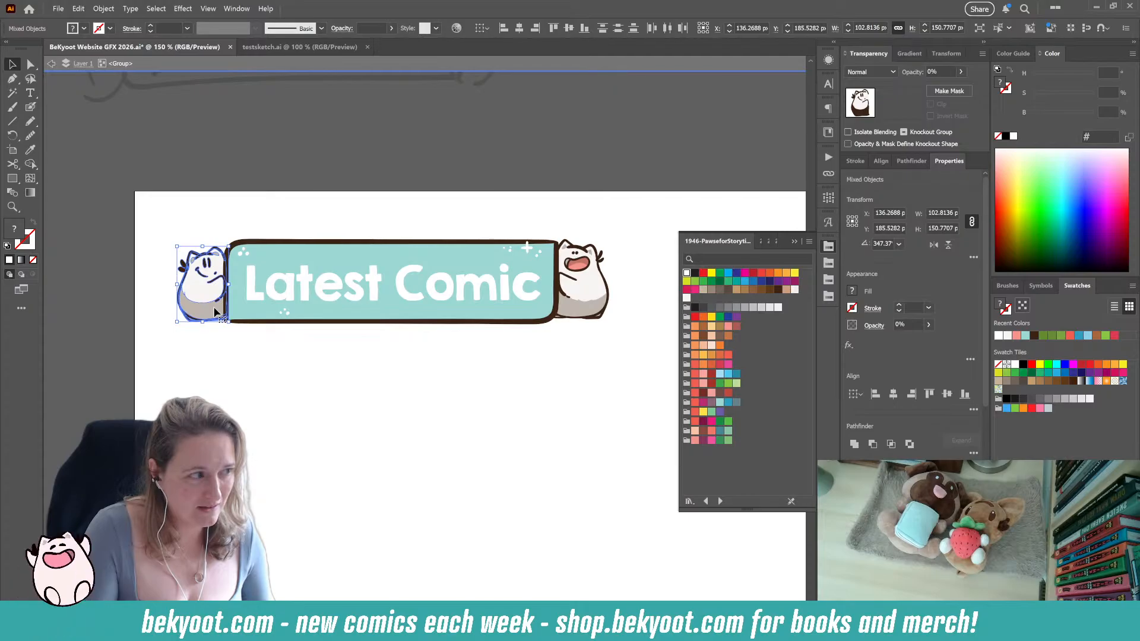
key(ctrl+shift+a)
Examine the frame outline, the teal fill's corner anchor beside the open-mouthed character and the header as a whole
drag(457, 386, 453, 374)
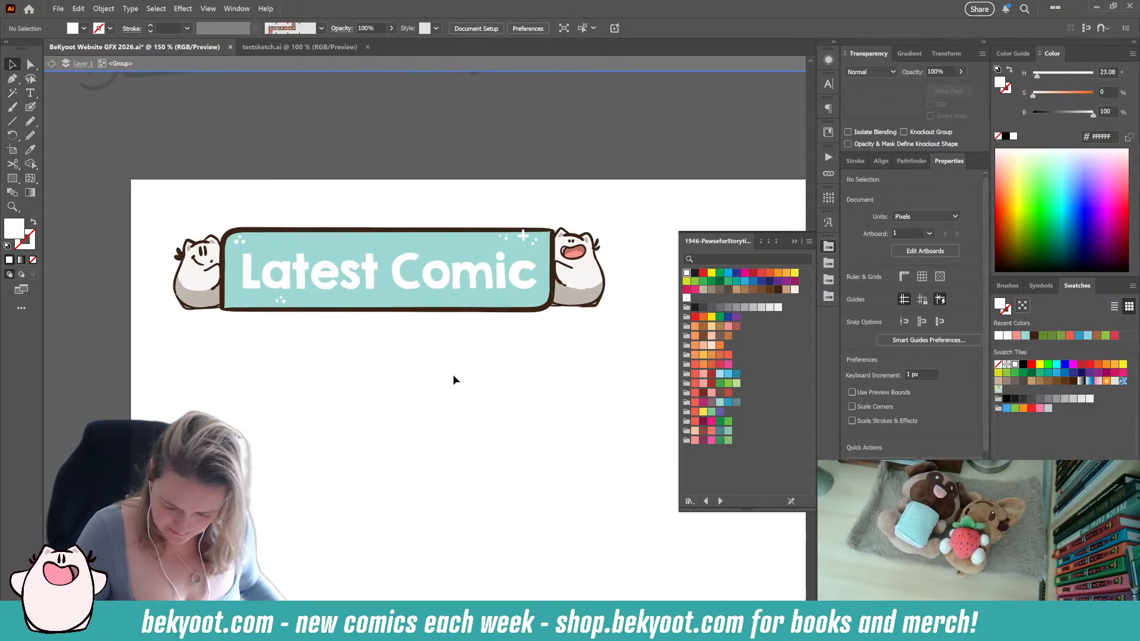
scroll(237, 289, up, 2)
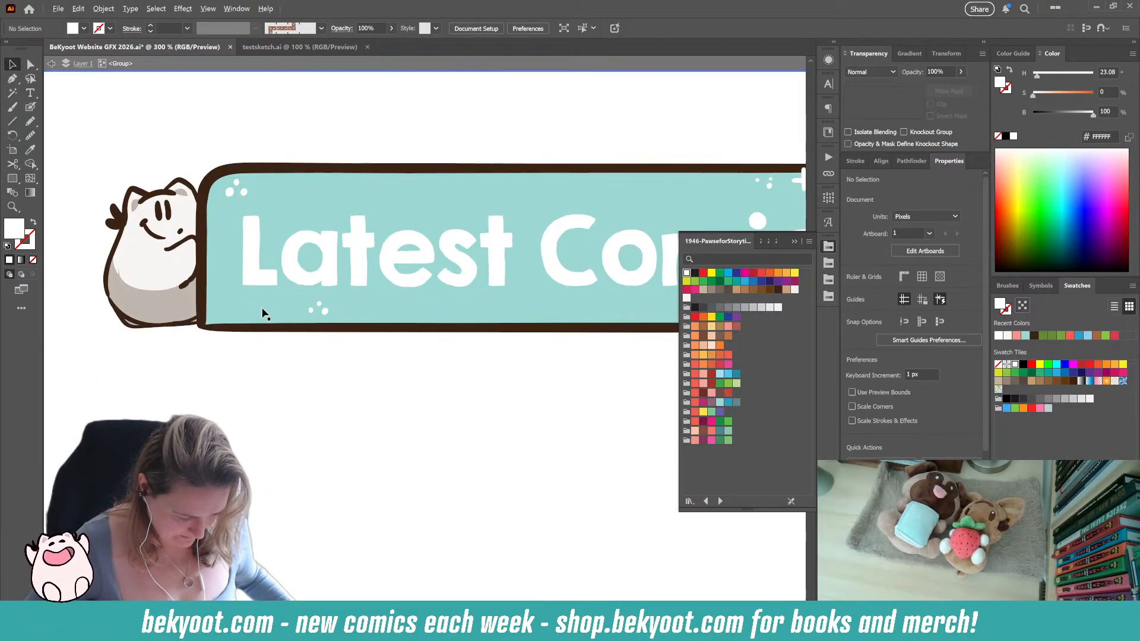
drag(417, 342, 158, 333)
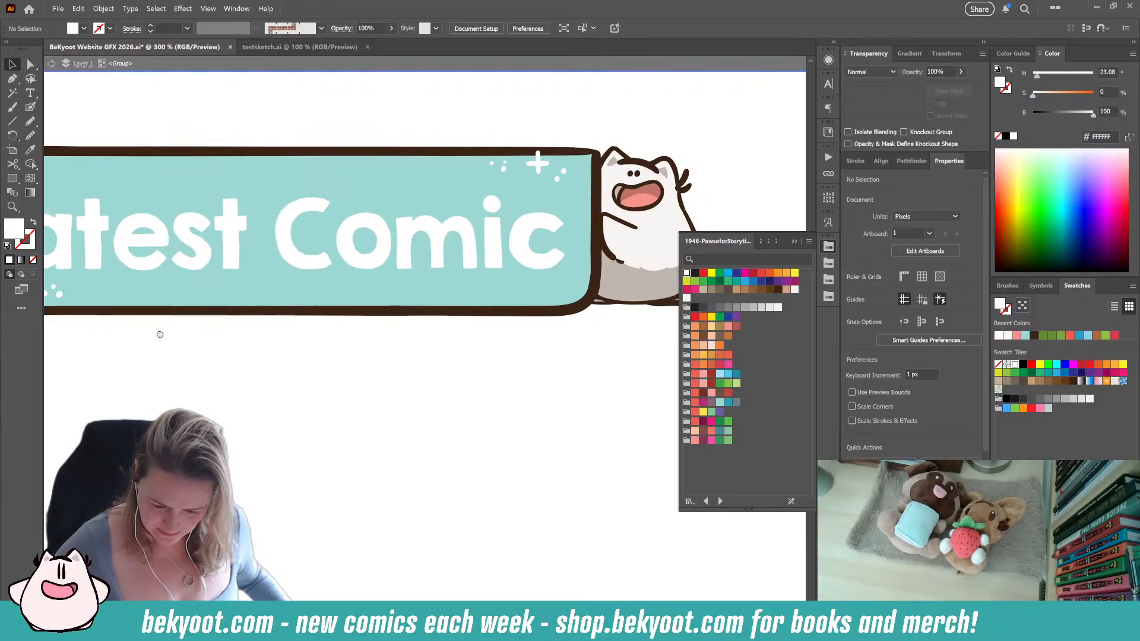
key(a)
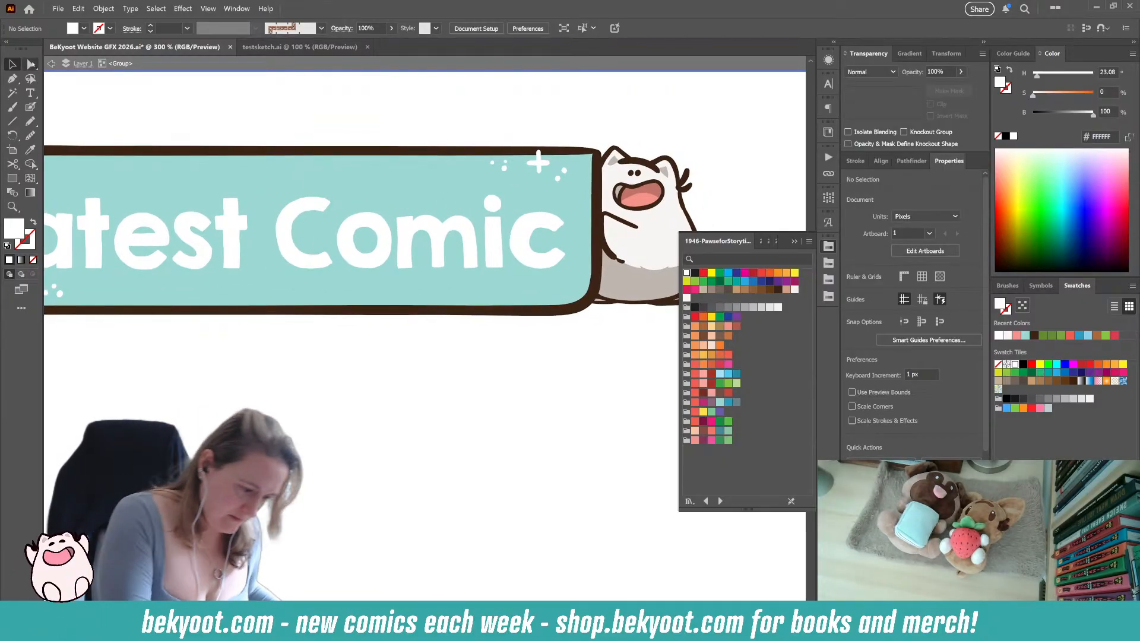
click(391, 204)
click(597, 153)
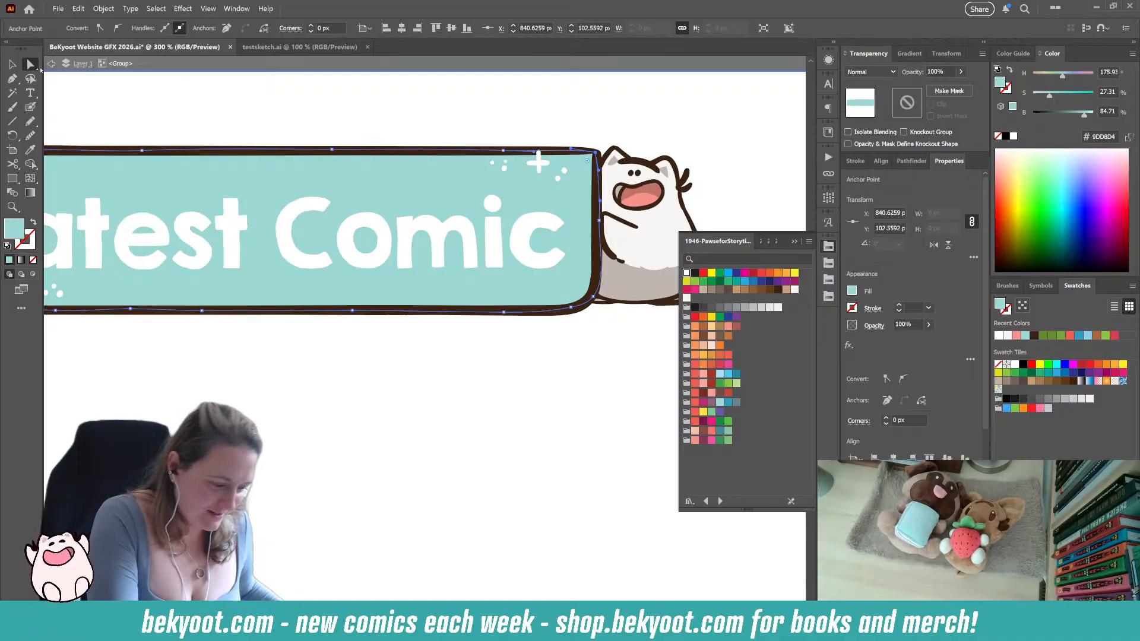
click(243, 359)
drag(236, 393, 373, 380)
drag(288, 389, 379, 406)
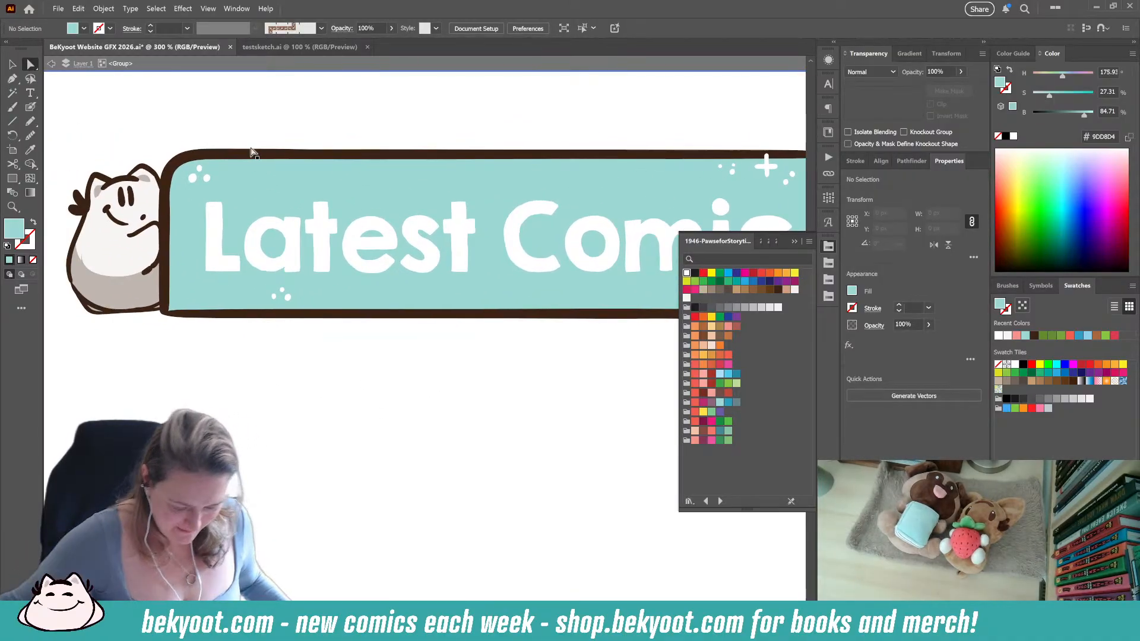
scroll(400, 494, down, 2)
drag(401, 485, 347, 455)
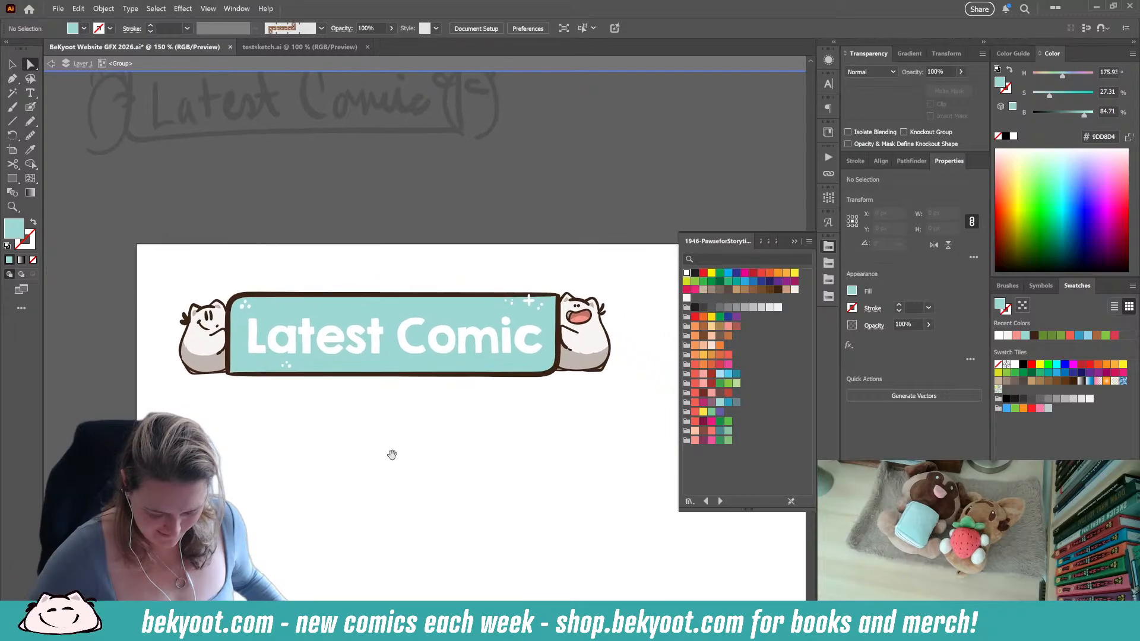
Leave the header group's isolation mode so the complete header can be selected as one group
key(v)
double_click(430, 393)
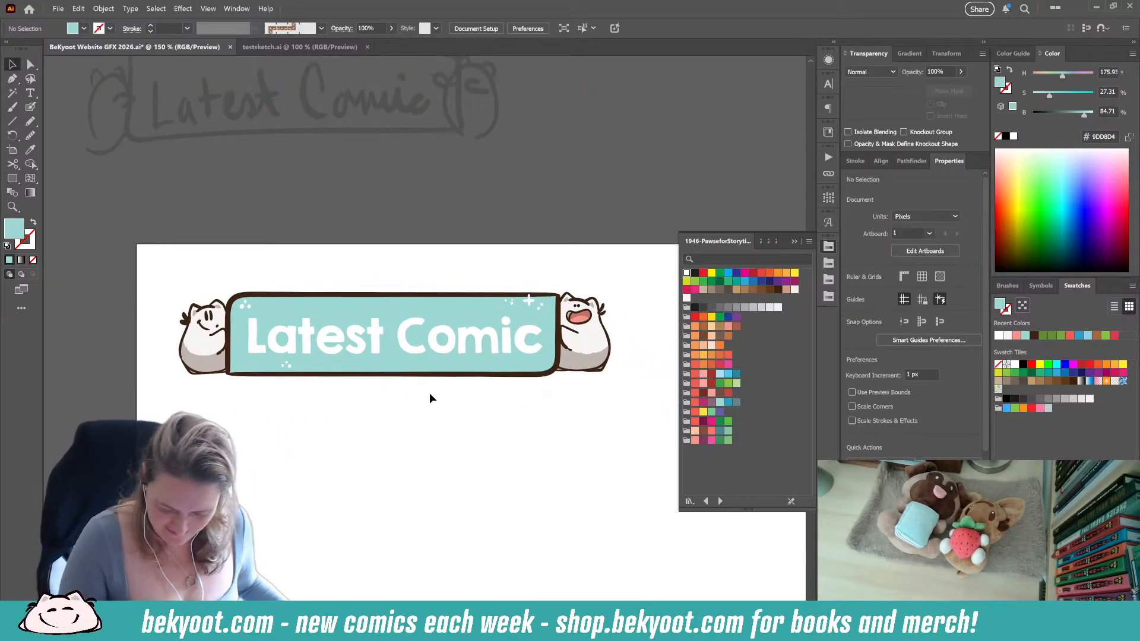
click(501, 361)
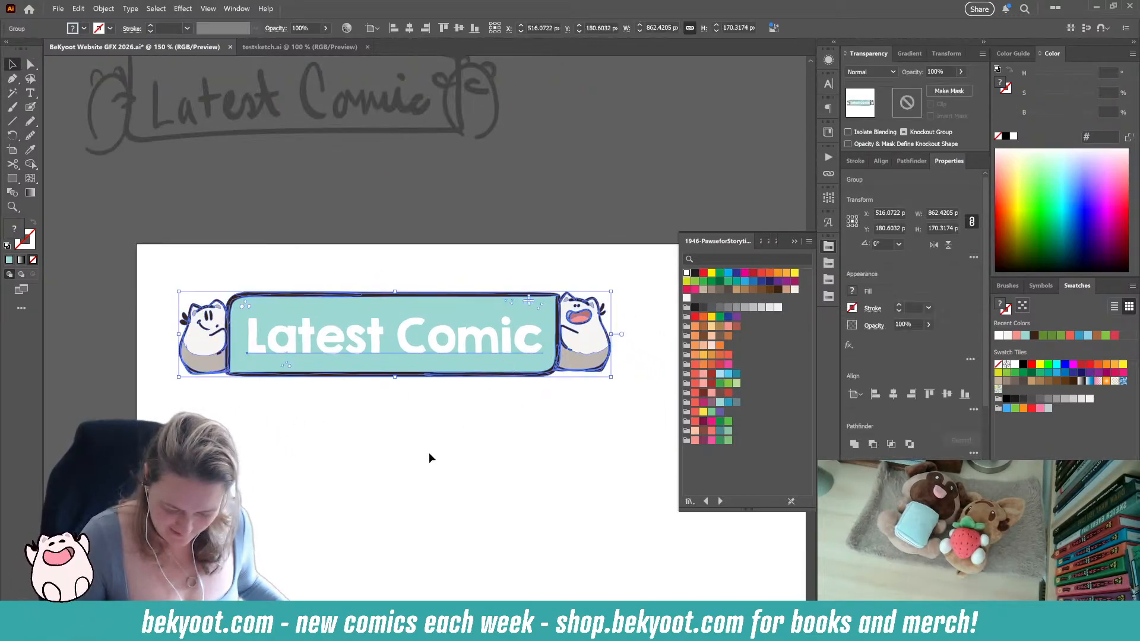
click(424, 419)
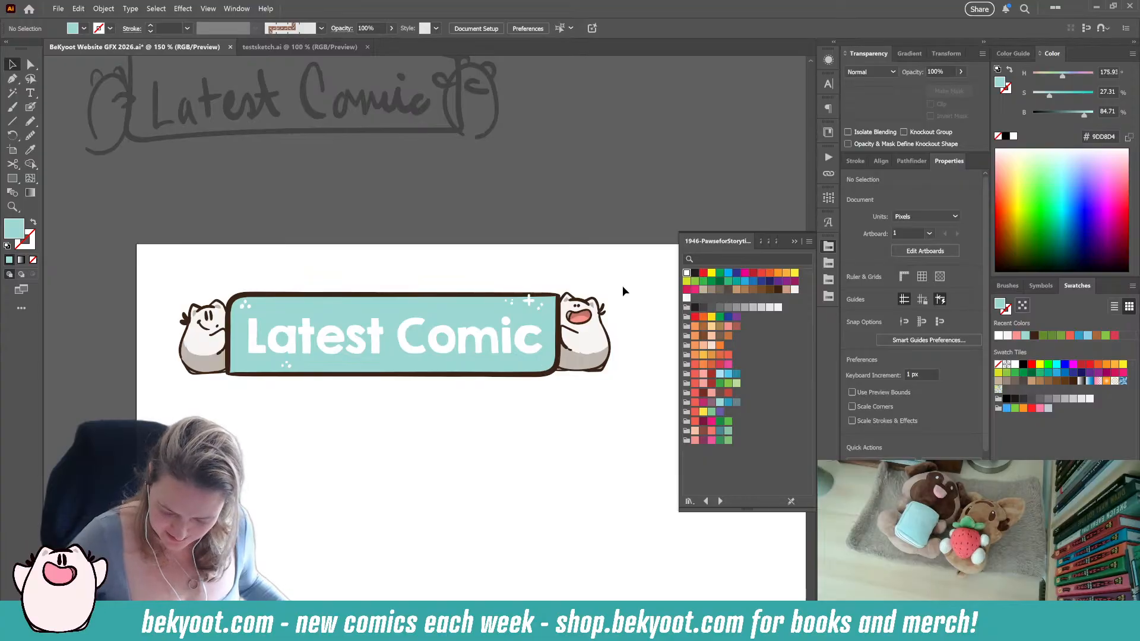
scroll(509, 379, down, 1)
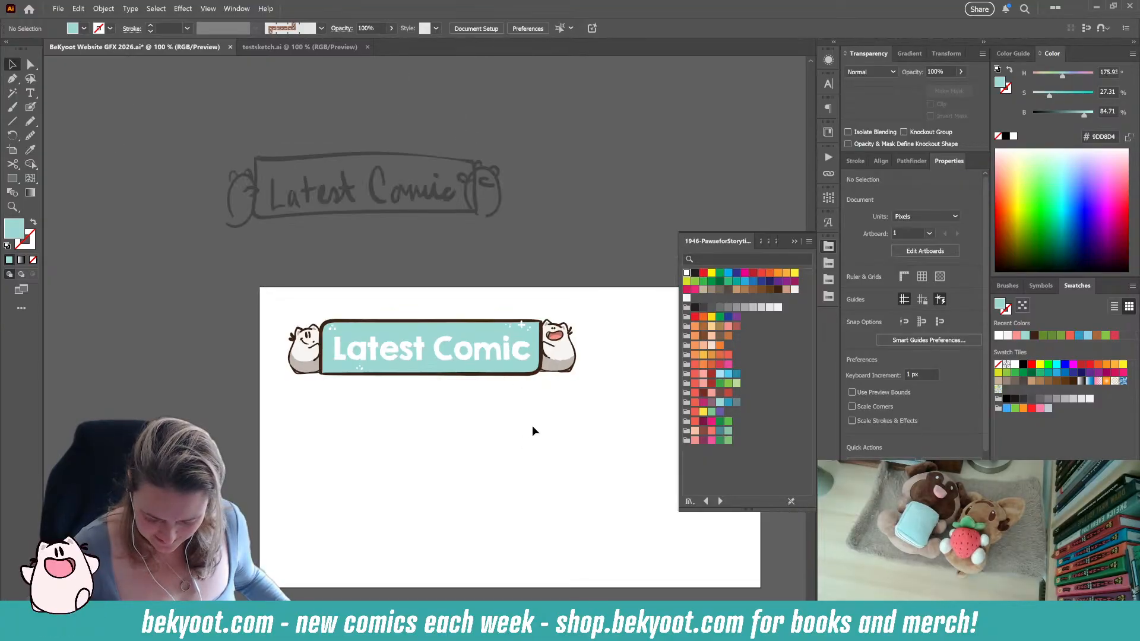
drag(532, 430, 407, 372)
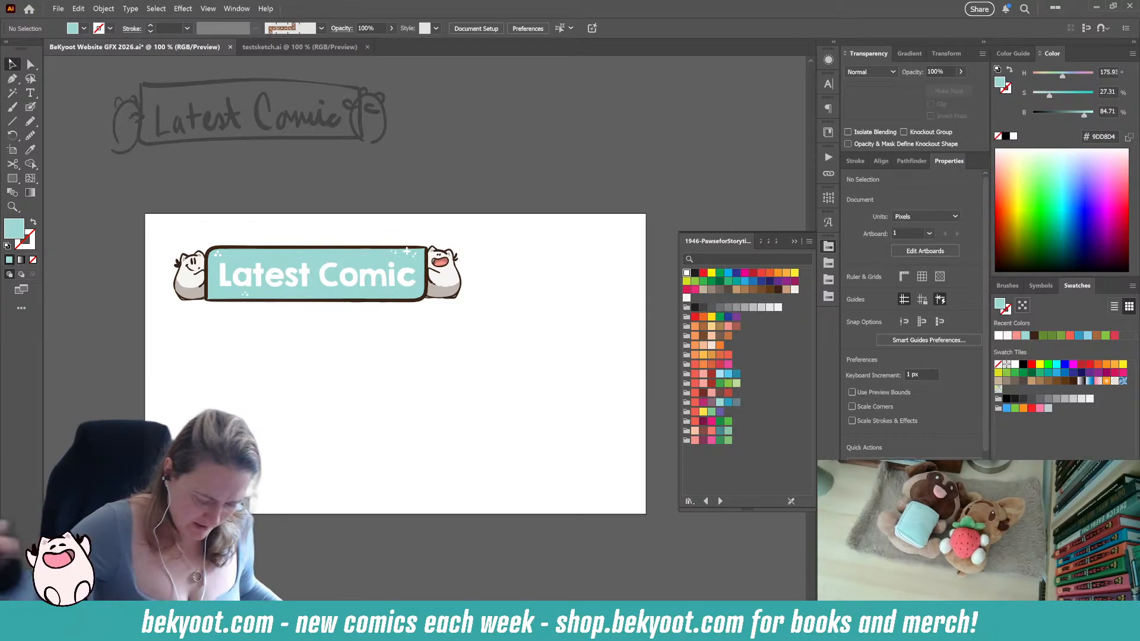
click(12, 149)
drag(436, 379, 471, 361)
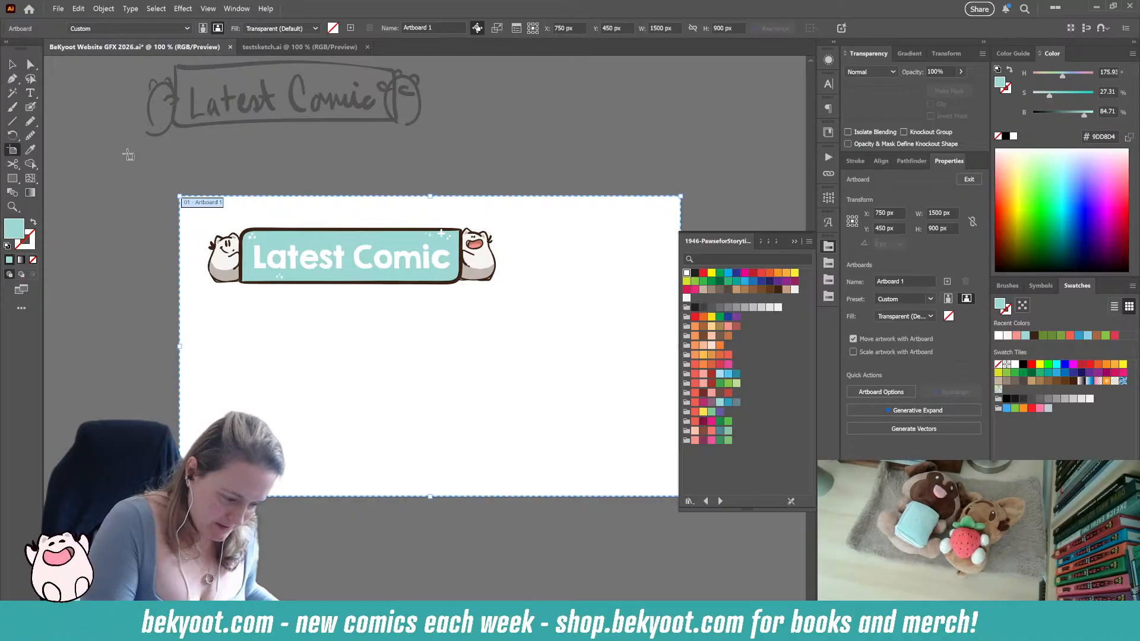
click(12, 66)
Place a copy of the header on the empty canvas above the artboard and draw a new artboard about 894 × 187 px around it
drag(412, 325, 271, 412)
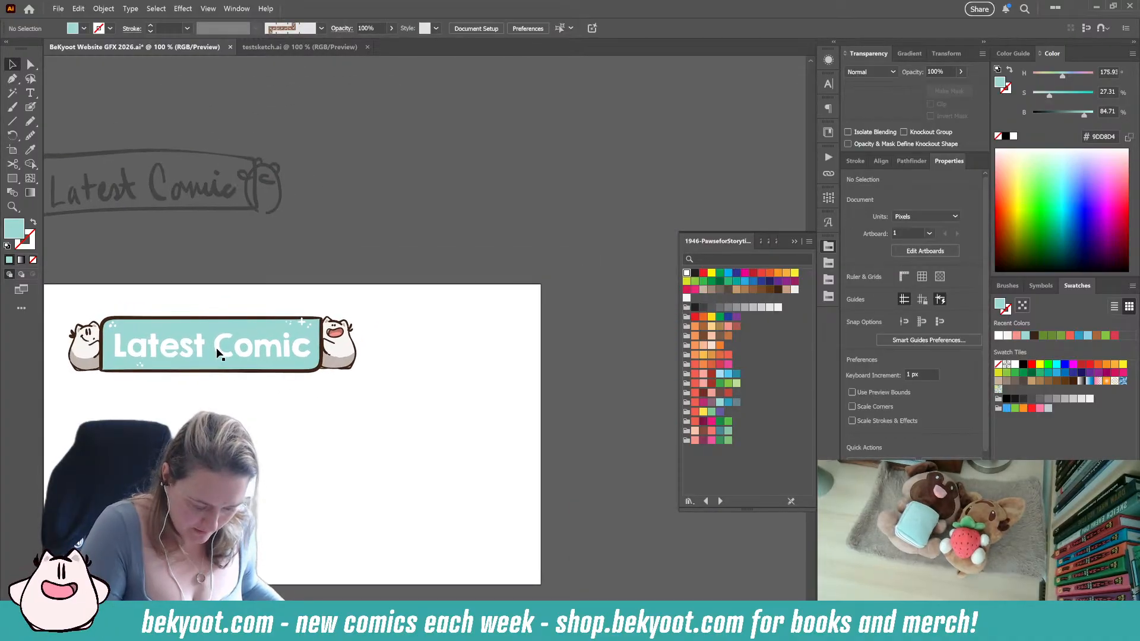
drag(201, 361, 504, 226)
drag(478, 319, 374, 307)
key(shift+o)
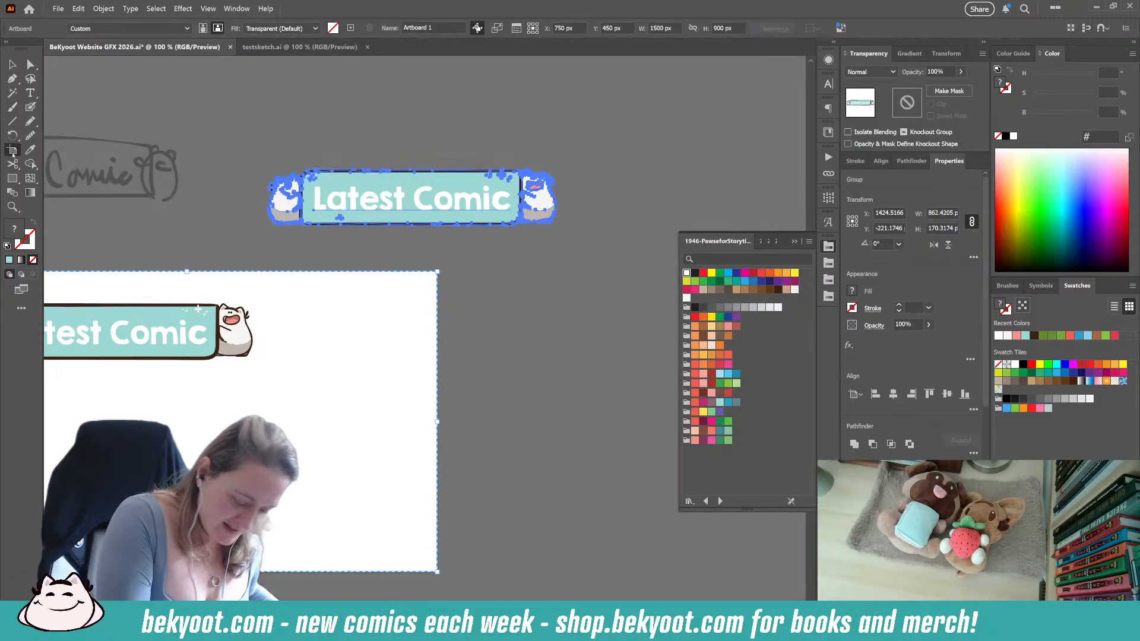
drag(260, 167, 564, 231)
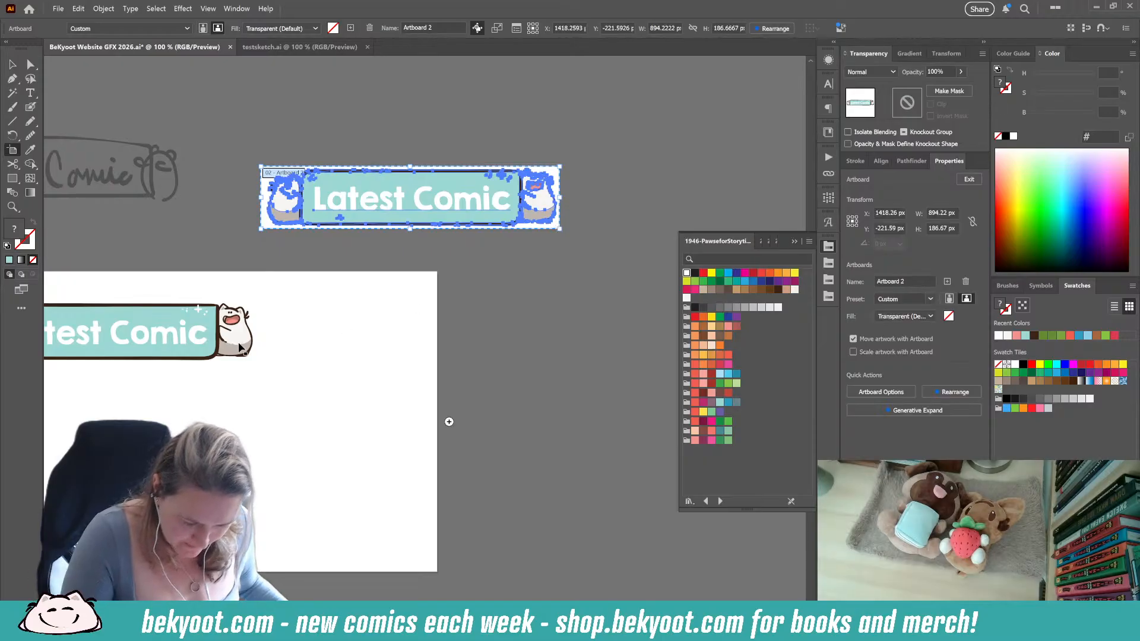
Centre the header copy horizontally and vertically on its new artboard
click(12, 64)
click(484, 214)
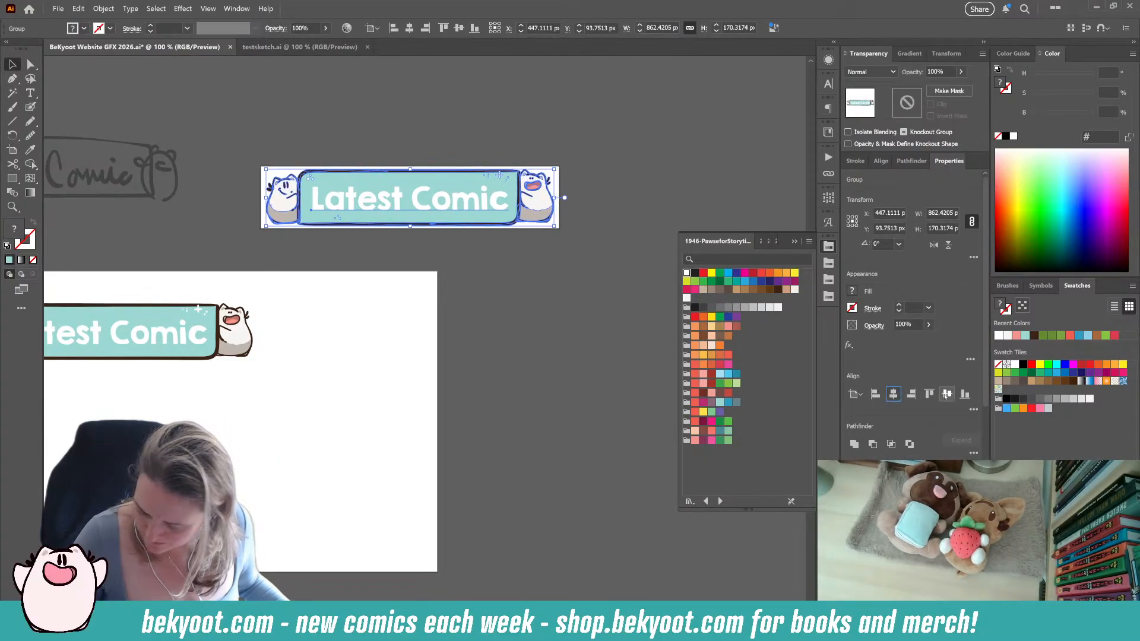
click(373, 276)
drag(429, 266, 456, 282)
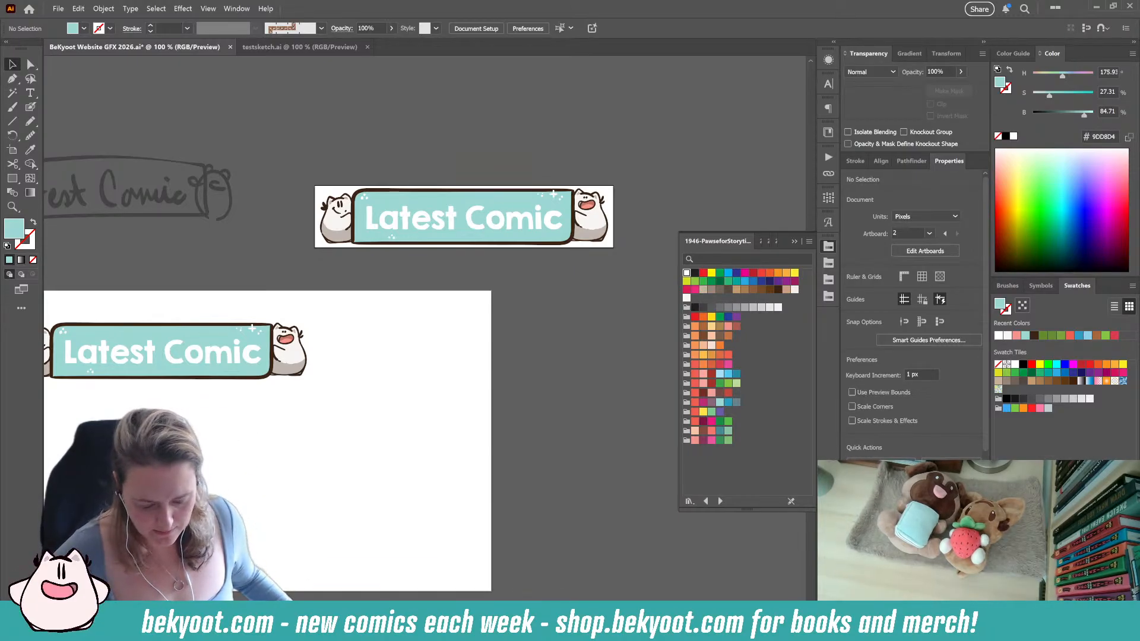
scroll(436, 215, down, 3)
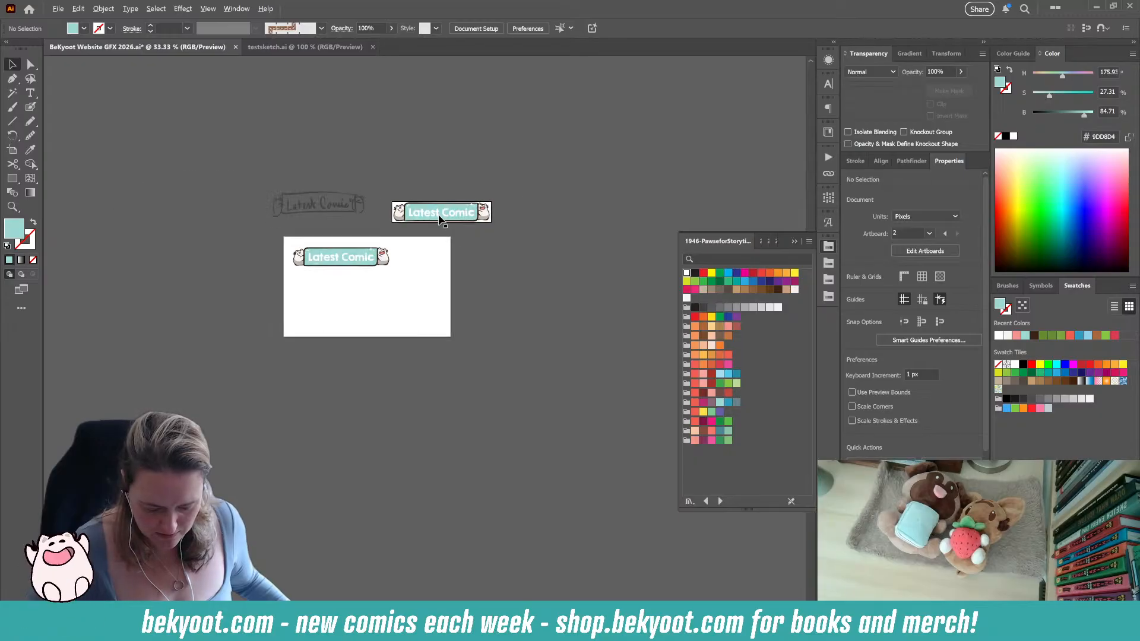
scroll(440, 216, down, 2)
scroll(433, 216, up, 2)
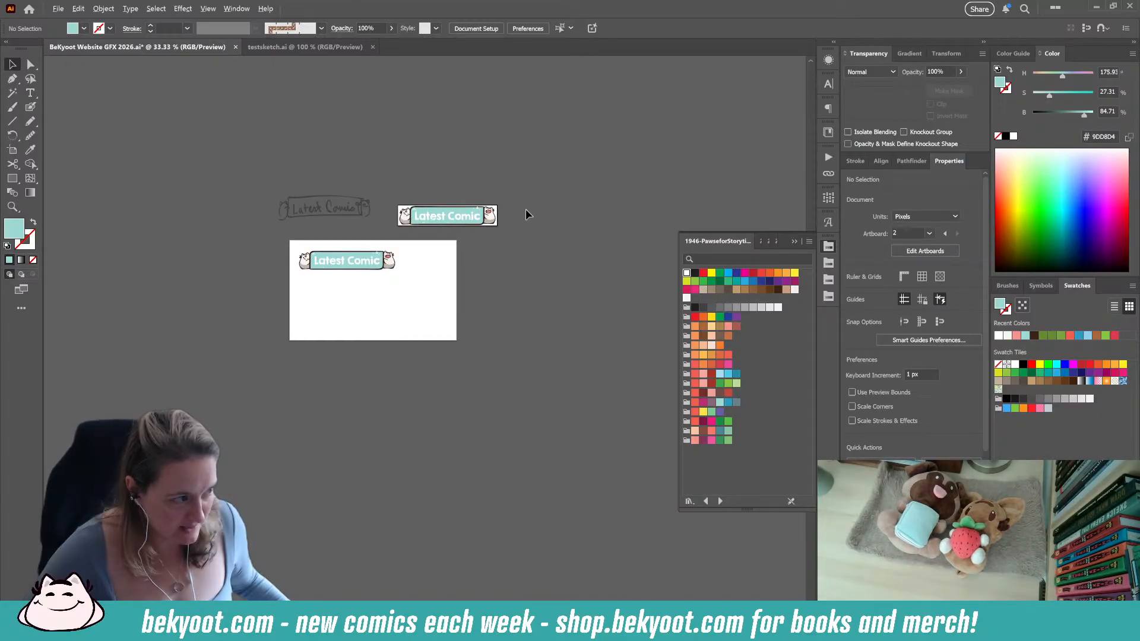
scroll(435, 220, up, 1)
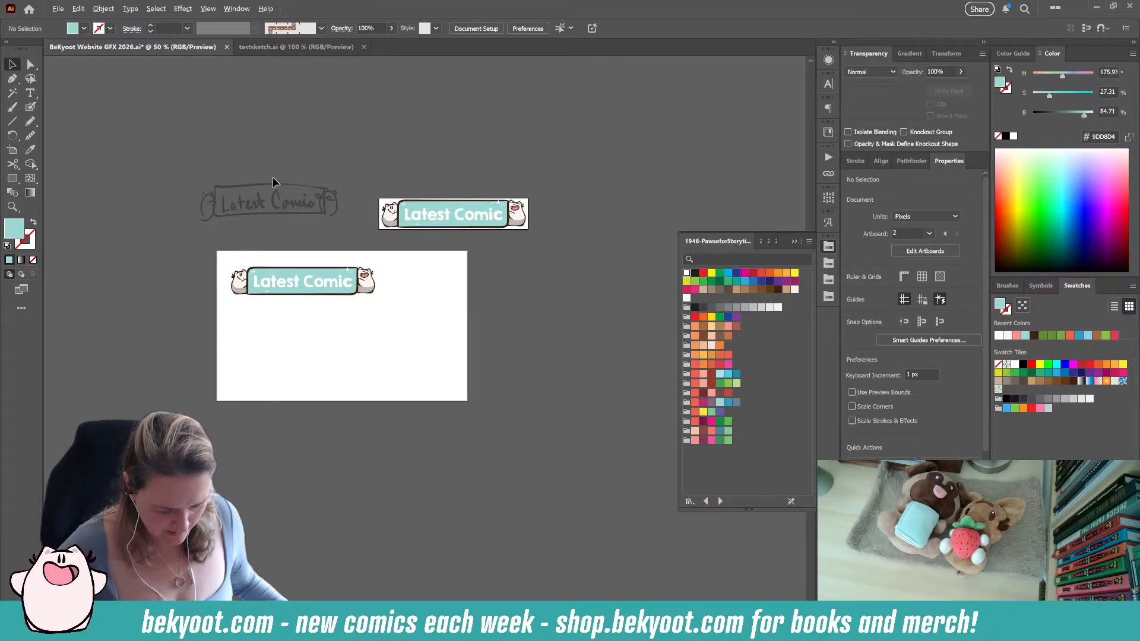
Handwrite "Shop" in teal with the Blob Brush on the large artboard, in the empty space beside the header
scroll(285, 196, up, 2)
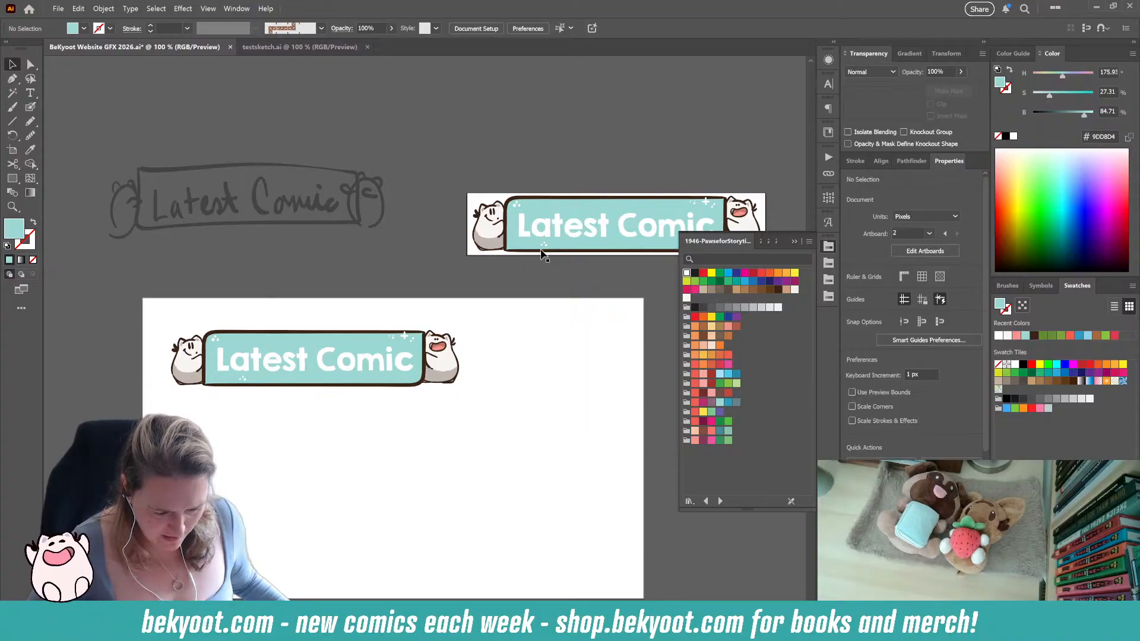
drag(616, 380, 552, 309)
key(shift+b)
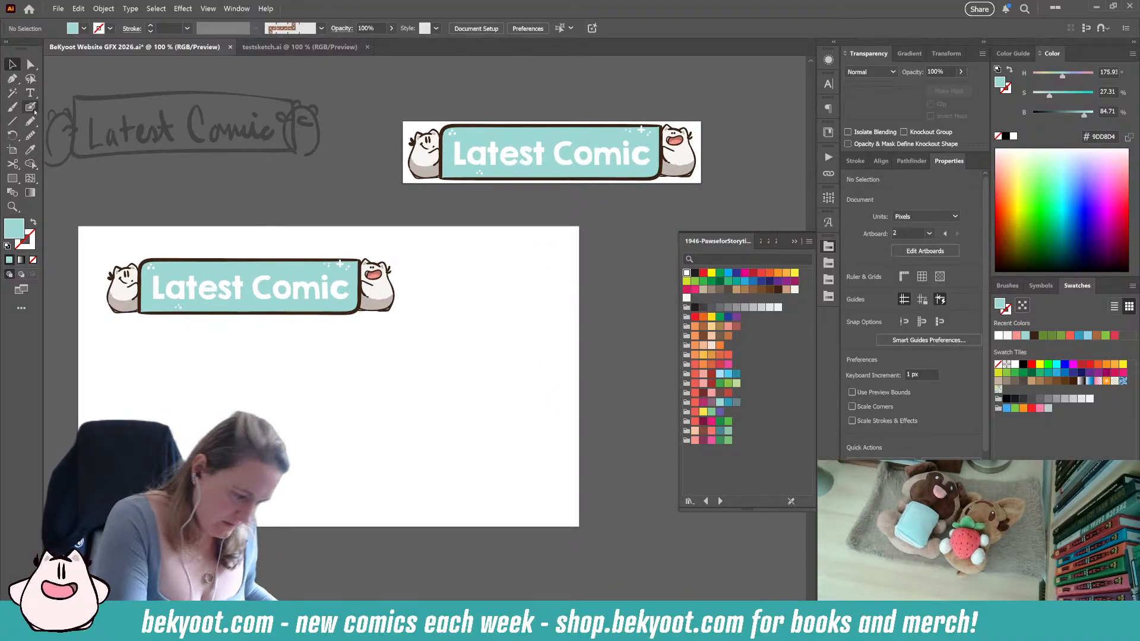
drag(482, 285, 466, 303)
drag(493, 284, 498, 303)
drag(509, 290, 519, 317)
drag(521, 292, 520, 304)
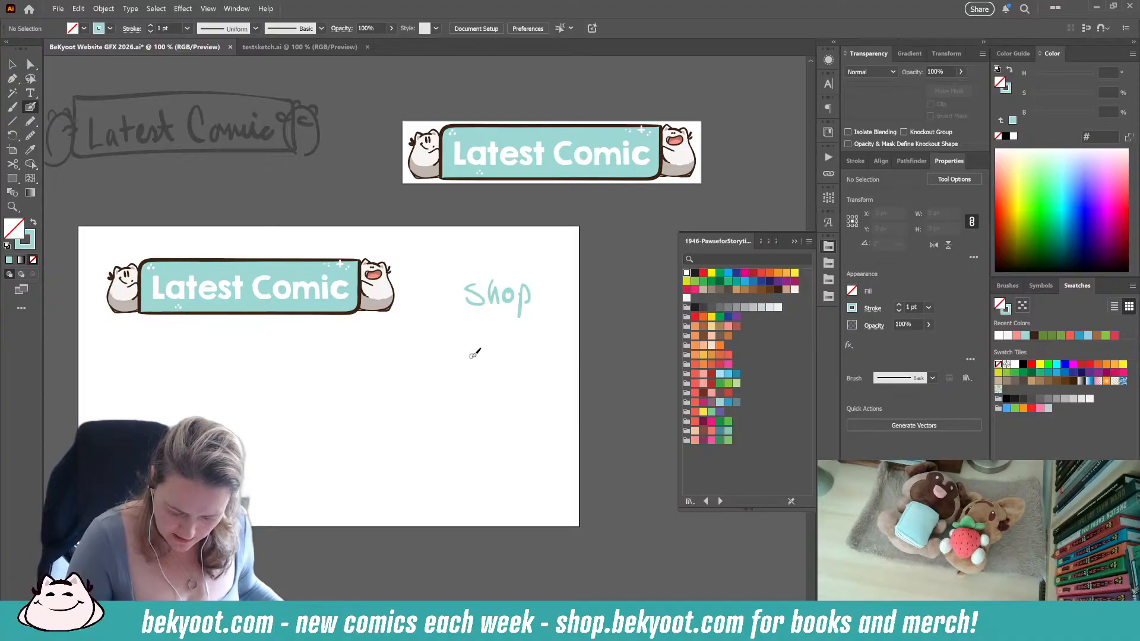
Handwrite "insp." and an underlined "Freebies" in teal beneath the "Shop" note
mouse_move(472, 356)
mouse_down()
mouse_move(471, 367)
mouse_move(509, 383)
mouse_move(515, 365)
mouse_up()
click(523, 361)
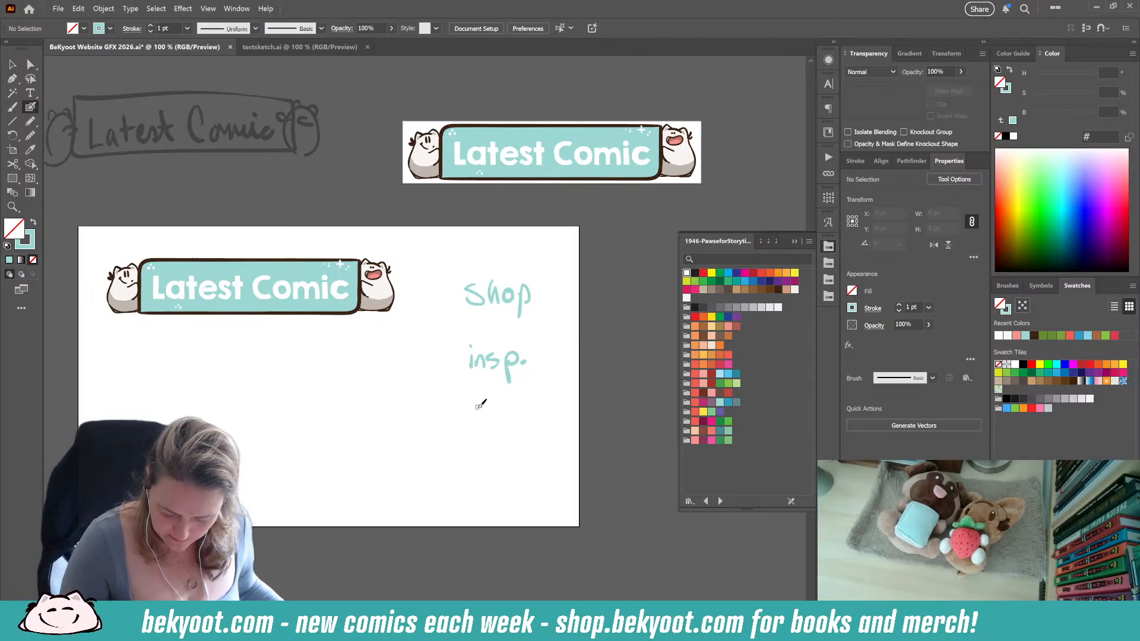
mouse_move(477, 406)
mouse_down()
mouse_move(477, 425)
mouse_move(486, 404)
mouse_move(486, 416)
mouse_move(521, 402)
mouse_move(544, 416)
mouse_up()
drag(480, 433, 538, 429)
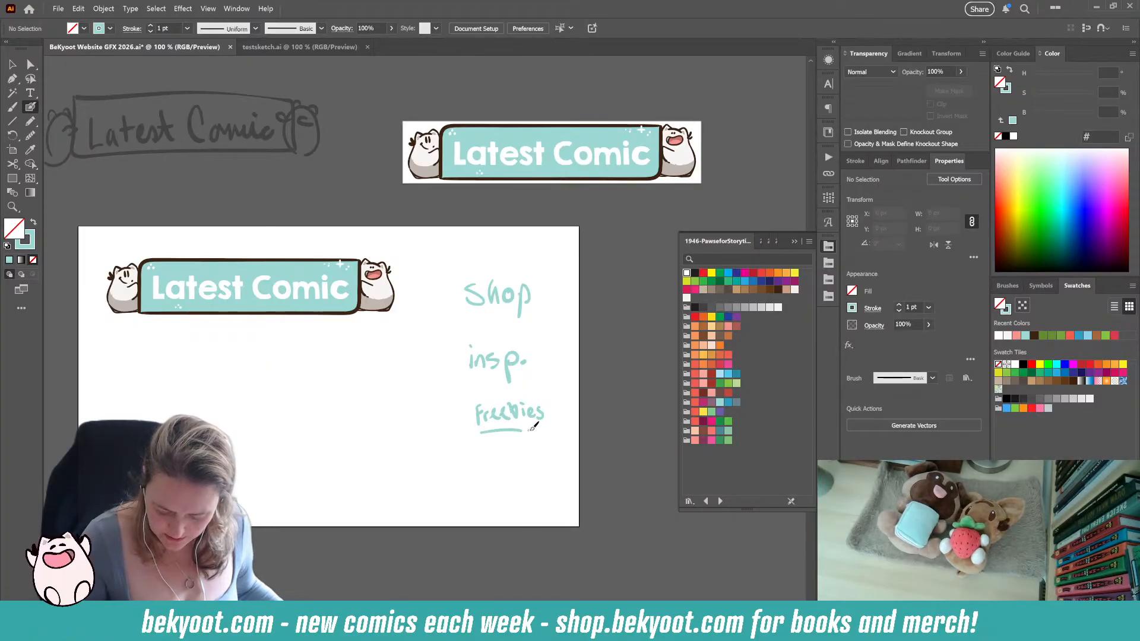
drag(464, 398, 547, 436)
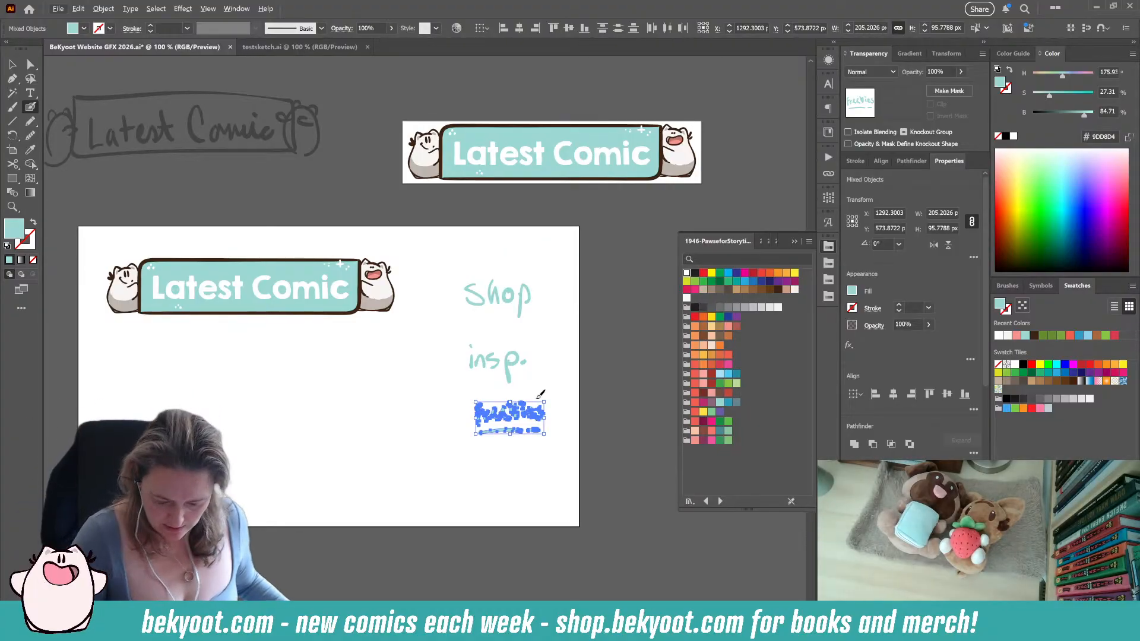
ctrl+click(540, 393)
ctrl+click(482, 356)
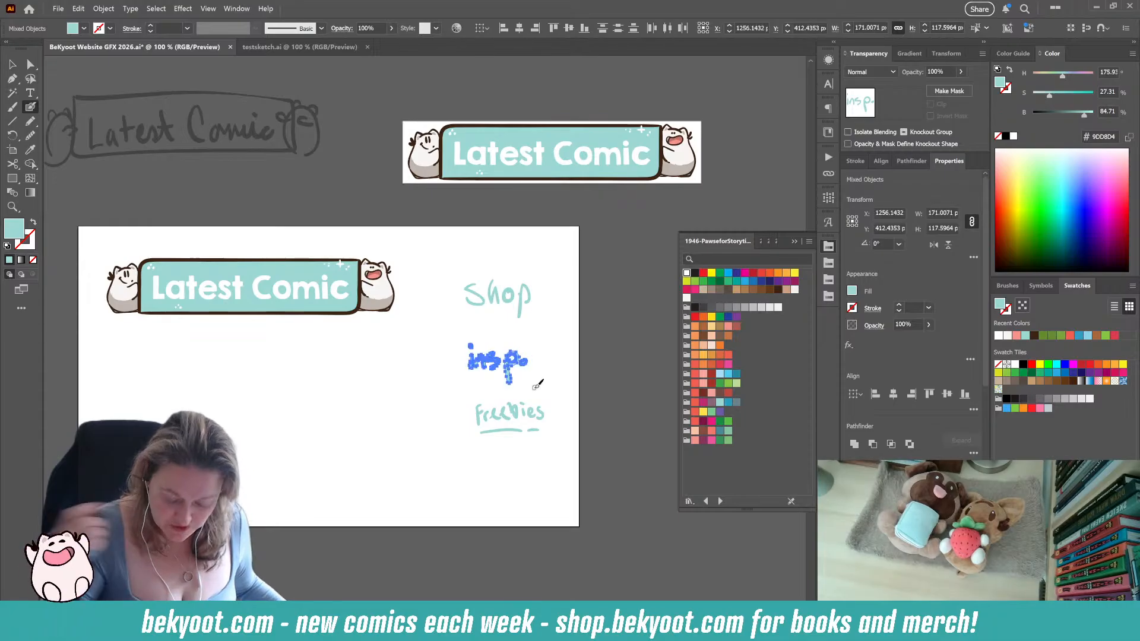
drag(453, 271, 533, 315)
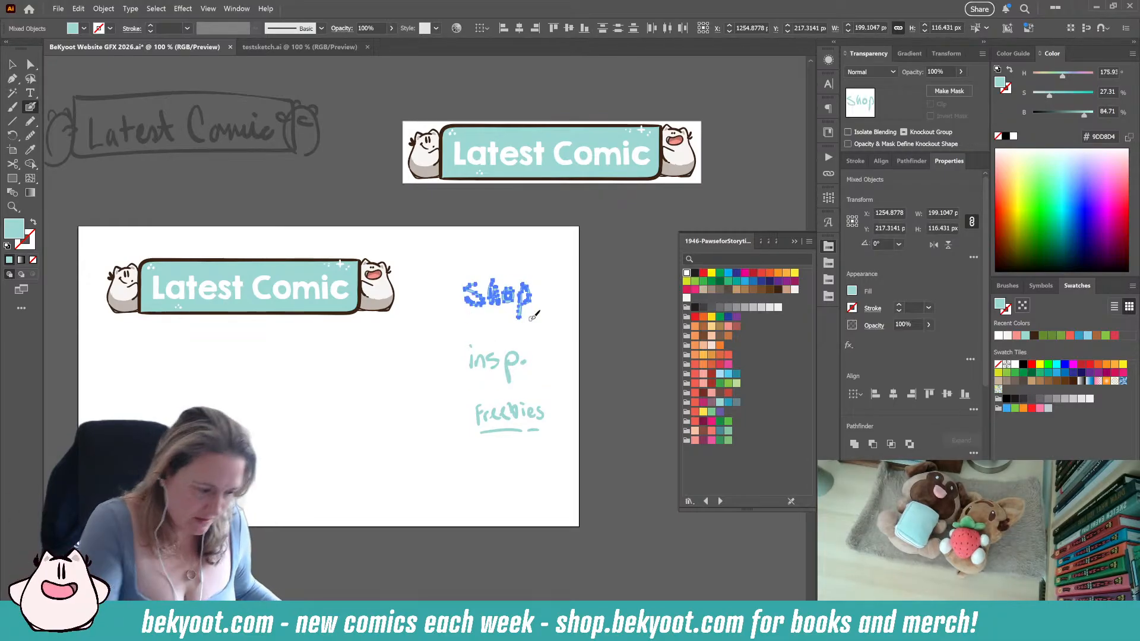
key(v)
drag(438, 334, 537, 388)
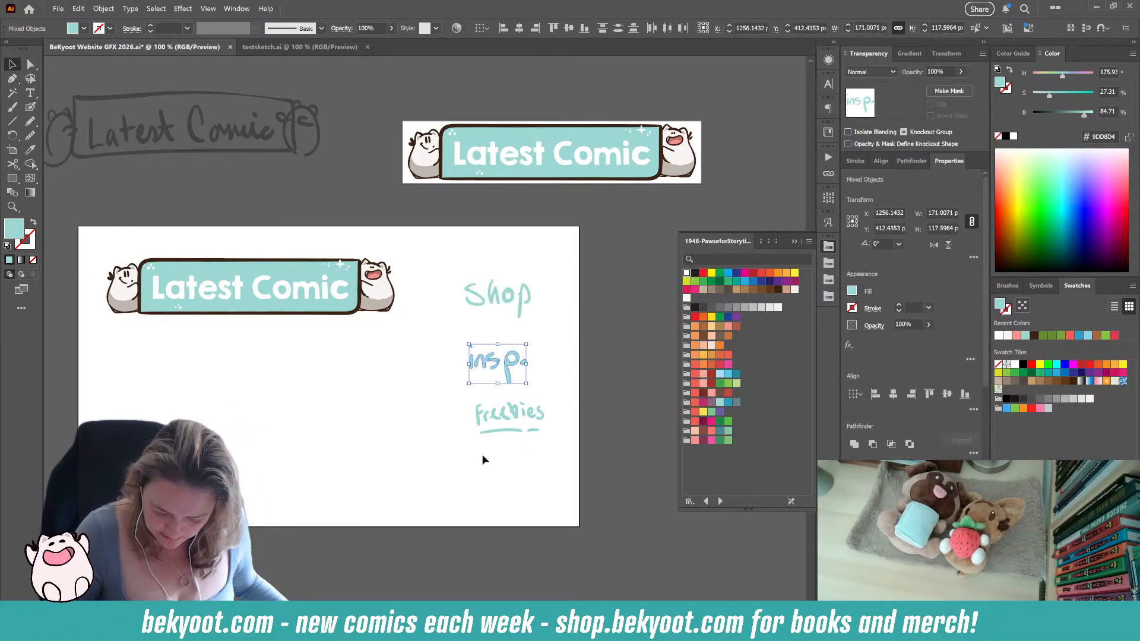
drag(469, 396, 561, 443)
drag(465, 267, 537, 321)
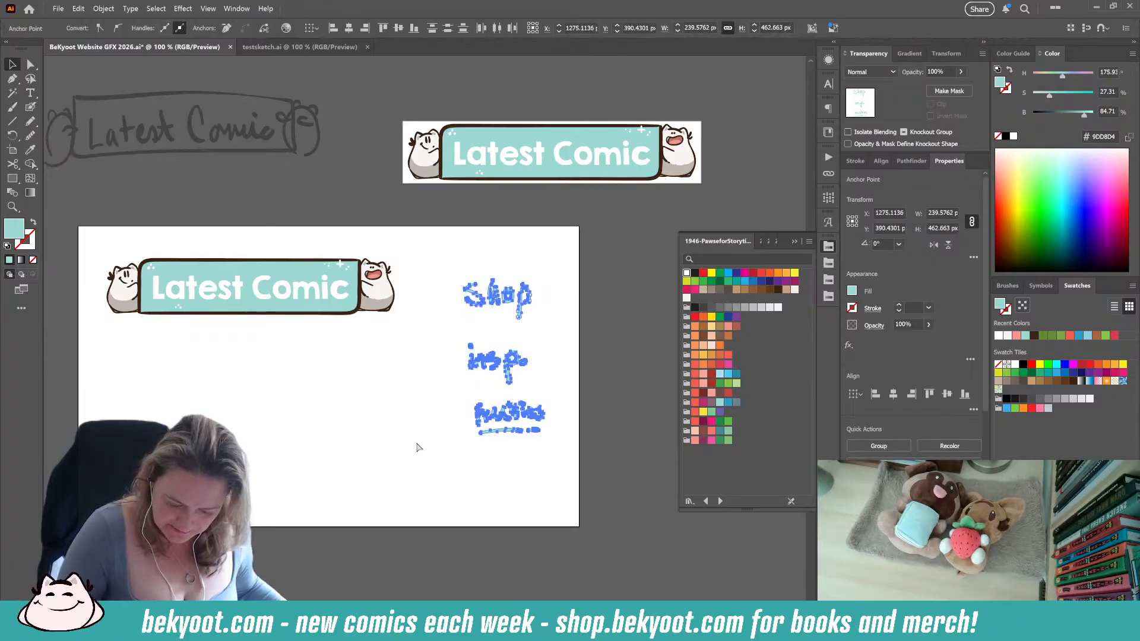
click(358, 485)
Save the website graphics document and switch to the testsketch.ai drawing
drag(371, 393, 467, 403)
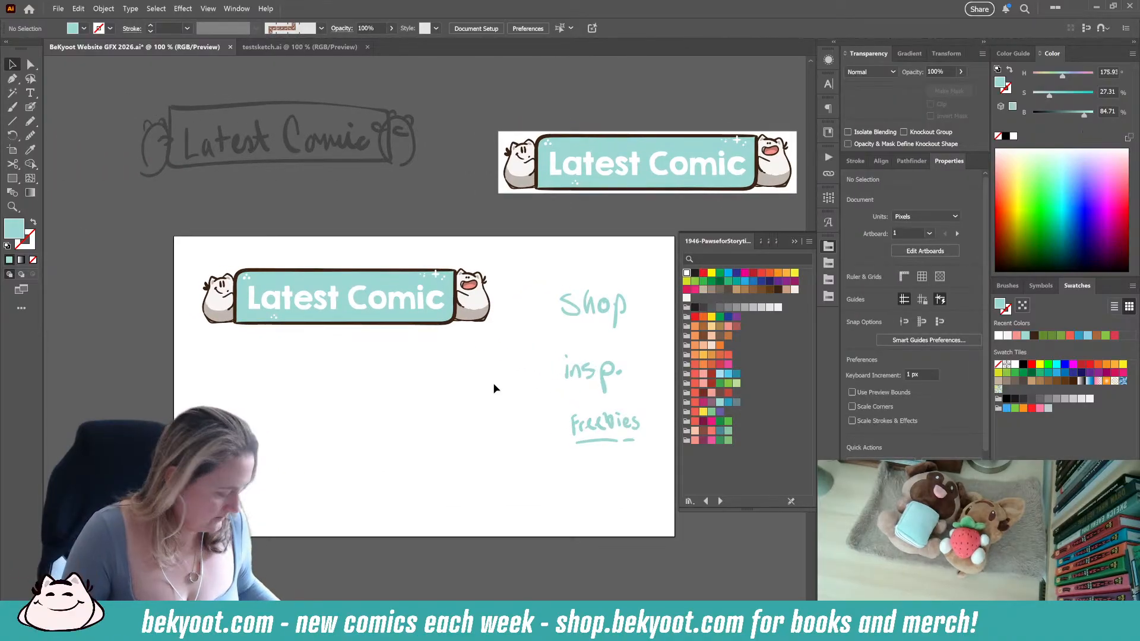
key(ctrl+s)
click(280, 50)
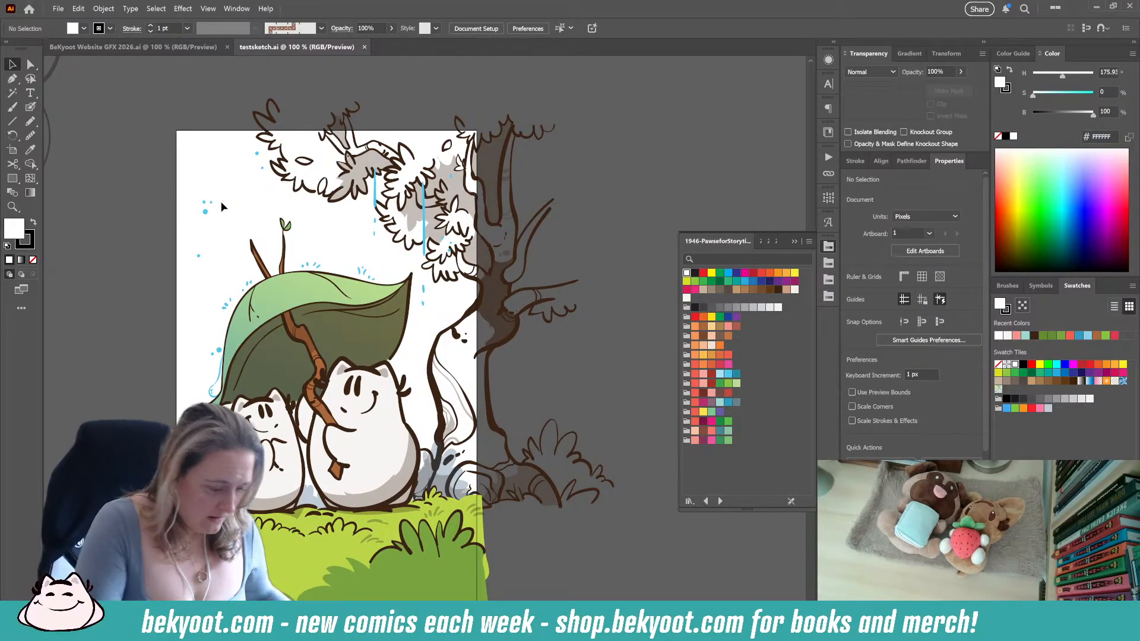
Isolate the nested group that holds the tree's linework so it can be edited separately from the characters
key(n)
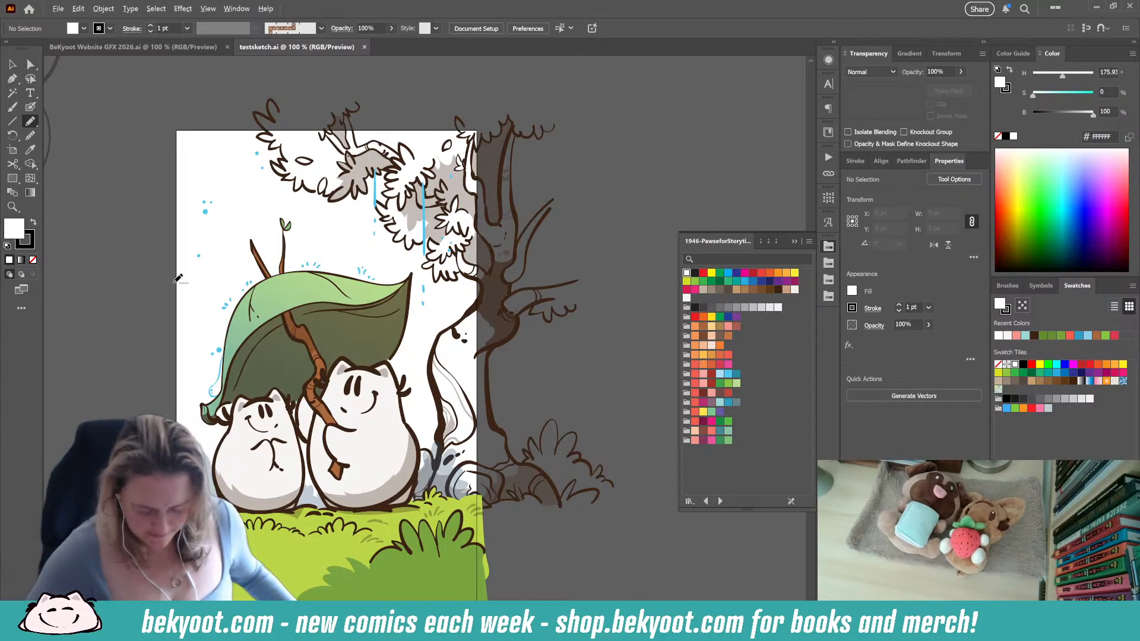
key(ctrl+equal)
drag(371, 498, 327, 474)
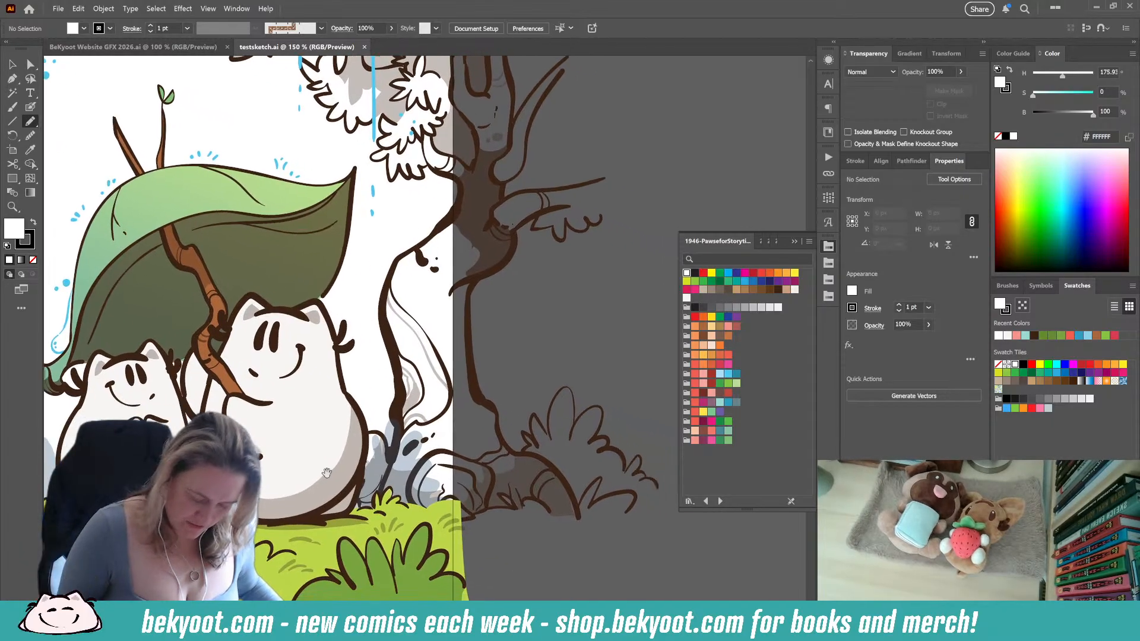
key(v)
key(ctrl+a)
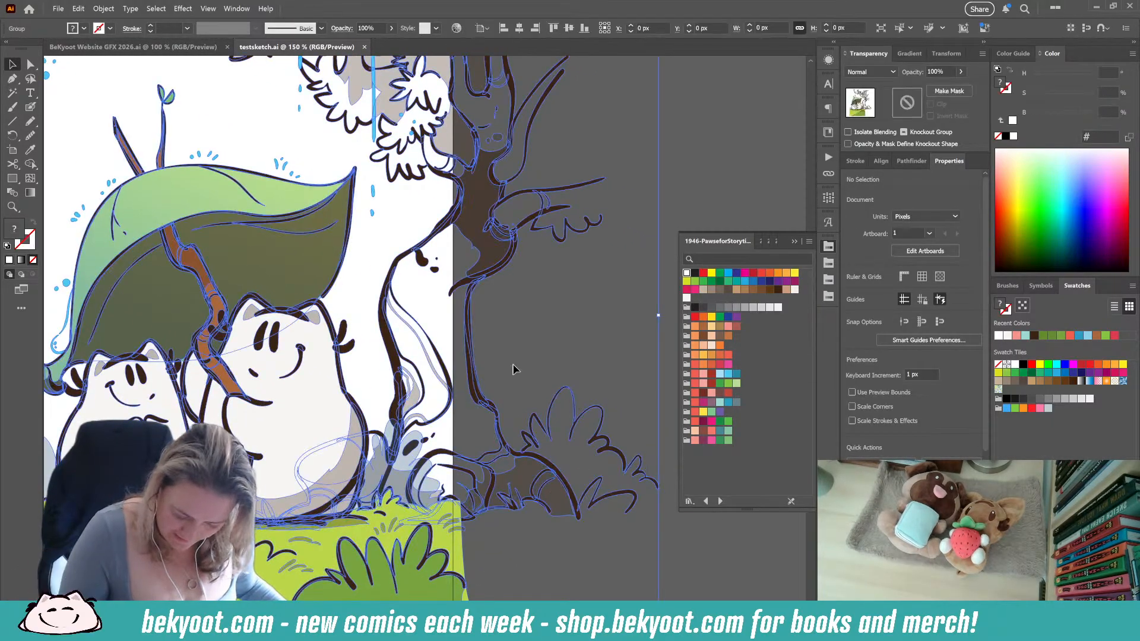
double_click(469, 357)
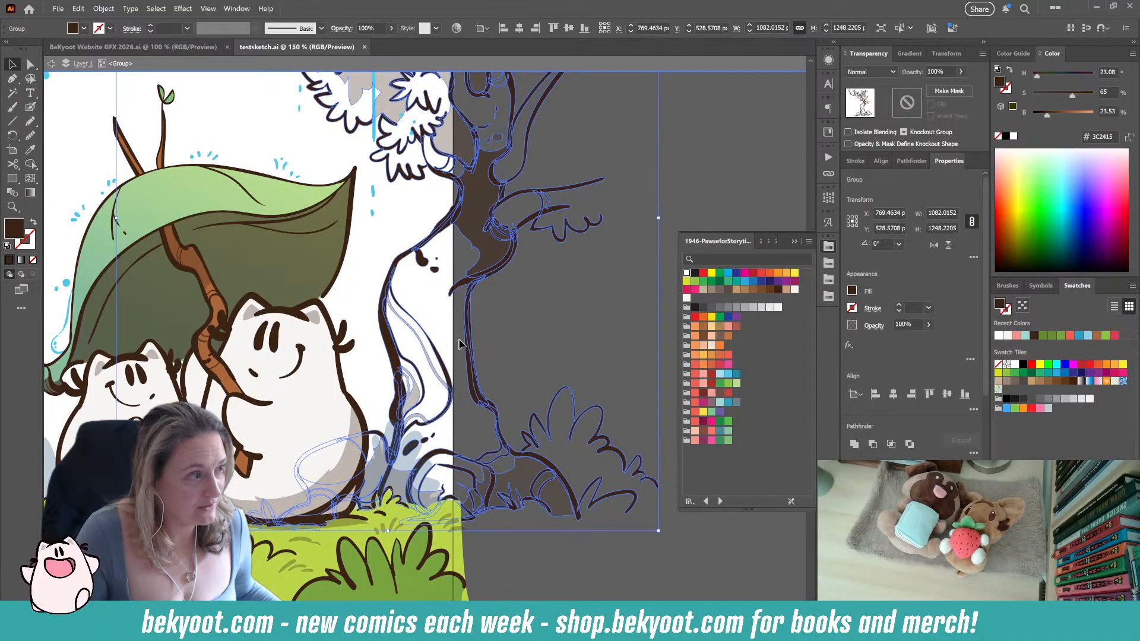
double_click(502, 272)
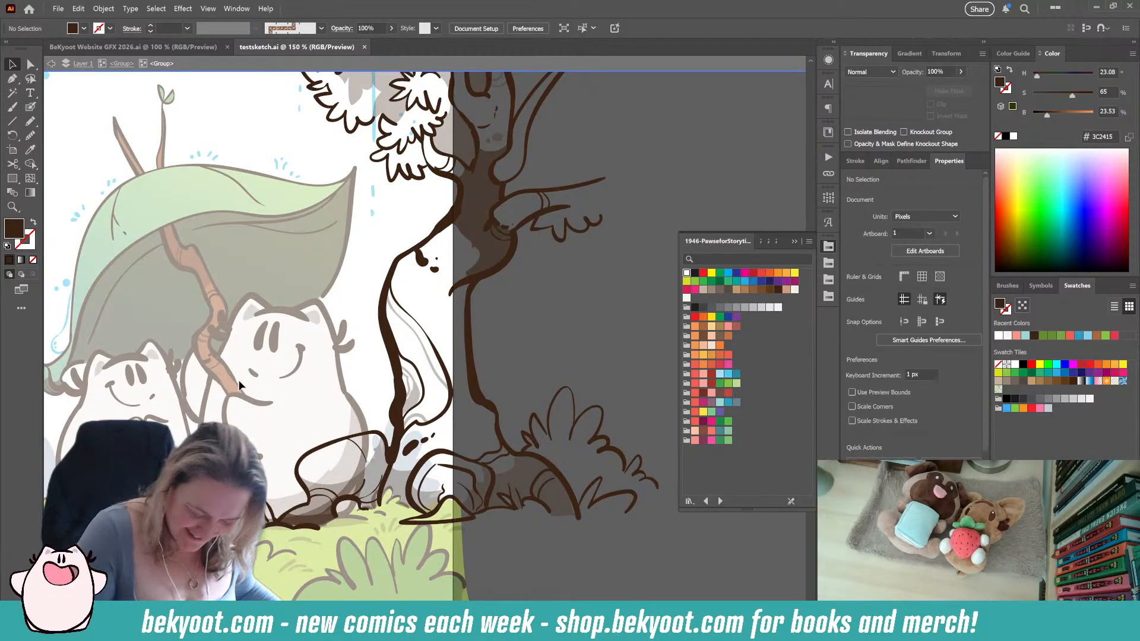
Set the Pencil's fill to golden brown B78B36 from the 2590-LeafyWalk swatch library
key(n)
drag(557, 280, 507, 260)
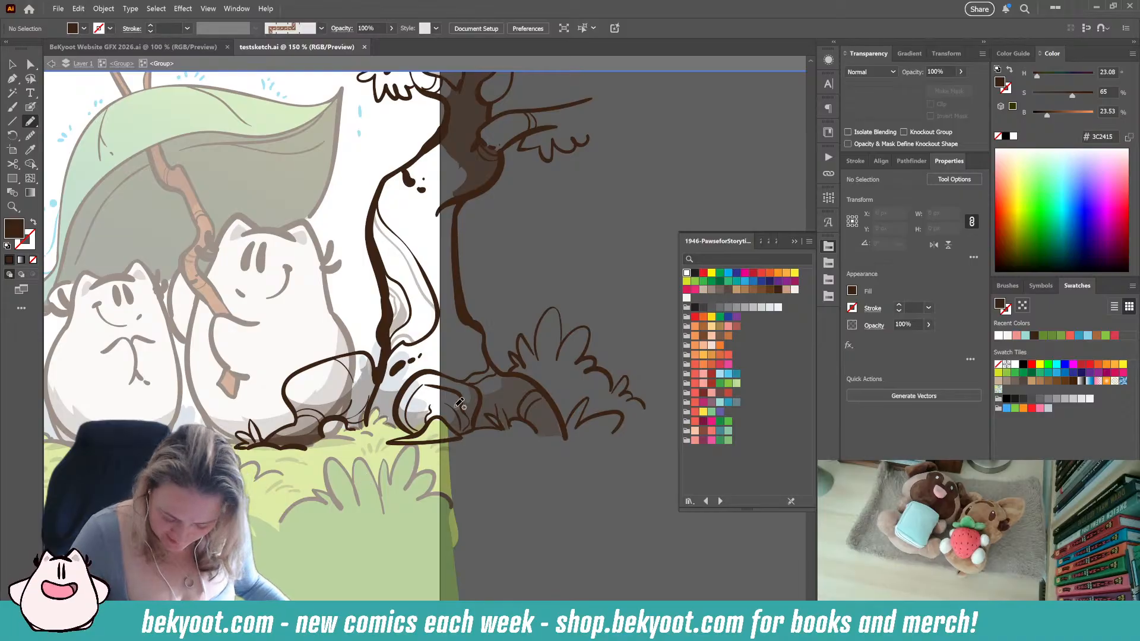
click(761, 241)
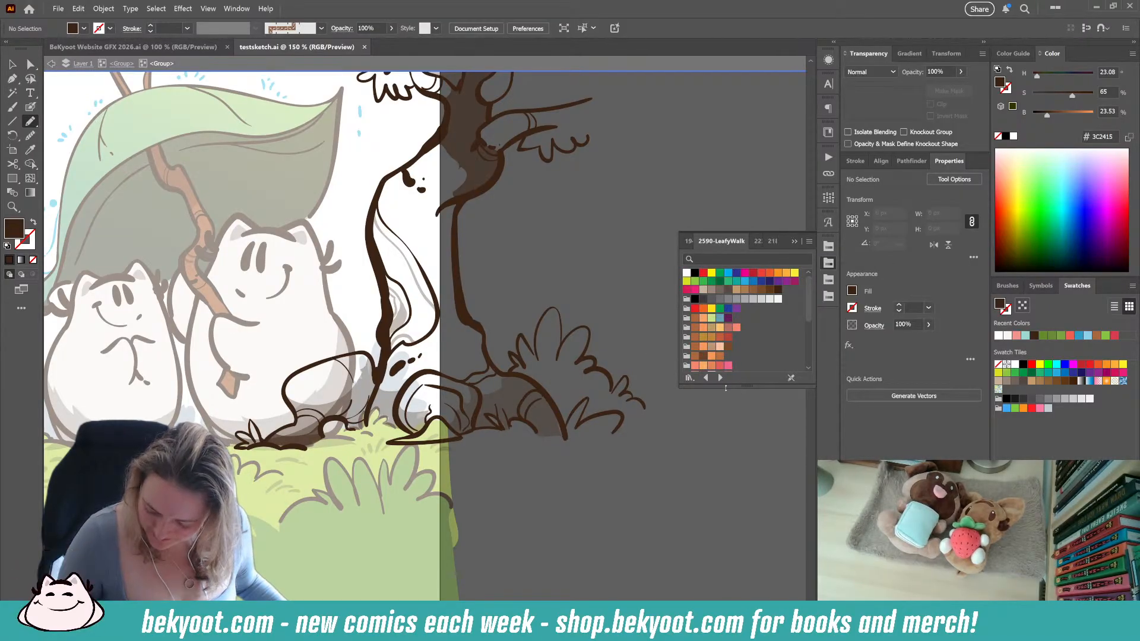
drag(726, 387, 726, 498)
click(694, 384)
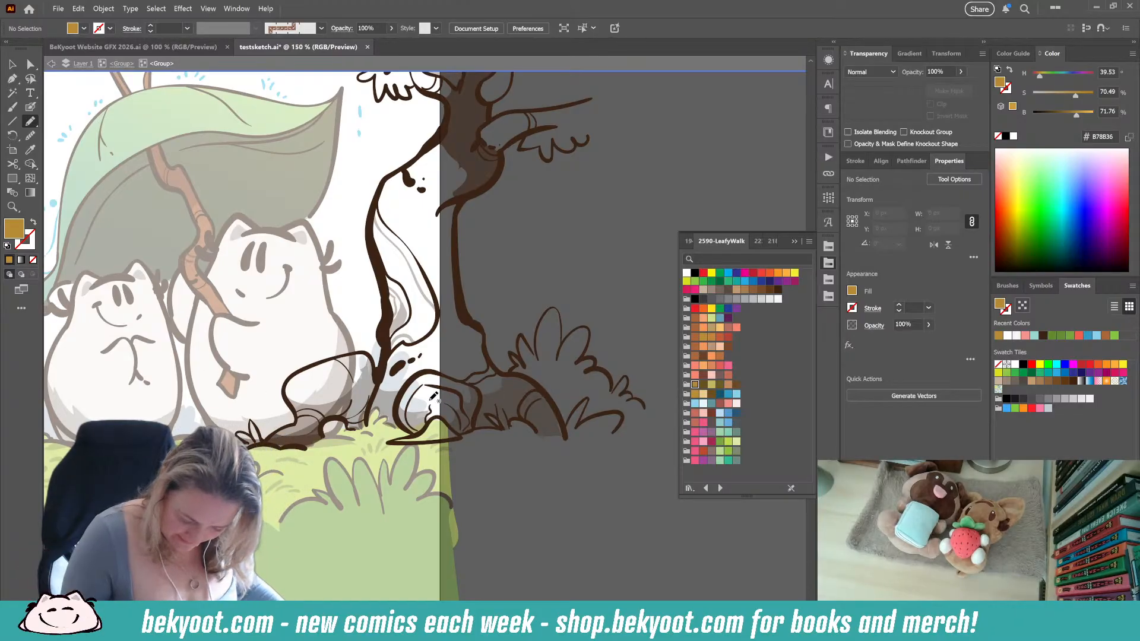
Trace the lower trunk and roots as a golden-brown shape, send it behind the linework and enable Draw Behind mode
mouse_move(395, 439)
mouse_down()
mouse_move(453, 438)
mouse_move(503, 415)
mouse_move(567, 433)
mouse_move(562, 411)
mouse_move(482, 339)
mouse_move(457, 209)
mouse_move(484, 189)
mouse_move(472, 158)
mouse_move(444, 135)
mouse_move(411, 162)
mouse_move(373, 225)
mouse_move(390, 336)
mouse_move(383, 375)
mouse_move(373, 356)
mouse_move(324, 360)
mouse_move(295, 380)
mouse_move(285, 397)
mouse_move(300, 419)
mouse_move(272, 438)
mouse_move(319, 439)
mouse_move(337, 418)
mouse_move(421, 435)
mouse_up()
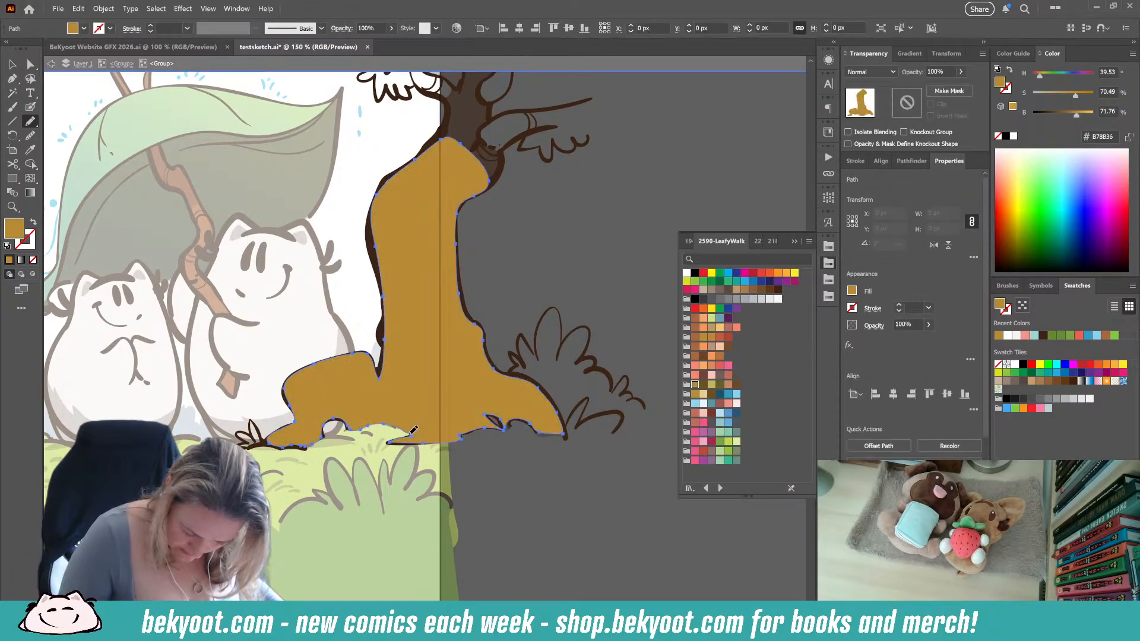
key(ctrl+shift+bracketleft)
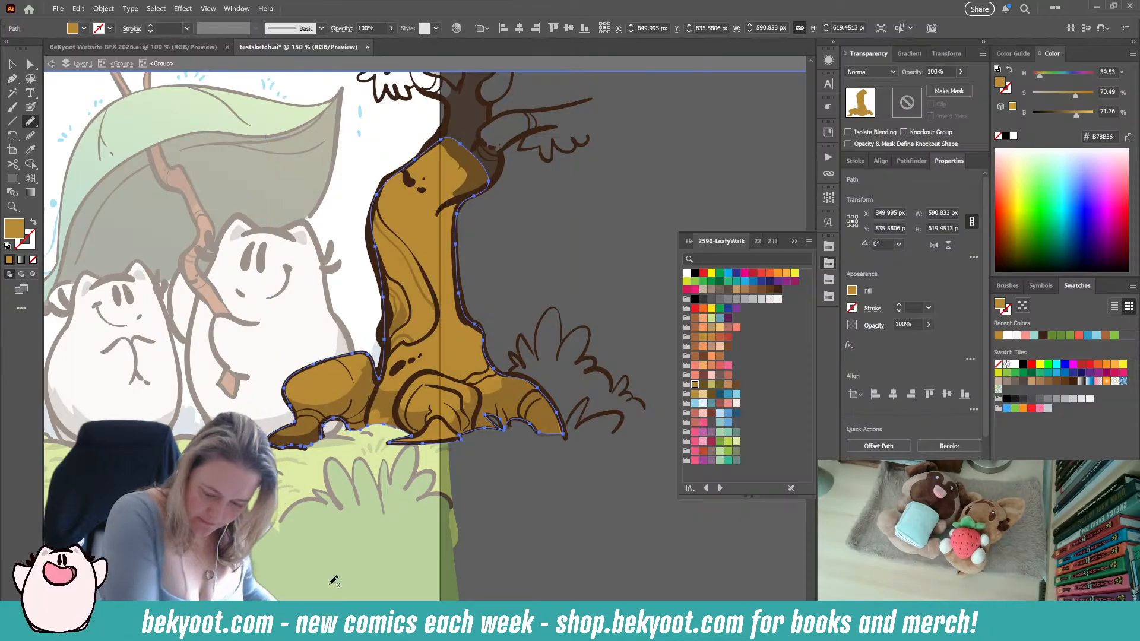
key(shift+d)
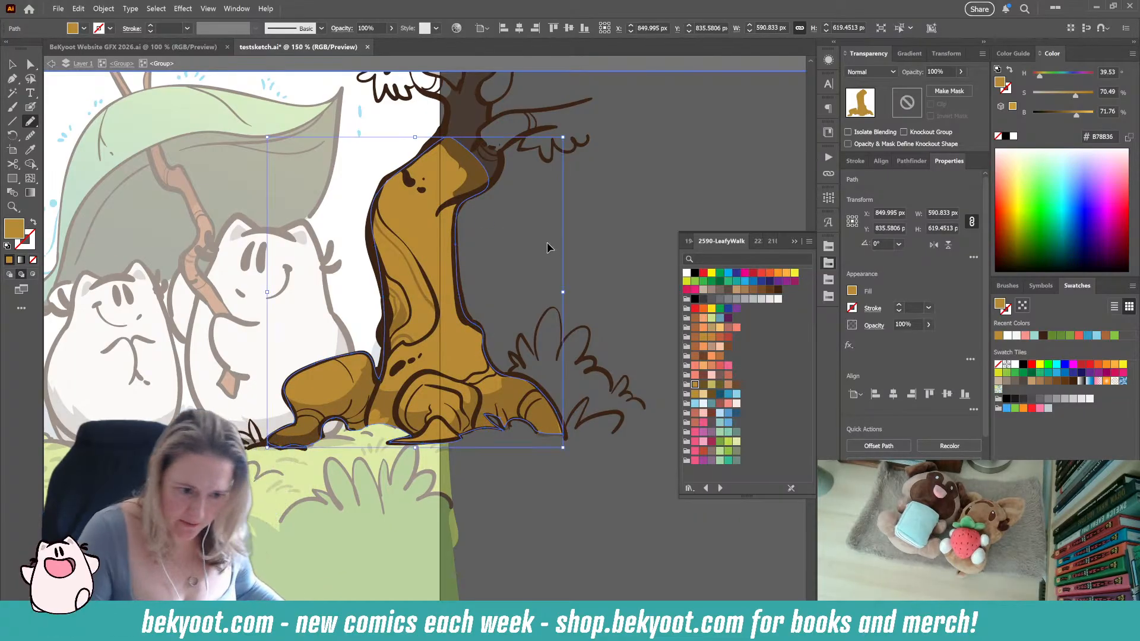
ctrl+click(548, 247)
Fill the lowest branch reaching out to the right with golden brown and select an anchor on the trunk fill's left edge
mouse_move(551, 226)
mouse_down()
mouse_move(514, 338)
mouse_move(461, 419)
mouse_move(471, 376)
mouse_up()
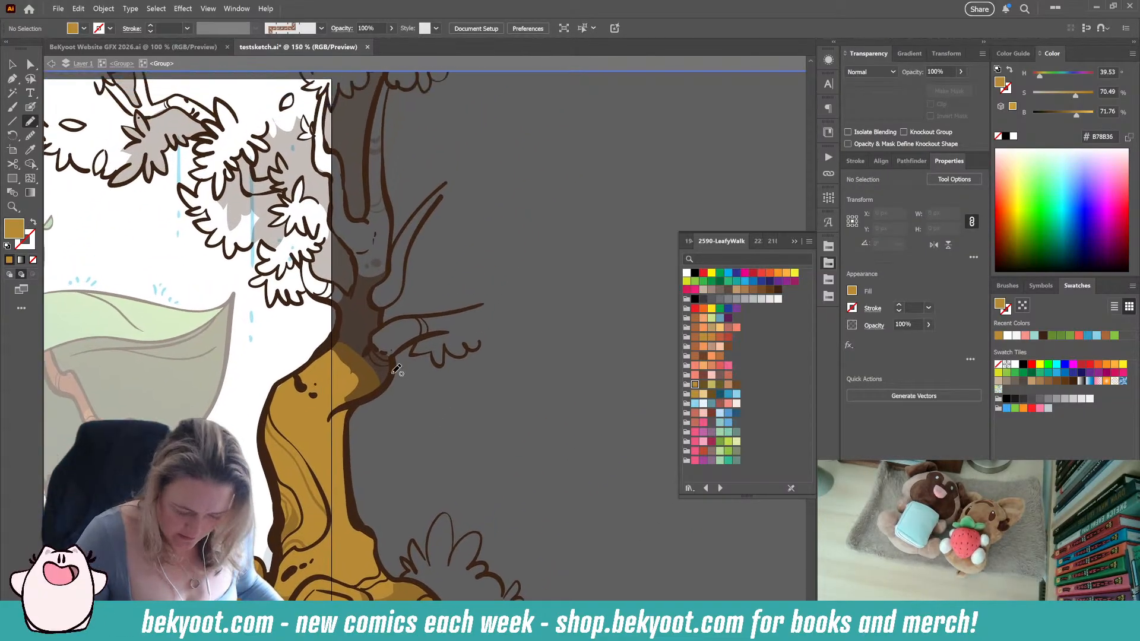
mouse_move(385, 387)
mouse_down()
mouse_move(405, 347)
mouse_move(473, 327)
mouse_move(490, 304)
mouse_move(372, 335)
mouse_move(348, 385)
mouse_move(353, 401)
mouse_move(386, 387)
mouse_up()
key(a)
click(268, 402)
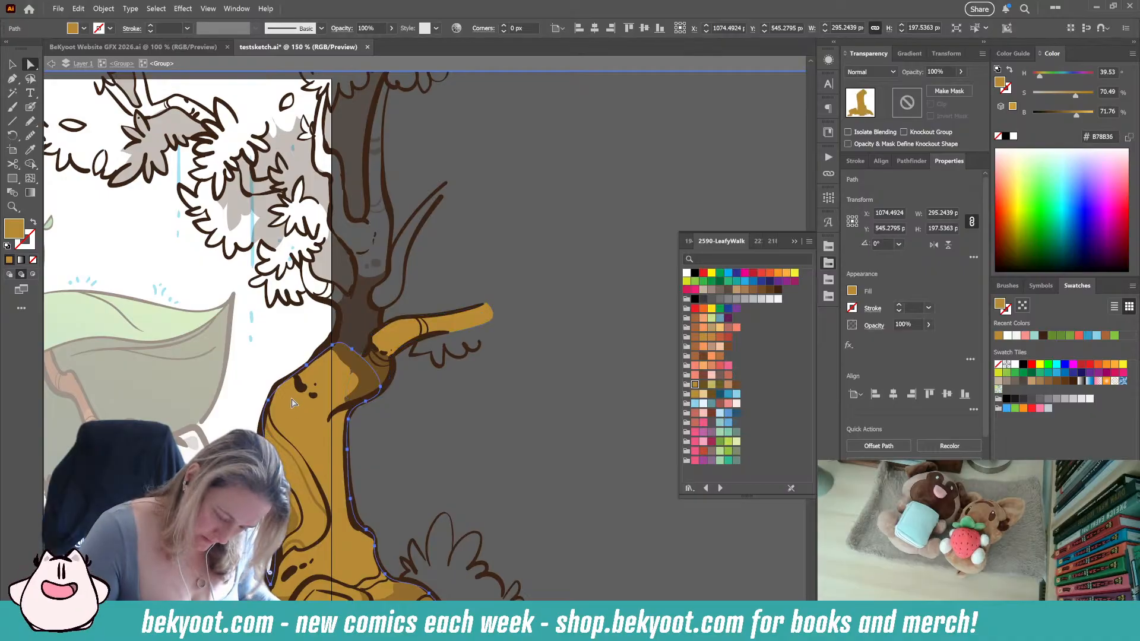
click(268, 403)
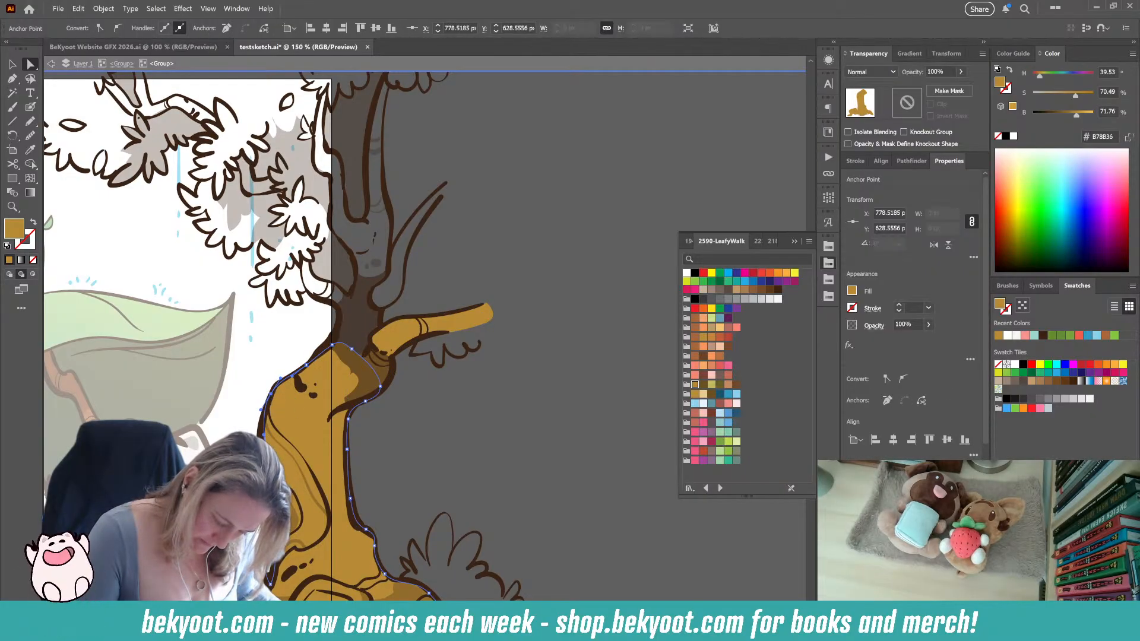
scroll(55, 193, up, 2)
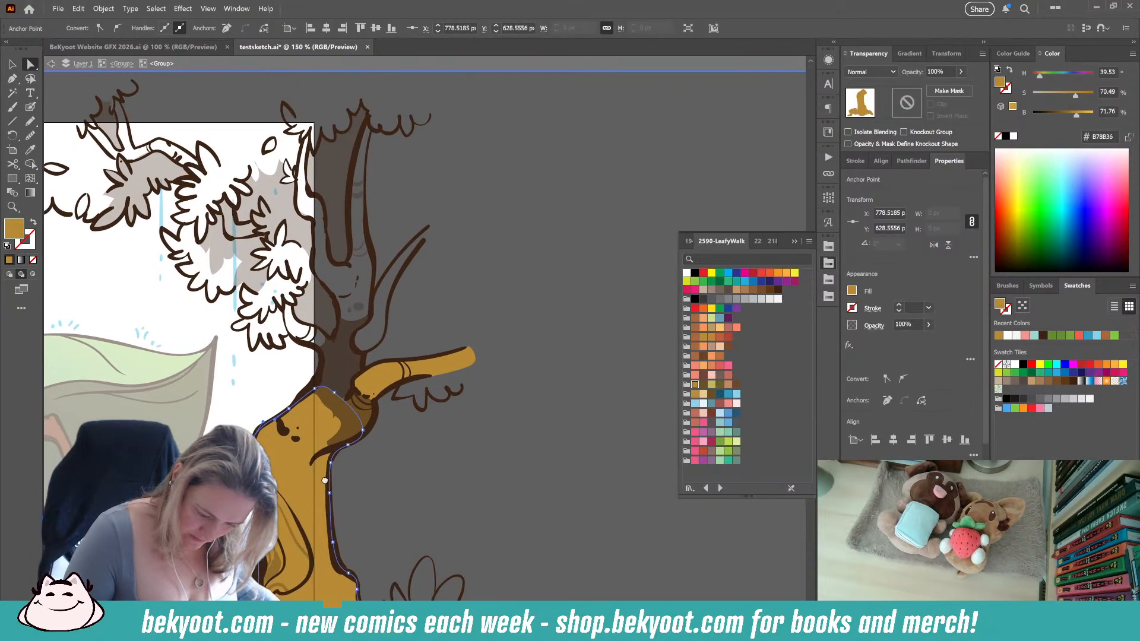
key(n)
key(ctrl+shift+a)
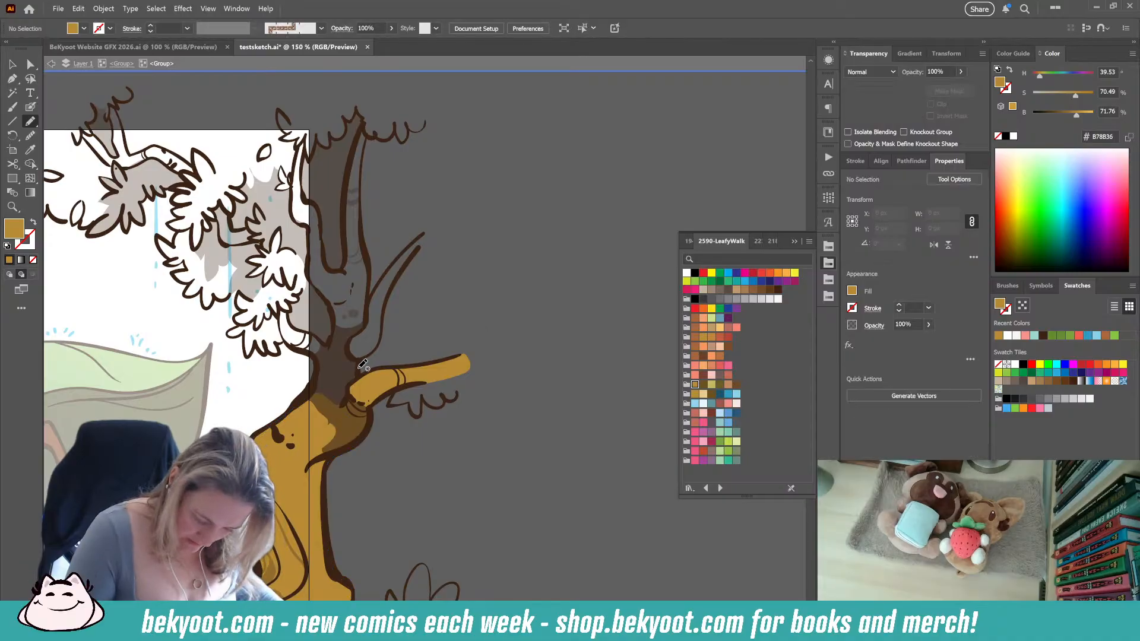
Trace the upper trunk and its upward-growing branches with the Pencil as one golden-brown fill behind the linework
mouse_move(359, 383)
mouse_down()
mouse_move(383, 337)
mouse_move(386, 297)
mouse_move(420, 239)
mouse_move(369, 297)
mouse_move(363, 128)
mouse_move(346, 176)
mouse_move(341, 269)
mouse_move(325, 262)
mouse_move(307, 191)
mouse_up()
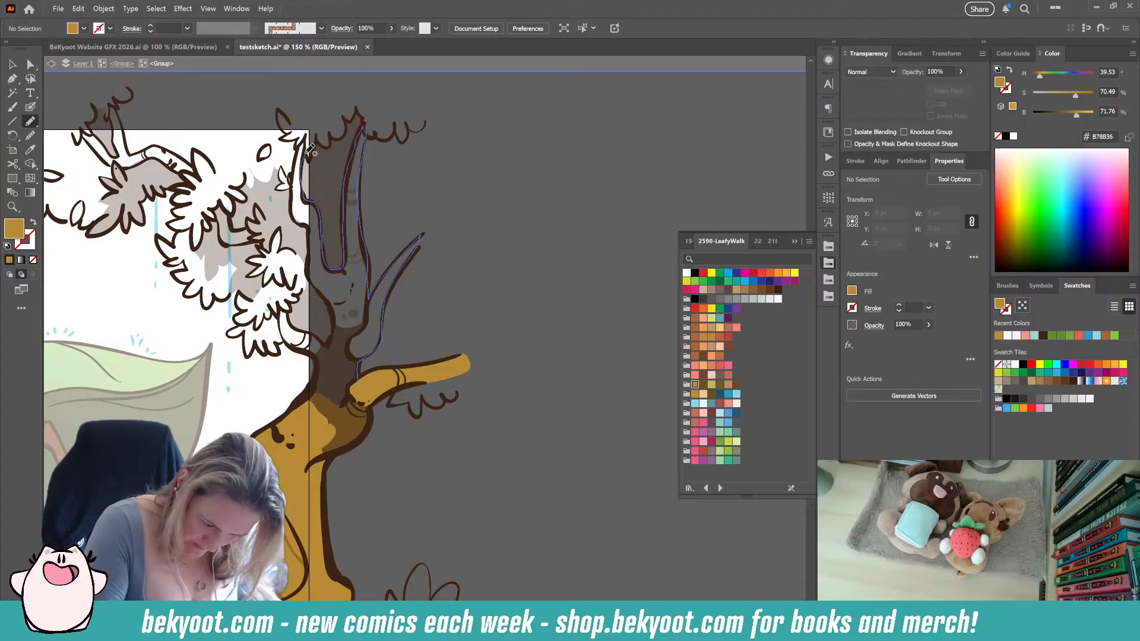
drag(306, 138, 300, 156)
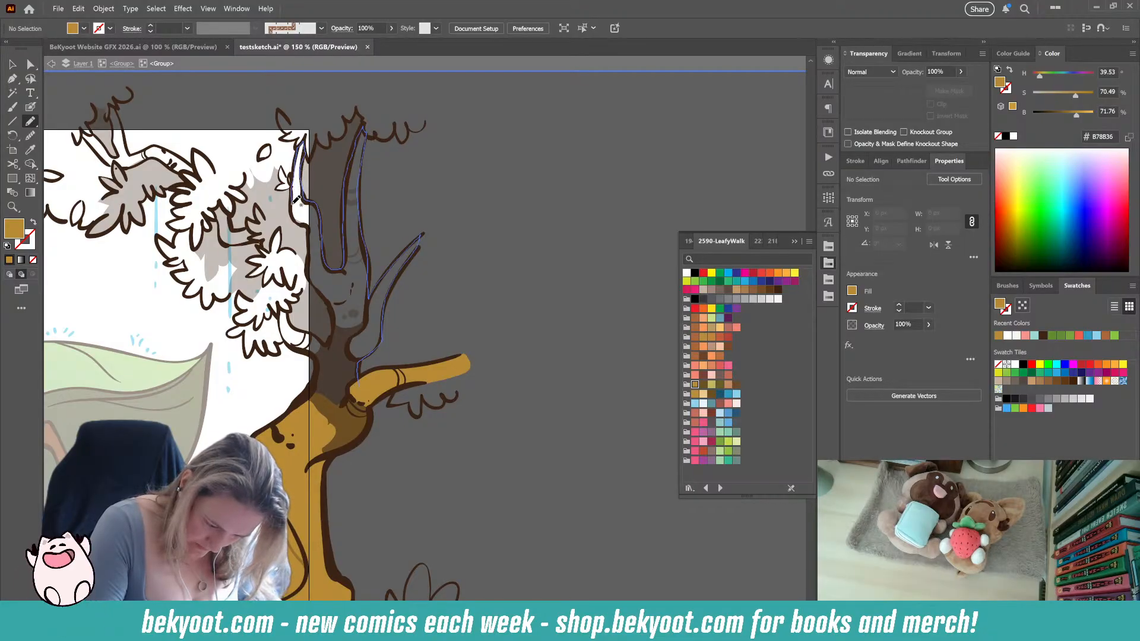
mouse_move(310, 222)
mouse_down()
mouse_move(312, 268)
mouse_move(334, 307)
mouse_move(312, 395)
mouse_move(343, 418)
mouse_move(358, 380)
mouse_move(452, 370)
mouse_up()
key(ctrl+shift+a)
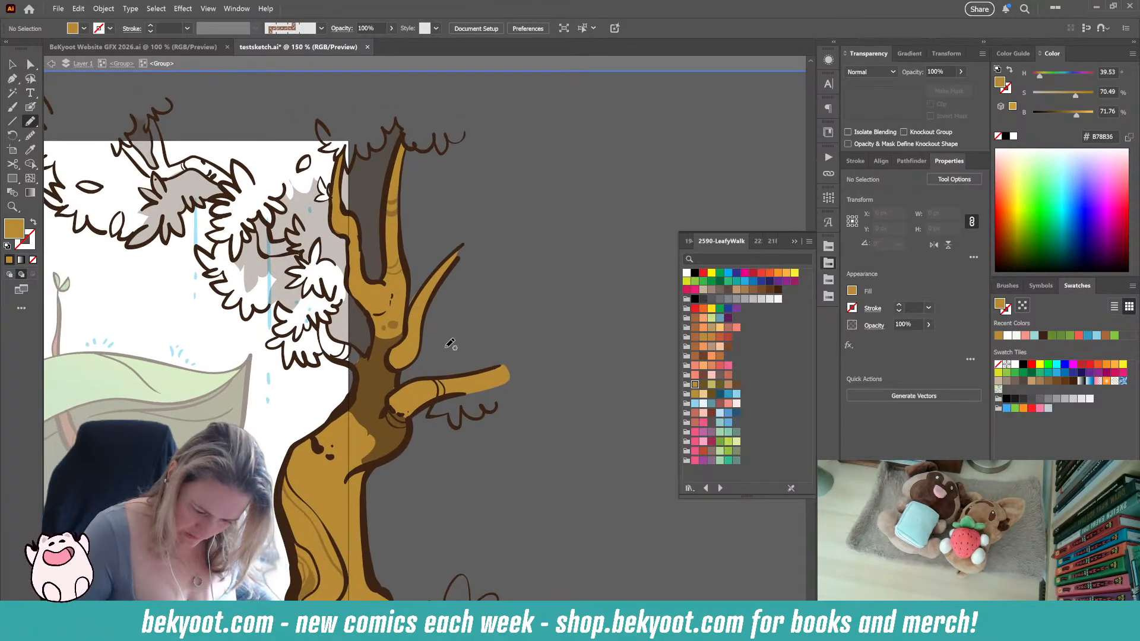
Adjust the upper trunk fill's anchor at the fork beside the slanted right branch
click(31, 63)
click(415, 308)
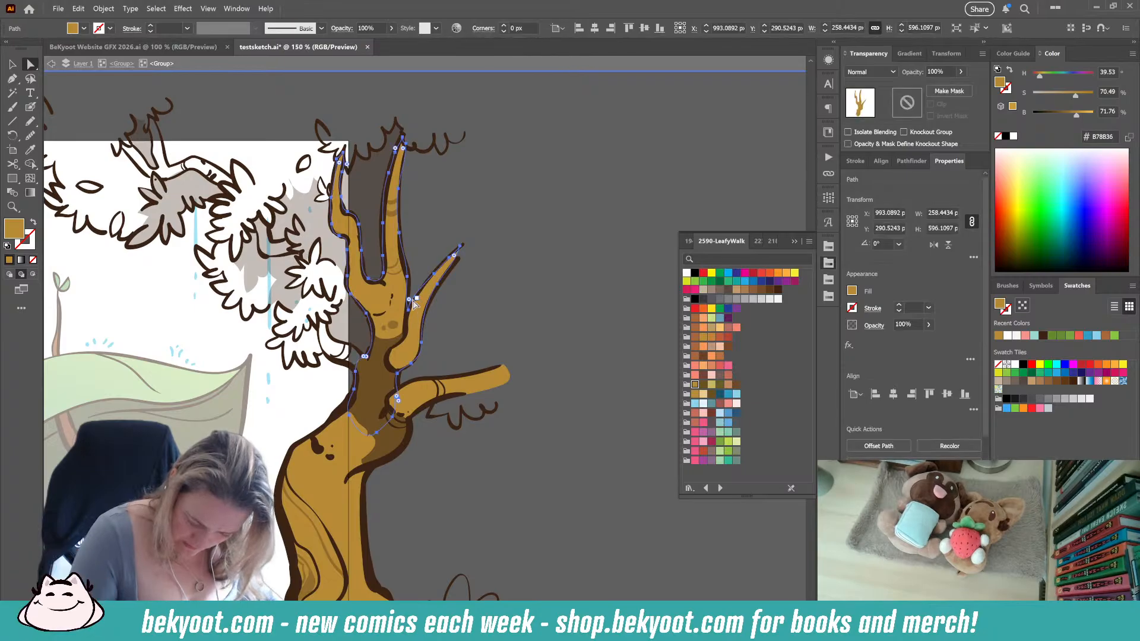
drag(409, 311, 408, 315)
click(491, 280)
drag(512, 345, 516, 328)
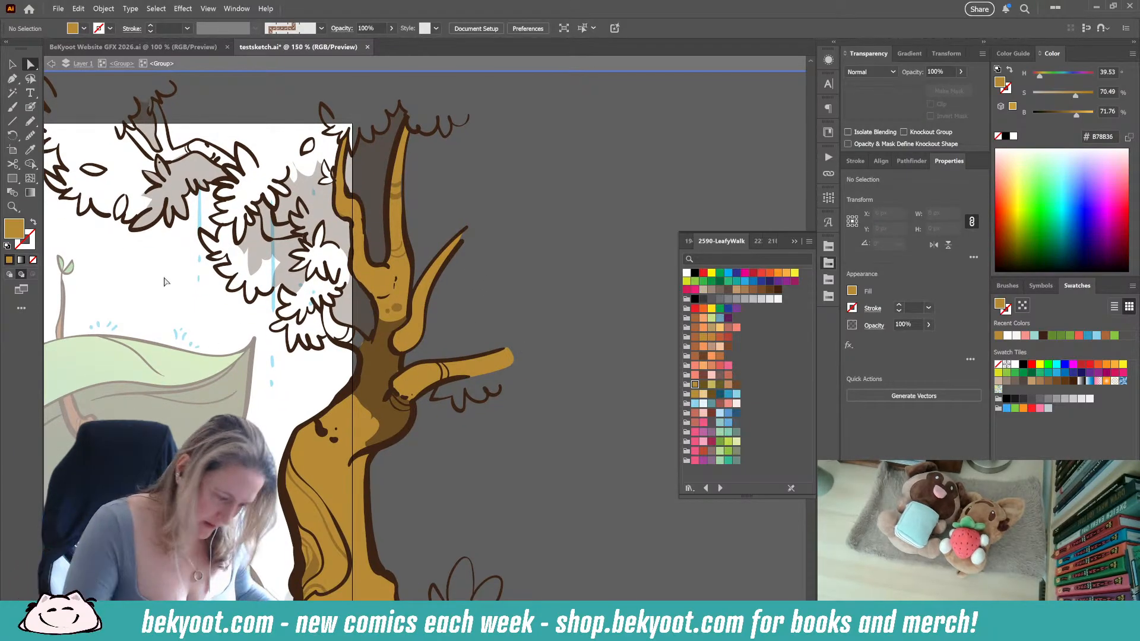
Fill the small bent branch between the leaf clusters left of the trunk with golden brown
key(n)
scroll(380, 332, up, 1)
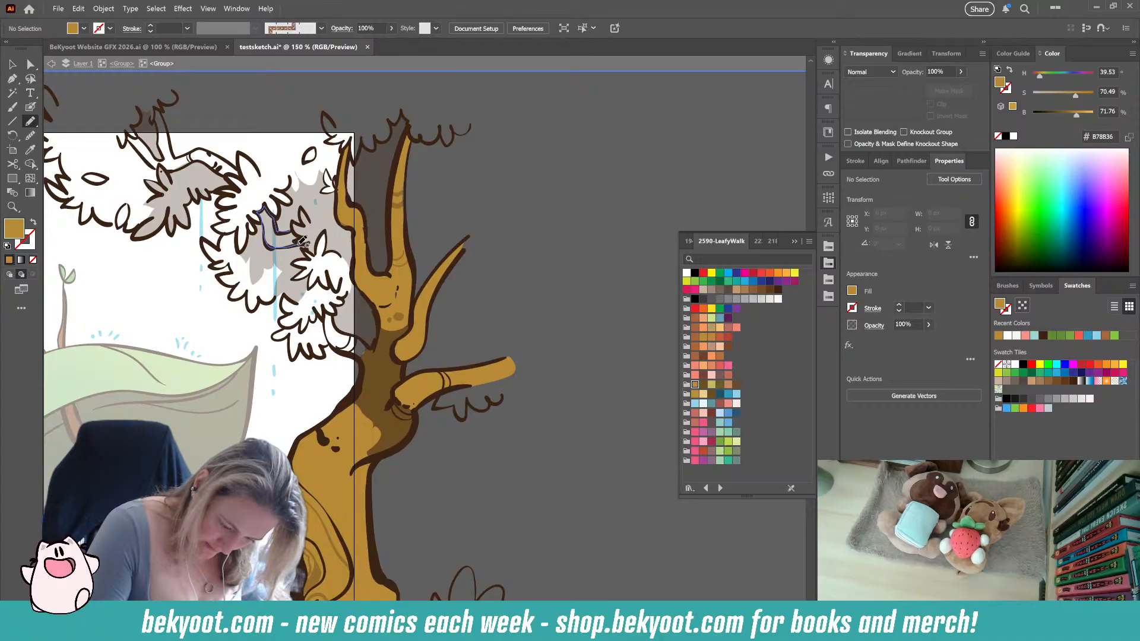
drag(295, 232, 297, 236)
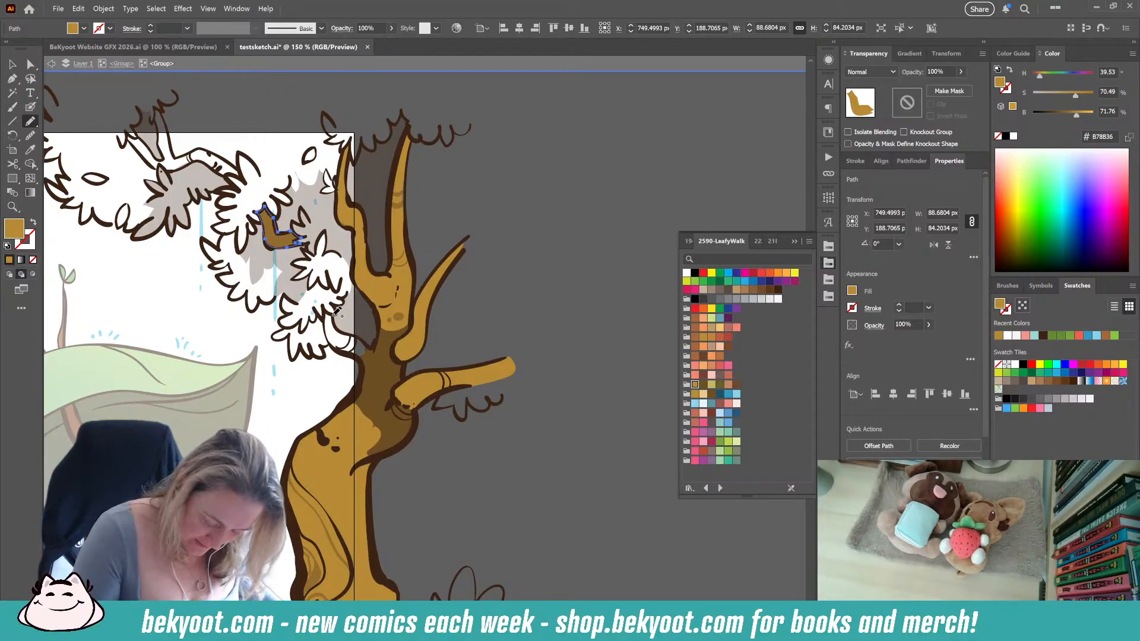
key(ctrl+shift+a)
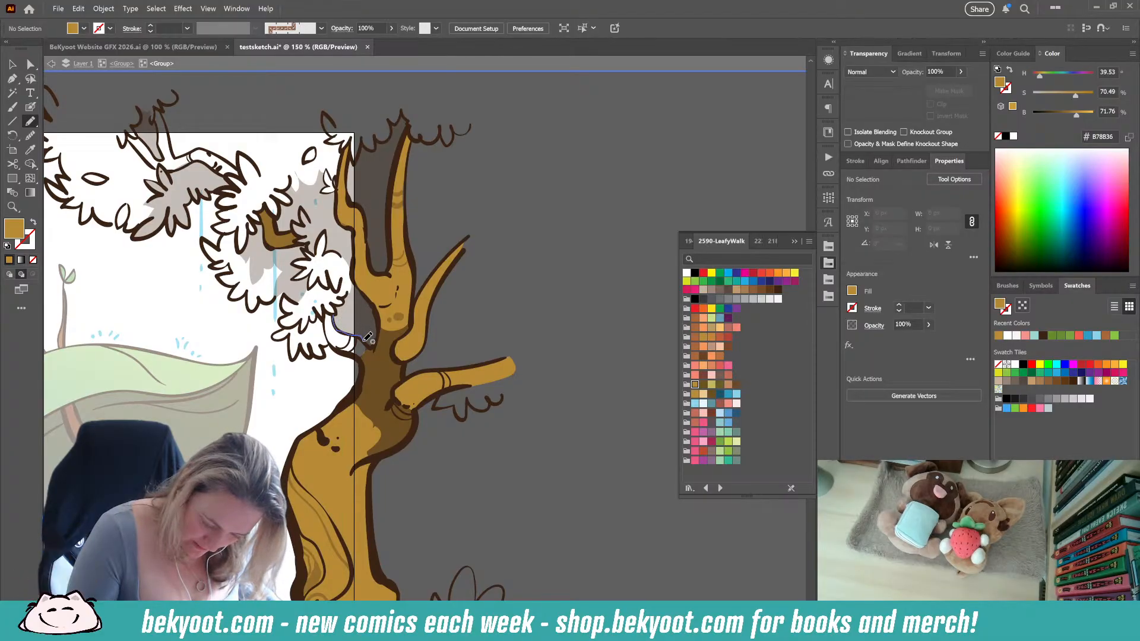
Fill the short curved branch joining the trunk's left side below the leaves with golden brown
drag(371, 339, 348, 353)
key(ctrl+shift+a)
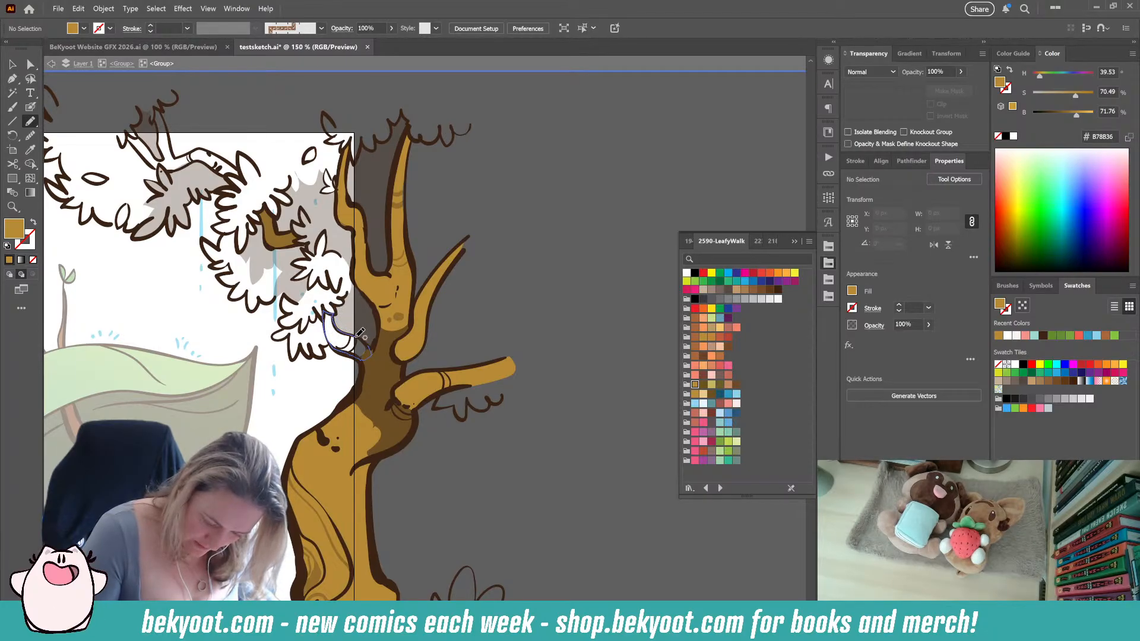
drag(369, 337, 368, 344)
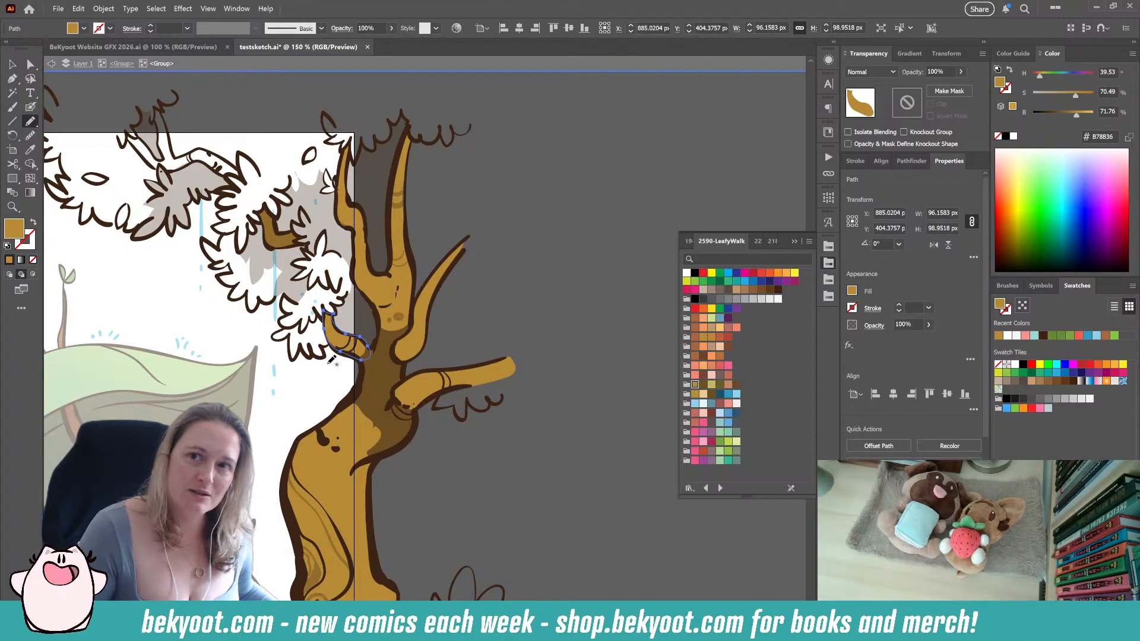
Adjust the anchor of the translucent dark shading shape between the forked twigs of the upper-left branch
drag(301, 287, 393, 346)
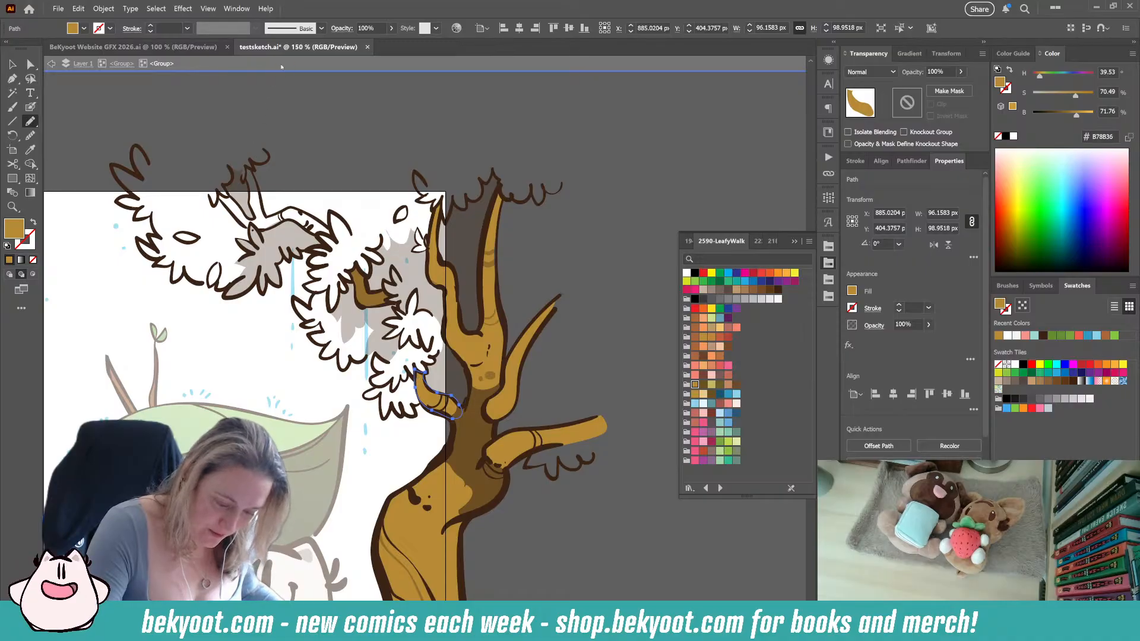
key(a)
click(228, 188)
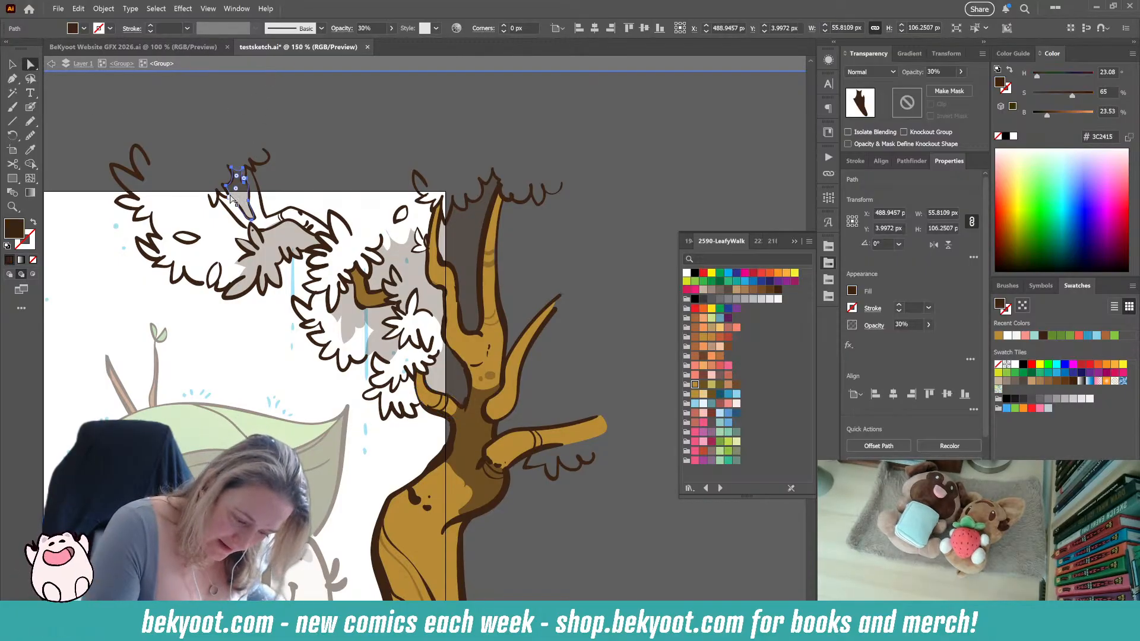
drag(226, 190, 226, 190)
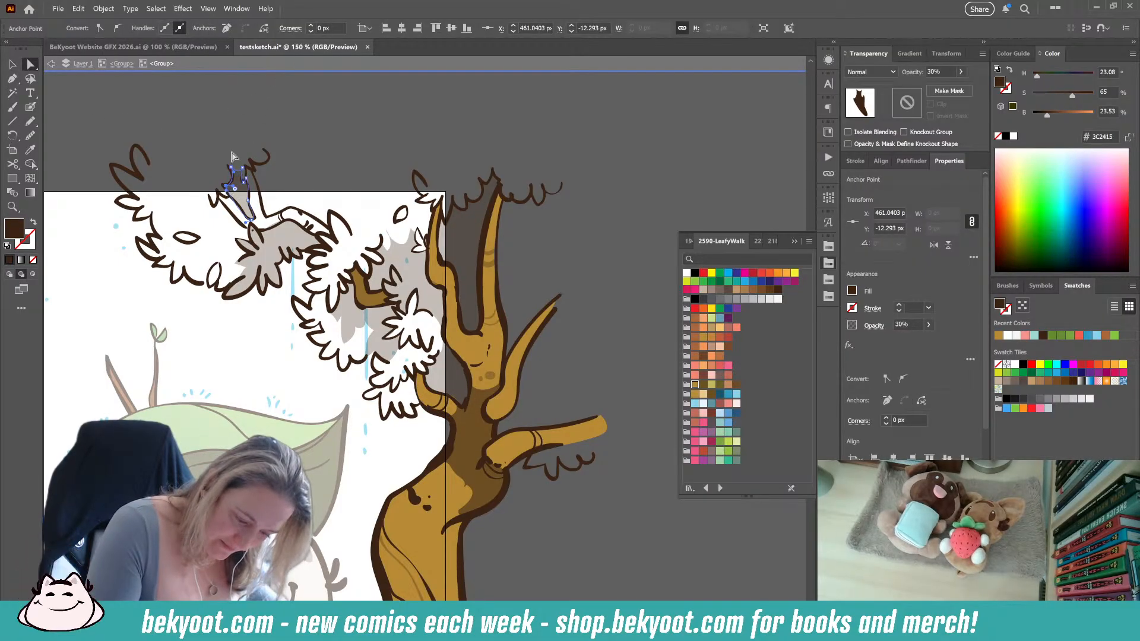
click(31, 121)
key(ctrl+shift+a)
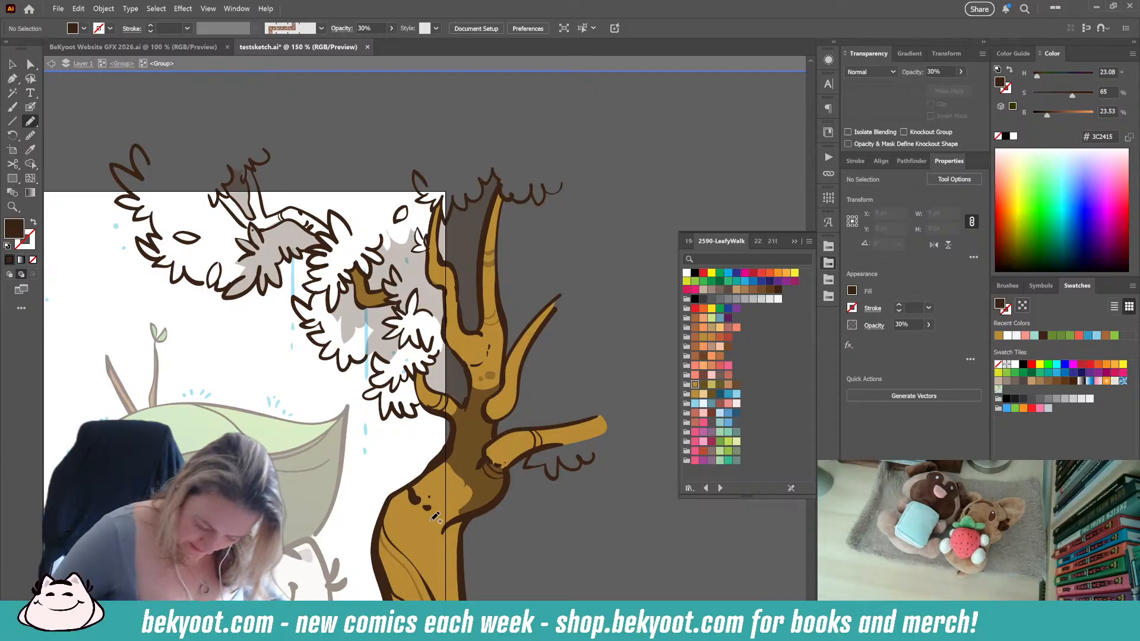
Reshape the upper trunk's dark shading by moving its anchor beside the base of the thick right-hand branch
key(a)
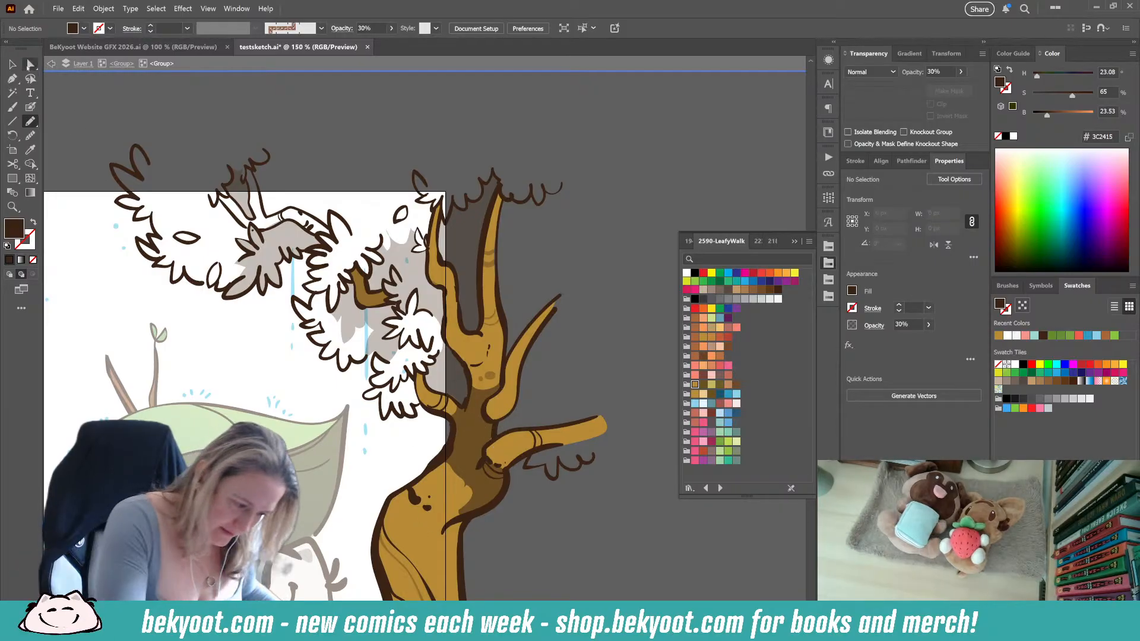
click(497, 442)
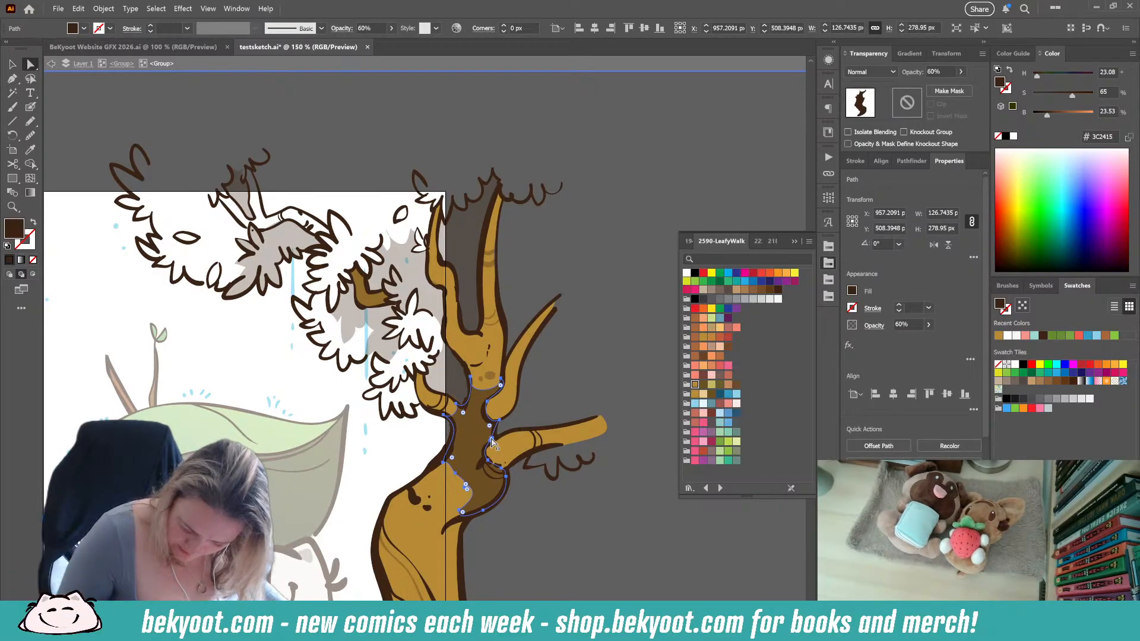
click(488, 446)
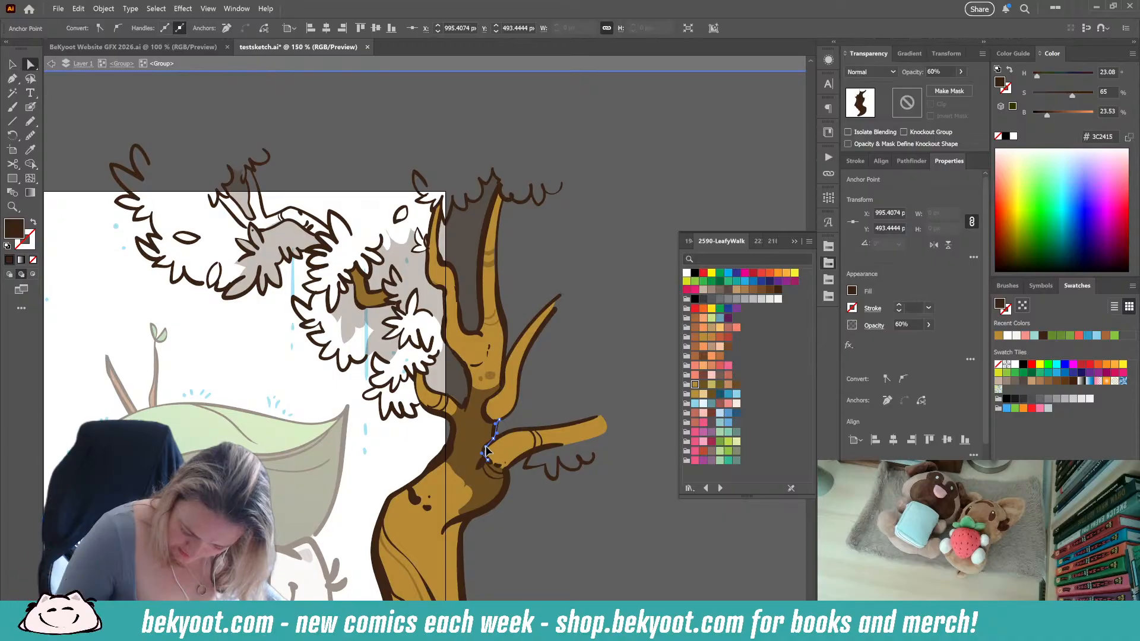
double_click(554, 394)
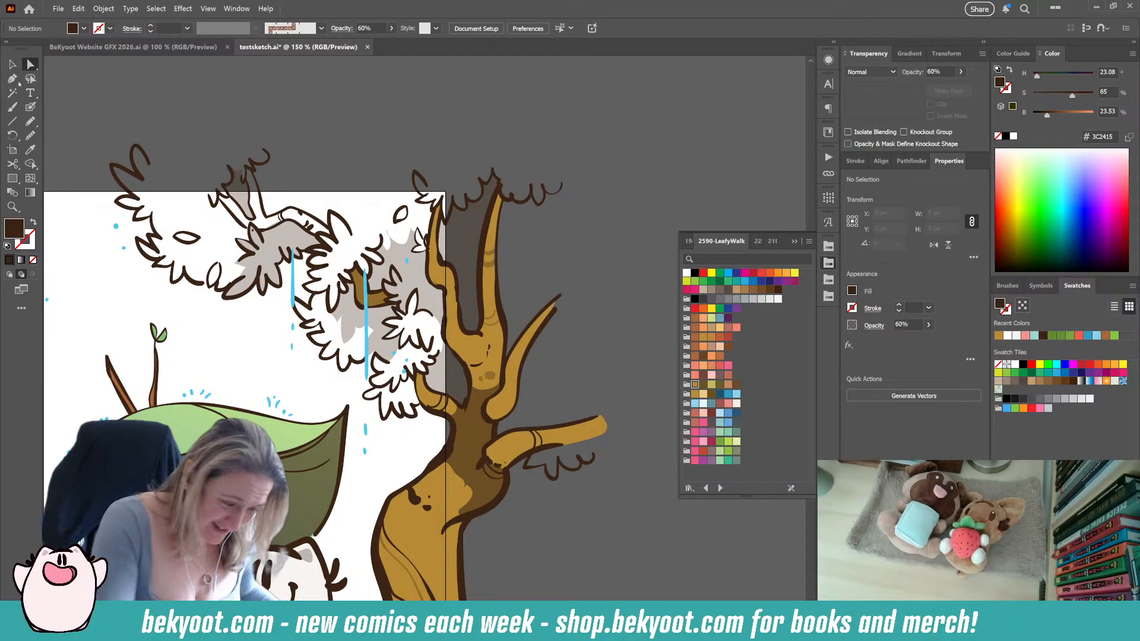
Isolate the tree's nested group again and select the upper trunk's golden-brown fill
key(v)
click(491, 286)
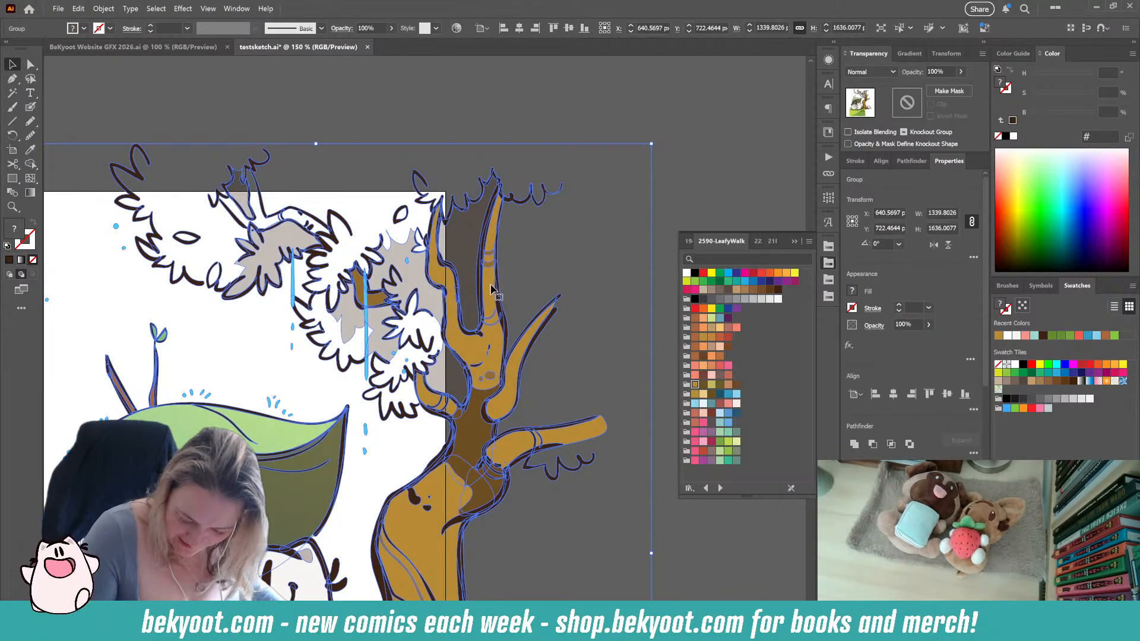
double_click(491, 286)
click(484, 356)
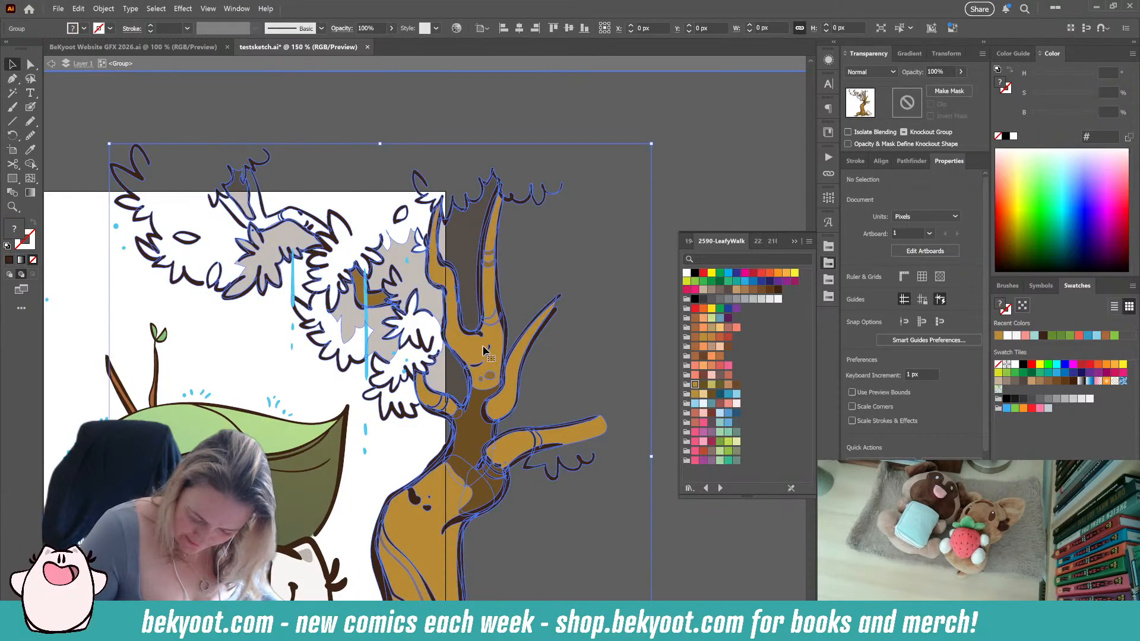
double_click(484, 357)
click(484, 355)
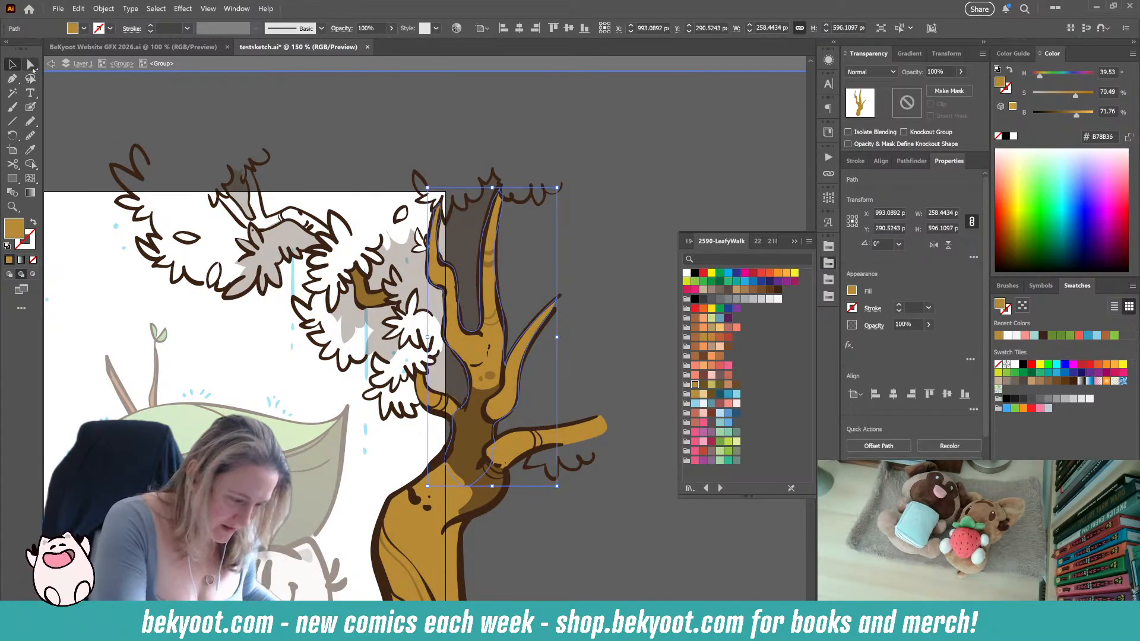
Adjust the upper trunk fill's anchors at the central fork and along the right edge of the tall upright branch
key(a)
click(492, 326)
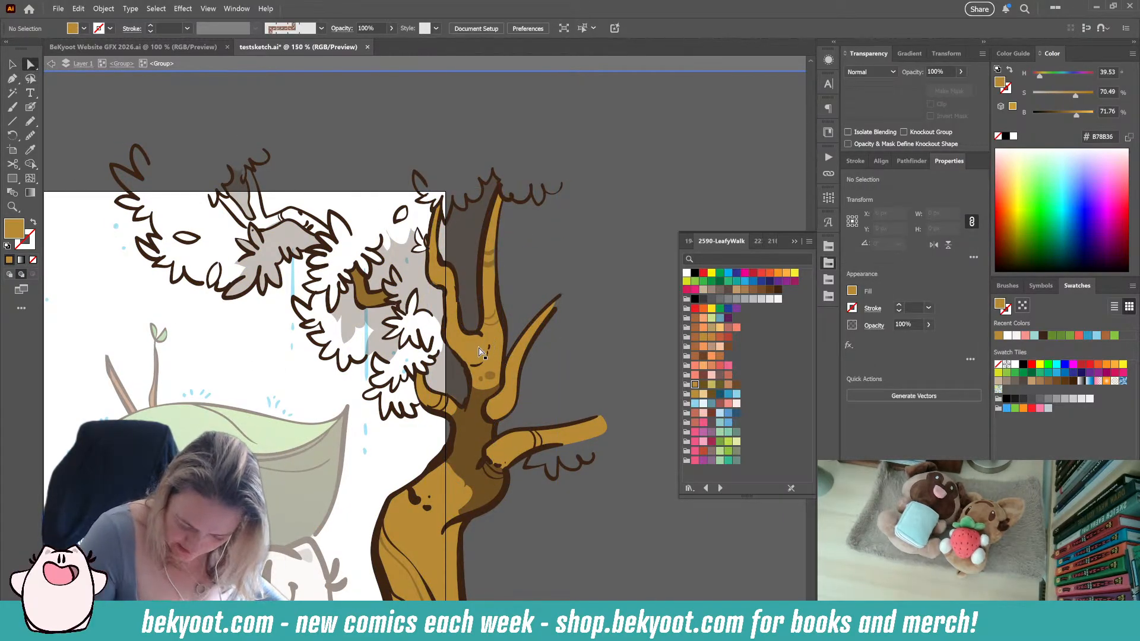
click(481, 343)
click(478, 328)
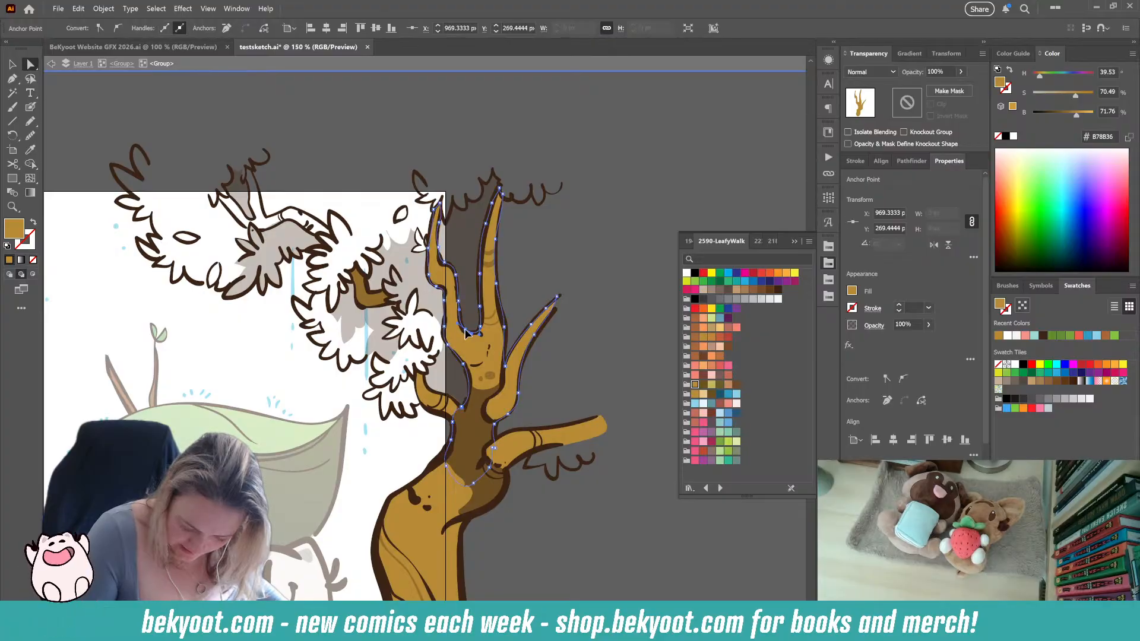
click(494, 229)
click(498, 245)
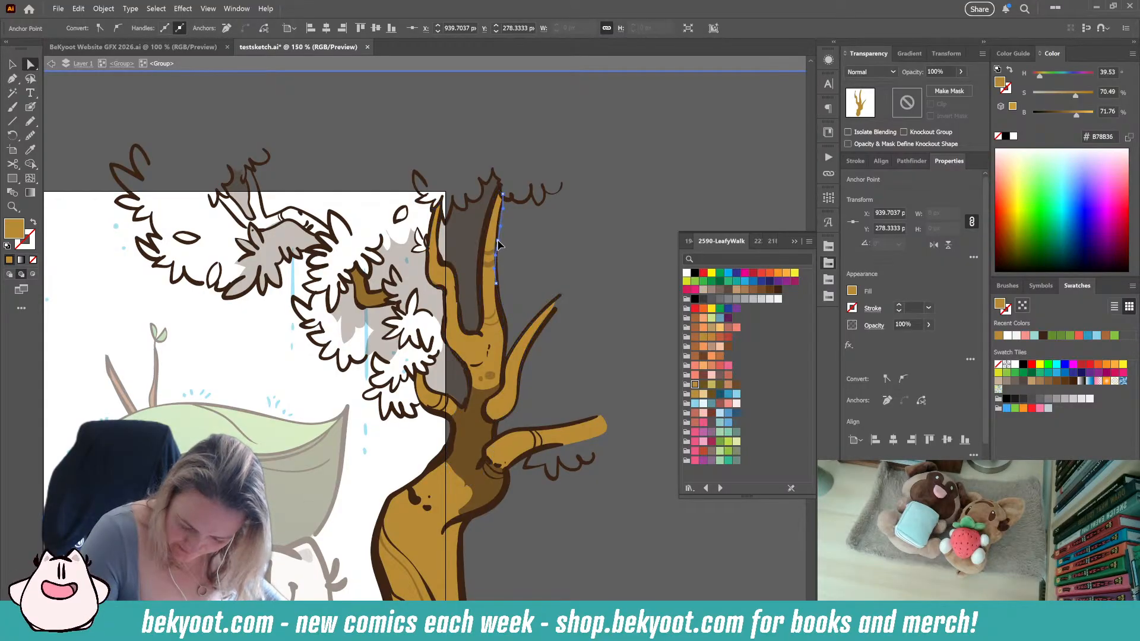
drag(499, 226, 503, 203)
click(522, 239)
scroll(558, 267, down, 5)
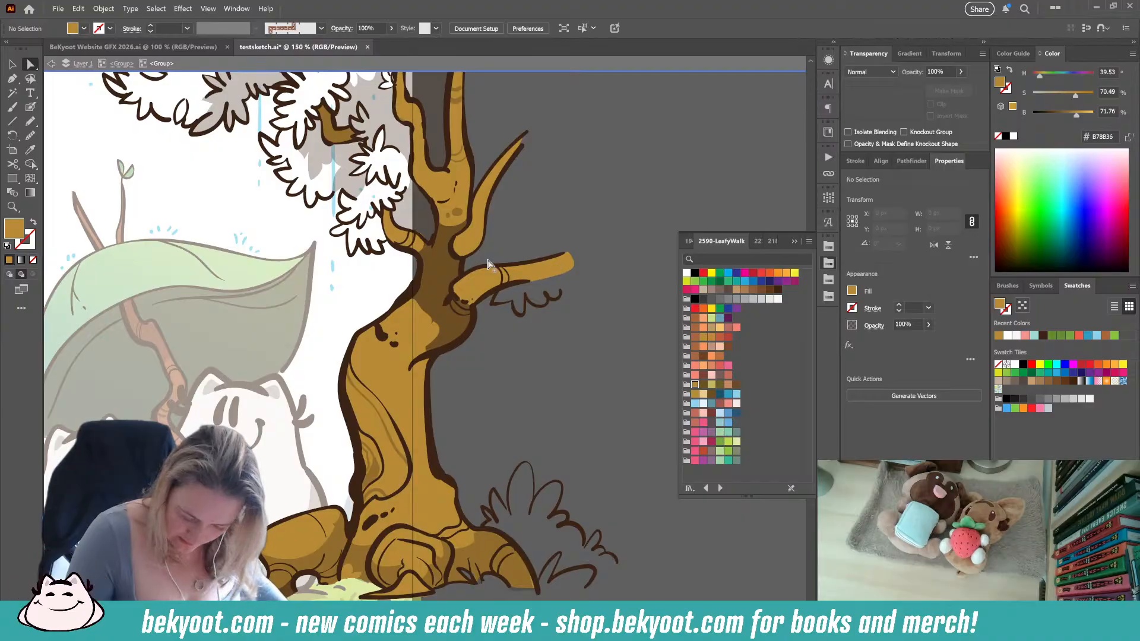
drag(544, 233, 595, 311)
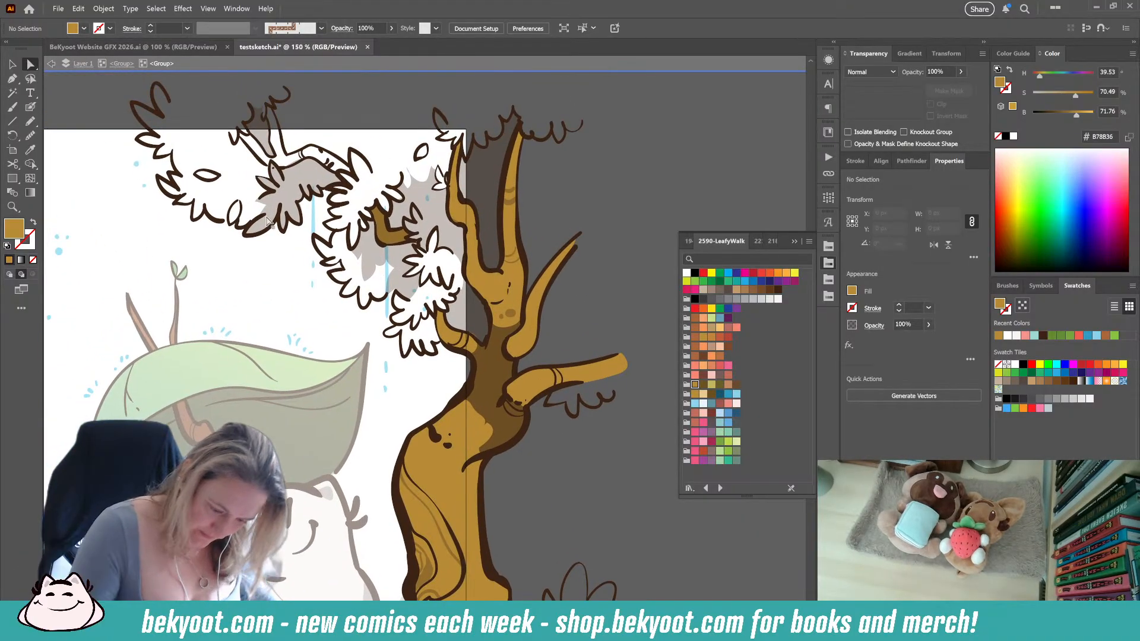
Trace the forked upper-left branch above the leaf clusters with the Pencil as a golden-brown fill behind the linework
key(n)
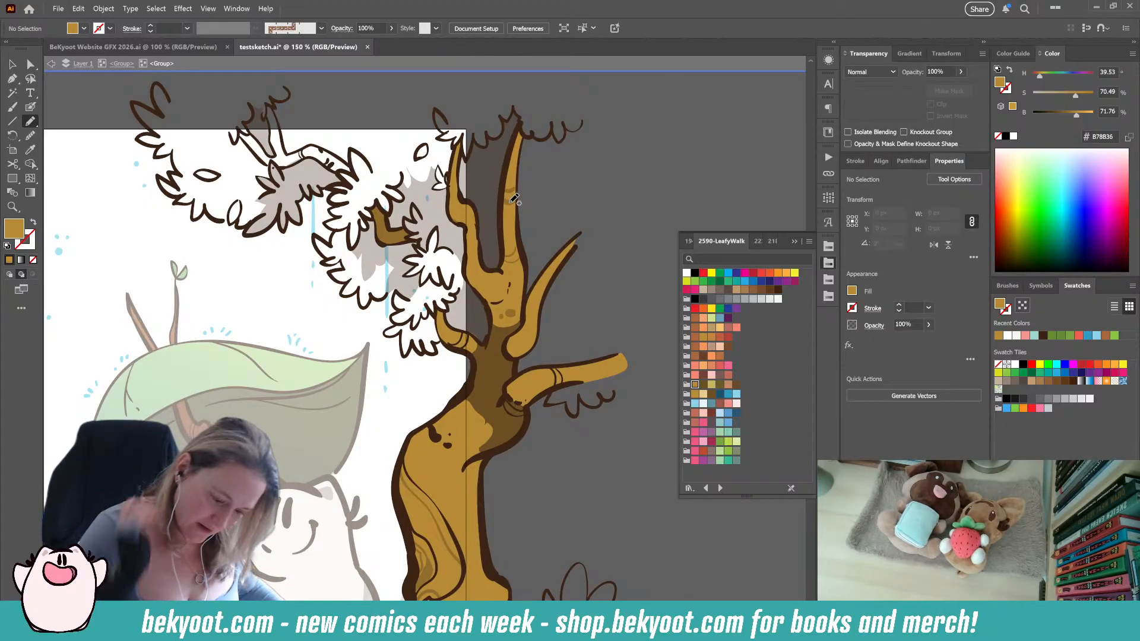
scroll(304, 211, up, 4)
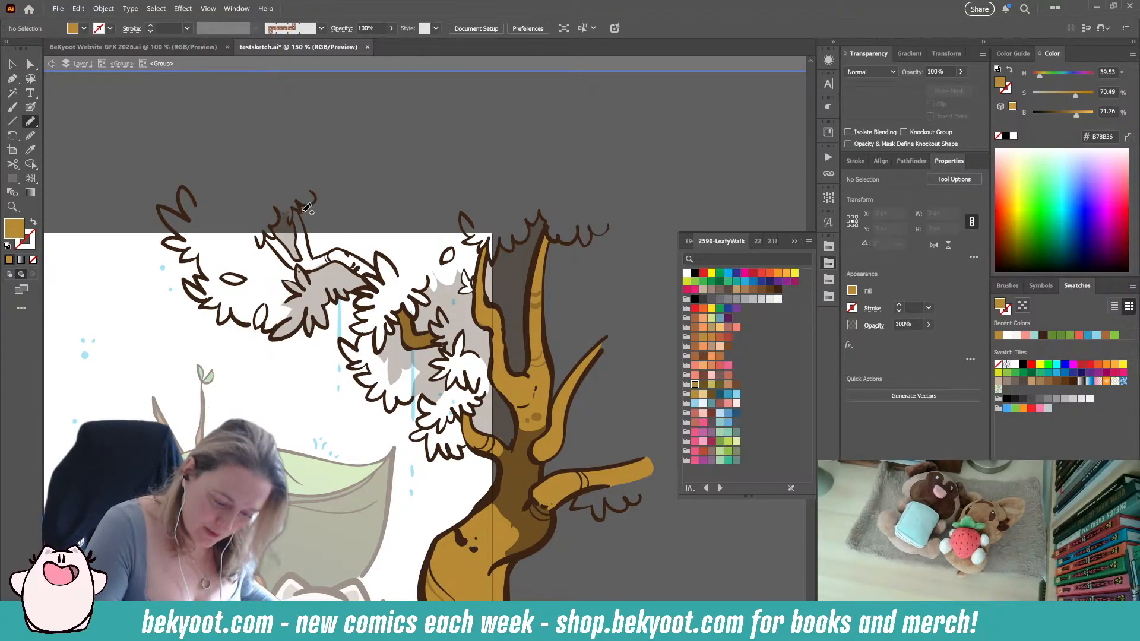
mouse_move(301, 210)
mouse_down()
mouse_move(315, 259)
mouse_move(340, 247)
mouse_move(378, 276)
mouse_move(337, 260)
mouse_move(291, 267)
mouse_move(267, 237)
mouse_move(299, 262)
mouse_move(301, 207)
mouse_up()
drag(474, 462, 405, 221)
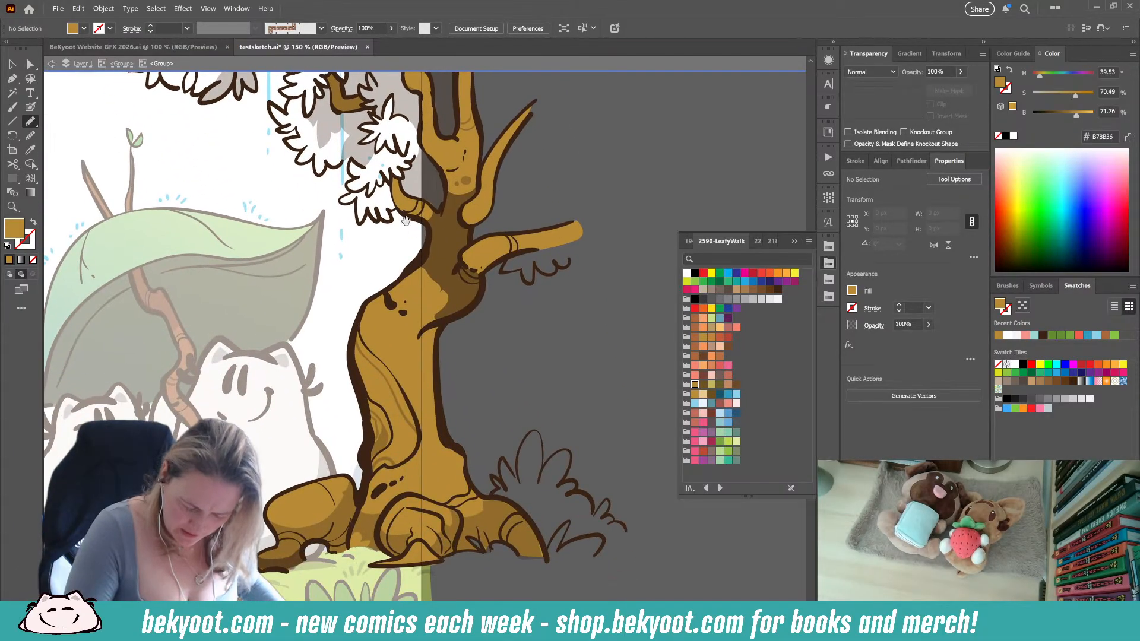
drag(460, 383, 447, 426)
drag(530, 201, 571, 318)
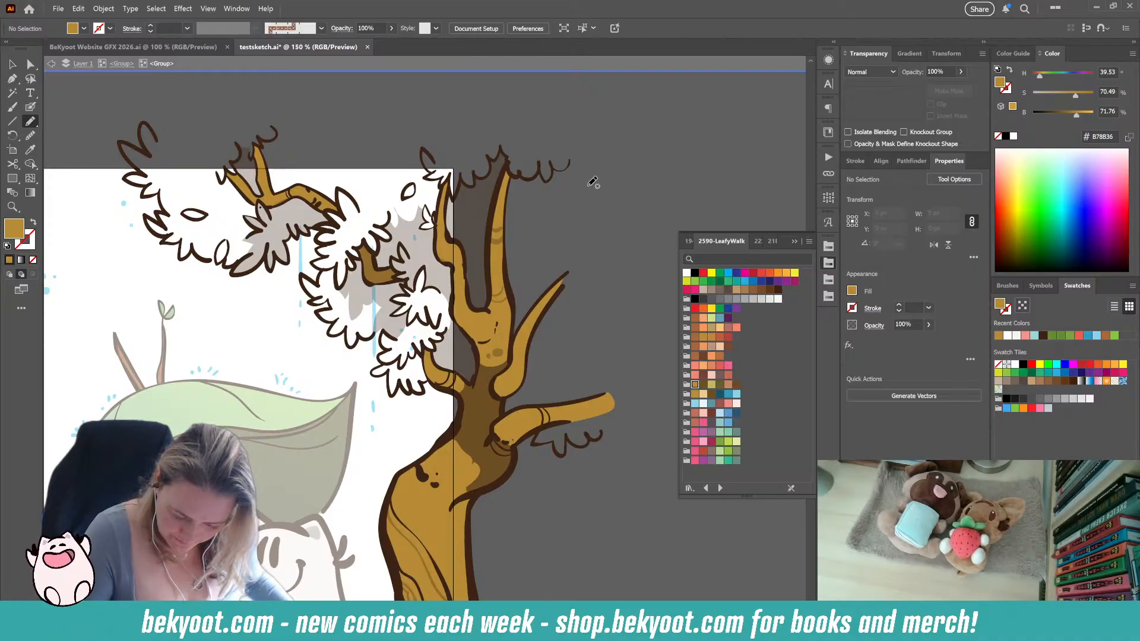
Adjust the anchor of the short curved left branch's fill where it joins the trunk
drag(581, 404, 563, 321)
key(a)
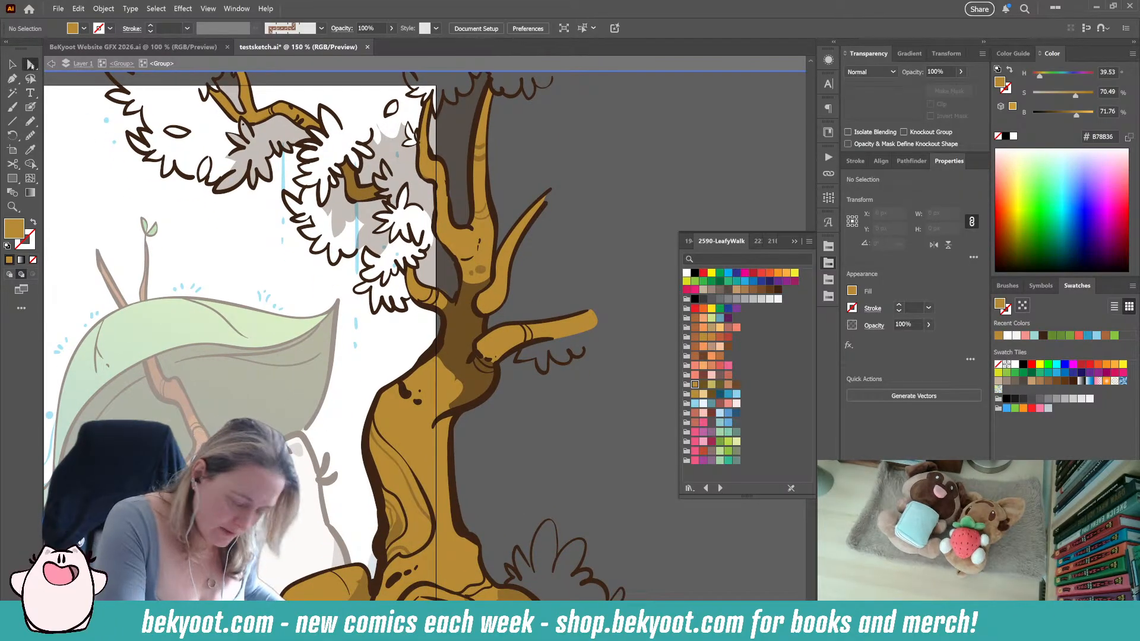
click(479, 245)
click(445, 297)
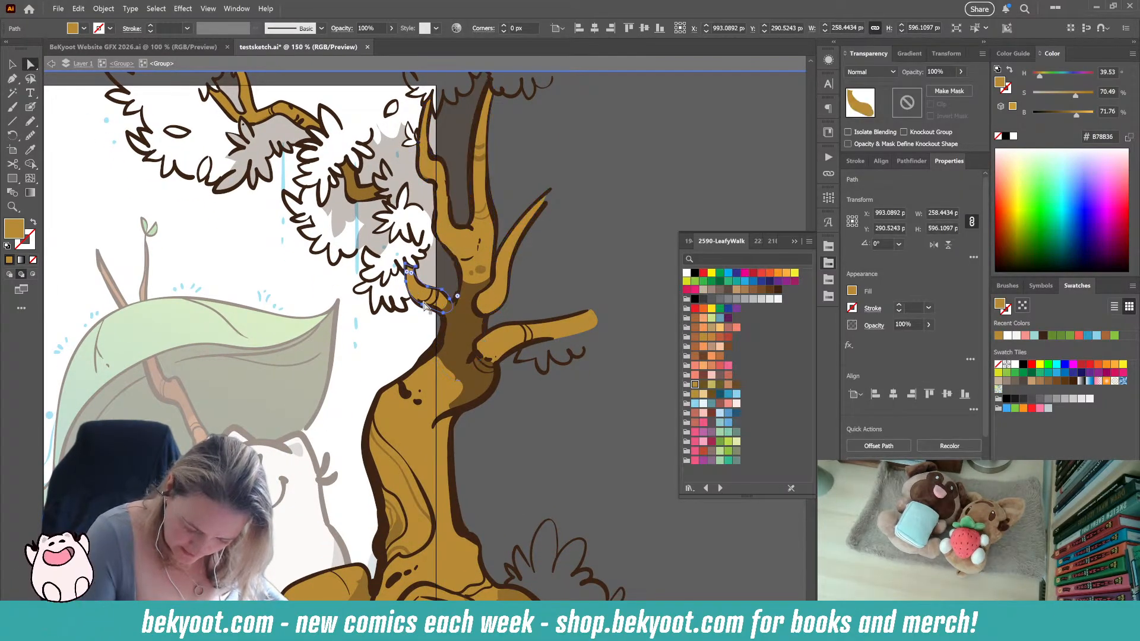
click(444, 297)
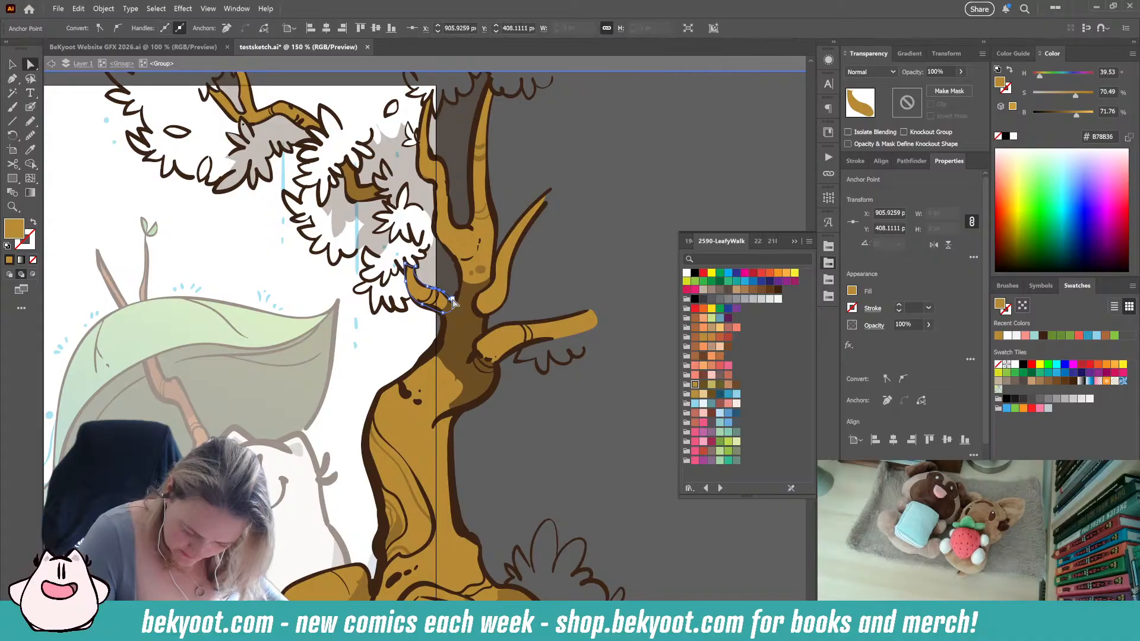
click(509, 453)
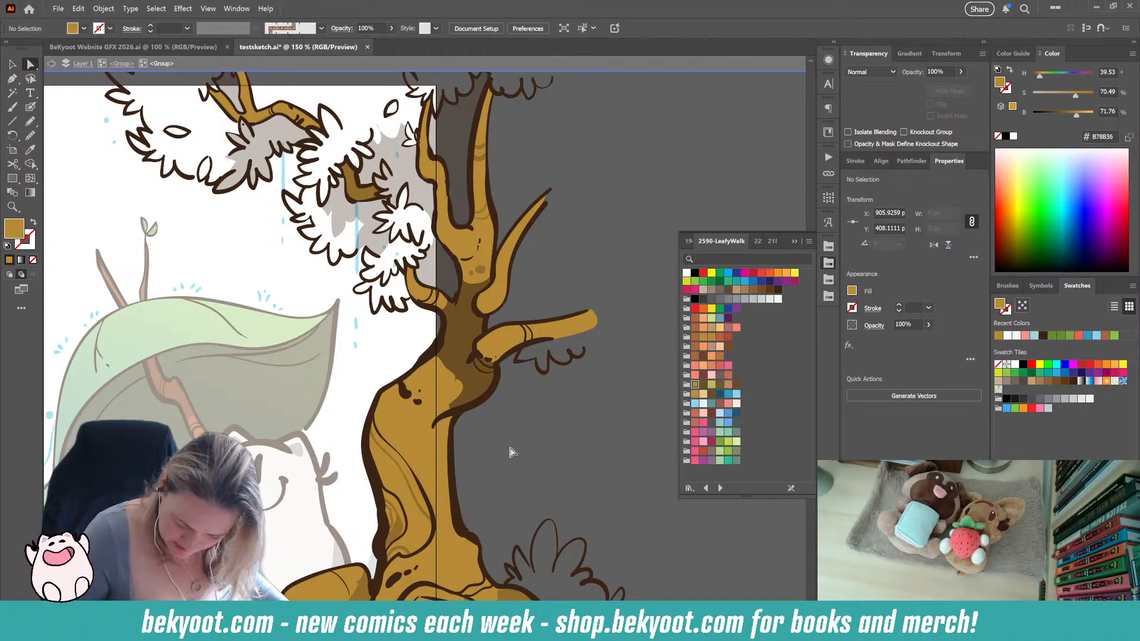
Select all the tree's golden-brown fills with the Magic Wand and unite them with Pathfinder
drag(509, 453, 474, 280)
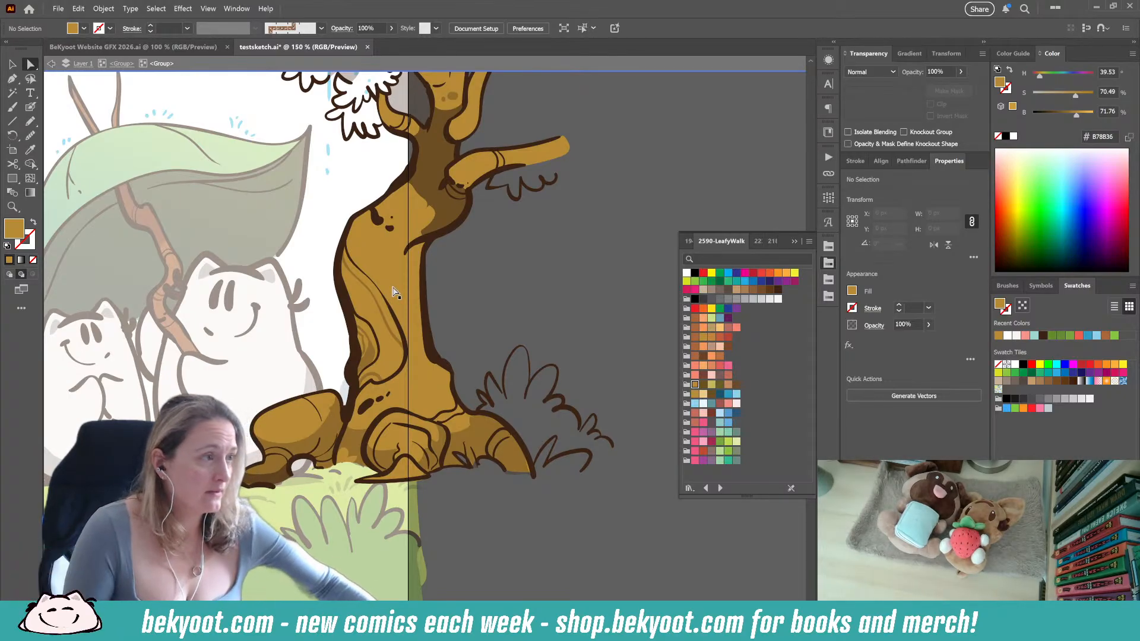
click(427, 392)
drag(526, 301, 525, 439)
click(12, 94)
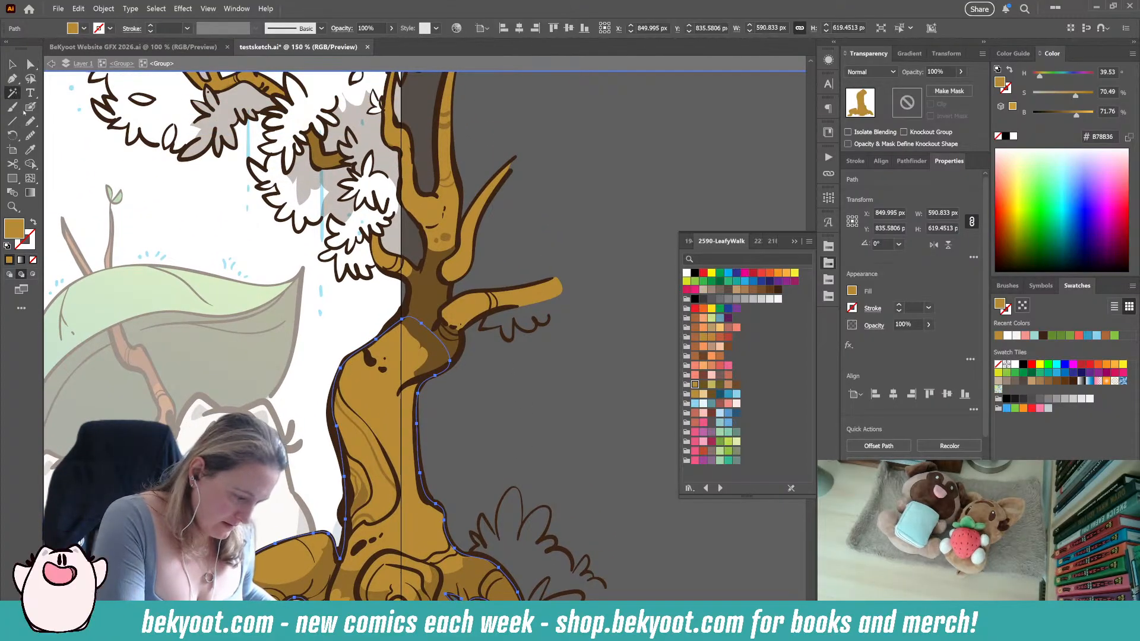
click(387, 387)
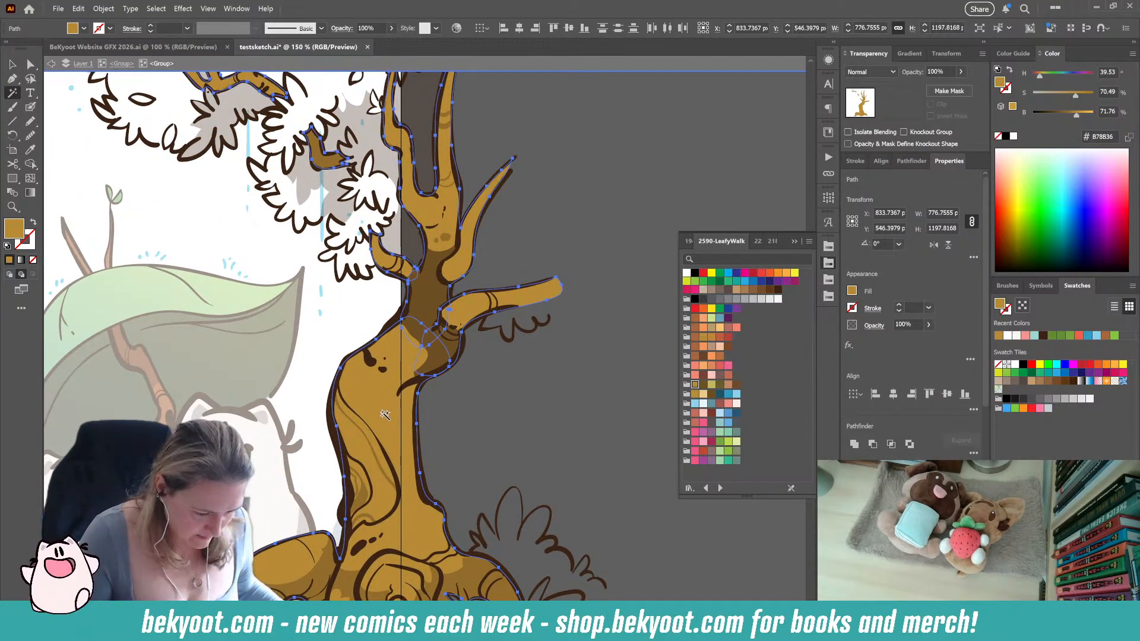
click(911, 161)
click(851, 193)
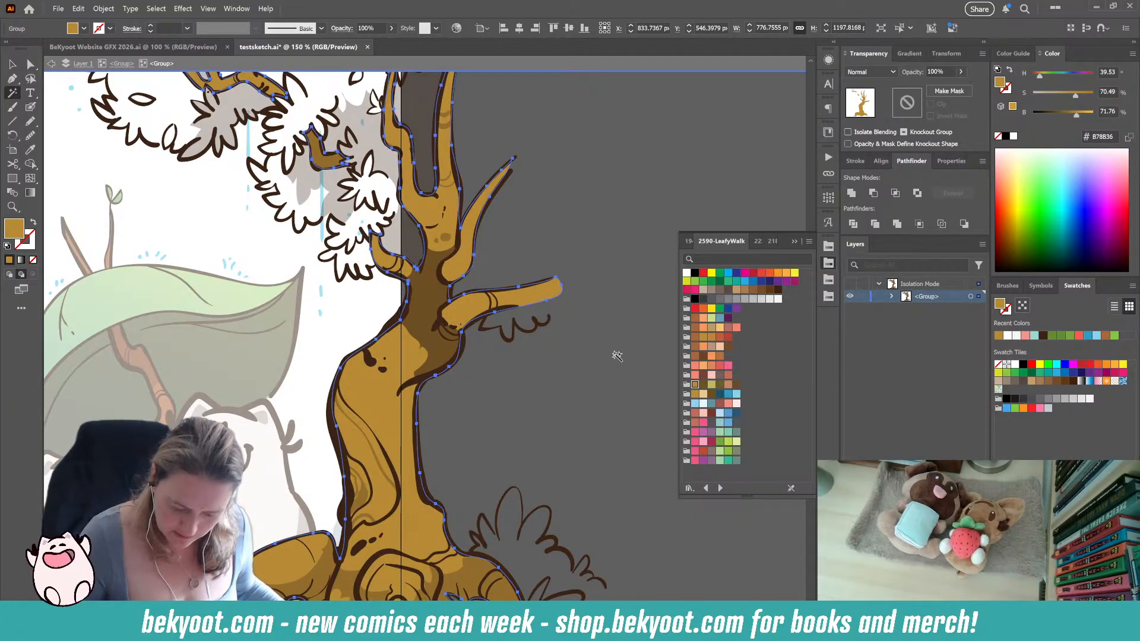
Give the united tree fill a linear gradient starting at golden brown B78B36, with a dark brown 6A4126 stop at about 96.5%
key(period)
scroll(540, 439, down, 1)
scroll(541, 439, right, 2)
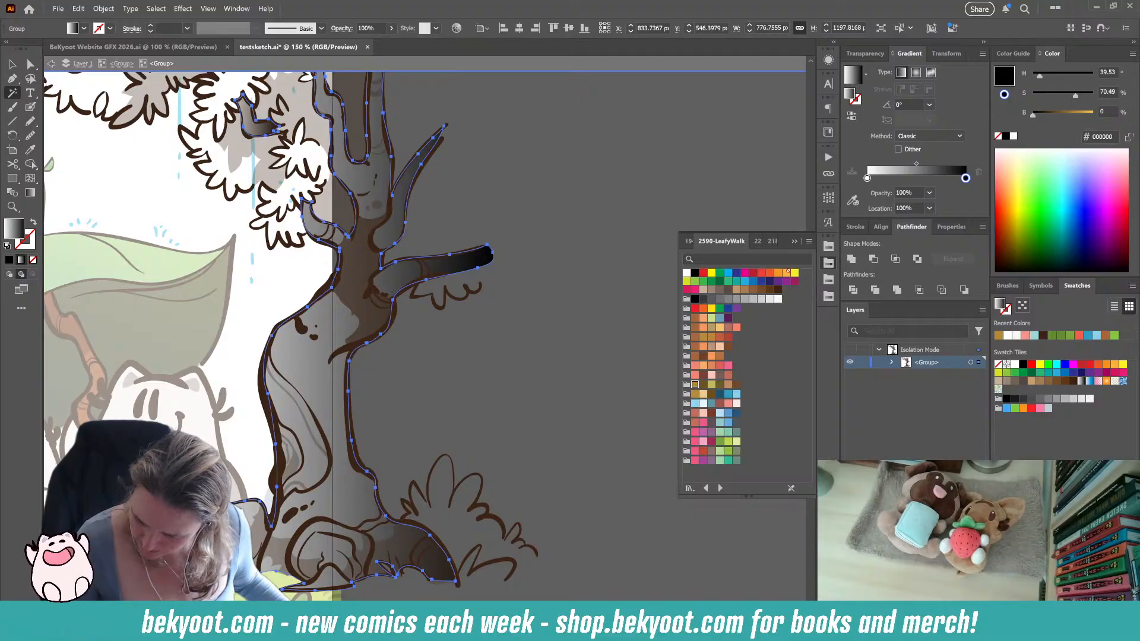
drag(695, 385, 867, 178)
drag(703, 357, 704, 358)
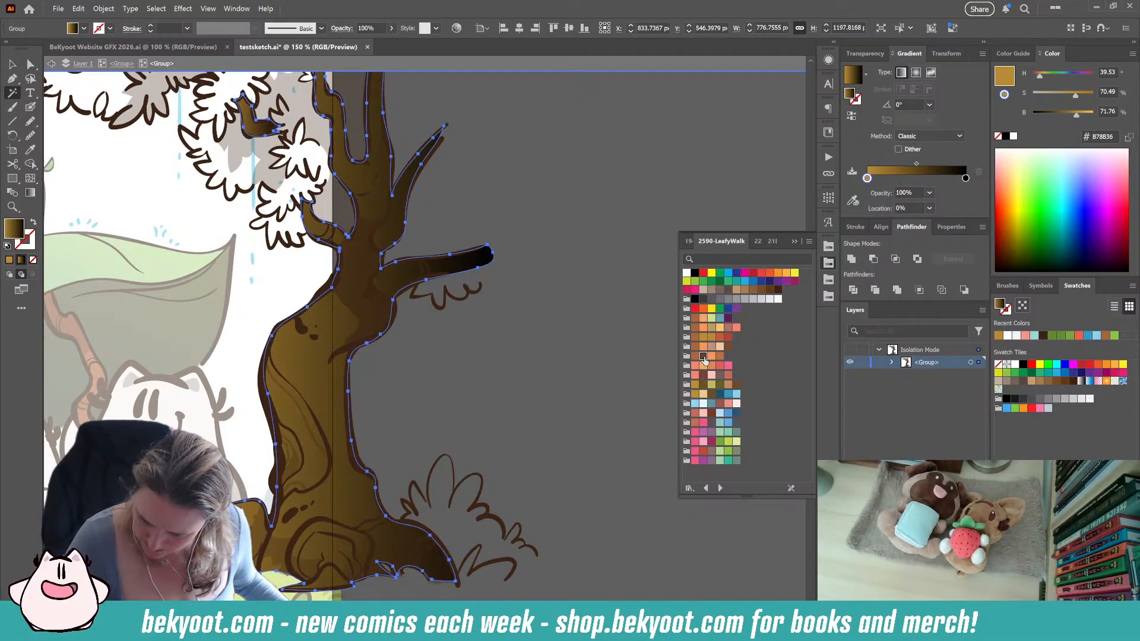
drag(966, 178, 963, 178)
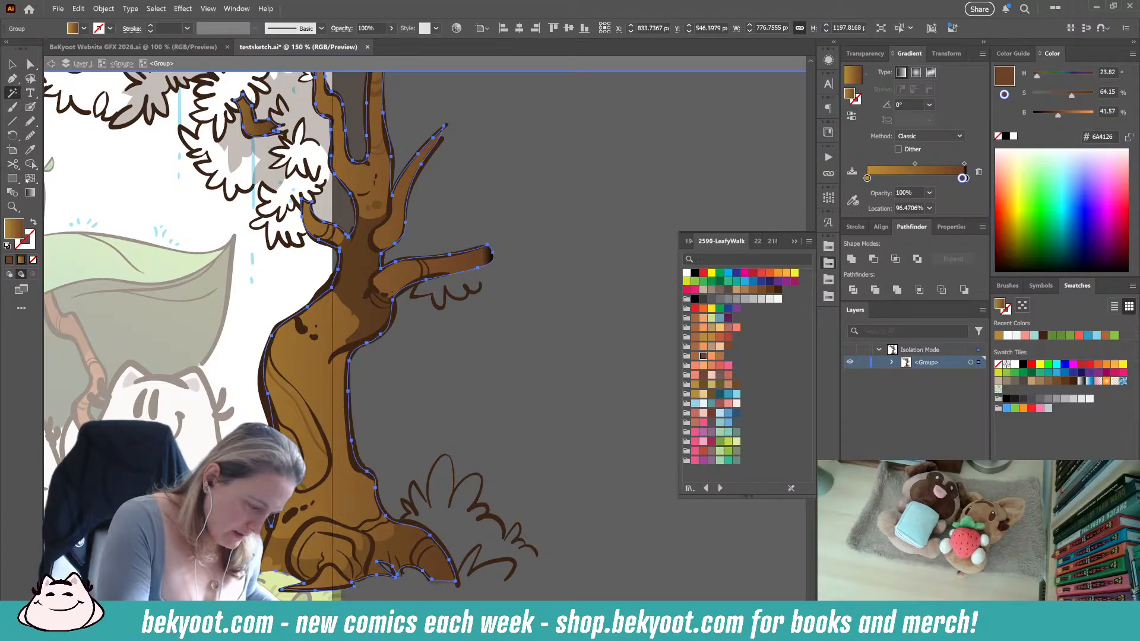
Try to redraw the tree's gradient across the trunk from left to right with the Gradient tool, and undo it
key(g)
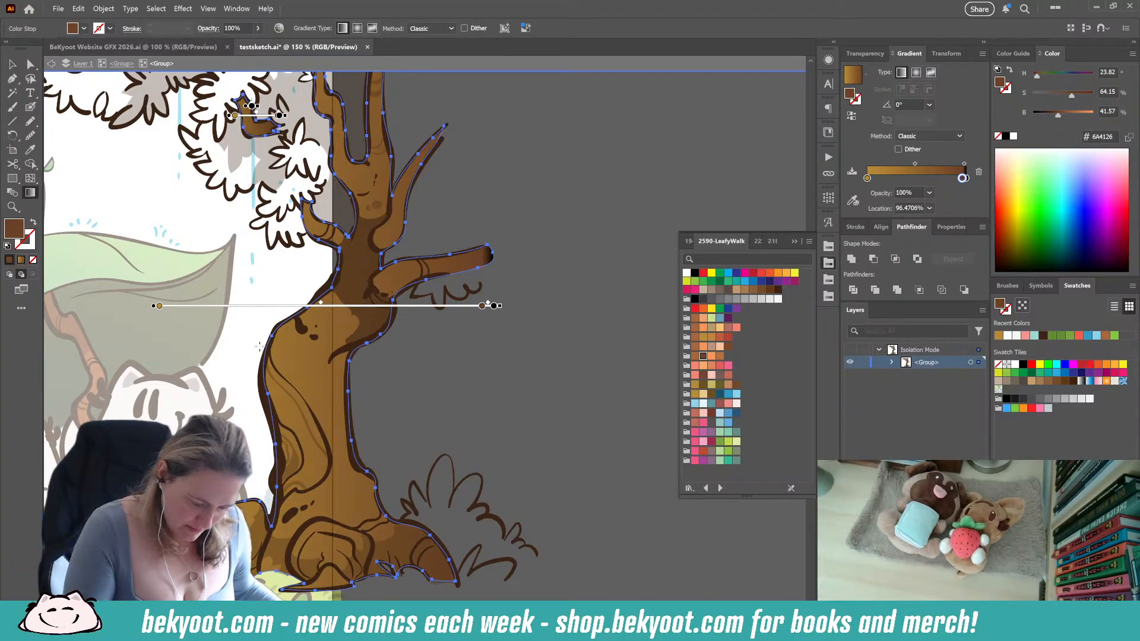
drag(260, 346, 447, 355)
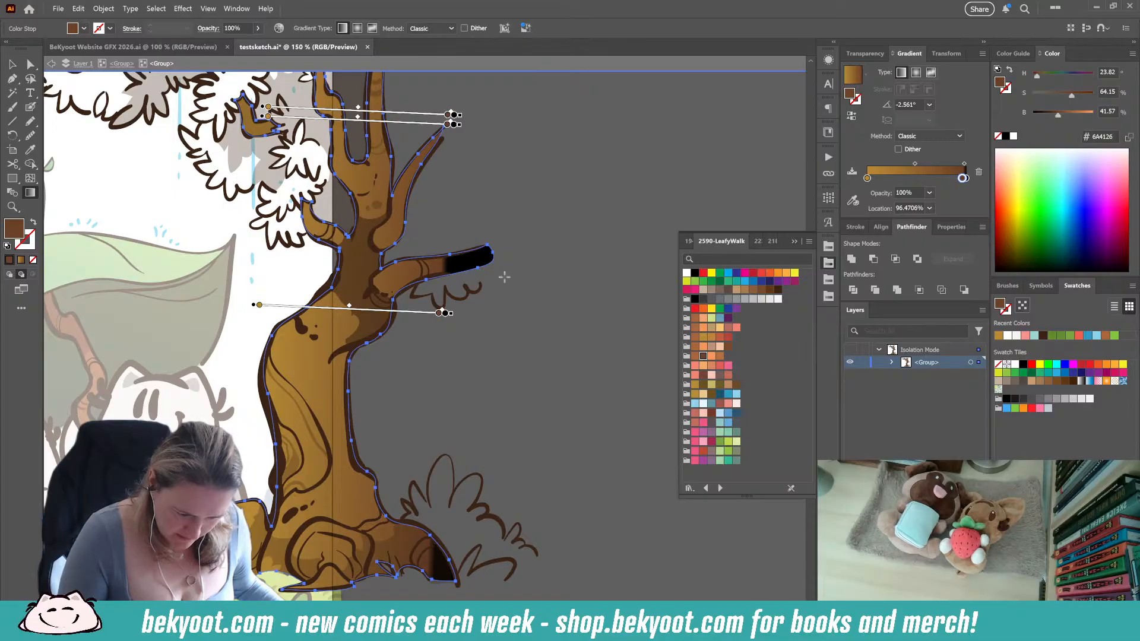
ctrl+click(493, 346)
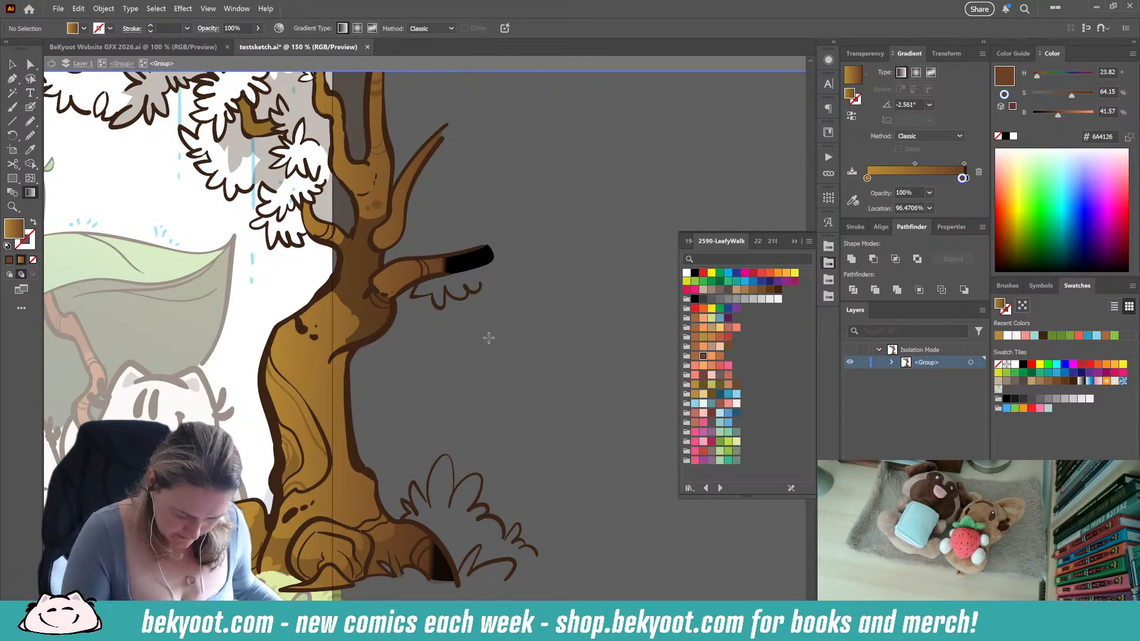
key(ctrl+z)
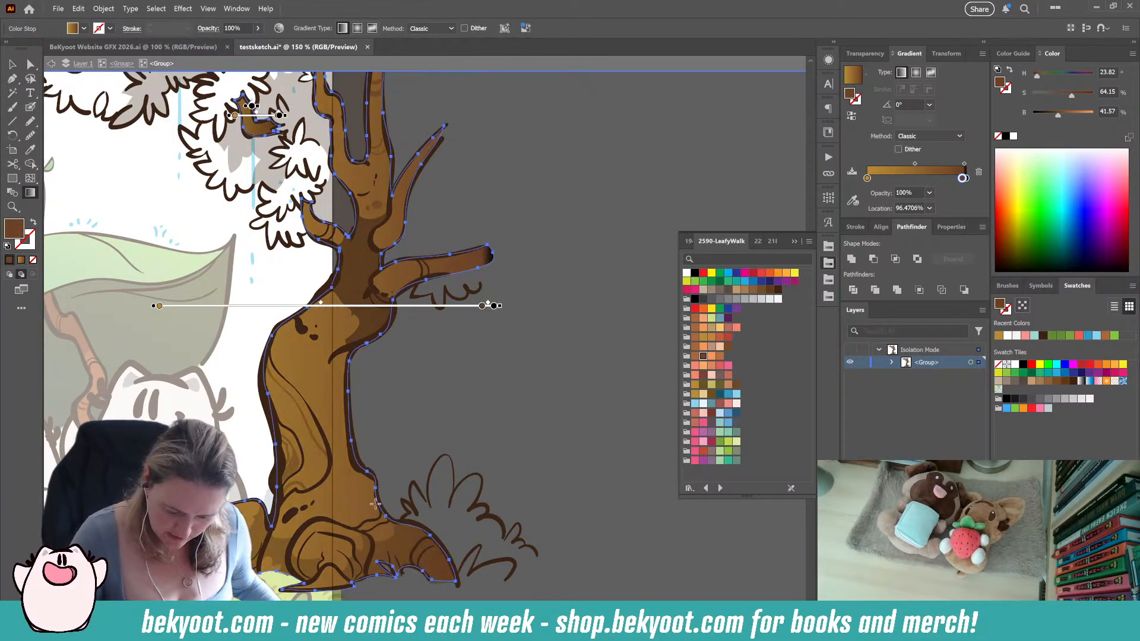
Move the tree gradient's dark brown 6E4527 stop to 100% and redraw the gradient across the trunk from left to right at about -0.44°
mouse_move(962, 179)
mouse_down()
mouse_move(949, 178)
mouse_move(966, 179)
mouse_up()
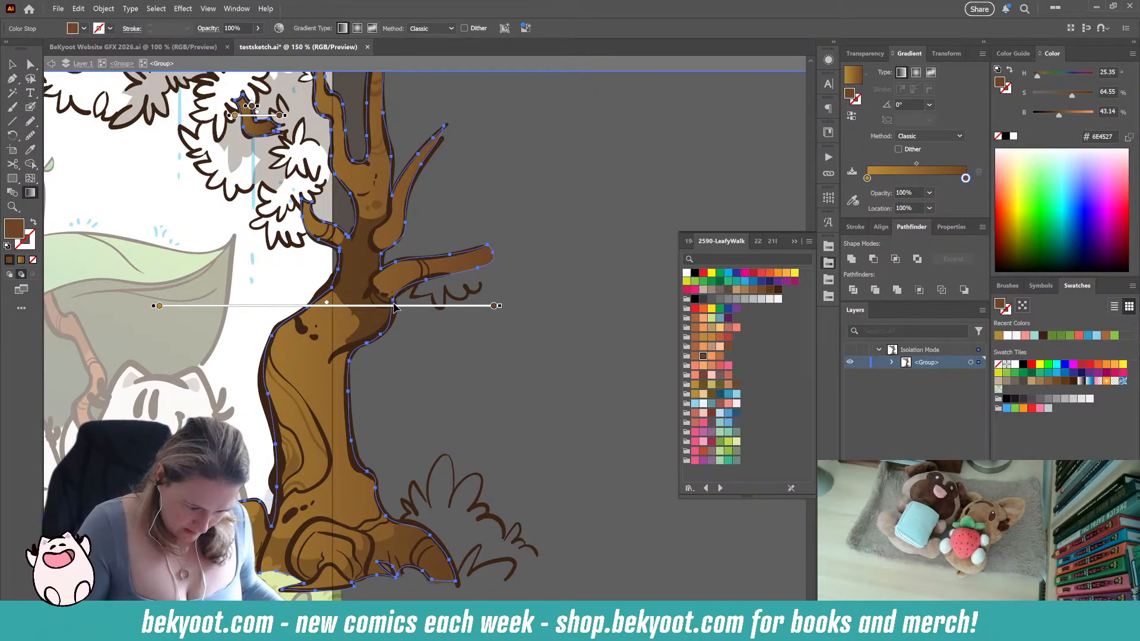
drag(195, 334, 432, 334)
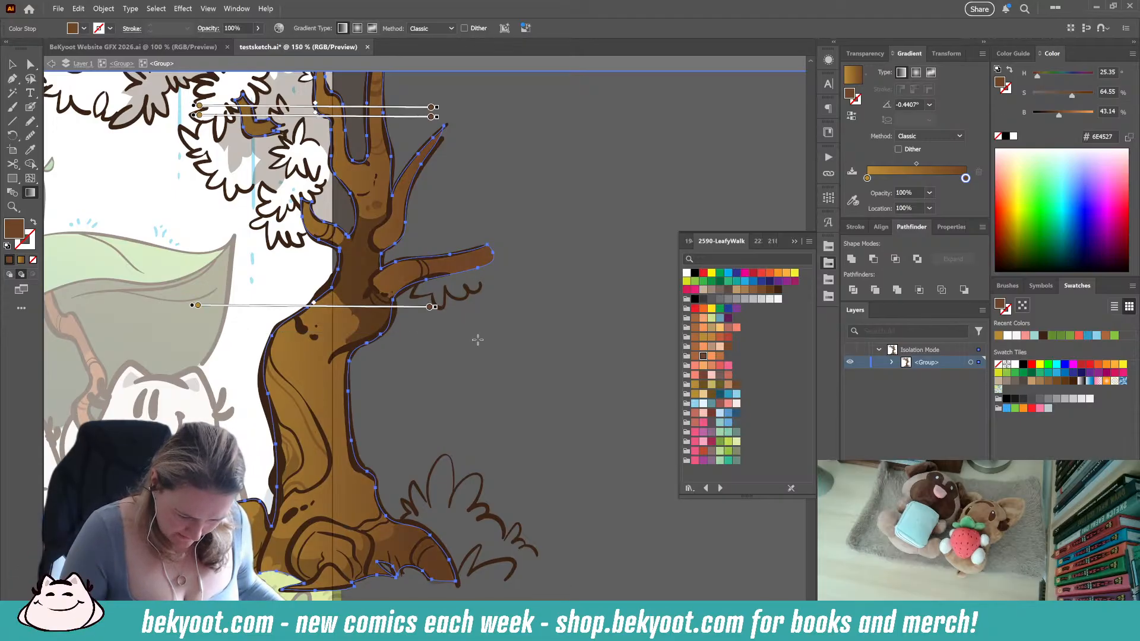
ctrl+click(518, 345)
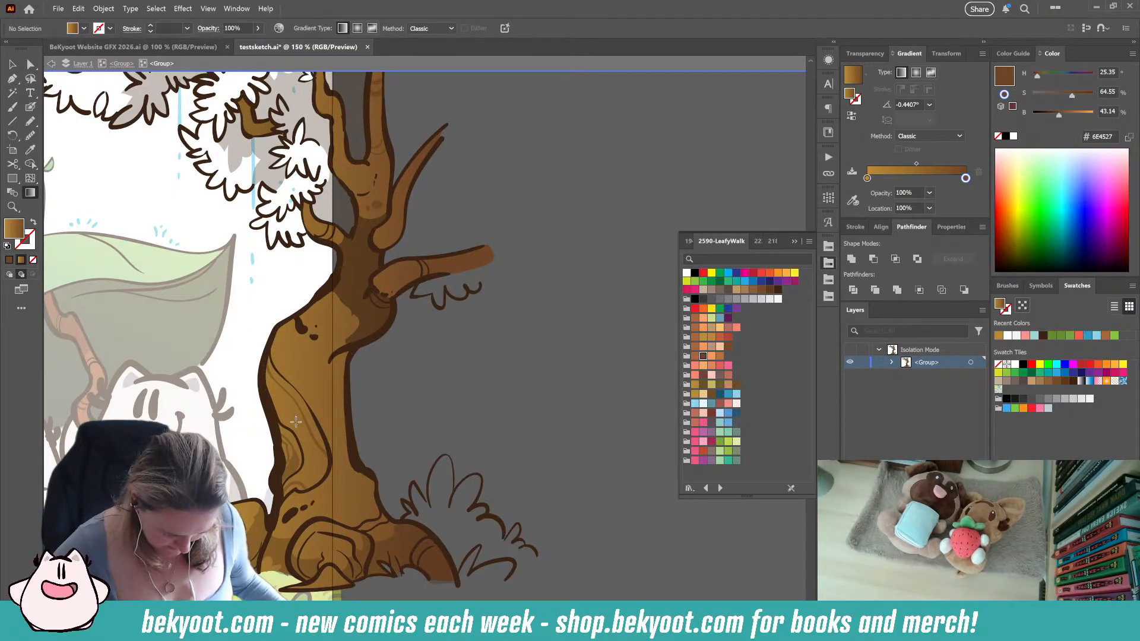
scroll(296, 422, down, 2)
scroll(250, 394, up, 1)
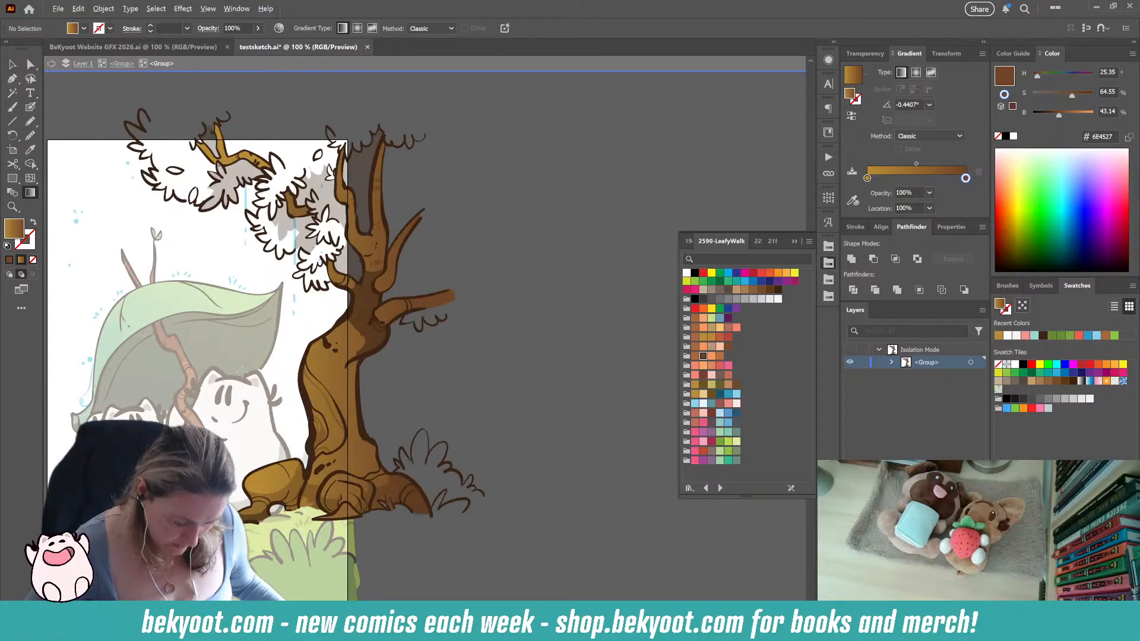
drag(319, 368, 410, 416)
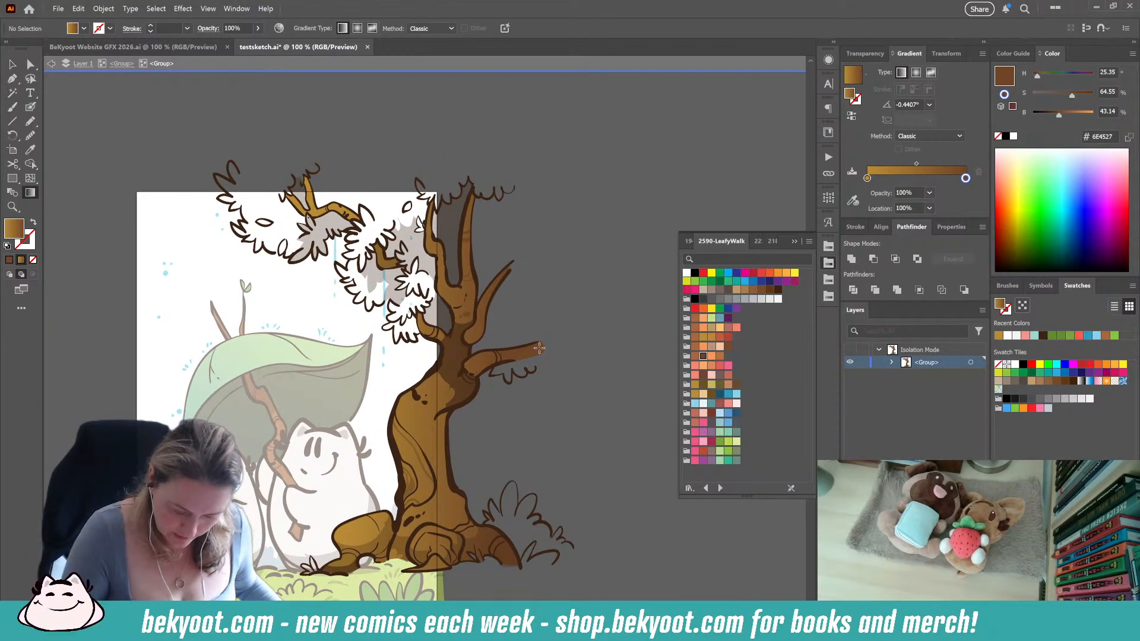
drag(377, 255, 409, 296)
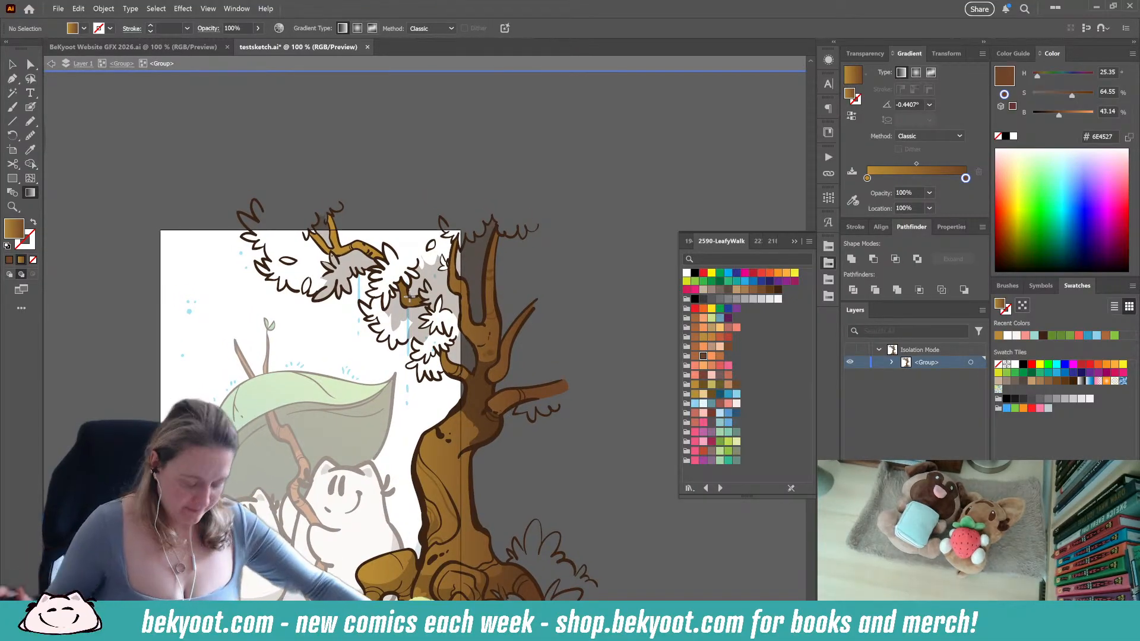
Switch to the Pencil tool and set the fill to lime green BBD64A from the 2590-LeafyWalk swatch library
click(30, 121)
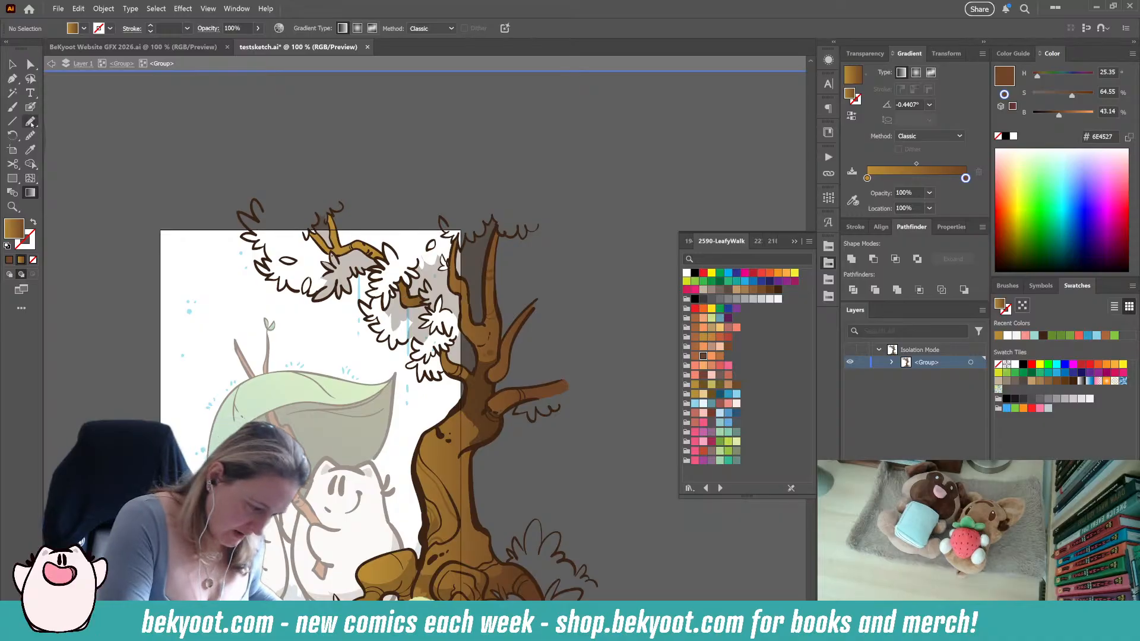
click(758, 241)
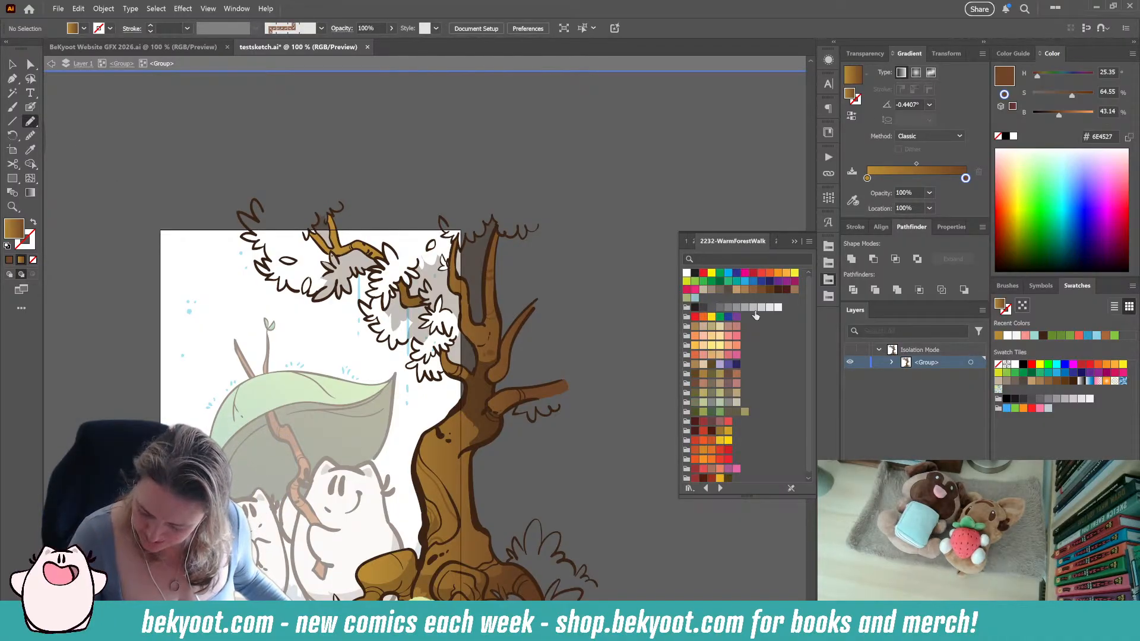
mouse_move(757, 497)
mouse_down()
mouse_move(757, 538)
mouse_move(757, 506)
mouse_up()
click(775, 241)
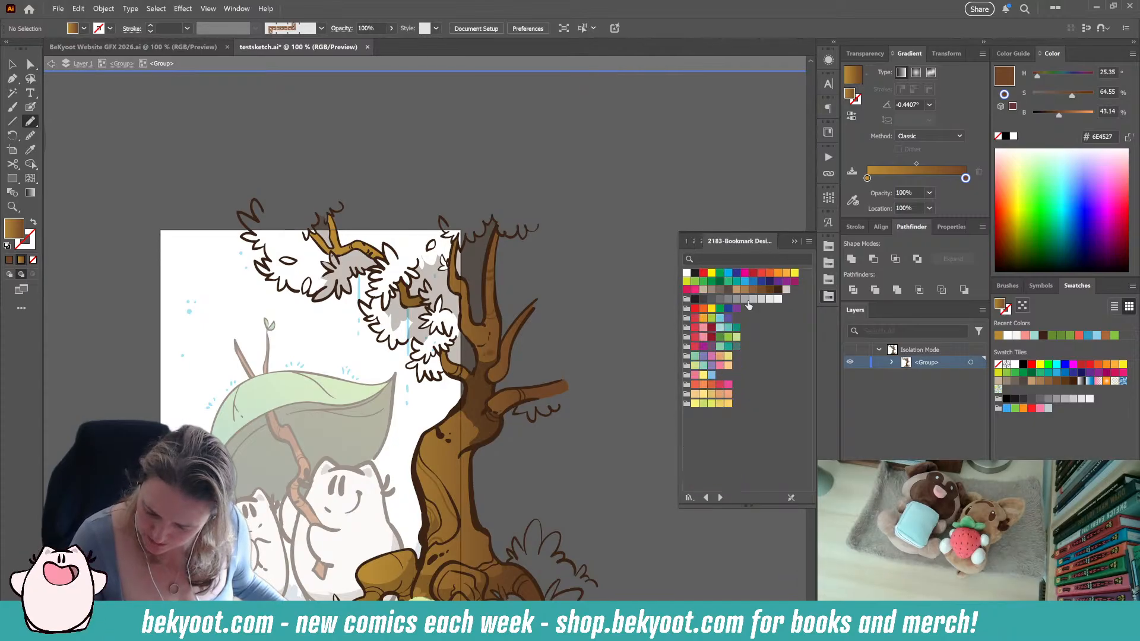
click(694, 241)
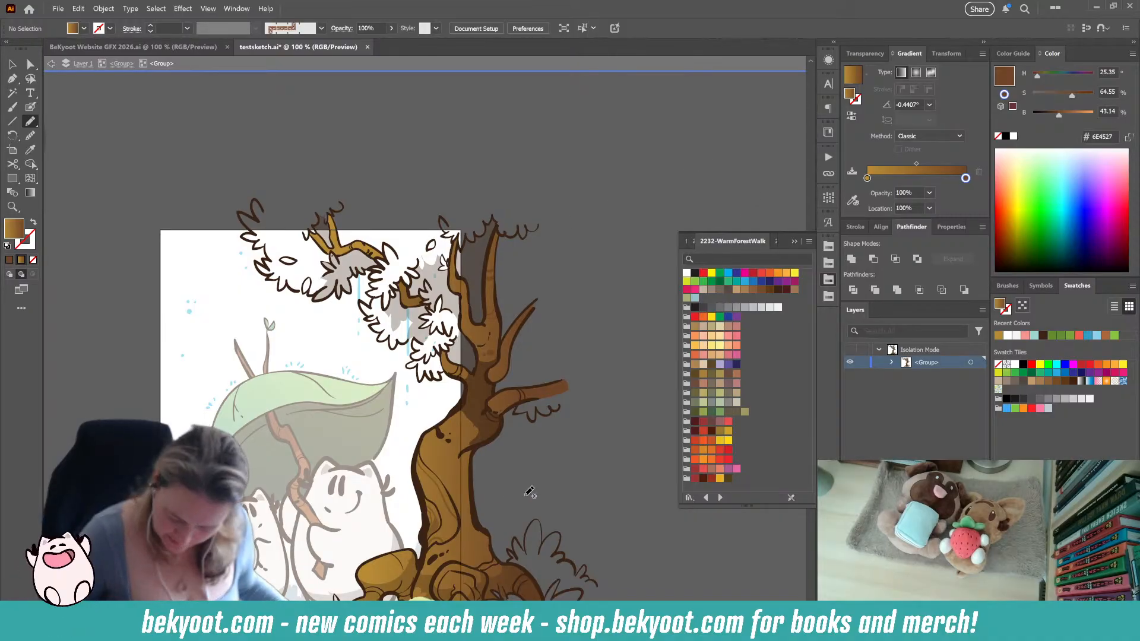
click(692, 242)
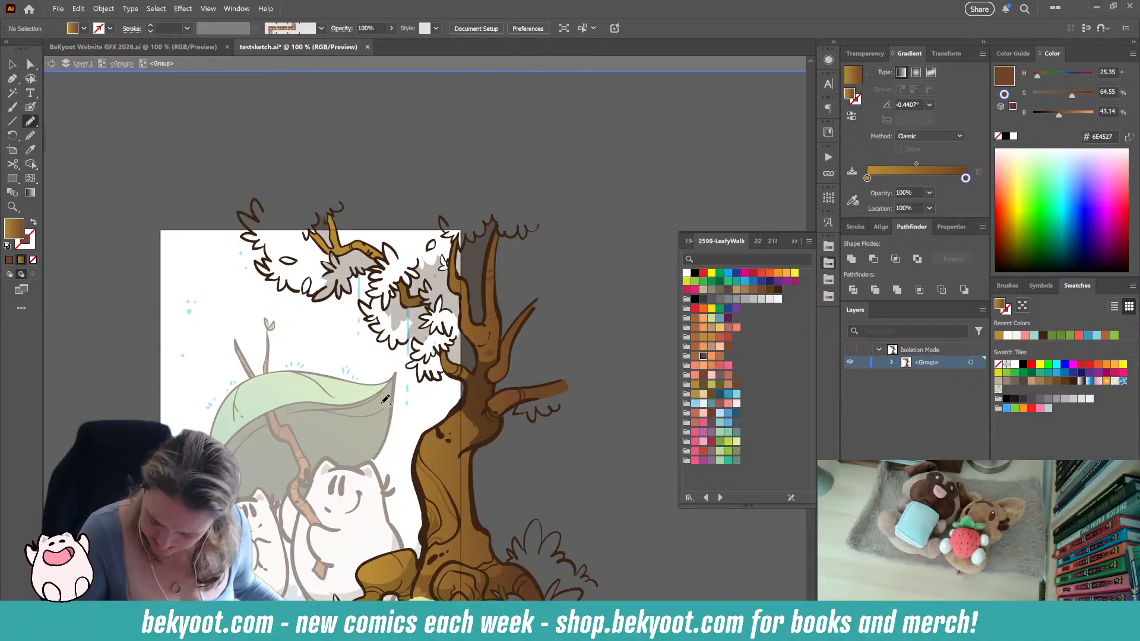
click(729, 442)
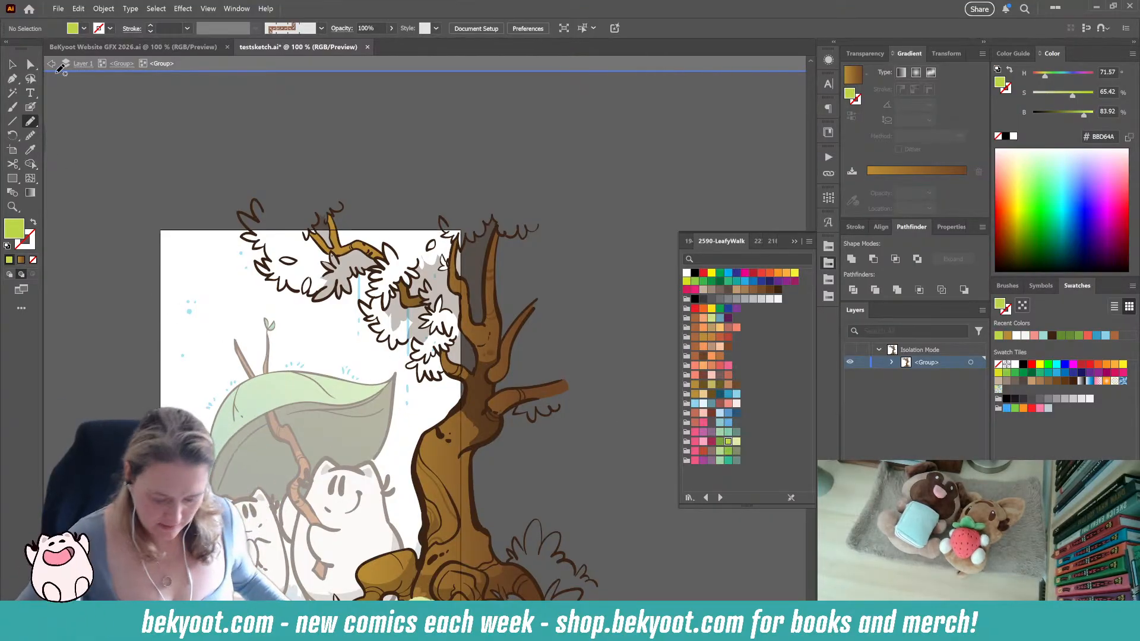
Draw lime green fills inside three leaf outlines: one beside the upper trunk and two in the far-left foliage
scroll(418, 368, up, 2)
scroll(464, 257, up, 5)
scroll(463, 257, left, 2)
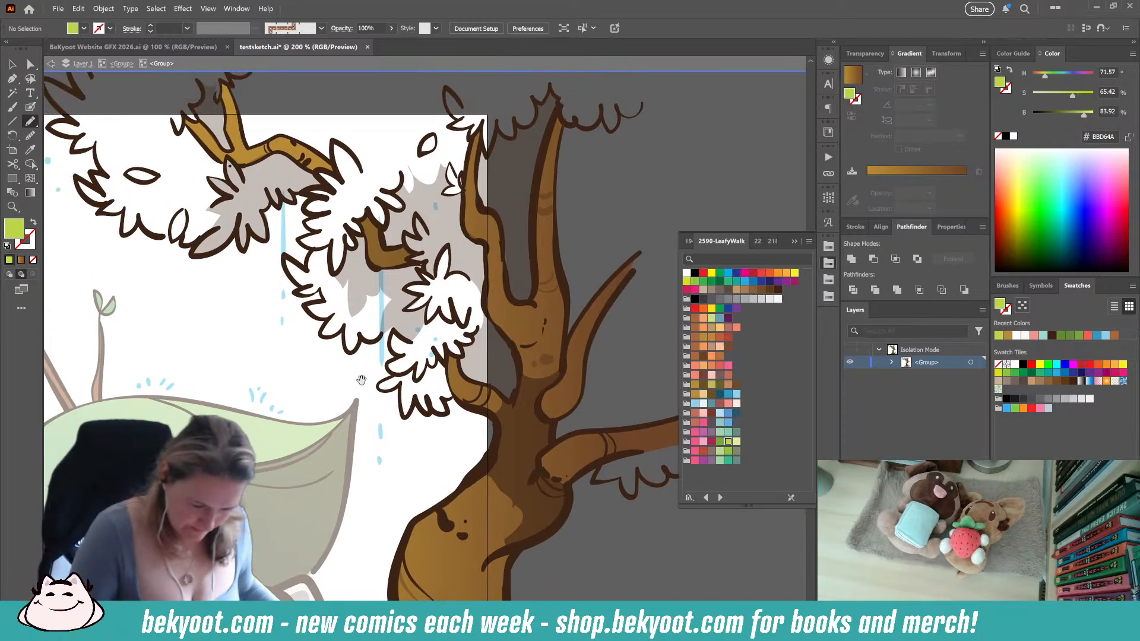
mouse_move(458, 213)
mouse_down()
mouse_move(446, 229)
mouse_move(462, 224)
mouse_move(458, 215)
mouse_up()
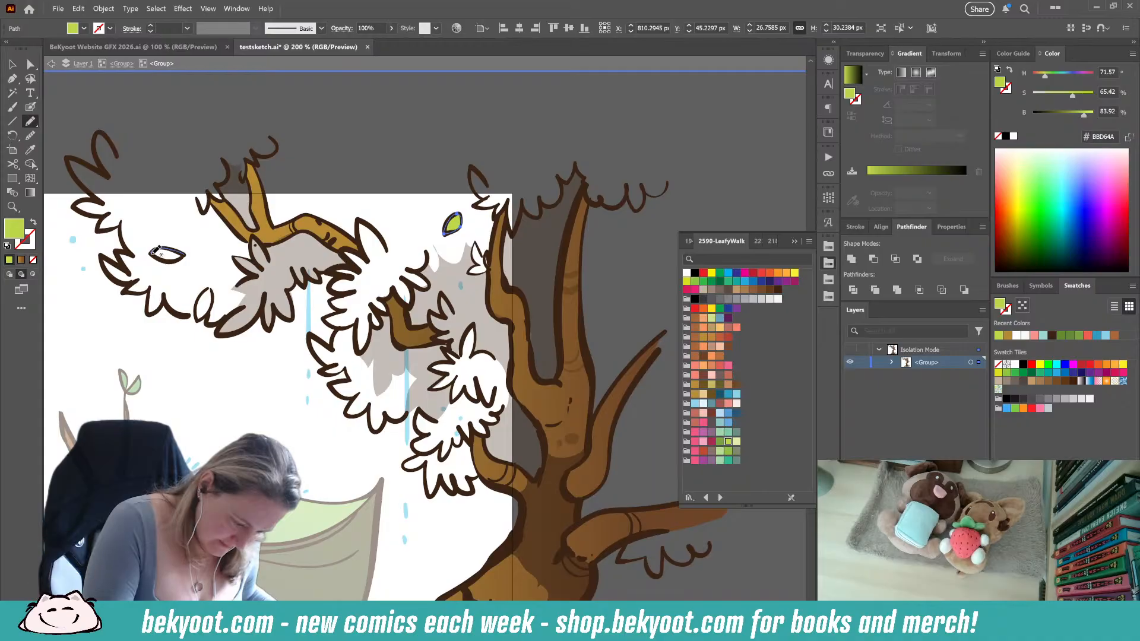
mouse_move(155, 252)
mouse_down()
mouse_move(192, 255)
mouse_move(153, 250)
mouse_up()
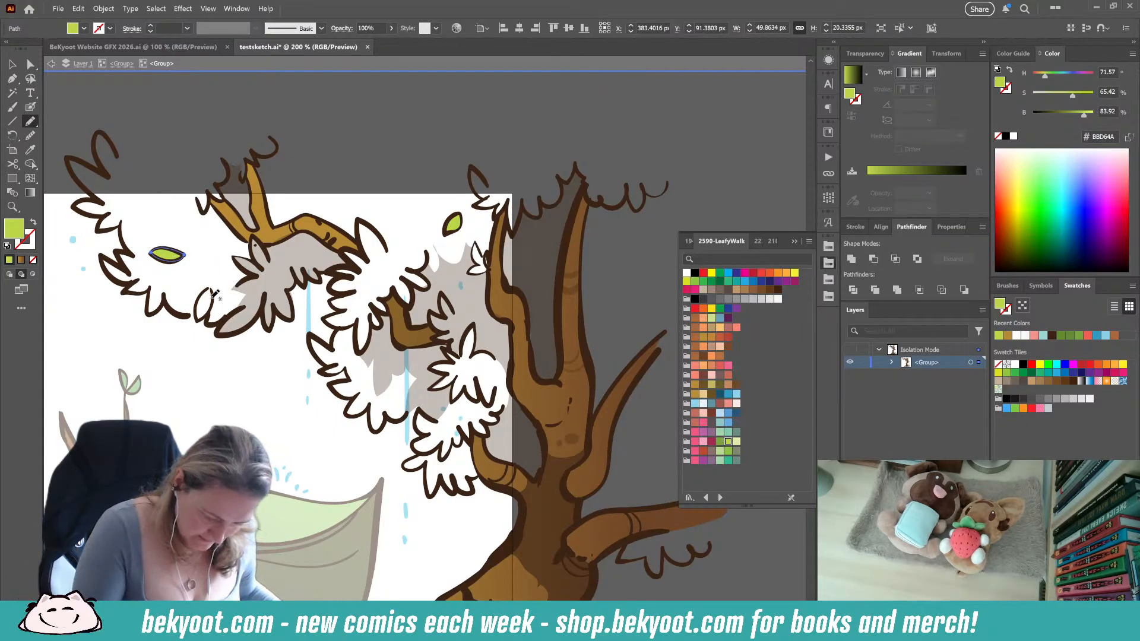
mouse_move(214, 293)
mouse_down()
mouse_move(208, 284)
mouse_move(199, 299)
mouse_move(205, 320)
mouse_move(212, 294)
mouse_up()
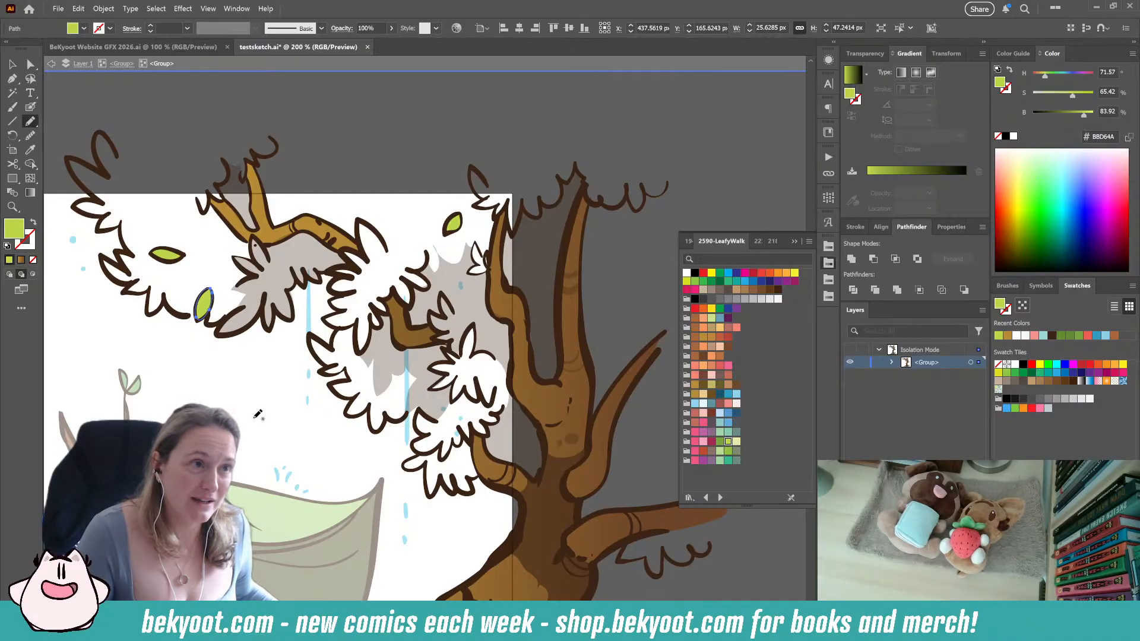
ctrl+click(269, 426)
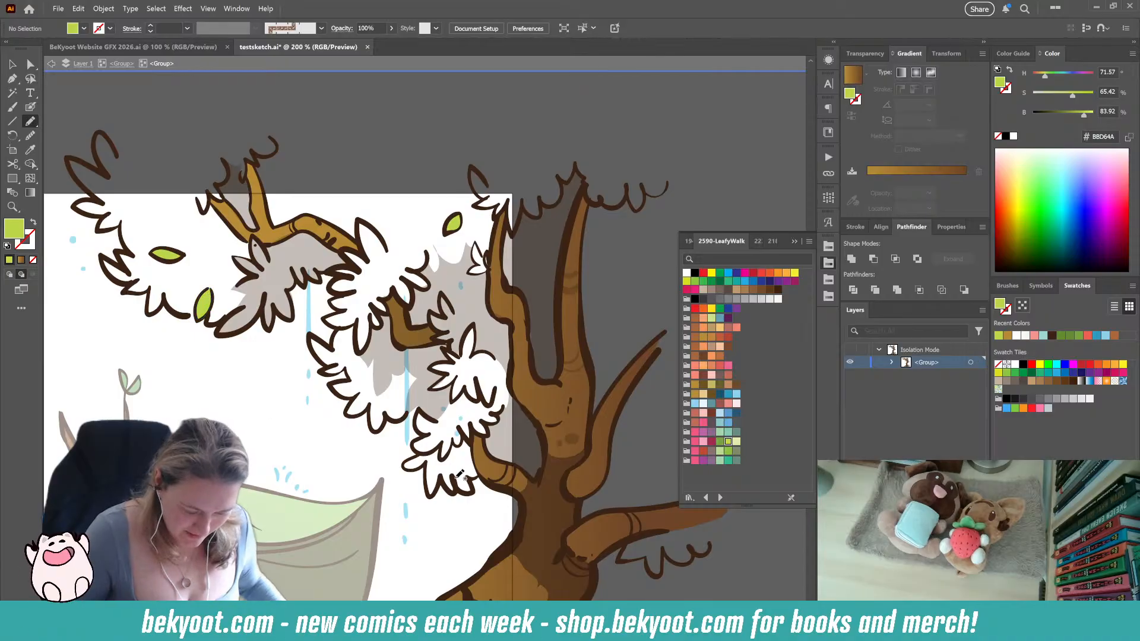
Draw lime green fills for the leaf at the lowest foliage cluster's left edge and the leaf just under the upper-left branch
drag(480, 515, 440, 404)
mouse_move(385, 341)
mouse_down()
mouse_move(362, 356)
mouse_move(385, 355)
mouse_move(385, 343)
mouse_up()
ctrl+click(385, 426)
drag(427, 402, 462, 475)
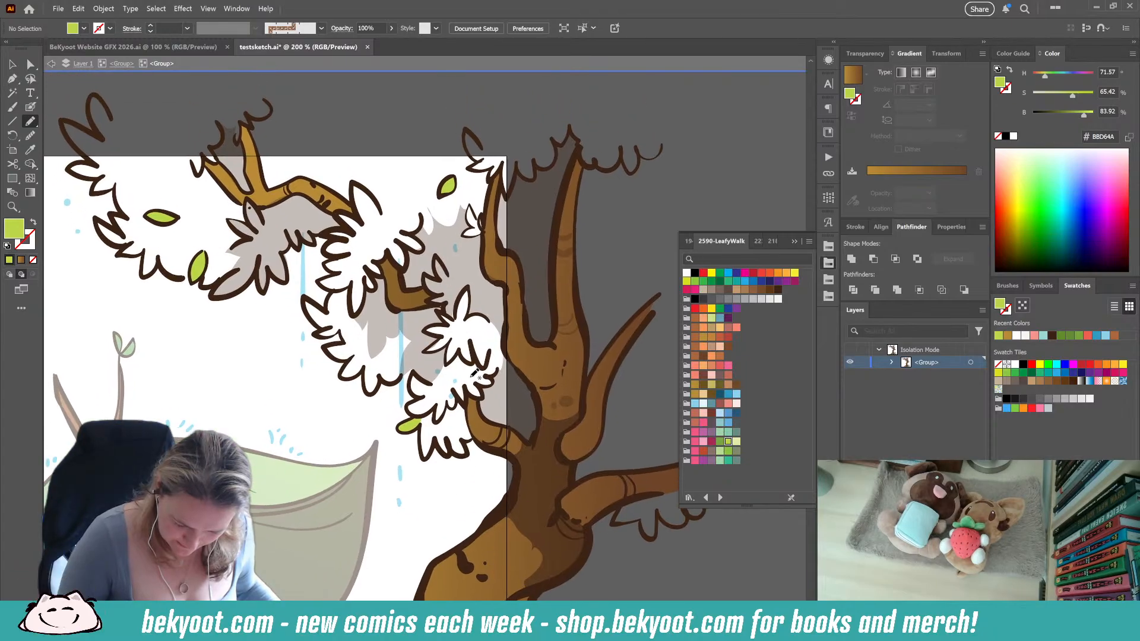
drag(419, 326, 466, 392)
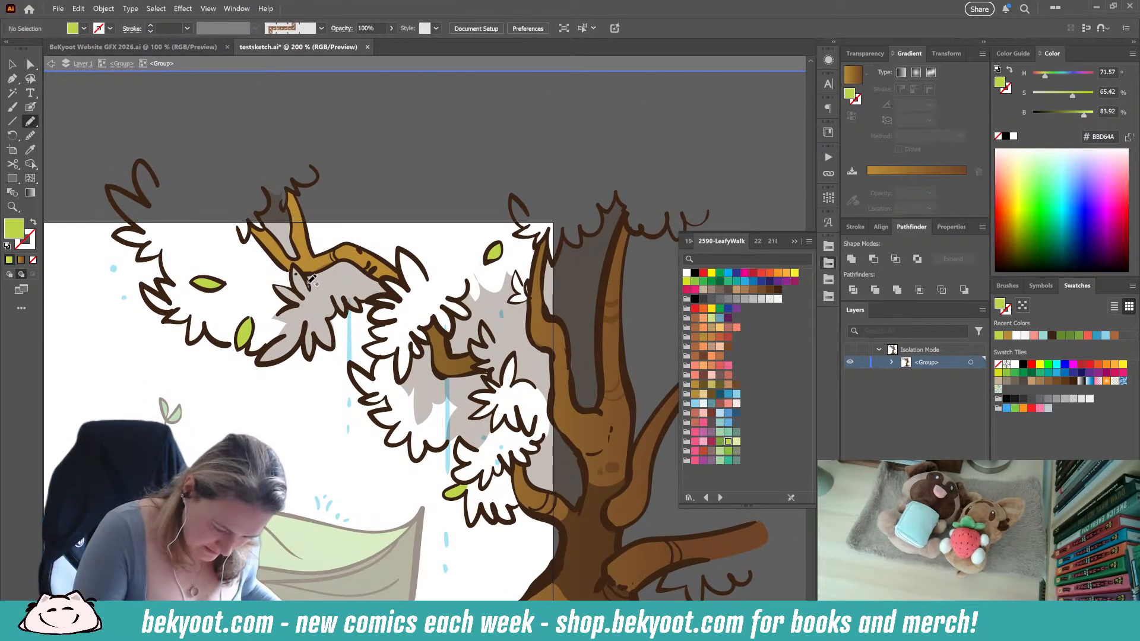
mouse_move(294, 270)
mouse_down()
mouse_move(308, 298)
mouse_move(310, 285)
mouse_up()
ctrl+click(361, 181)
drag(289, 341, 336, 316)
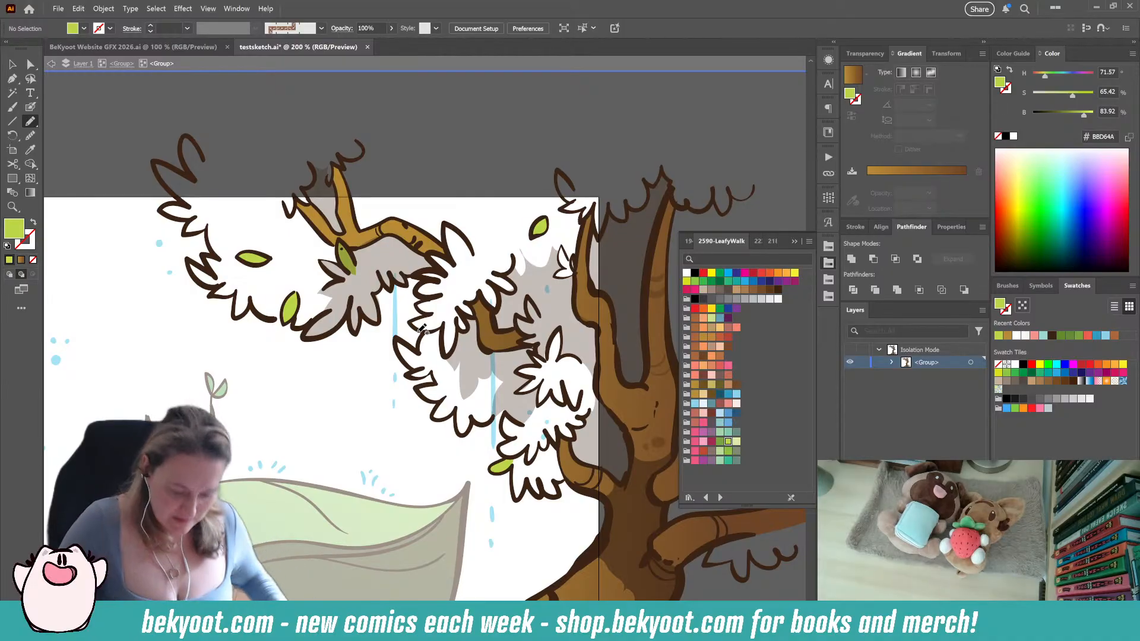
Draw lime green fills for the long leaf under the middle foliage cluster and the leaf on the left edge of the cluster nearest the trunk
mouse_move(447, 334)
mouse_down()
mouse_move(448, 356)
mouse_move(459, 310)
mouse_move(445, 324)
mouse_up()
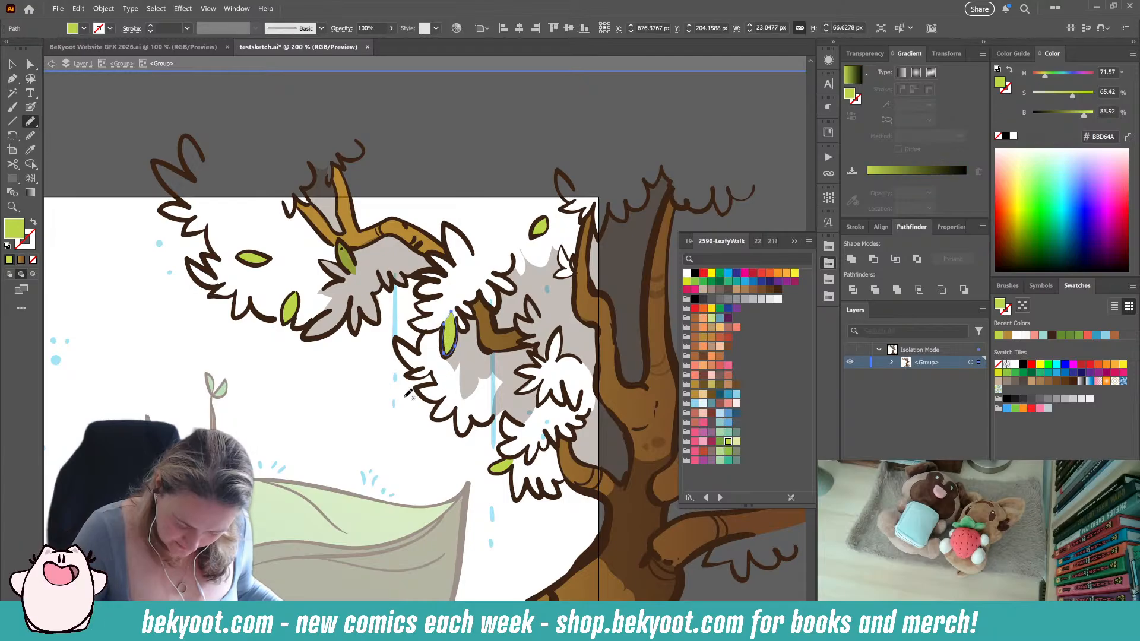
key(ctrl+shift+a)
mouse_move(484, 460)
mouse_down()
mouse_move(427, 438)
mouse_move(408, 414)
mouse_up()
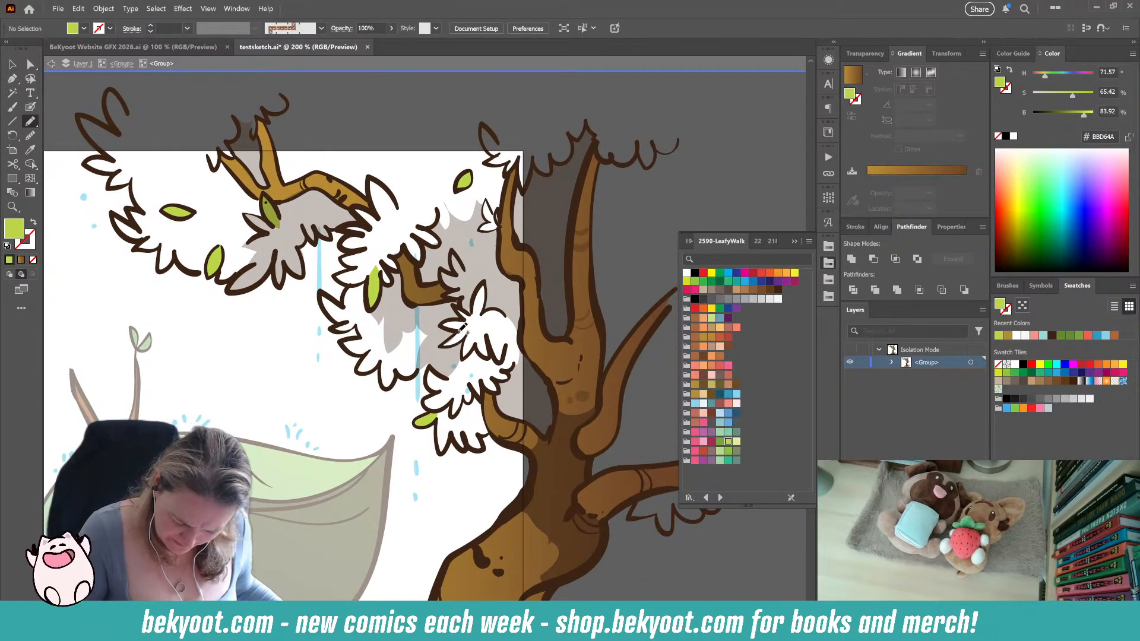
drag(443, 345, 473, 327)
key(ctrl+shift+a)
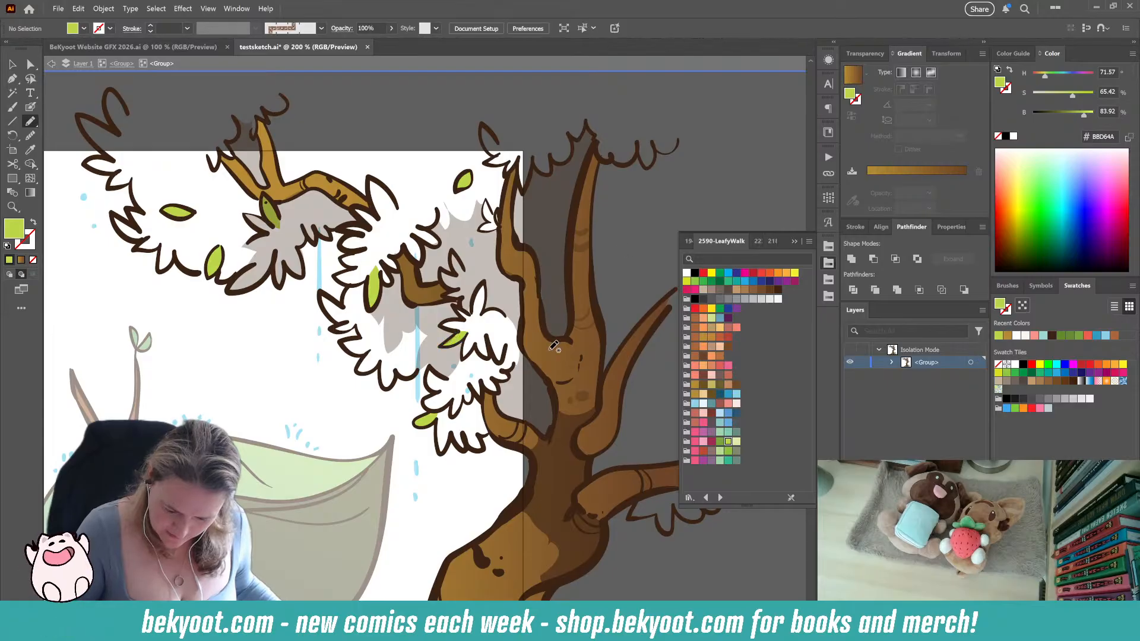
Draw lime green fills for the small leaf on the lowest cluster's trunk side and a leaf on the far-left foliage's outer edge
drag(551, 350, 519, 321)
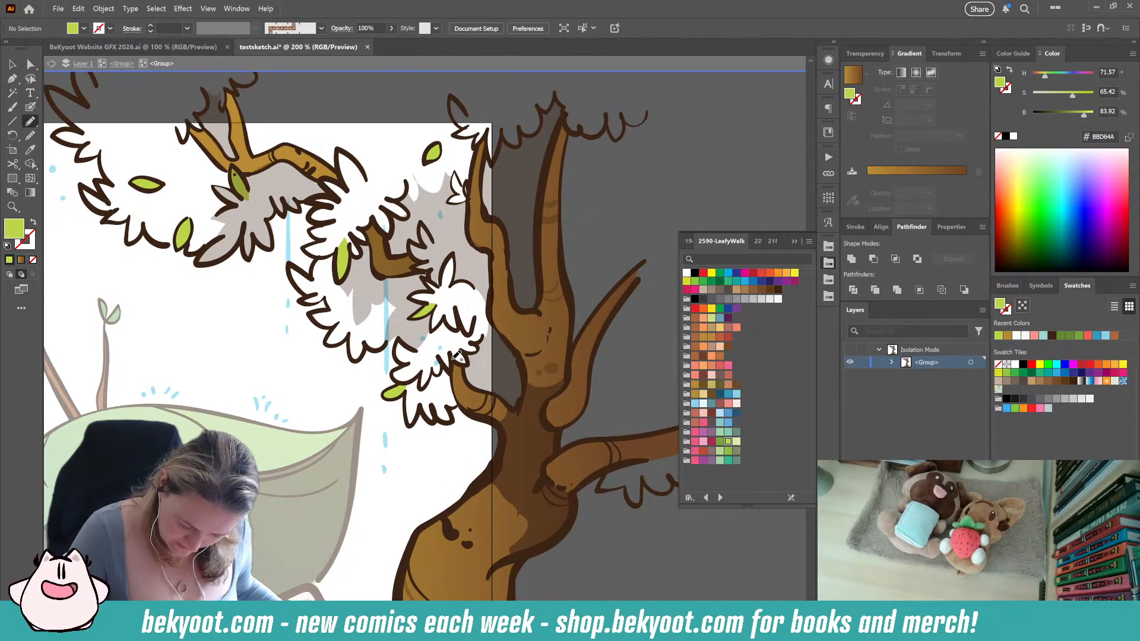
mouse_move(457, 356)
mouse_down()
mouse_move(469, 364)
mouse_move(455, 343)
mouse_move(459, 356)
mouse_up()
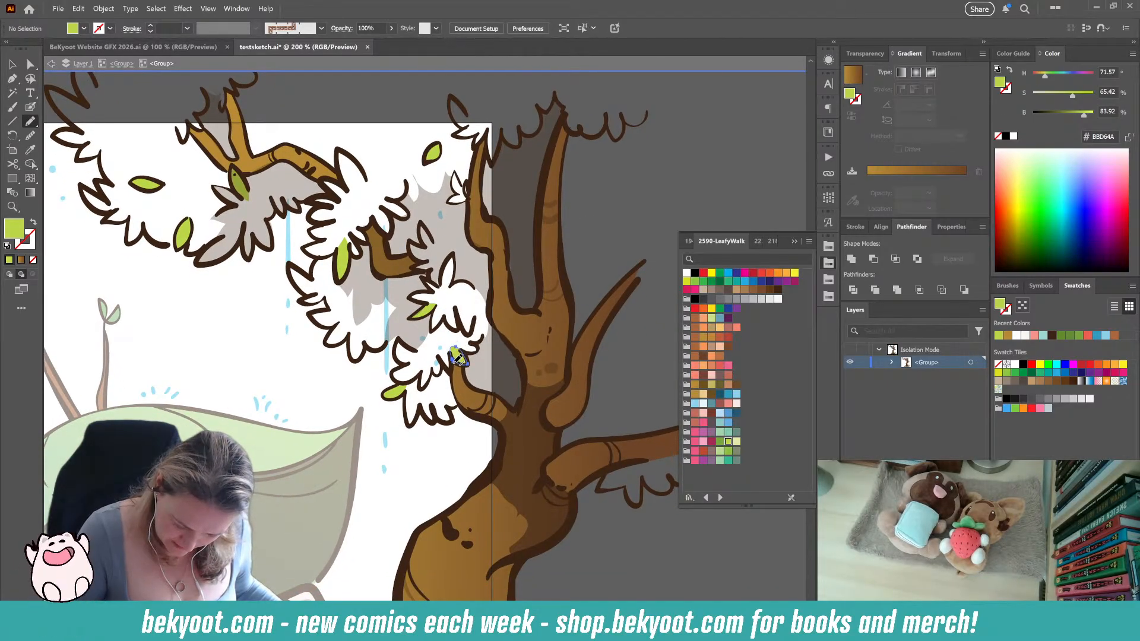
key(ctrl+shift+a)
drag(410, 452, 479, 396)
drag(321, 312, 408, 438)
drag(399, 348, 422, 381)
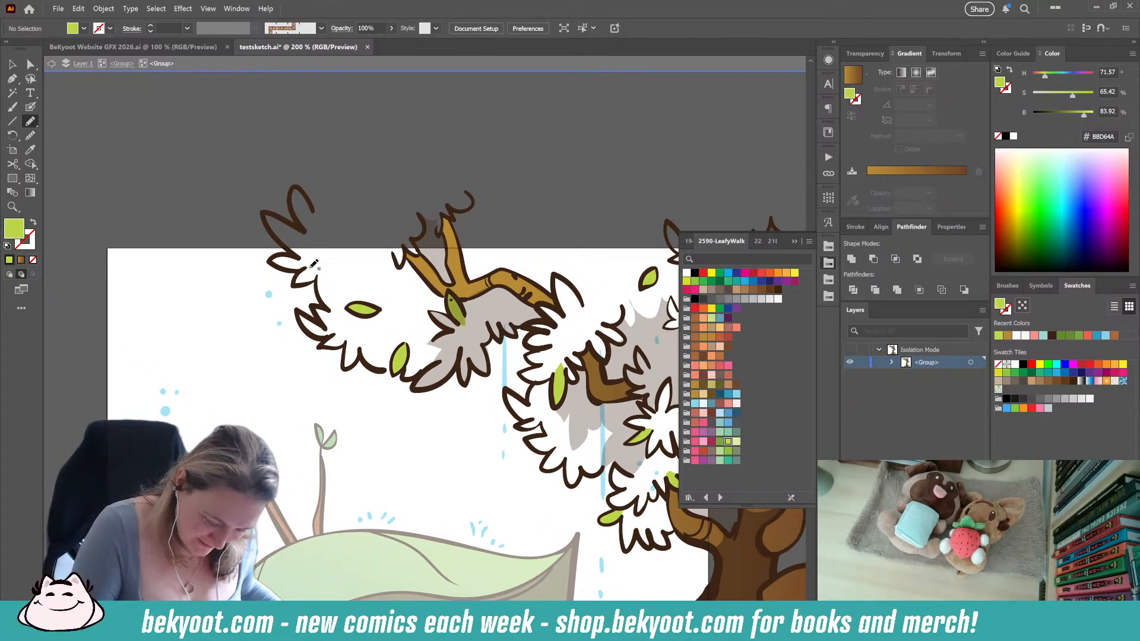
mouse_move(310, 267)
mouse_down()
mouse_move(293, 283)
mouse_move(317, 279)
mouse_move(308, 268)
mouse_up()
key(ctrl+shift+a)
drag(454, 471, 410, 419)
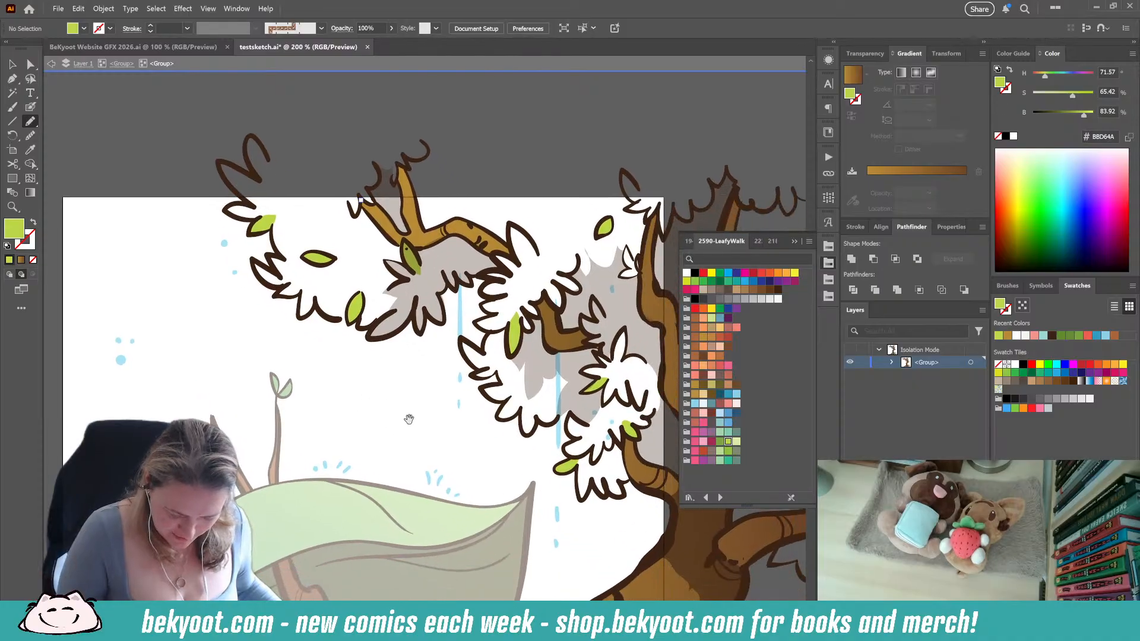
Fill a leaf on the lower-left foliage edge and the small leaf pair beside the right branch with light green BBD64A
mouse_move(303, 289)
mouse_down()
mouse_move(299, 310)
mouse_move(312, 318)
mouse_move(322, 297)
mouse_move(305, 284)
mouse_up()
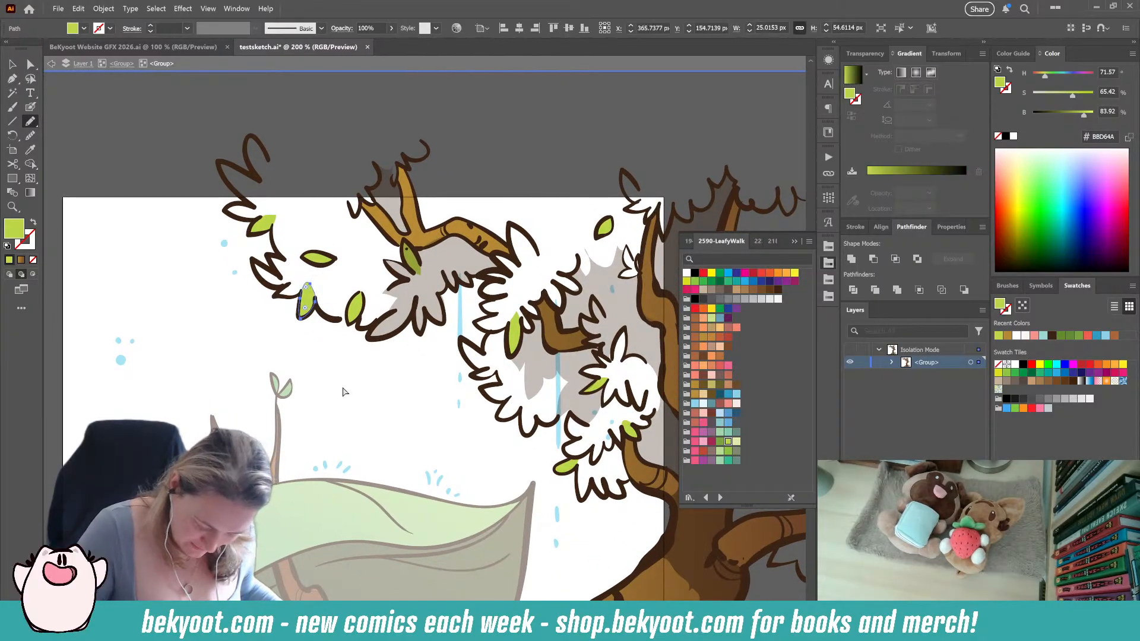
key(ctrl+shift+a)
drag(486, 410, 394, 418)
drag(622, 413, 551, 339)
mouse_move(513, 218)
mouse_down()
mouse_move(473, 266)
mouse_move(438, 255)
mouse_move(423, 224)
mouse_move(425, 259)
mouse_move(442, 255)
mouse_move(440, 241)
mouse_up()
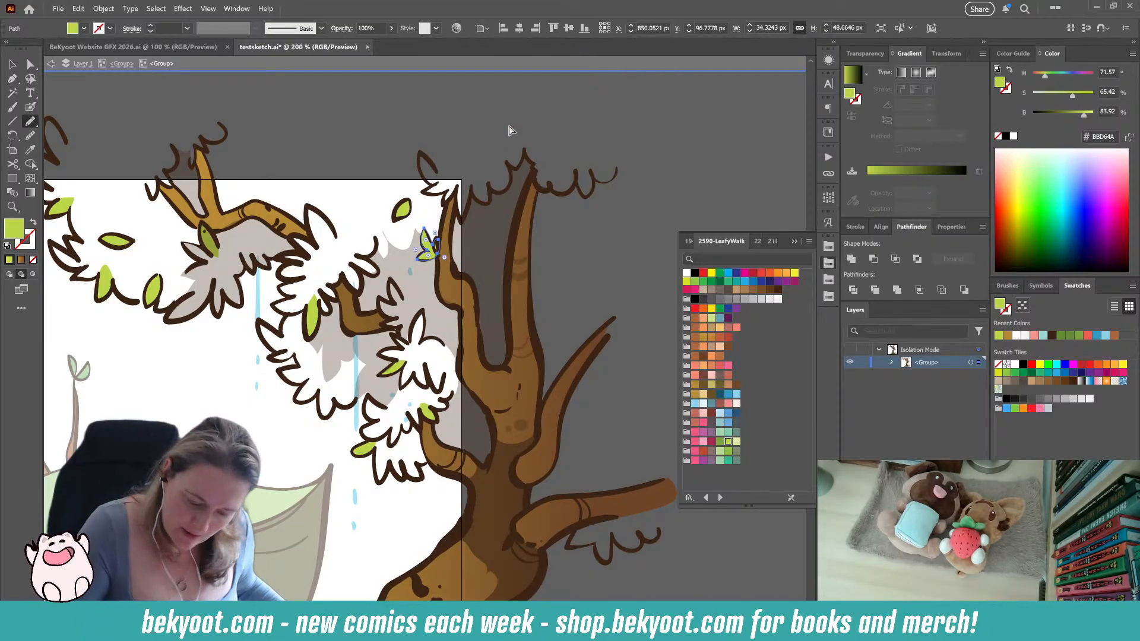
ctrl+click(461, 122)
Fill the small leaf at the middle branch and the leaf cluster at the lower foliage edge with the same light green
drag(409, 413, 446, 394)
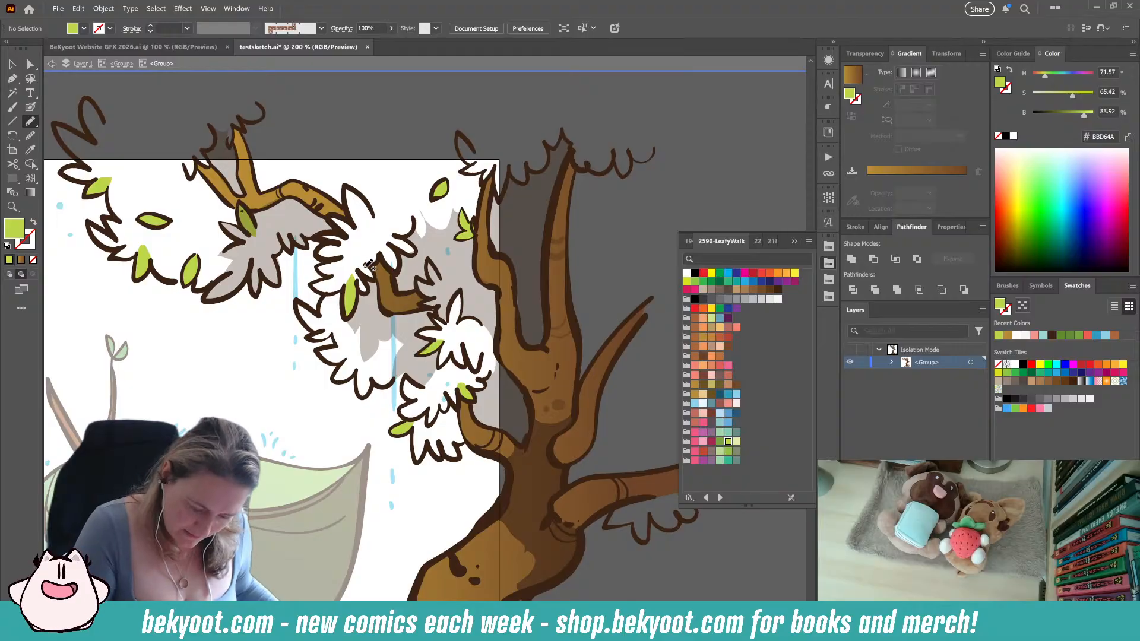
mouse_move(365, 267)
mouse_down()
mouse_move(359, 274)
mouse_move(374, 281)
mouse_move(365, 267)
mouse_up()
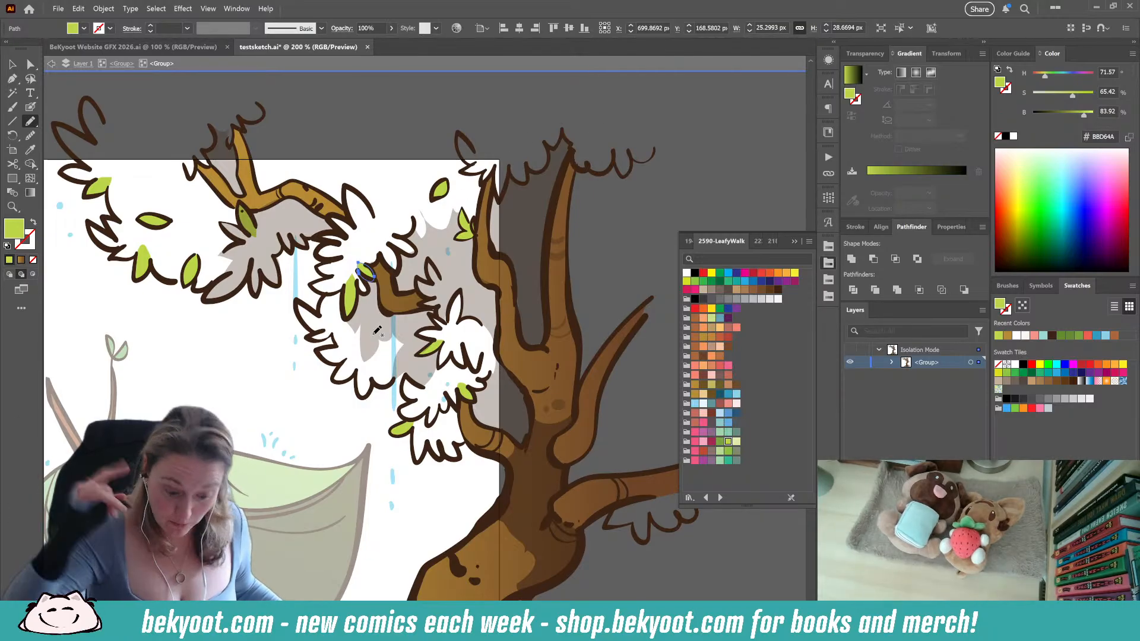
ctrl+click(653, 205)
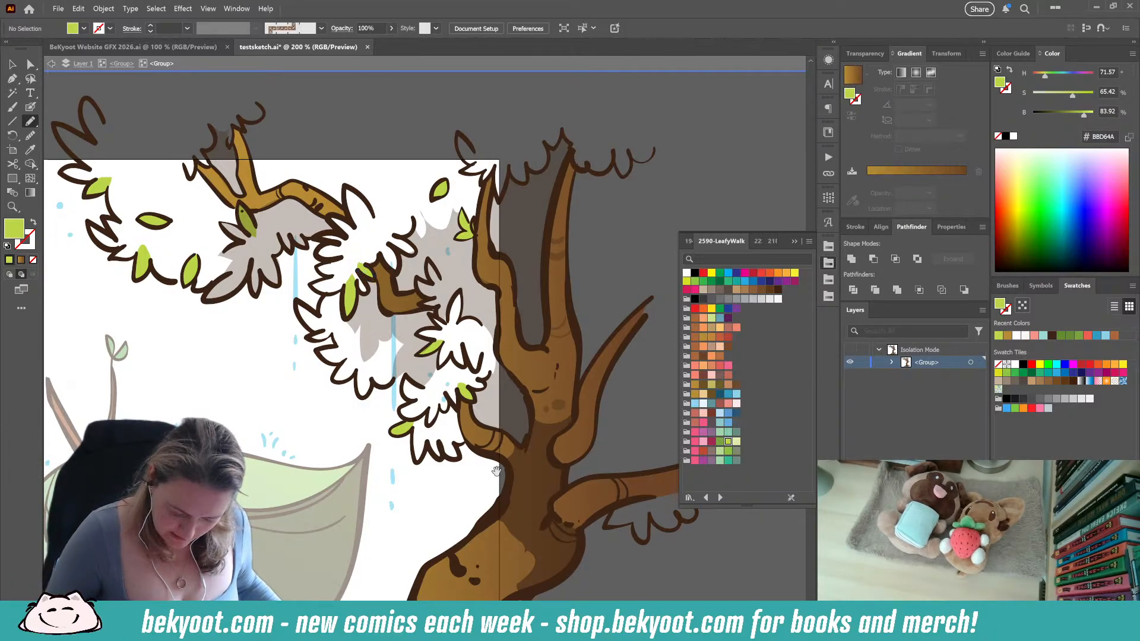
drag(478, 460, 458, 384)
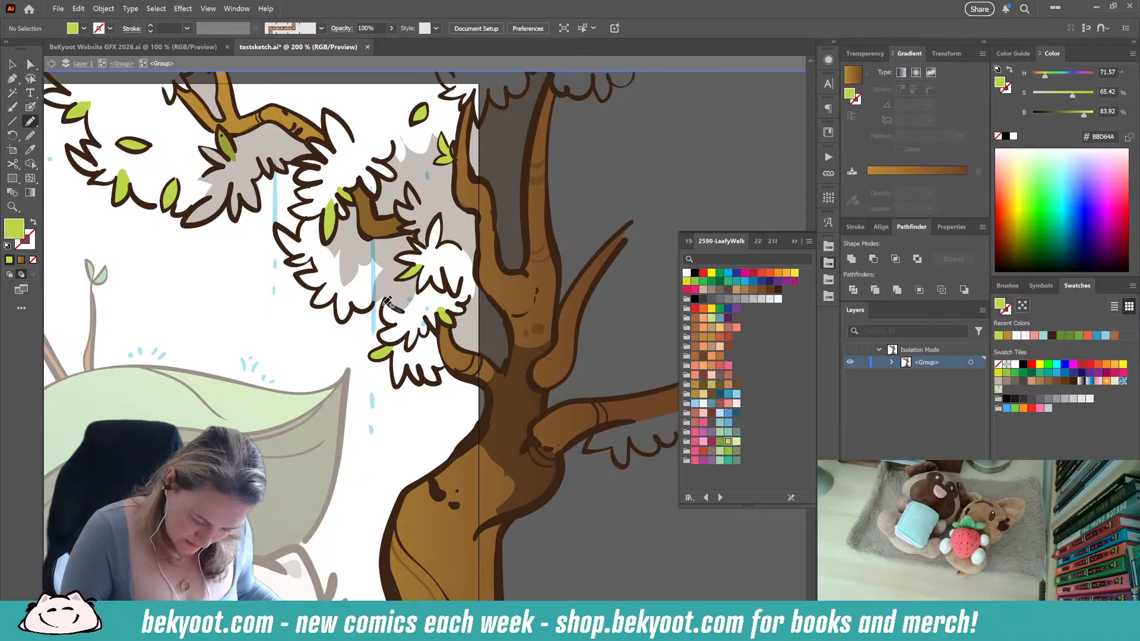
mouse_move(386, 301)
mouse_down()
mouse_move(387, 344)
mouse_move(416, 324)
mouse_move(405, 313)
mouse_up()
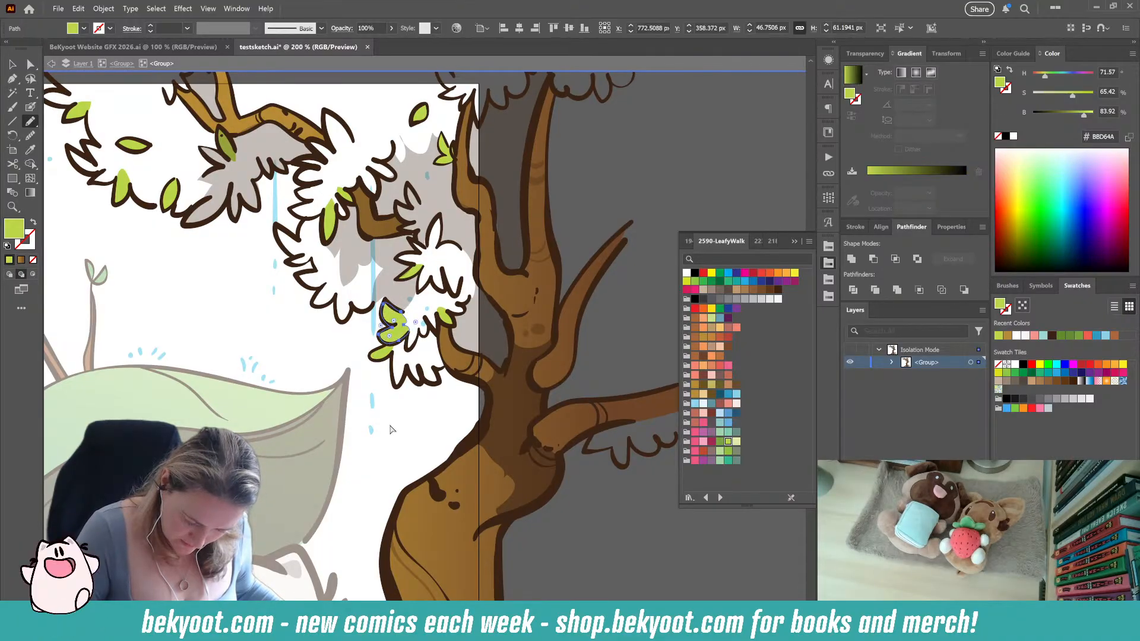
ctrl+click(615, 159)
Draw one large mid-green (78A440) foliage base behind the branches, following the leaf outlines and extending past the artboard's right edge
mouse_move(594, 299)
mouse_down()
mouse_move(580, 357)
mouse_move(595, 375)
mouse_up()
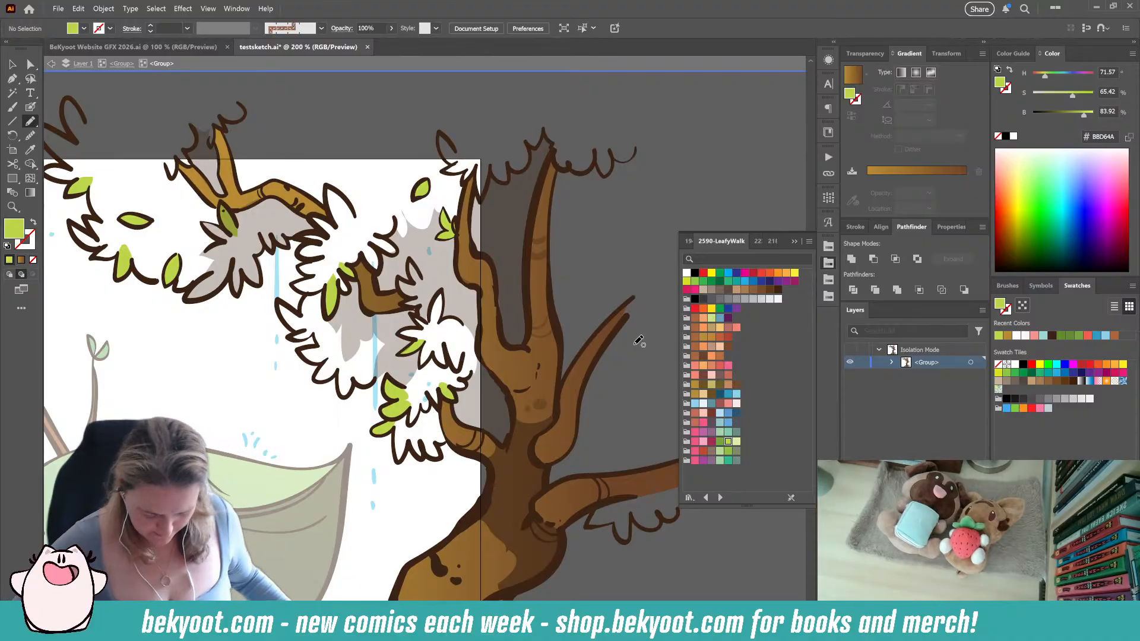
scroll(276, 316, down, 1)
drag(424, 411, 461, 374)
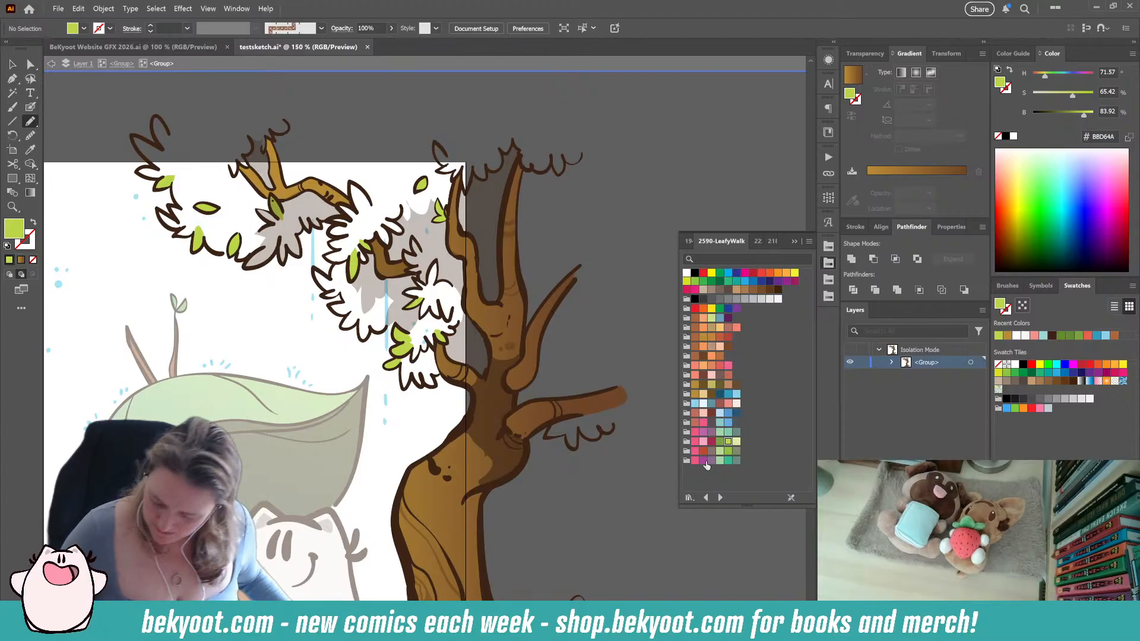
click(719, 442)
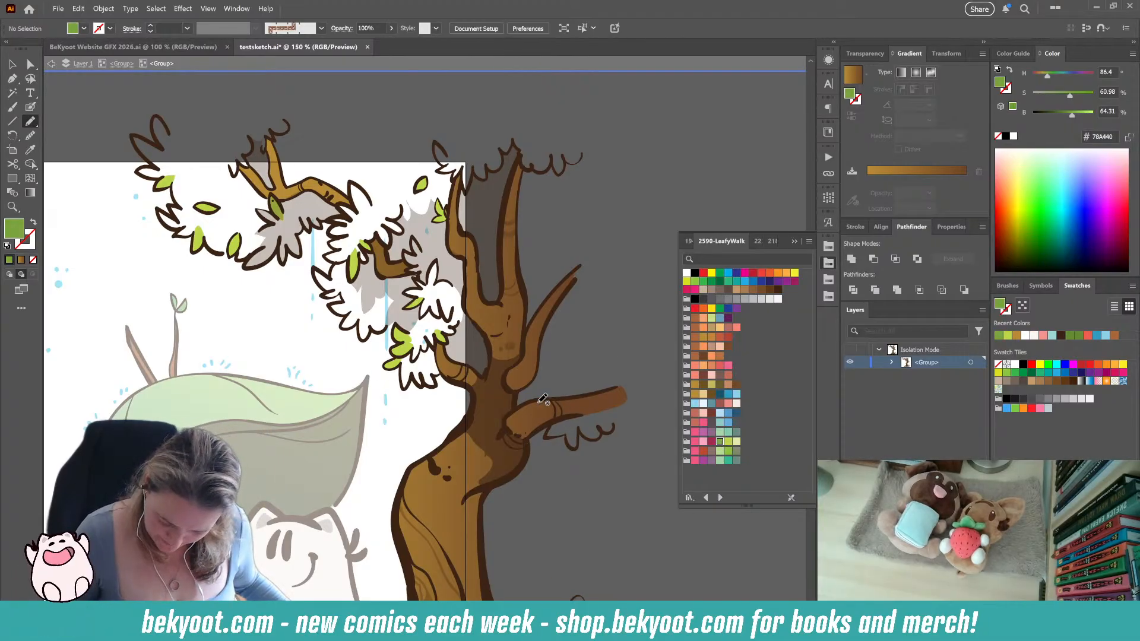
mouse_move(448, 373)
mouse_down()
mouse_move(462, 393)
mouse_move(418, 405)
mouse_move(422, 381)
mouse_move(403, 384)
mouse_move(412, 339)
mouse_move(383, 355)
mouse_move(374, 337)
mouse_move(358, 339)
mouse_move(345, 318)
mouse_move(360, 312)
mouse_move(339, 311)
mouse_move(330, 285)
mouse_move(345, 292)
mouse_move(350, 279)
mouse_move(347, 233)
mouse_move(267, 282)
mouse_move(212, 264)
mouse_move(211, 249)
mouse_move(184, 238)
mouse_move(188, 199)
mouse_move(161, 188)
mouse_move(152, 149)
mouse_move(174, 162)
mouse_move(173, 127)
mouse_move(189, 150)
mouse_move(287, 80)
mouse_move(315, 98)
mouse_move(375, 86)
mouse_move(368, 107)
mouse_move(394, 107)
mouse_move(410, 76)
mouse_move(433, 73)
mouse_move(429, 93)
mouse_move(469, 75)
mouse_move(461, 107)
mouse_move(492, 105)
mouse_move(492, 81)
mouse_move(657, 73)
mouse_move(637, 446)
mouse_move(597, 450)
mouse_move(585, 466)
mouse_move(499, 403)
mouse_move(457, 394)
mouse_up()
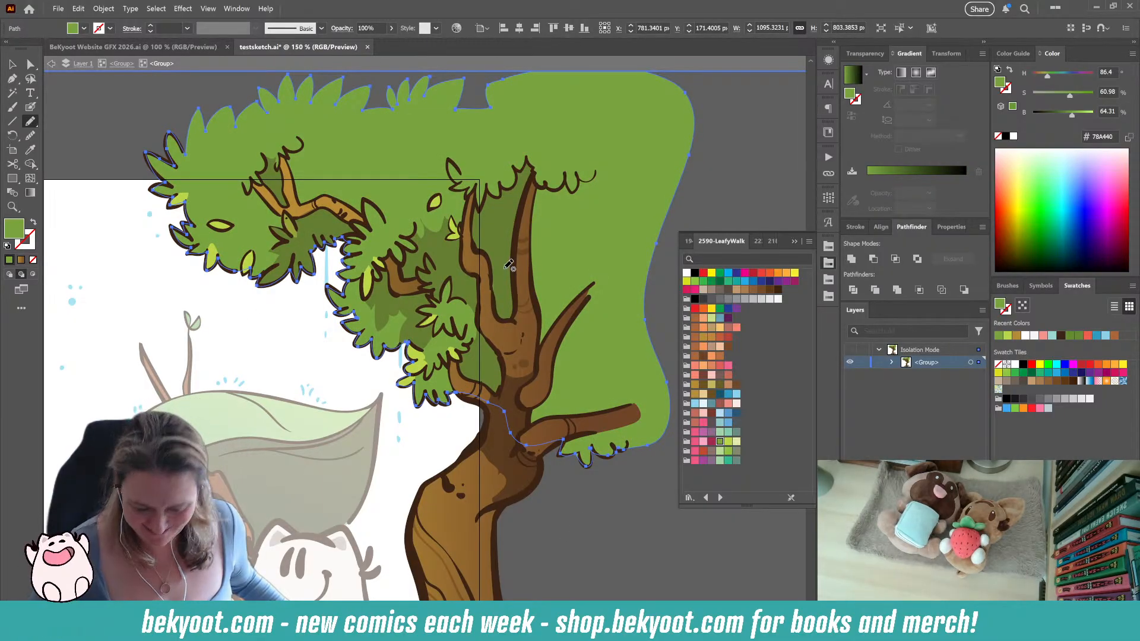
scroll(556, 242, down, 1)
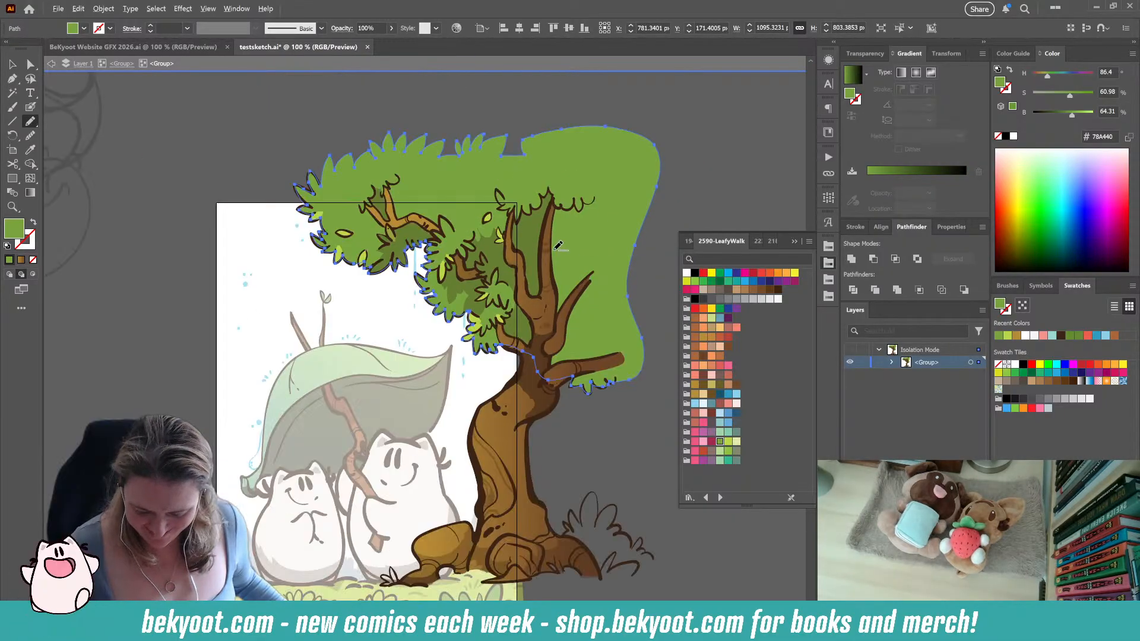
ctrl+click(107, 275)
drag(460, 386, 436, 450)
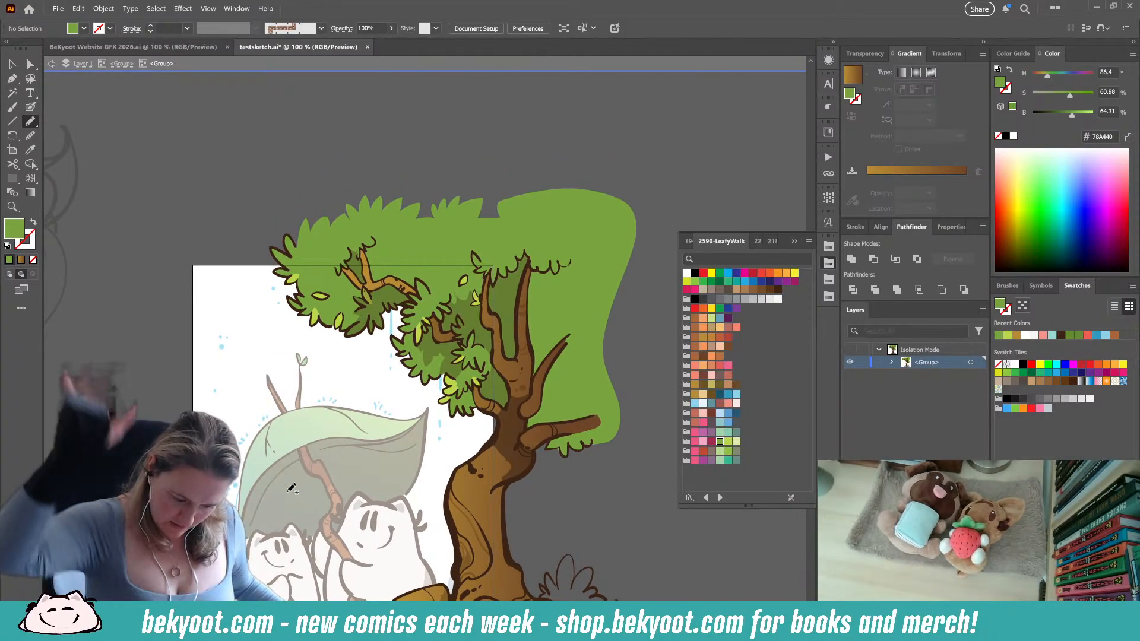
click(30, 63)
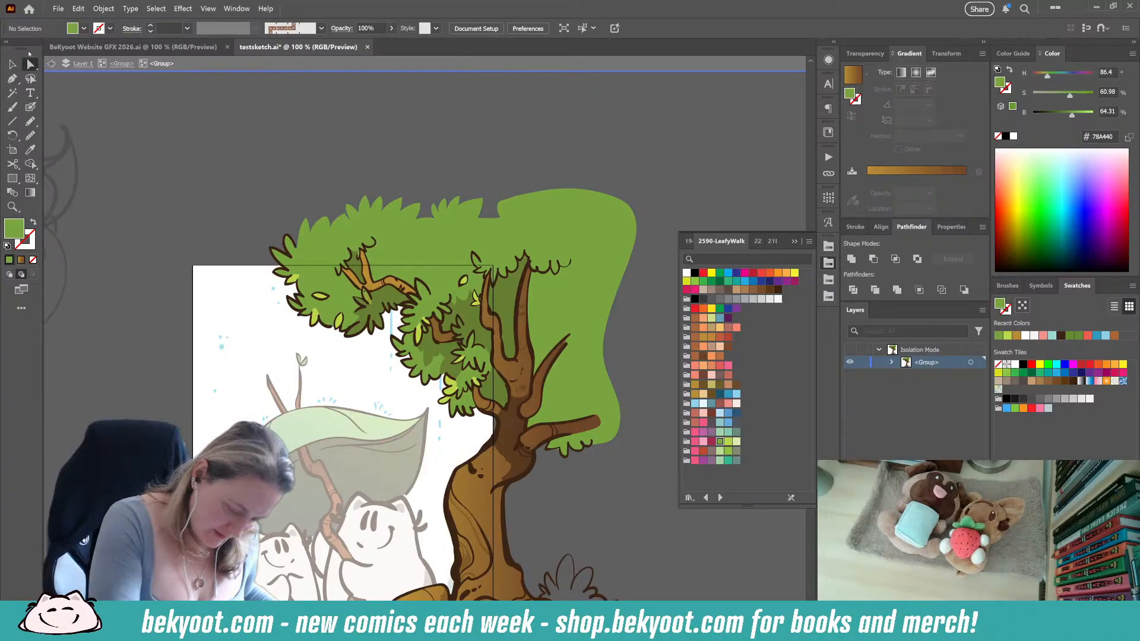
click(321, 245)
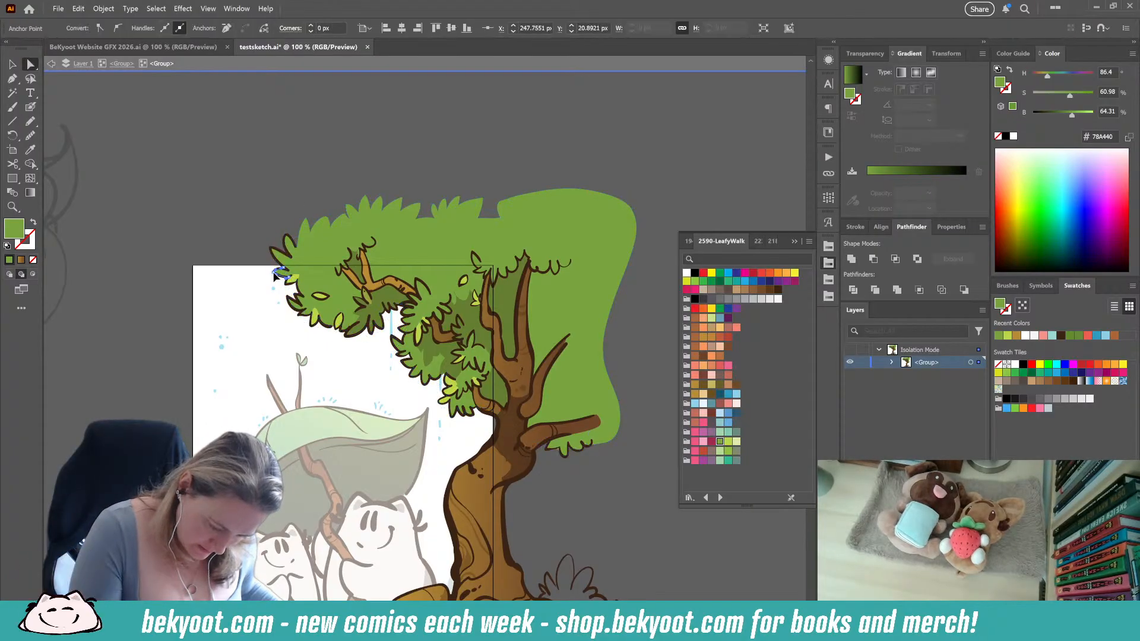
click(318, 172)
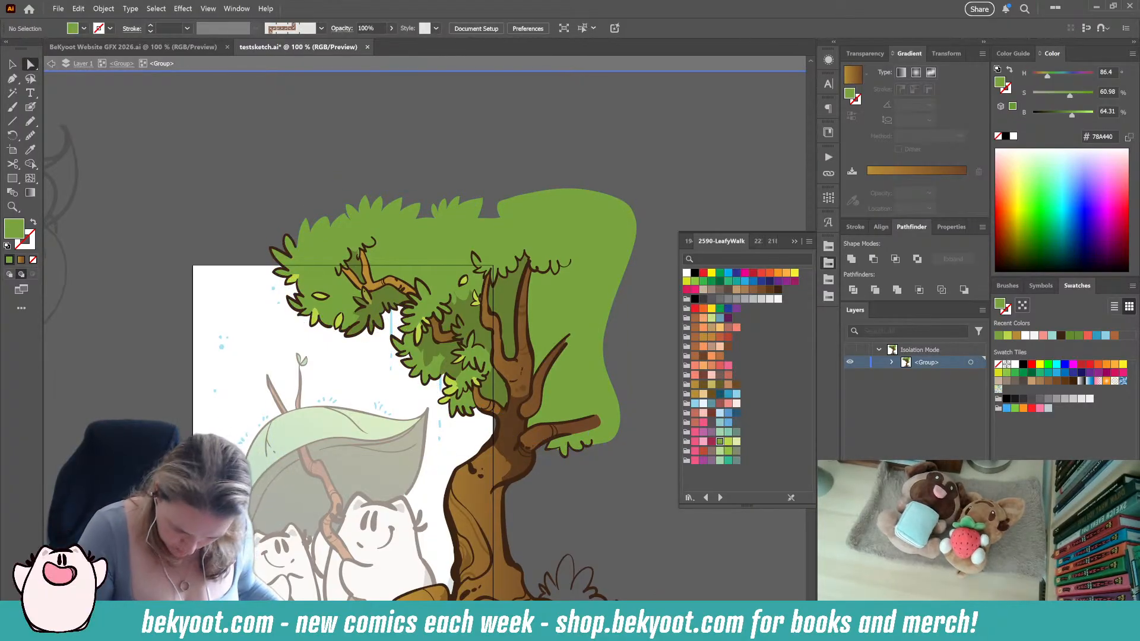
Draw a large leafy-edged foliage mass in light green BBD64A behind the top of the mid-green canopy with the Pencil tool
click(31, 120)
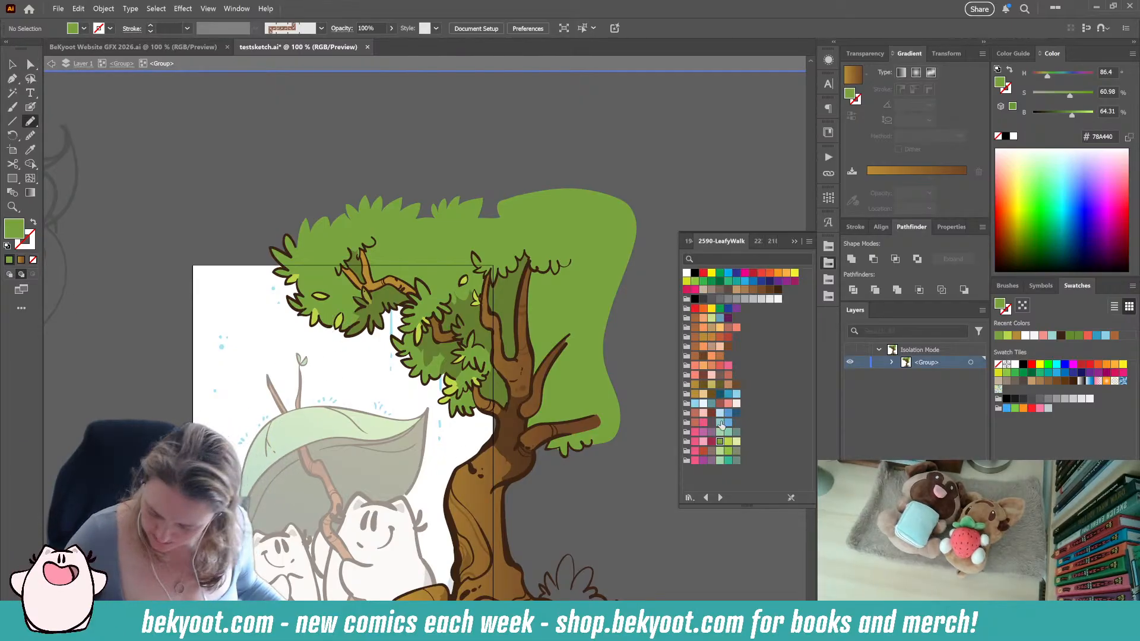
click(728, 441)
scroll(380, 153, up, 2)
scroll(380, 154, right, 1)
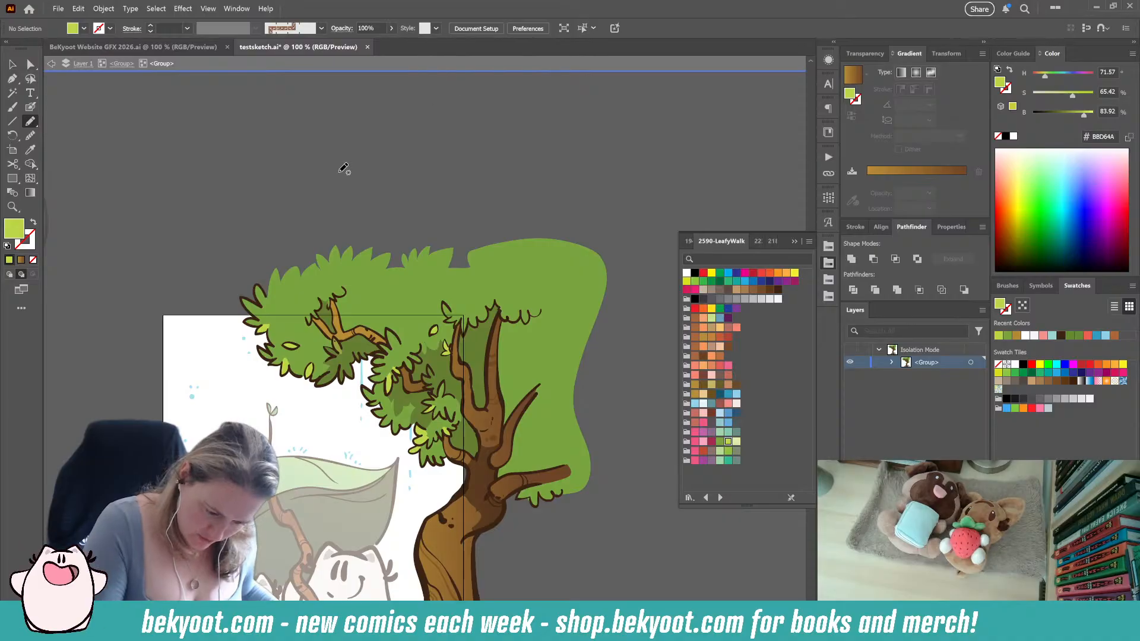
mouse_move(340, 167)
mouse_down()
mouse_move(324, 136)
mouse_move(324, 172)
mouse_move(309, 159)
mouse_move(315, 180)
mouse_move(305, 182)
mouse_move(317, 215)
mouse_move(303, 213)
mouse_move(308, 233)
mouse_move(323, 235)
mouse_move(306, 249)
mouse_move(311, 278)
mouse_move(381, 295)
mouse_move(508, 291)
mouse_move(569, 251)
mouse_move(553, 160)
mouse_move(530, 118)
mouse_move(517, 143)
mouse_move(507, 105)
mouse_move(495, 99)
mouse_move(494, 124)
mouse_move(462, 136)
mouse_move(452, 109)
mouse_move(444, 127)
mouse_move(421, 126)
mouse_move(387, 155)
mouse_move(392, 140)
mouse_move(378, 152)
mouse_move(364, 128)
mouse_move(341, 149)
mouse_up()
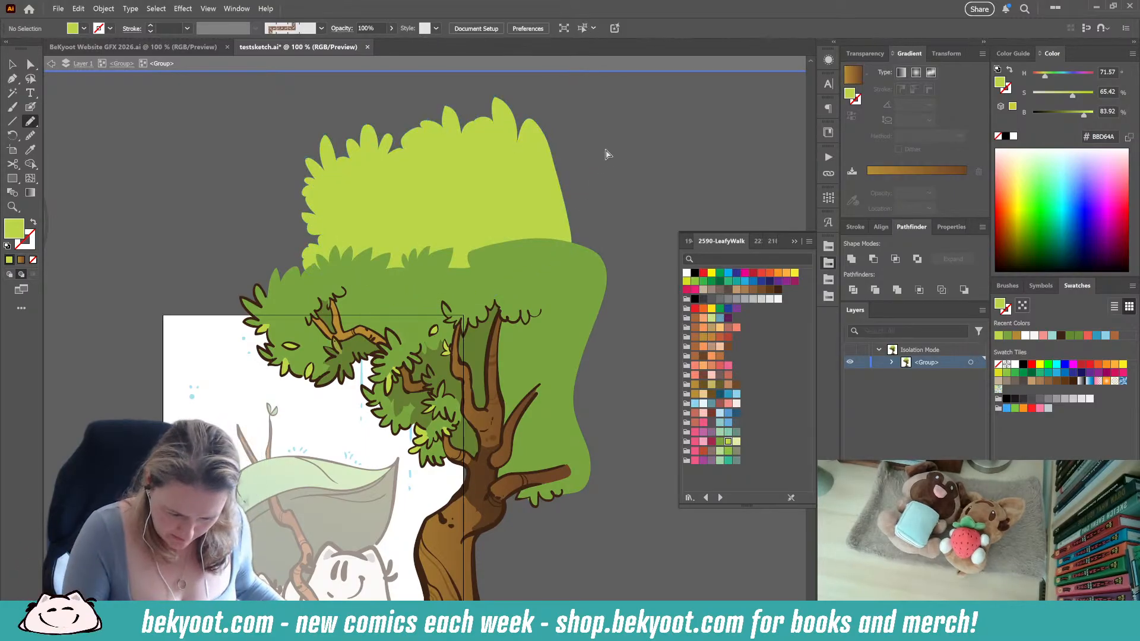
drag(514, 378, 615, 428)
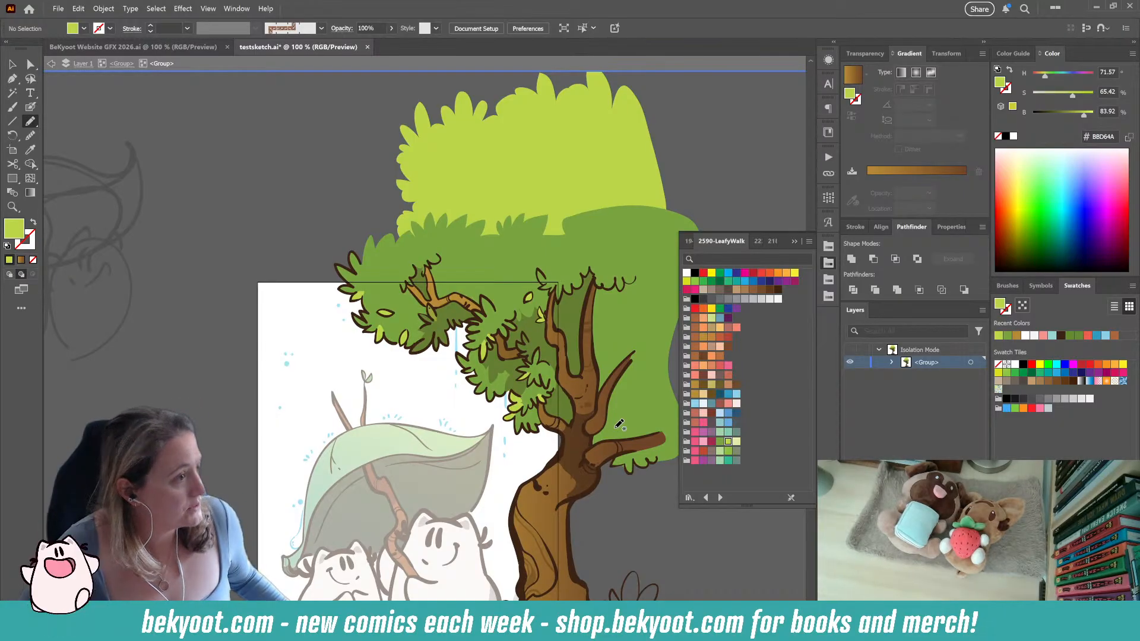
Set the Blob Brush to the leaf outlines' dark brown 3C2415 and switch out of the Draw Behind mode
key(shift+b)
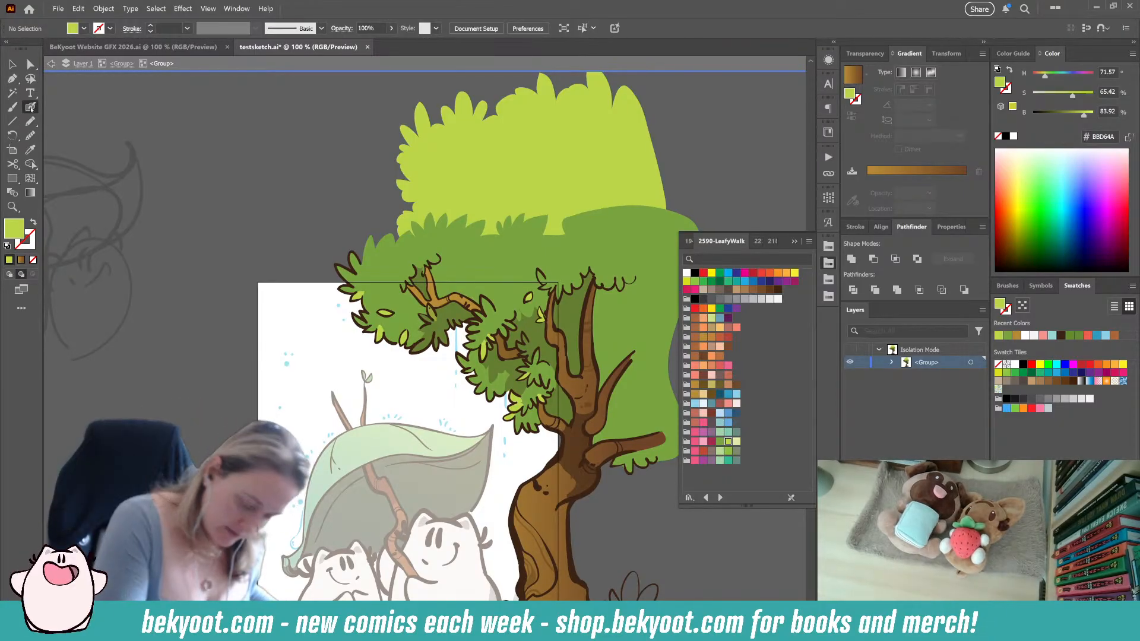
drag(352, 253, 340, 278)
ctrl+click(339, 278)
ctrl+click(199, 407)
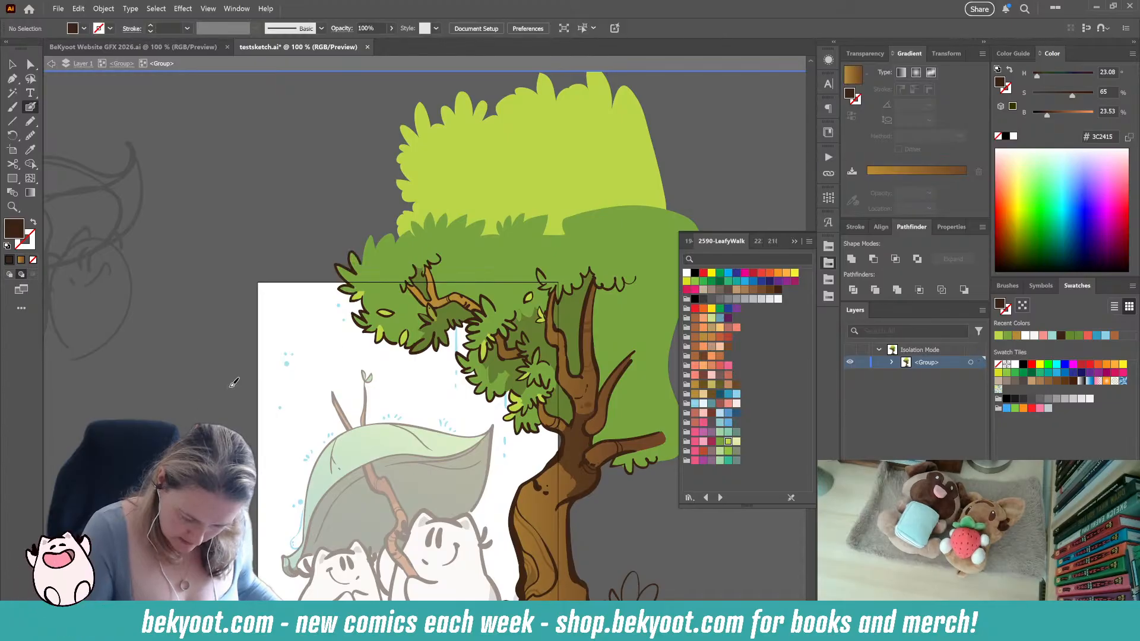
scroll(438, 241, up, 1)
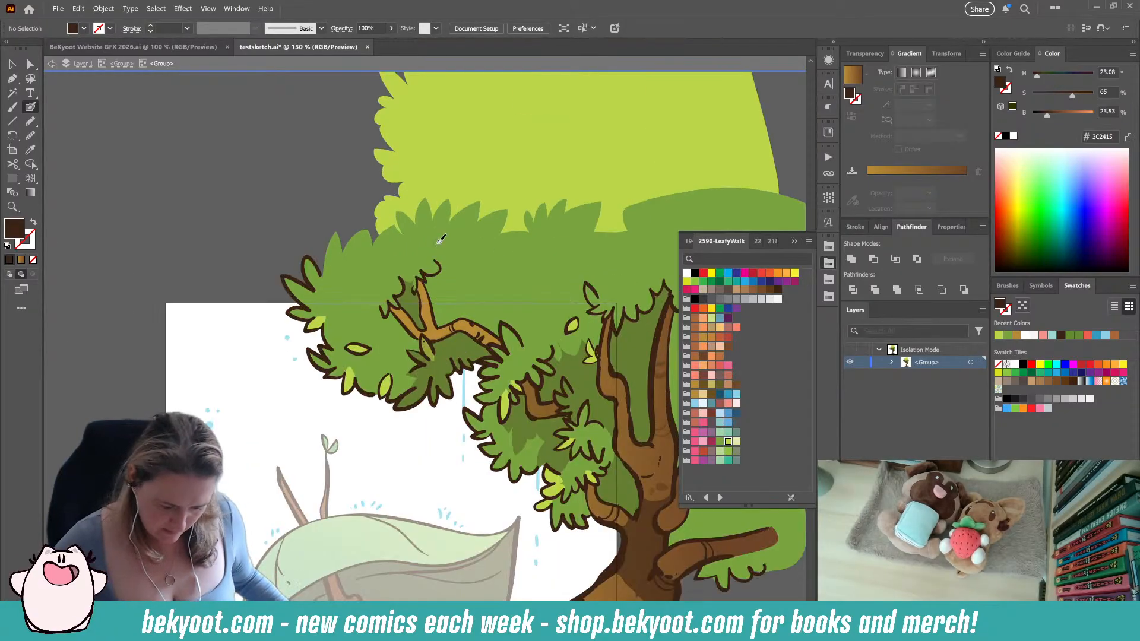
mouse_move(360, 357)
mouse_down()
mouse_move(295, 434)
mouse_move(256, 443)
mouse_up()
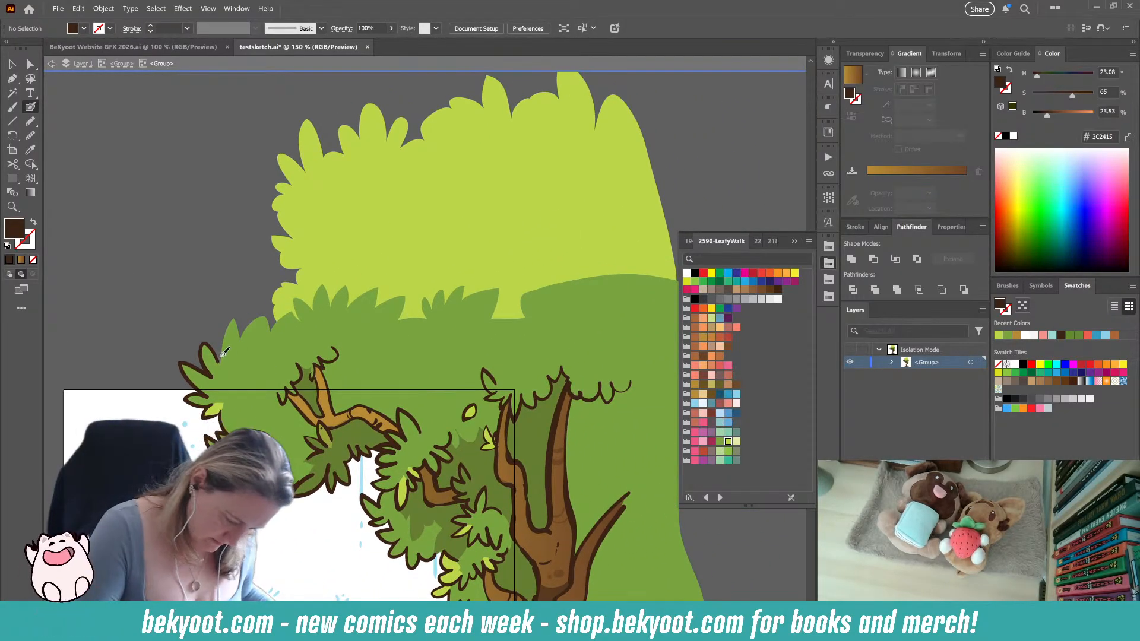
key(shift+d)
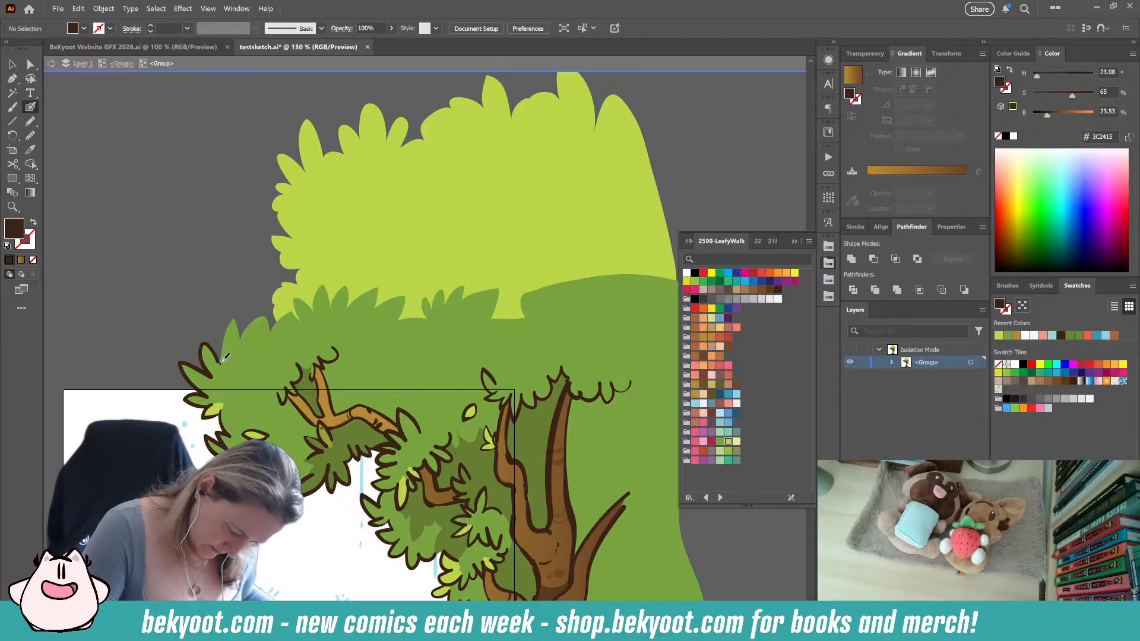
Try to outline the leaf tips at the upper-left edge of the mid-green foliage
mouse_move(224, 356)
mouse_down()
mouse_move(233, 318)
mouse_move(242, 339)
mouse_move(270, 331)
mouse_up()
key(shift+x)
key(ctrl+z)
key(ctrl+z)
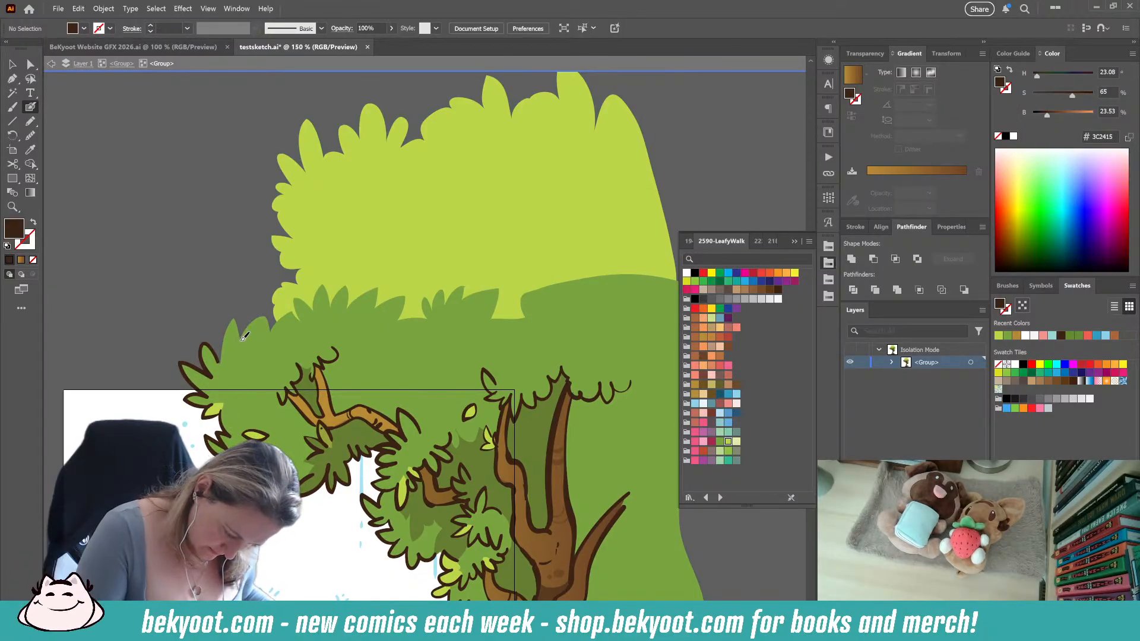
Outline two leaf tips on the mid-green foliage's upper-left edge in dark brown and group the outlines
drag(227, 335, 219, 361)
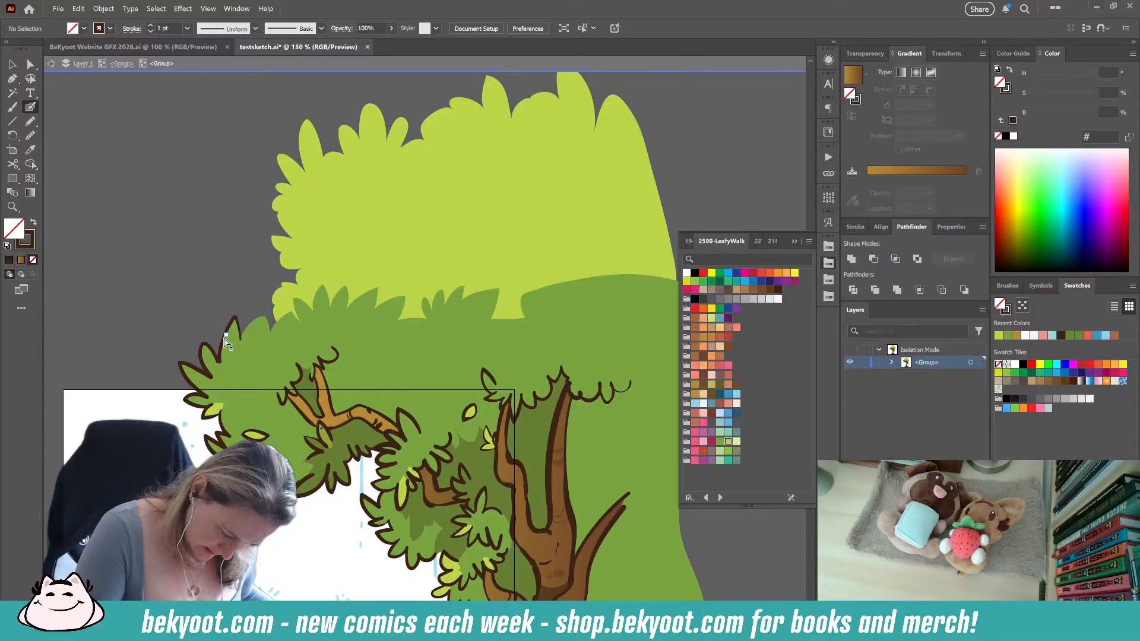
key(ctrl+shift+a)
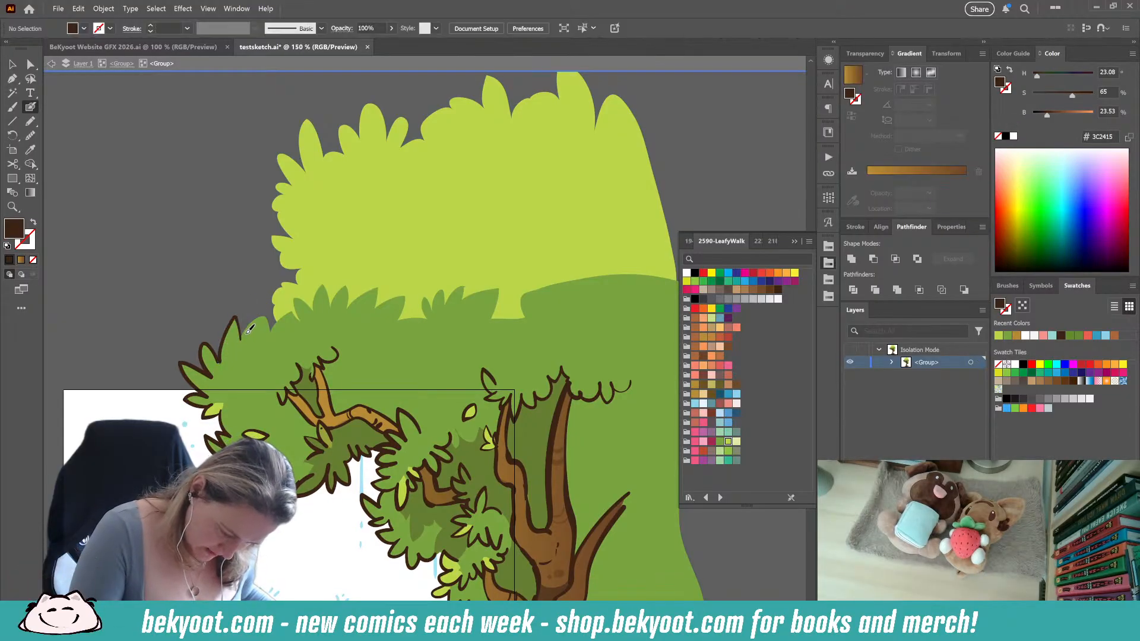
mouse_move(263, 316)
mouse_down()
mouse_move(270, 334)
mouse_move(264, 315)
mouse_move(241, 339)
mouse_up()
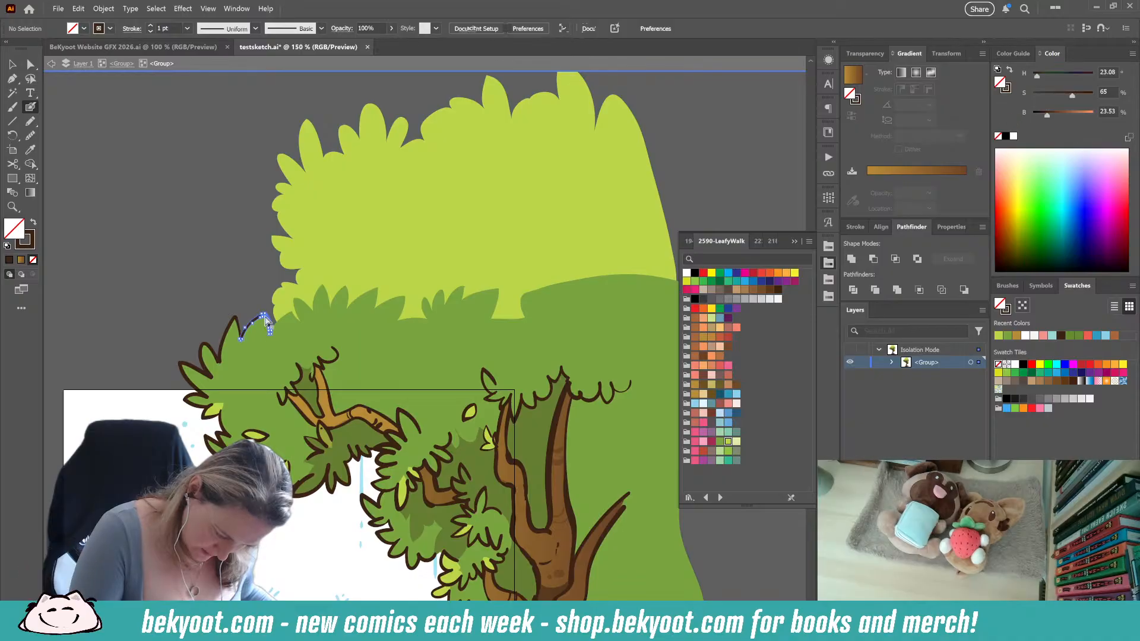
key(ctrl+g)
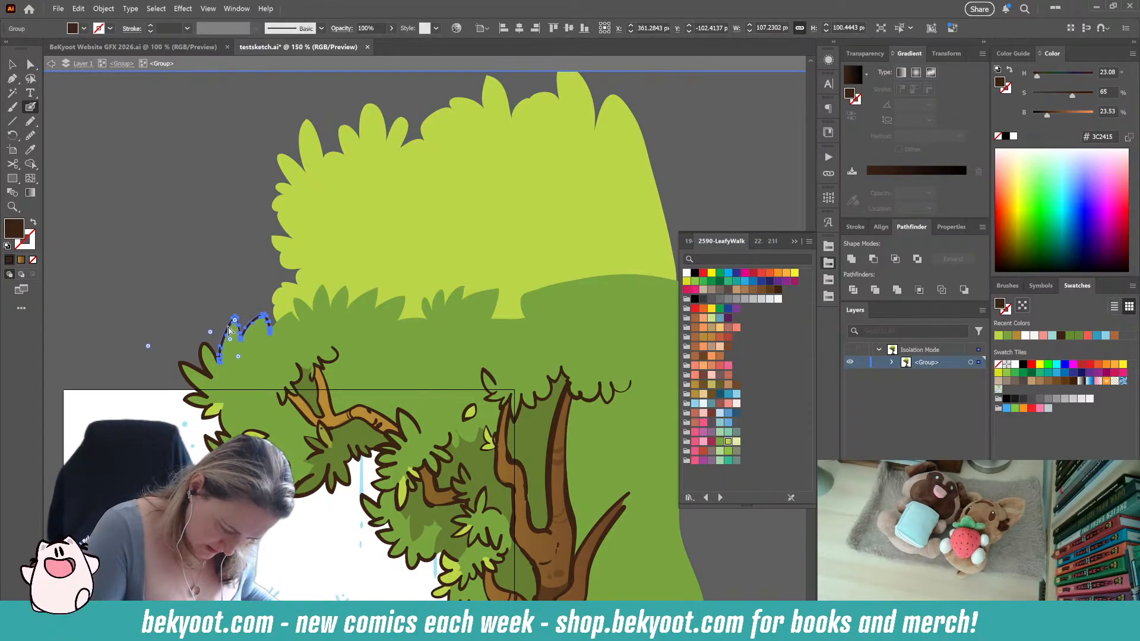
Isolate the new outline group and continue the Blob Brush outline over the neighbouring leaf tips along the mid-green canopy's upper edge
key(v)
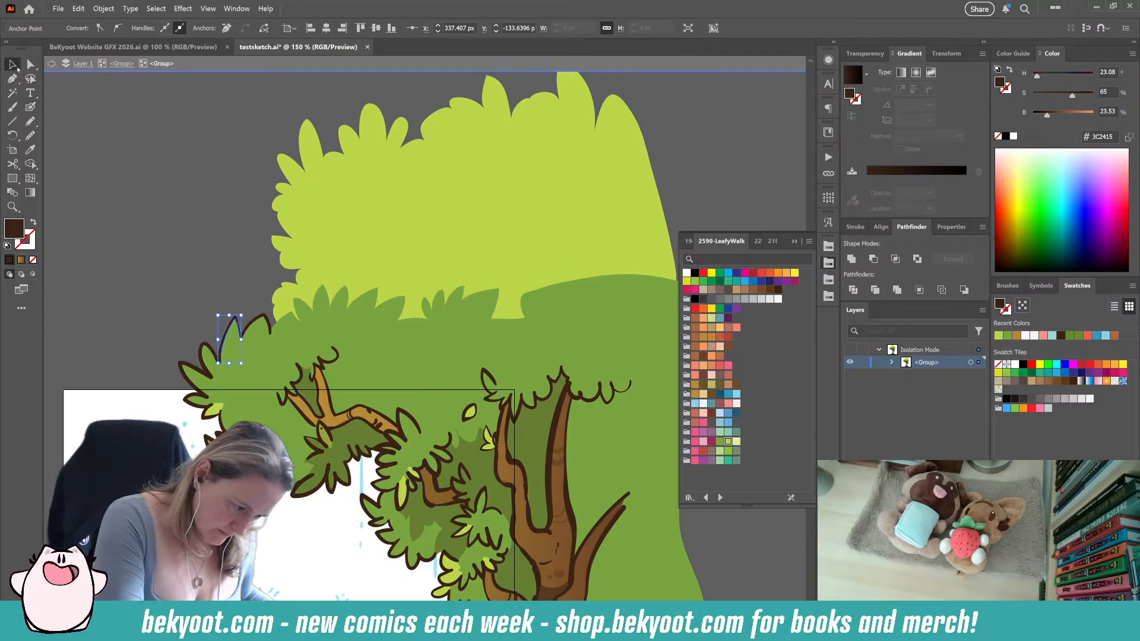
click(186, 233)
double_click(225, 331)
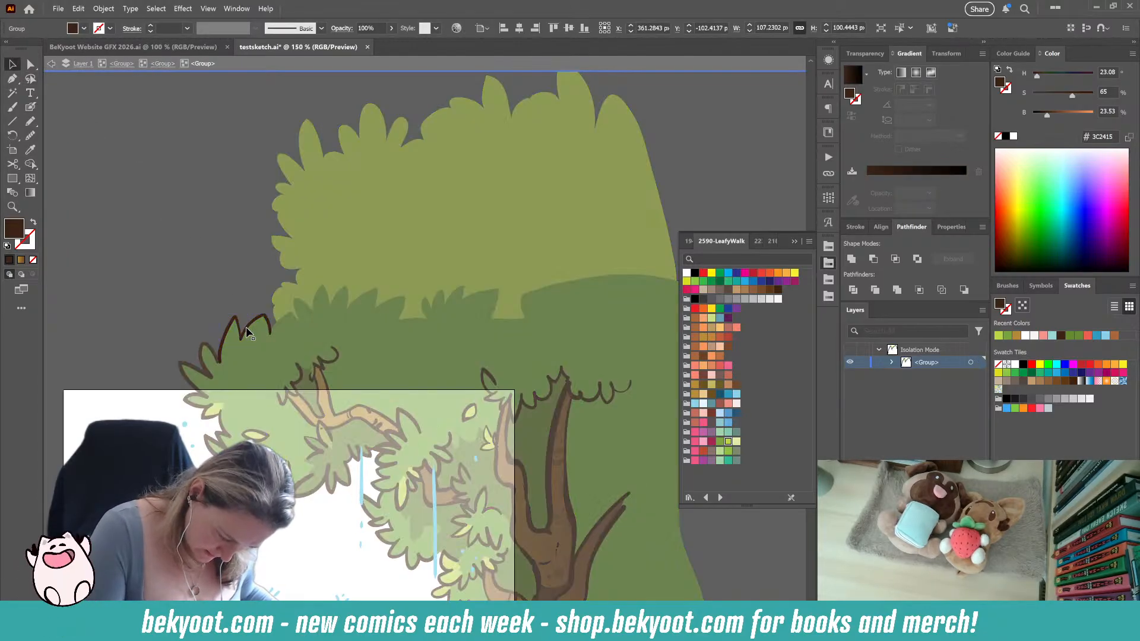
key(shift+b)
key(space)
drag(330, 346, 305, 360)
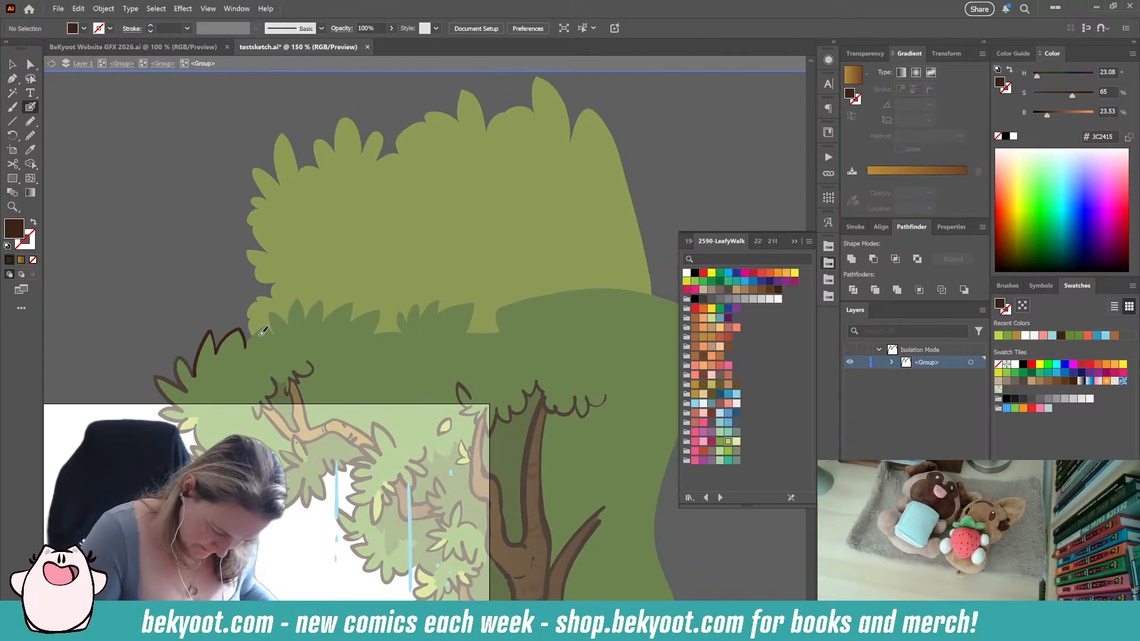
mouse_move(257, 333)
mouse_down()
mouse_move(273, 334)
mouse_move(268, 312)
mouse_move(291, 323)
mouse_move(302, 303)
mouse_move(306, 323)
mouse_up()
Try to outline the lowest leaf tips on the left side of the light green foliage mass
drag(256, 294, 256, 331)
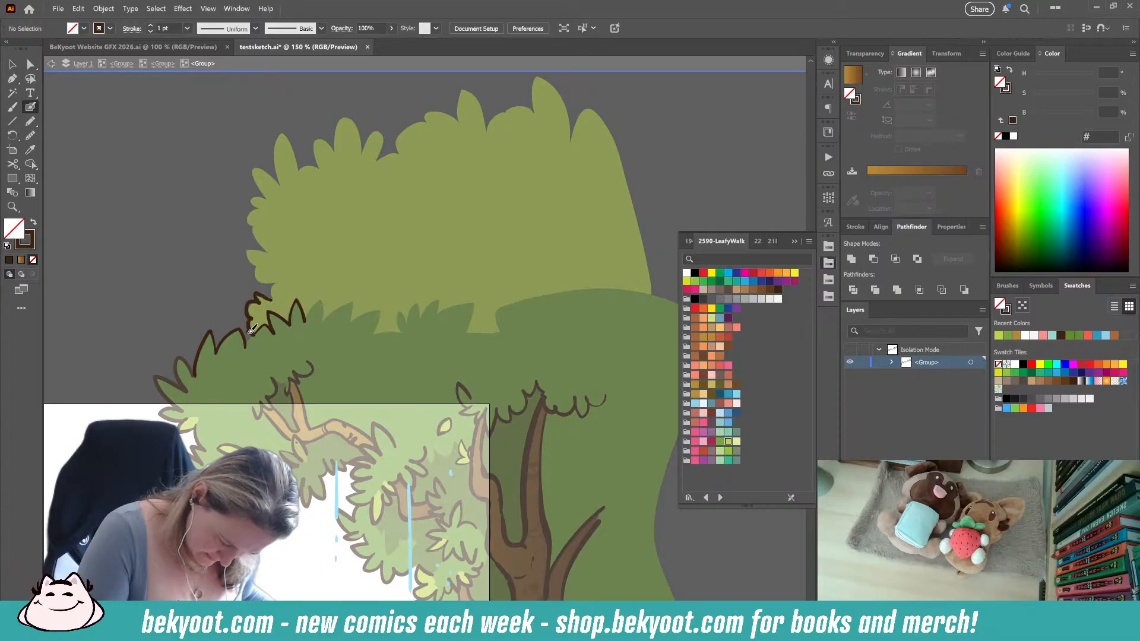
key(ctrl+z)
key(ctrl+z)
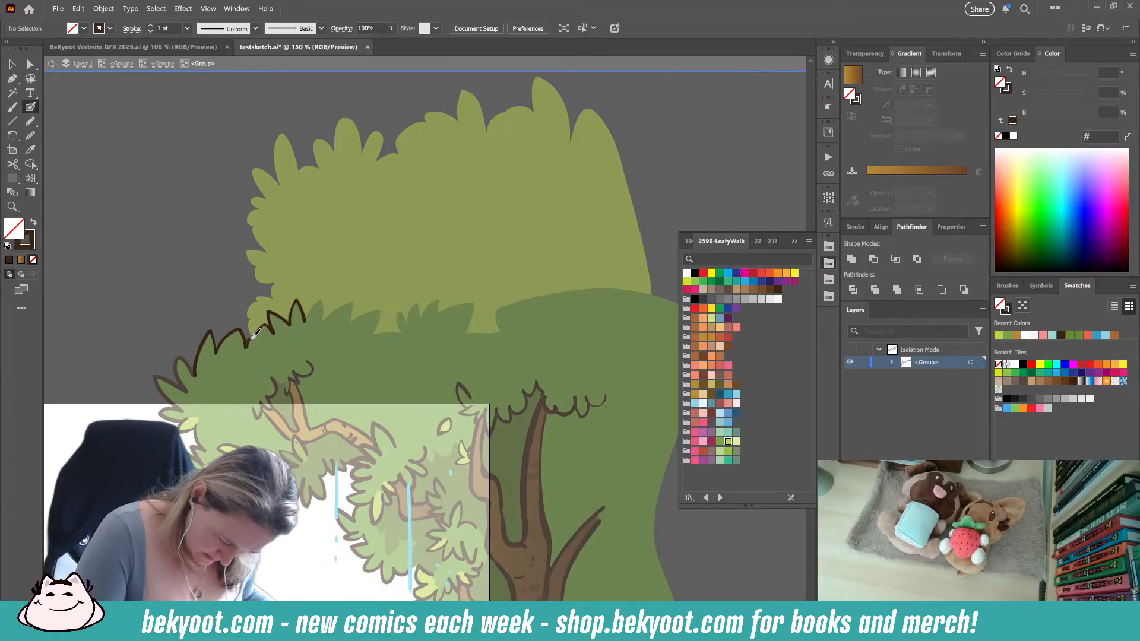
Outline the lowest leaf tips on the left side of the light green foliage in dark brown with the Blob Brush
drag(256, 332, 254, 314)
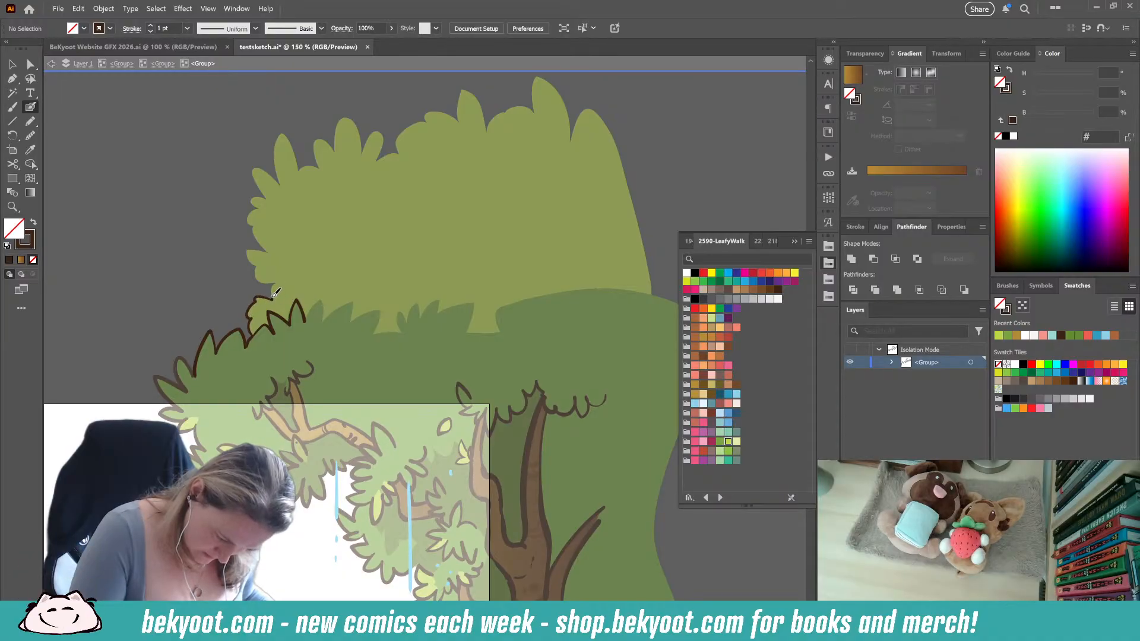
mouse_move(273, 296)
mouse_down()
mouse_move(282, 275)
mouse_move(255, 250)
mouse_move(259, 263)
mouse_up()
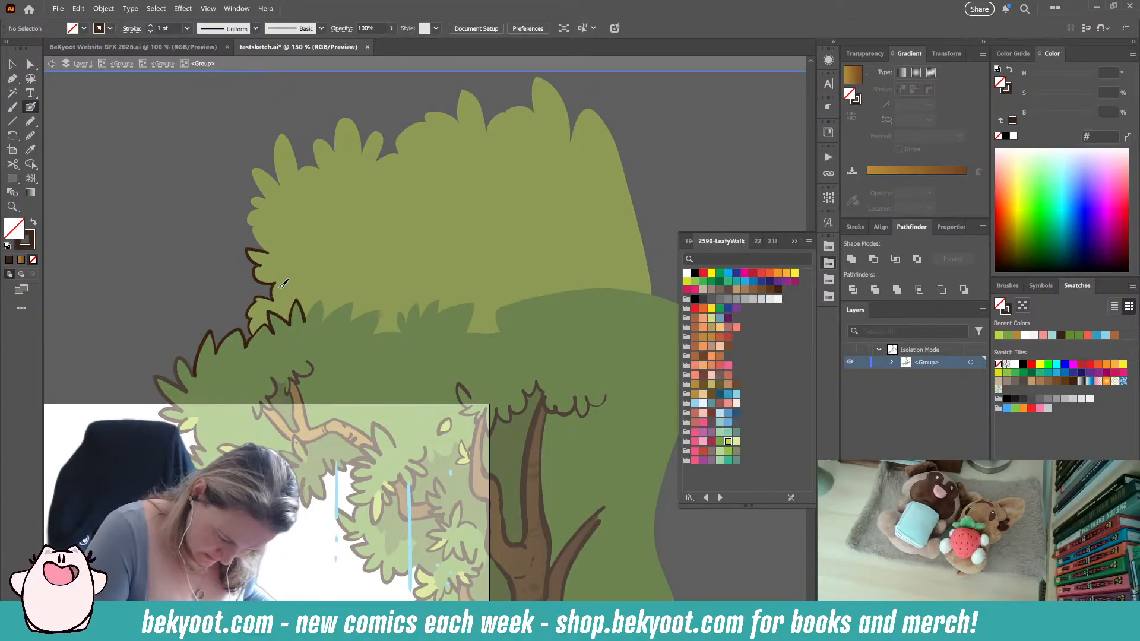
drag(250, 247, 256, 224)
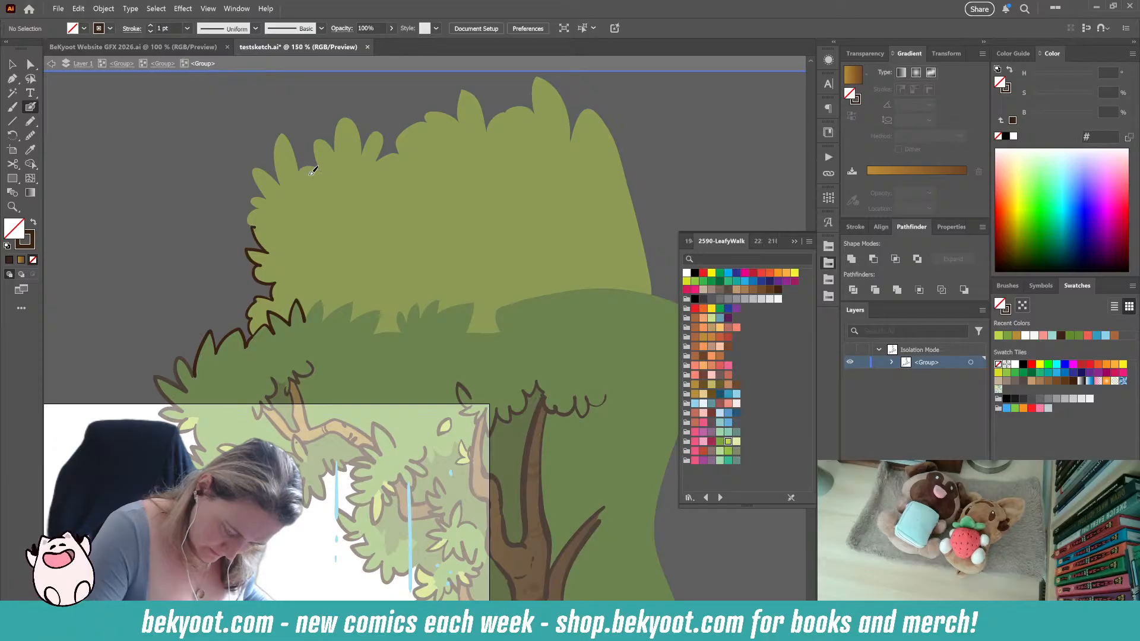
Continue the dark brown outline around the light green foliage's upper-left leaf tips and along its upper edge to the tallest leaf
scroll(298, 343, up, 3)
mouse_move(277, 288)
mouse_down()
mouse_move(251, 273)
mouse_move(265, 304)
mouse_move(249, 304)
mouse_move(244, 325)
mouse_move(278, 237)
mouse_move(295, 275)
mouse_move(319, 273)
mouse_move(313, 246)
mouse_move(332, 257)
mouse_move(314, 243)
mouse_move(317, 272)
mouse_move(323, 251)
mouse_move(334, 259)
mouse_move(344, 222)
mouse_move(360, 252)
mouse_move(360, 236)
mouse_move(373, 252)
mouse_move(358, 256)
mouse_move(379, 239)
mouse_move(375, 262)
mouse_move(374, 235)
mouse_move(440, 215)
mouse_move(456, 222)
mouse_move(459, 192)
mouse_move(486, 238)
mouse_up()
key(ctrl+z)
key(ctrl+z)
key(ctrl+z)
drag(493, 309, 397, 372)
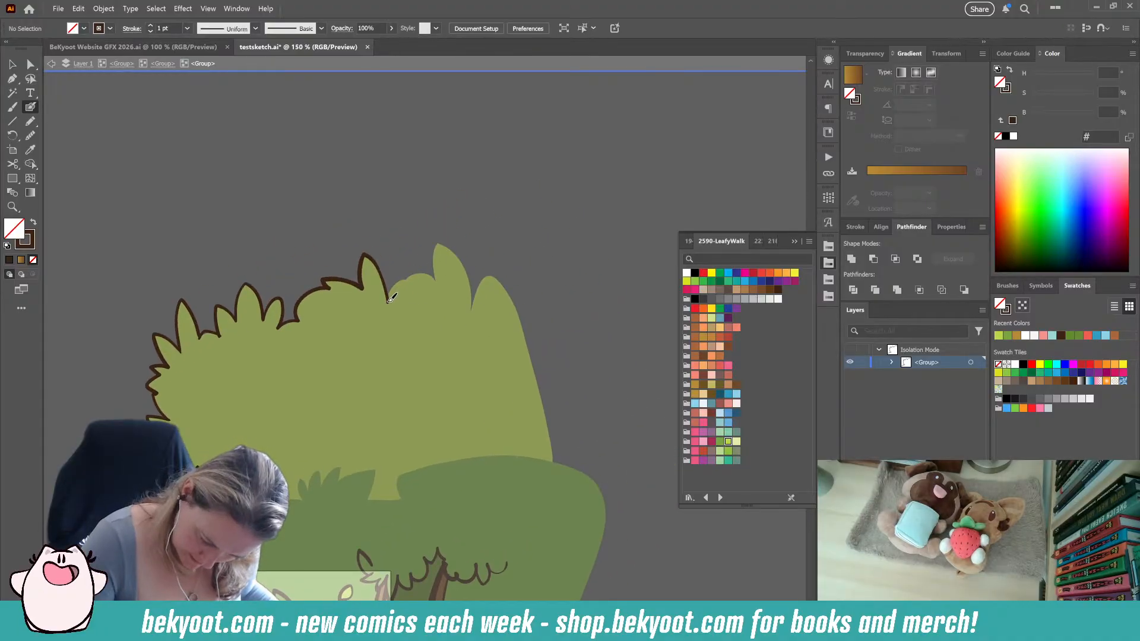
drag(391, 298, 408, 274)
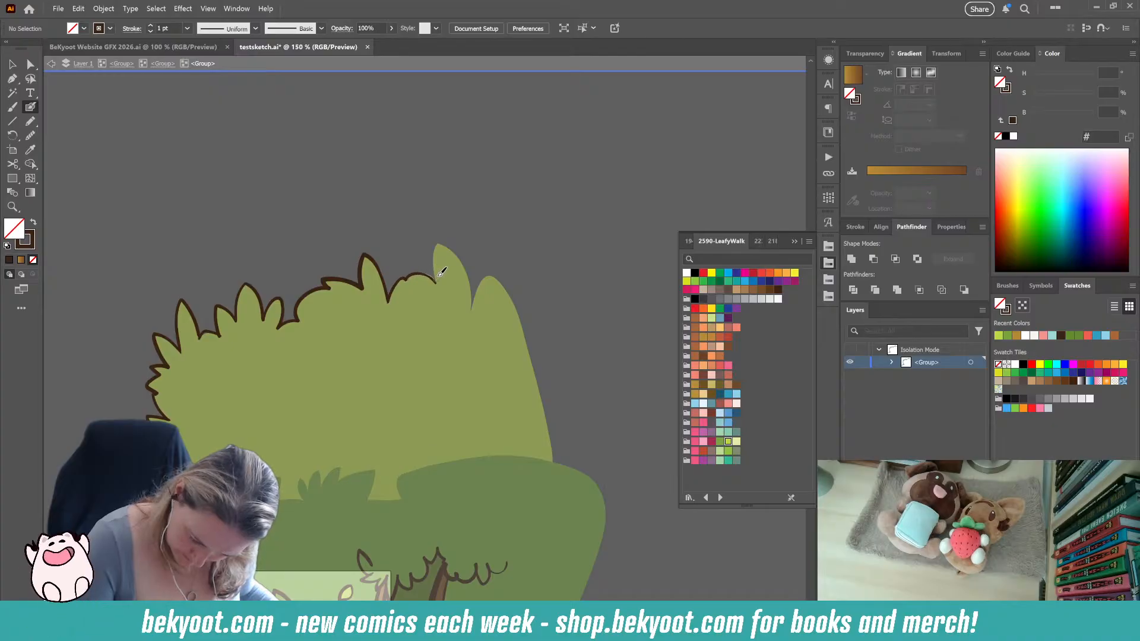
Outline the small leaf tuft in the middle of the mid-green canopy's upper edge in dark brown
drag(380, 344, 464, 163)
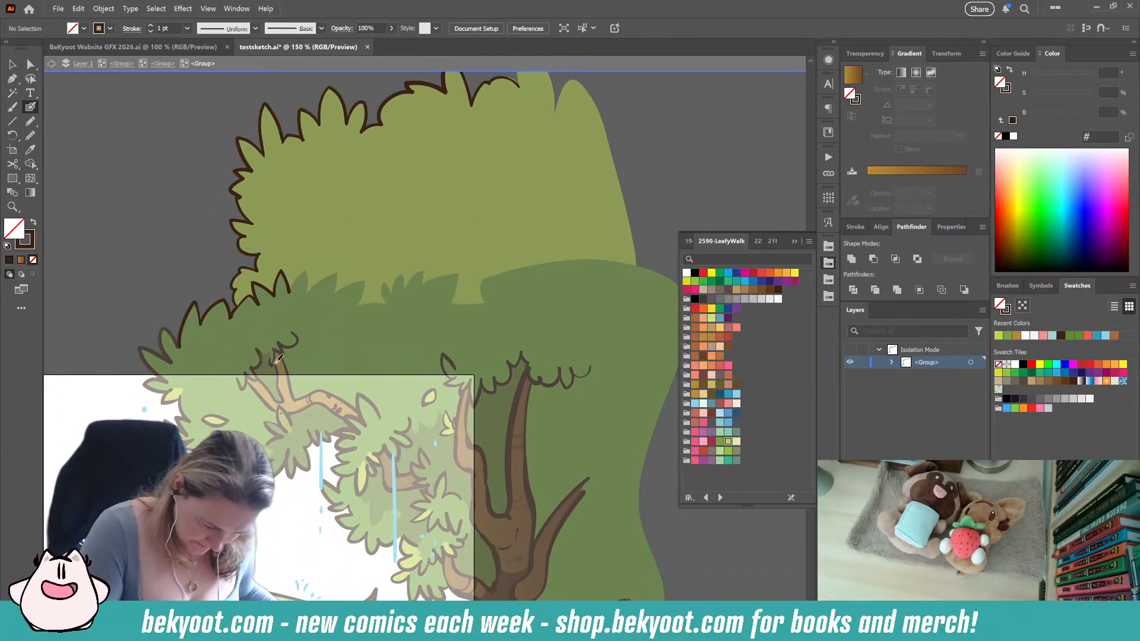
mouse_move(386, 302)
mouse_down()
mouse_move(399, 275)
mouse_move(405, 291)
mouse_move(426, 267)
mouse_move(424, 283)
mouse_move(460, 271)
mouse_move(457, 295)
mouse_up()
key(ctrl+z)
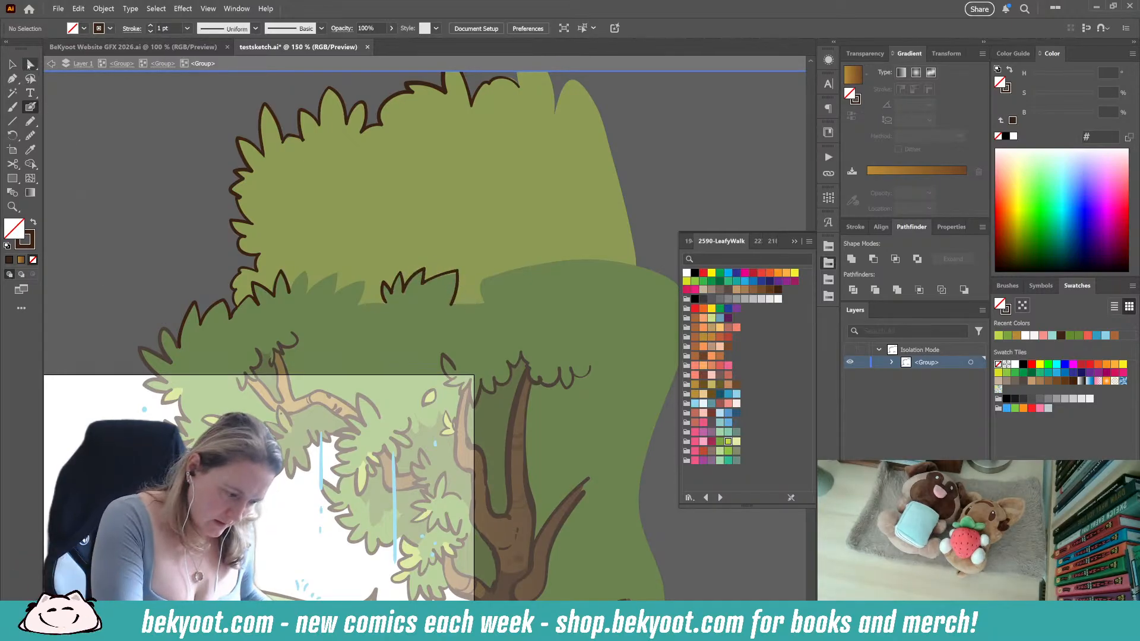
Select all the leaf outlines in the isolated group and simplify their paths
click(30, 65)
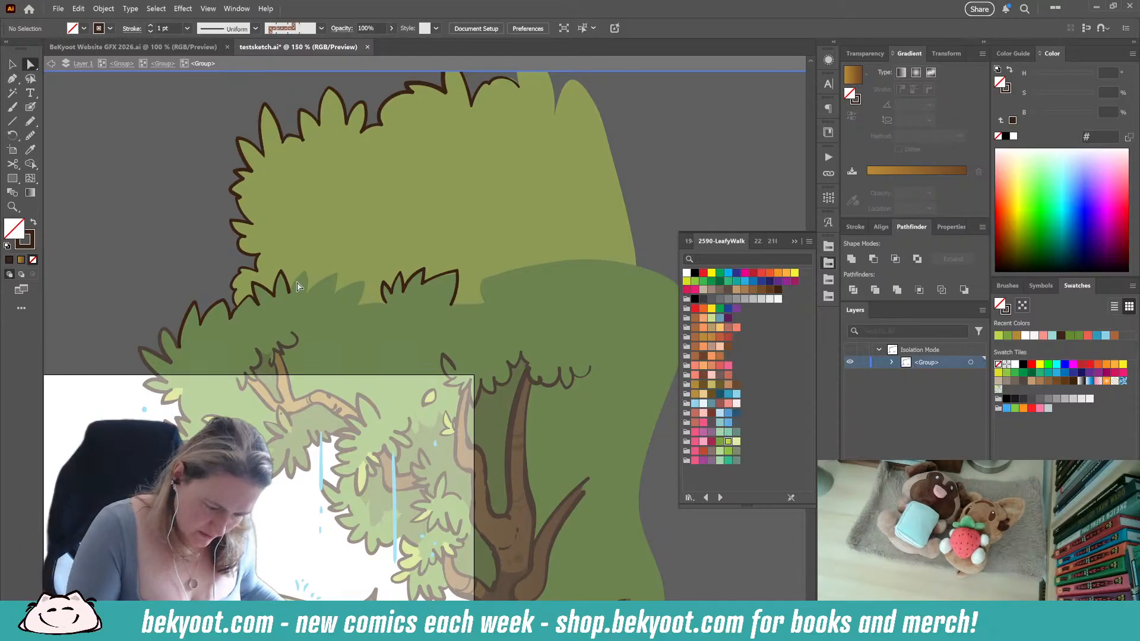
click(13, 64)
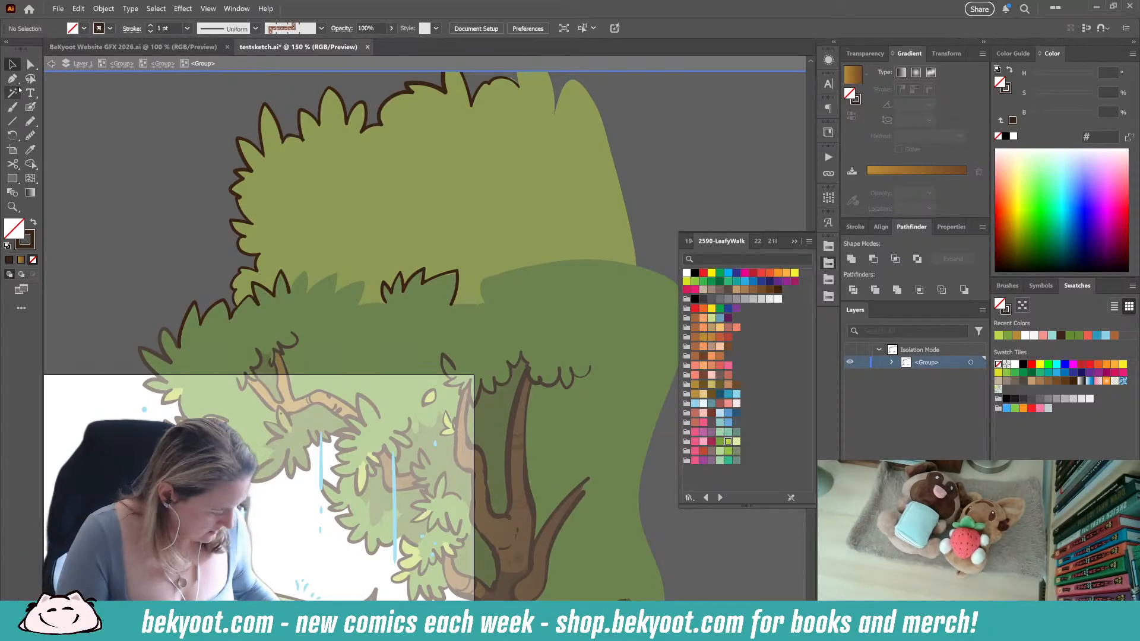
key(ctrl+a)
click(31, 107)
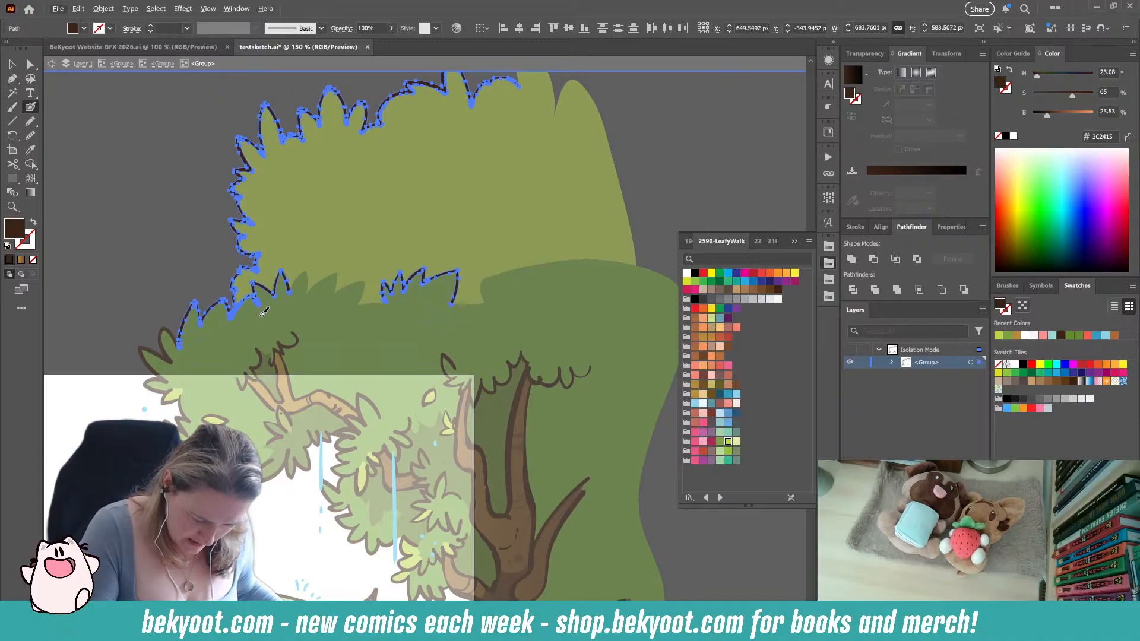
key(ctrl+alt+s)
drag(547, 102, 551, 102)
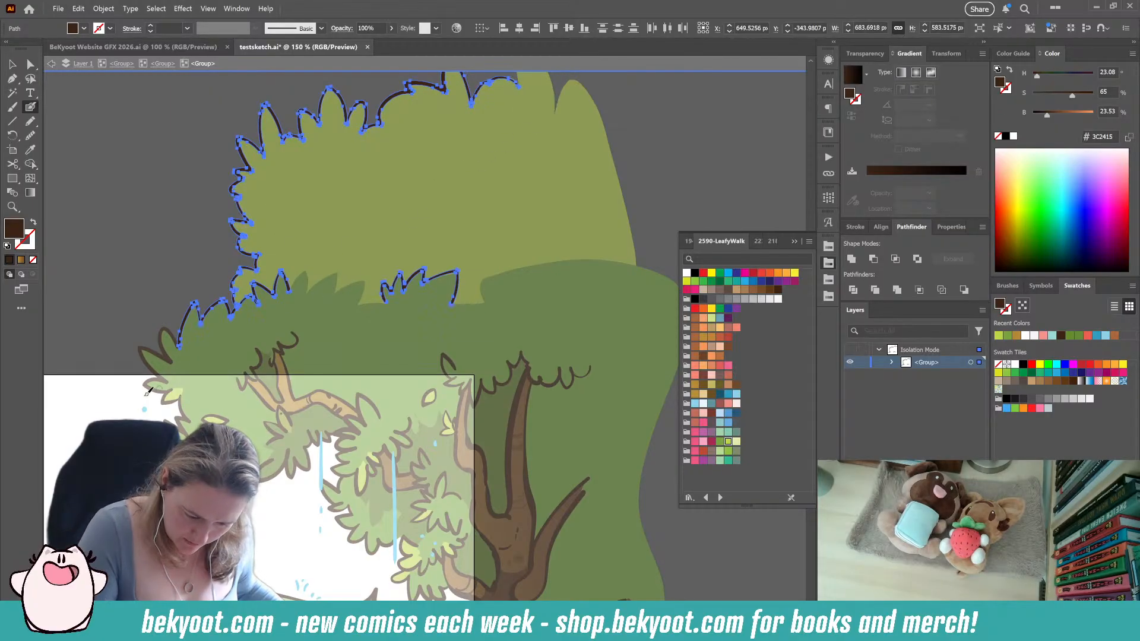
ctrl+click(153, 243)
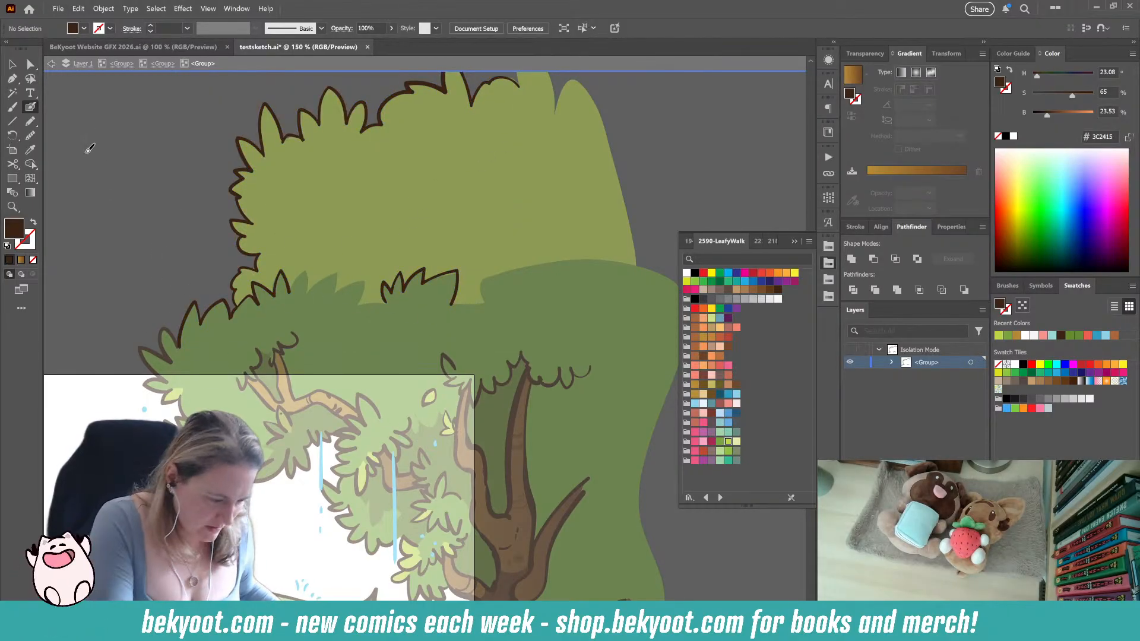
Return to the parent tree group and adjust the mid-green canopy's anchor points so its leaf tips fit under the dark brown outline
click(162, 63)
key(a)
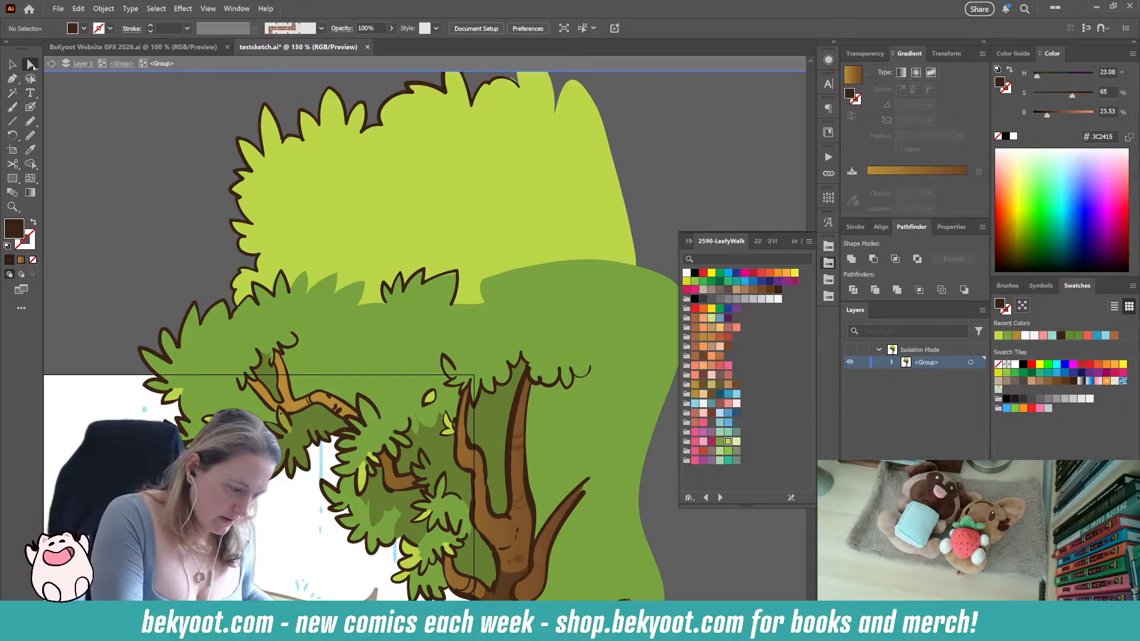
click(435, 280)
drag(459, 275, 458, 271)
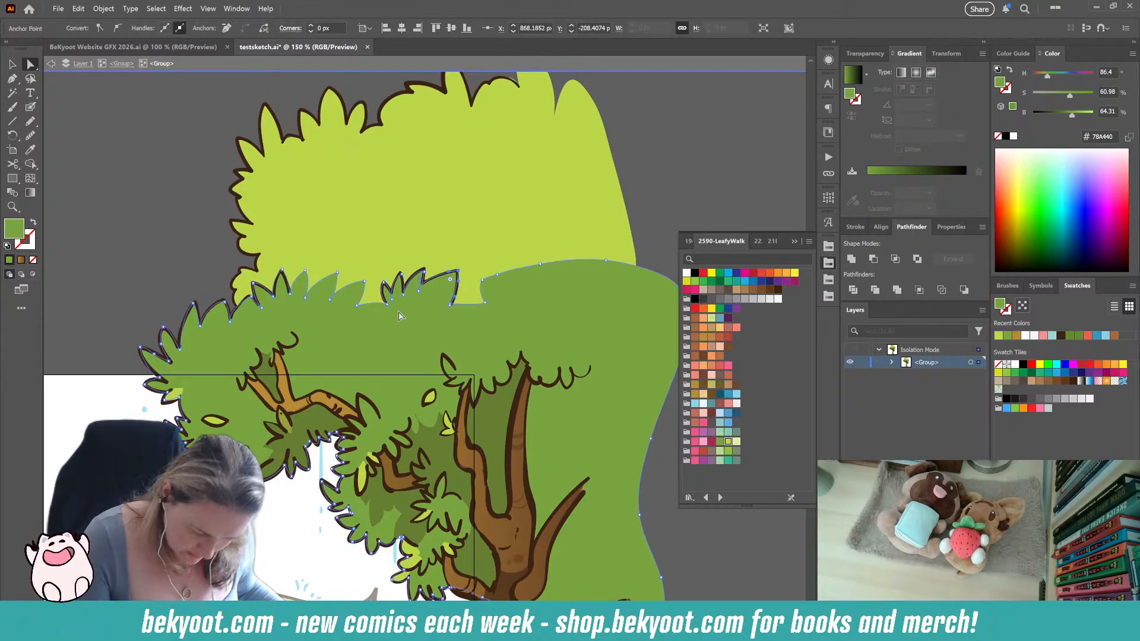
click(282, 270)
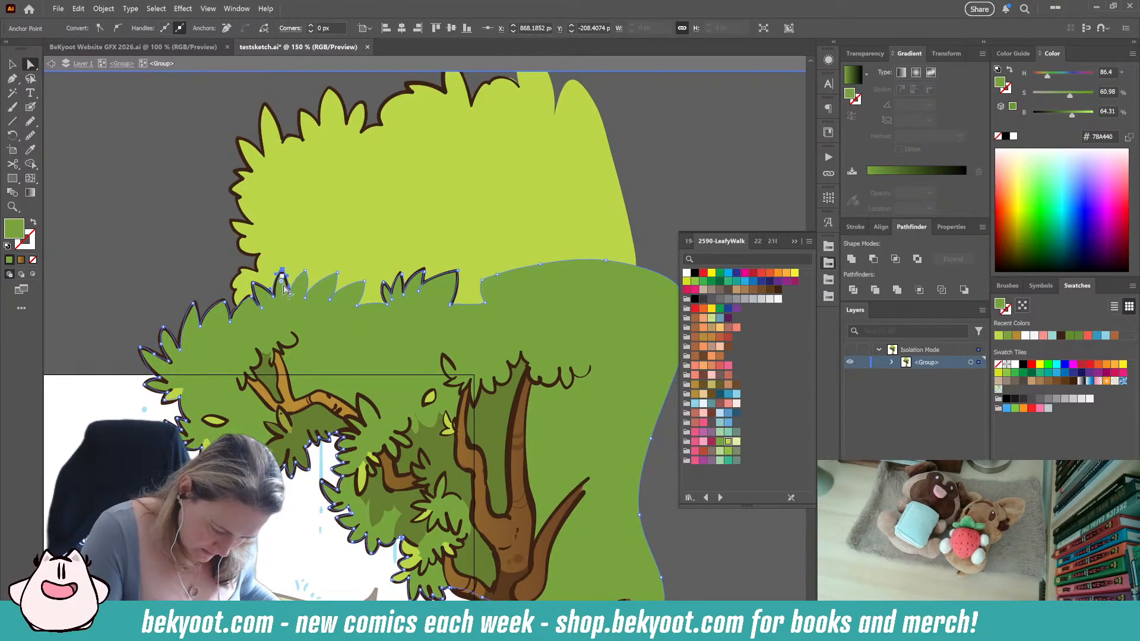
drag(273, 297, 250, 295)
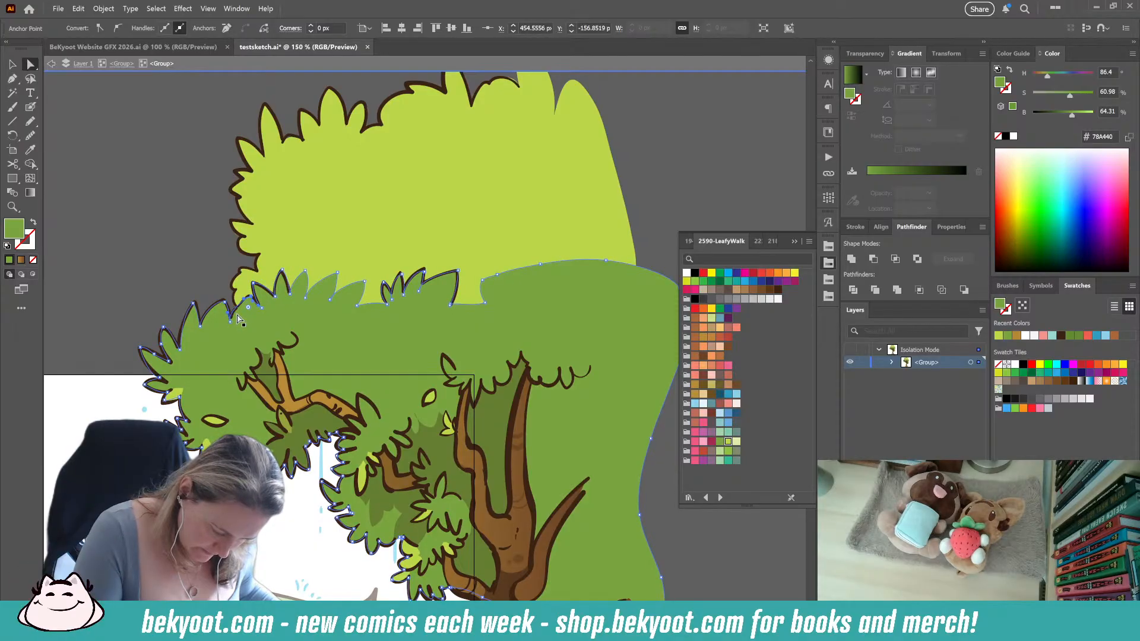
Adjust the anchor points along the light green foliage's lower-left edge to fit its leaf tips to the outline
click(259, 274)
click(259, 274)
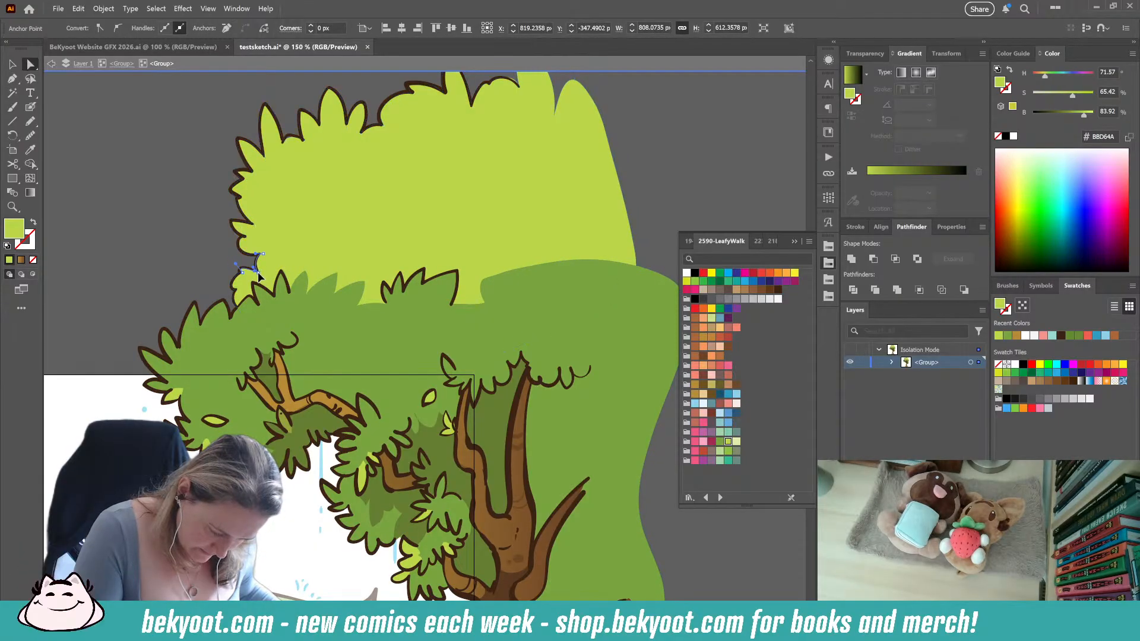
click(243, 238)
click(231, 222)
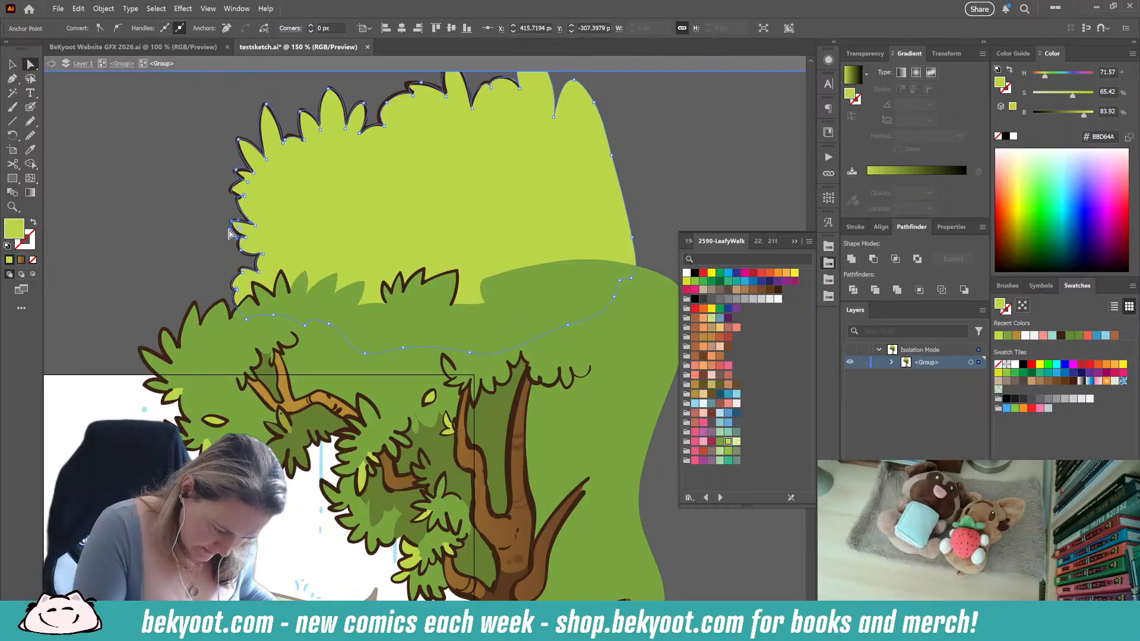
drag(230, 229, 230, 226)
click(192, 247)
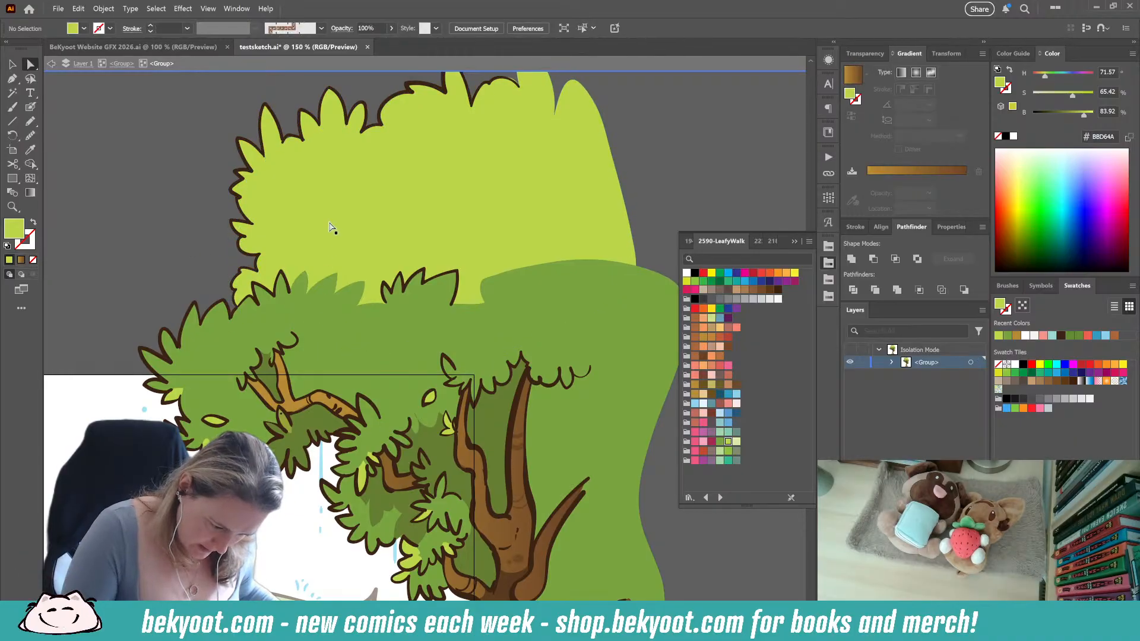
Reshape the light green edge in the notch beside the tall upper-left leaf to meet the outline
click(287, 144)
drag(285, 137, 284, 135)
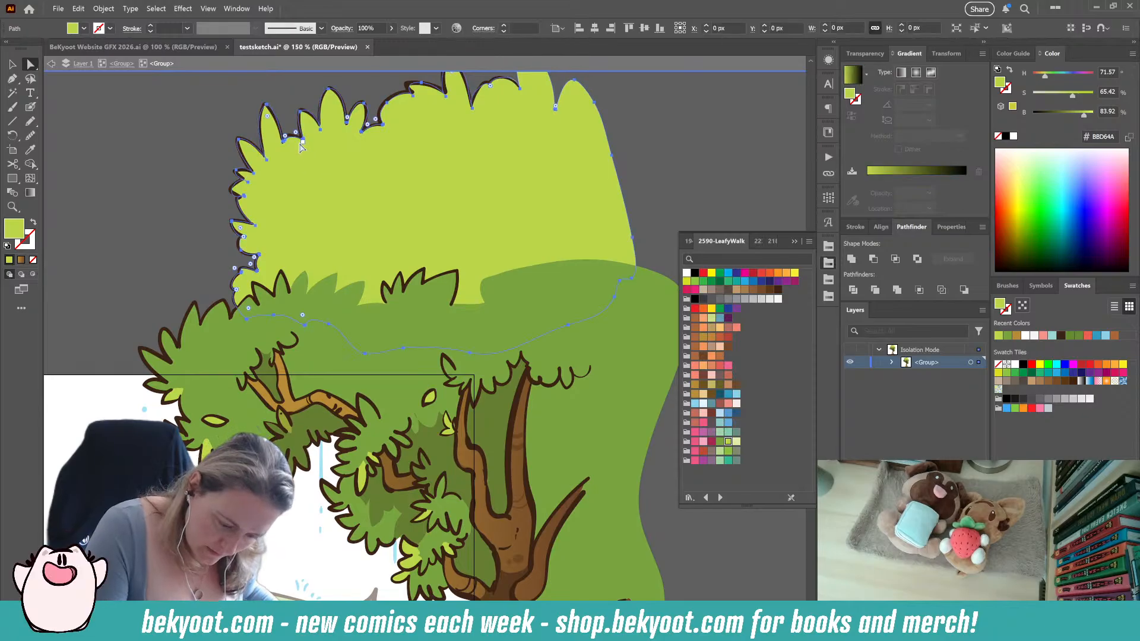
click(302, 140)
drag(290, 136, 291, 131)
click(290, 124)
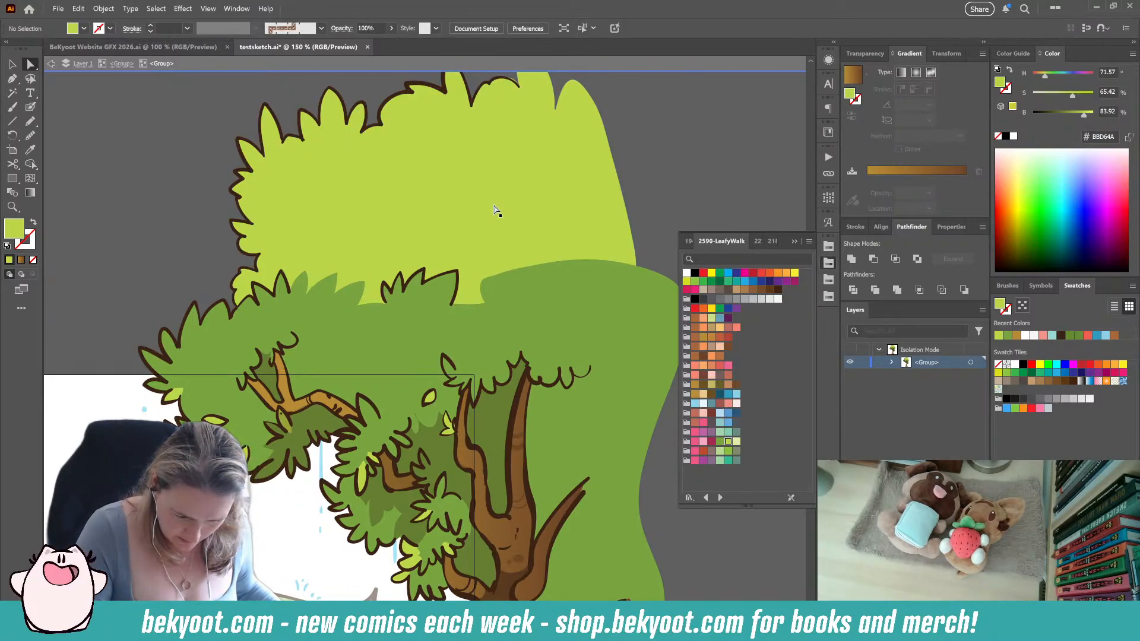
Adjust the small leaf tip before the rounded hump on the light green foliage's upper edge to fit its outline
click(364, 105)
click(364, 103)
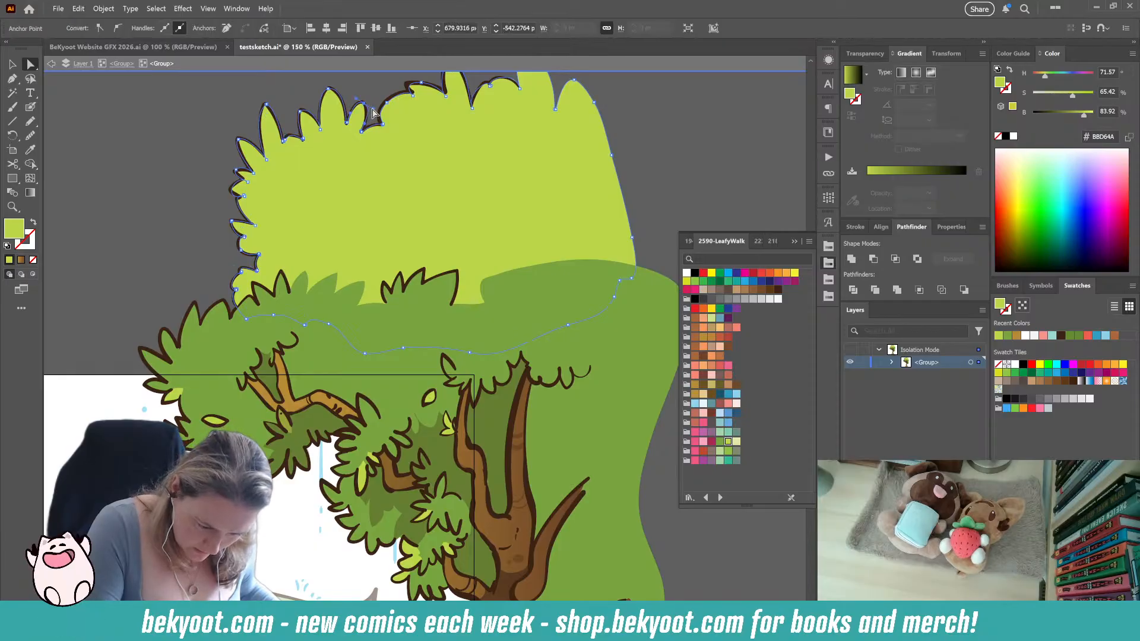
drag(367, 106, 369, 111)
click(683, 126)
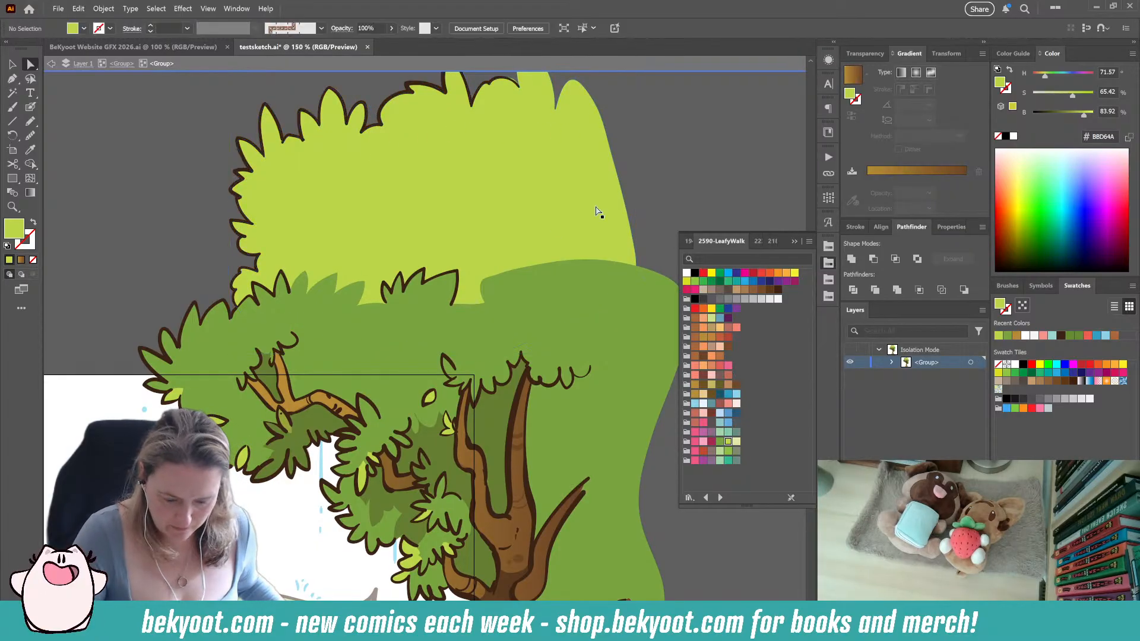
Adjust the anchor point at the base of the light green foliage's tallest leaf to follow the end of the outline
drag(437, 326, 458, 393)
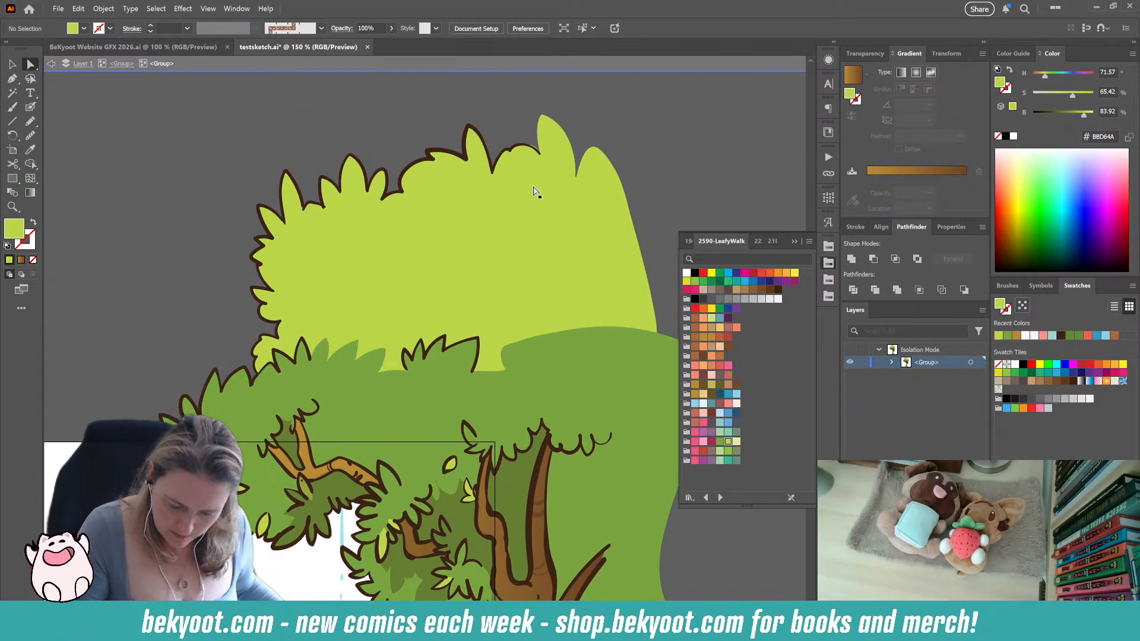
click(540, 158)
click(541, 156)
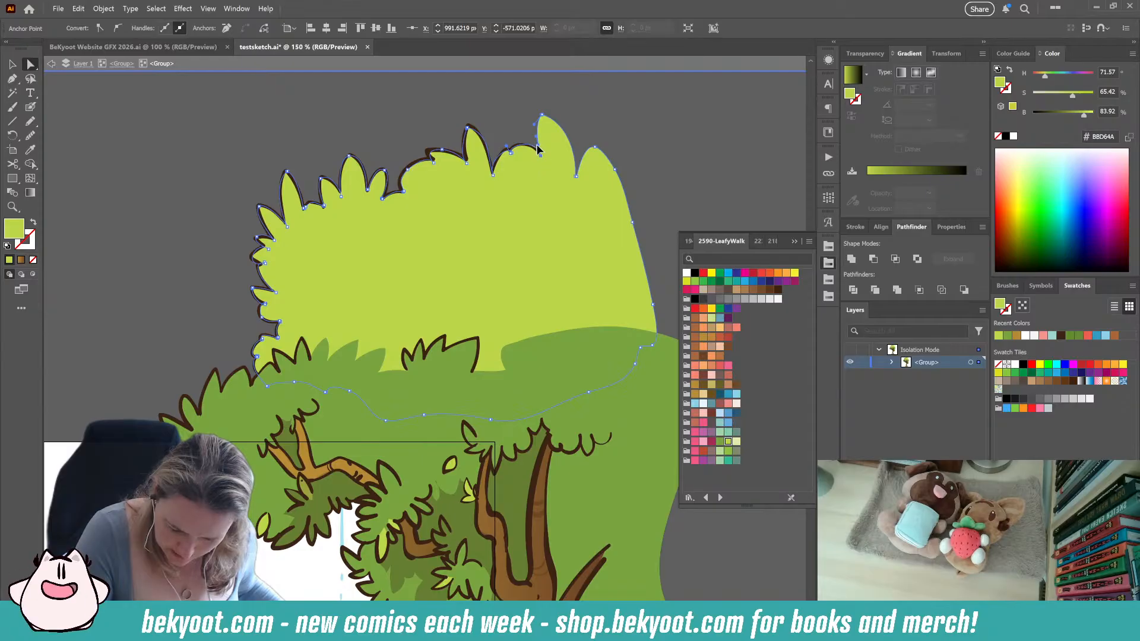
click(535, 150)
click(540, 150)
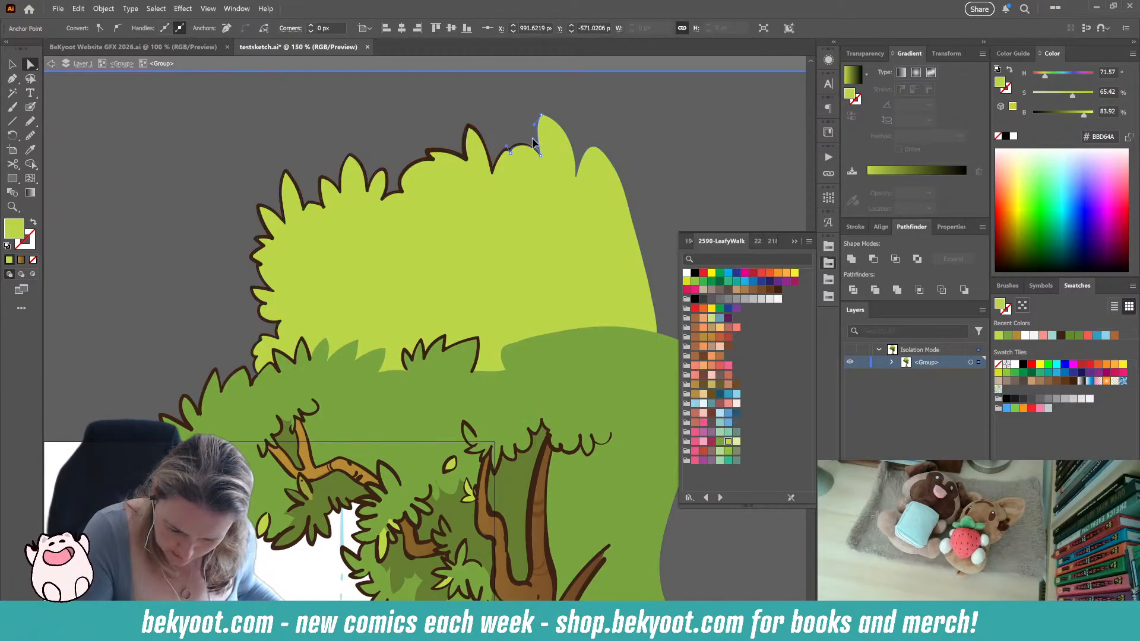
click(512, 134)
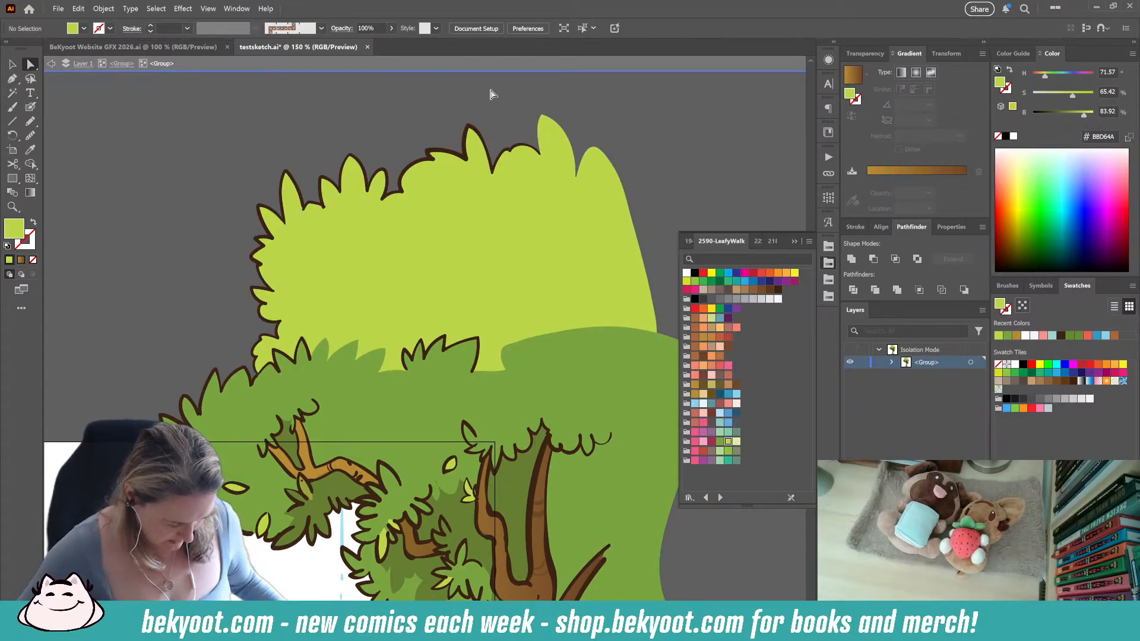
Pick up the existing foliage shadow's dark brown 30% opacity style and draw a leafy shadow across the mid-green canopy with the Pencil tool
alt+scroll(413, 255, down, 2)
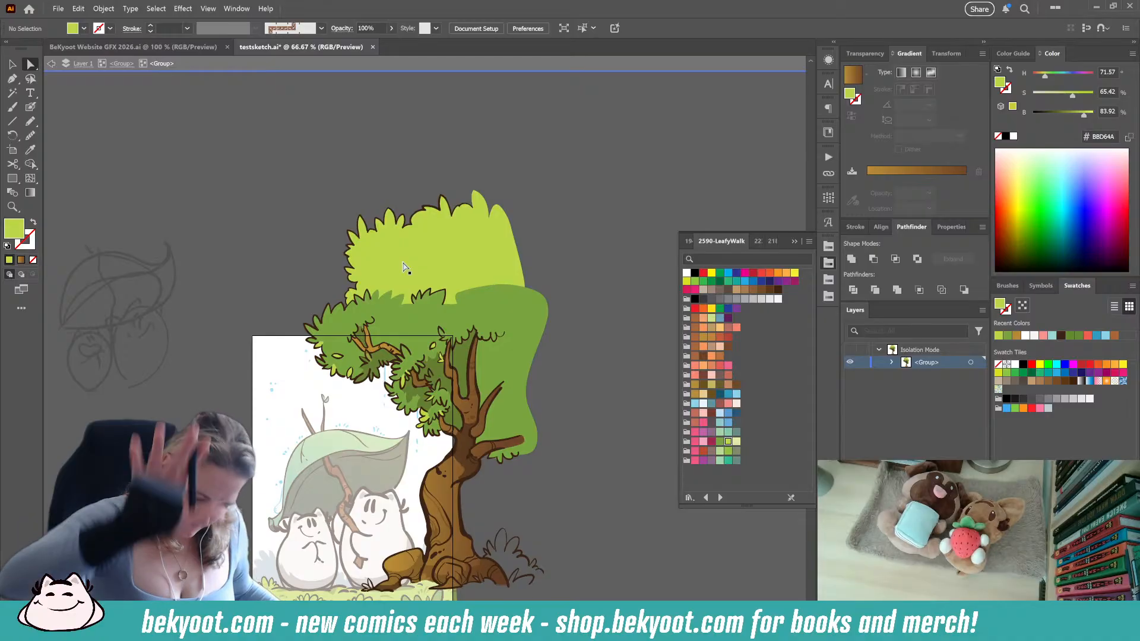
drag(437, 432, 457, 333)
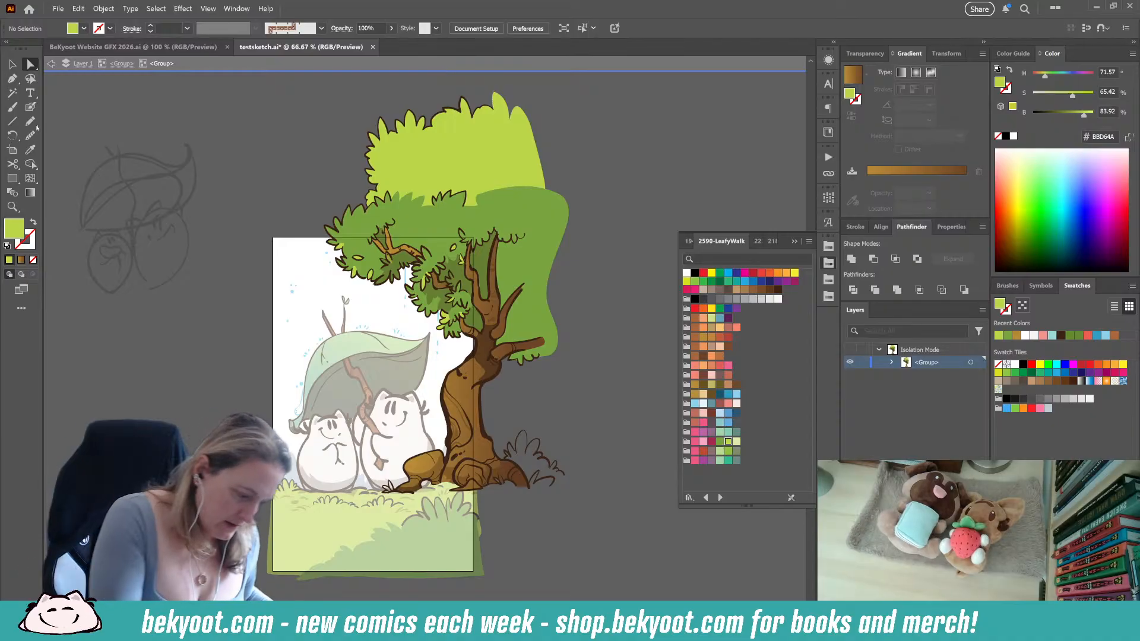
key(n)
ctrl+click(458, 269)
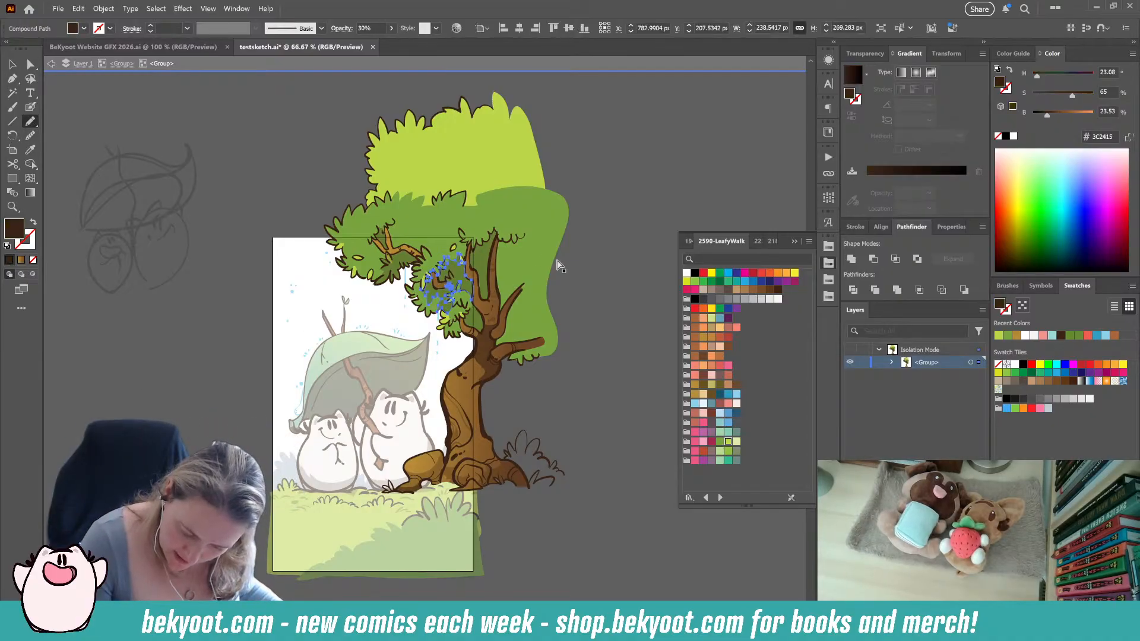
ctrl+click(557, 262)
mouse_move(392, 222)
mouse_down()
mouse_move(434, 255)
mouse_move(467, 235)
mouse_move(460, 213)
mouse_move(459, 223)
mouse_move(454, 211)
mouse_move(448, 222)
mouse_move(446, 212)
mouse_move(391, 222)
mouse_up()
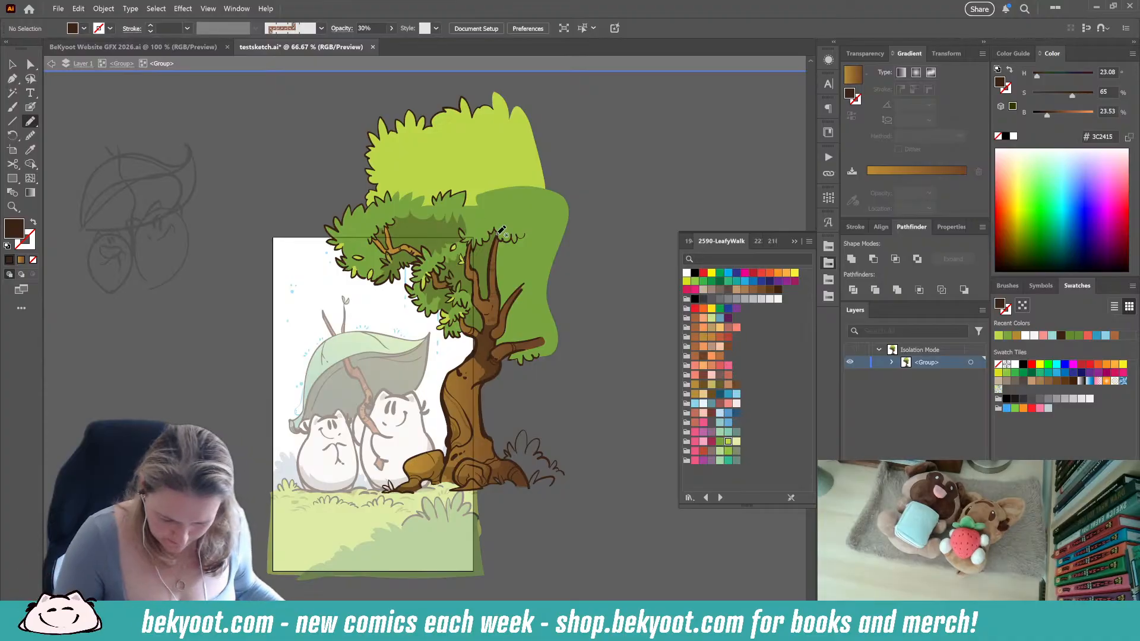
Try adding a small leafy shadow on the left side of the light green foliage
drag(573, 375, 522, 363)
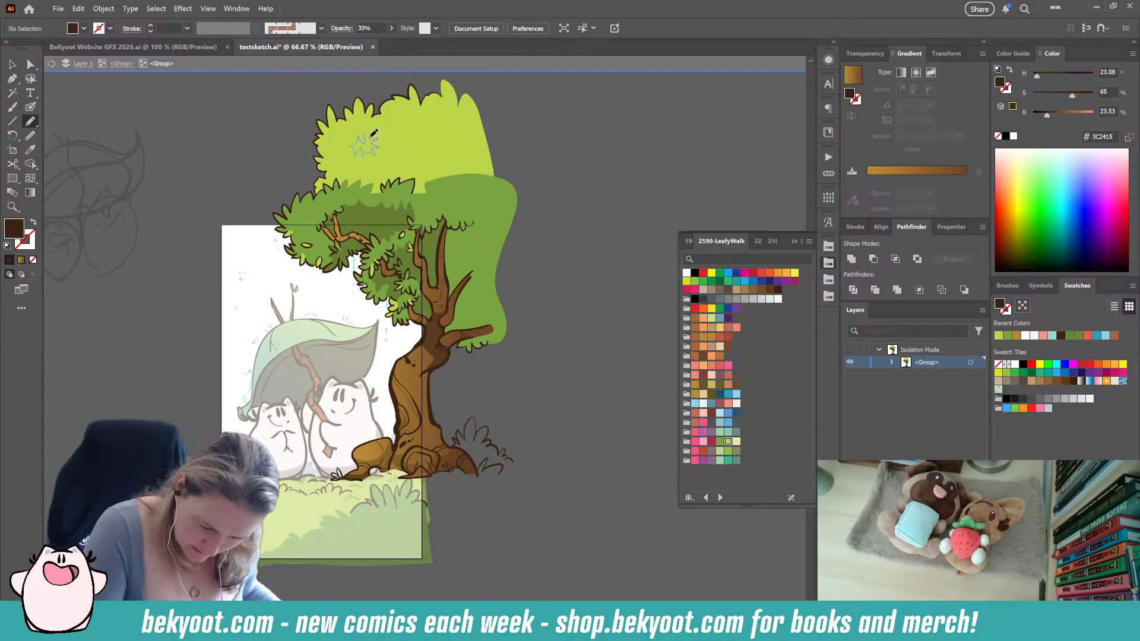
drag(365, 136, 365, 138)
ctrl+click(568, 160)
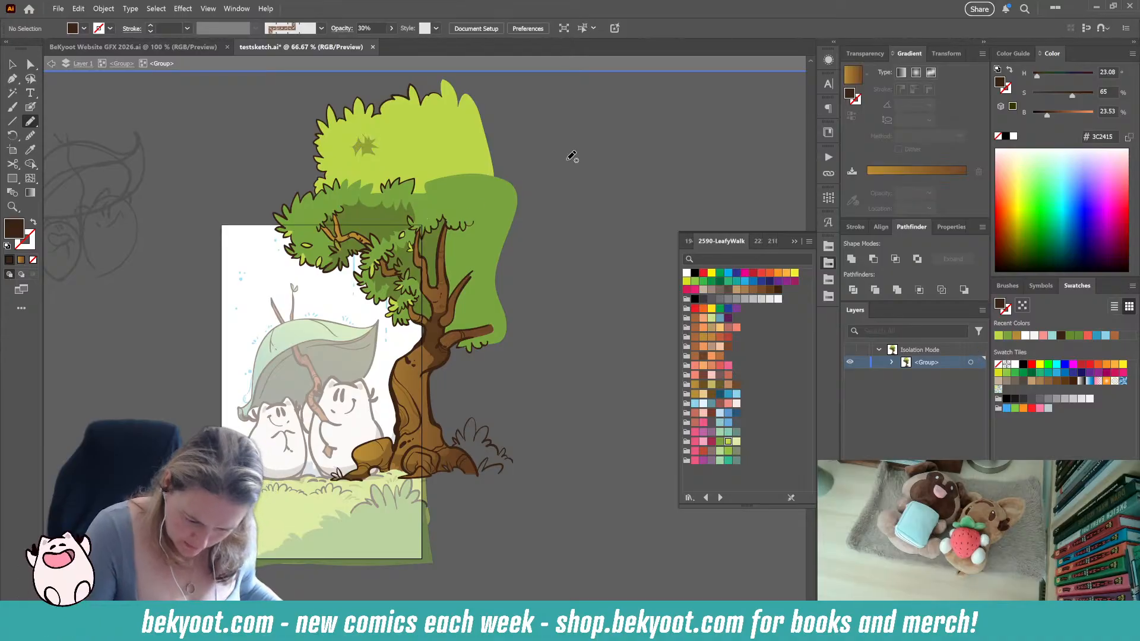
ctrl+click(364, 142)
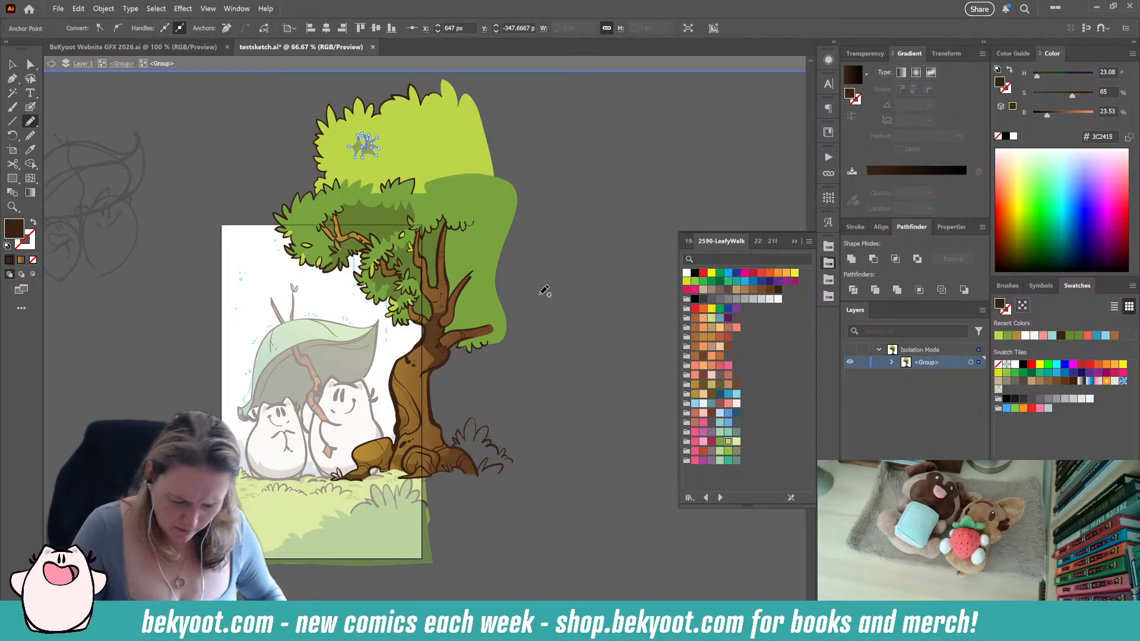
key(Delete)
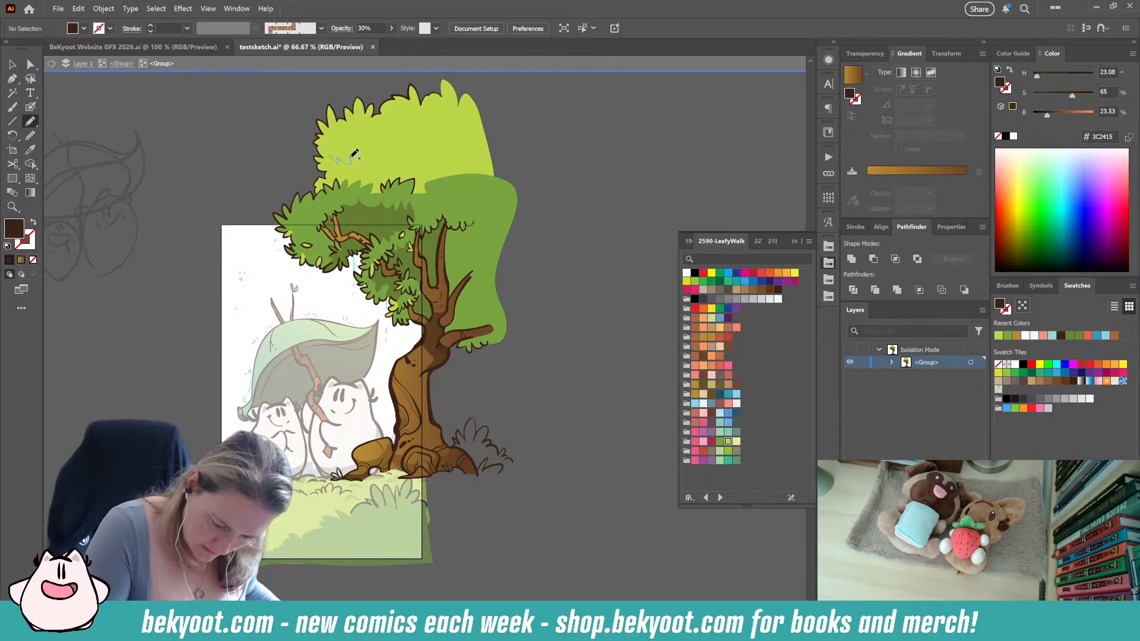
Pencil a leafy shadow on the light green foliage's left side and a small one where the mid-green canopy's outlined upper edge ends
drag(374, 146, 375, 142)
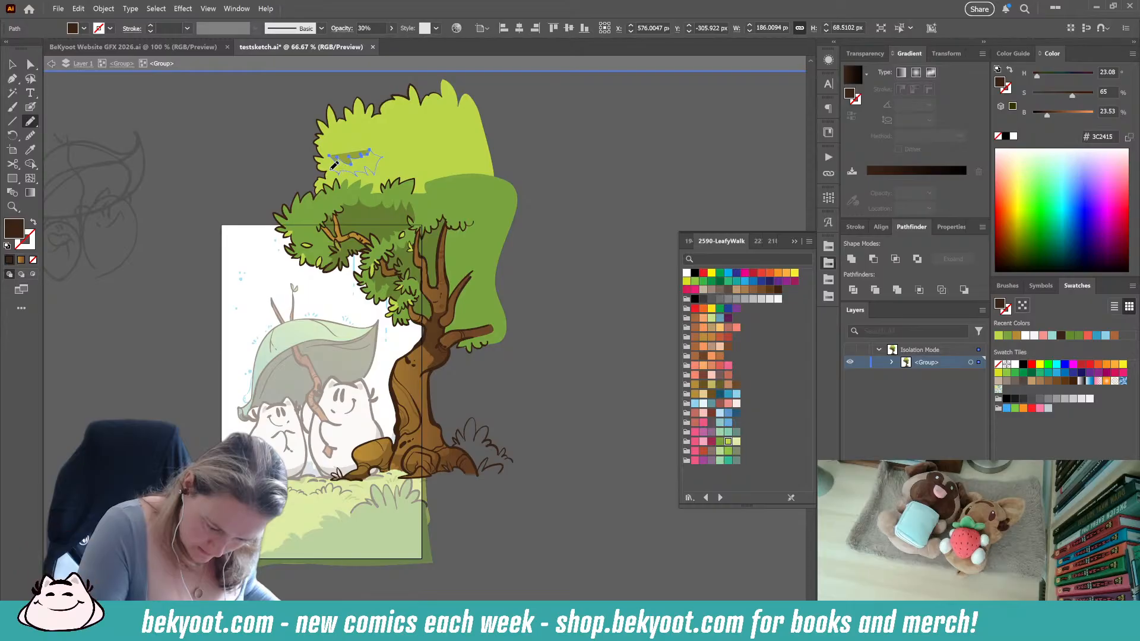
drag(332, 160, 329, 156)
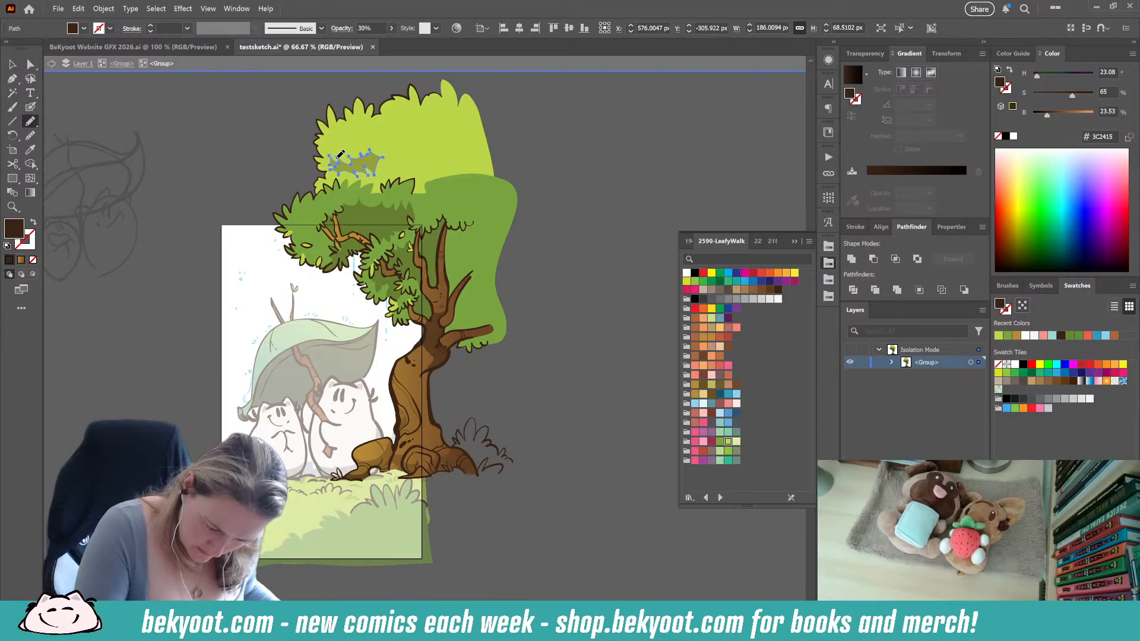
ctrl+click(555, 138)
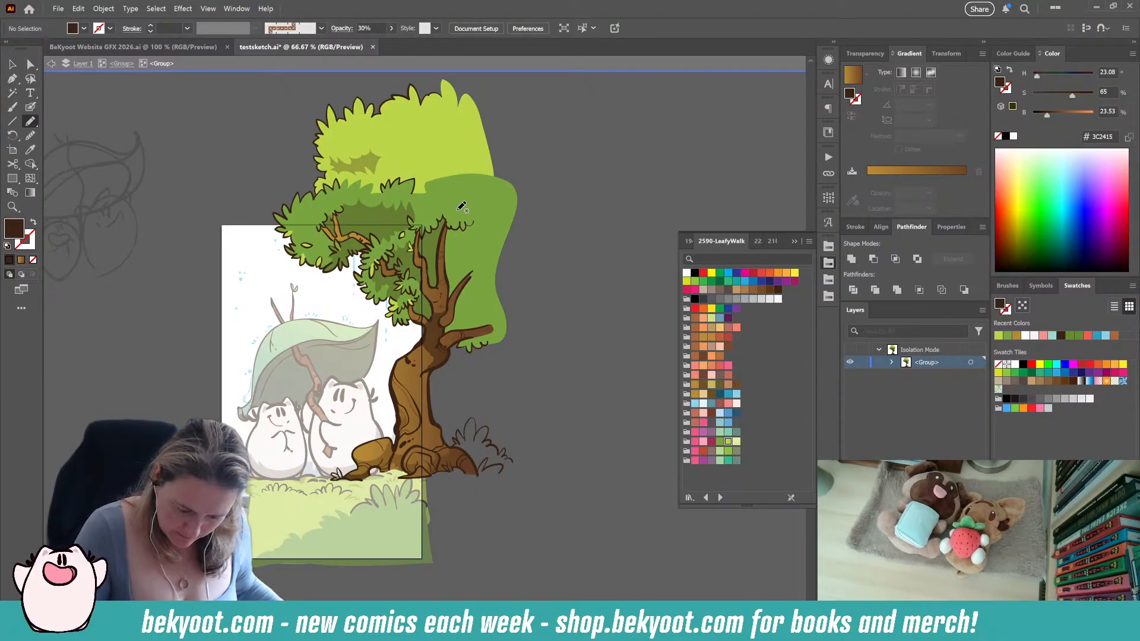
drag(412, 193, 425, 194)
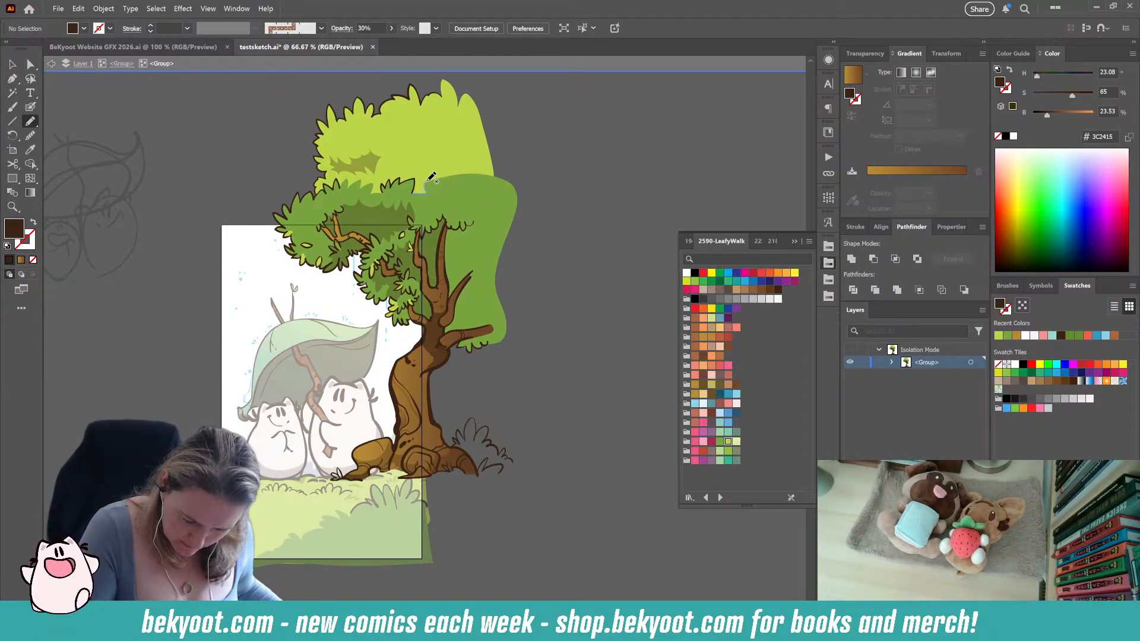
drag(418, 186, 420, 188)
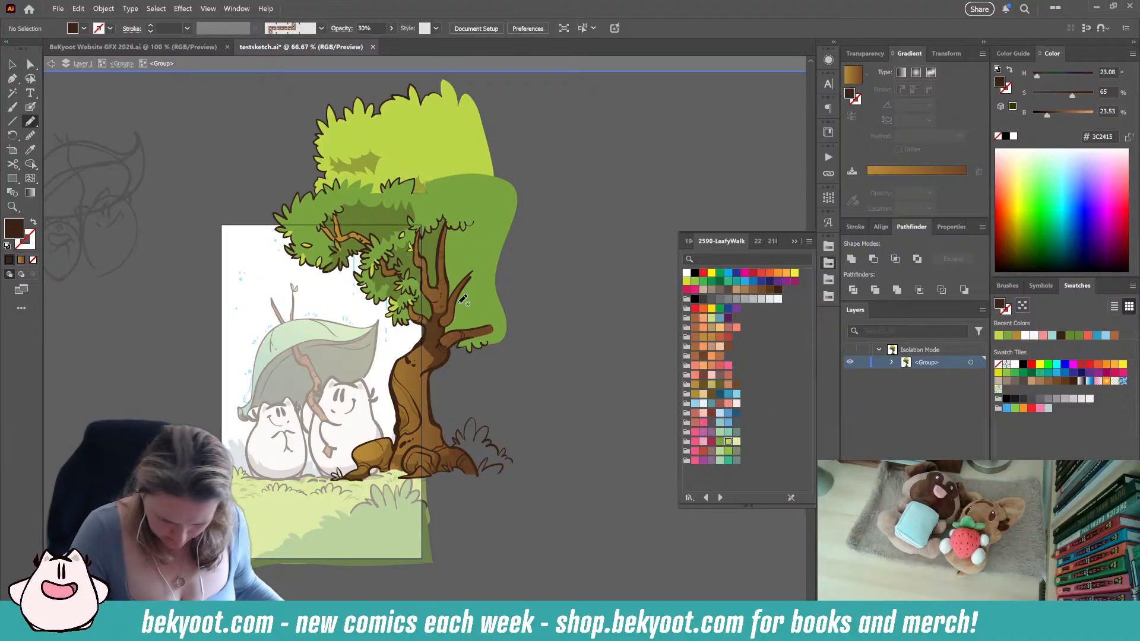
Reshape the small shadow at the end of the canopy outline by adjusting the anchors of its leaf tip and notch, and exit group isolation
ctrl+click(421, 183)
click(30, 64)
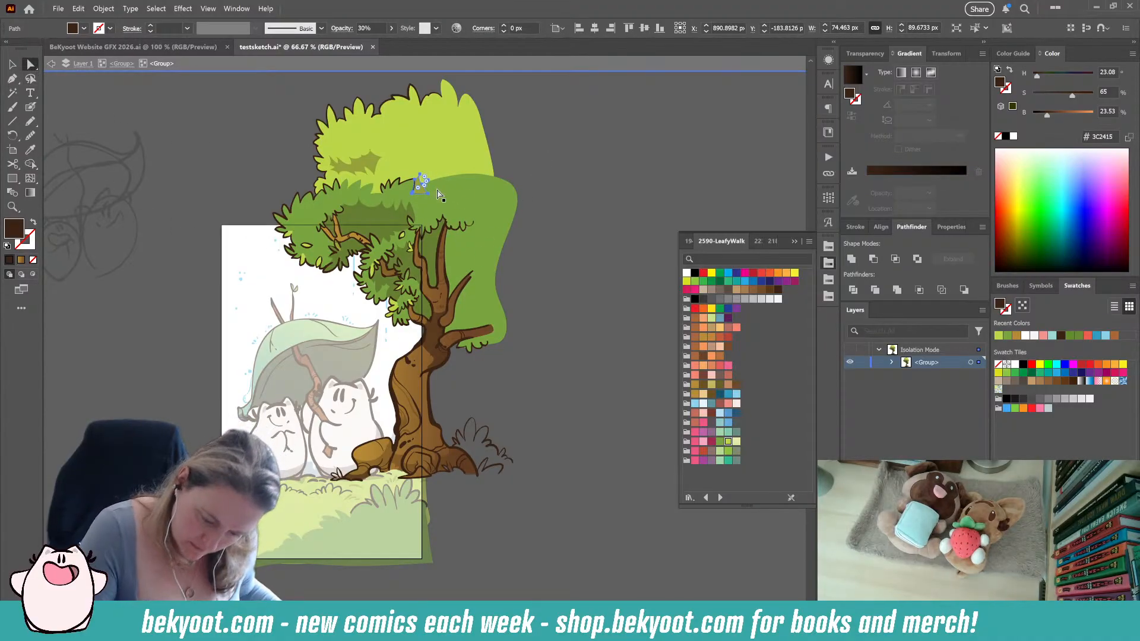
click(429, 183)
click(429, 182)
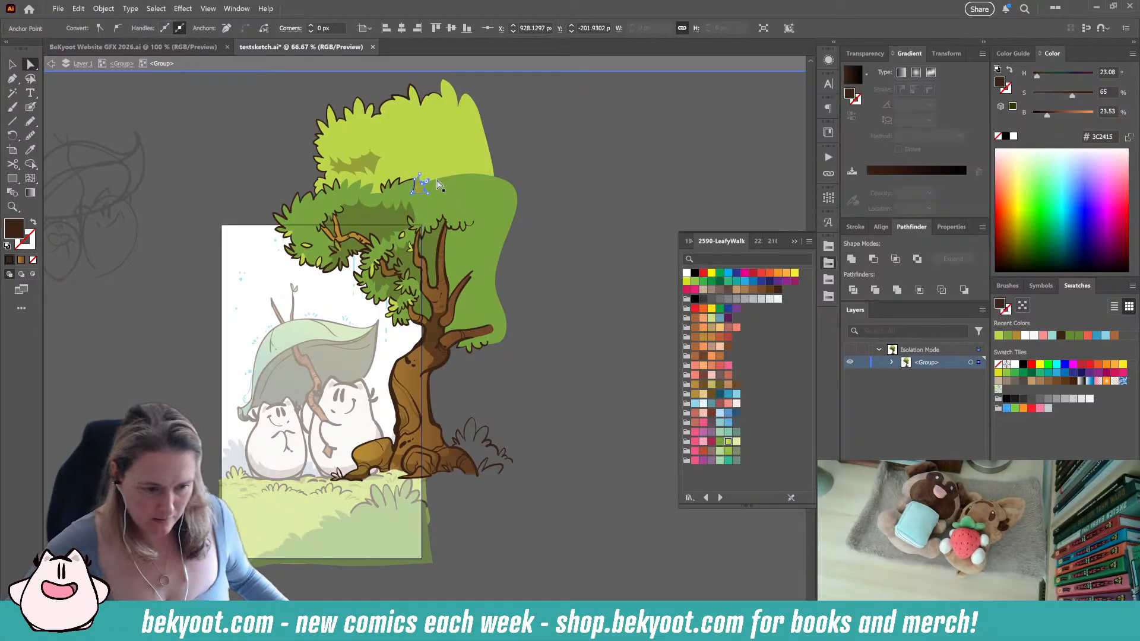
scroll(420, 181, up, 4)
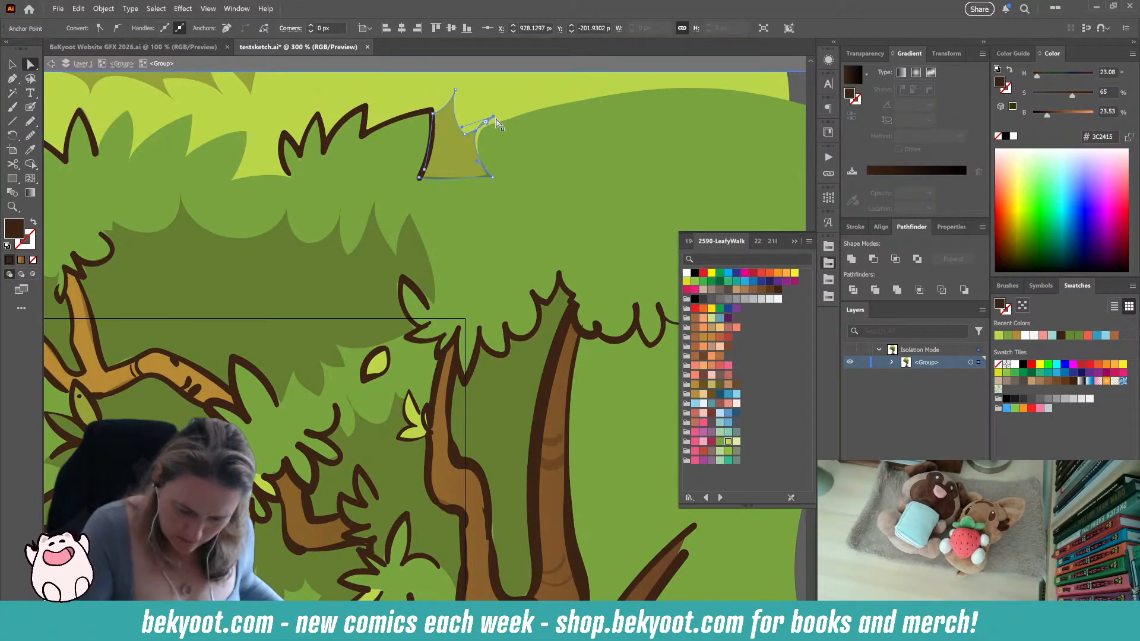
click(475, 123)
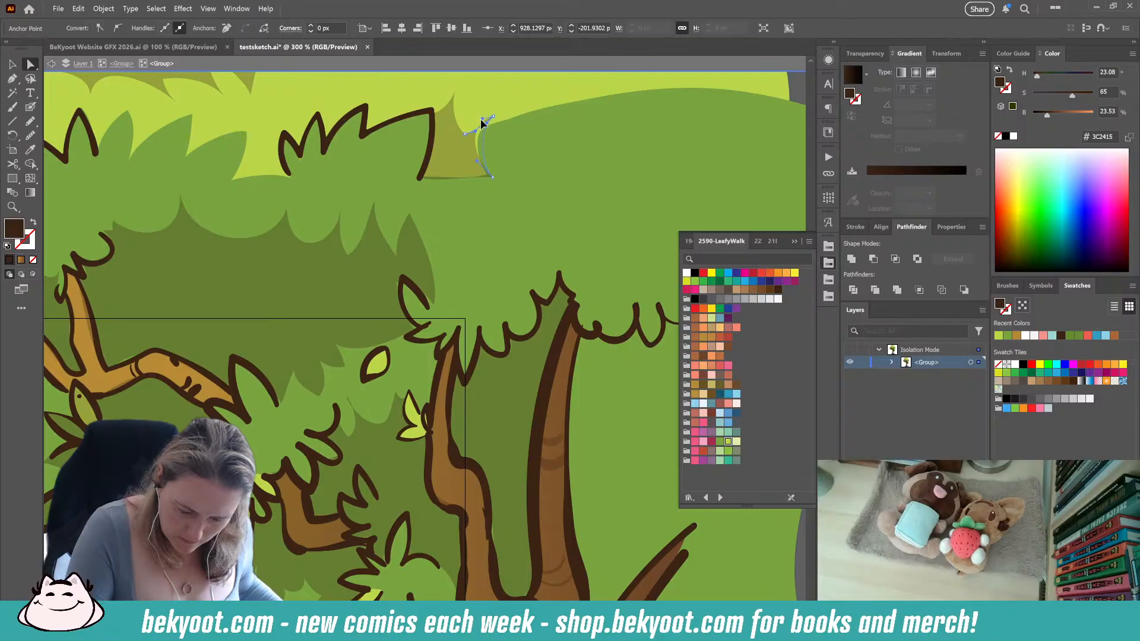
click(470, 133)
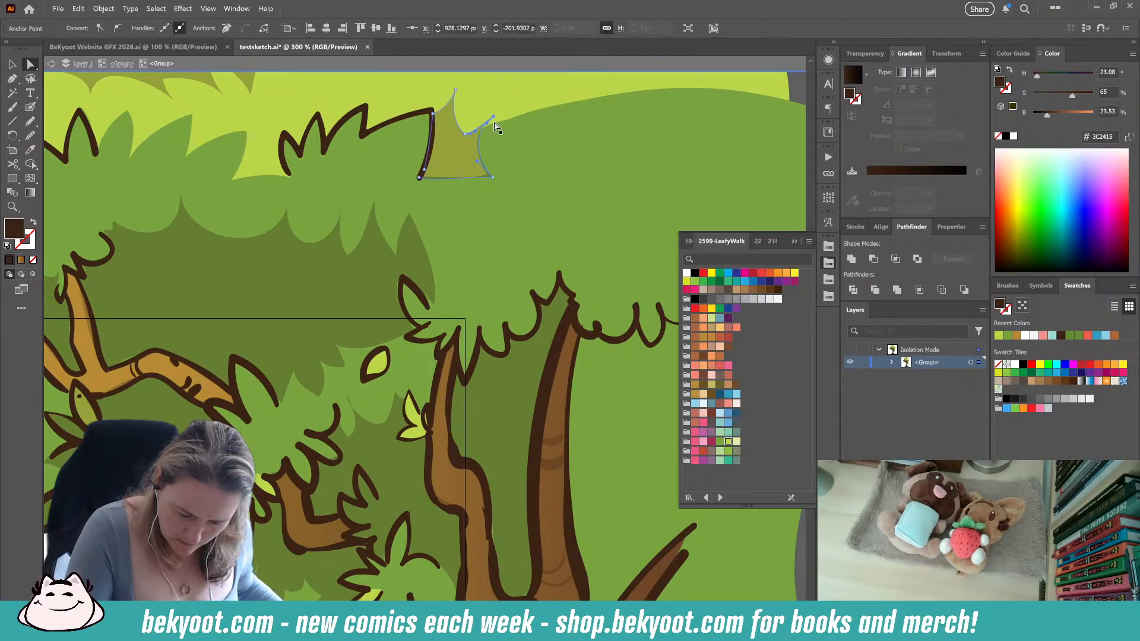
mouse_move(465, 144)
mouse_down()
mouse_move(478, 143)
mouse_move(469, 138)
mouse_up()
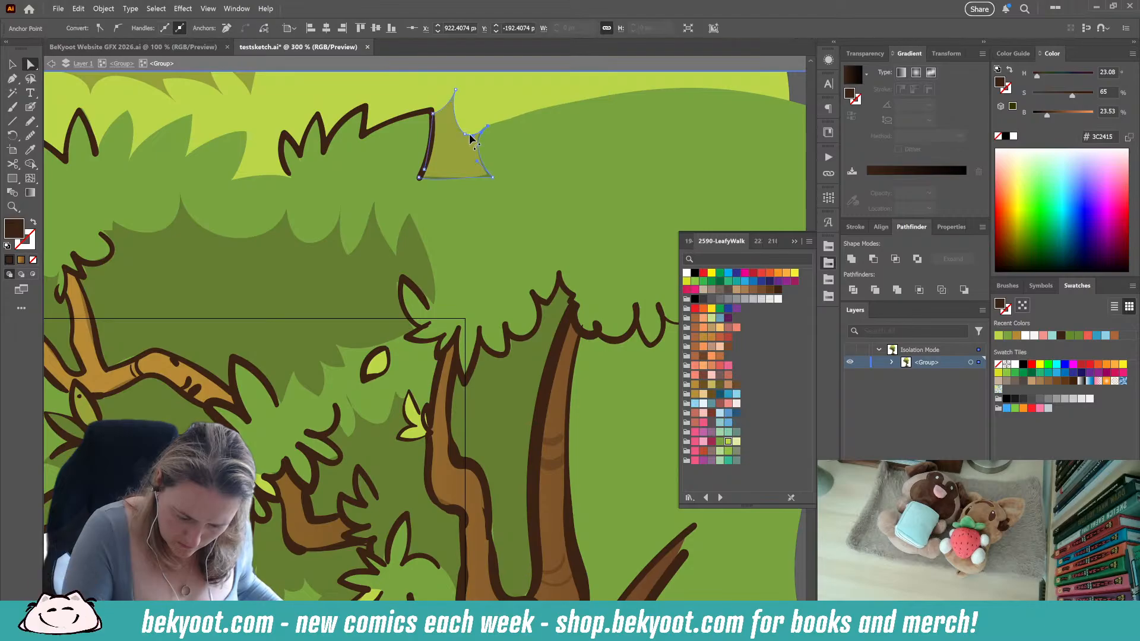
click(470, 136)
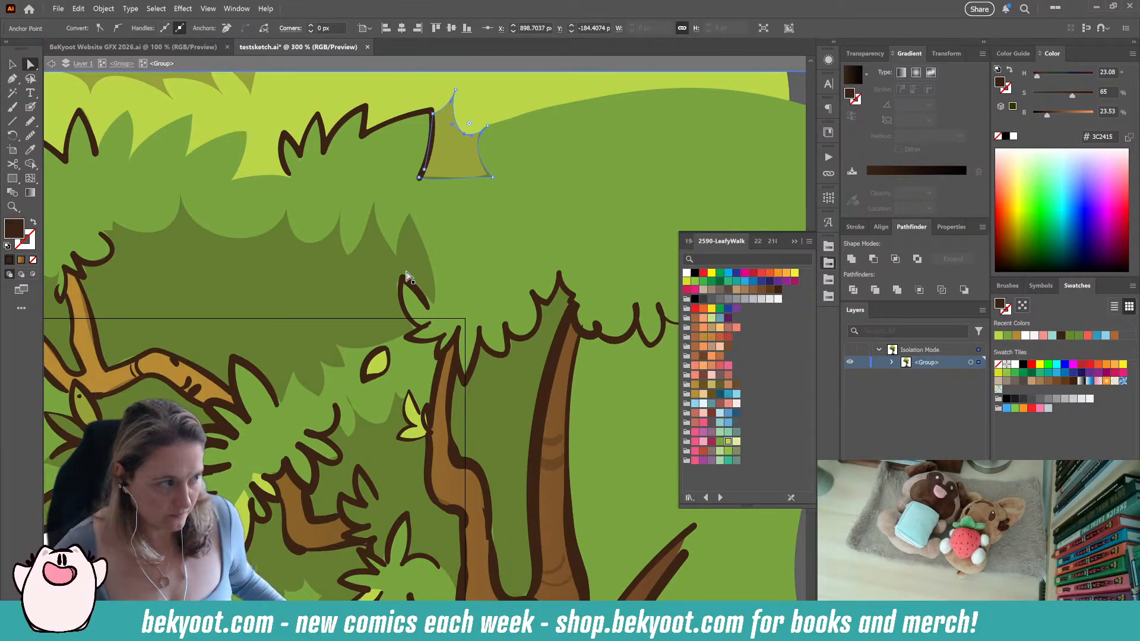
scroll(431, 295, down, 4)
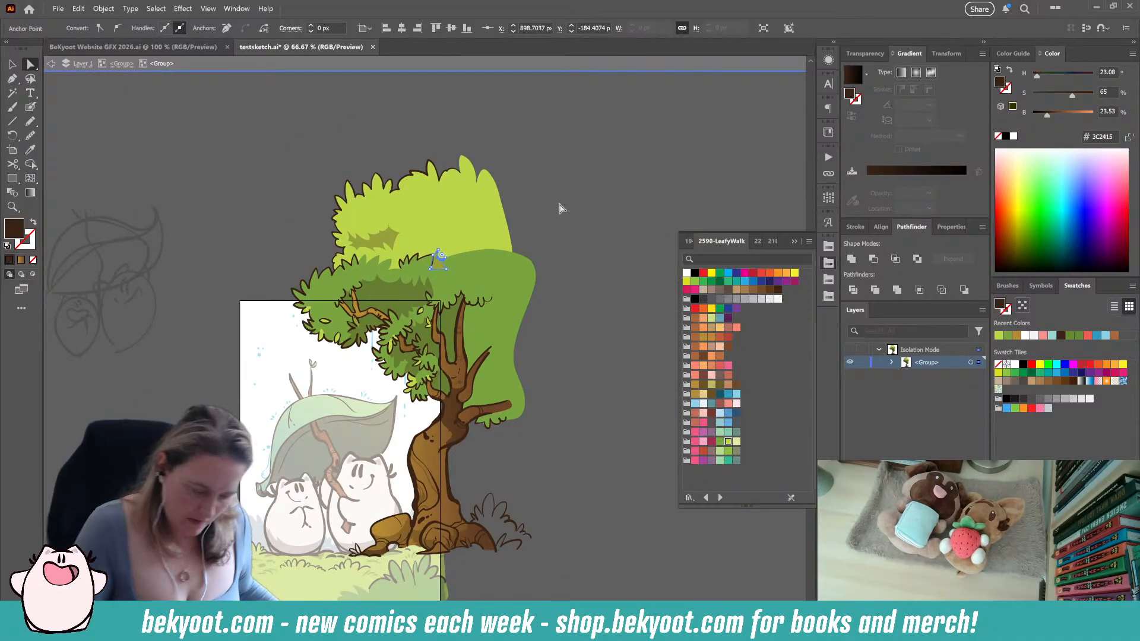
click(12, 65)
double_click(558, 230)
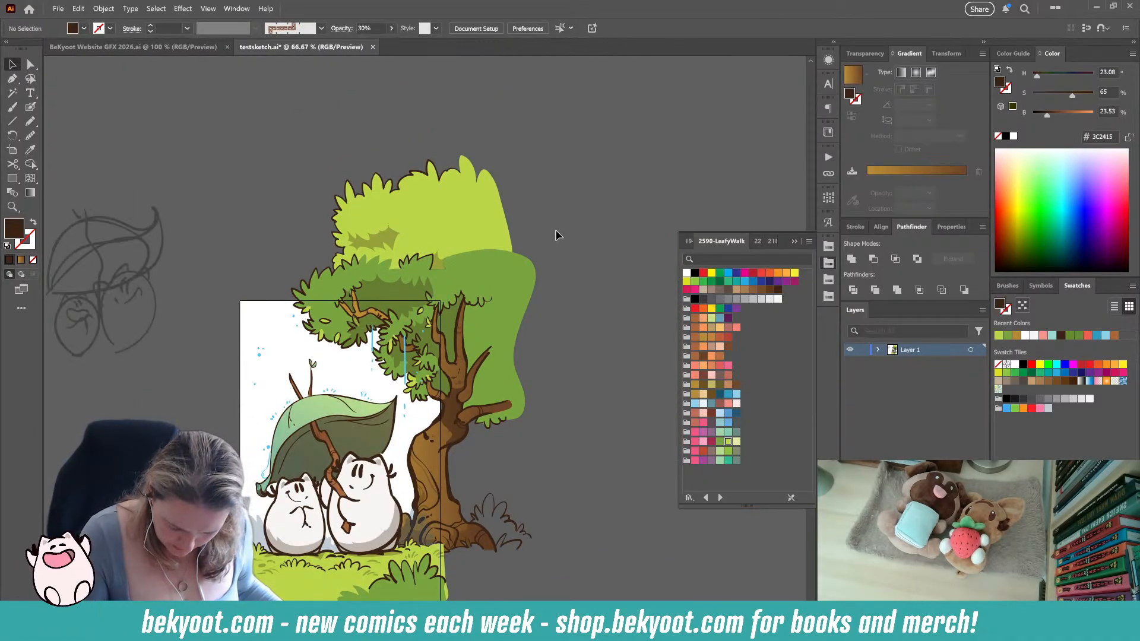
drag(550, 443, 566, 348)
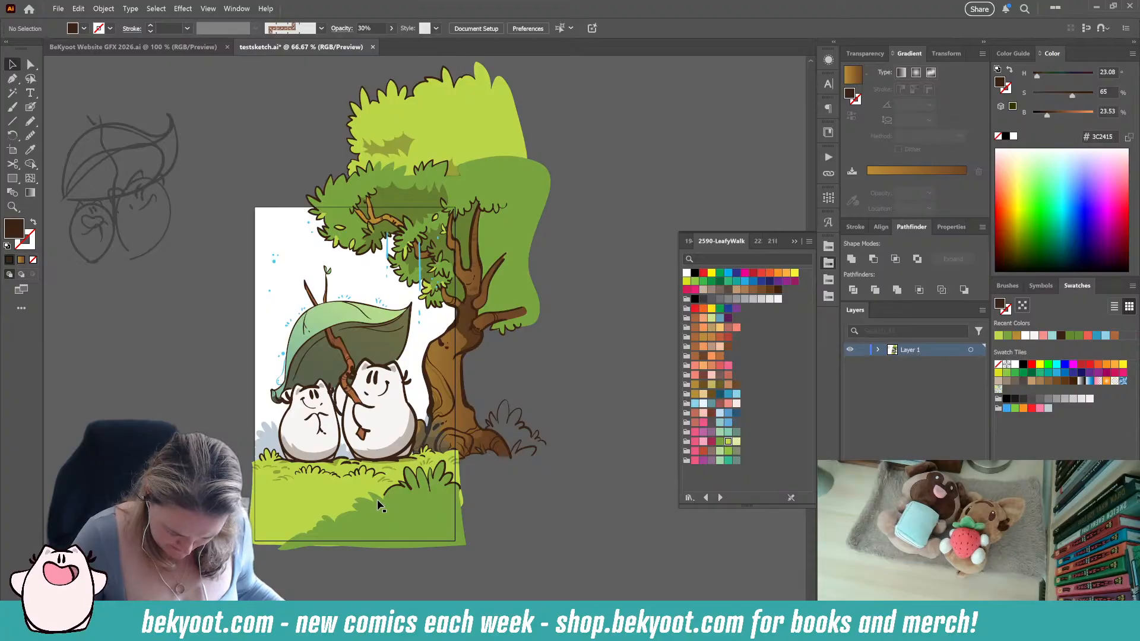
click(432, 443)
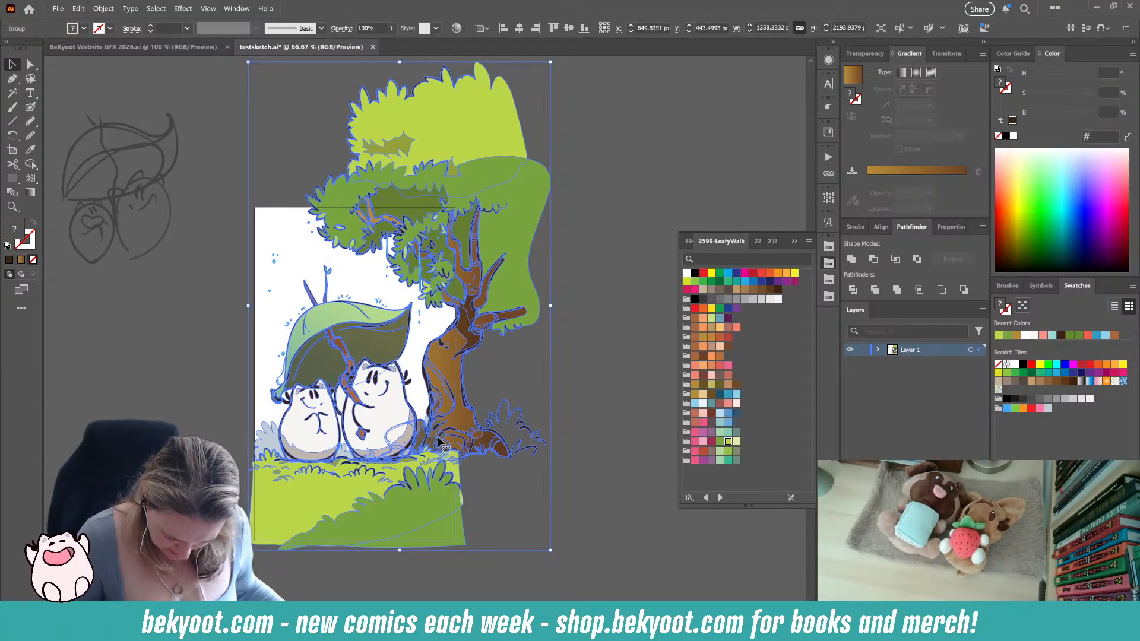
click(552, 374)
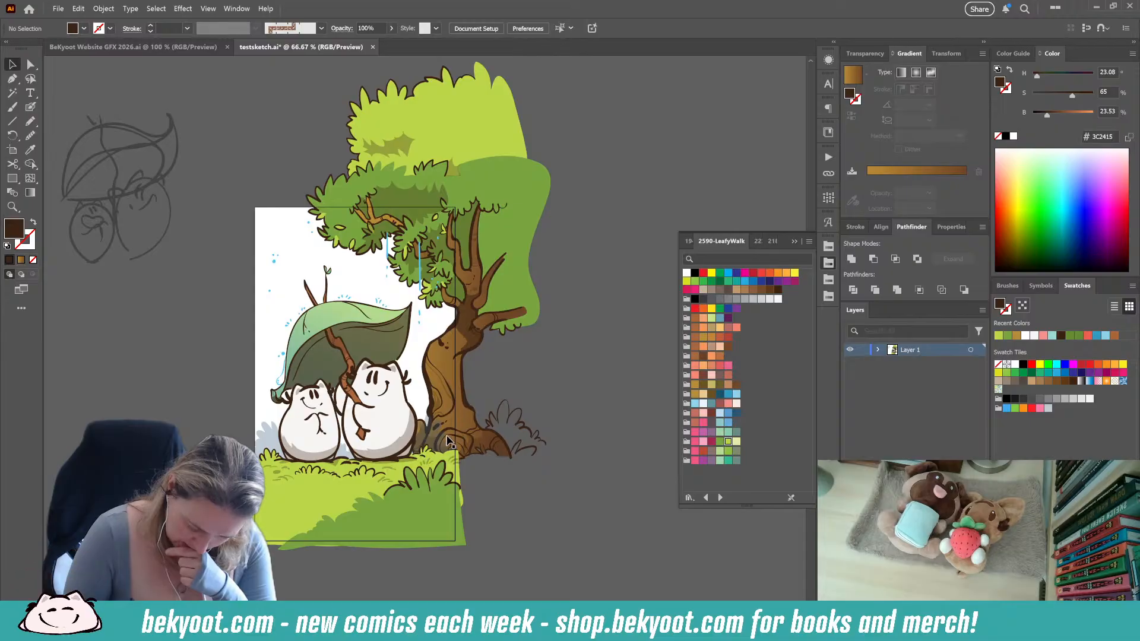
click(443, 399)
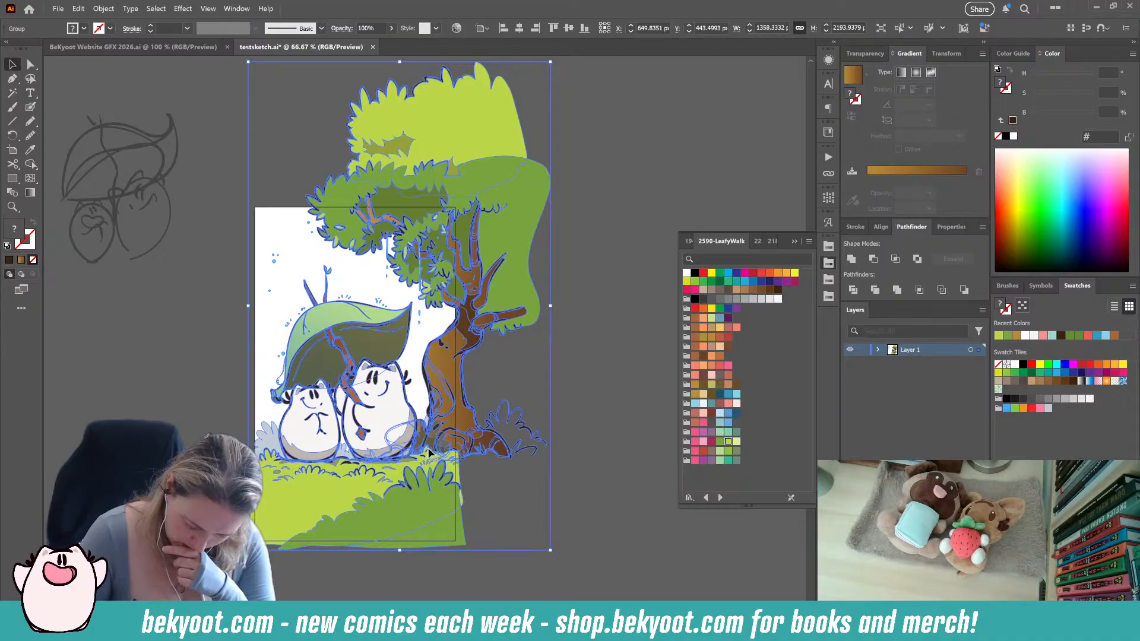
double_click(458, 401)
double_click(463, 430)
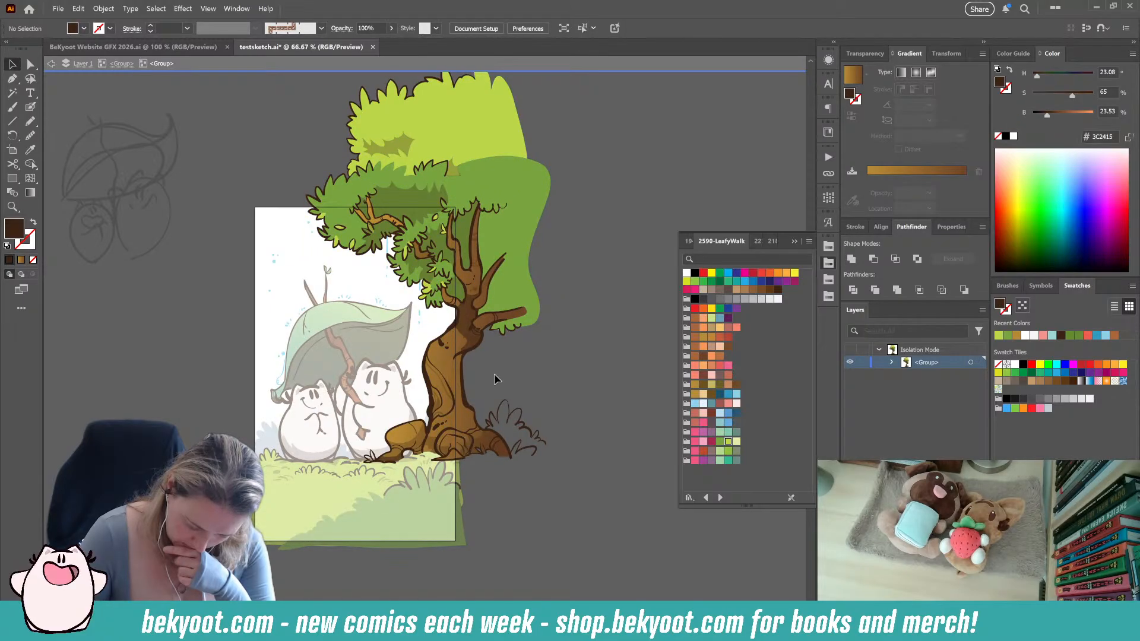
double_click(525, 370)
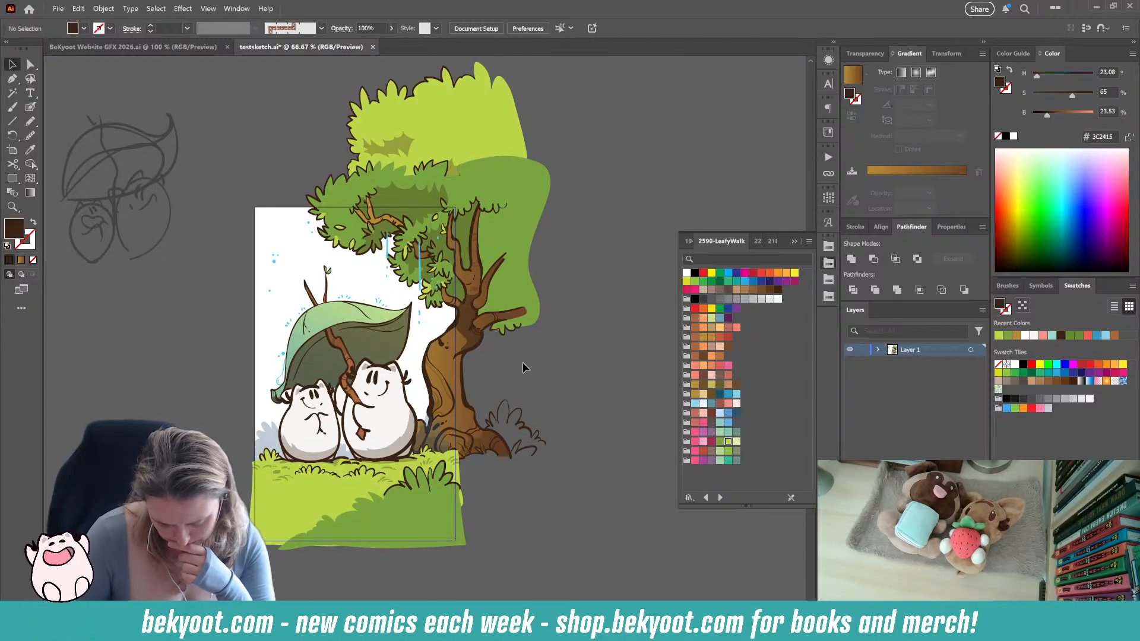
Isolate the illustration group and move the blue-grey background bush beside the tree trunk up by about 85 px
click(406, 440)
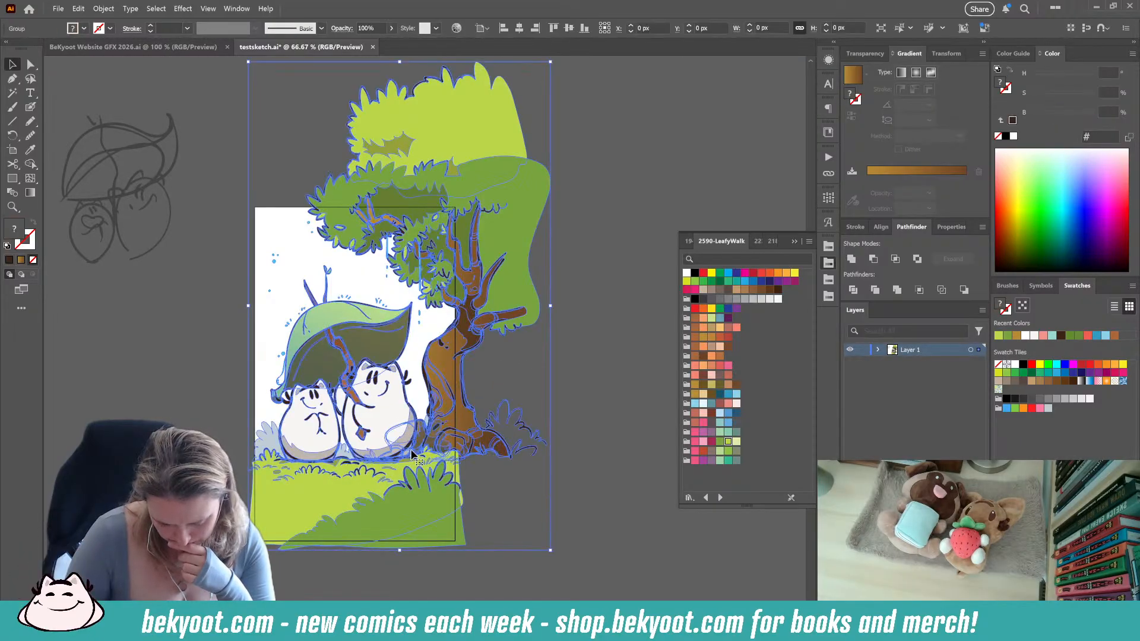
double_click(410, 444)
click(432, 446)
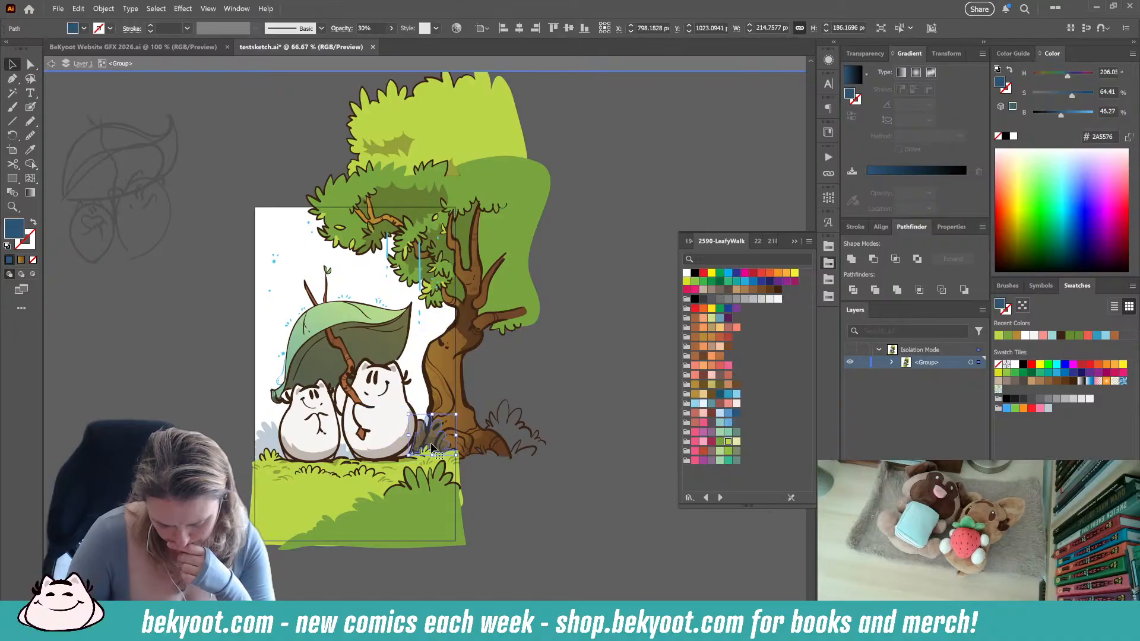
drag(434, 441, 432, 421)
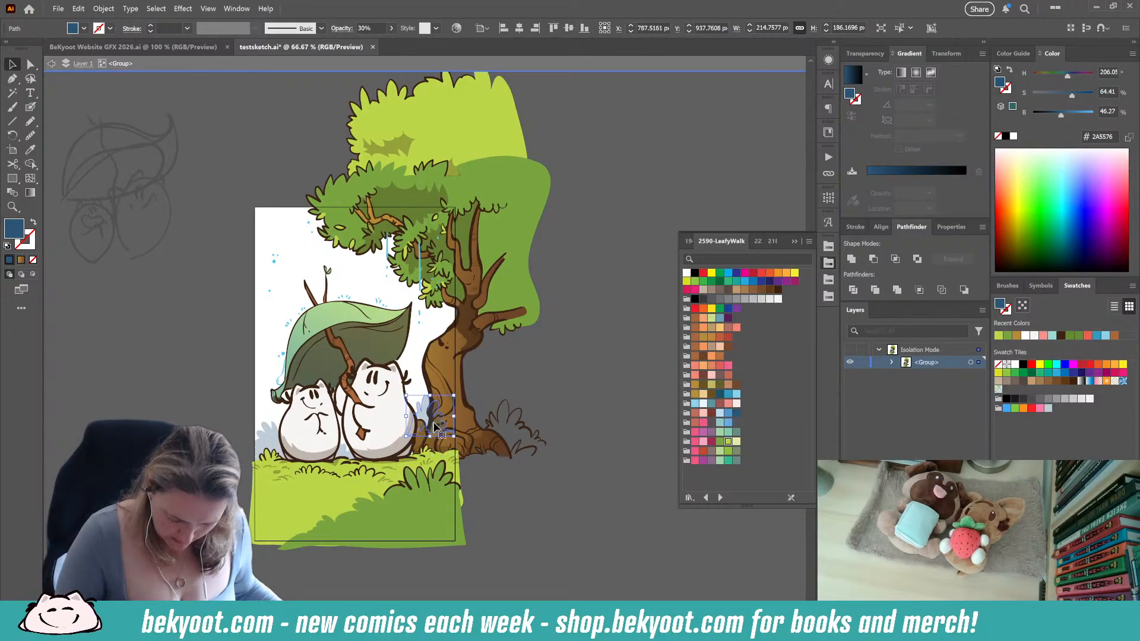
click(564, 365)
click(403, 428)
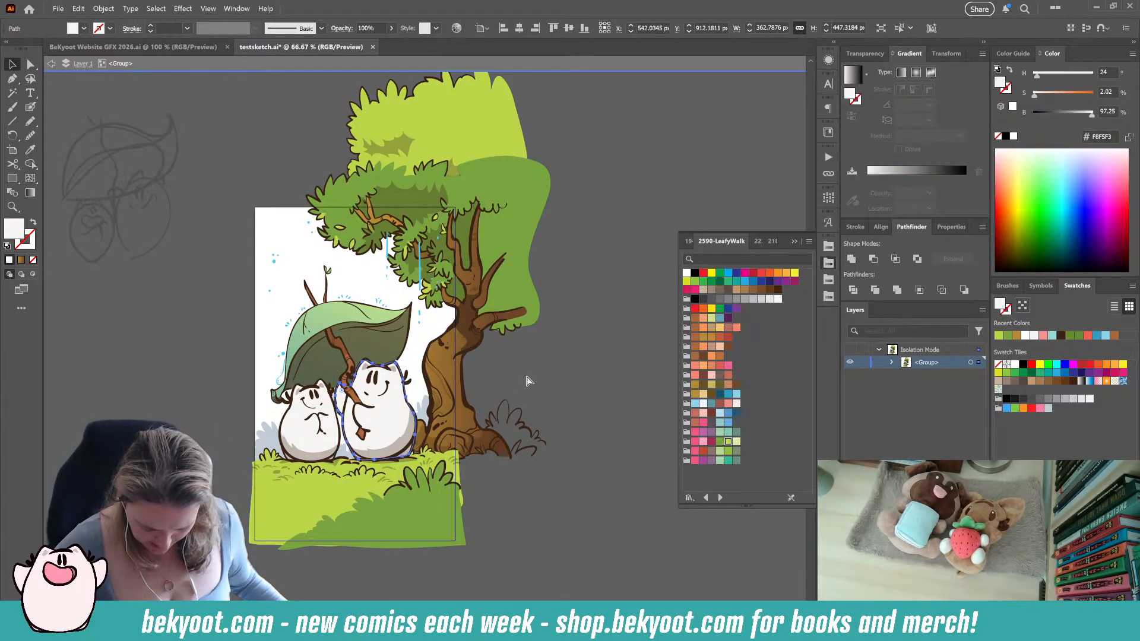
click(528, 379)
Cut the dark brown outline strokes of the small grass tuft at the foot of the tree, including the short stroke beneath it
scroll(440, 451, up, 2)
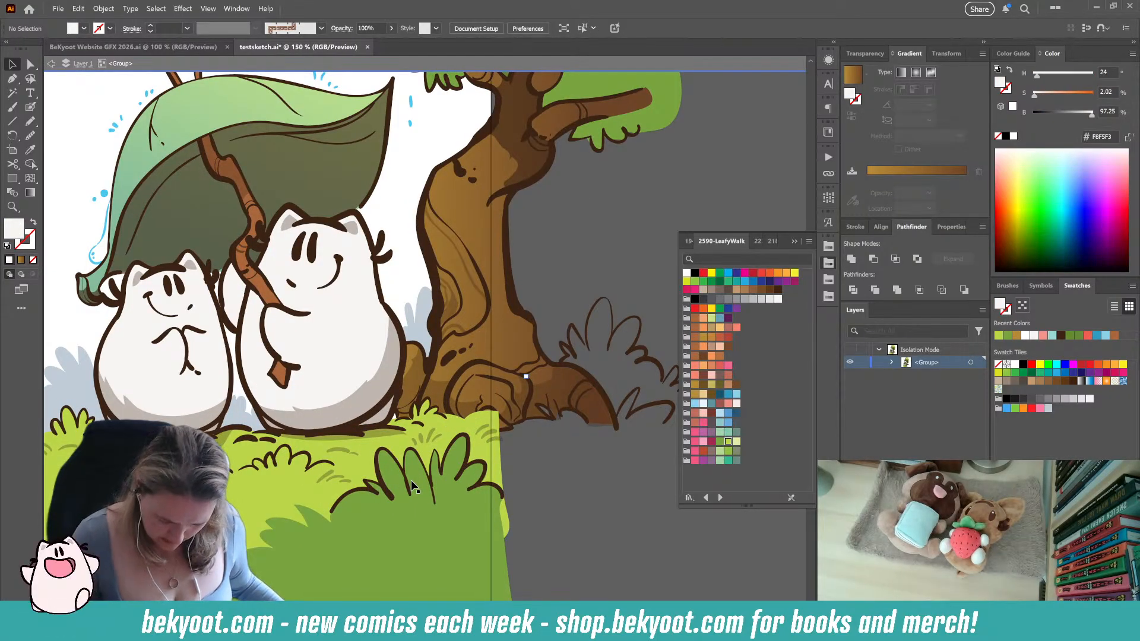
click(527, 402)
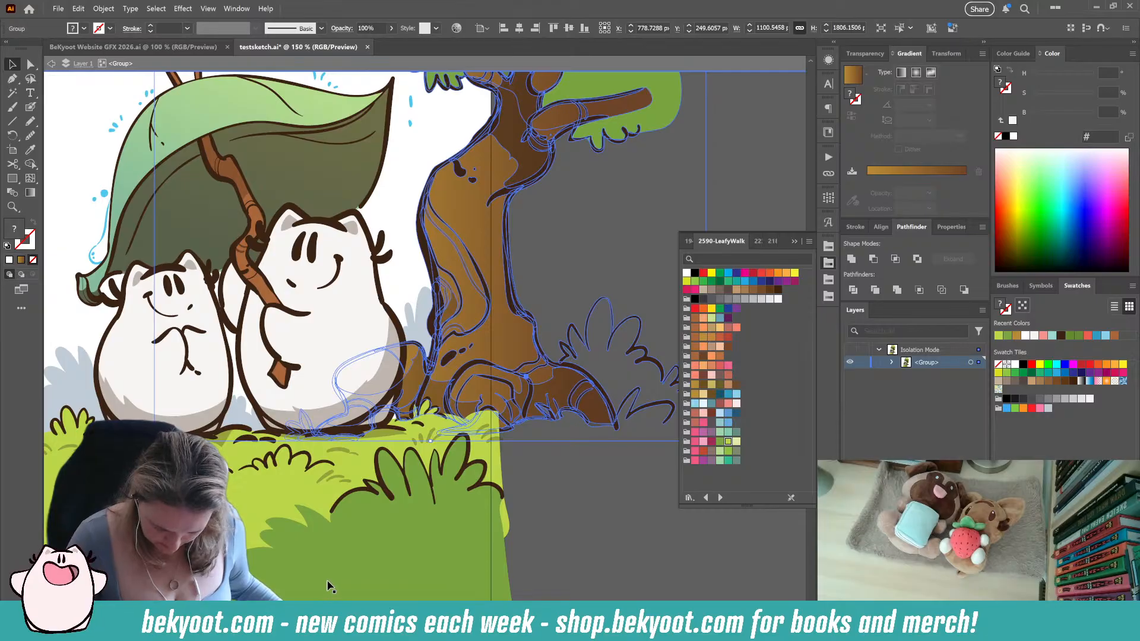
click(571, 475)
scroll(455, 441, up, 2)
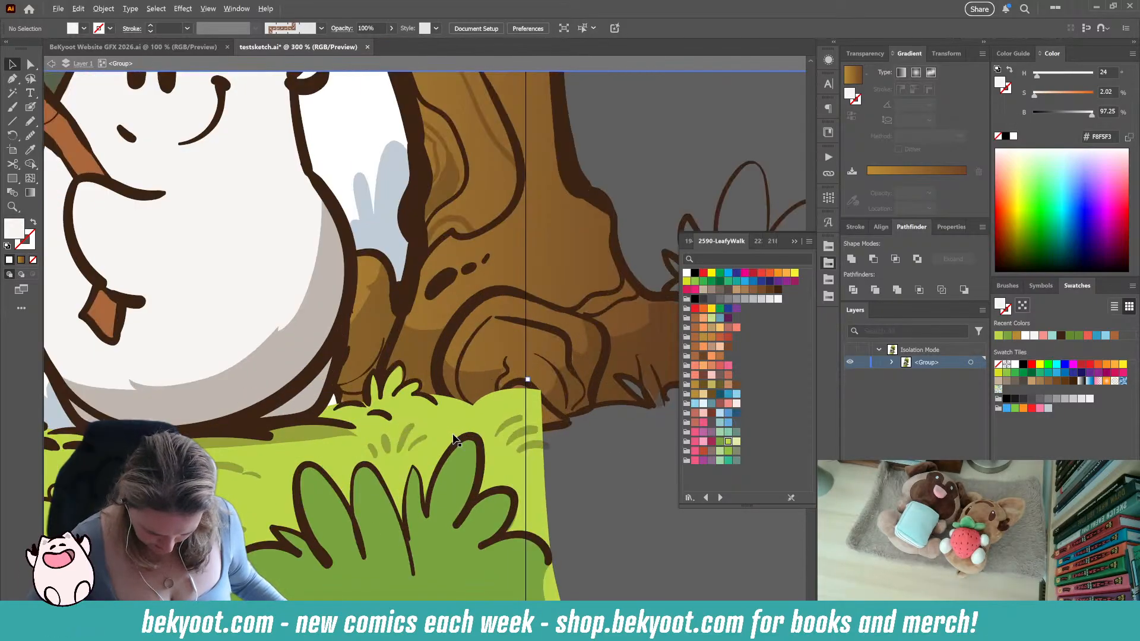
scroll(455, 441, up, 1)
click(321, 392)
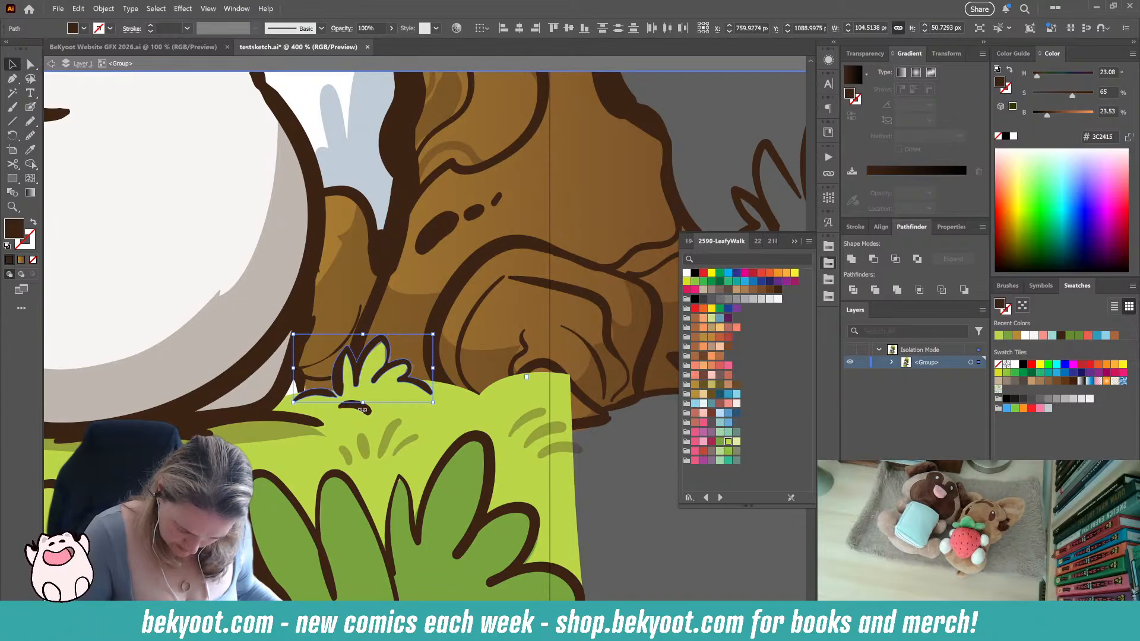
drag(362, 410, 373, 427)
key(ctrl)
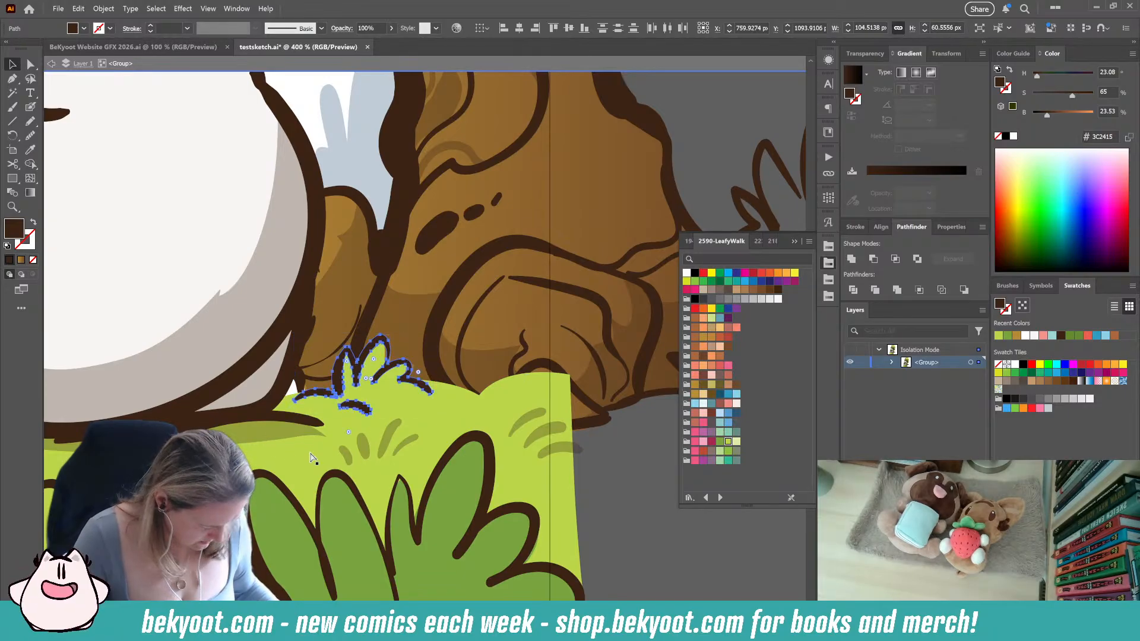
key(Delete)
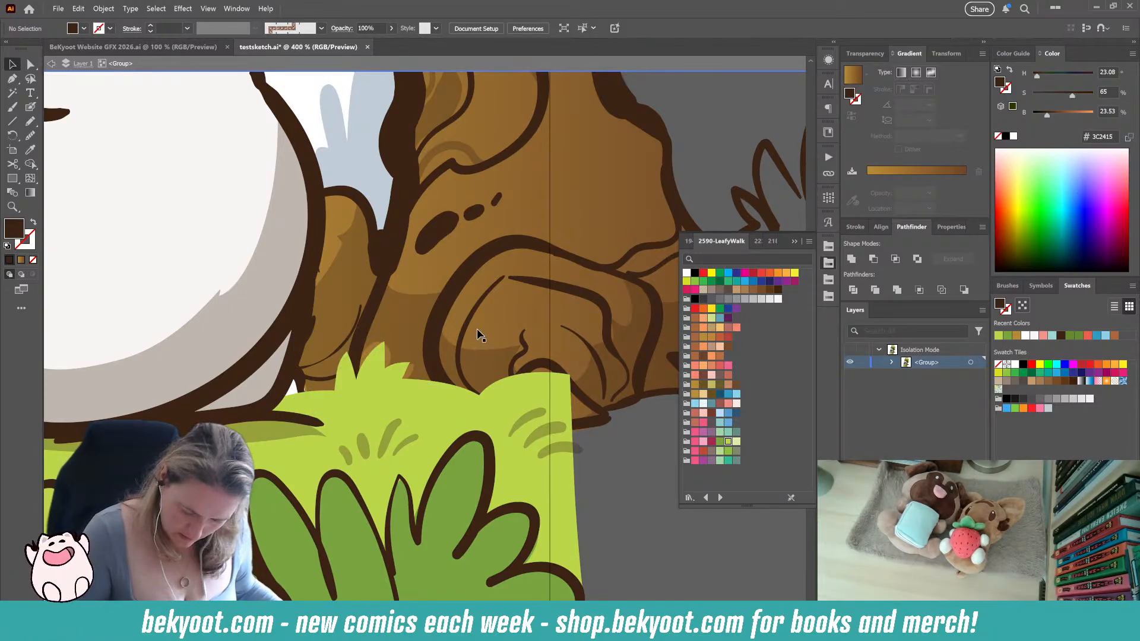
Isolate the tree group, paste the tuft's outline strokes in place at the front, and activate the Pencil tool
click(497, 332)
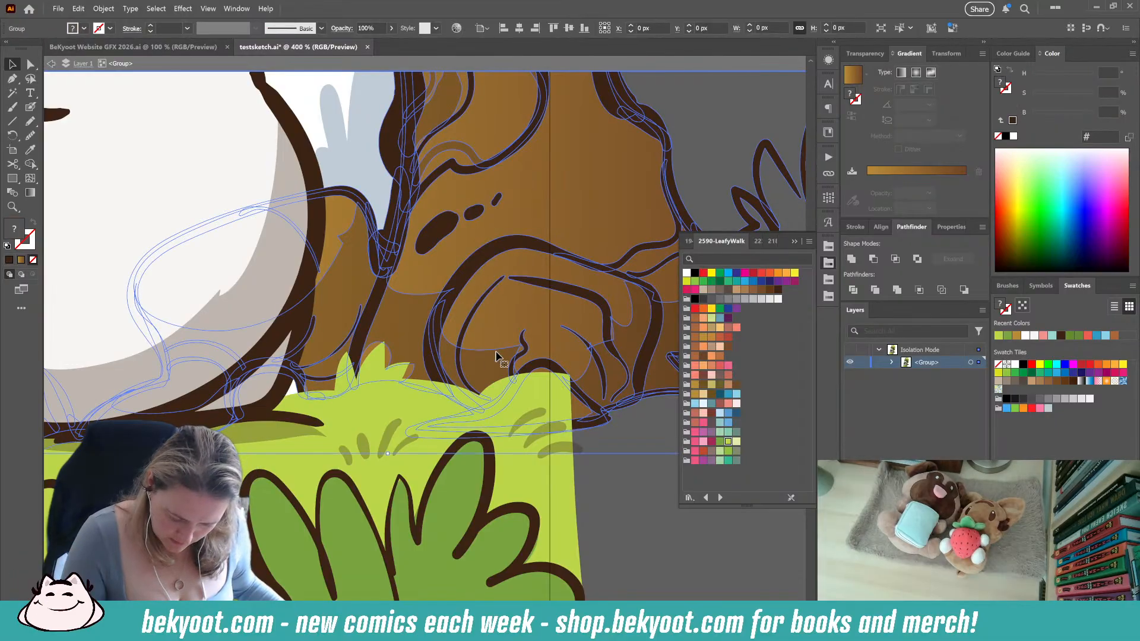
double_click(523, 312)
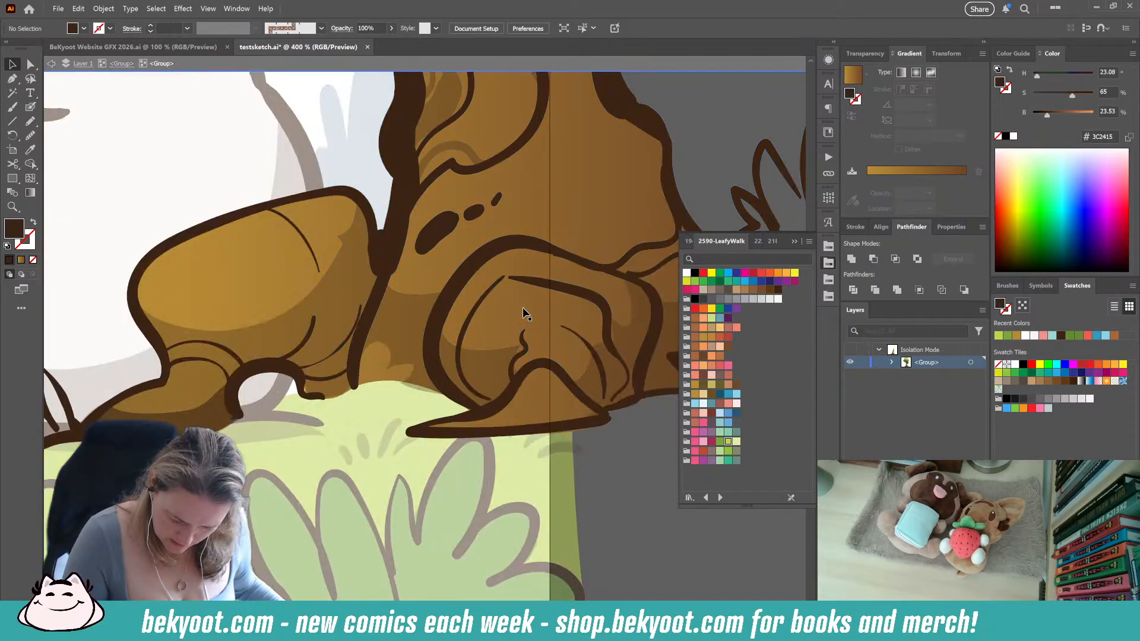
key(ctrl+f)
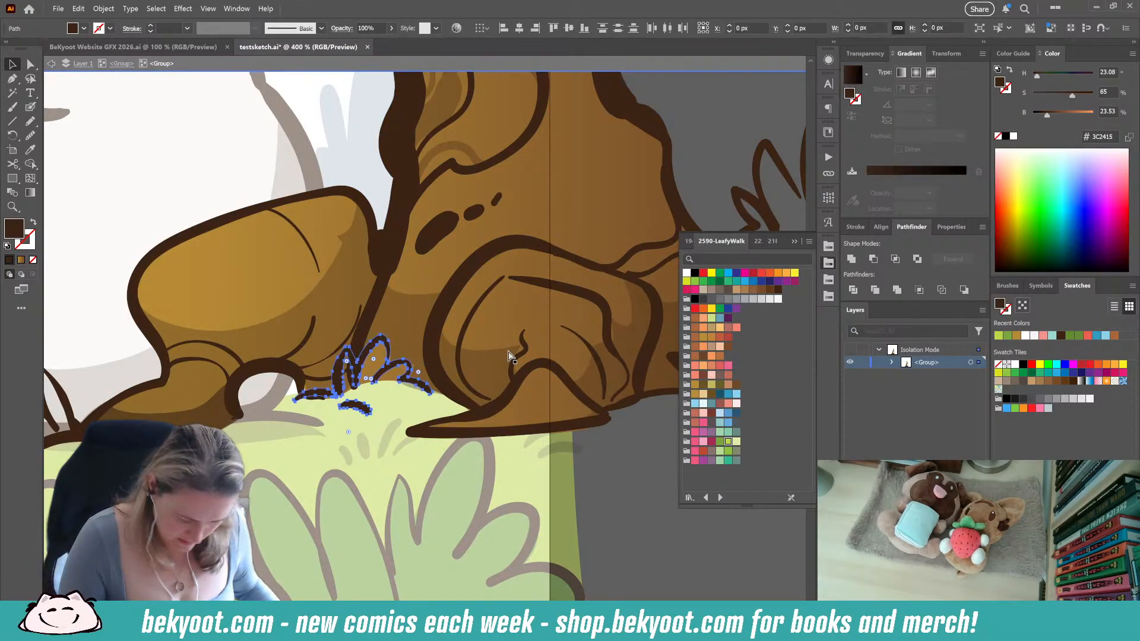
click(632, 494)
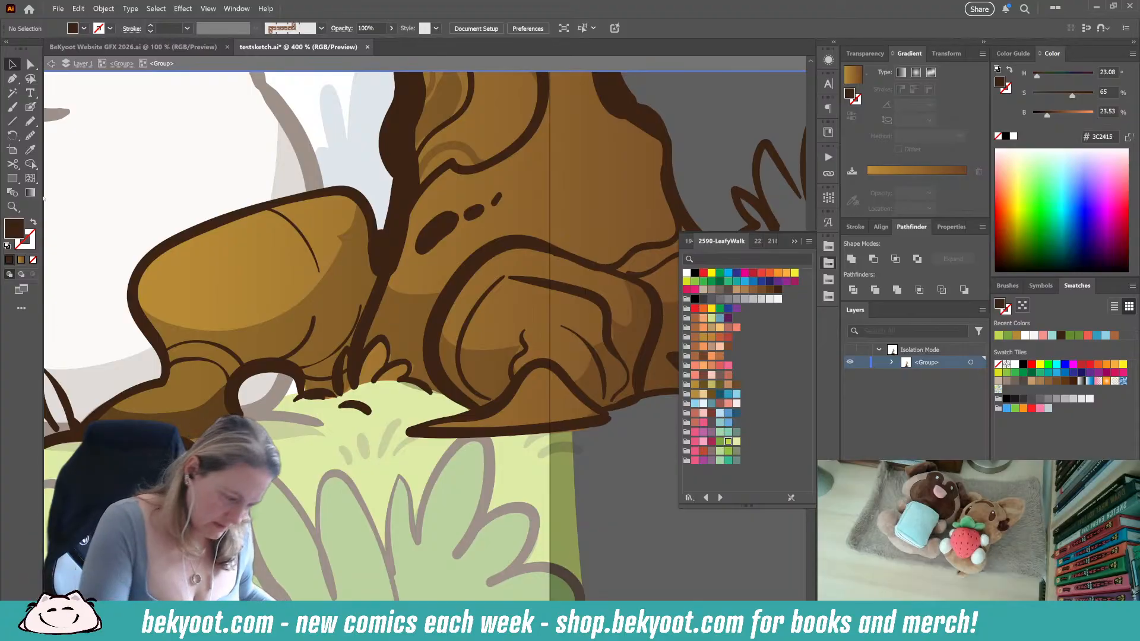
click(29, 121)
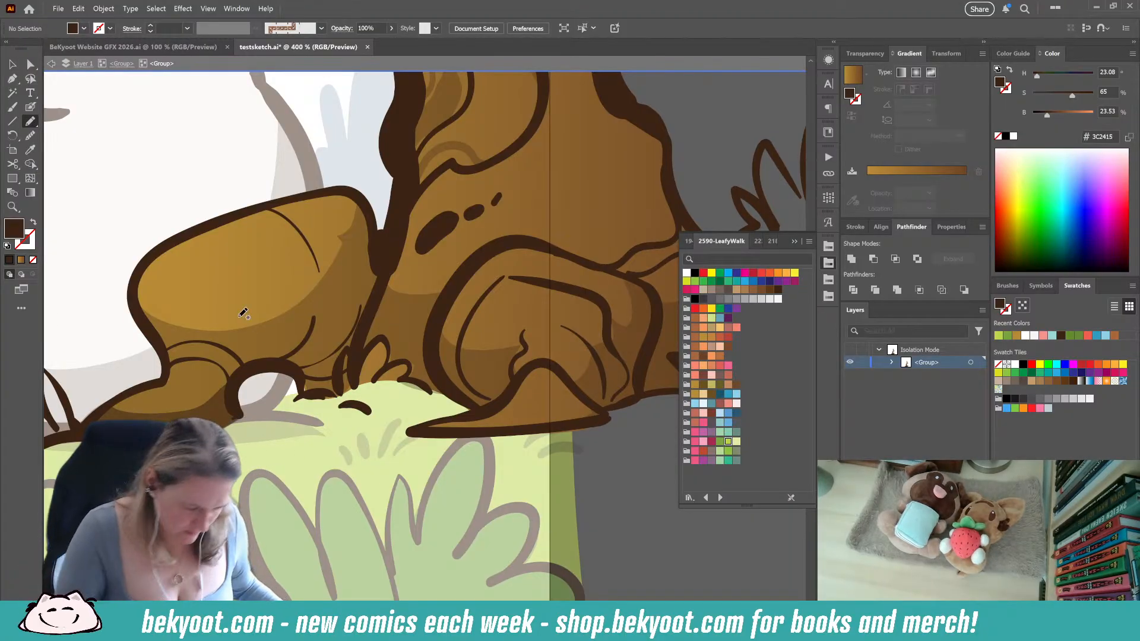
Sample the ground's light green, draw a fill for the grass tuft between the tree roots, and place it behind the tuft's outlines
key(i)
click(572, 500)
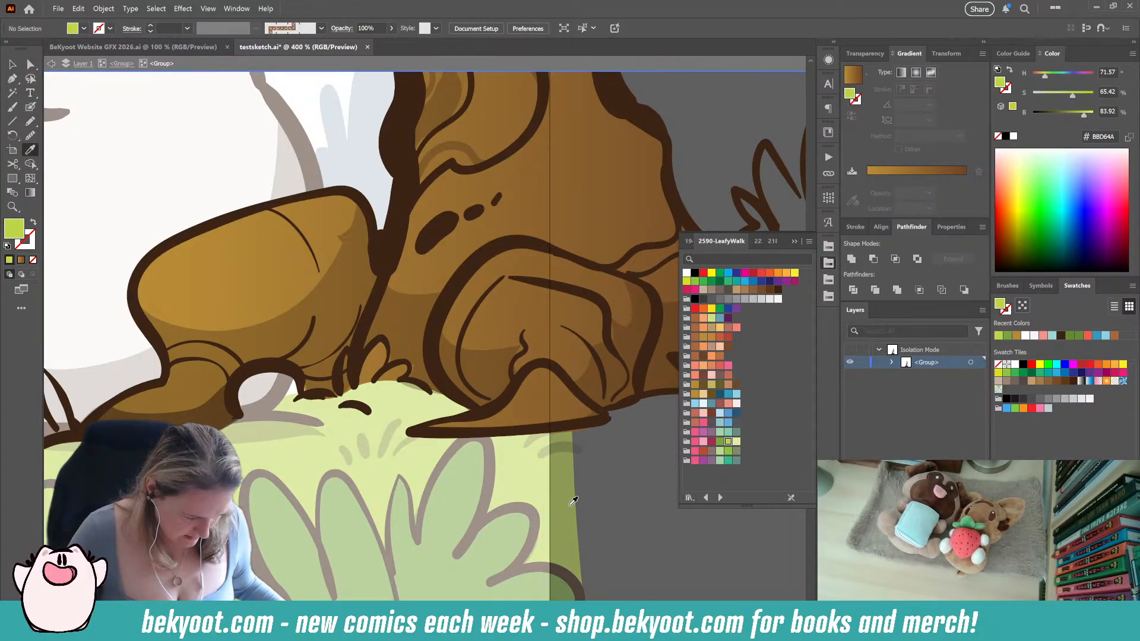
key(n)
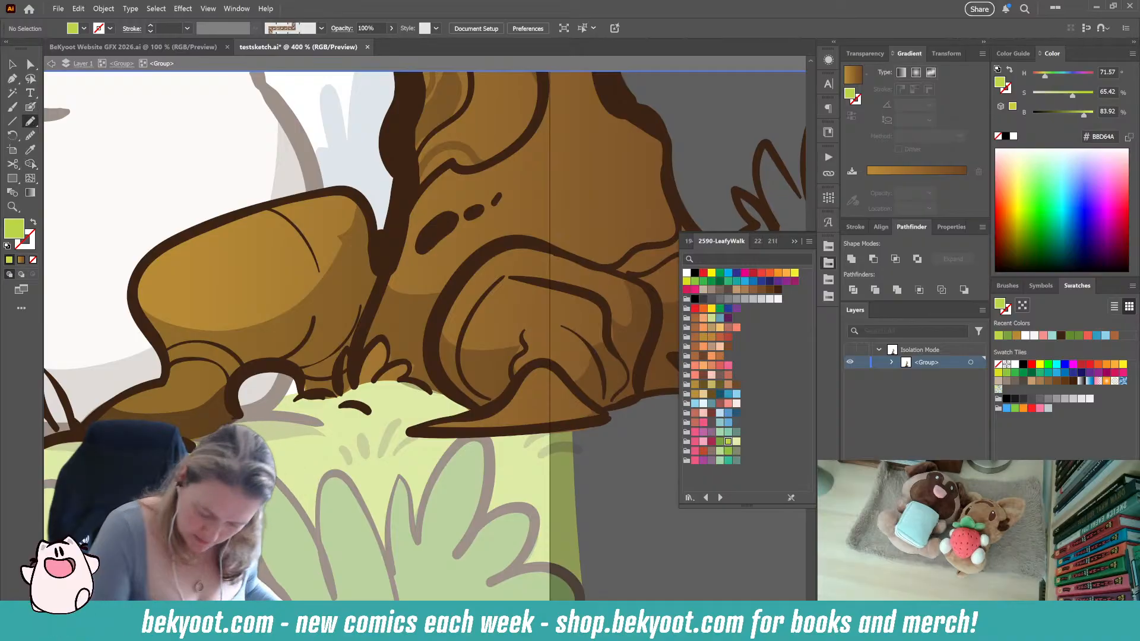
mouse_move(296, 397)
mouse_down()
mouse_move(337, 395)
mouse_move(346, 353)
mouse_move(356, 382)
mouse_move(386, 339)
mouse_move(387, 366)
mouse_move(406, 360)
mouse_move(404, 377)
mouse_move(433, 393)
mouse_move(403, 409)
mouse_move(292, 402)
mouse_up()
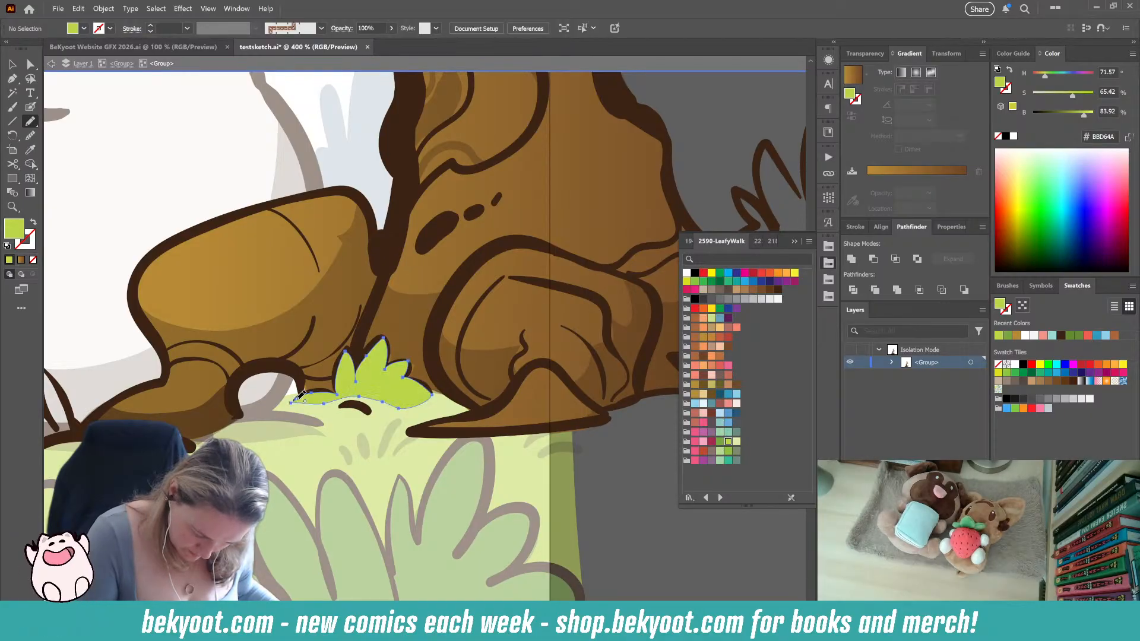
key(ctrl+shift+bracketleft)
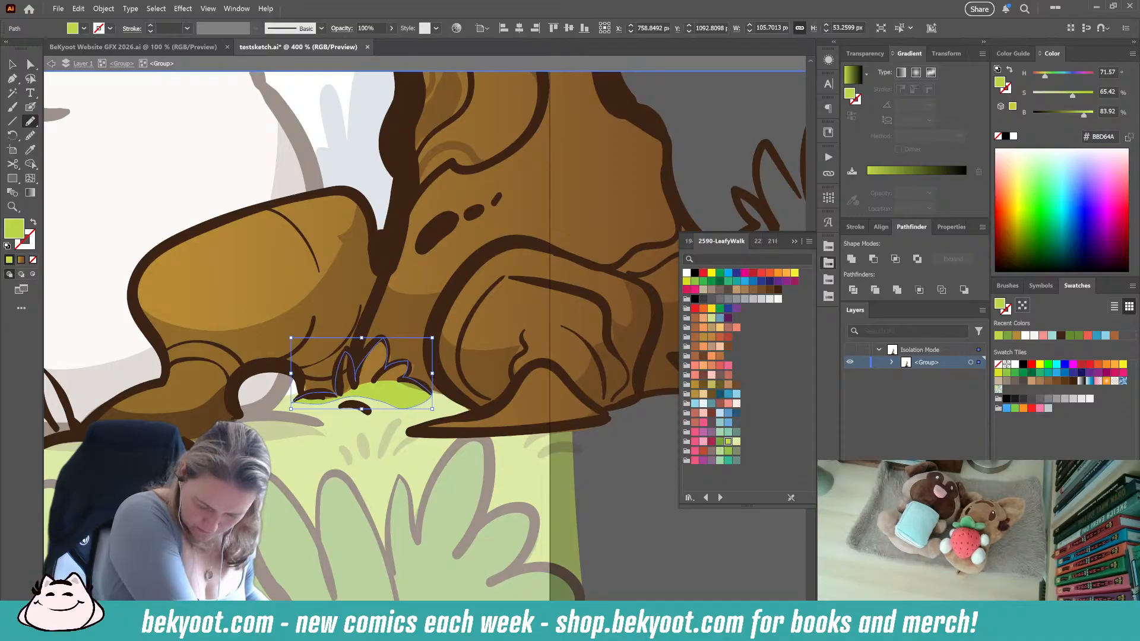
key(ctrl+z)
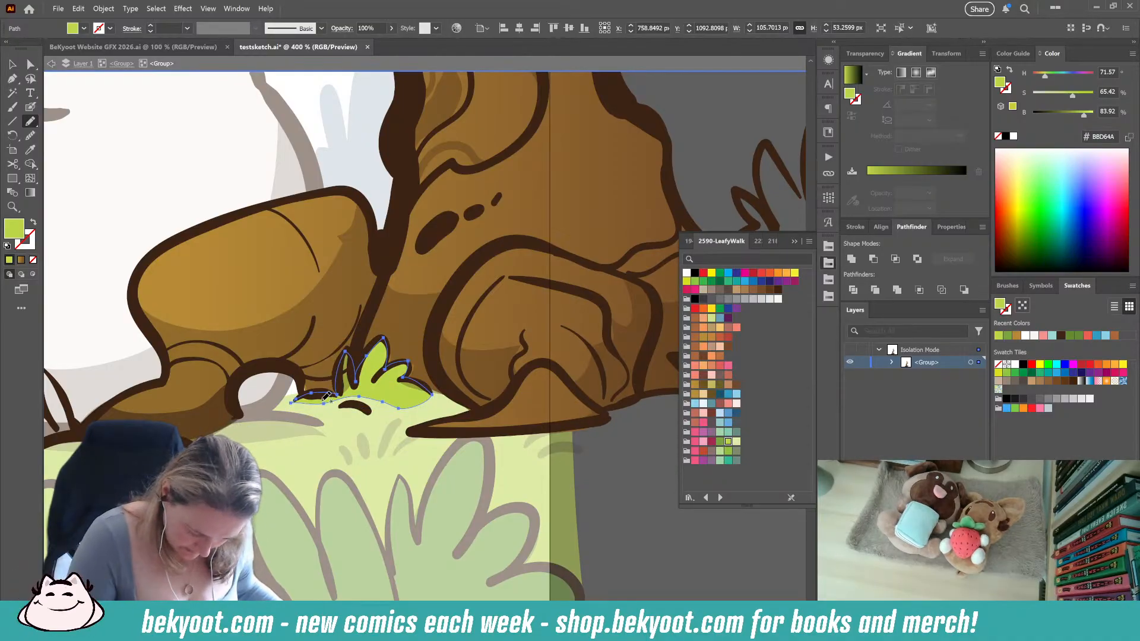
Adjust the trunk fill and root shadow anchors beside the filled tuft, and shorten the thin crease line above it
key(a)
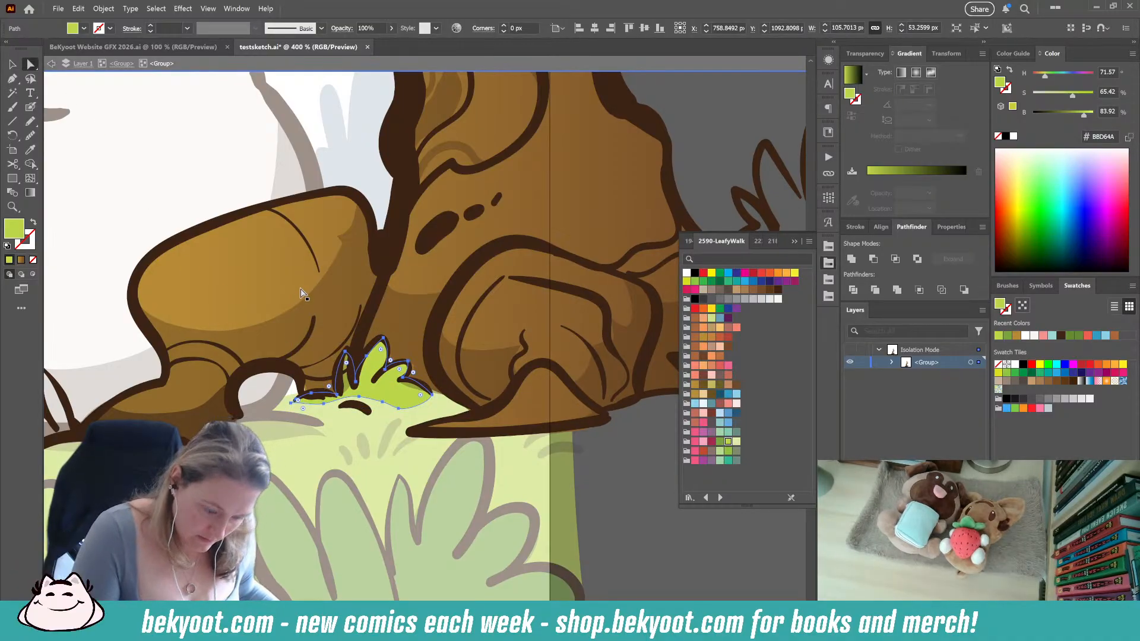
click(301, 294)
click(310, 400)
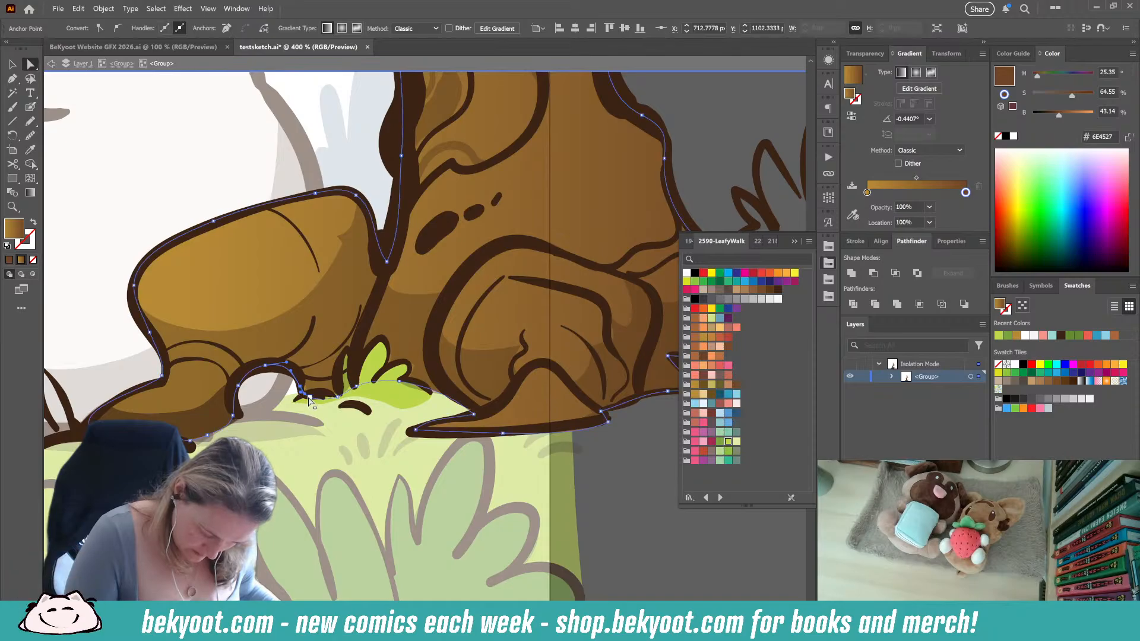
mouse_move(309, 399)
mouse_down()
mouse_move(309, 387)
mouse_move(303, 397)
mouse_up()
click(324, 368)
click(308, 398)
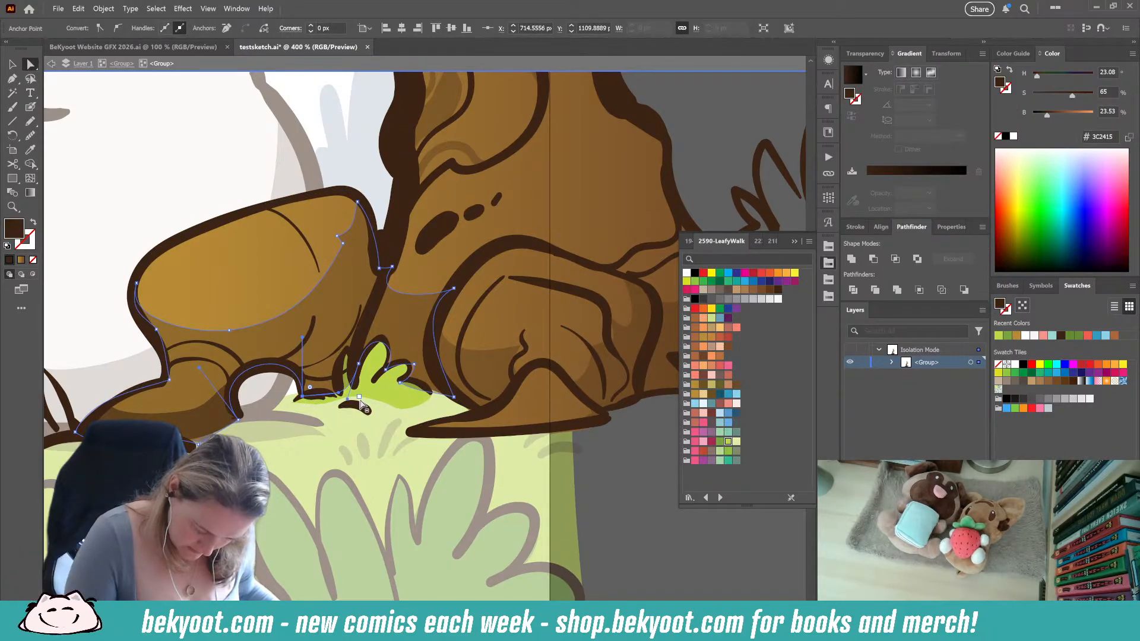
click(323, 378)
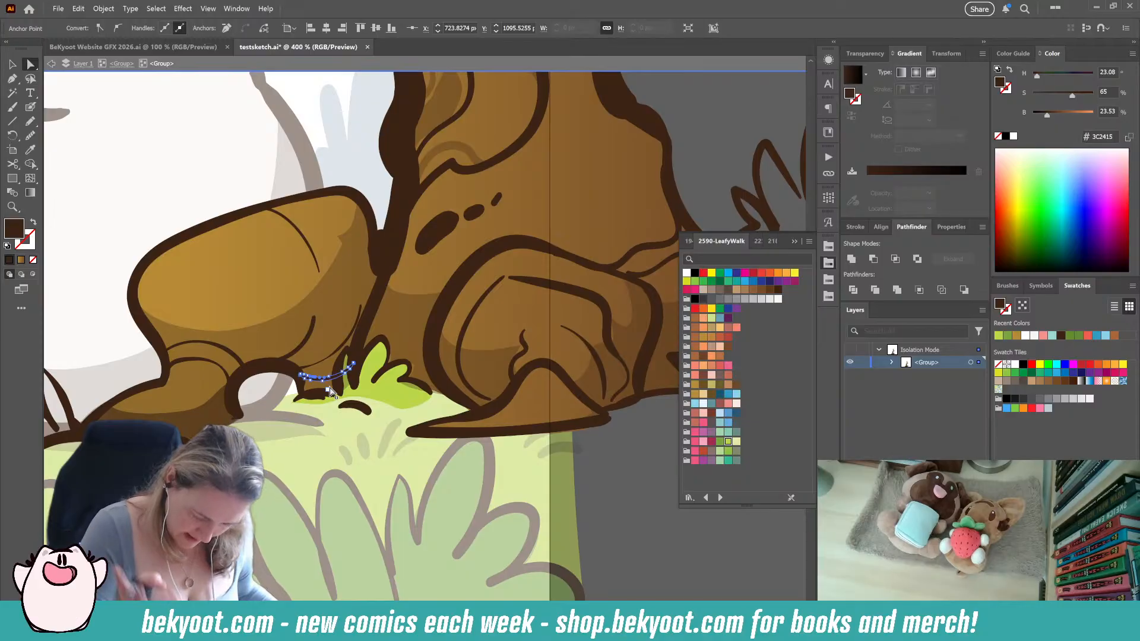
drag(361, 358, 345, 379)
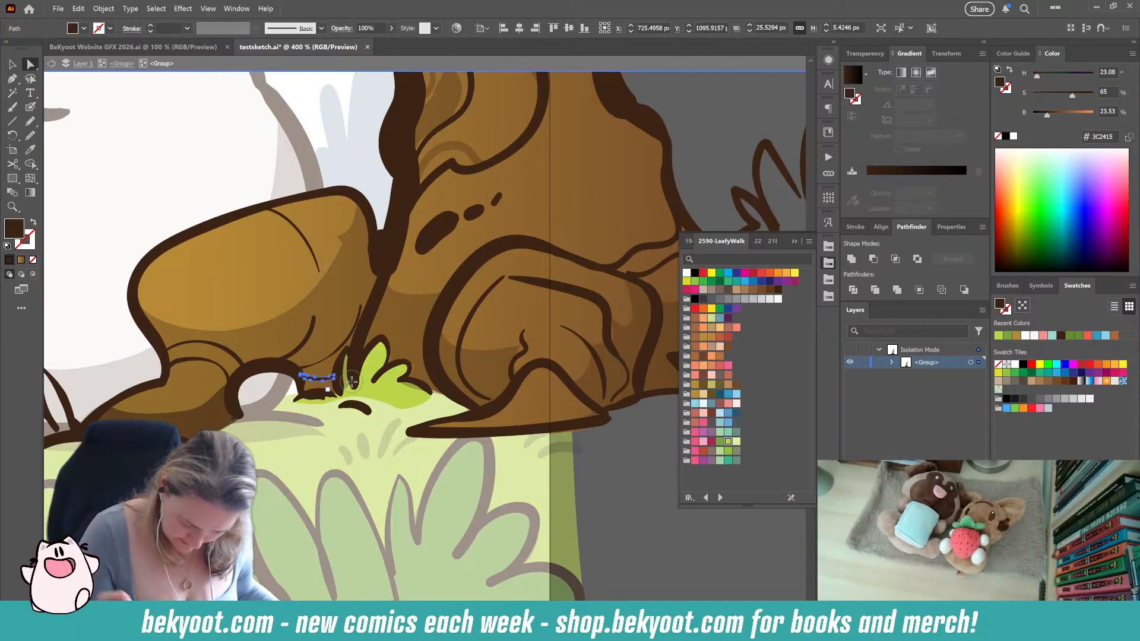
Reshape the root shadow's edge where it meets the grass tuft so it follows the tuft's small leaf
click(407, 382)
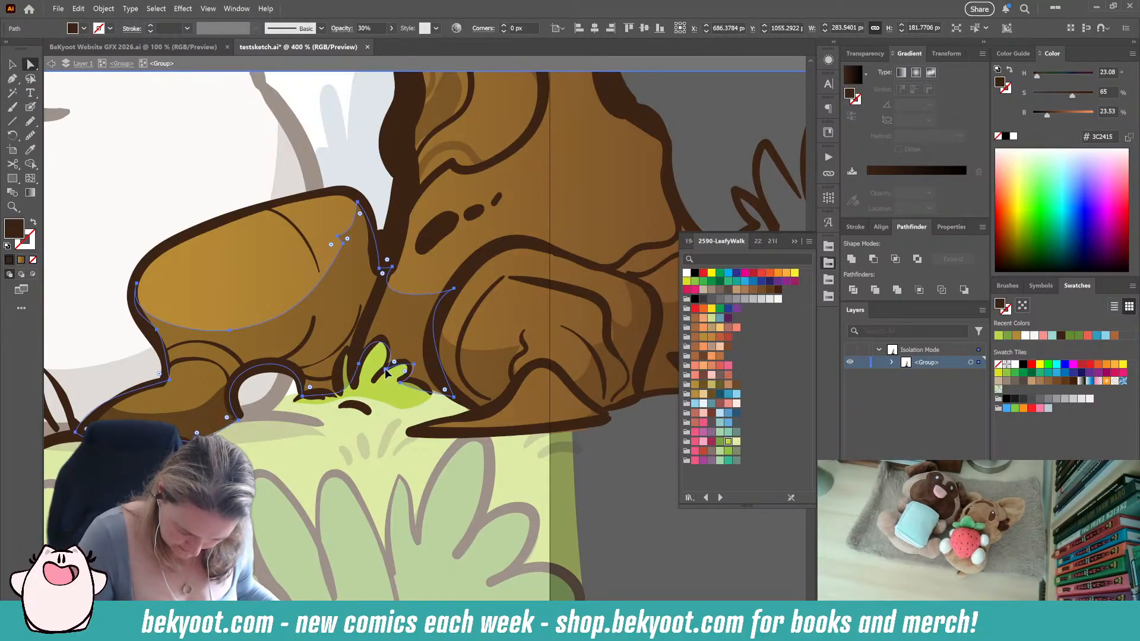
click(386, 373)
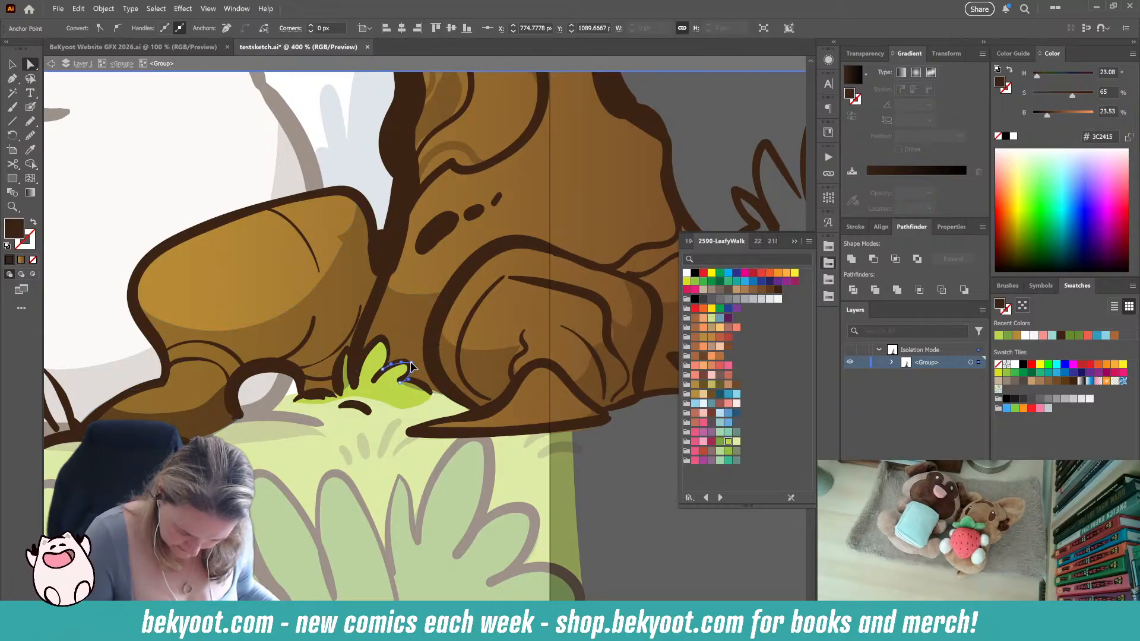
drag(411, 362, 401, 381)
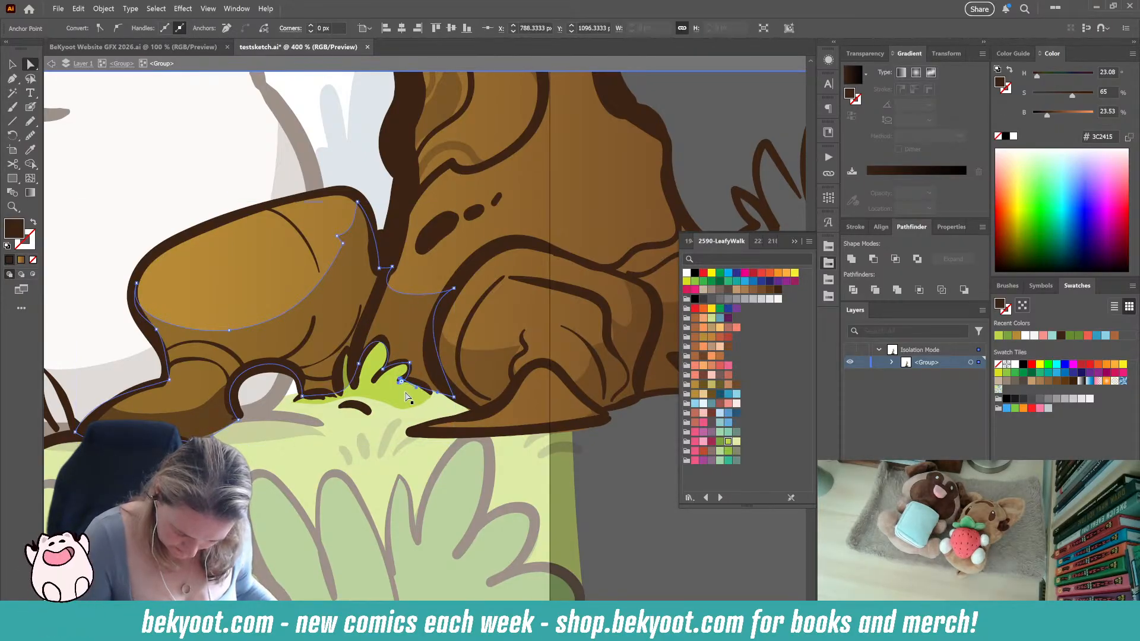
key(ctrl+z)
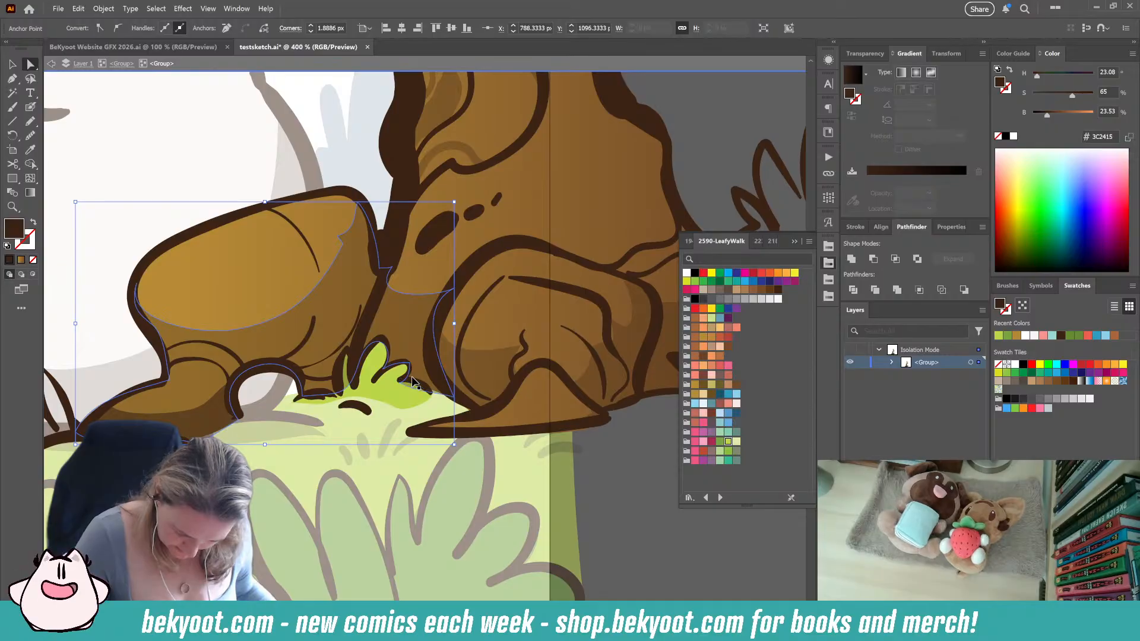
drag(415, 392, 414, 378)
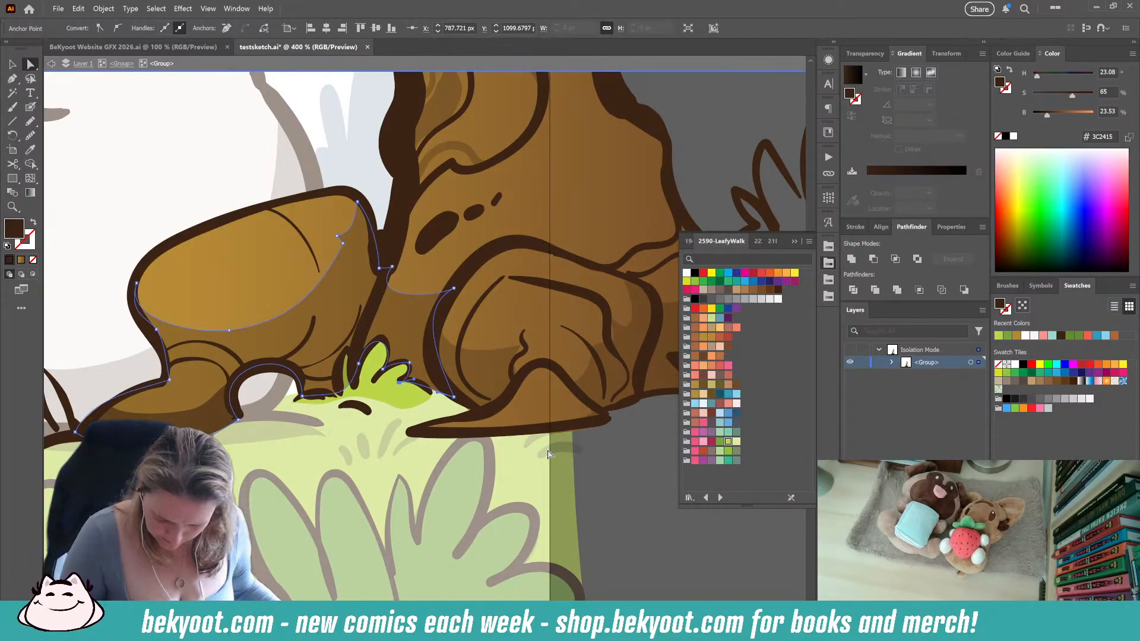
Adjust the trunk fill's lower edge along the pointed front root, and deselect it
click(596, 418)
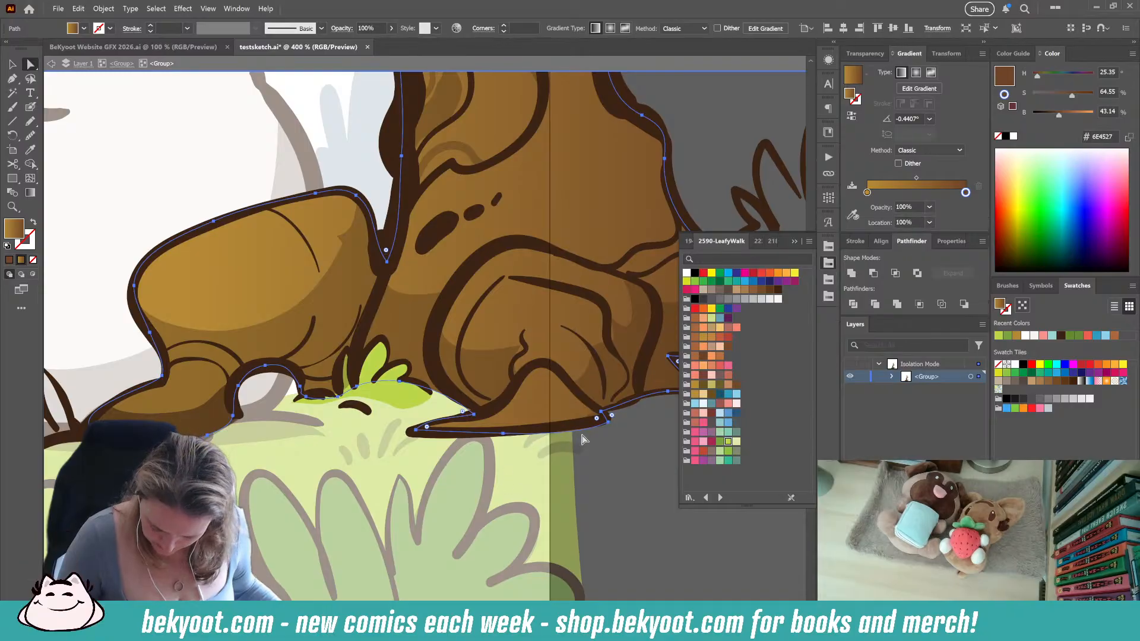
click(607, 422)
drag(578, 432, 580, 429)
click(627, 462)
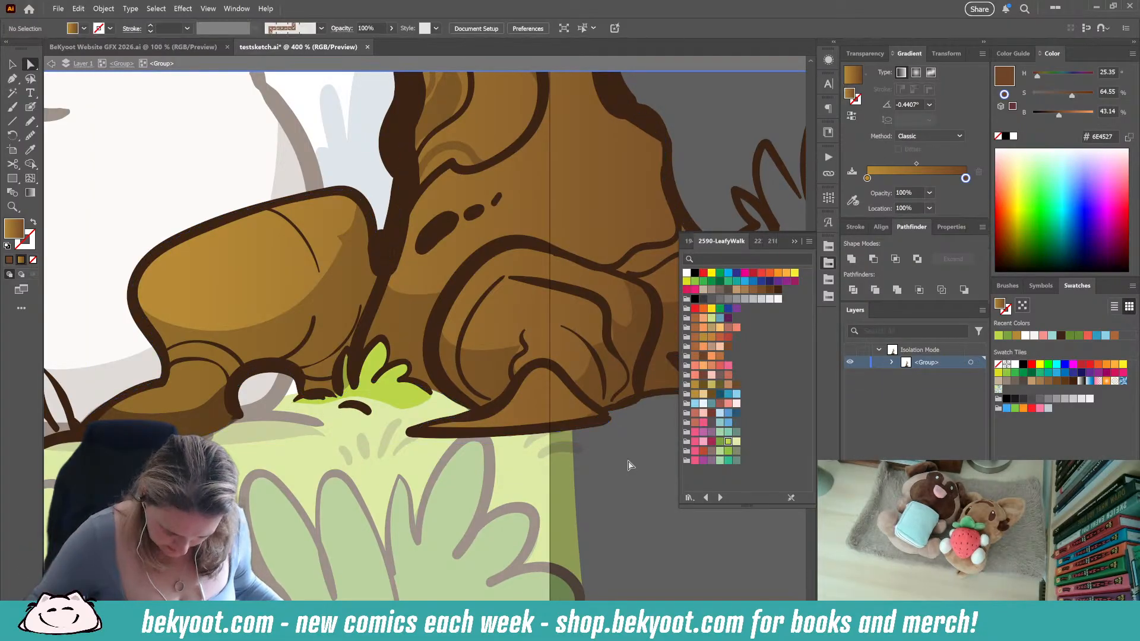
Draw a light green fill for the grass tuft at the tip of the left root and place it behind its outlines
scroll(240, 452, down, 3)
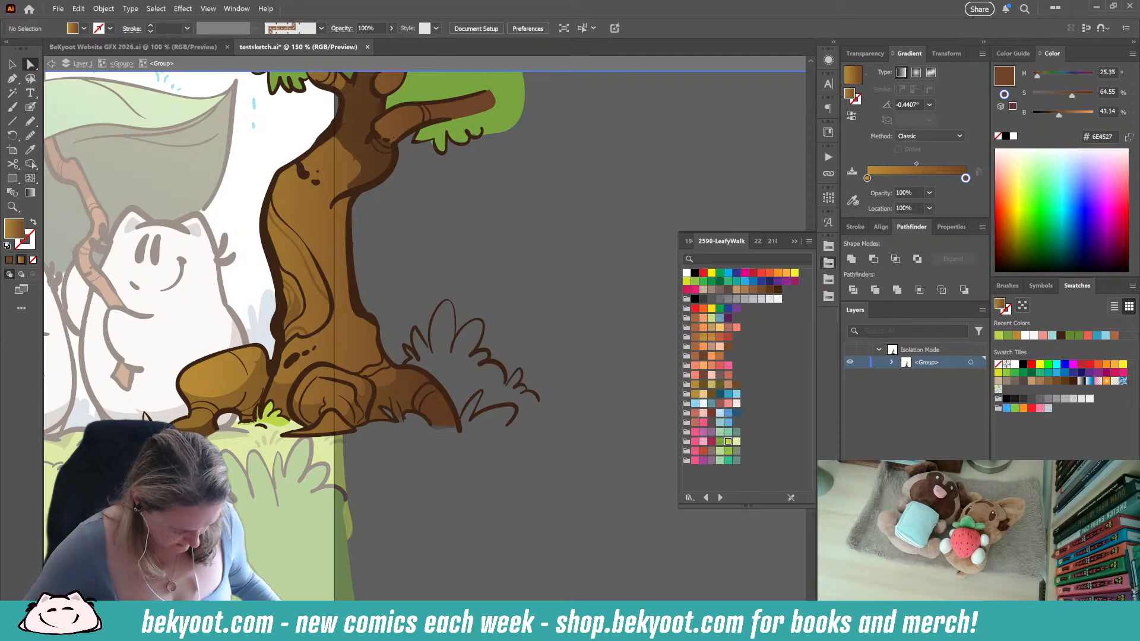
scroll(352, 437, up, 2)
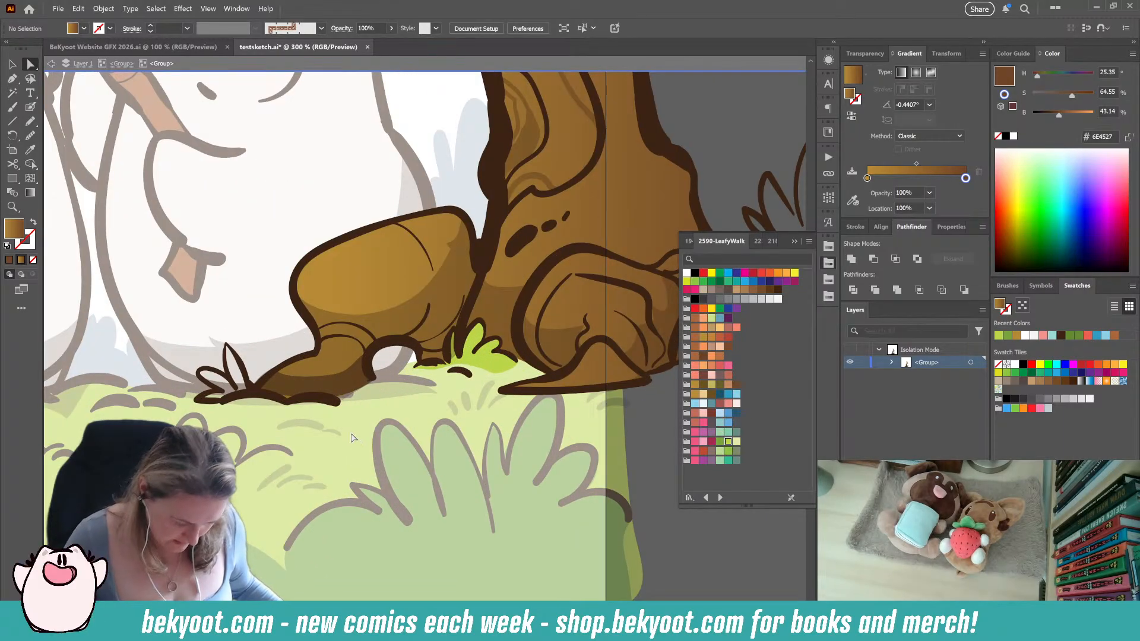
key(n)
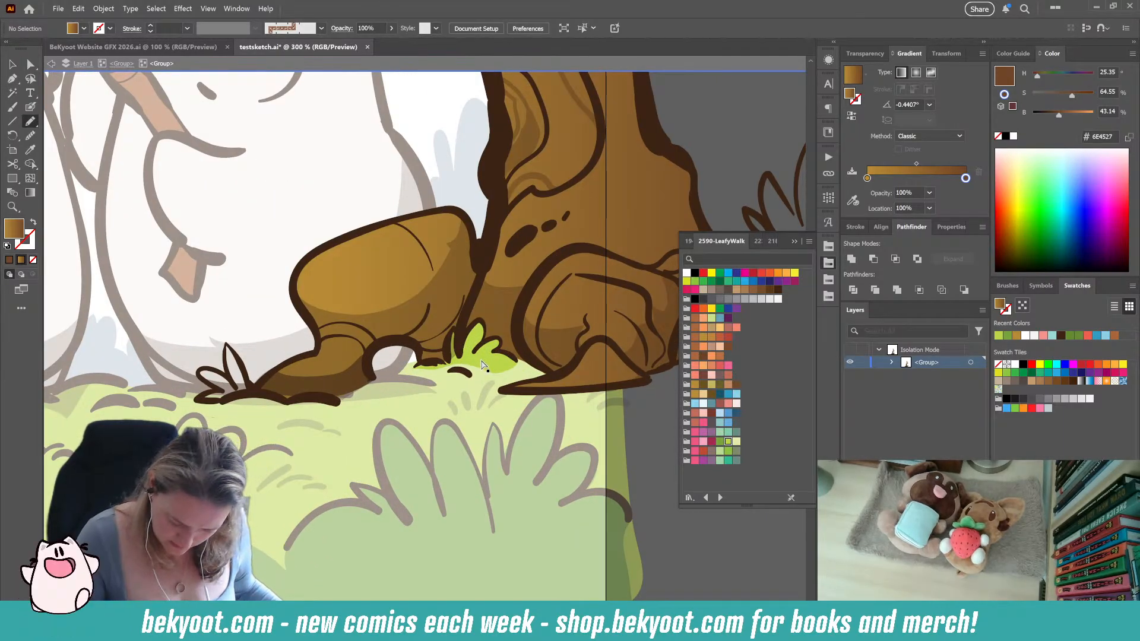
ctrl+click(483, 365)
mouse_move(256, 387)
mouse_down()
mouse_move(227, 343)
mouse_move(227, 377)
mouse_move(202, 369)
mouse_move(219, 390)
mouse_move(199, 397)
mouse_move(254, 388)
mouse_up()
key(ctrl+shift+bracketleft)
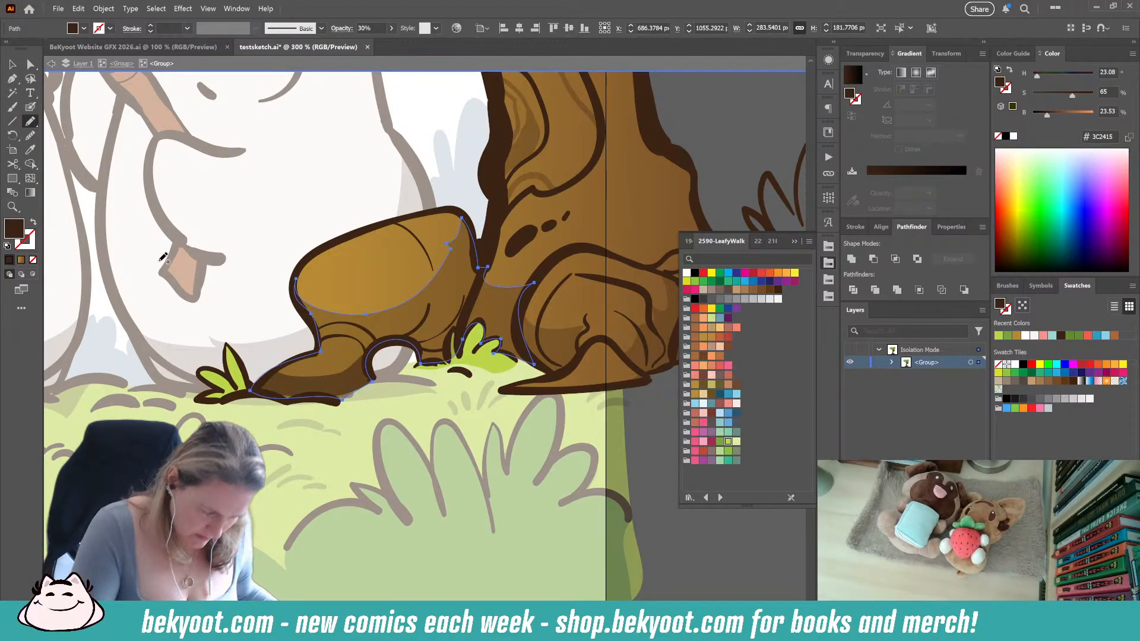
Reshape the two overlapping shadows on the left root's foot by moving their lower-edge anchors to follow the outline
click(30, 64)
click(344, 411)
click(342, 393)
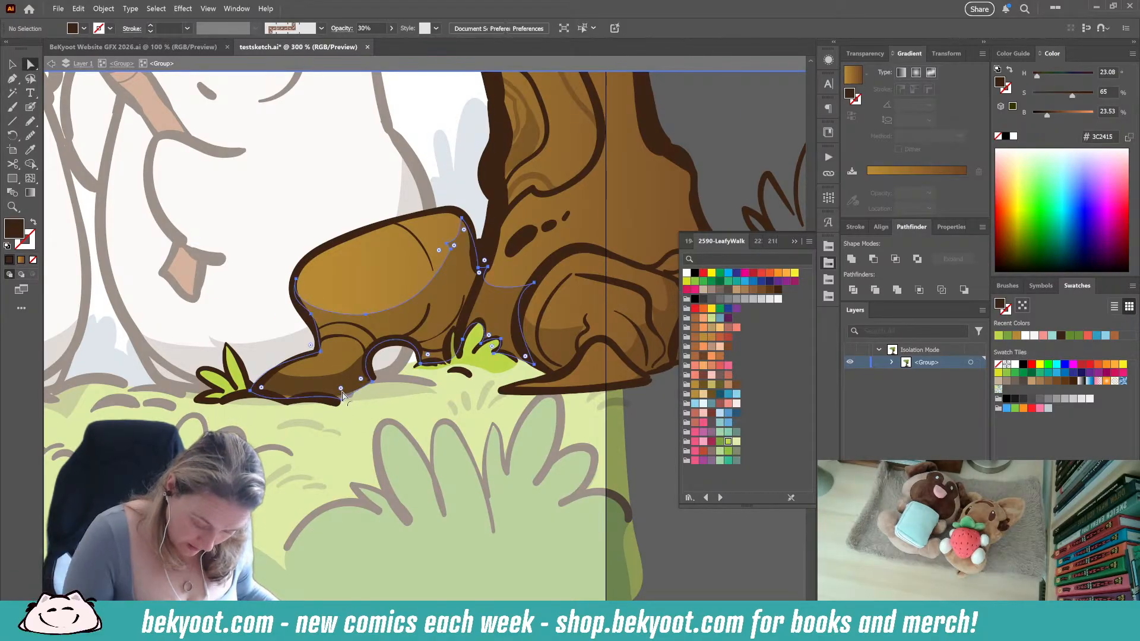
drag(346, 397, 338, 349)
click(254, 396)
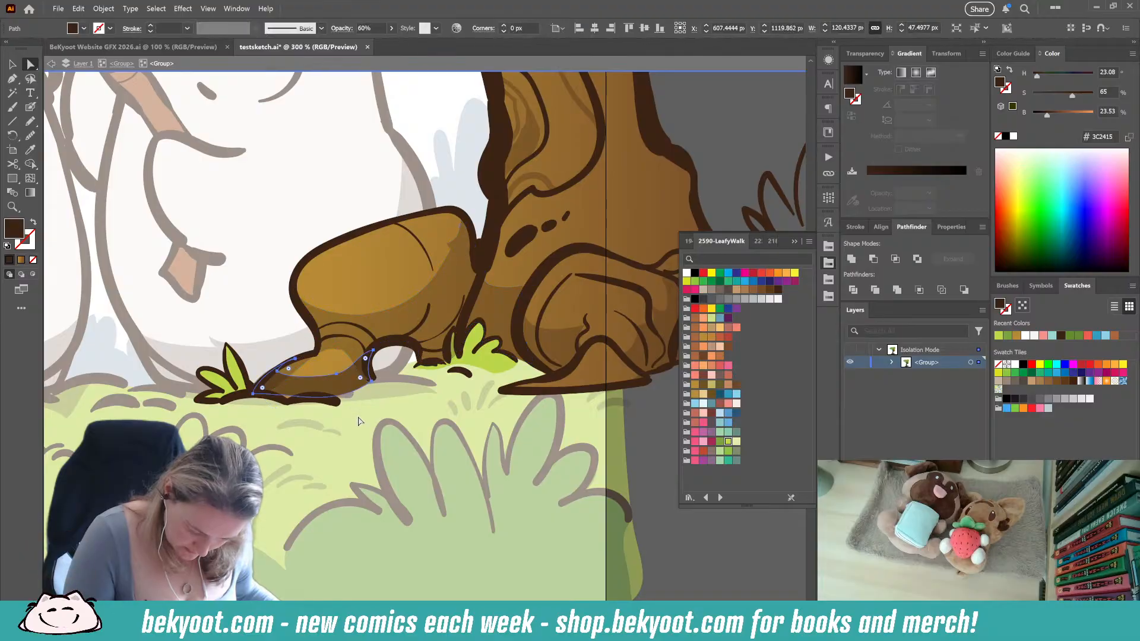
click(253, 394)
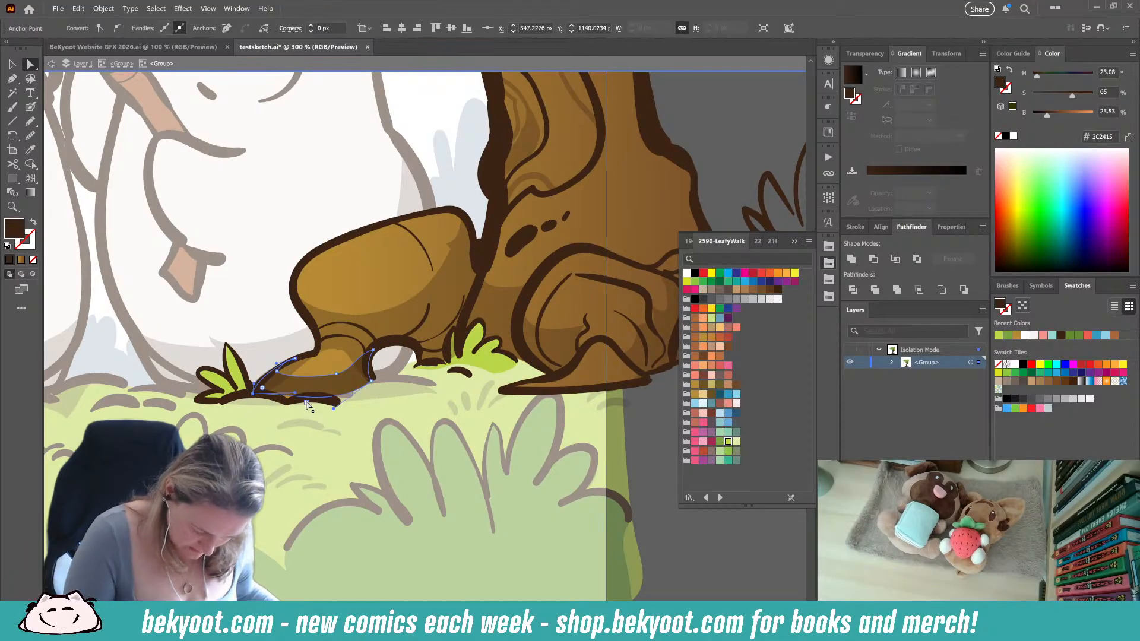
drag(291, 394, 285, 401)
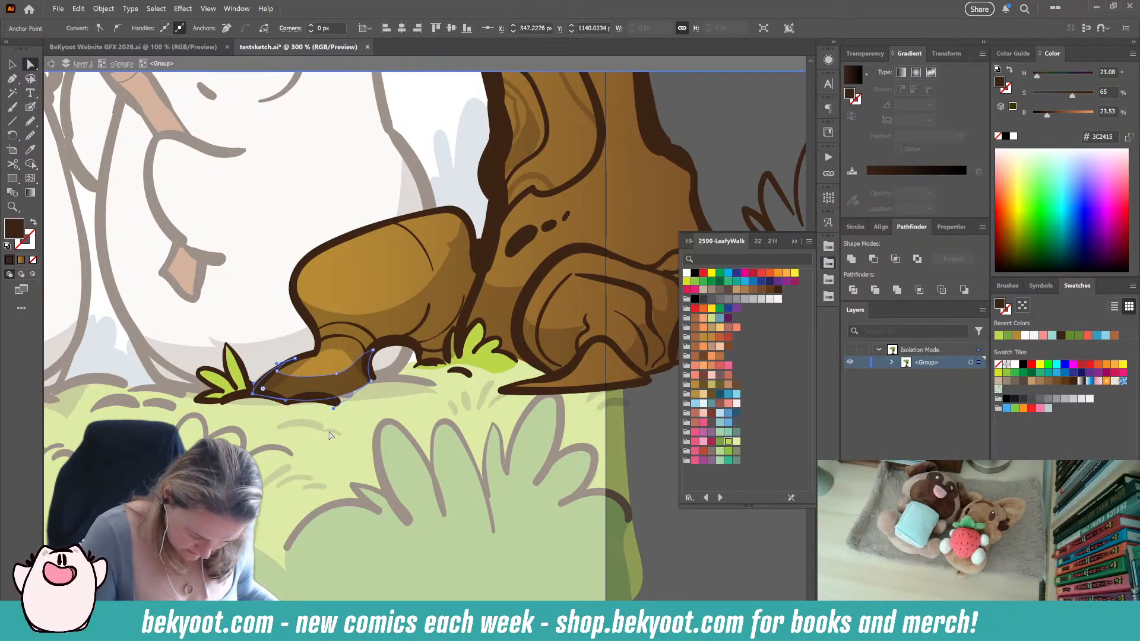
Refine the trunk fill and shadow curve along the underside of the left root's foot, and deselect the artwork
click(336, 371)
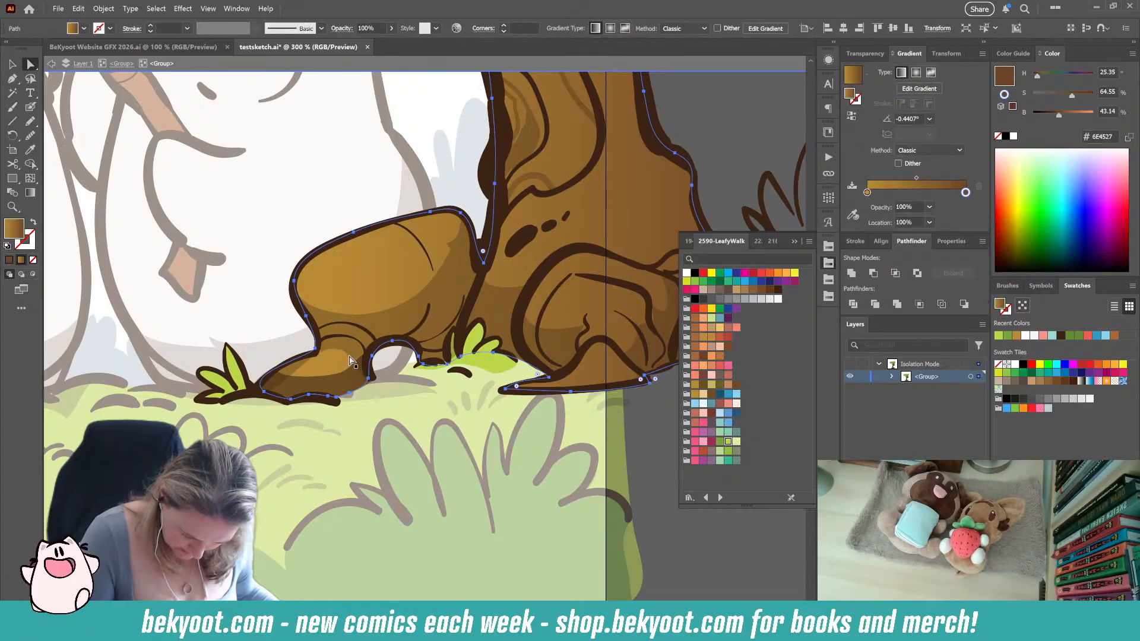
click(354, 363)
click(336, 395)
drag(335, 395, 348, 394)
drag(278, 412, 281, 414)
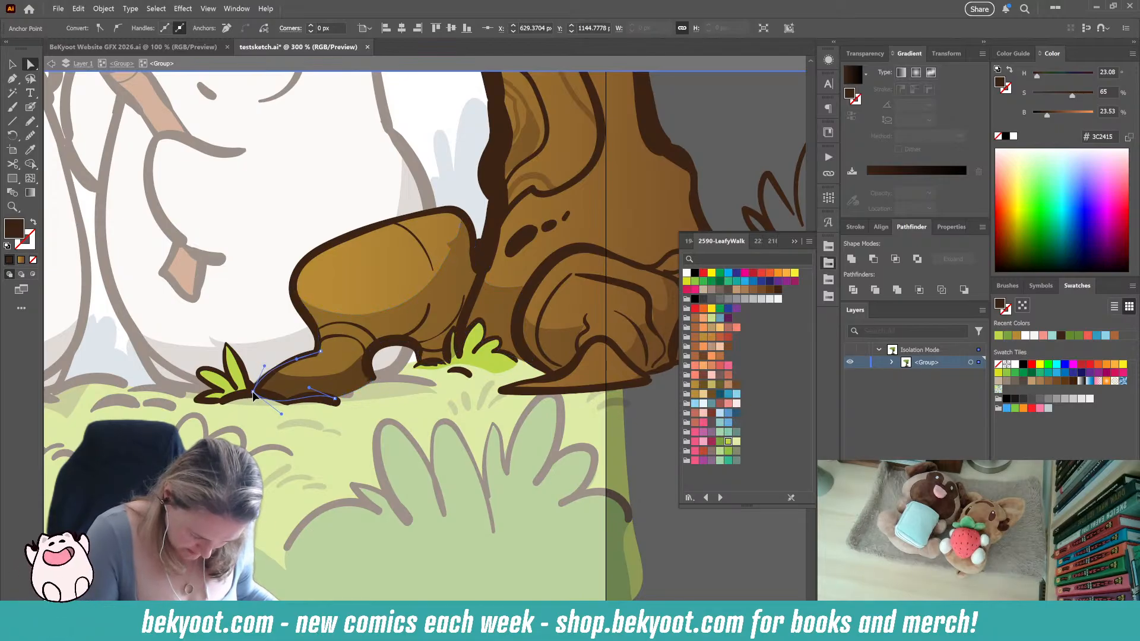
click(330, 361)
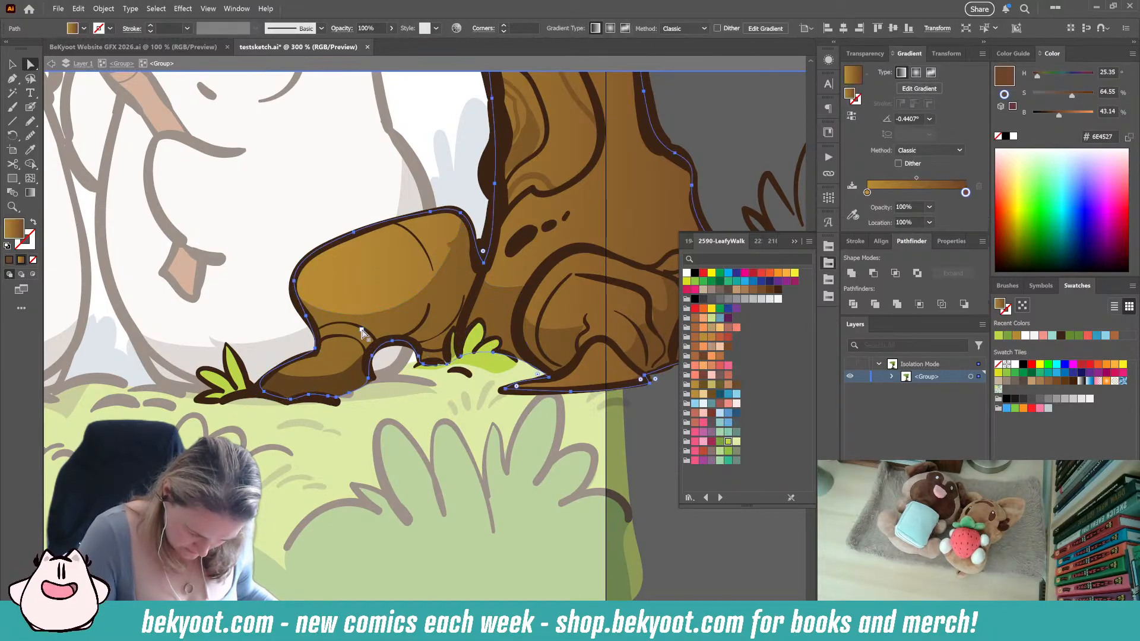
click(359, 437)
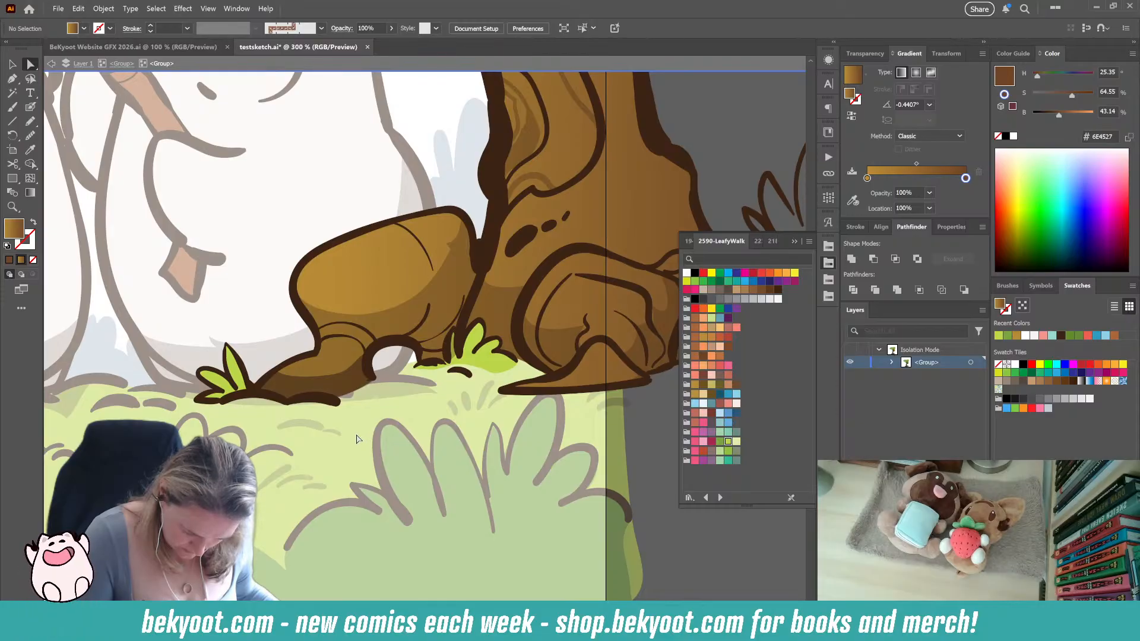
Return to the parent illustration group and bring the whole tree group to the front
key(ctrl+1)
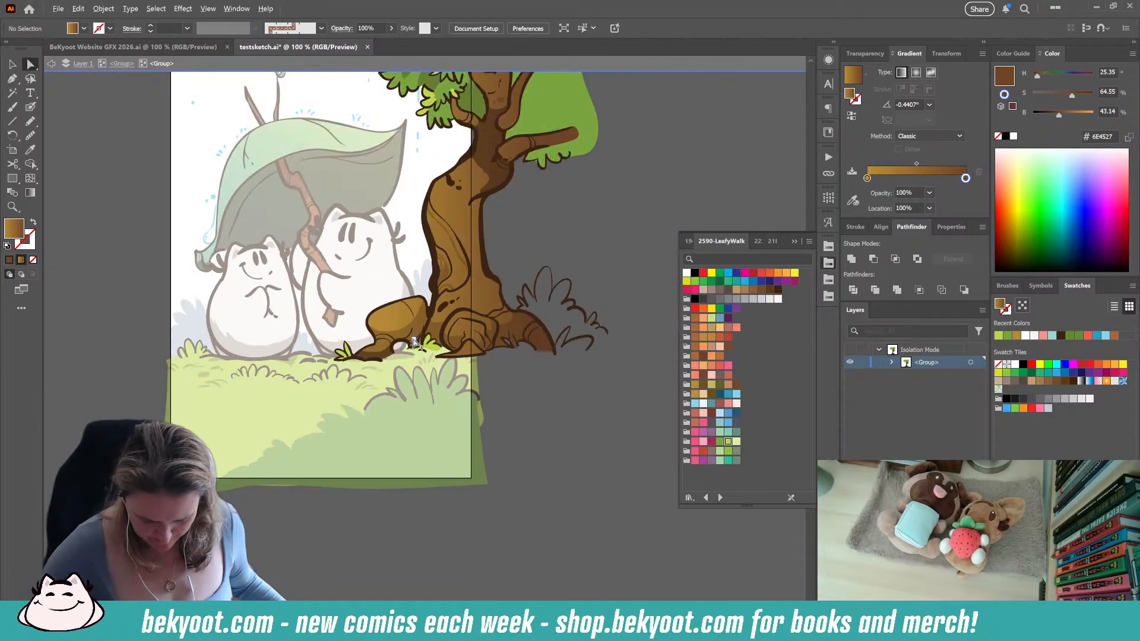
drag(414, 342, 429, 389)
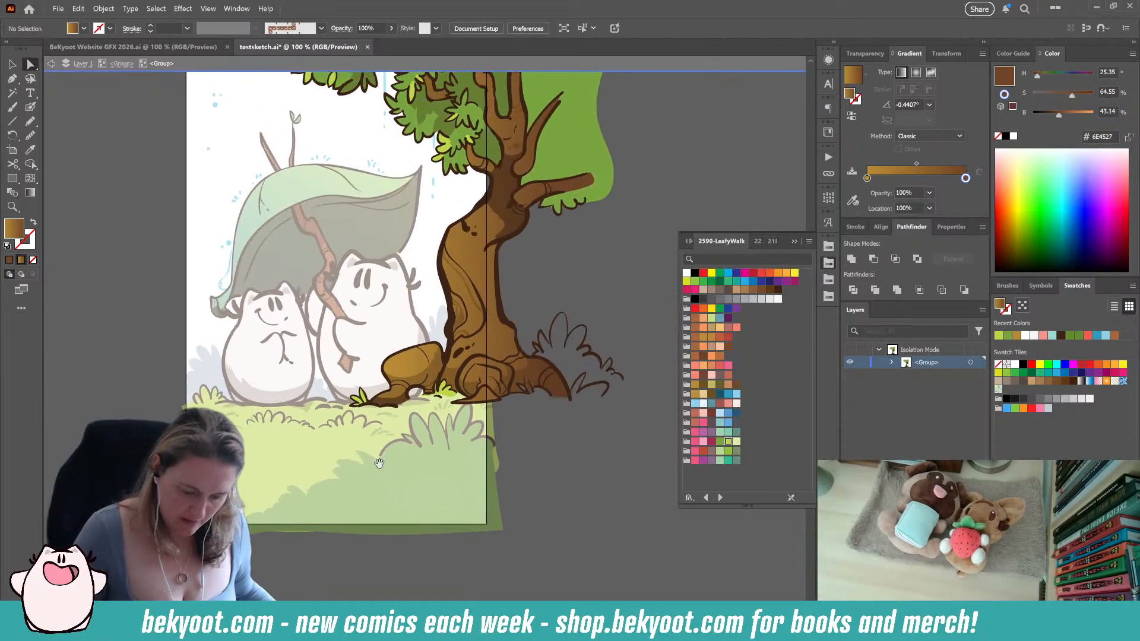
click(120, 64)
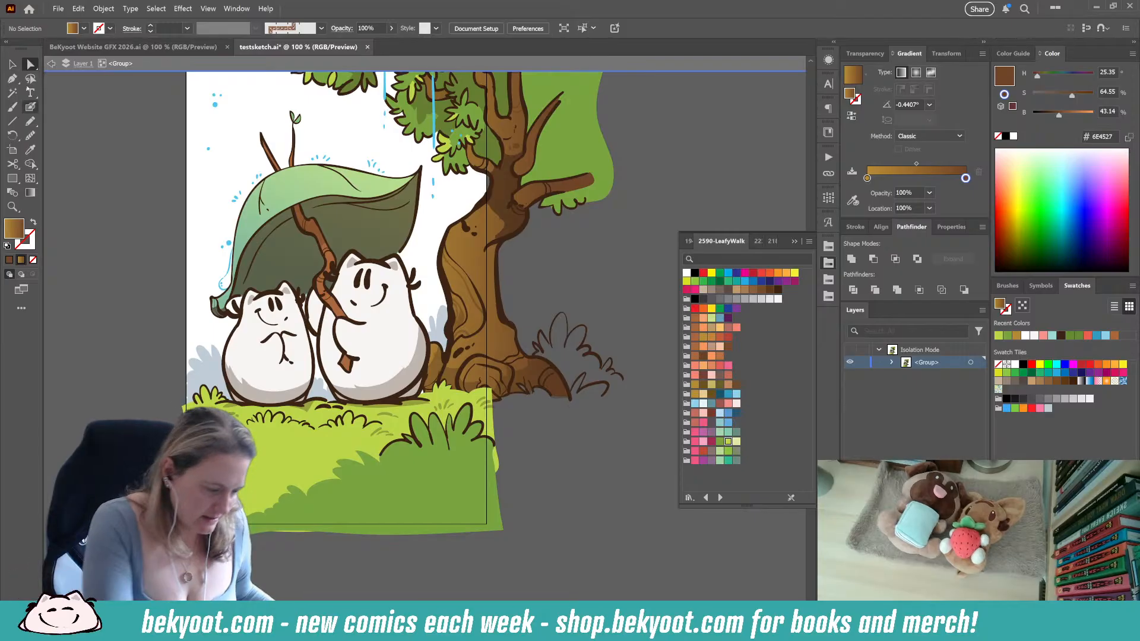
key(v)
click(564, 190)
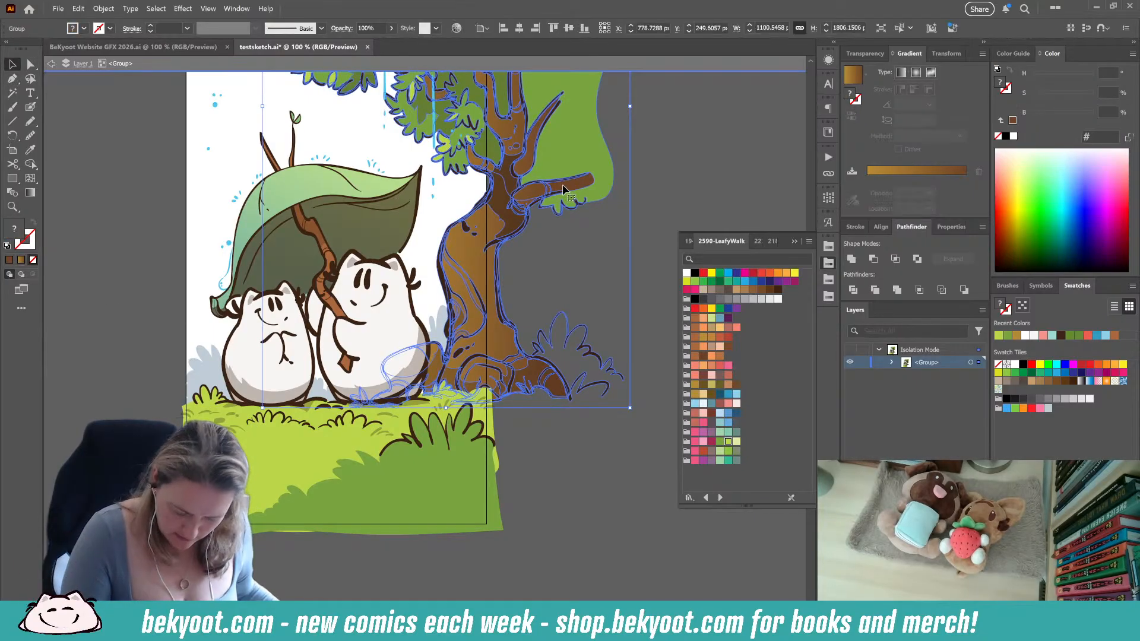
key(ctrl+shift+])
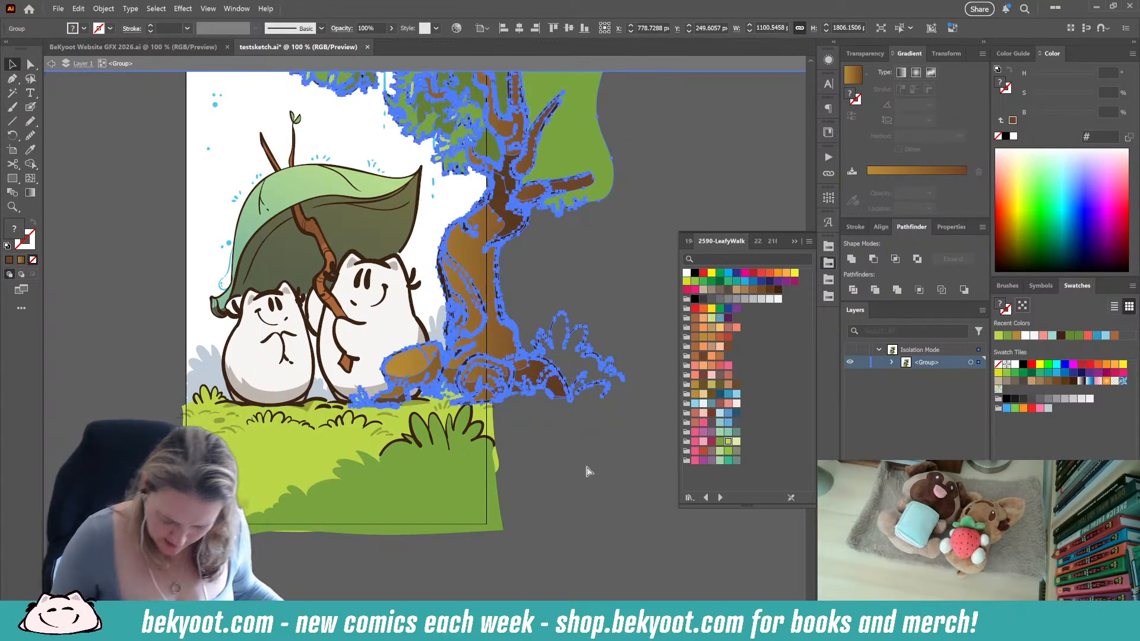
click(588, 469)
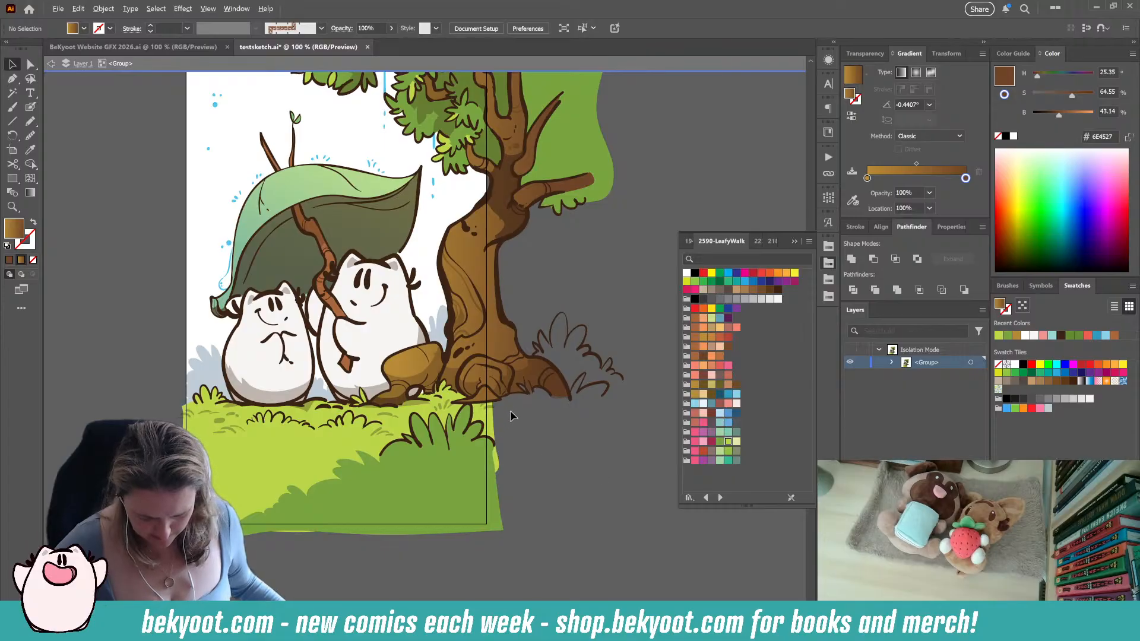
Erase the part of the larger character's shadow that spills onto the grass beneath the left root, and deselect it
scroll(511, 411, down, 1)
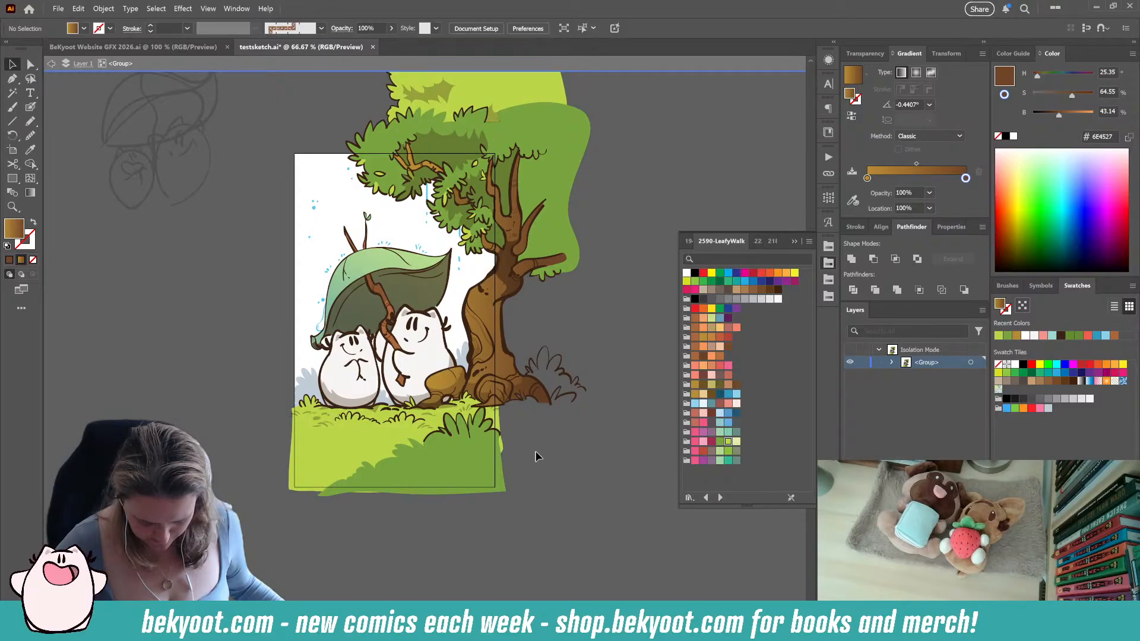
scroll(525, 426, up, 3)
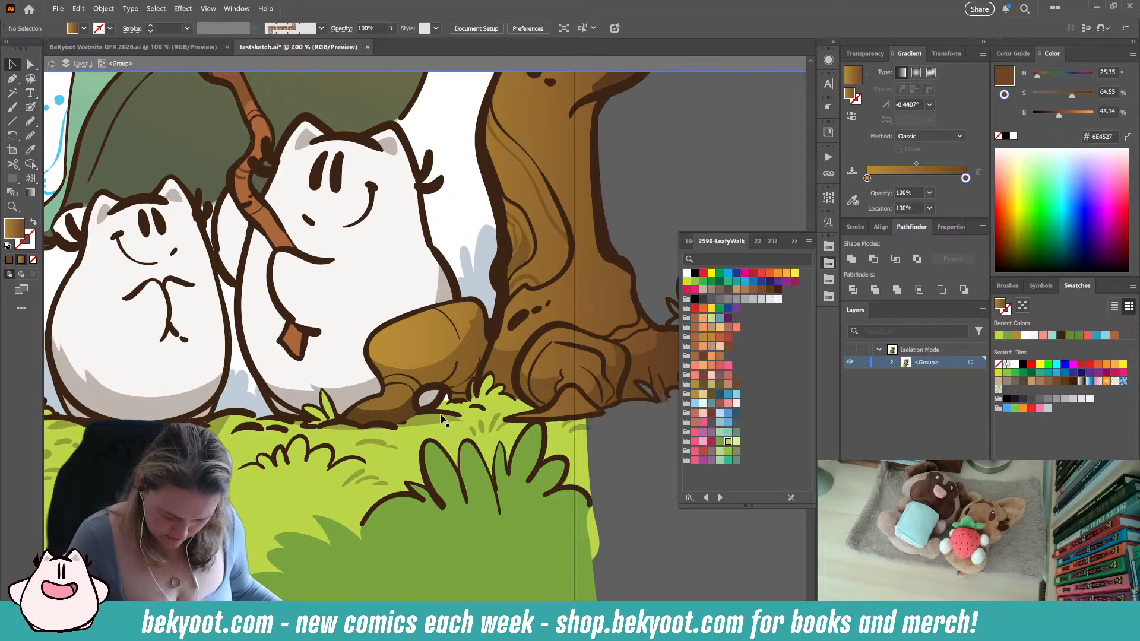
click(453, 419)
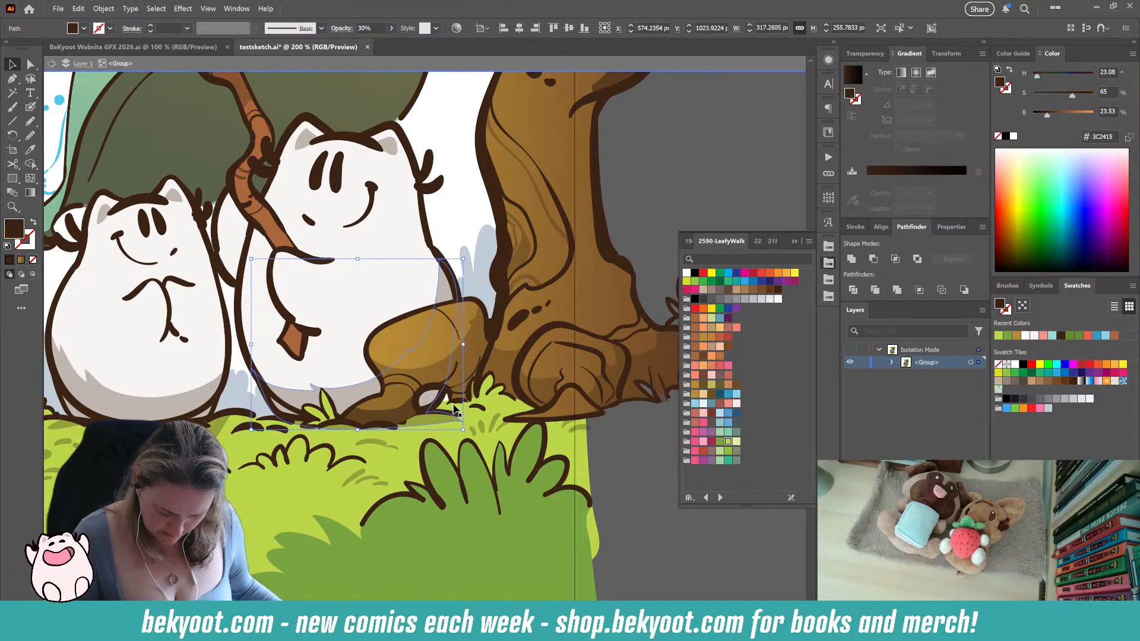
key(shift+e)
mouse_move(466, 429)
mouse_down()
mouse_move(317, 430)
mouse_move(449, 420)
mouse_move(419, 415)
mouse_up()
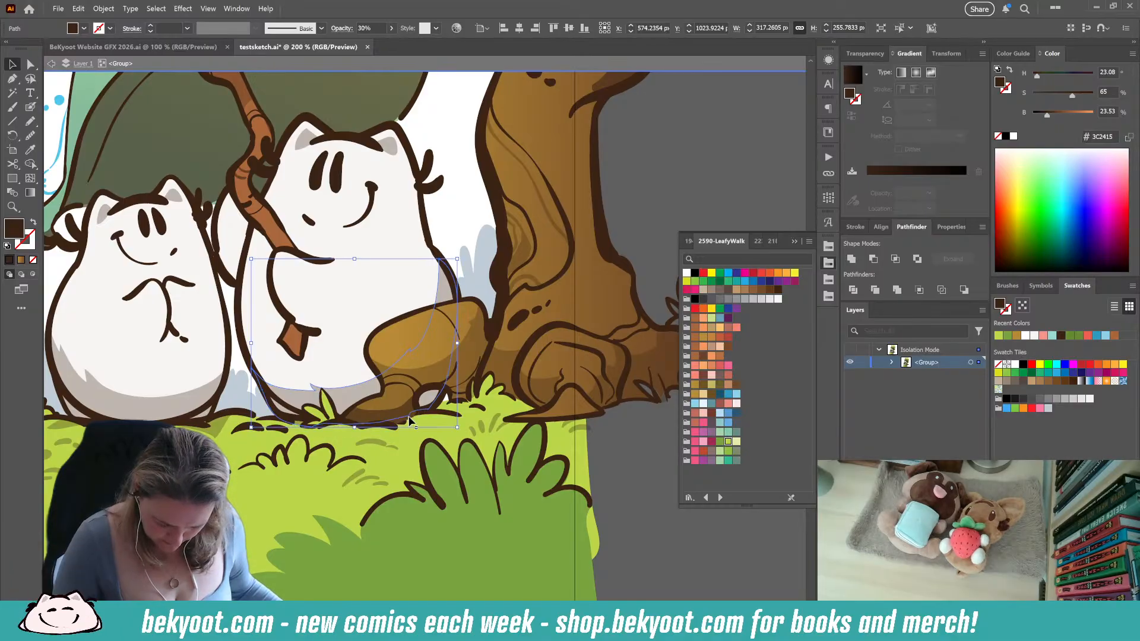
click(622, 458)
Enter the tree group and paint a short dark brown outline with the Blob Brush along the lower edge of the left root's foot
click(448, 415)
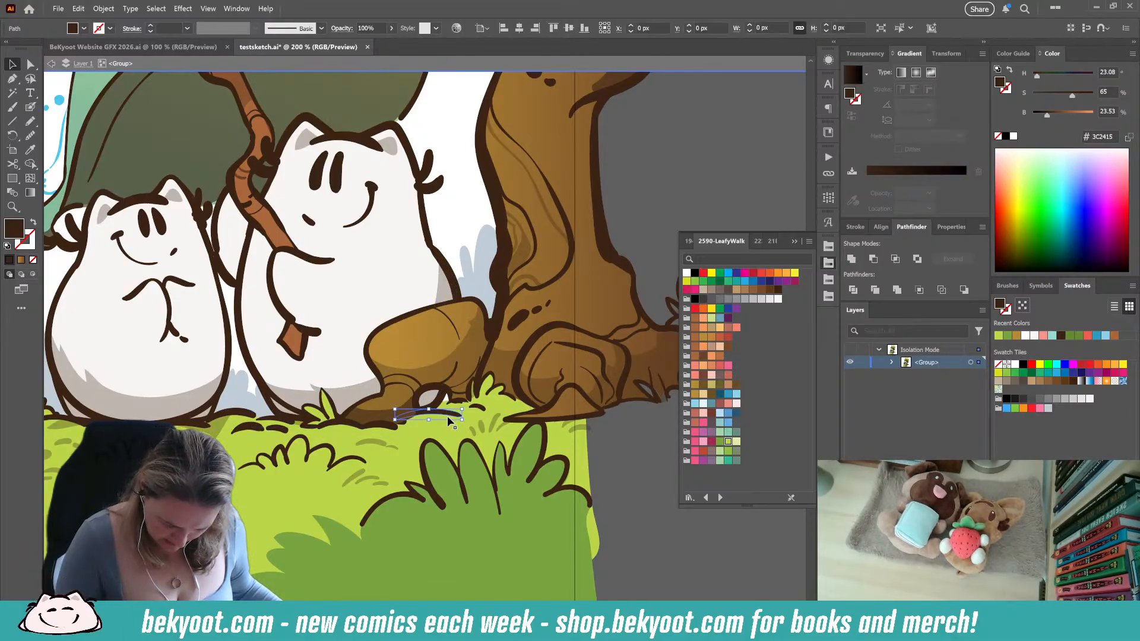
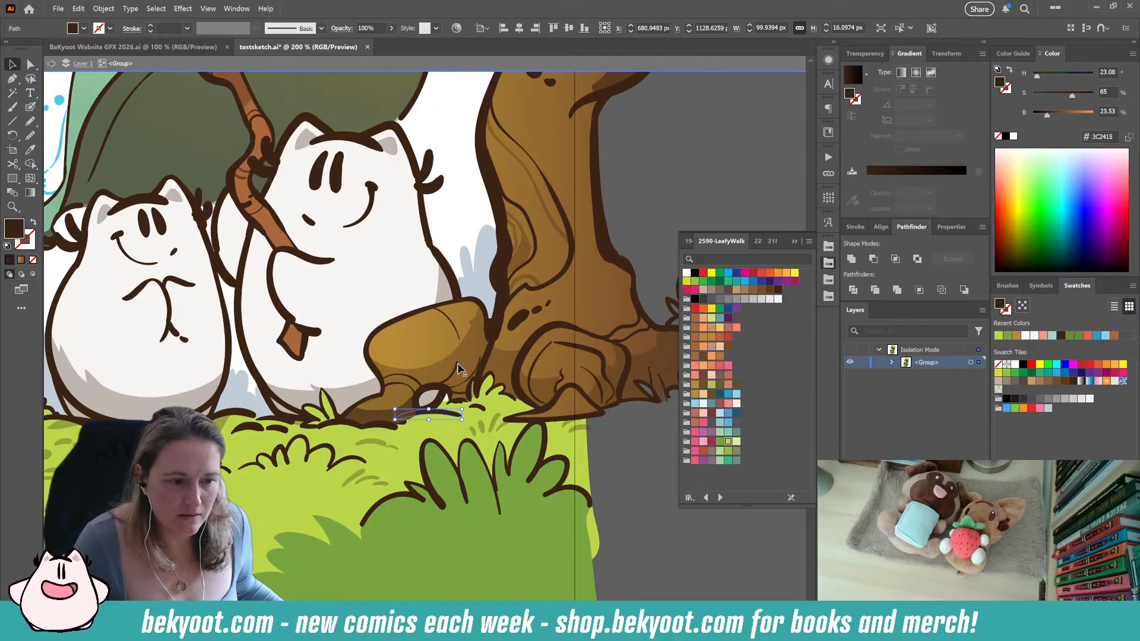
double_click(554, 324)
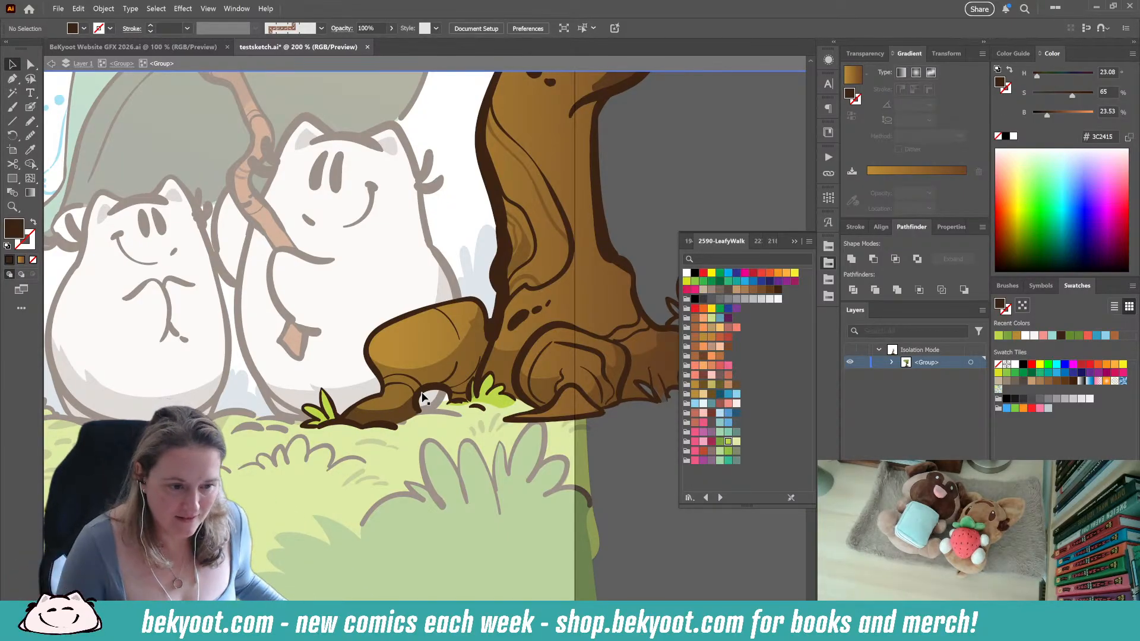
key(shift+b)
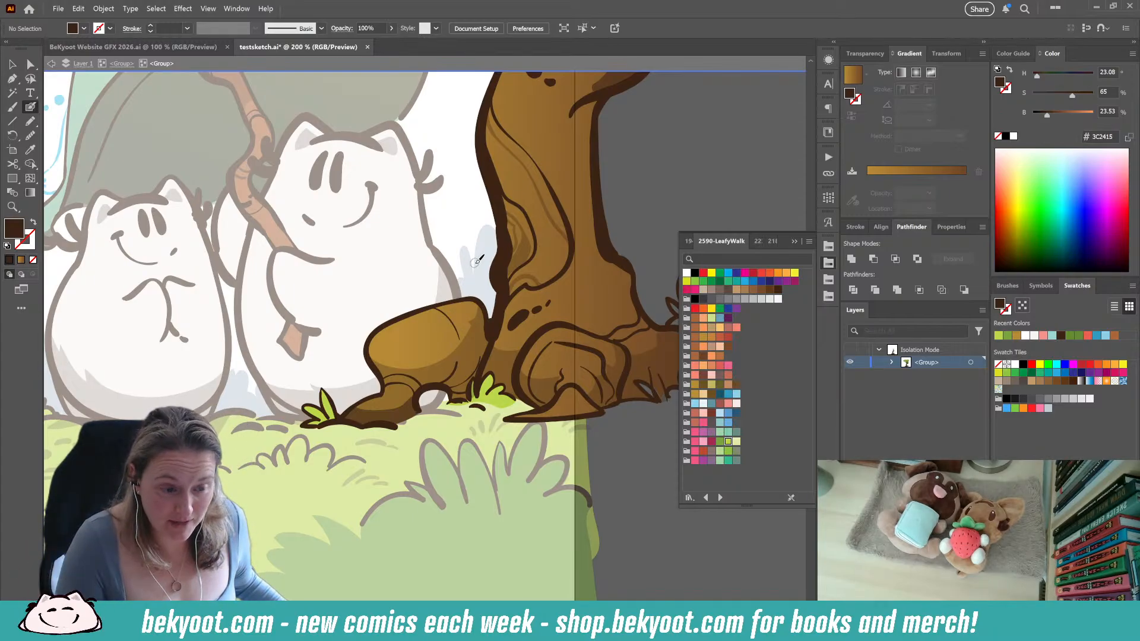
drag(402, 423, 441, 411)
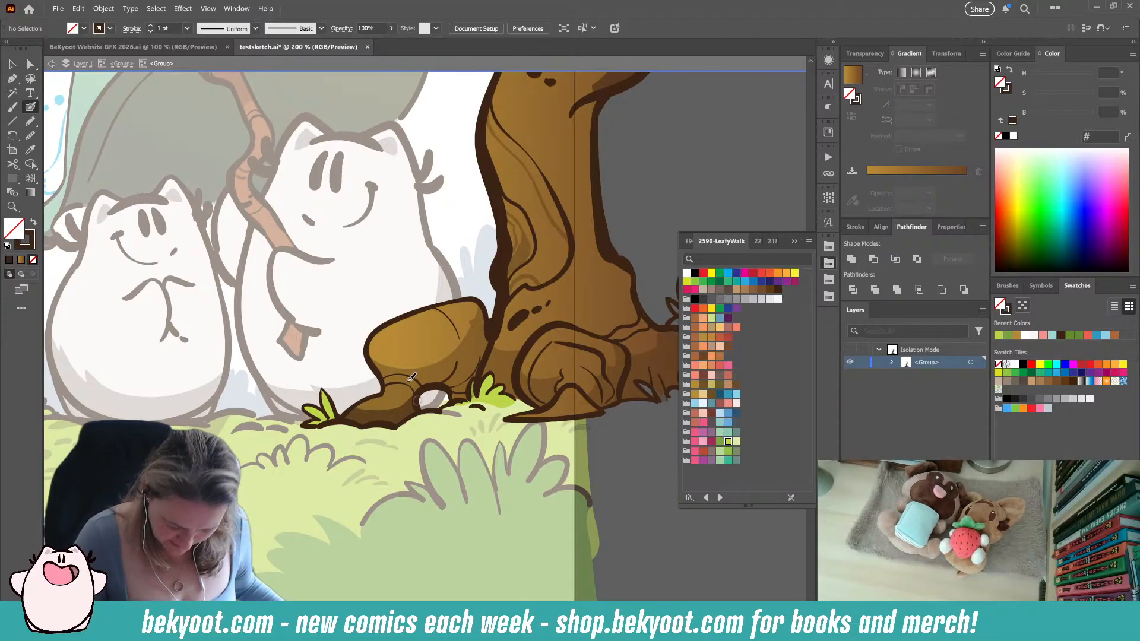
Adjust the lower-edge anchors of the left root's shadow and check the matching trunk fill anchor, ending with nothing selected
click(31, 64)
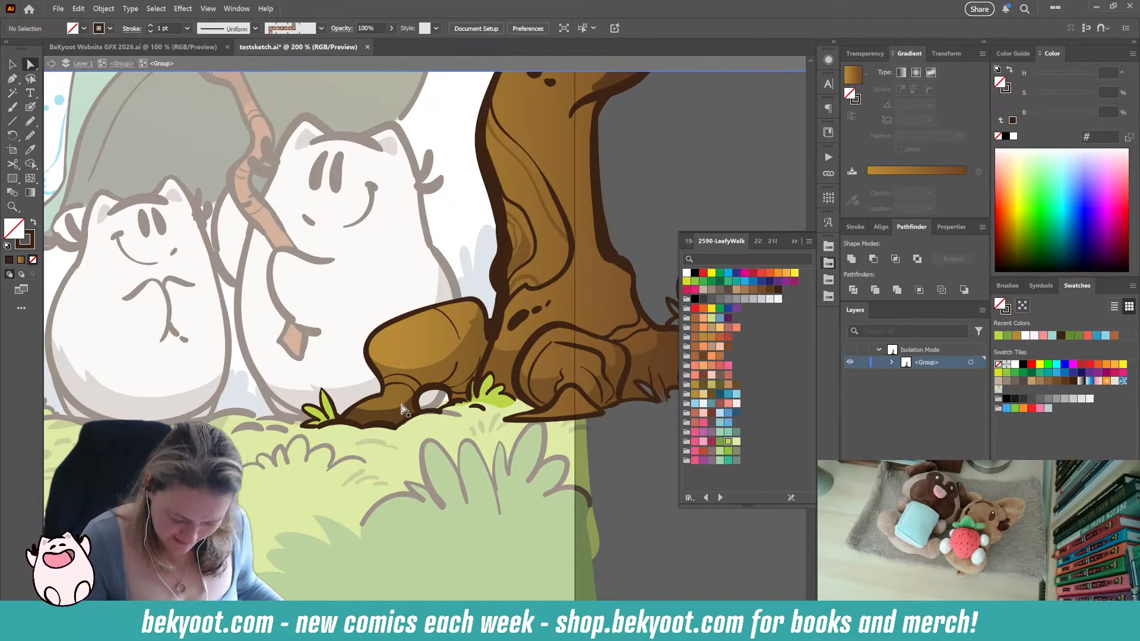
click(394, 426)
drag(394, 426, 392, 423)
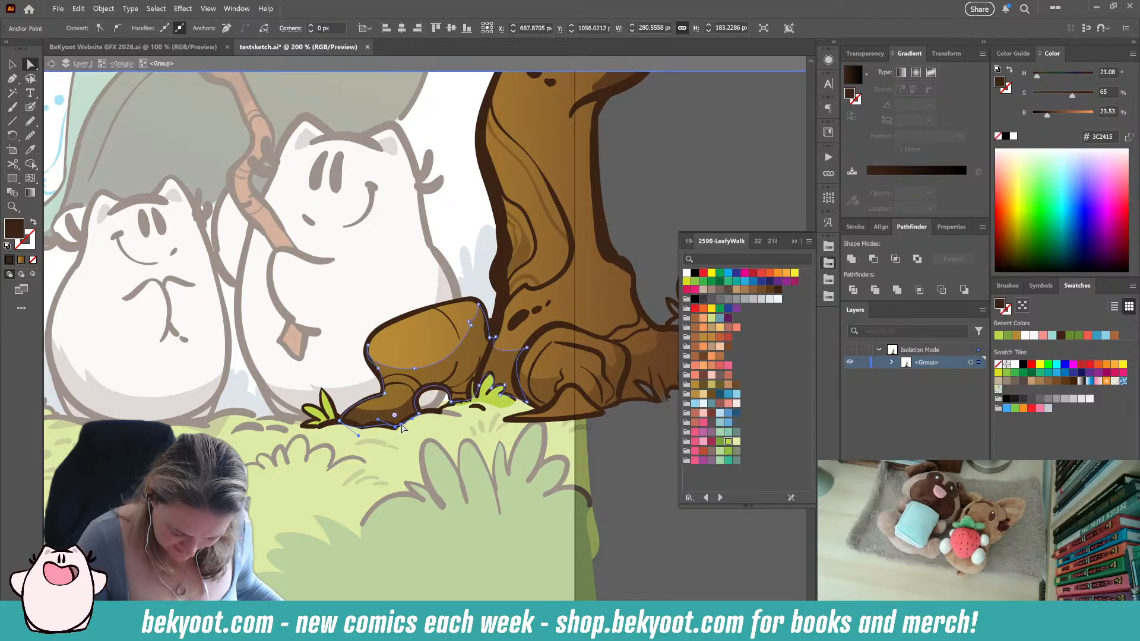
click(410, 373)
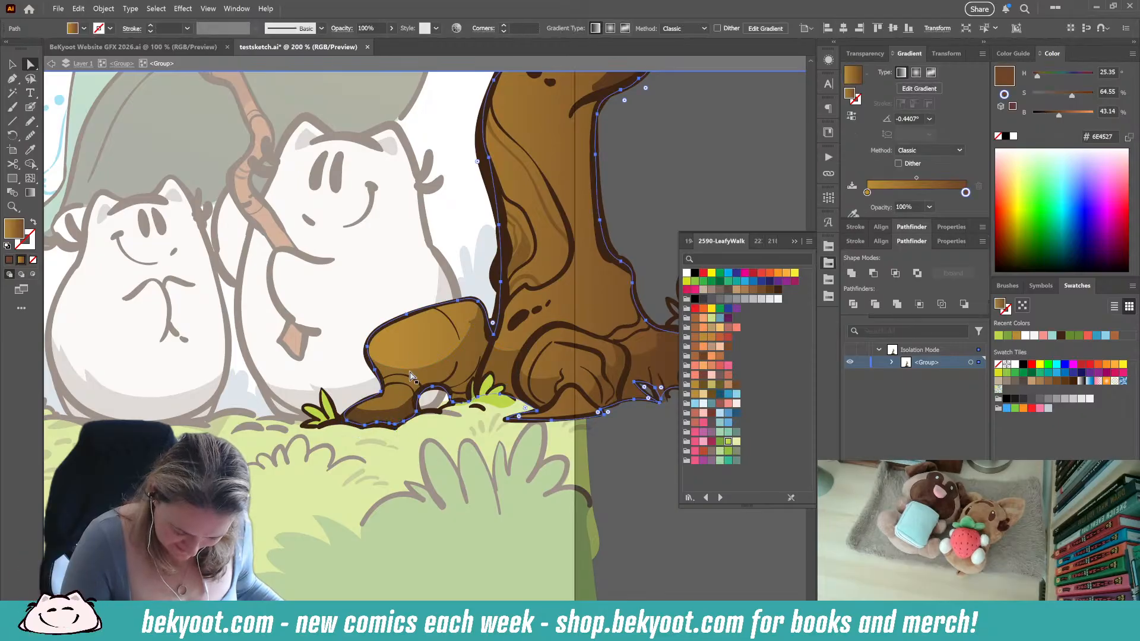
click(396, 425)
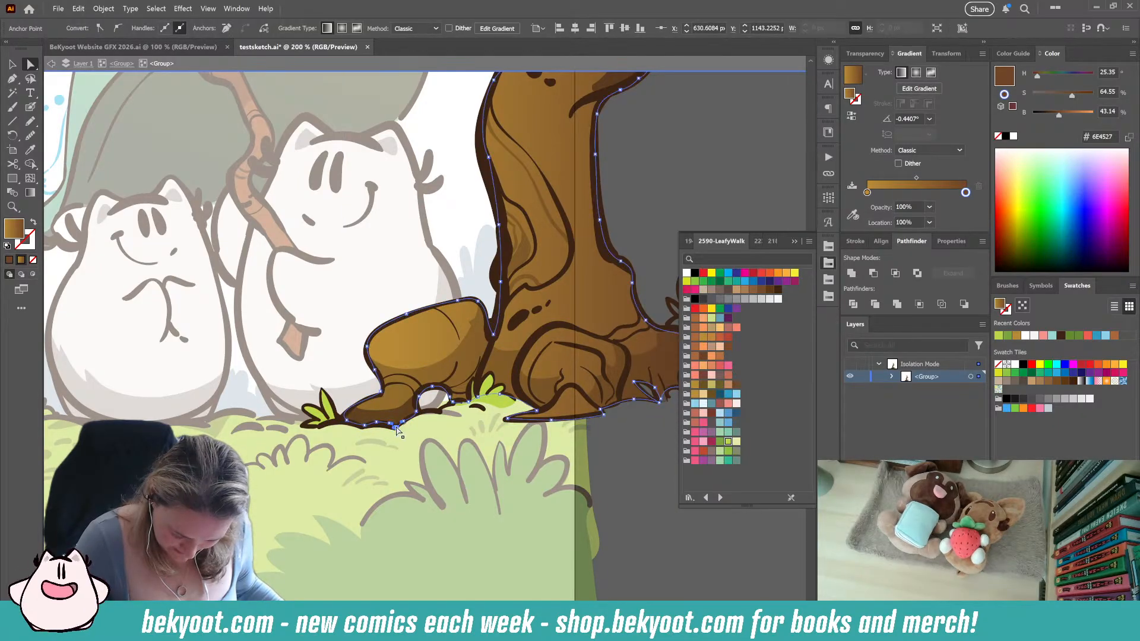
click(660, 186)
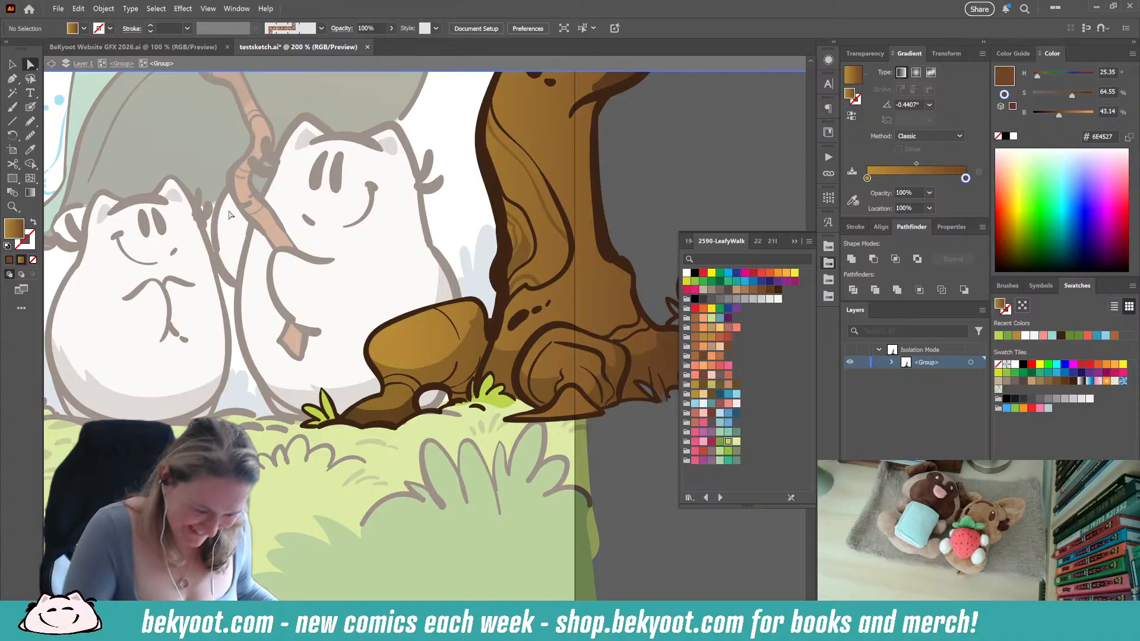
Return to the parent illustration group and delete the leftover short ground outline under the left root
click(122, 64)
click(449, 411)
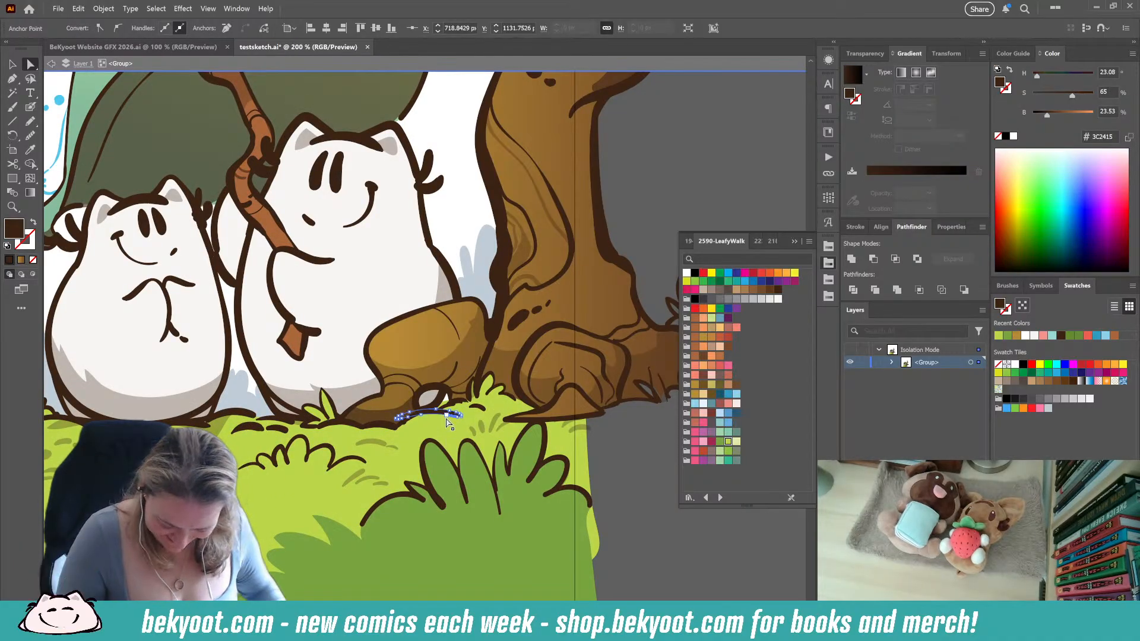
click(450, 420)
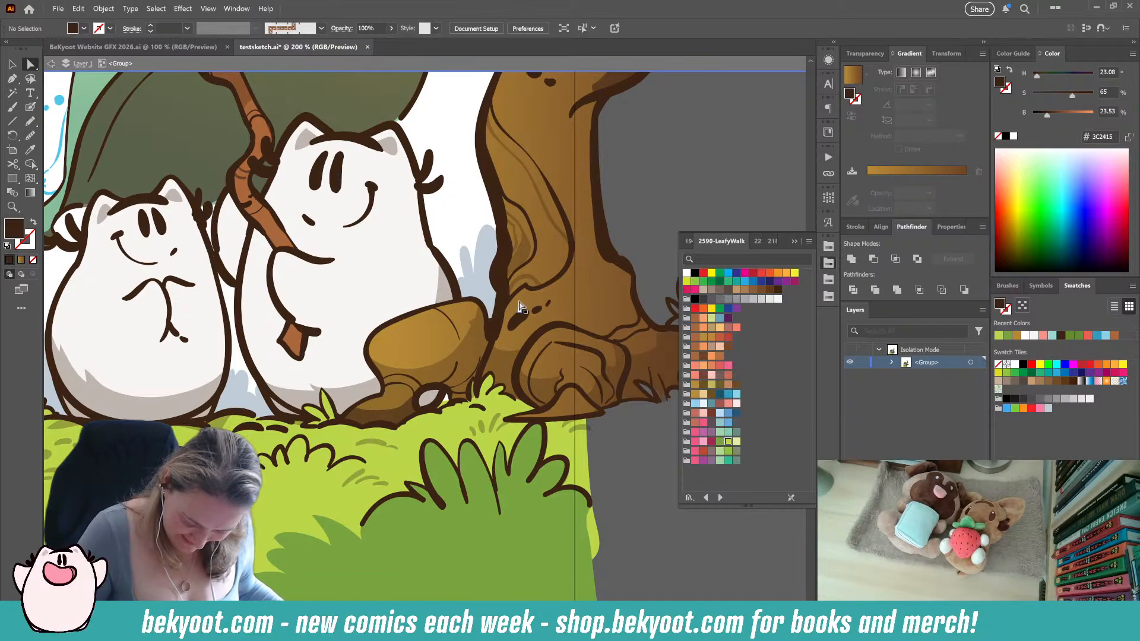
Move the whole tree group about 2.5 px to the right and 9 px down, and deselect it
key(ctrl+1)
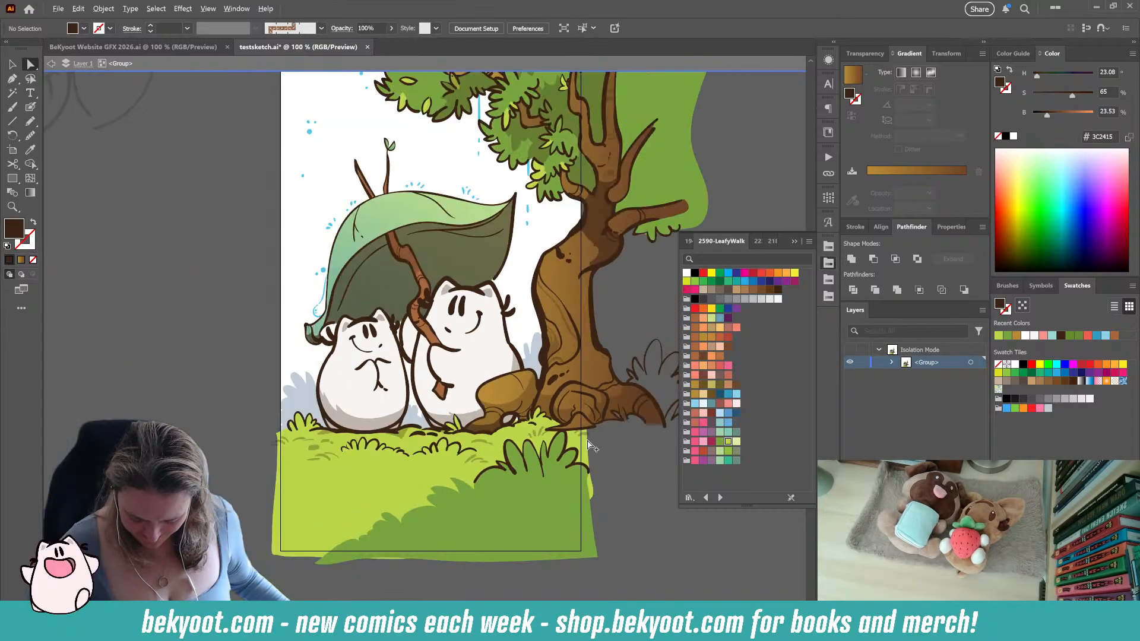
scroll(585, 451, down, 1)
drag(480, 539, 427, 523)
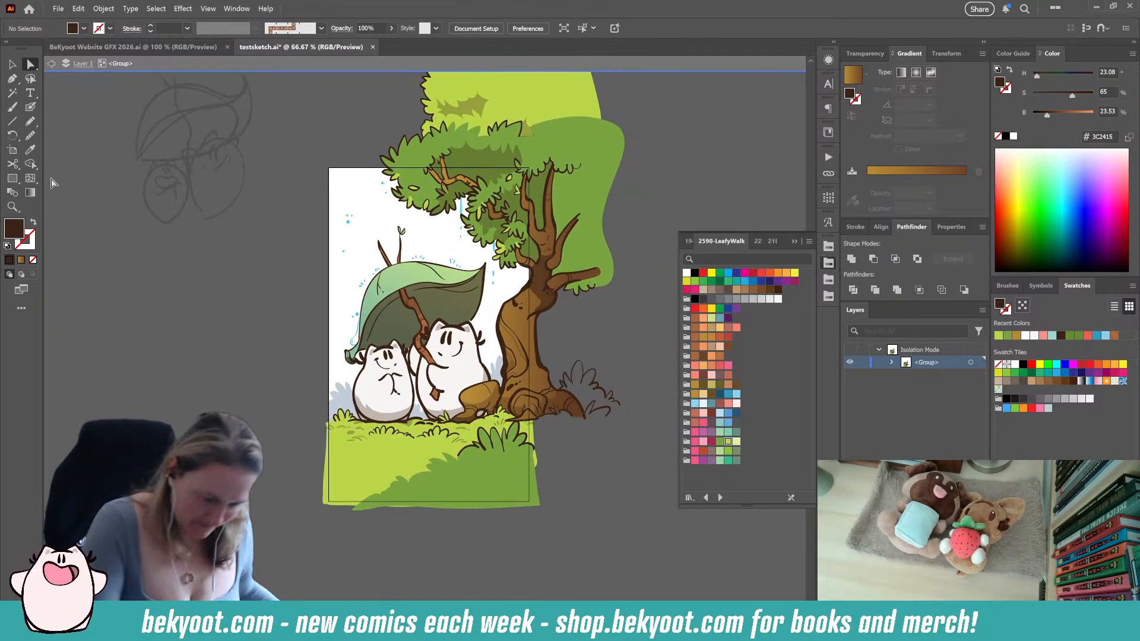
key(v)
click(549, 290)
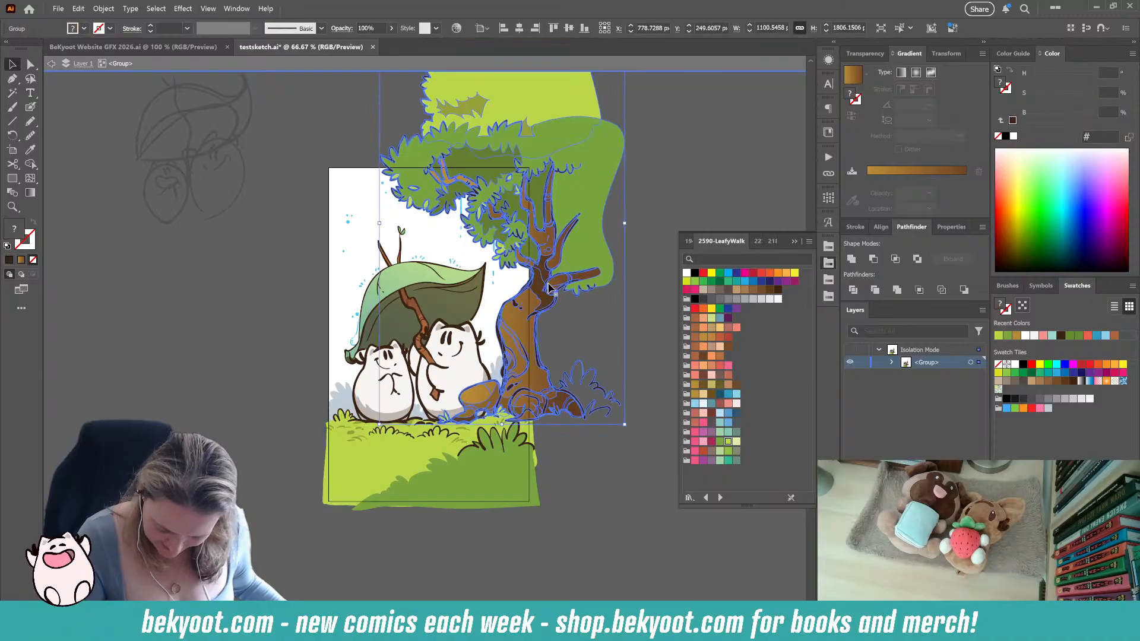
drag(550, 286, 553, 286)
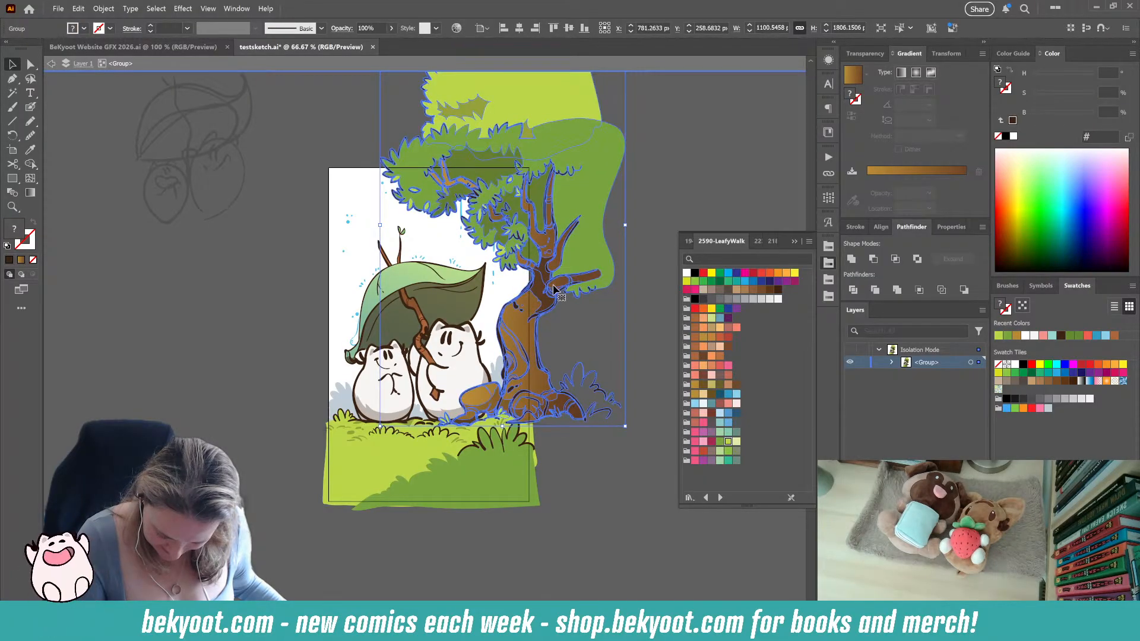
click(579, 458)
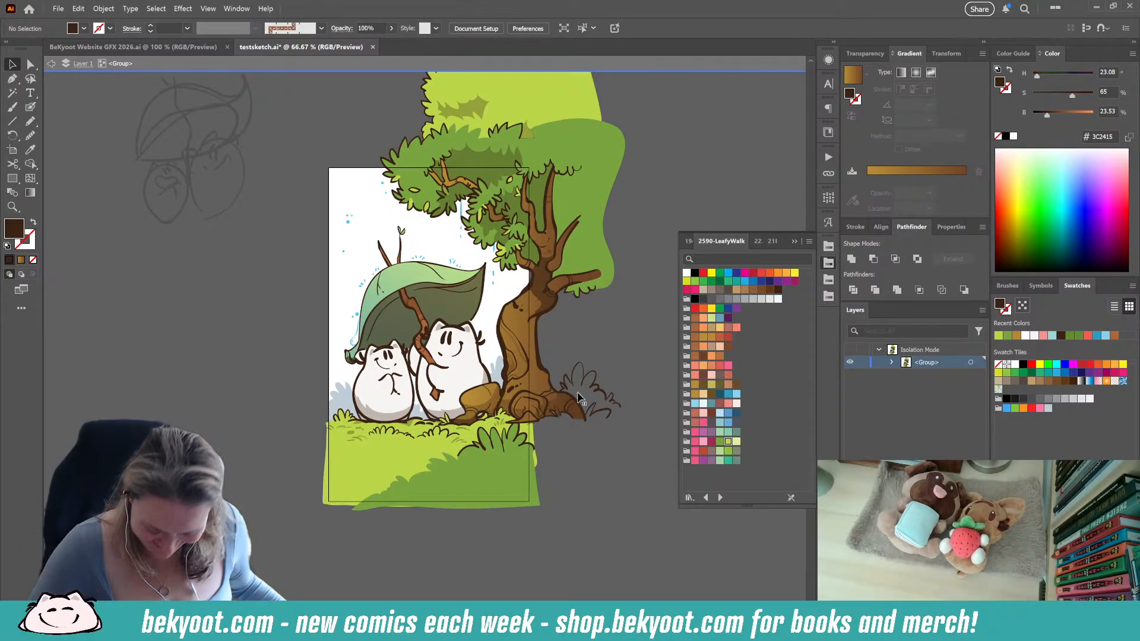
scroll(553, 438, up, 3)
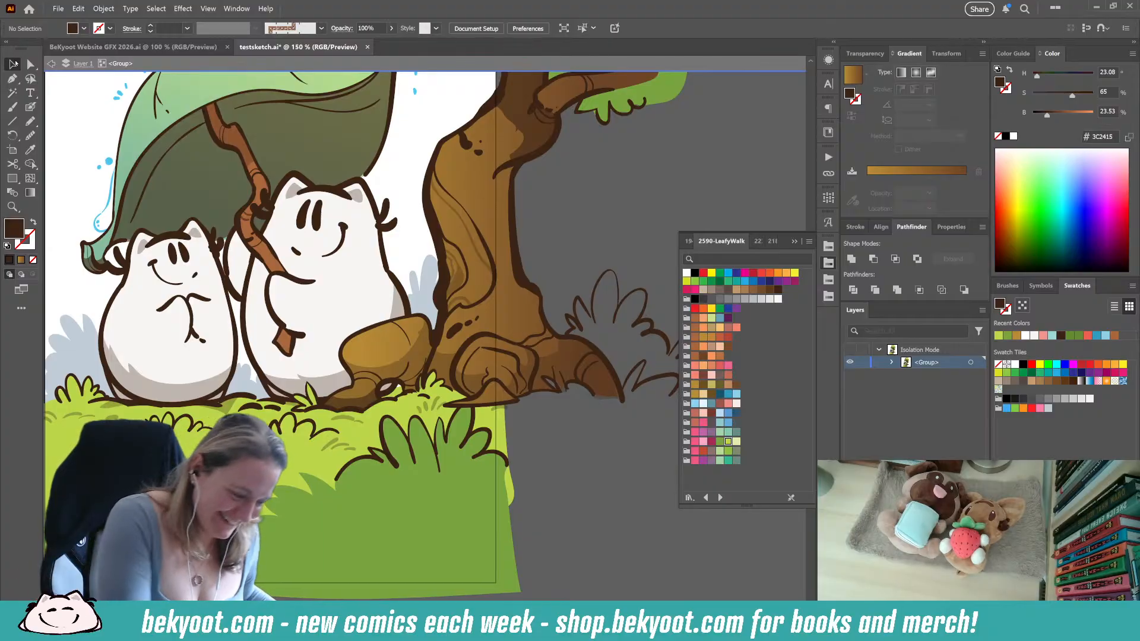
scroll(548, 438, down, 3)
drag(383, 341, 418, 306)
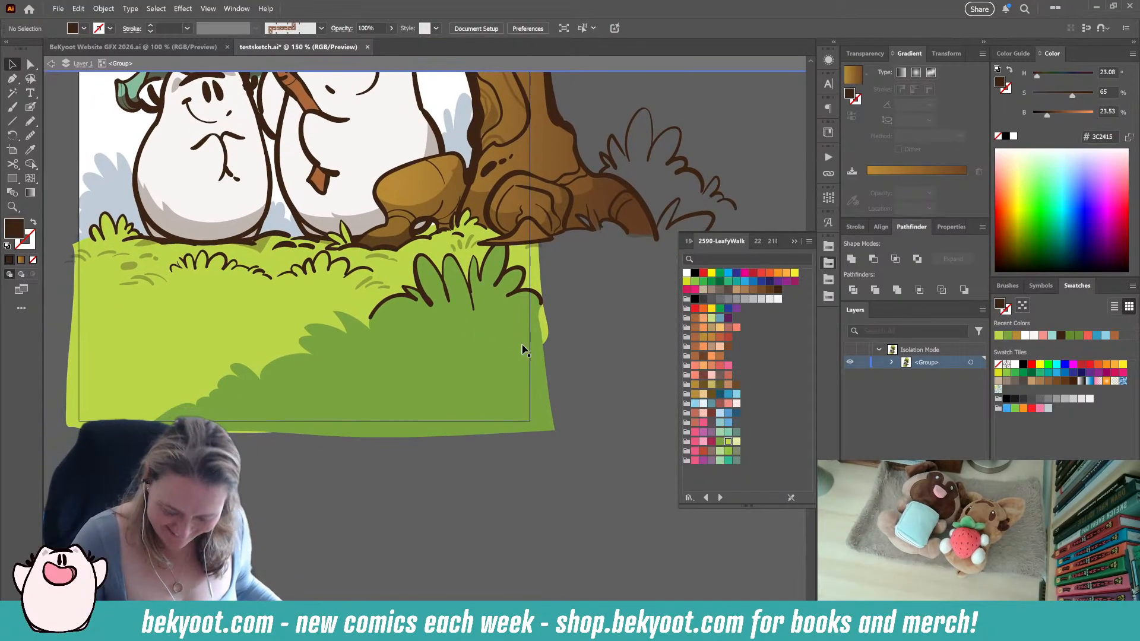
click(503, 345)
shift+click(510, 292)
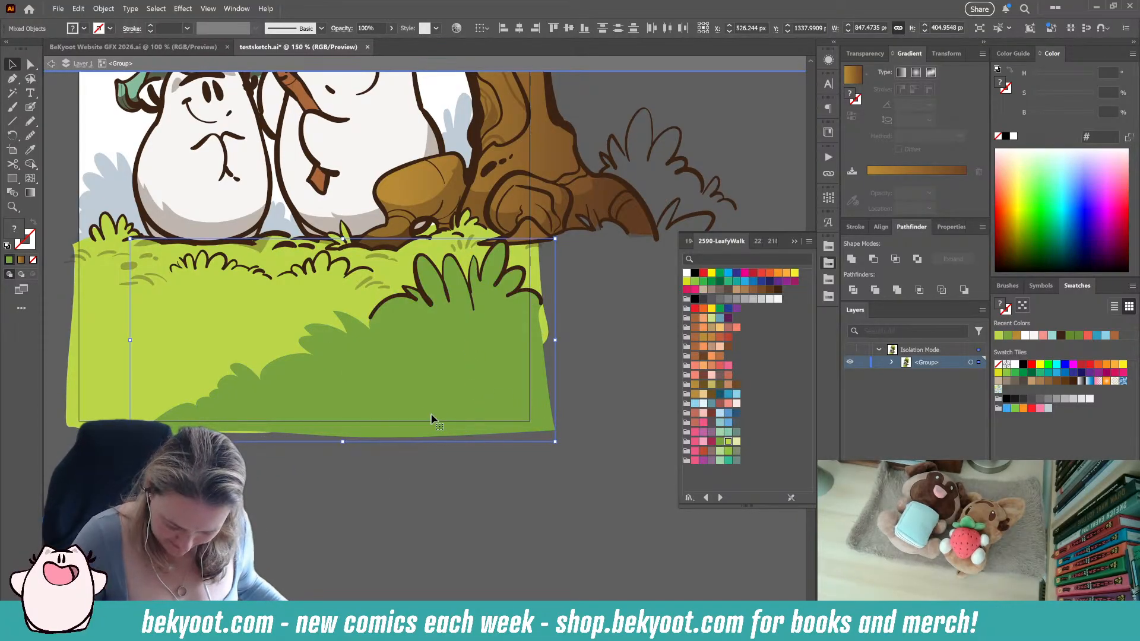
click(333, 476)
drag(314, 377, 377, 431)
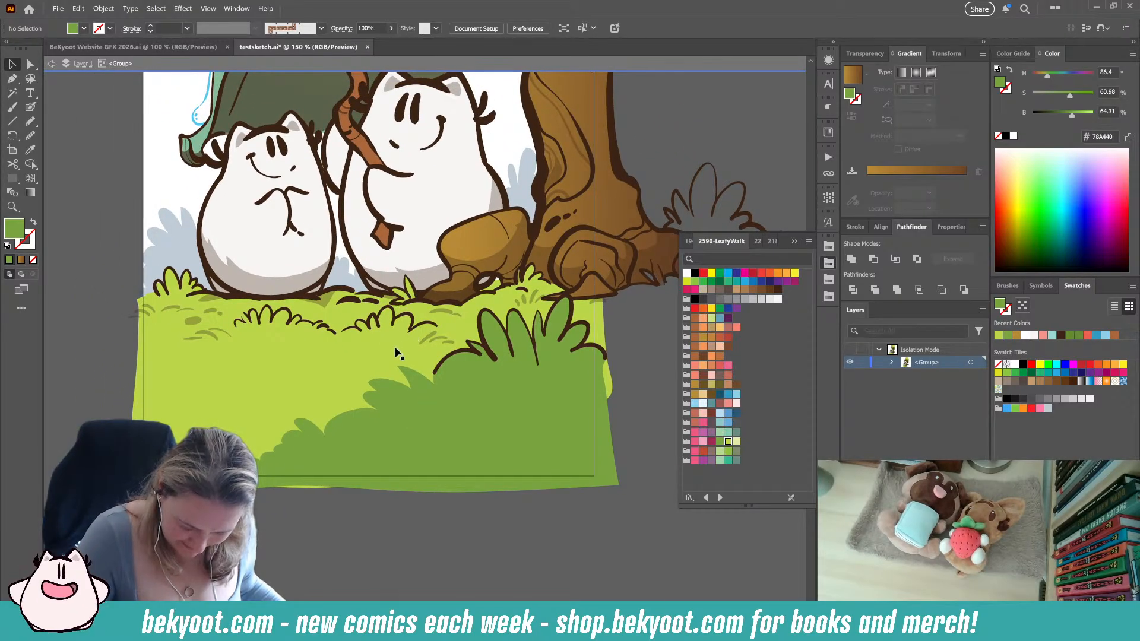
Turn the display of selection edges back on, with a short grass outline selected, and clear the selection
click(423, 328)
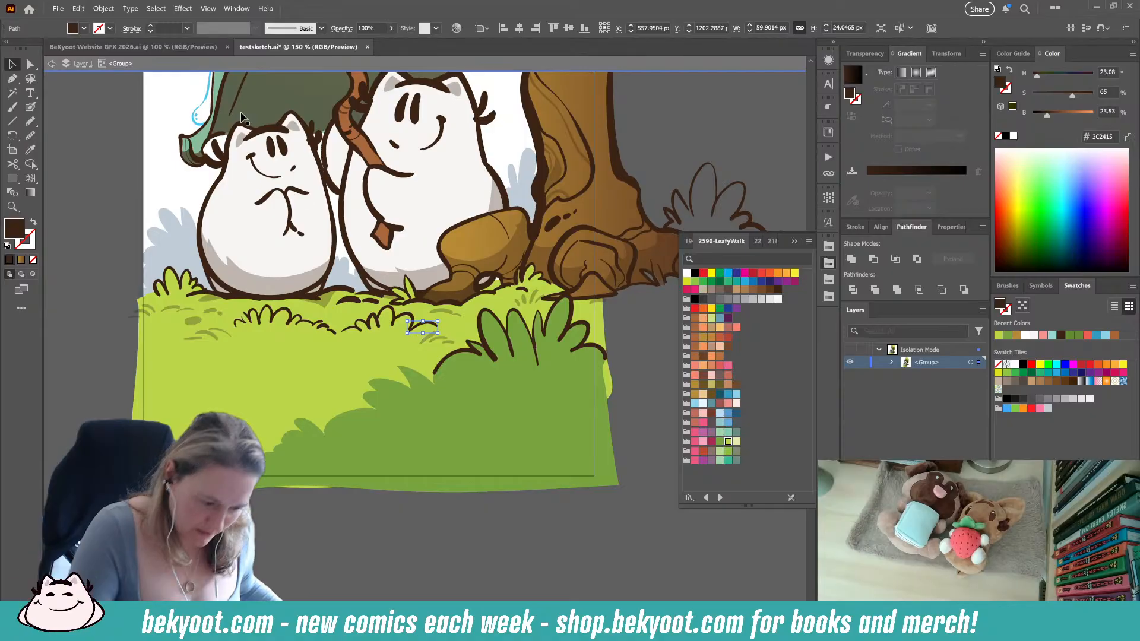
click(208, 8)
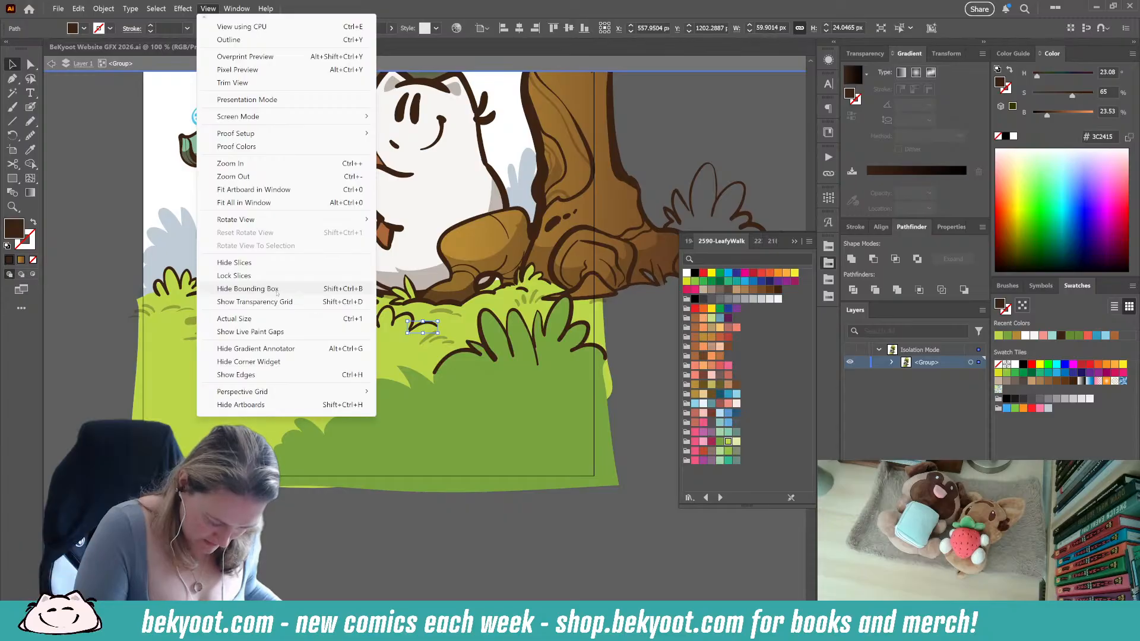
click(281, 375)
click(384, 530)
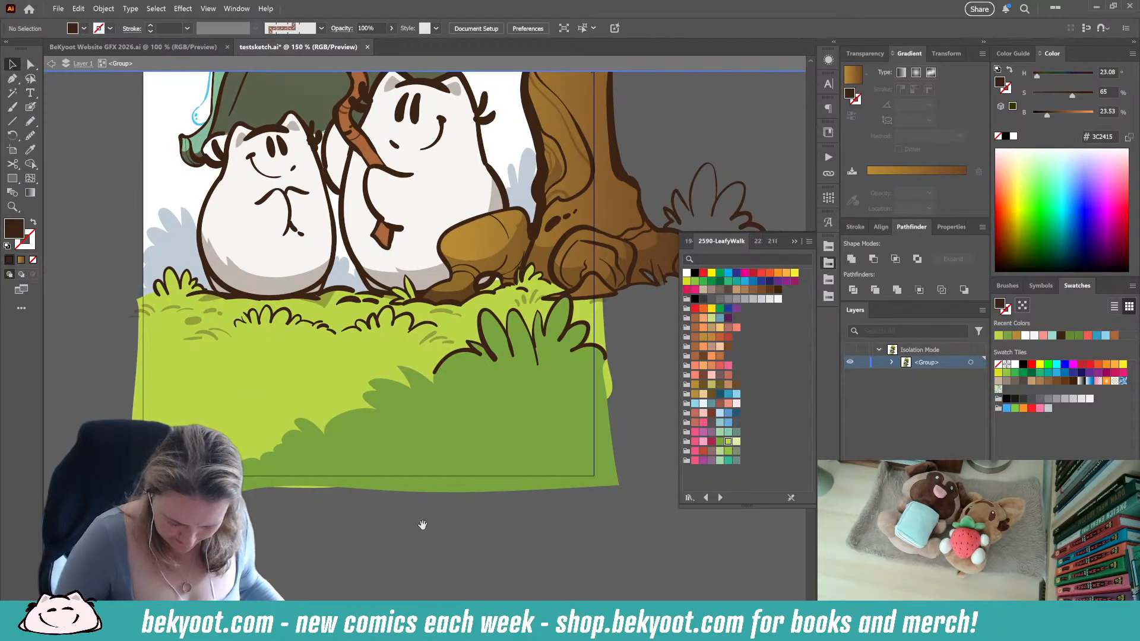
Pick up the larger character's 30% opacity dark brown shadow style and draw a Pencil shadow in the hole beneath the left root
drag(423, 525, 400, 509)
drag(243, 380, 267, 428)
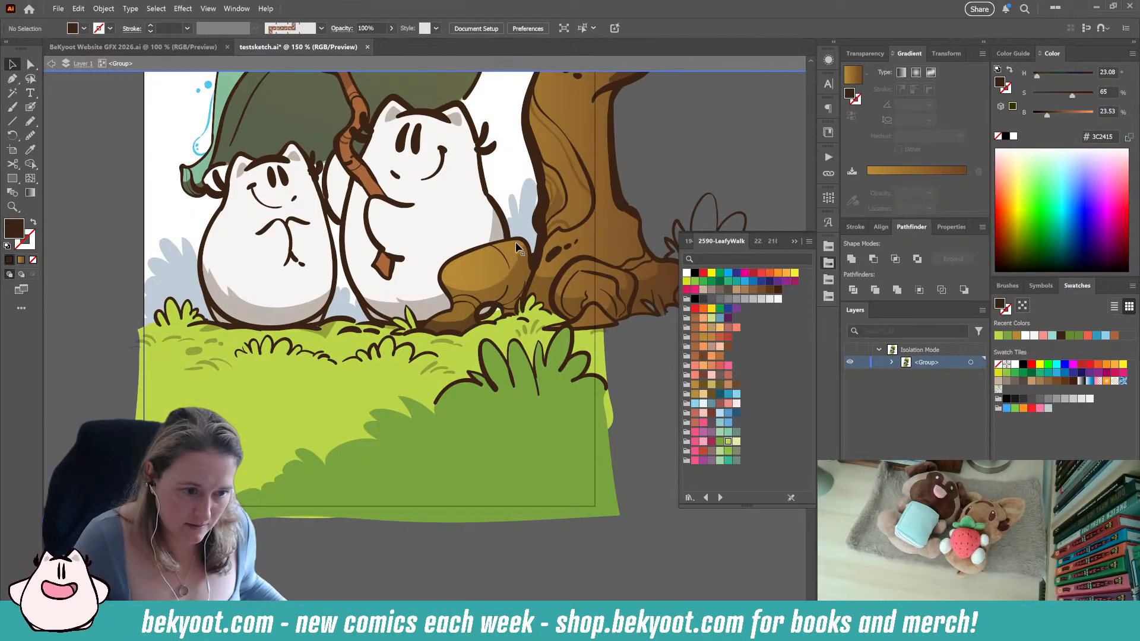
scroll(522, 384, right, 1)
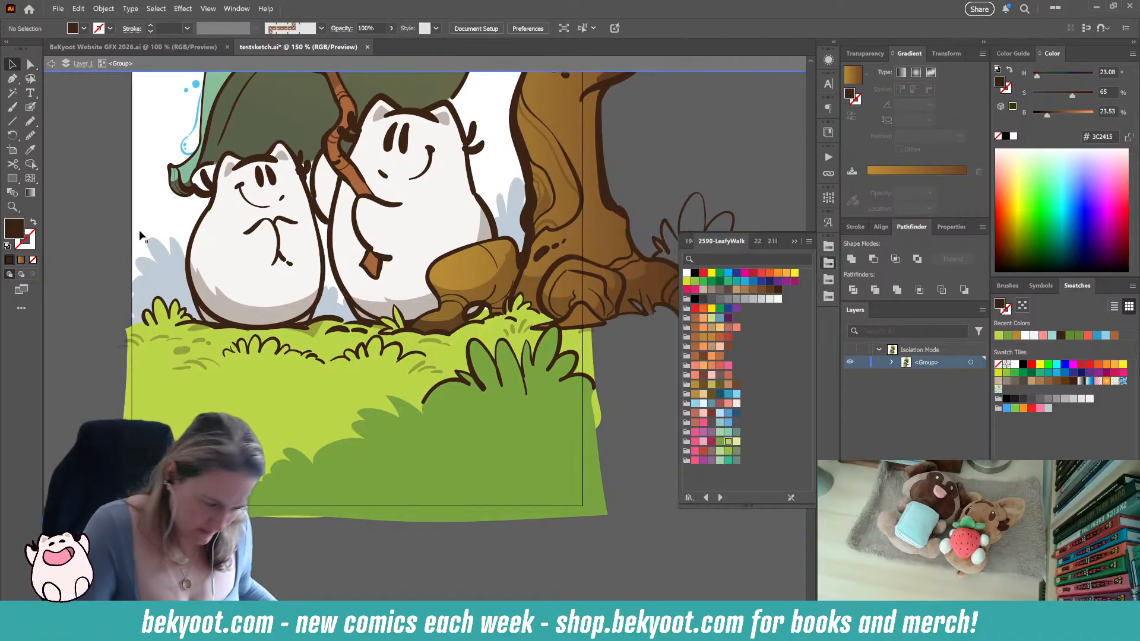
key(n)
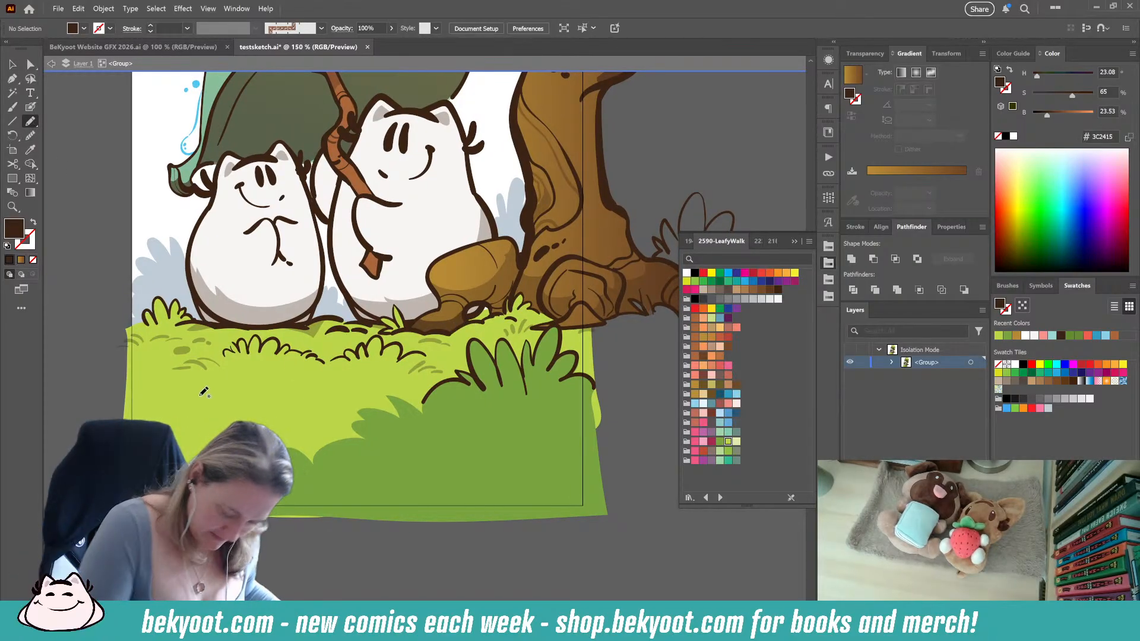
ctrl+click(415, 308)
ctrl+click(400, 527)
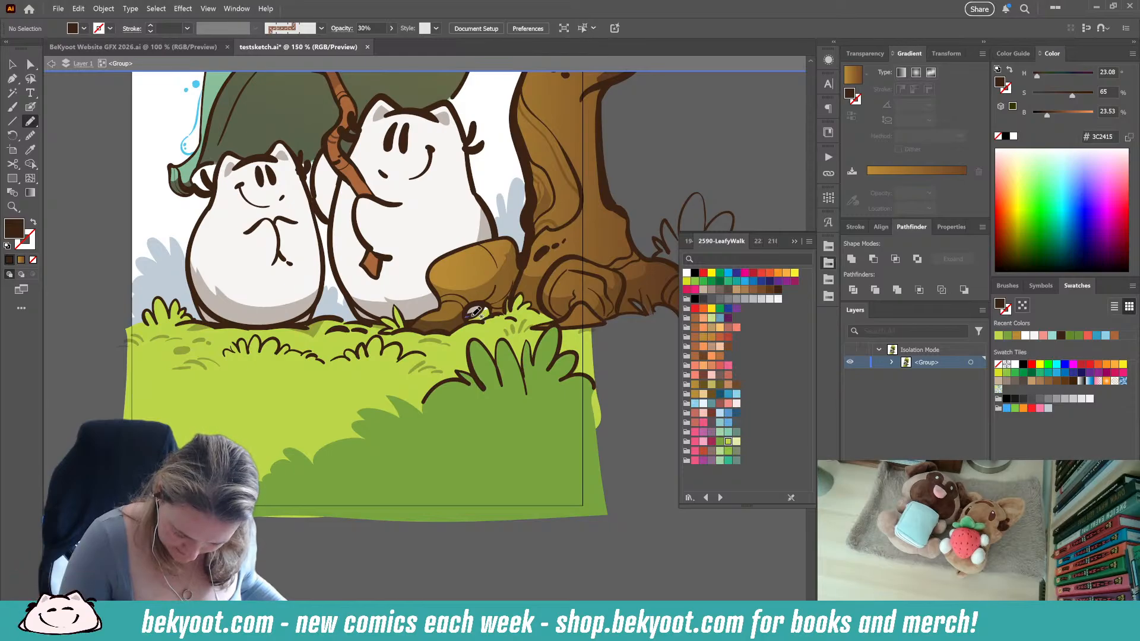
drag(475, 311, 495, 312)
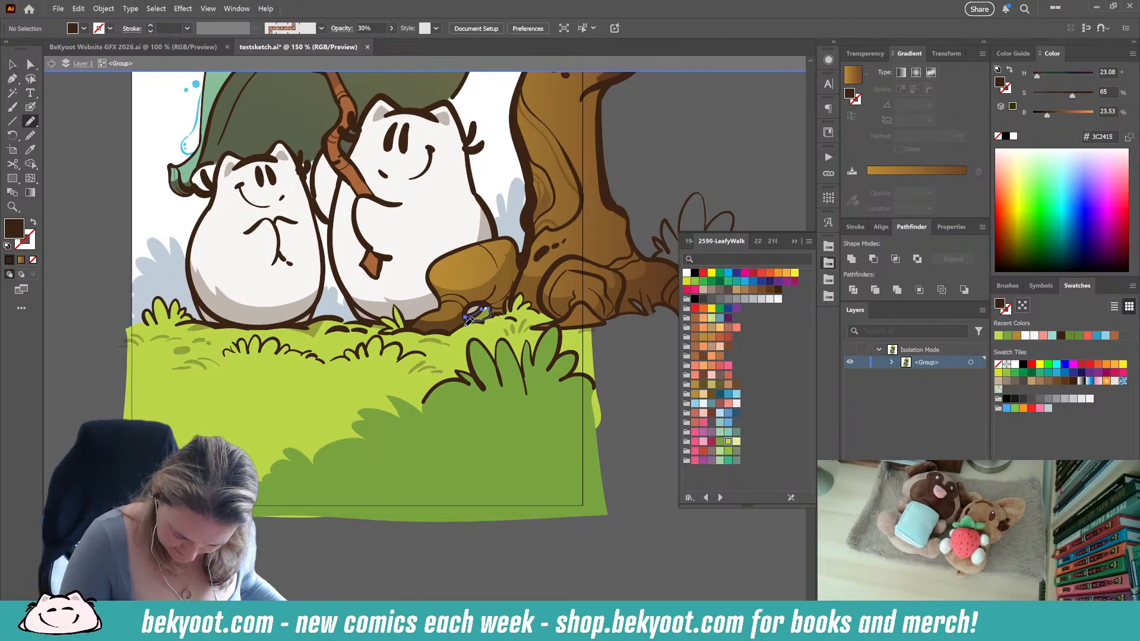
Draw a Pencil shadow over the ground and grass tuft between the left root and the front root, and deselect it
drag(435, 395, 400, 379)
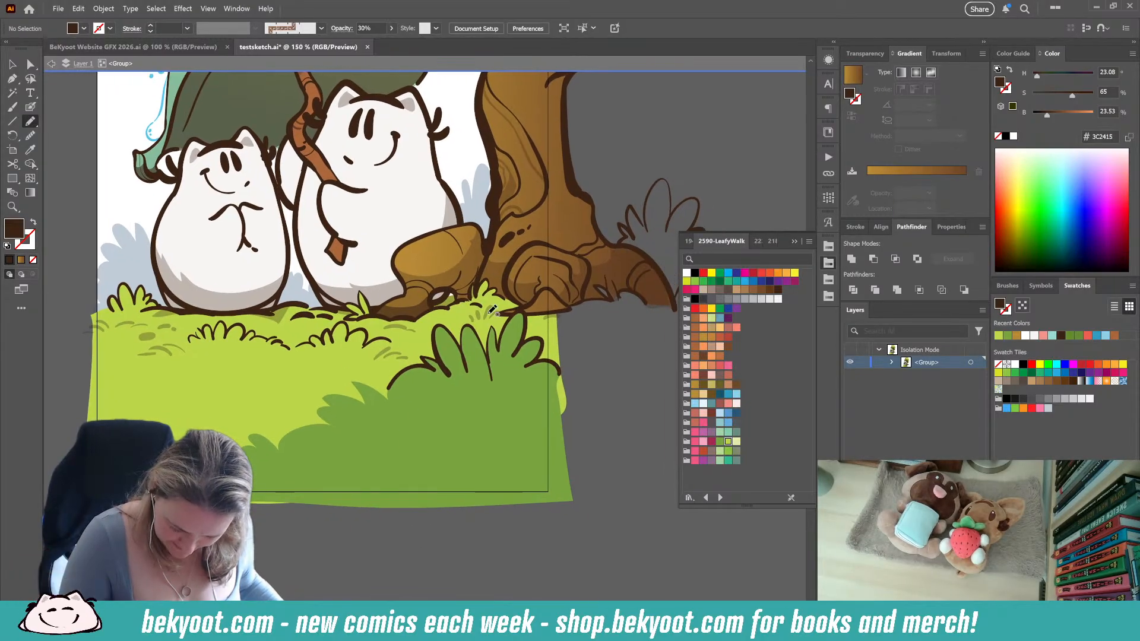
drag(418, 318, 525, 304)
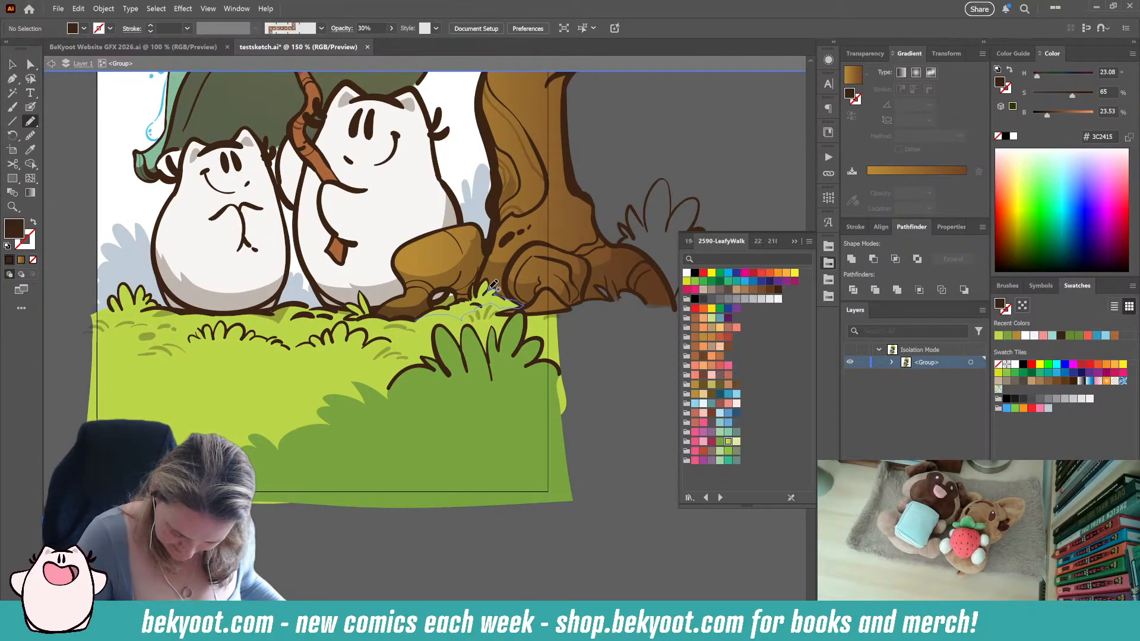
mouse_move(467, 301)
mouse_down()
mouse_move(423, 314)
mouse_move(463, 307)
mouse_up()
ctrl+click(435, 526)
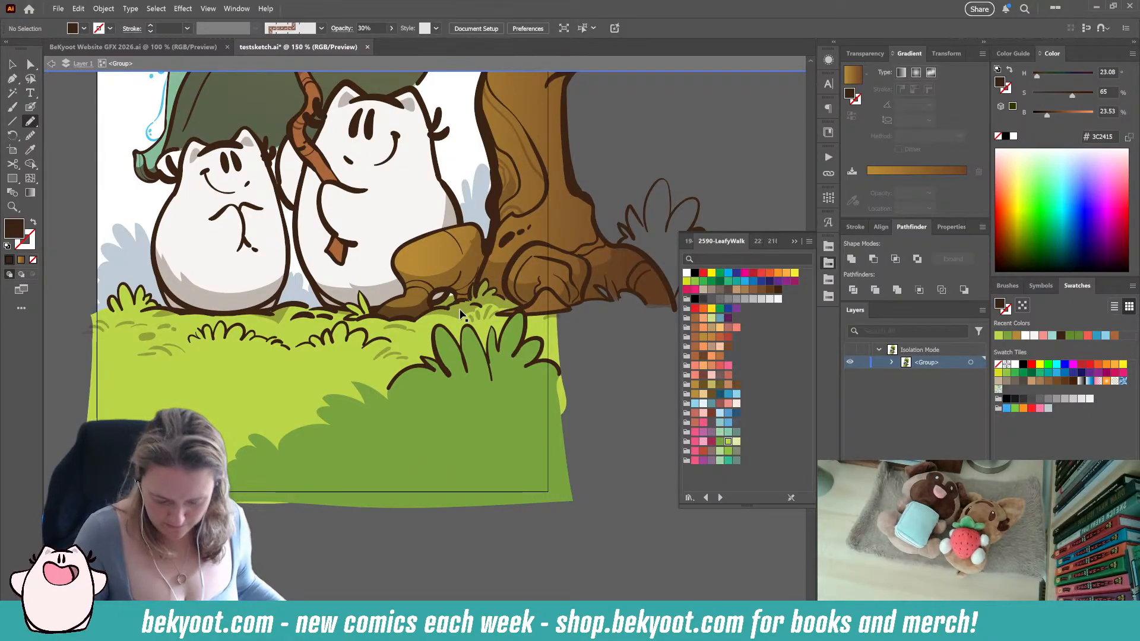
Reshape the blade tips and edge of the ground shadow between the roots by adjusting its anchor points
key(ctrl+z)
key(a)
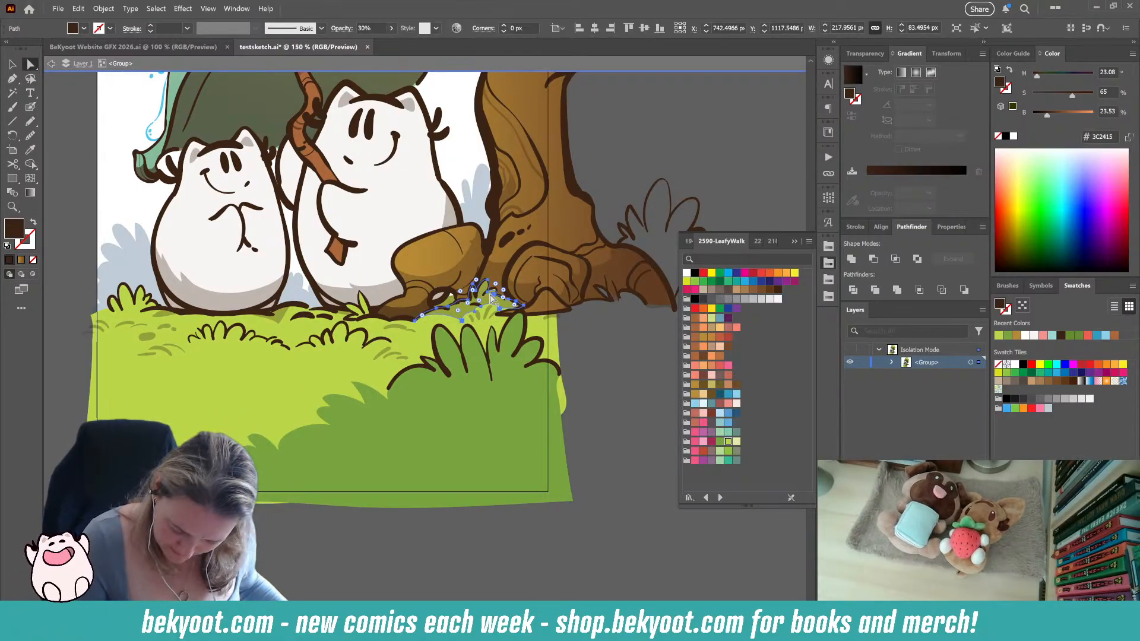
click(497, 285)
drag(497, 281, 505, 284)
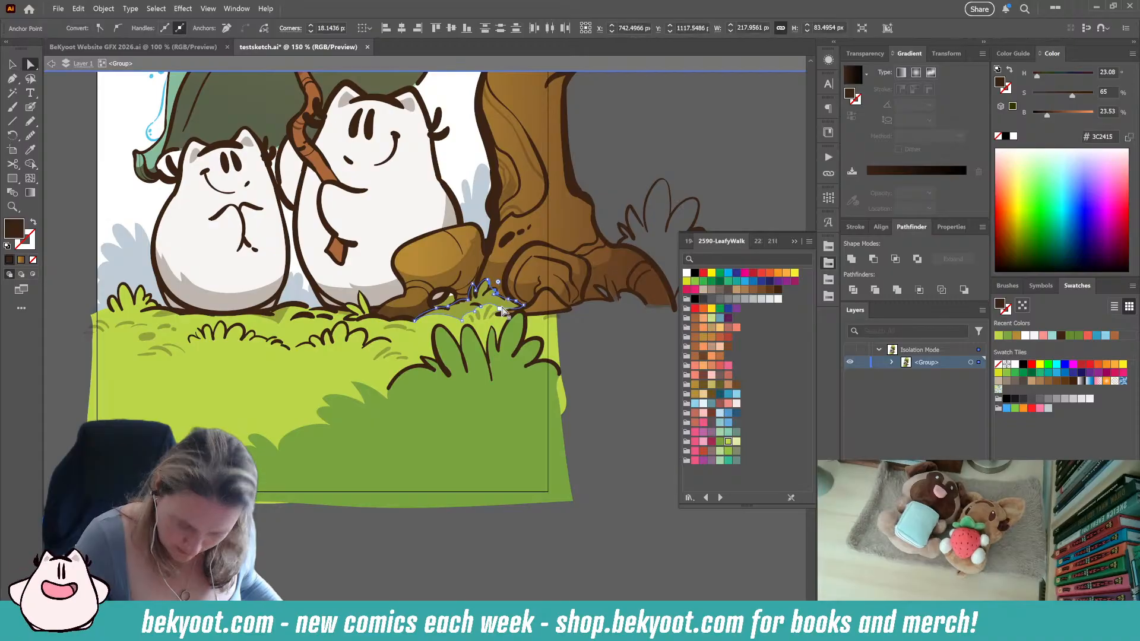
key(ctrl+z)
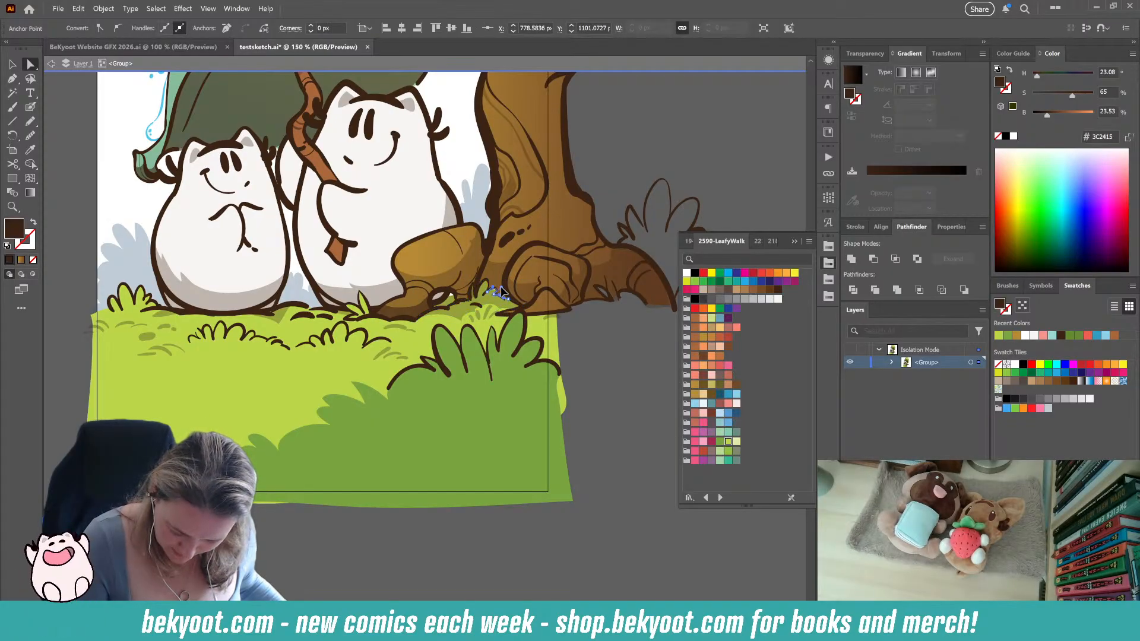
click(483, 534)
scroll(510, 396, down, 2)
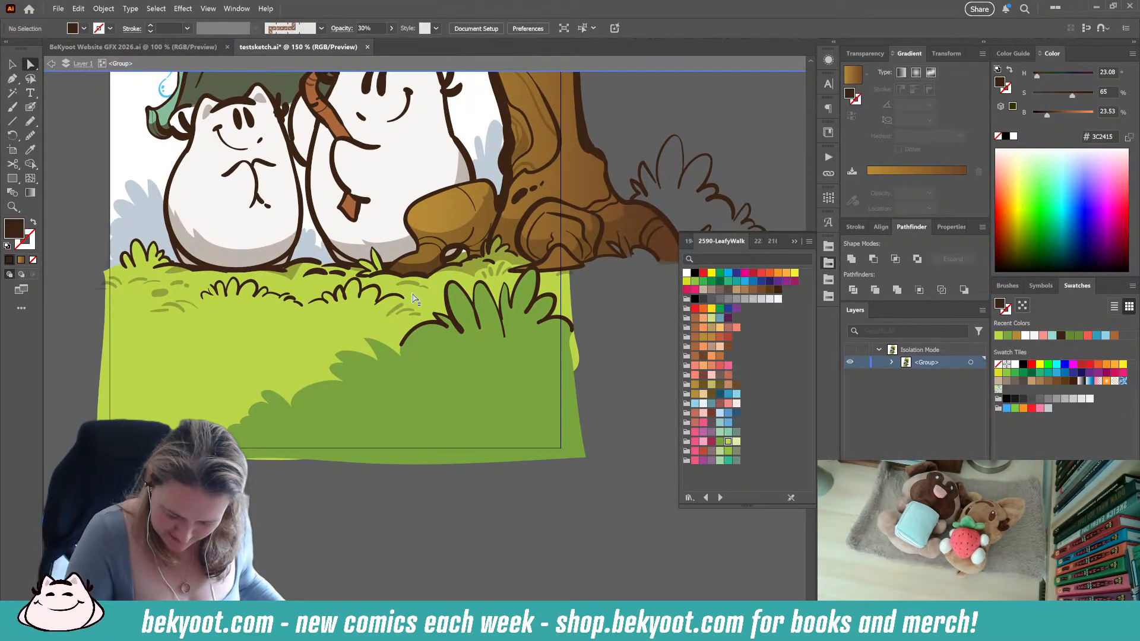
scroll(510, 397, up, 3)
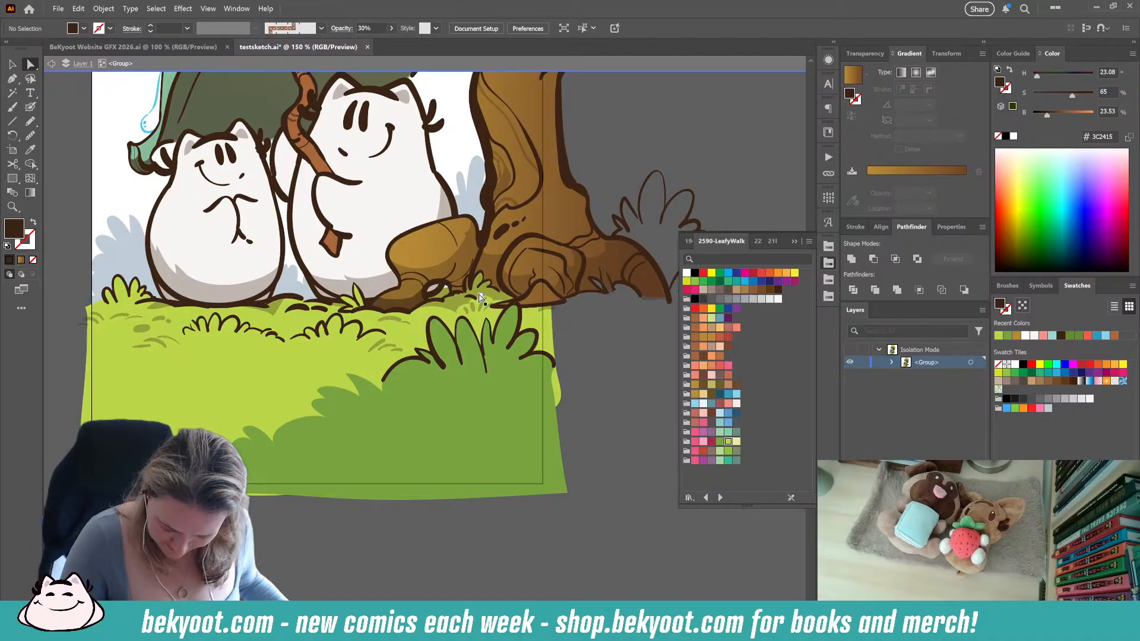
click(439, 302)
drag(494, 302, 506, 307)
click(598, 375)
Adjust an anchor point of the shadow inside the front root and extend the shading there with a Pencil stroke
drag(584, 330, 548, 348)
click(499, 297)
click(499, 296)
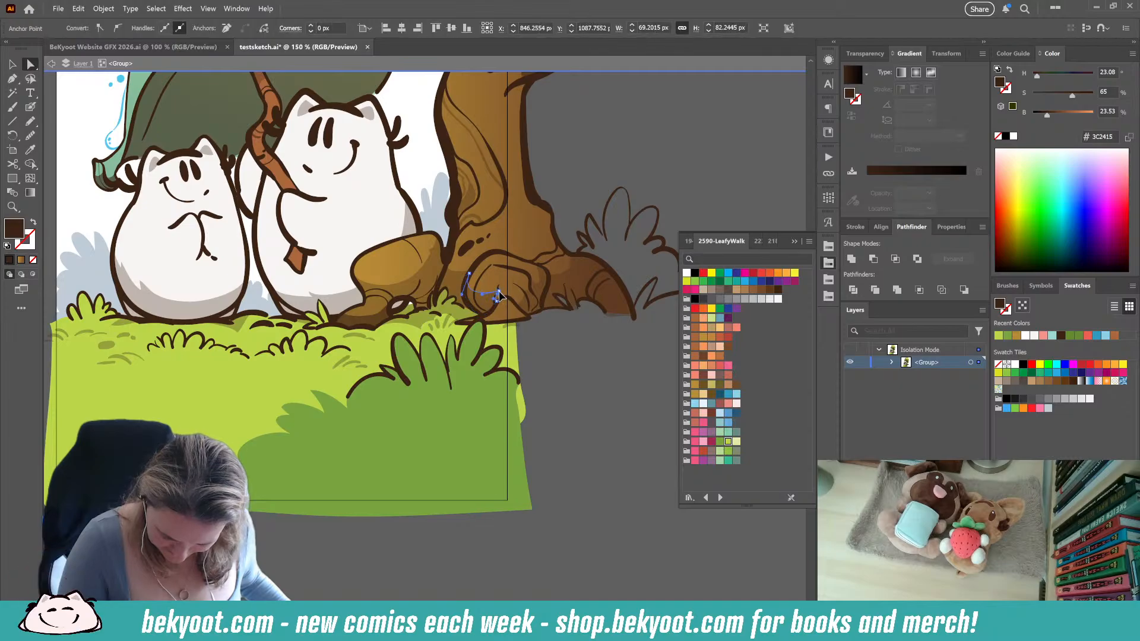
click(570, 387)
scroll(570, 387, down, 2)
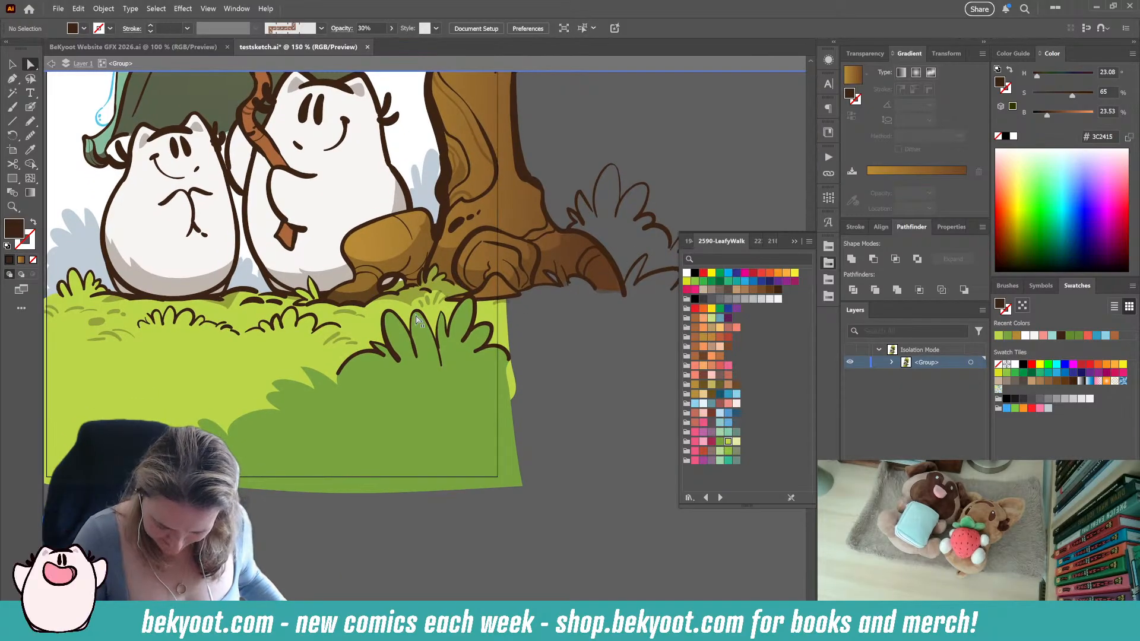
key(n)
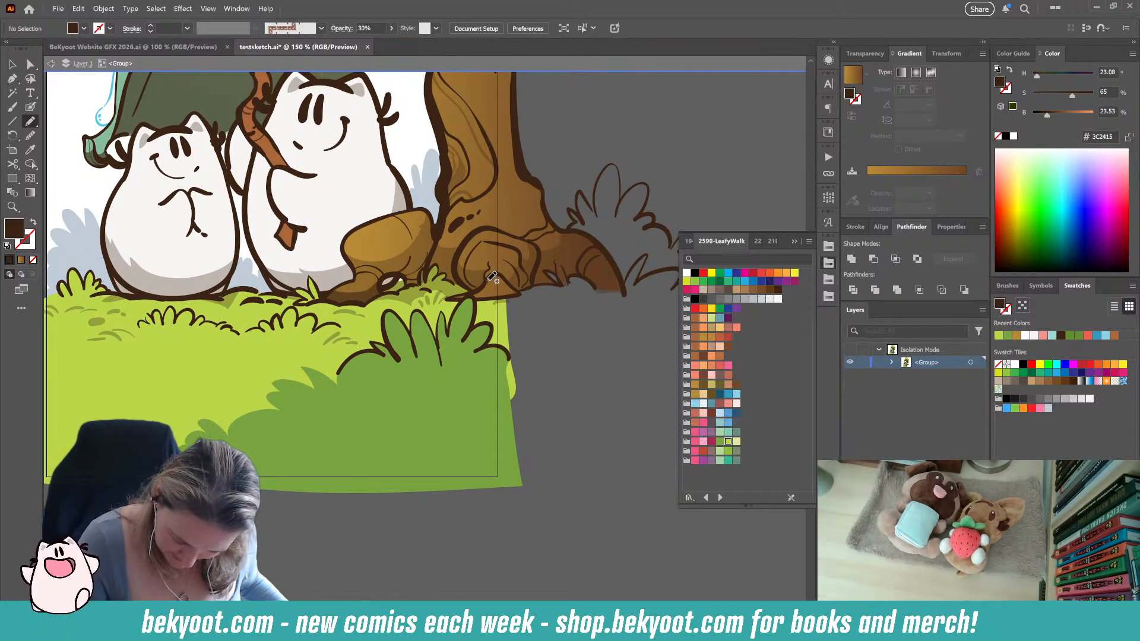
mouse_move(509, 291)
mouse_down()
mouse_move(449, 299)
mouse_move(486, 281)
mouse_up()
ctrl+click(569, 390)
drag(546, 333, 575, 314)
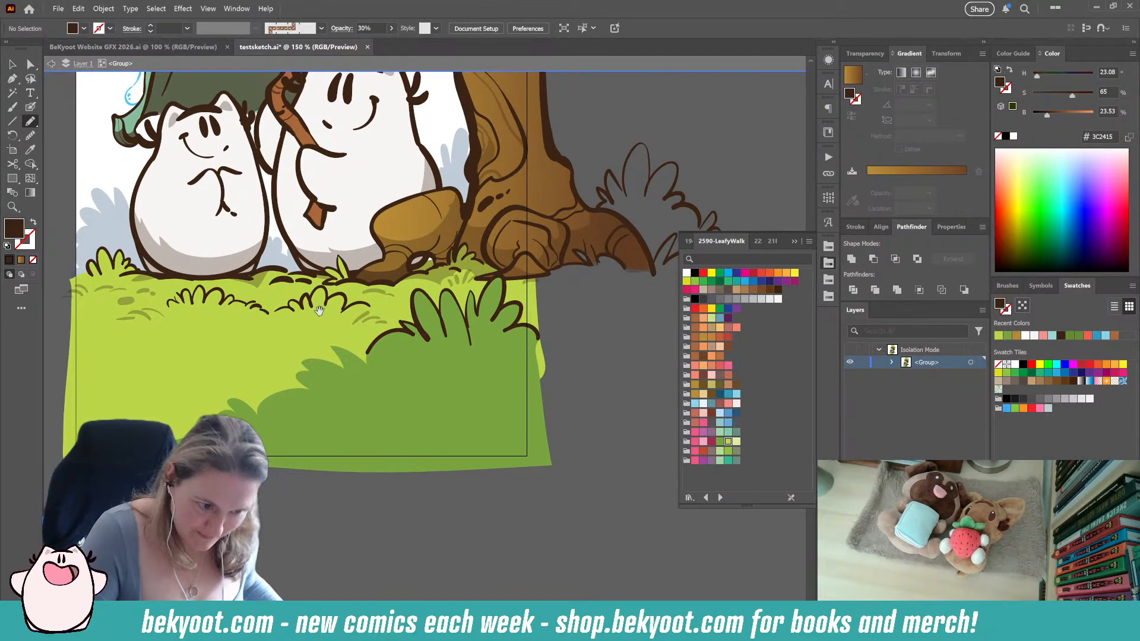
Extend the smaller character's body shadow onto the grass beneath it with the Pencil and adjust its lower anchor points
drag(390, 346, 463, 290)
mouse_move(421, 466)
mouse_down()
mouse_move(483, 491)
mouse_move(474, 514)
mouse_move(515, 521)
mouse_up()
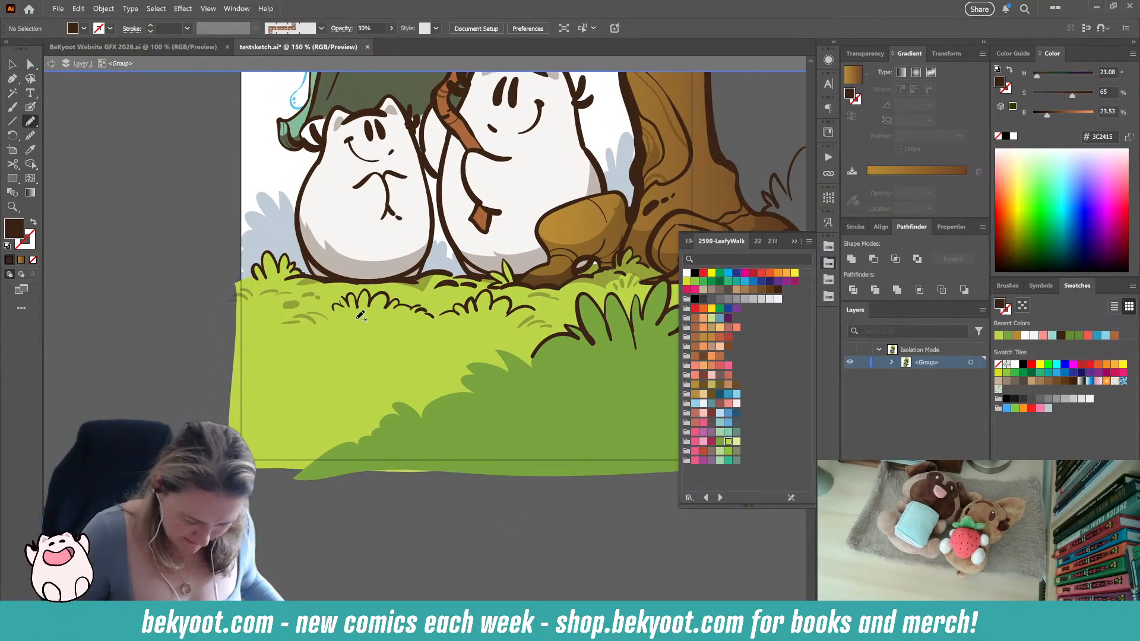
mouse_move(421, 259)
mouse_down()
mouse_move(382, 260)
mouse_move(336, 287)
mouse_move(310, 286)
mouse_up()
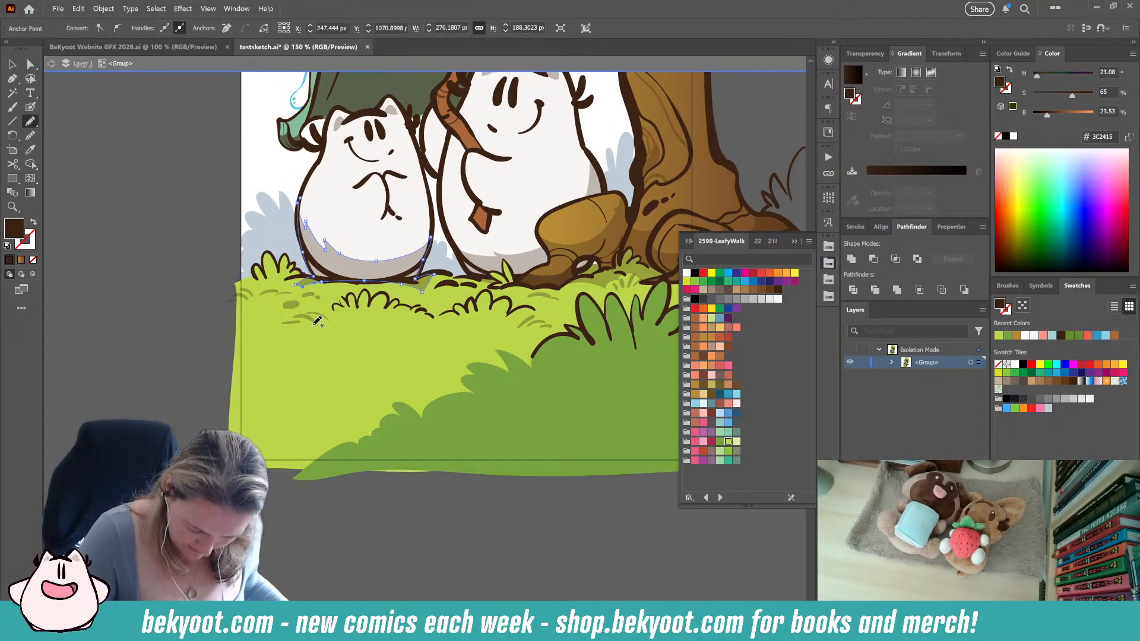
click(30, 65)
click(364, 289)
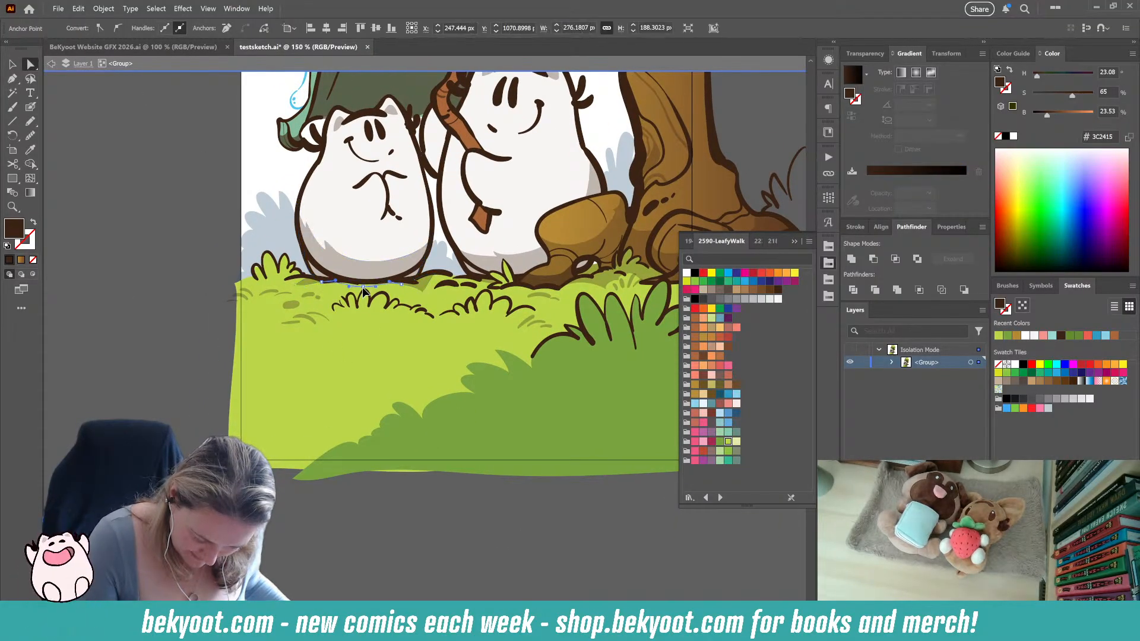
drag(322, 282, 322, 289)
drag(336, 288, 415, 288)
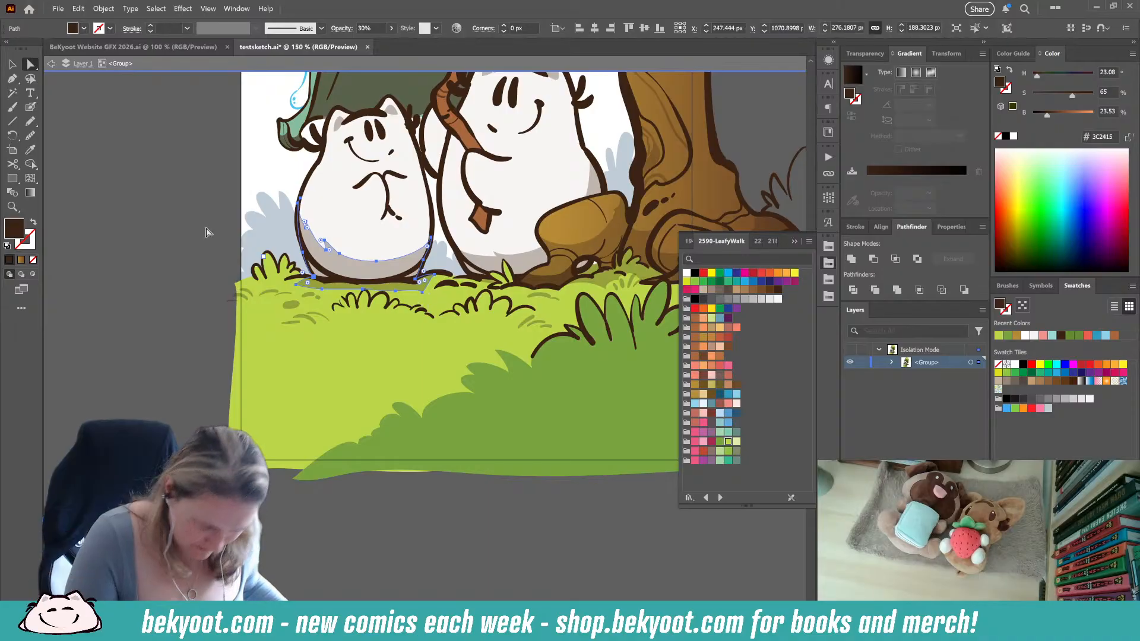
Smooth the lower edge of the smaller character's ground shadow and fine-tune its anchor points and curve
key(i)
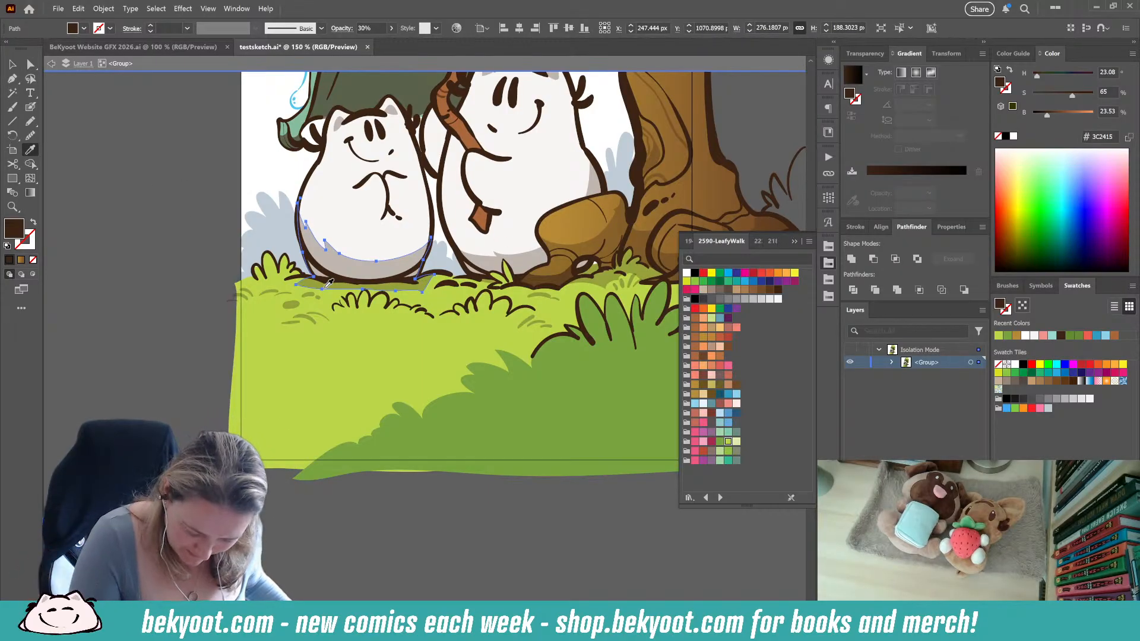
click(32, 140)
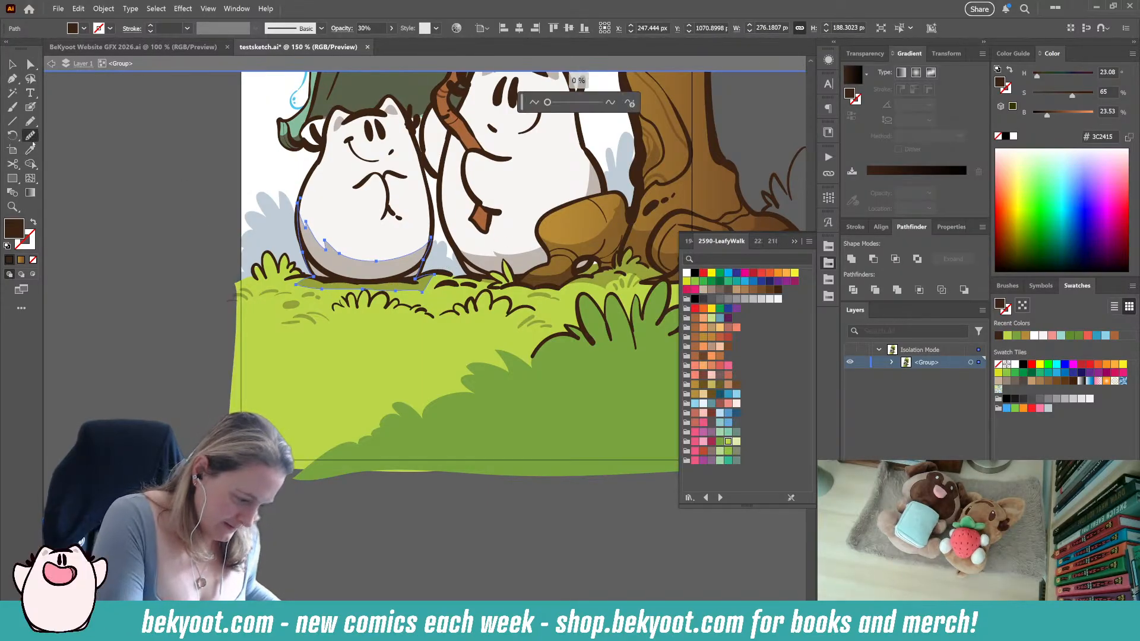
mouse_move(373, 306)
mouse_down()
mouse_move(454, 283)
mouse_move(293, 304)
mouse_up()
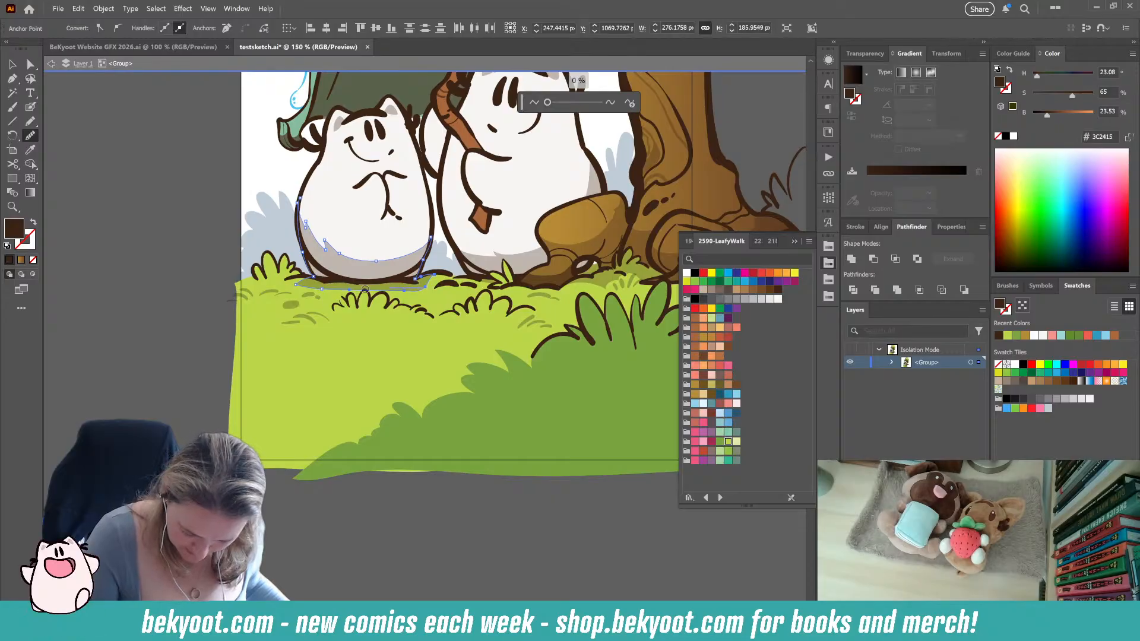
mouse_move(366, 290)
mouse_down()
mouse_move(352, 302)
mouse_move(297, 289)
mouse_up()
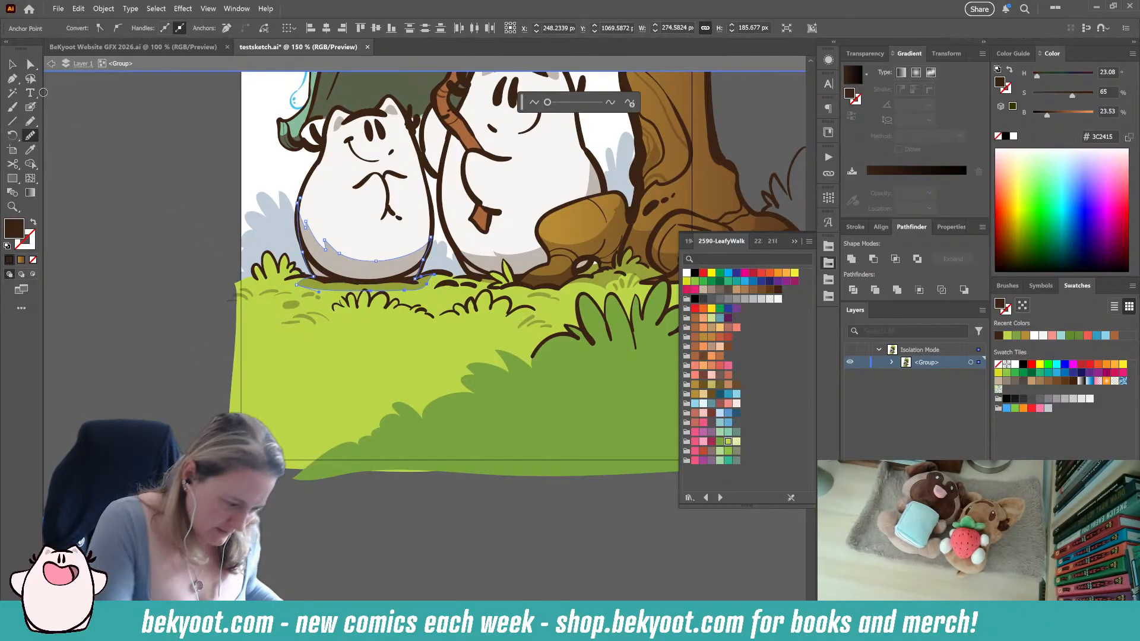
key(a)
click(368, 291)
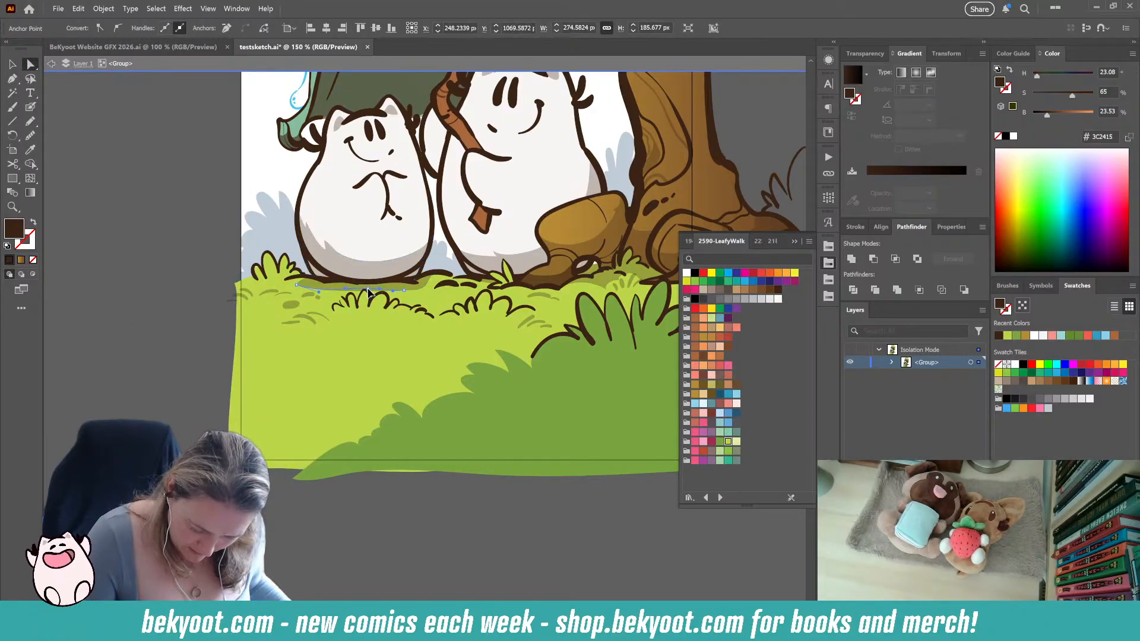
click(360, 284)
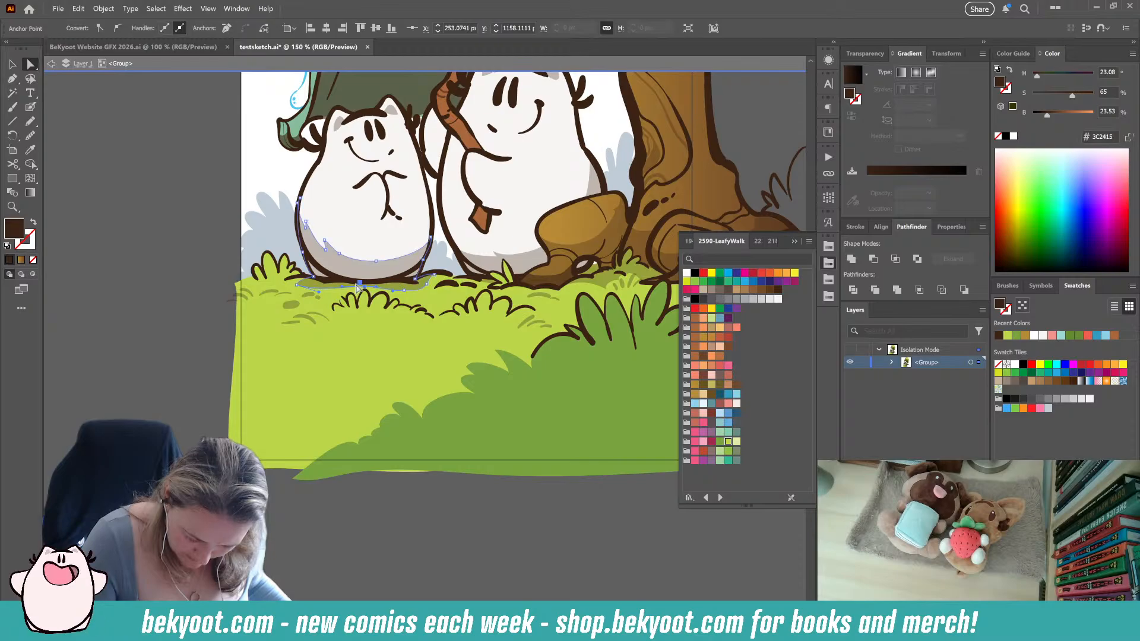
click(405, 288)
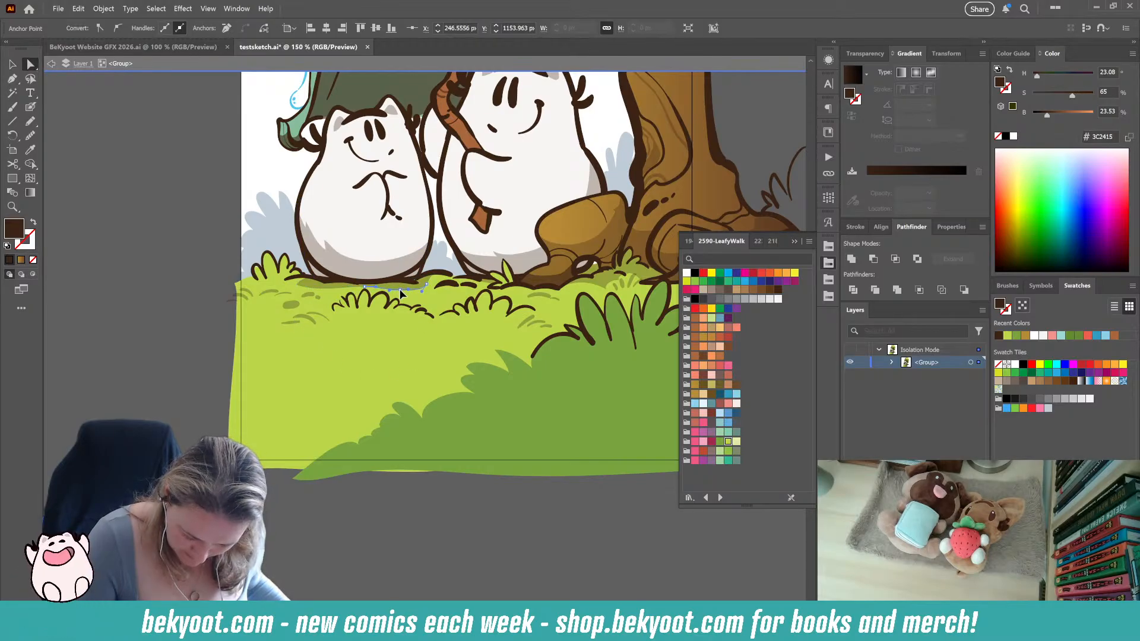
drag(399, 289, 426, 290)
click(445, 510)
Look over the whole illustration from the ground and characters up to the treetop
drag(507, 488, 341, 468)
drag(515, 256, 559, 392)
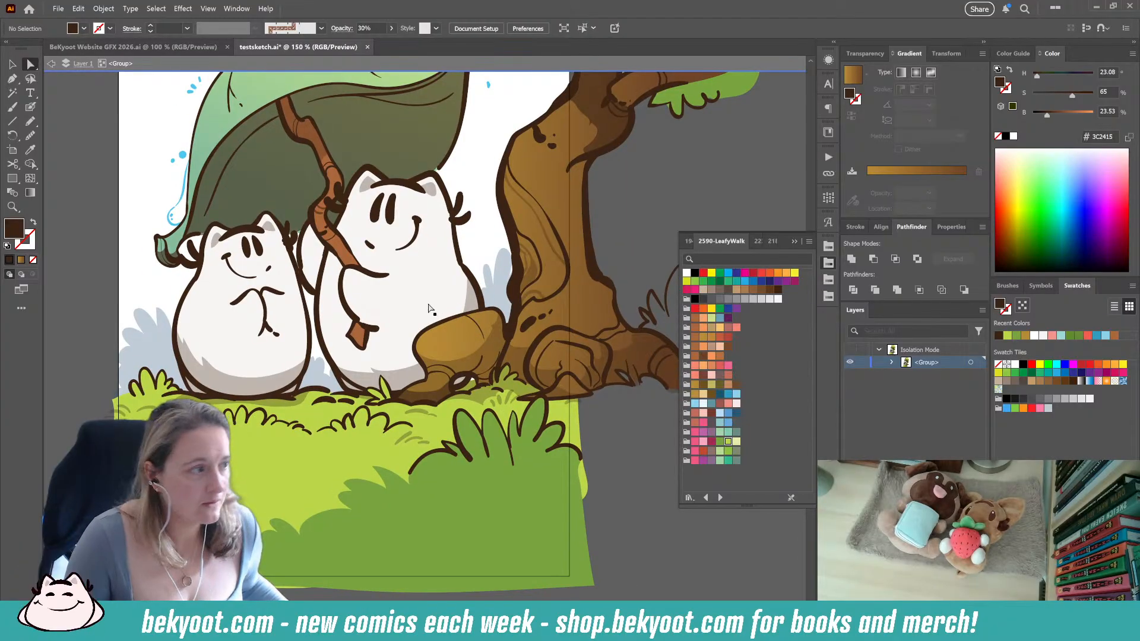
scroll(406, 253, up, 10)
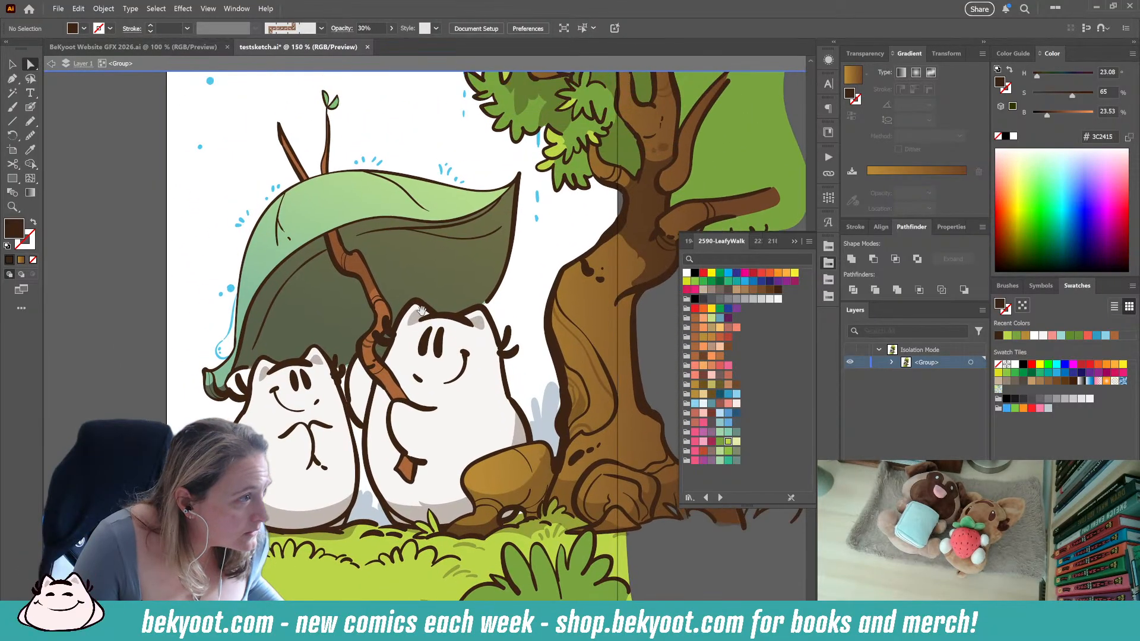
scroll(416, 347, up, 2)
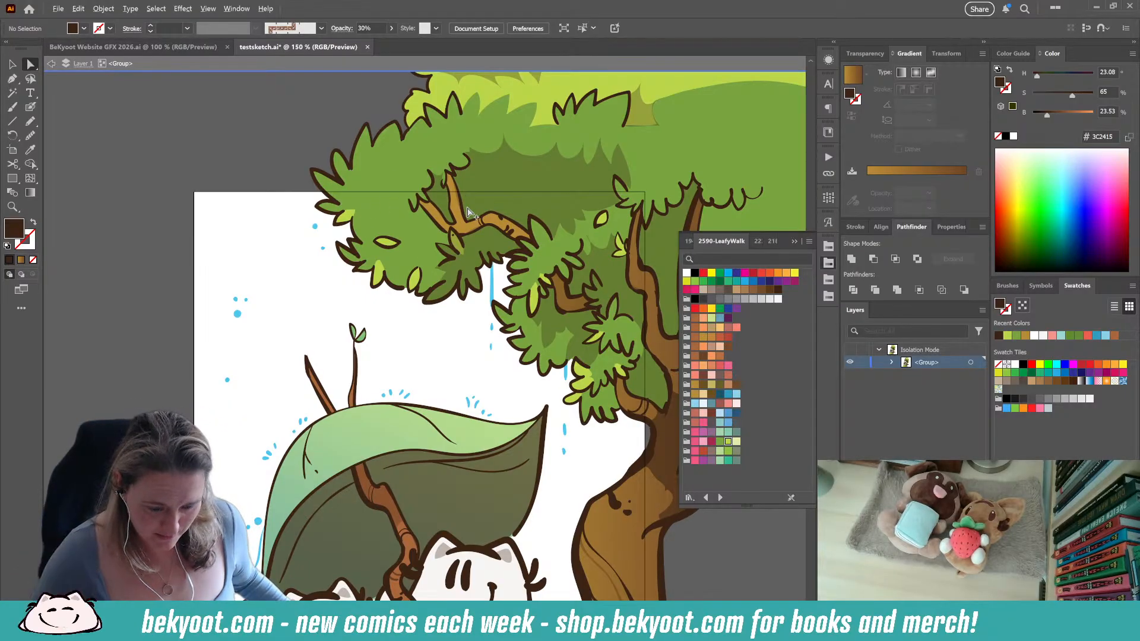
scroll(468, 210, down, 1)
drag(528, 318, 497, 266)
drag(371, 406, 358, 344)
click(32, 108)
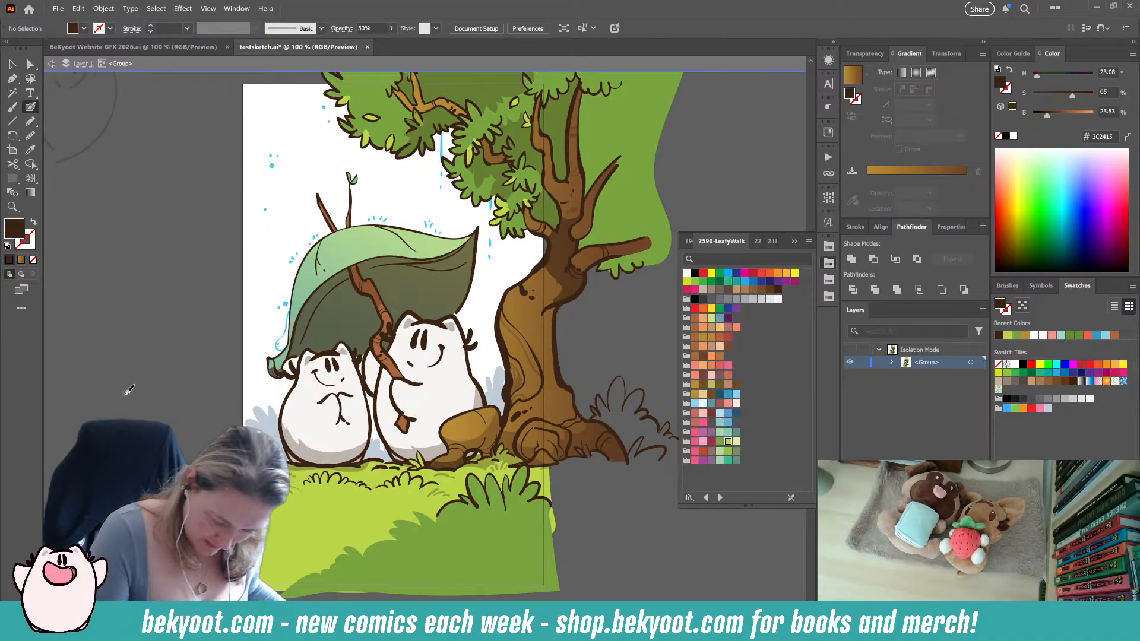
drag(359, 389, 353, 359)
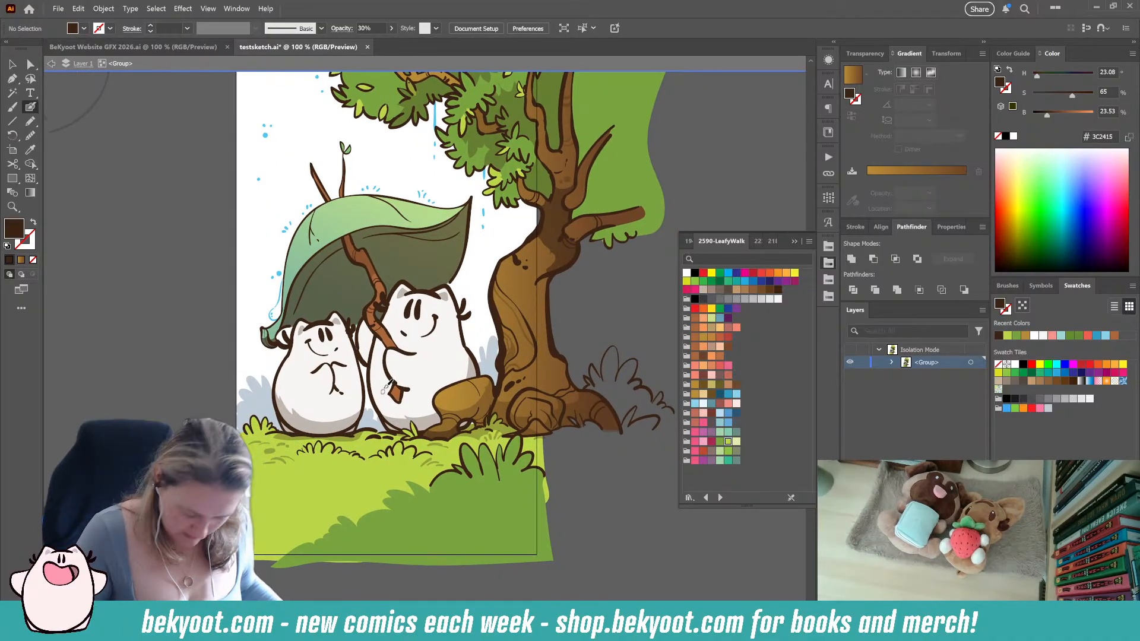
click(30, 121)
key(ctrl+minus)
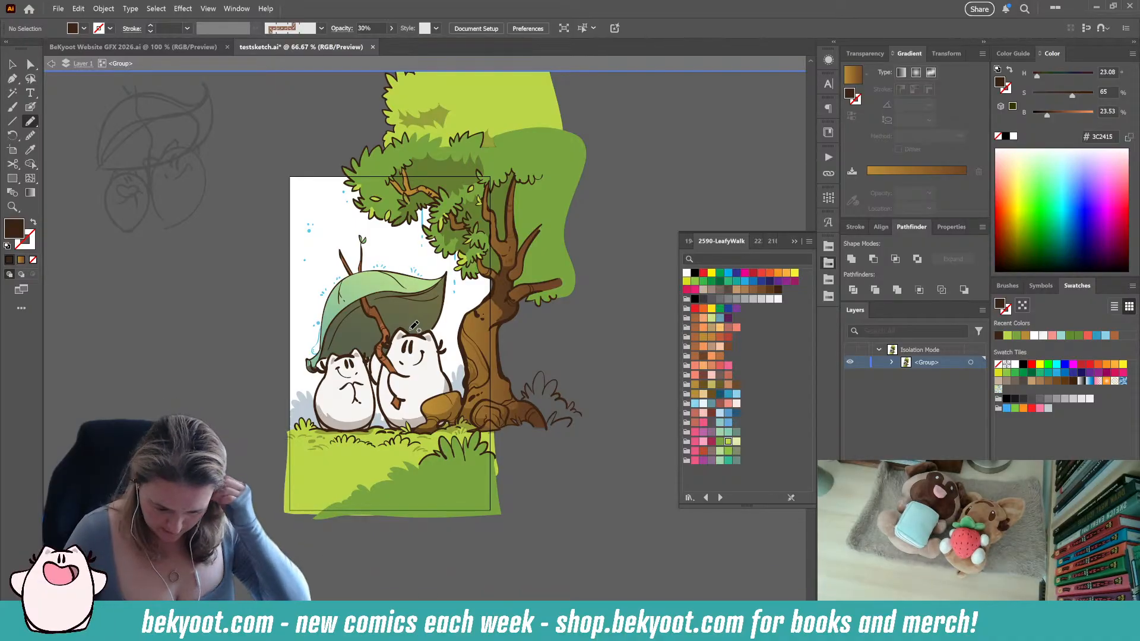
Draw a muted teal 984 × 1904 px background rectangle behind the artwork, from above the artboard down past the grass line
click(711, 403)
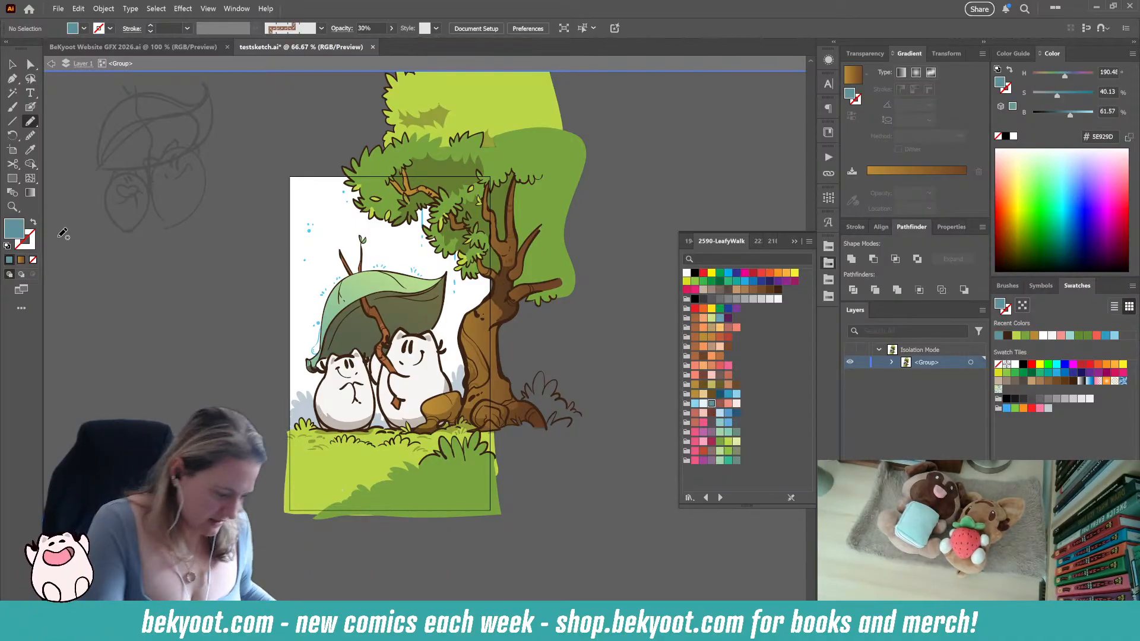
click(13, 178)
drag(331, 166, 312, 232)
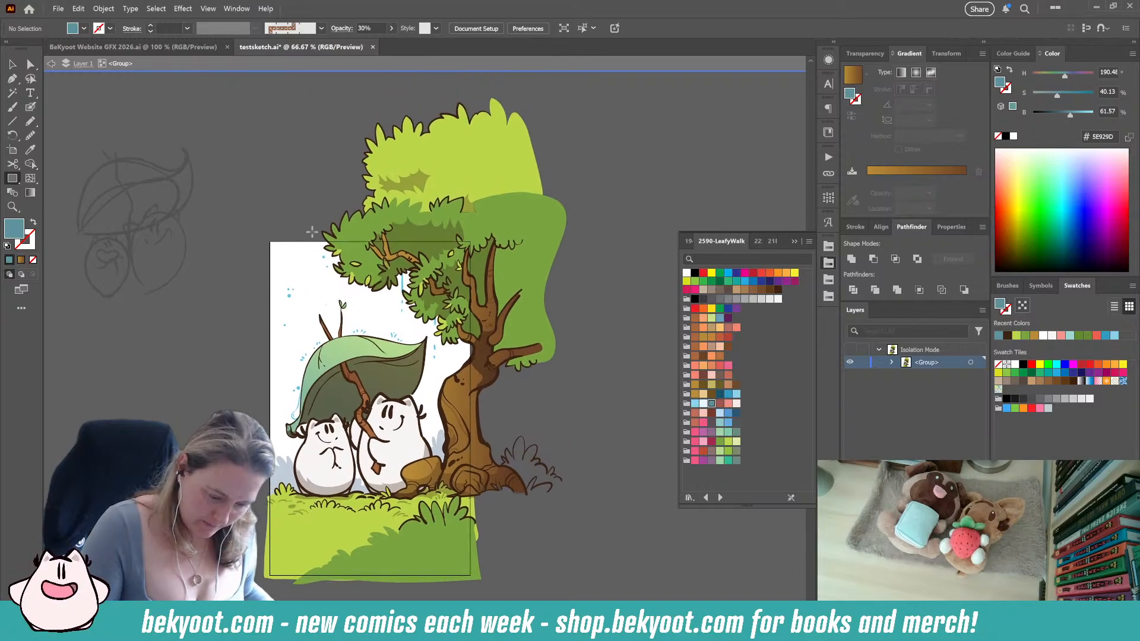
mouse_move(257, 112)
mouse_down()
mouse_move(291, 233)
mouse_move(416, 514)
mouse_move(475, 533)
mouse_up()
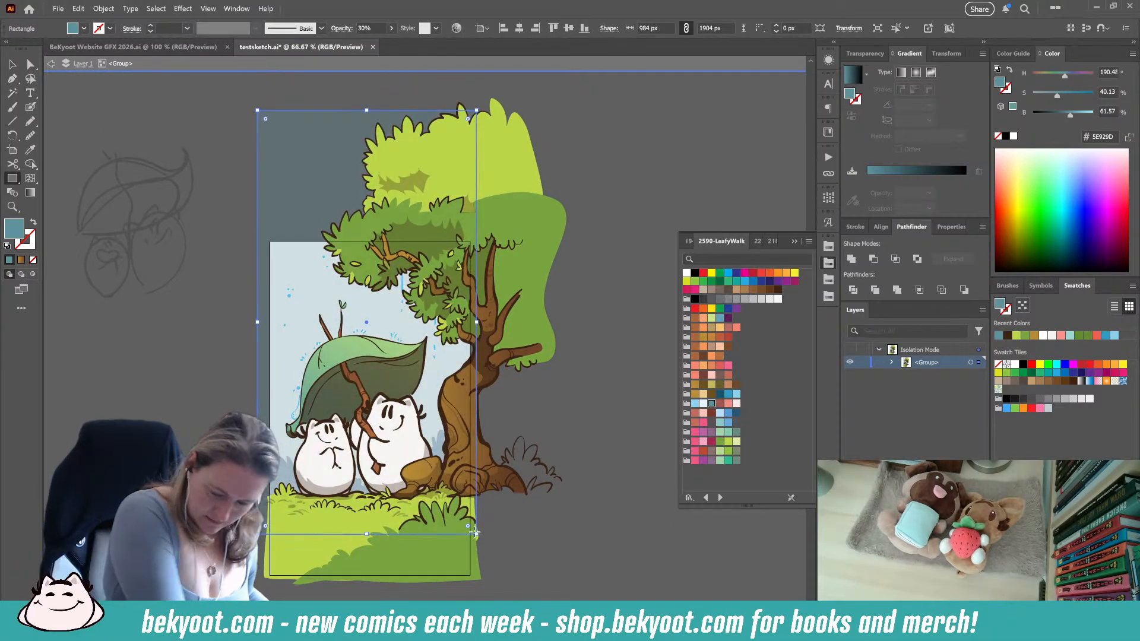
Set the background rectangle's opacity to 100% and deselect it
click(867, 54)
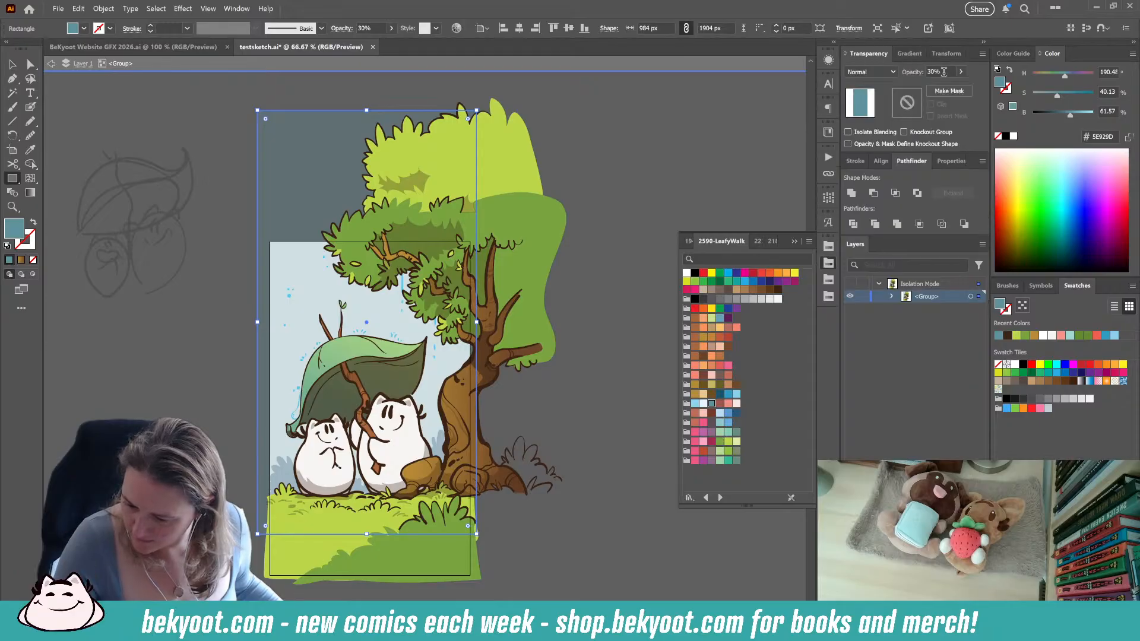
click(961, 71)
drag(928, 85, 958, 86)
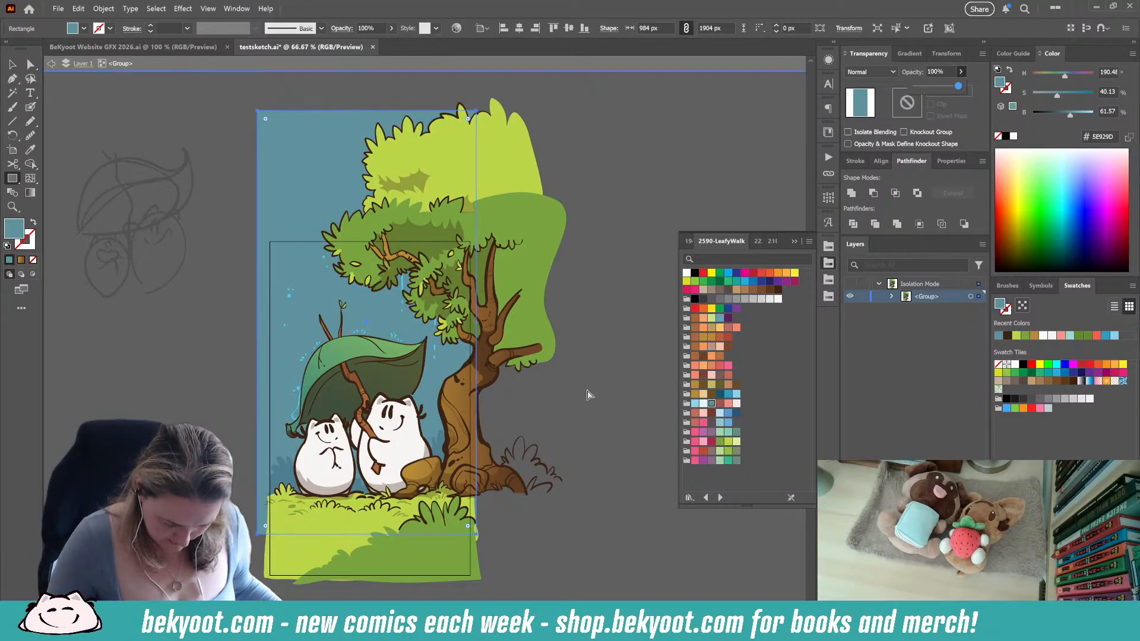
click(582, 393)
drag(524, 562, 528, 512)
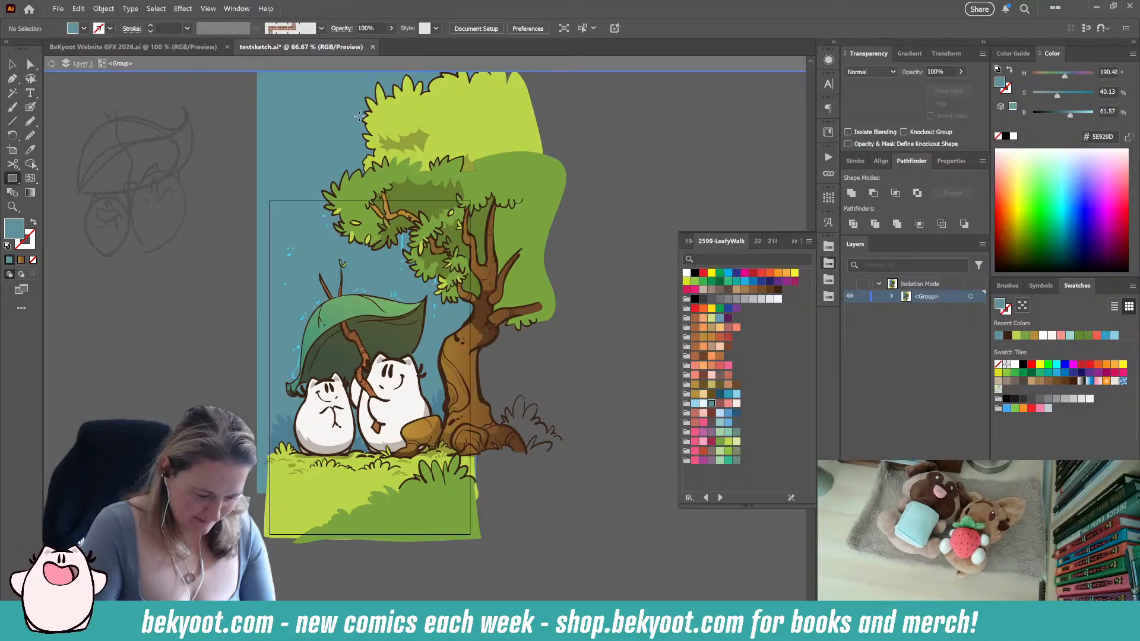
Draw a narrow teal rectangle about 5 × 56 px in the upper part of the background and clear the selection
drag(350, 91, 347, 77)
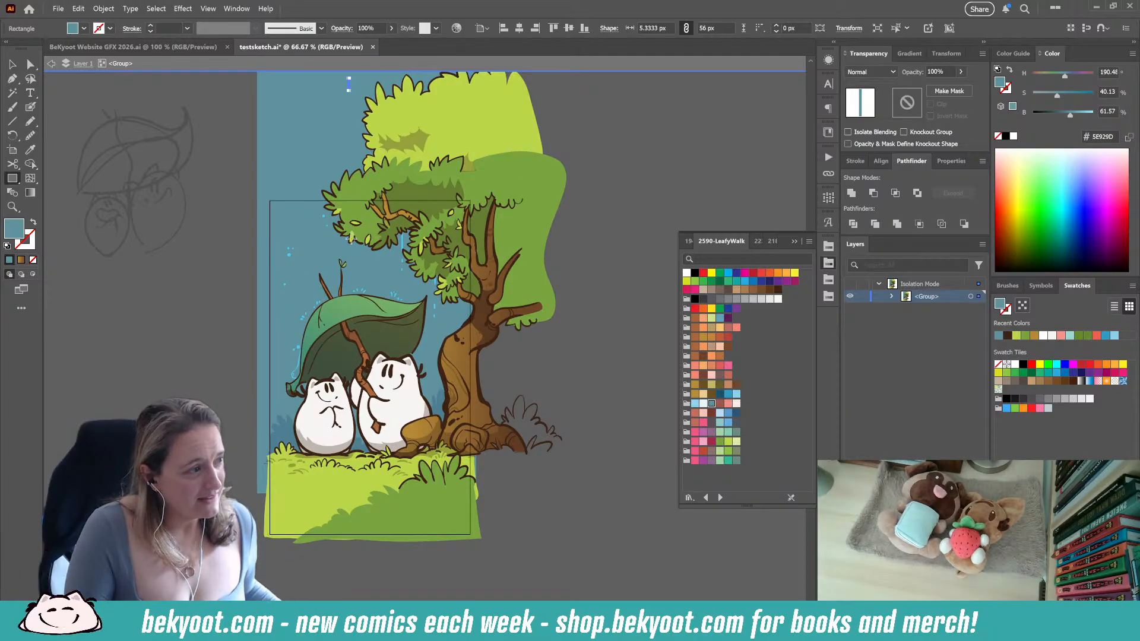
key(ctrl+shift+a)
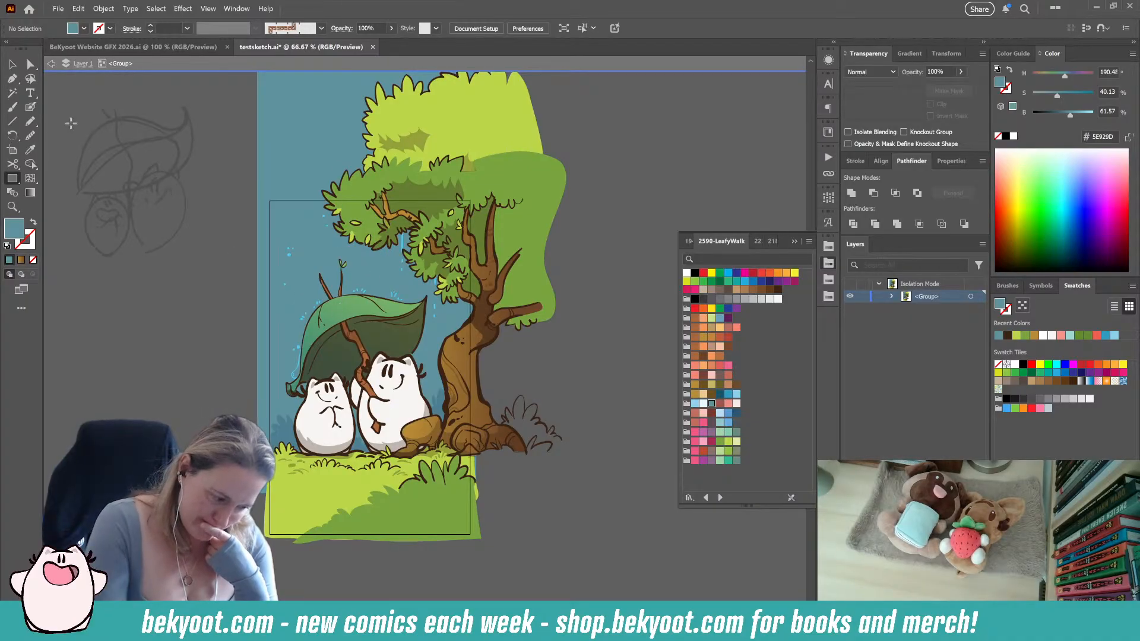
click(12, 63)
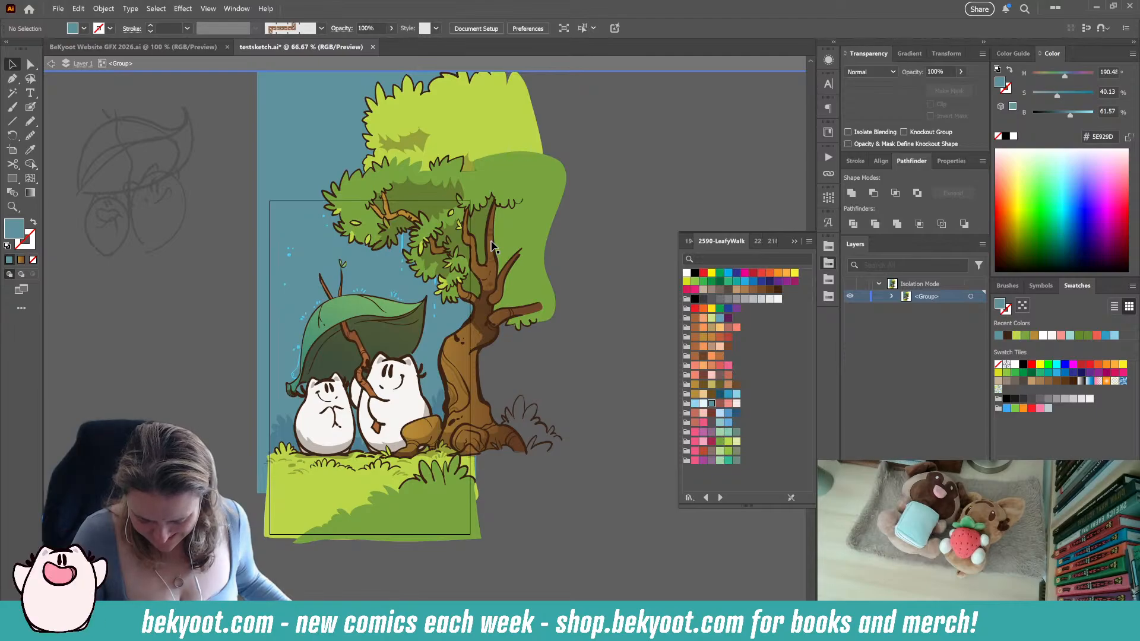
Paint a bright blue 4FC8EF raindrop about 7 × 13 px between the leaf umbrella and the tree trunk with the Blob Brush
drag(550, 494, 552, 469)
drag(534, 313, 536, 392)
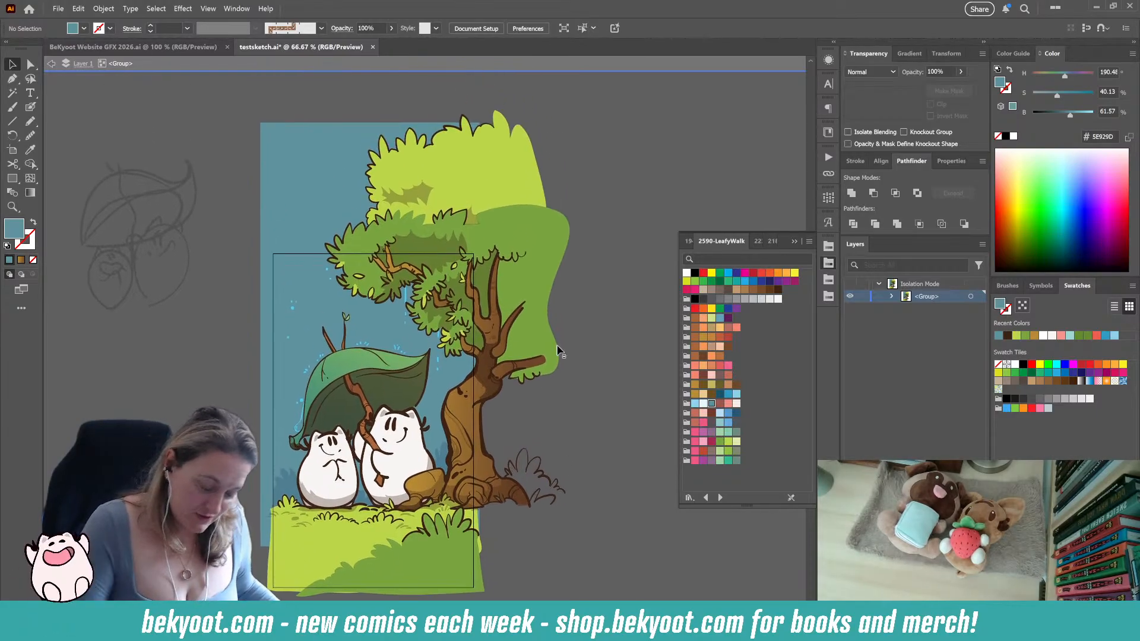
click(31, 121)
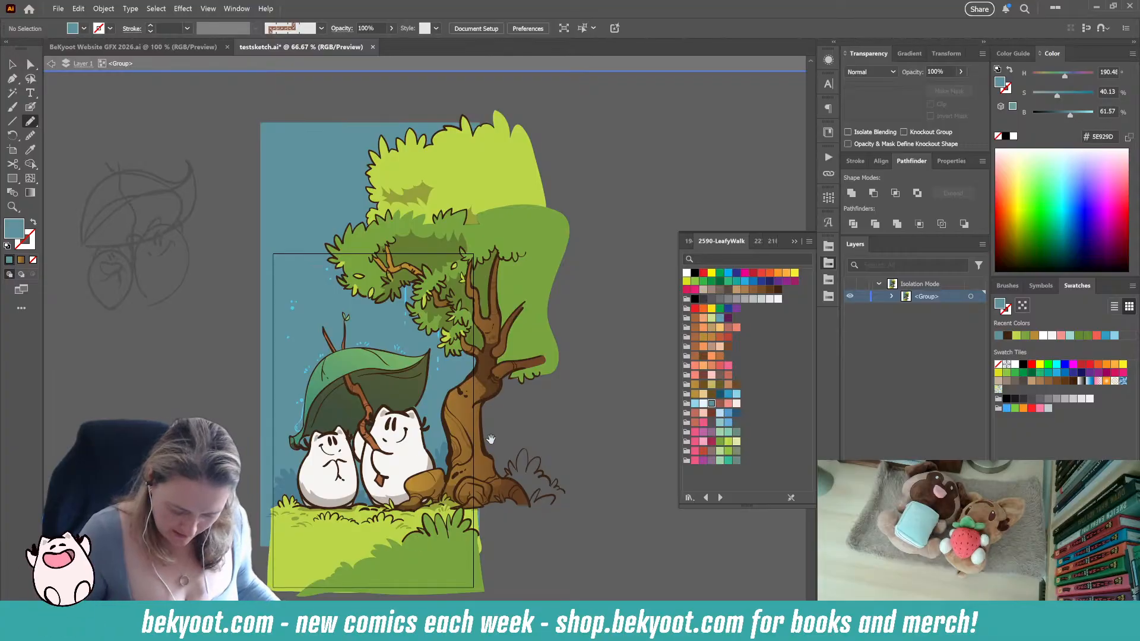
drag(473, 531, 477, 471)
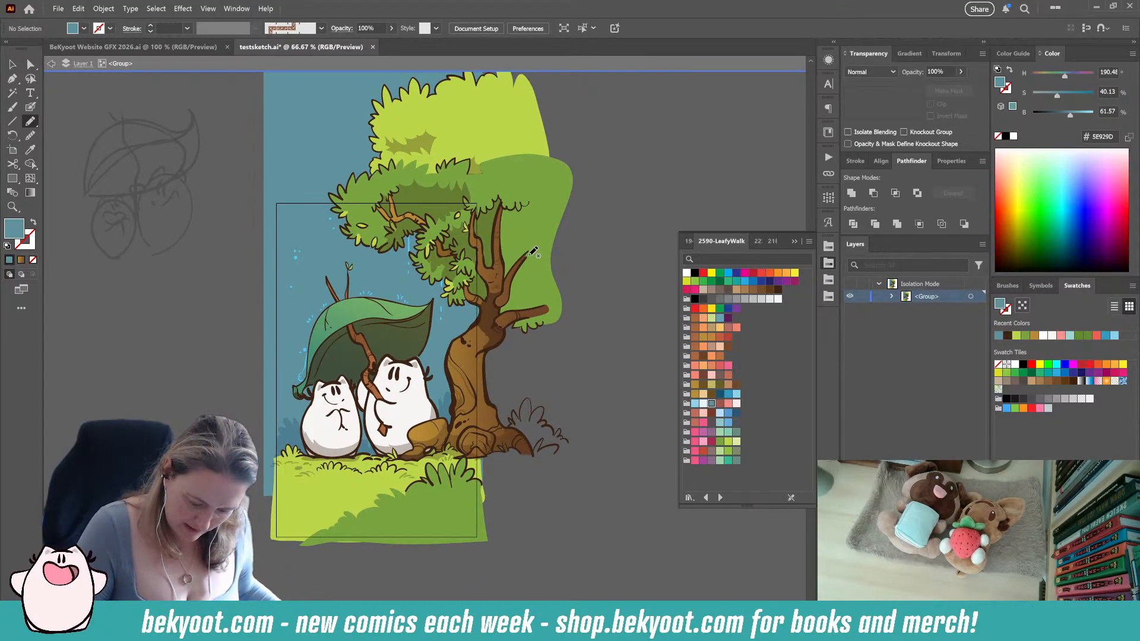
click(30, 107)
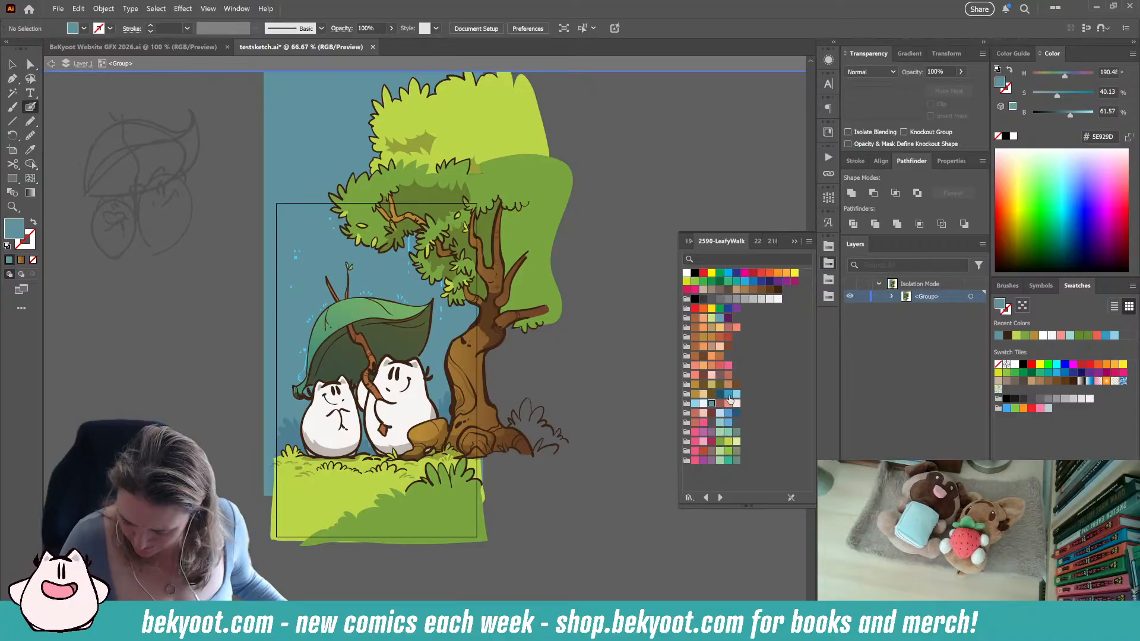
click(689, 241)
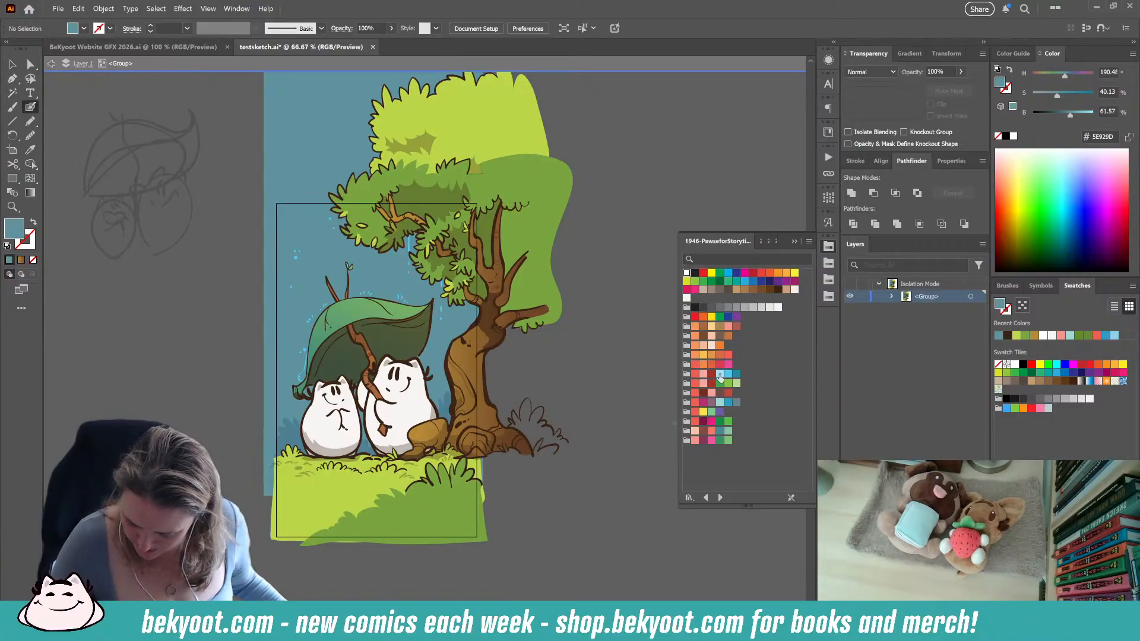
drag(440, 316, 442, 323)
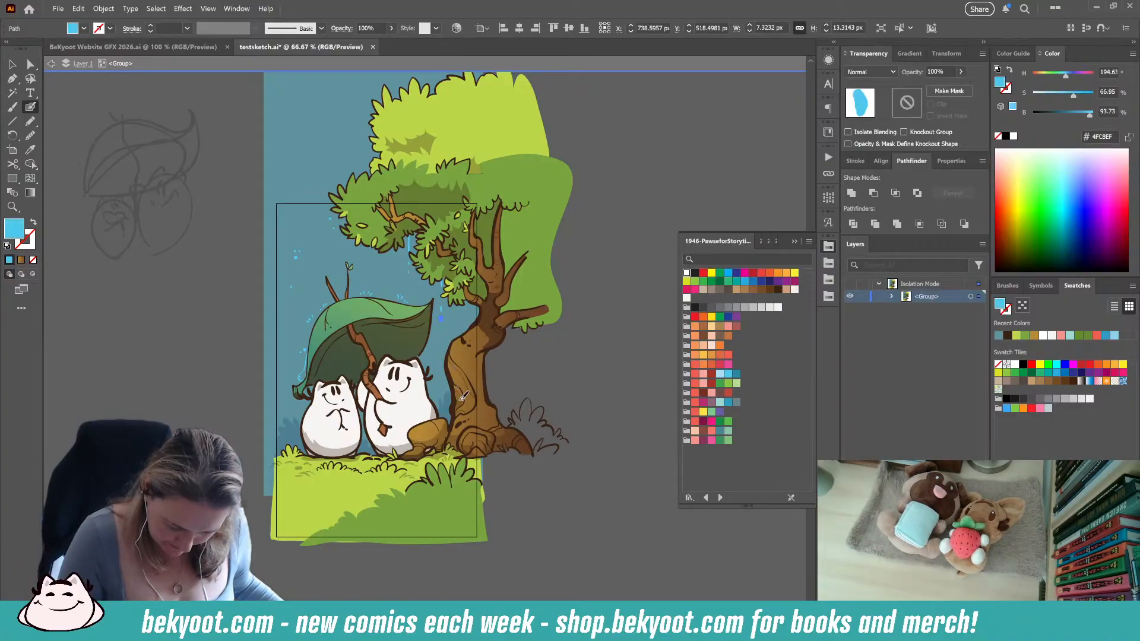
key(ctrl+shift+a)
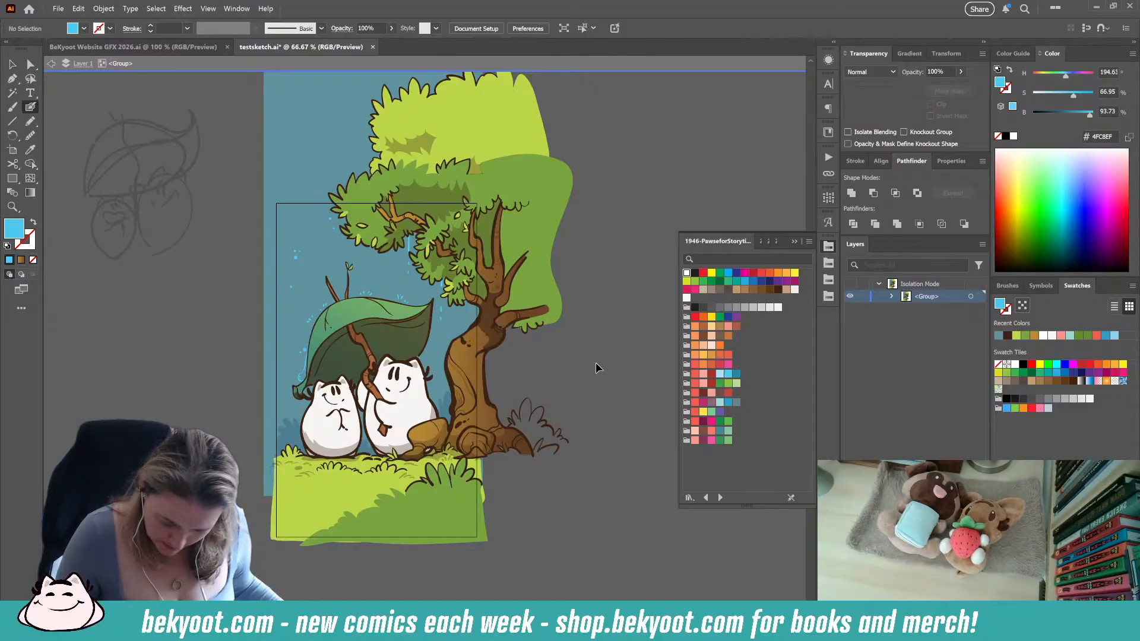
Draw a light blue A9DFF5 fill about 40 × 129 px inside the water drip along the leaf umbrella's outer edge with the Pencil tool
key(shift+x)
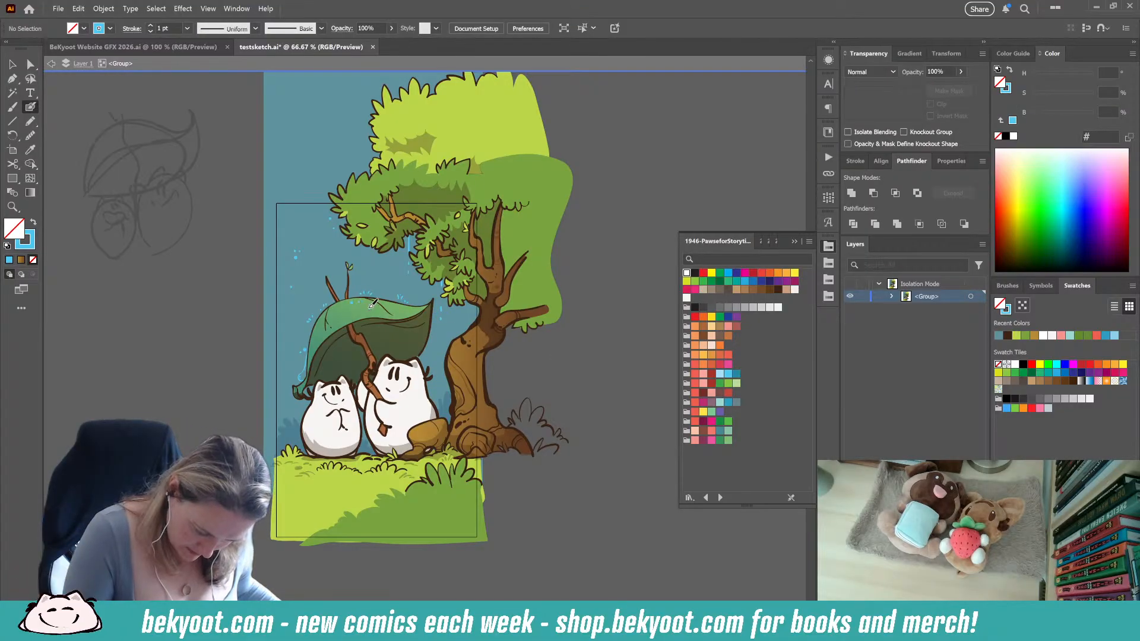
scroll(300, 327, up, 3)
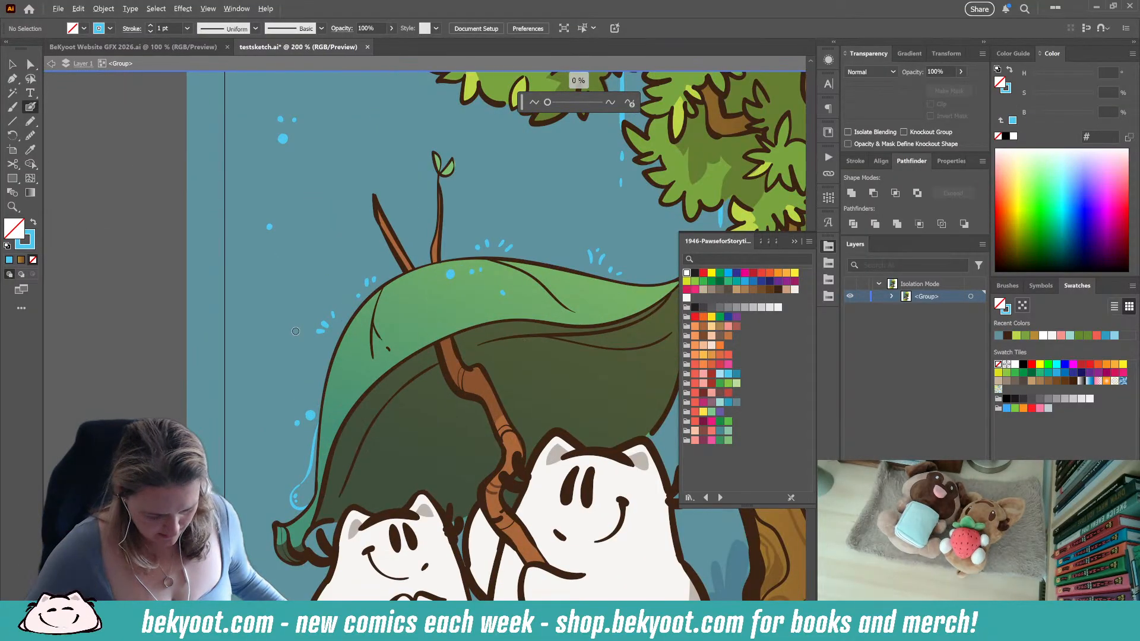
mouse_move(376, 315)
mouse_down()
mouse_move(297, 294)
mouse_move(269, 330)
mouse_move(276, 314)
mouse_up()
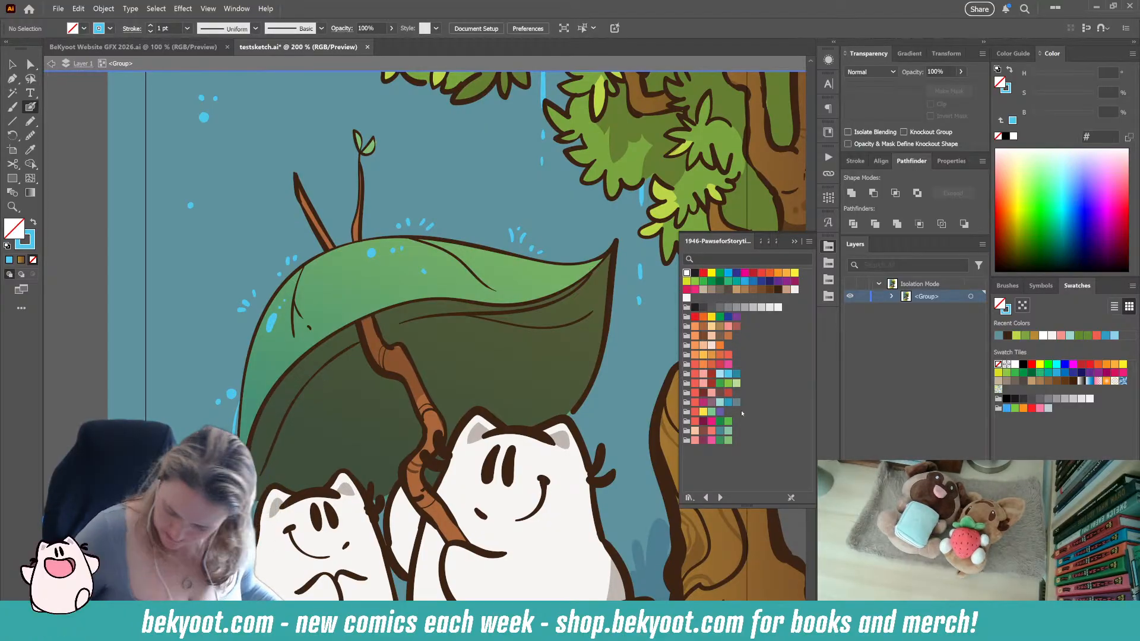
click(720, 373)
click(30, 121)
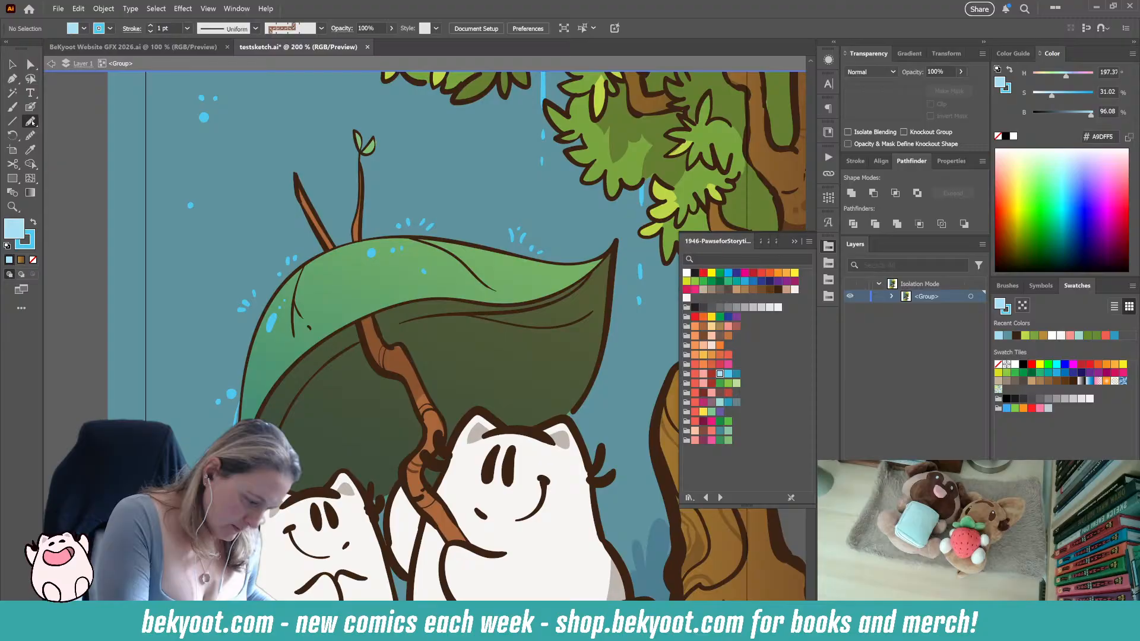
click(33, 224)
click(30, 244)
click(32, 261)
click(14, 230)
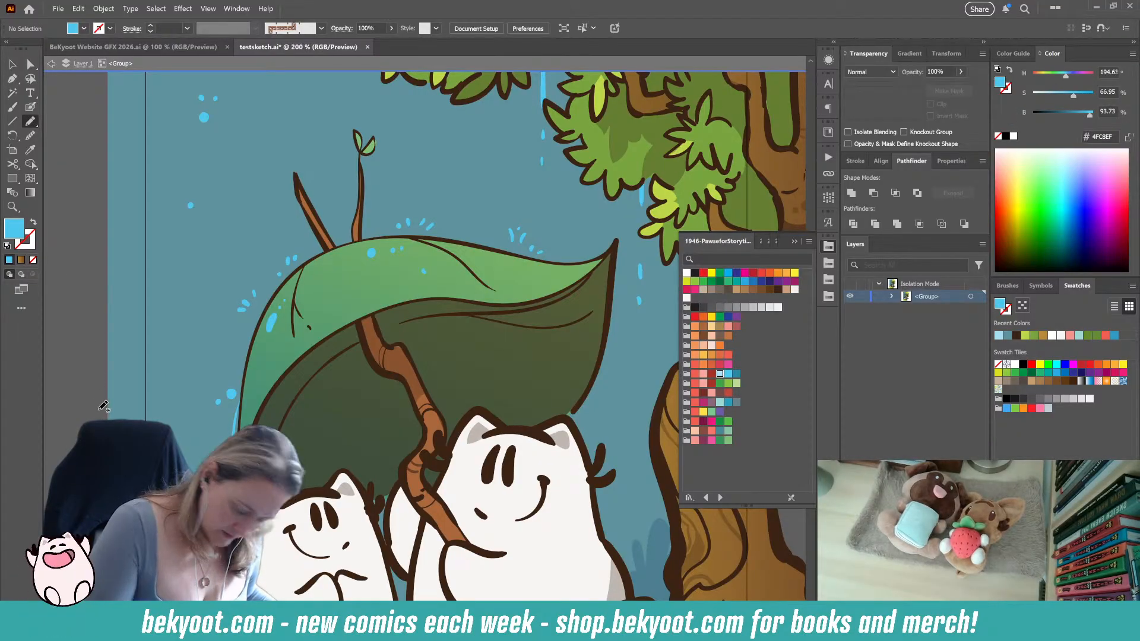
click(719, 374)
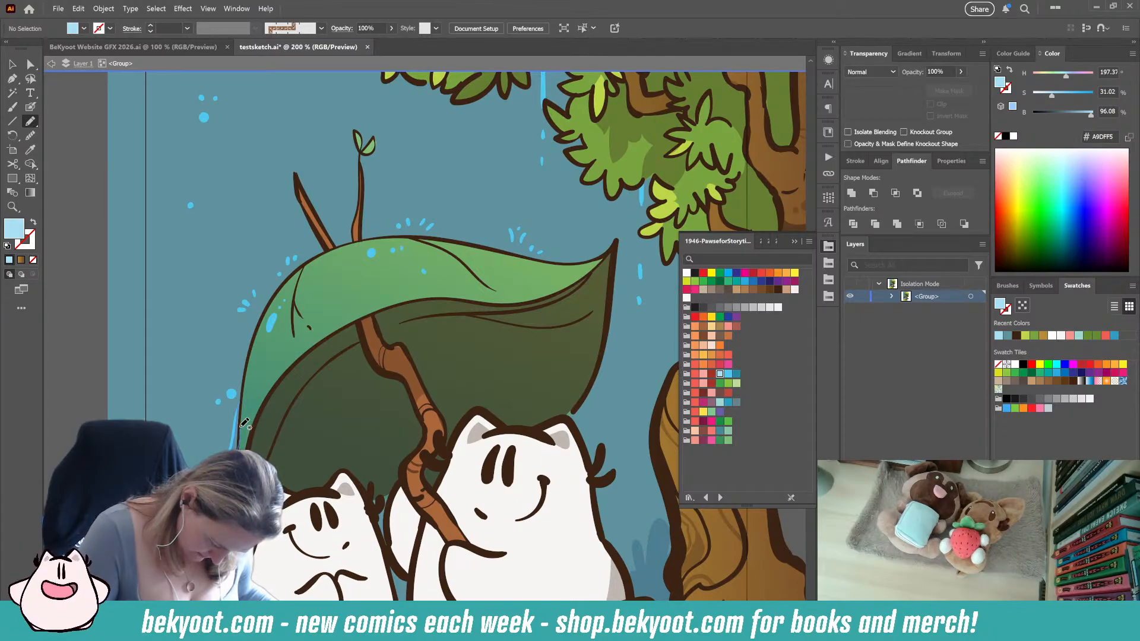
drag(246, 397, 246, 395)
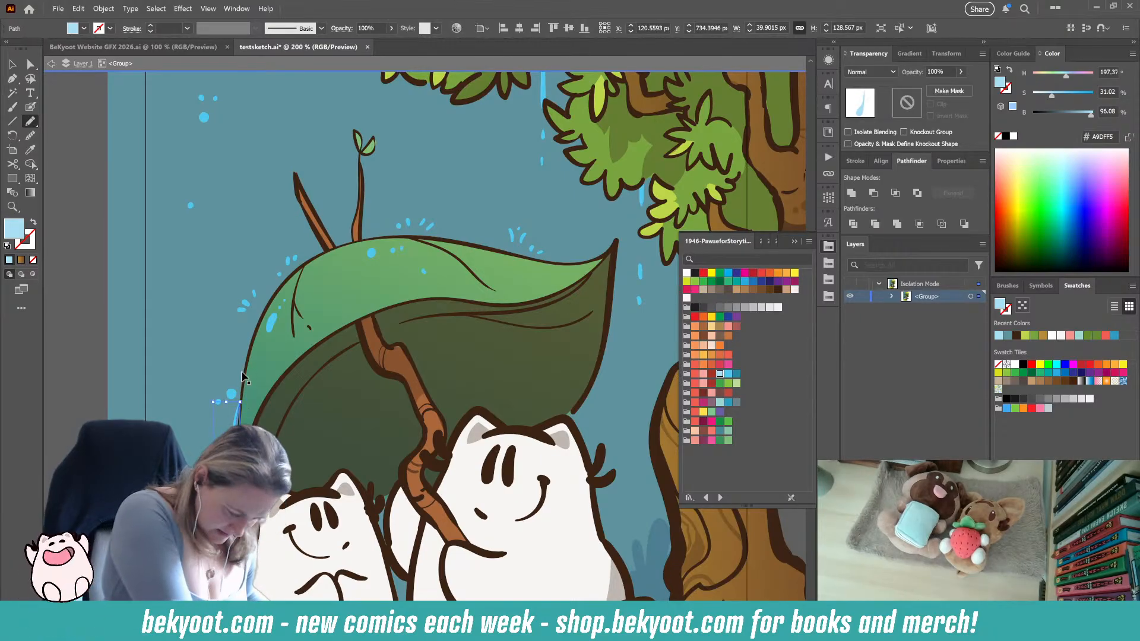
key(ctrl+shift+a)
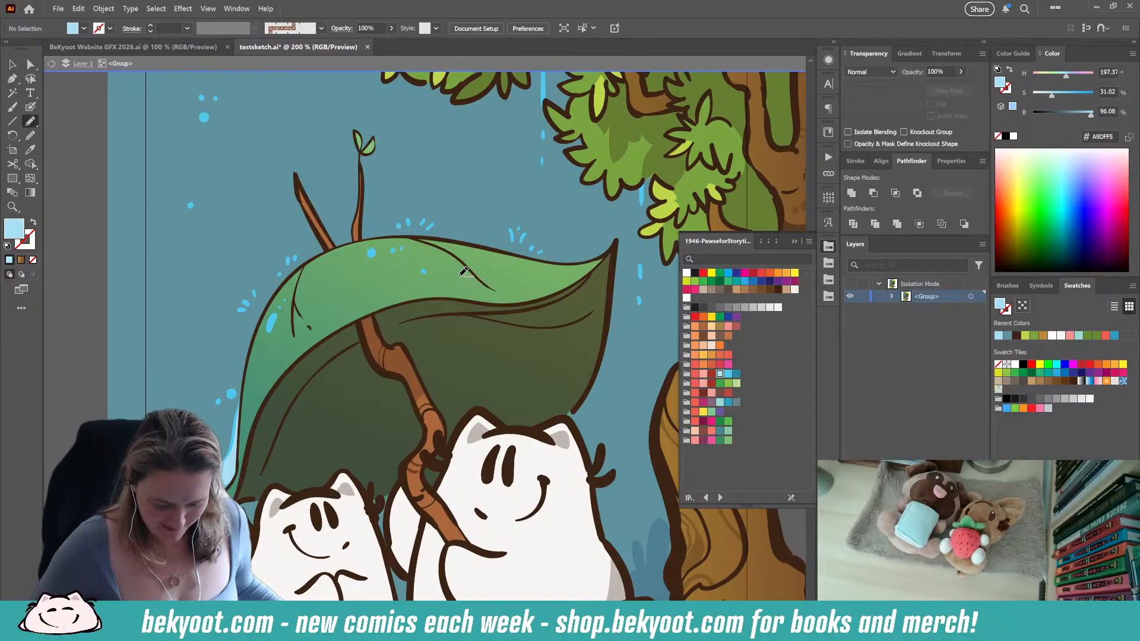
Paint small light blue droplets on the umbrella twig's sprout and broken tip with the Blob Brush
scroll(442, 312, down, 1)
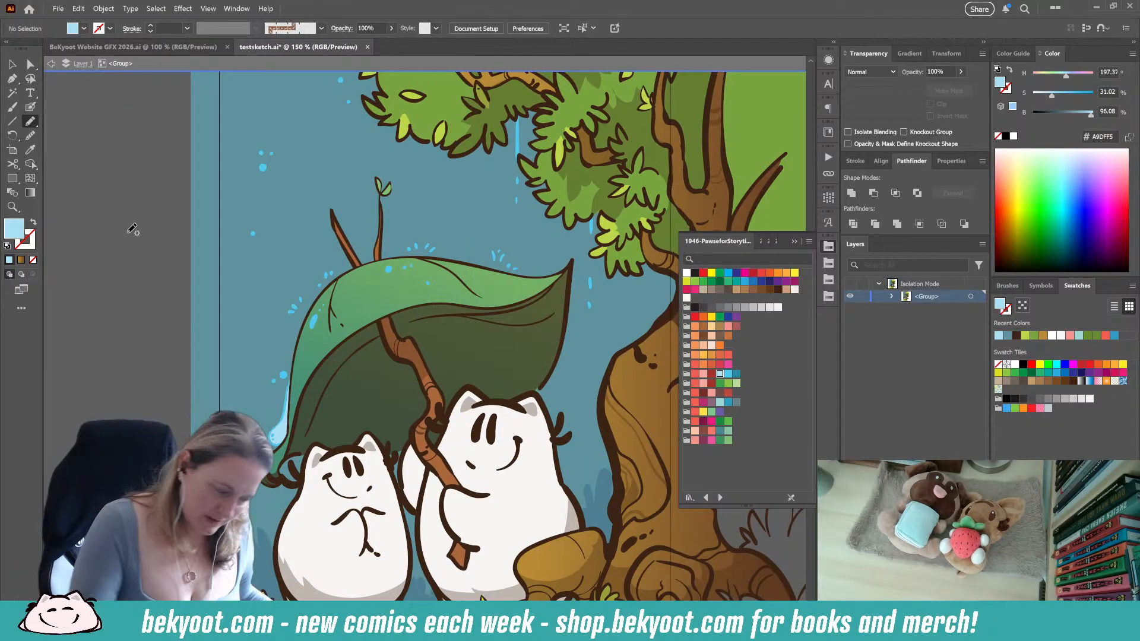
key(shift+b)
drag(404, 337, 365, 383)
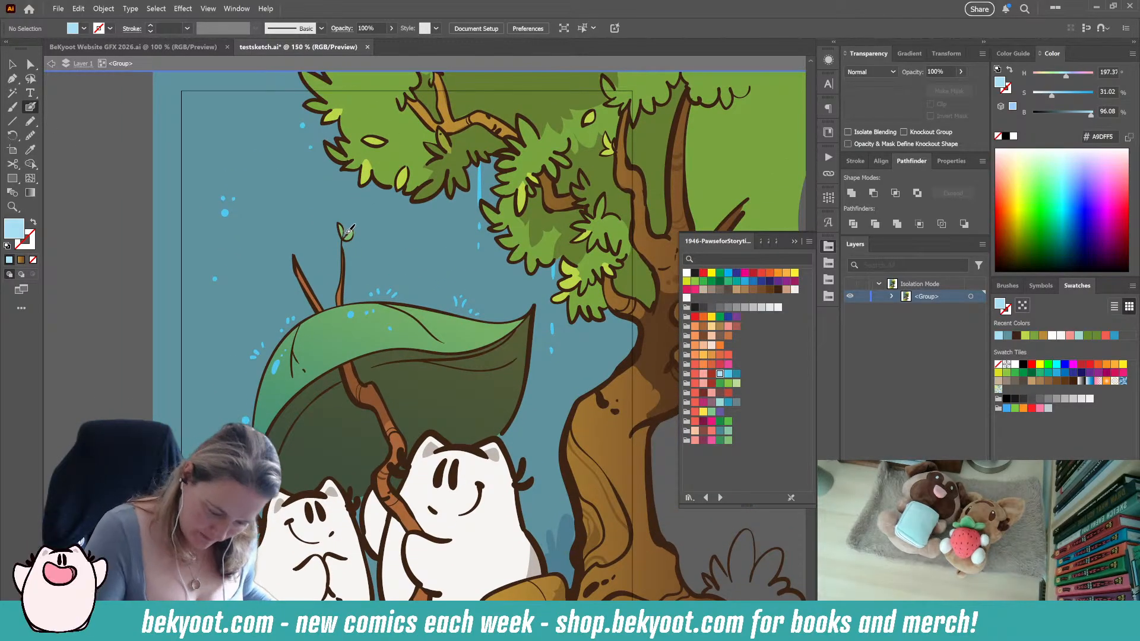
key(shift+x)
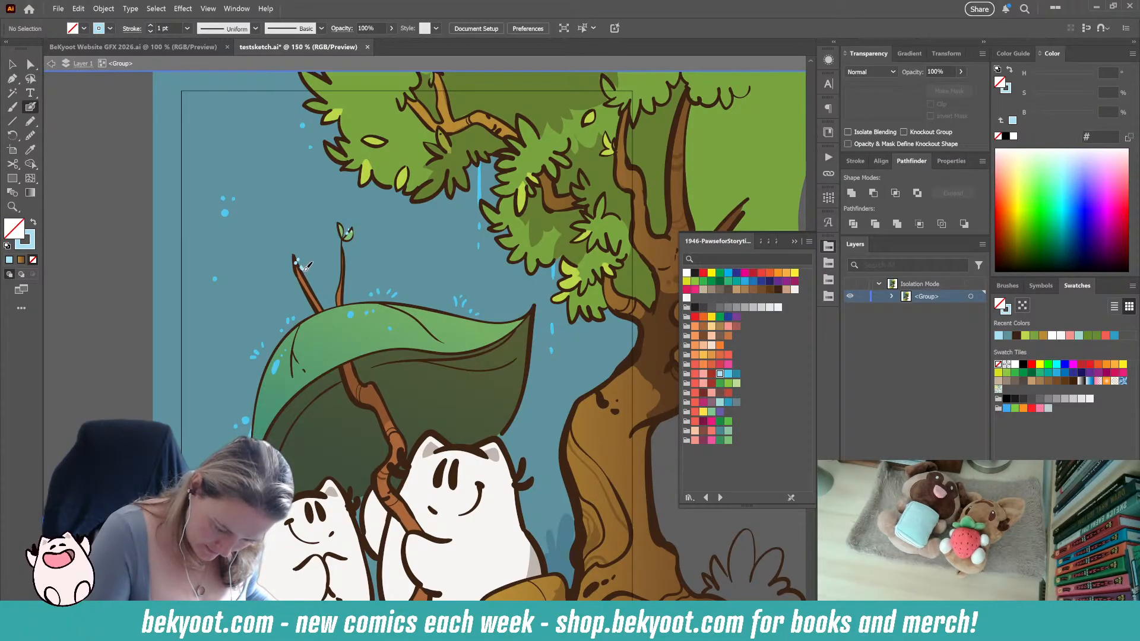
drag(309, 273, 314, 281)
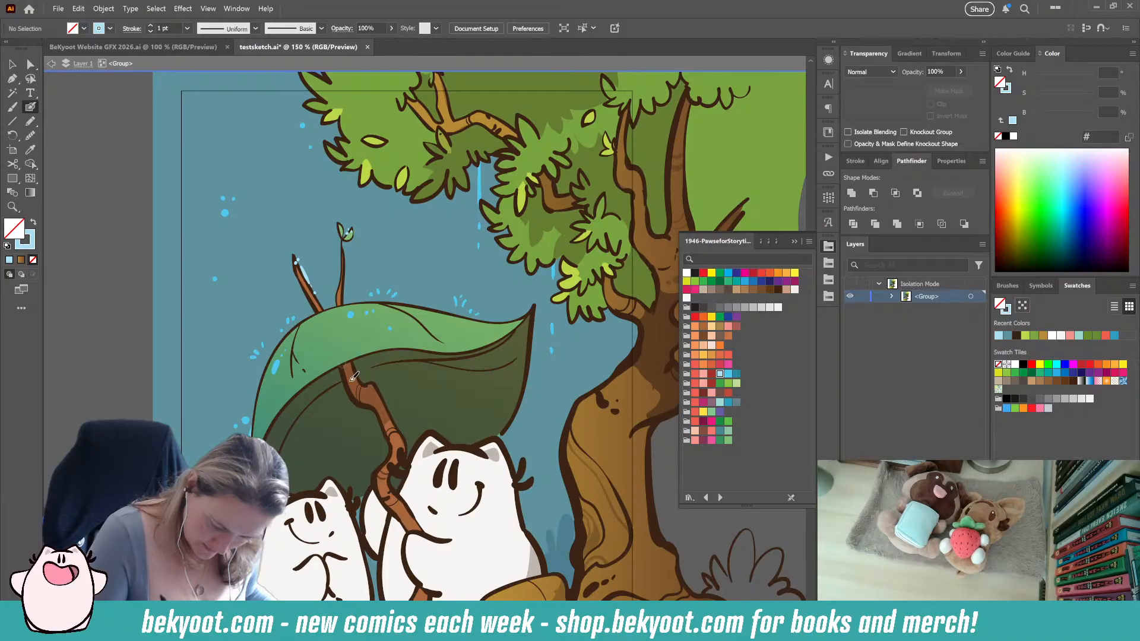
key(ctrl+z)
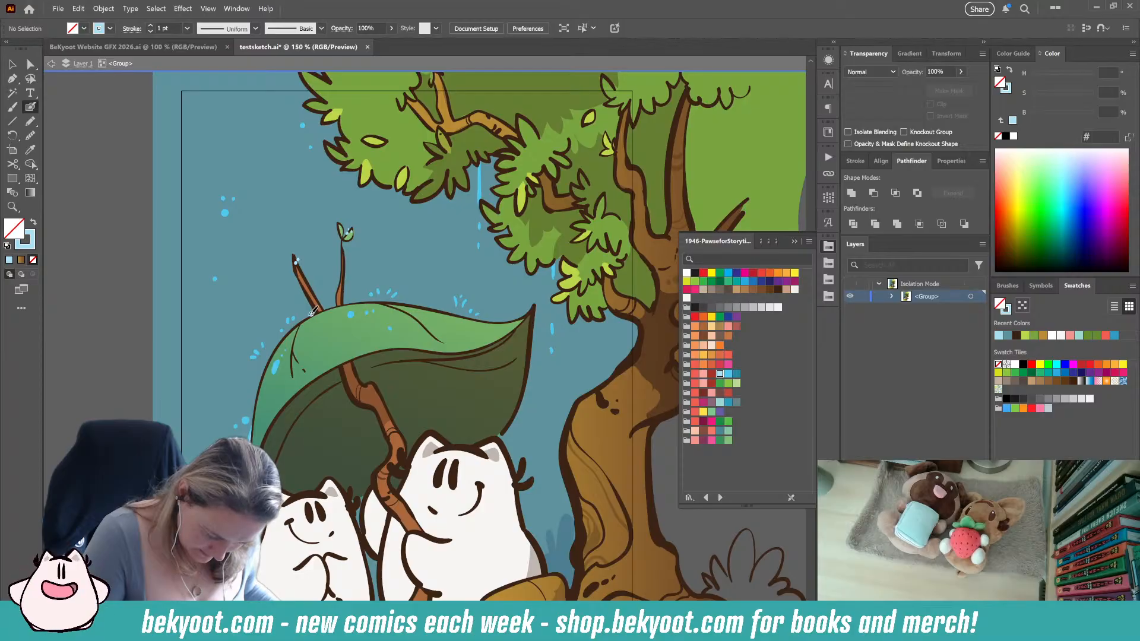
drag(309, 316, 318, 310)
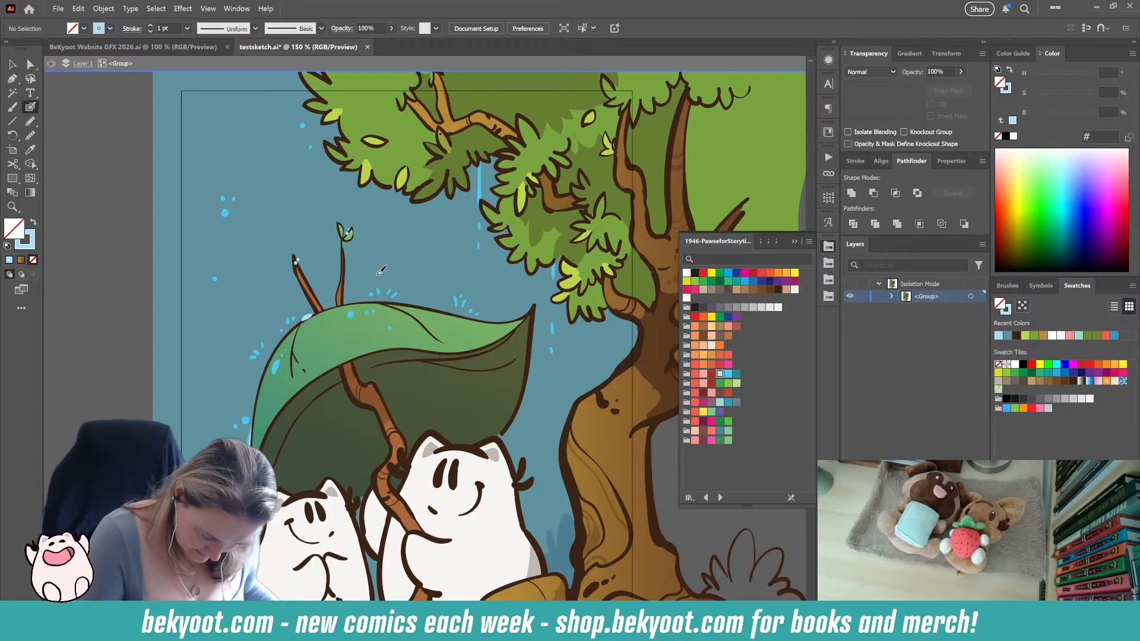
key(ctrl+z)
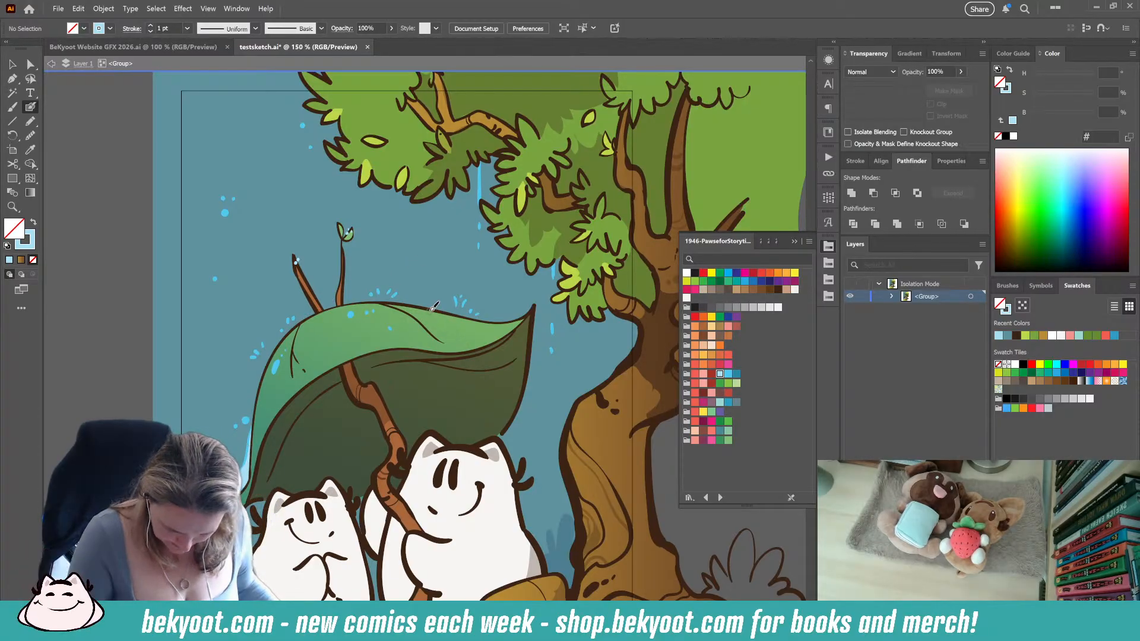
Dab light blue droplets over the leaf umbrella, the tree foliage, the open background and the grass
drag(433, 307, 447, 311)
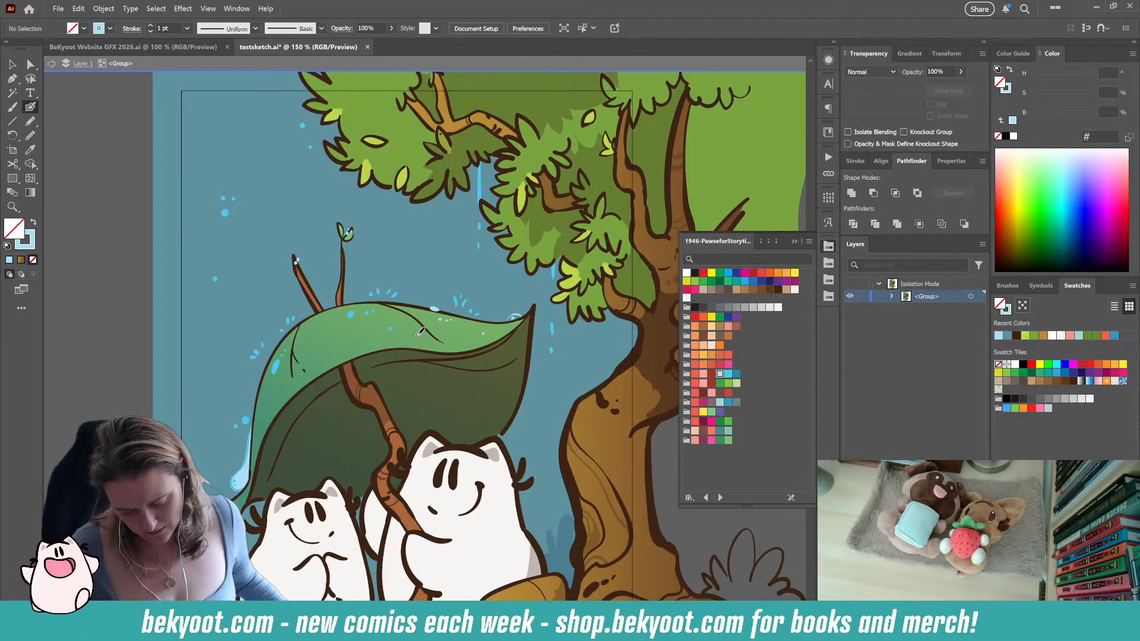
alt+scroll(403, 354, down, 2)
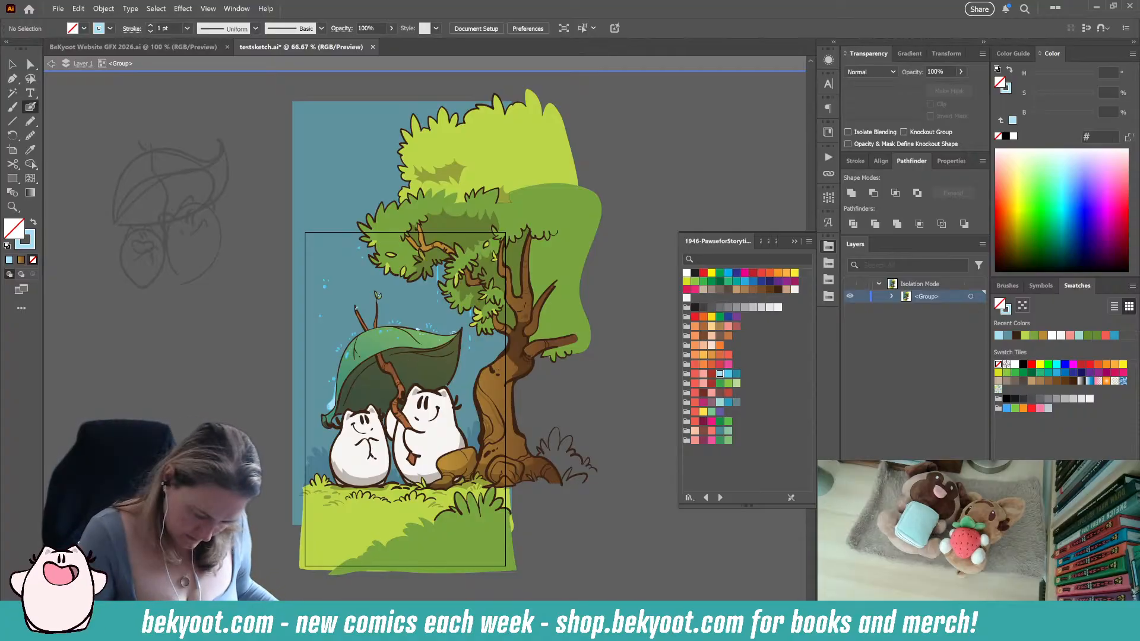
drag(519, 374, 487, 374)
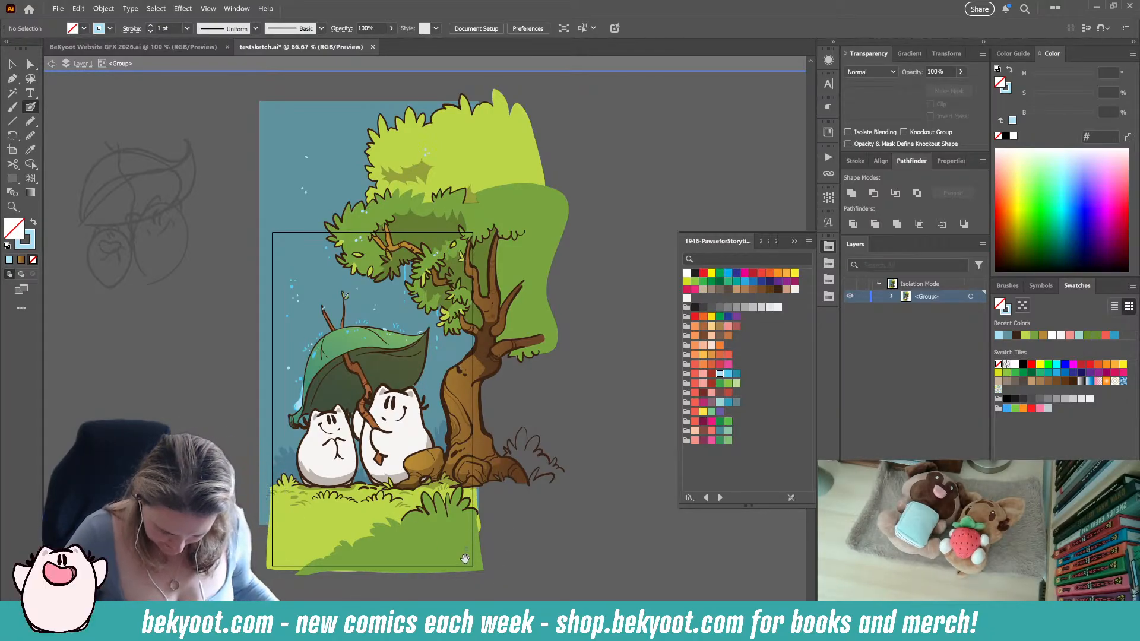
drag(473, 548, 509, 500)
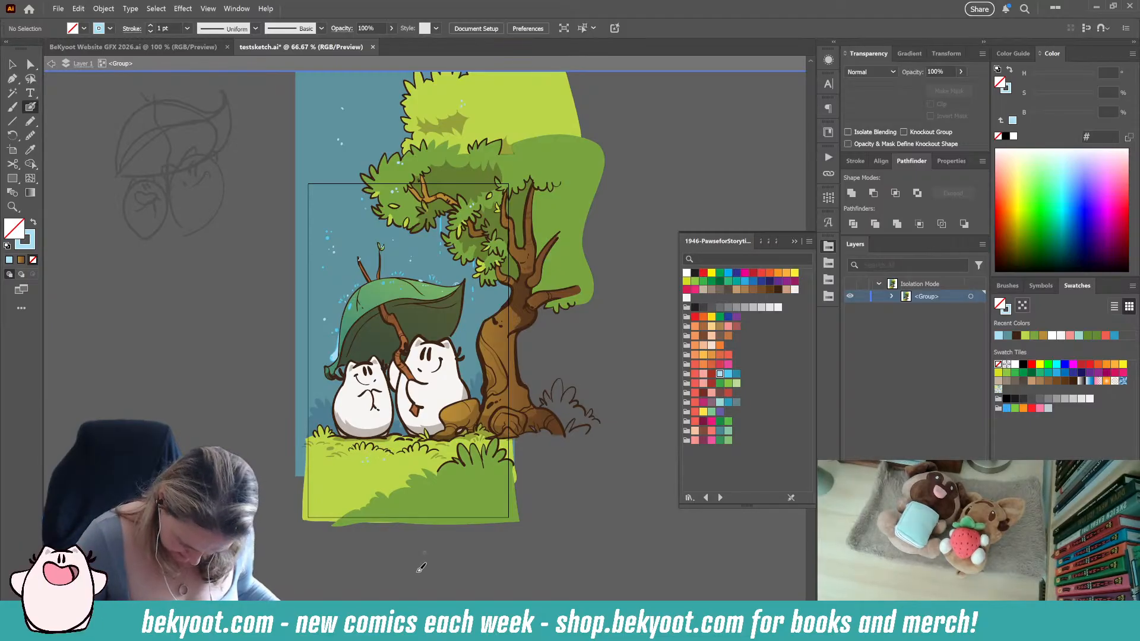
Pick up the bright blue of the existing raindrops as the brush colour and dab droplets across the grass
click(323, 268)
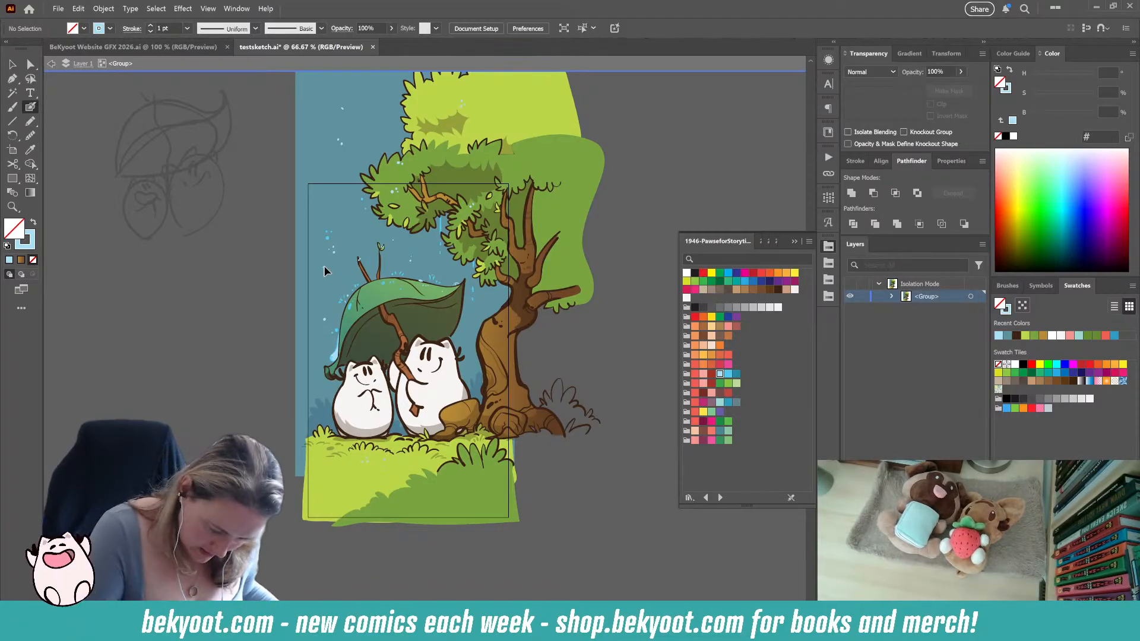
key(ctrl+shift+a)
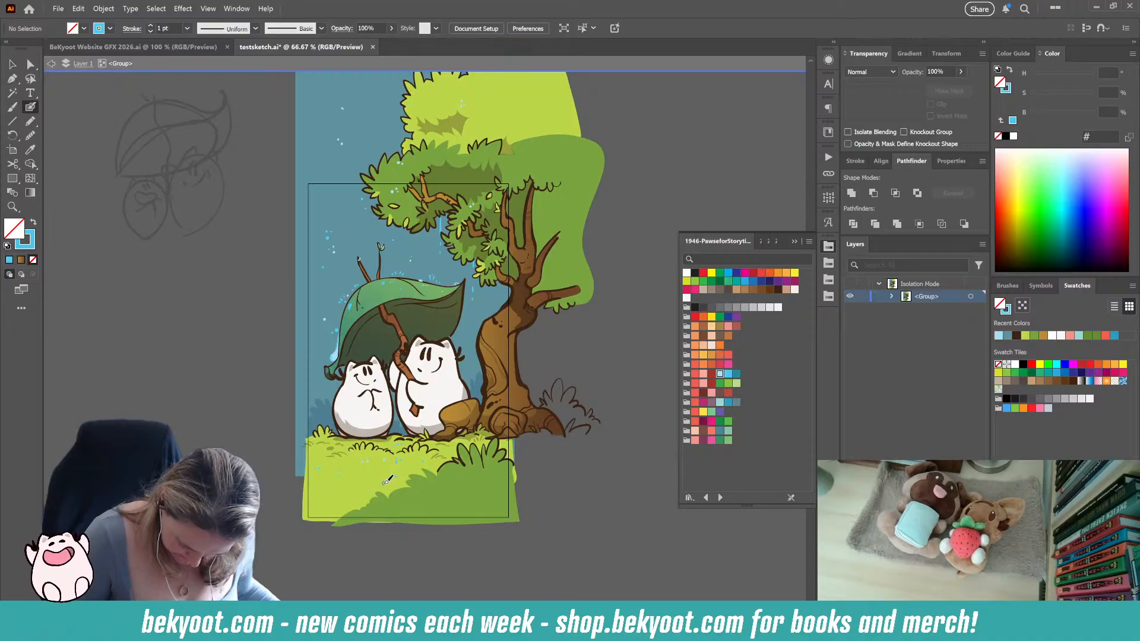
drag(432, 498, 386, 510)
drag(563, 446, 559, 461)
Draw a blue filled light-beam shape about 805 × 1530 px over the characters and grass with the Pencil tool
click(31, 121)
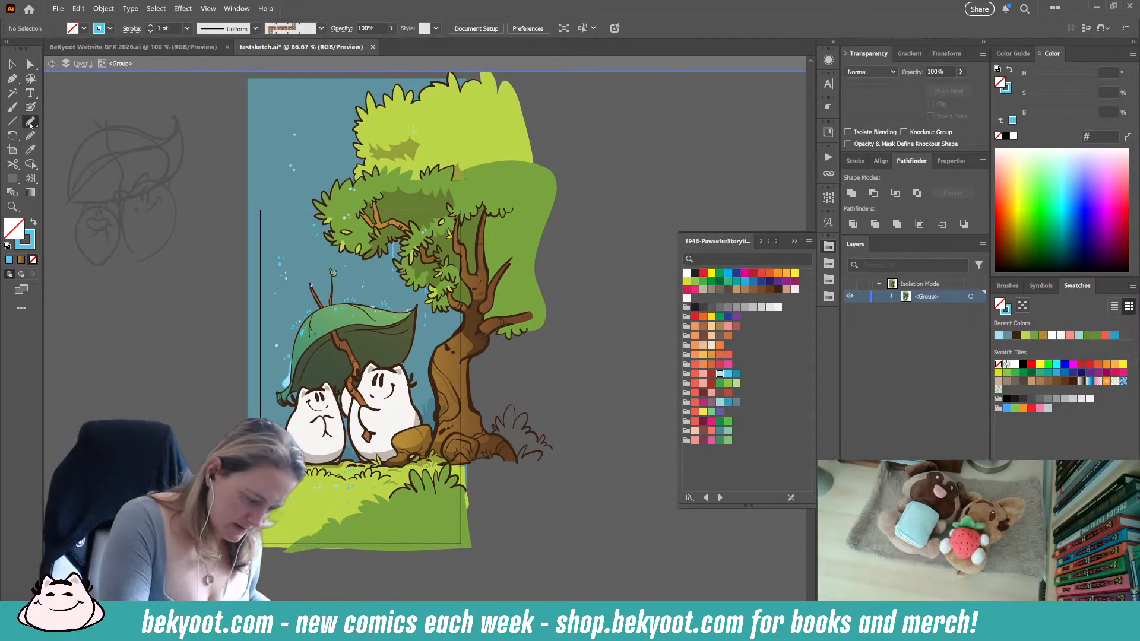
key(shift+x)
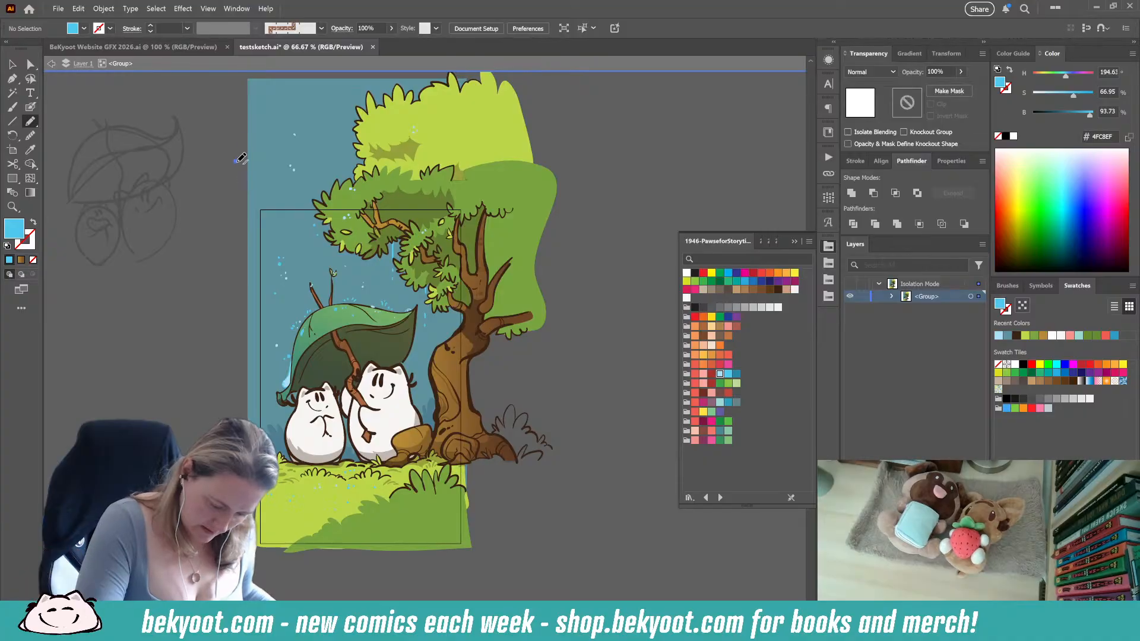
drag(236, 162, 401, 445)
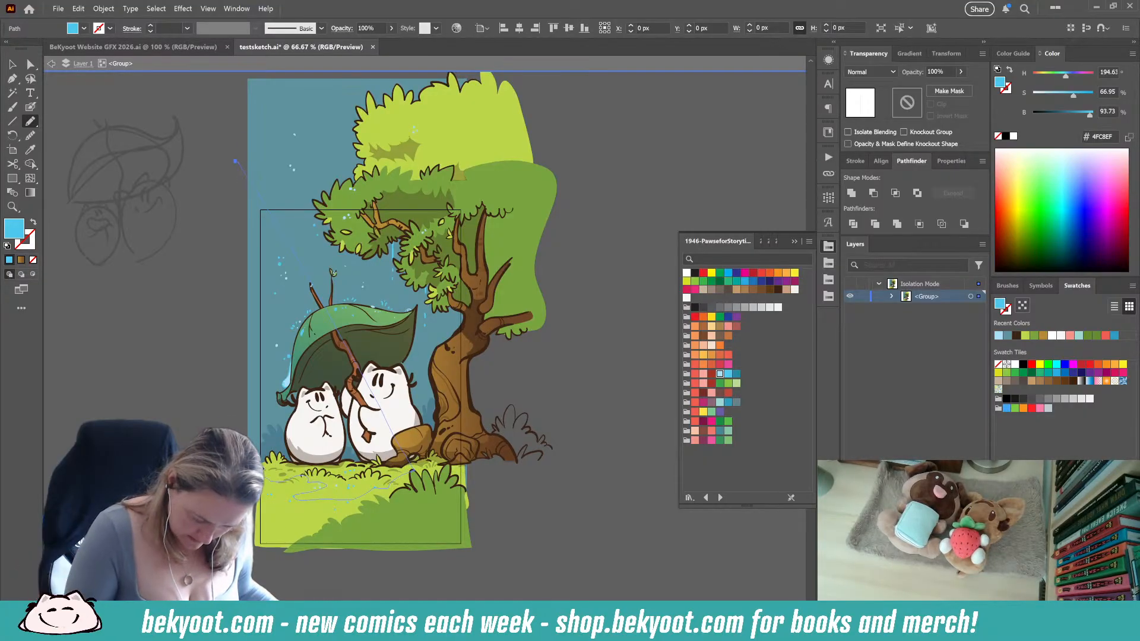
drag(247, 370, 242, 153)
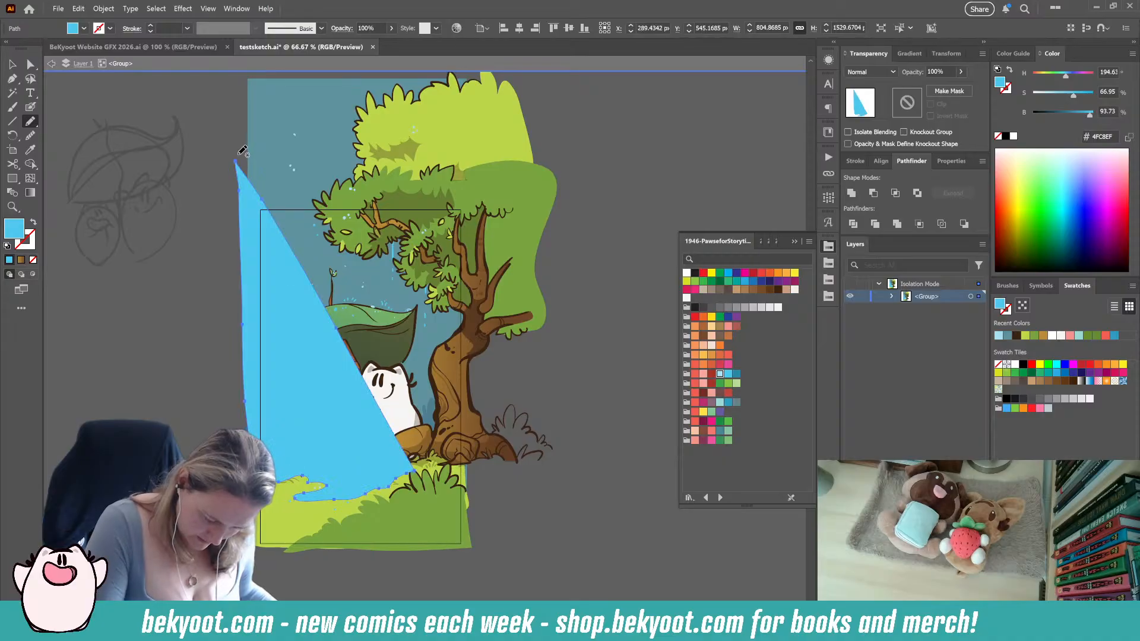
Recolour the beam shape with the warm yellow F8D28A and set its blending mode to Overlay
click(711, 326)
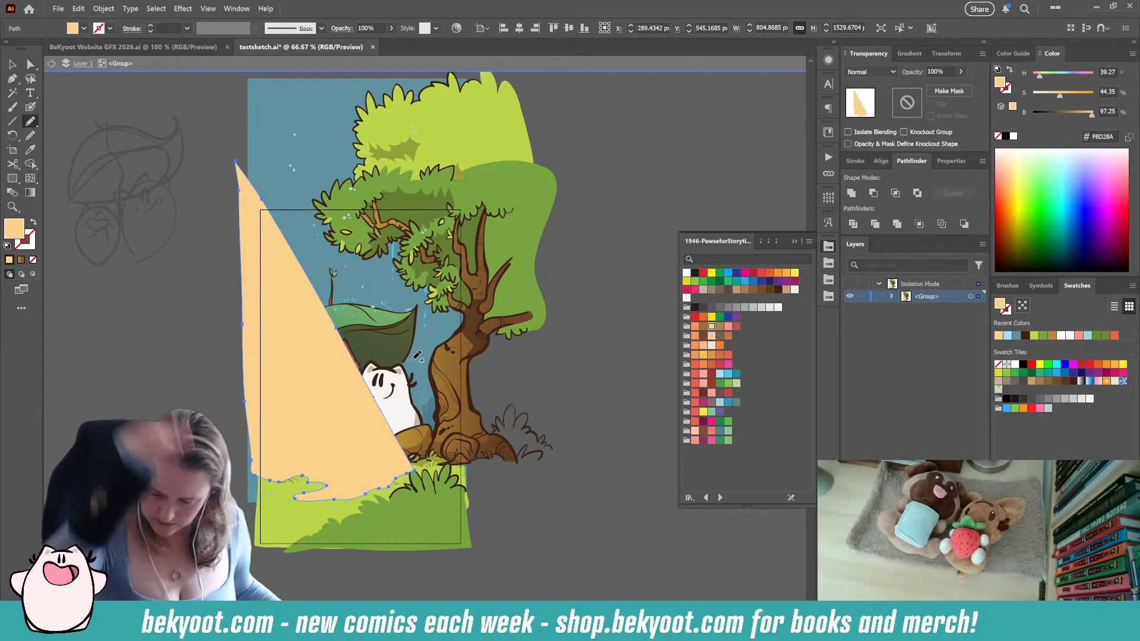
click(871, 72)
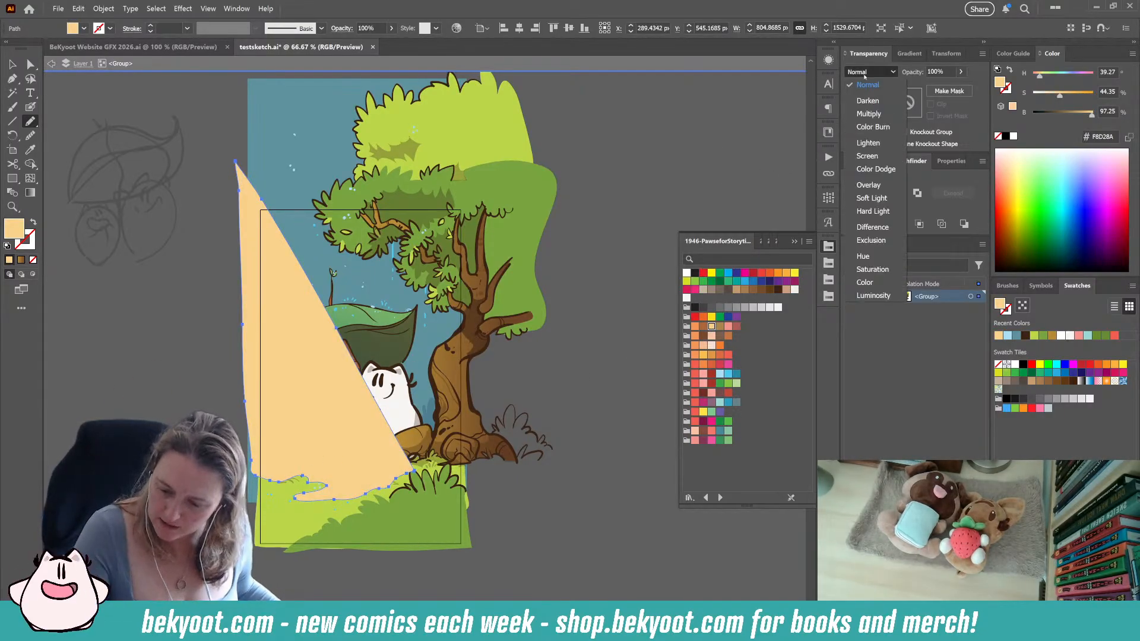
click(871, 185)
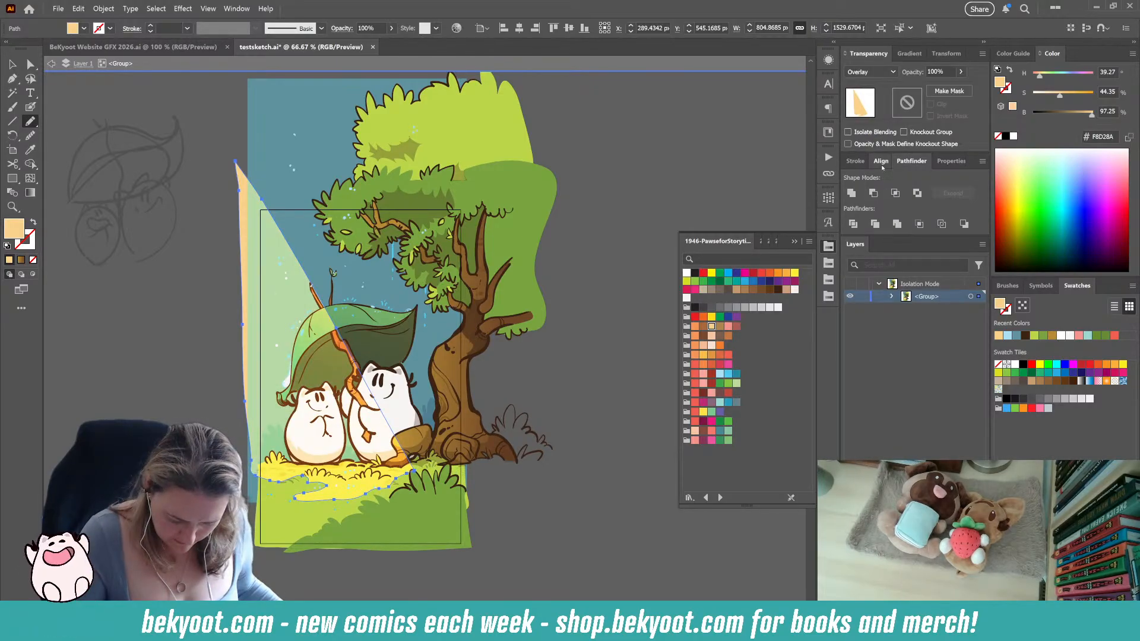
ctrl+click(594, 338)
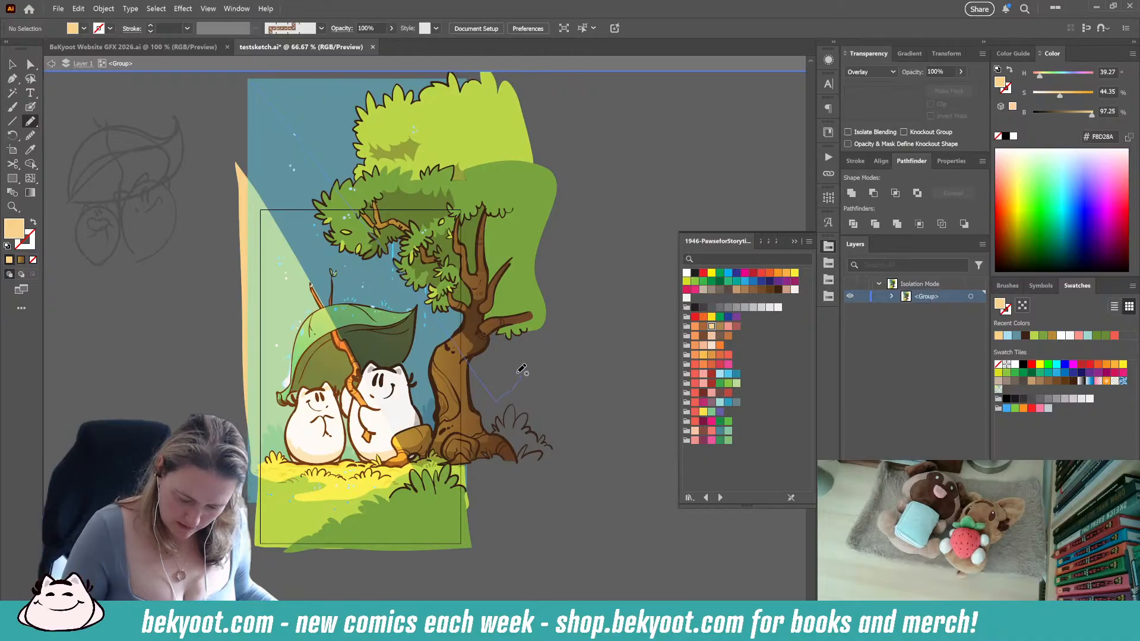
Draw a second diagonal light beam about 1333 × 1597 px from the background's upper corner across the tree to the trunk
mouse_move(337, 90)
mouse_down()
mouse_move(313, 75)
mouse_move(253, 78)
mouse_up()
key(ctrl+z)
scroll(561, 415, up, 3)
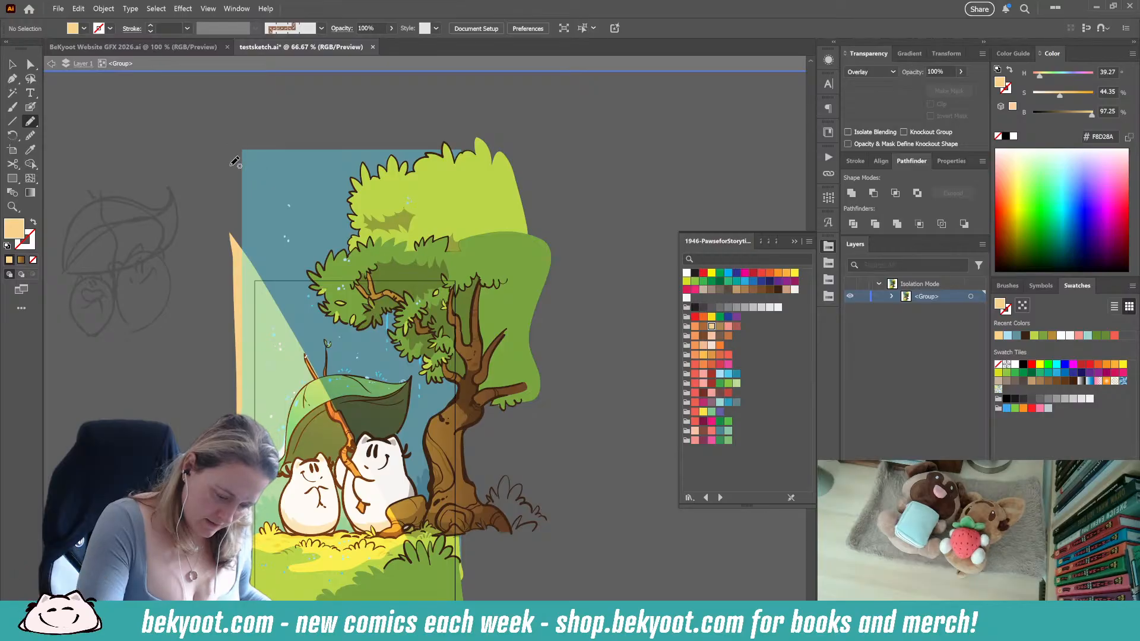
mouse_move(472, 474)
mouse_down()
mouse_move(509, 441)
mouse_move(477, 425)
mouse_move(290, 174)
mouse_move(244, 121)
mouse_move(219, 141)
mouse_up()
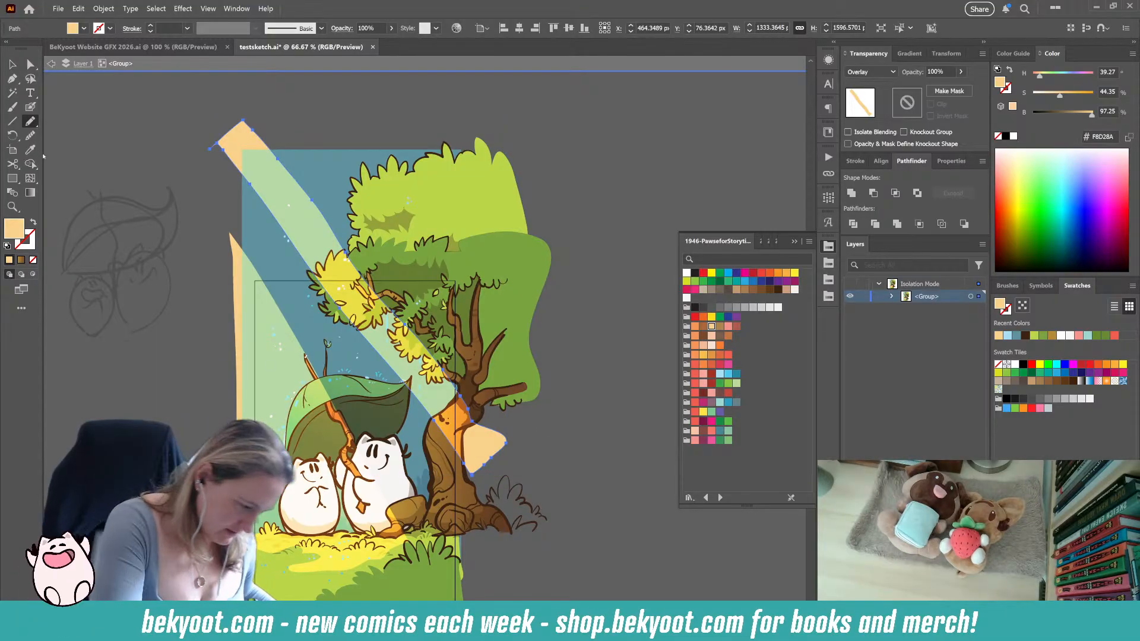
Even out both long edges of the second diagonal light beam with the Smooth tool
click(30, 136)
drag(327, 220, 469, 415)
drag(464, 463, 287, 237)
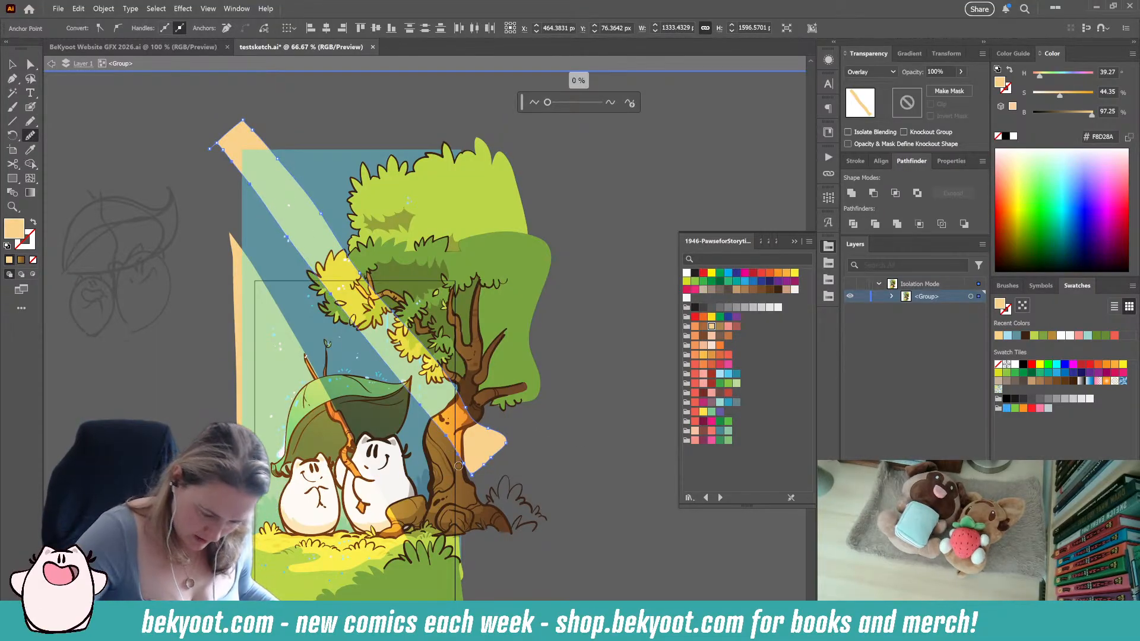
drag(488, 428, 252, 130)
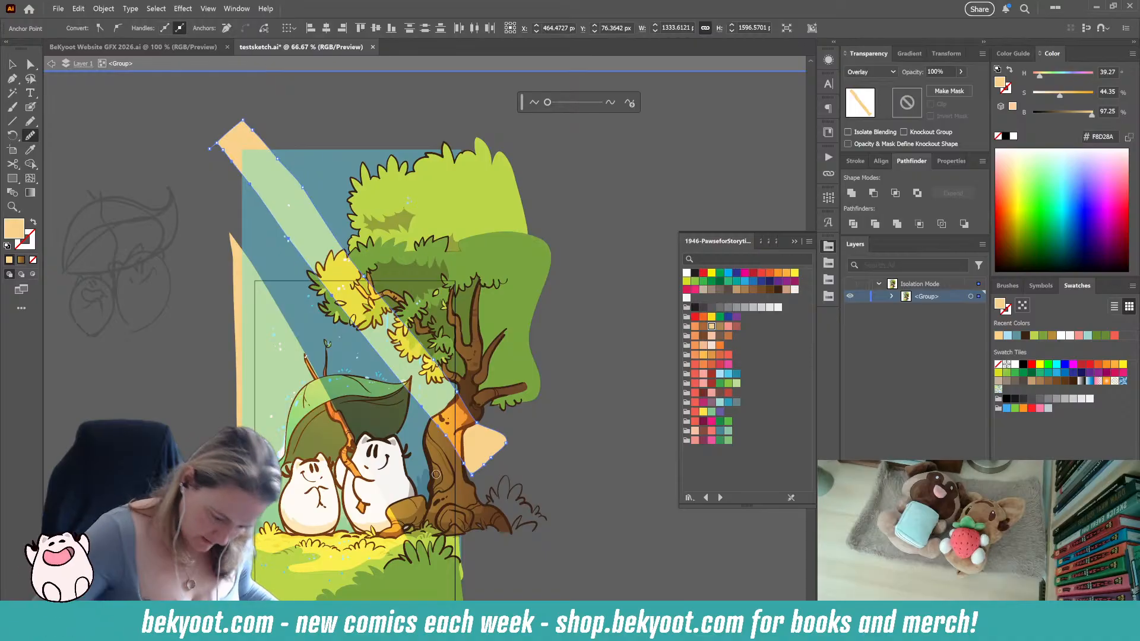
drag(250, 184, 446, 435)
drag(348, 260, 504, 448)
drag(410, 331, 510, 468)
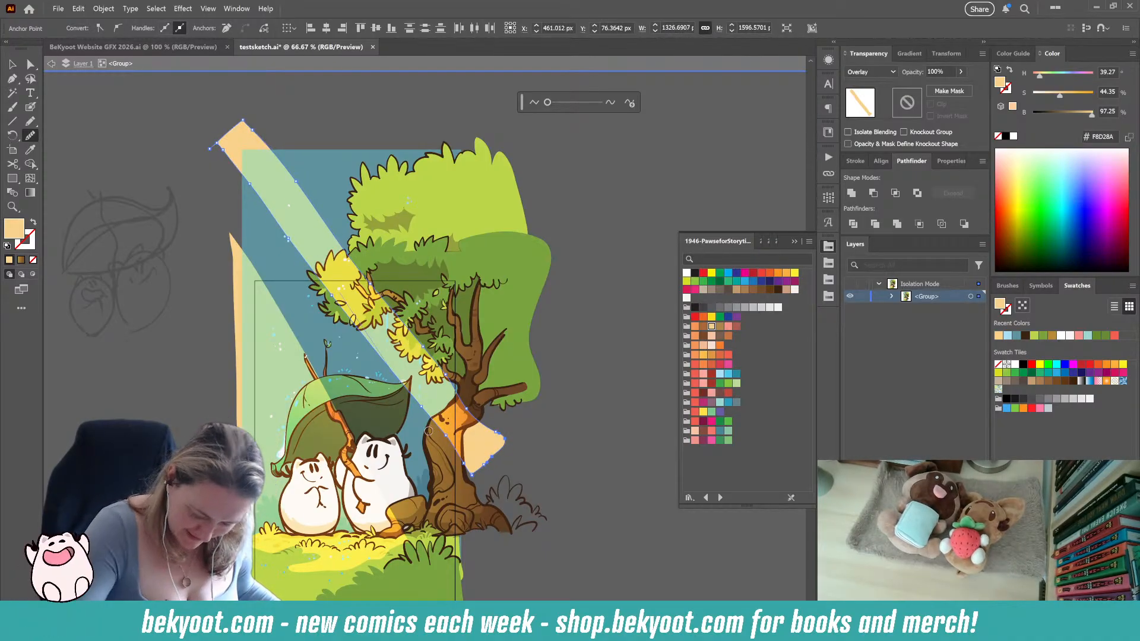
drag(355, 325, 474, 480)
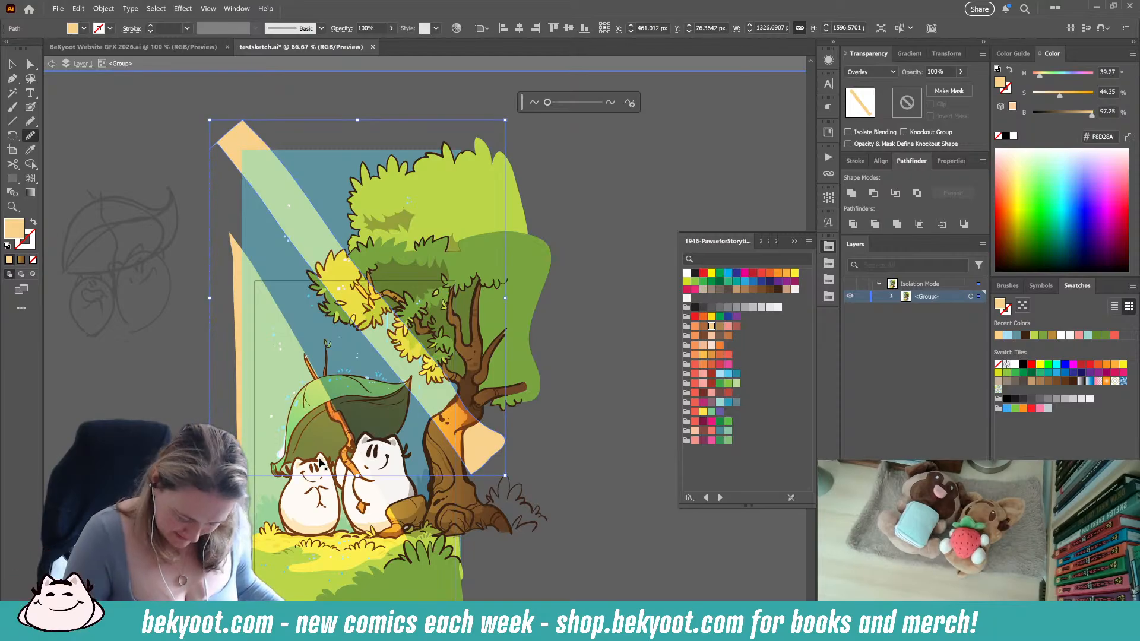
Select both light beams and apply a Gaussian Blur with a radius of about 34.7 pixels
ctrl+click(343, 434)
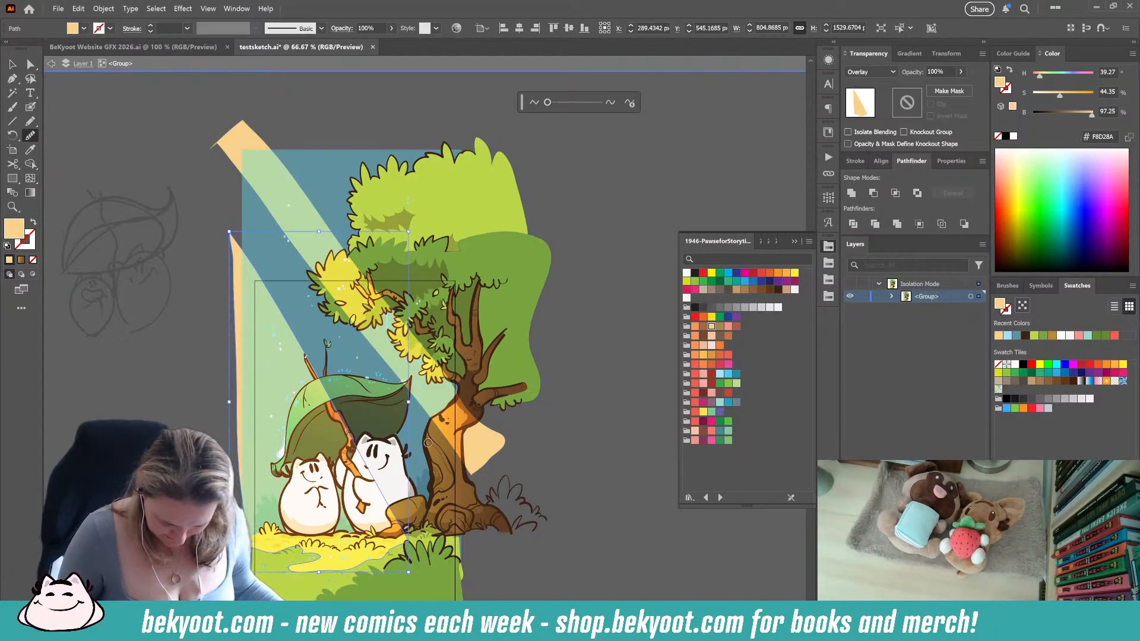
ctrl+click(320, 466)
ctrl+shift+click(315, 515)
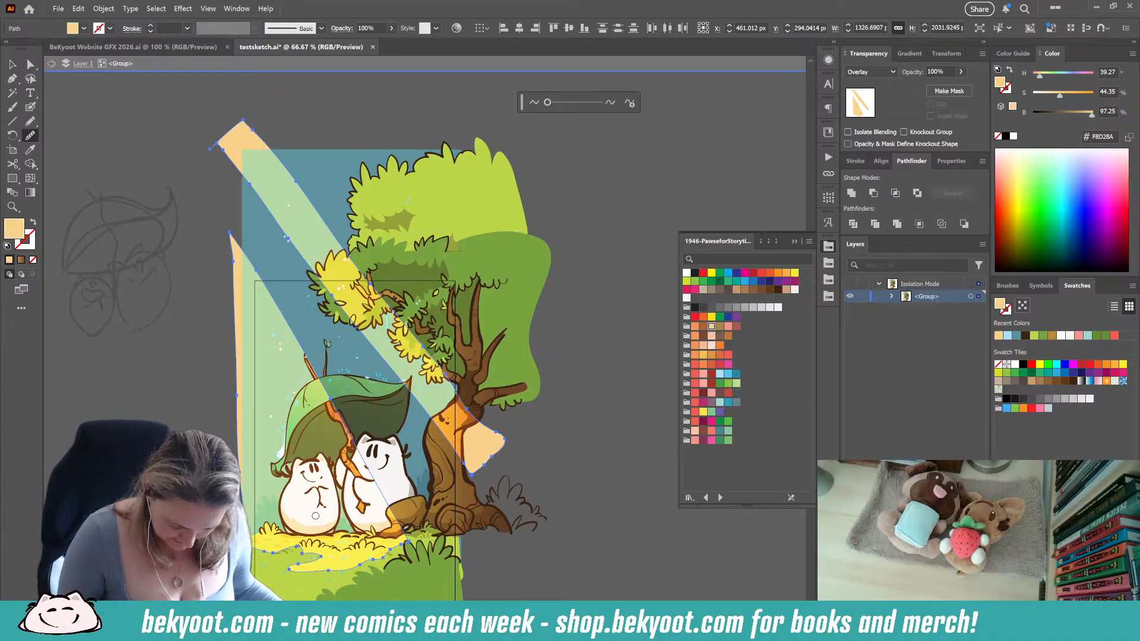
scroll(578, 371, down, 2)
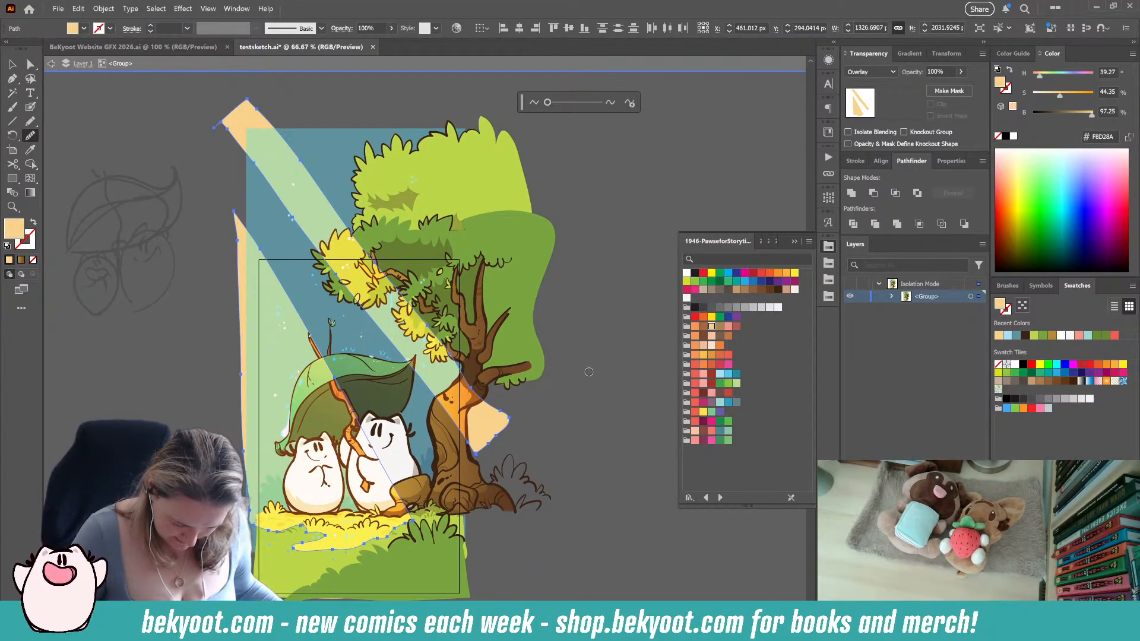
click(208, 8)
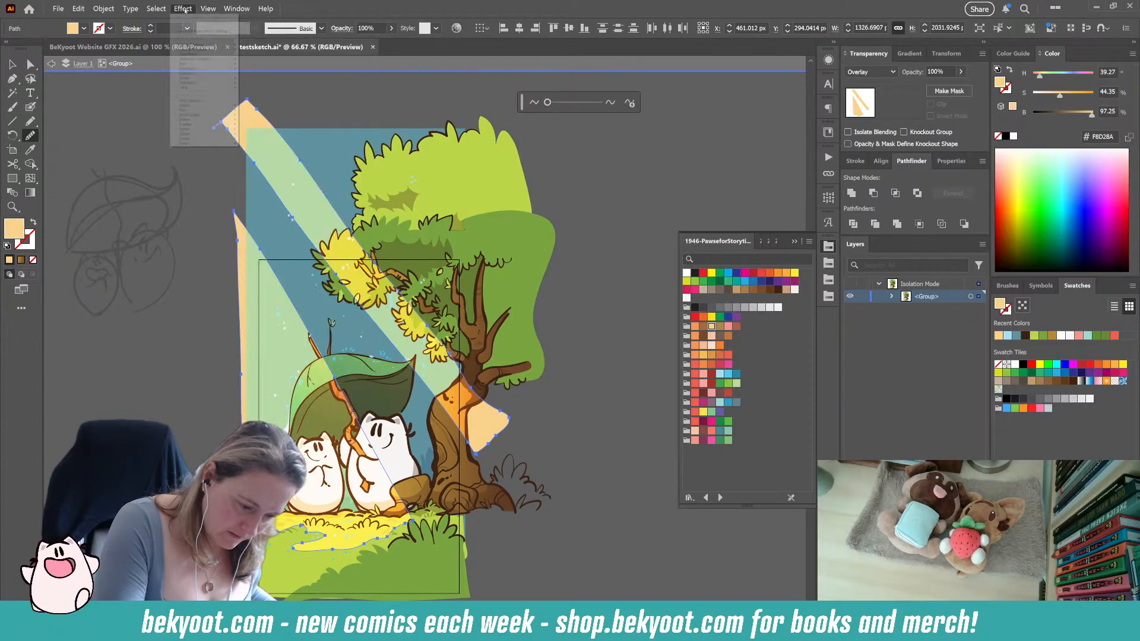
click(183, 8)
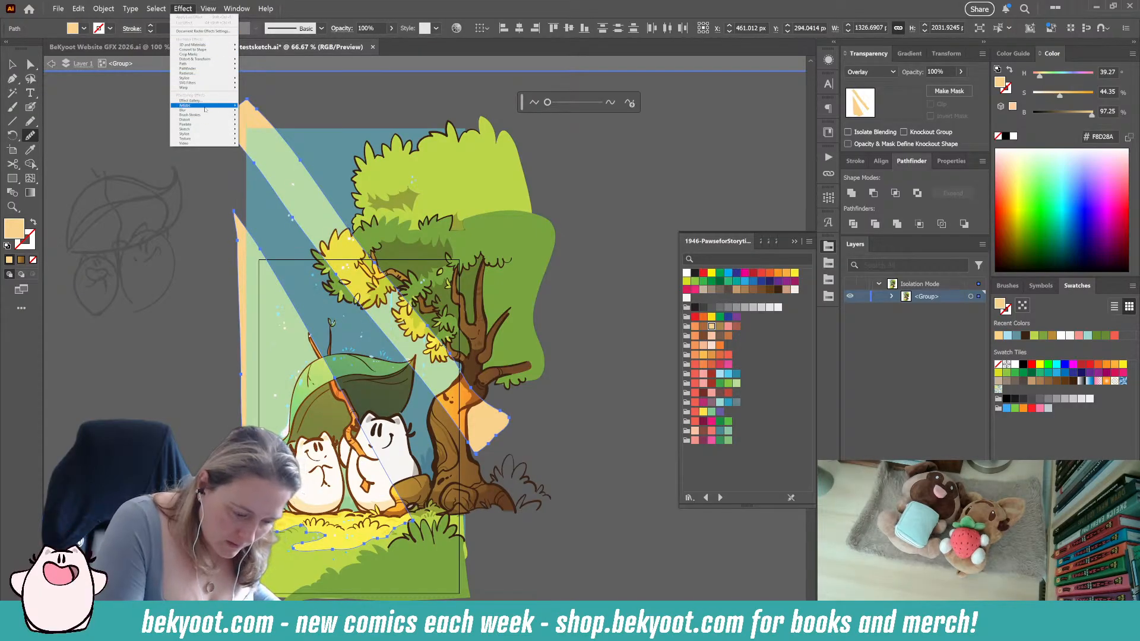
mouse_move(214, 110)
click(262, 114)
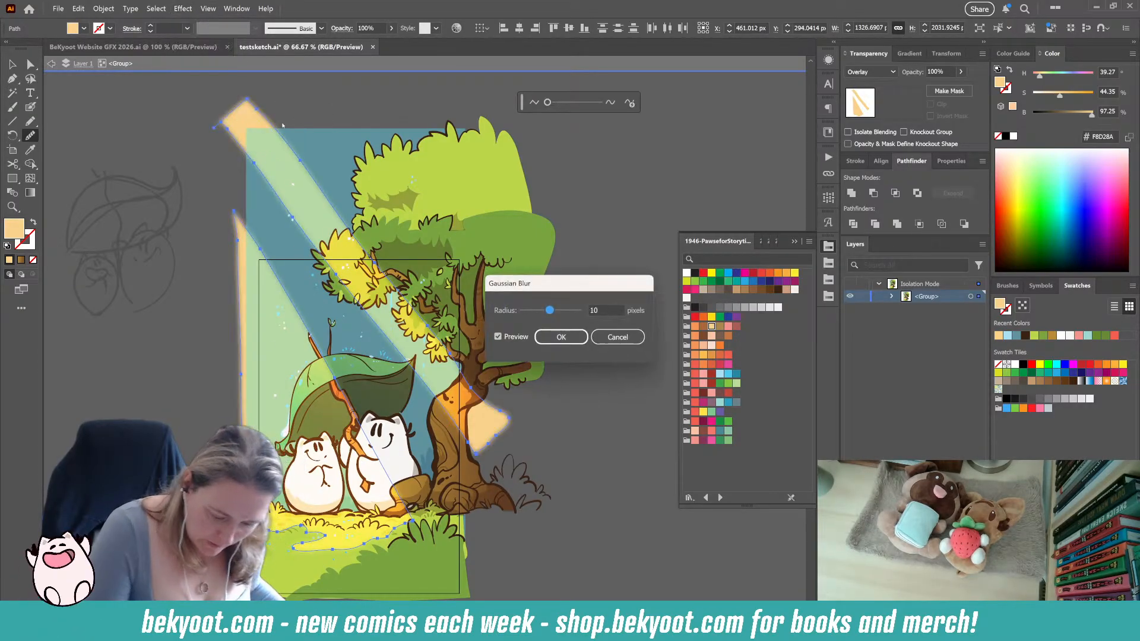
drag(556, 311, 557, 314)
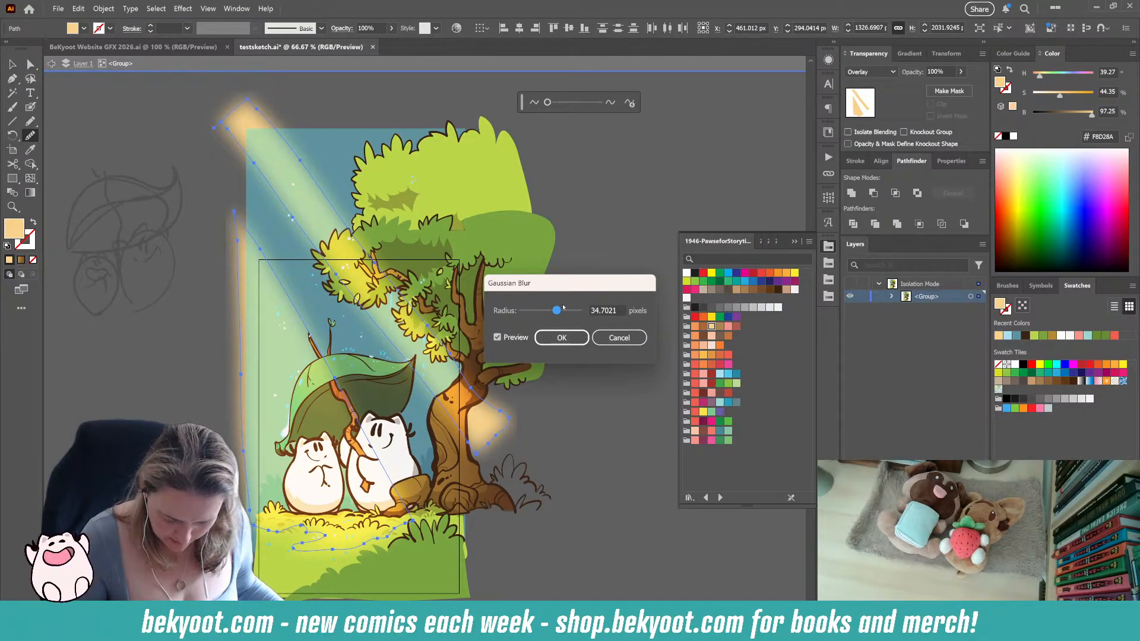
click(562, 337)
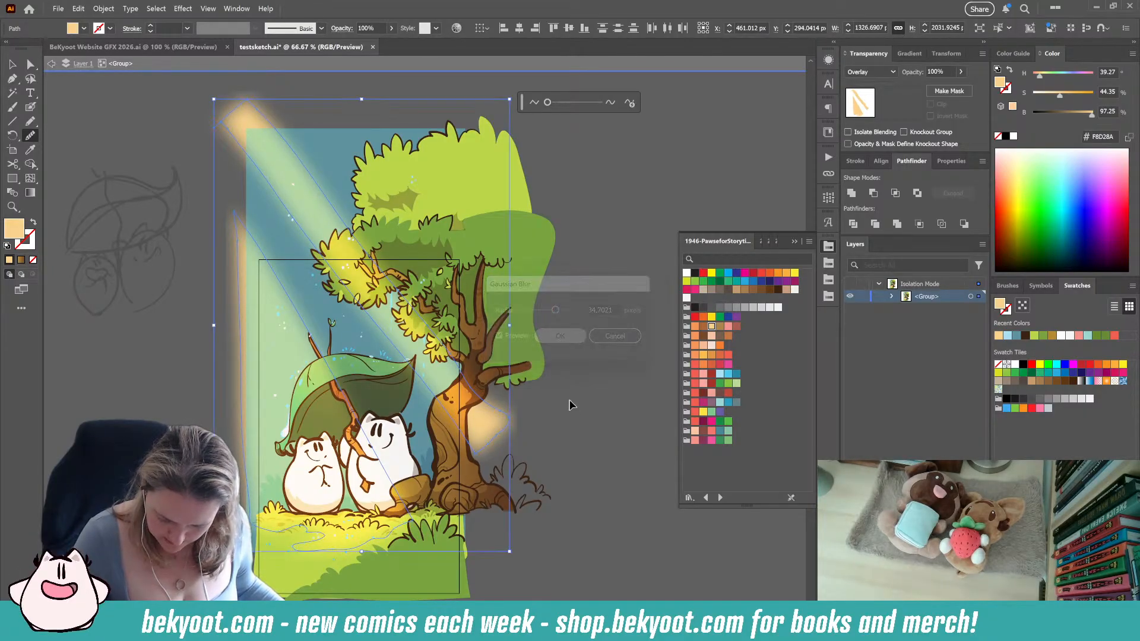
click(574, 410)
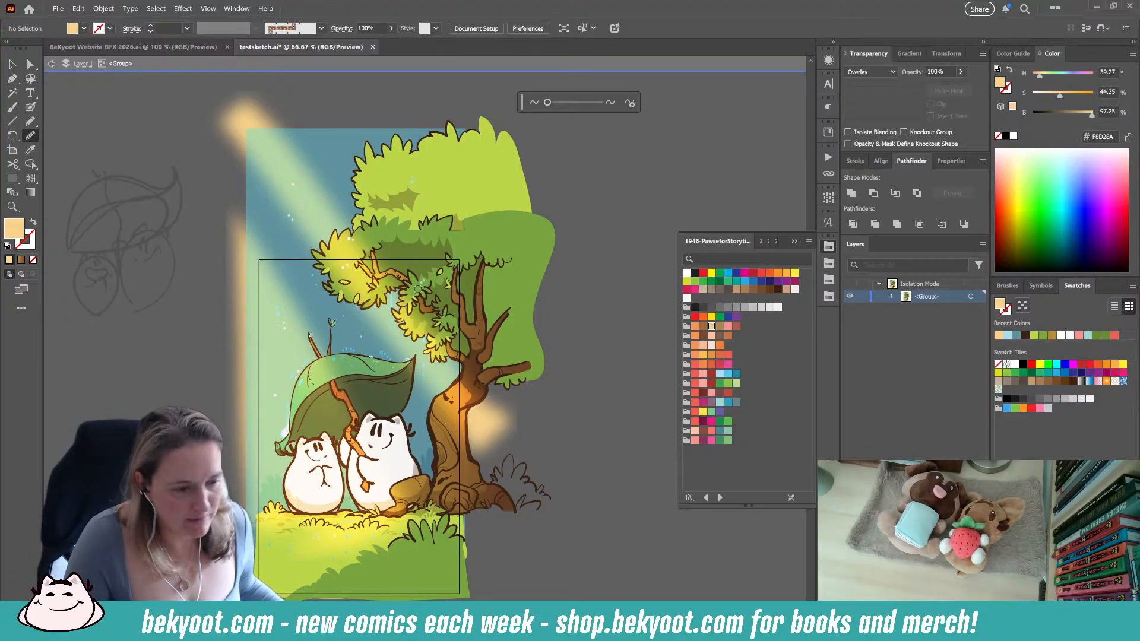
Move the diagonal light beam about 120 px down so it crosses lower on the tree trunk
key(v)
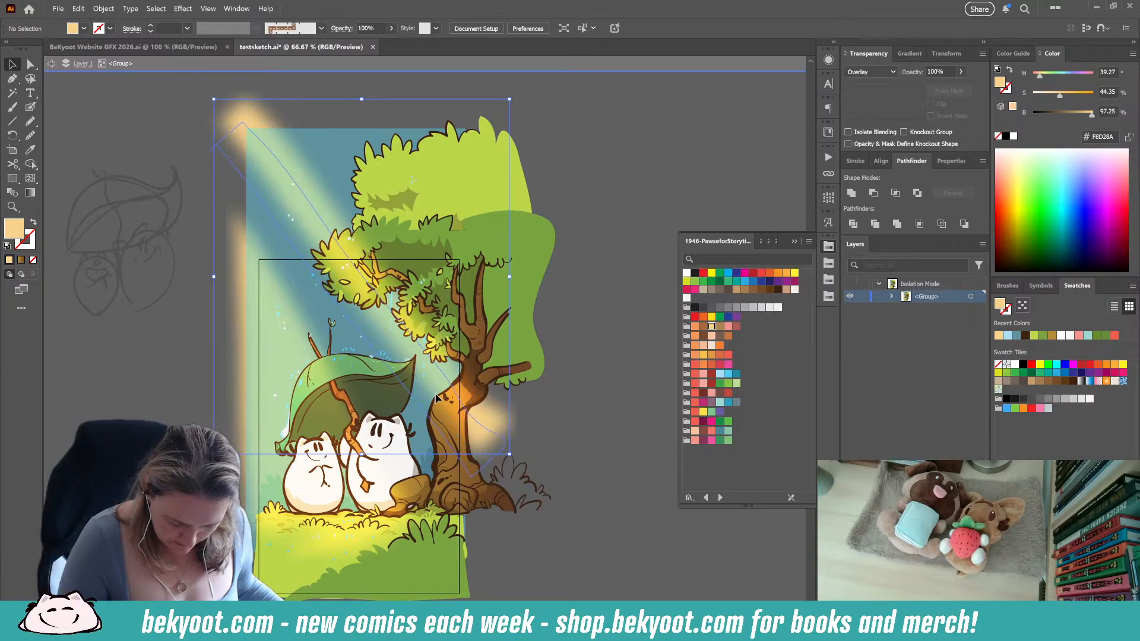
click(447, 412)
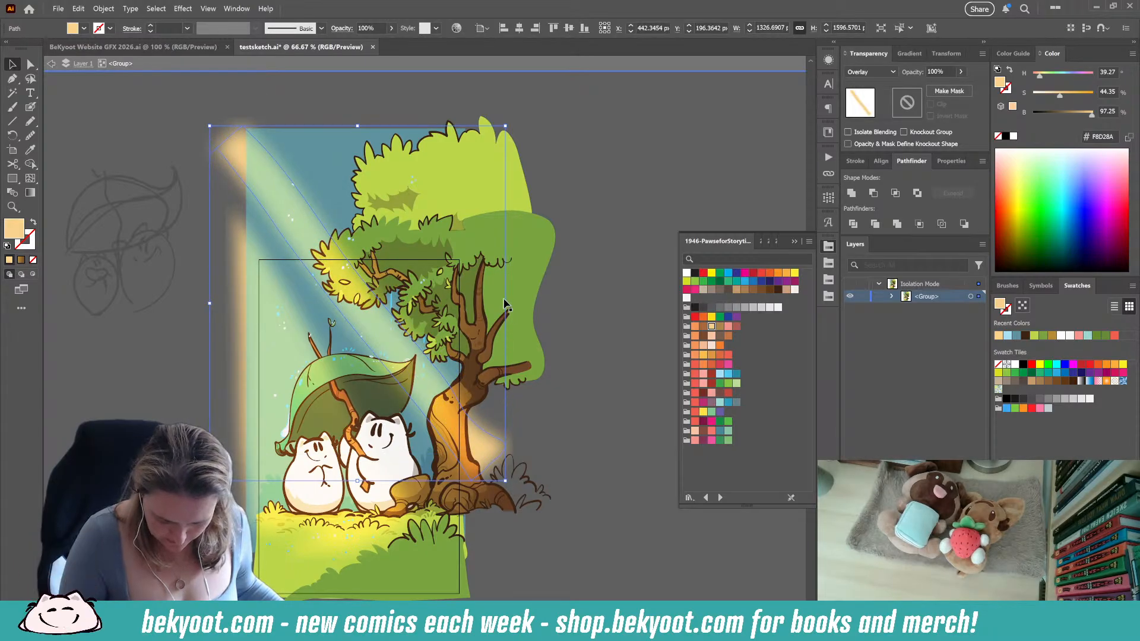
click(561, 261)
click(564, 251)
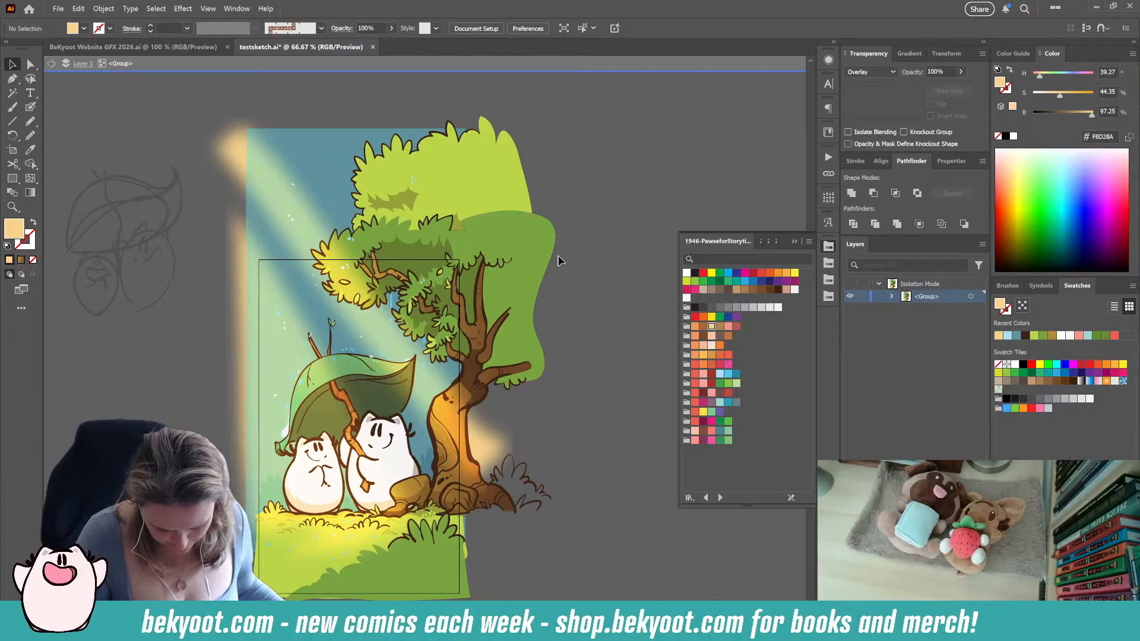
Paint thin warm yellow light streaks about 509 × 754 px in the gap between the two beams with the Blob Brush
click(30, 107)
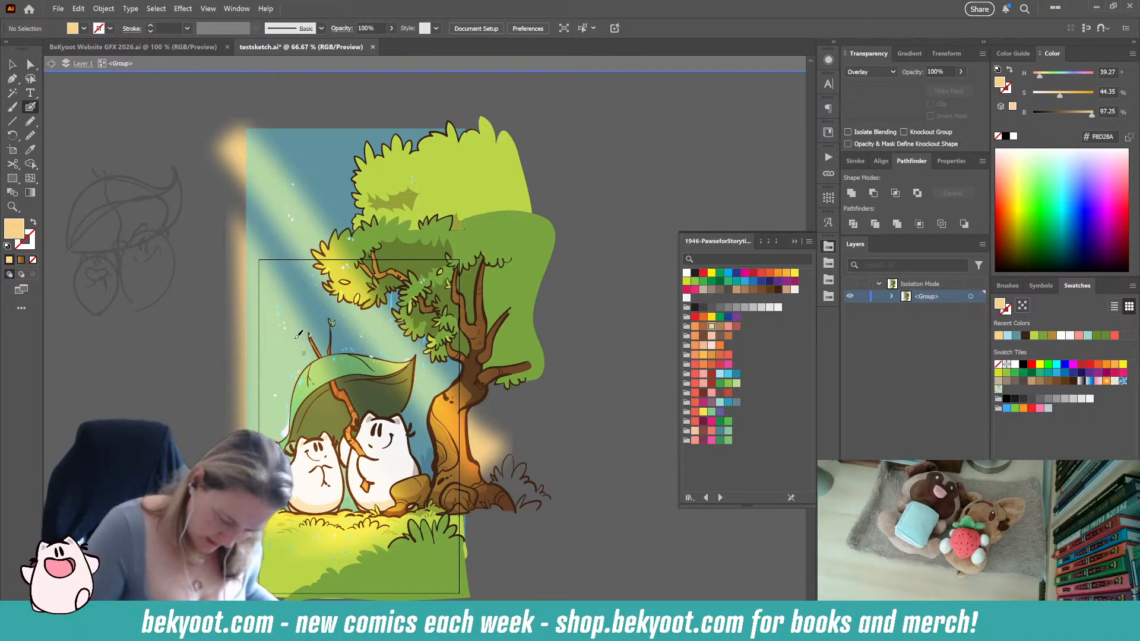
key(shift+x)
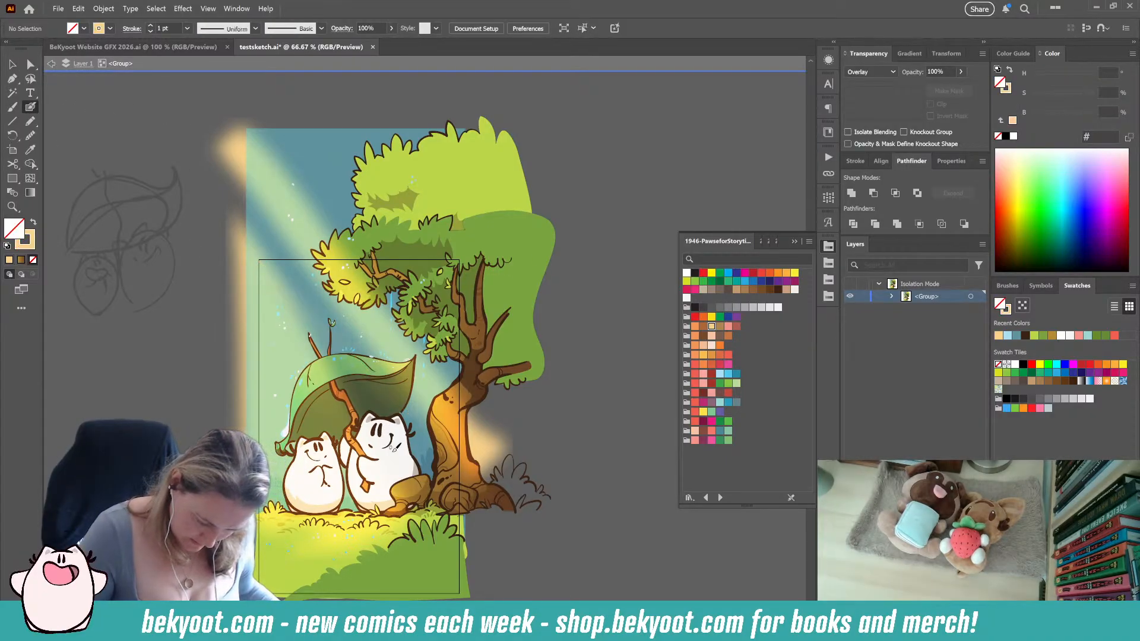
key(shift+x)
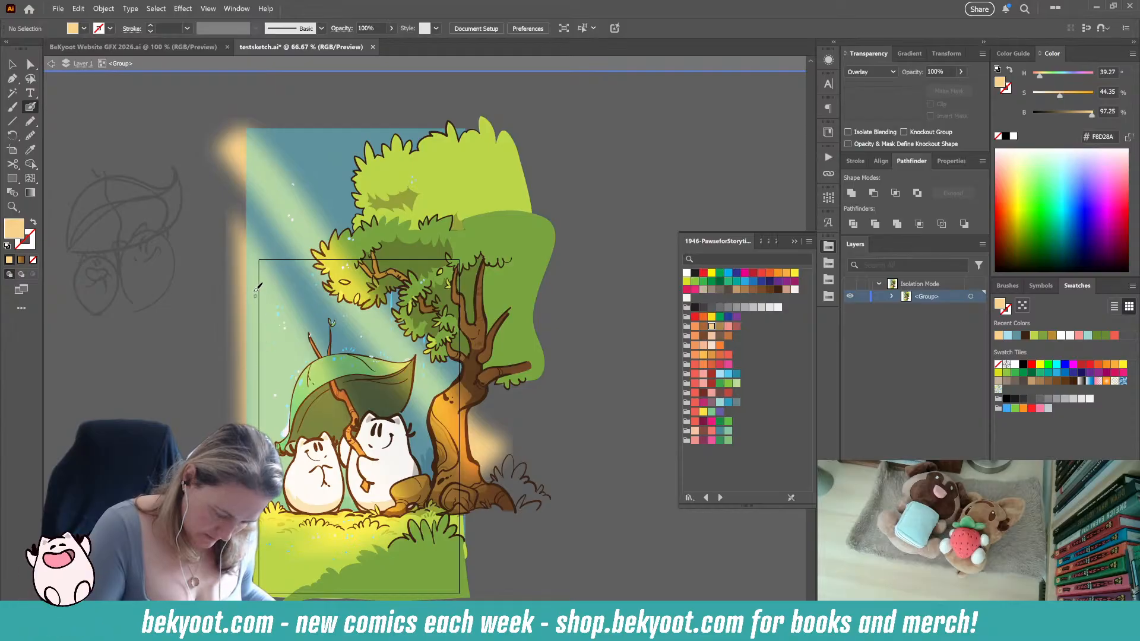
drag(229, 232, 411, 484)
key(shift+x)
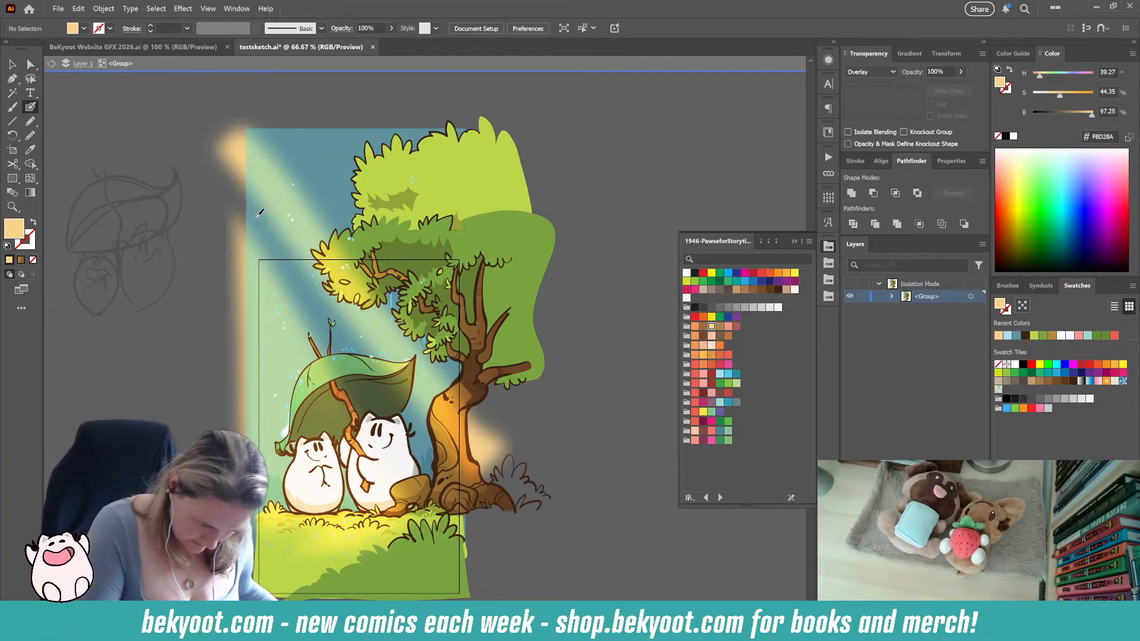
drag(238, 186, 353, 355)
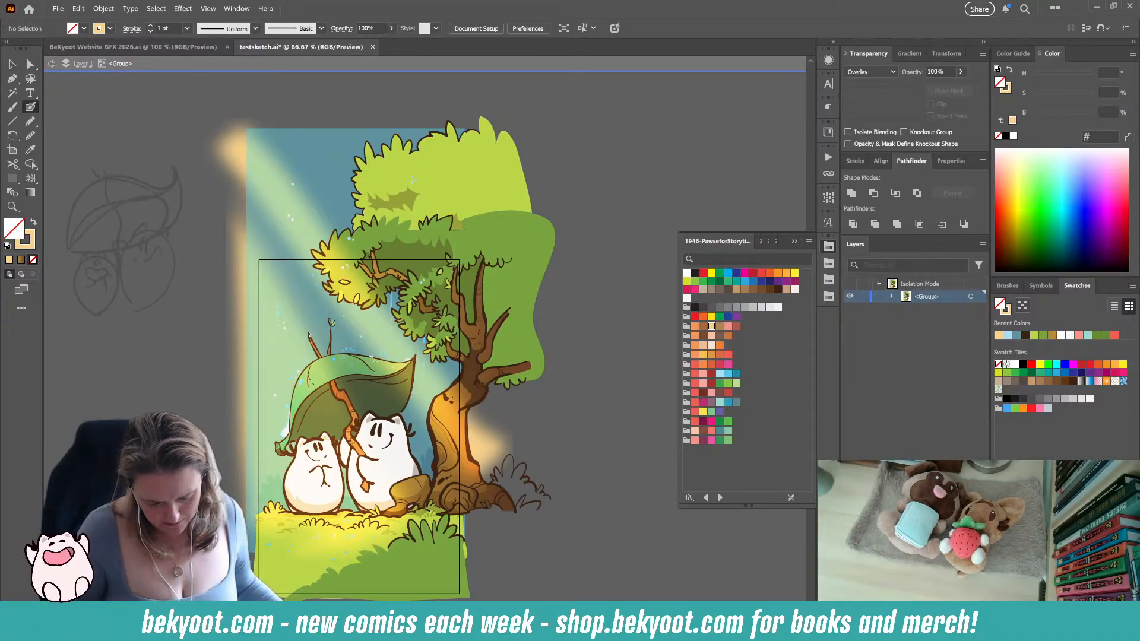
key(shift+x)
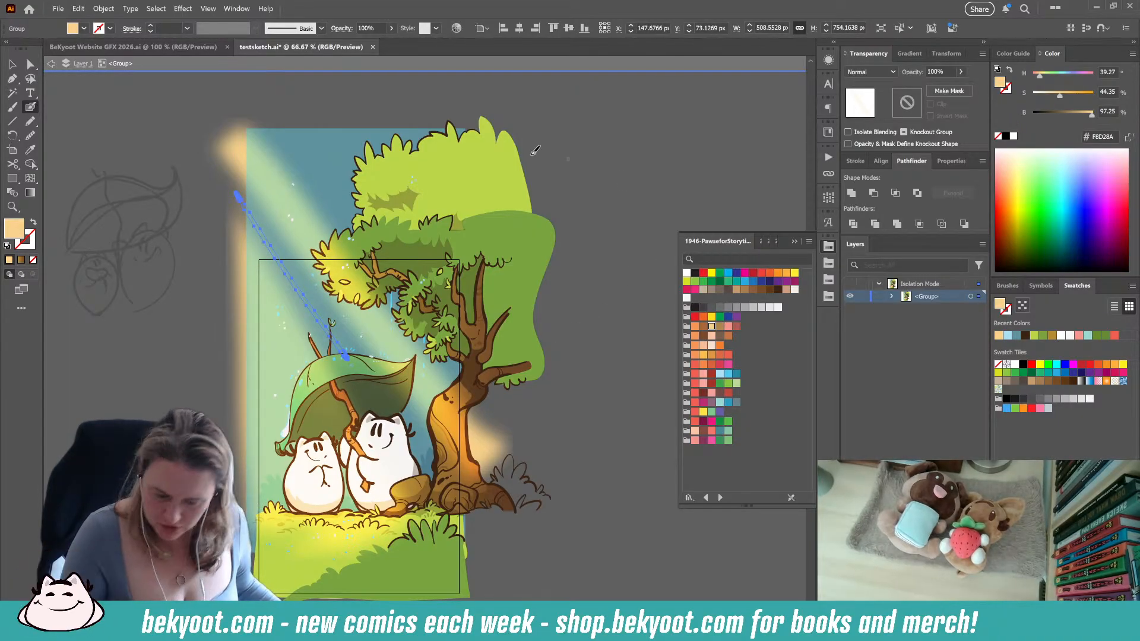
click(828, 60)
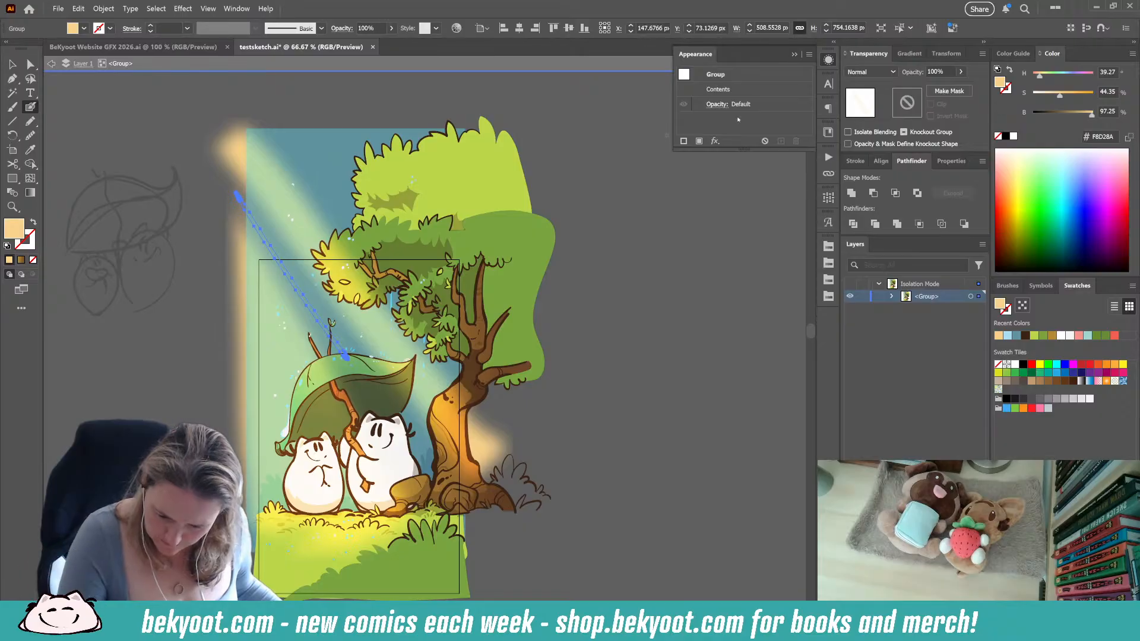
click(715, 142)
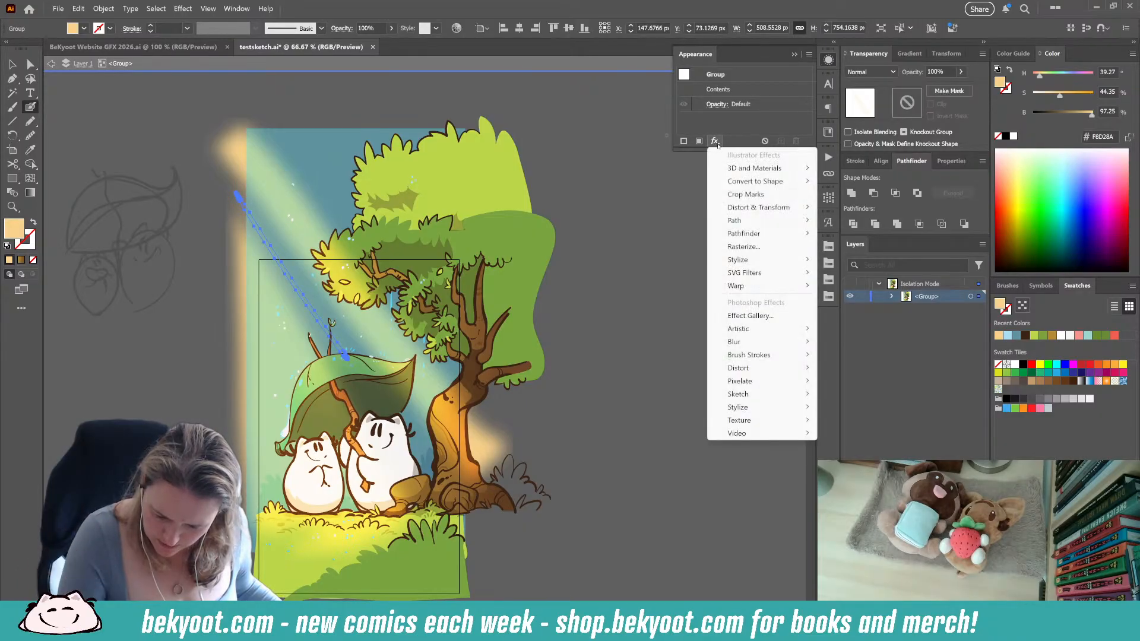
click(745, 122)
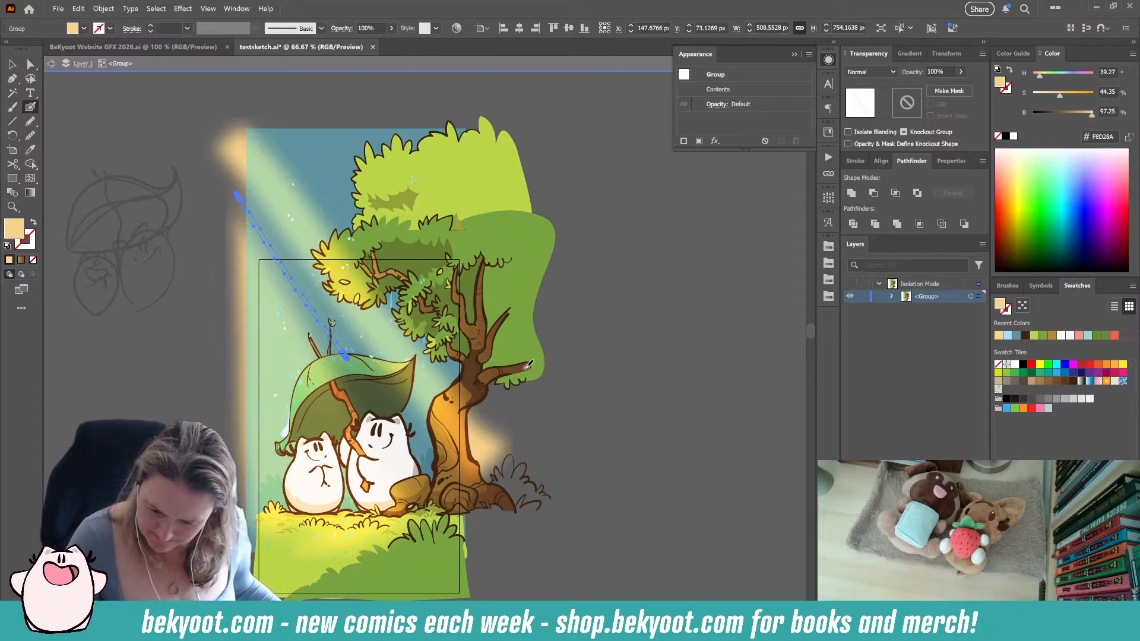
Delete the group of thin light streaks lying between the two diagonal beams
key(v)
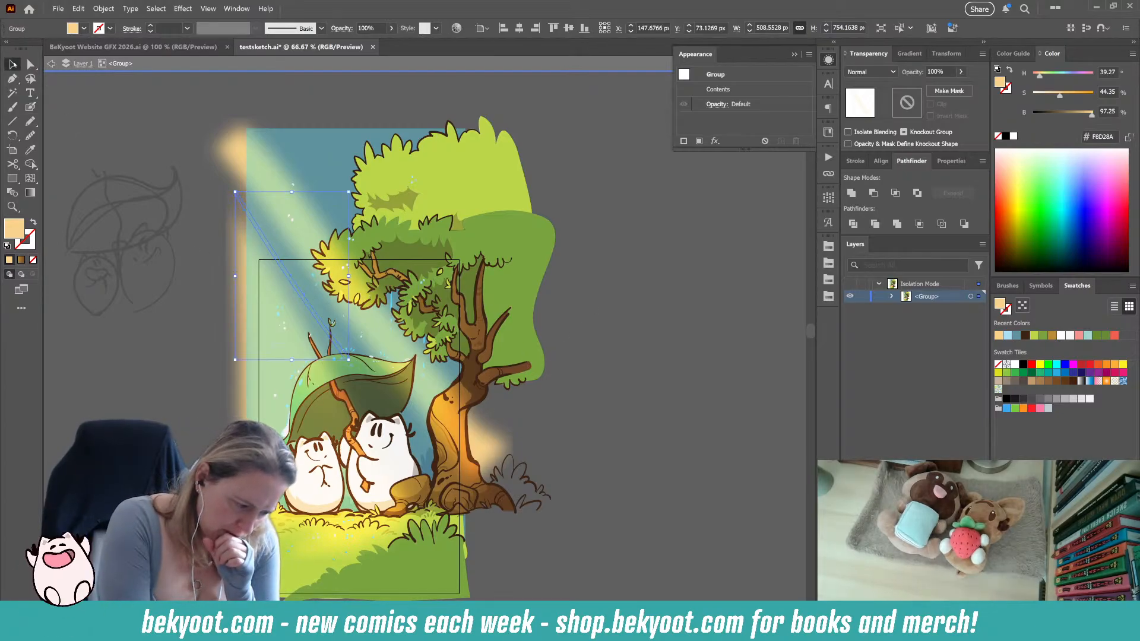
click(313, 250)
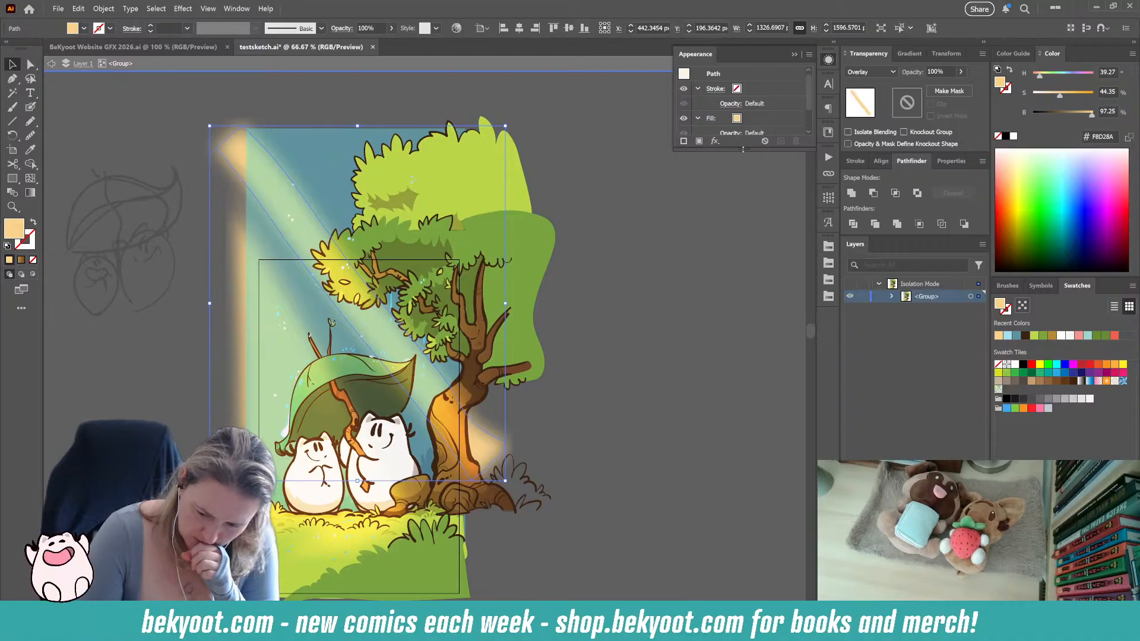
drag(743, 149, 743, 220)
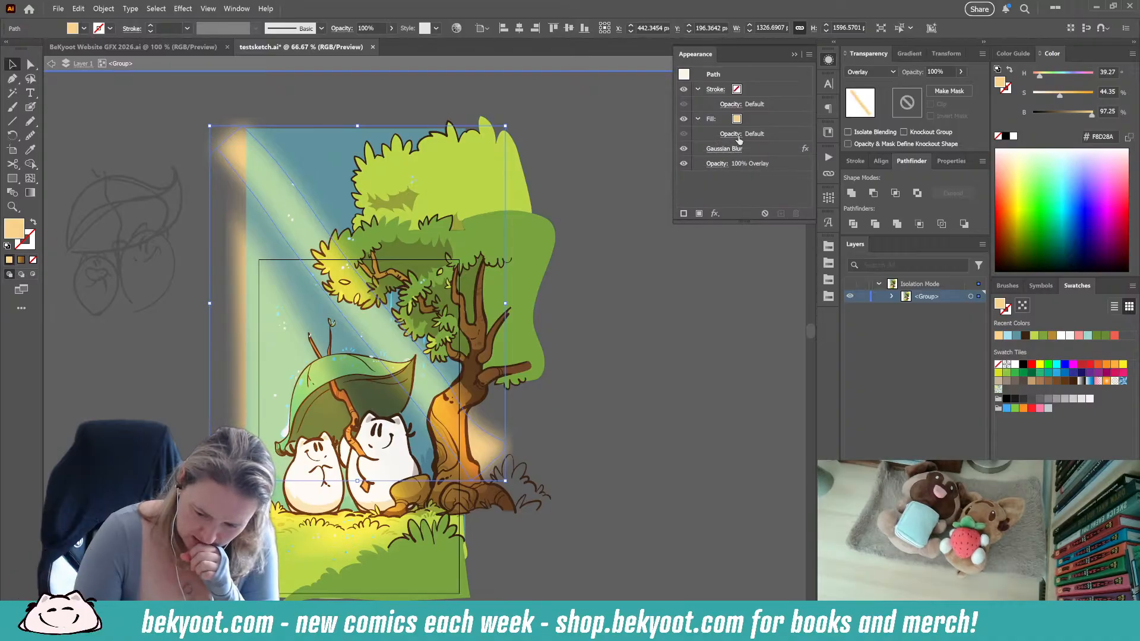
click(291, 287)
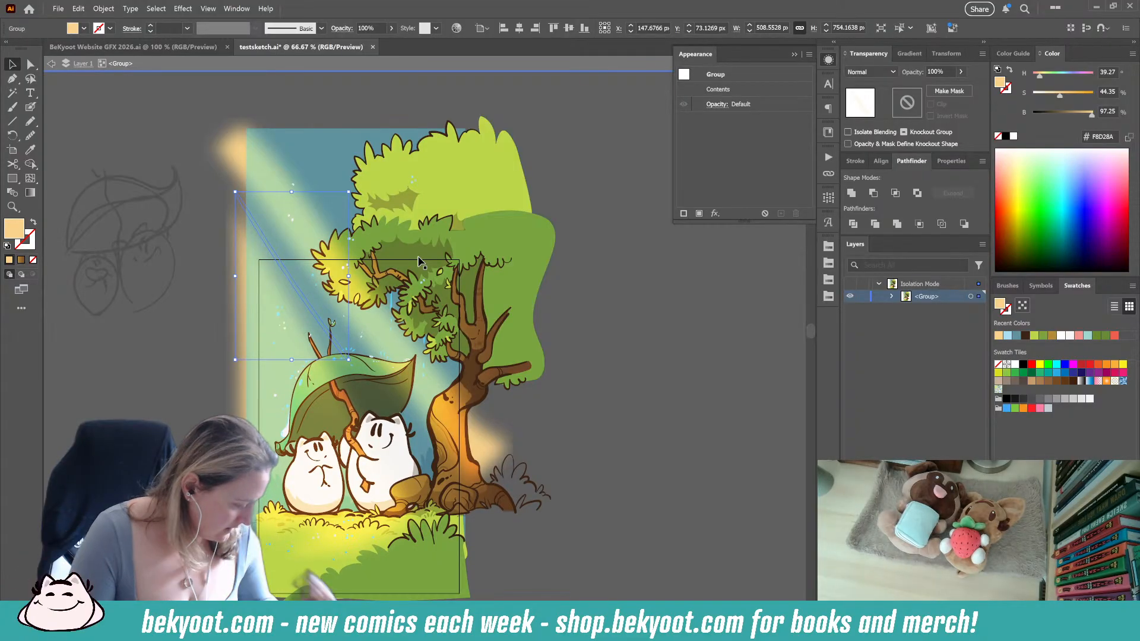
key(Delete)
Pick up the wide beam's blurred Overlay appearance and paint a curved streak about 663 × 194 px above the artwork with the Blob Brush
click(291, 358)
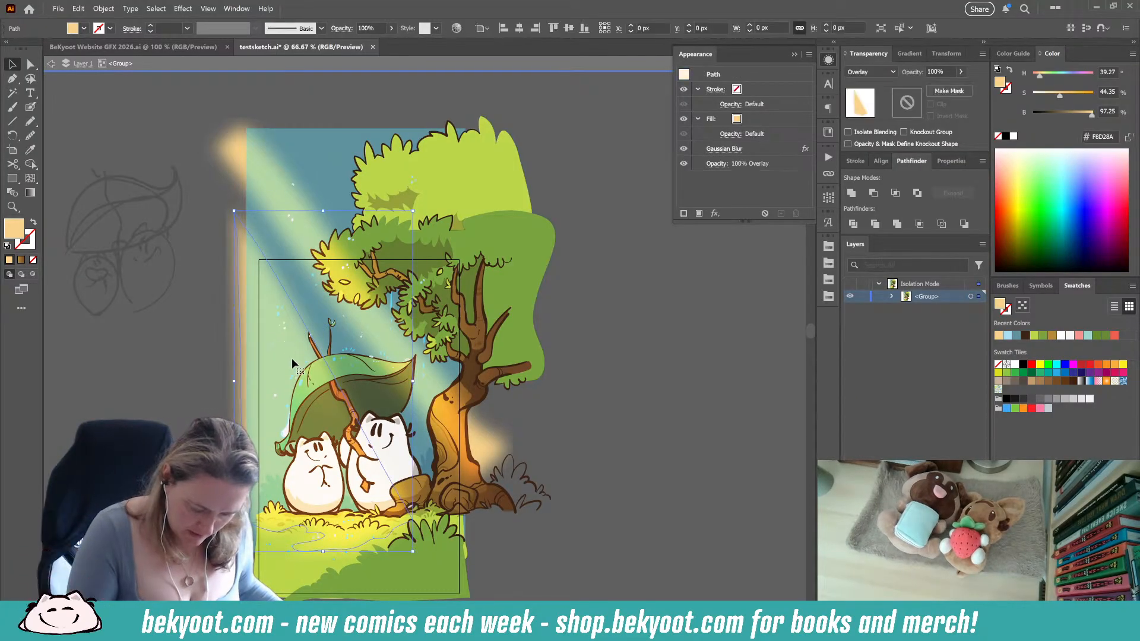
click(636, 357)
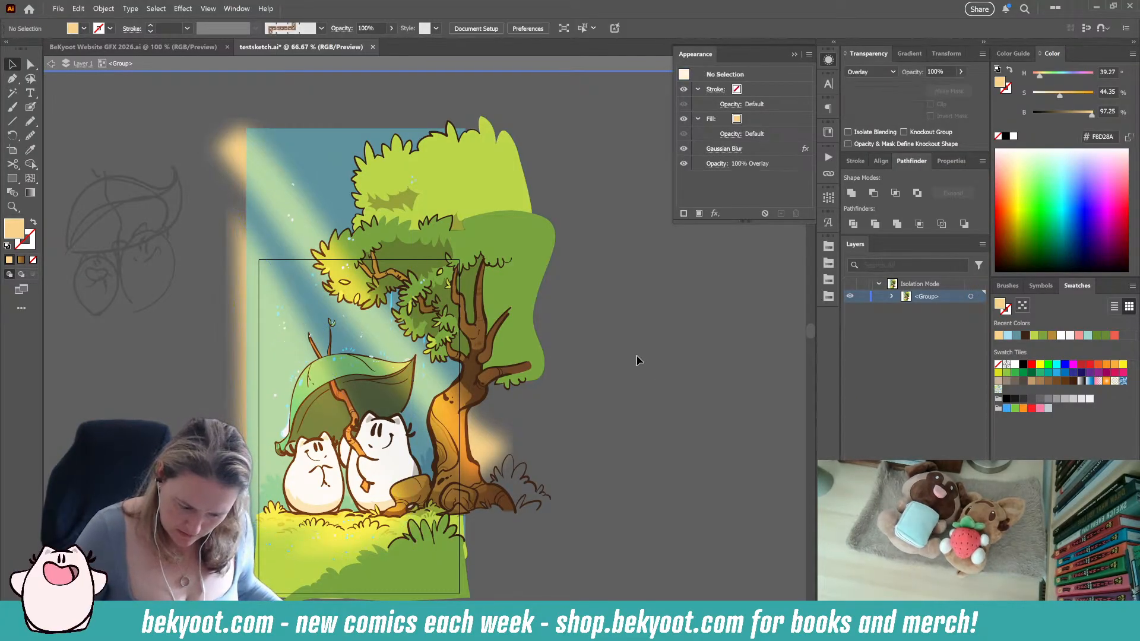
click(31, 107)
drag(176, 115, 322, 75)
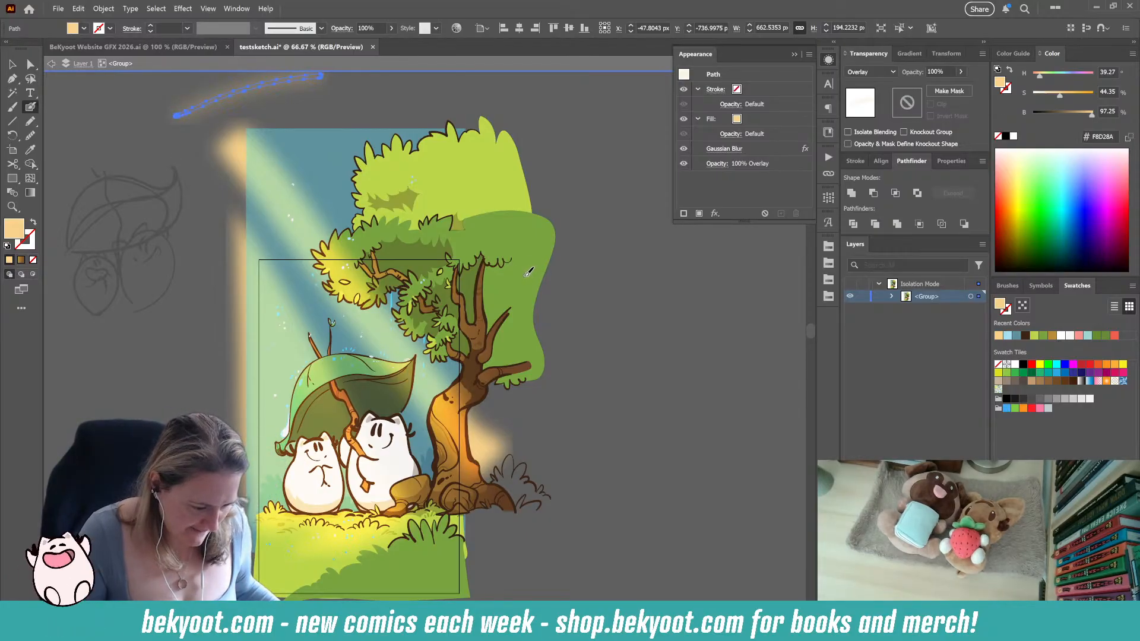
key(Return)
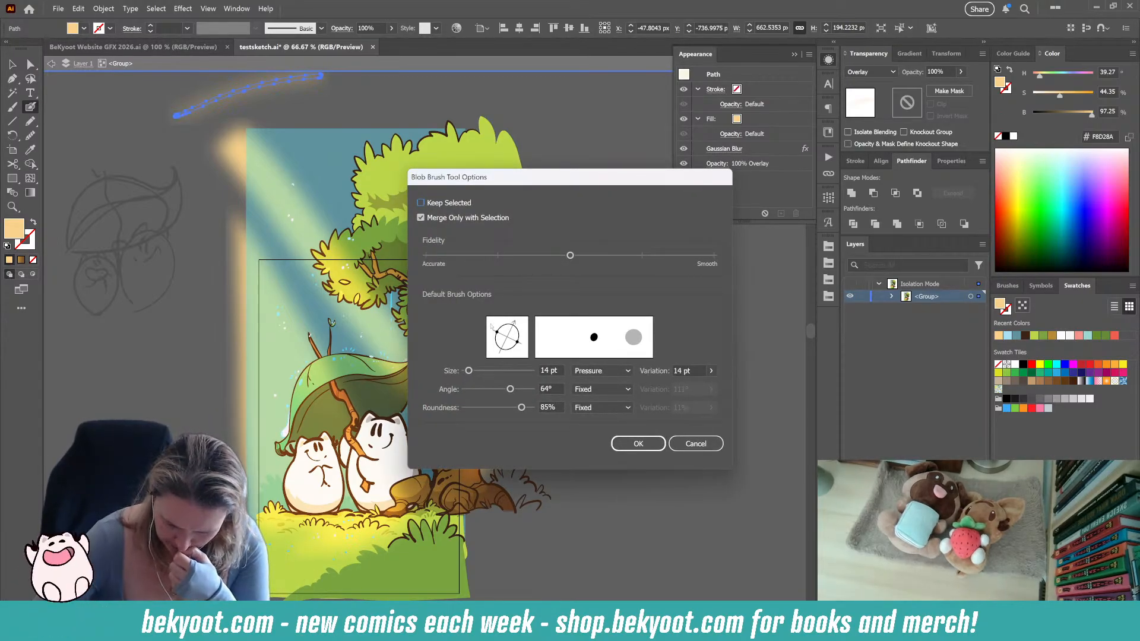
click(678, 440)
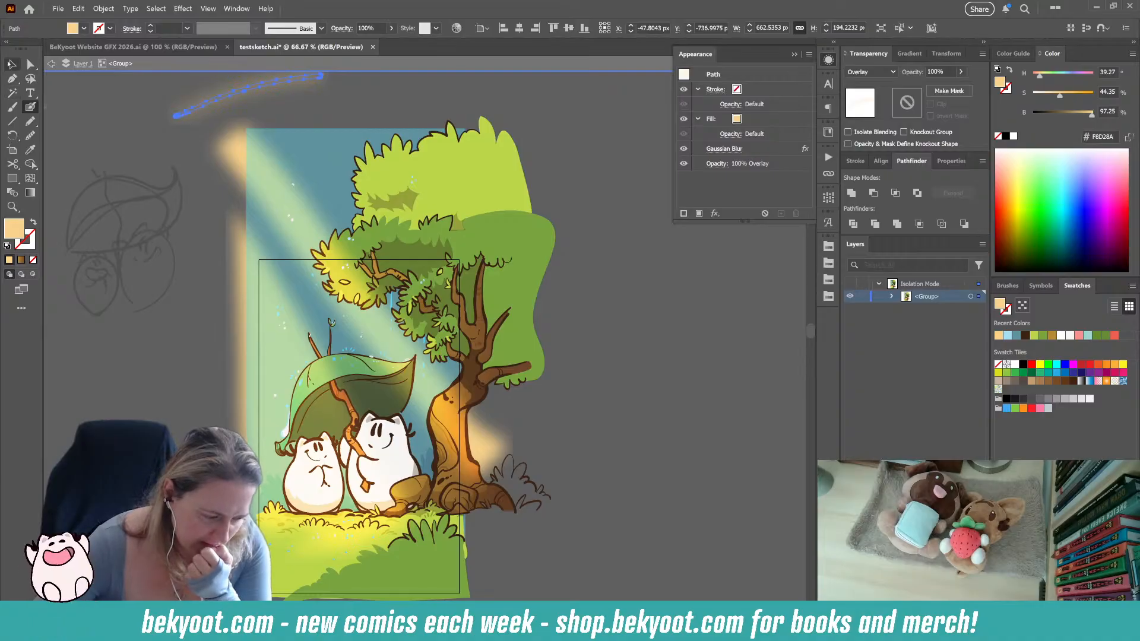
click(183, 9)
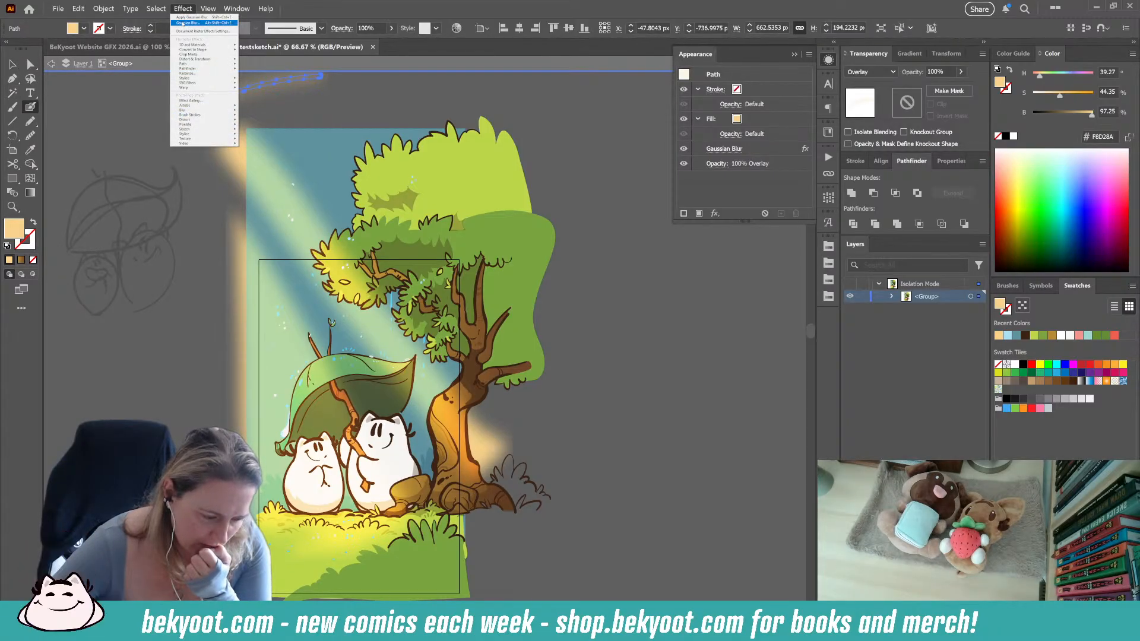
click(183, 22)
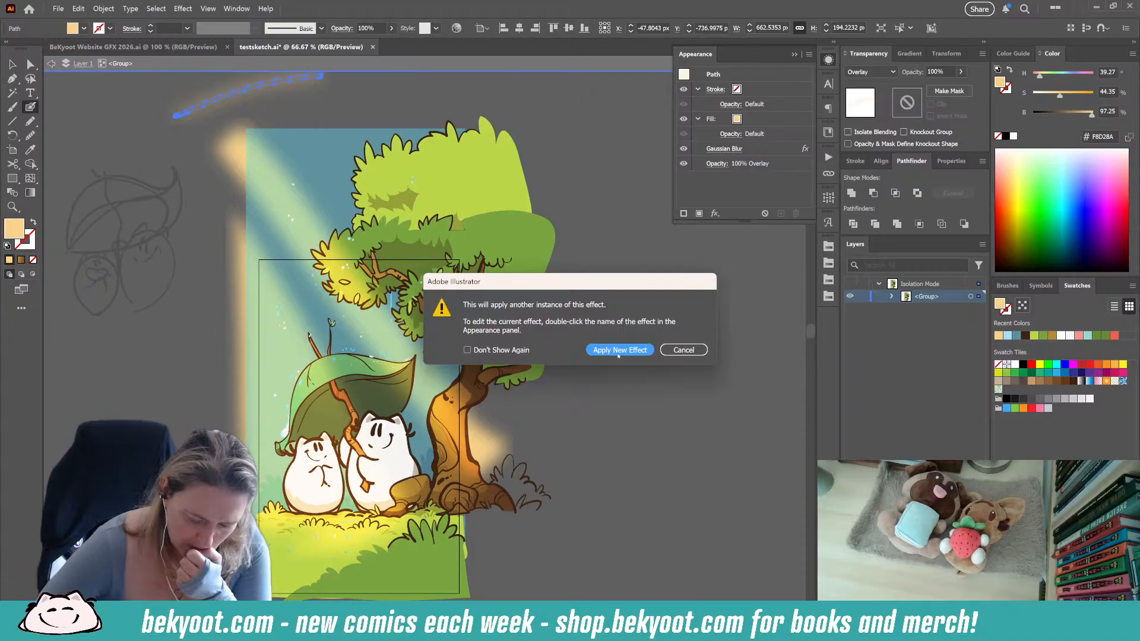
click(618, 351)
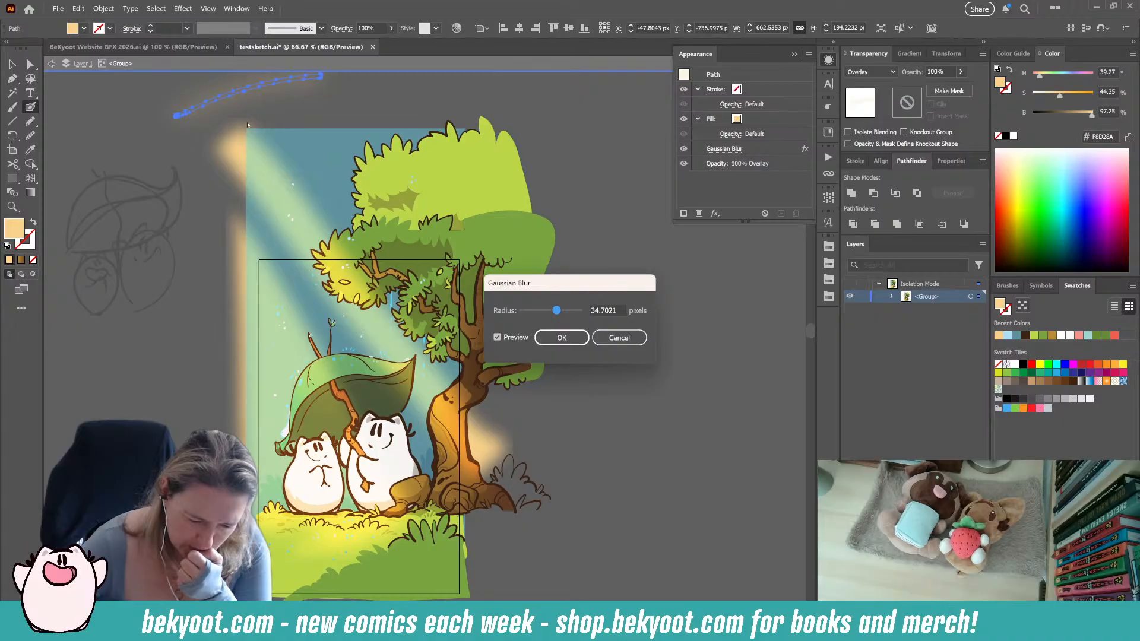
click(613, 335)
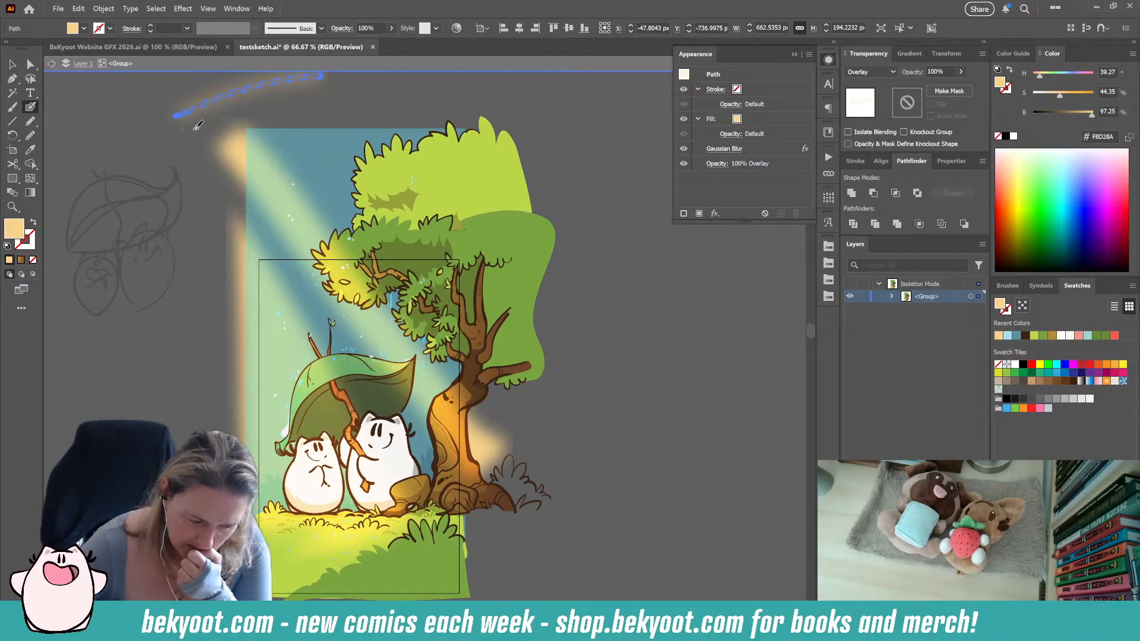
Examine the General, Smart Guides, User Interface, Performance and Clipboard Handling preferences without changing any setting
click(79, 8)
mouse_move(58, 8)
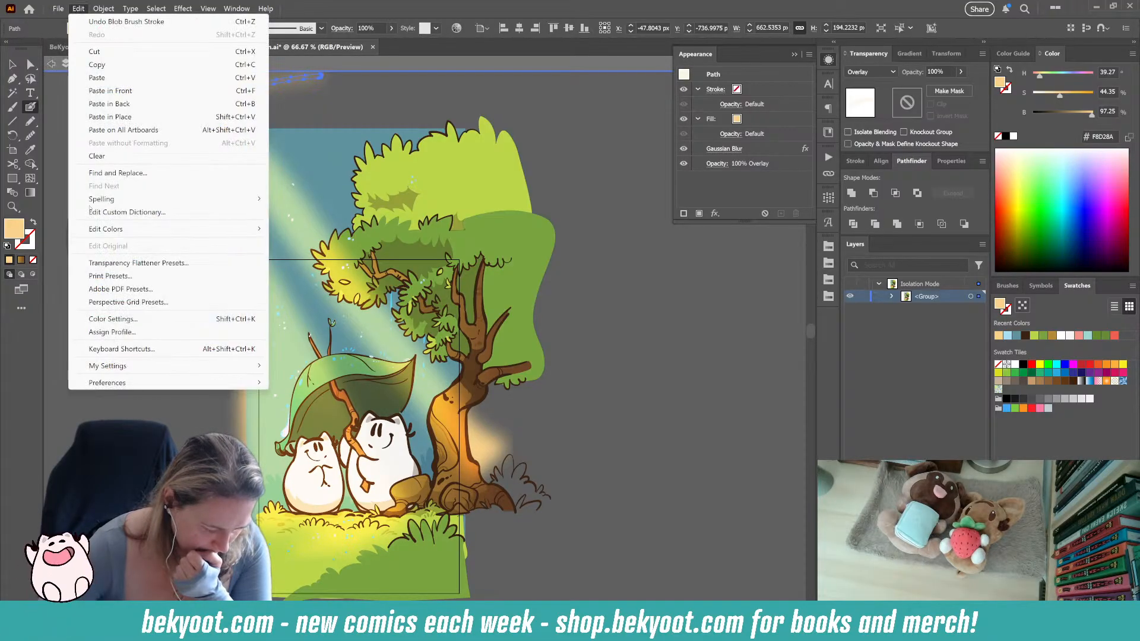
mouse_move(118, 382)
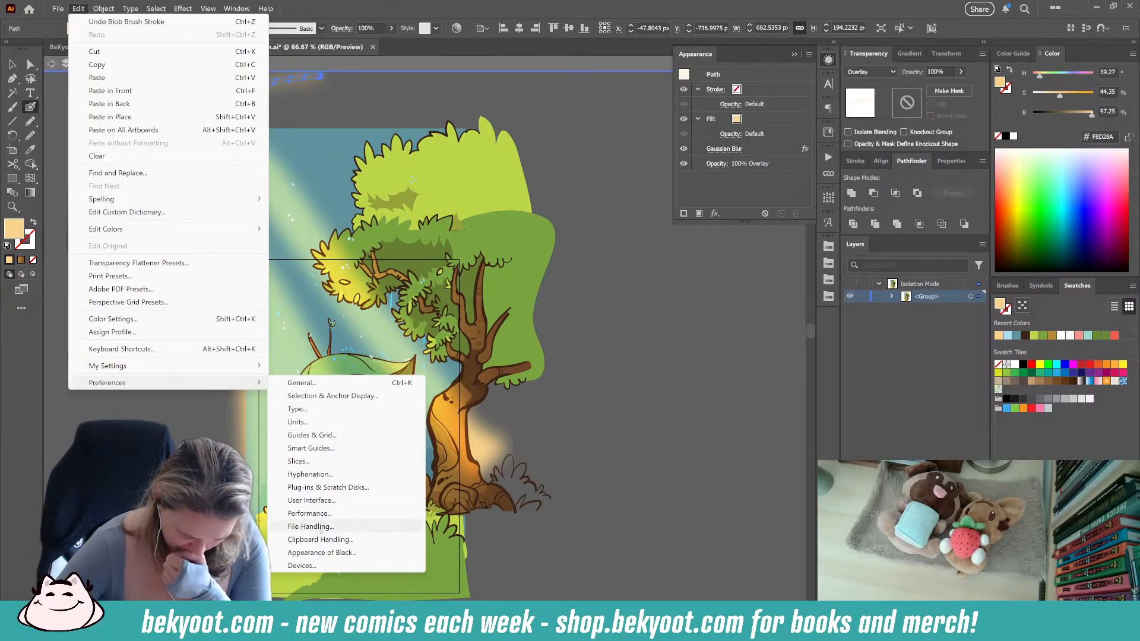
click(300, 383)
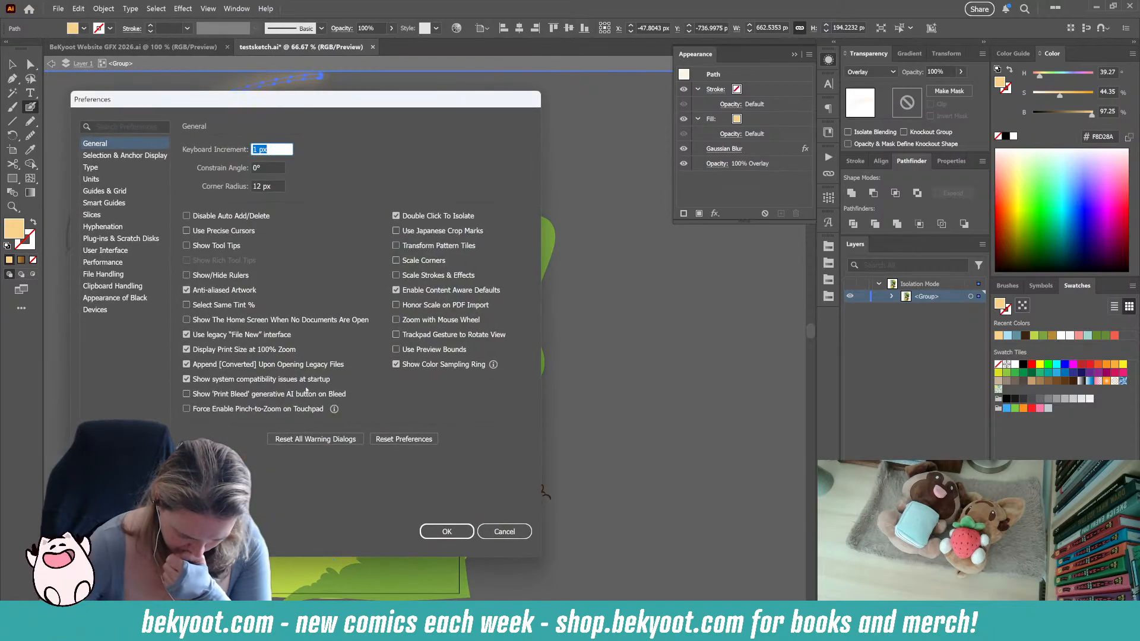
click(104, 203)
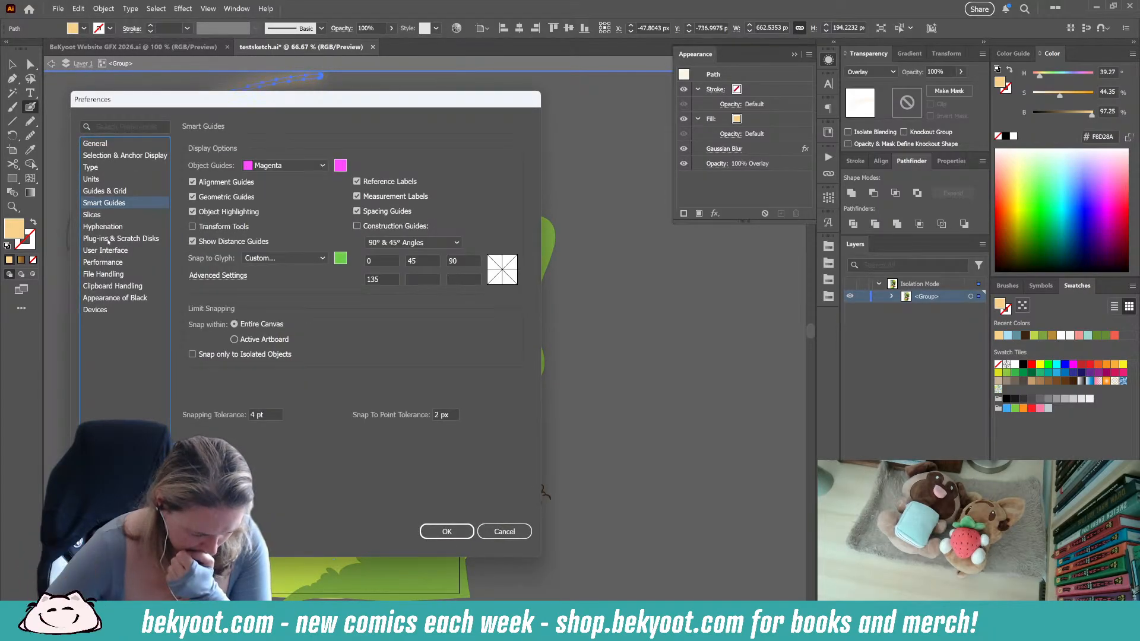
click(108, 239)
click(107, 251)
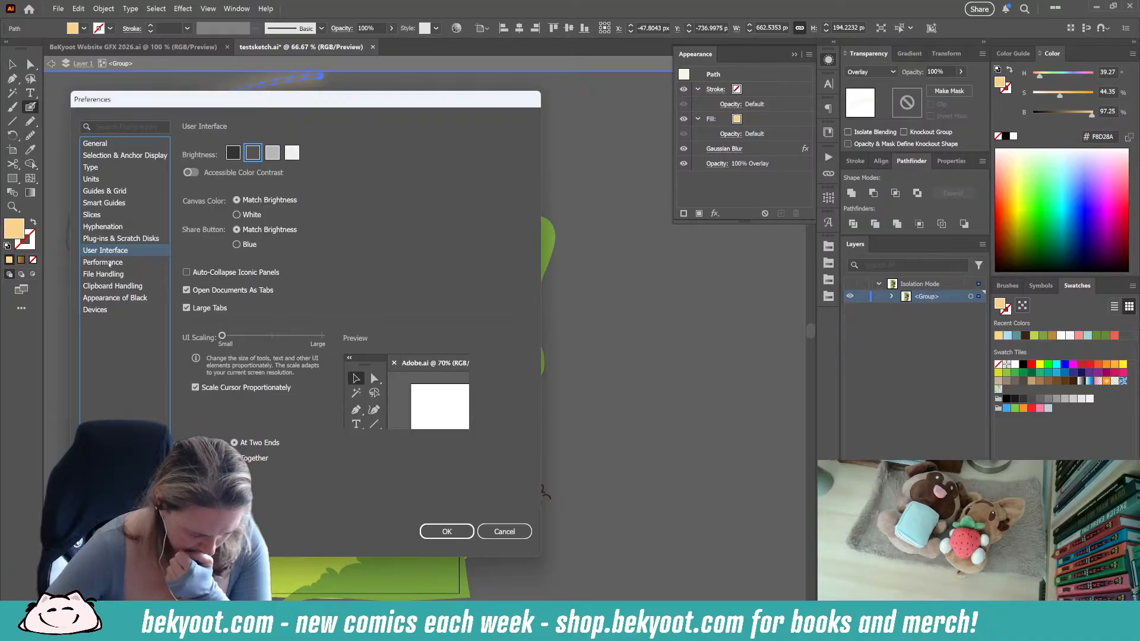
click(110, 263)
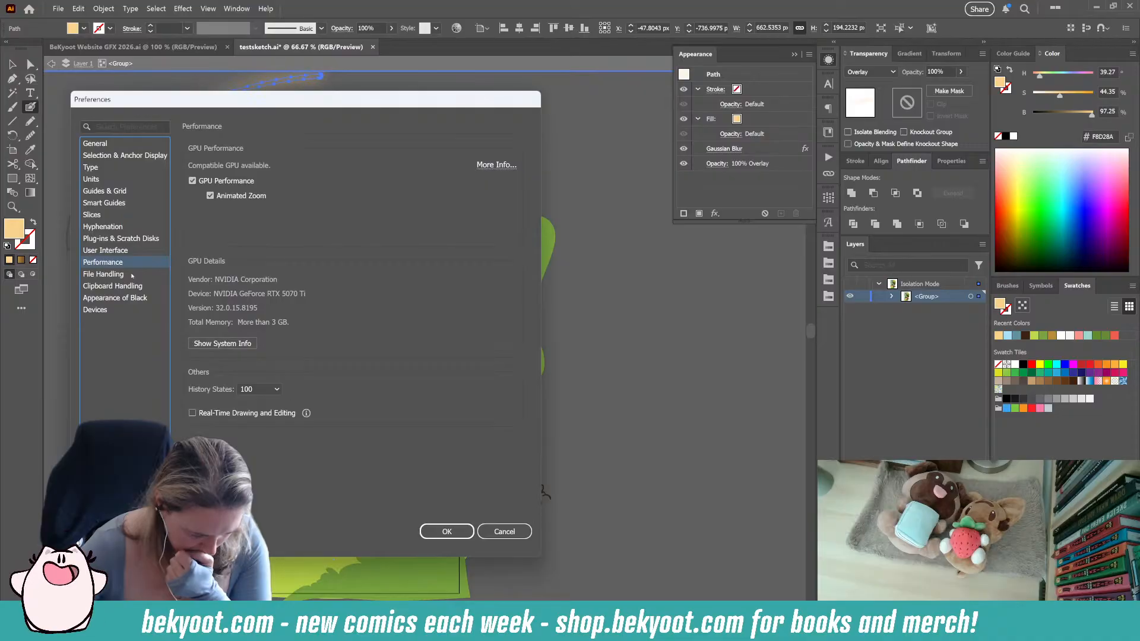
click(119, 287)
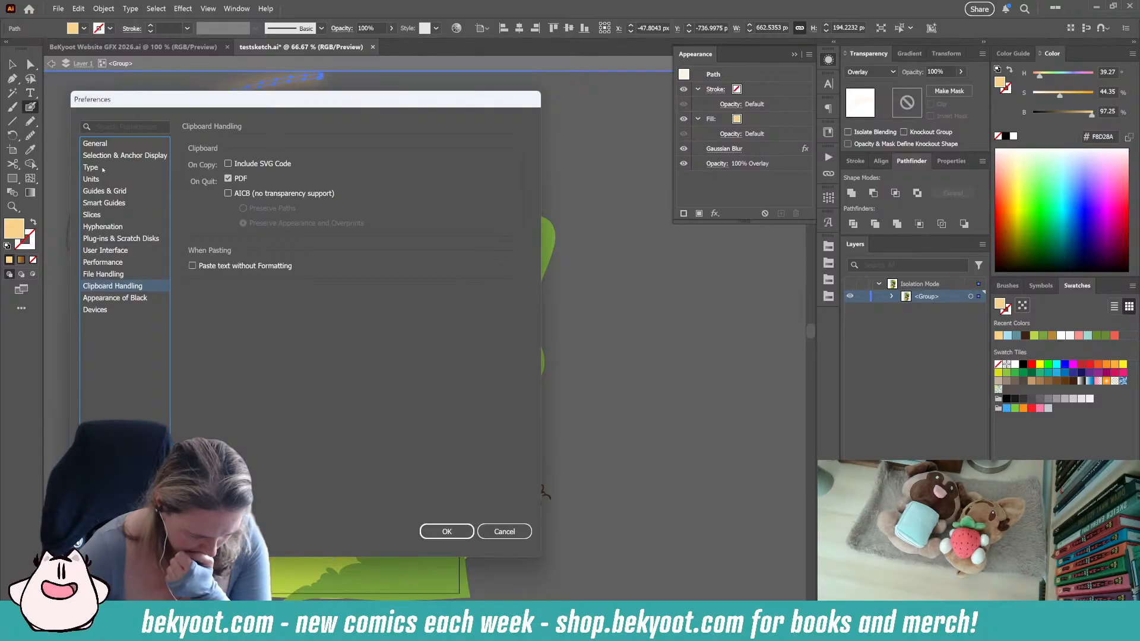
click(104, 155)
click(105, 145)
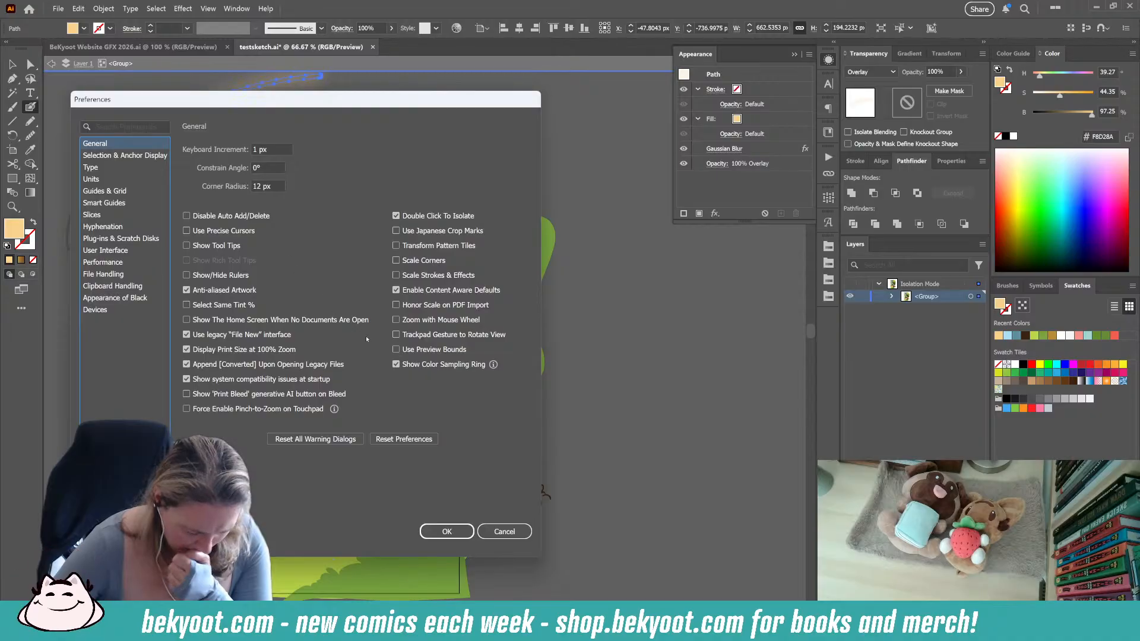
click(504, 532)
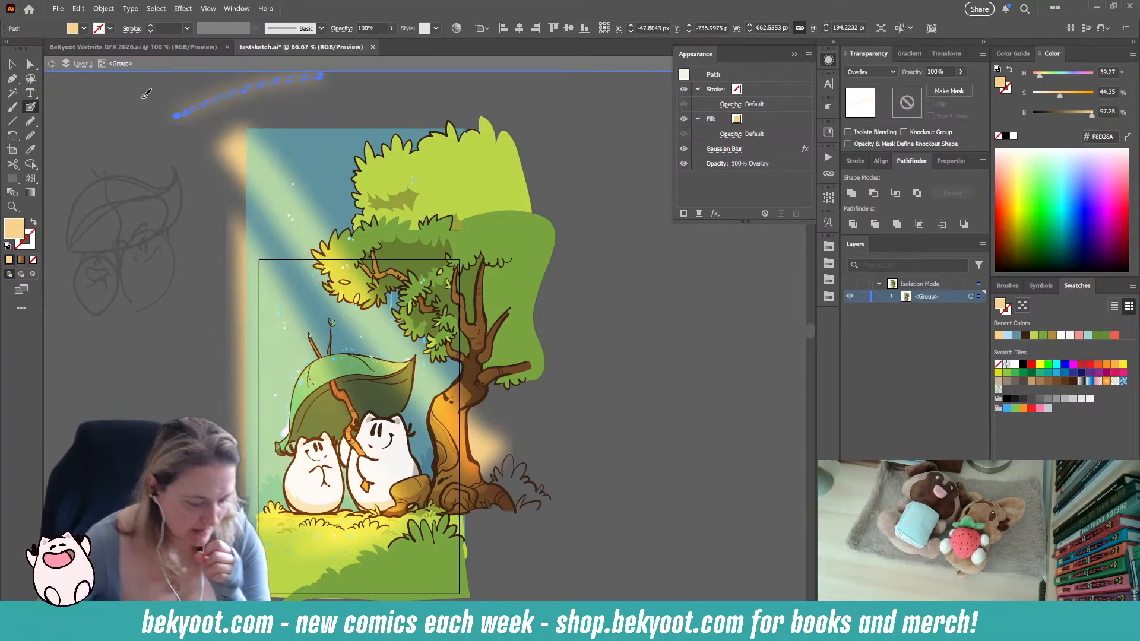
Try Gaussian Blur radii of about 10.8 and 13 pixels on the curved streak above the artwork
scroll(160, 123, up, 5)
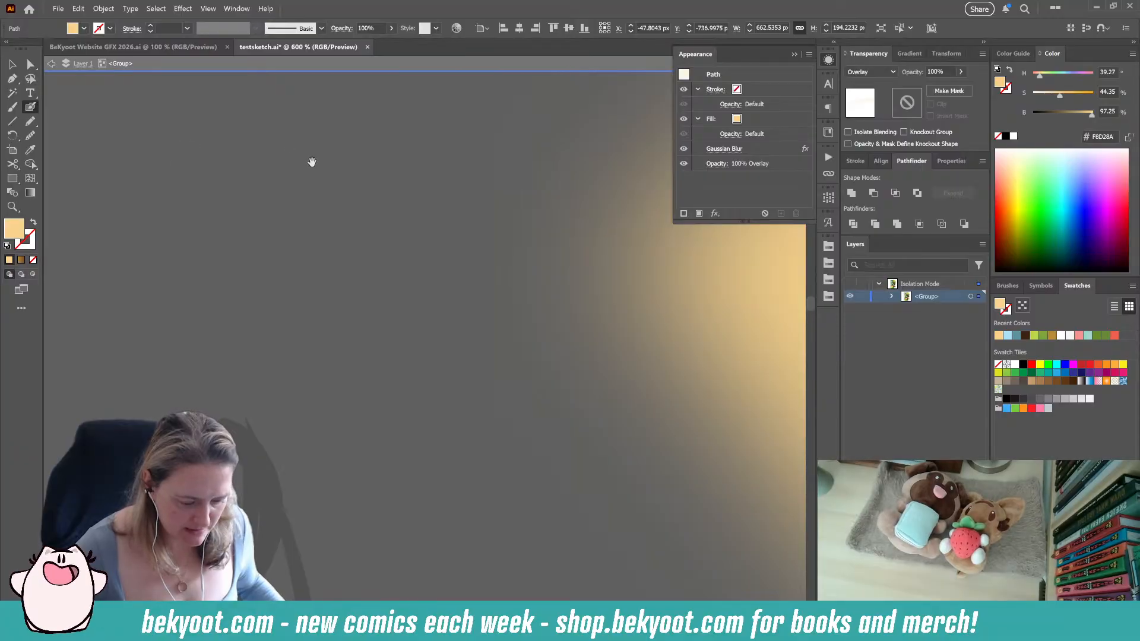
scroll(311, 162, up, 1)
mouse_move(310, 163)
mouse_down()
mouse_move(341, 386)
mouse_move(378, 404)
mouse_up()
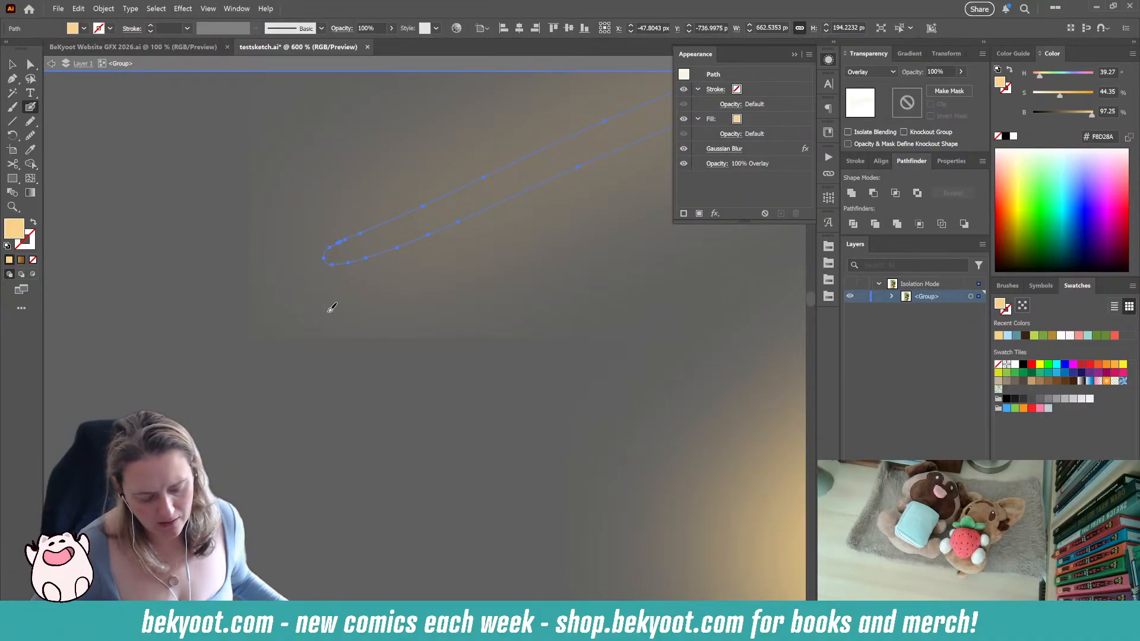
scroll(340, 302, down, 4)
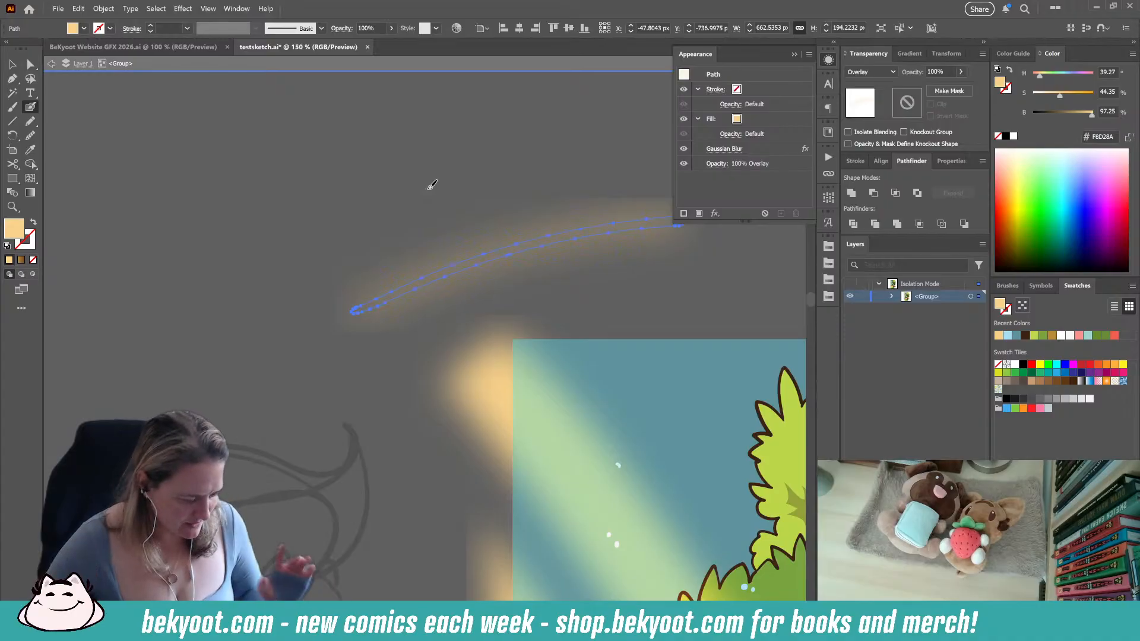
click(725, 148)
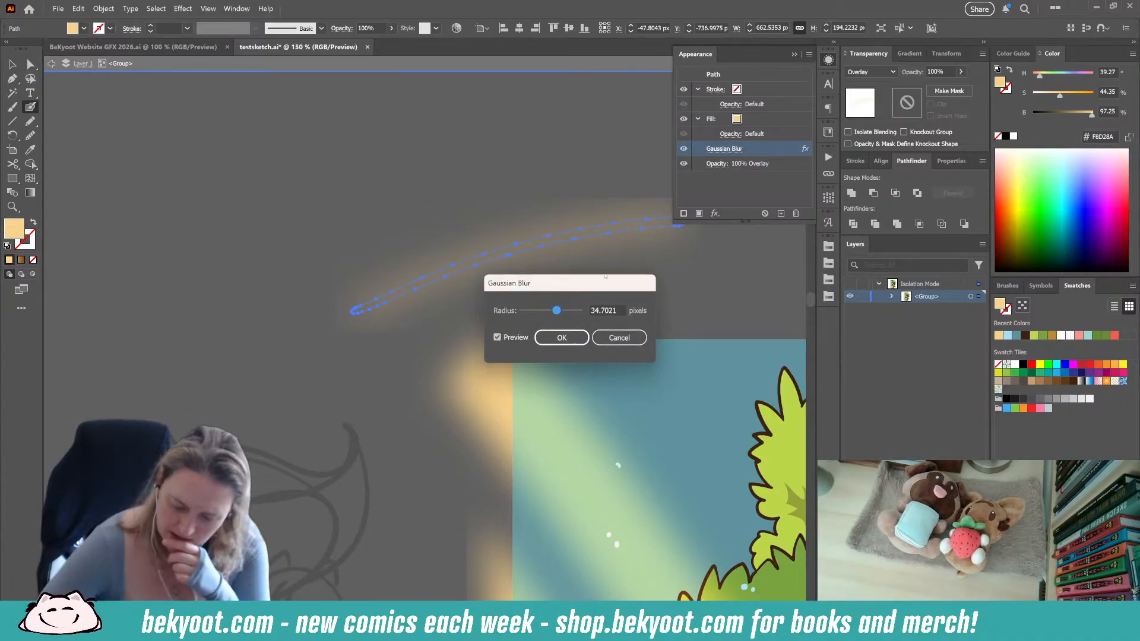
drag(557, 310, 551, 310)
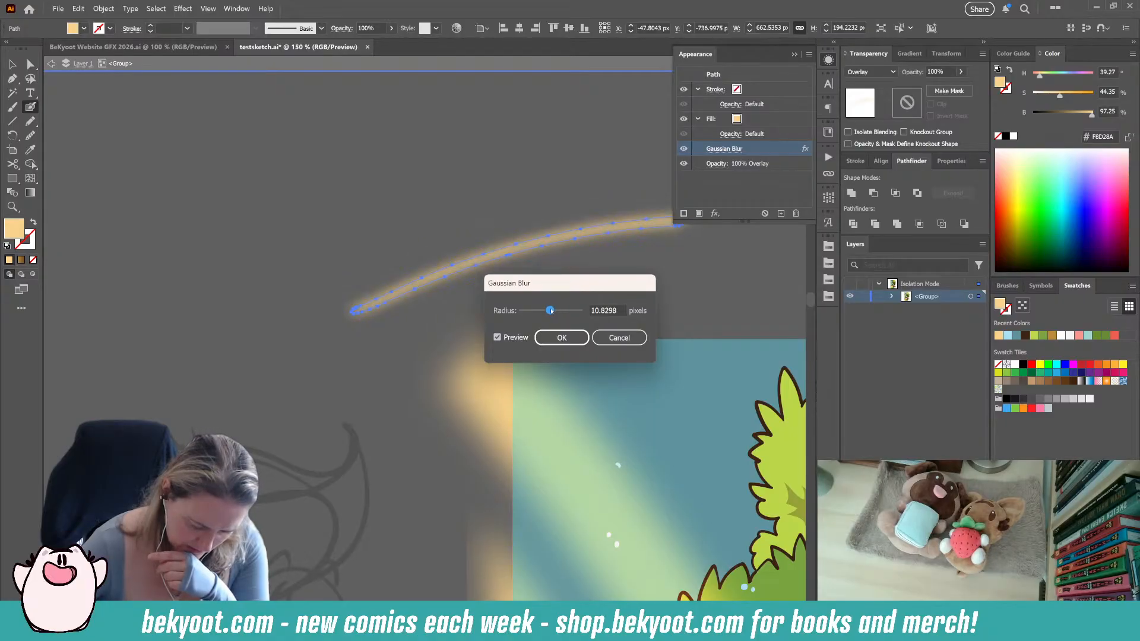
key(BackSpace)
key(BackSpace)
key(BackSpace)
key(BackSpace)
key(BackSpace)
key(BackSpace)
text(3)
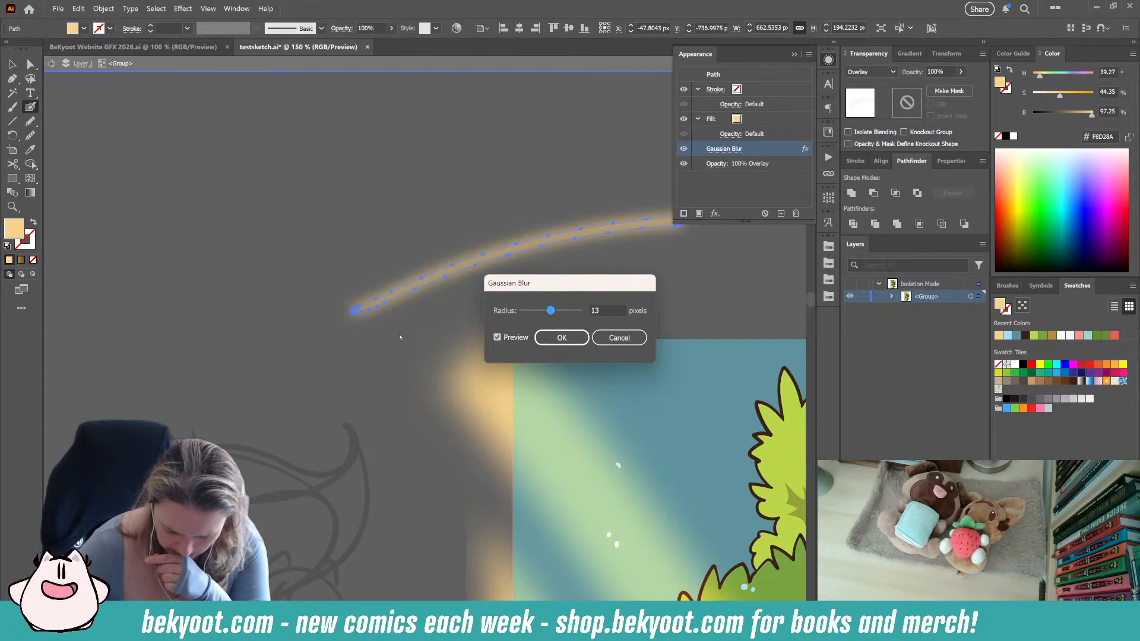
click(614, 338)
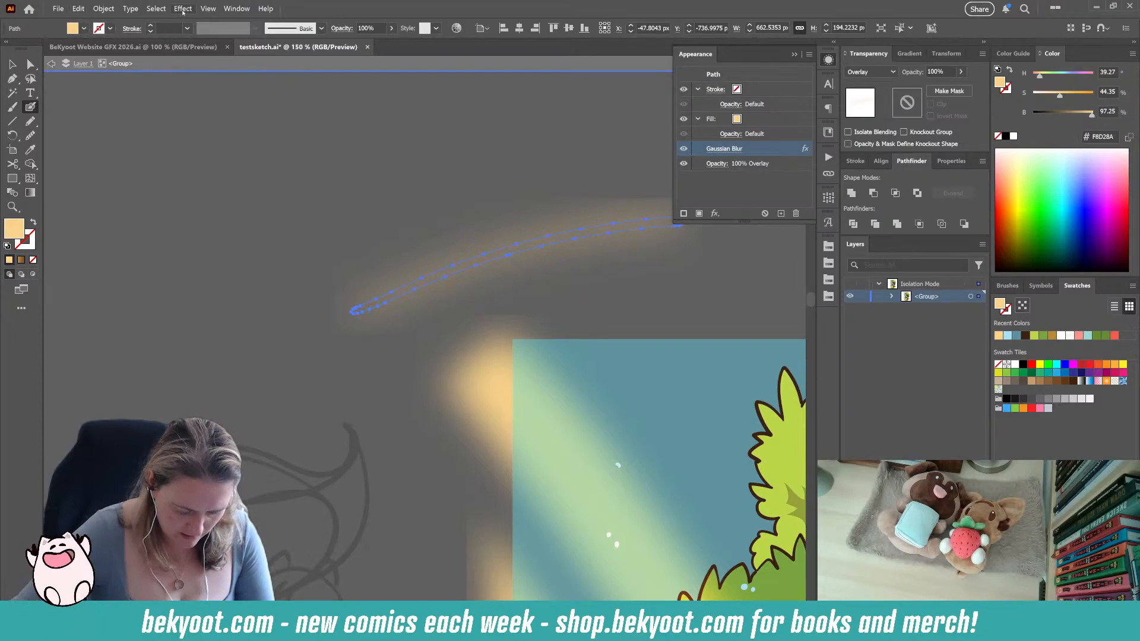
Set the document raster effects to add 70 px around objects
click(179, 8)
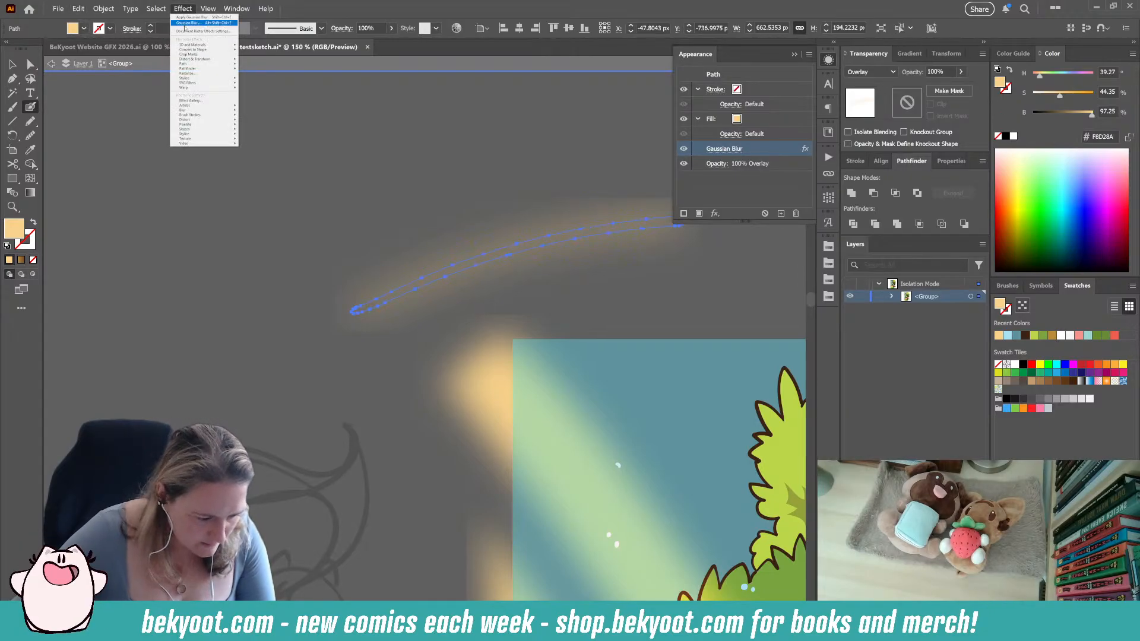
click(196, 32)
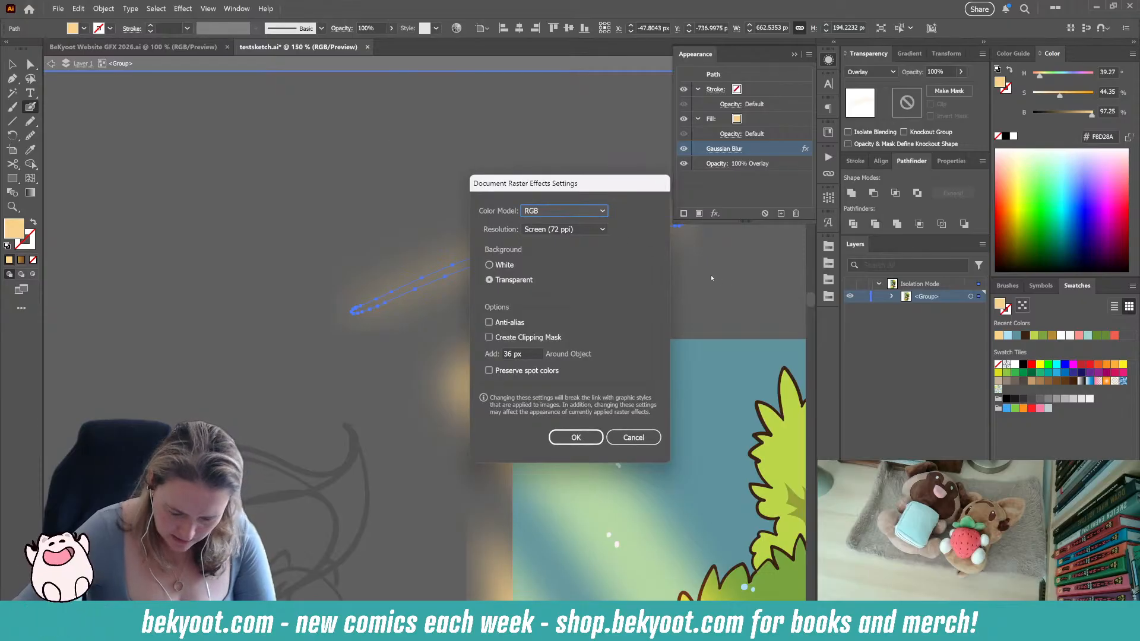
click(530, 354)
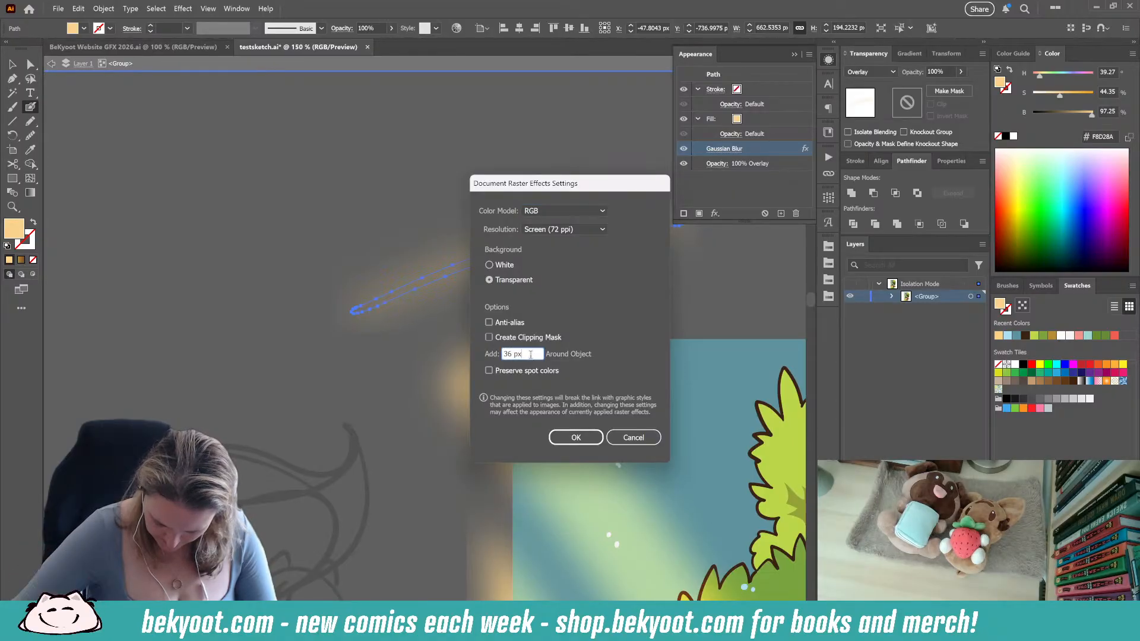
drag(530, 354, 496, 355)
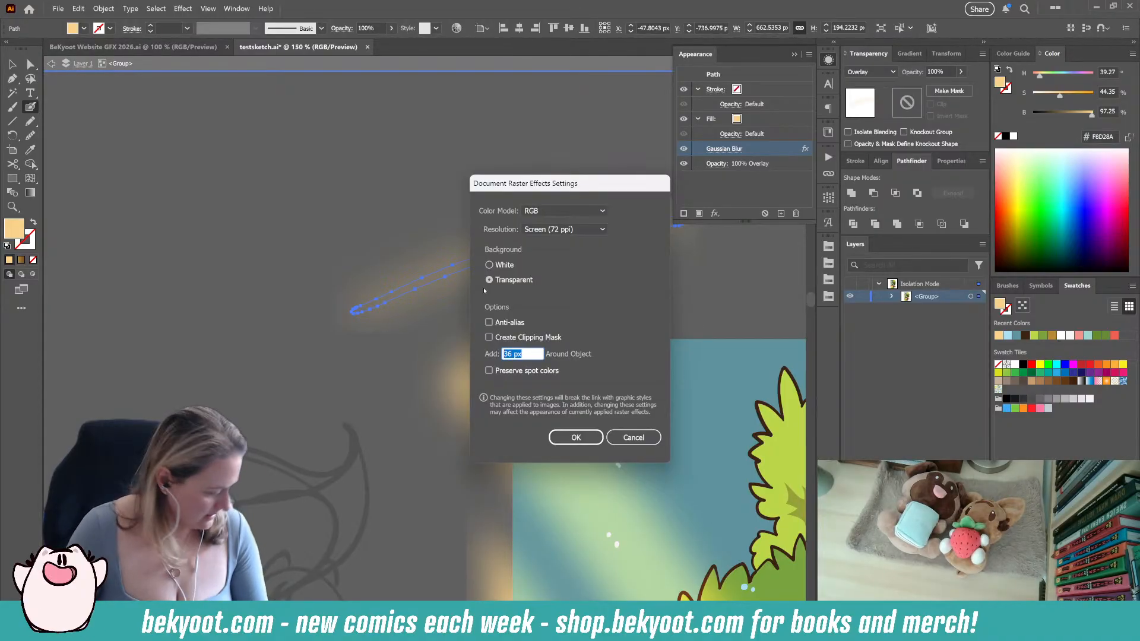
text(50)
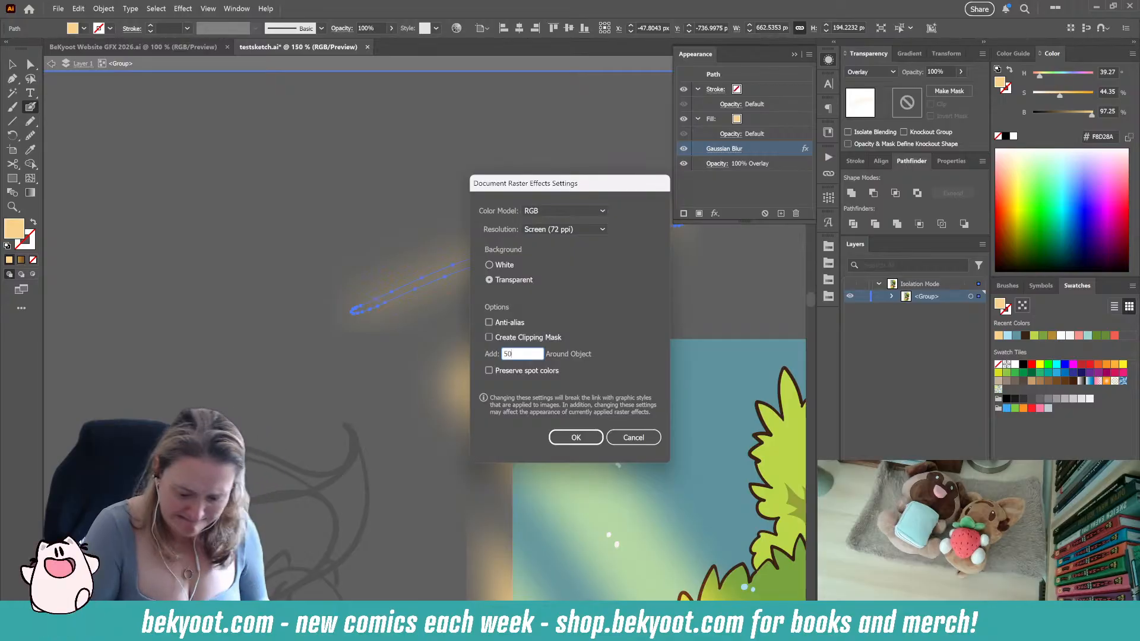
key(BackSpace)
key(BackSpace)
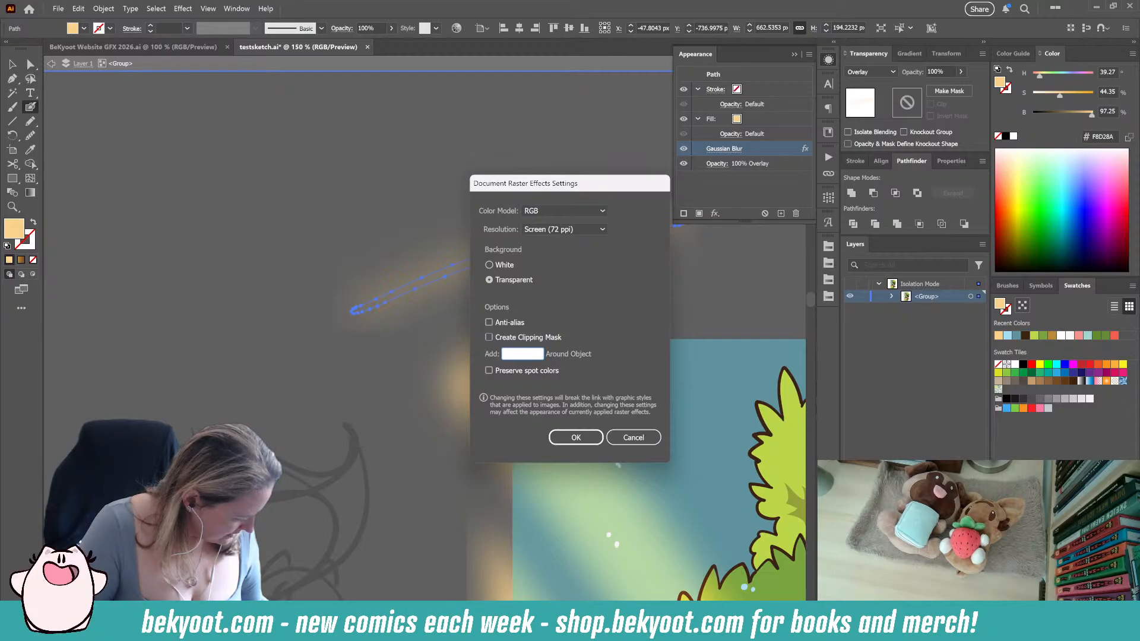
text(70)
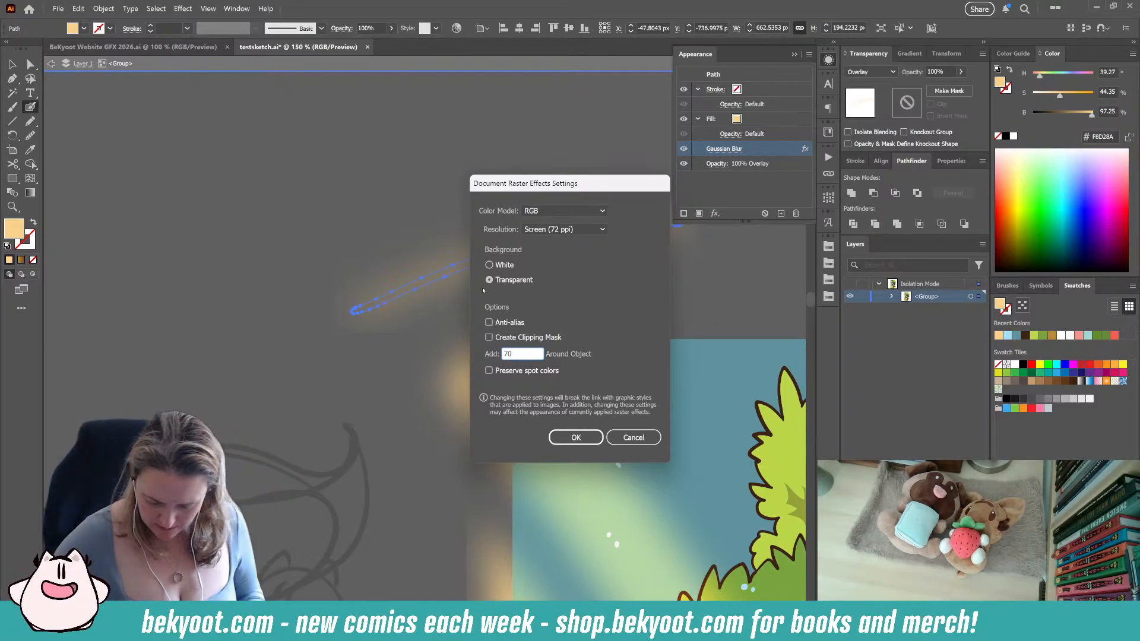
click(577, 437)
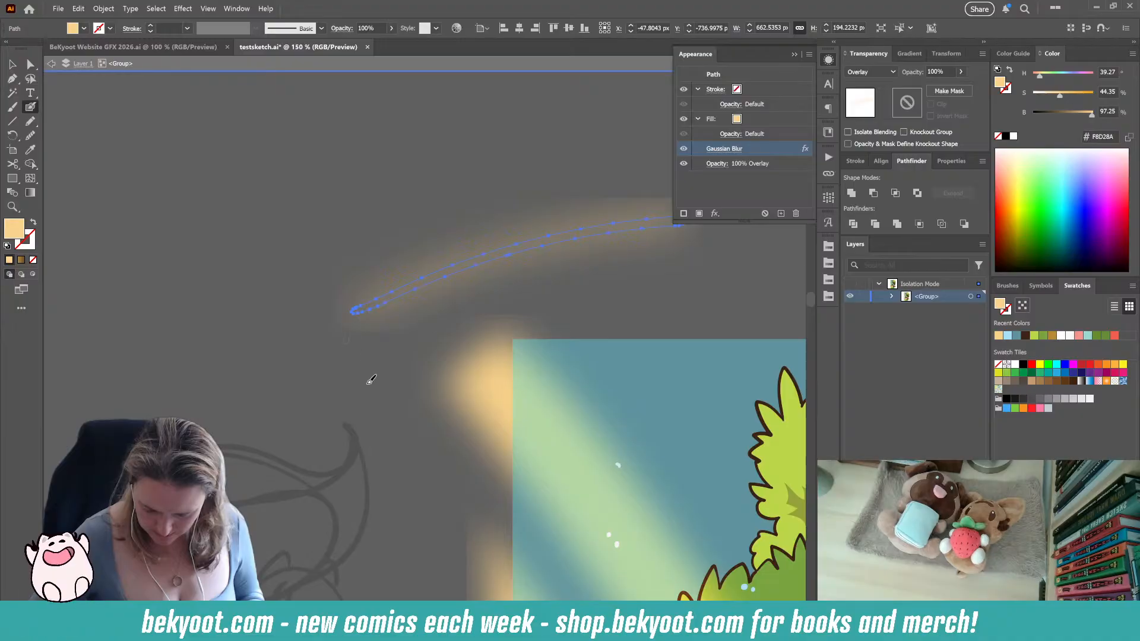
Compare the curved streak above the artwork with its Gaussian Blur hidden and shown
key(v)
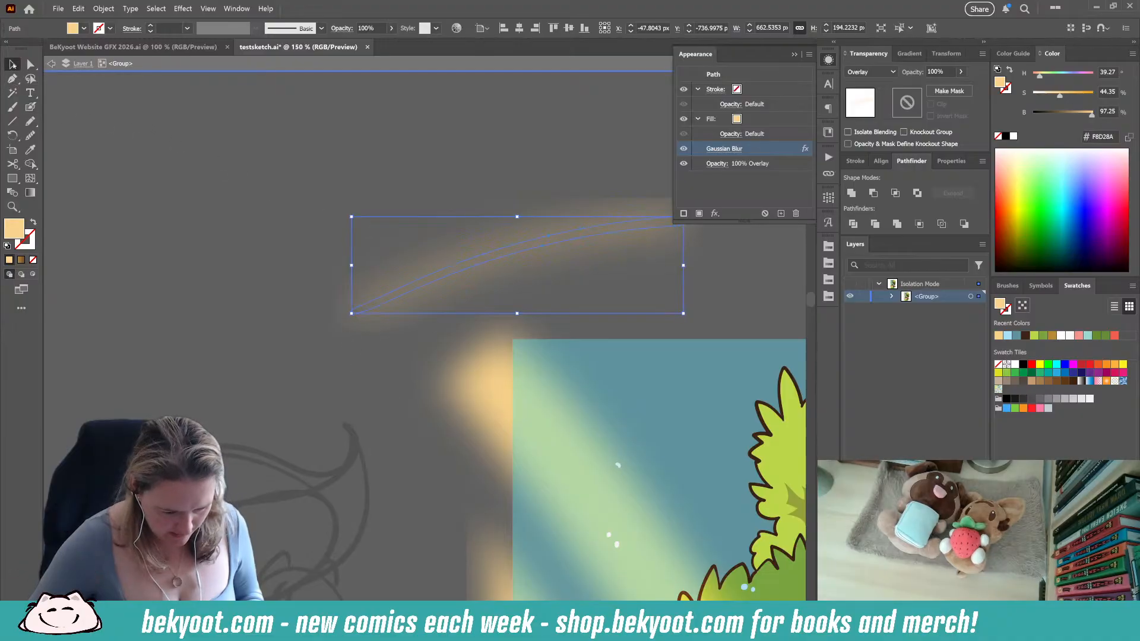
click(251, 196)
click(684, 149)
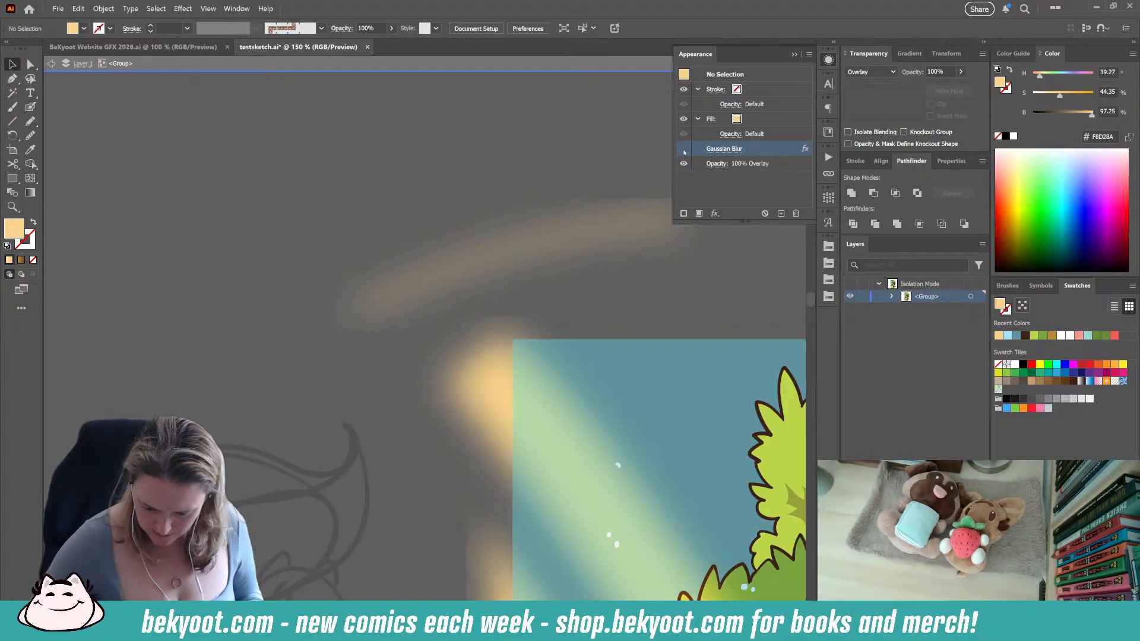
click(593, 232)
click(684, 149)
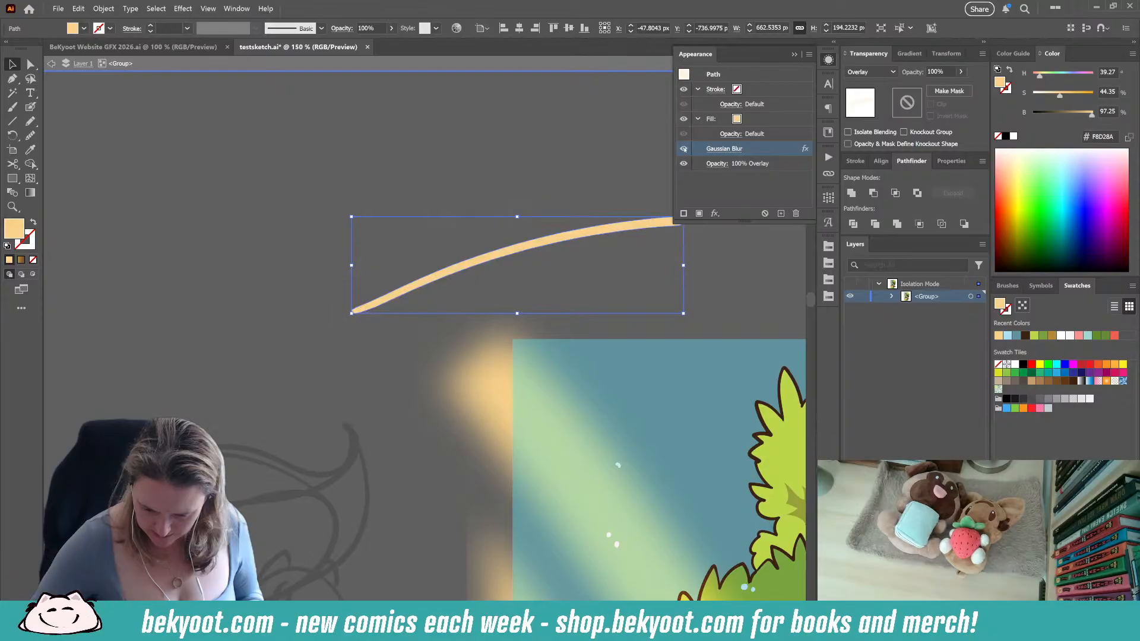
click(684, 149)
click(415, 315)
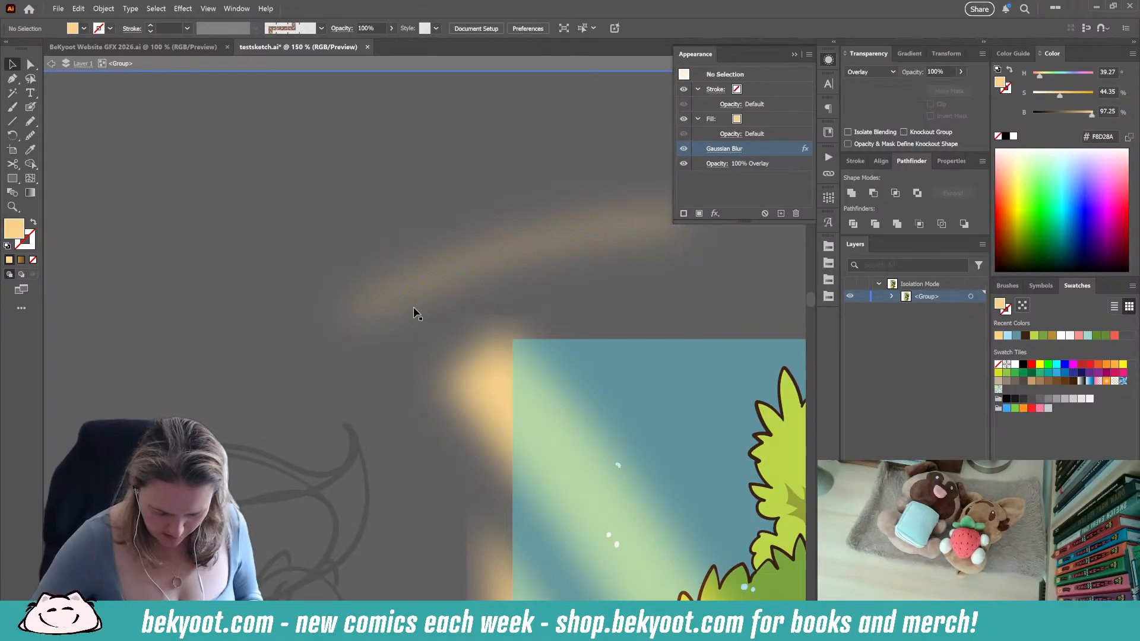
Compare the two diagonal light beams with and without Gaussian Blur, checking the blur edges beyond the artwork
click(484, 358)
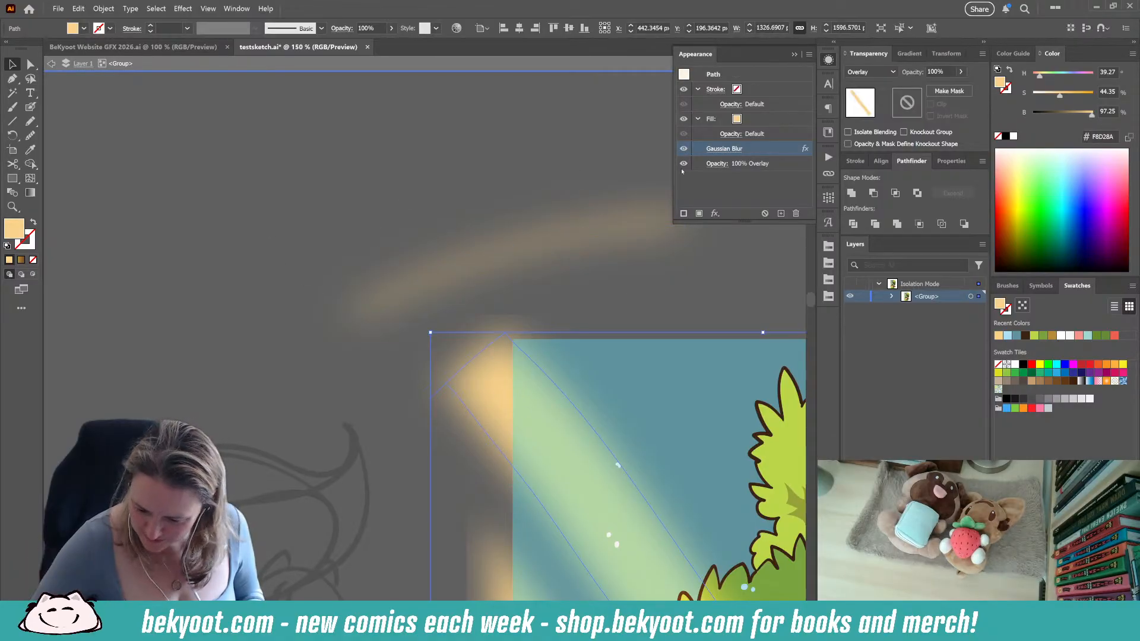
click(684, 149)
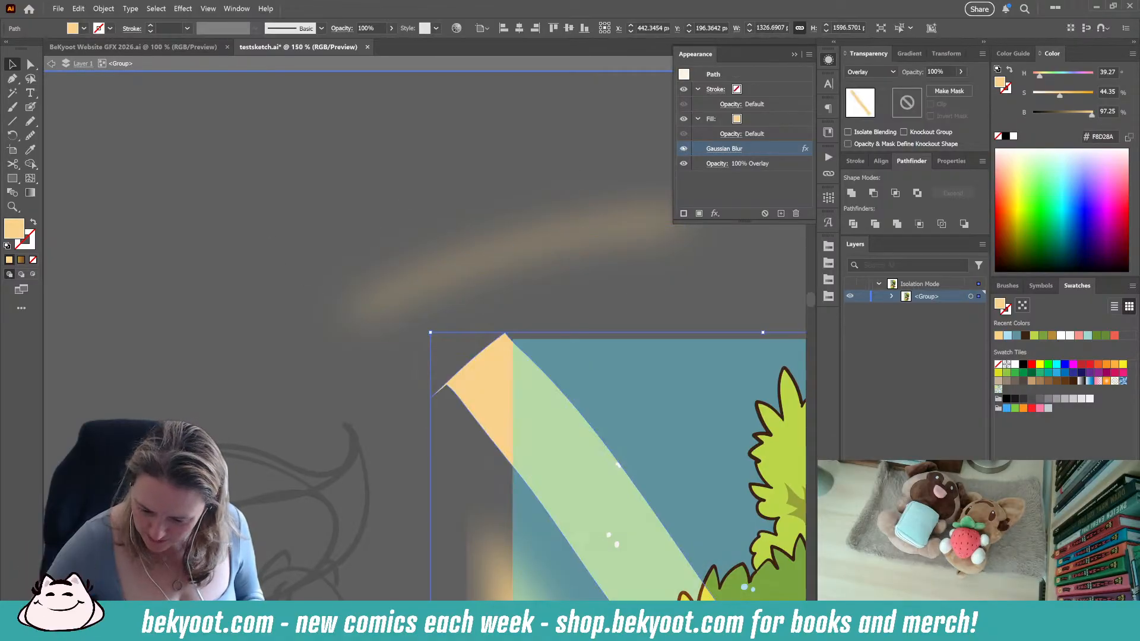
click(684, 149)
scroll(427, 344, down, 5)
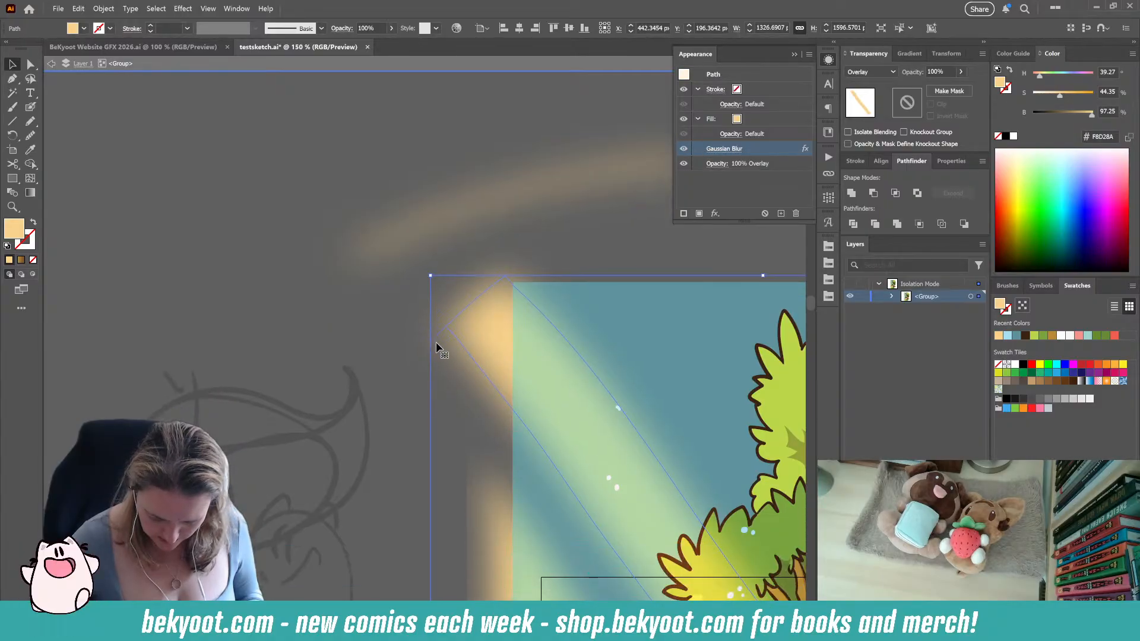
scroll(432, 359, down, 2)
click(482, 367)
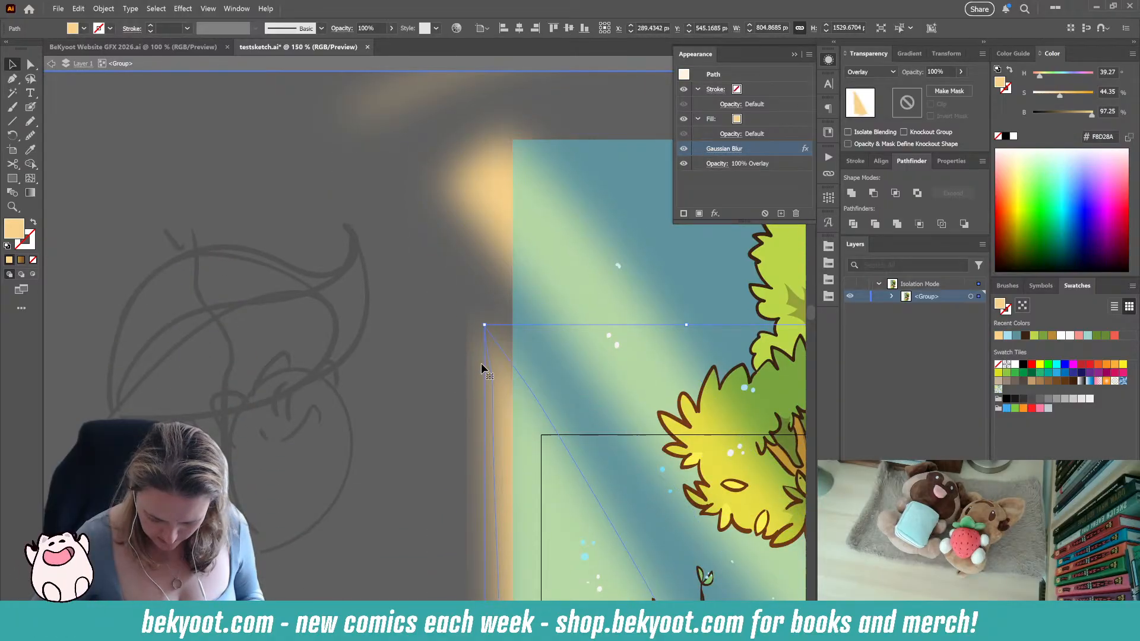
click(684, 149)
click(684, 148)
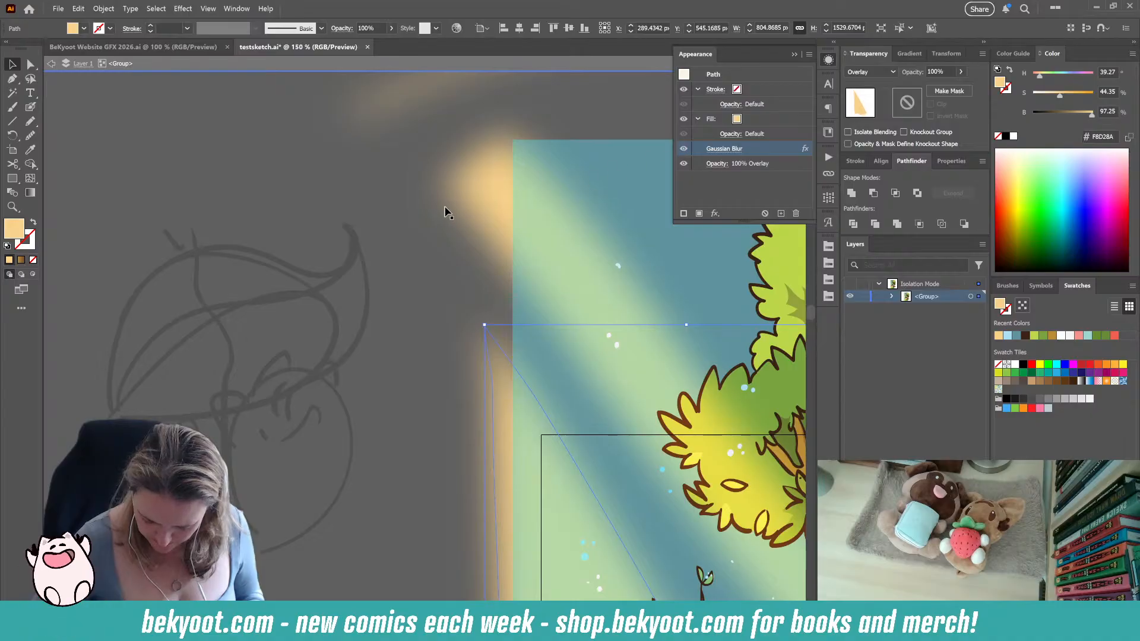
scroll(440, 214, up, 3)
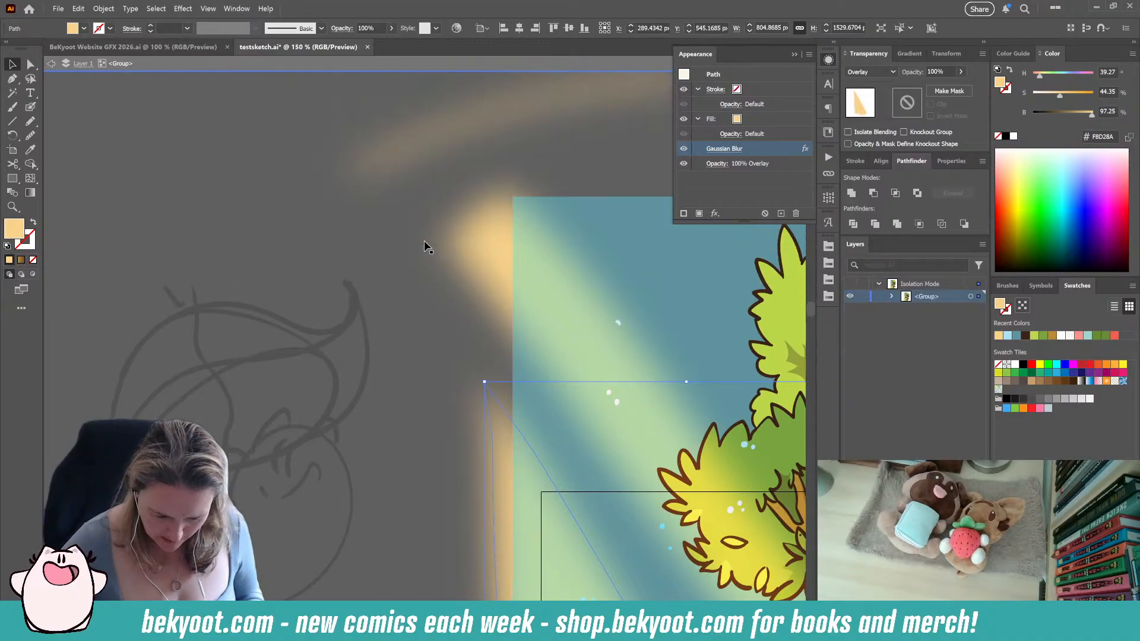
click(380, 199)
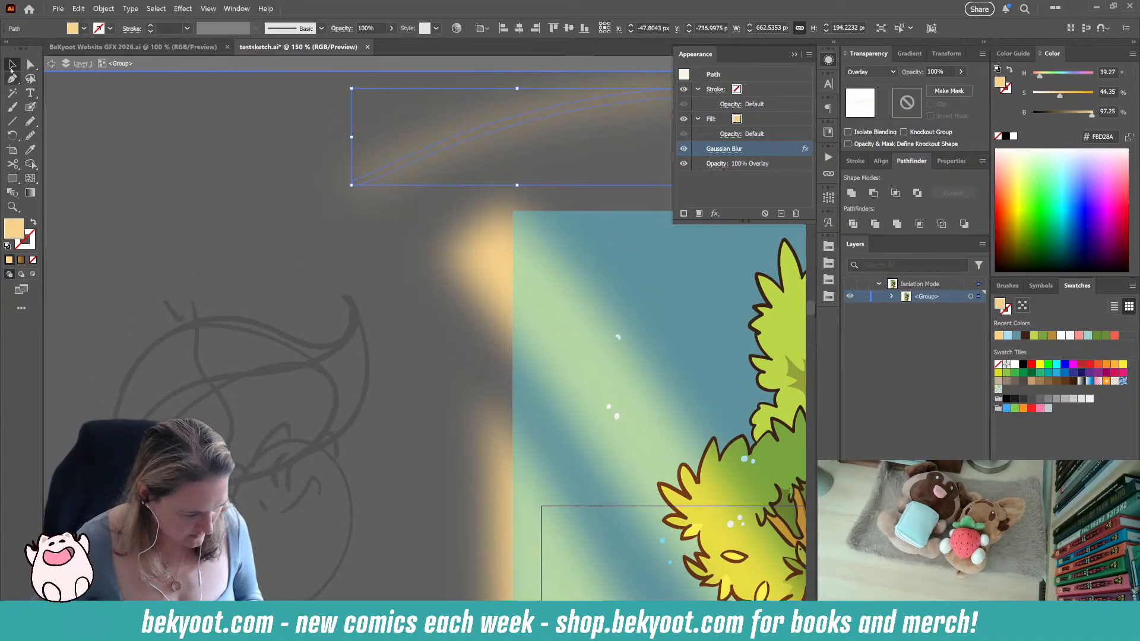
click(247, 183)
Delete the curved blurred streak above the artwork
scroll(436, 248, down, 4)
scroll(487, 406, up, 2)
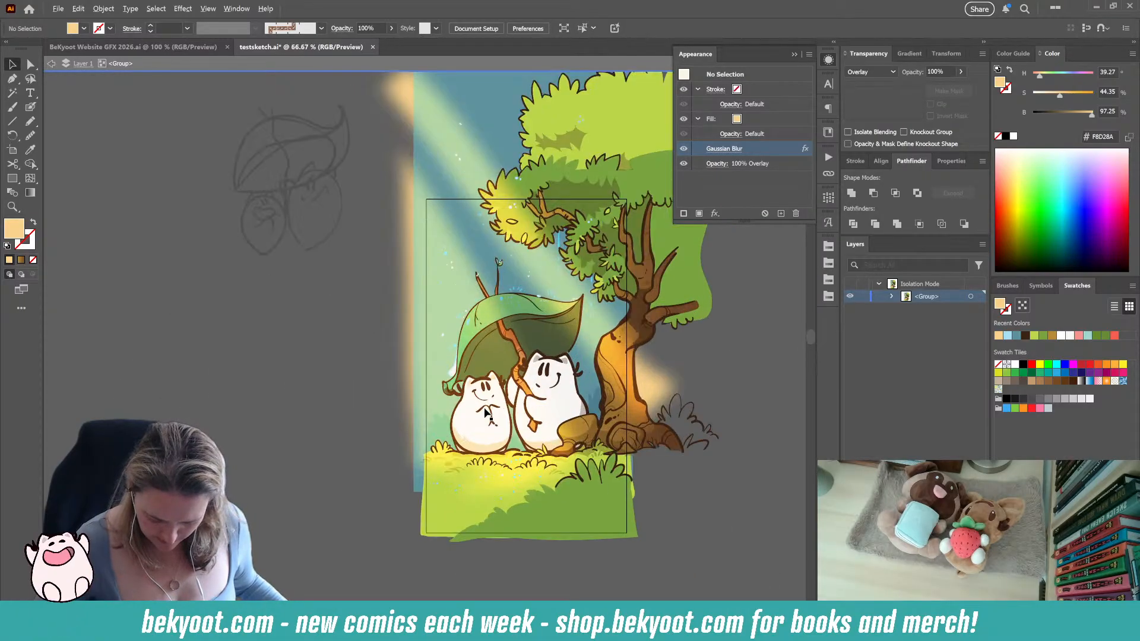
drag(639, 320, 534, 330)
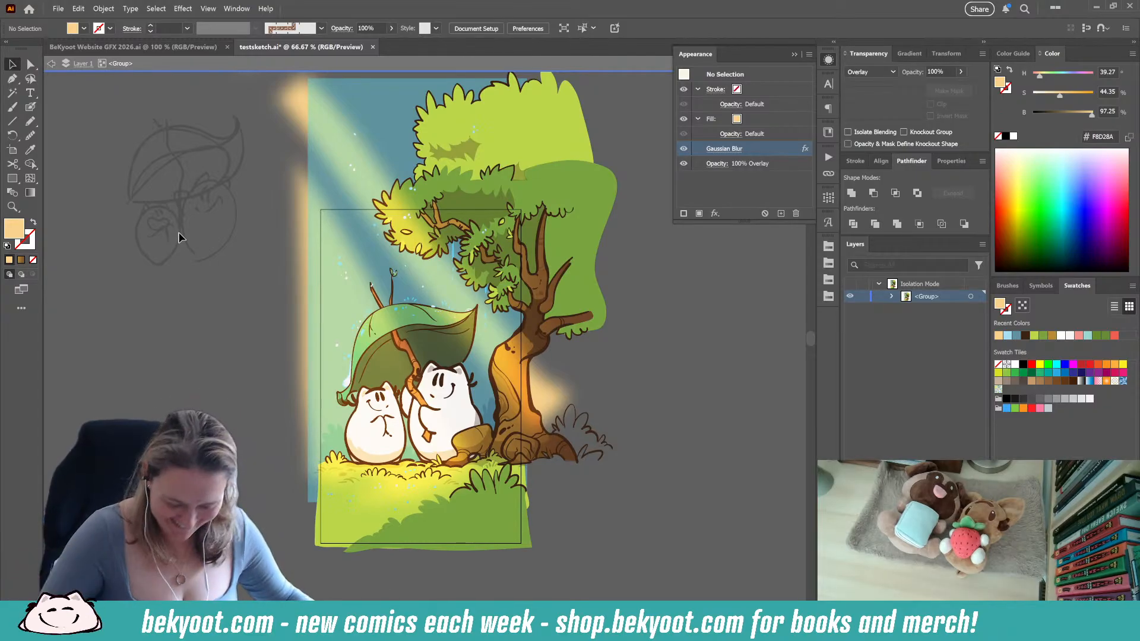
key(n)
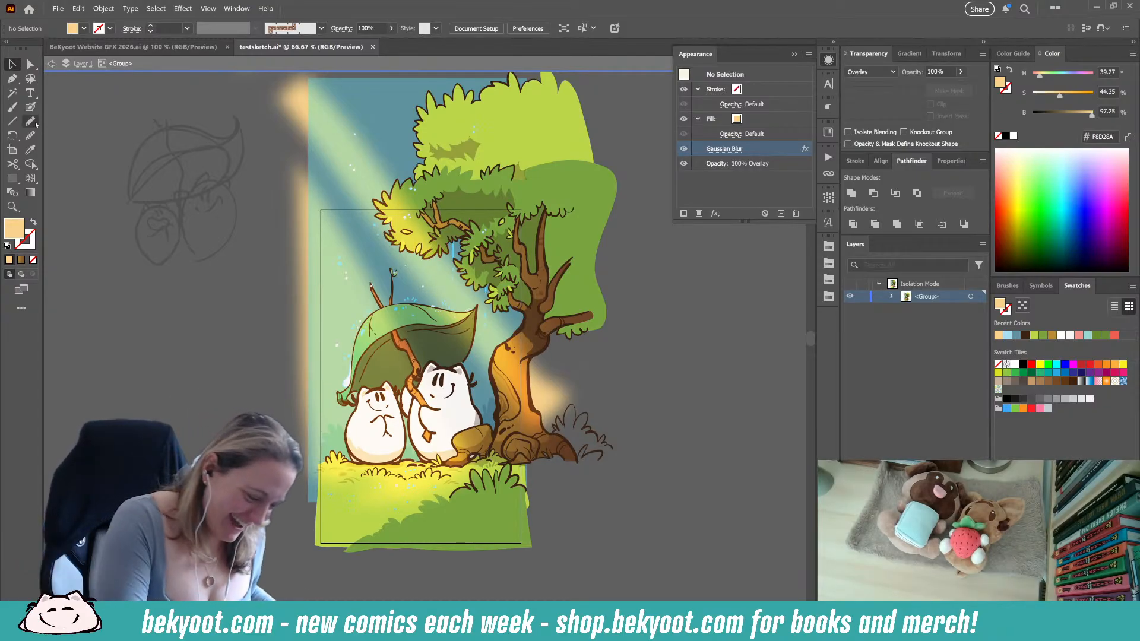
drag(378, 335, 320, 415)
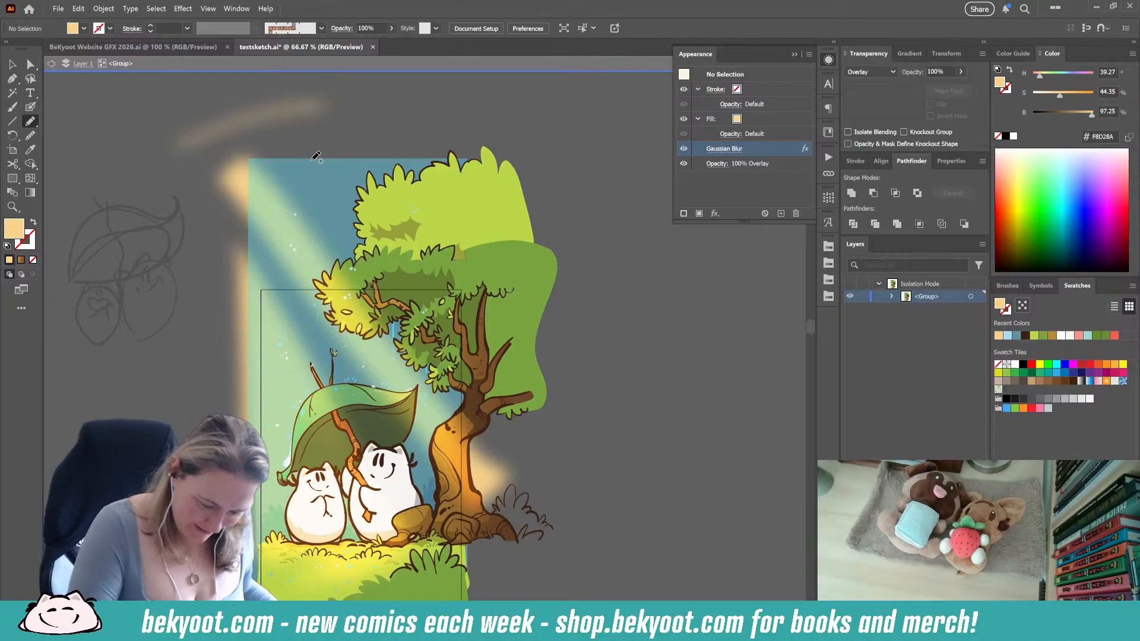
ctrl+click(303, 112)
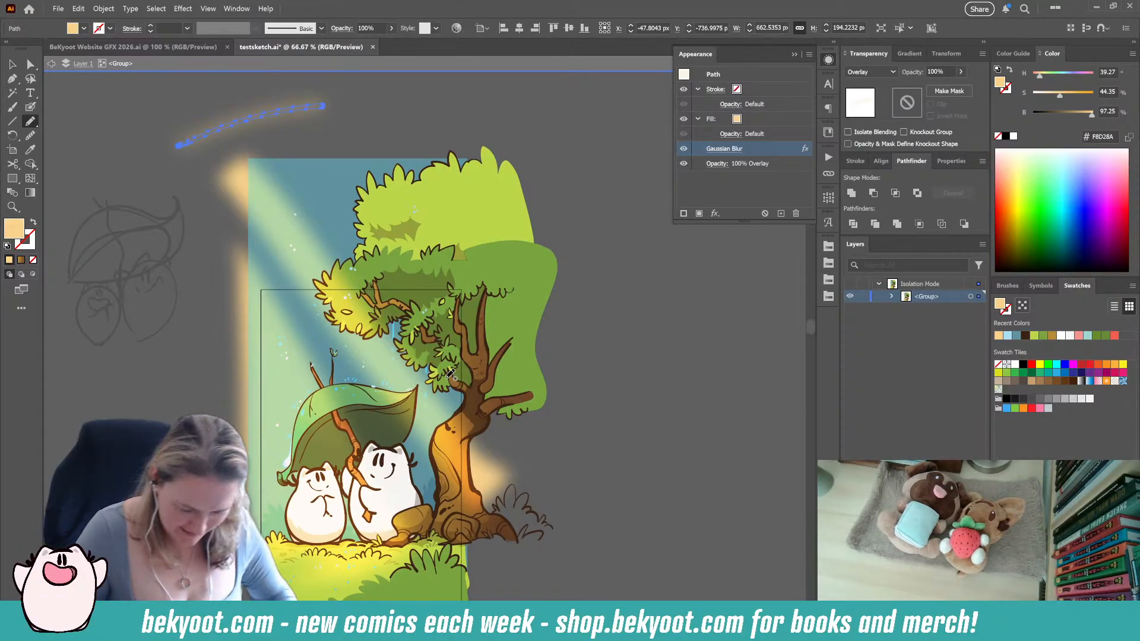
key(Delete)
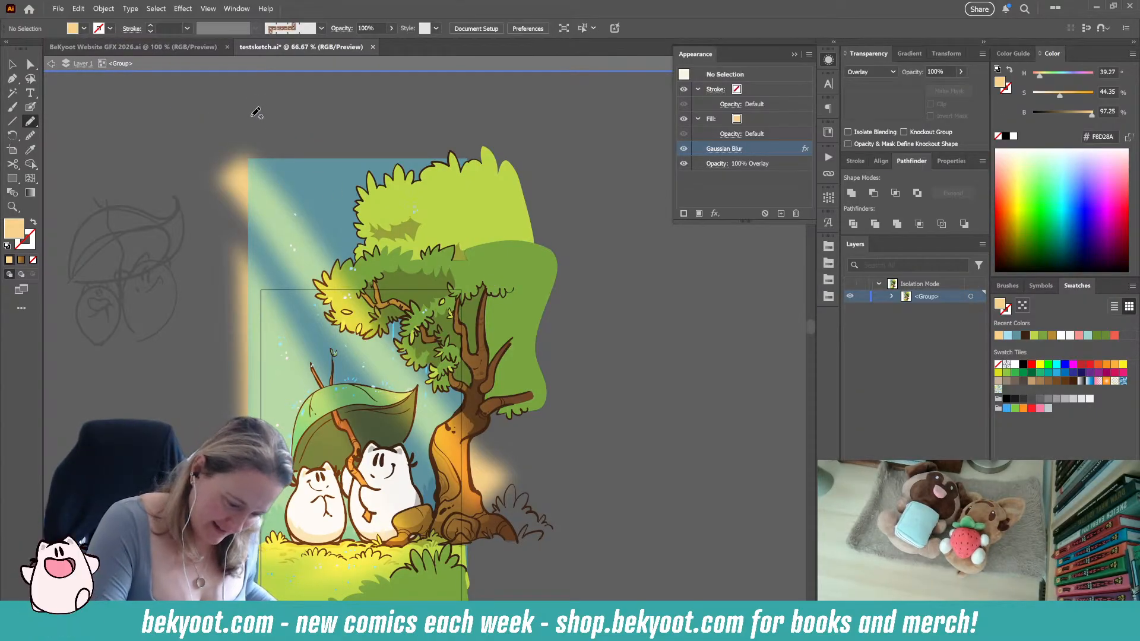
Draw another closed diagonal light beam with the Pencil tool, running from above the background down across the tree crown
mouse_move(236, 90)
mouse_down()
mouse_move(454, 296)
mouse_move(498, 326)
mouse_move(528, 300)
mouse_move(267, 64)
mouse_move(236, 90)
mouse_up()
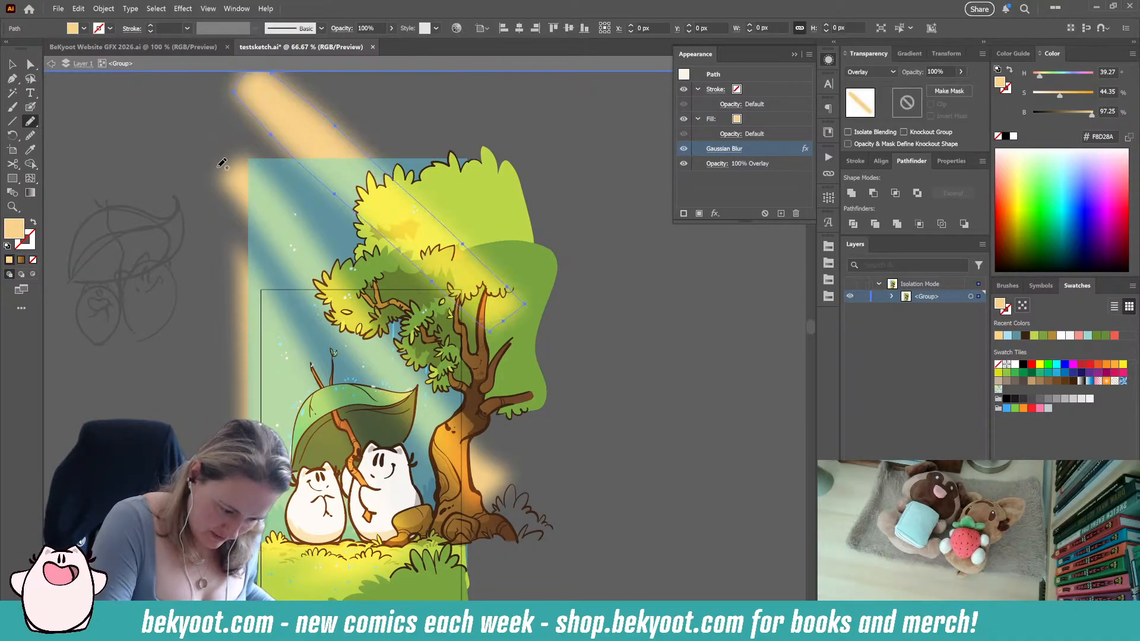
scroll(575, 359, down, 5)
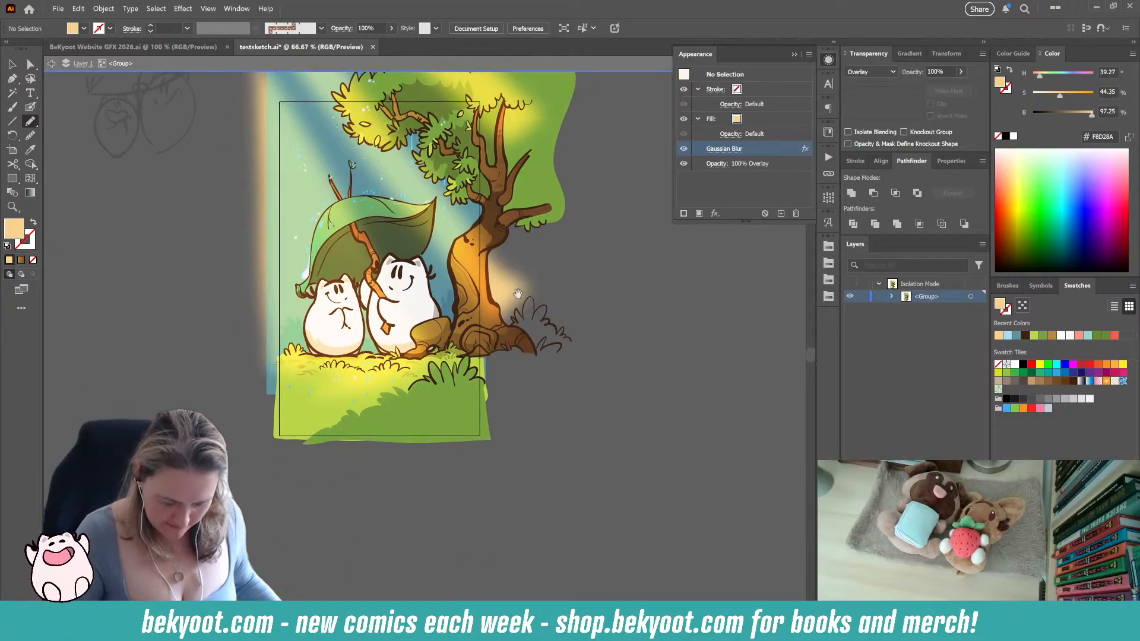
scroll(540, 506, up, 2)
Recolor the blue background rectangle with the dark teal swatch #15546B from the 2590-LeafyWalk library
key(a)
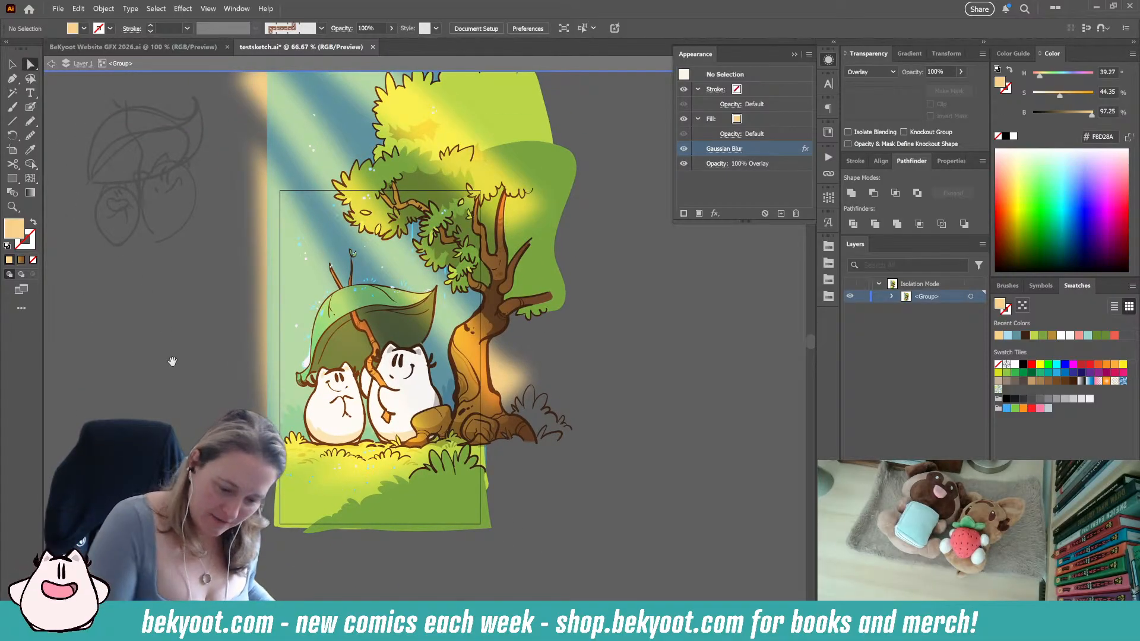
scroll(437, 156, up, 3)
click(438, 156)
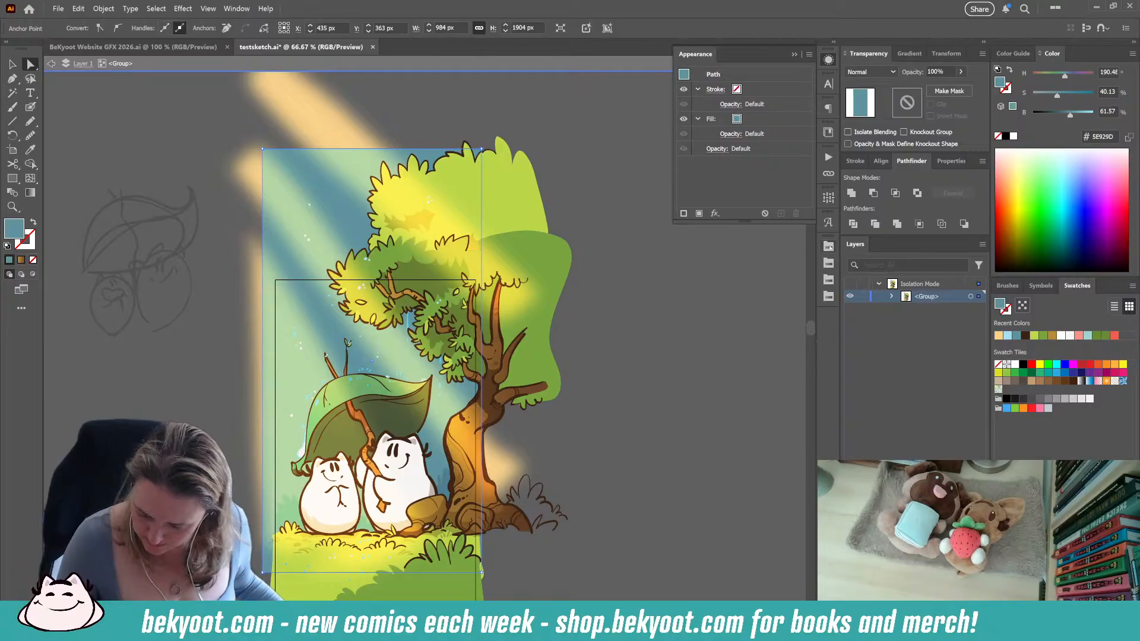
click(828, 246)
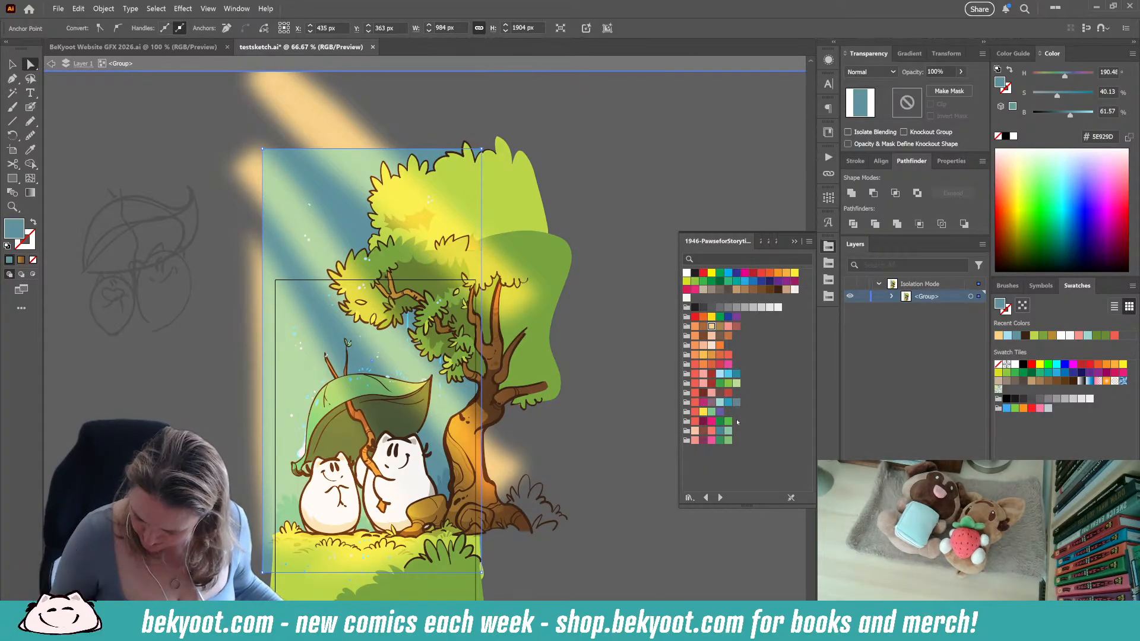
click(760, 241)
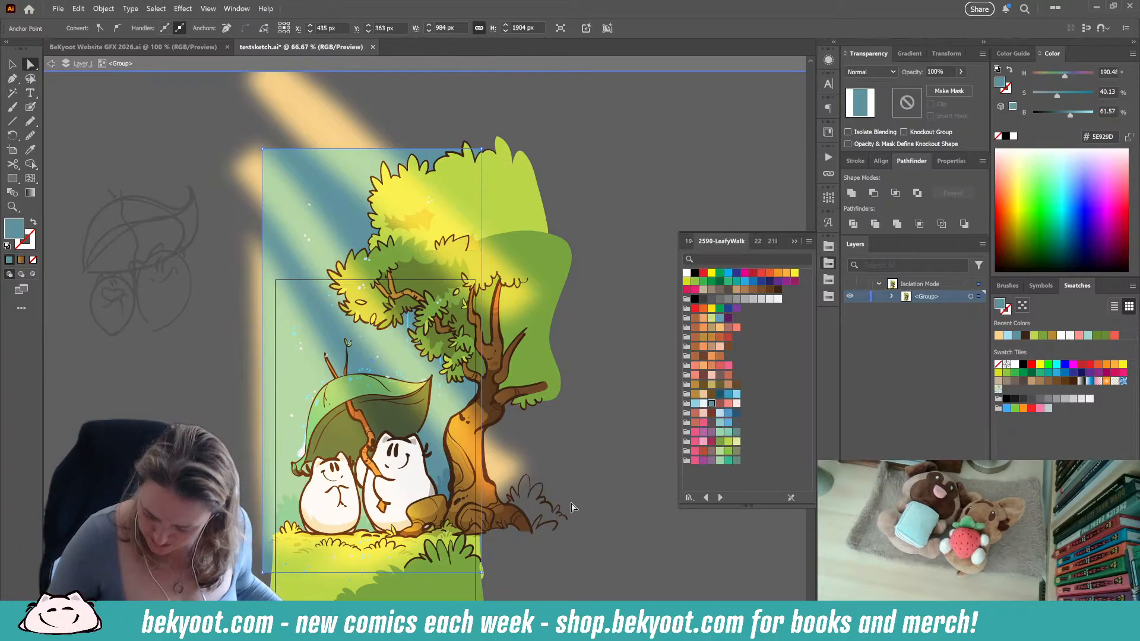
click(719, 395)
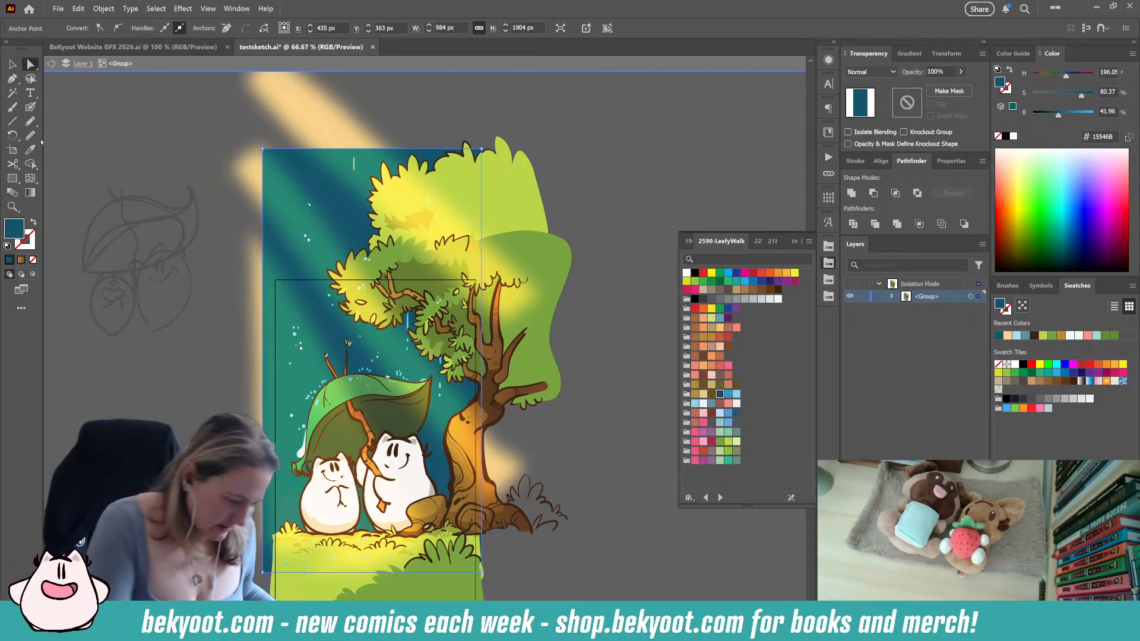
Fill the background rectangle with a linear gradient running from orange #FAAB66 to coral #F58770, using 2590-LeafyWalk swatches
click(32, 193)
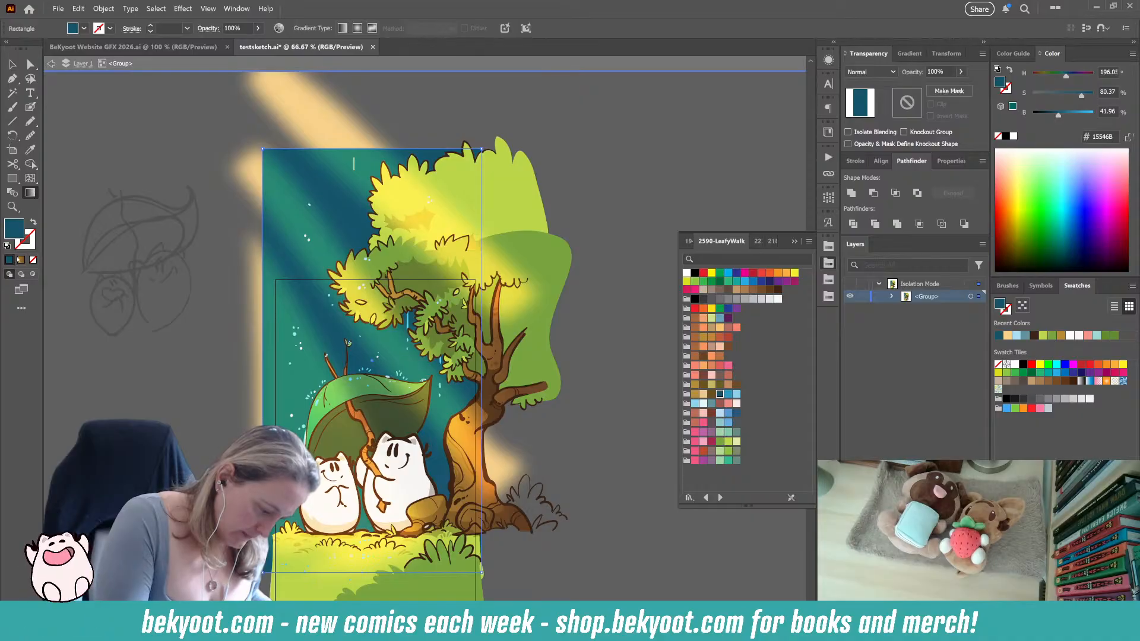
click(21, 260)
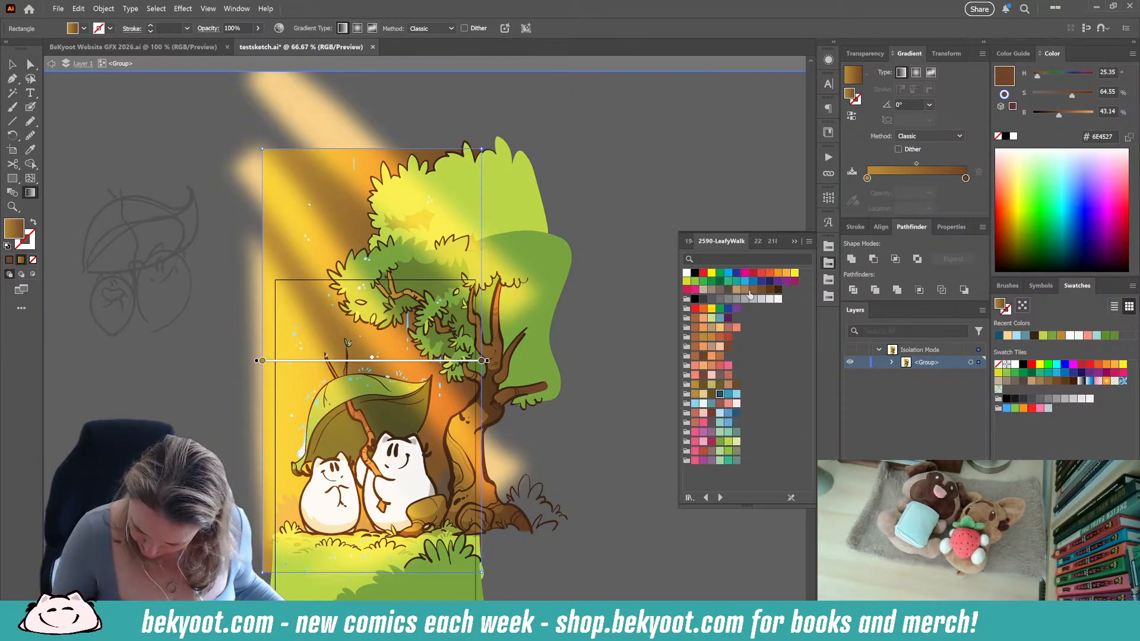
drag(696, 376, 813, 271)
drag(967, 181, 967, 178)
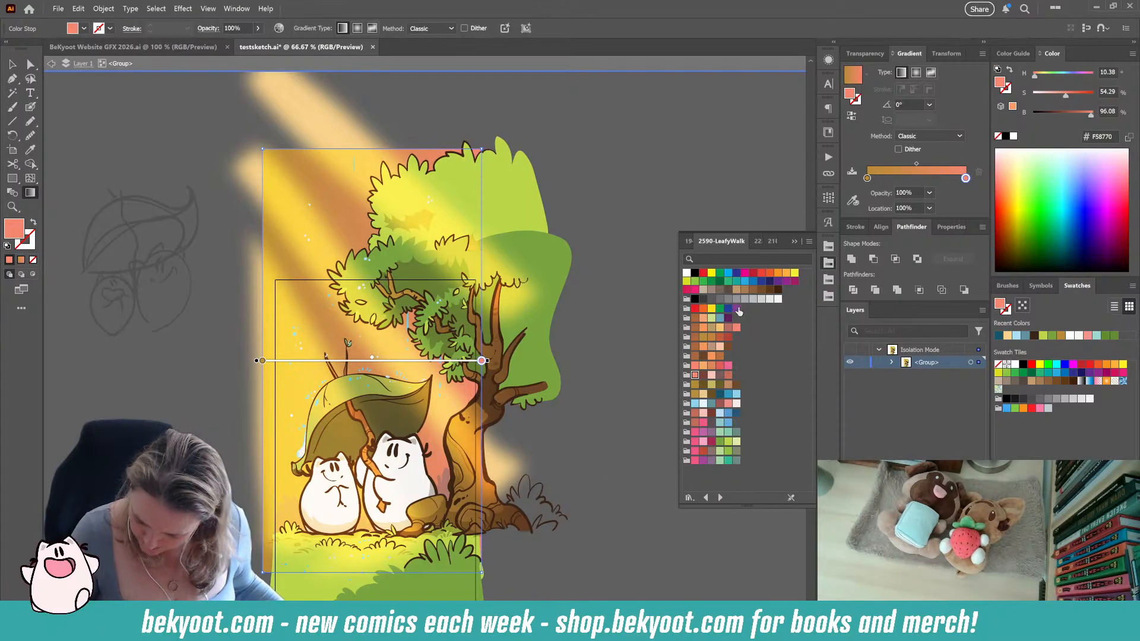
drag(701, 368, 867, 179)
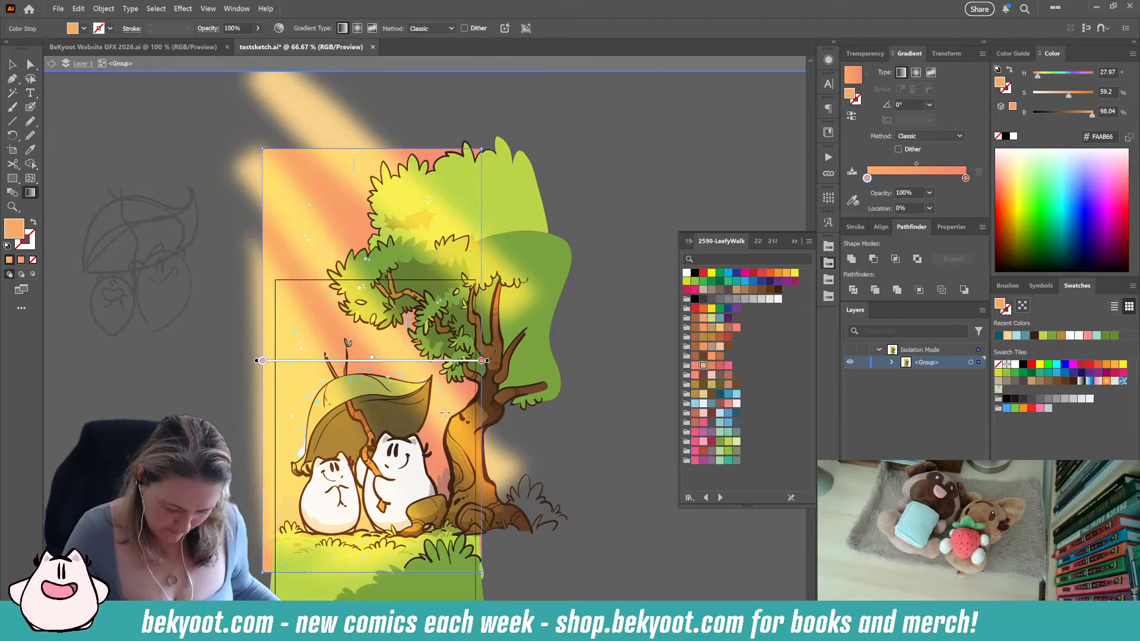
Run the background gradient vertically at -90° and set its starting stop to pale yellow #F8D28A from the 1946 swatch library
drag(363, 525, 368, 237)
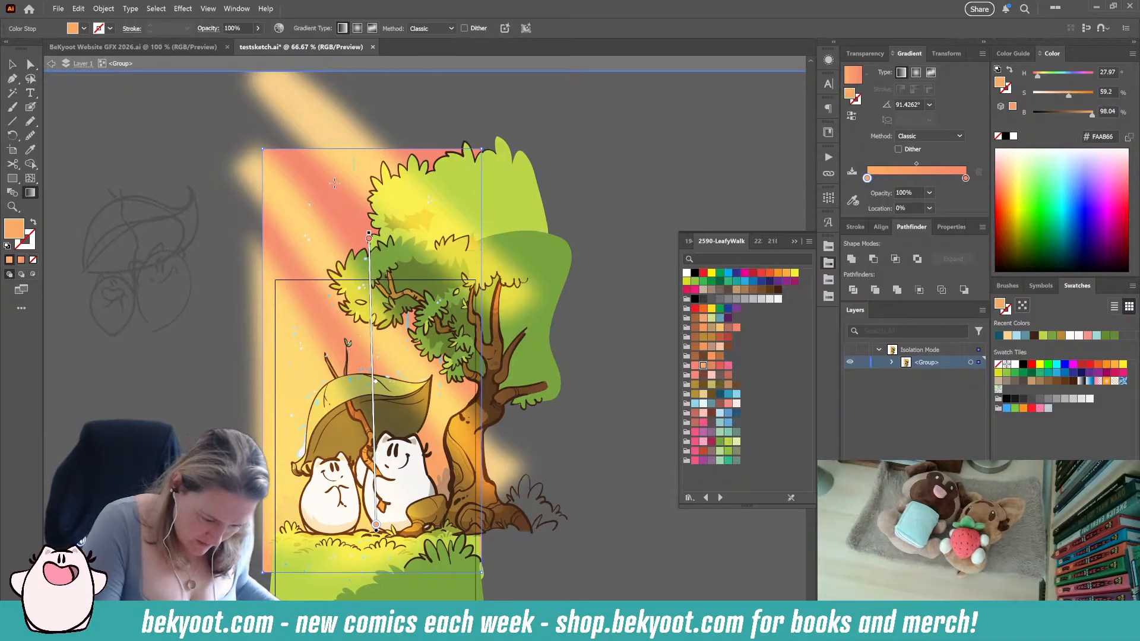
drag(335, 183, 336, 498)
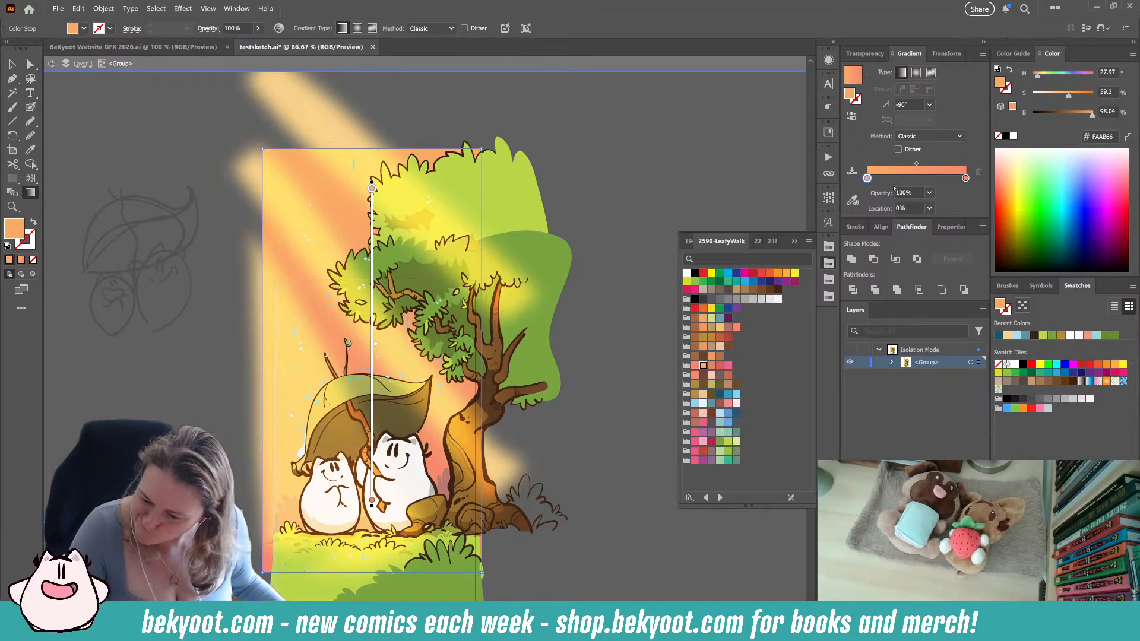
click(688, 241)
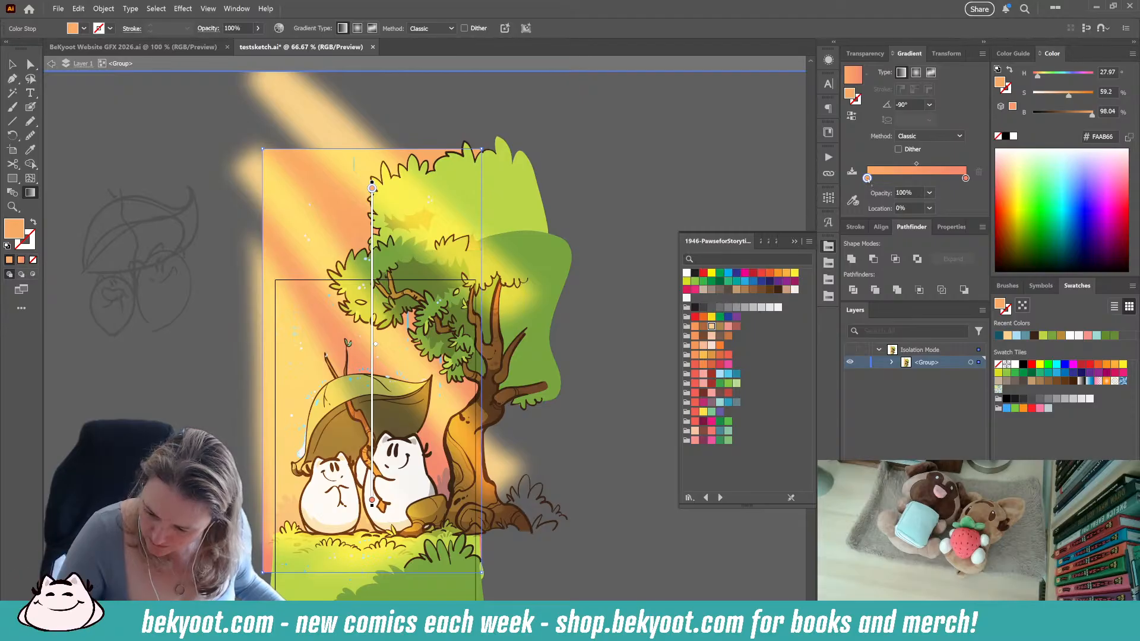
drag(869, 180, 867, 179)
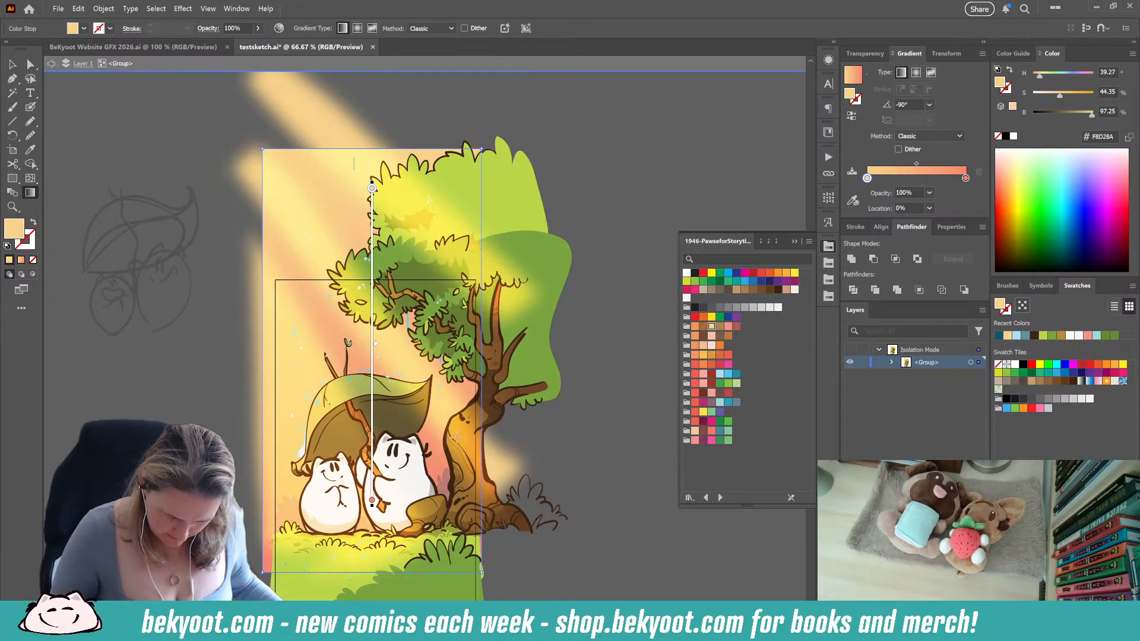
Extend the background rectangle down to the lower edge of the grass, making it about 2105 px high
click(13, 64)
drag(386, 562, 391, 473)
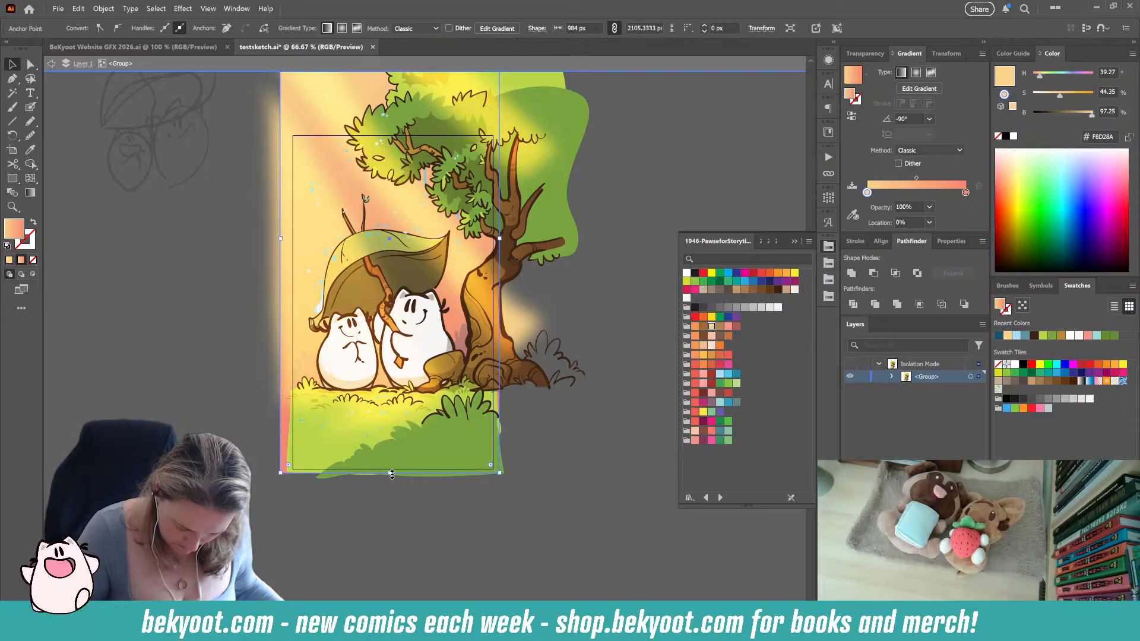
click(368, 509)
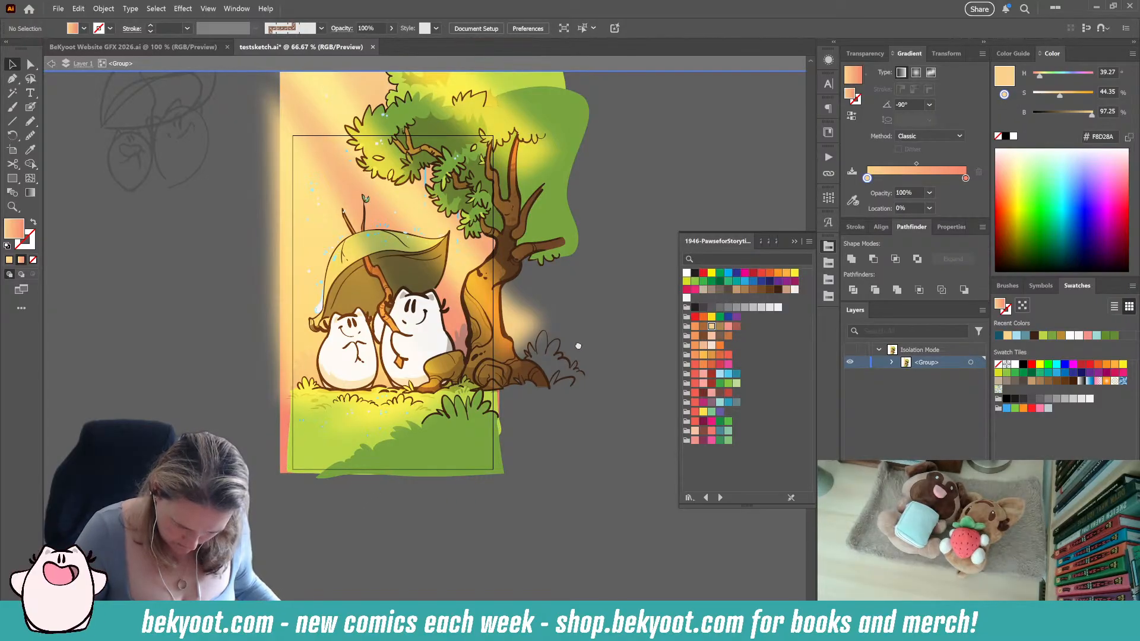
drag(576, 341, 567, 481)
click(439, 141)
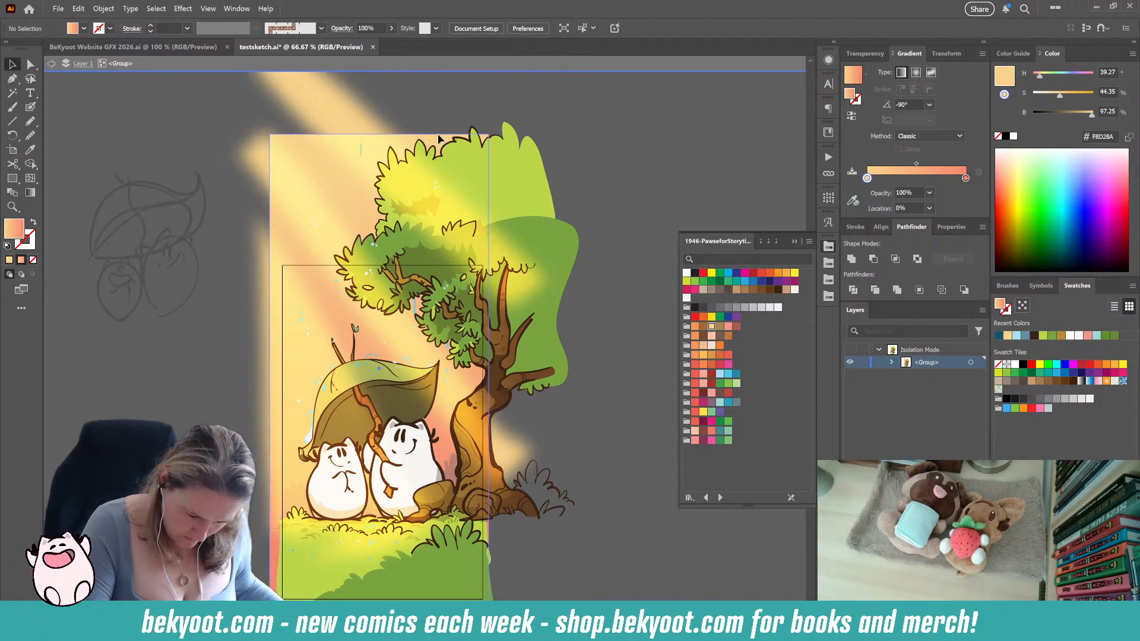
click(558, 429)
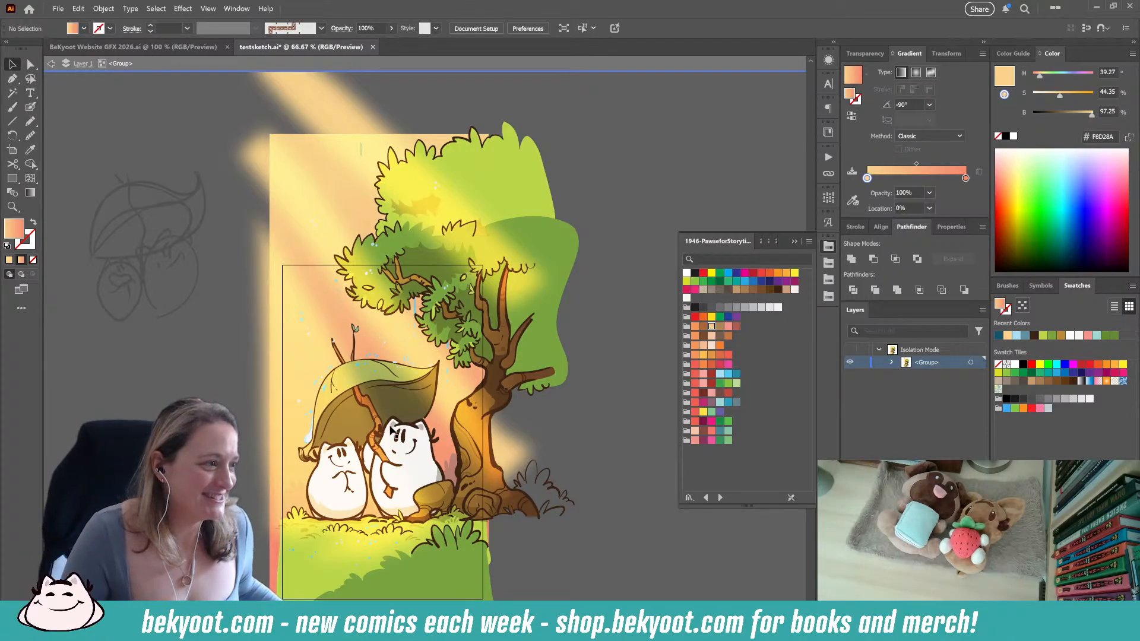
Recolor the blurred light beam over the two characters with the peach swatch #F6BB95
scroll(431, 467, up, 1)
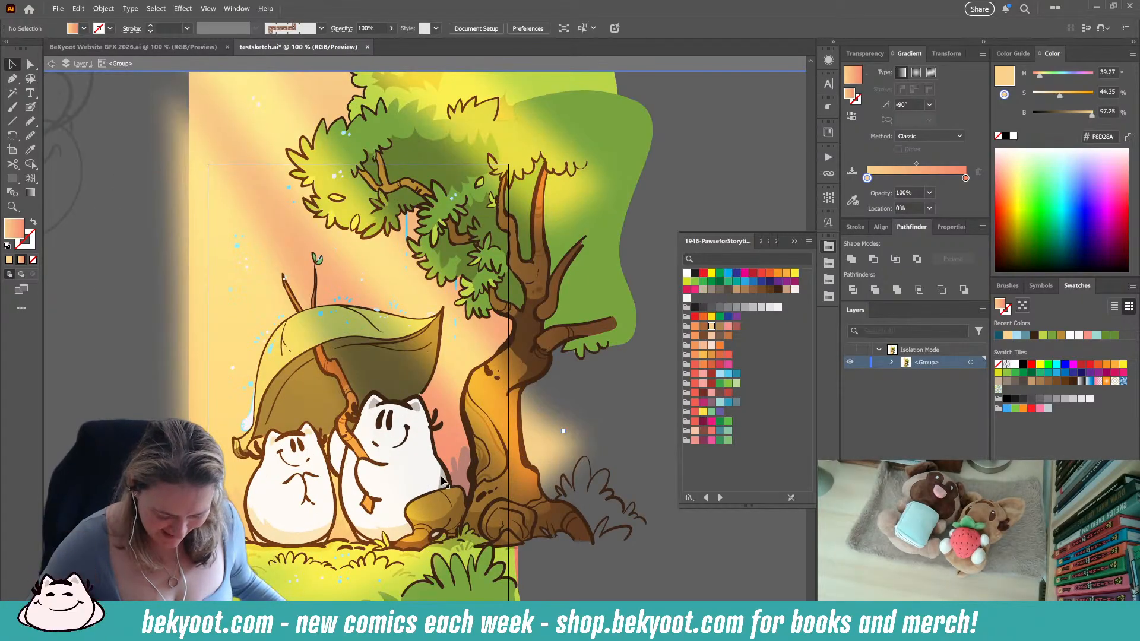
drag(428, 550, 466, 446)
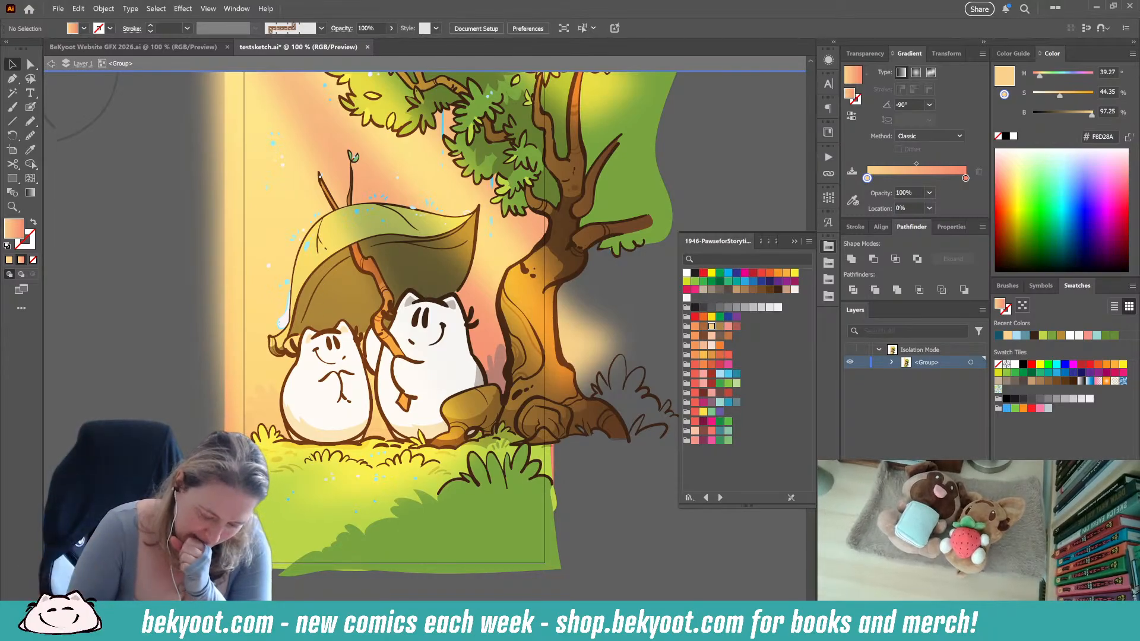
click(307, 577)
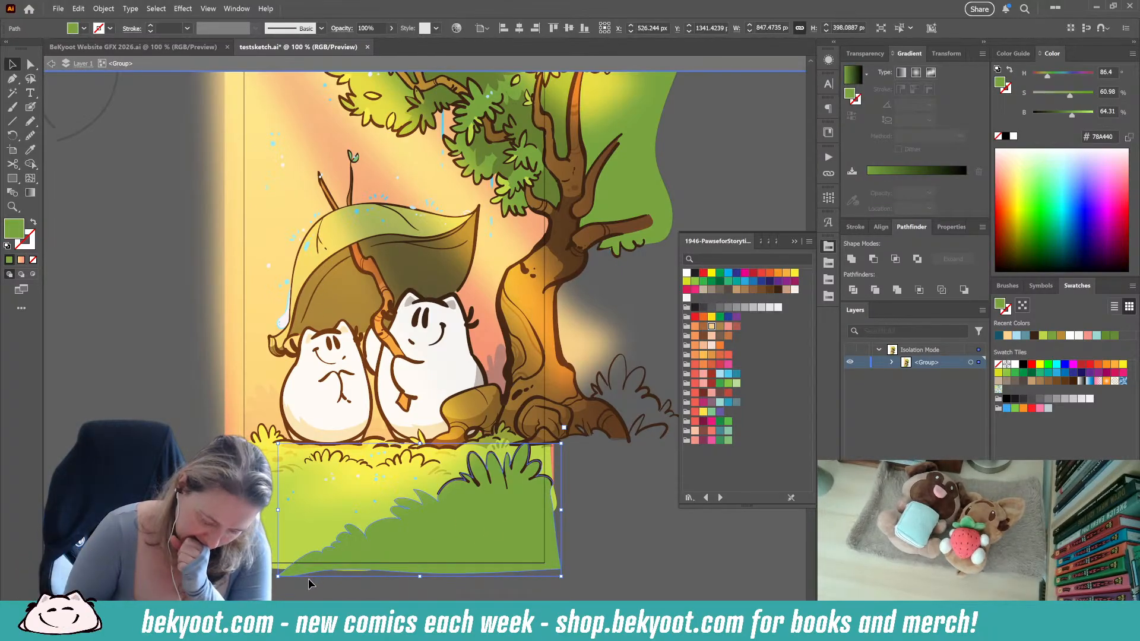
click(285, 201)
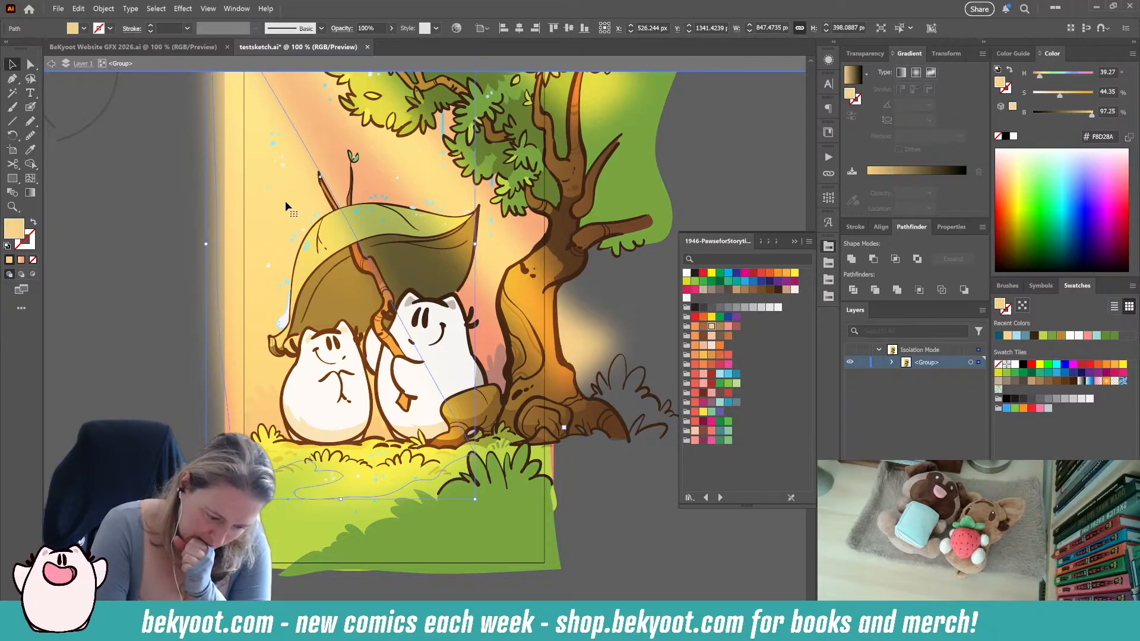
click(695, 346)
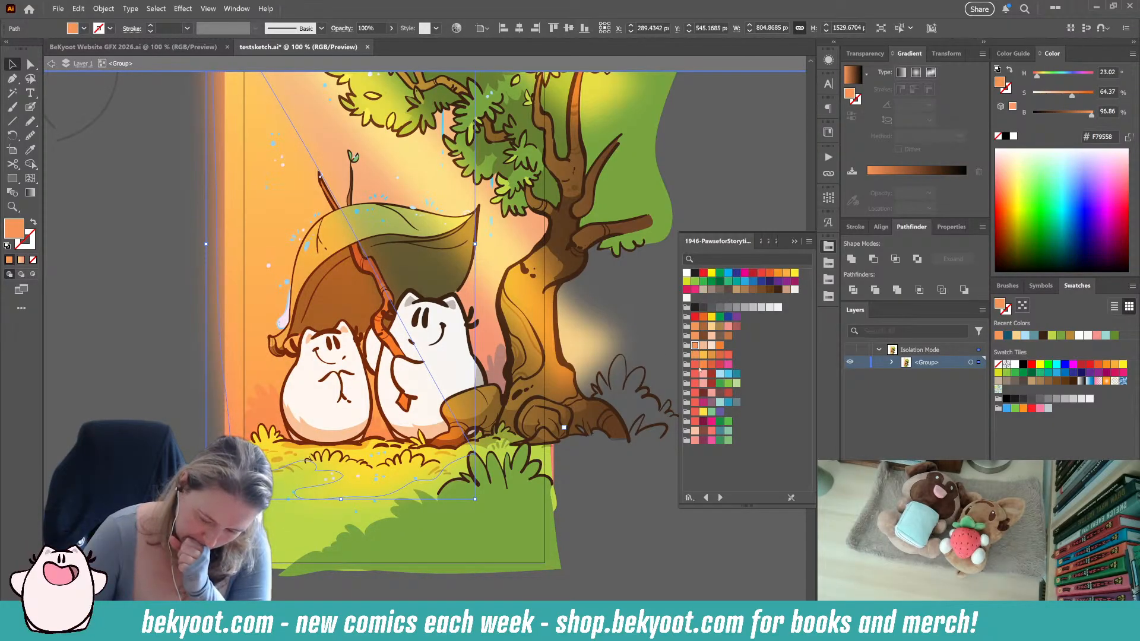
click(703, 346)
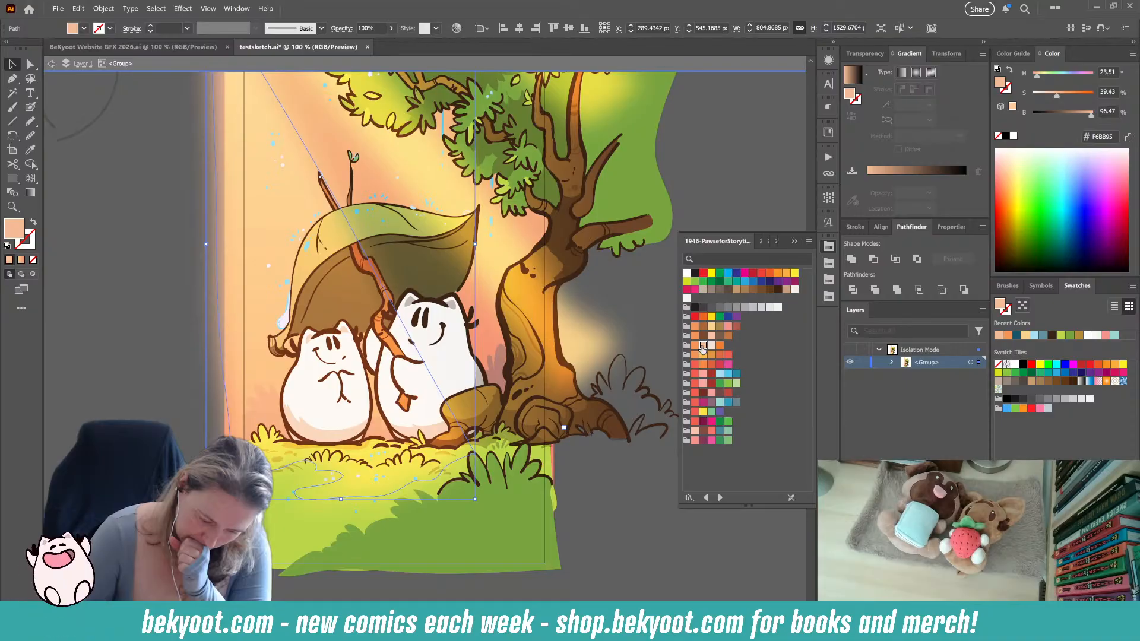
Apply the same peach #F6BB95 to the light beam across the trunk and the one crossing the tree crown
click(501, 265)
click(704, 347)
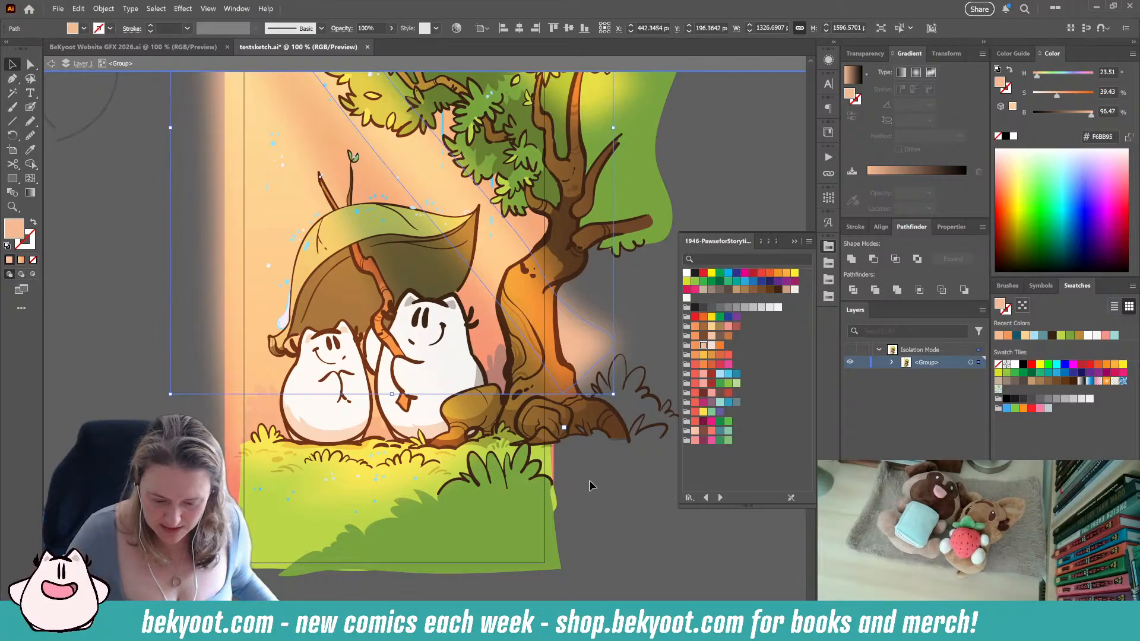
click(587, 503)
scroll(449, 227, up, 5)
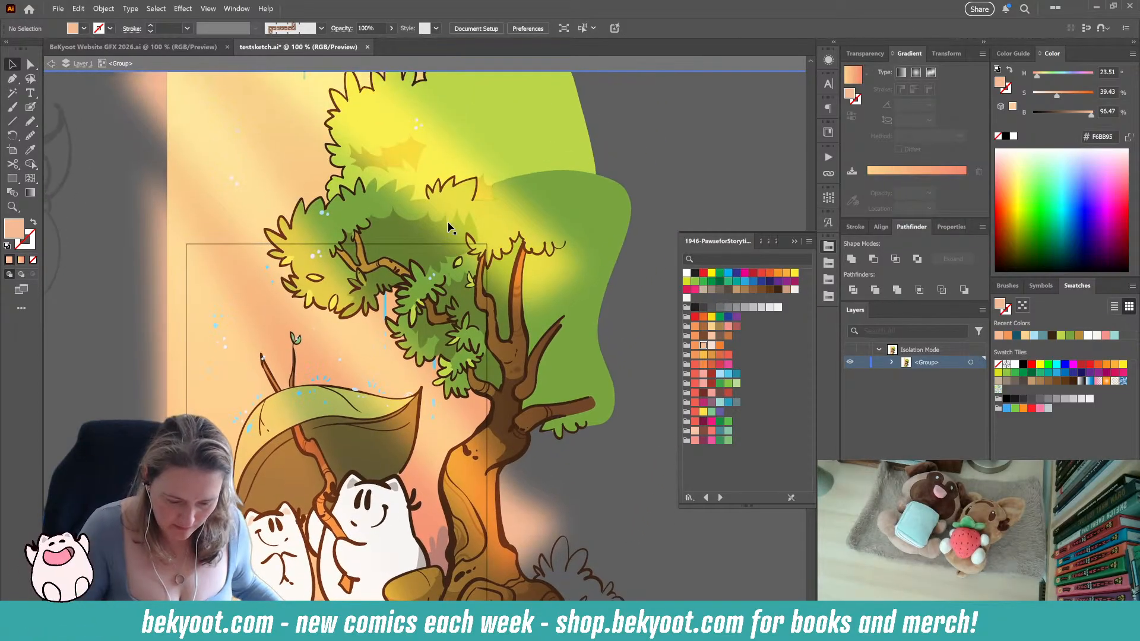
click(445, 182)
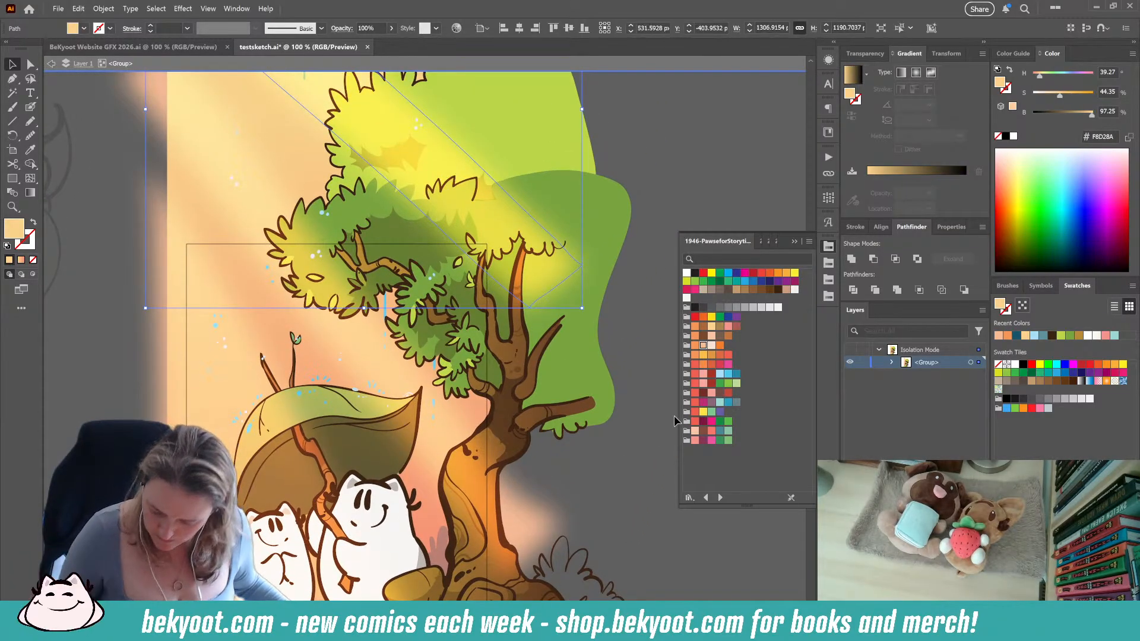
click(703, 348)
click(621, 315)
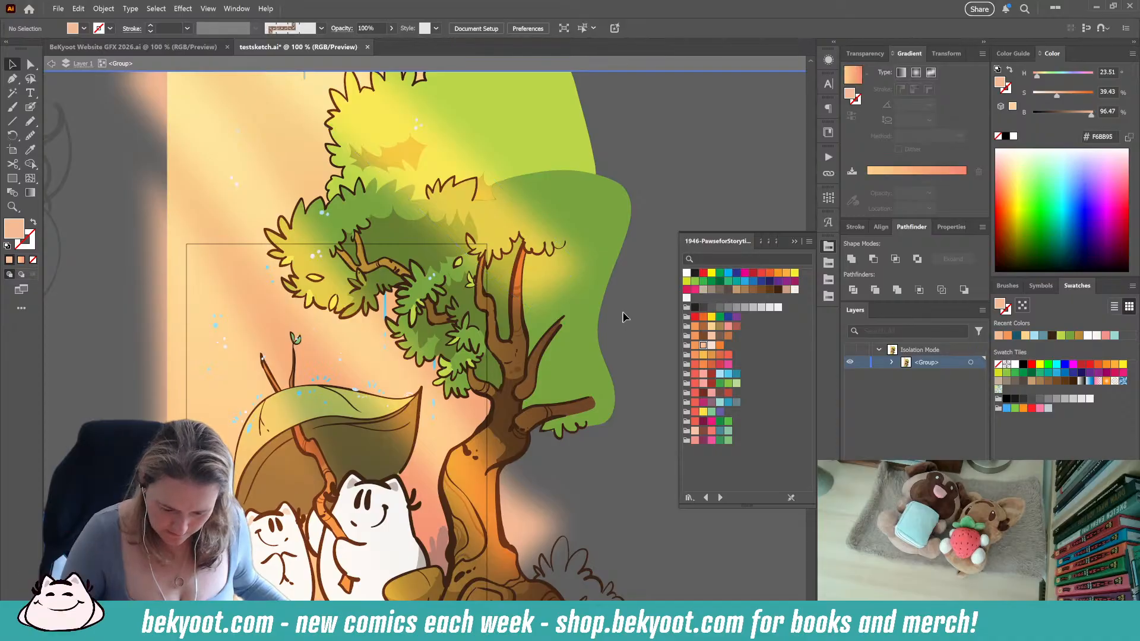
Recolor the dark green grass shadow in the foreground with the muted teal swatch #6A8B80 from the 2590-LeafyWalk library
scroll(461, 297, down, 1)
scroll(465, 309, down, 2)
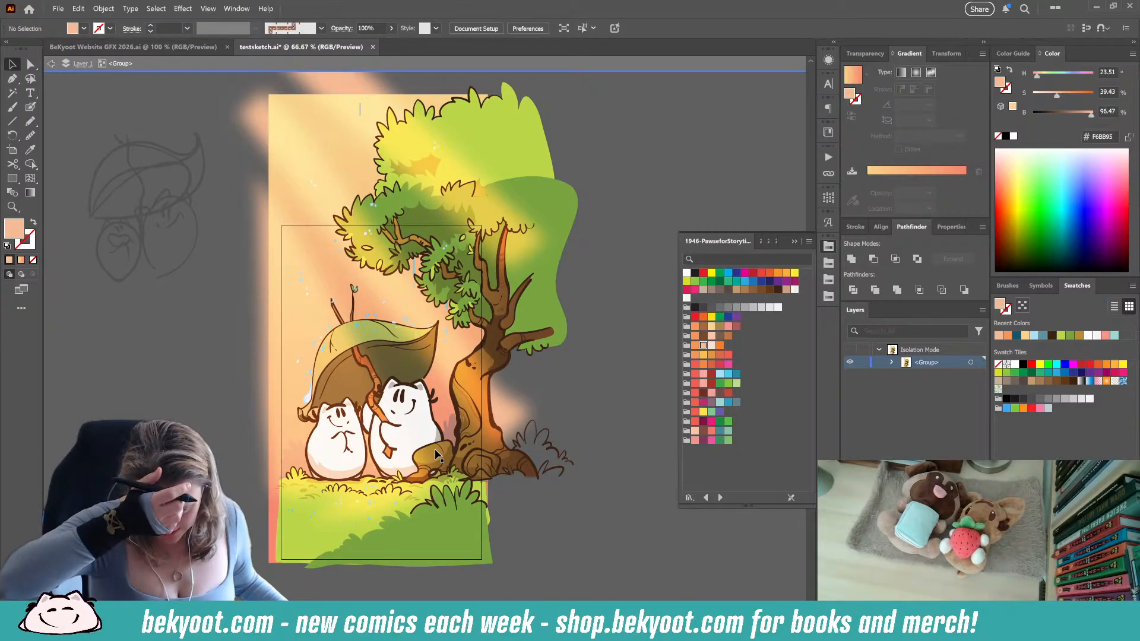
key(a)
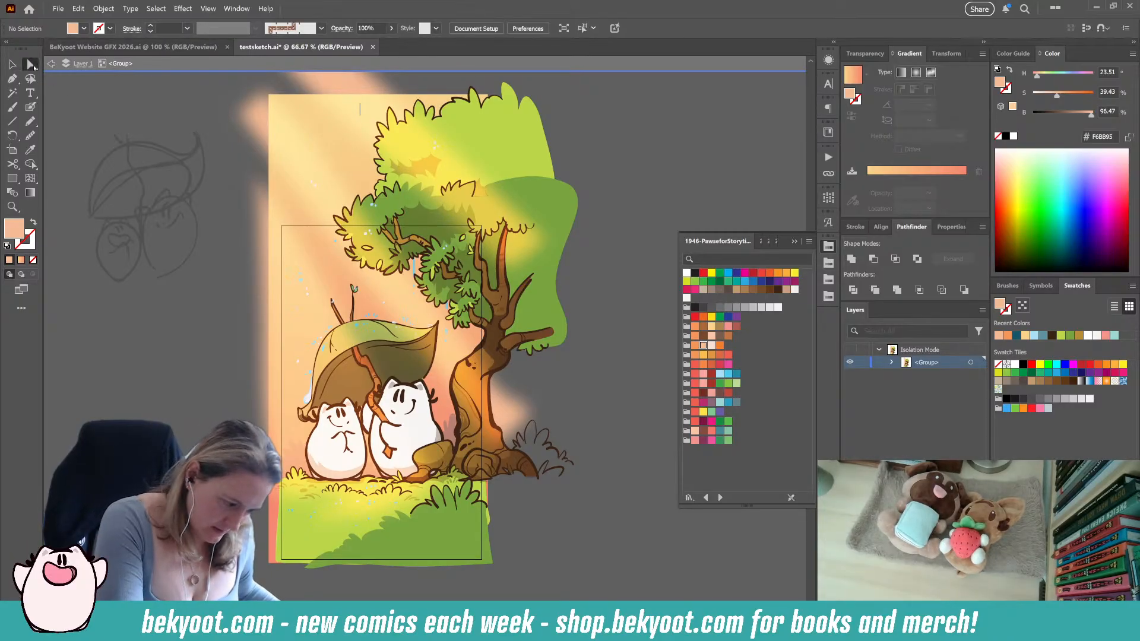
click(447, 554)
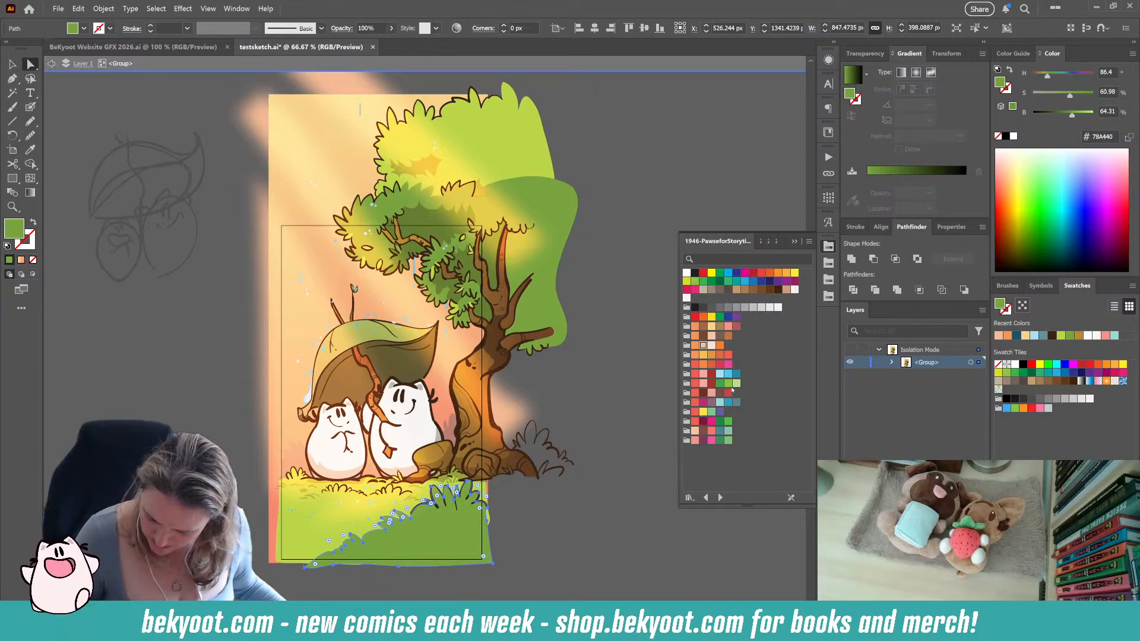
click(760, 241)
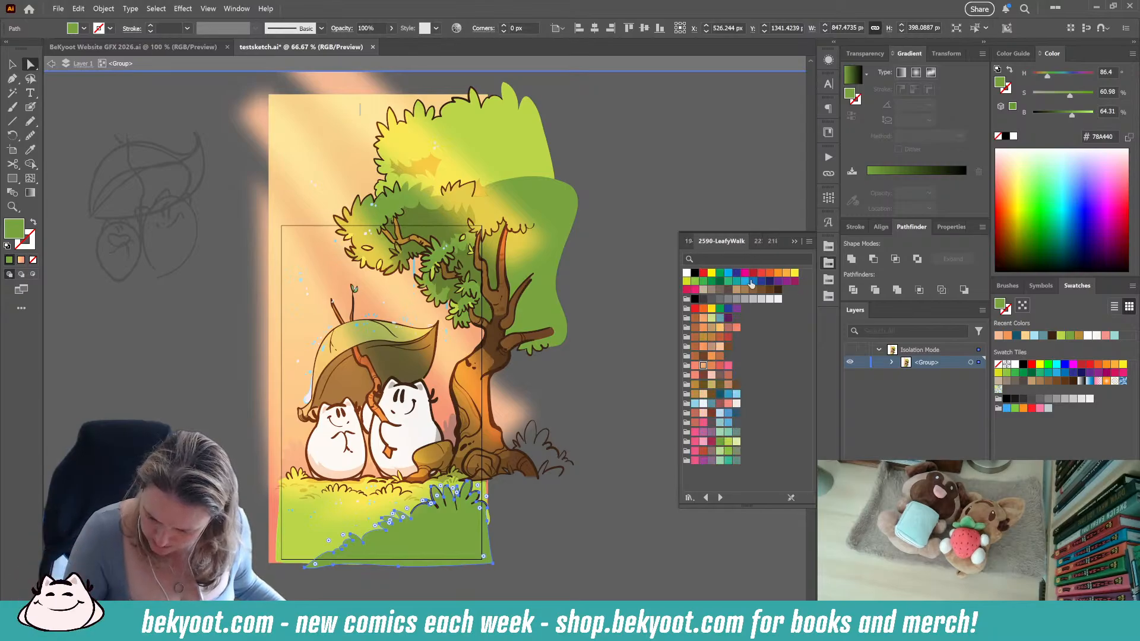
click(736, 431)
click(545, 539)
Recolor the light green grass area beneath the characters with the mint swatch #83CCB1
click(286, 560)
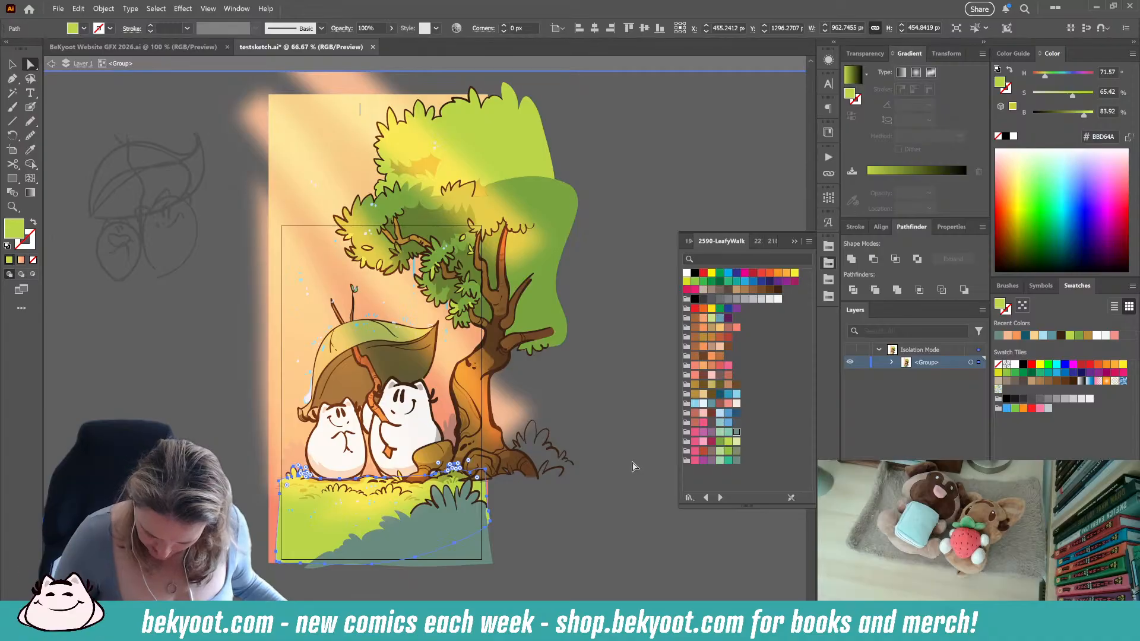
click(736, 432)
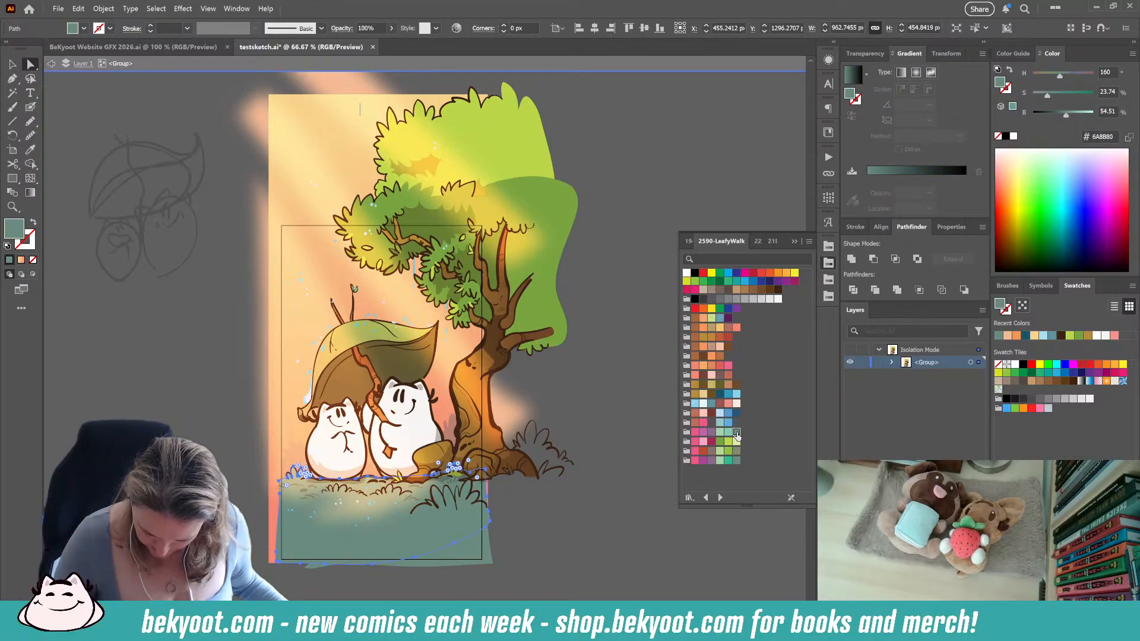
click(728, 433)
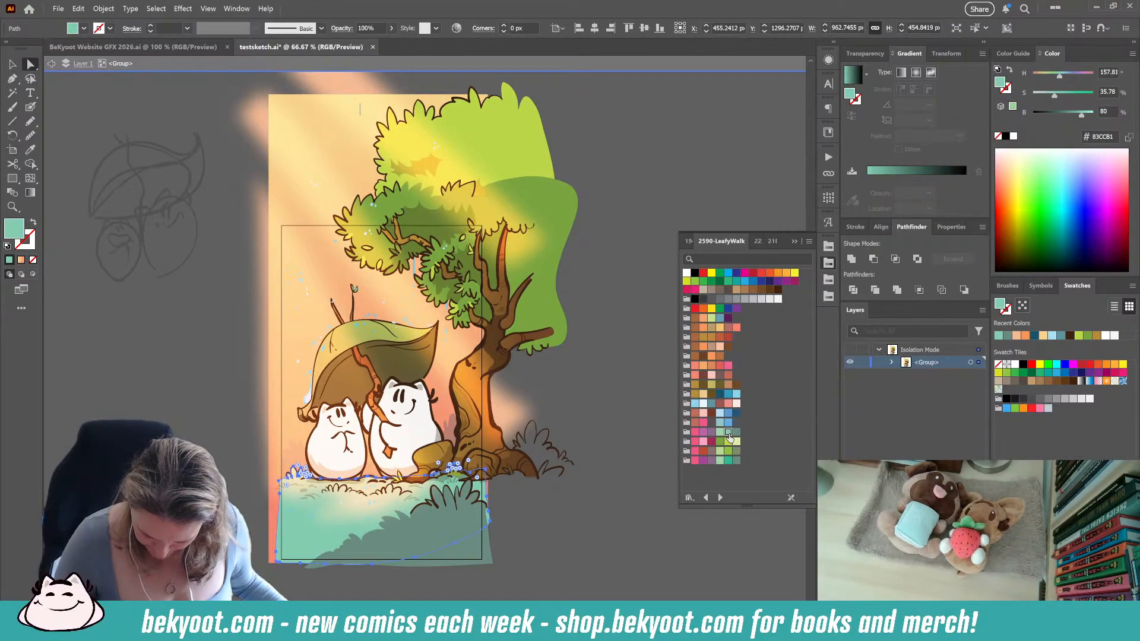
click(565, 533)
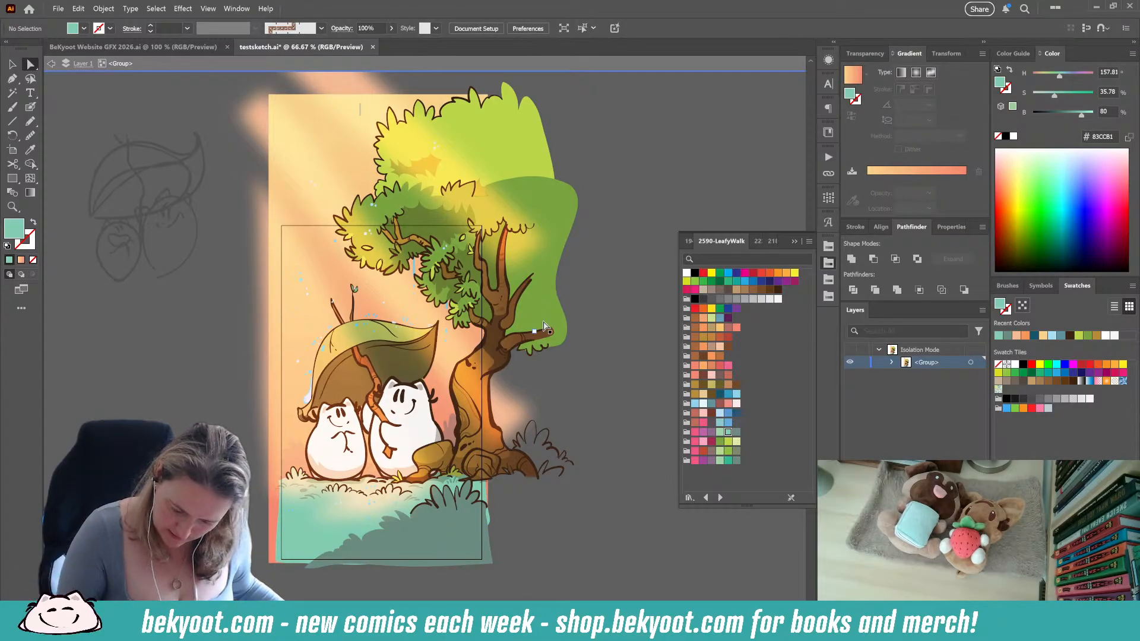
Recolor the darker green lower foliage of the tree with the mint swatch #83CCB1
click(549, 302)
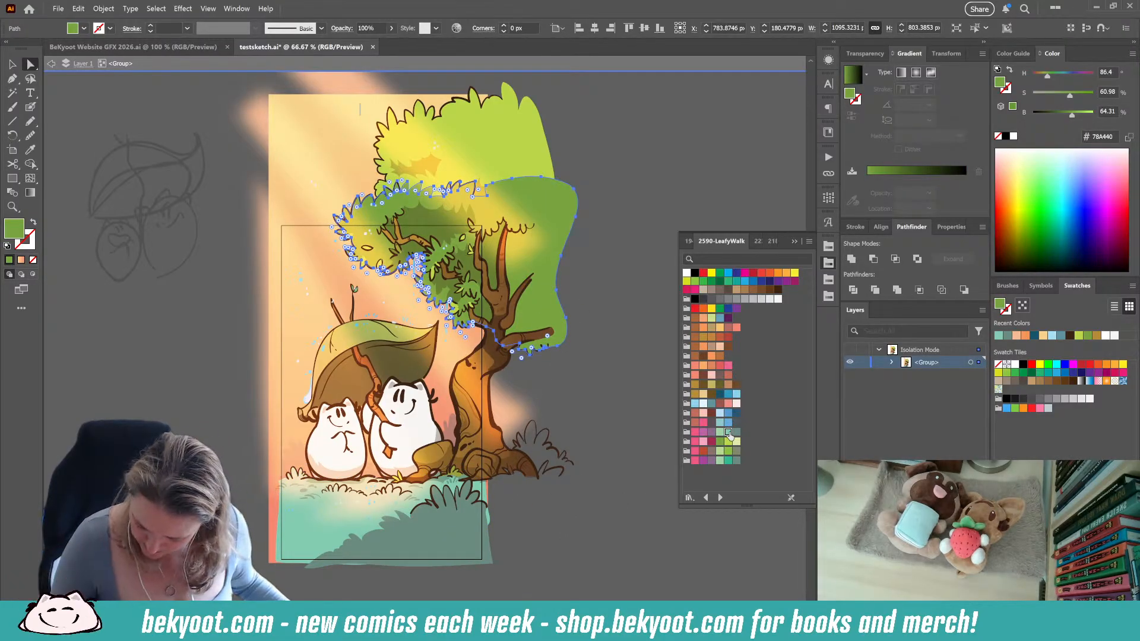
click(729, 434)
ctrl+click(529, 145)
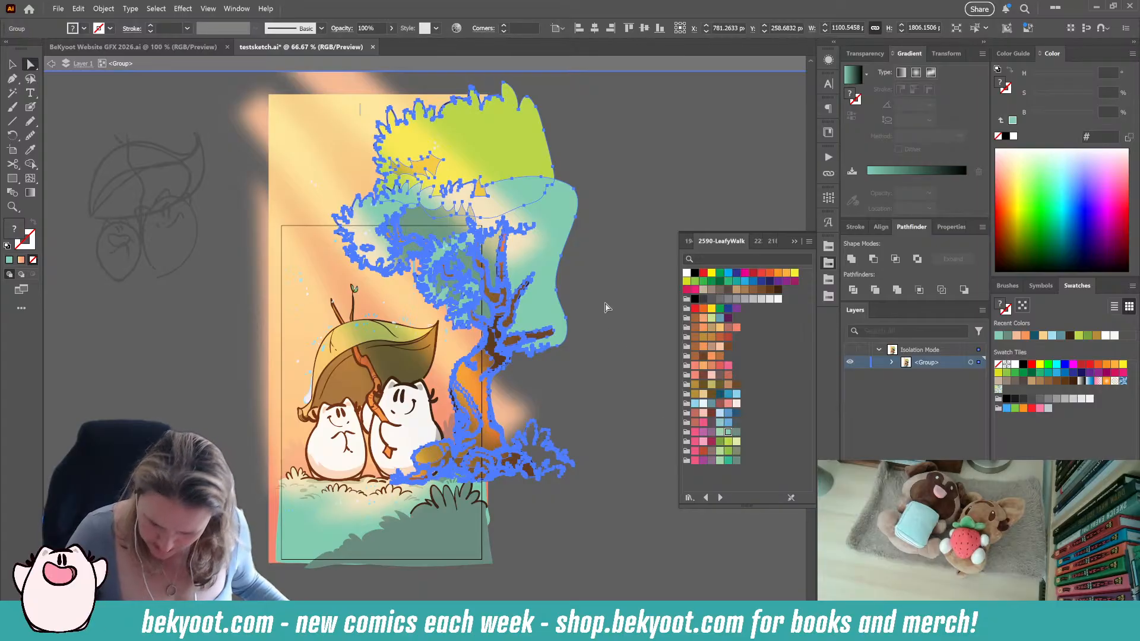
click(612, 274)
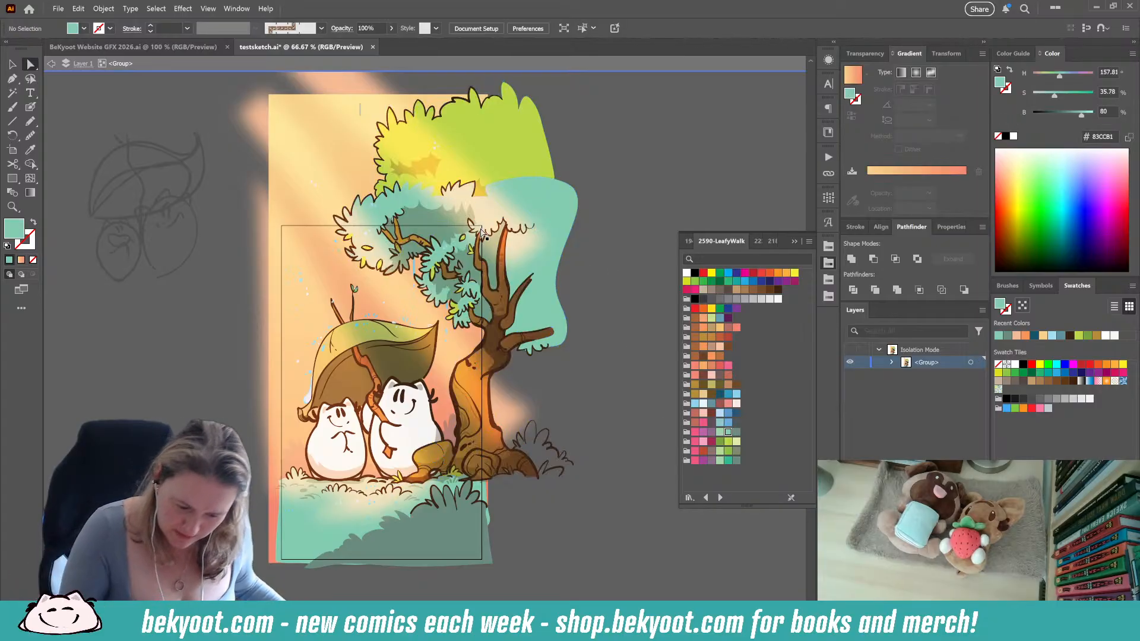
Recolor the upper tree crown with the pale green swatch #A2D4A8 and reapply mint #83CCB1 to the lower foliage
click(504, 147)
click(719, 433)
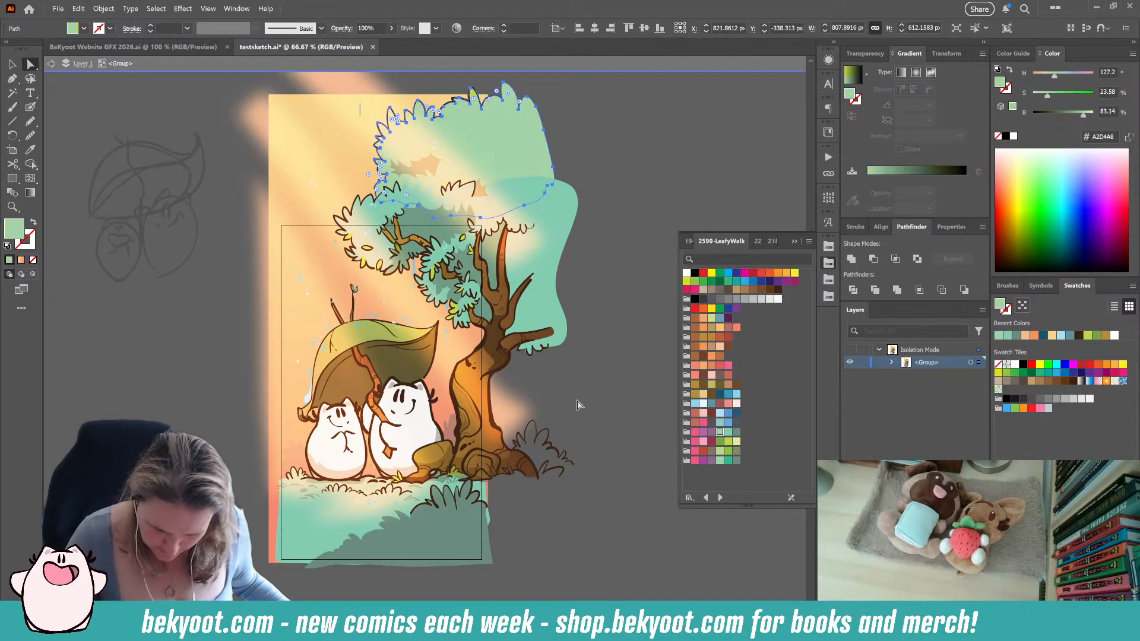
click(552, 320)
click(728, 432)
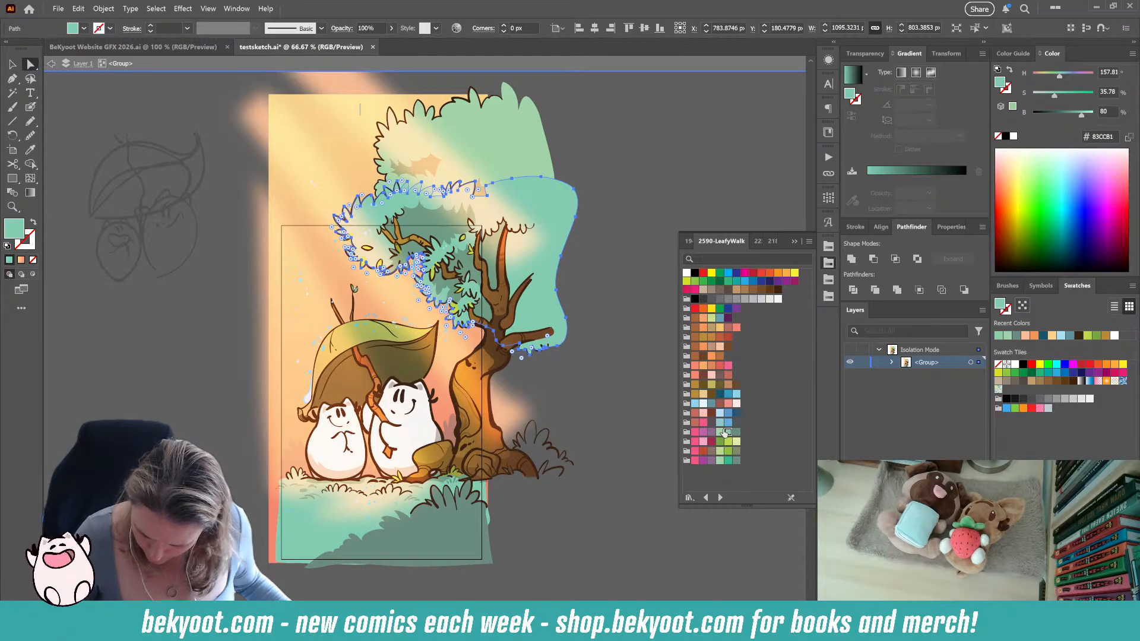
Recolor the dark end stop of the leaf umbrella's green gradient overlay with the muted teal swatch #6A8B80
click(601, 364)
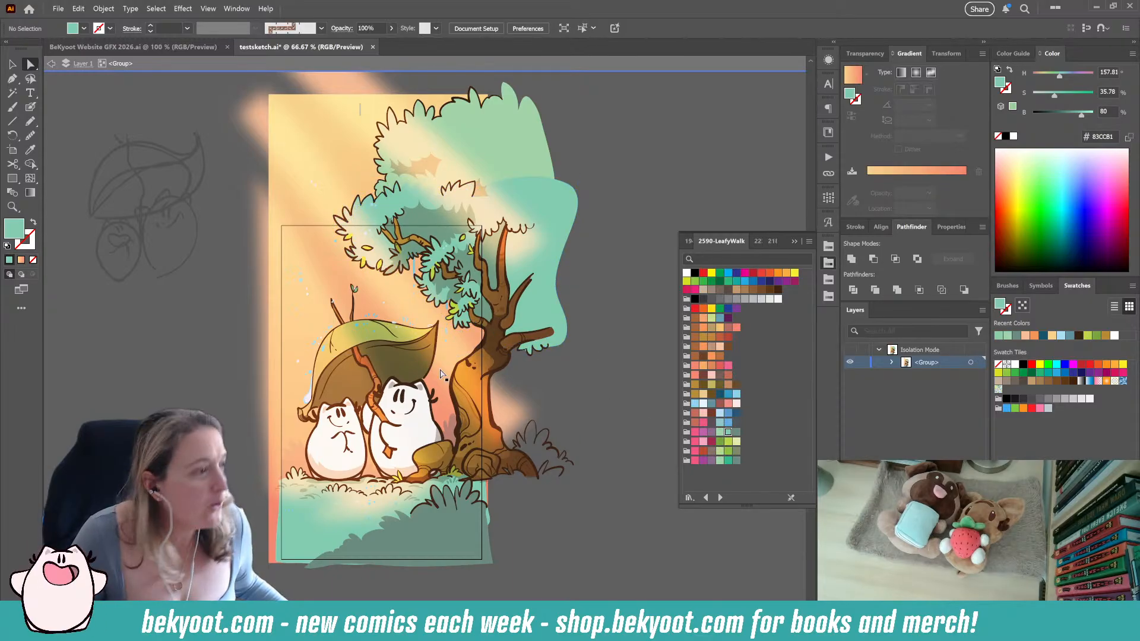
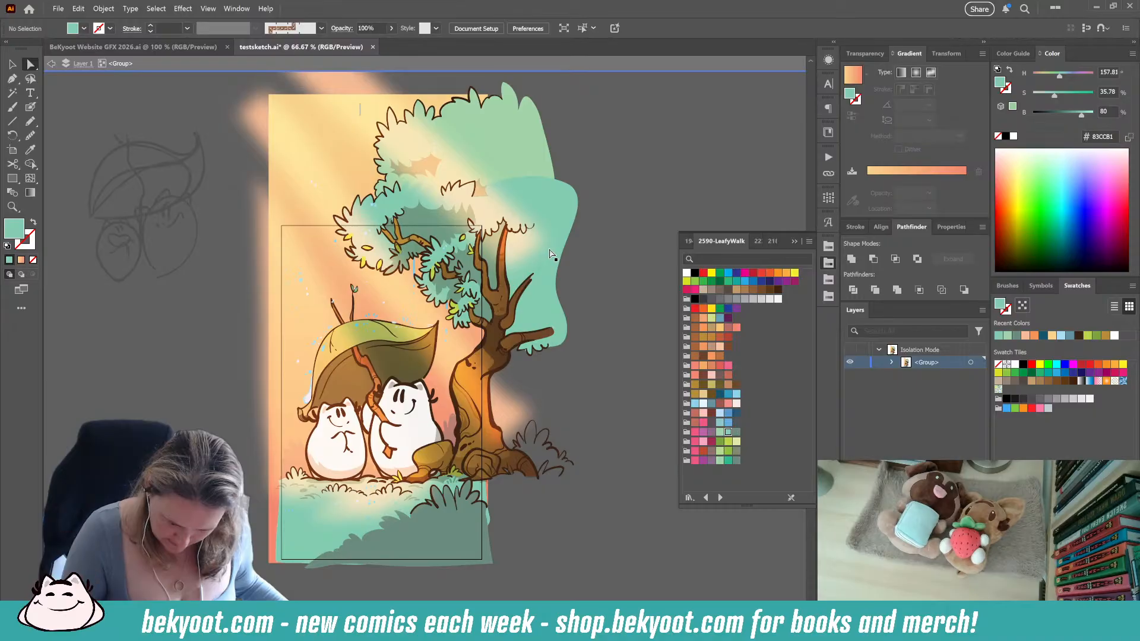
click(370, 337)
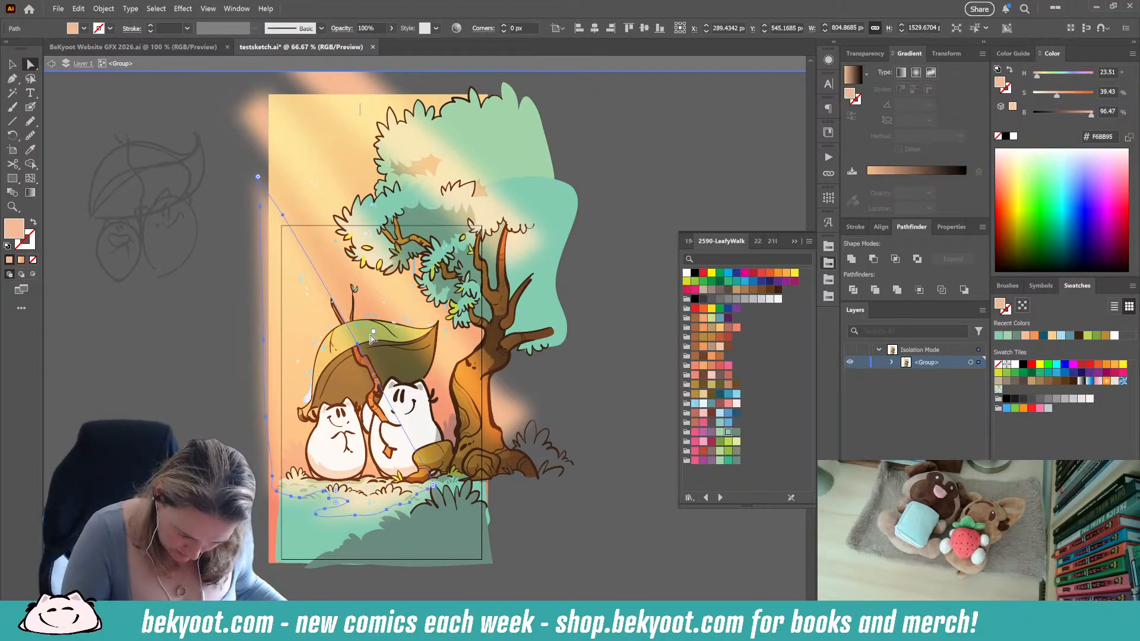
click(376, 337)
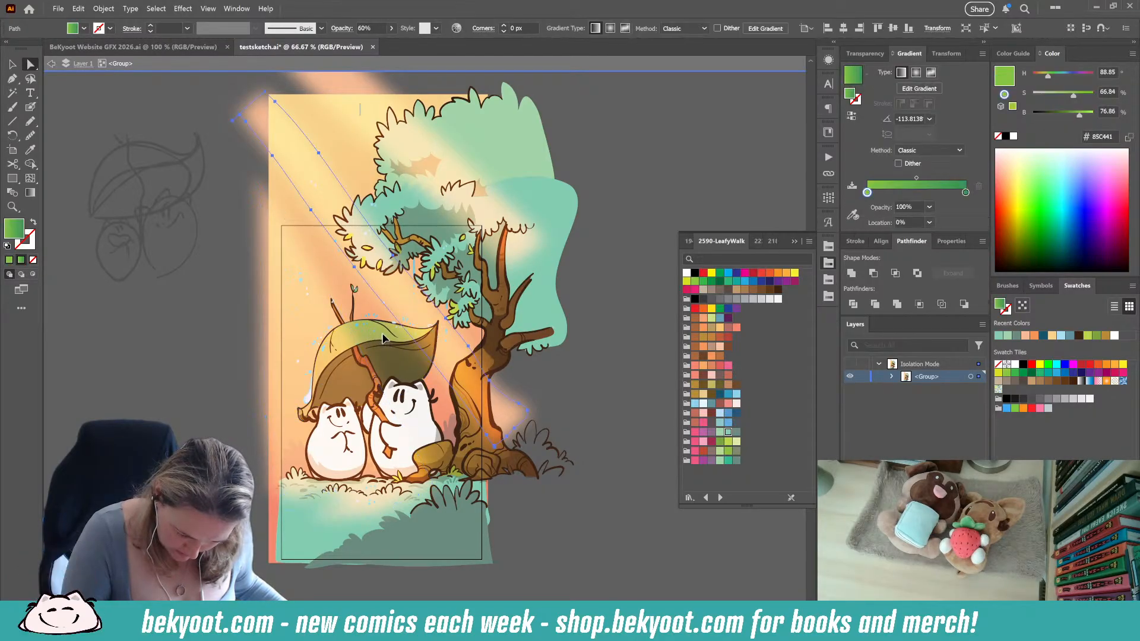
click(381, 338)
click(582, 443)
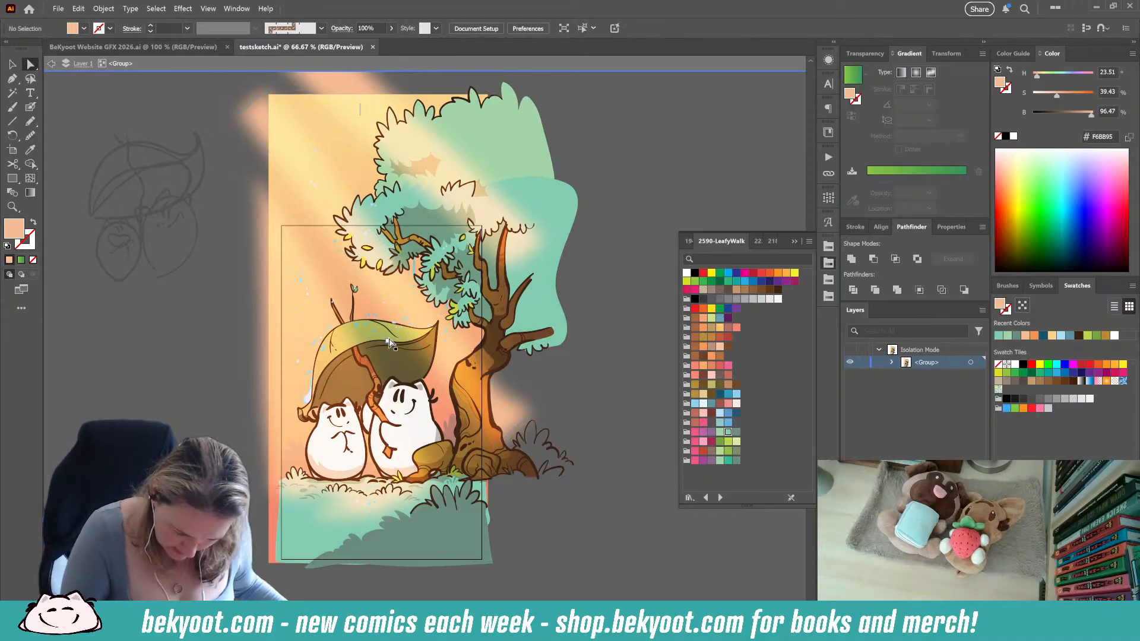
click(384, 338)
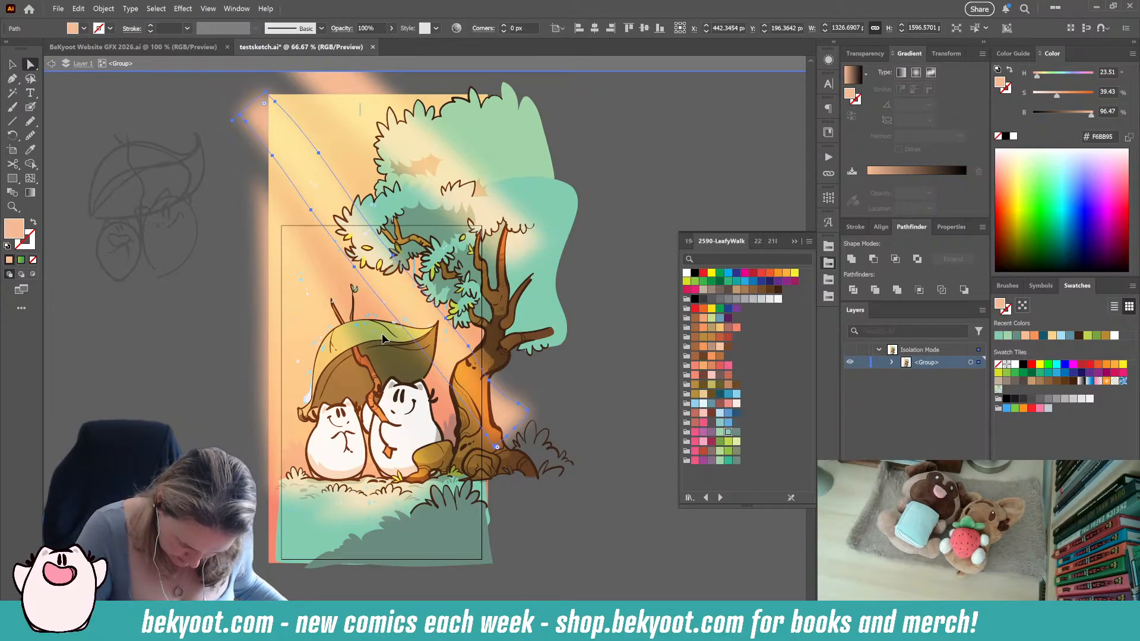
key(ctrl+equal)
key(ctrl+equal)
key(ctrl+equal)
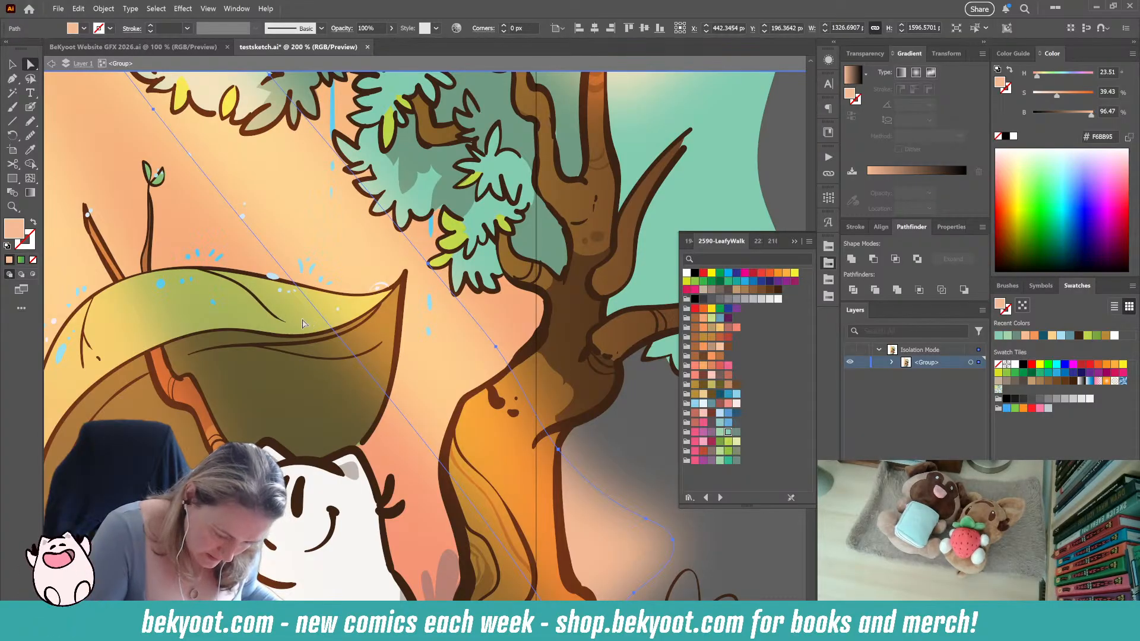
click(211, 316)
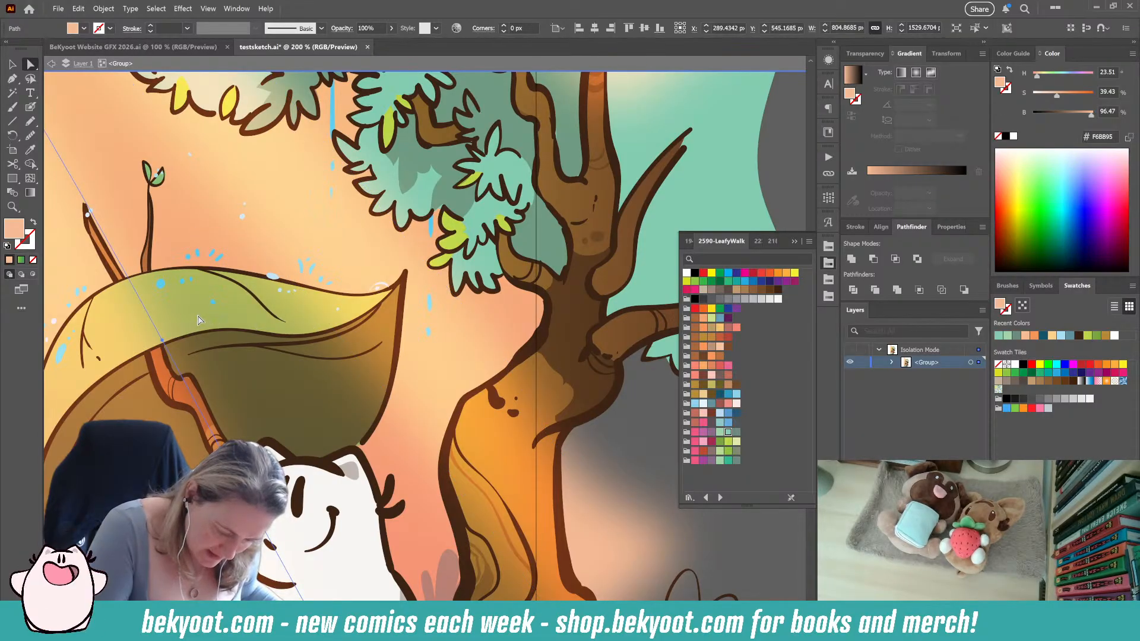
click(234, 313)
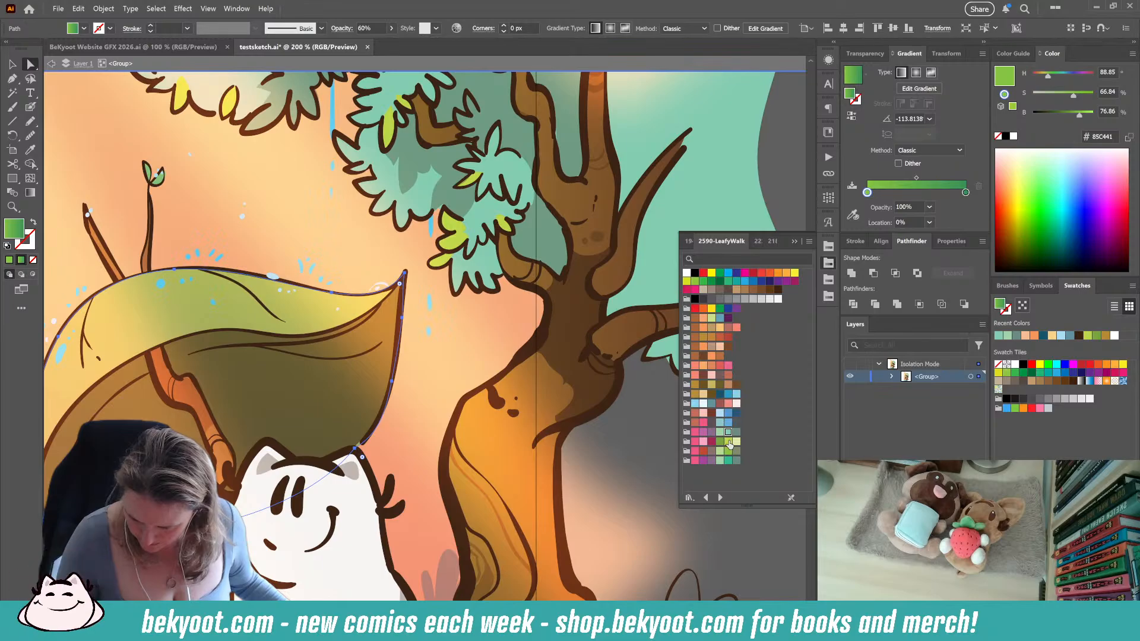
click(966, 192)
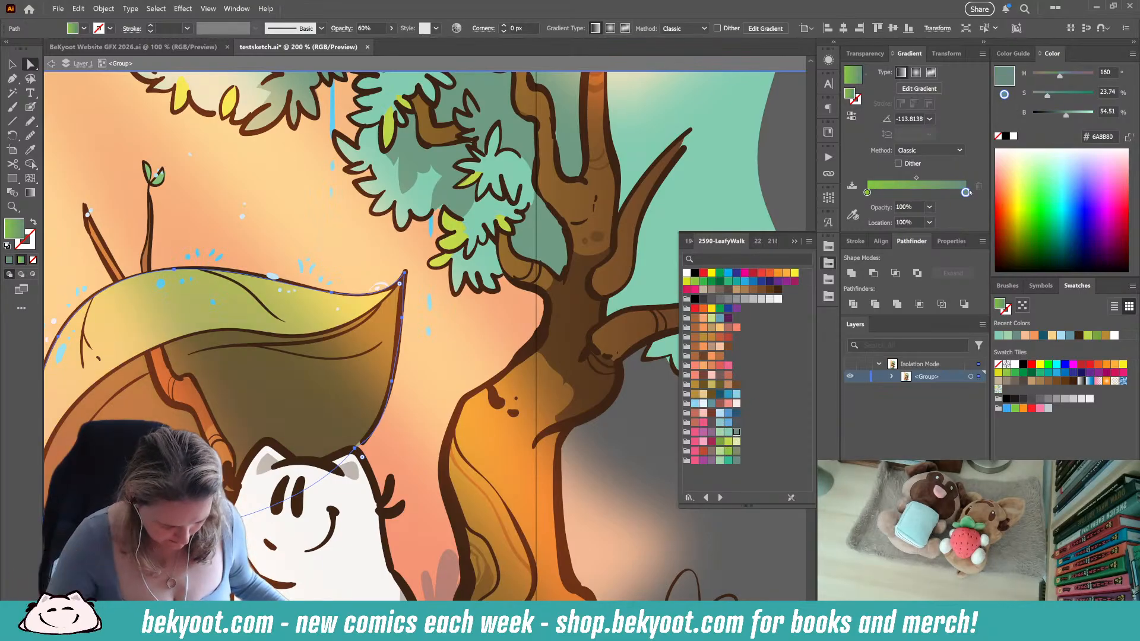
scroll(371, 359, down, 3)
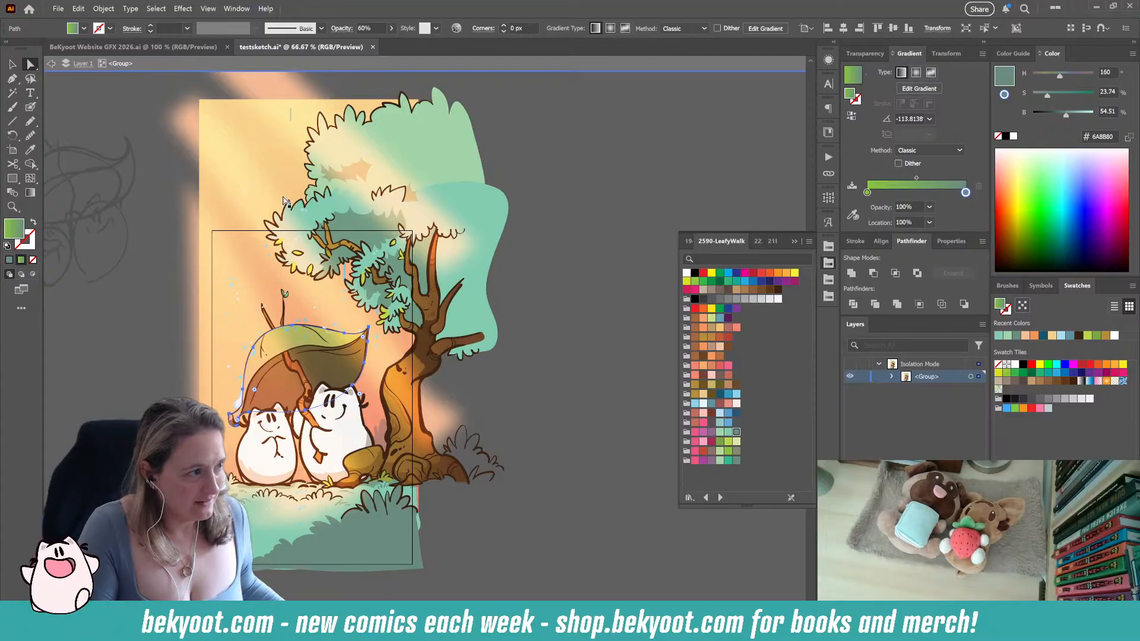
key(ctrl)
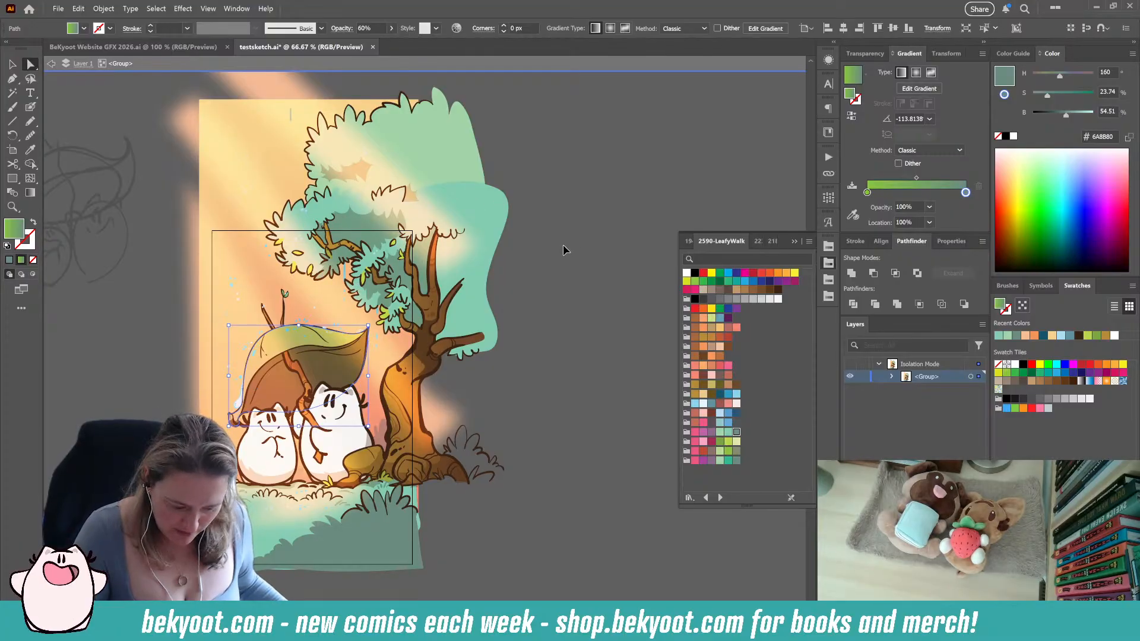
ctrl+click(563, 247)
Replace the background rectangle's gradient with the solid coral swatch #F58770 from the 2590-LeafyWalk library
scroll(208, 359, up, 1)
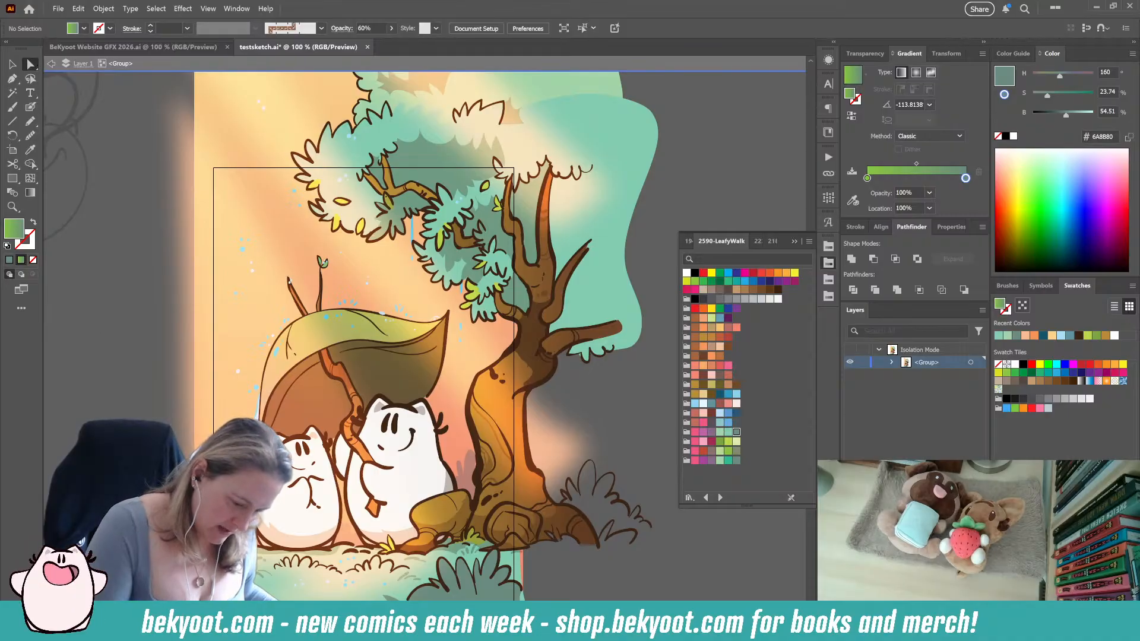
drag(428, 388, 405, 312)
click(437, 372)
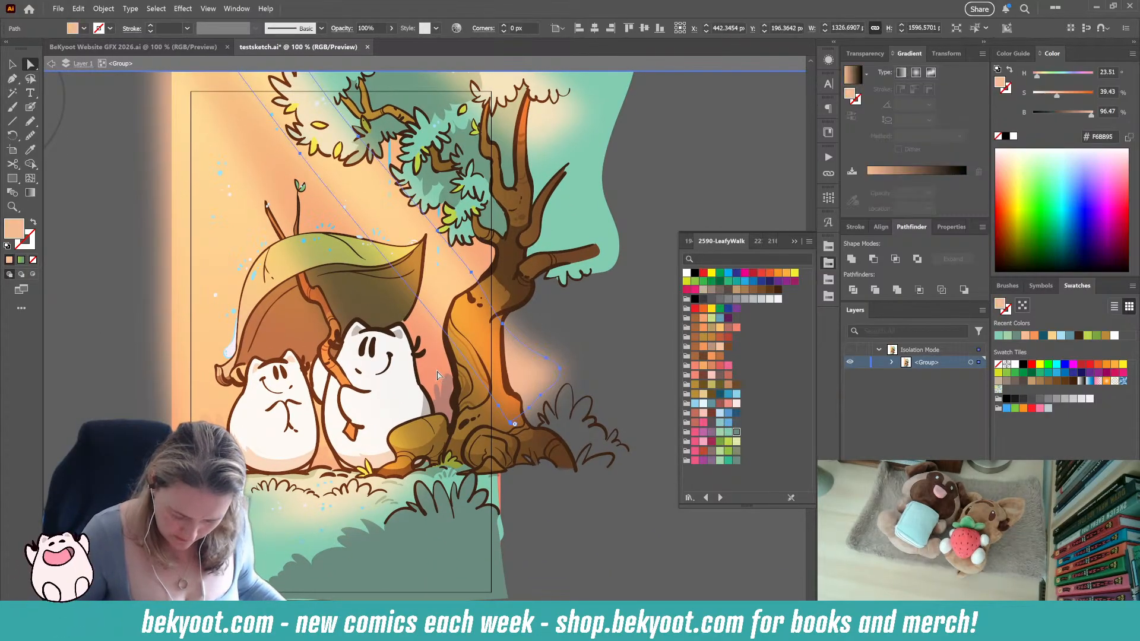
click(205, 448)
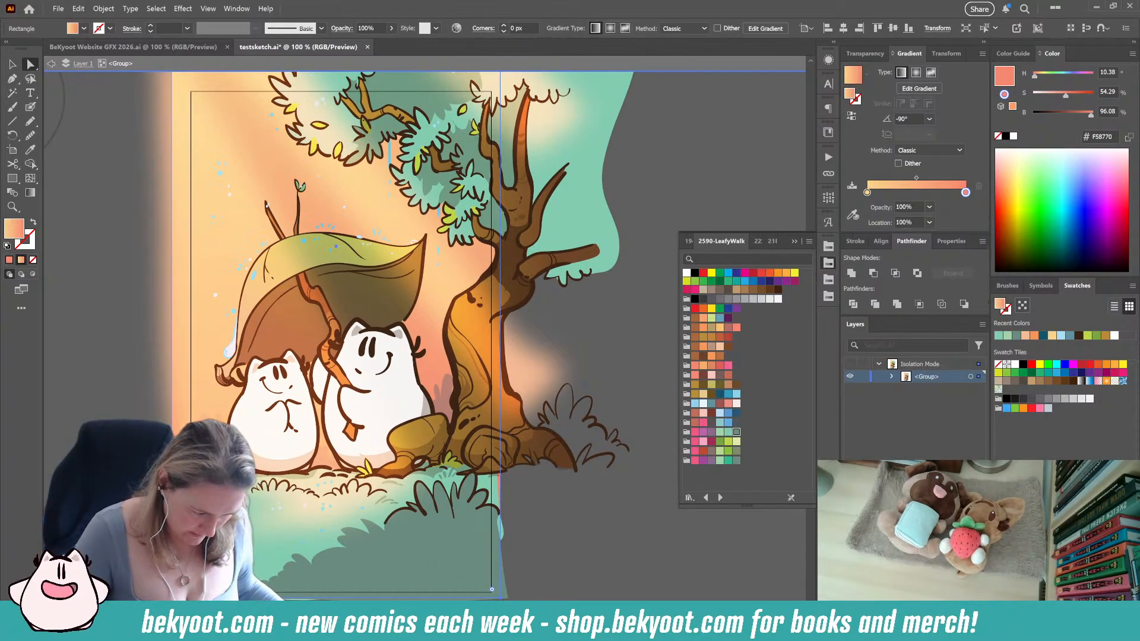
click(728, 366)
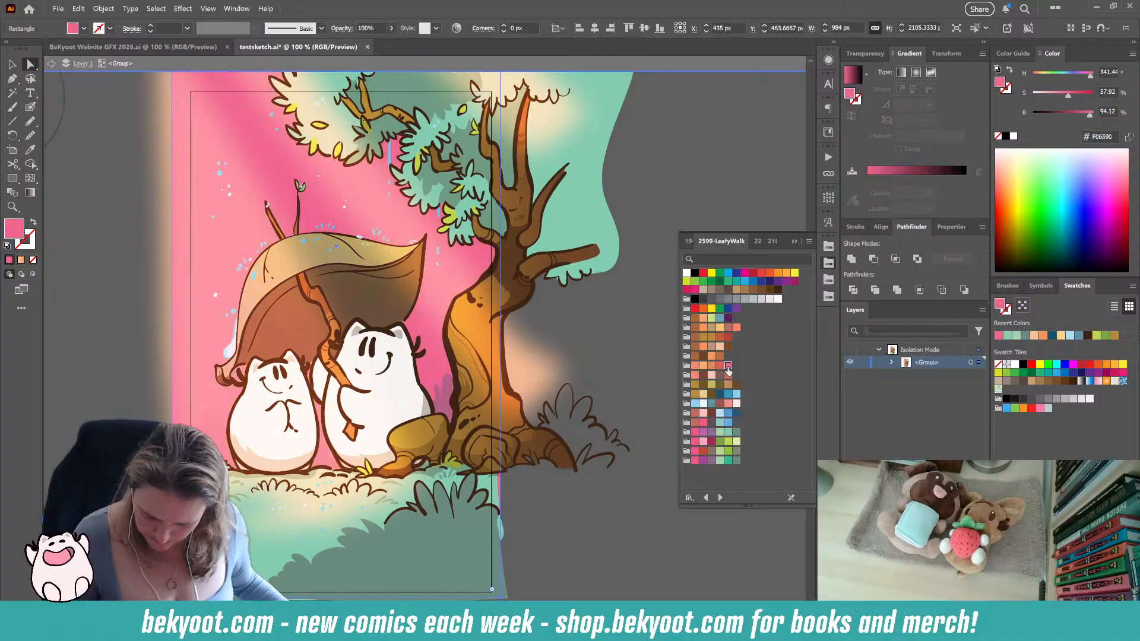
click(697, 366)
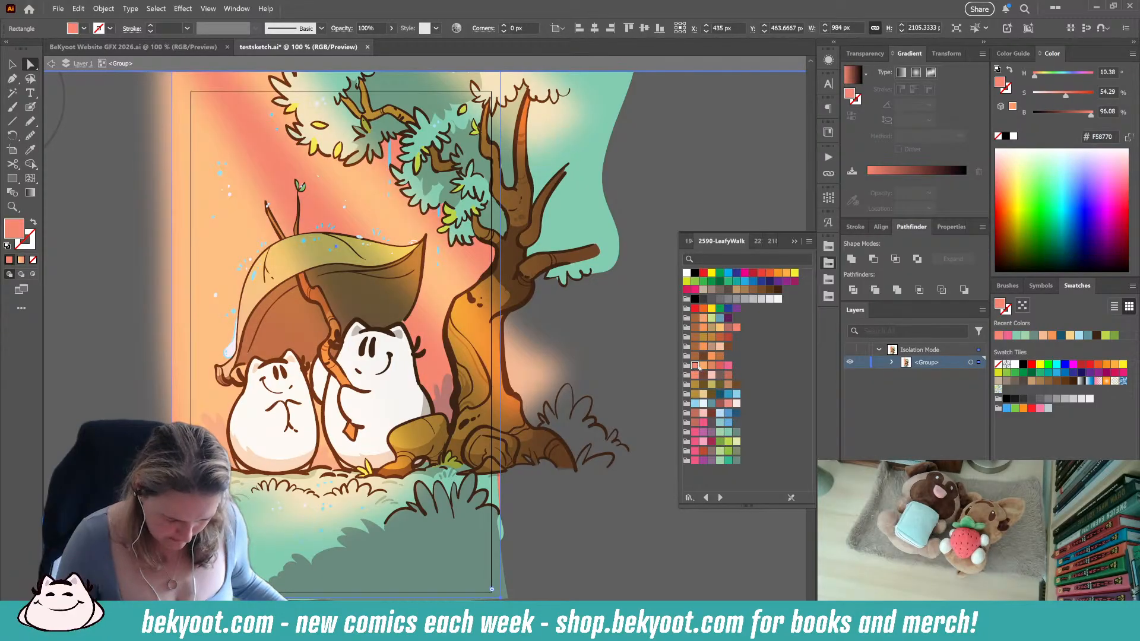
Move the peach light beam crossing the leaf umbrella down and left to about X 377 px, Y 347 px
drag(572, 291, 555, 426)
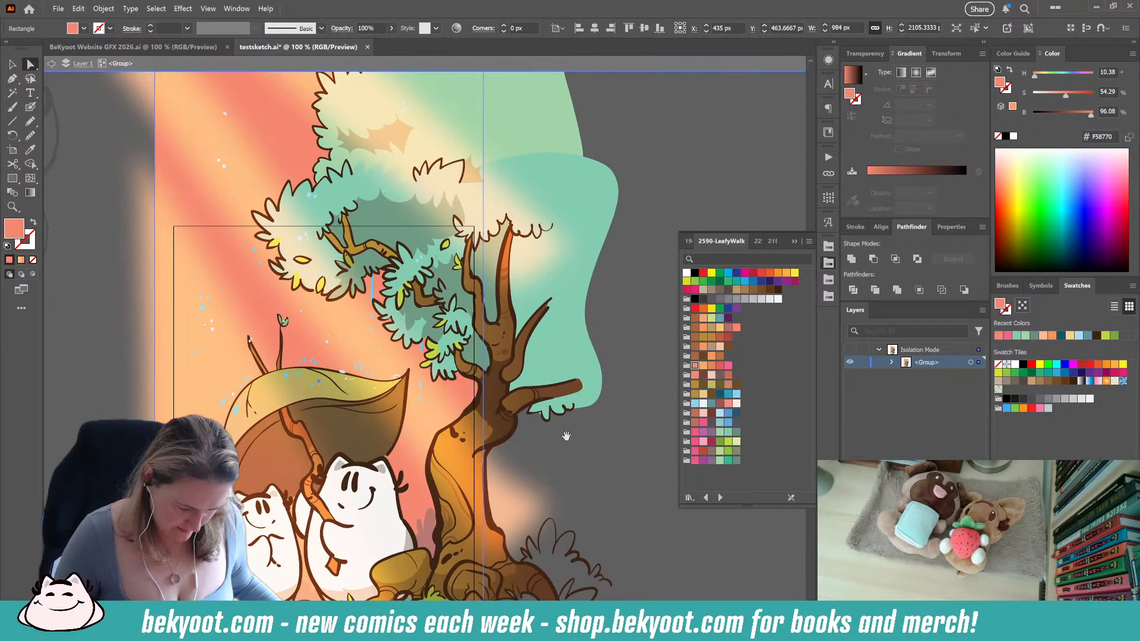
drag(603, 347, 599, 404)
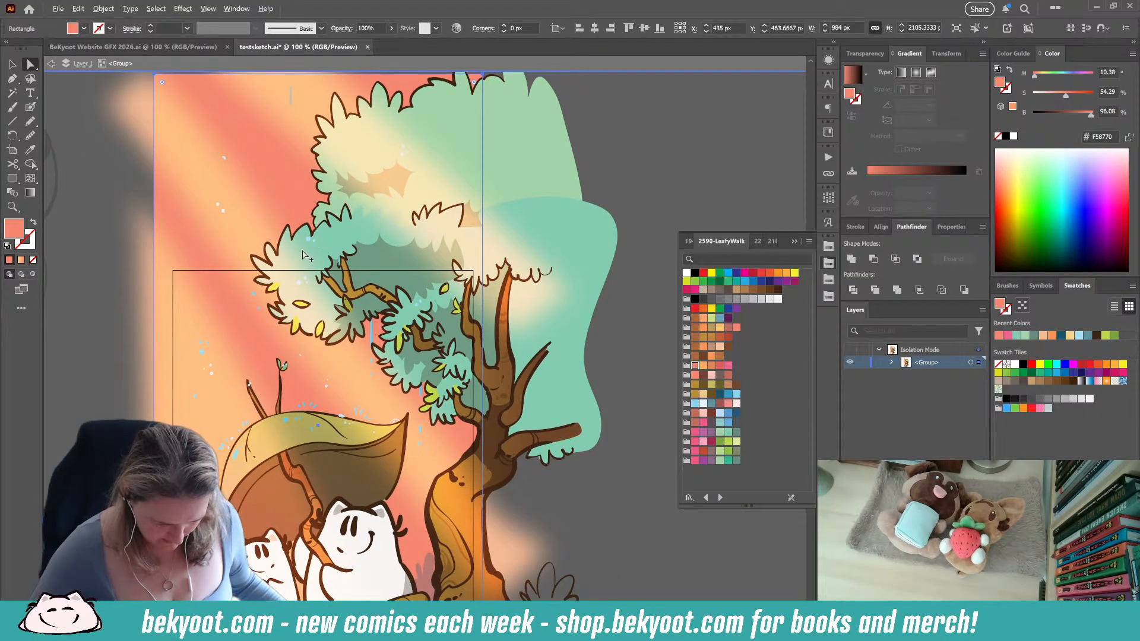
scroll(362, 333, down, 2)
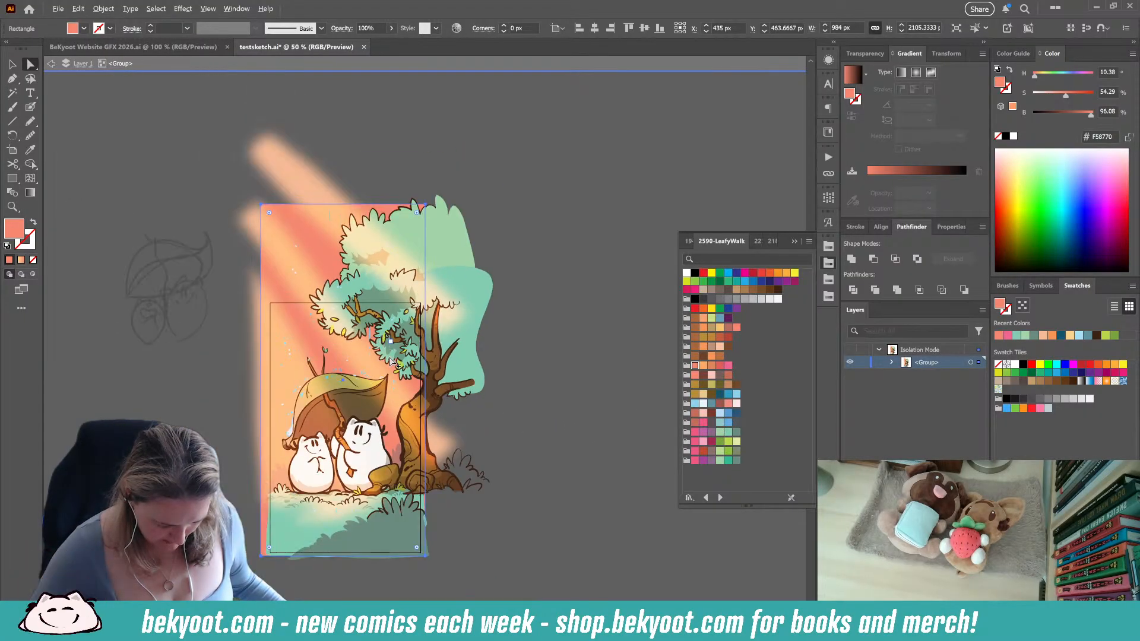
scroll(354, 453, up, 1)
scroll(353, 457, up, 1)
drag(364, 455, 428, 371)
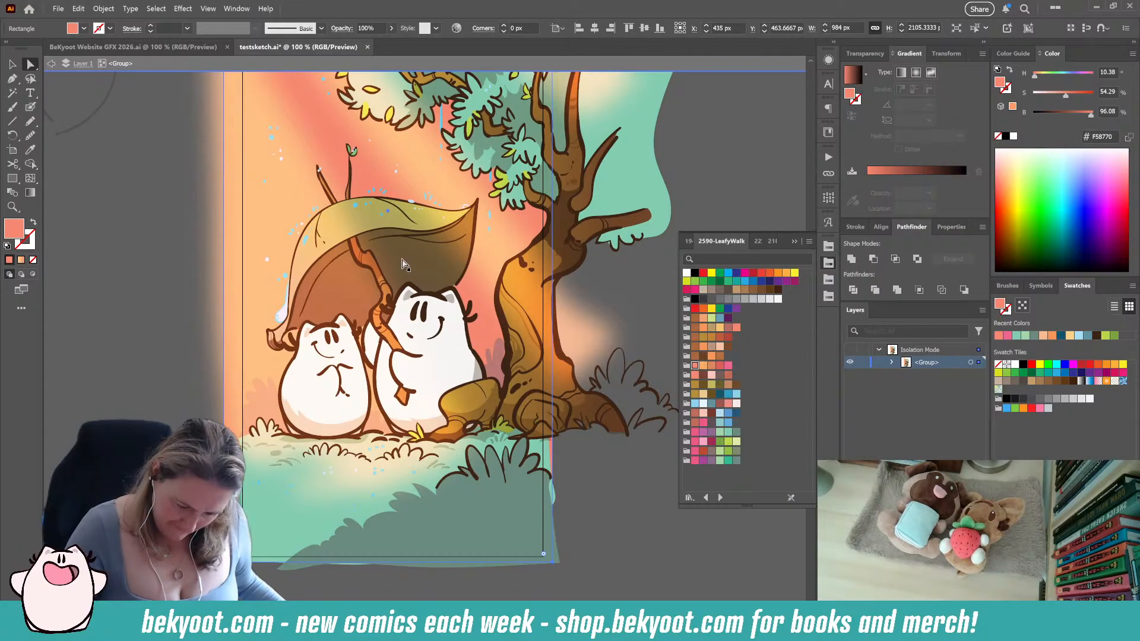
click(506, 258)
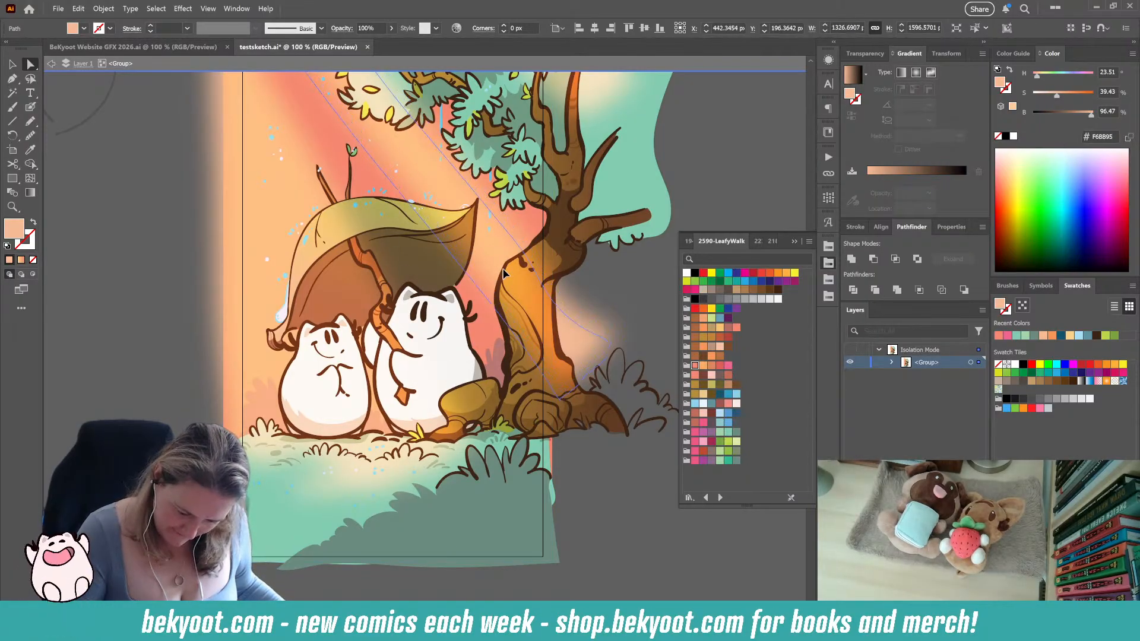
drag(506, 259, 516, 390)
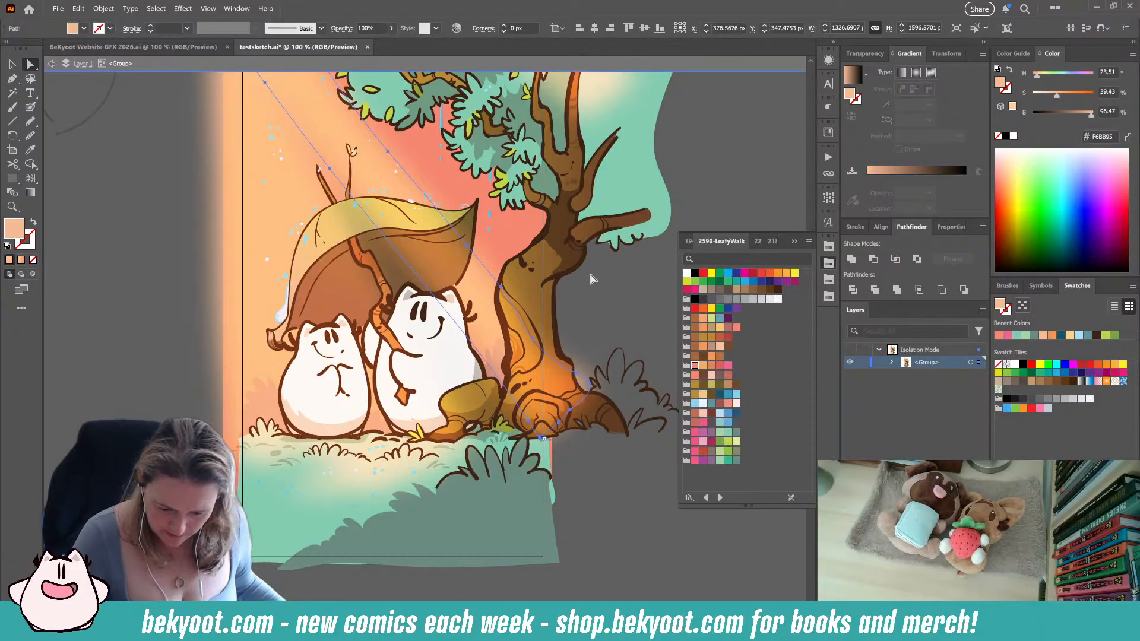
Duplicate the diagonal light beam up and to the right across the tree, and rotate the copy to a slightly shallower angle
scroll(575, 408, up, 5)
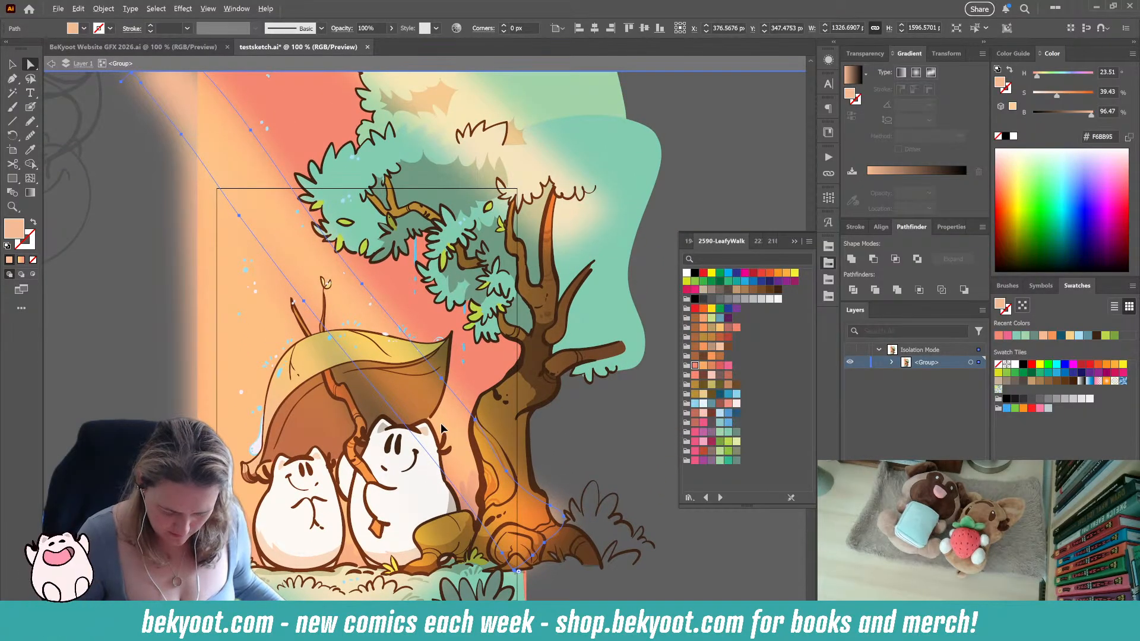
drag(441, 423, 539, 373)
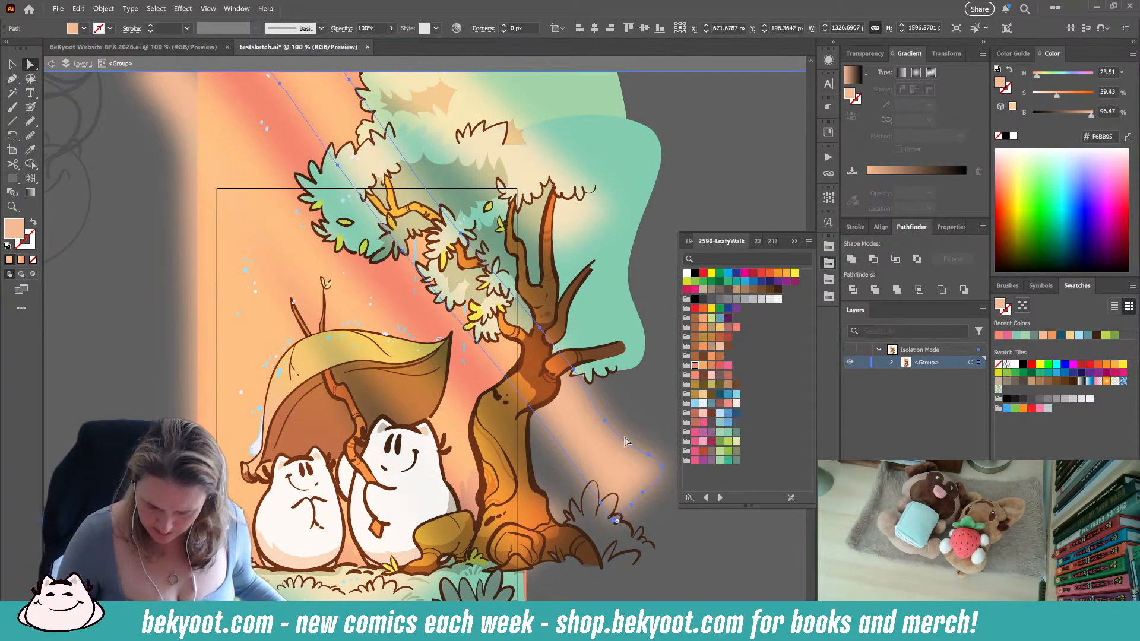
scroll(626, 441, right, 5)
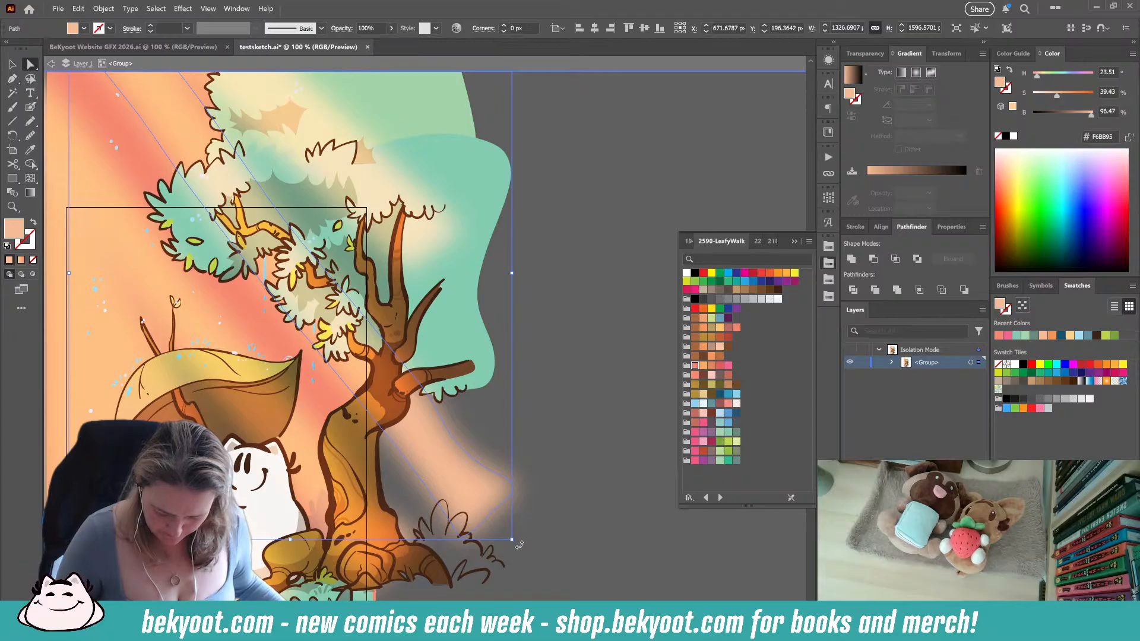
drag(520, 544, 562, 492)
click(571, 532)
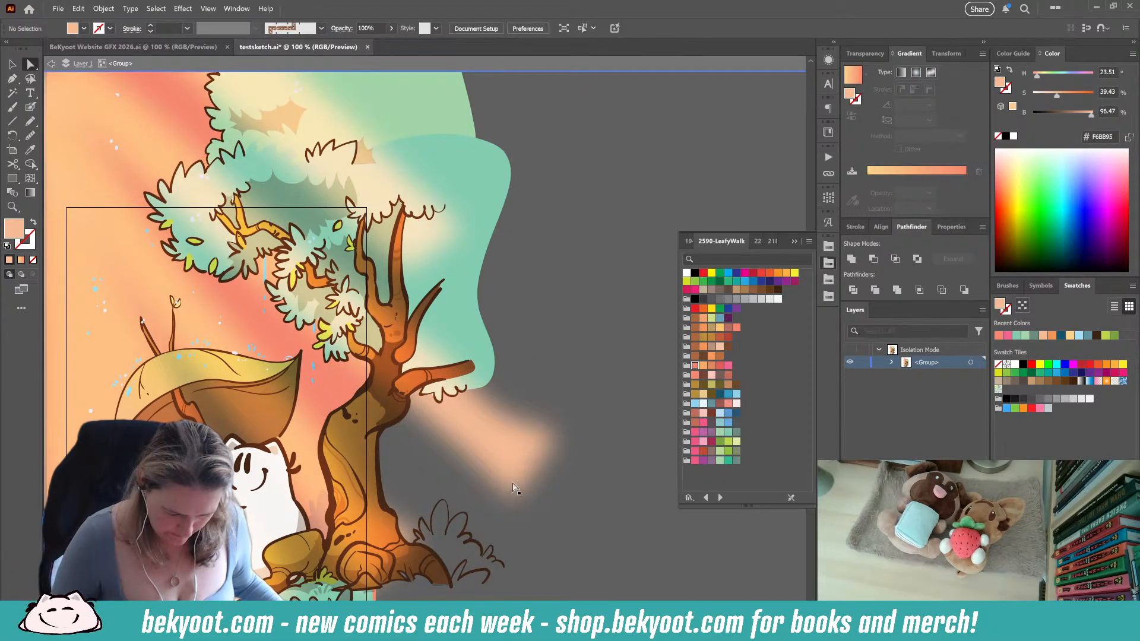
Rotate the original lower light beam, which crosses the leaf and tree roots, to a slightly shallower angle
scroll(515, 488, left, 4)
scroll(514, 488, down, 2)
click(532, 495)
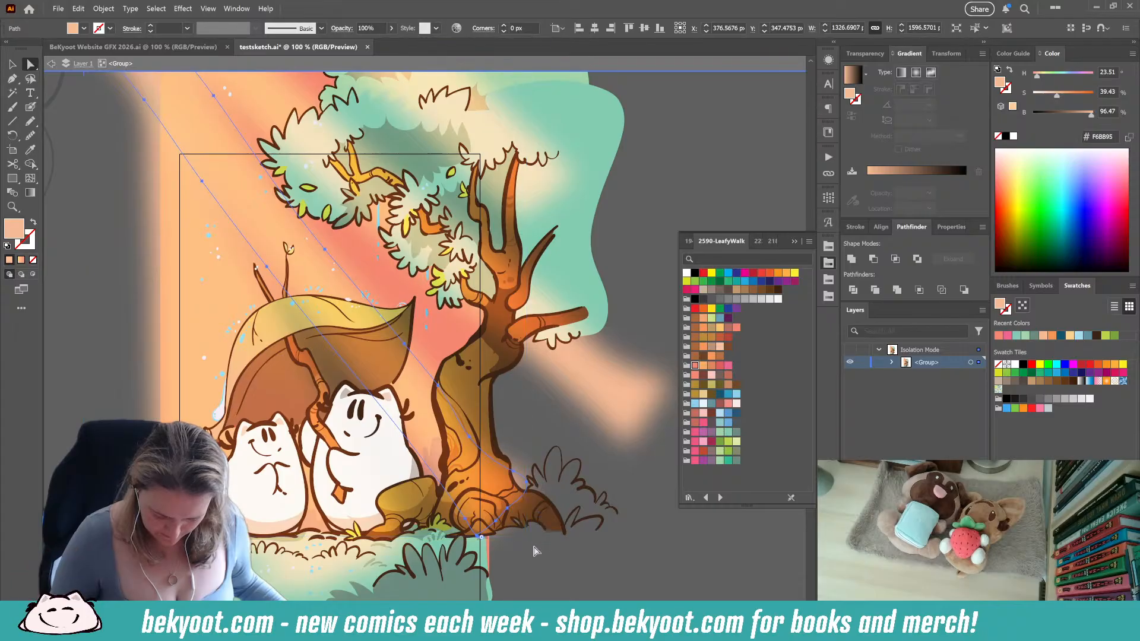
drag(536, 551, 525, 510)
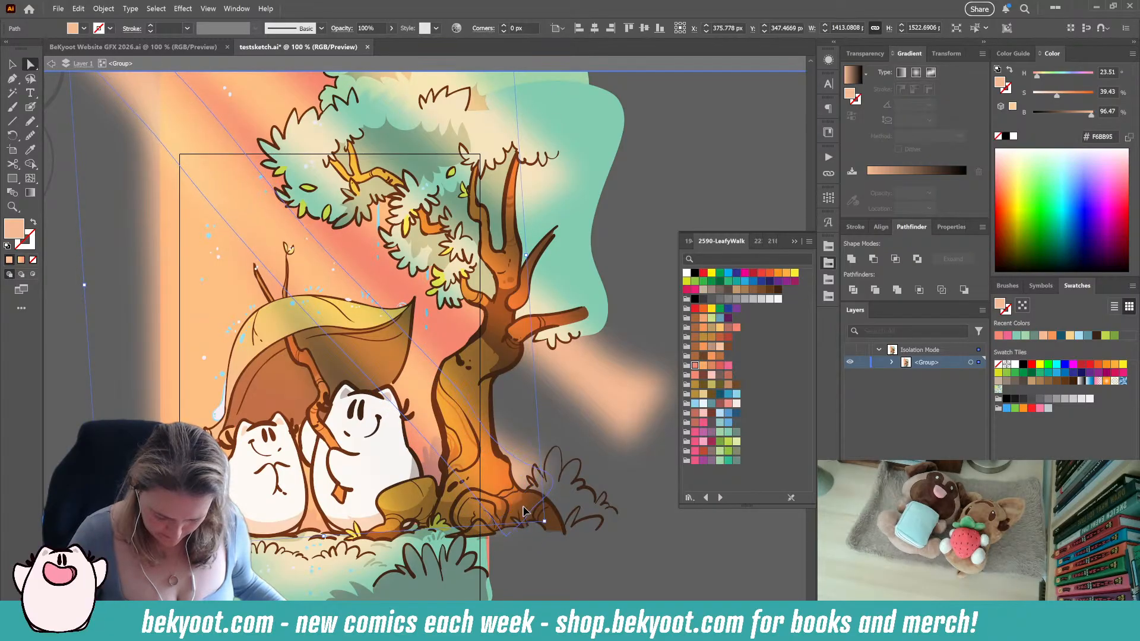
Move the lower light beam 80 px to the right and 80 px down
key(shift+Right)
key(shift+Right)
key(shift+Right)
key(shift+Right)
key(shift+Right)
key(shift+Right)
key(shift+Right)
key(shift+Right)
key(shift+Down)
key(shift+Down)
key(shift+Down)
key(shift+Down)
key(shift+Down)
key(shift+Down)
key(shift+Down)
key(shift+Down)
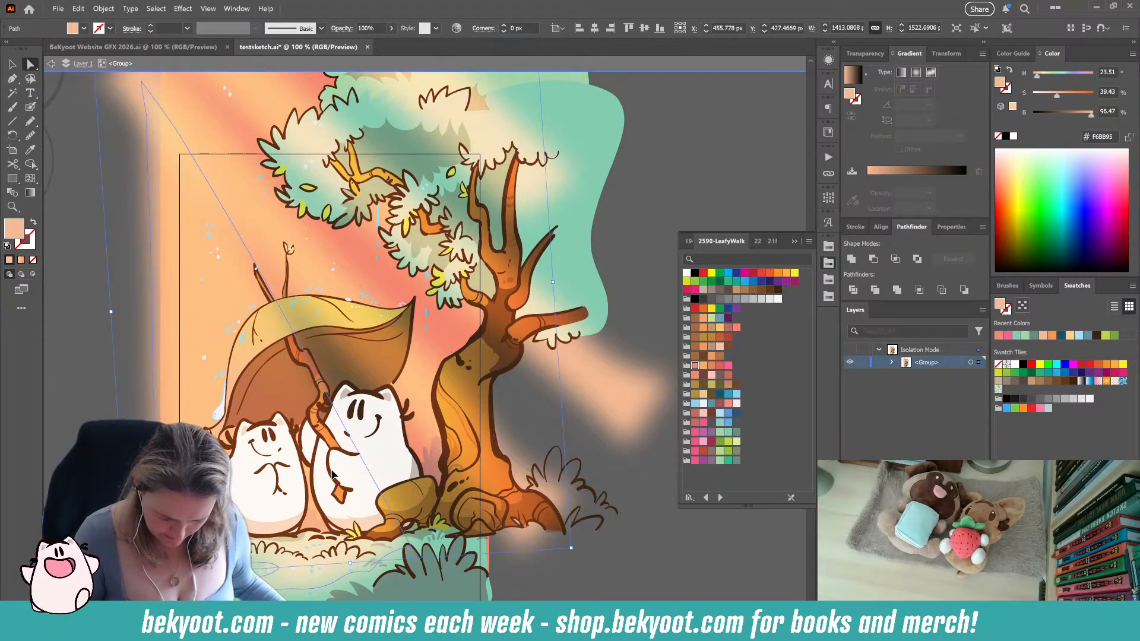
click(559, 584)
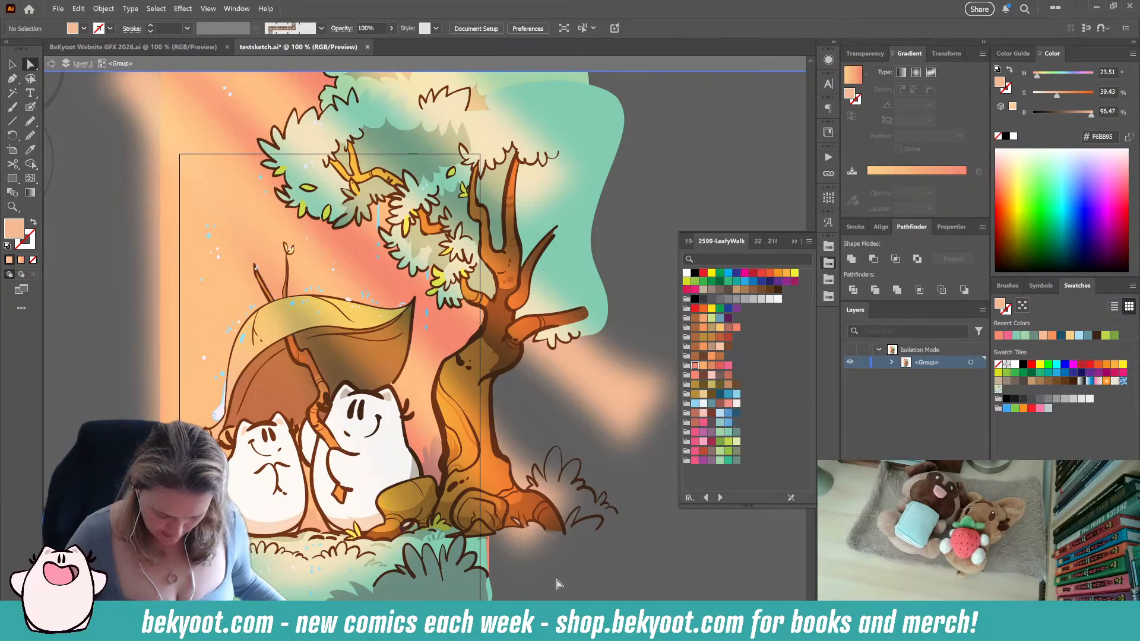
Extend the upper-left end of the light beam crossing the tree branches beyond the background's edge by moving its anchor points
scroll(465, 432, down, 1)
drag(514, 484, 496, 506)
click(270, 191)
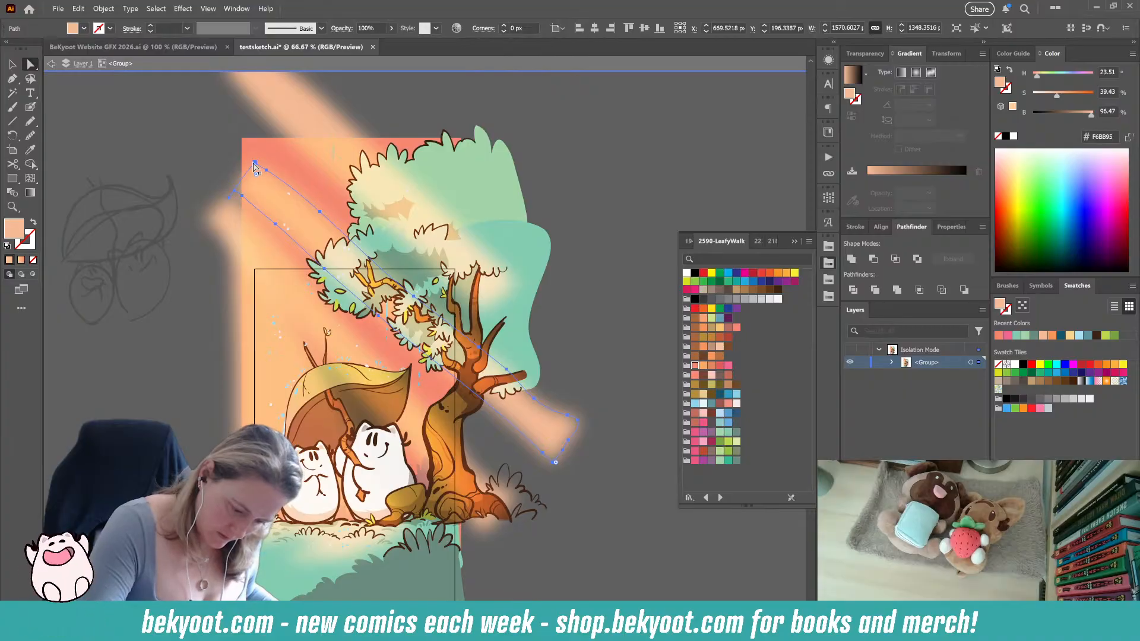
drag(255, 162, 219, 129)
drag(237, 186, 185, 130)
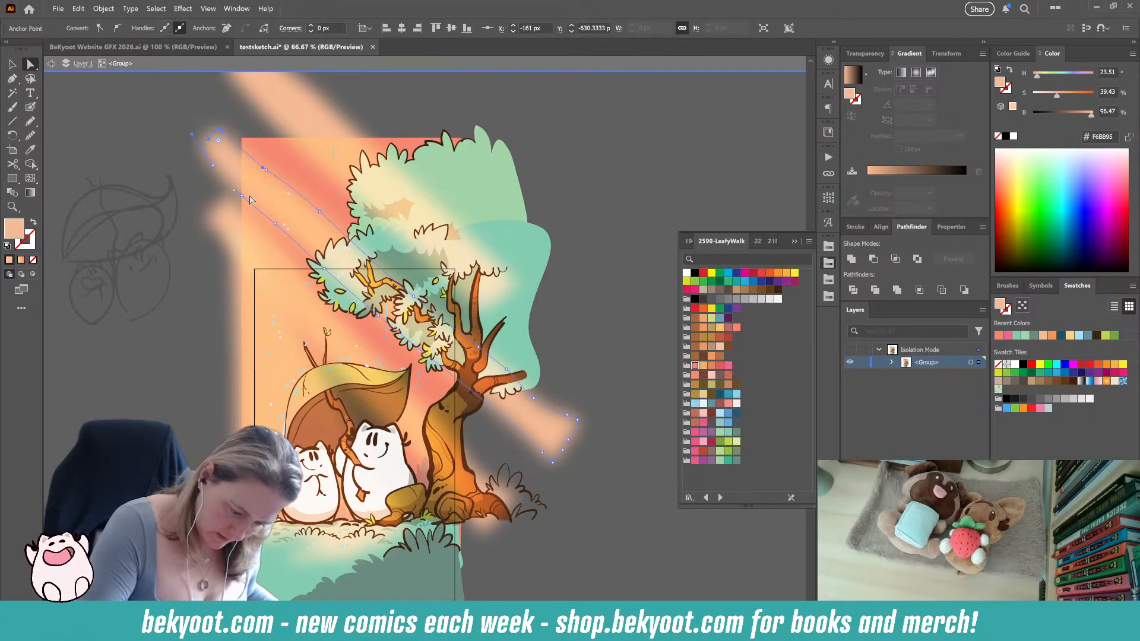
drag(236, 193, 215, 171)
click(162, 412)
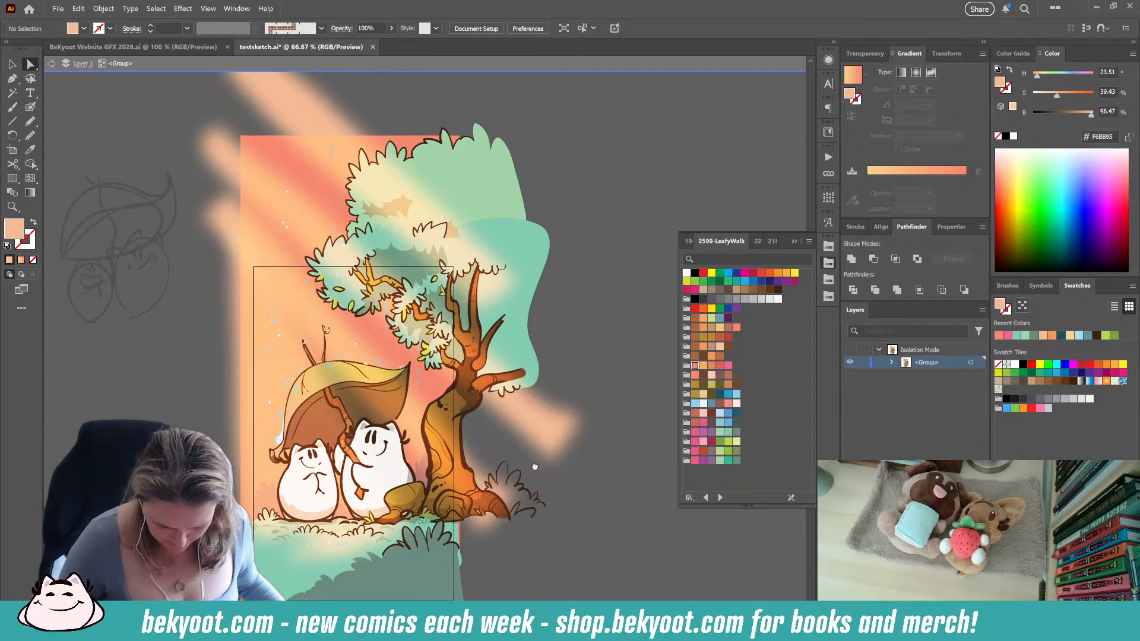
Try a flat tan fill (#B79A64) on the tree trunk shape in place of its gradient
drag(534, 466, 543, 407)
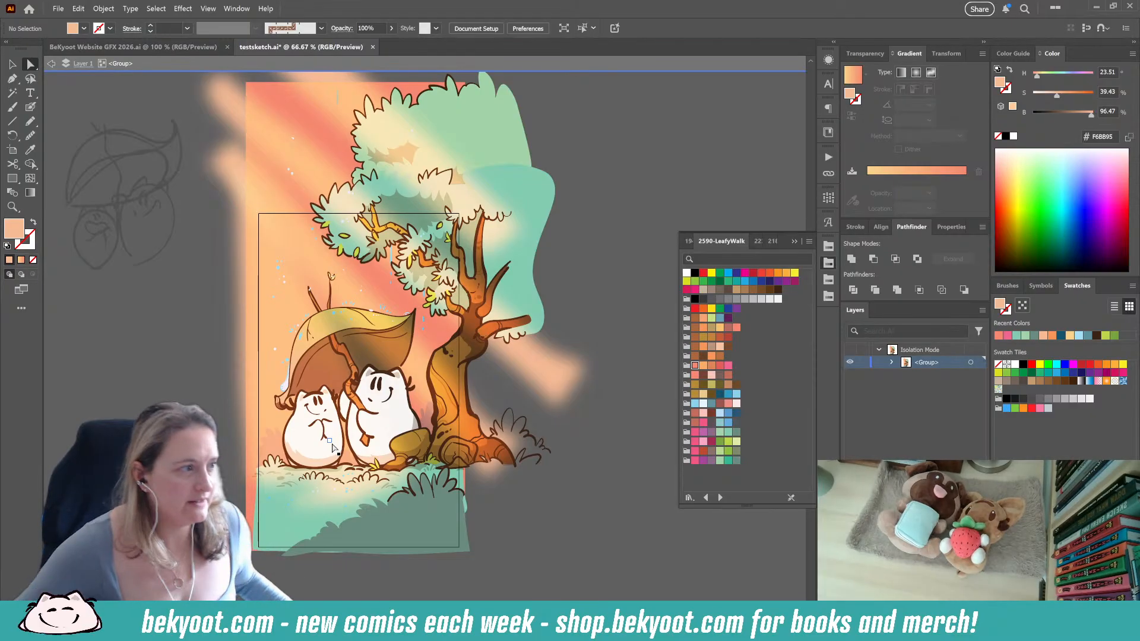
scroll(332, 446, up, 1)
drag(408, 451, 441, 438)
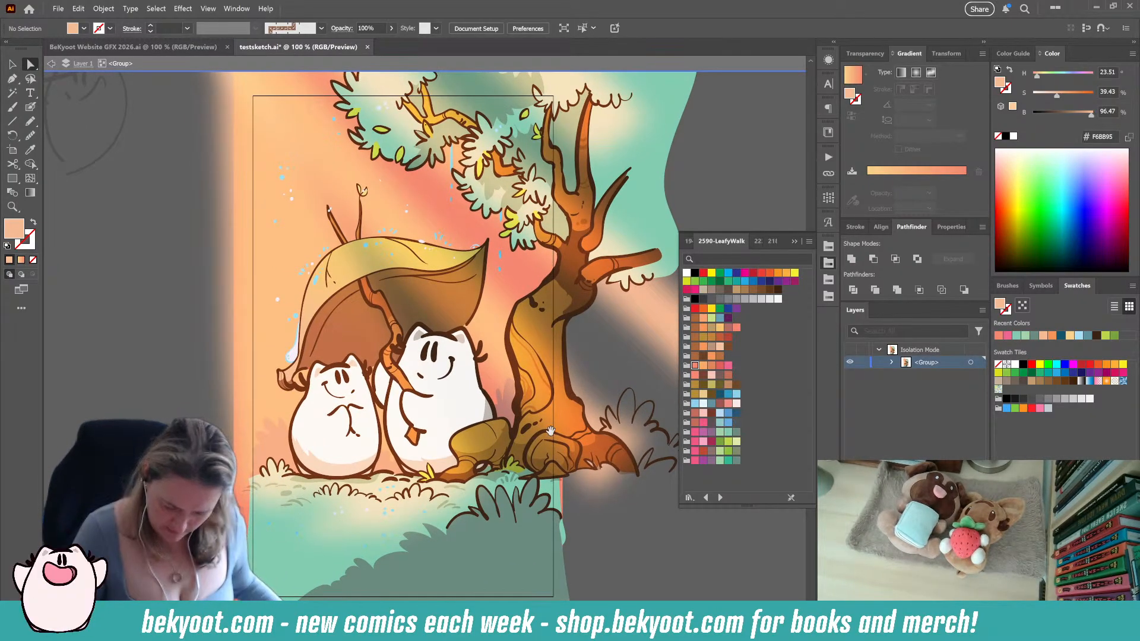
drag(612, 274, 522, 292)
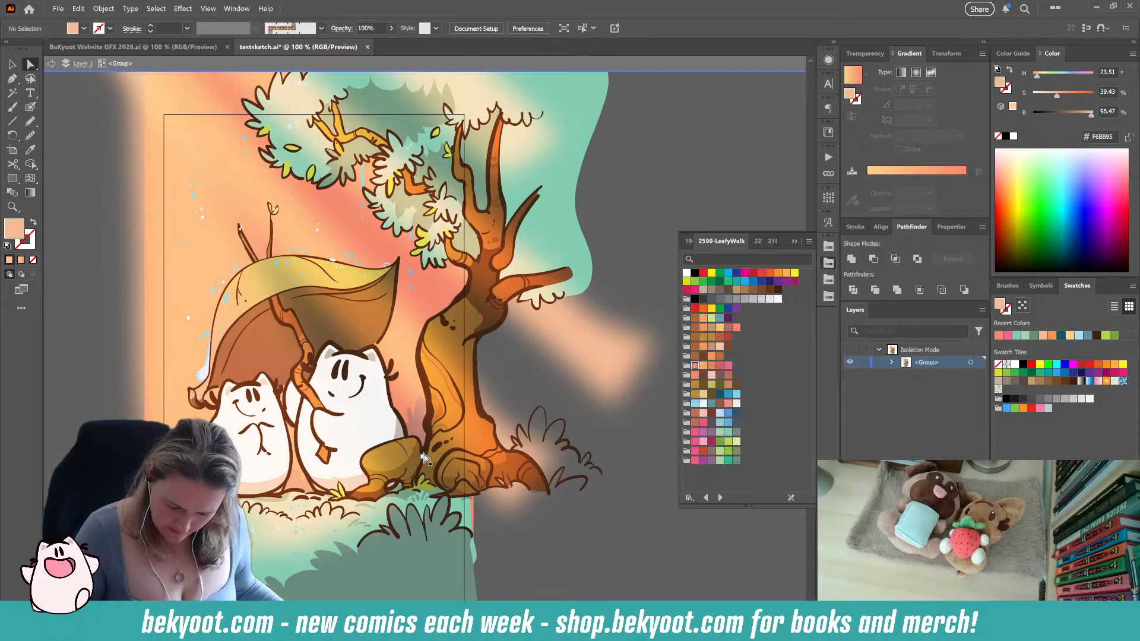
click(453, 362)
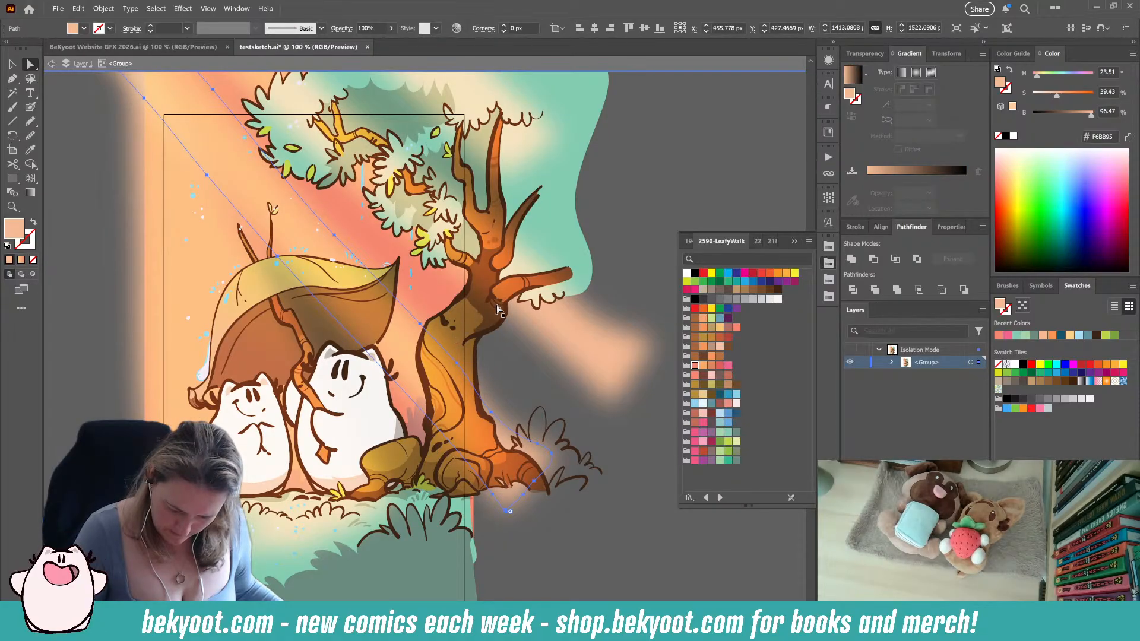
click(561, 282)
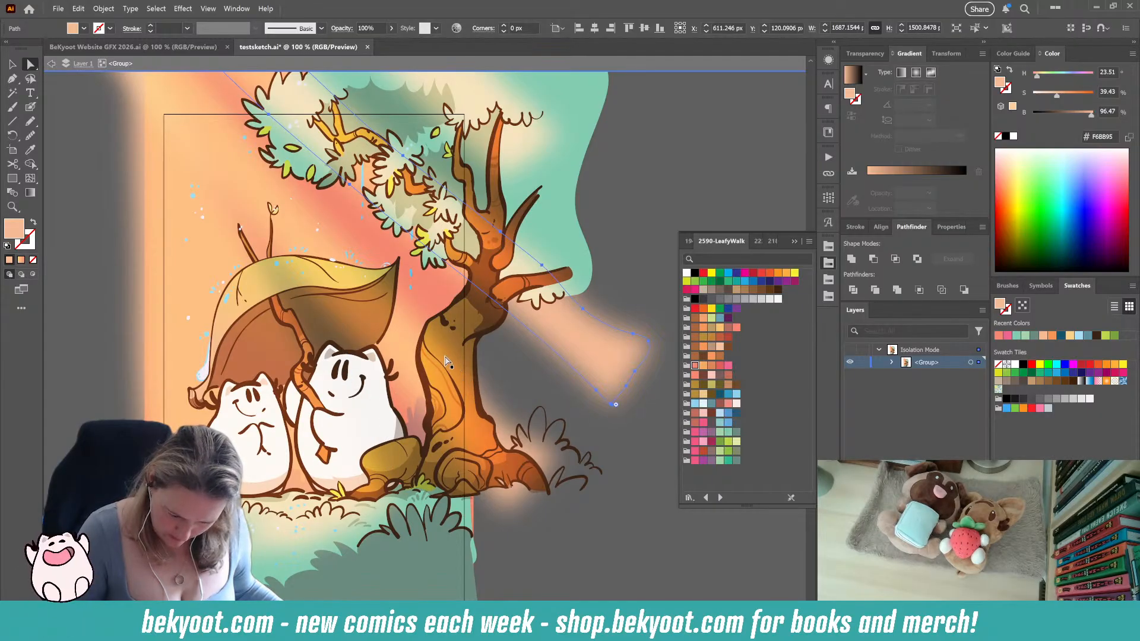
click(458, 317)
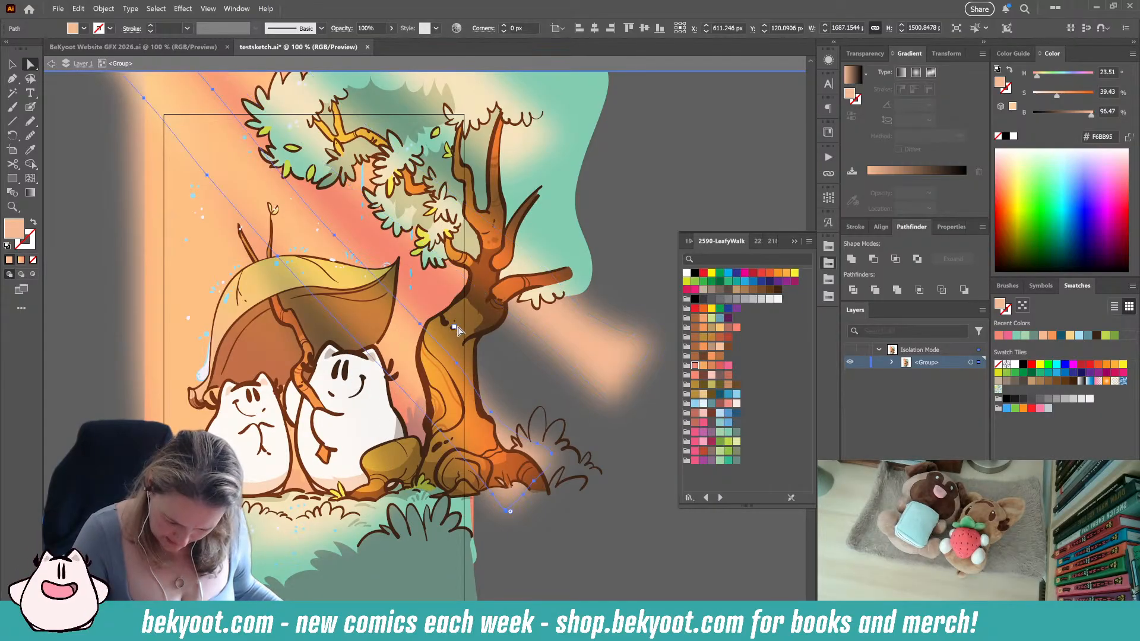
shift+click(458, 318)
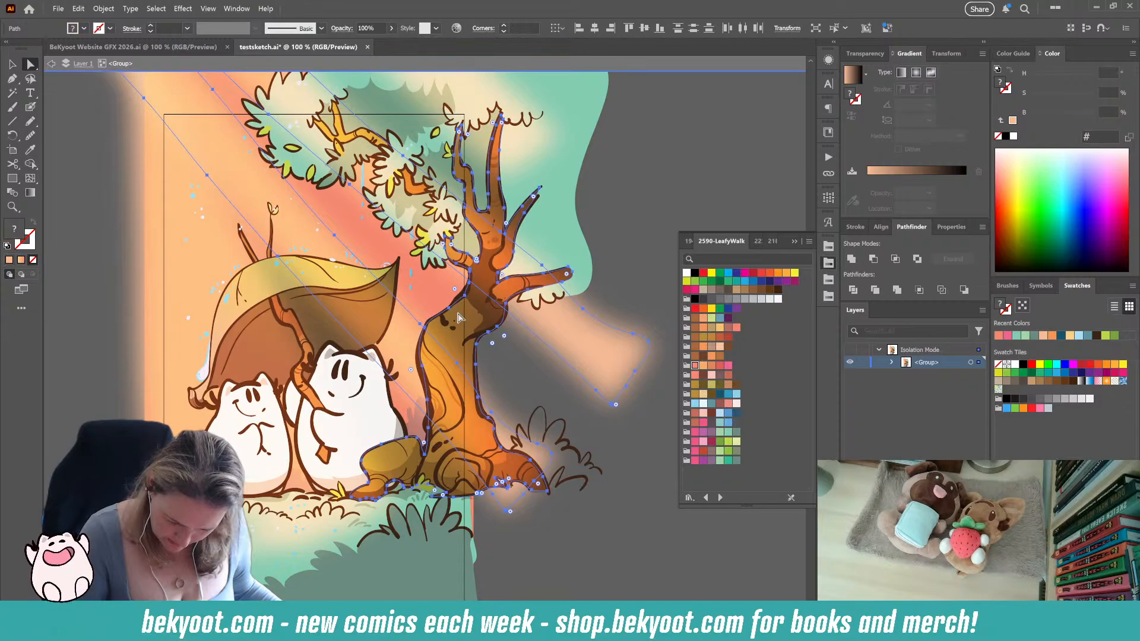
shift+click(595, 356)
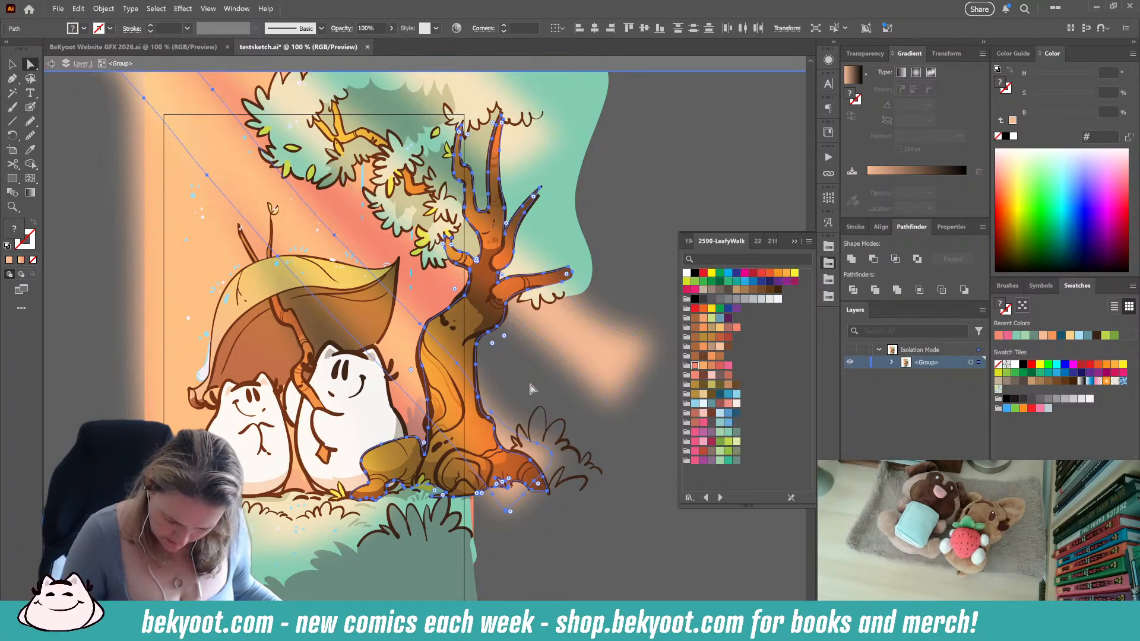
shift+click(407, 351)
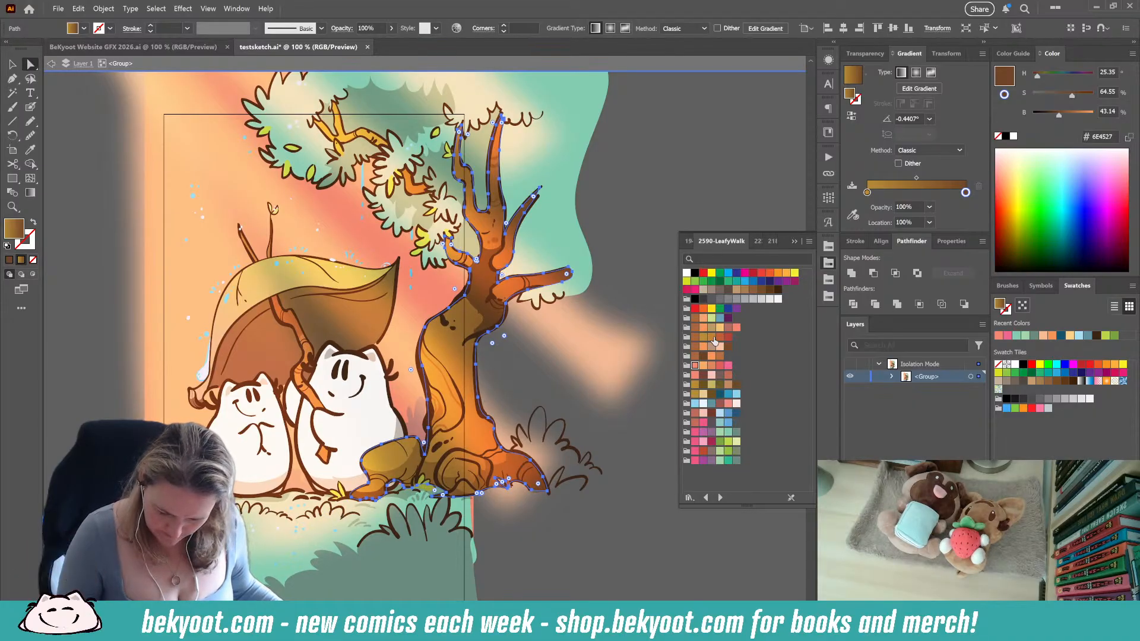
click(712, 328)
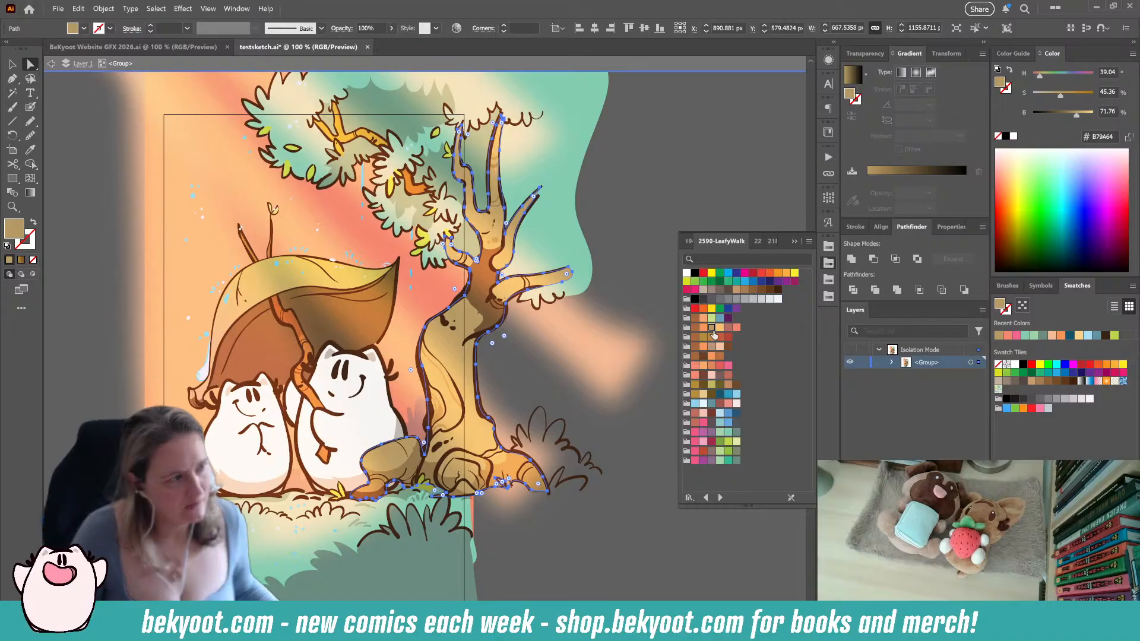
key(ctrl+z)
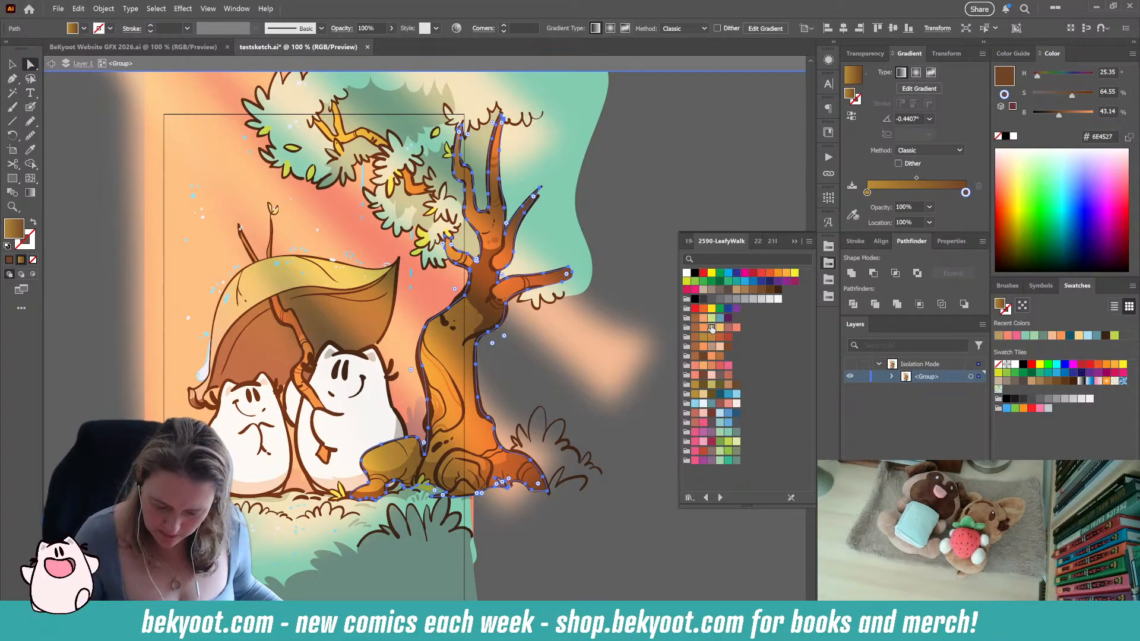
click(543, 520)
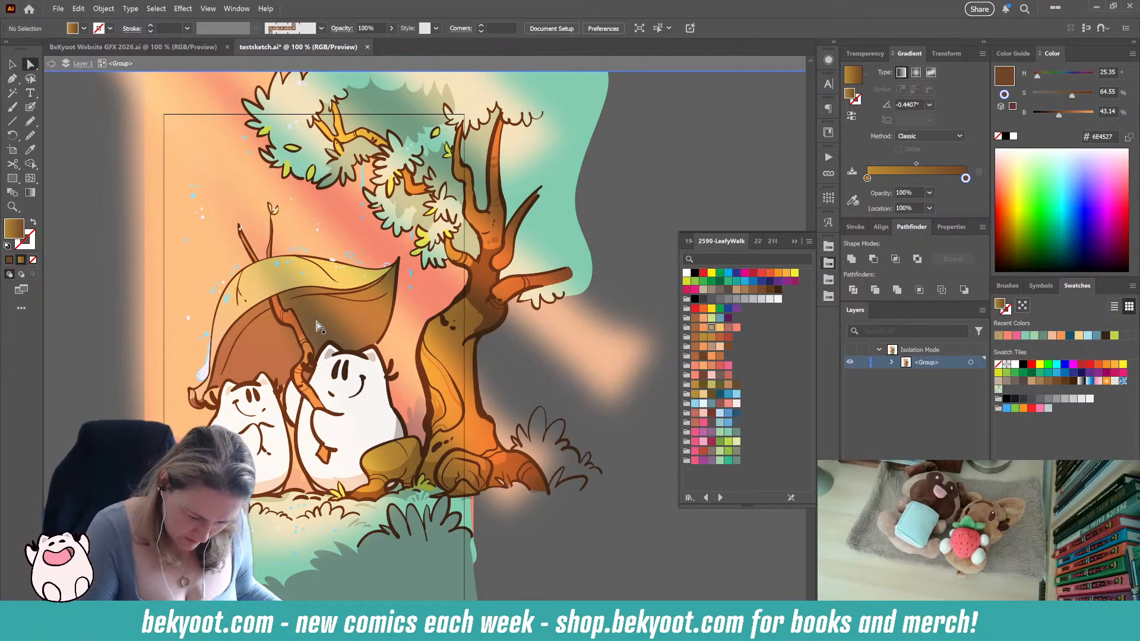
click(325, 343)
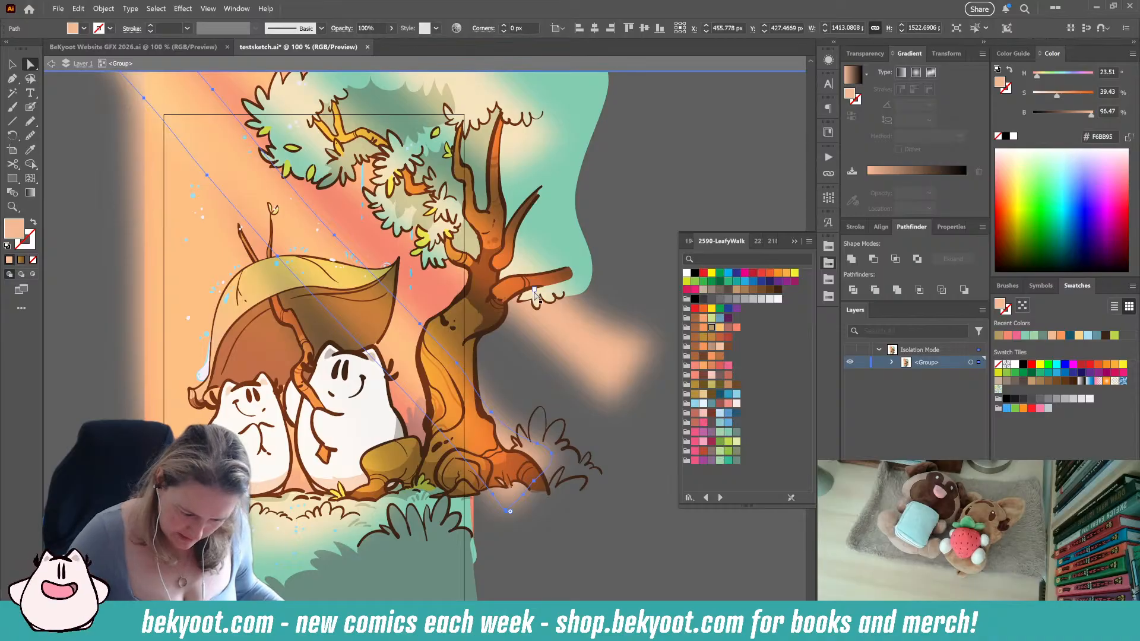
click(503, 350)
scroll(504, 350, down, 1)
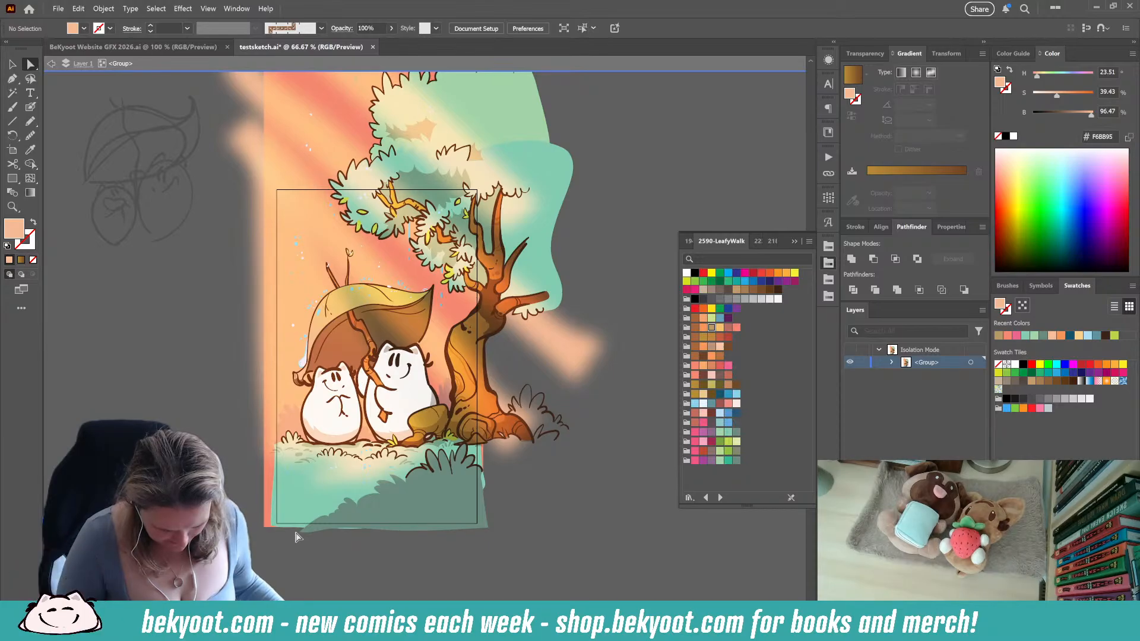
scroll(297, 537, up, 2)
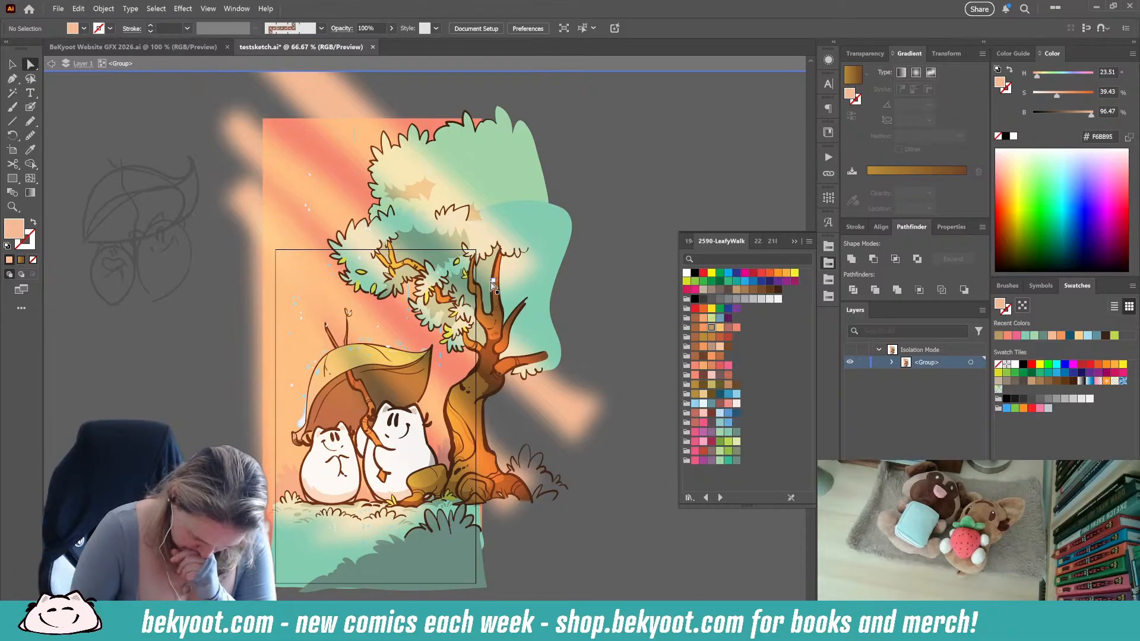
click(380, 398)
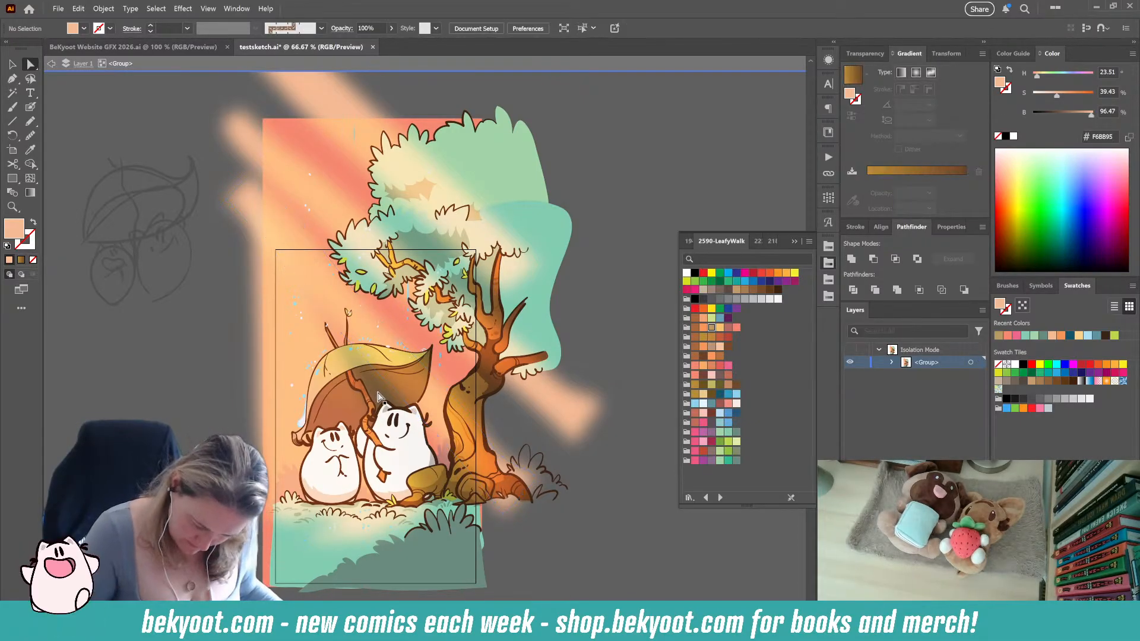
key(ctrl+shift+a)
click(379, 394)
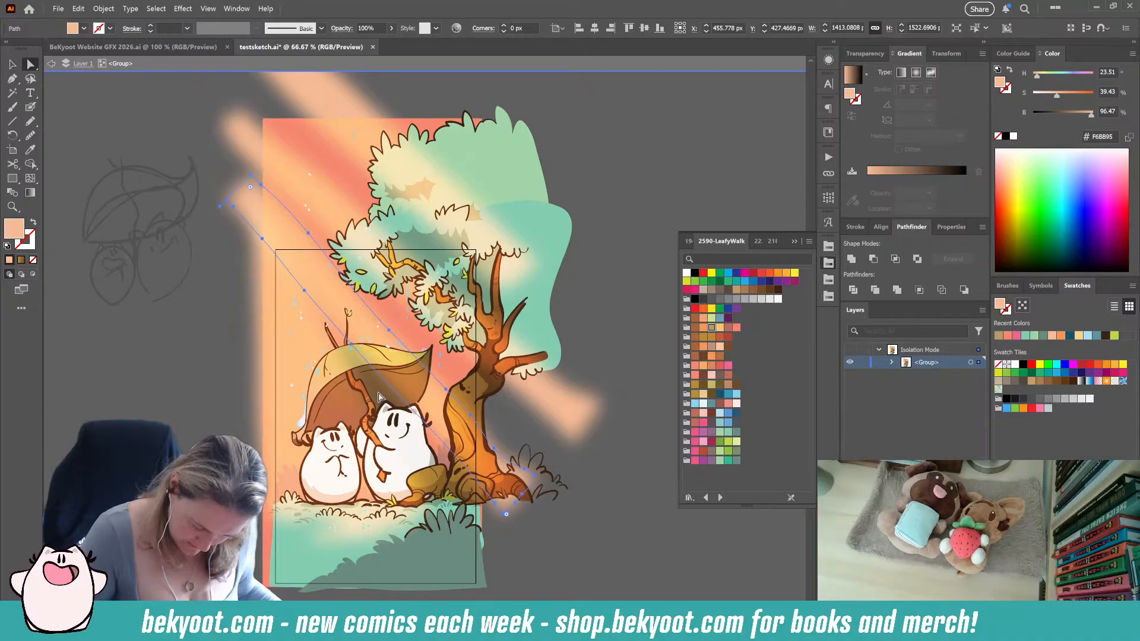
double_click(379, 392)
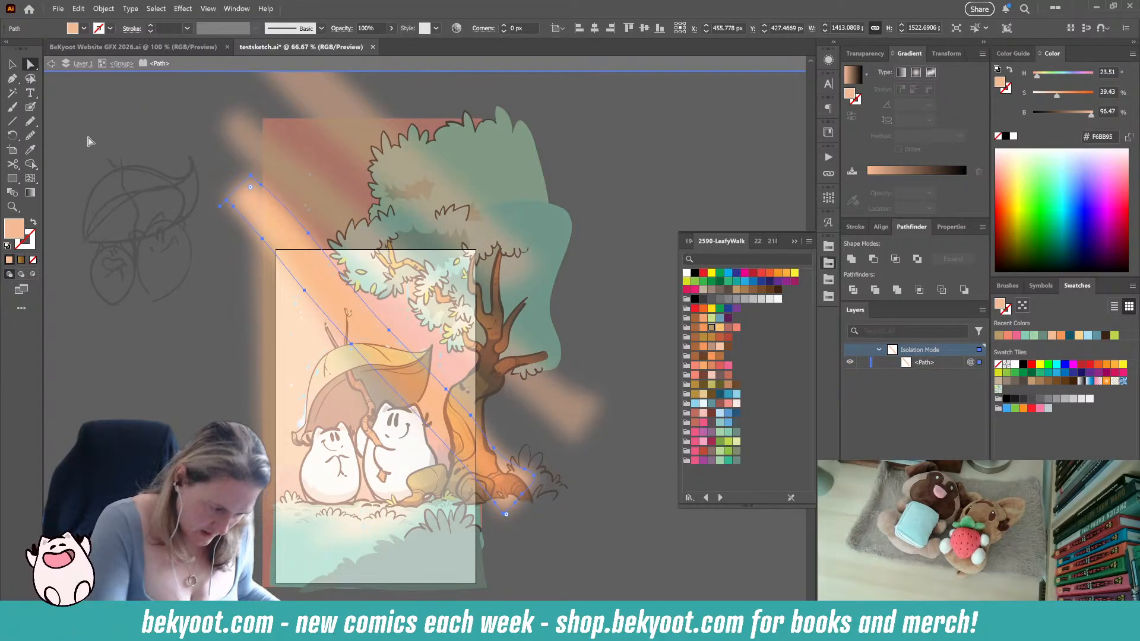
click(11, 64)
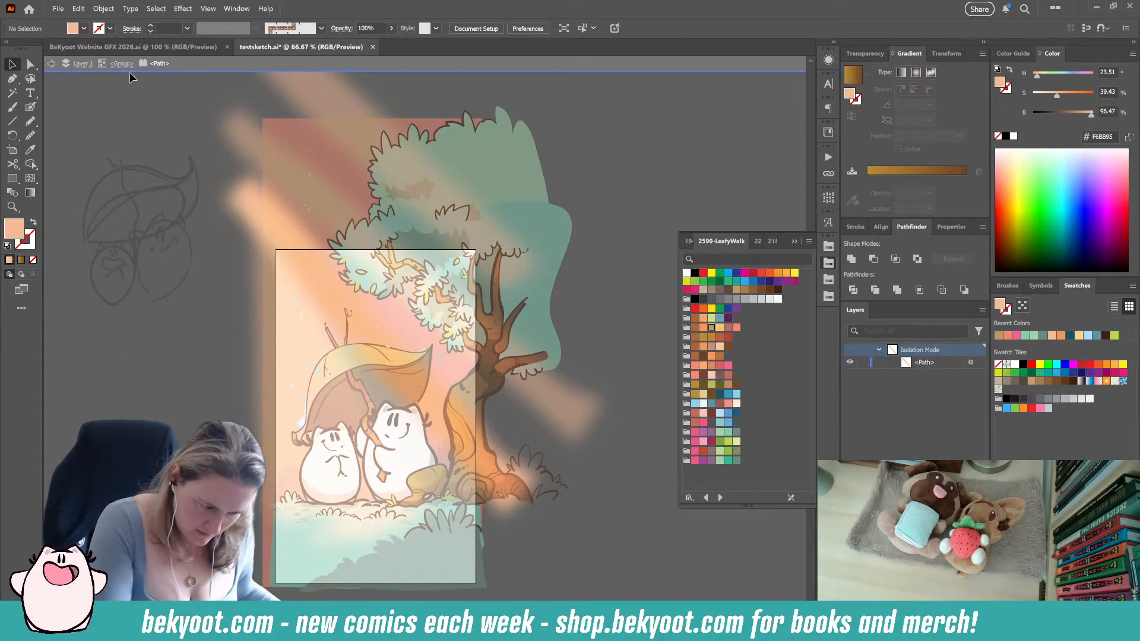
click(121, 64)
Recolor the shadow shape on the underside of the leaf umbrella with dark blue #15546B
click(395, 380)
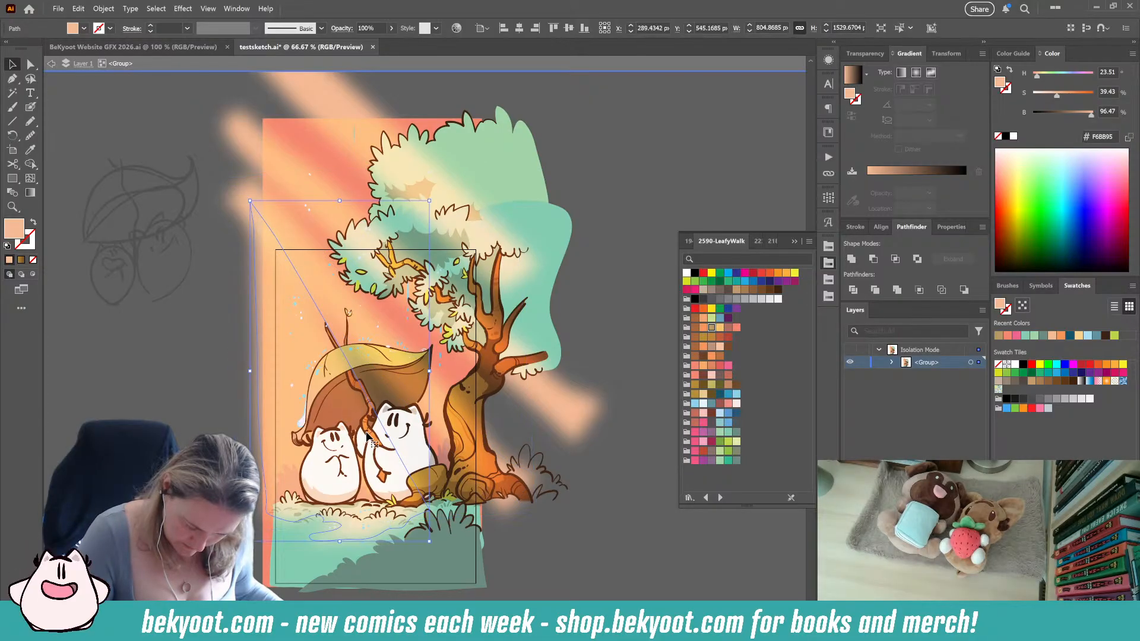
shift+click(402, 394)
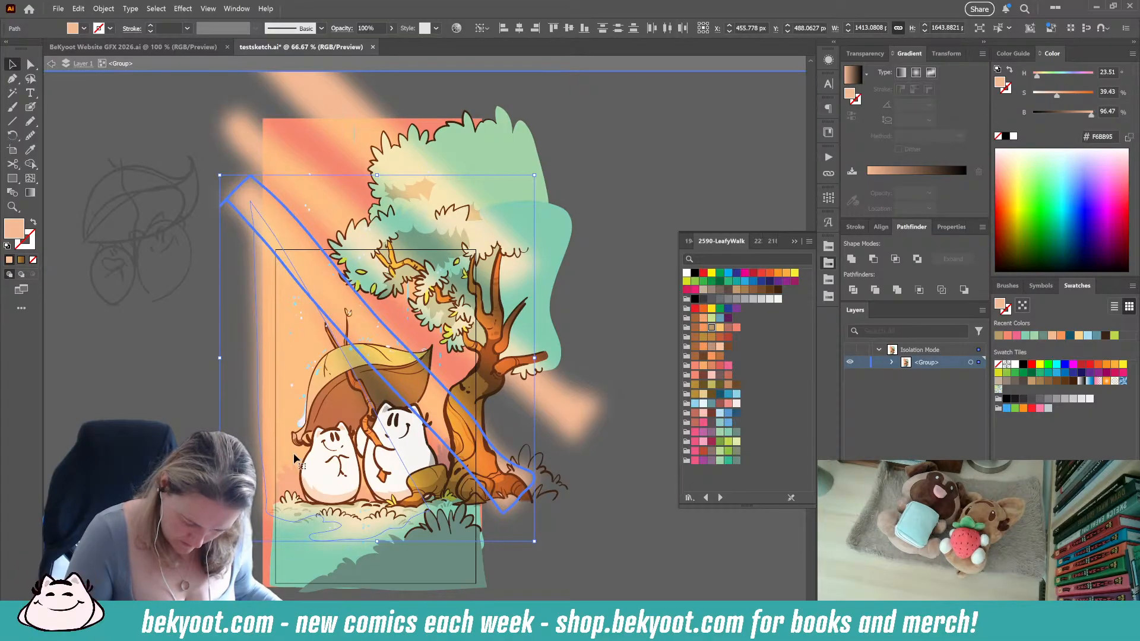
key(ctrl+shift+a)
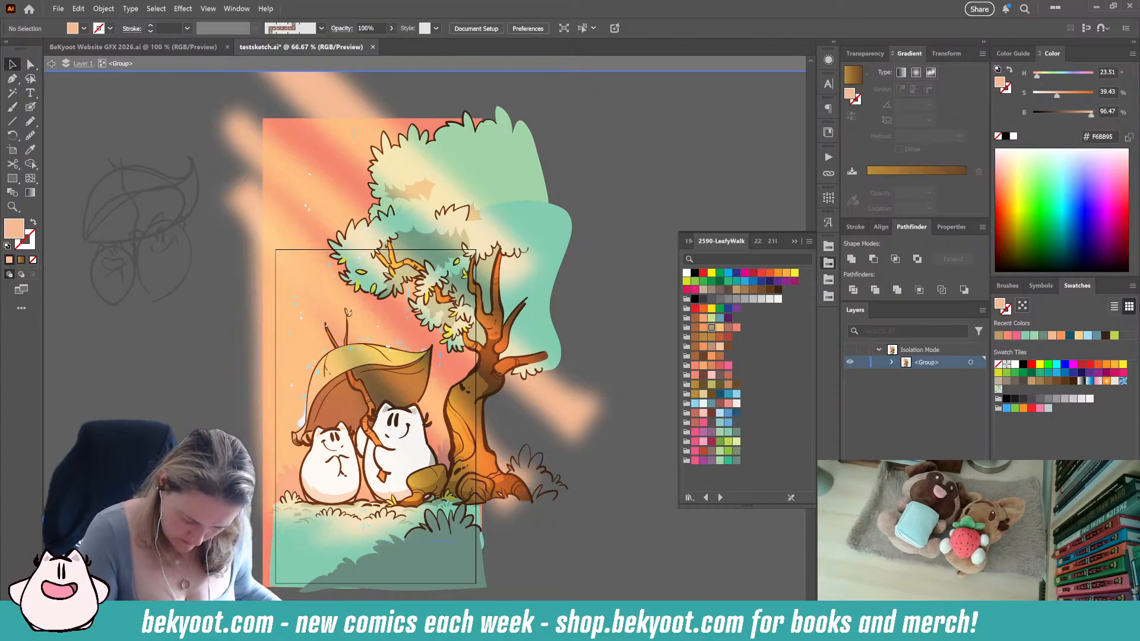
click(382, 397)
click(383, 398)
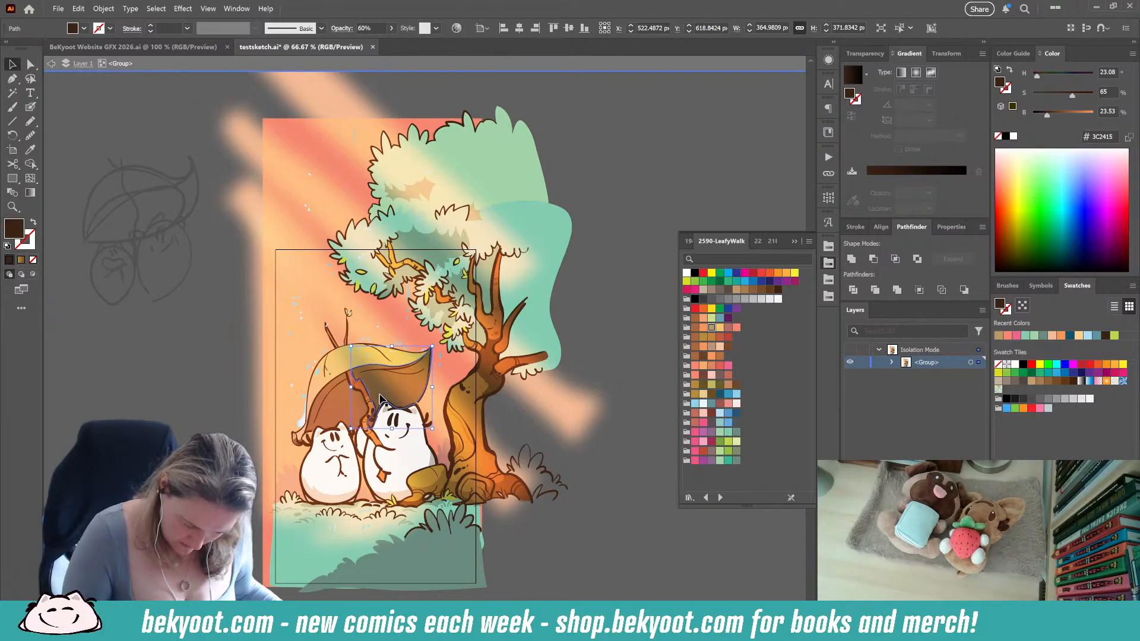
click(719, 394)
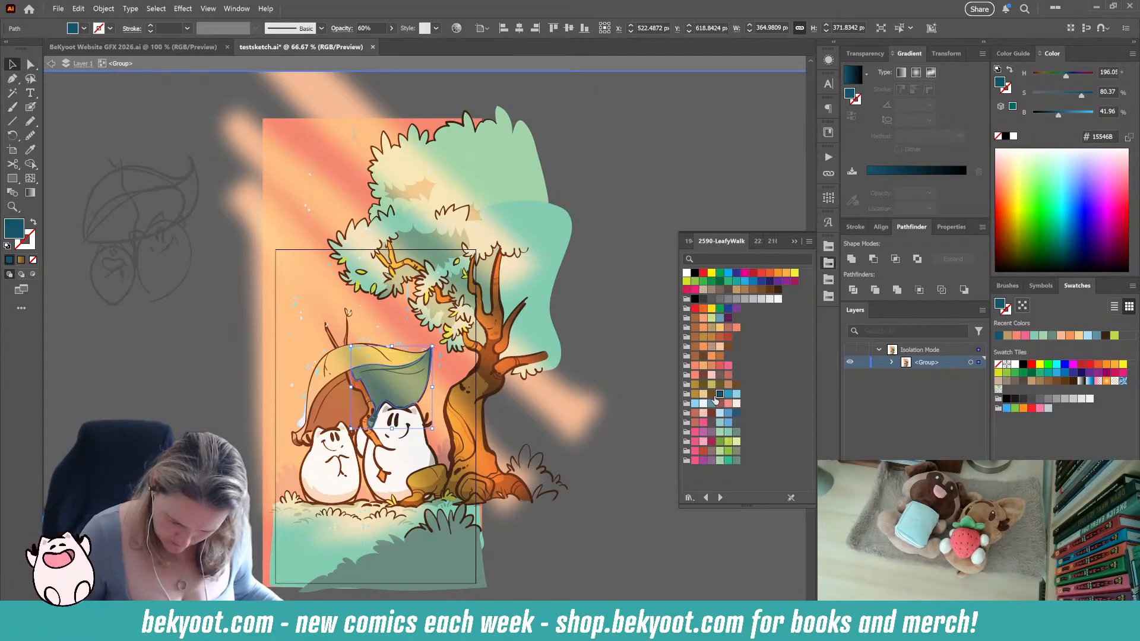
Undo the dark blue recolor of the shadow on the leaf umbrella's underside and clear the selection
key(ctrl+z)
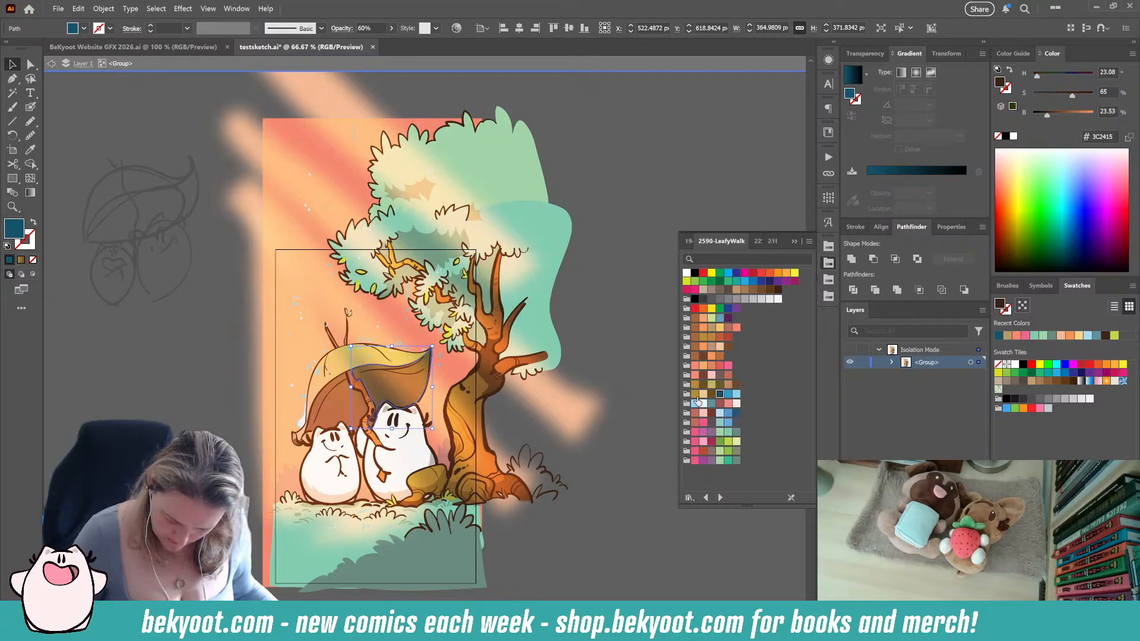
click(552, 437)
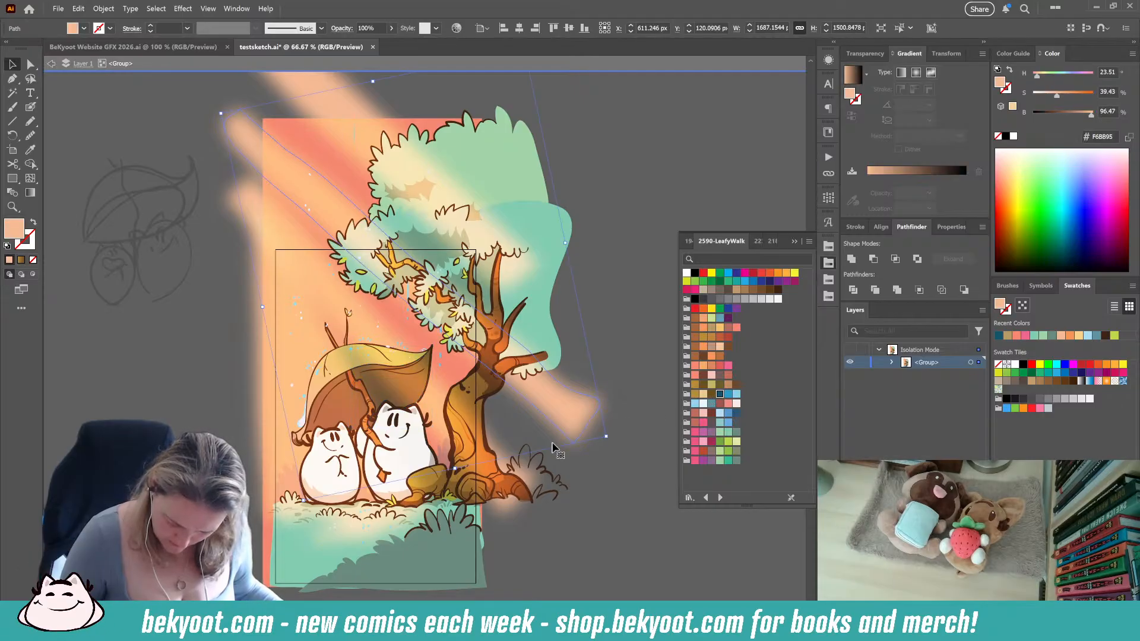
click(561, 517)
Try recoloring all the dark brown linework dark blue with the #15546B swatch, darkened to #0A3342
click(30, 150)
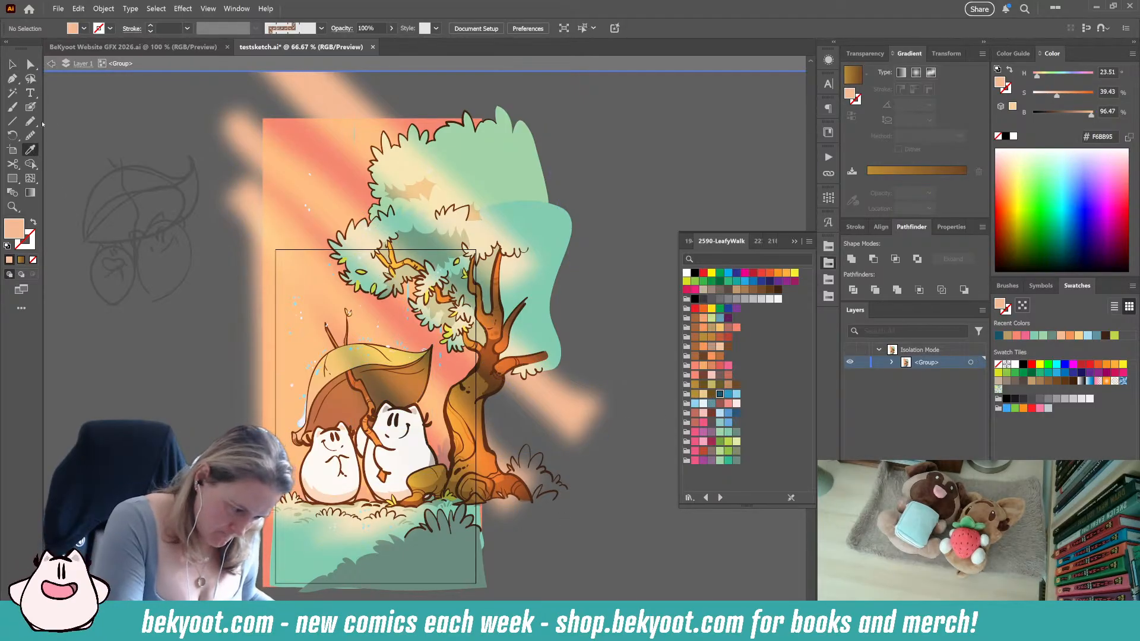
key(y)
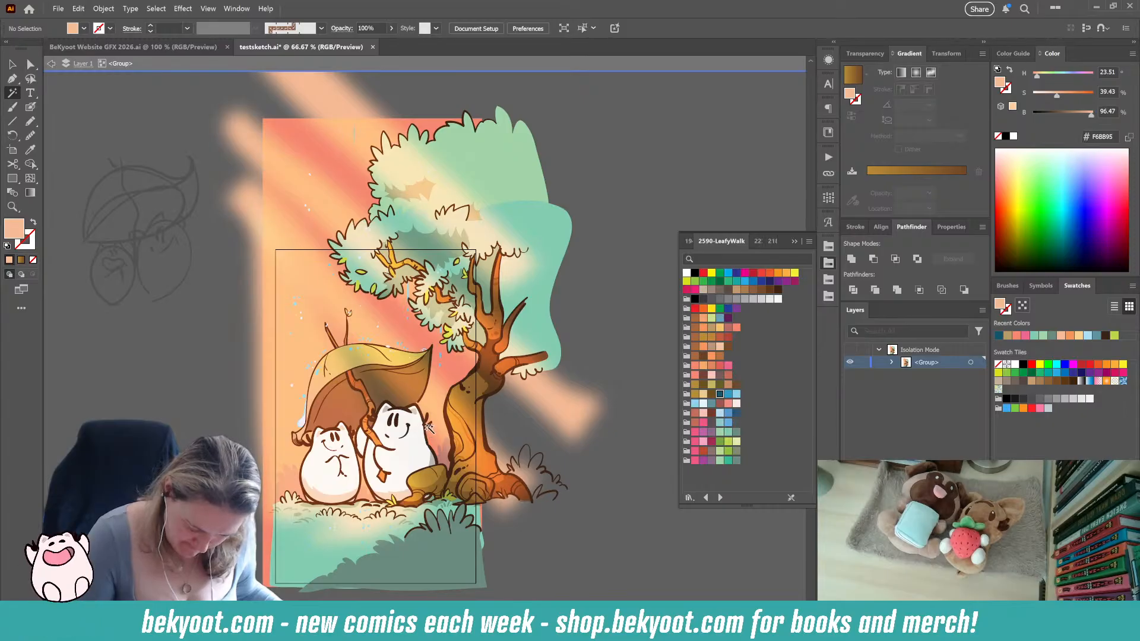
click(429, 436)
ctrl+click(549, 548)
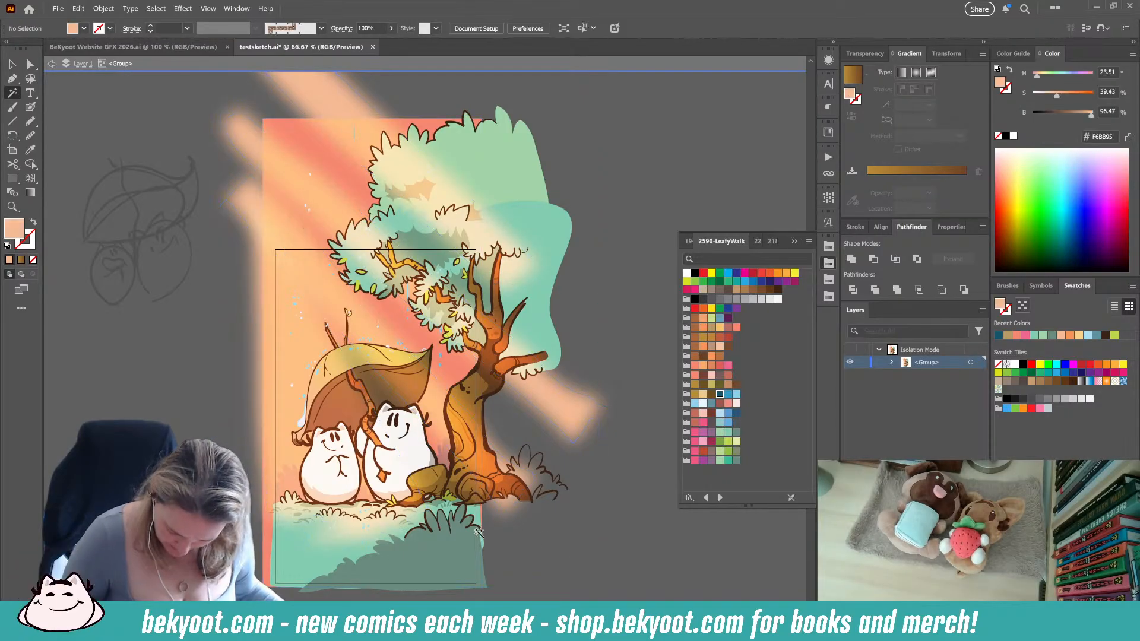
click(477, 529)
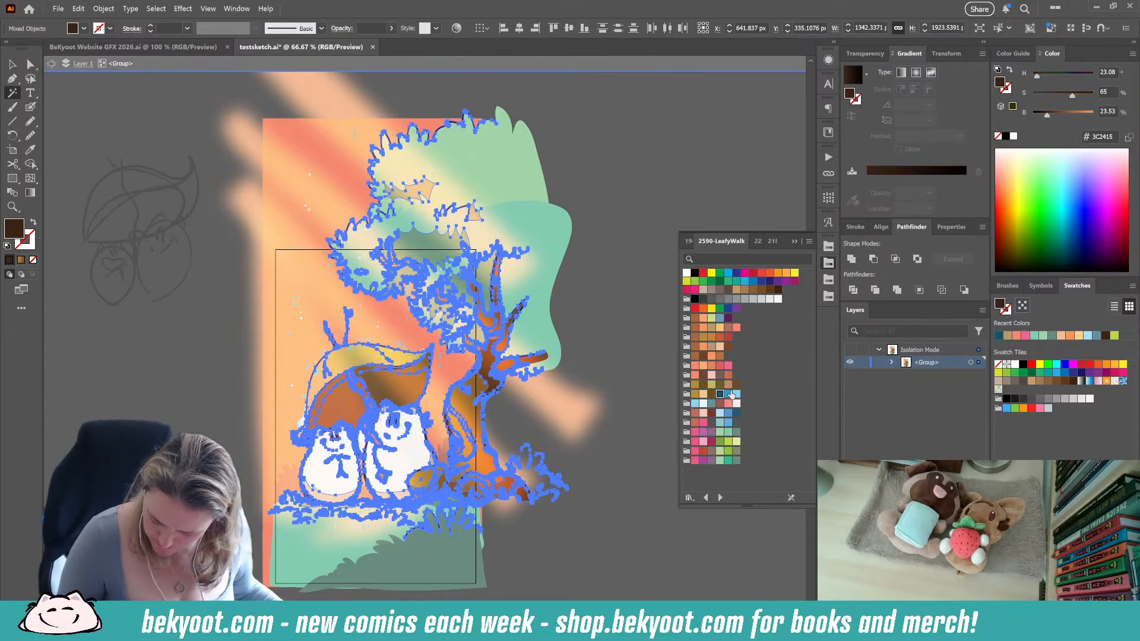
click(720, 395)
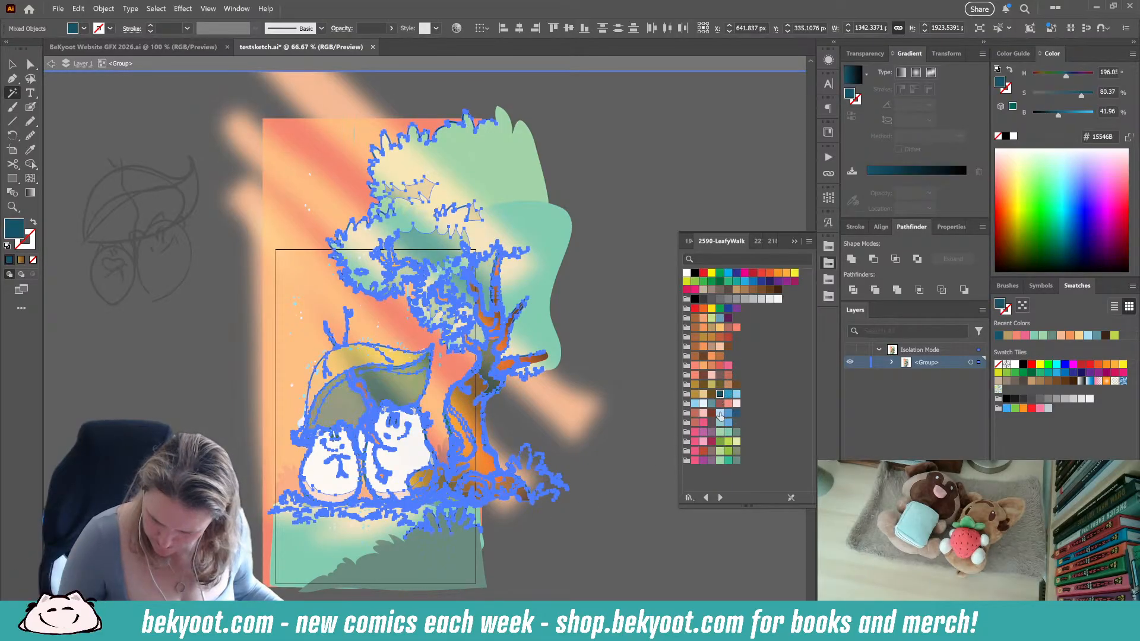
drag(1058, 116, 1084, 96)
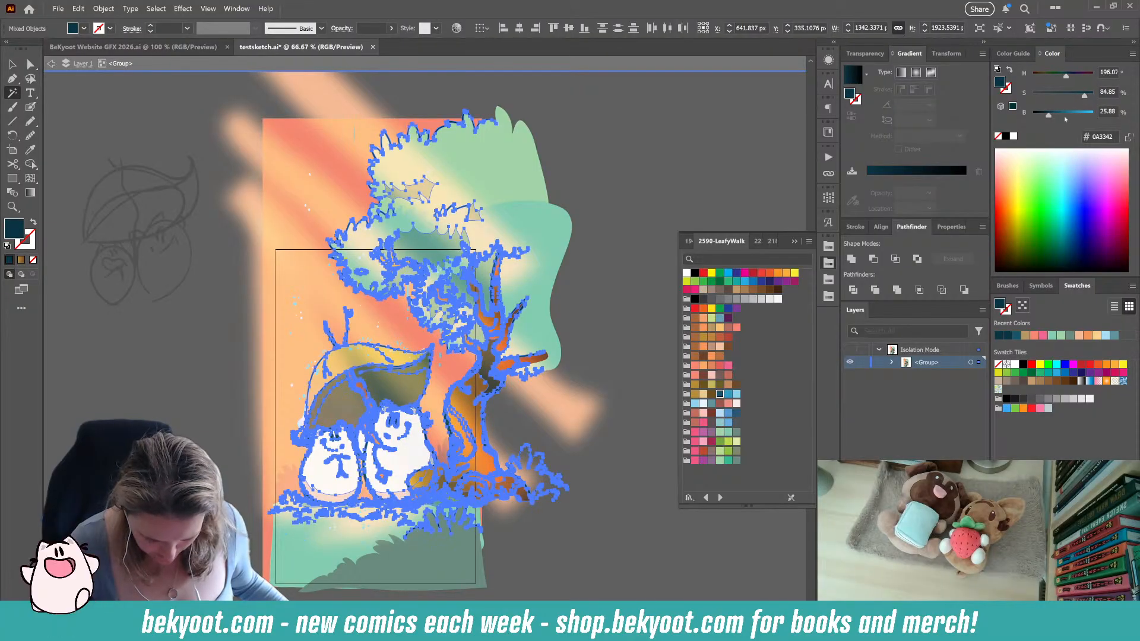
click(598, 400)
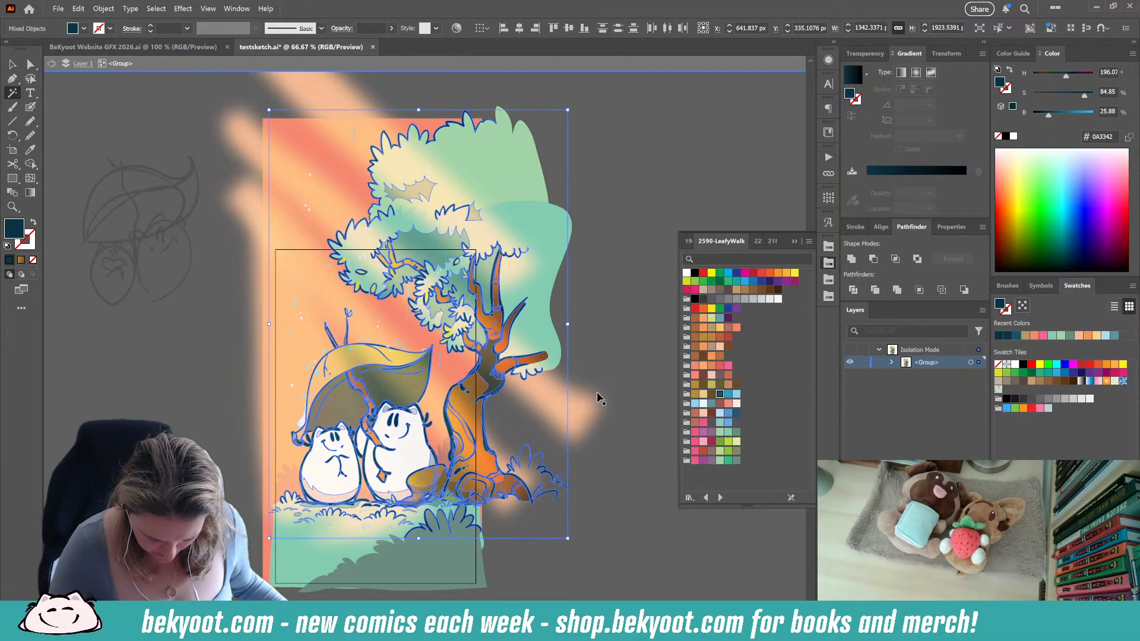
click(592, 520)
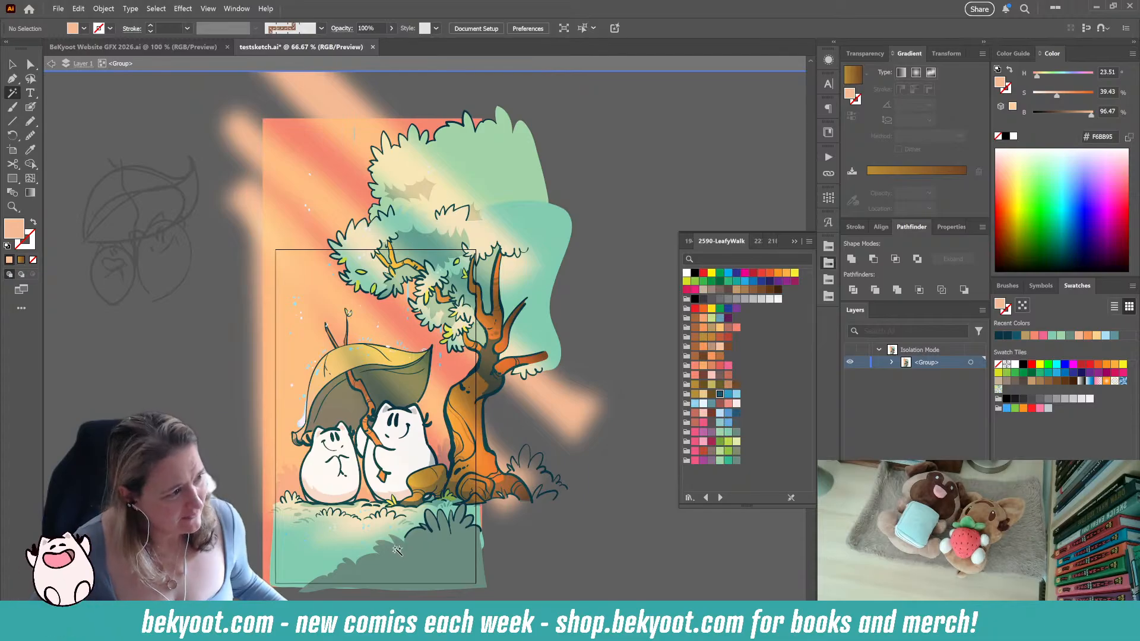
Undo the dark blue linework recolor and leave the group's isolation mode
scroll(429, 537, up, 1)
drag(407, 489, 422, 465)
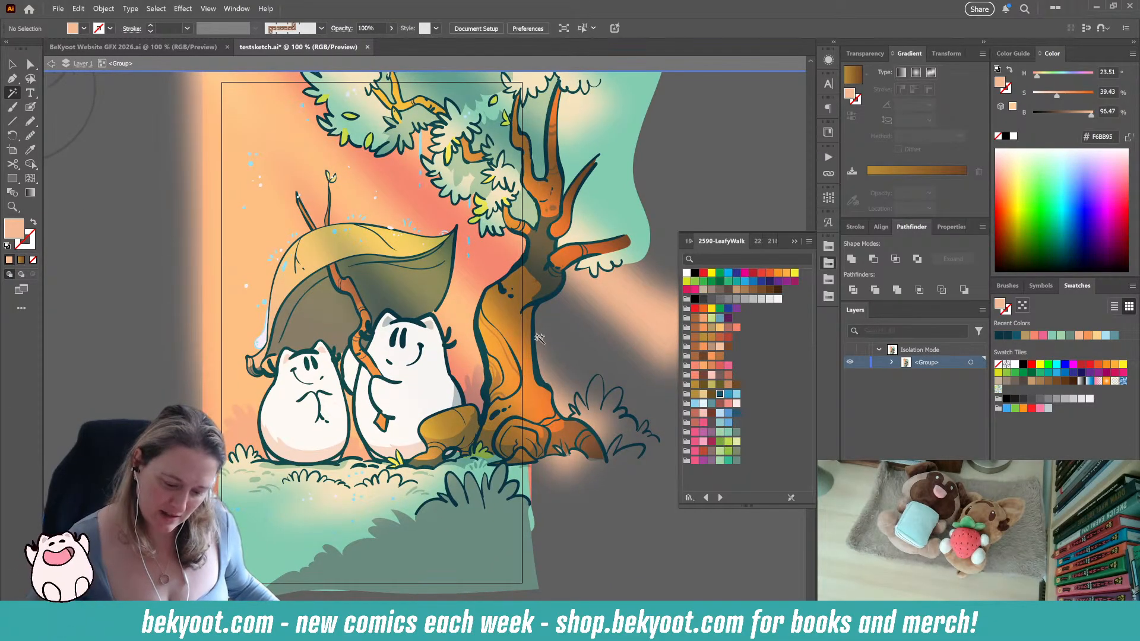
click(393, 380)
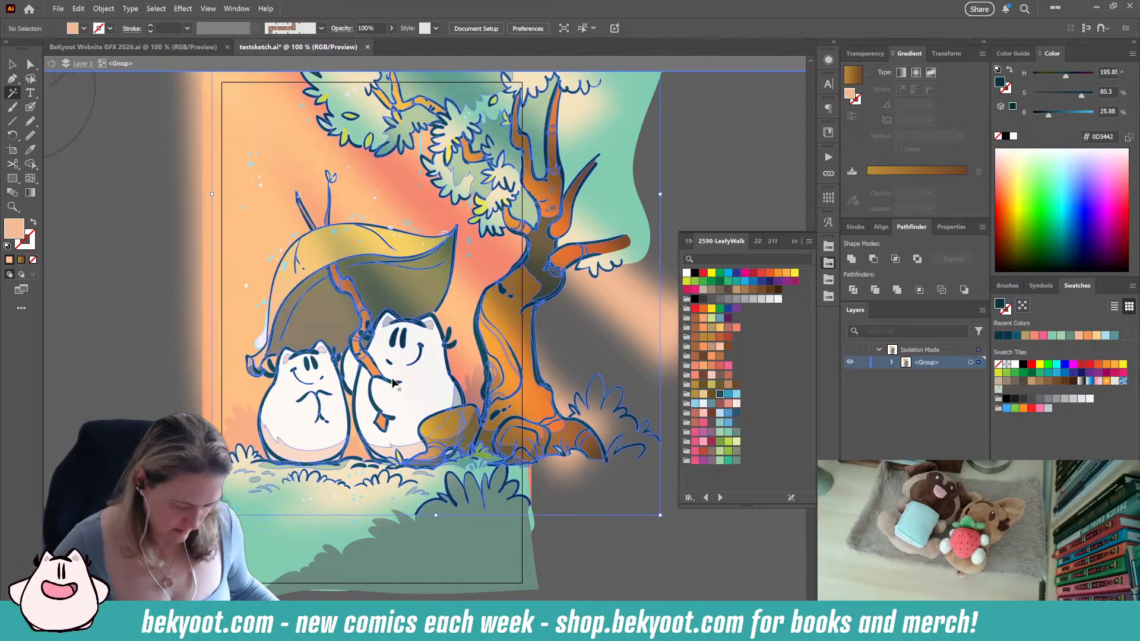
click(434, 391)
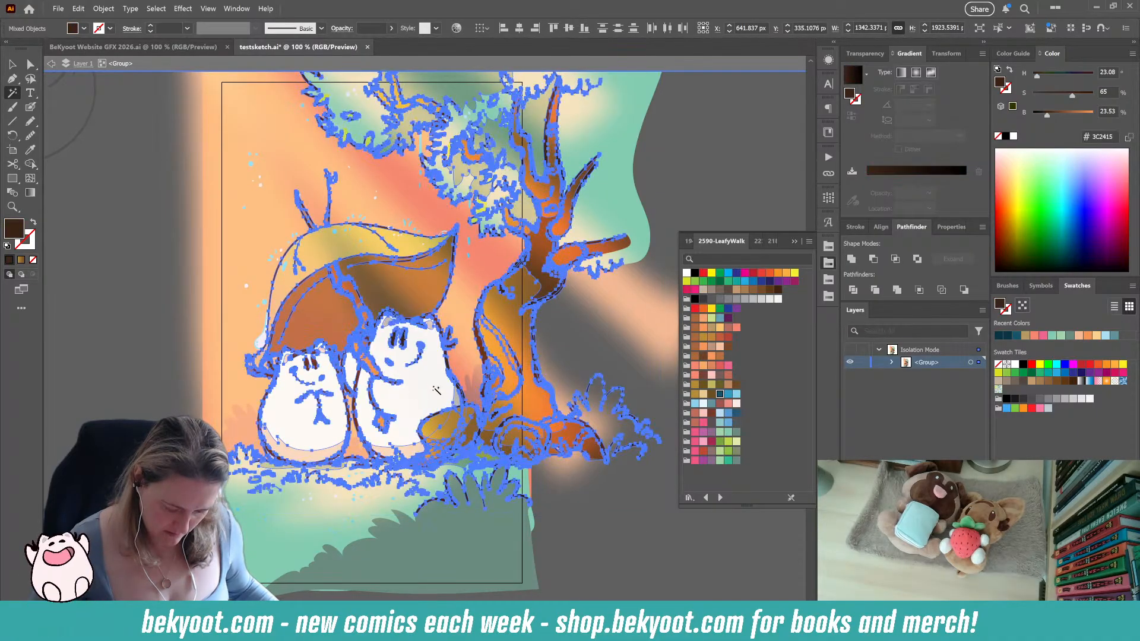
key(v)
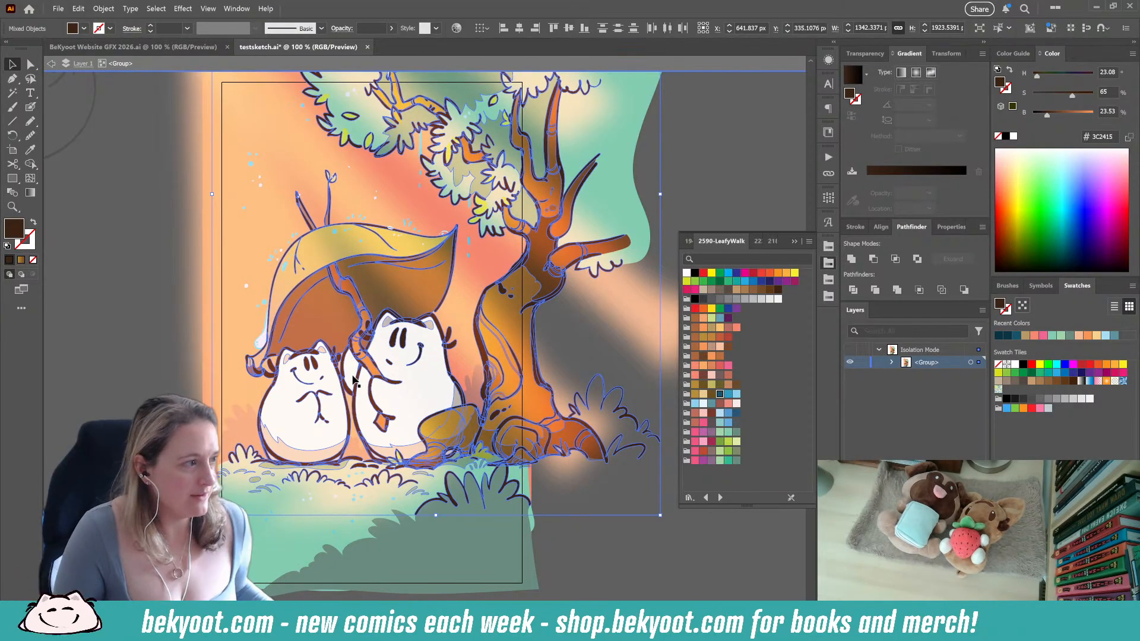
click(97, 298)
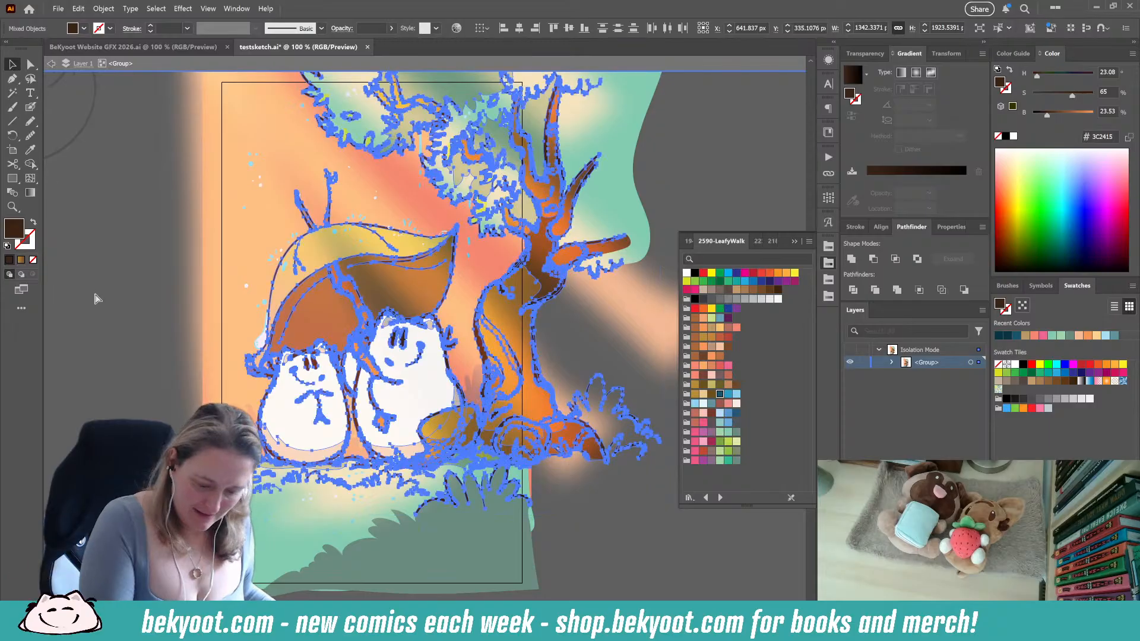
double_click(673, 192)
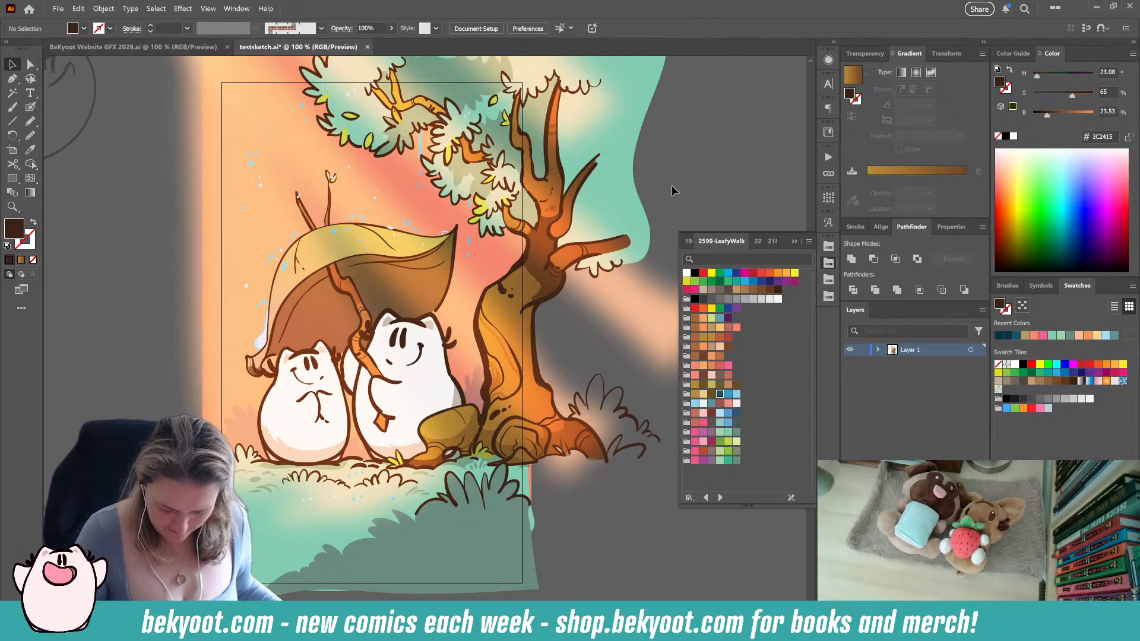
Isolate the illustration group for editing the small green leaves on the tree's lower foliage
scroll(355, 422, down, 2)
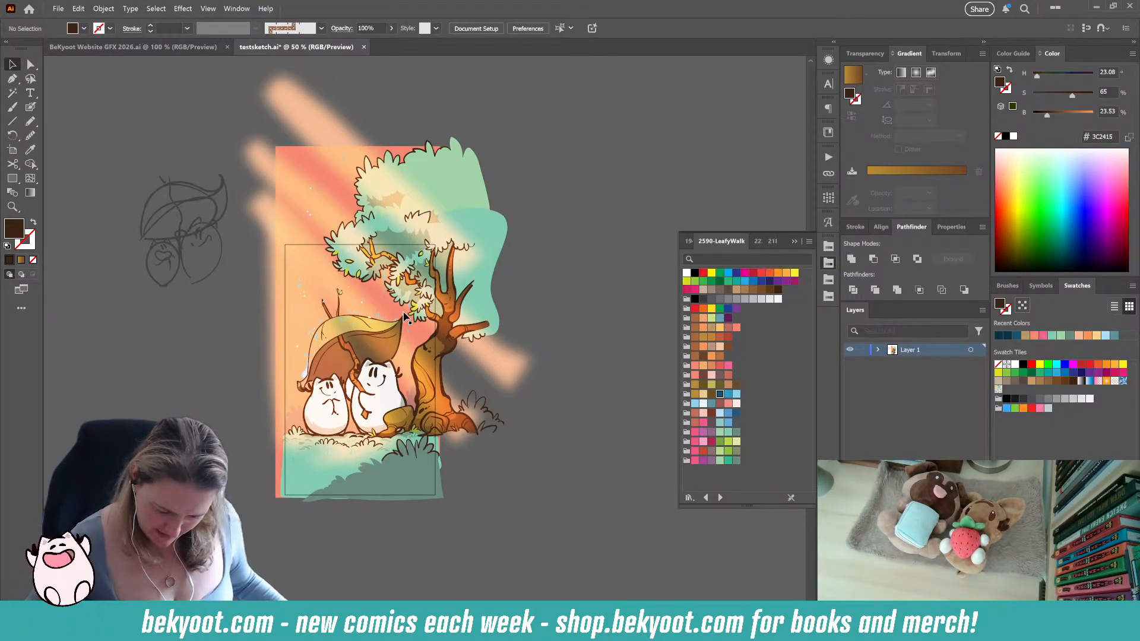
scroll(404, 315, up, 1)
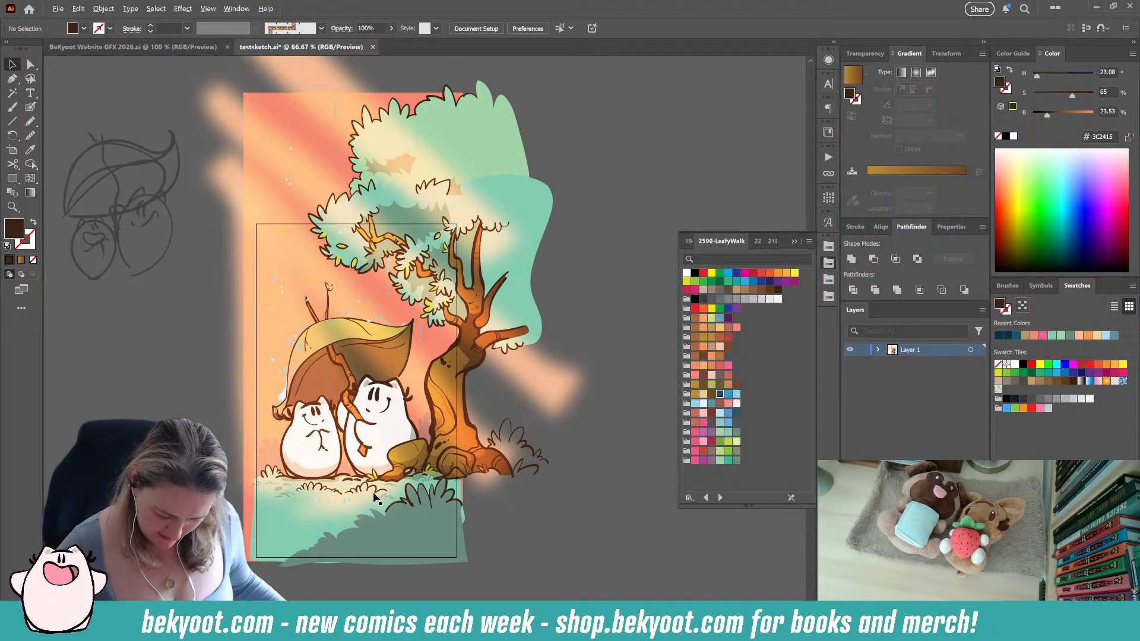
scroll(373, 437, up, 1)
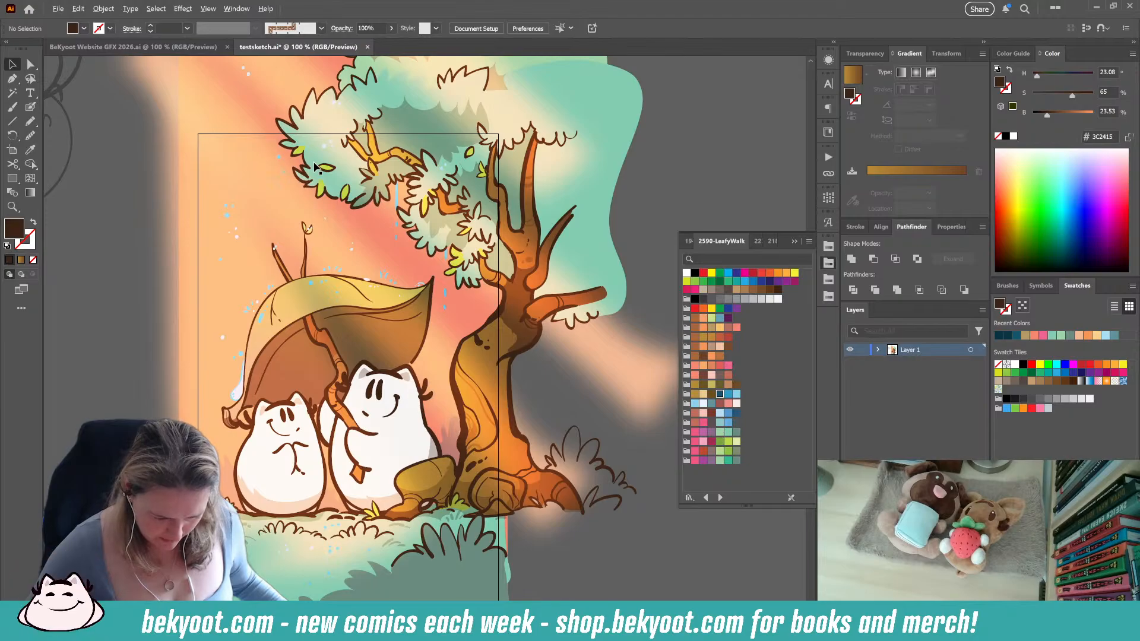
scroll(294, 157, up, 2)
scroll(336, 224, up, 3)
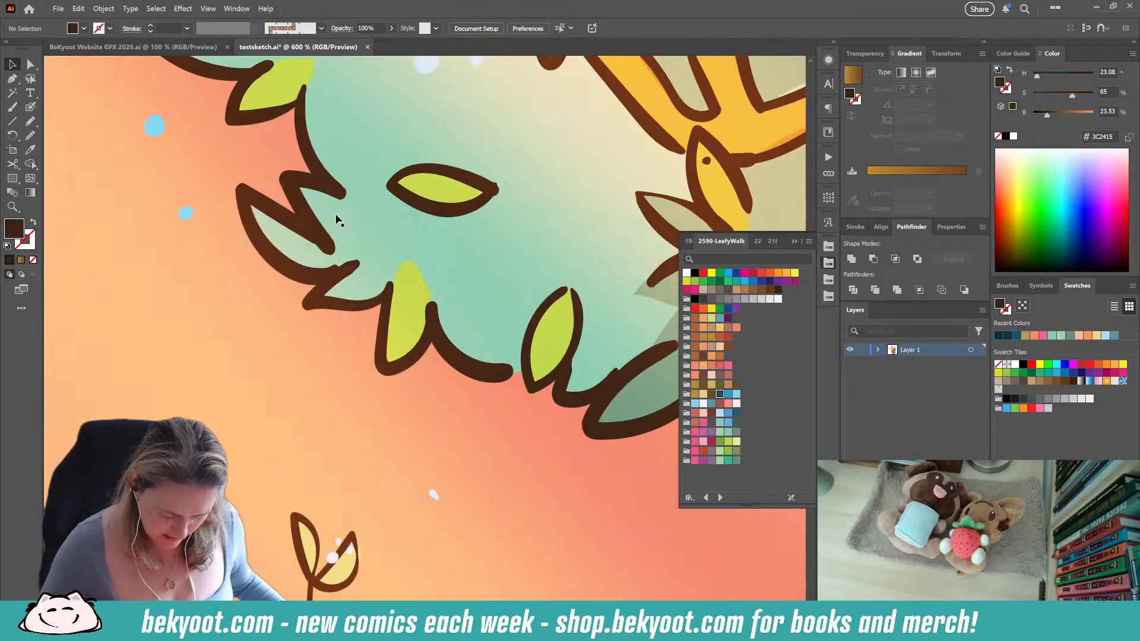
double_click(409, 336)
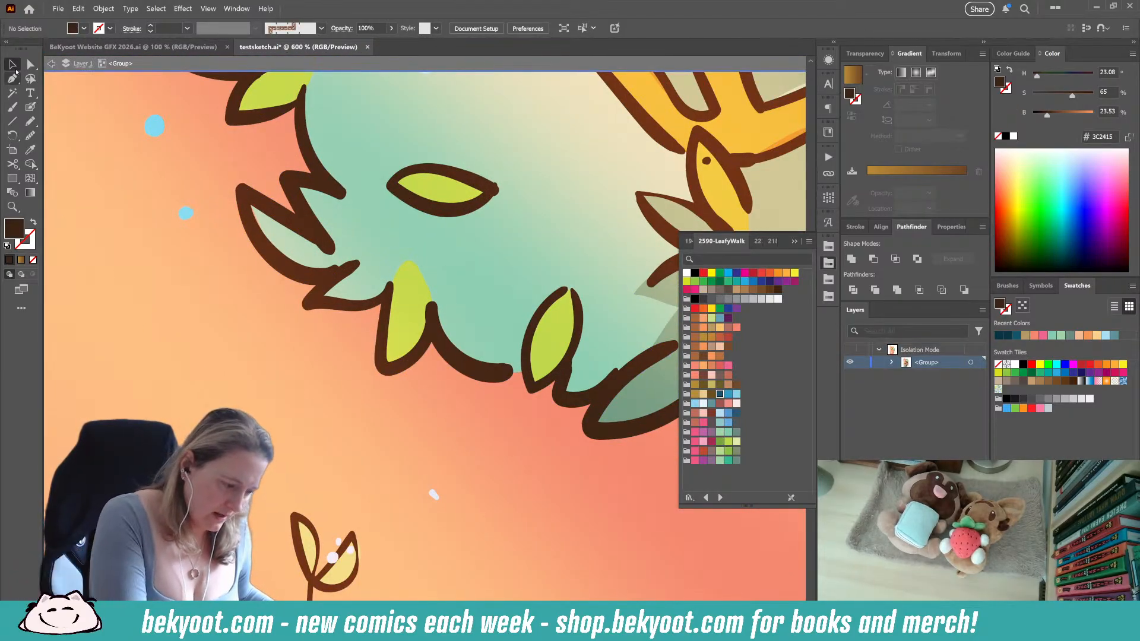
click(402, 321)
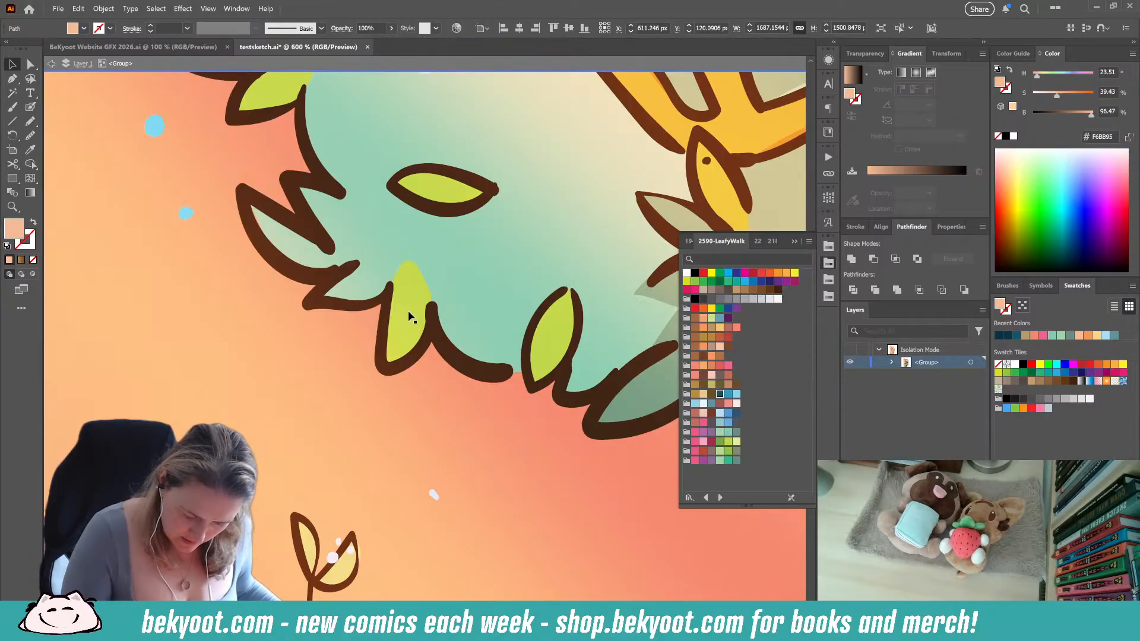
double_click(408, 311)
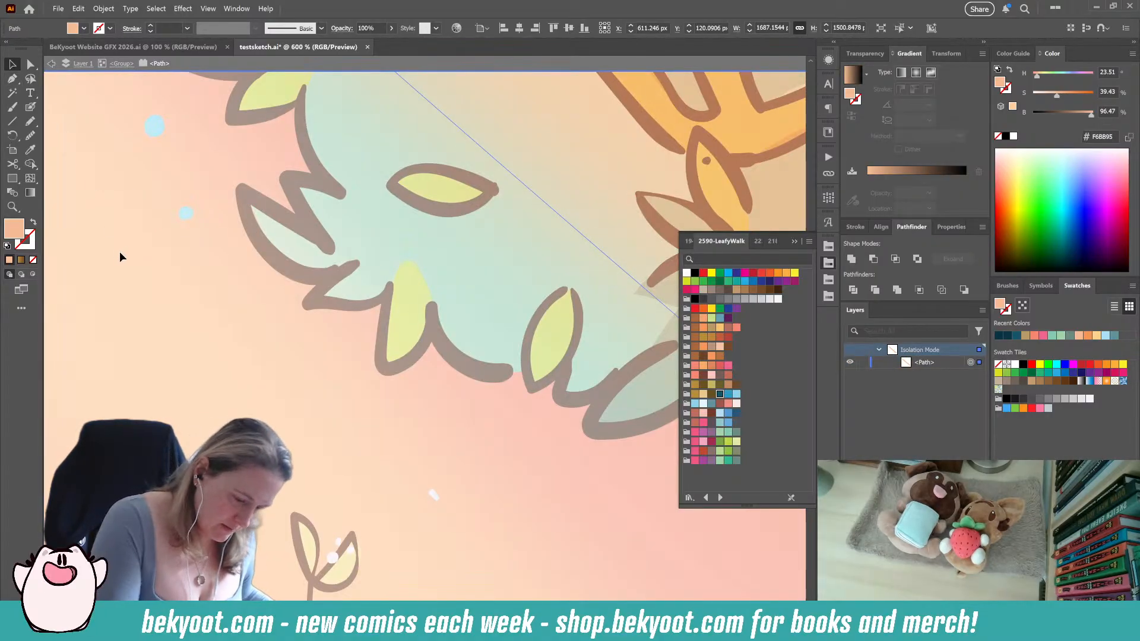
click(143, 216)
click(125, 64)
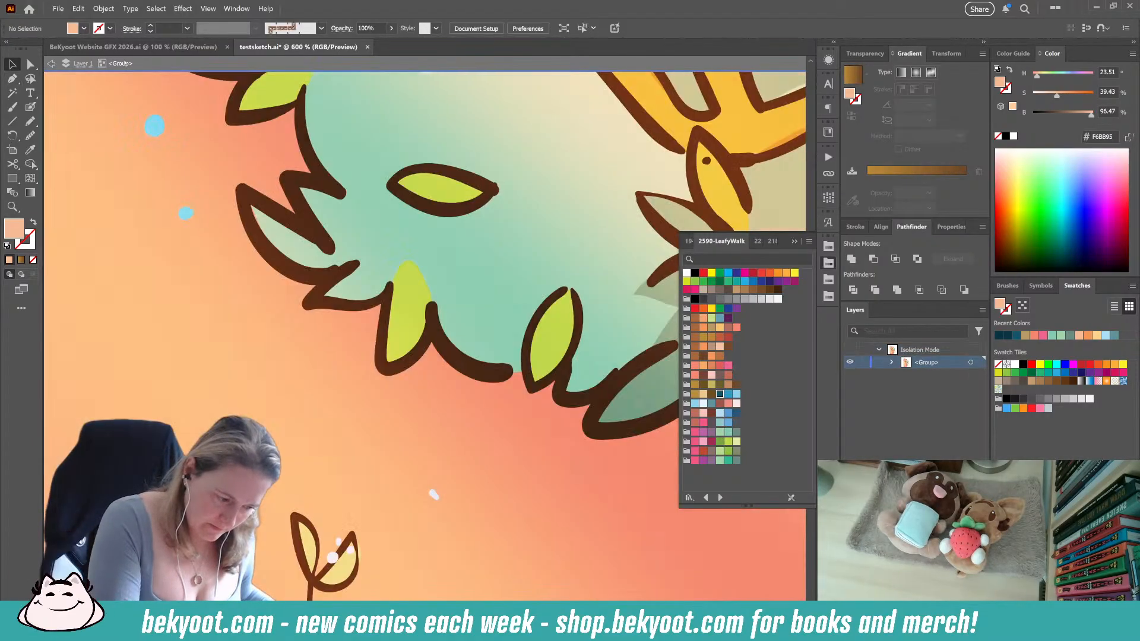
Select the hanging green leaf and all other shapes sharing its #BBD64A fill
click(409, 325)
click(410, 325)
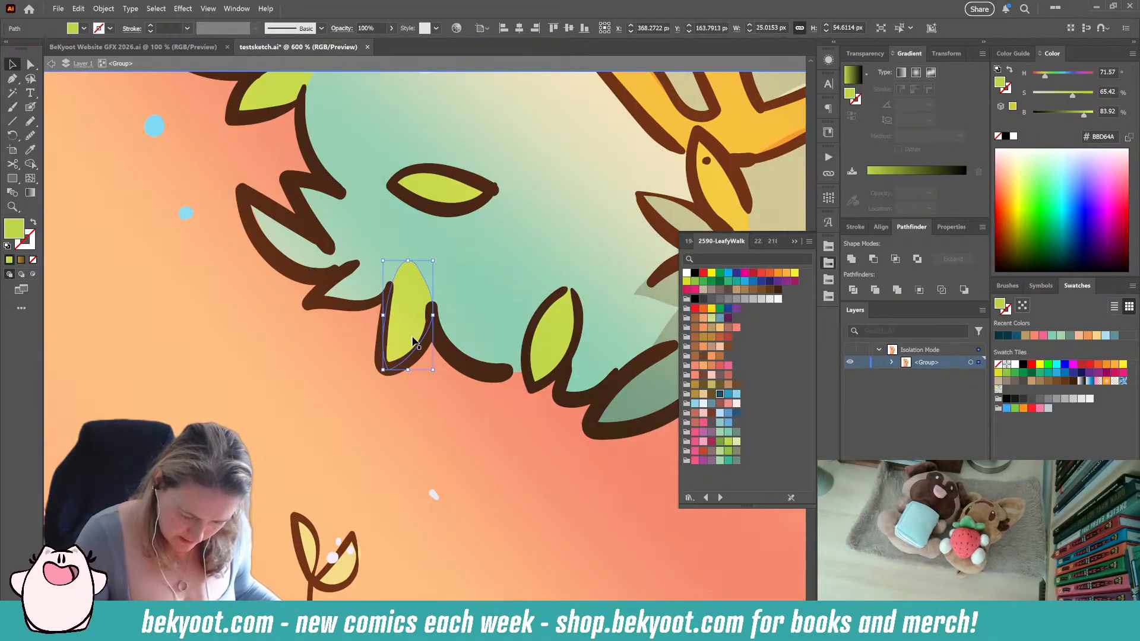
click(105, 10)
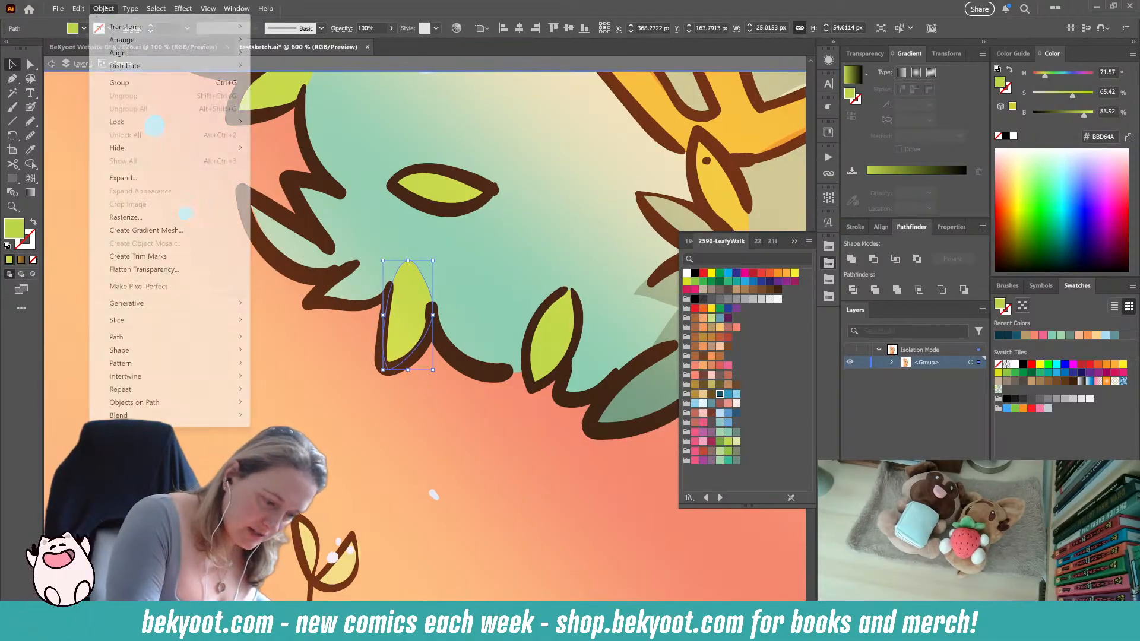
mouse_move(159, 12)
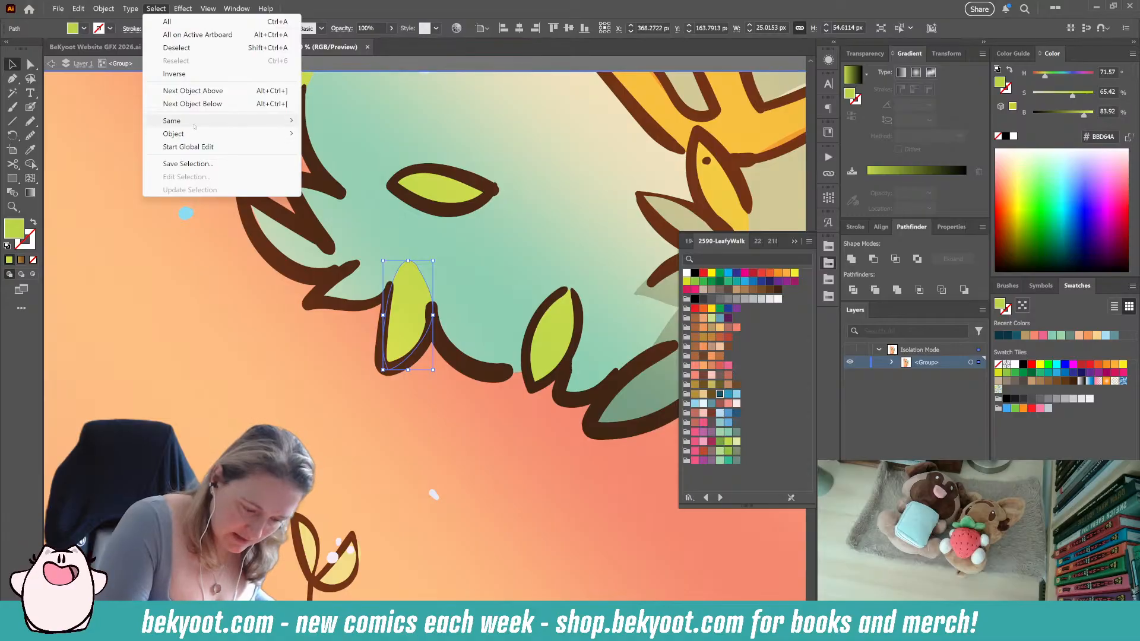
mouse_move(279, 120)
click(345, 146)
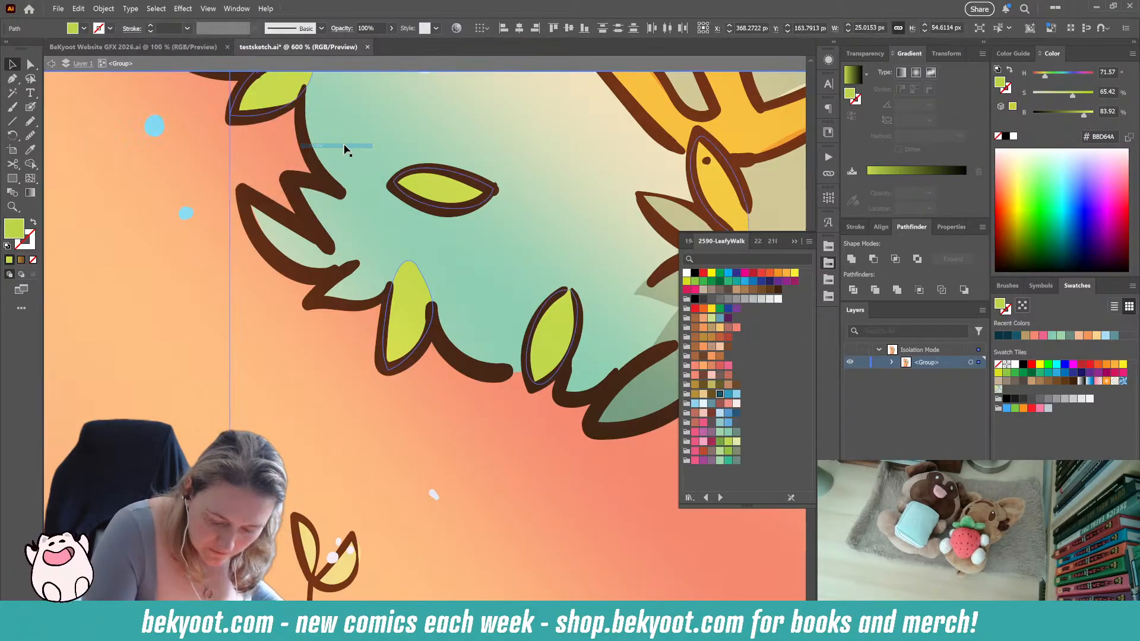
Try a pale yellow-green fill (#E0EAA8) on the selected small leaves, and undo it
scroll(515, 311, down, 8)
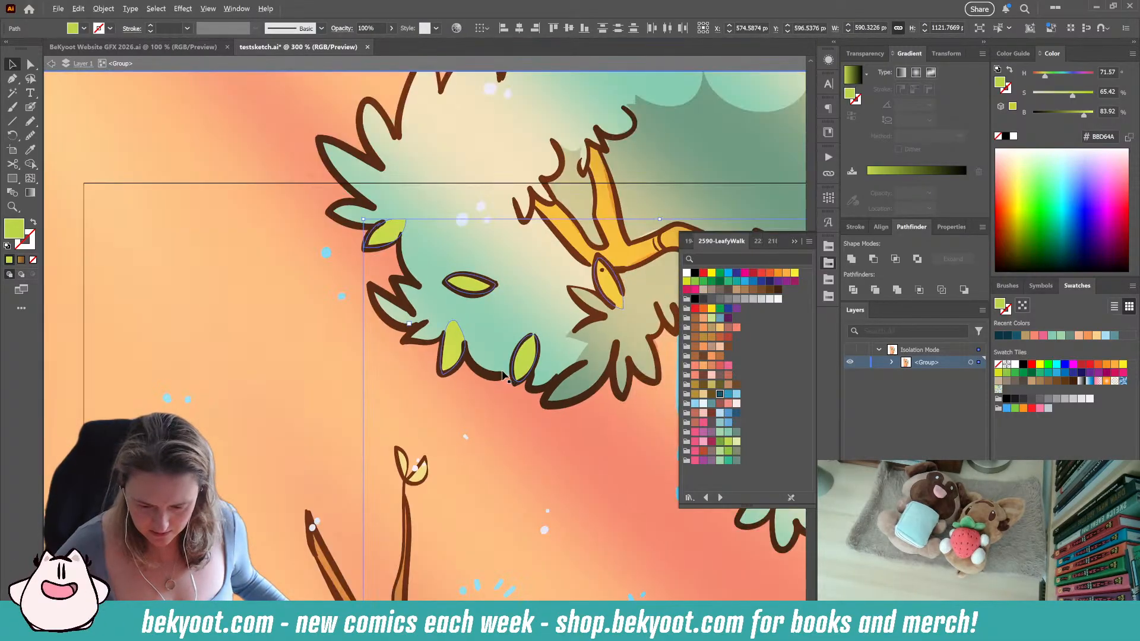
scroll(555, 510, up, 2)
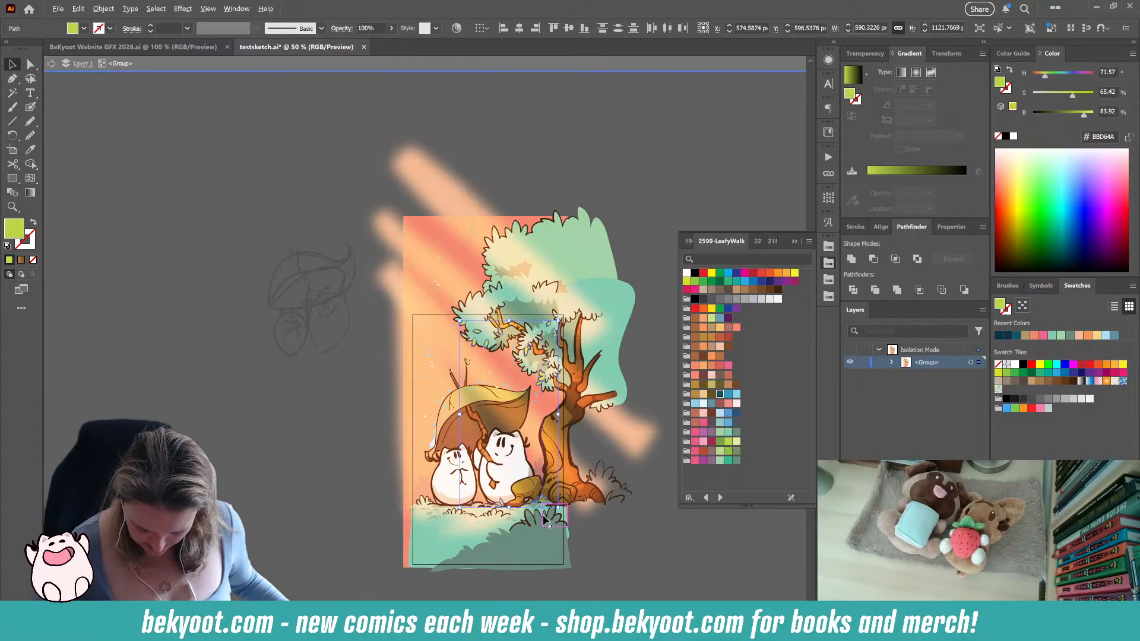
click(736, 441)
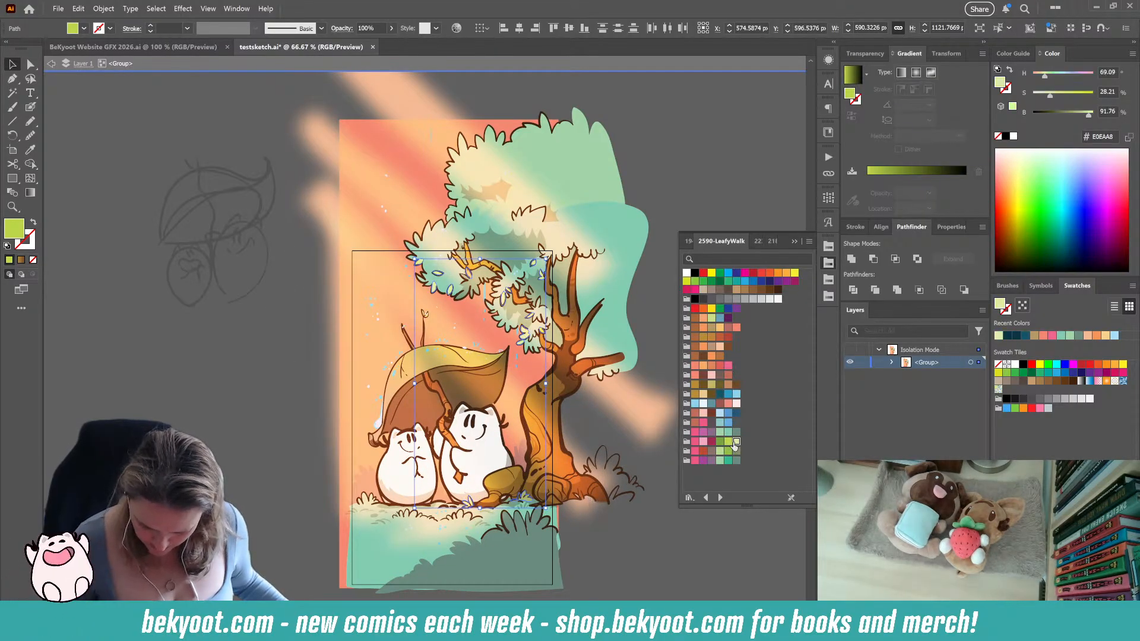
click(652, 536)
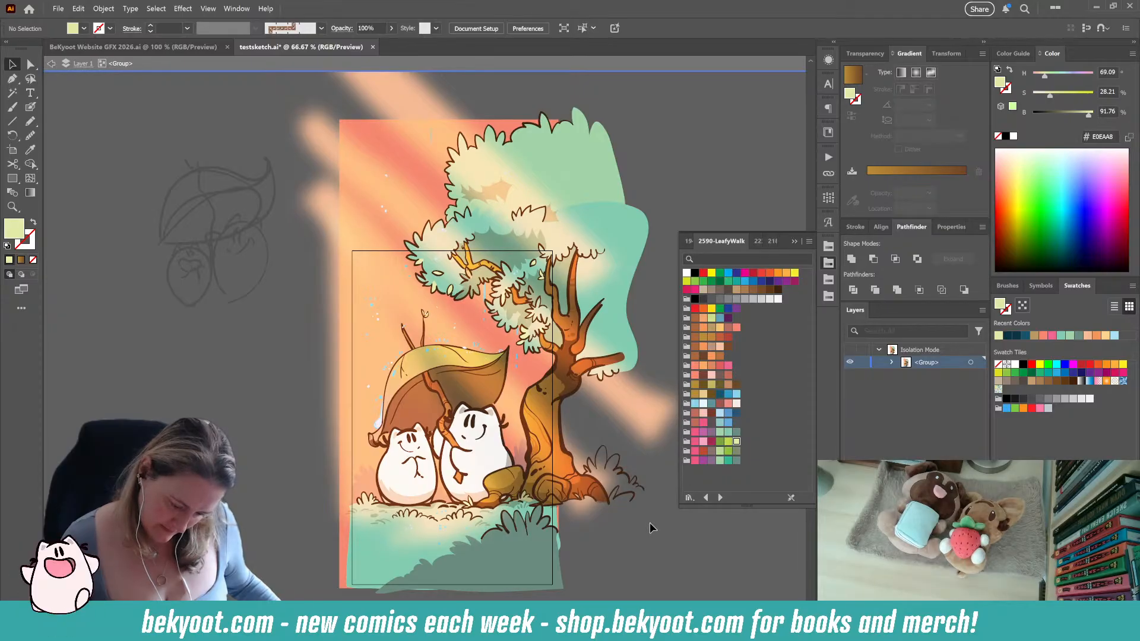
key(ctrl+z)
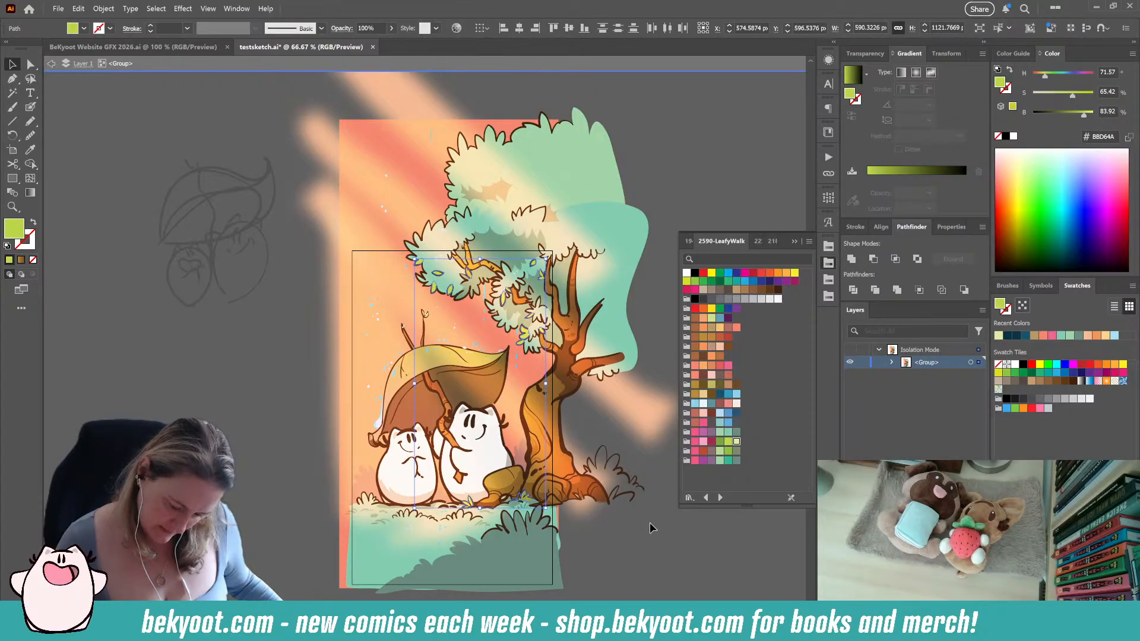
Fill the selected small leaves with white (#FFFFFF) from the 1946-PawseforStory swatch library
click(693, 240)
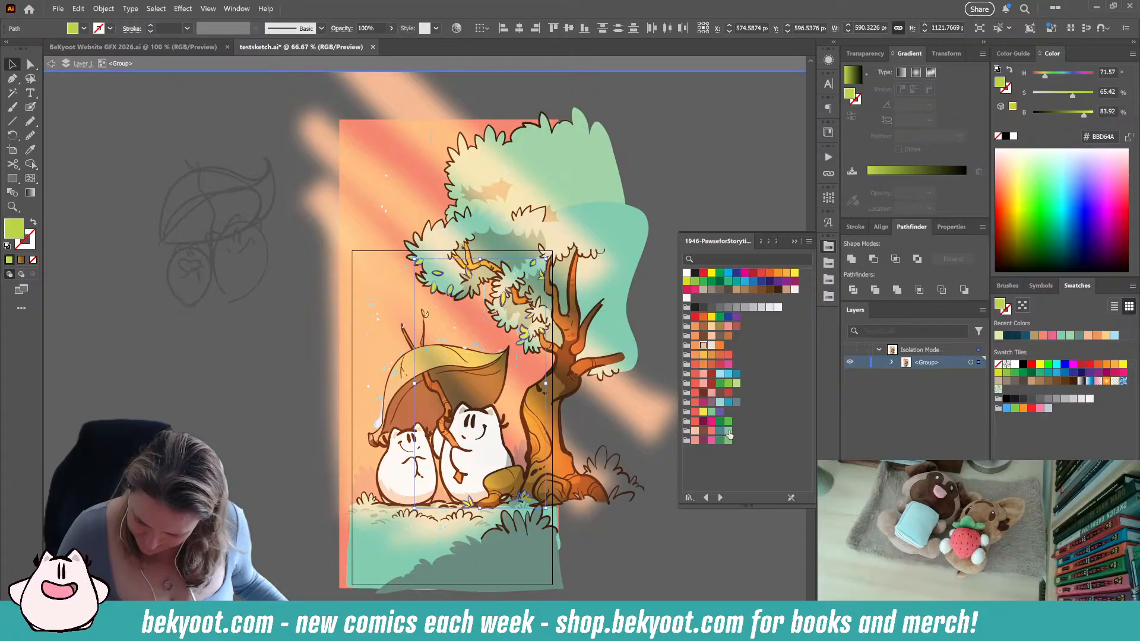
click(687, 273)
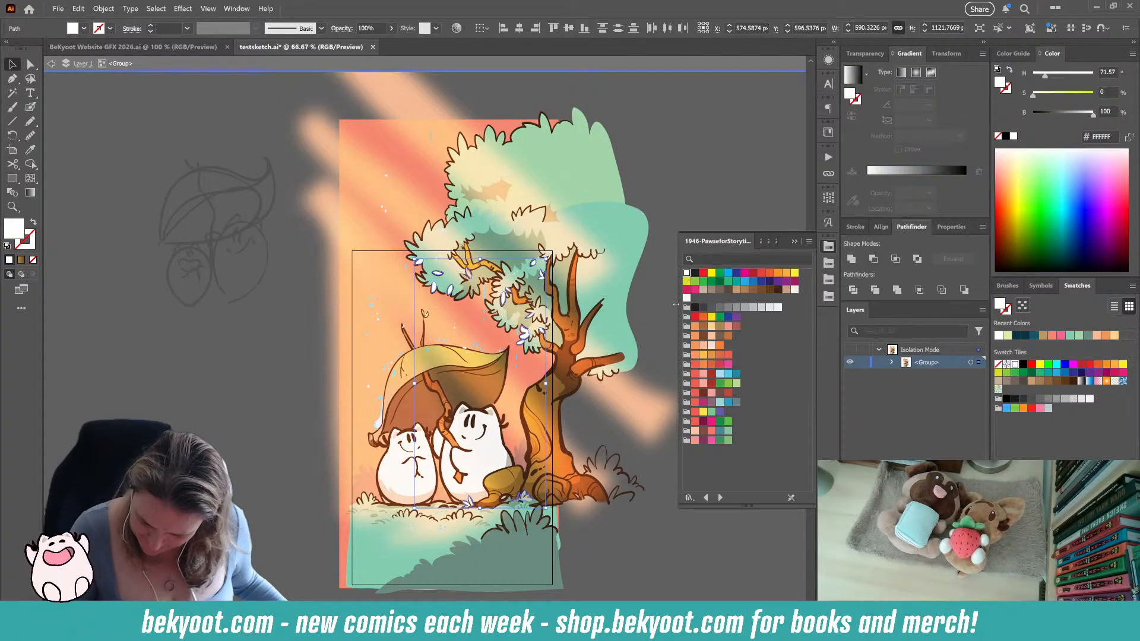
Deselect the light beam, leave the isolated illustration group and save the document
click(639, 419)
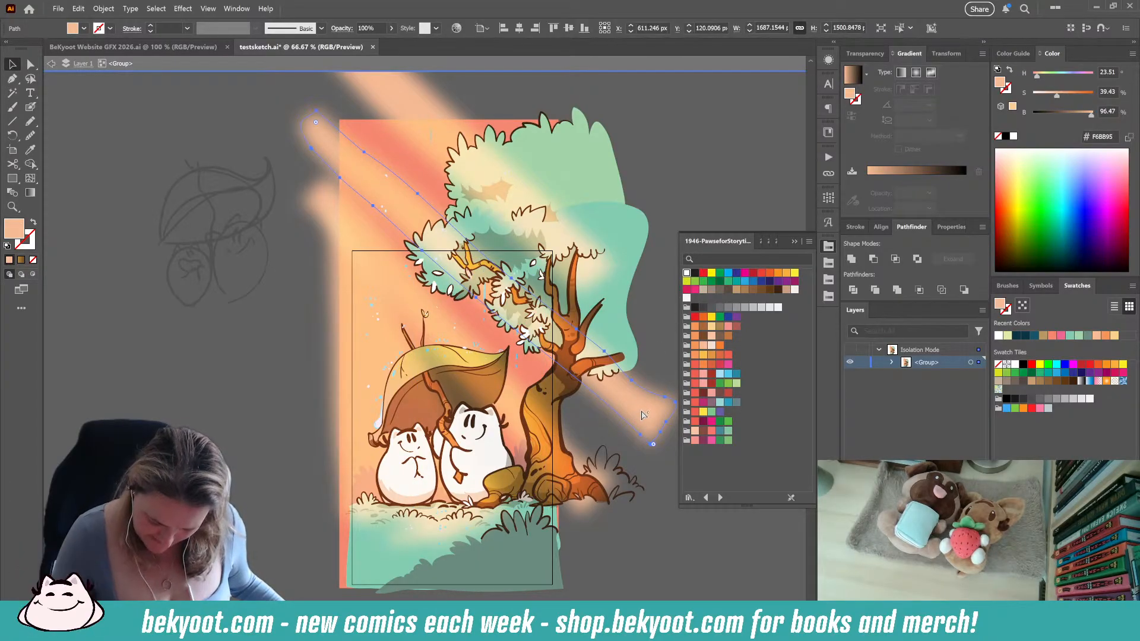
click(636, 549)
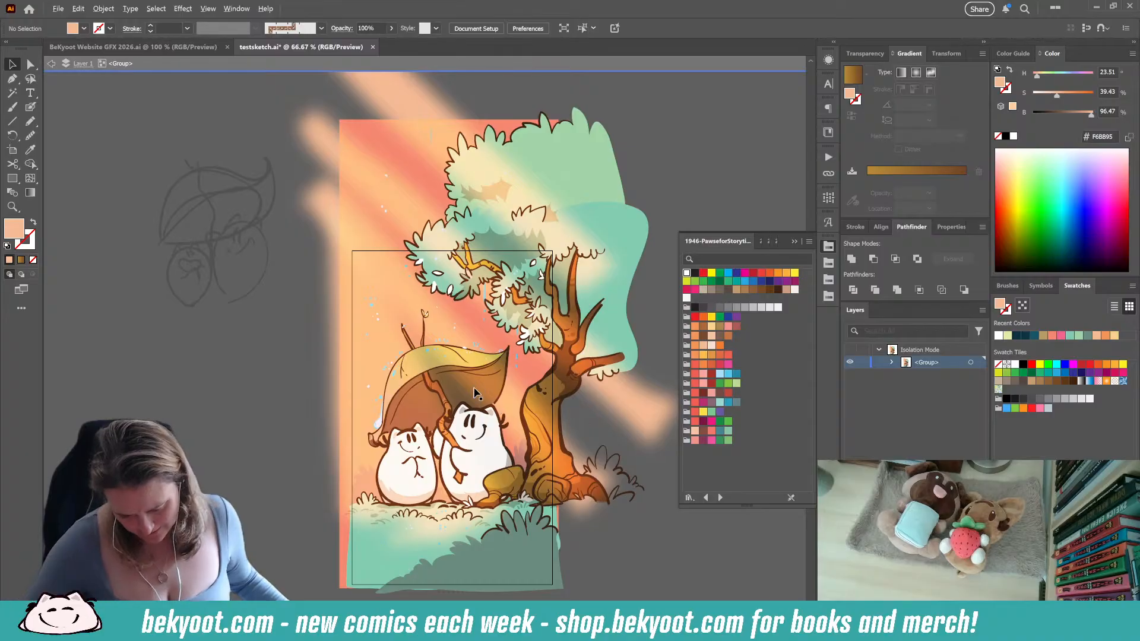
scroll(472, 421, up, 1)
drag(501, 464, 470, 404)
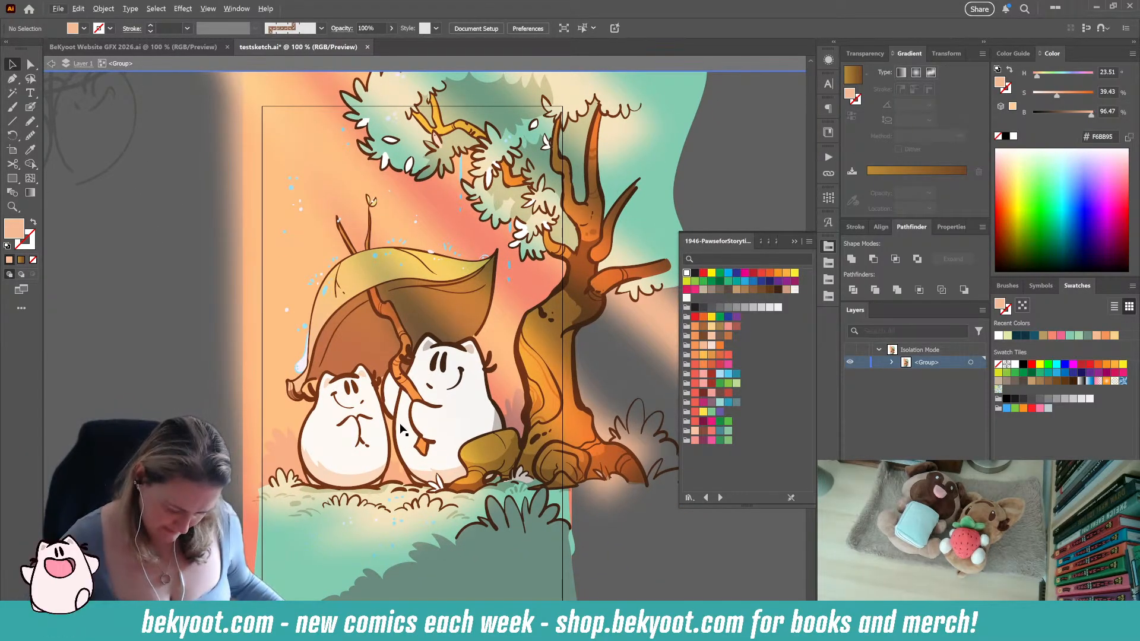
scroll(457, 504, down, 1)
drag(481, 366, 467, 383)
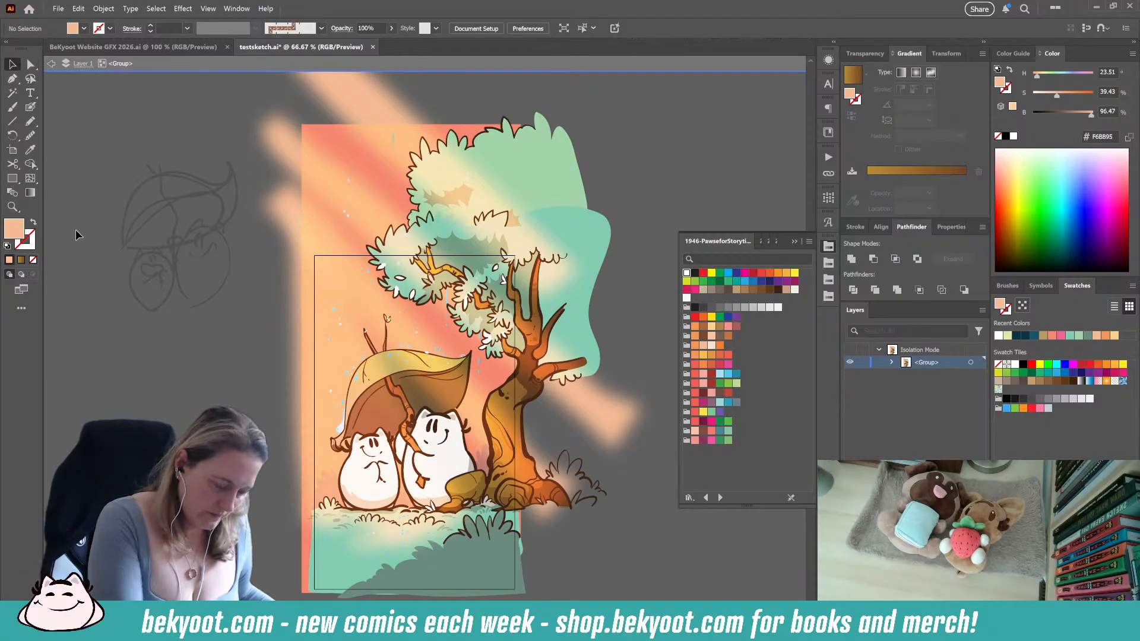
key(Escape)
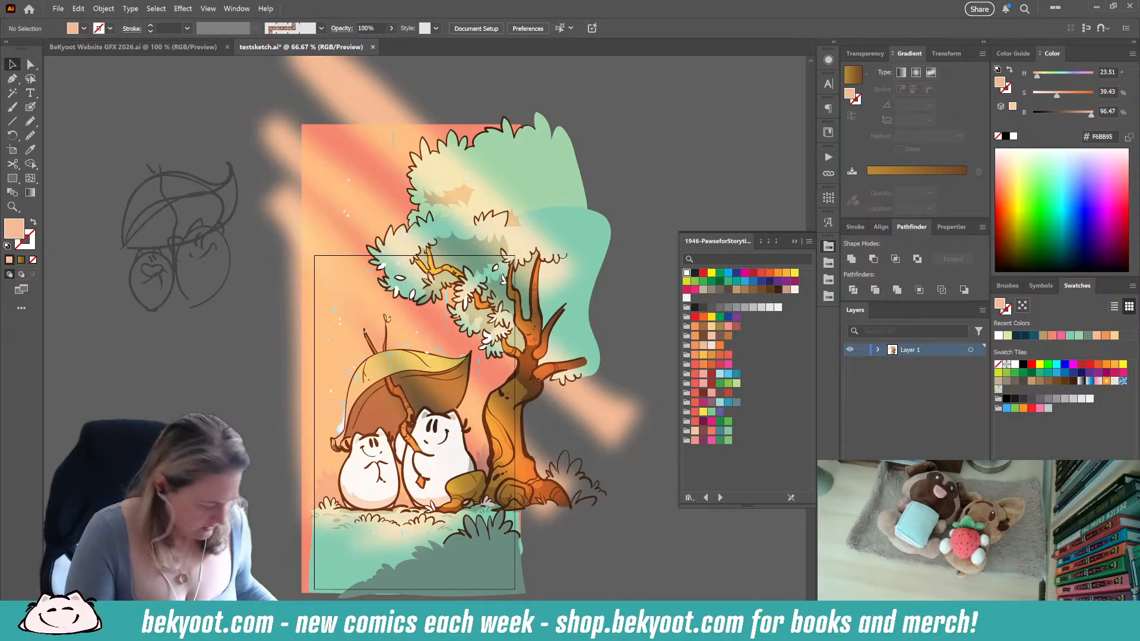
key(ctrl+s)
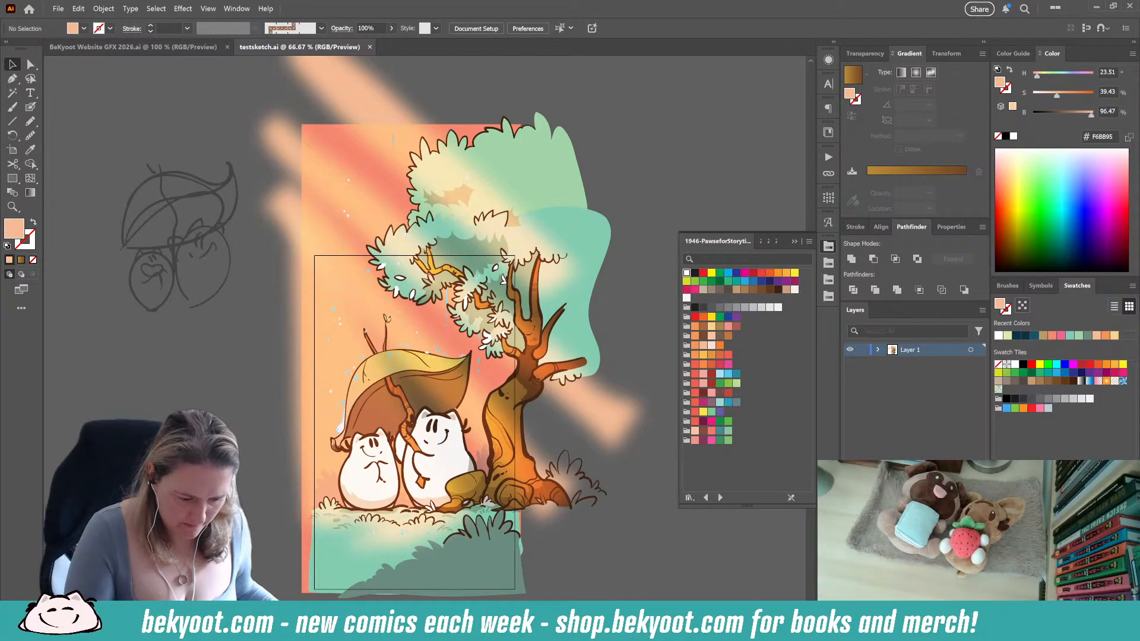
Draw a rectangle about 955 px wide and 2115 px high covering the illustration's background area
scroll(83, 227, down, 2)
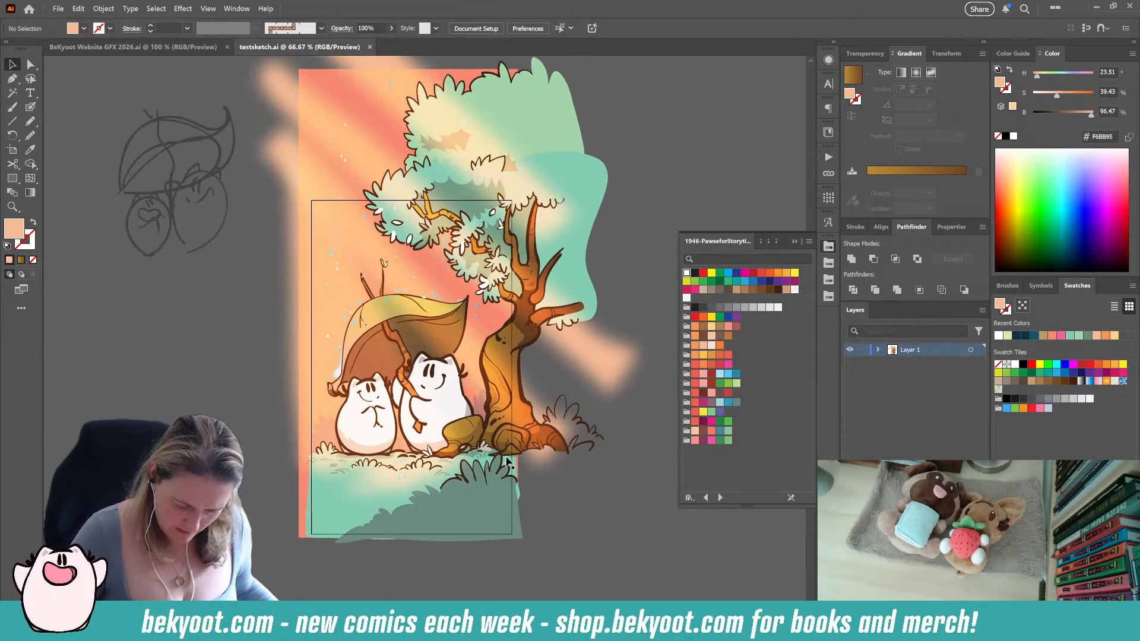
click(12, 178)
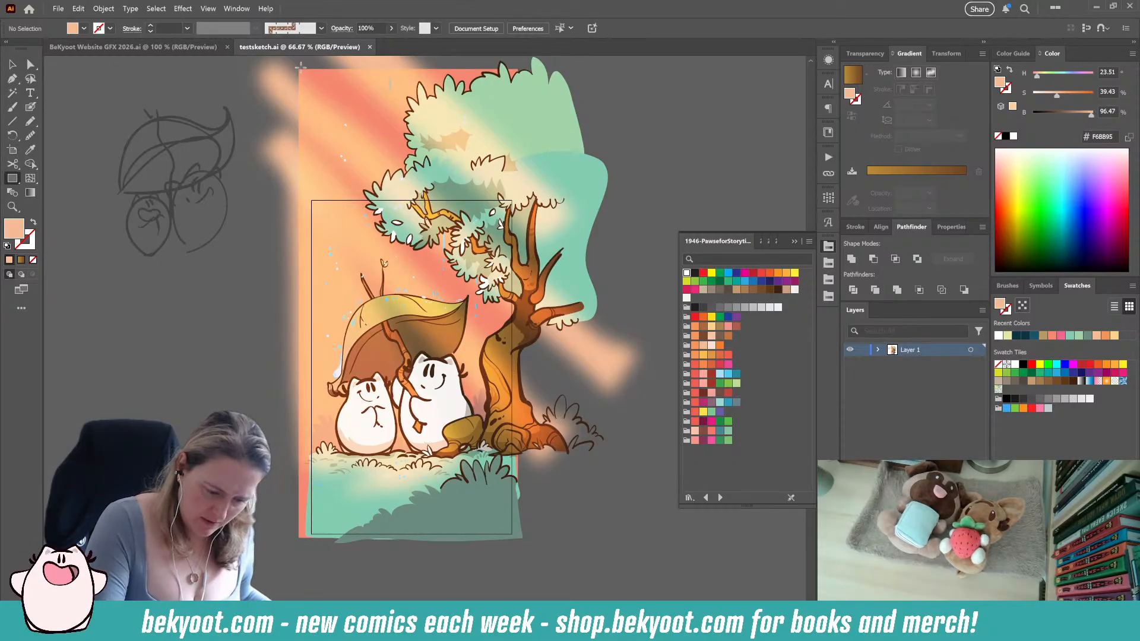
drag(301, 66, 514, 538)
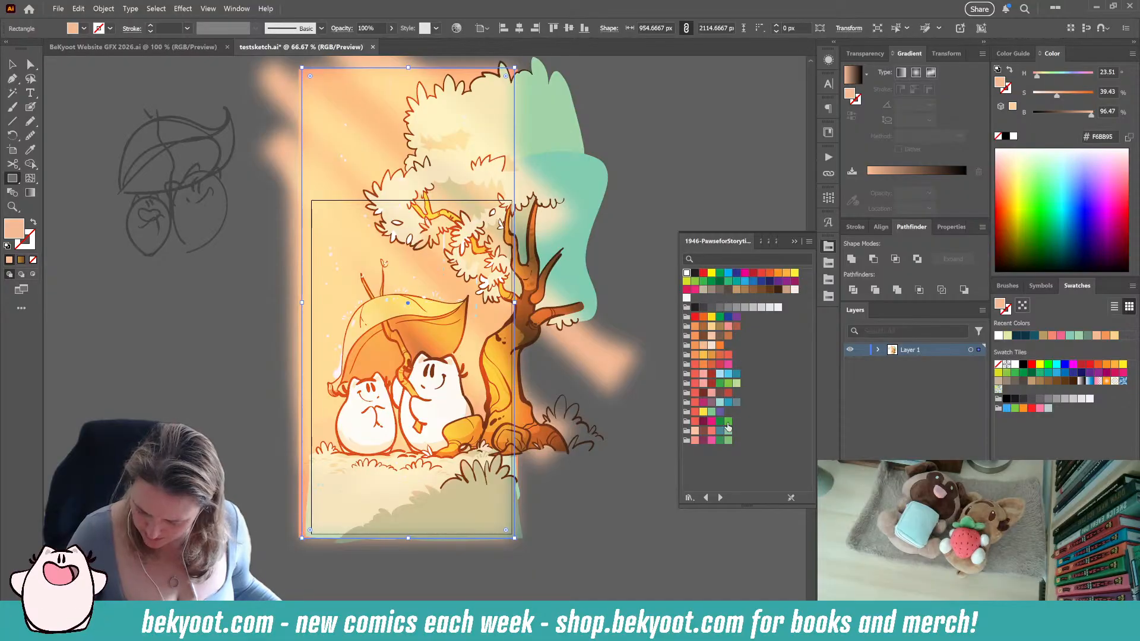
Try the Color Dodge blending mode on the overlay rectangle and switch it to Color Burn
click(865, 54)
click(871, 72)
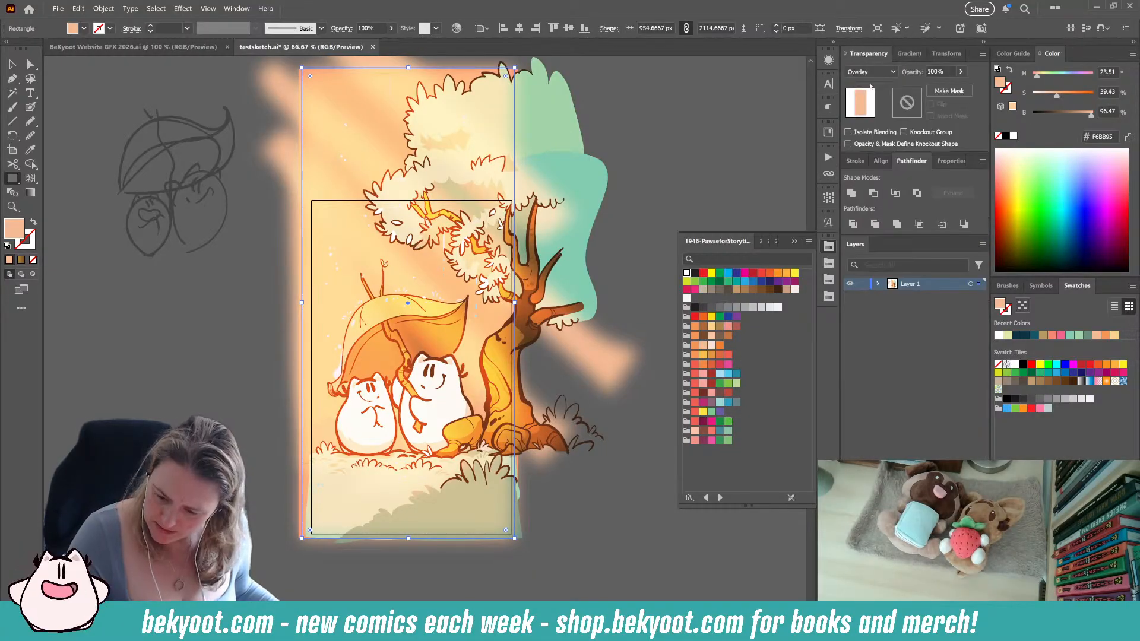
click(873, 170)
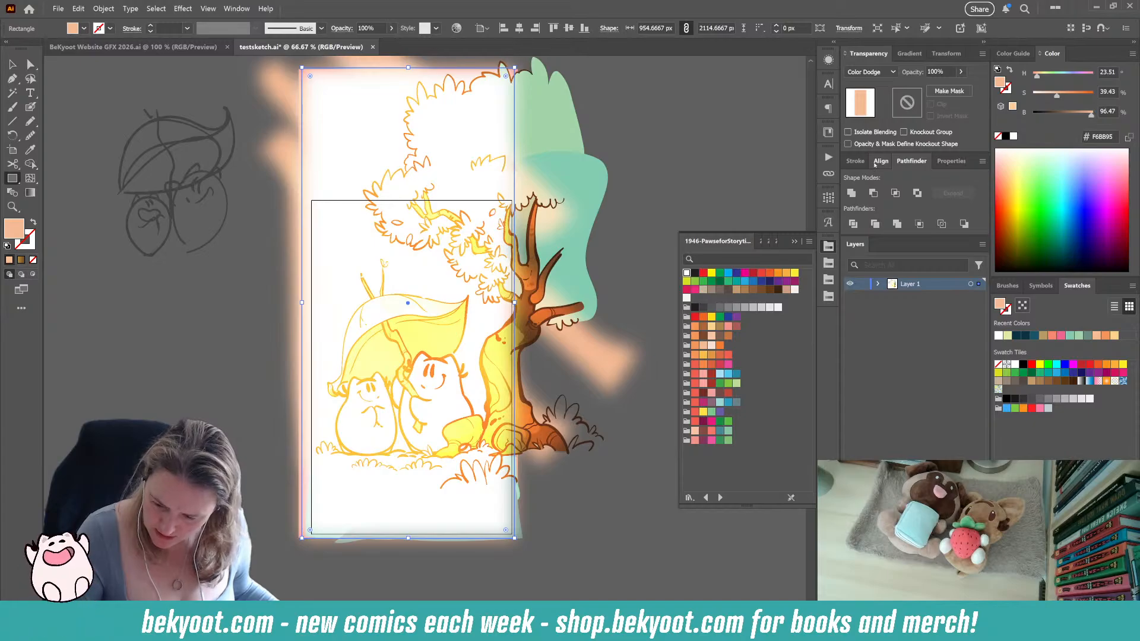
click(872, 72)
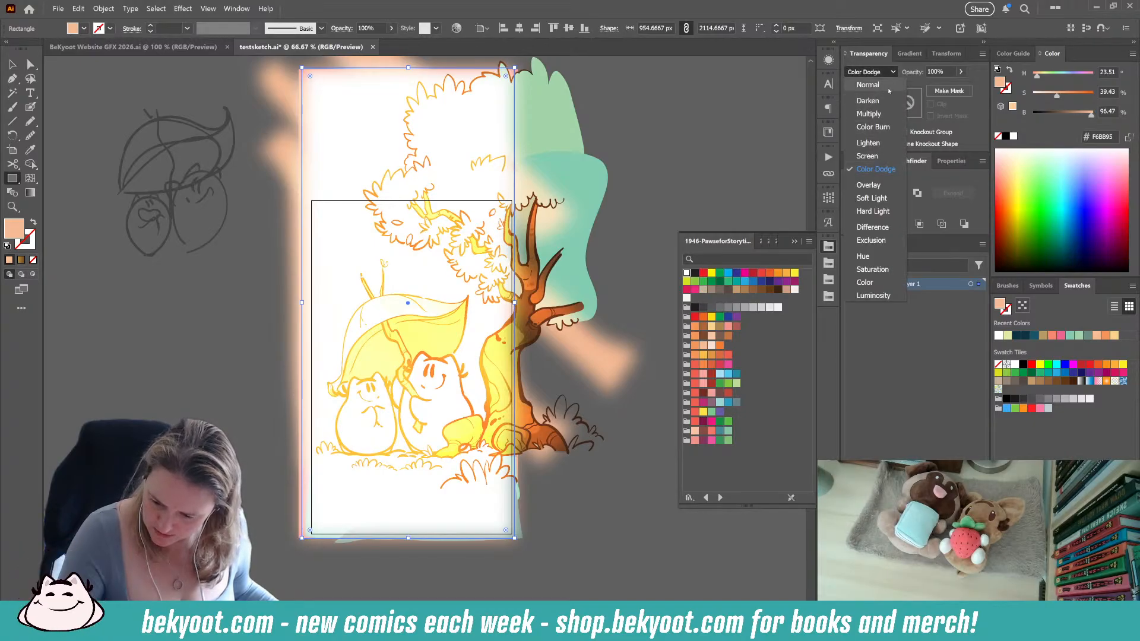
click(878, 129)
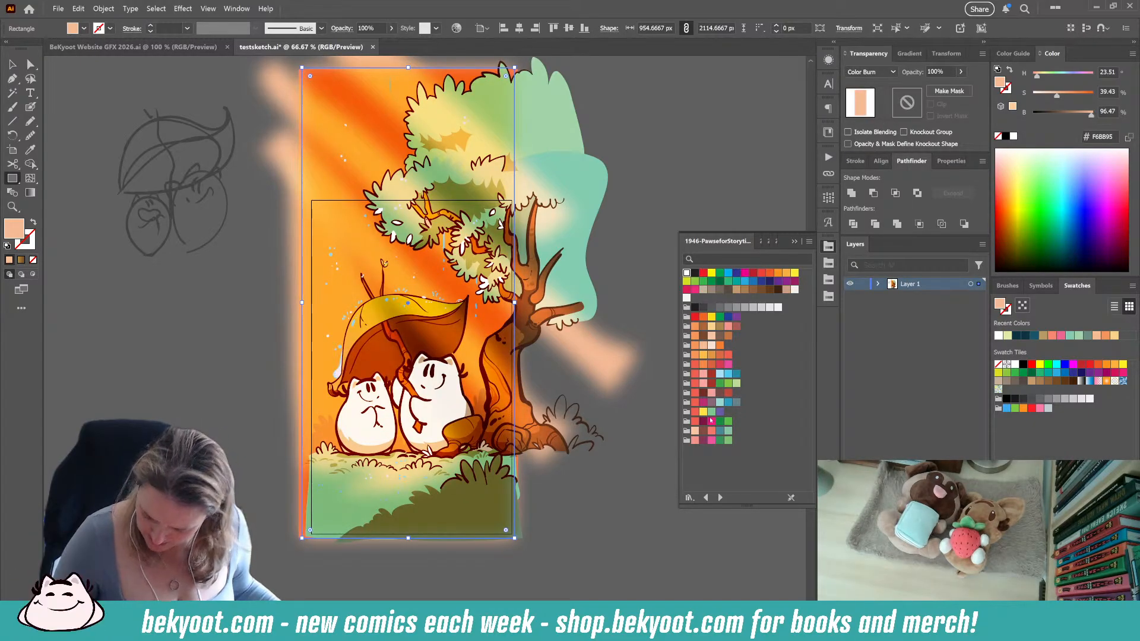
Try the mauve #8B6679 and purple #6A5CA8 fills from the 1946-PawseforStory library on the overlay rectangle
click(704, 347)
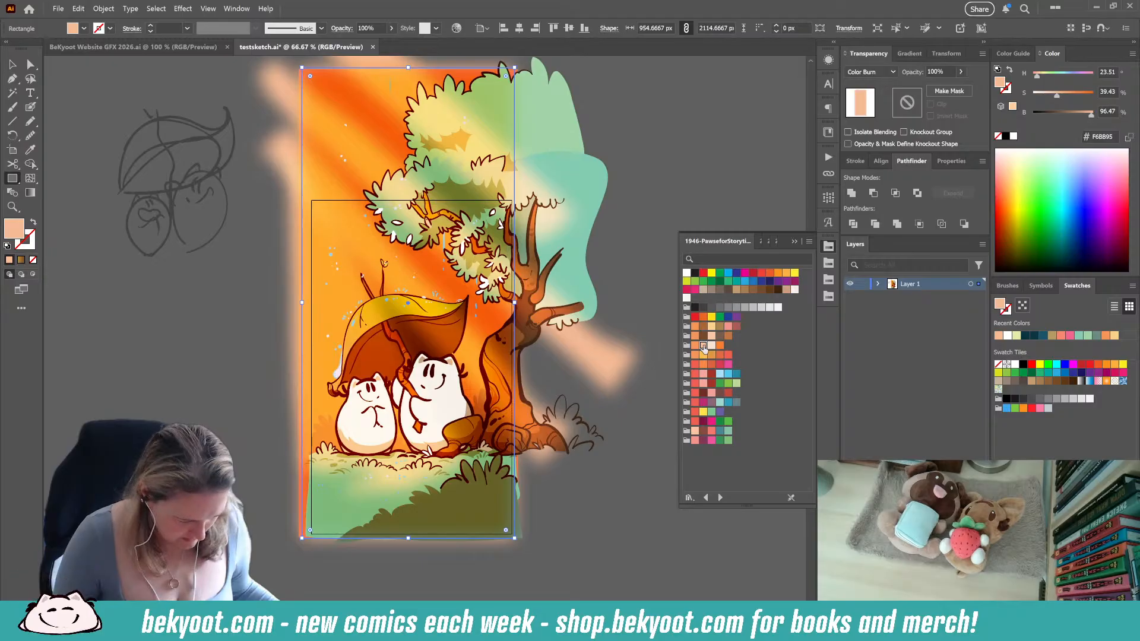
click(720, 375)
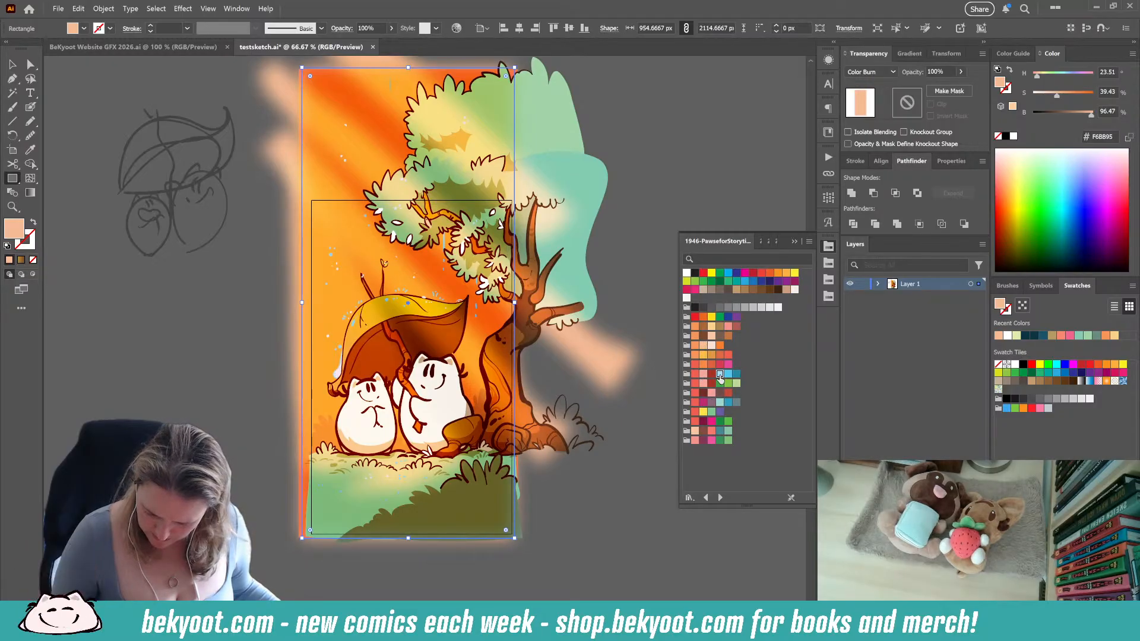
click(712, 405)
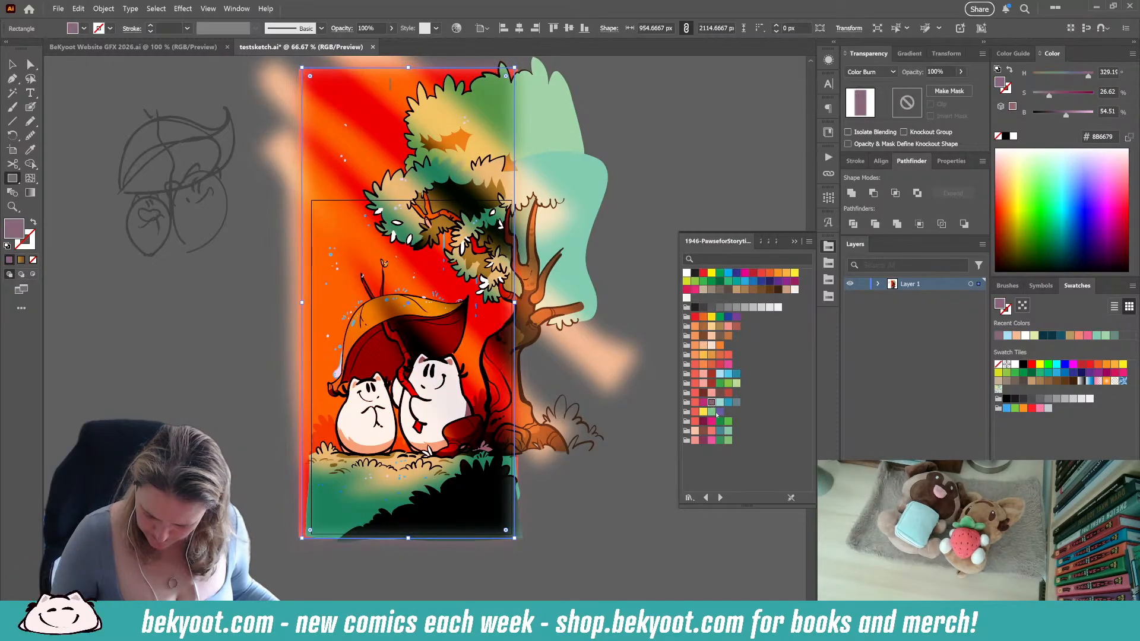
click(720, 412)
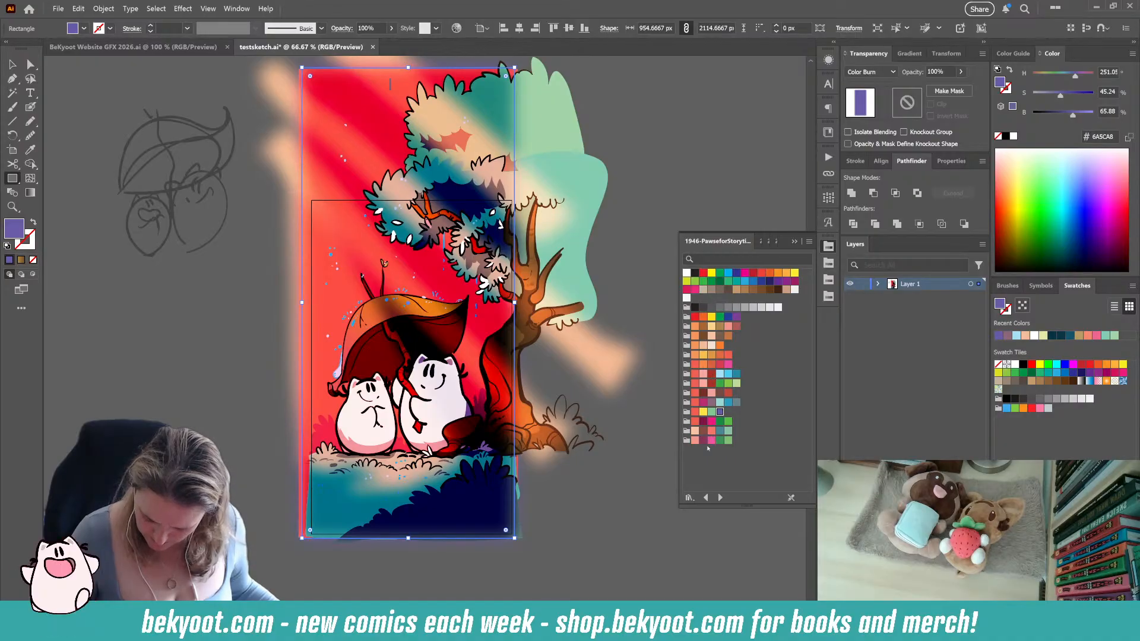
Test green, pink, blue and mauve fills from the 2590-LeafyWalk library on the overlay rectangle, settling on #BD64A7
click(761, 241)
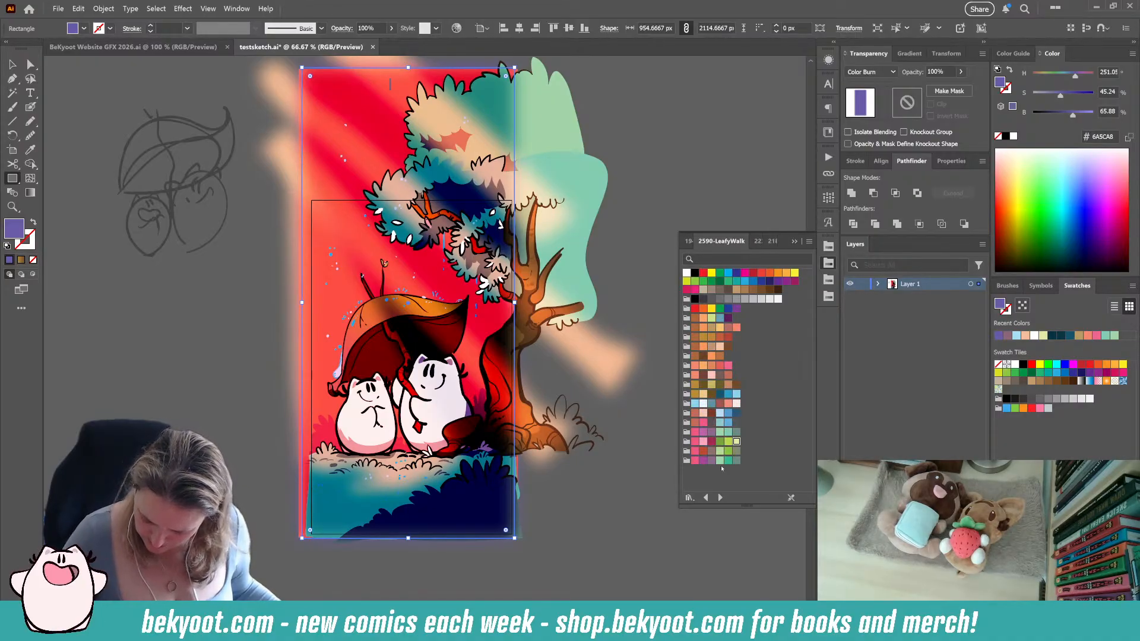
click(710, 433)
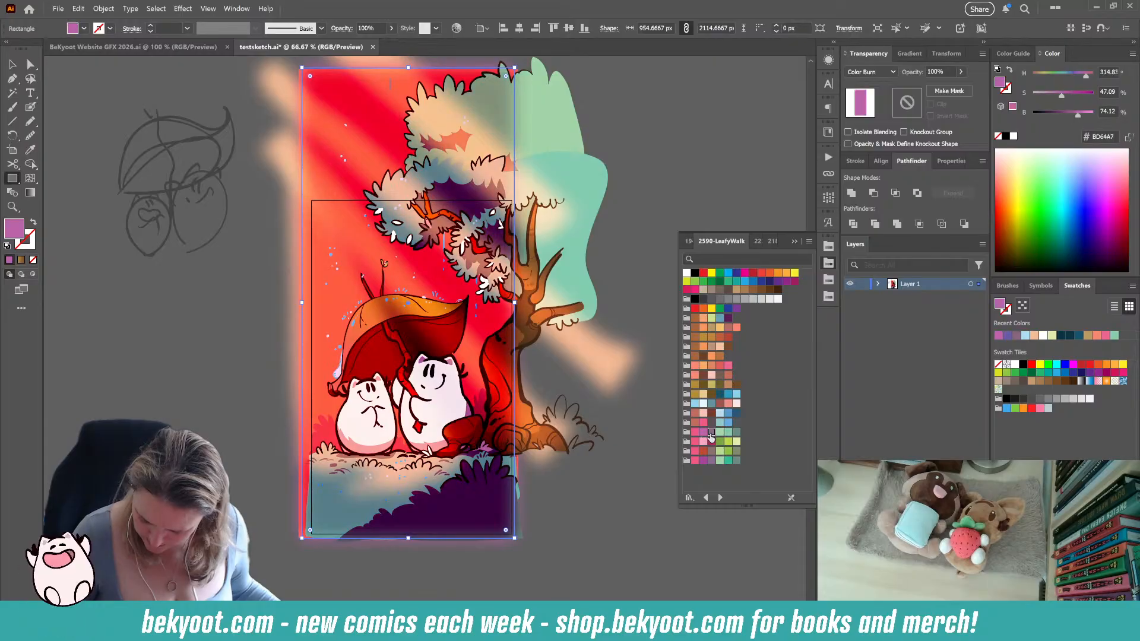
click(703, 433)
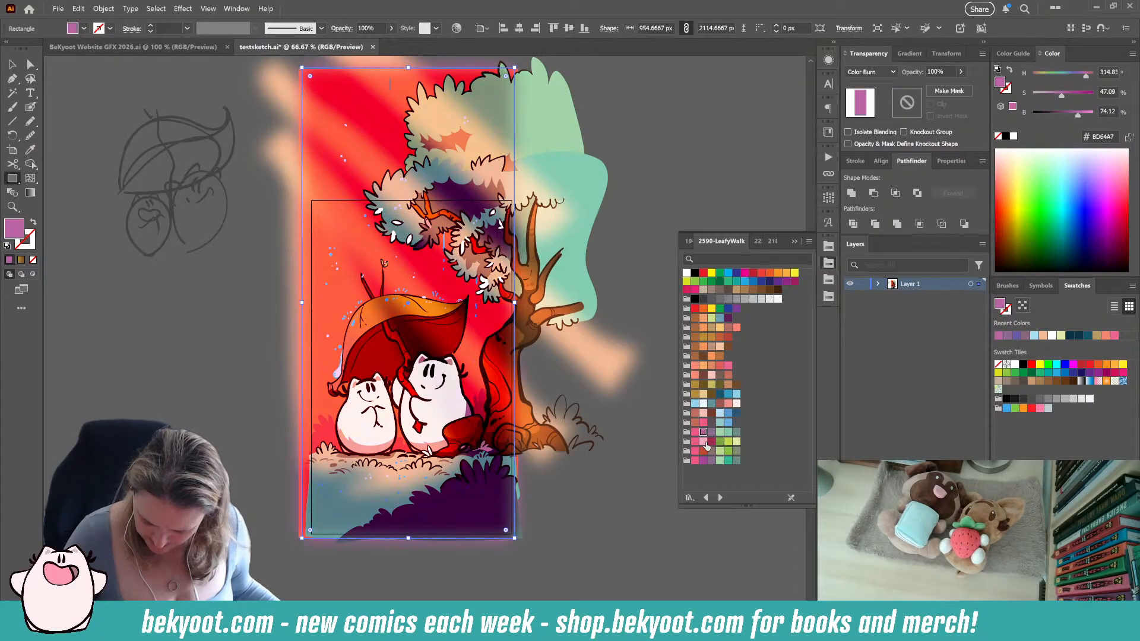
click(729, 433)
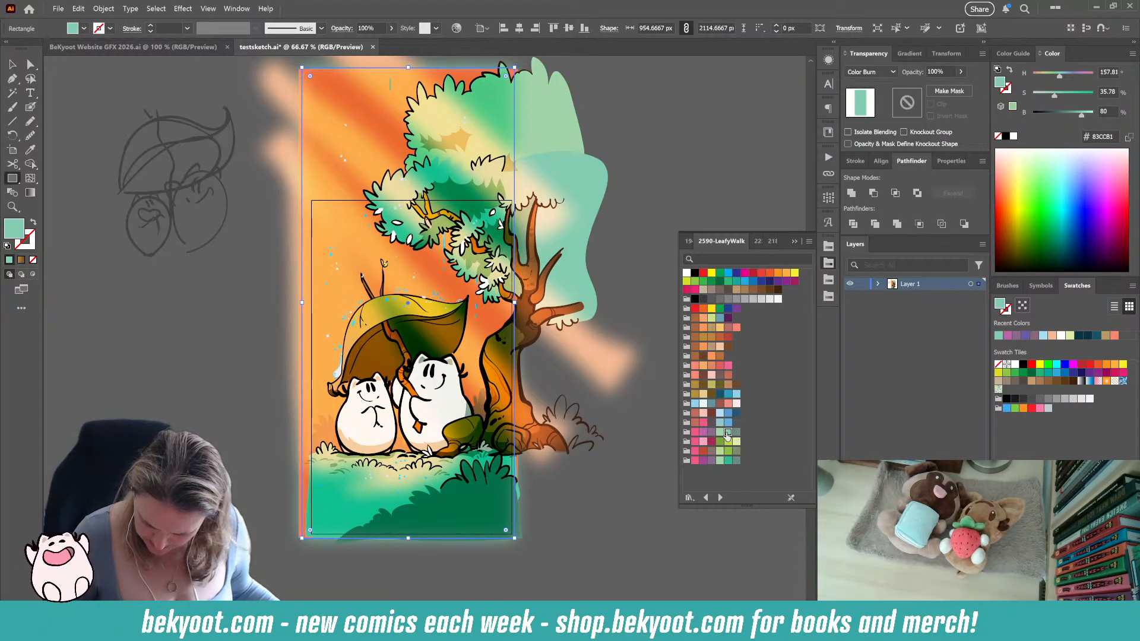
click(696, 432)
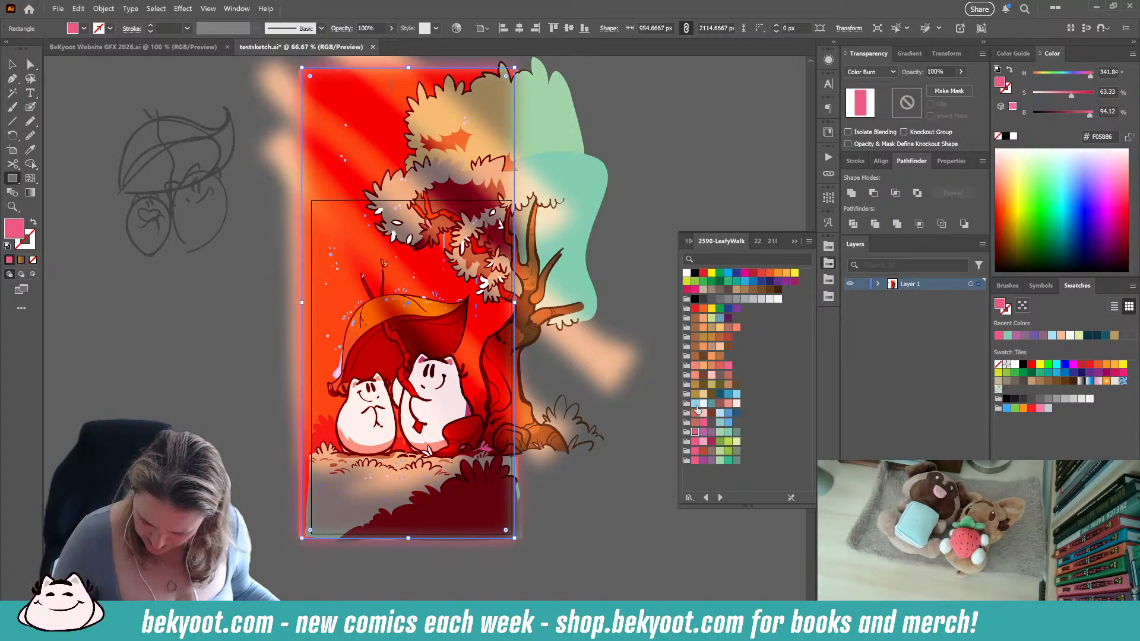
click(695, 405)
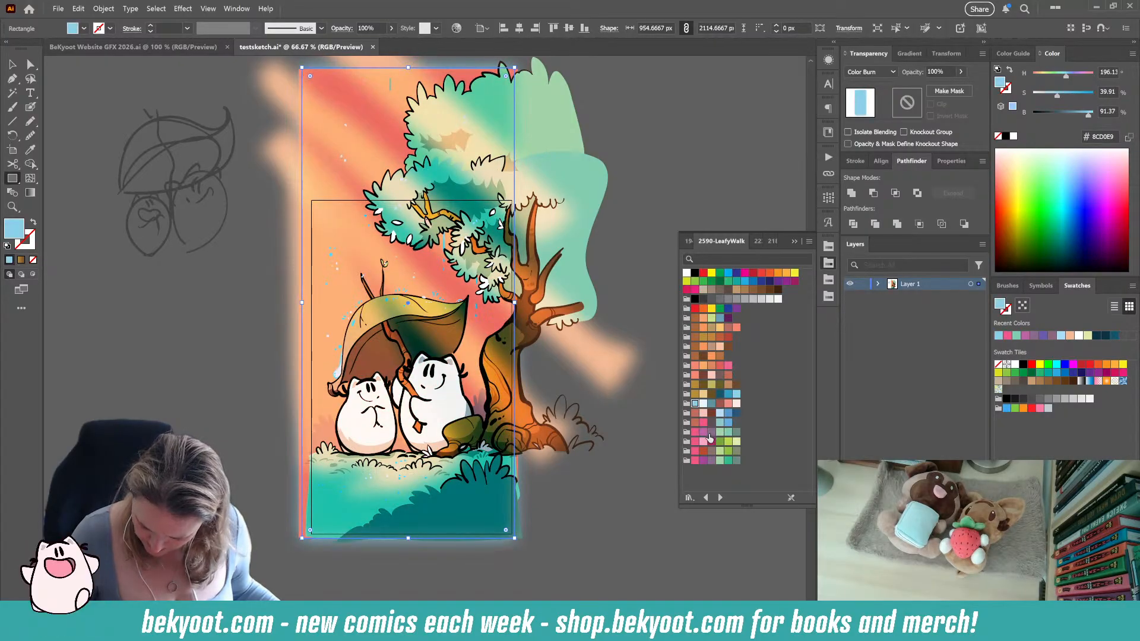
click(695, 367)
click(711, 432)
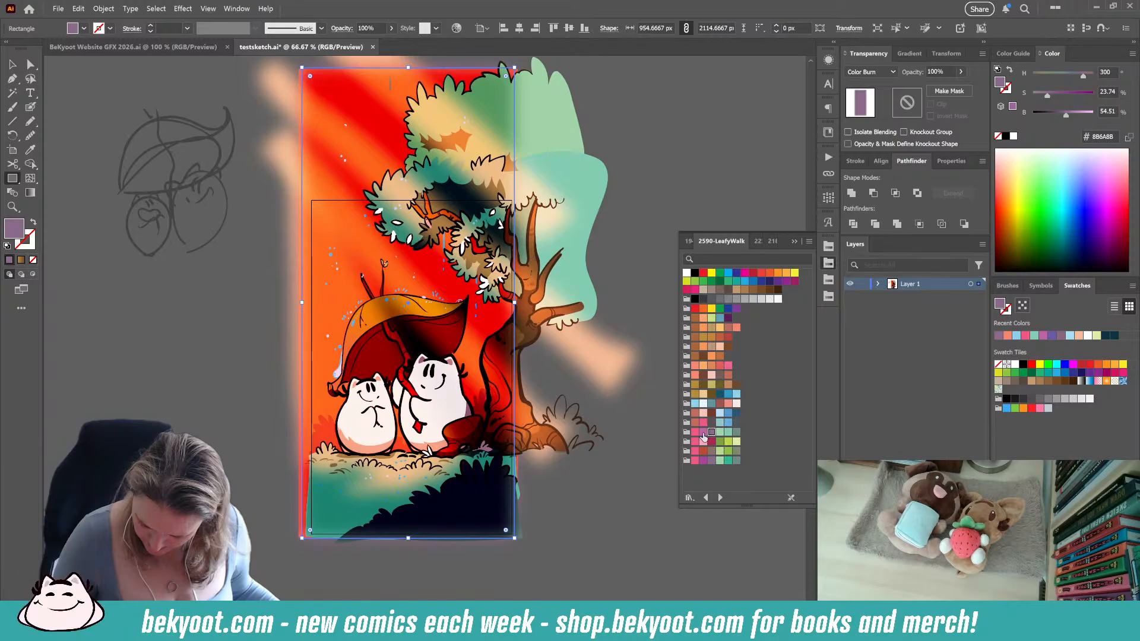
click(703, 433)
Lower the overlay rectangle's opacity to 25% and, after trying #8B6679, fill it with #F3A29A from the 1946-PawseforStory library
click(961, 72)
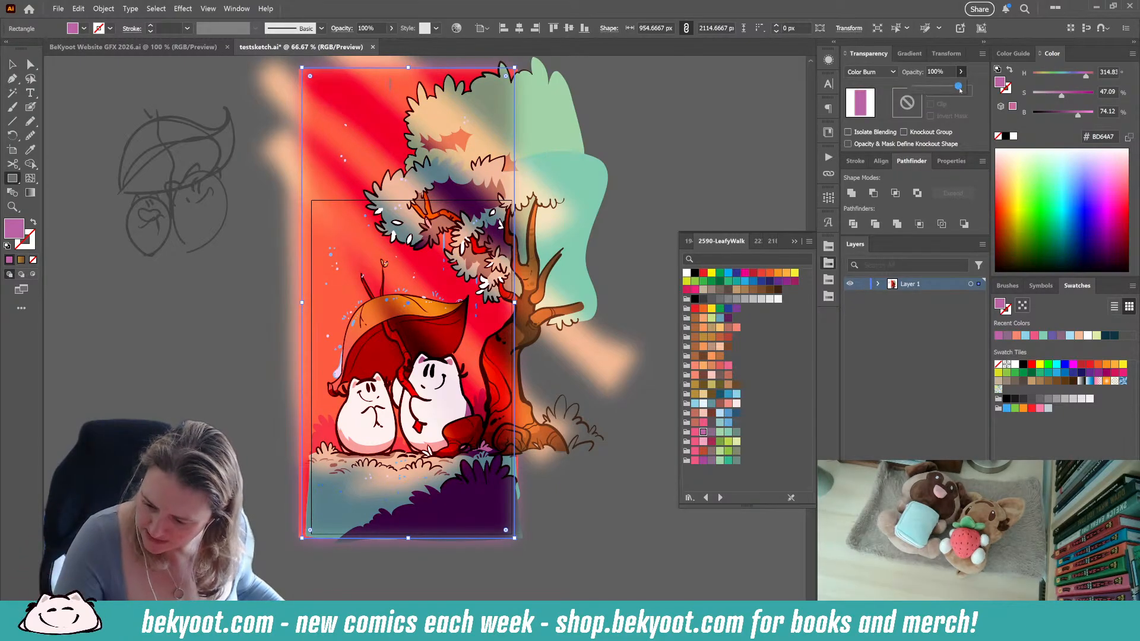
drag(958, 86, 928, 91)
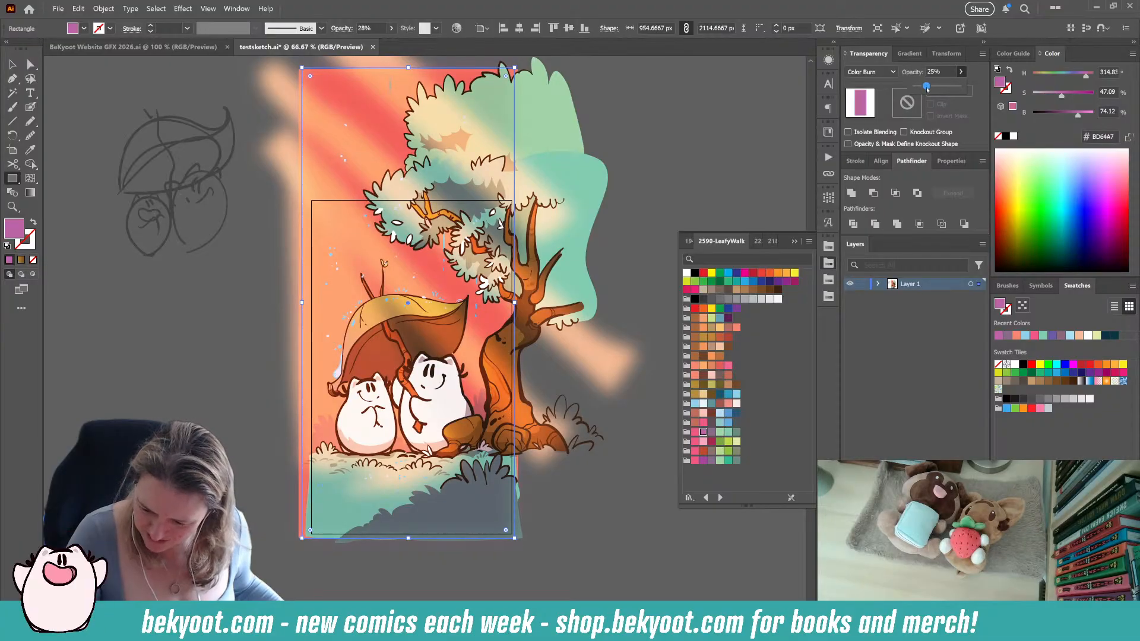
click(689, 242)
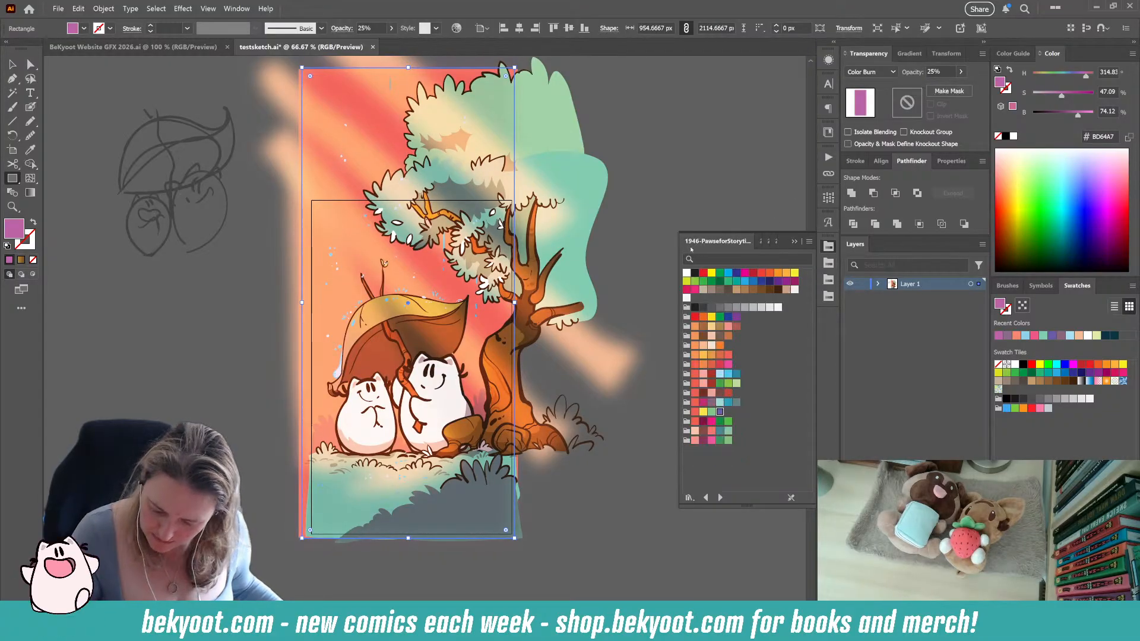
click(711, 403)
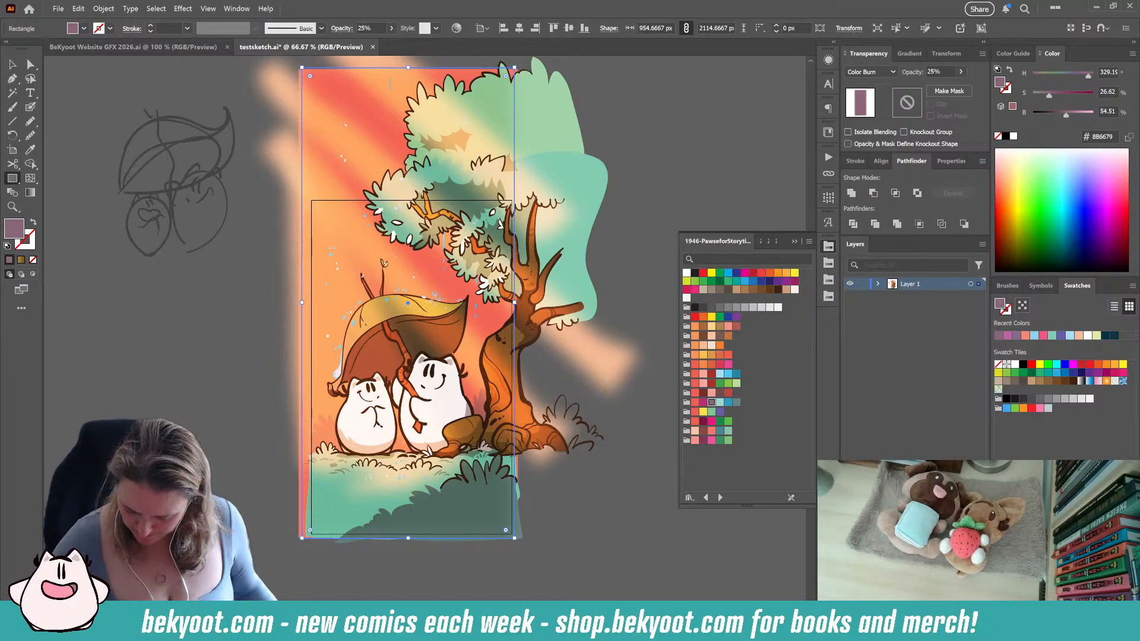
click(711, 393)
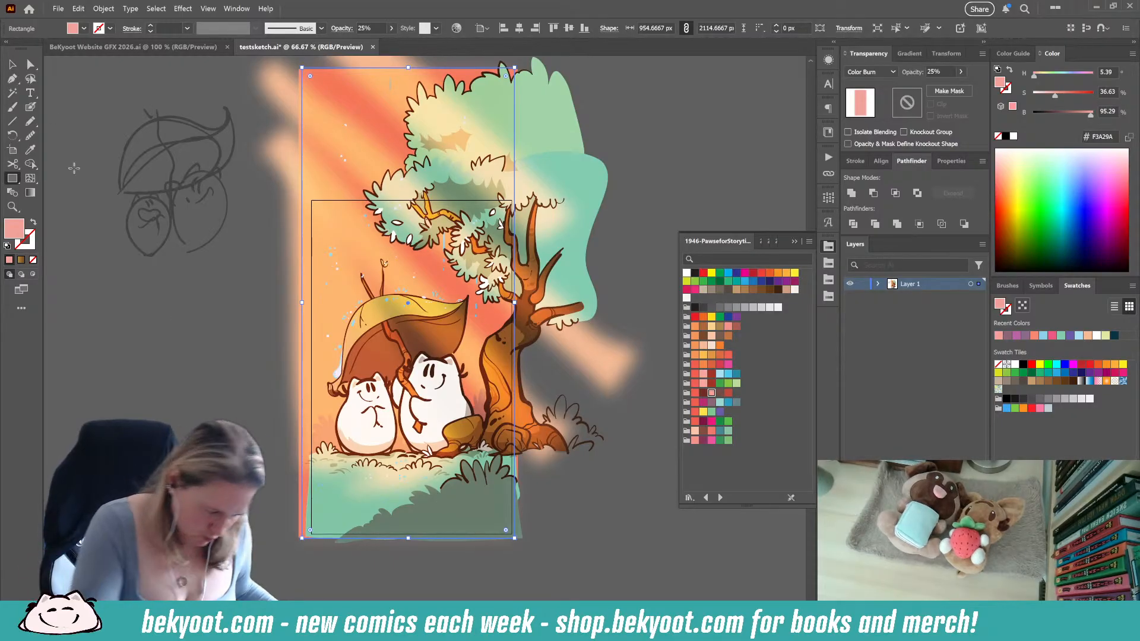
Move the overlay rectangle off the illustration to compare the colors, and delete it
click(11, 63)
click(509, 215)
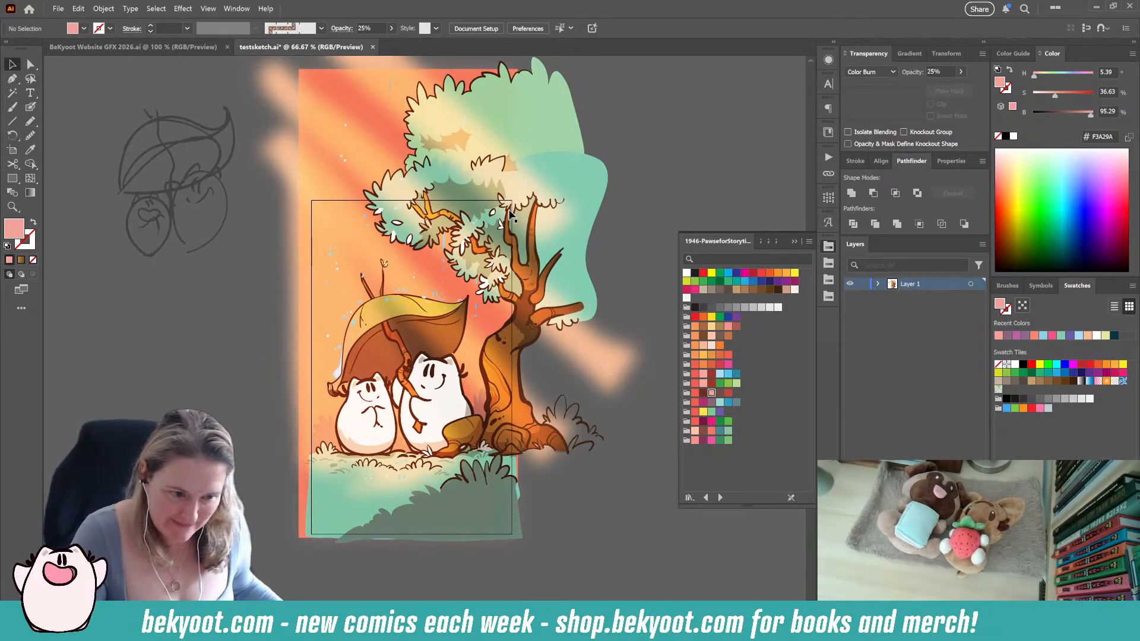
mouse_move(470, 359)
mouse_down()
mouse_move(309, 374)
mouse_move(209, 356)
mouse_up()
mouse_move(194, 504)
mouse_down()
mouse_move(313, 496)
mouse_move(482, 527)
mouse_move(188, 520)
mouse_move(421, 493)
mouse_move(493, 501)
mouse_move(211, 503)
mouse_move(451, 497)
mouse_move(271, 525)
mouse_move(181, 510)
mouse_up()
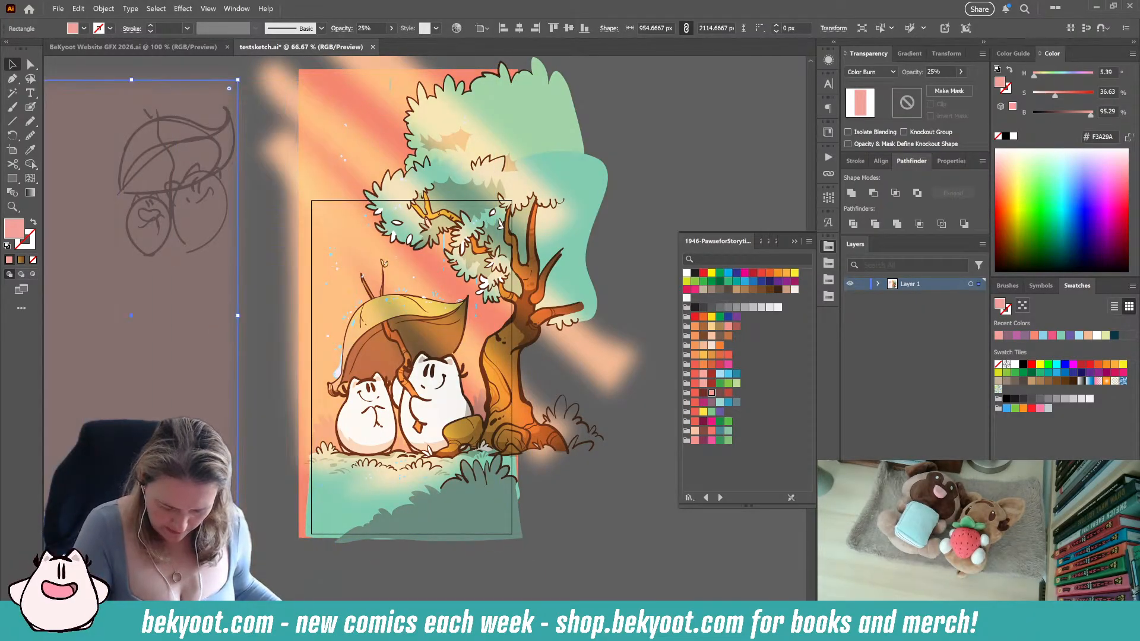
key(Delete)
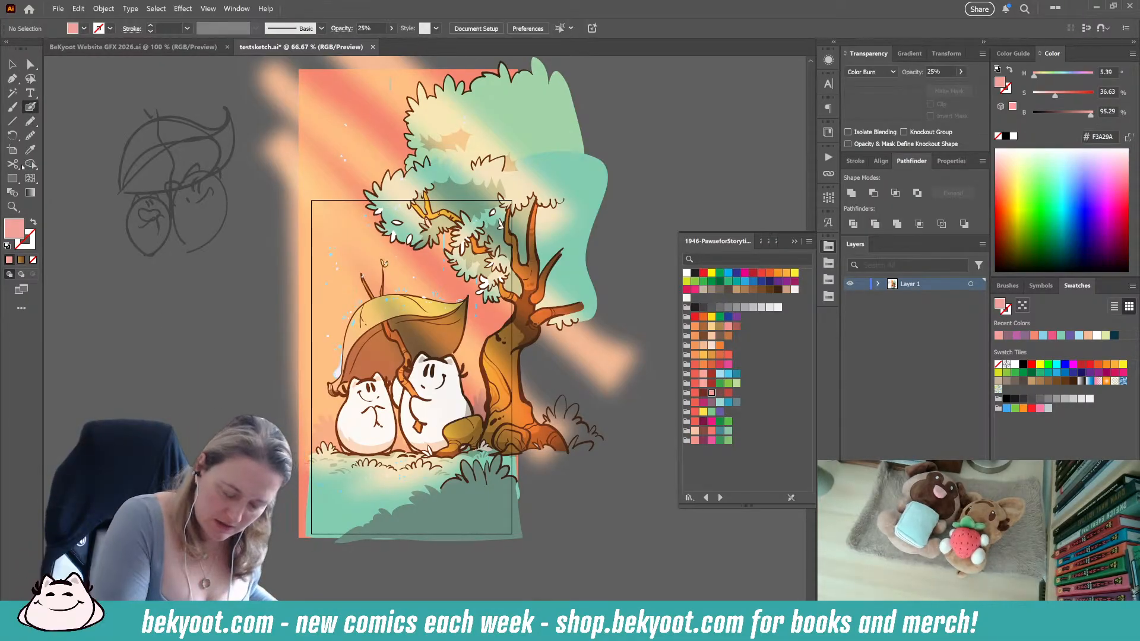
Isolate the illustration group for editing around the characters and the leaf
click(435, 217)
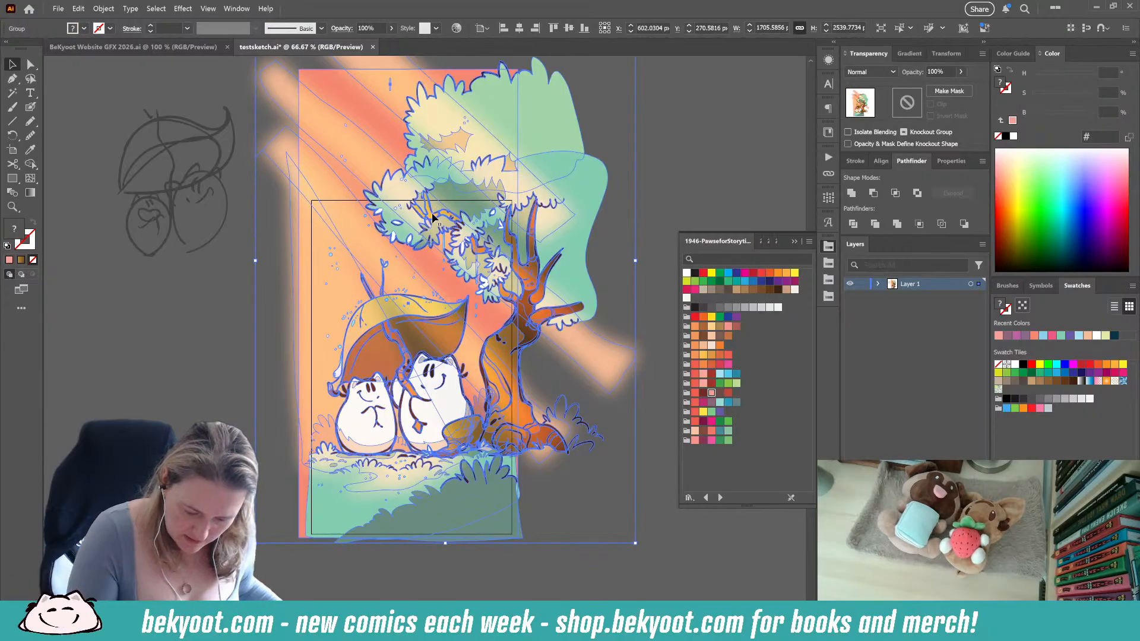
double_click(435, 216)
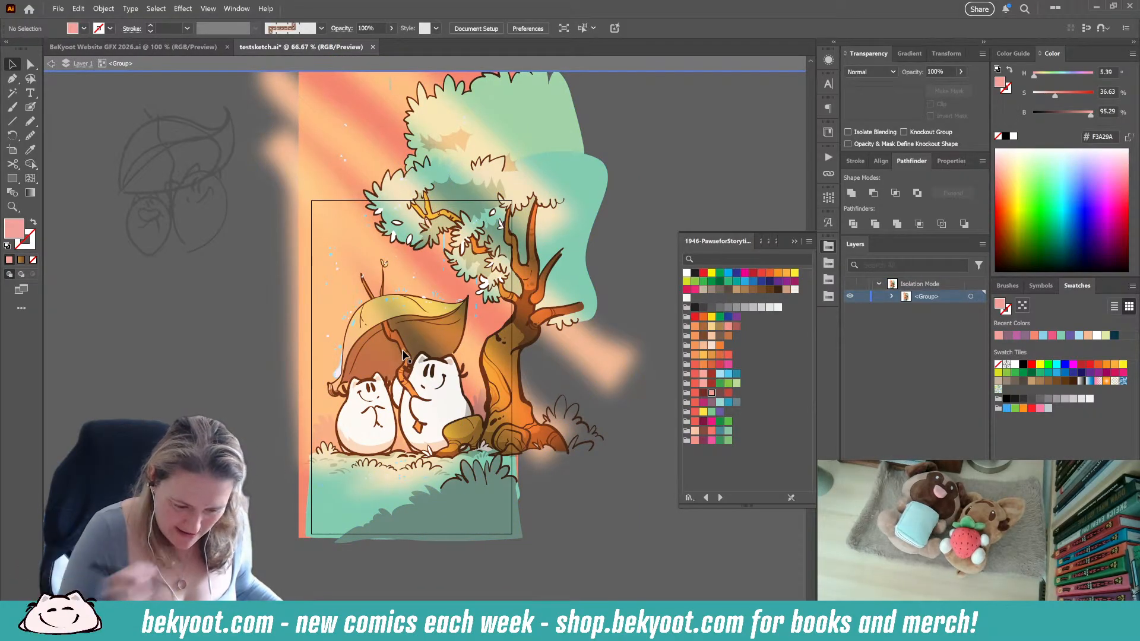
scroll(413, 279, up, 1)
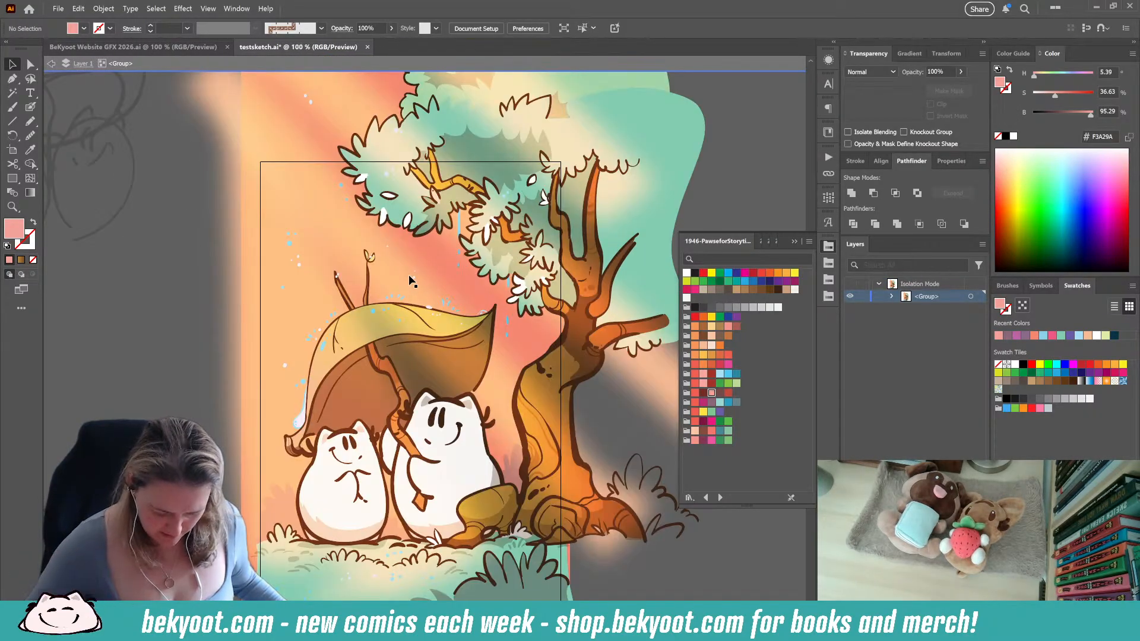
Scatter small white Blob Brush dots across the sky and the tree's foliage above the leaf
drag(498, 425, 483, 535)
click(687, 273)
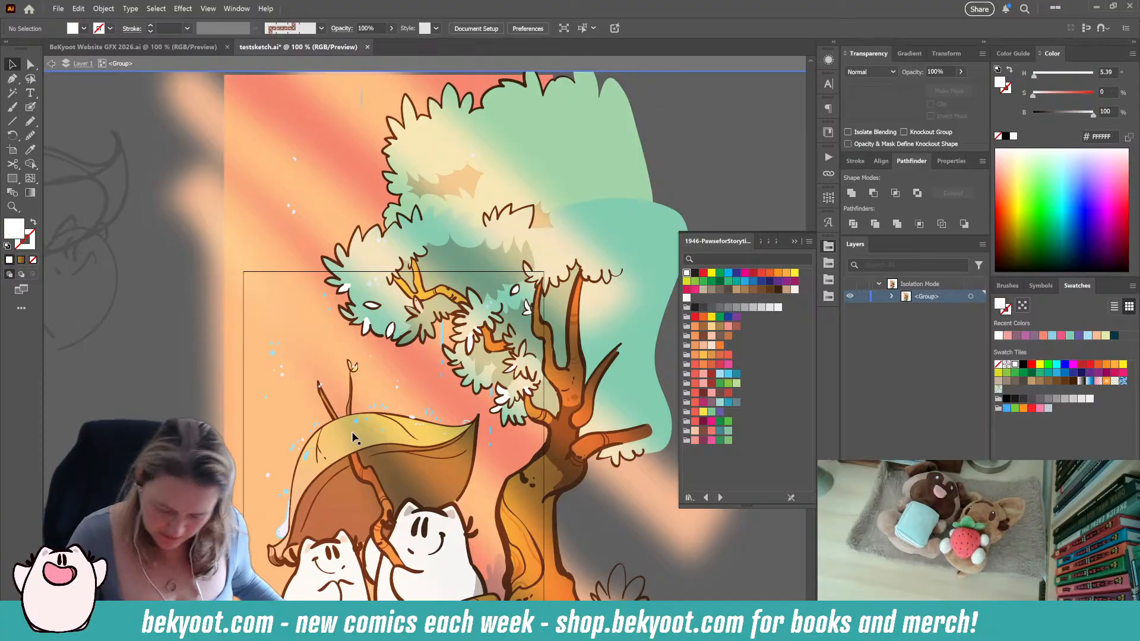
click(27, 109)
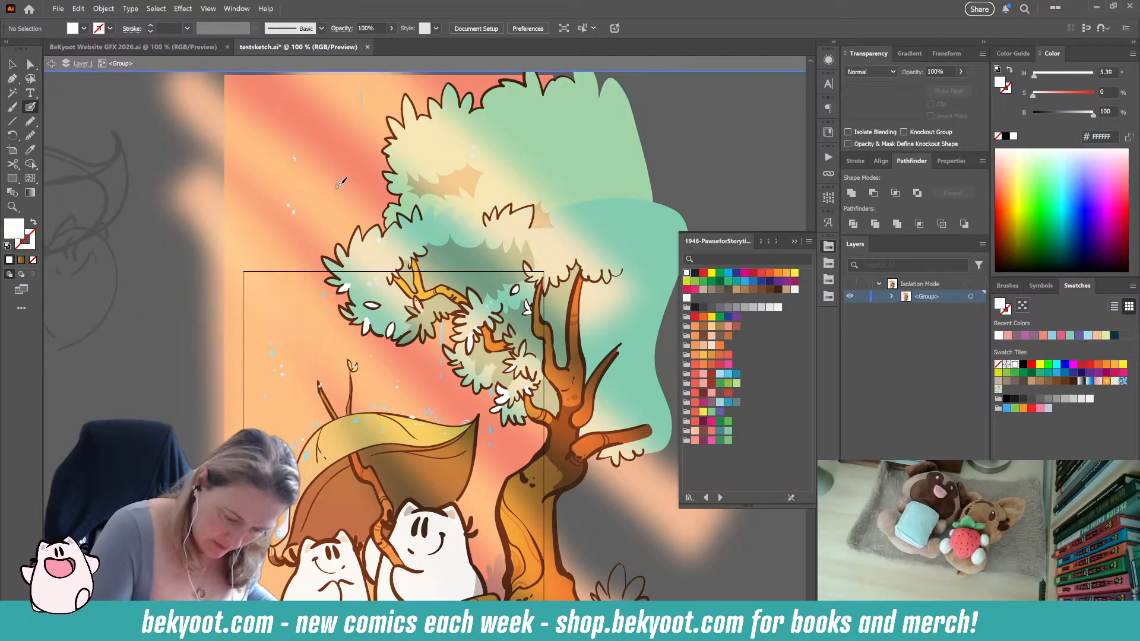
key(shift+x)
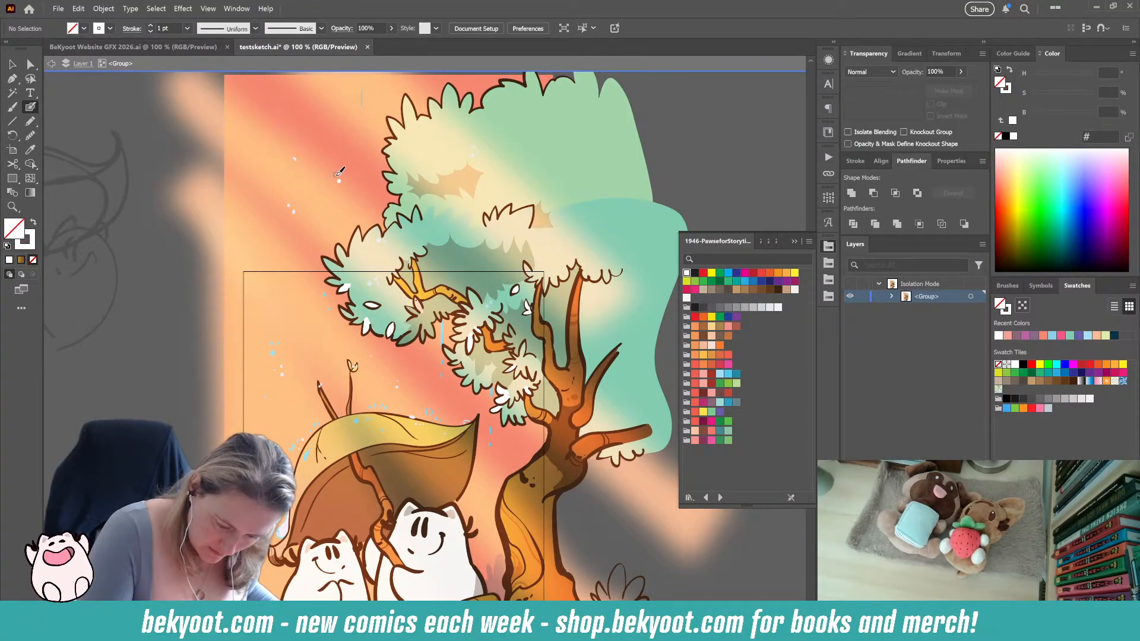
click(310, 112)
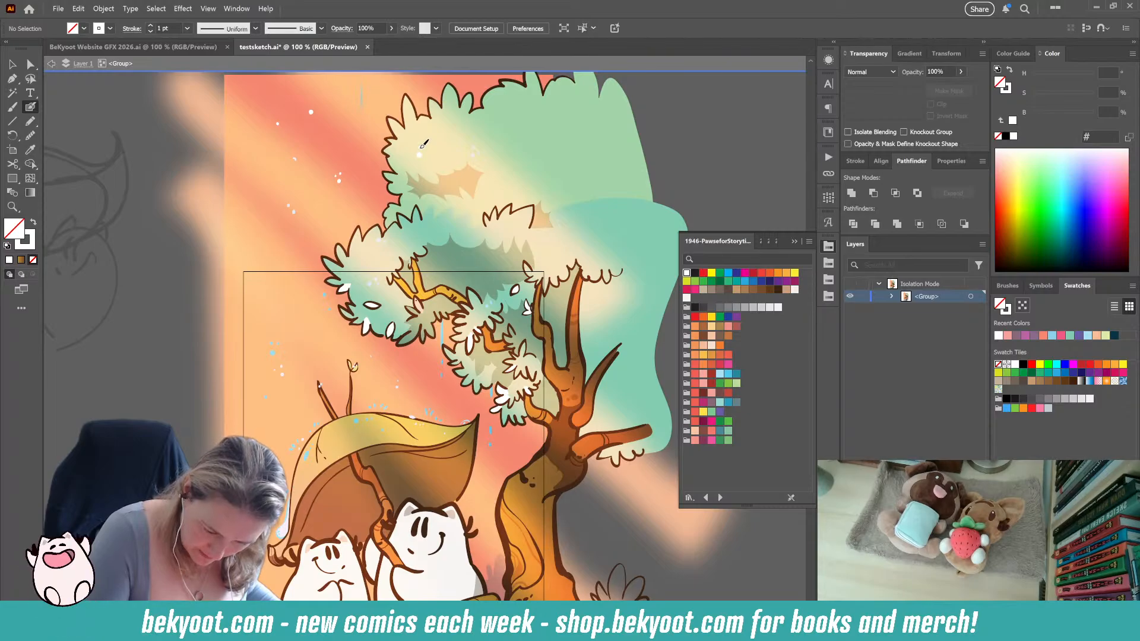
click(440, 229)
click(449, 228)
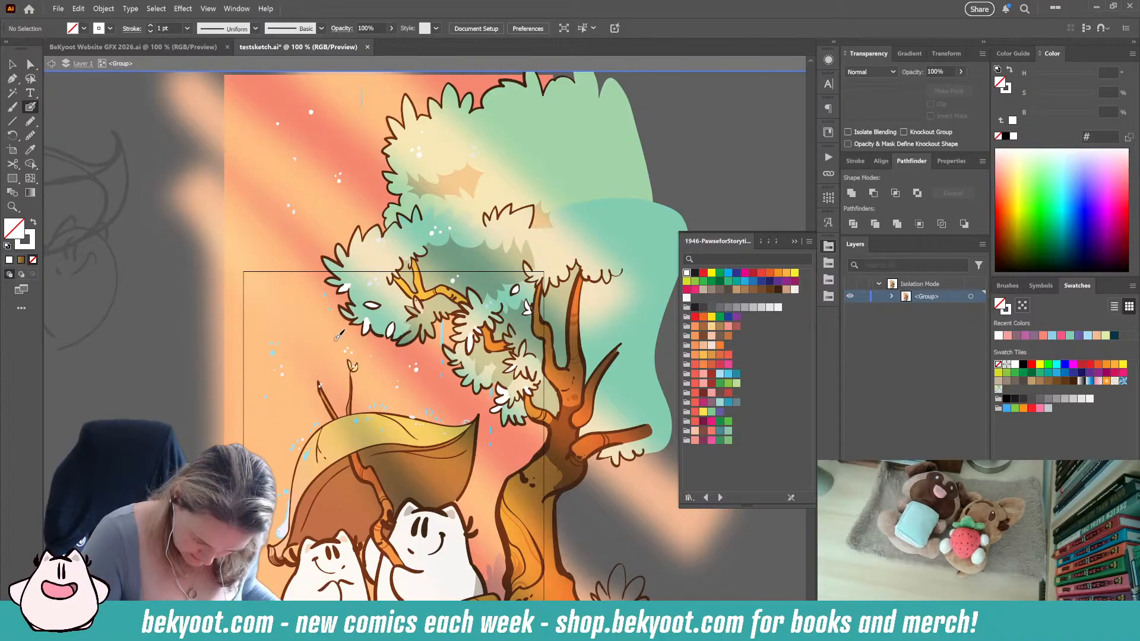
click(244, 253)
click(245, 244)
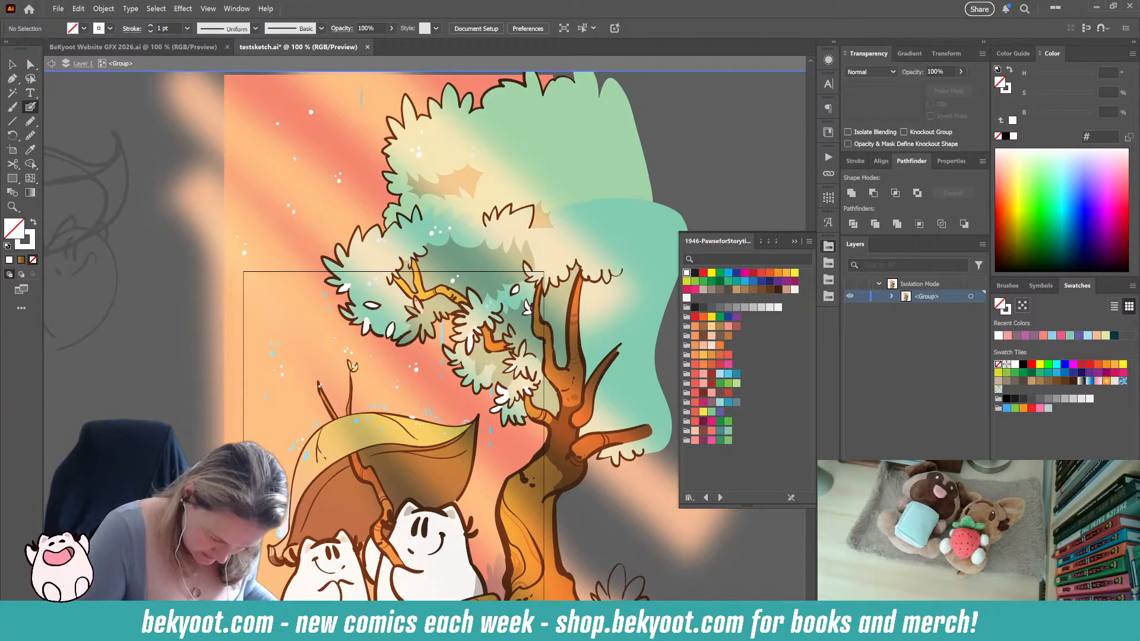
Add white dots along the tree trunk, beside the characters and over the grass and dark bush in the foreground
scroll(495, 271, down, 5)
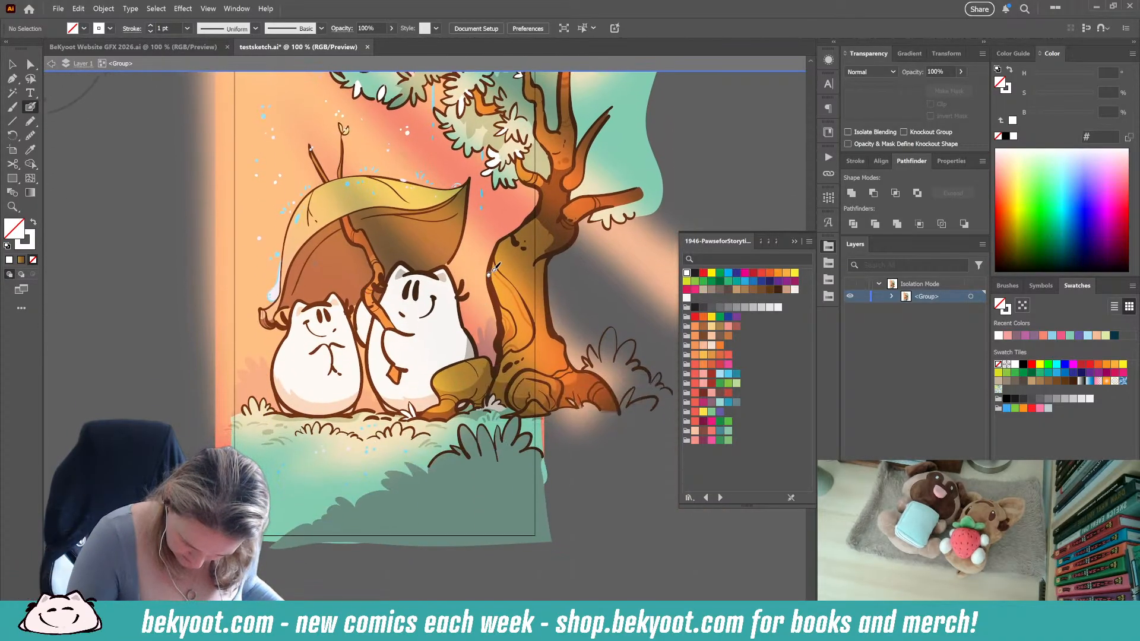
click(497, 242)
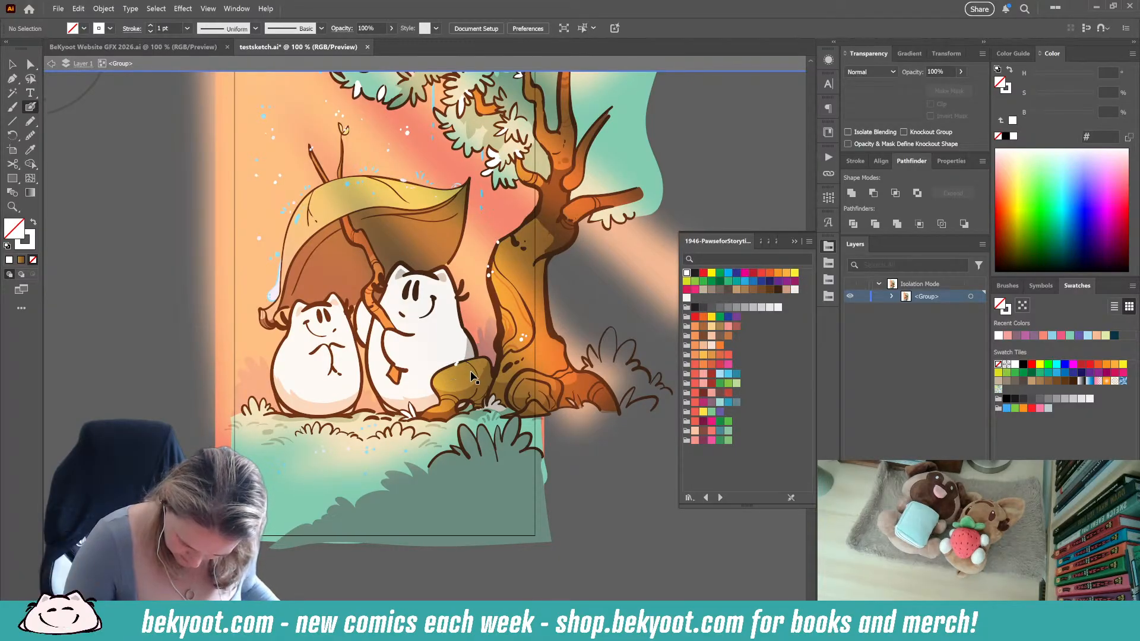
click(447, 378)
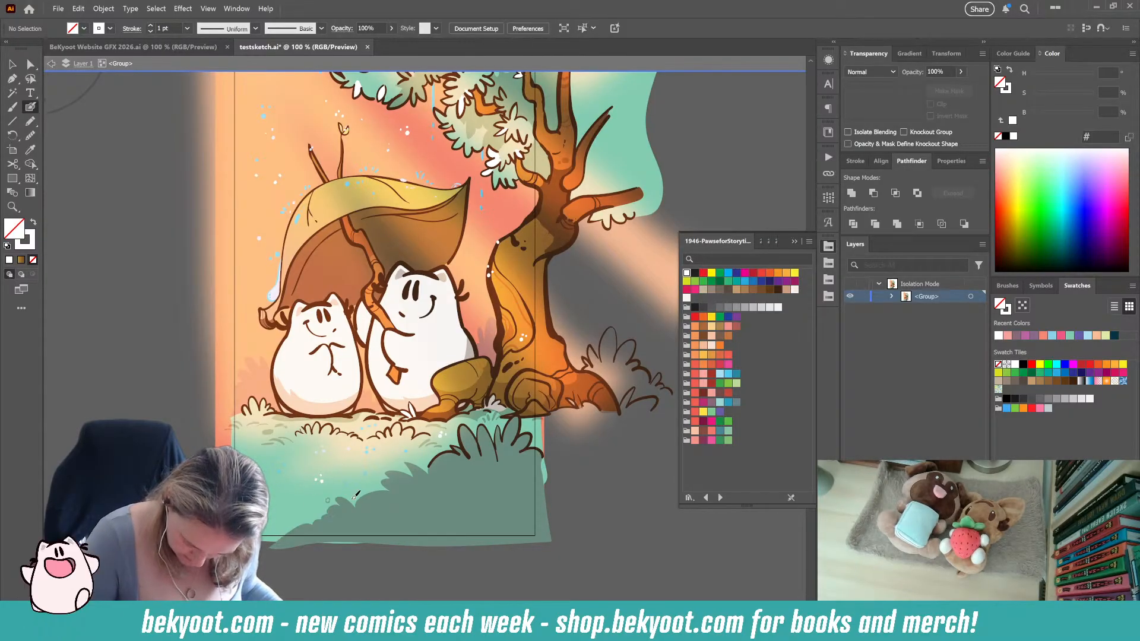
click(497, 485)
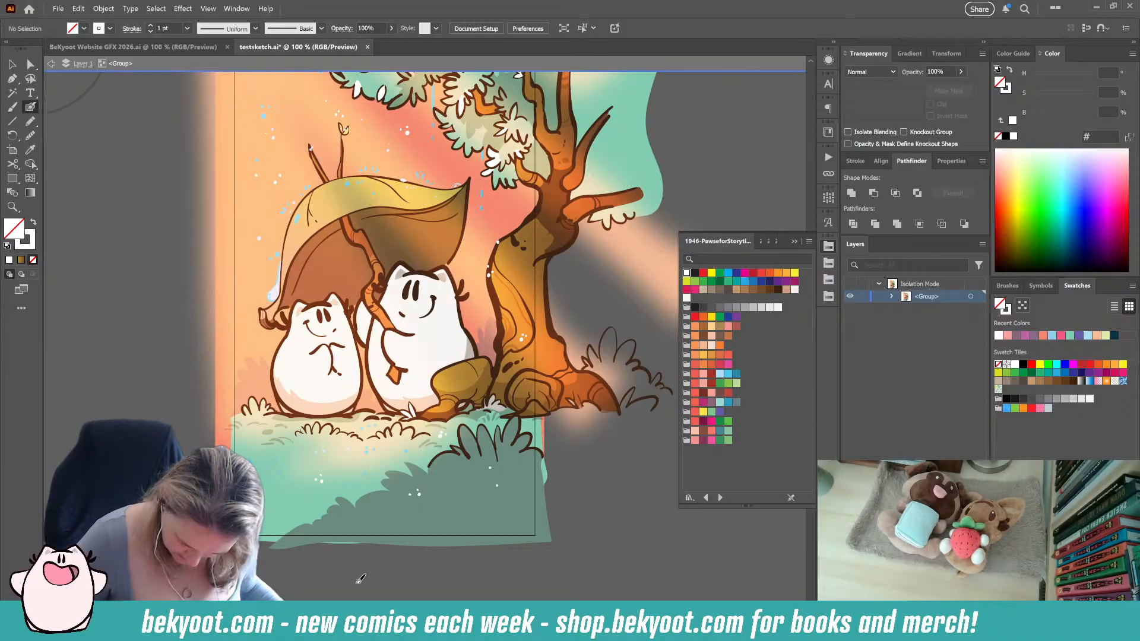
drag(324, 509, 389, 500)
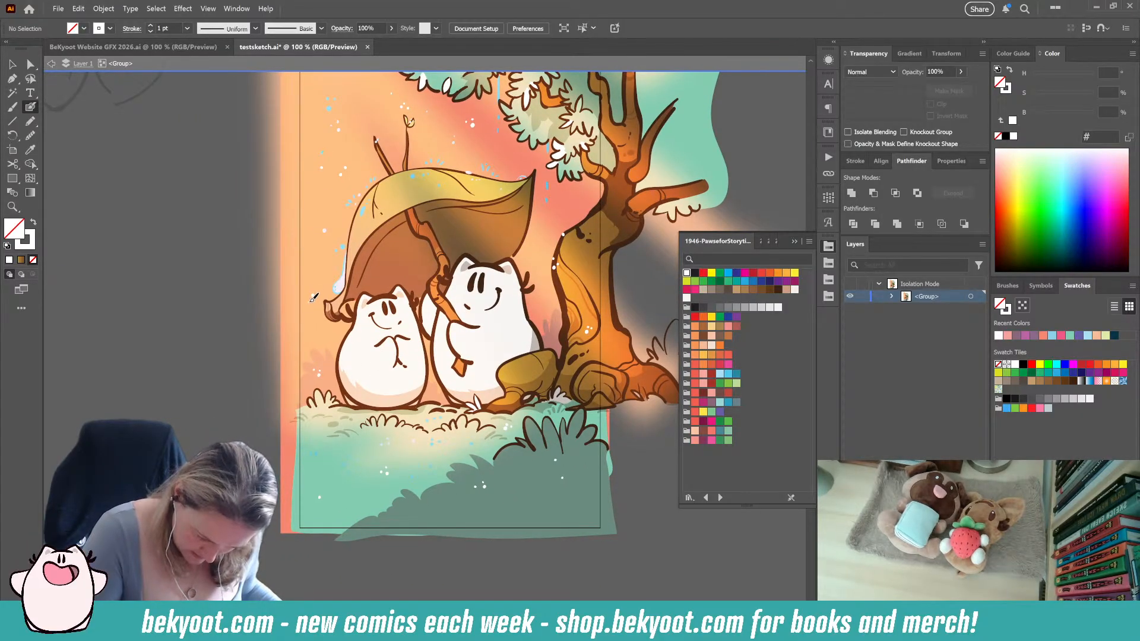
drag(449, 466, 385, 507)
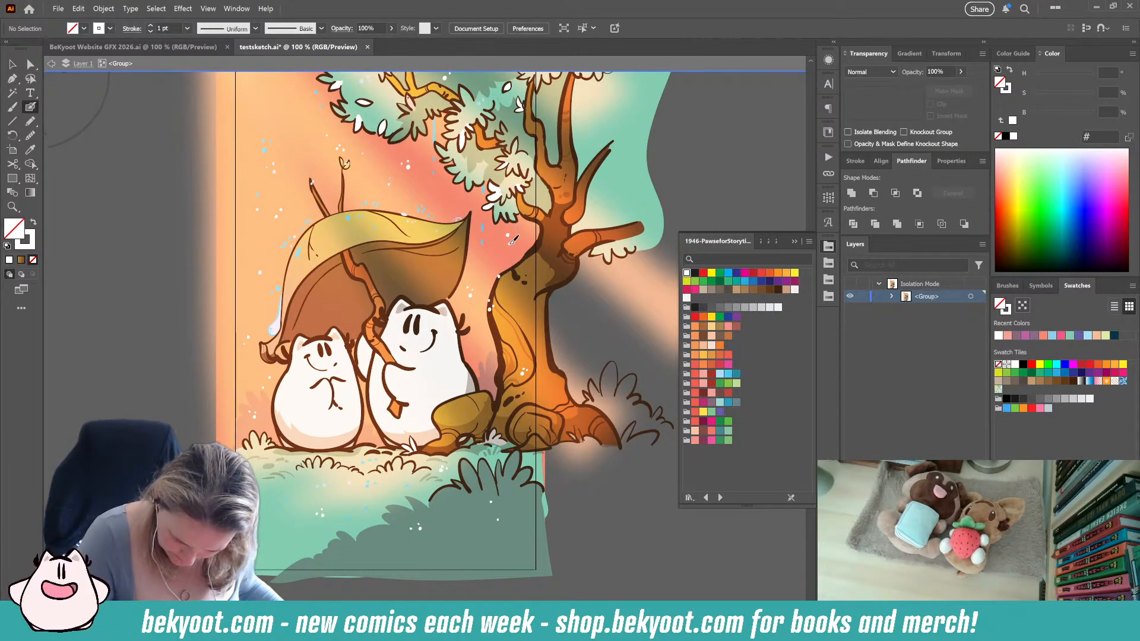
Set the brush color to blue #4FC8EF from the 1946-PawseforStory library and its blending mode to Normal
ctrl+click(488, 235)
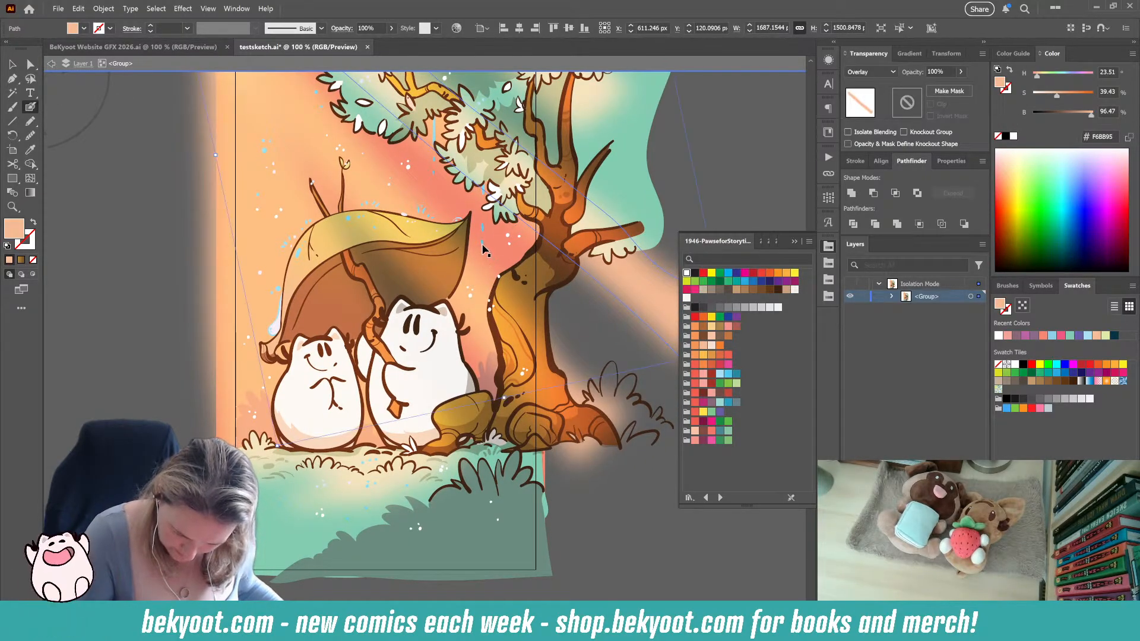
ctrl+click(634, 522)
click(728, 374)
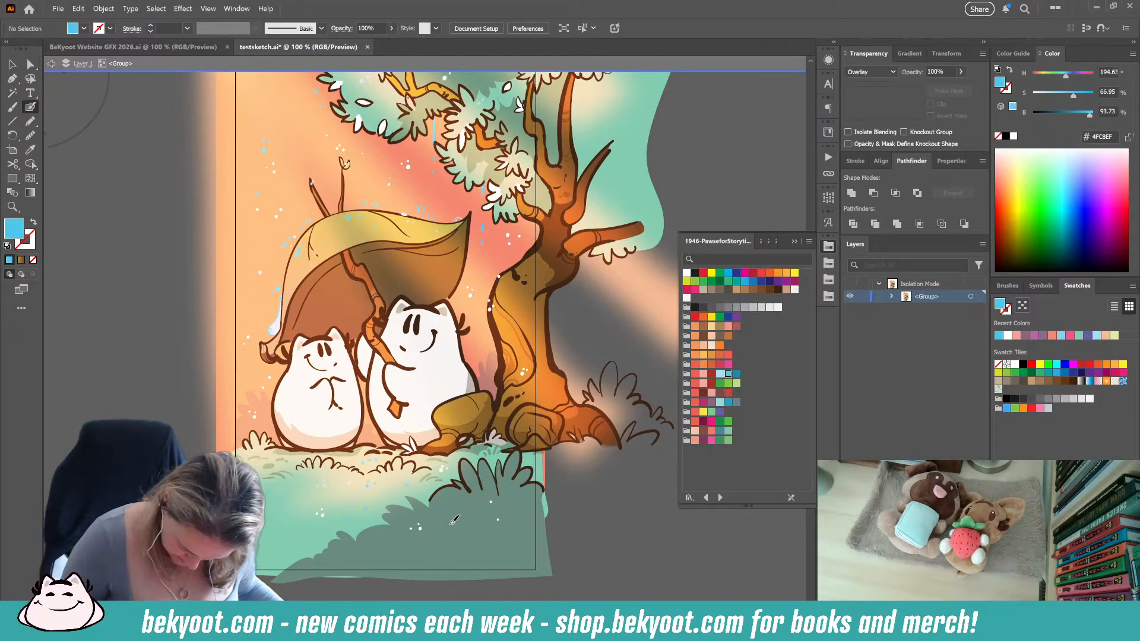
key(shift+x)
key(shift+x)
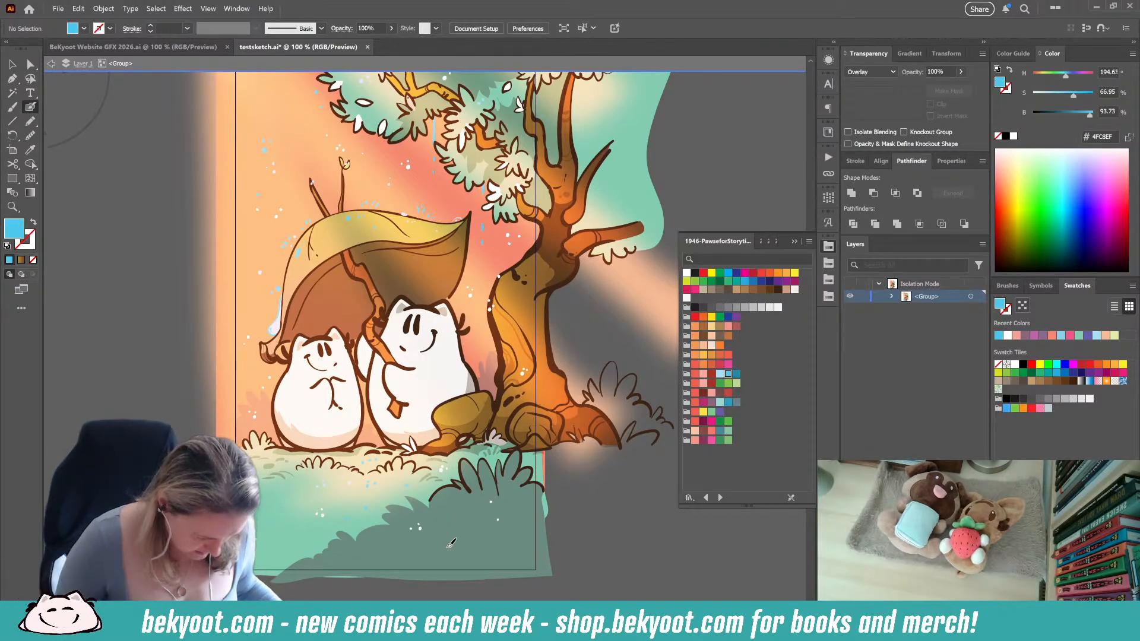
click(870, 71)
click(864, 73)
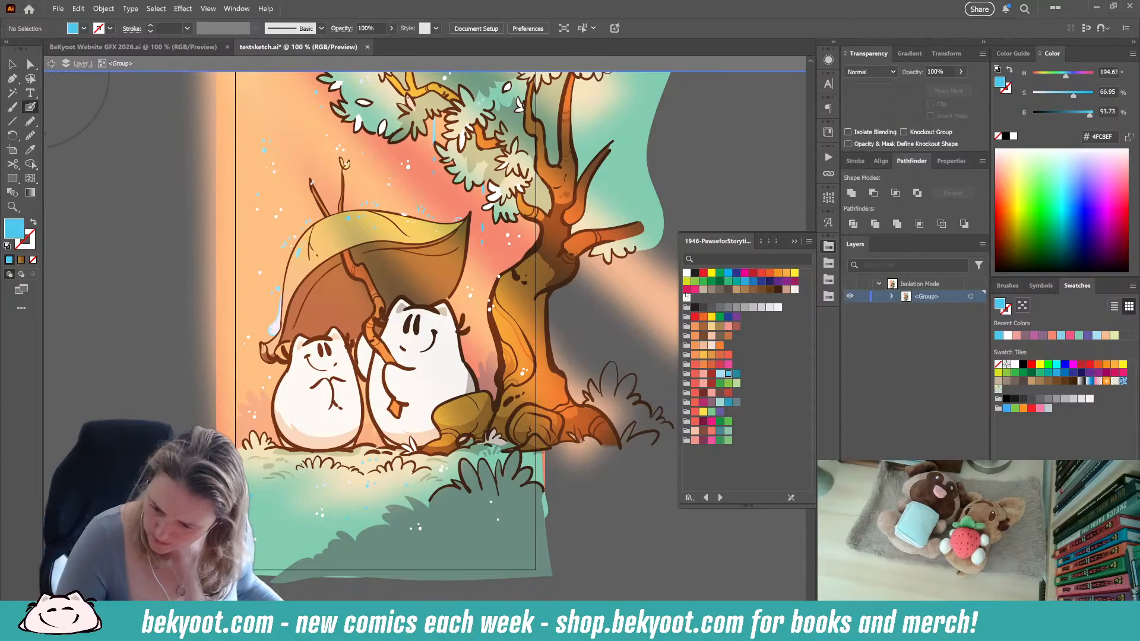
key(shift+x)
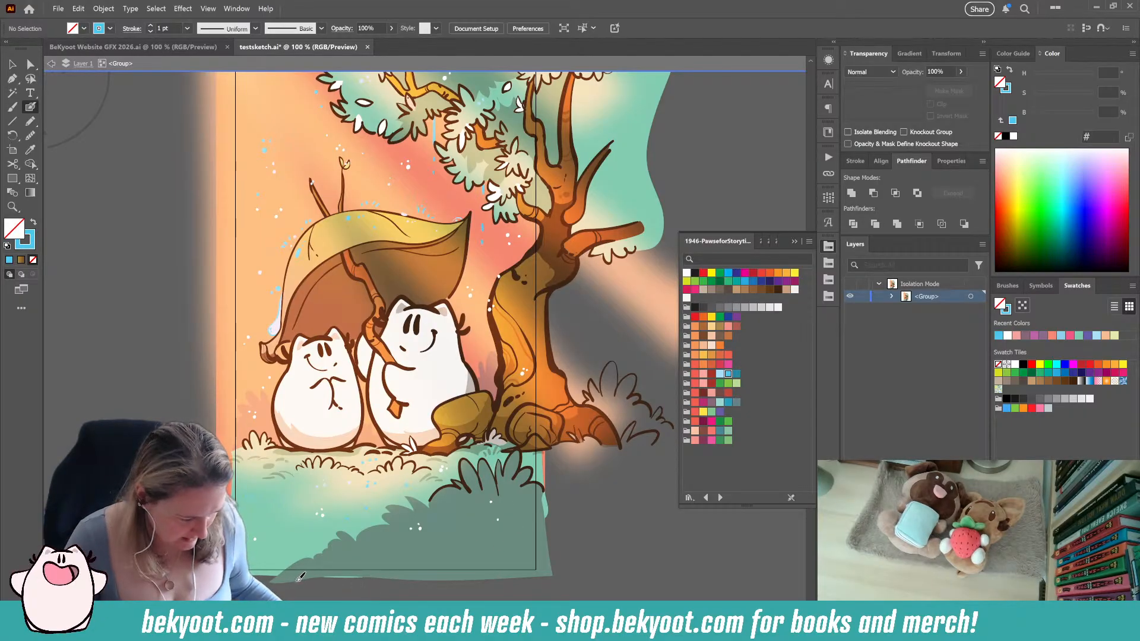
Test a blue brush stroke on the dark foreground bush, undo it and open the appearance settings
drag(442, 545, 514, 538)
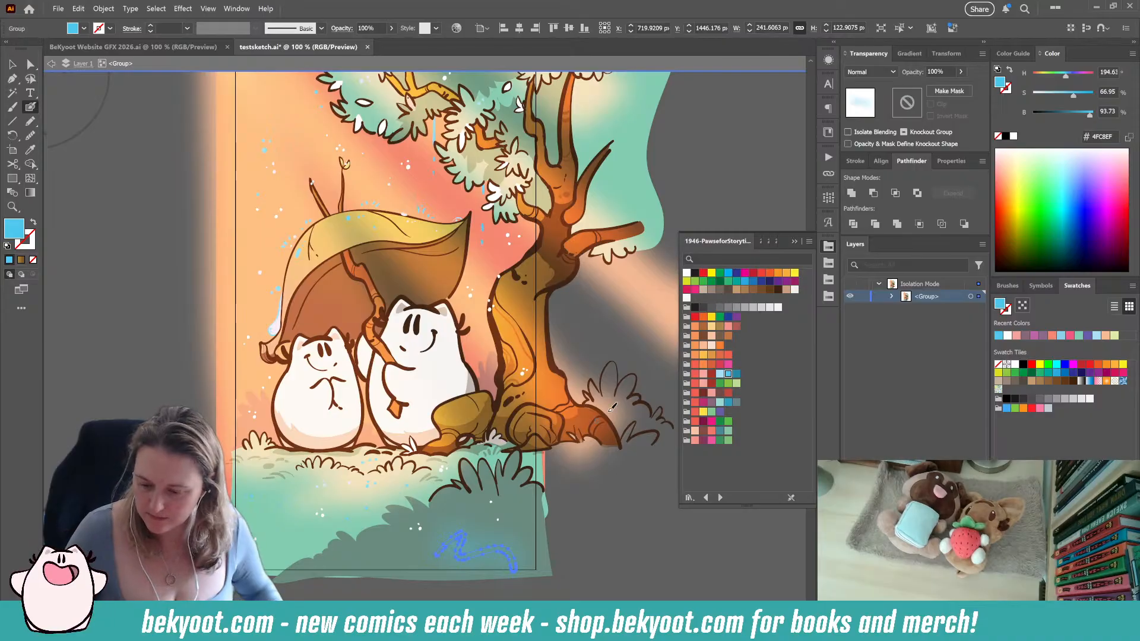
key(ctrl+z)
click(829, 60)
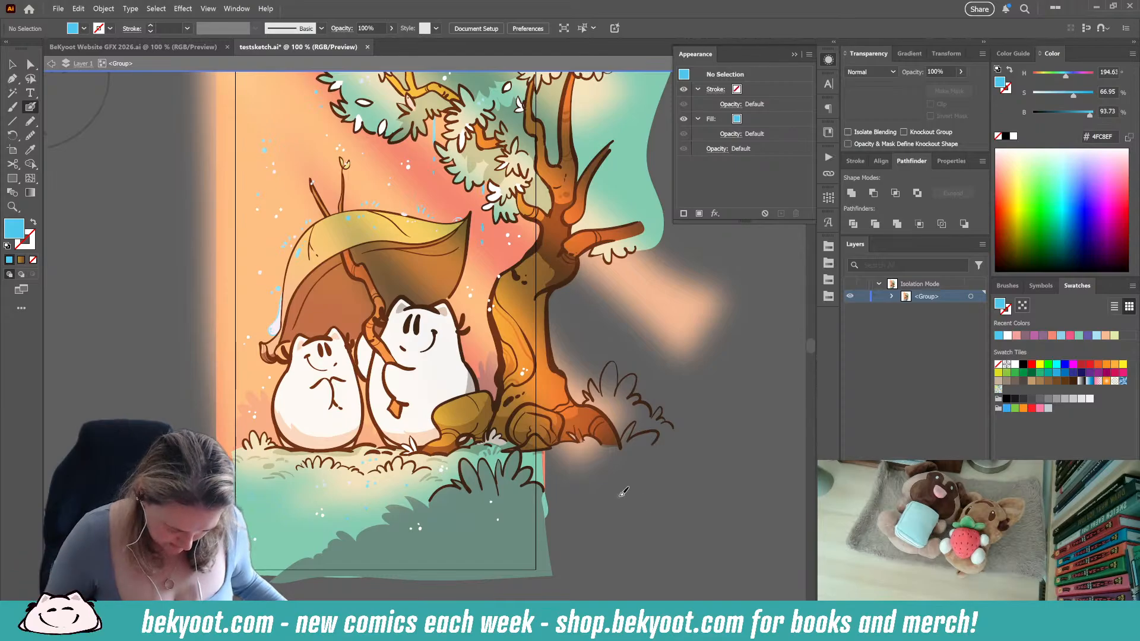
Match the brush appearance to an existing white dot in the grass, and recolor it with the recently used blue
ctrl+click(257, 540)
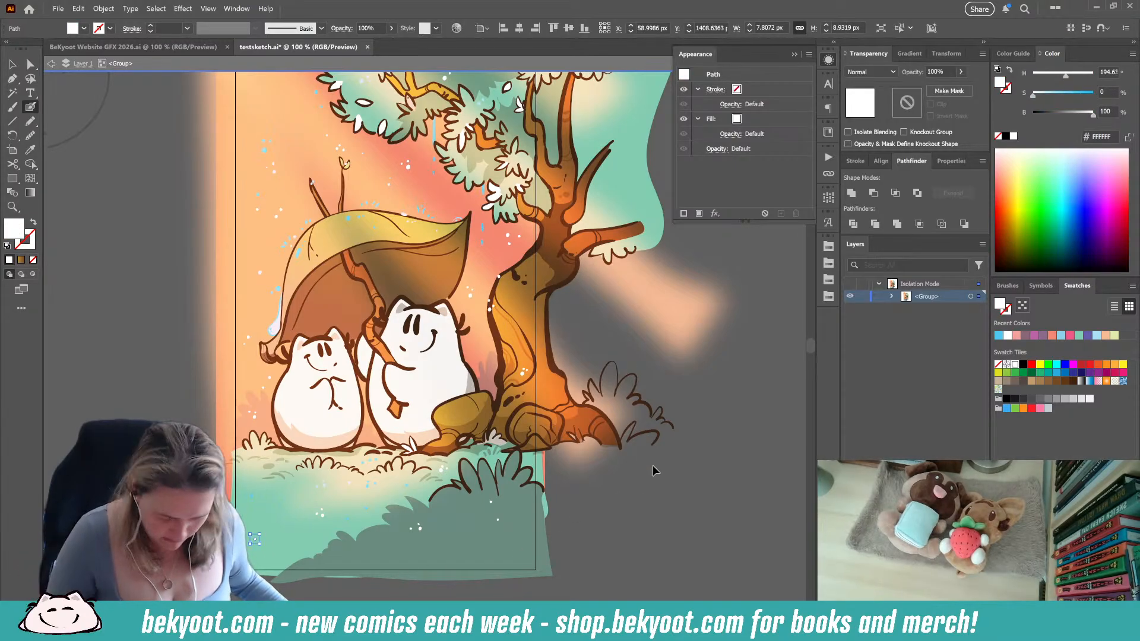
ctrl+click(746, 455)
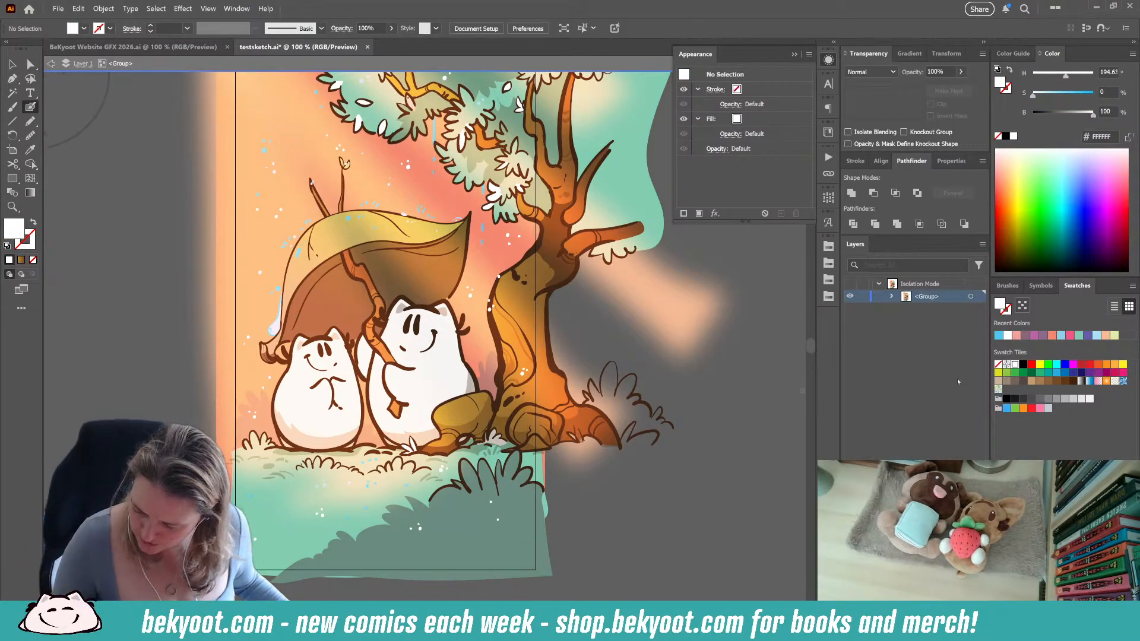
click(998, 339)
Scatter small blue dots over the dark foreground bush and the surrounding illustration
click(452, 527)
click(457, 523)
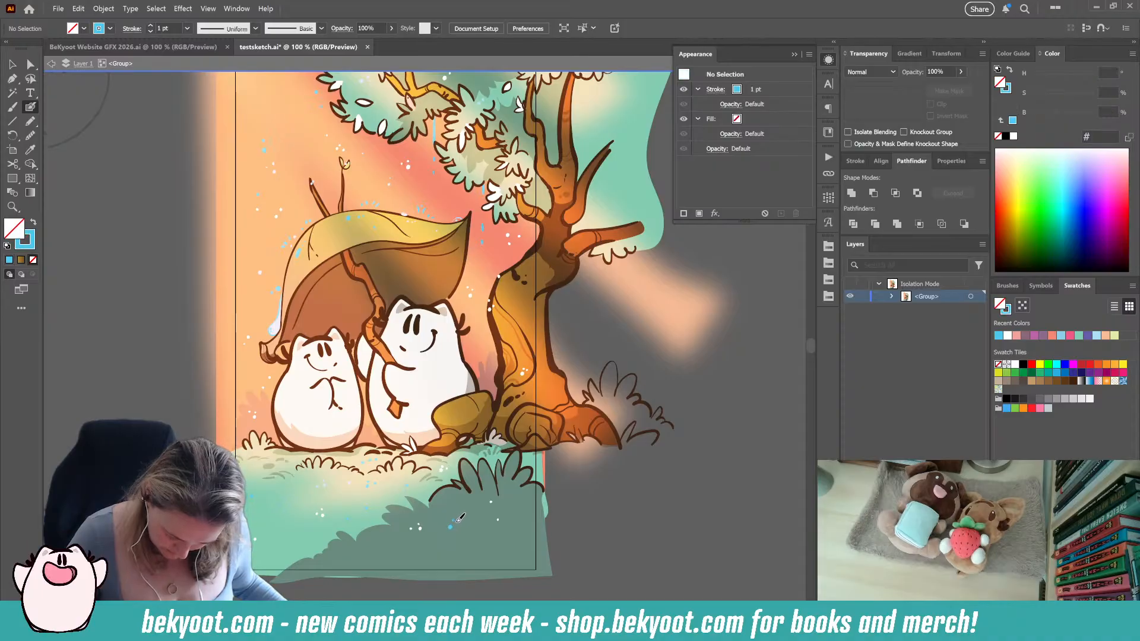
click(513, 538)
click(506, 555)
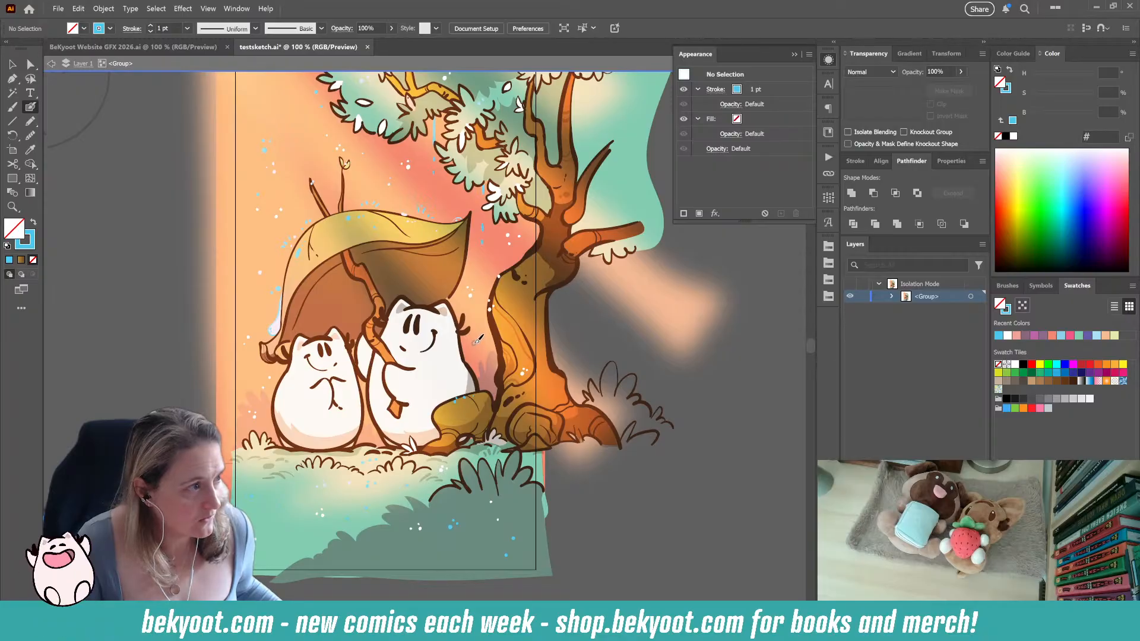
drag(498, 337, 514, 403)
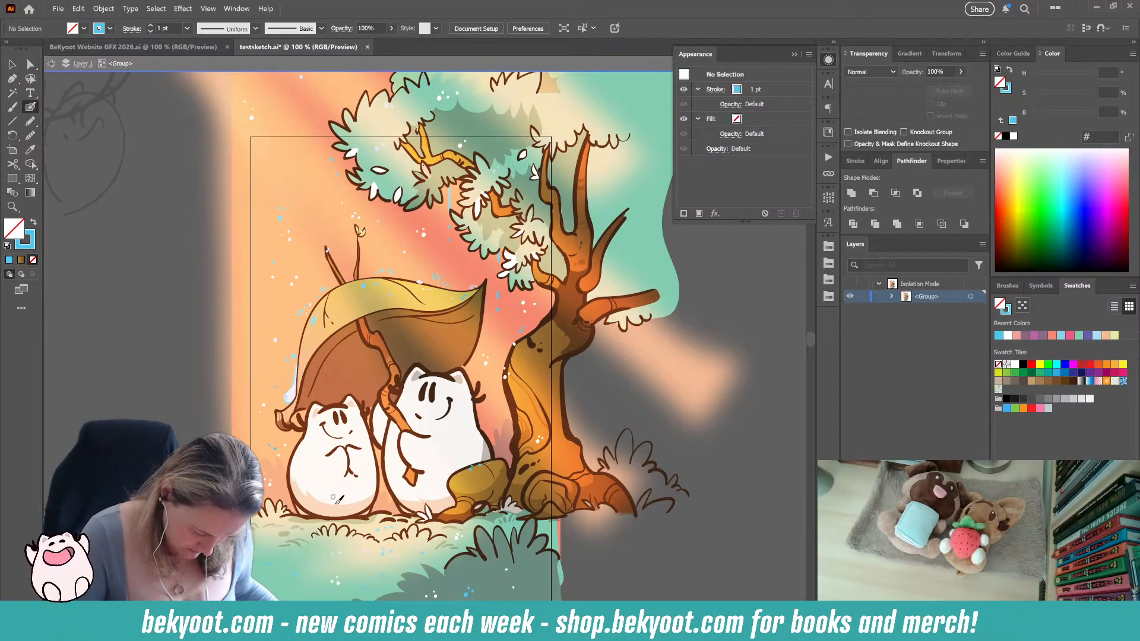
drag(336, 529, 350, 419)
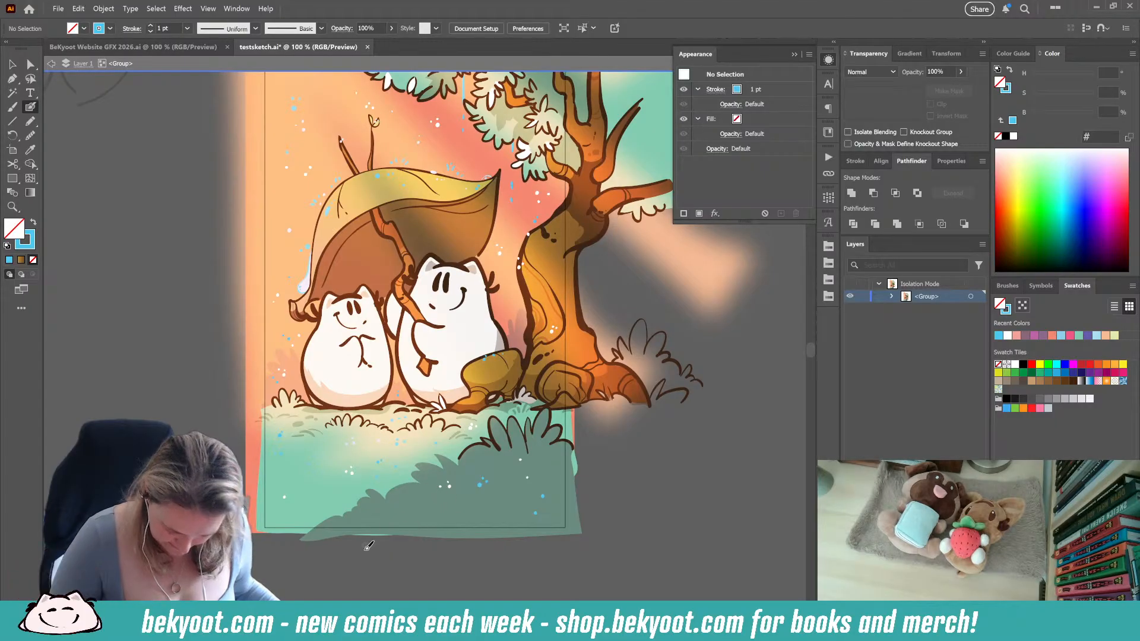
drag(550, 465, 516, 581)
drag(498, 364, 531, 373)
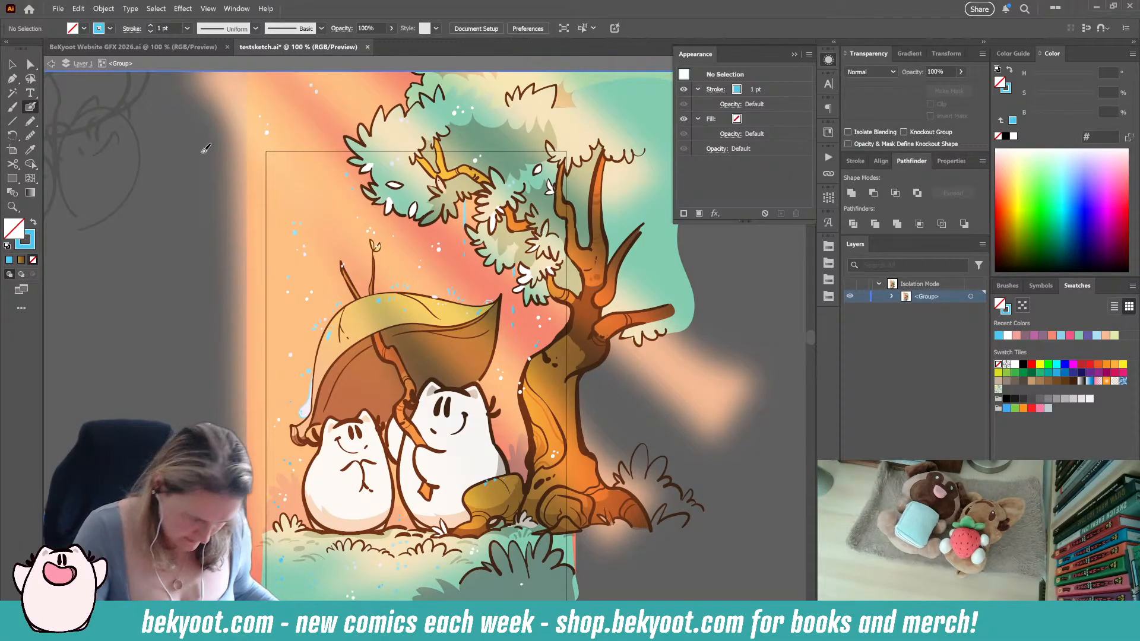
Reshape the large light beam over the characters by moving its lower corner and edge anchor points outward toward the tree
key(a)
click(465, 510)
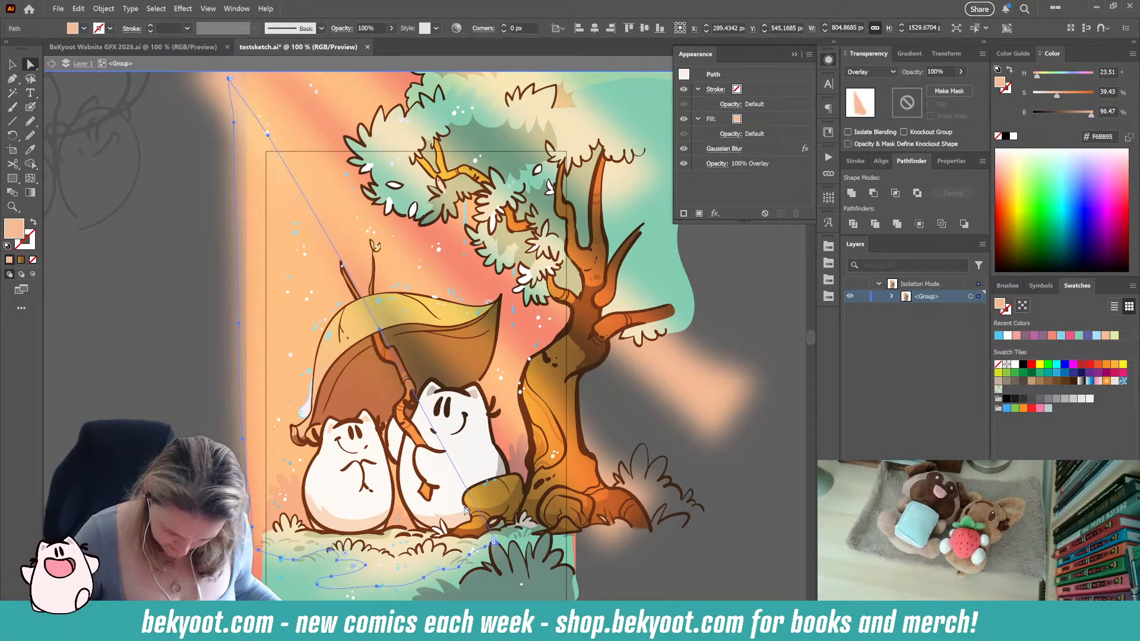
drag(497, 541, 522, 544)
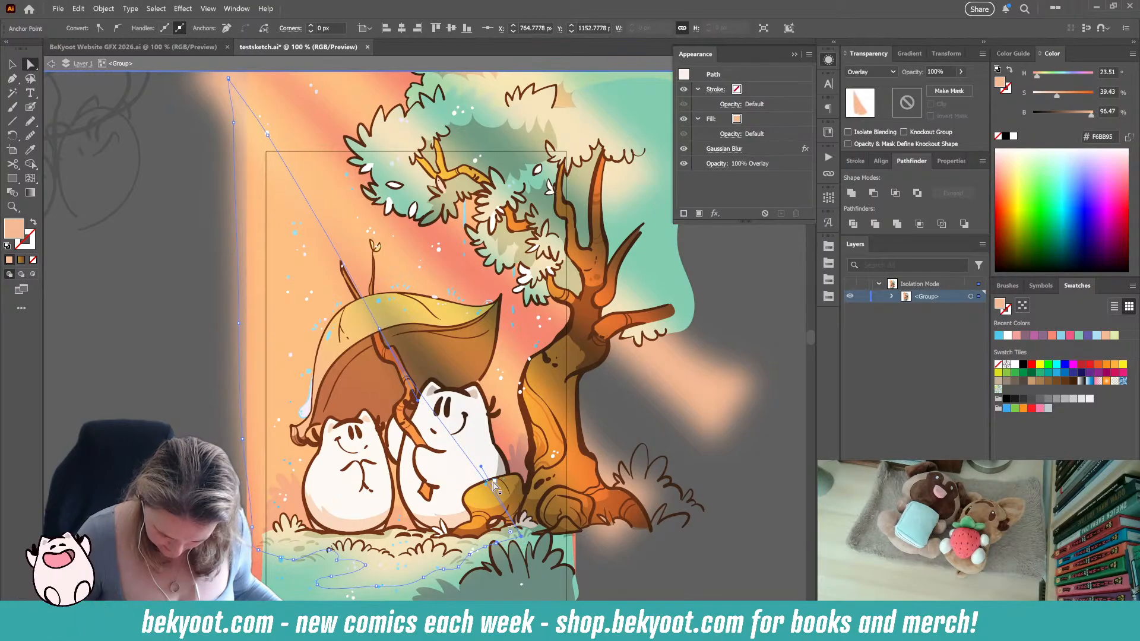
drag(481, 467, 489, 467)
drag(380, 329, 388, 323)
click(671, 404)
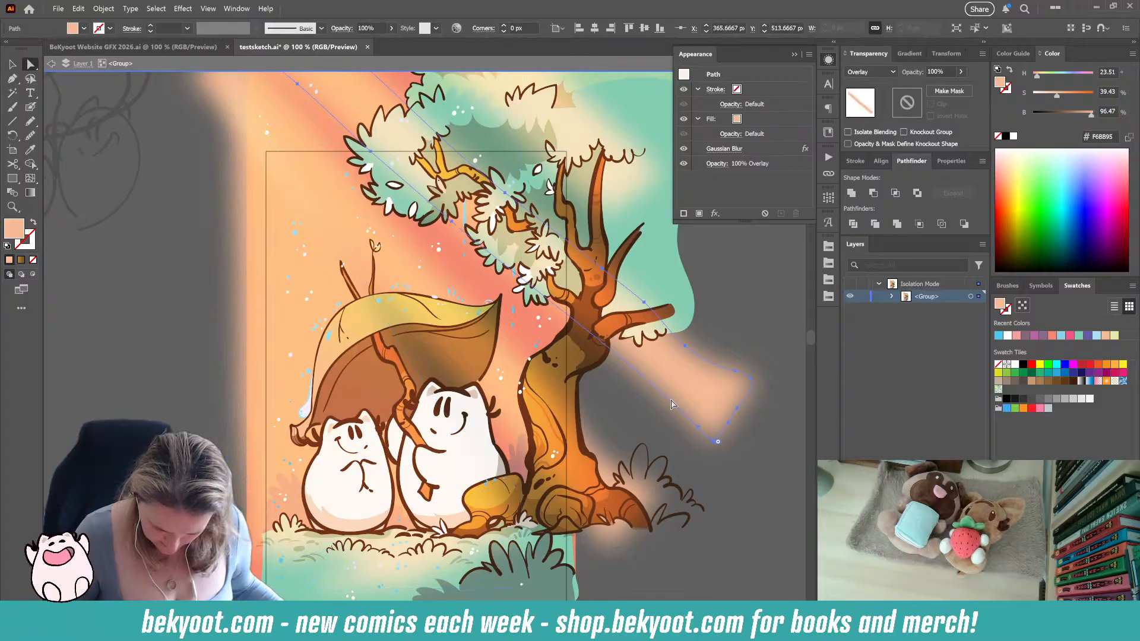
click(758, 348)
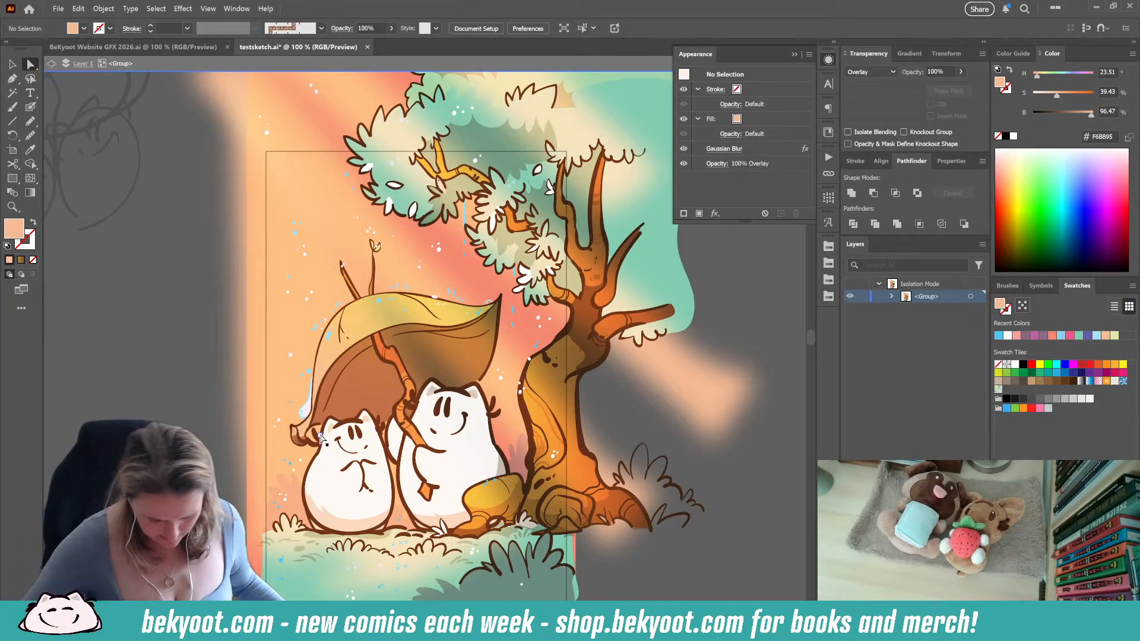
Reshape the end of the middle light beam by moving its anchor point below the tree roots outward
scroll(446, 378, down, 2)
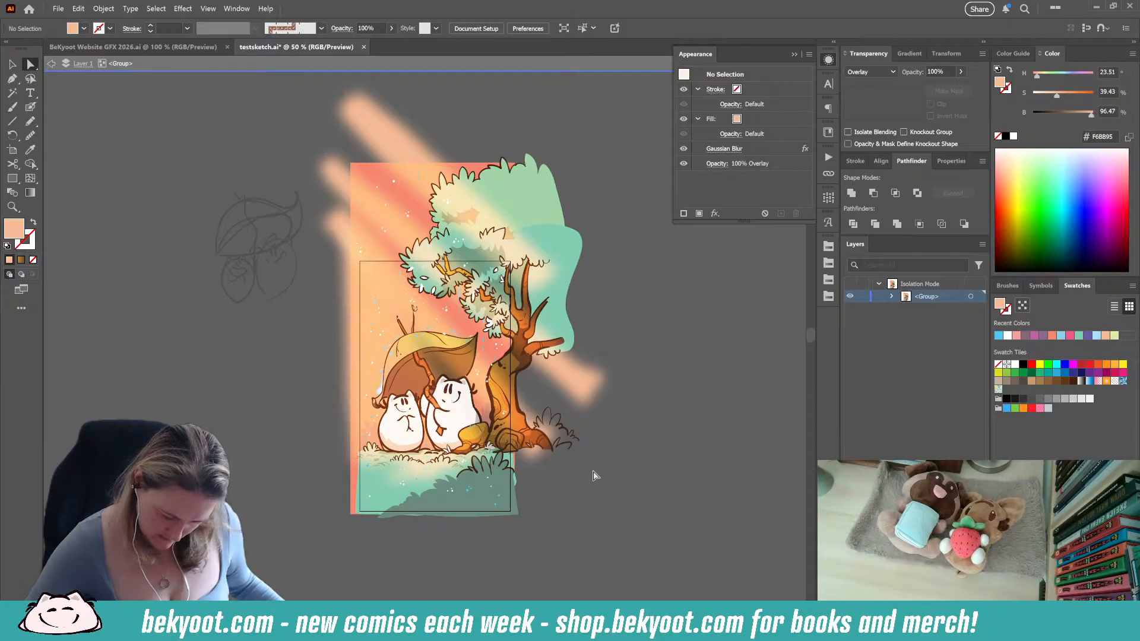
scroll(584, 481, up, 1)
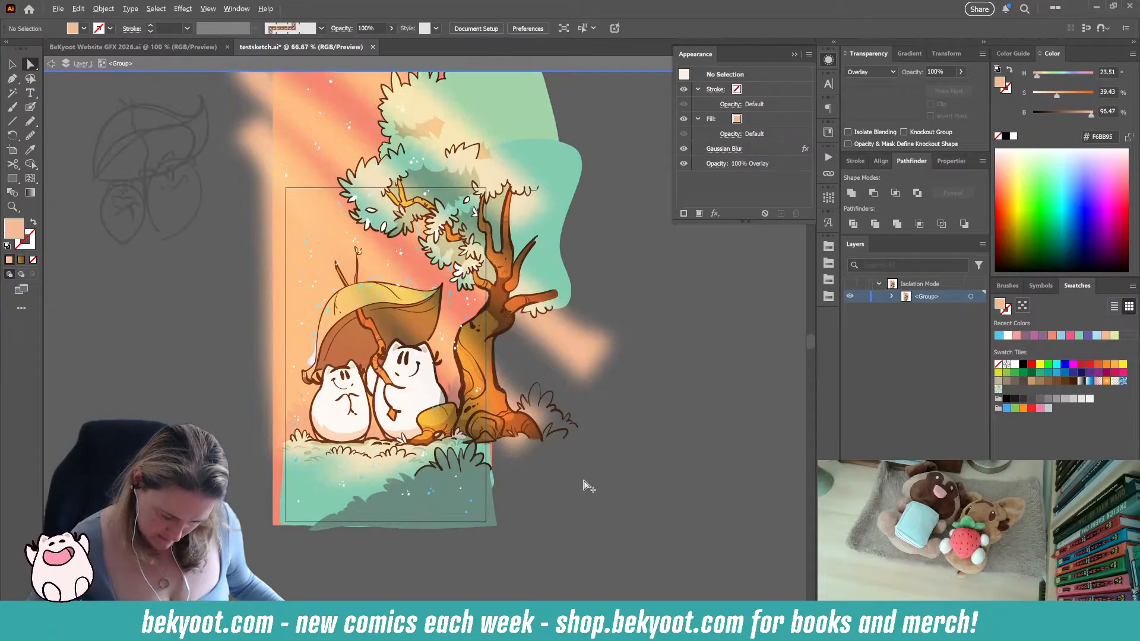
click(432, 335)
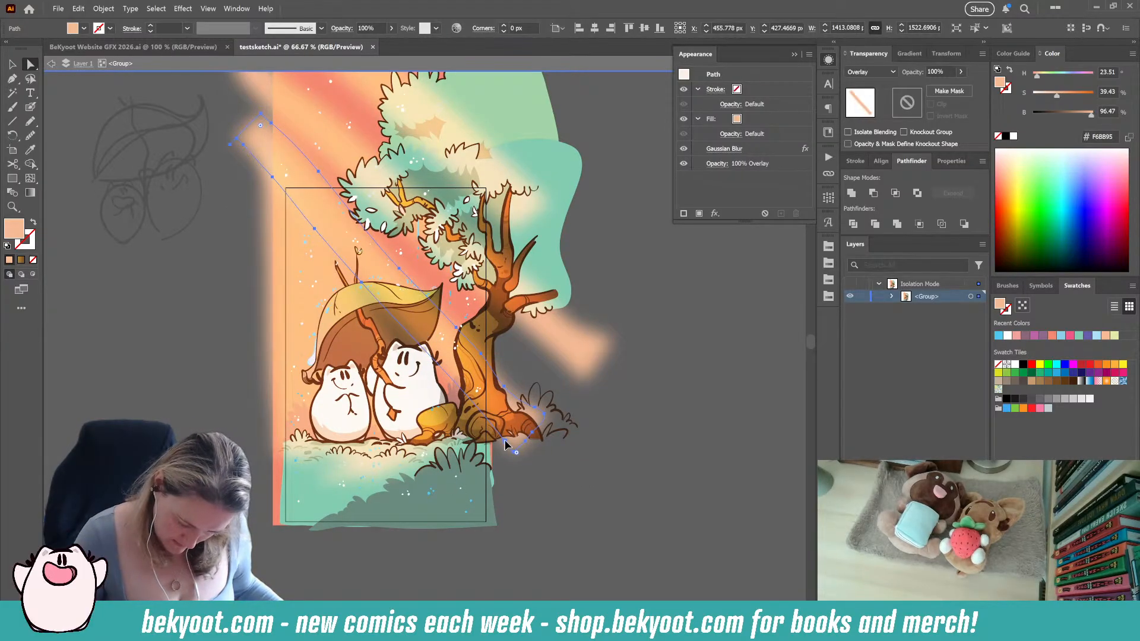
drag(507, 447, 494, 456)
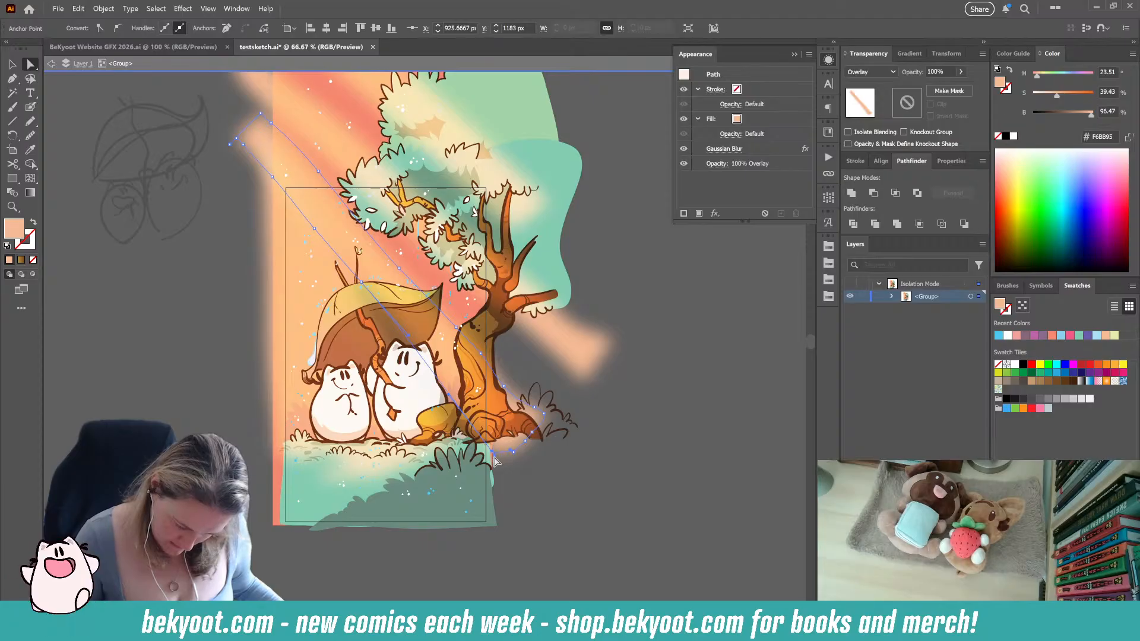
click(565, 472)
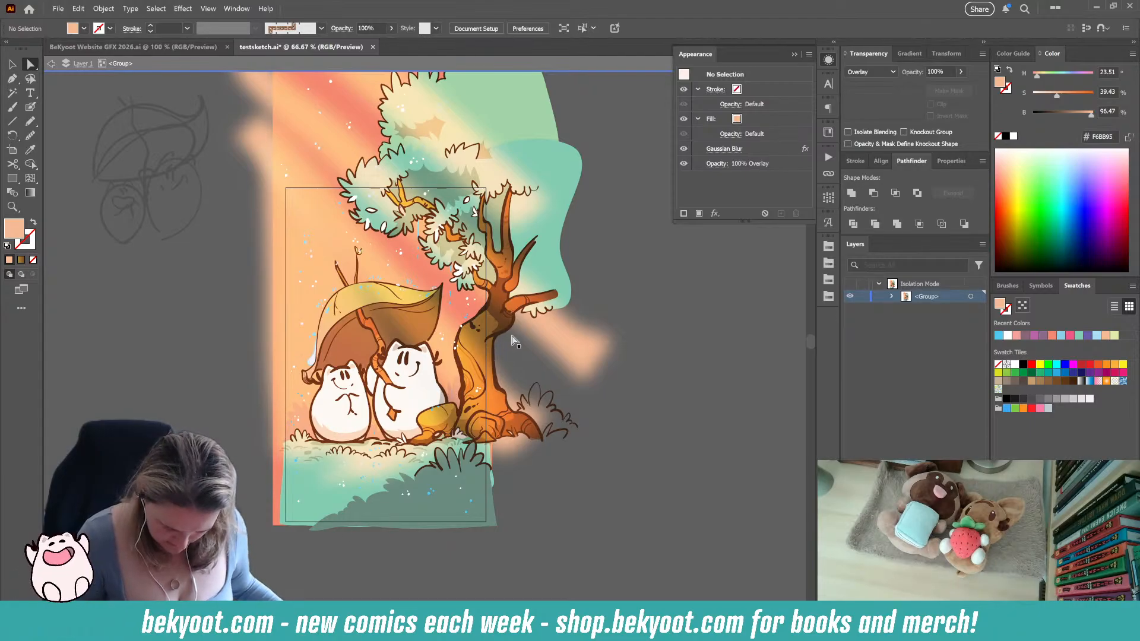
Draw rounded, blurred peach light spots with the Pencil tool over the foreground grass, the dark bush and its outer edge
click(31, 122)
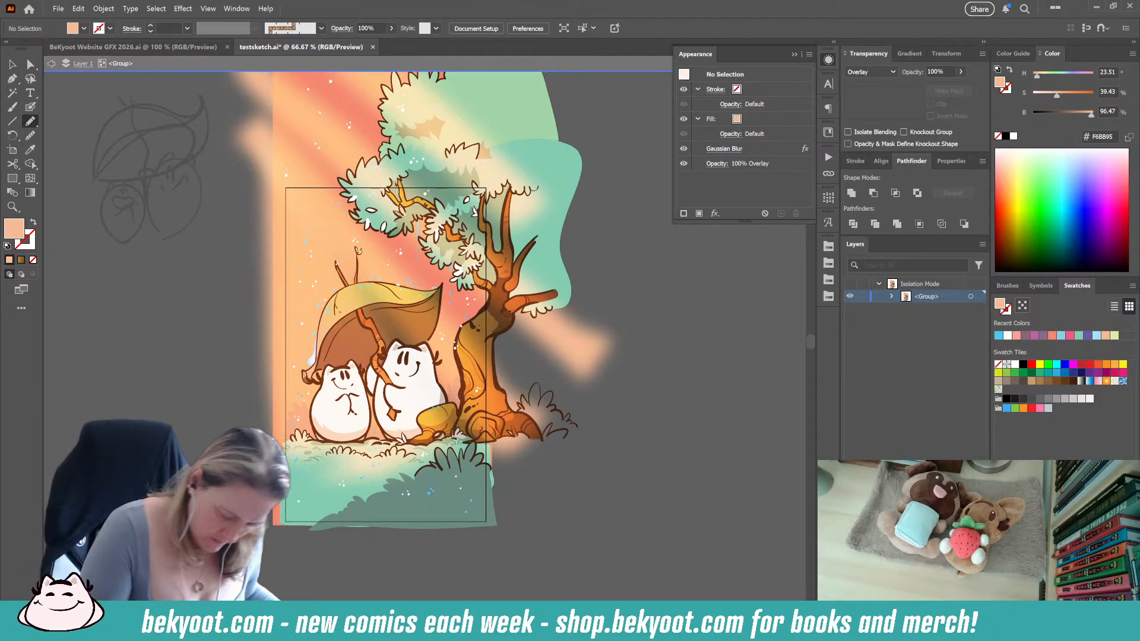
mouse_move(332, 504)
mouse_down()
mouse_move(391, 523)
mouse_move(419, 493)
mouse_move(380, 515)
mouse_up()
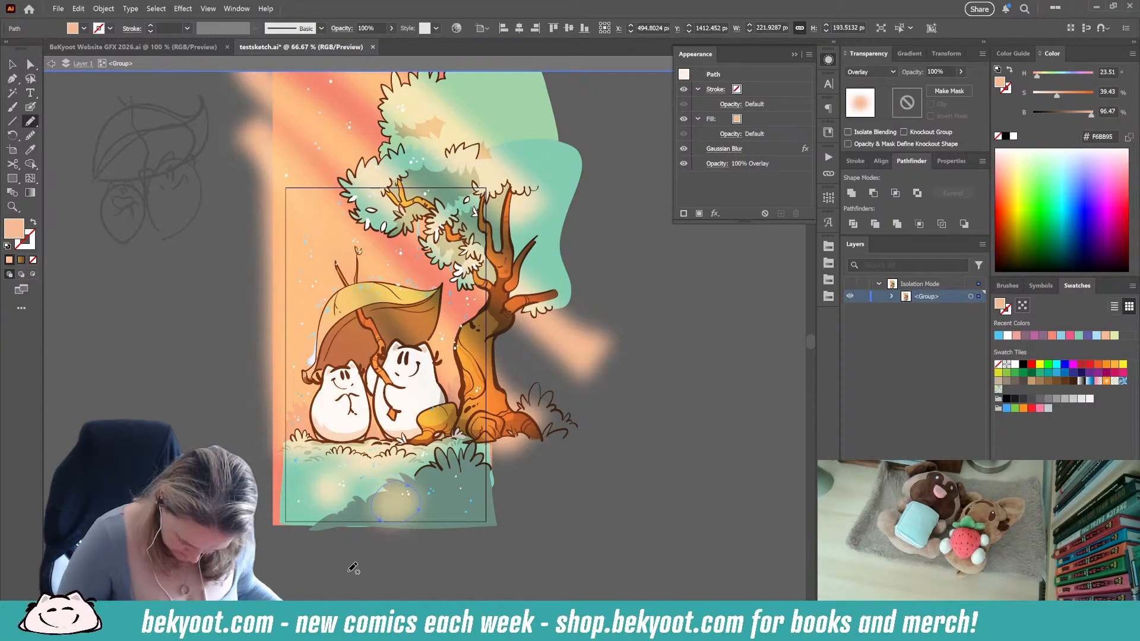
mouse_move(475, 545)
mouse_down()
mouse_move(442, 516)
mouse_move(511, 495)
mouse_move(447, 523)
mouse_up()
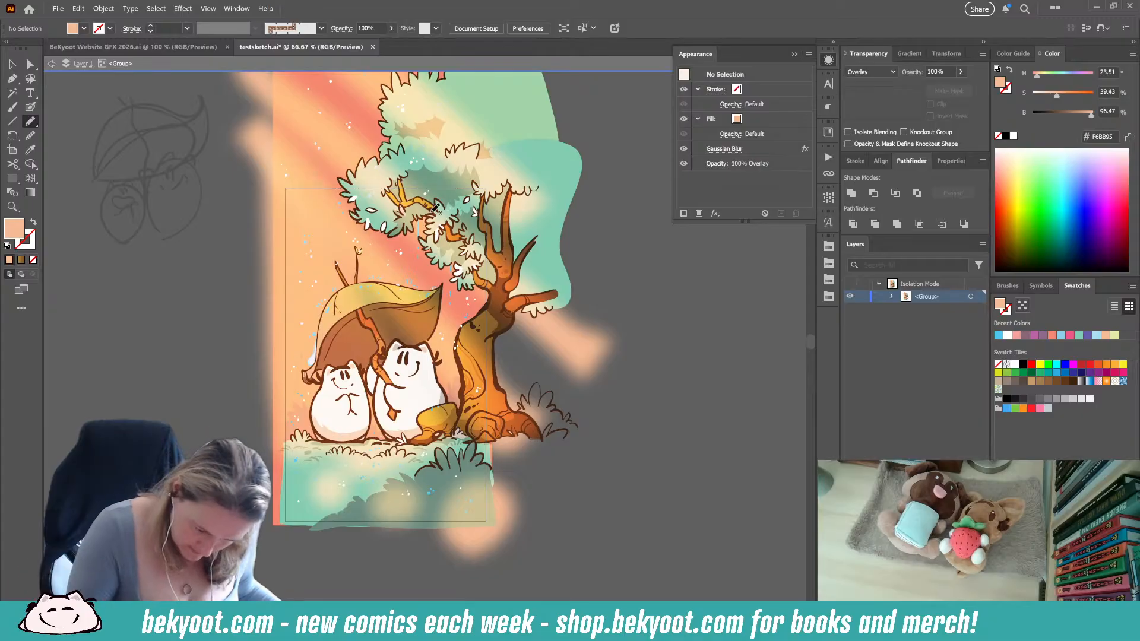
Draw more round peach light spots over the hanging leaf cluster, the fork of the trunk and the upper canopy
mouse_move(380, 199)
mouse_down()
mouse_move(354, 214)
mouse_move(381, 201)
mouse_up()
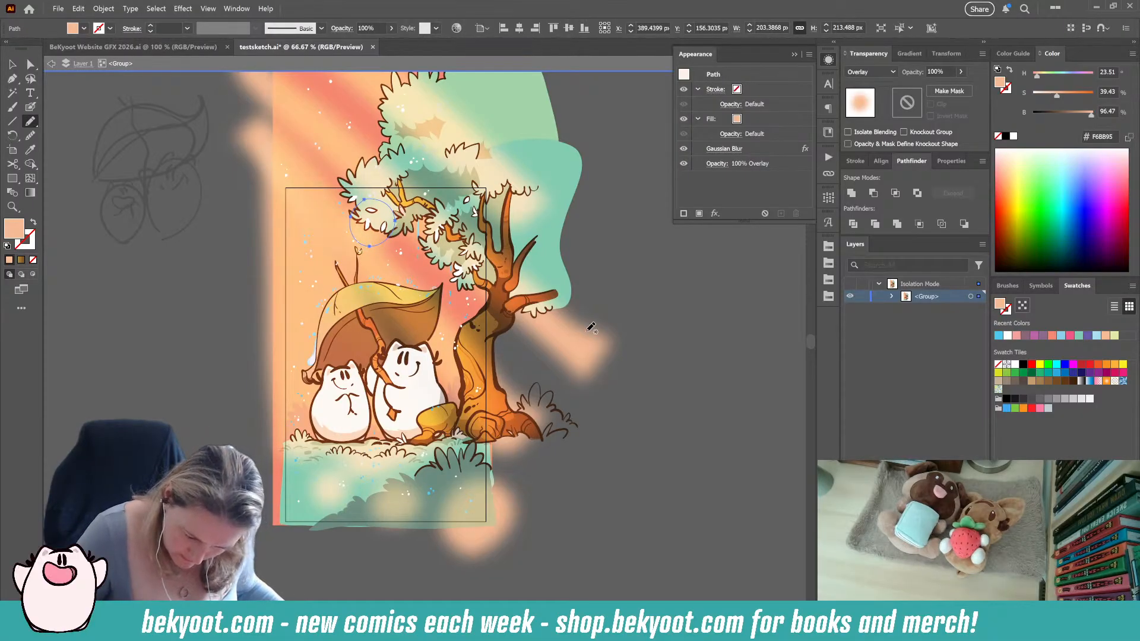
mouse_move(524, 305)
mouse_down()
mouse_move(501, 269)
mouse_move(473, 300)
mouse_move(523, 290)
mouse_up()
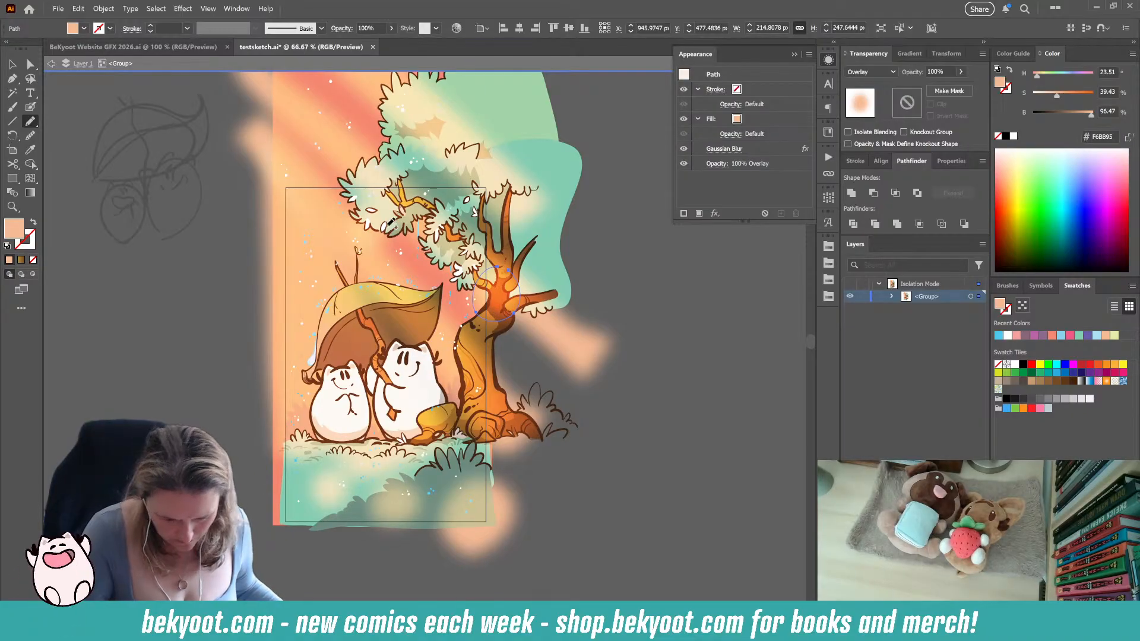
scroll(390, 224, up, 3)
mouse_move(406, 192)
mouse_down()
mouse_move(364, 215)
mouse_move(407, 248)
mouse_move(389, 193)
mouse_up()
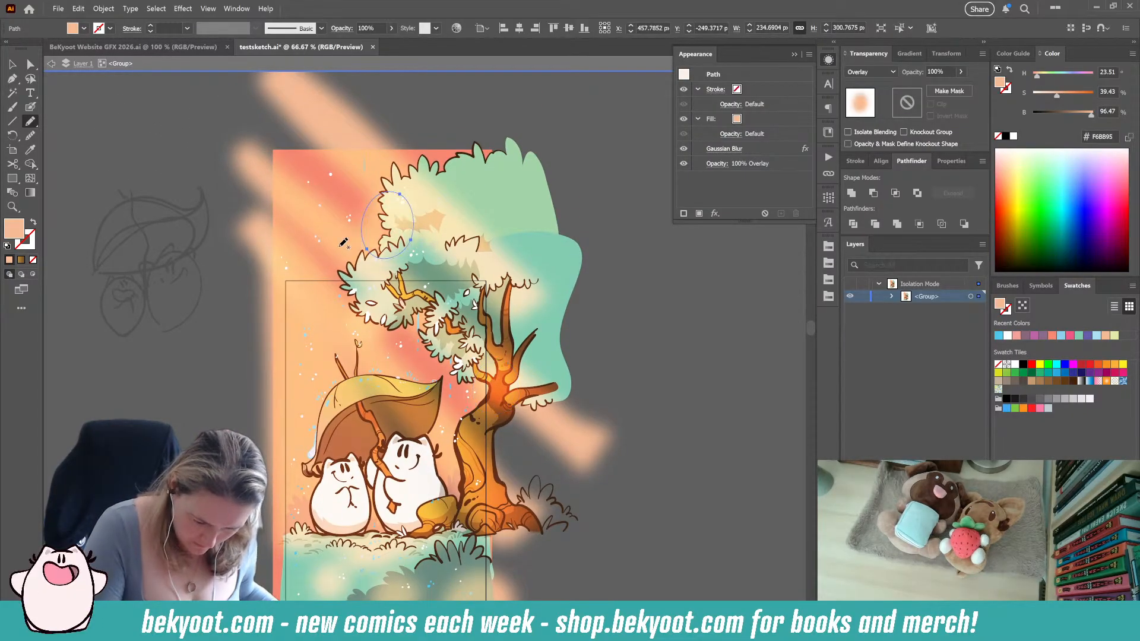
key(ctrl+shift+a)
scroll(628, 351, down, 1)
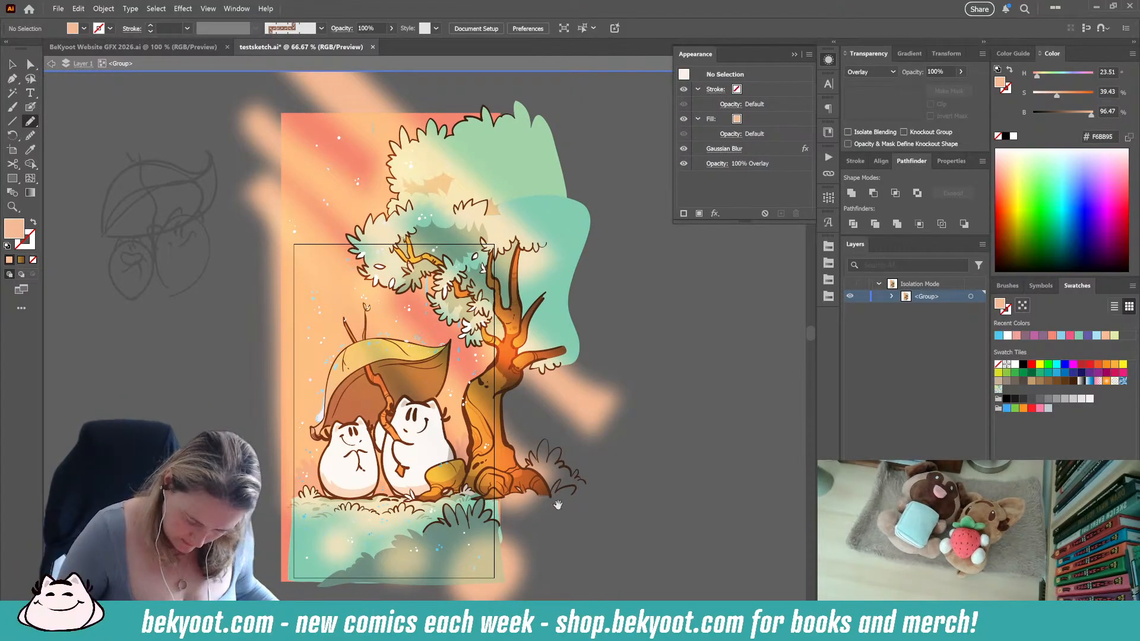
scroll(475, 386, down, 1)
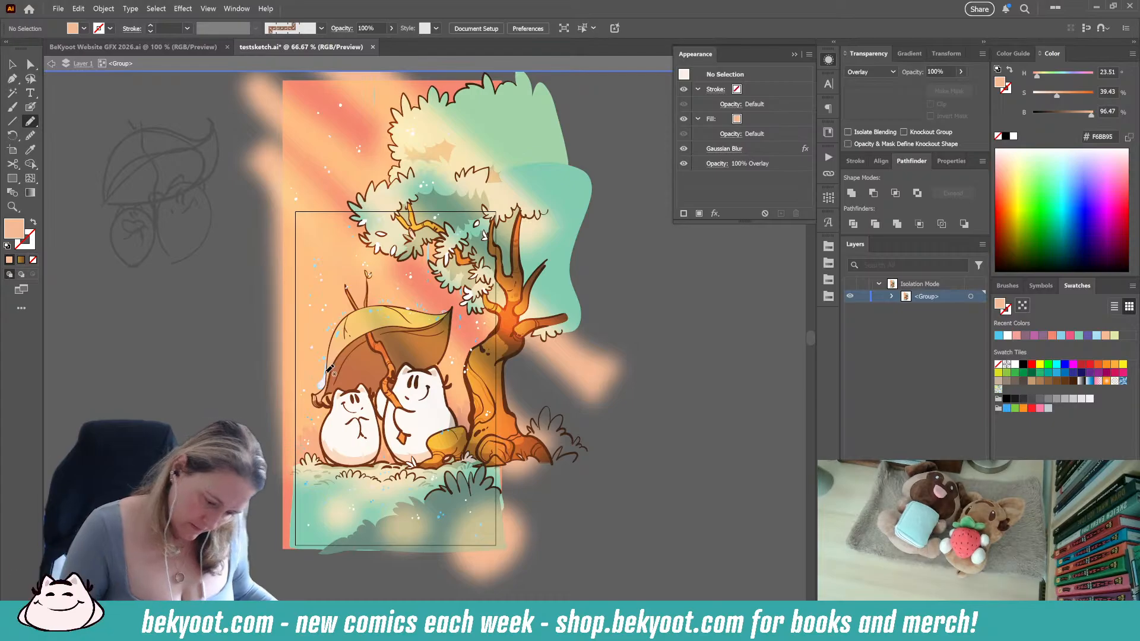
Open the tree group for isolated editing
key(v)
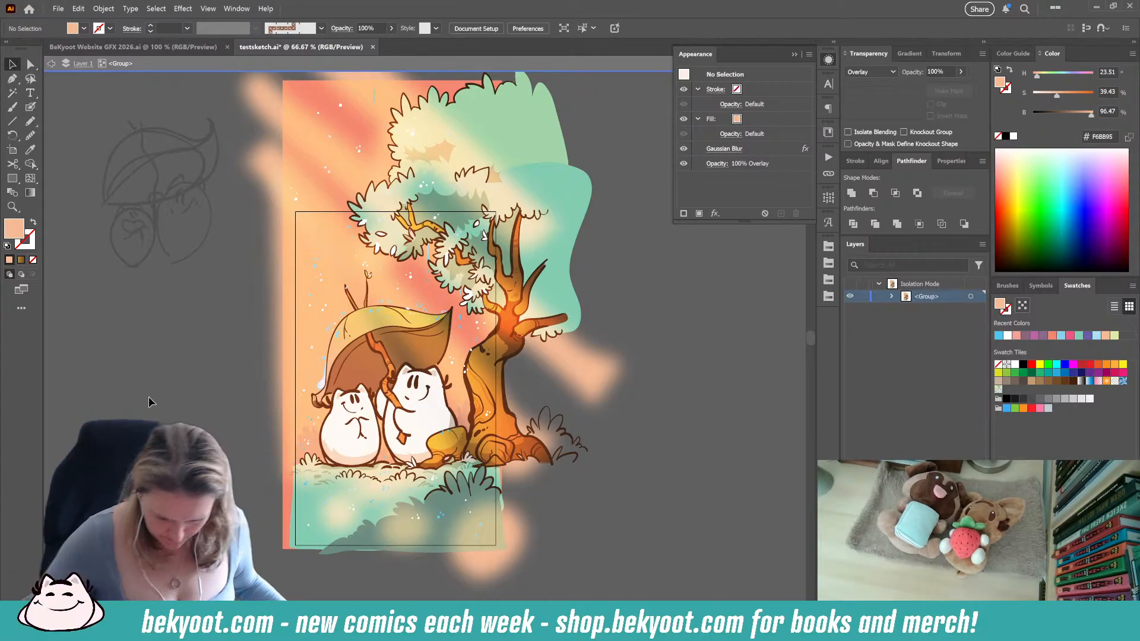
drag(419, 226, 402, 365)
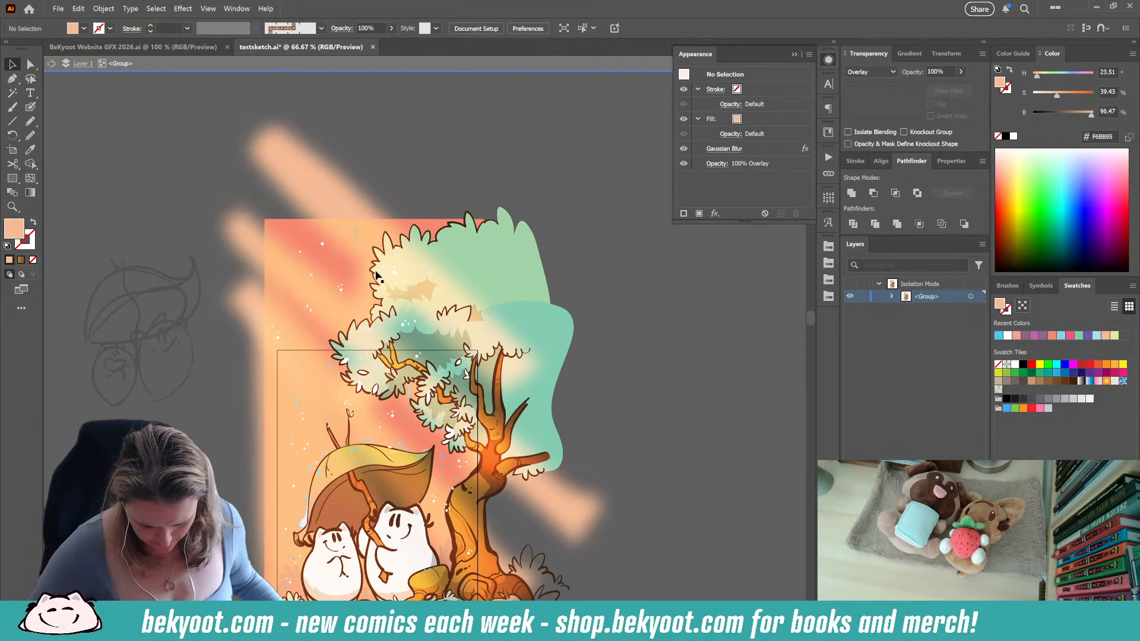
scroll(403, 359, up, 1)
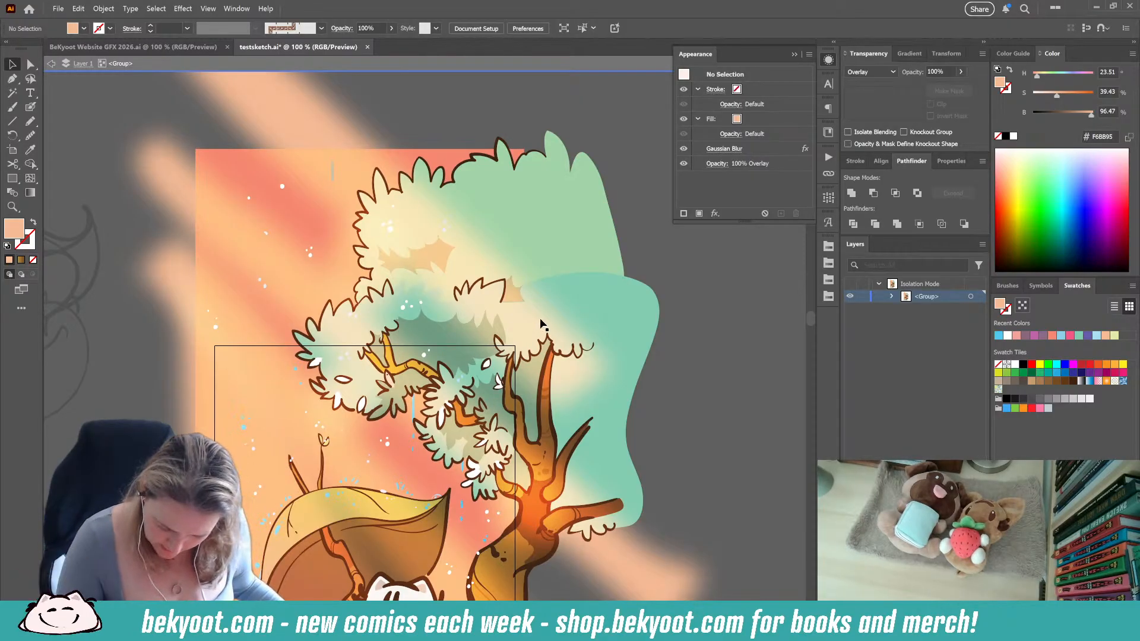
click(613, 248)
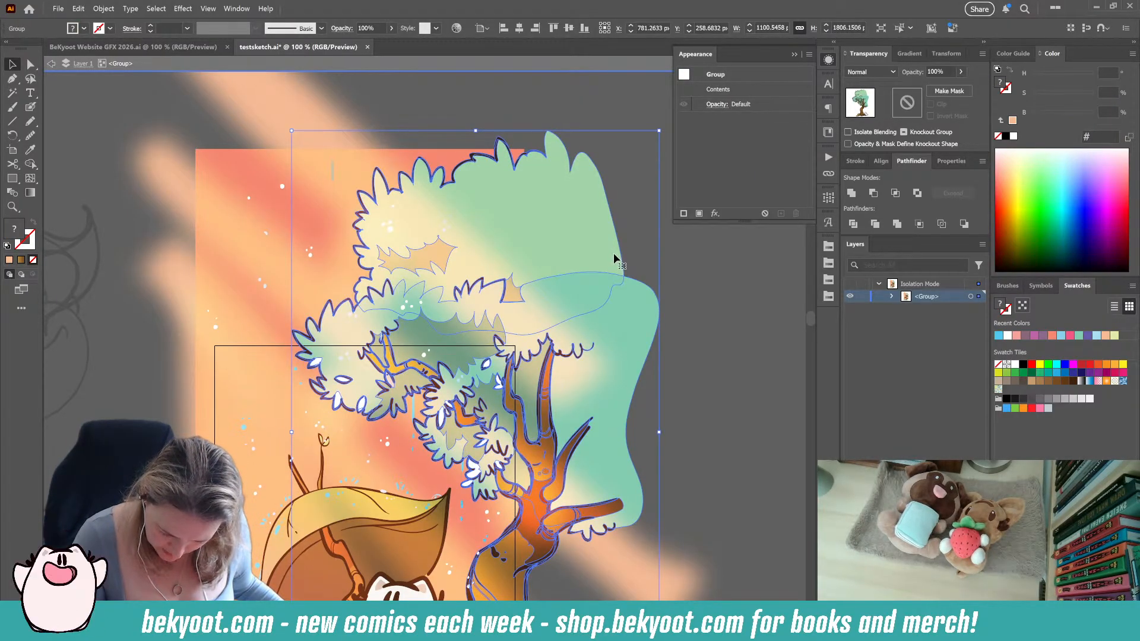
double_click(614, 256)
Draw solid white leaf shapes with the Pencil tool on the light green canopy and the teal foliage beneath it
click(29, 122)
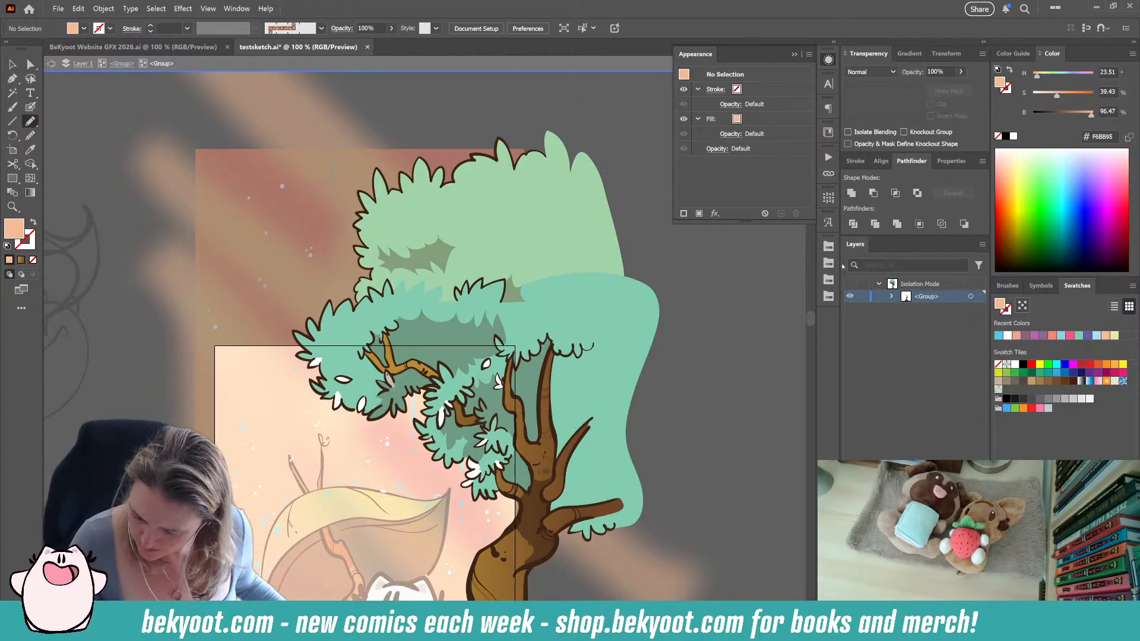
click(829, 246)
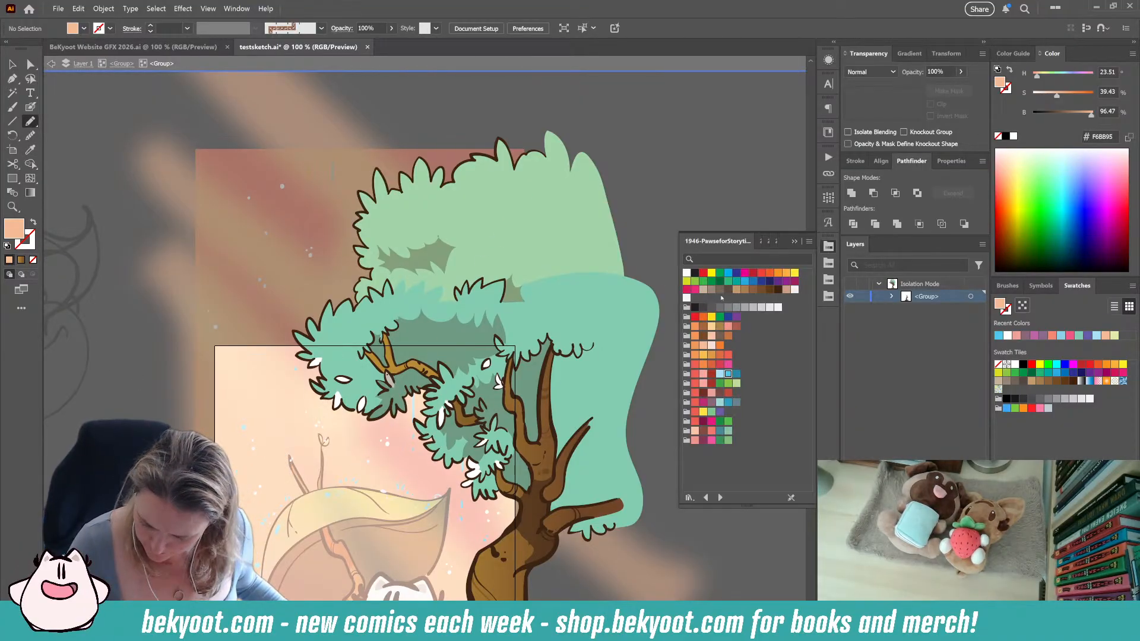
click(687, 273)
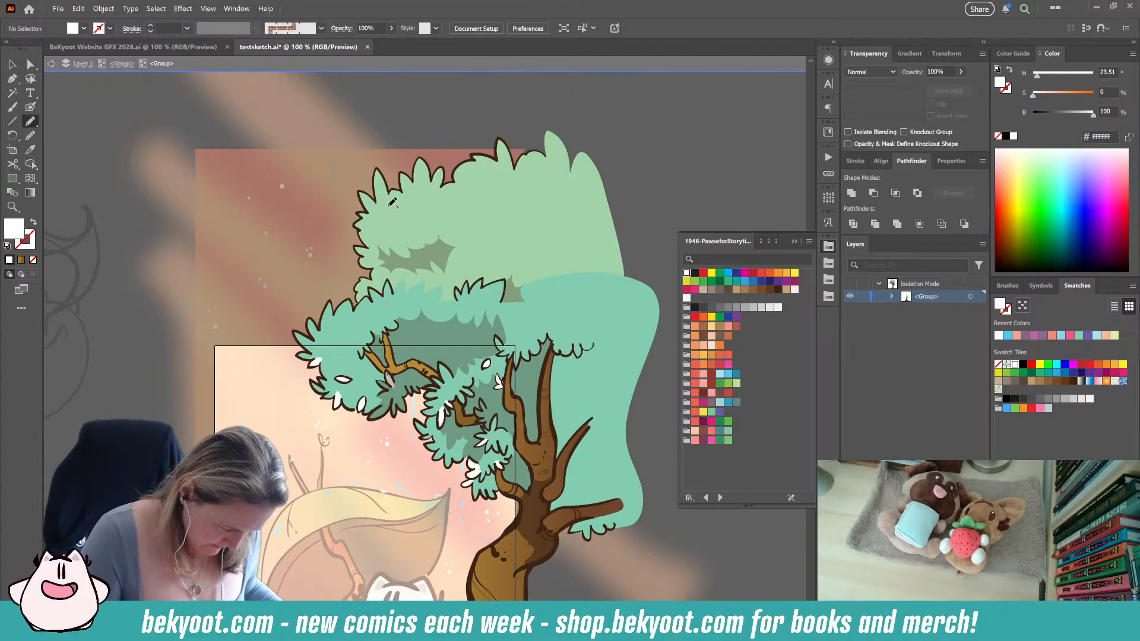
mouse_move(401, 228)
mouse_down()
mouse_move(391, 216)
mouse_move(401, 229)
mouse_up()
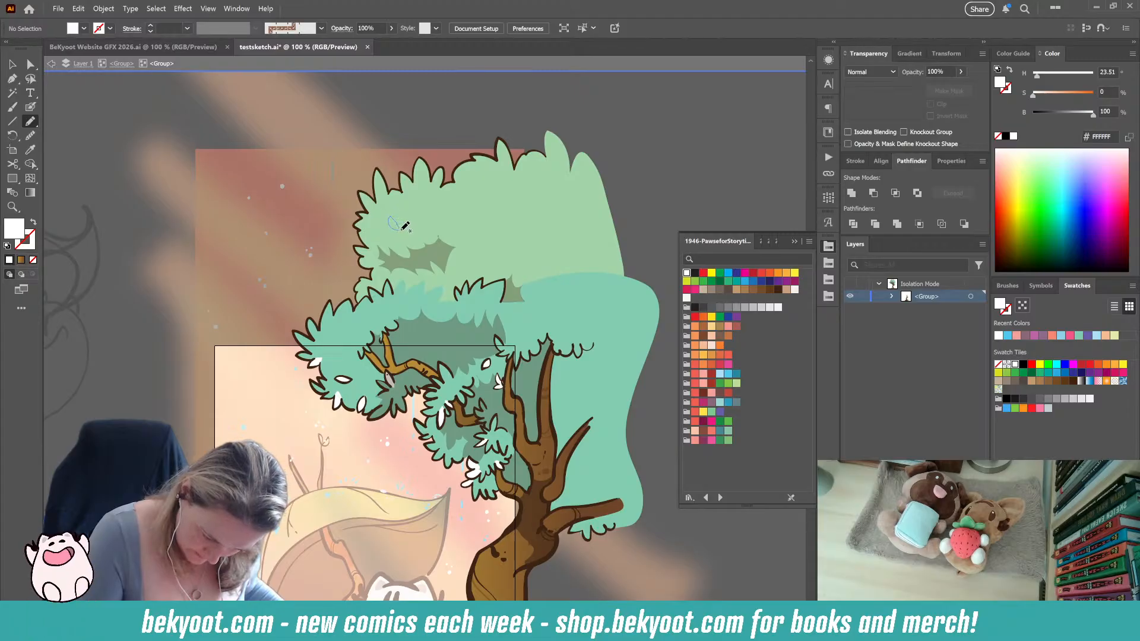
mouse_move(360, 329)
mouse_down()
mouse_move(349, 316)
mouse_move(352, 333)
mouse_move(375, 308)
mouse_move(374, 321)
mouse_up()
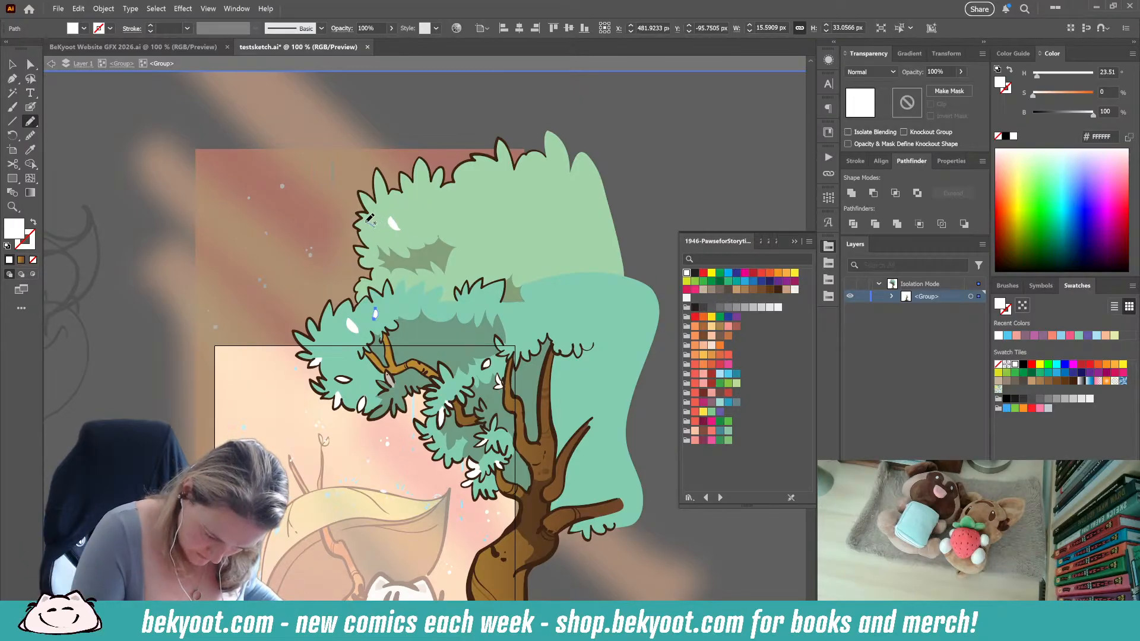
drag(374, 231, 380, 232)
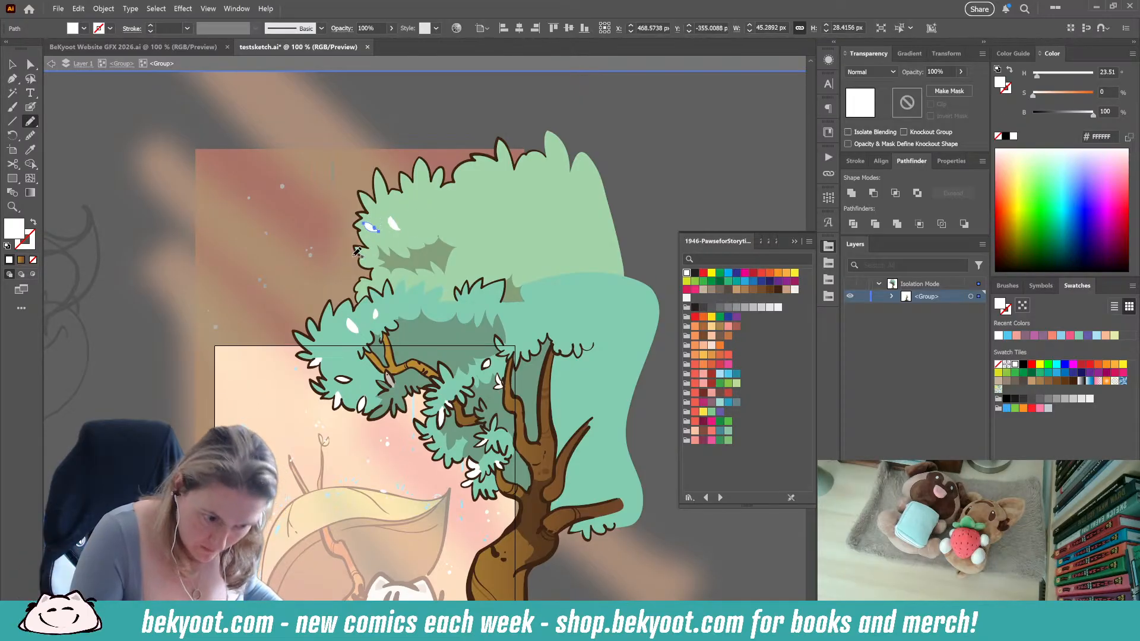
Add small white highlight dabs with the Blob Brush across the canopy and leaf clusters, using a white stroke without fill
click(31, 107)
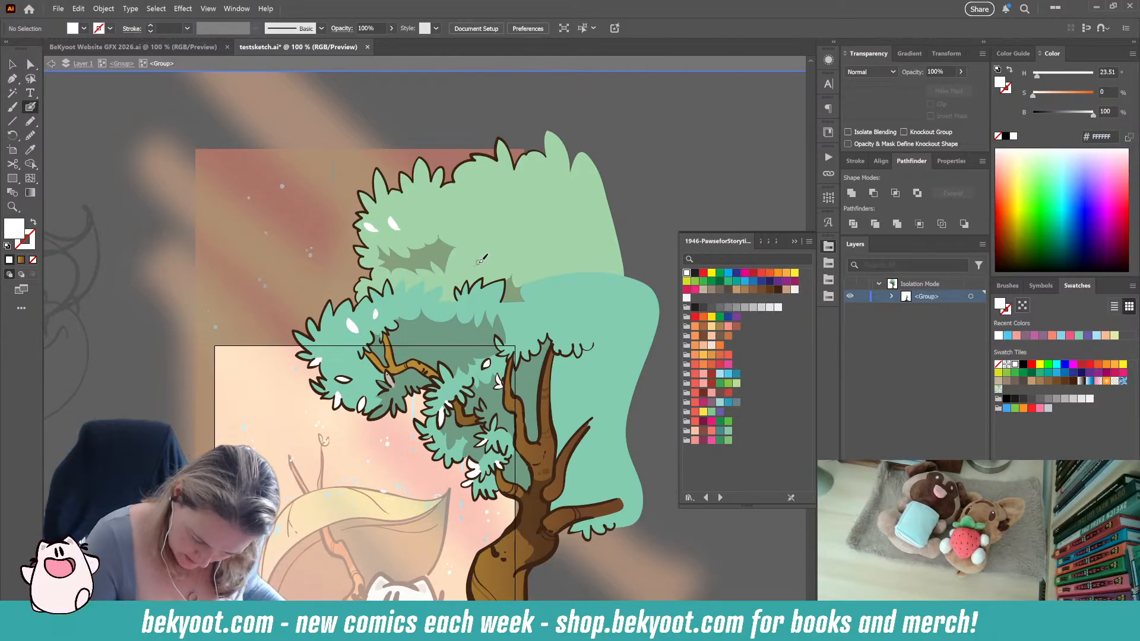
click(477, 262)
key(shift+x)
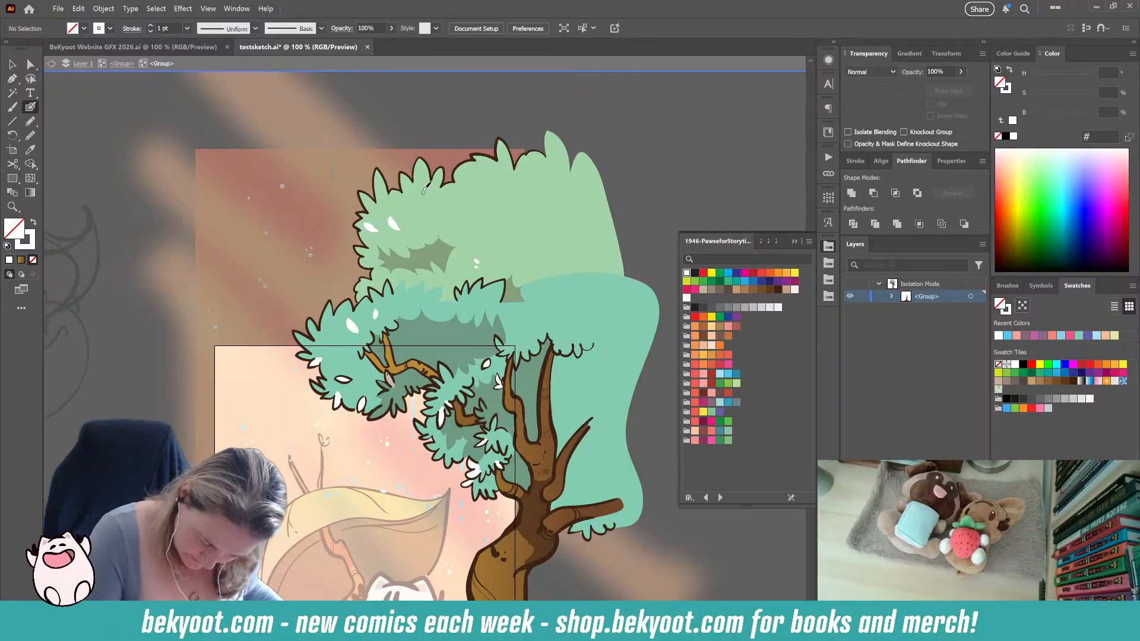
drag(418, 203, 427, 195)
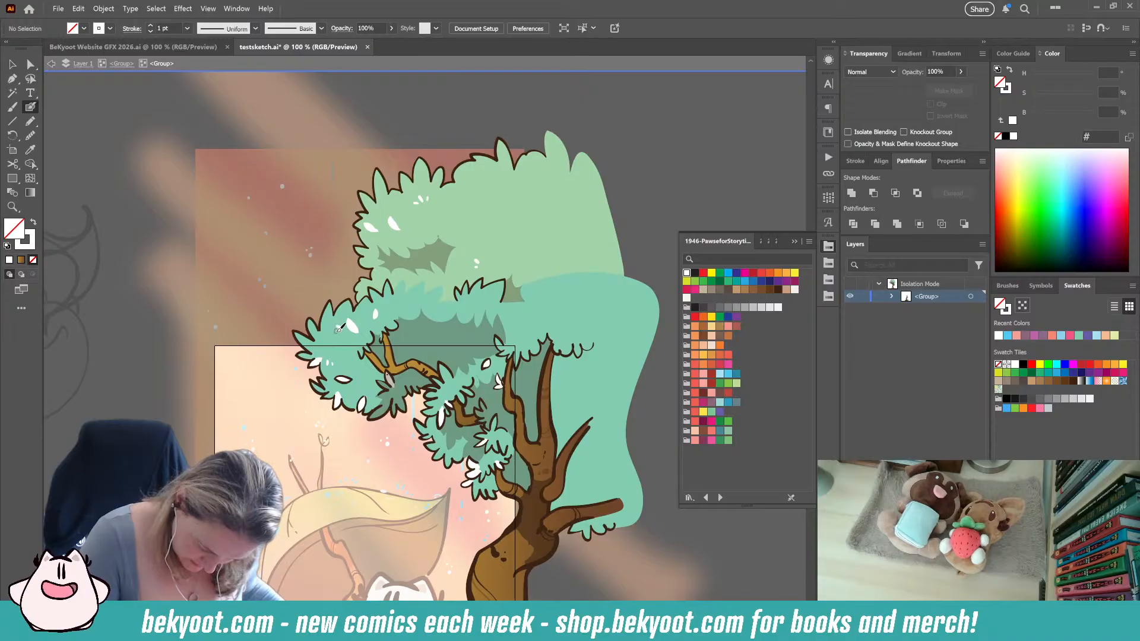
drag(411, 450, 390, 421)
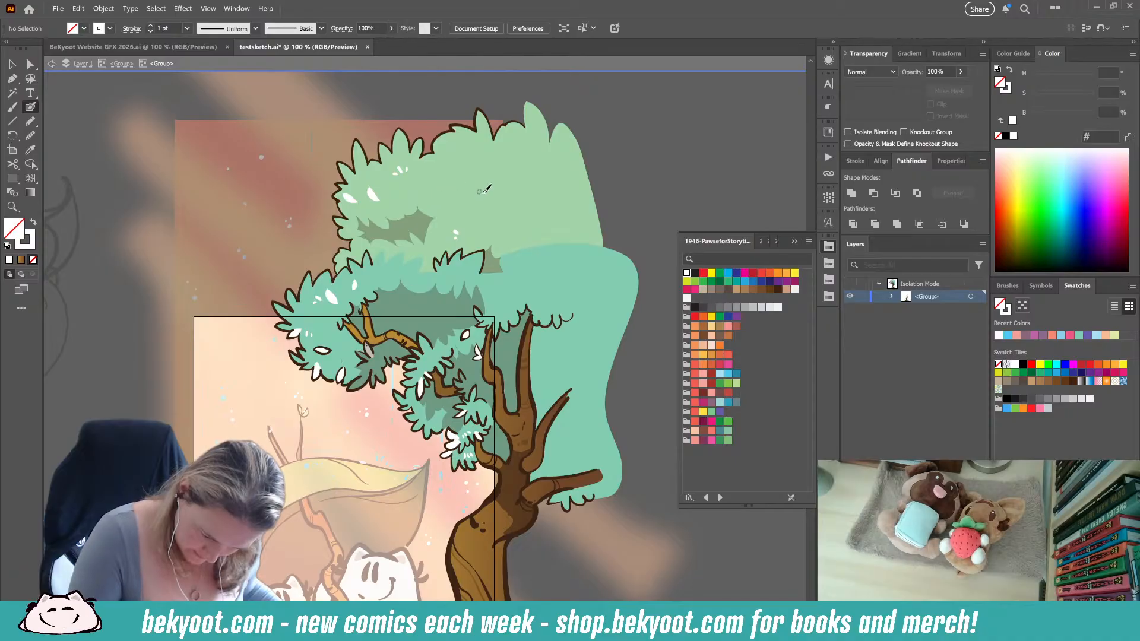
drag(470, 180, 490, 186)
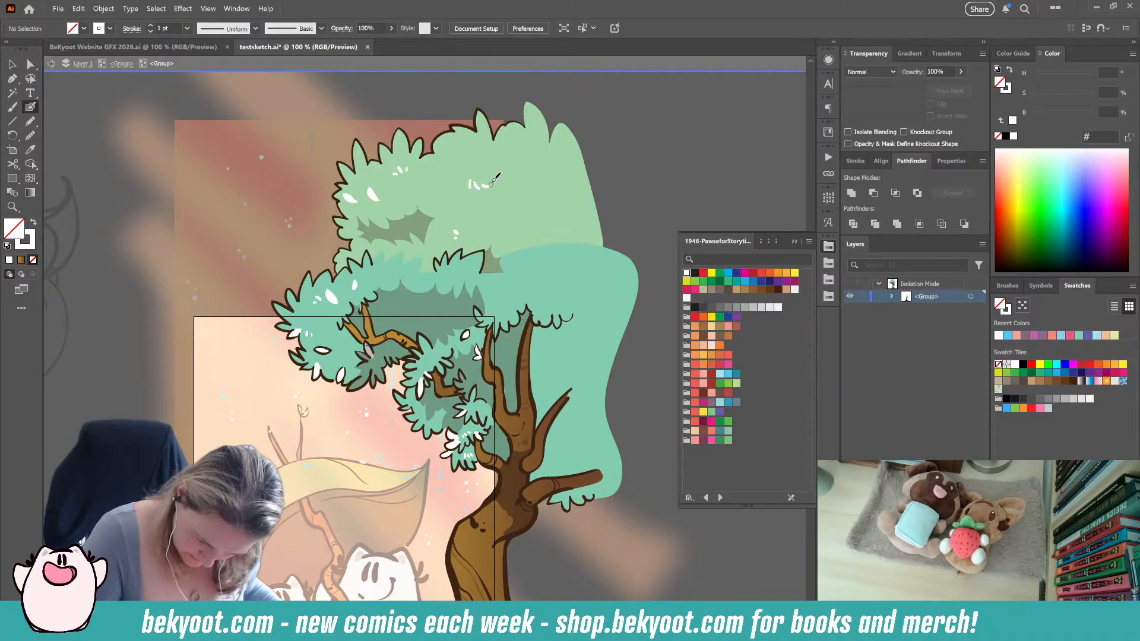
drag(494, 342, 483, 325)
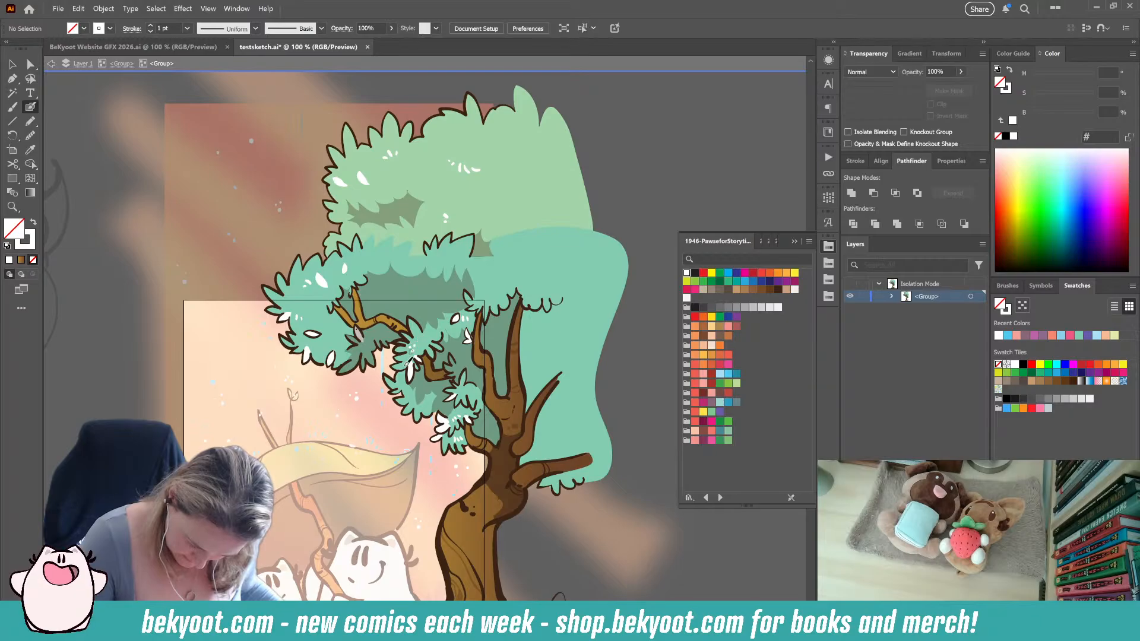
Leave the tree group's isolation and open the main illustration group for editing
click(12, 65)
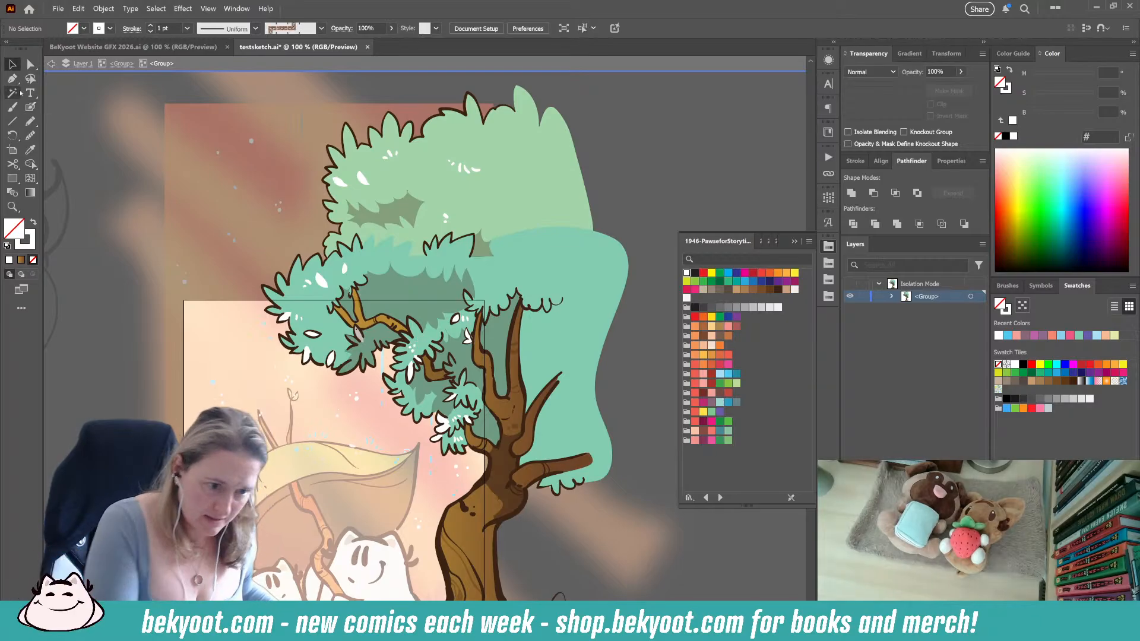
double_click(604, 141)
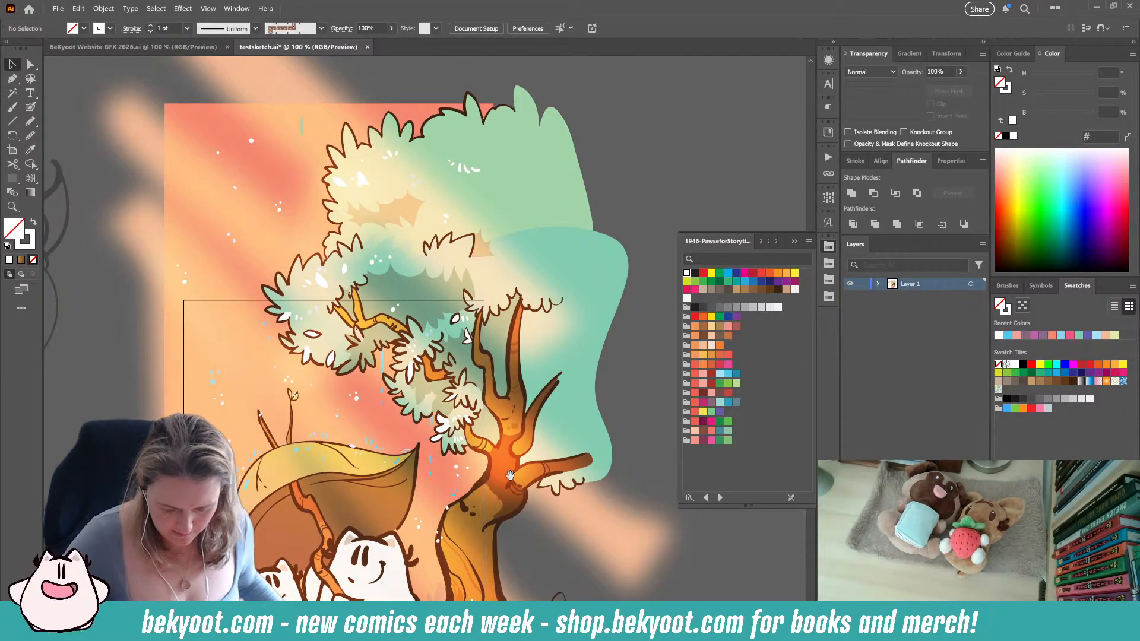
drag(510, 481, 512, 392)
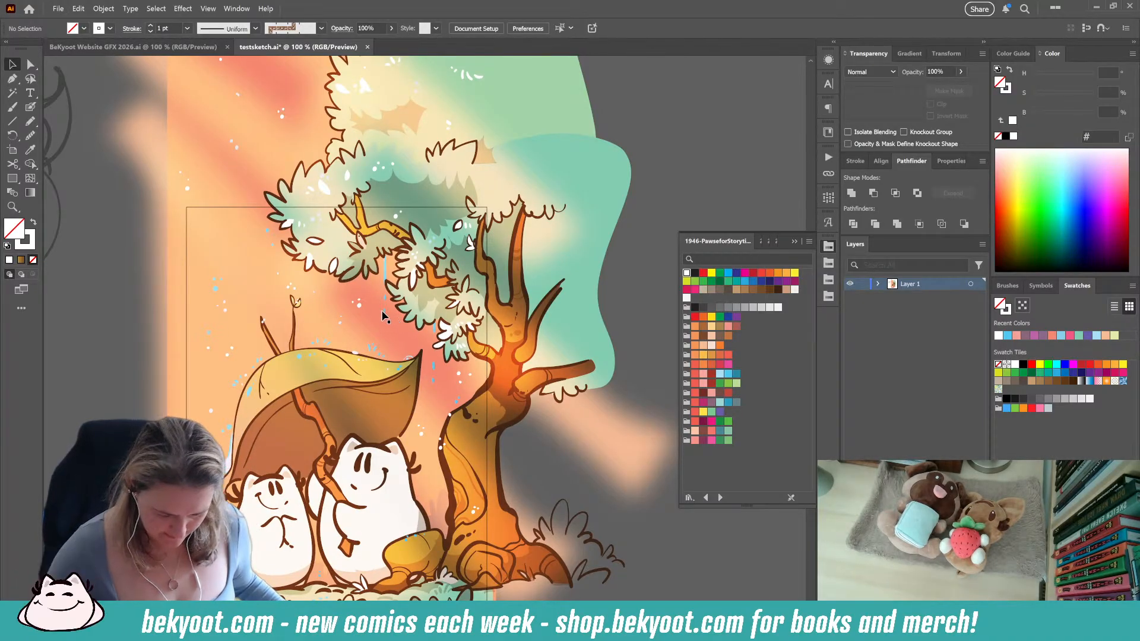
click(390, 290)
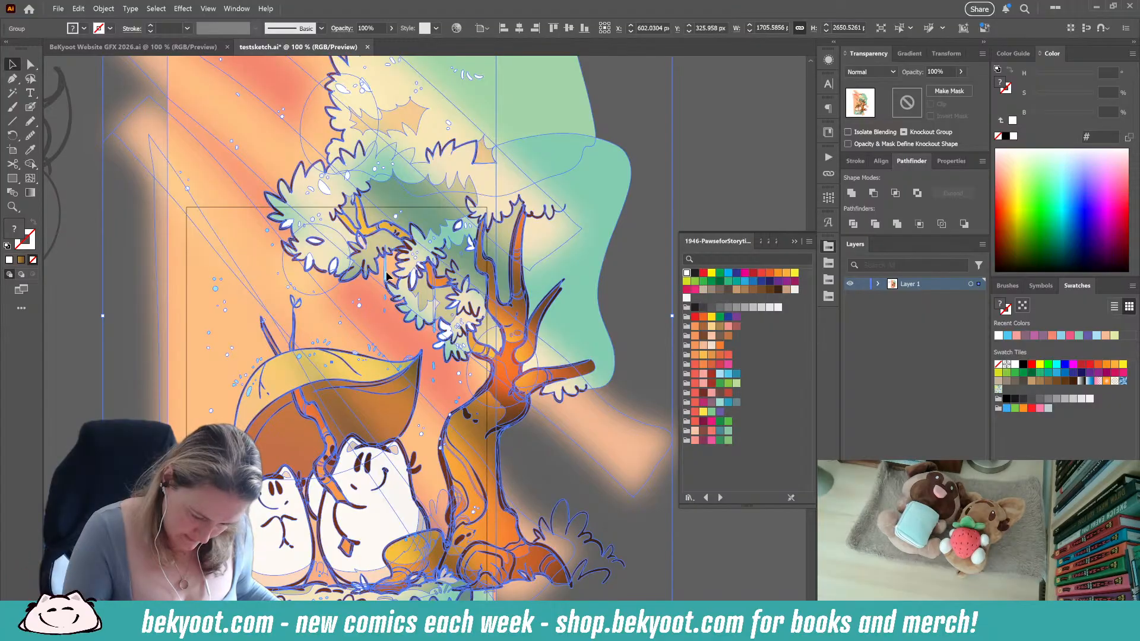
double_click(389, 284)
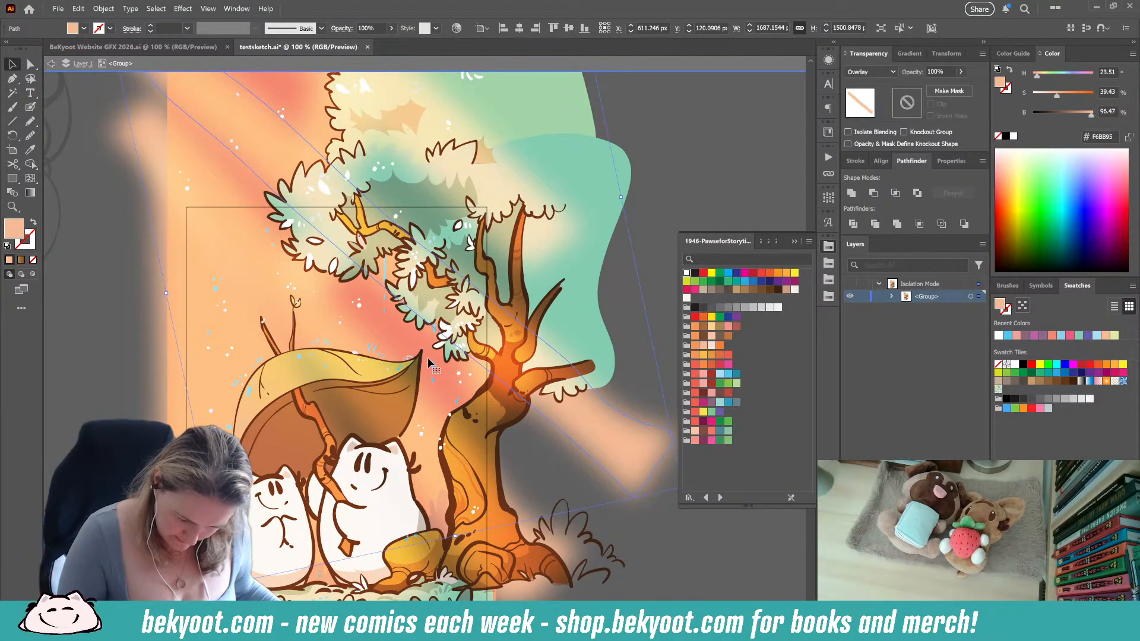
Delete the long blue water drip hanging between the leaf clusters of the lower foliage, and leave the group's isolation
click(685, 184)
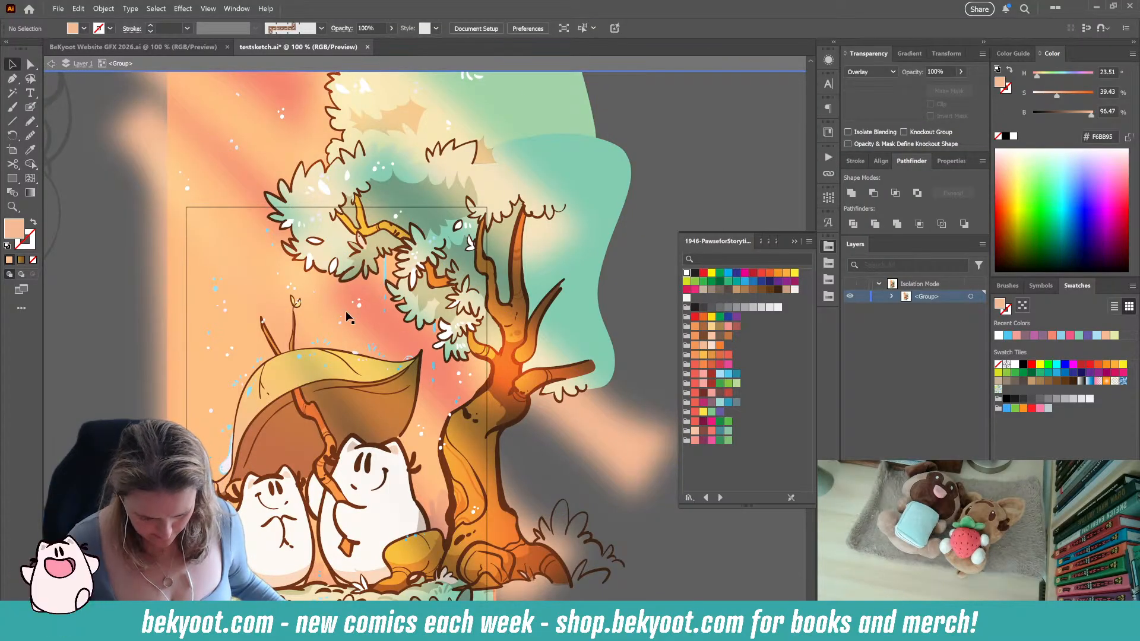
click(389, 285)
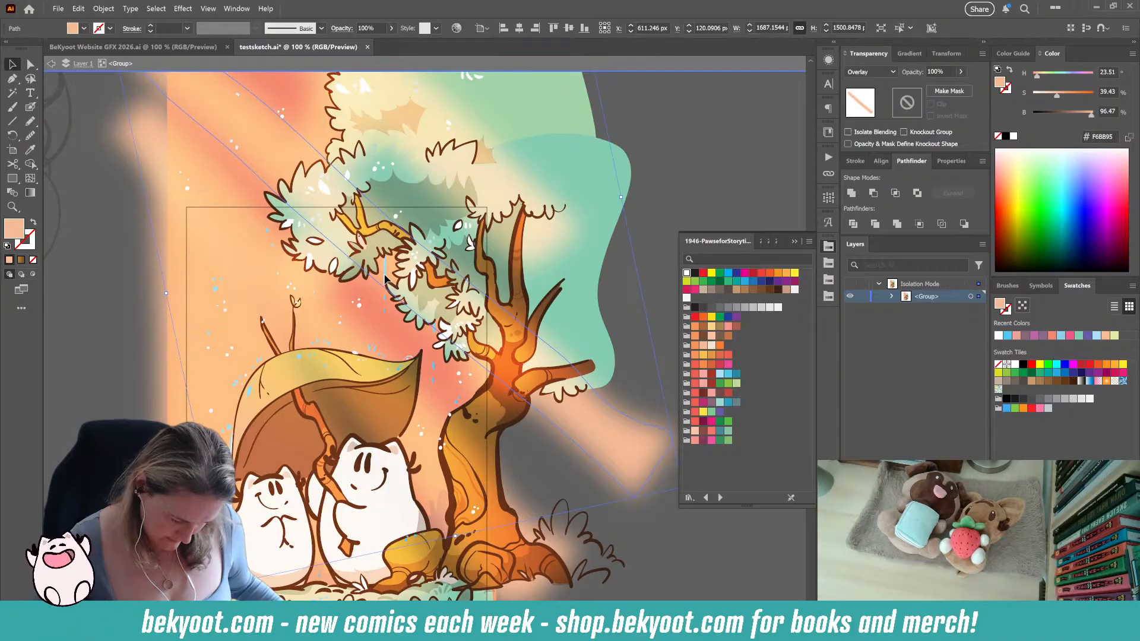
key(ctrl+shift+a)
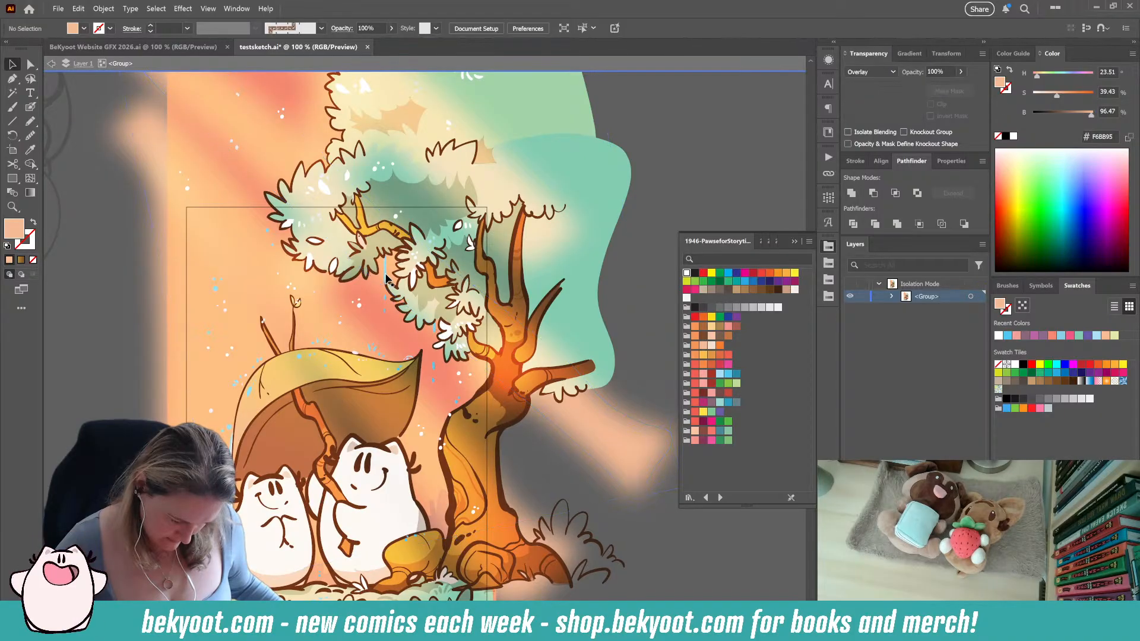
click(387, 278)
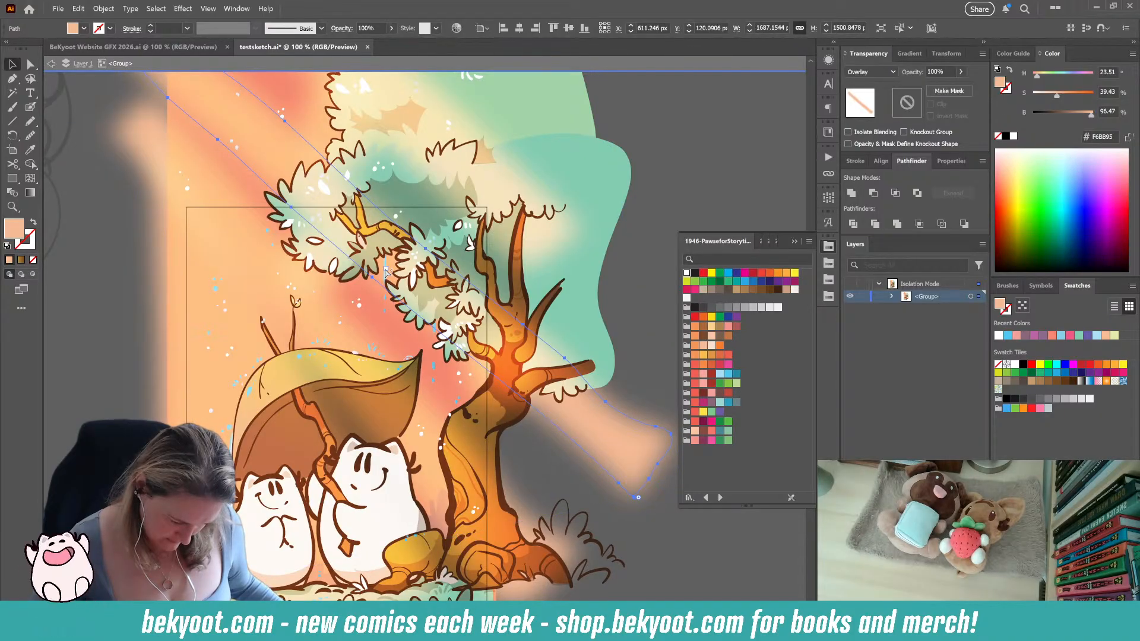
click(386, 274)
scroll(380, 272, up, 3)
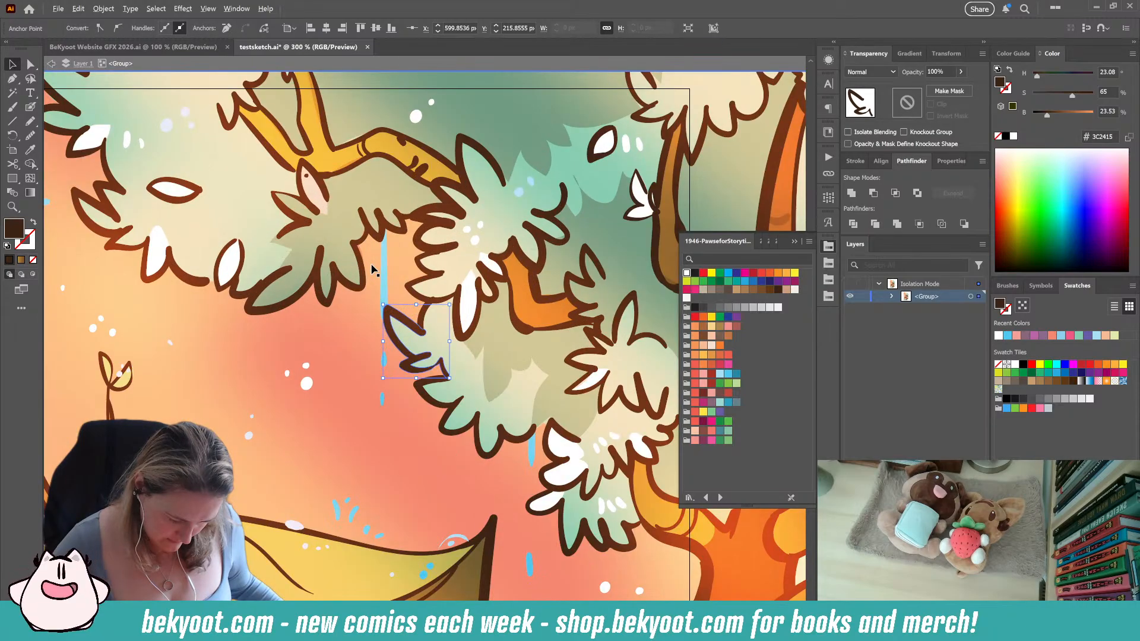
click(384, 291)
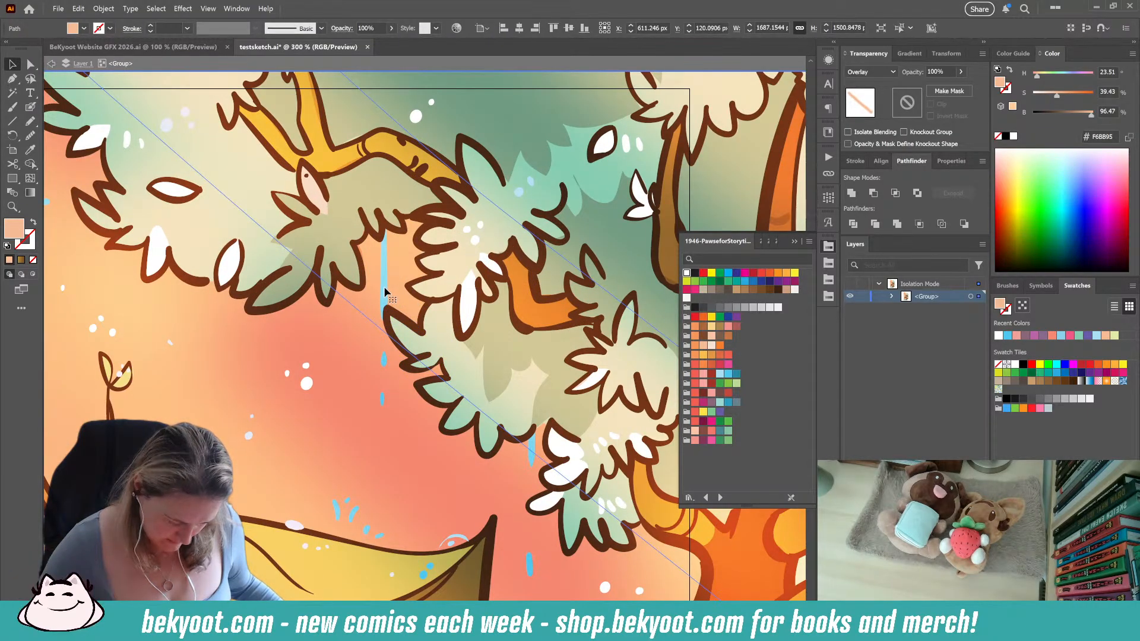
double_click(384, 276)
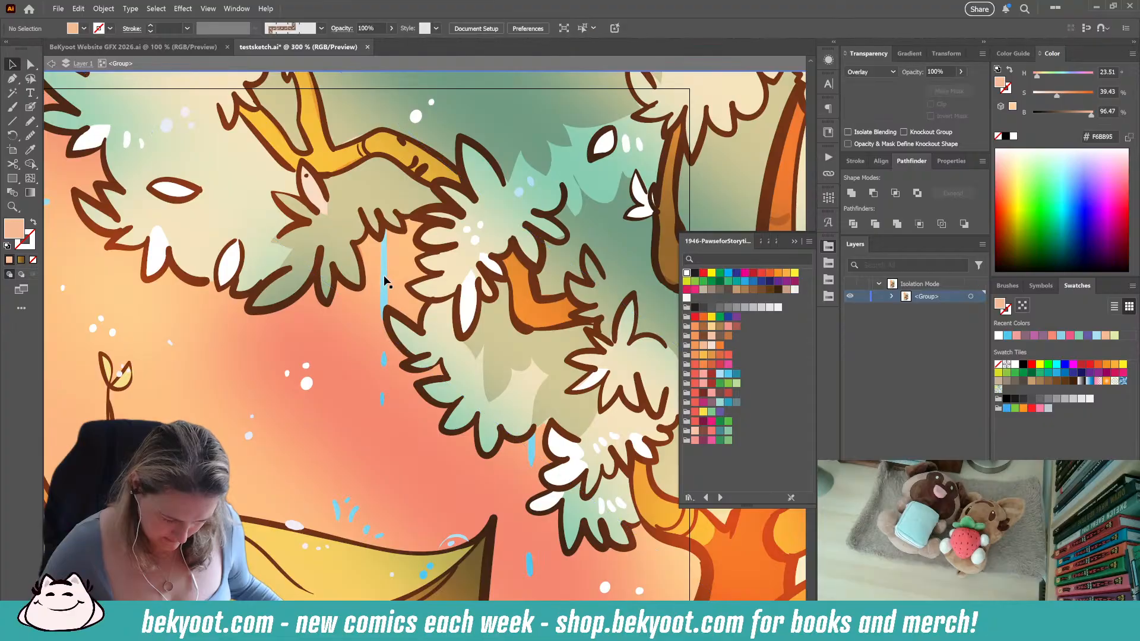
click(384, 279)
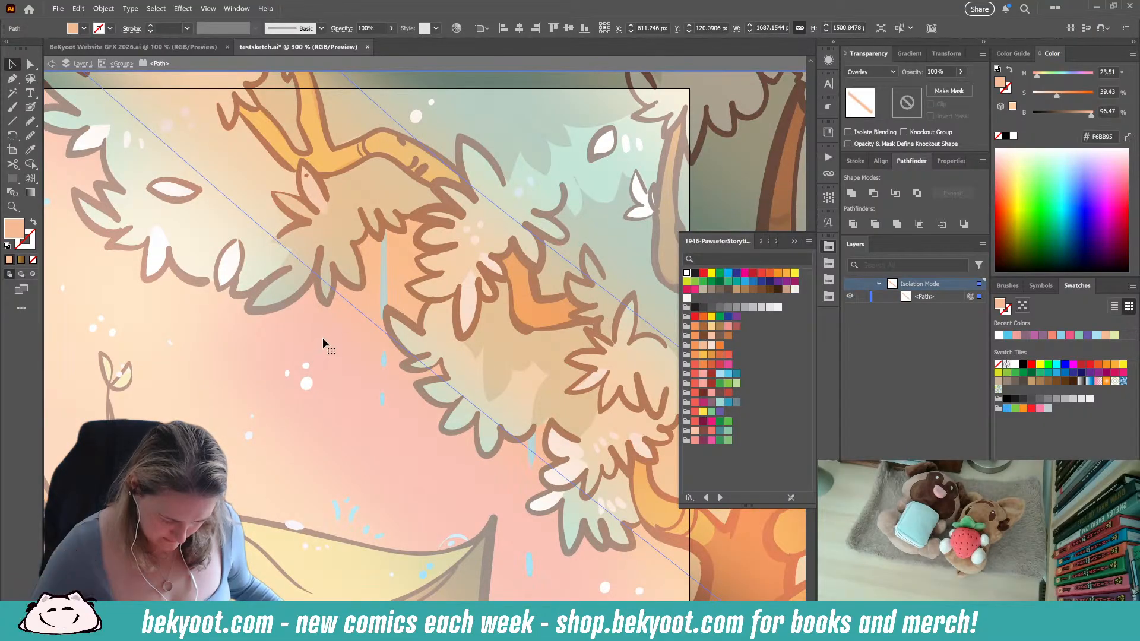
click(120, 64)
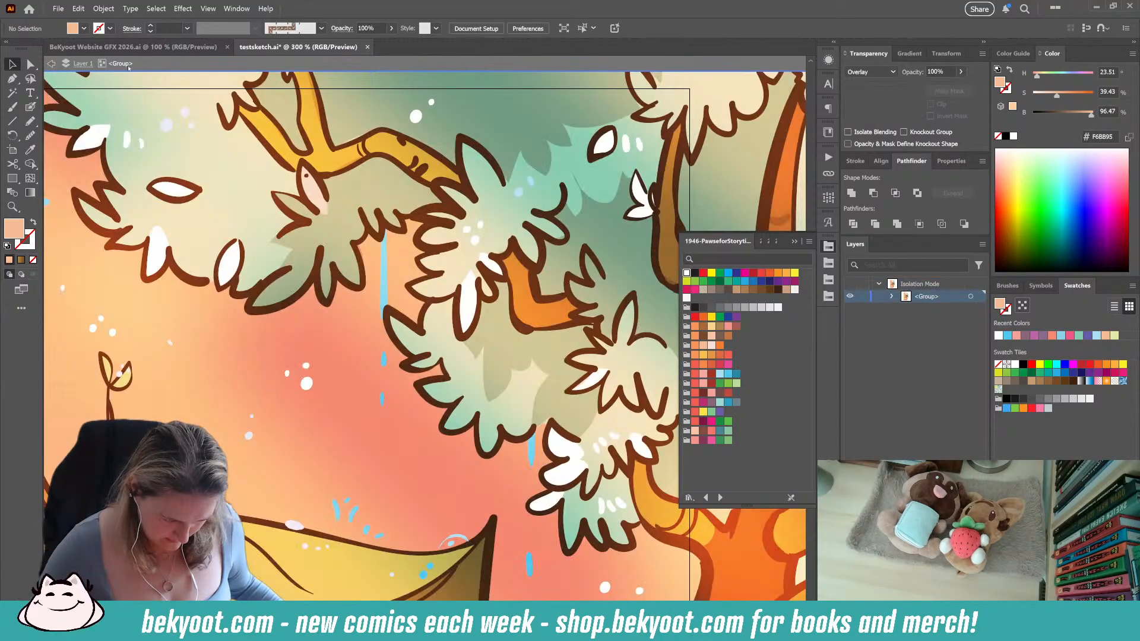
click(385, 276)
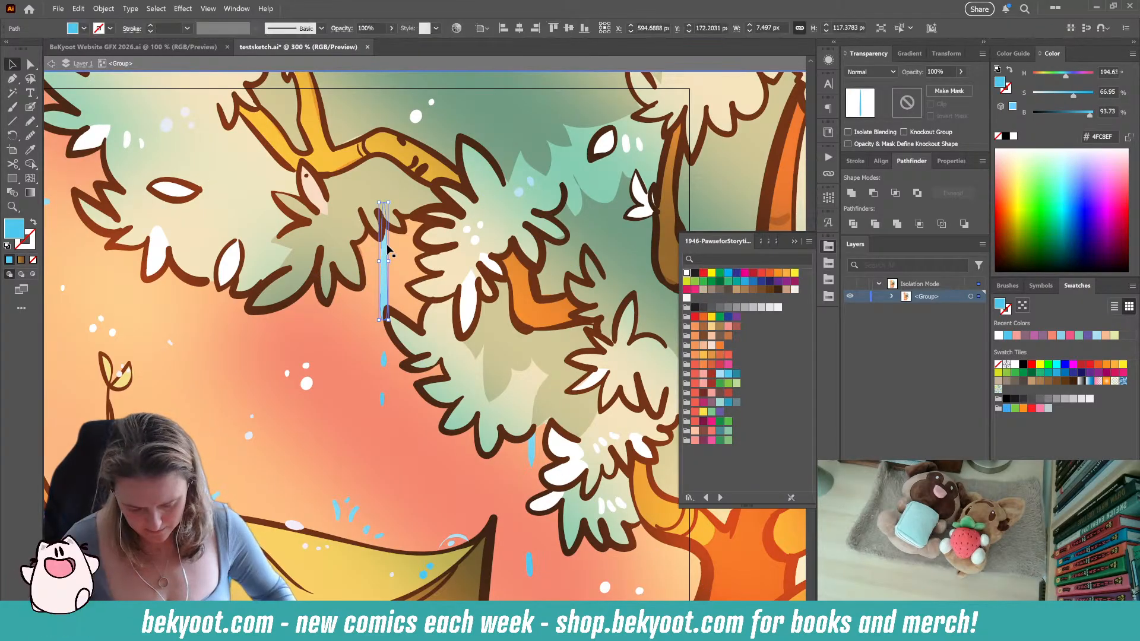
key(Delete)
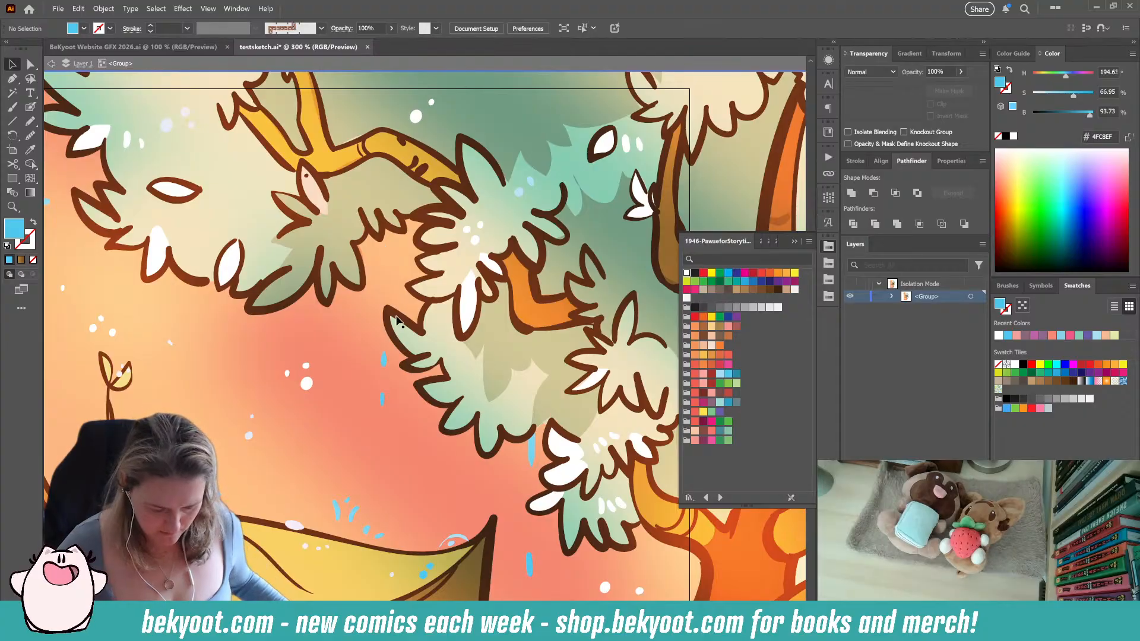
scroll(385, 307, down, 2)
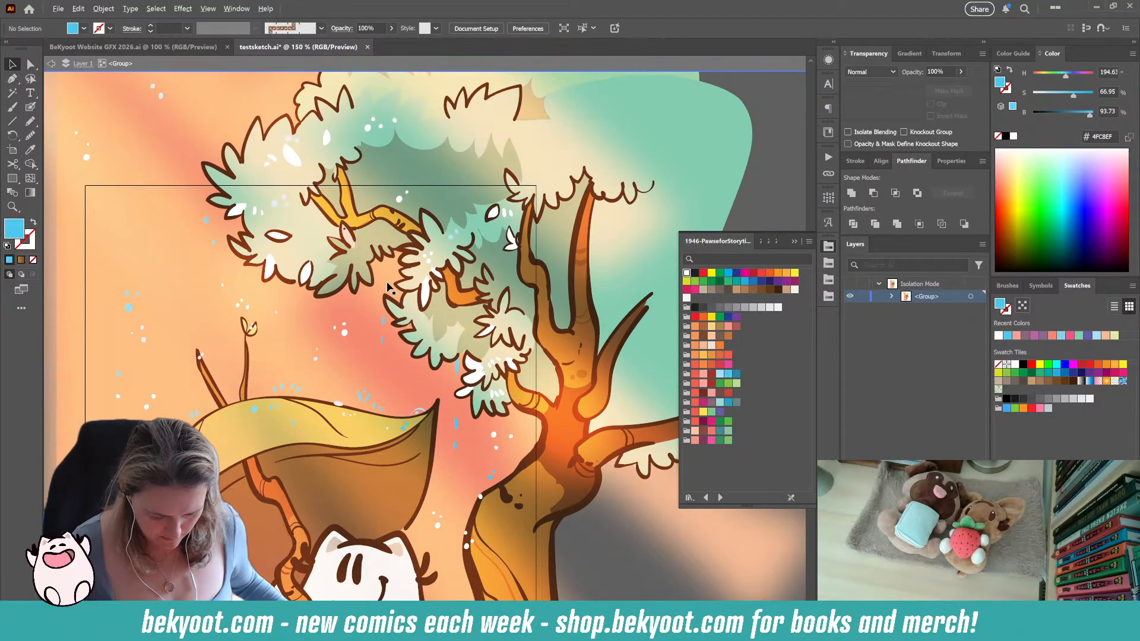
scroll(386, 288, down, 2)
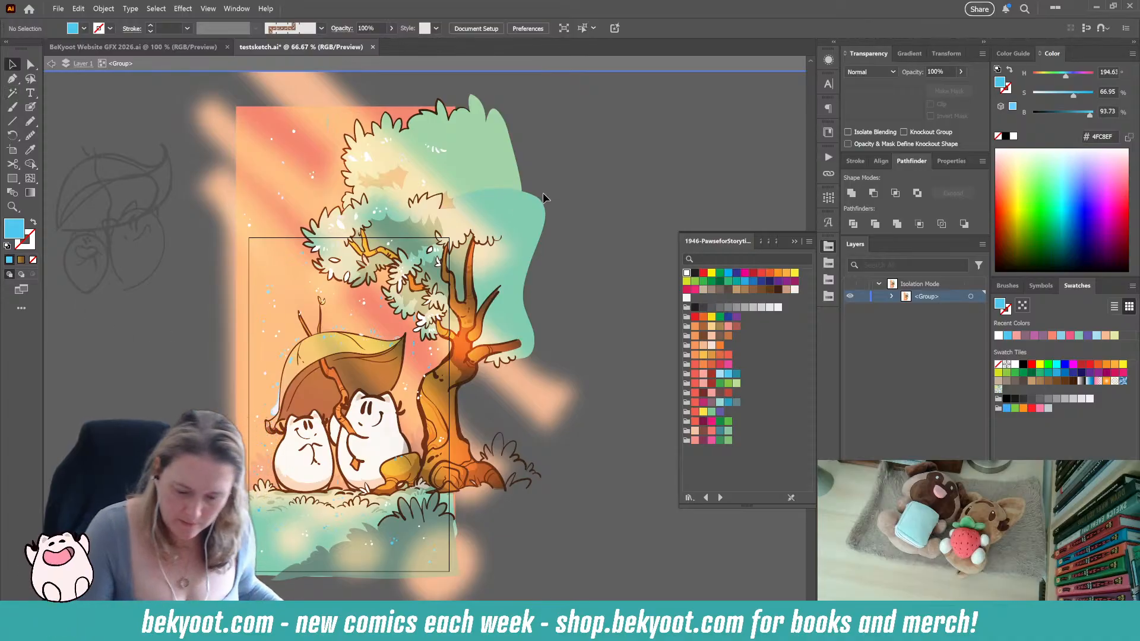
double_click(557, 190)
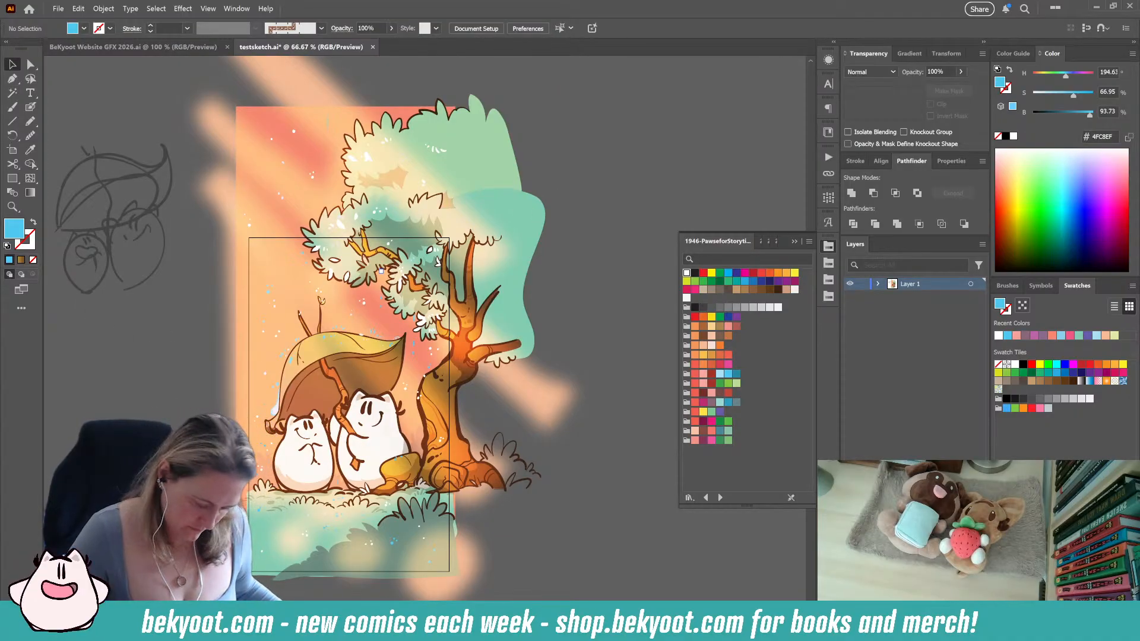
Darken the fill of the grey-green bush silhouette in the foreground to #5D7A71, about 48% brightness
scroll(414, 467, down, 3)
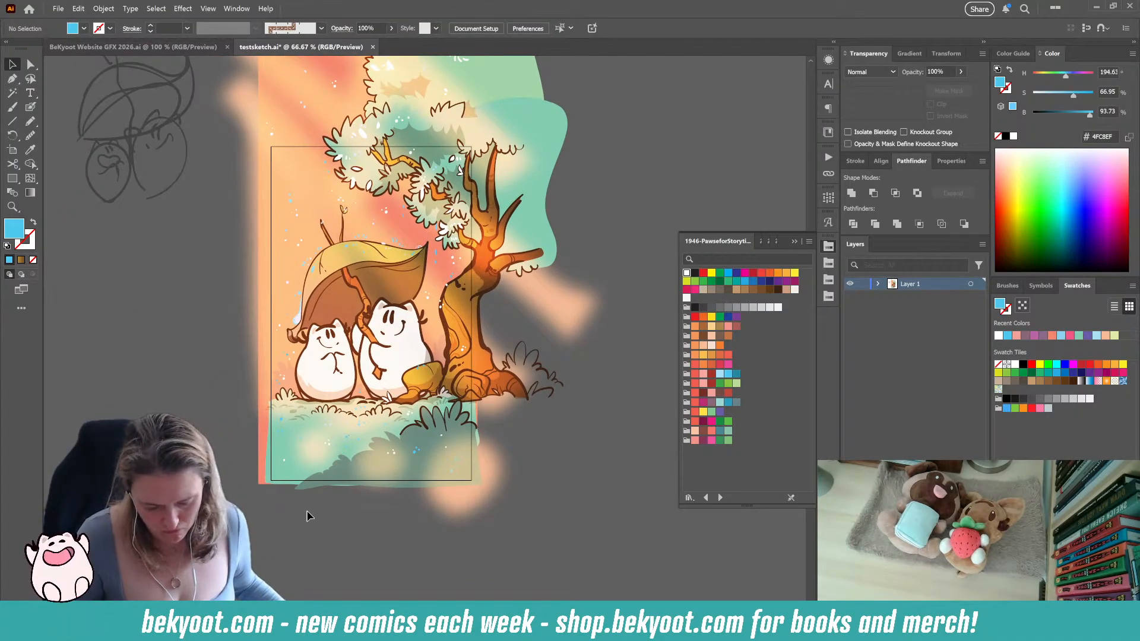
scroll(420, 519, up, 2)
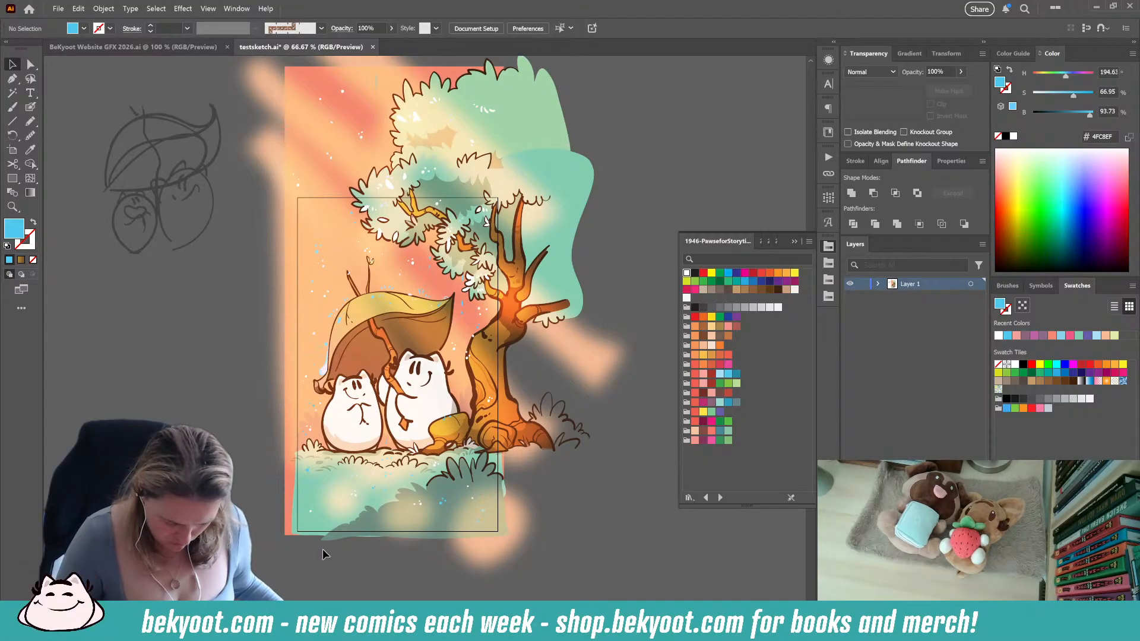
key(ctrl+a)
key(a)
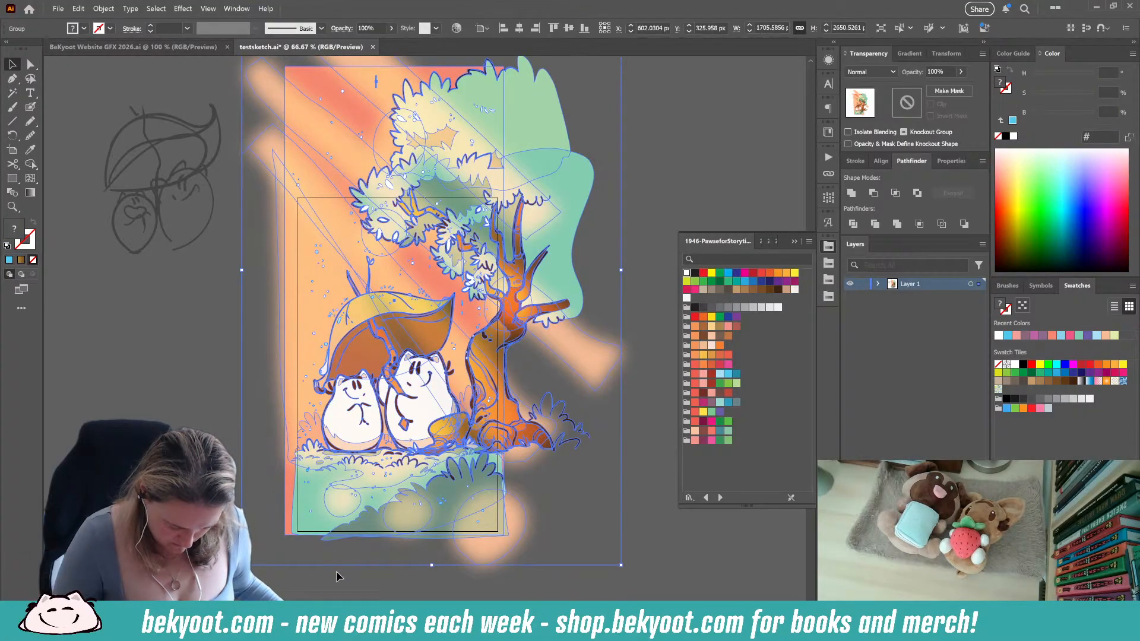
click(98, 356)
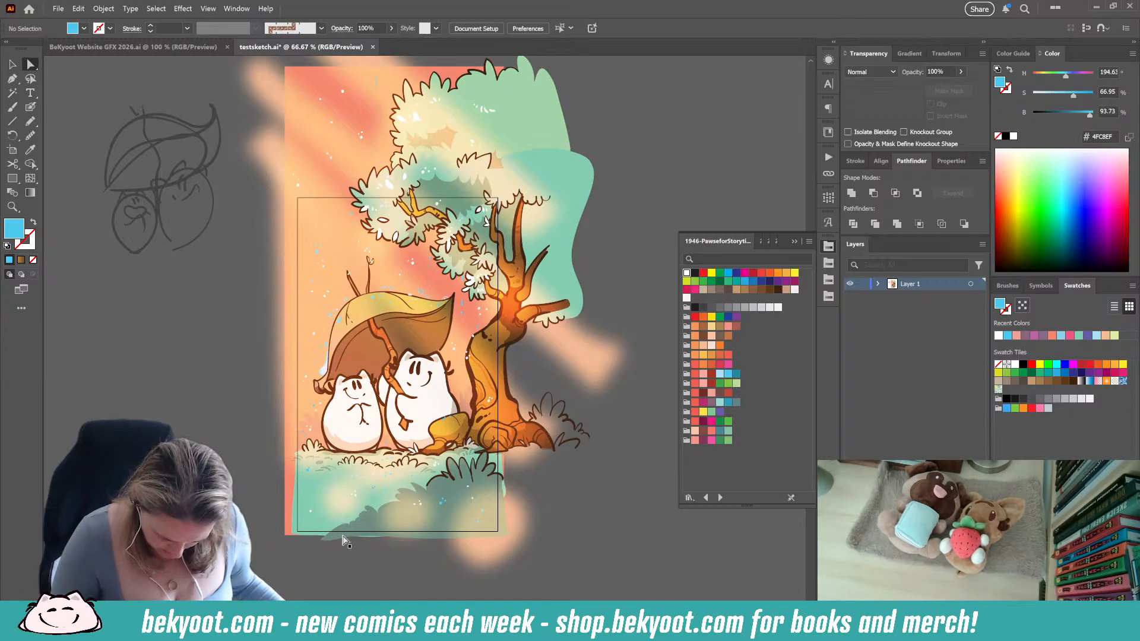
click(345, 541)
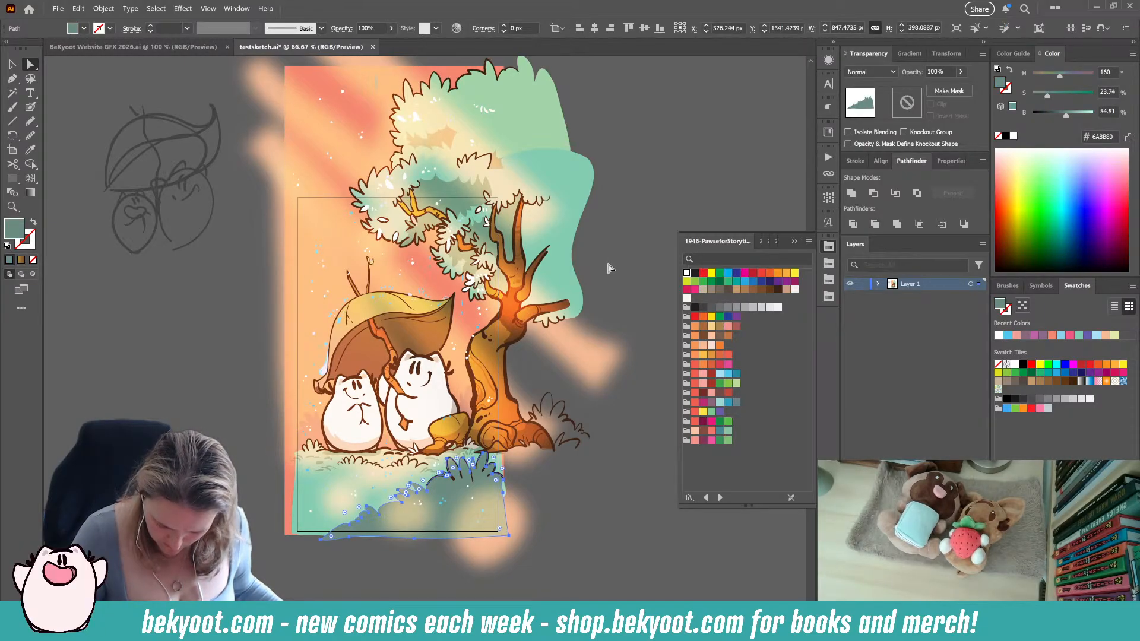
drag(1065, 114, 1061, 115)
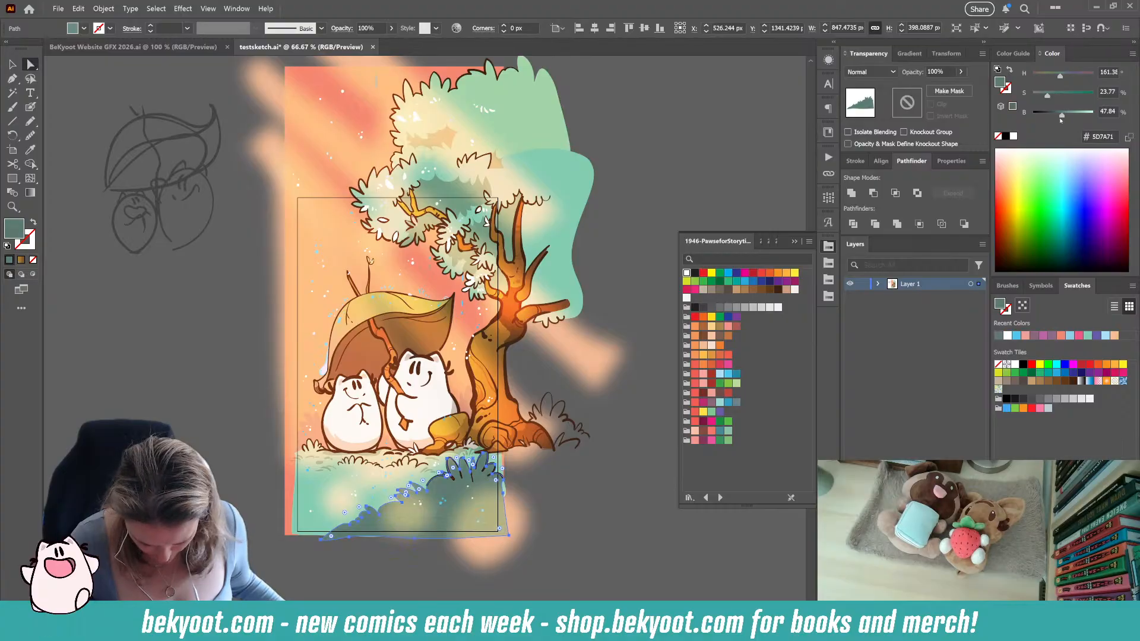
click(575, 539)
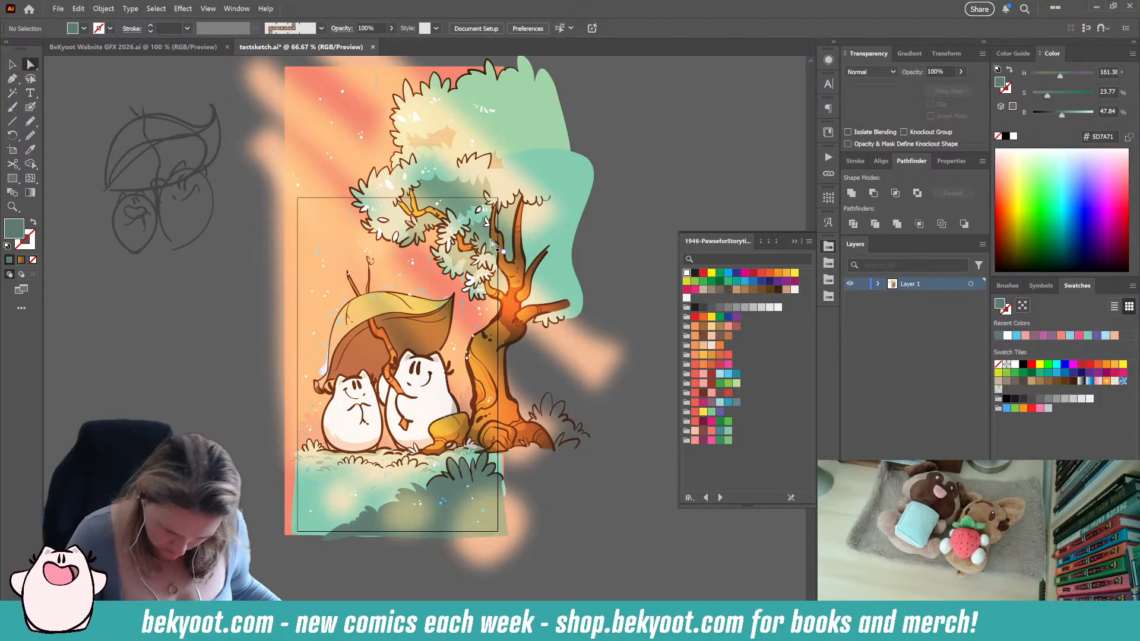
Select all shadow shapes of the same appearance inside the tree group, set their opacity to 45%, and leave isolation
click(456, 190)
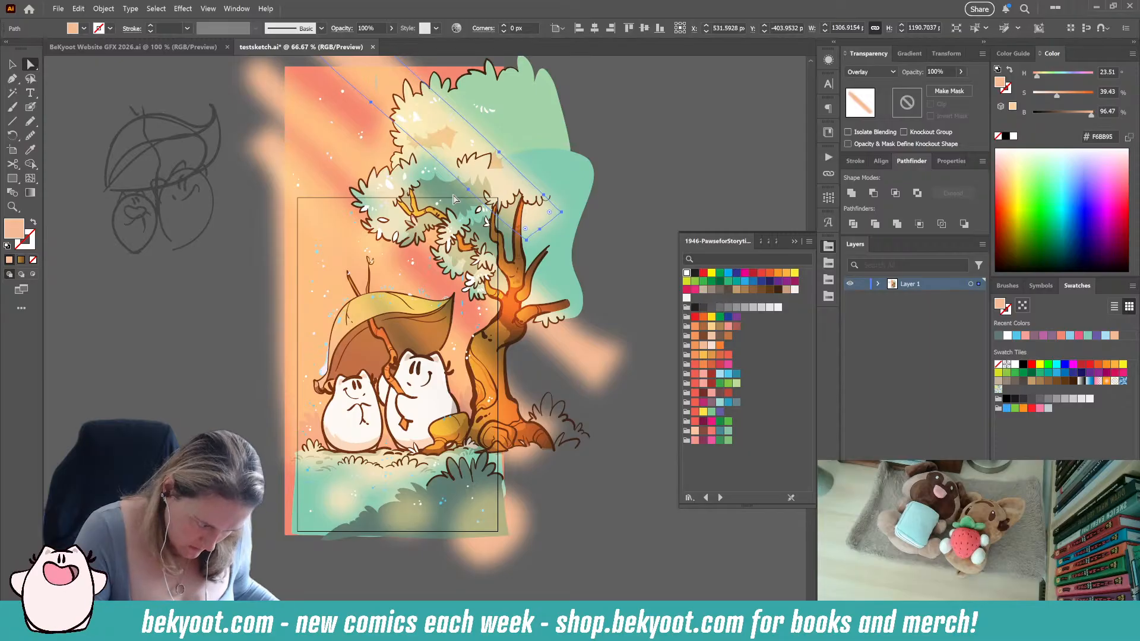
key(v)
click(452, 195)
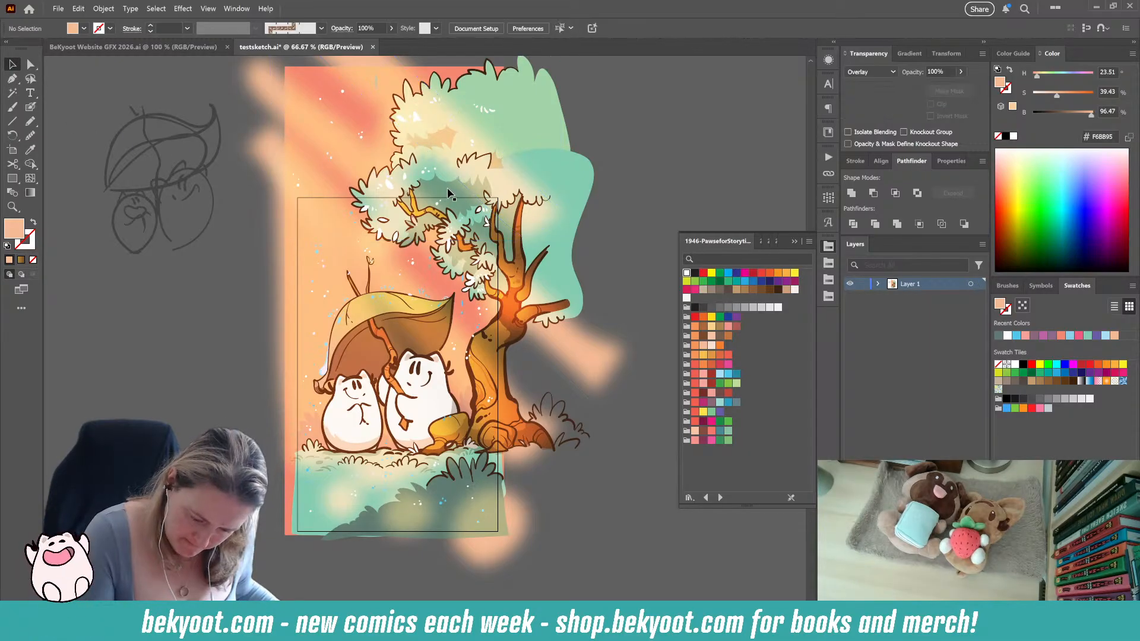
double_click(562, 184)
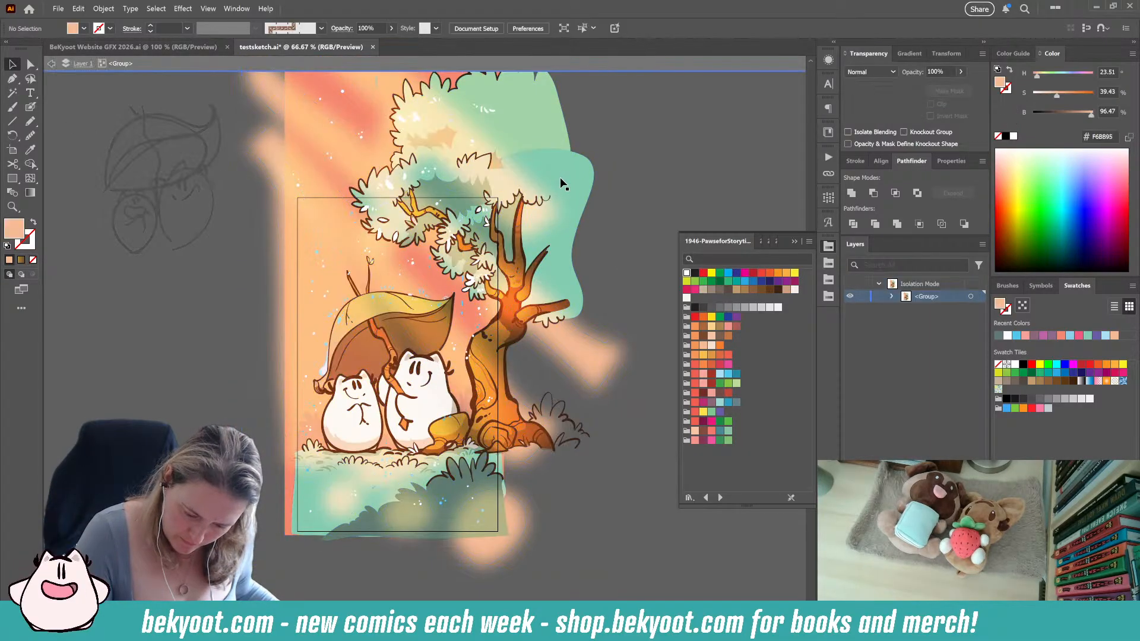
click(565, 184)
double_click(567, 181)
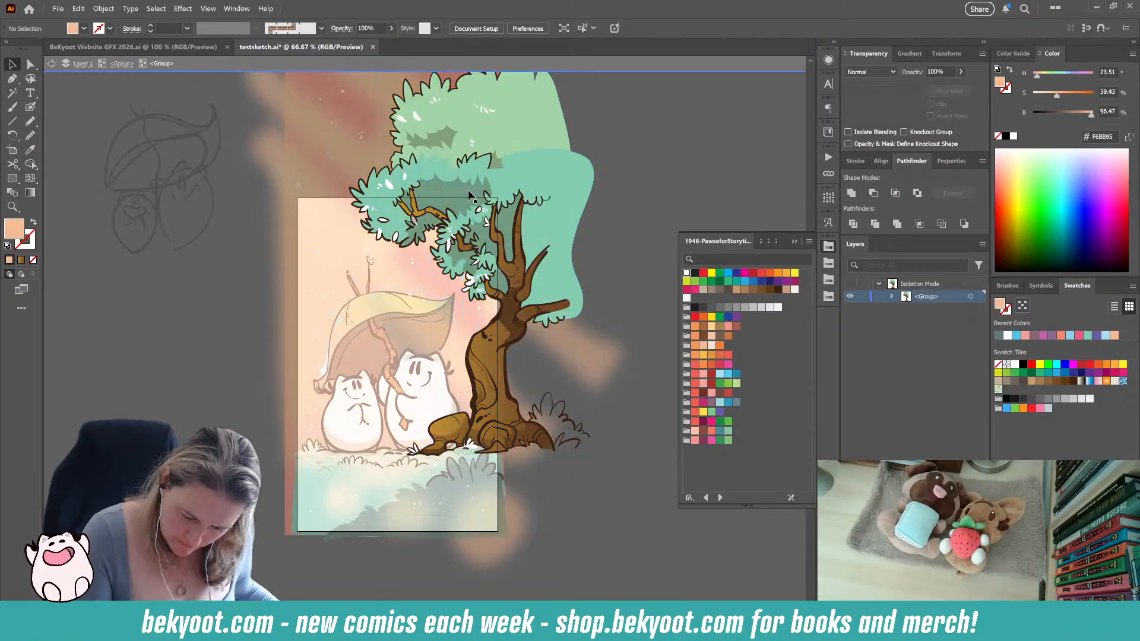
click(439, 141)
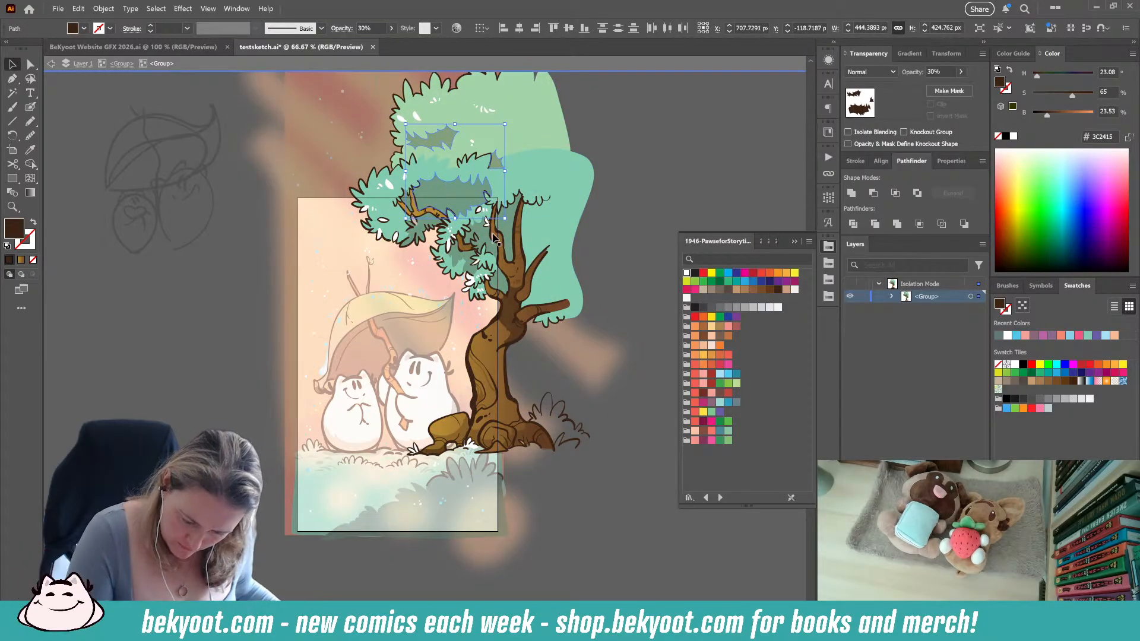
click(151, 12)
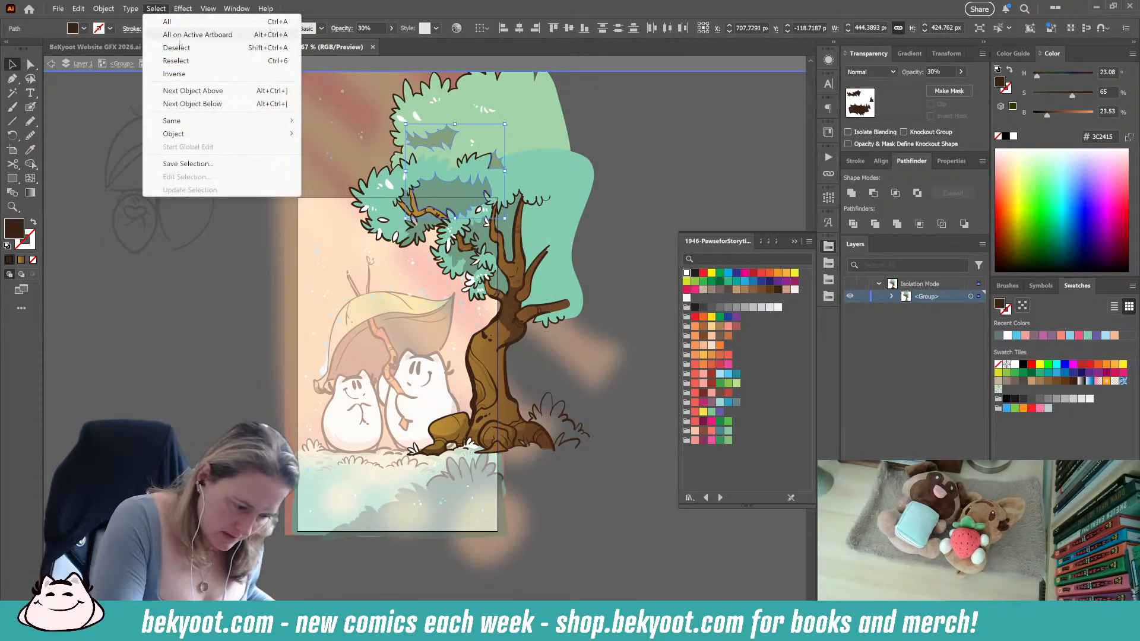
mouse_move(195, 122)
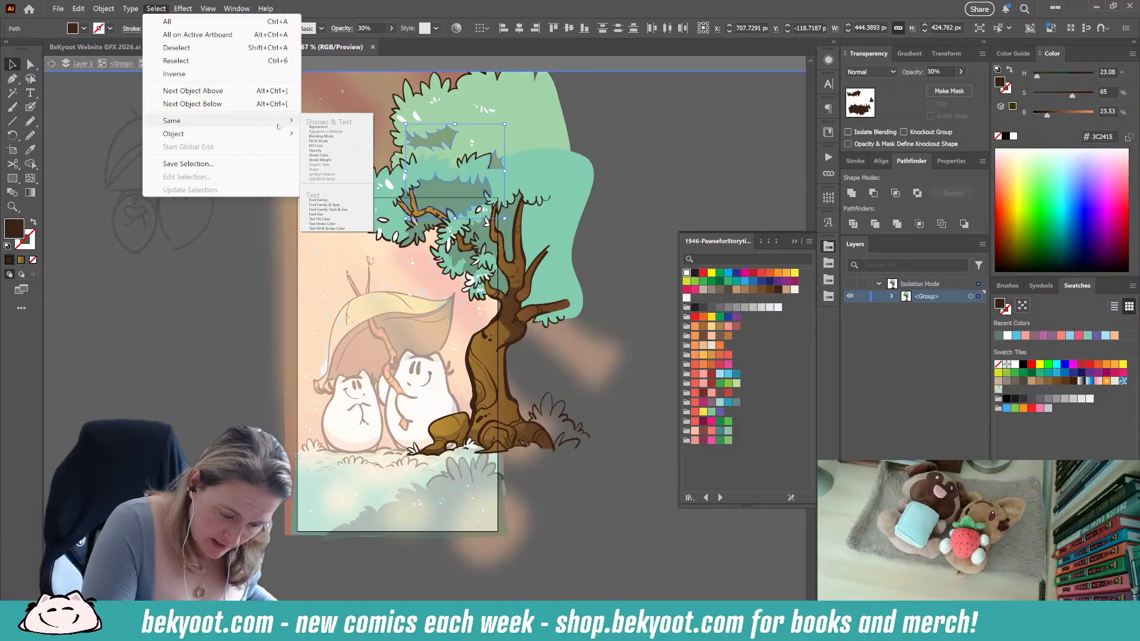
click(340, 127)
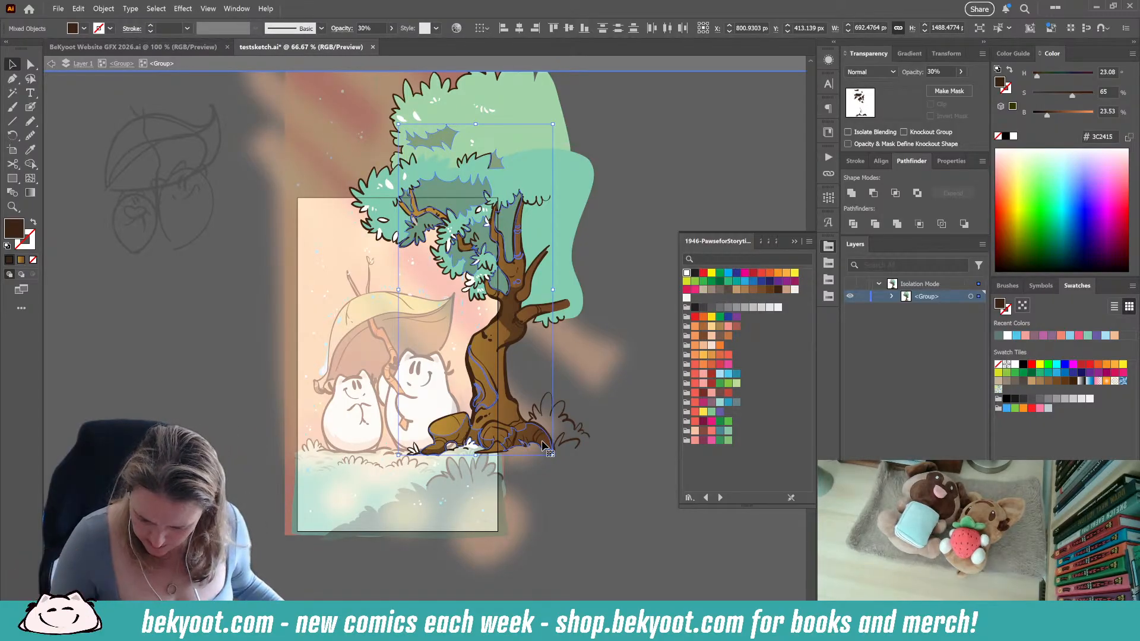
click(960, 71)
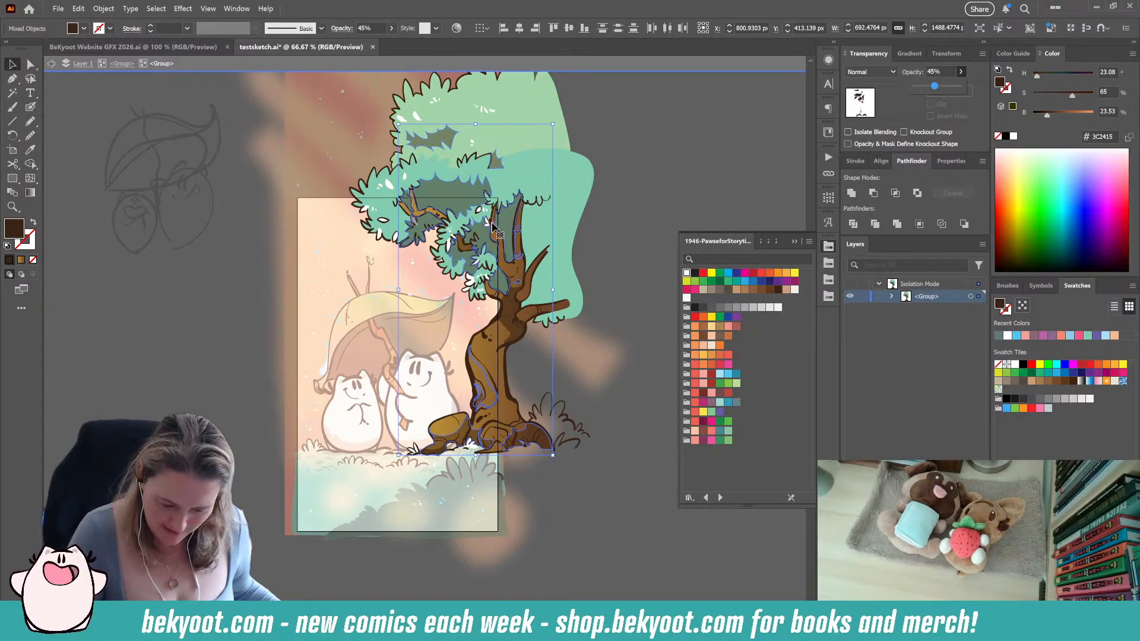
double_click(607, 137)
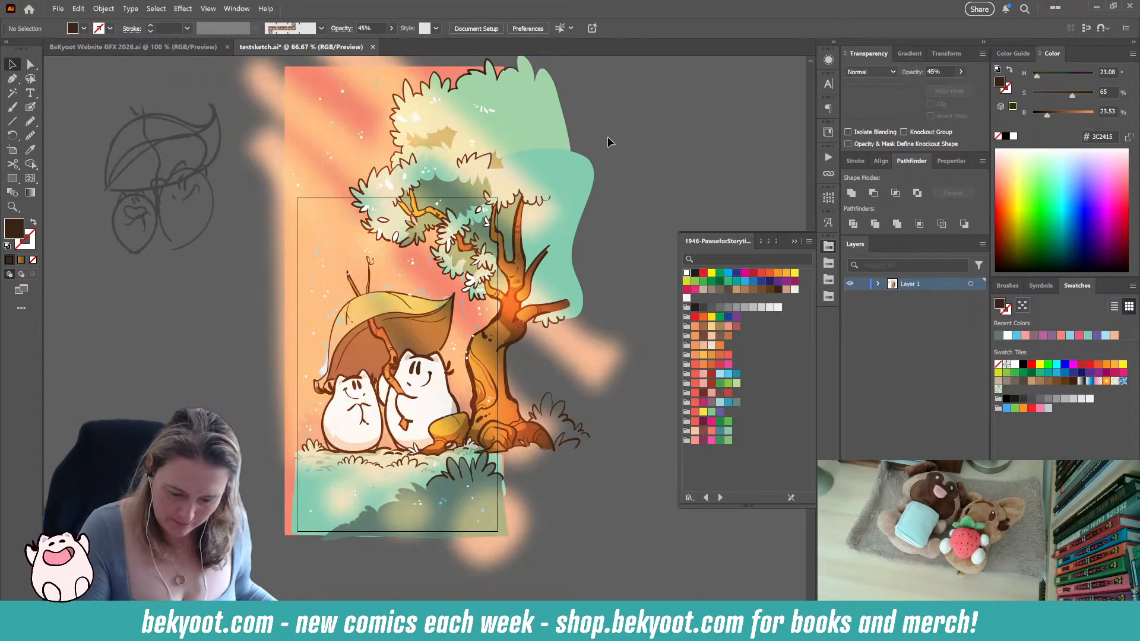
Open the main illustration group for editing
drag(456, 497, 431, 543)
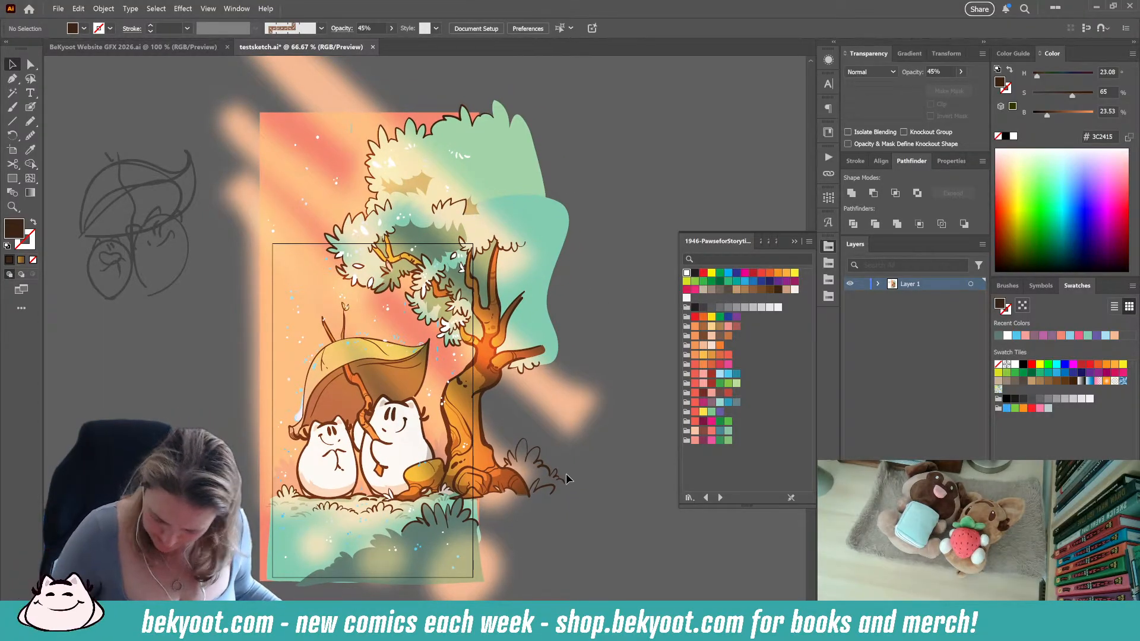
scroll(531, 543, down, 3)
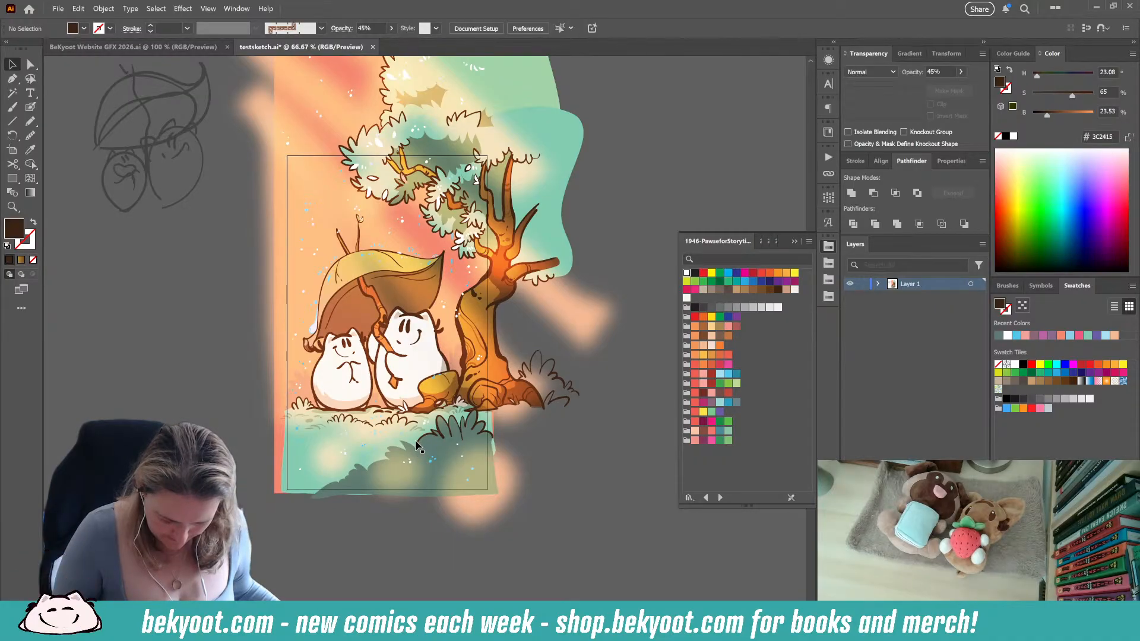
key(n)
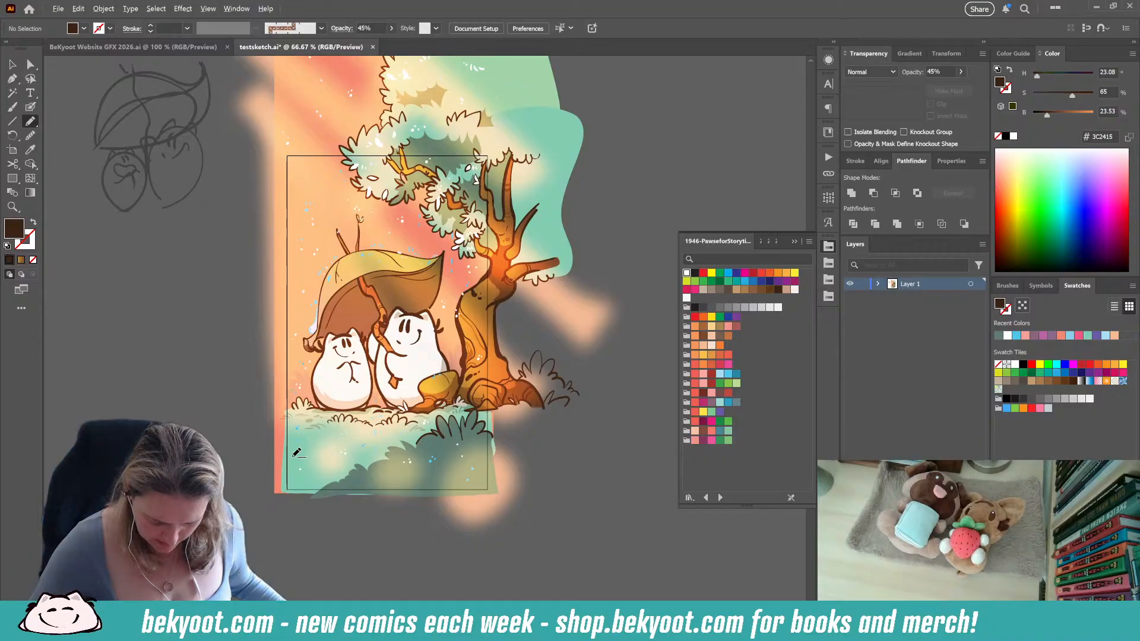
scroll(302, 445, up, 1)
drag(302, 443, 376, 381)
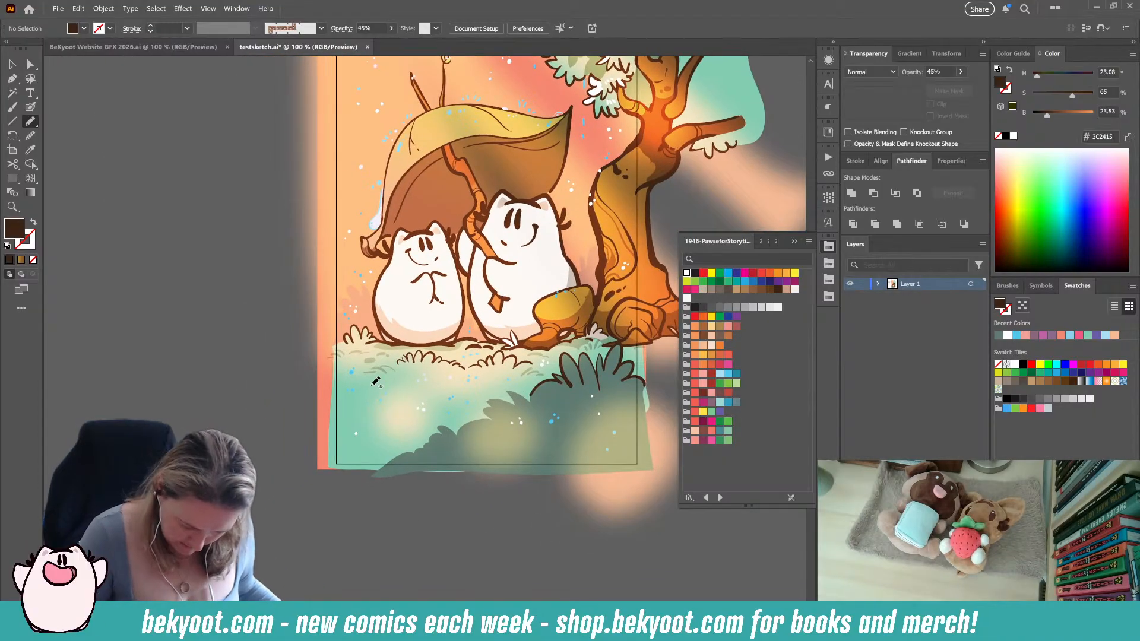
click(13, 64)
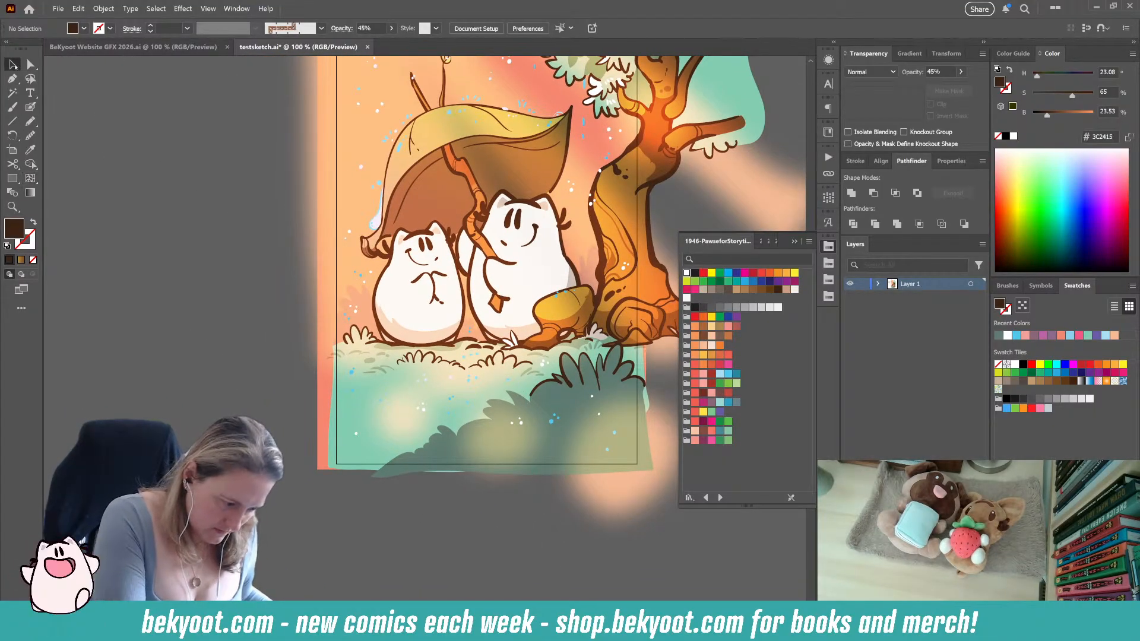
click(432, 389)
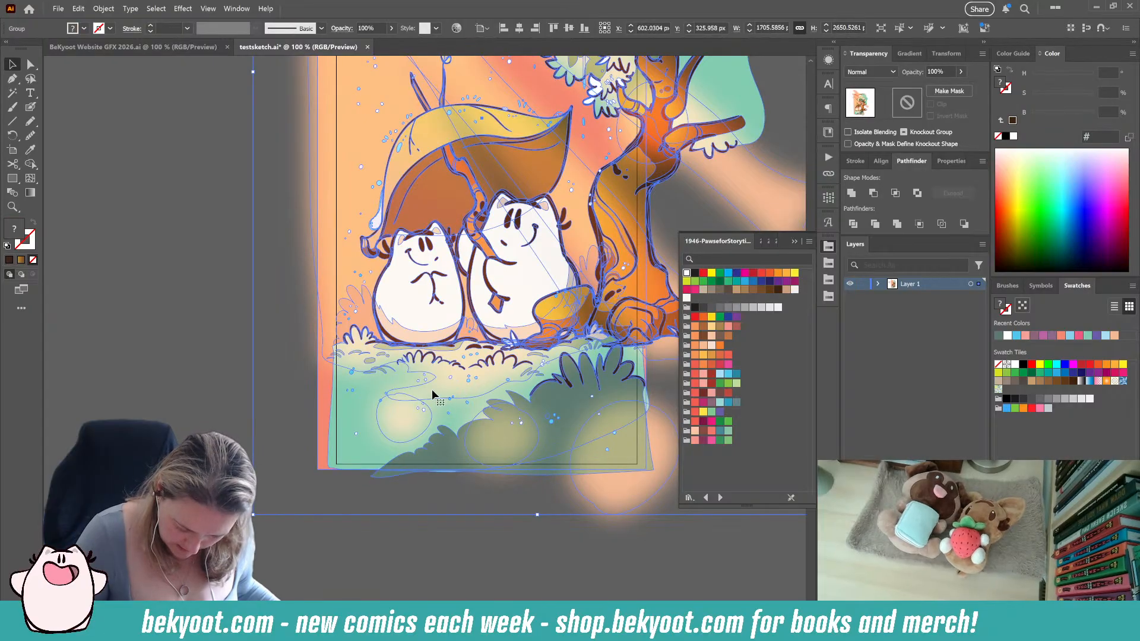
double_click(435, 395)
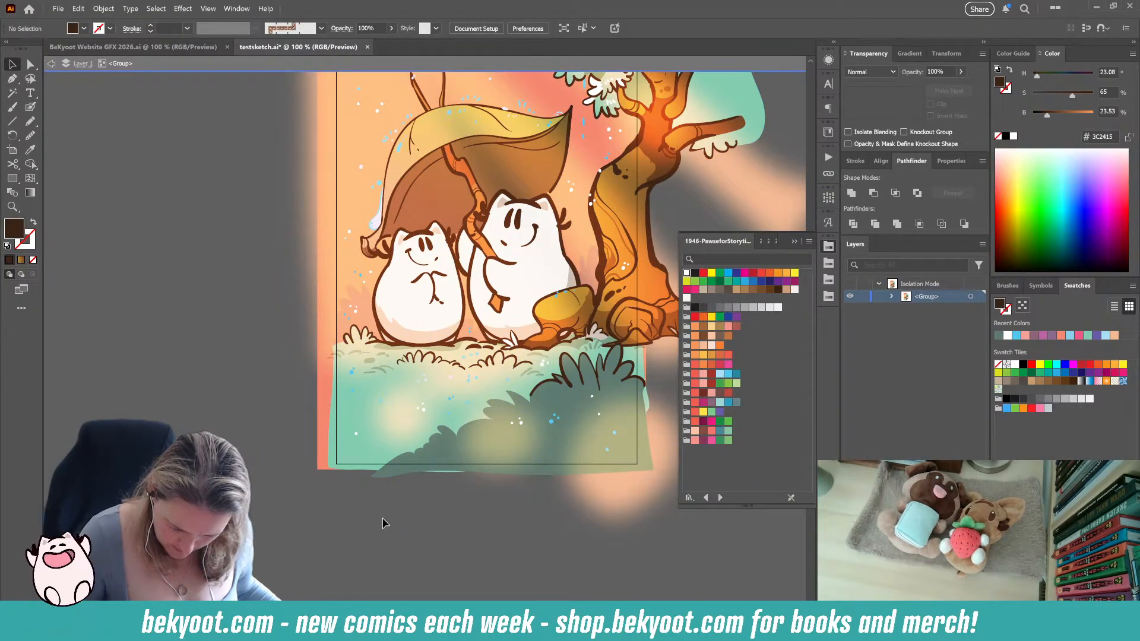
Draw a grassy bush silhouette with the Pencil at the foreground's left edge, sampling the existing foreground bush's #5D7A71 fill
click(31, 122)
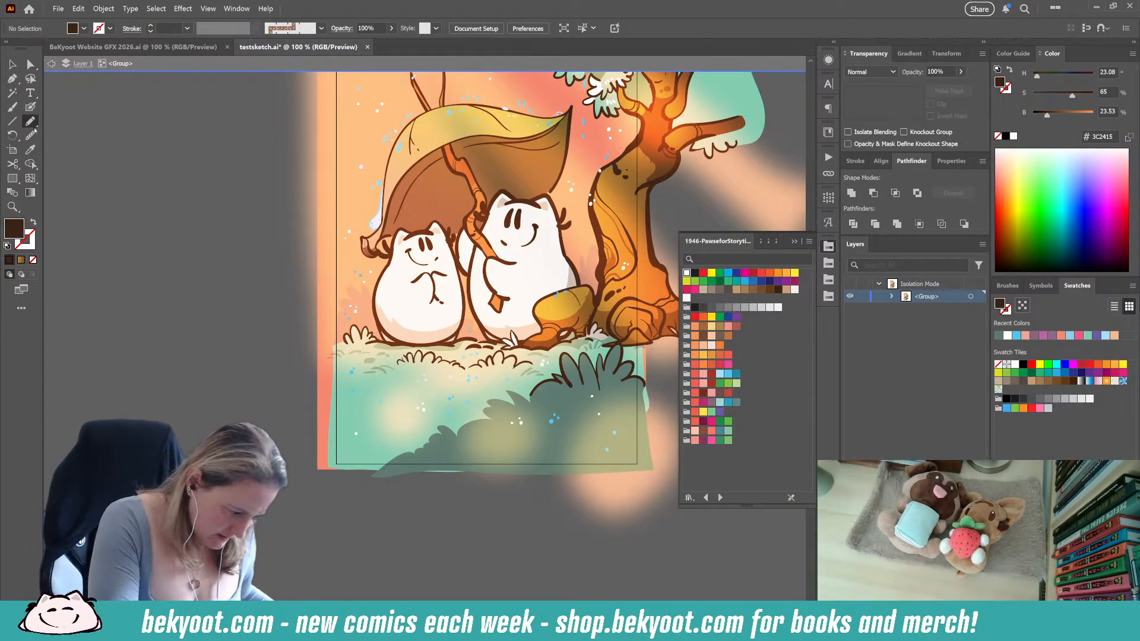
ctrl+click(380, 375)
ctrl+click(388, 520)
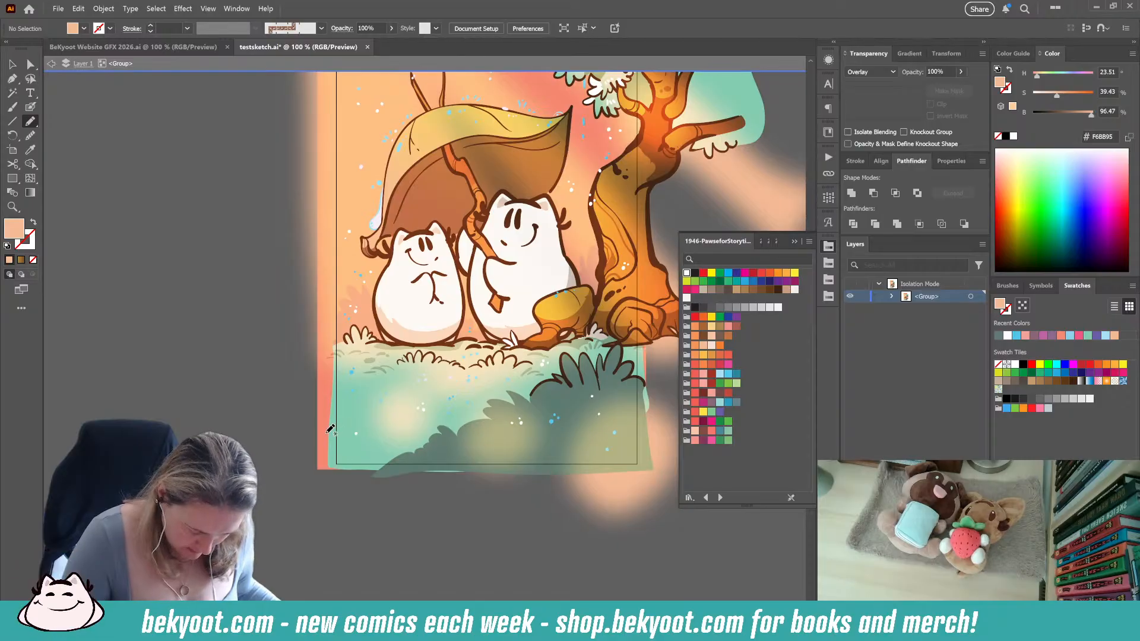
ctrl+click(400, 471)
ctrl+click(392, 488)
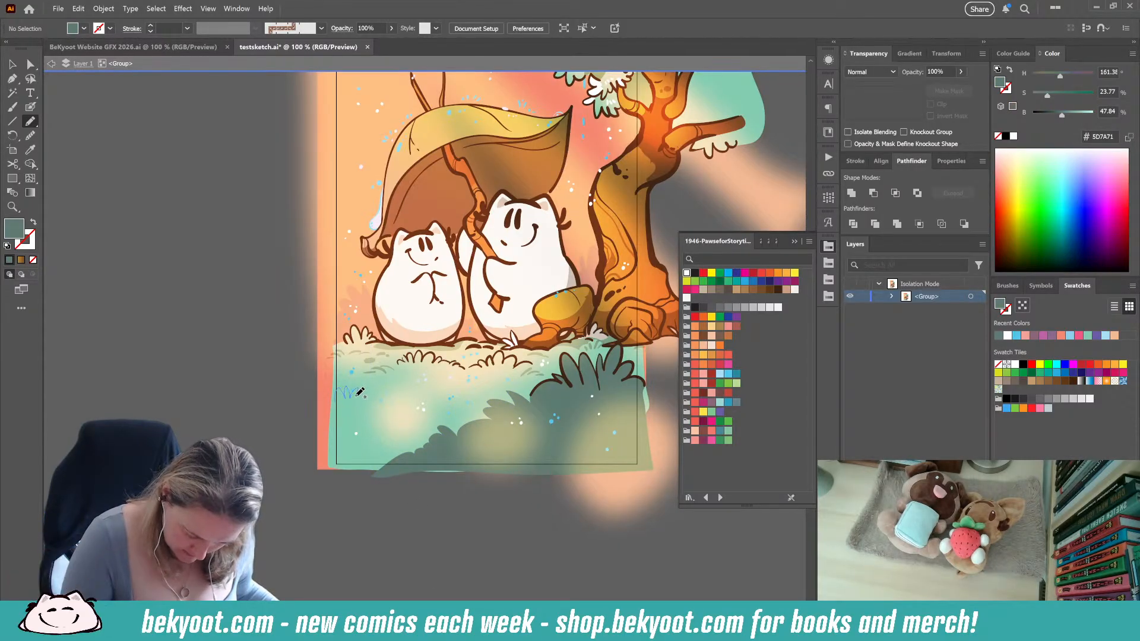
drag(402, 408, 414, 412)
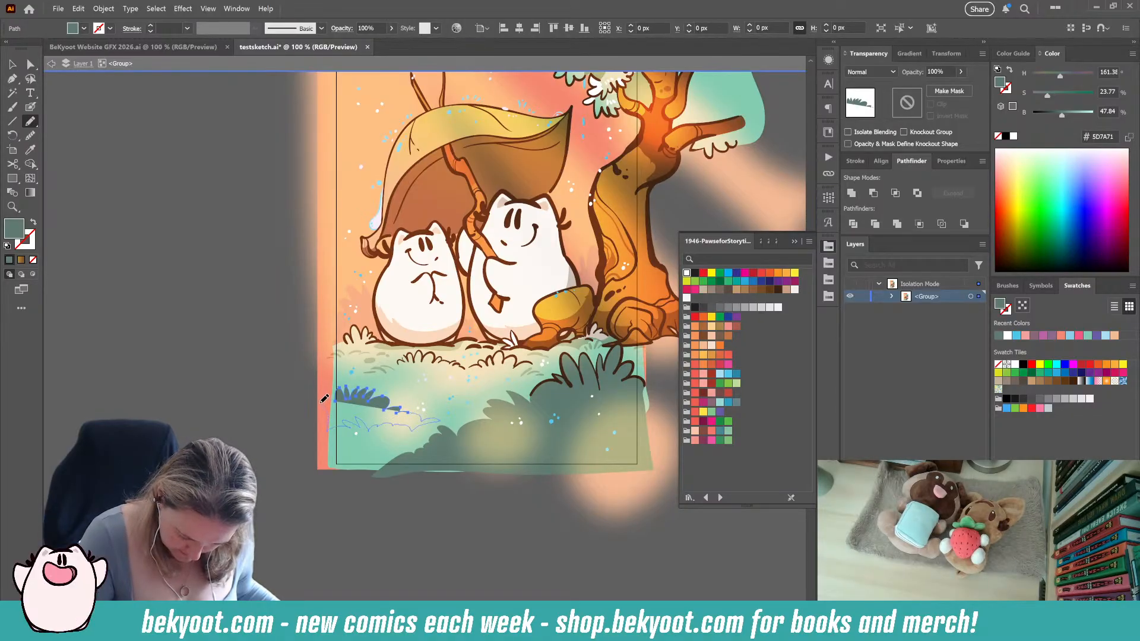
key(ctrl+shift+a)
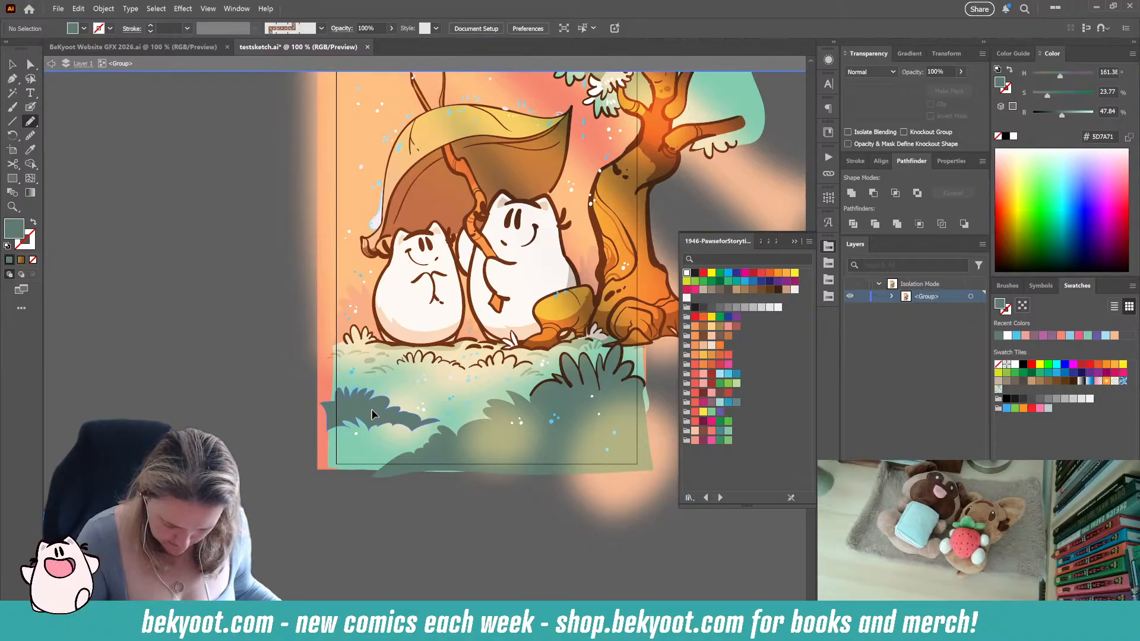
Set the new grassy bush silhouette's opacity to 60%
ctrl+click(375, 408)
click(963, 74)
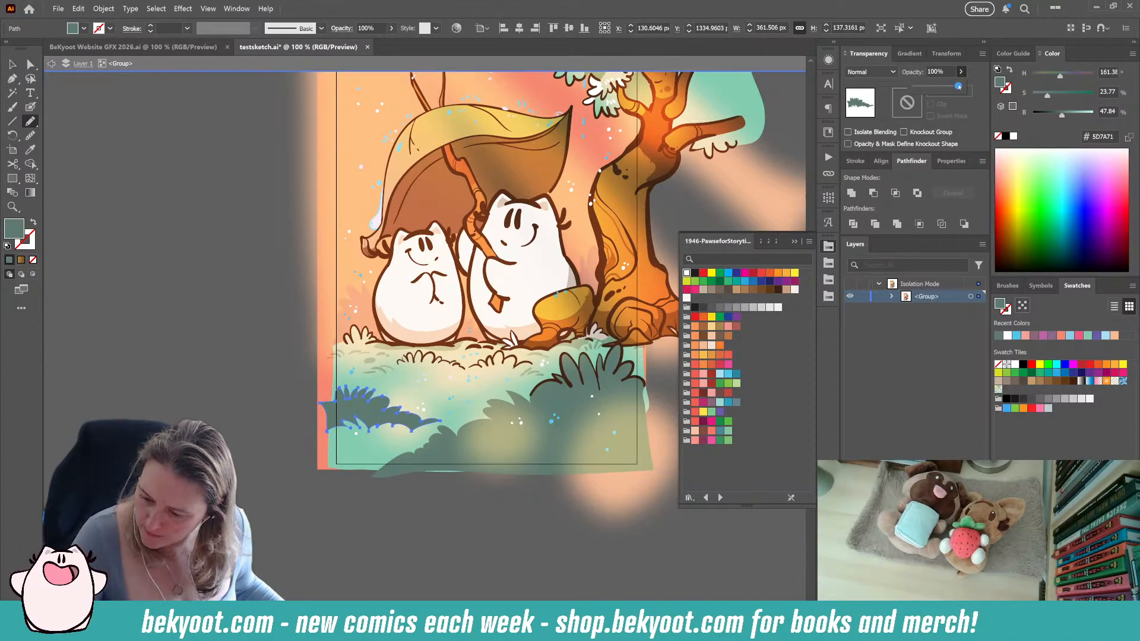
drag(962, 87, 942, 90)
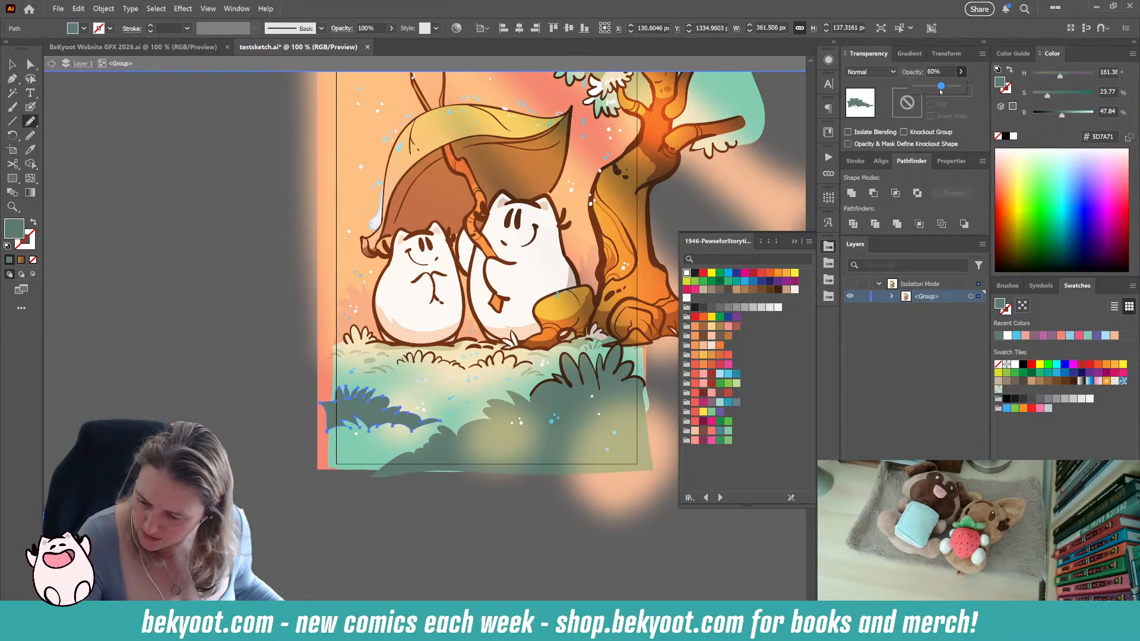
key(ctrl+shift+a)
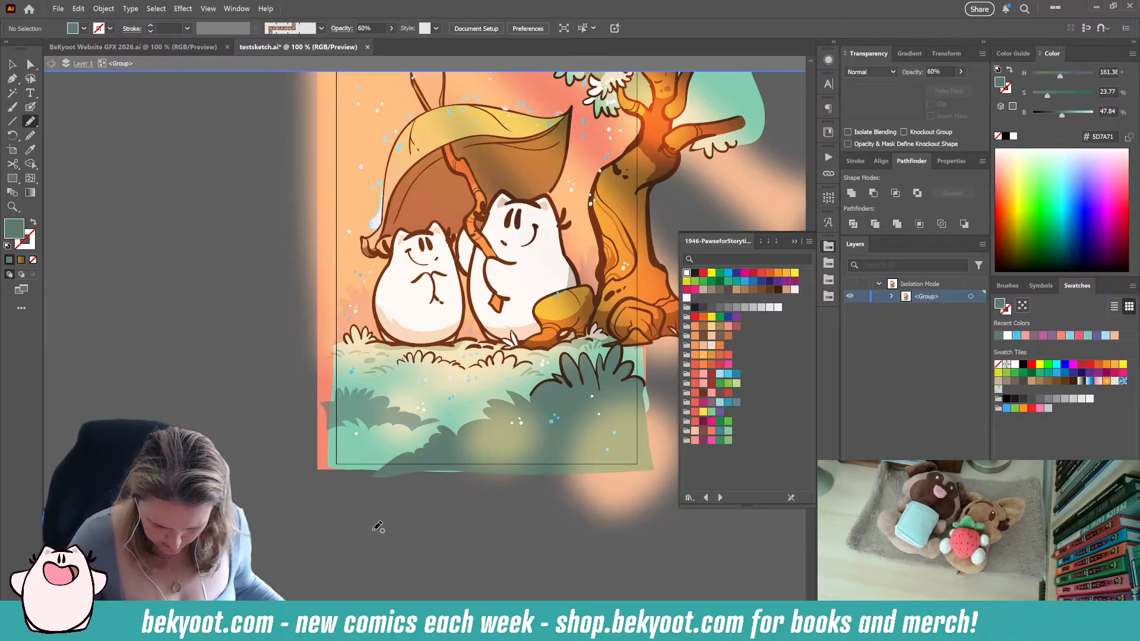
Move the small bush silhouette back in the stacking order, behind the soft glow but in front of the ground
drag(378, 527, 267, 562)
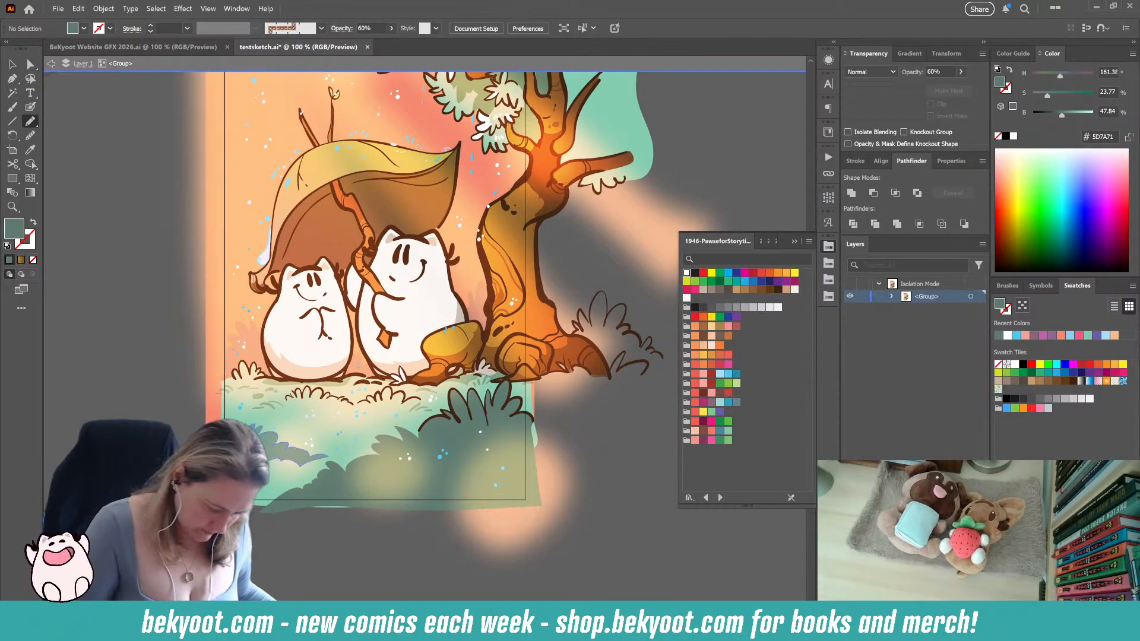
ctrl+click(281, 449)
key(ctrl+[)
key(ctrl+[)
key(ctrl+[)
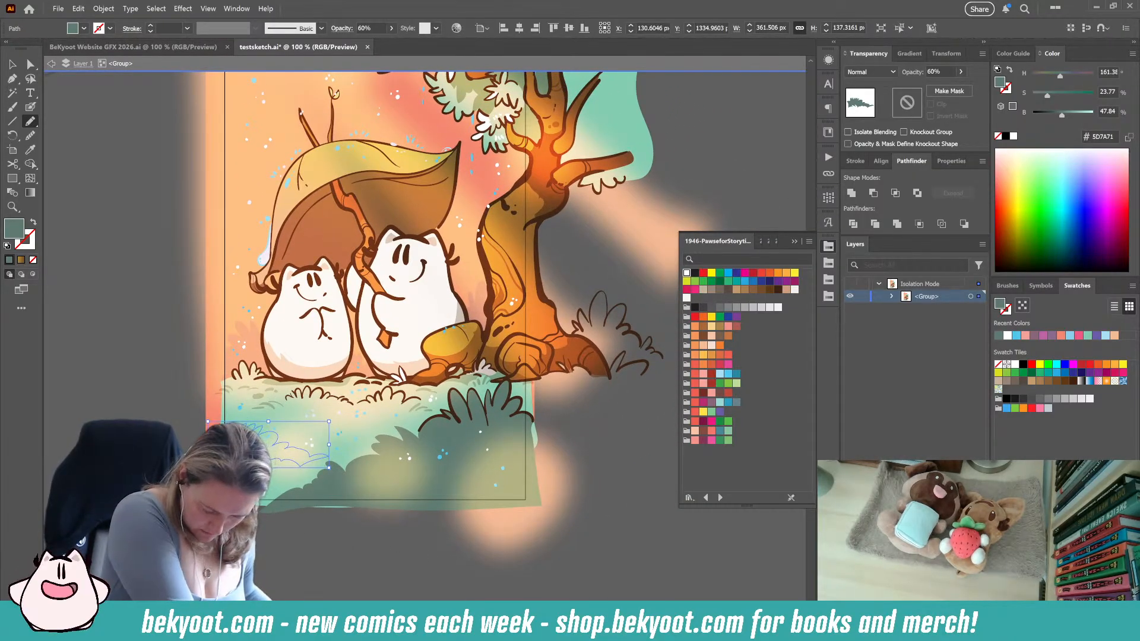
key(ctrl+])
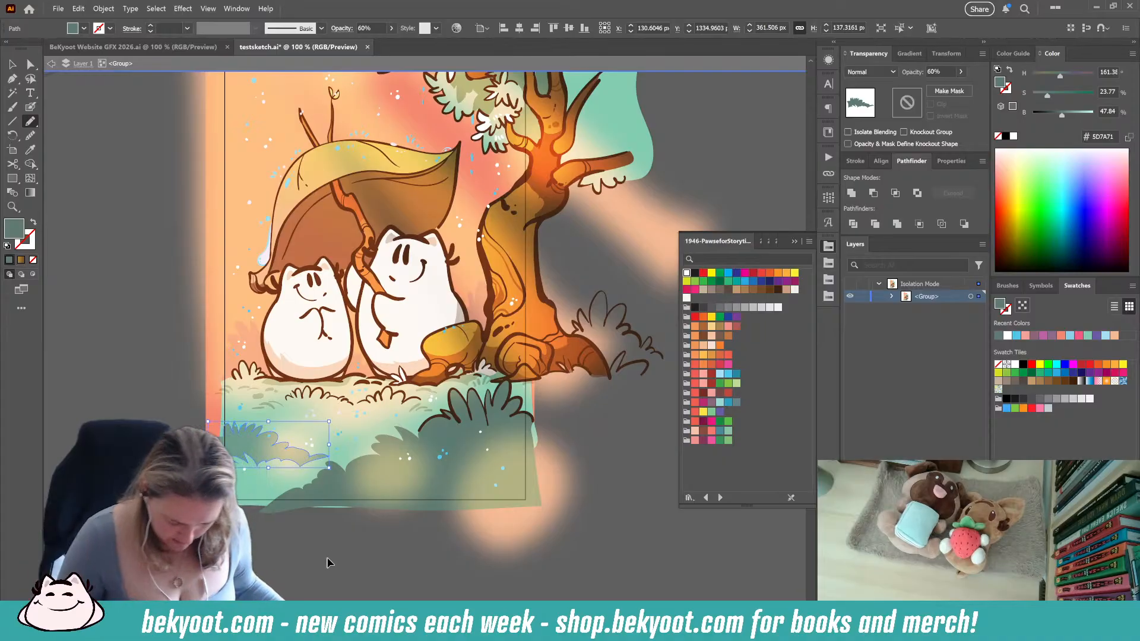
key(ctrl+shift+a)
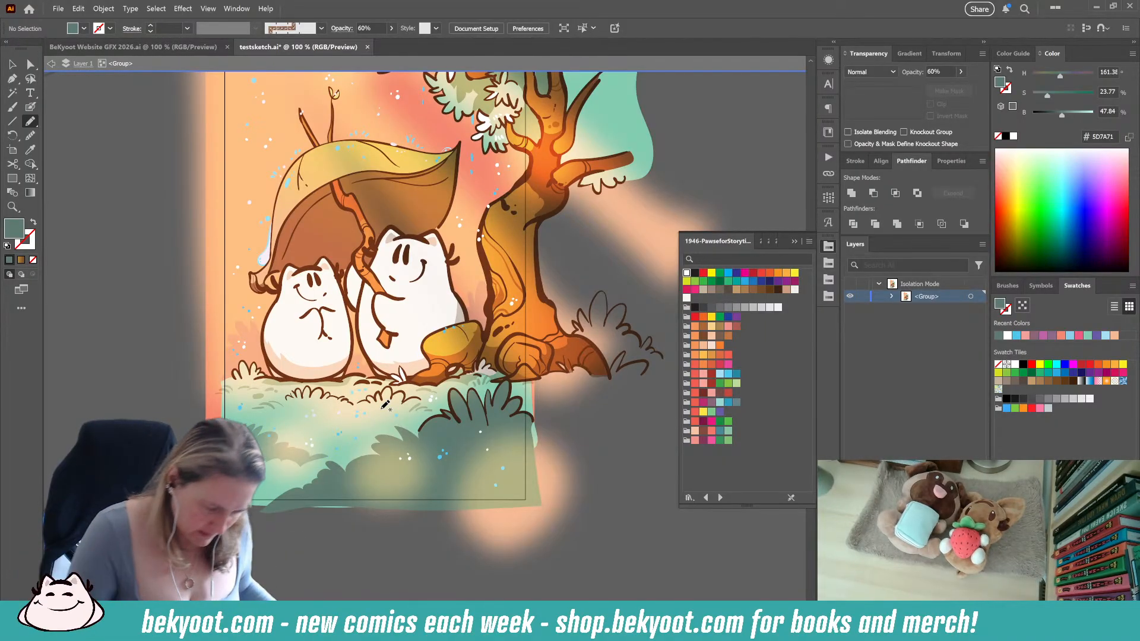
Erase the pointed right tip of the small bush silhouette to shorten it
key(v)
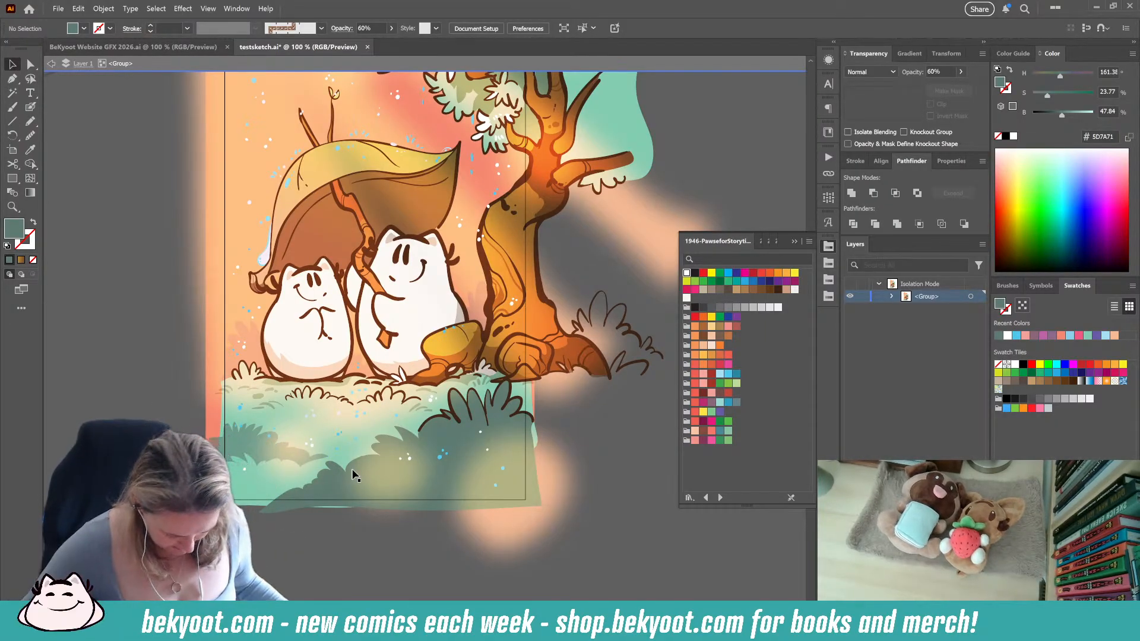
scroll(286, 470, down, 2)
scroll(288, 476, up, 4)
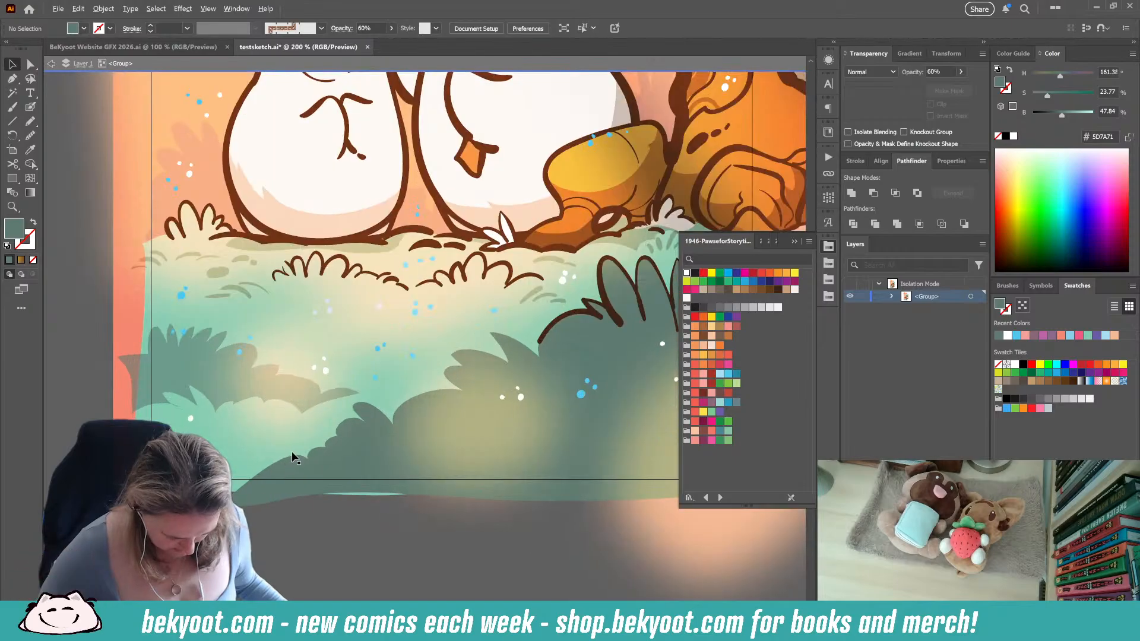
click(131, 369)
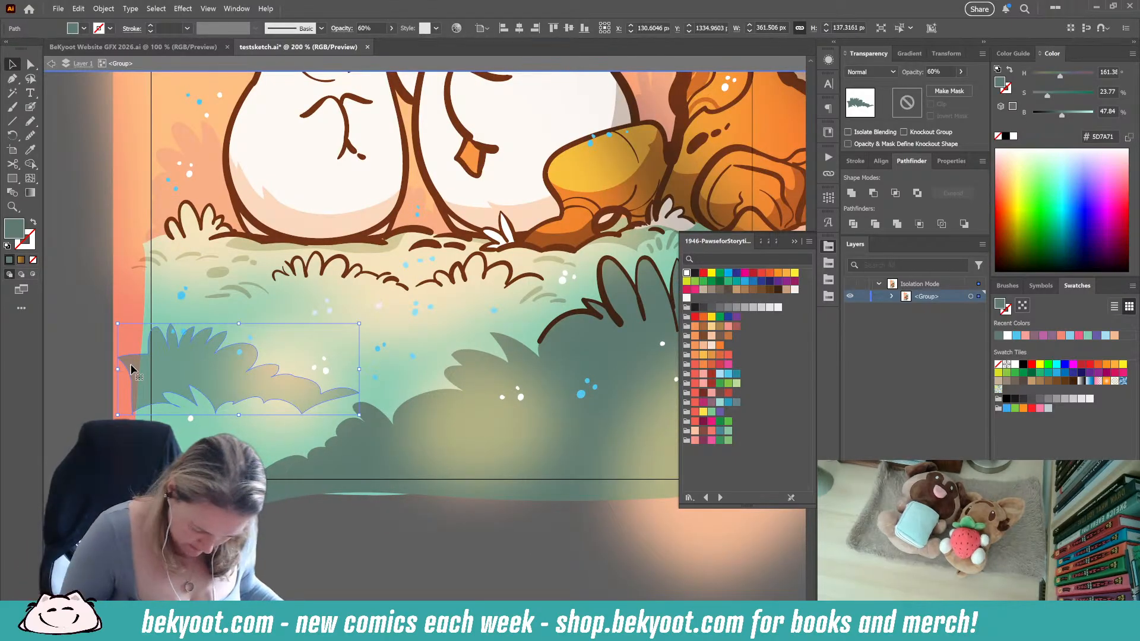
key(shift+e)
mouse_move(373, 393)
mouse_down()
mouse_move(333, 404)
mouse_move(340, 393)
mouse_move(326, 399)
mouse_move(342, 384)
mouse_move(315, 406)
mouse_up()
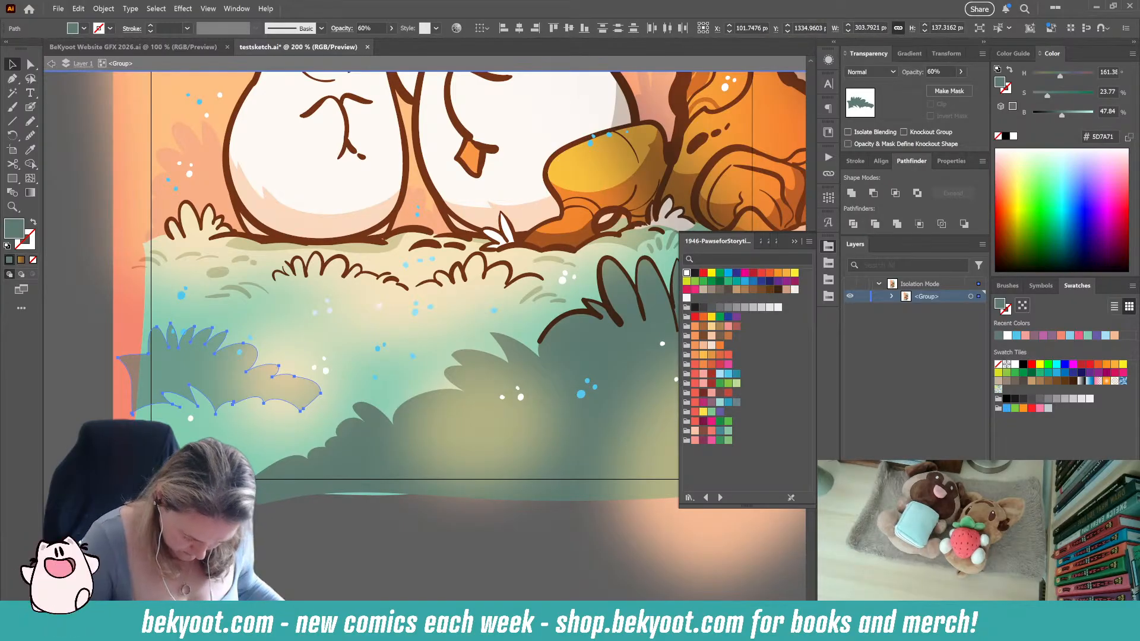
key(v)
key(ctrl+1)
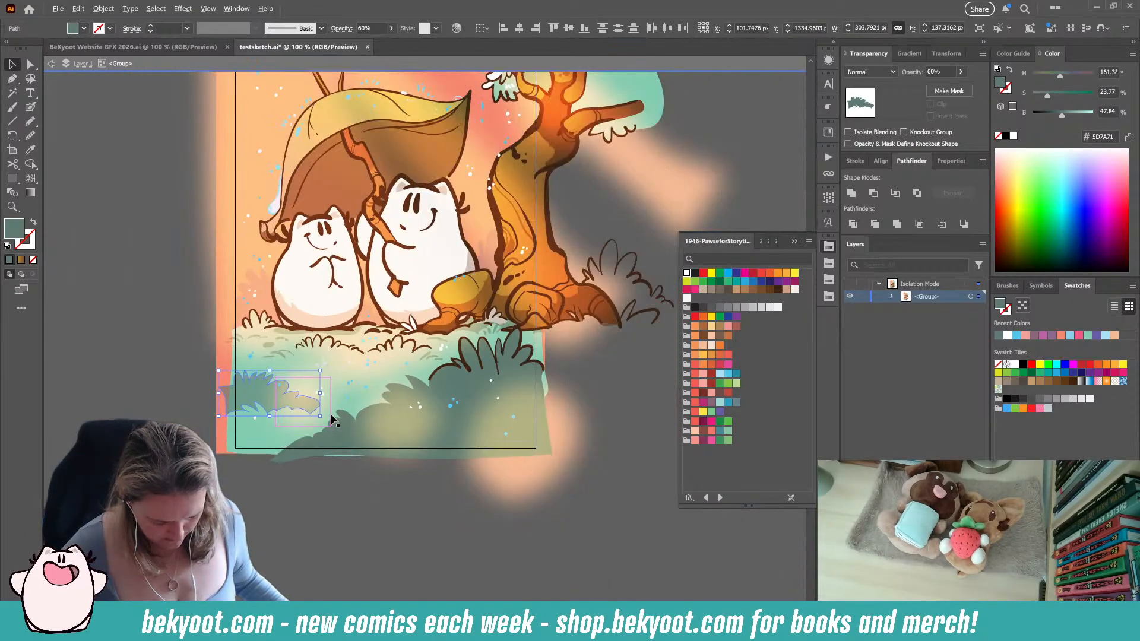
click(305, 516)
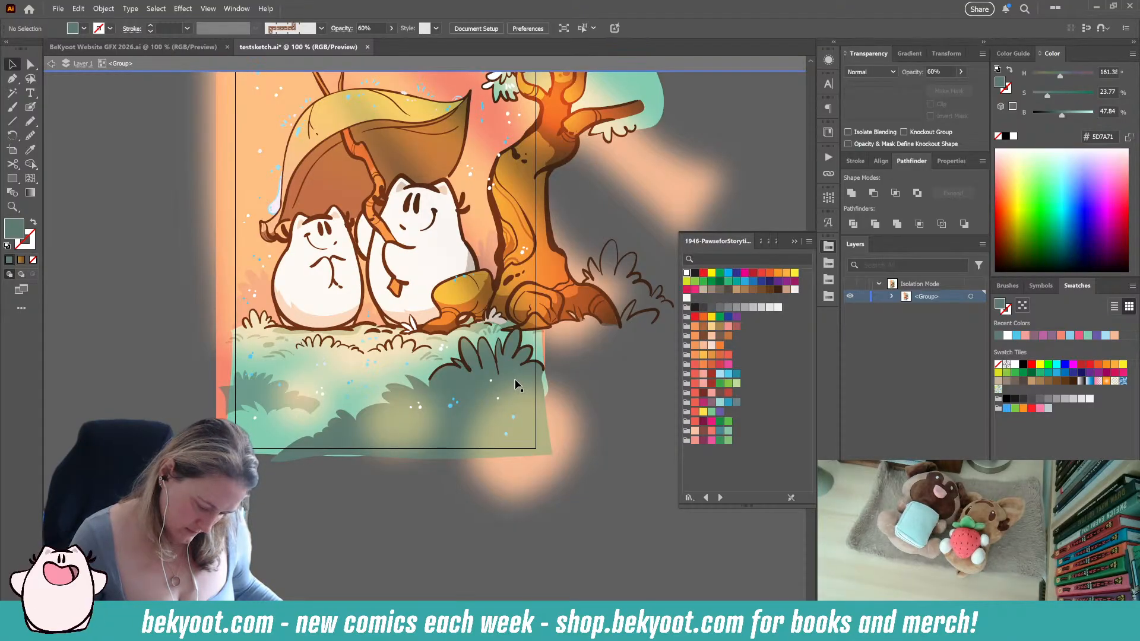
Erase the underside of the small bush's right end into a taper, and leave the group's isolation
click(267, 395)
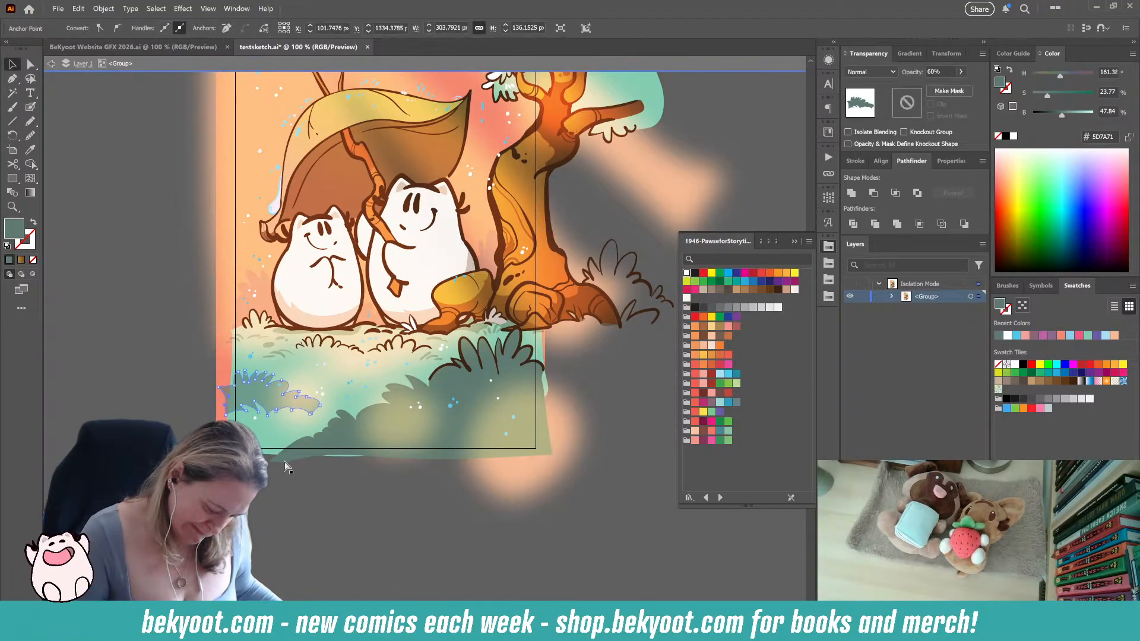
key(shift+e)
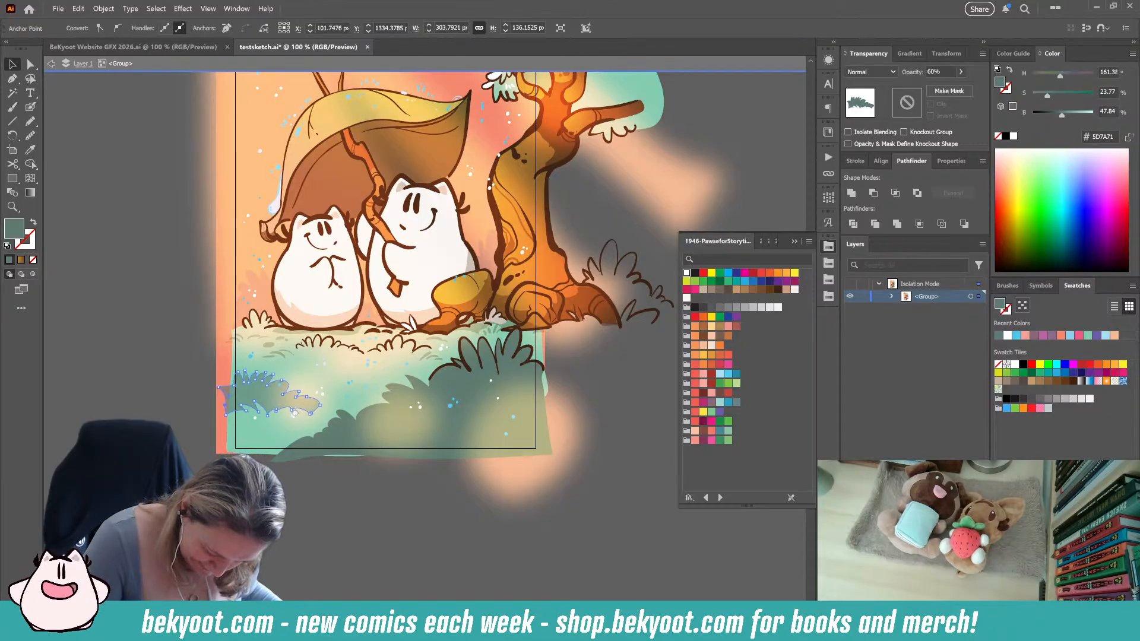
drag(293, 415, 321, 410)
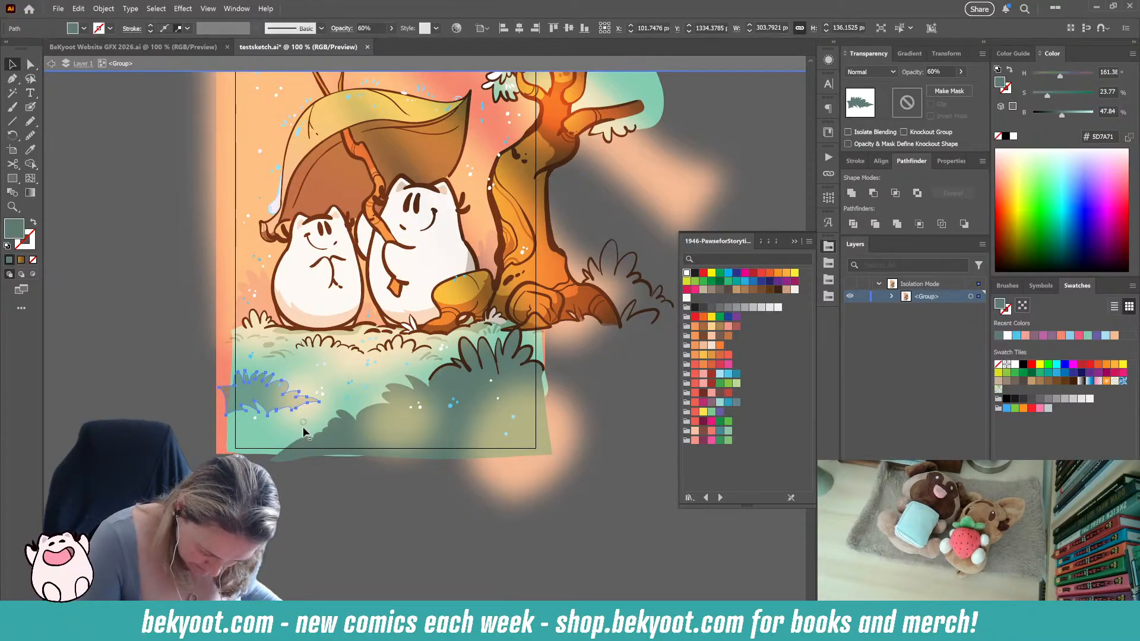
click(339, 522)
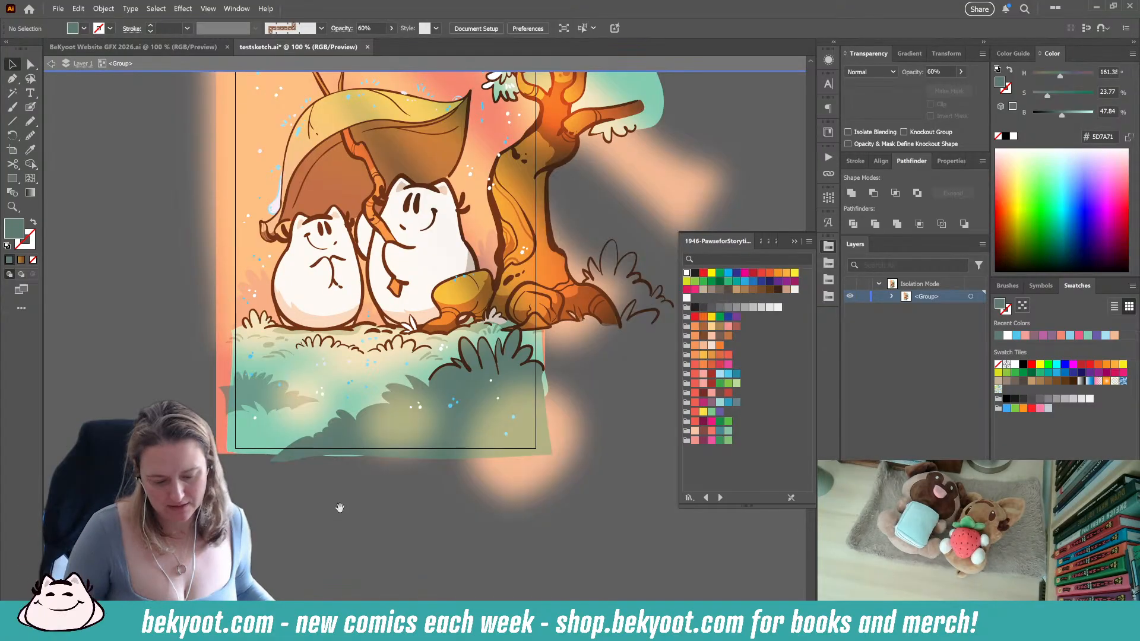
drag(383, 501, 366, 544)
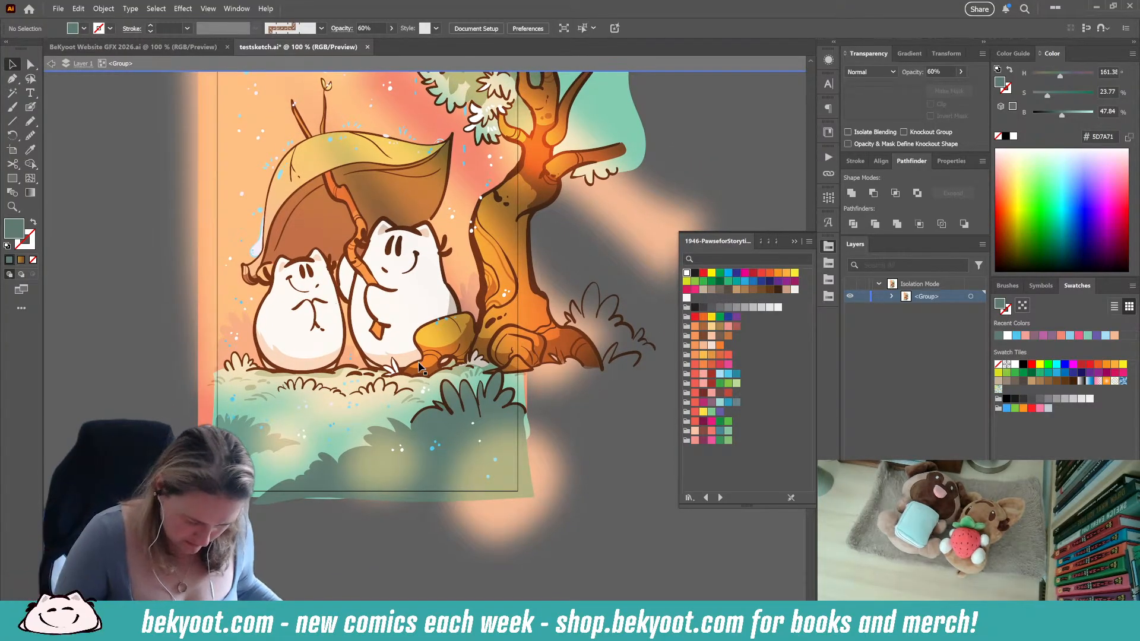
double_click(712, 159)
drag(590, 282, 563, 428)
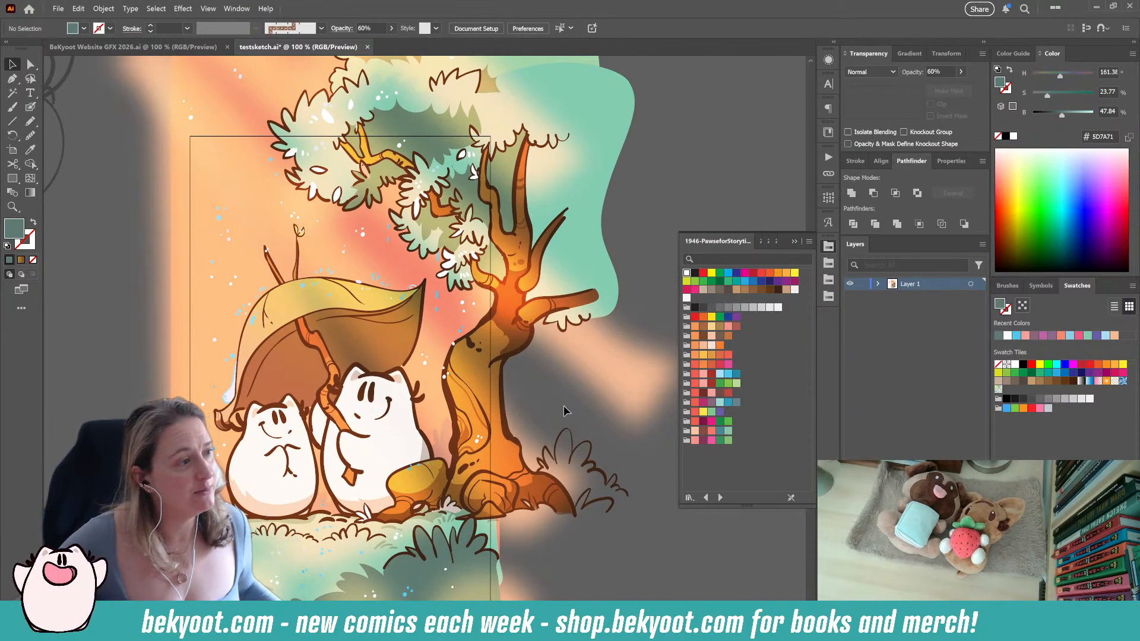
drag(420, 360, 510, 341)
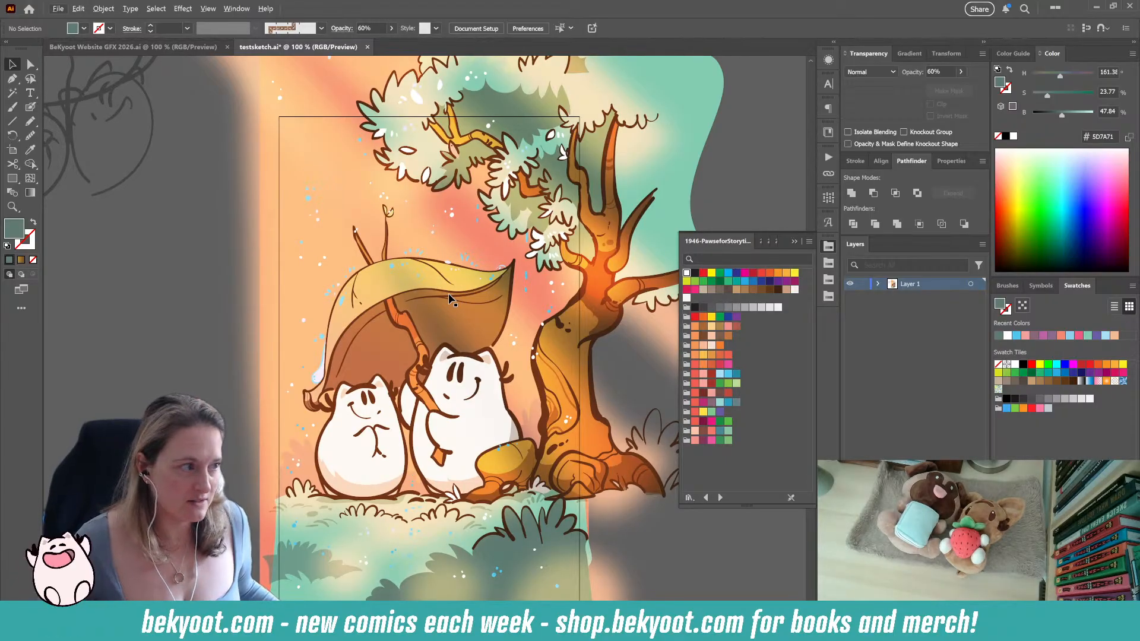
scroll(423, 289, down, 1)
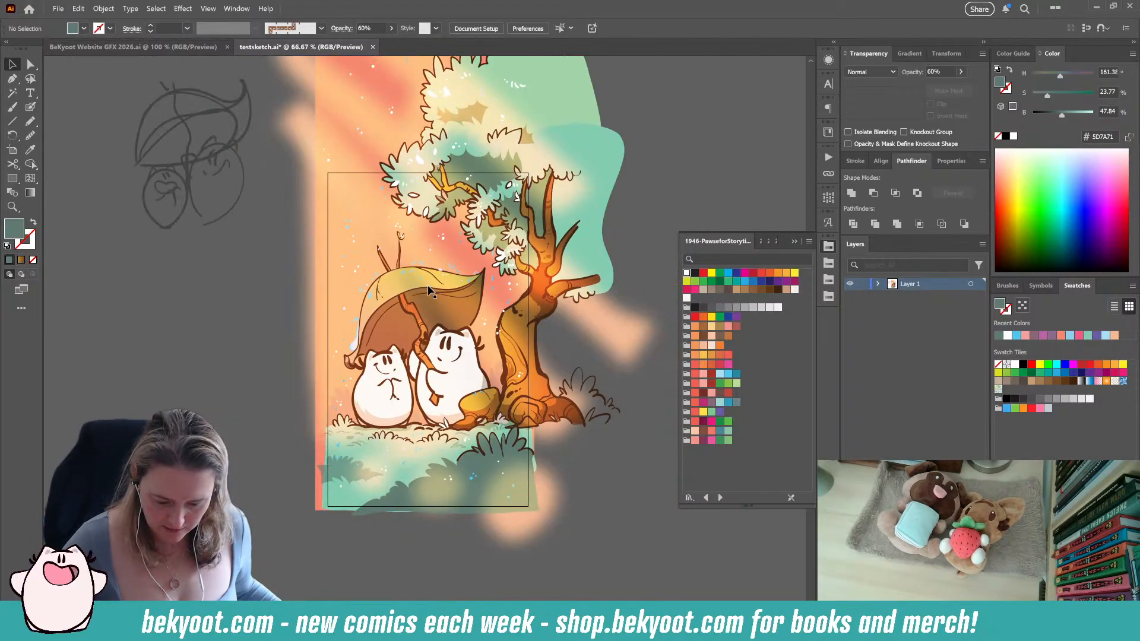
scroll(512, 275, down, 1)
drag(447, 269, 401, 262)
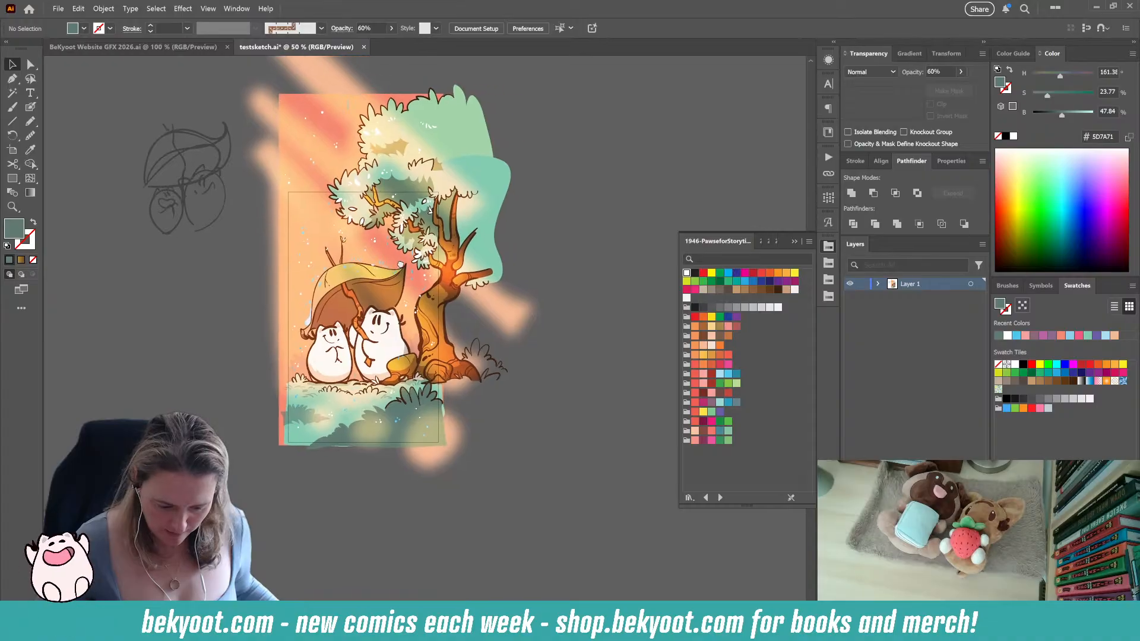
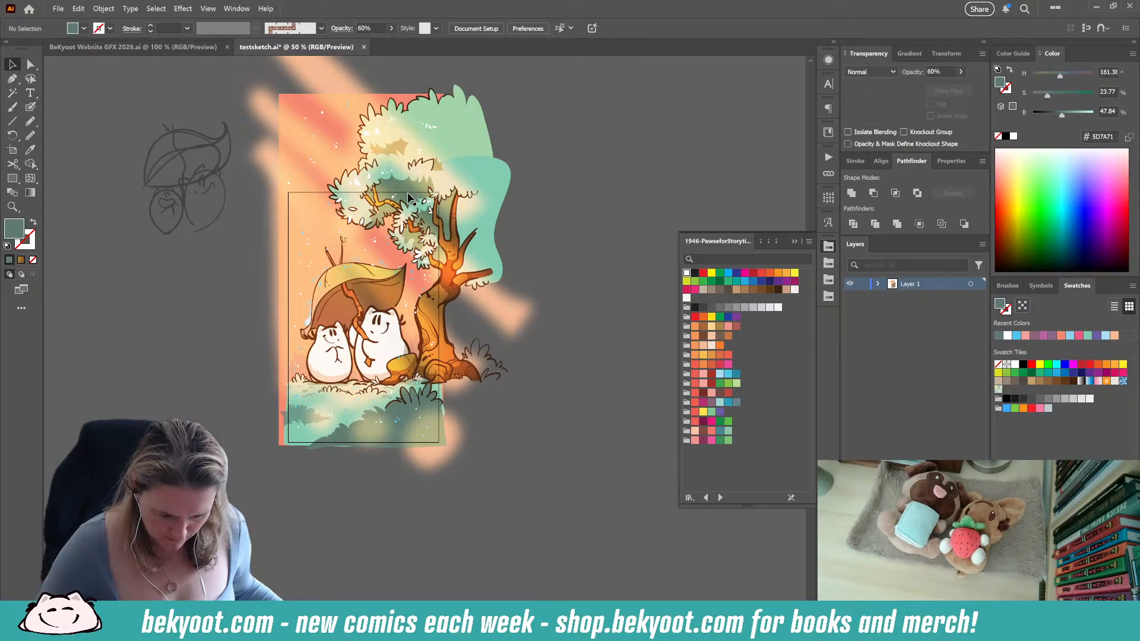
Draw a new tall artboard of about 1156 × 2596 px on the empty canvas beside the illustration
key(shift+o)
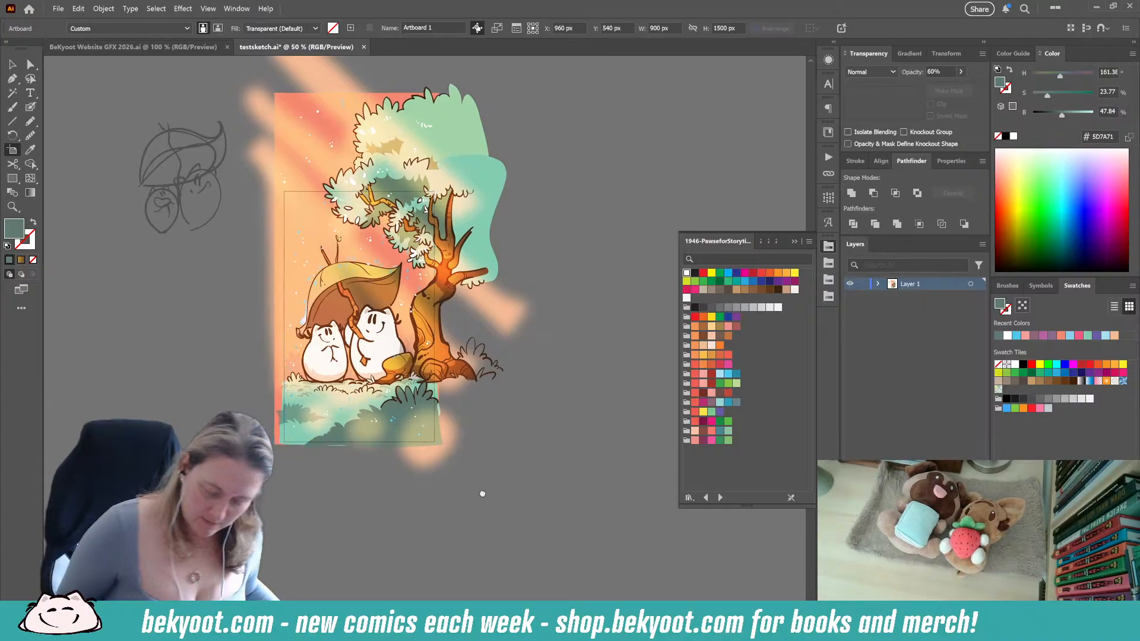
scroll(482, 493, right, 5)
drag(413, 88, 606, 521)
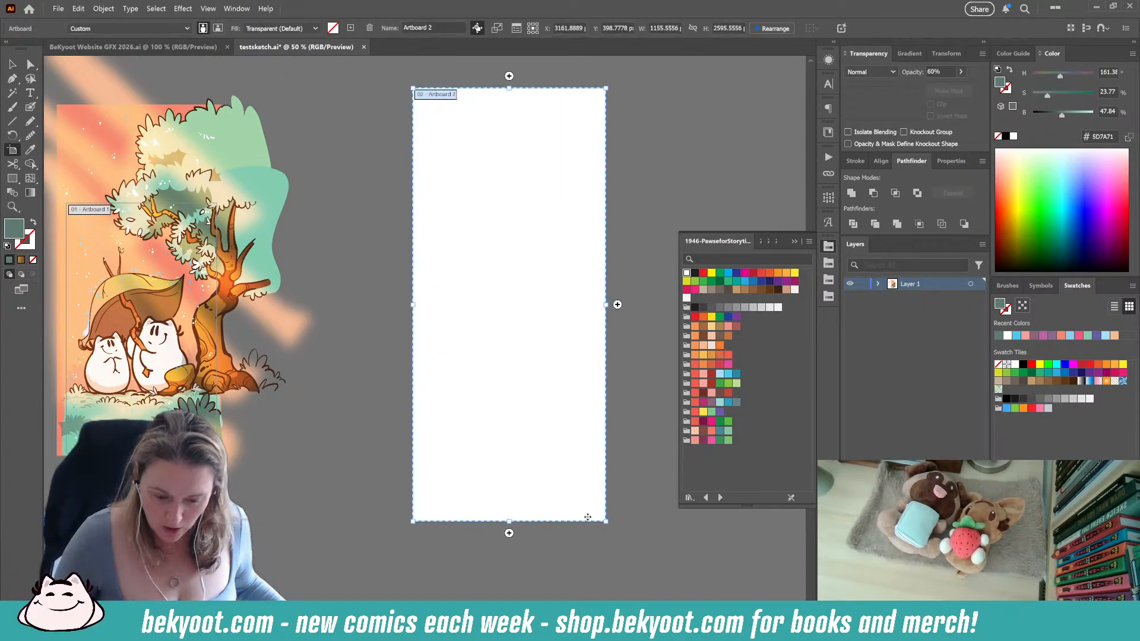
Set the new artboard's size to 1242 px wide and 2688 px high, and leave artboard editing
click(649, 31)
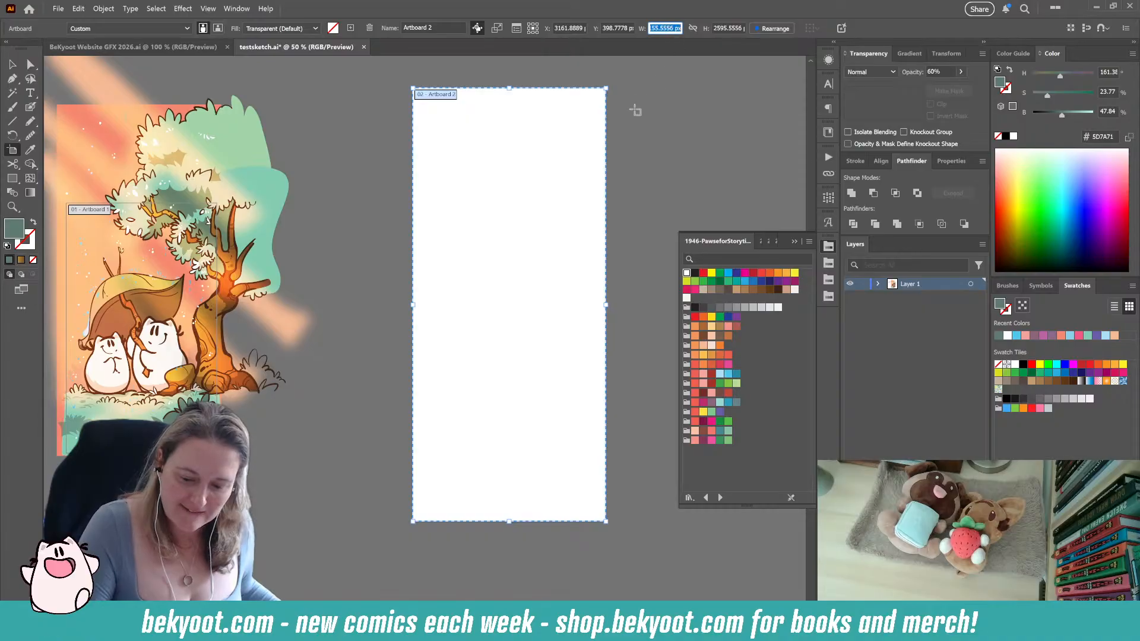
text(1242)
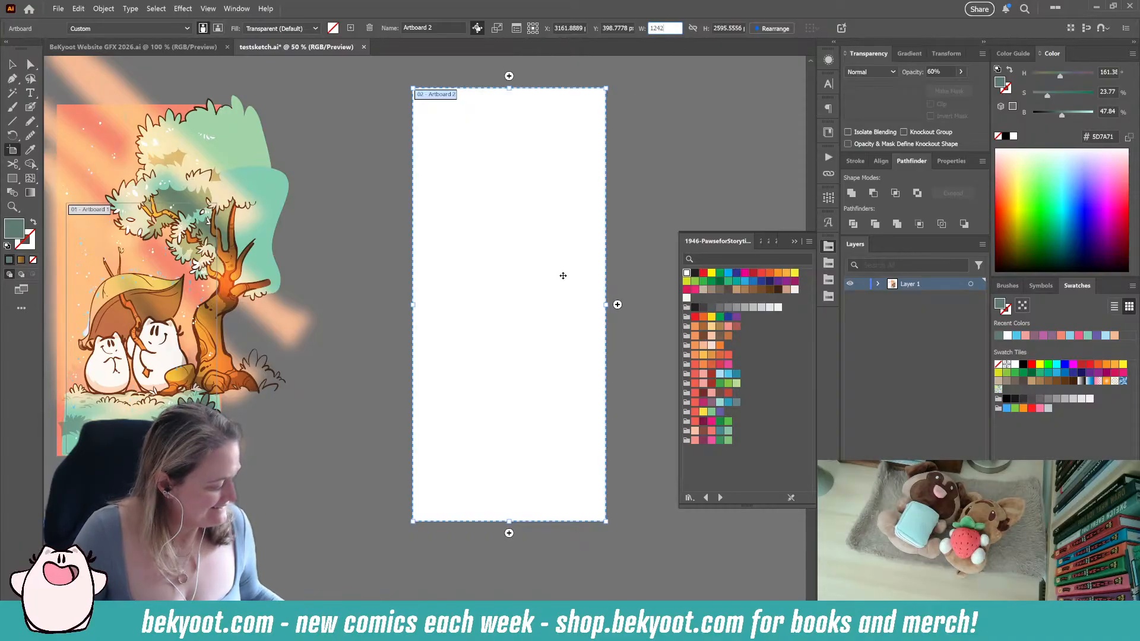
key(Tab)
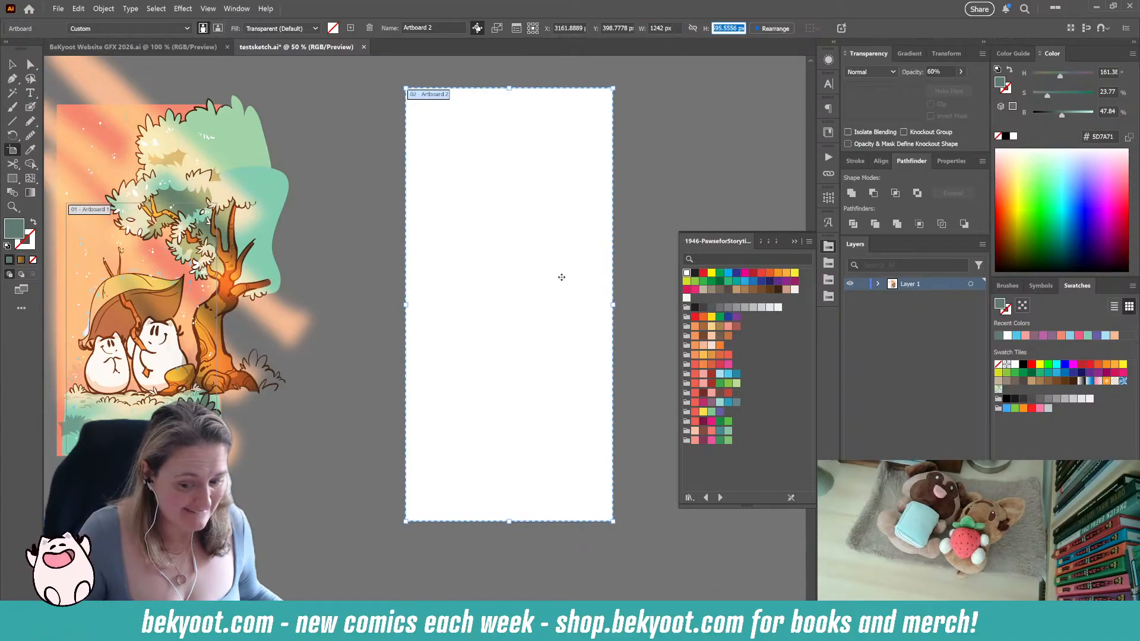
text(2688)
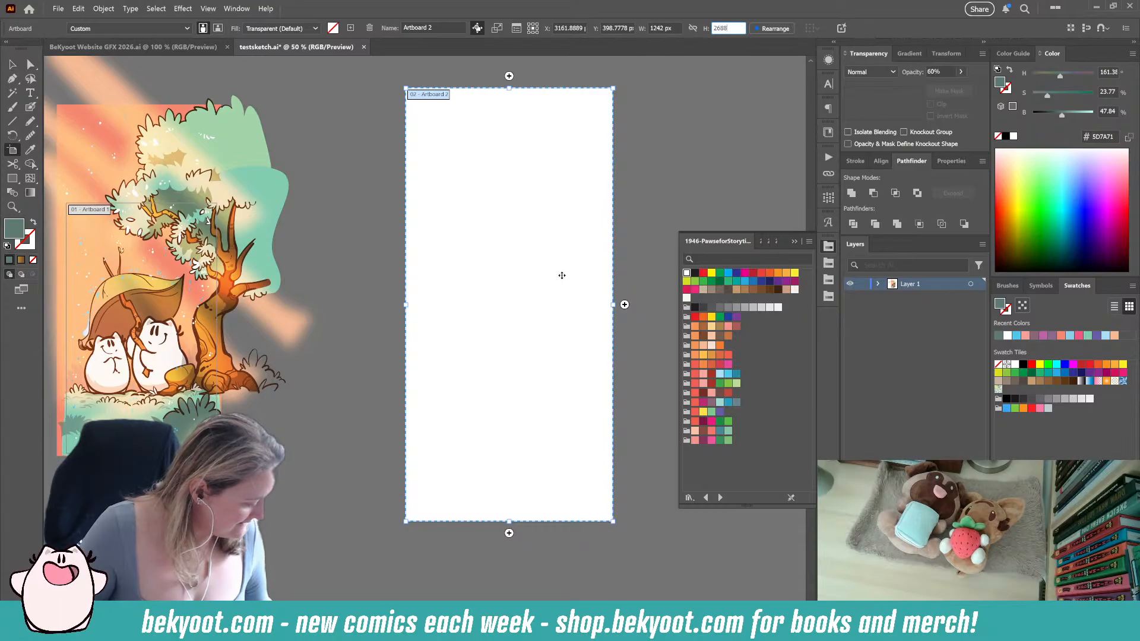
key(Return)
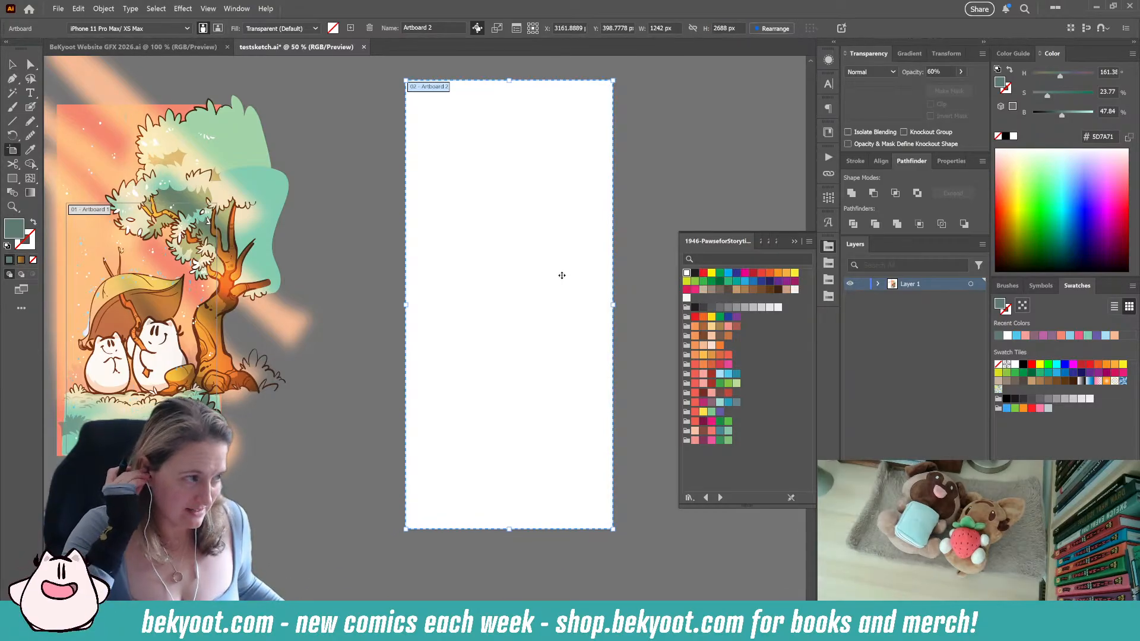
key(Escape)
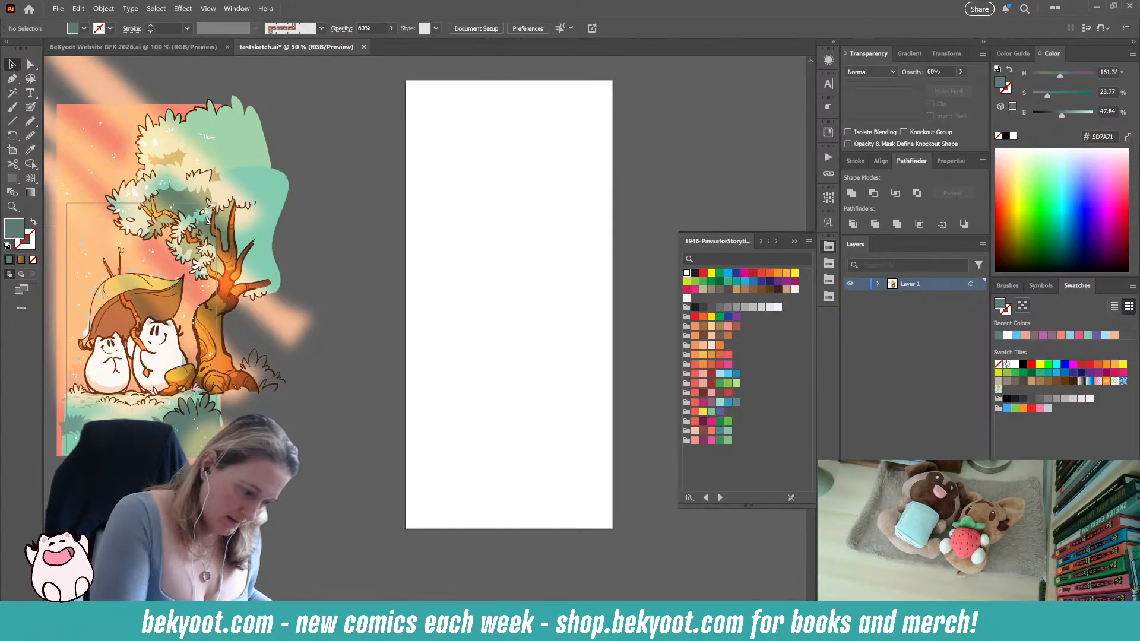
Duplicate the illustration group onto the new artboard and enlarge the copy to about 2222 × 3453 px
drag(345, 509, 412, 491)
click(258, 424)
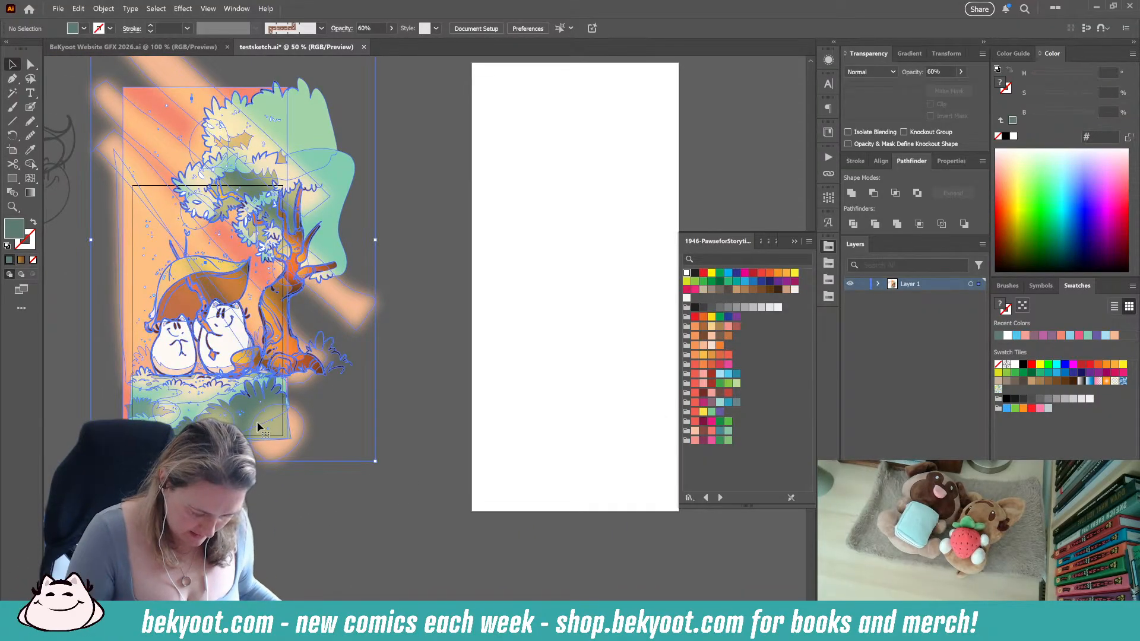
mouse_move(258, 425)
mouse_down()
mouse_move(526, 479)
mouse_move(556, 506)
mouse_up()
drag(559, 552, 359, 592)
mouse_move(513, 141)
mouse_down()
mouse_move(570, 66)
mouse_move(593, 71)
mouse_move(580, 132)
mouse_move(596, 112)
mouse_up()
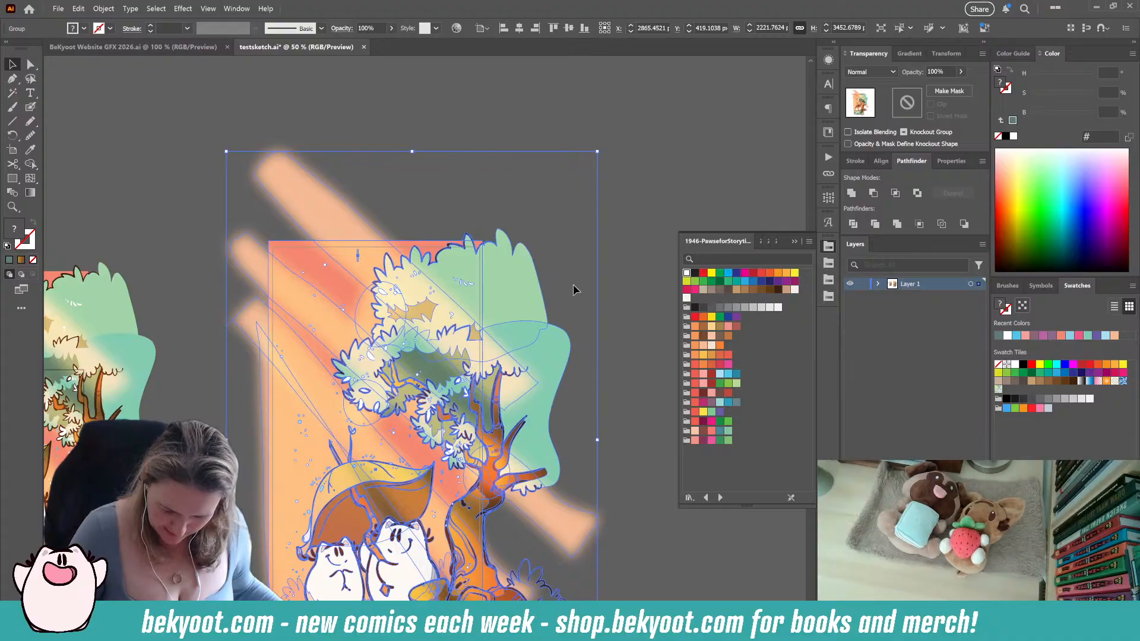
Enlarge the copied illustration slightly more from its lower-left corner so the ground extends further below the new artboard's edge
scroll(543, 273, down, 5)
scroll(544, 273, left, 3)
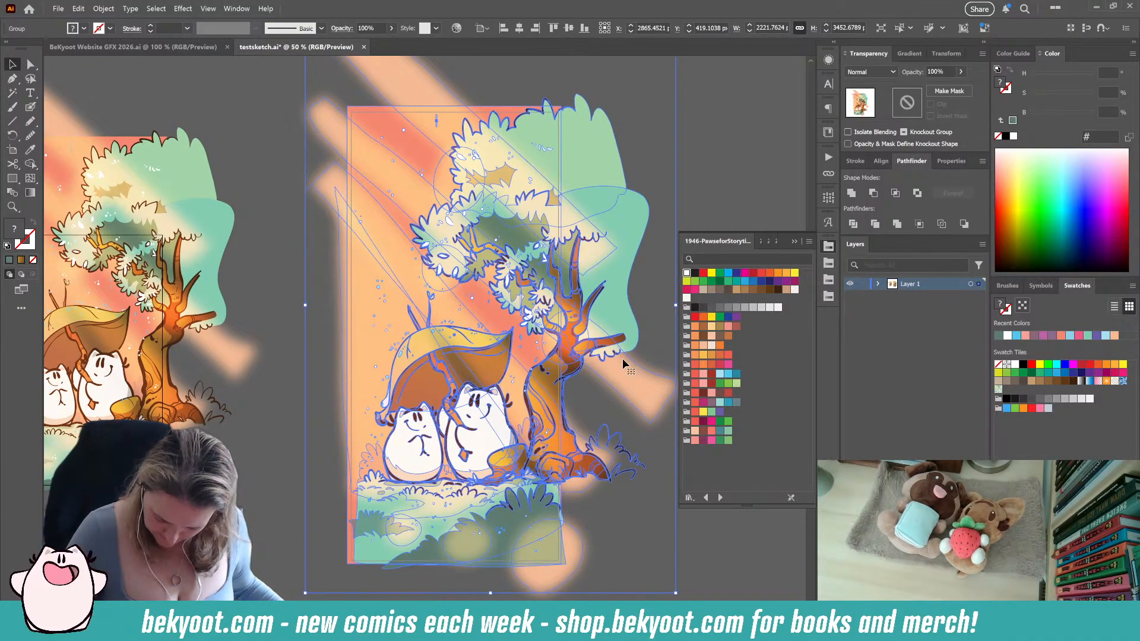
scroll(618, 359, down, 4)
scroll(618, 359, left, 3)
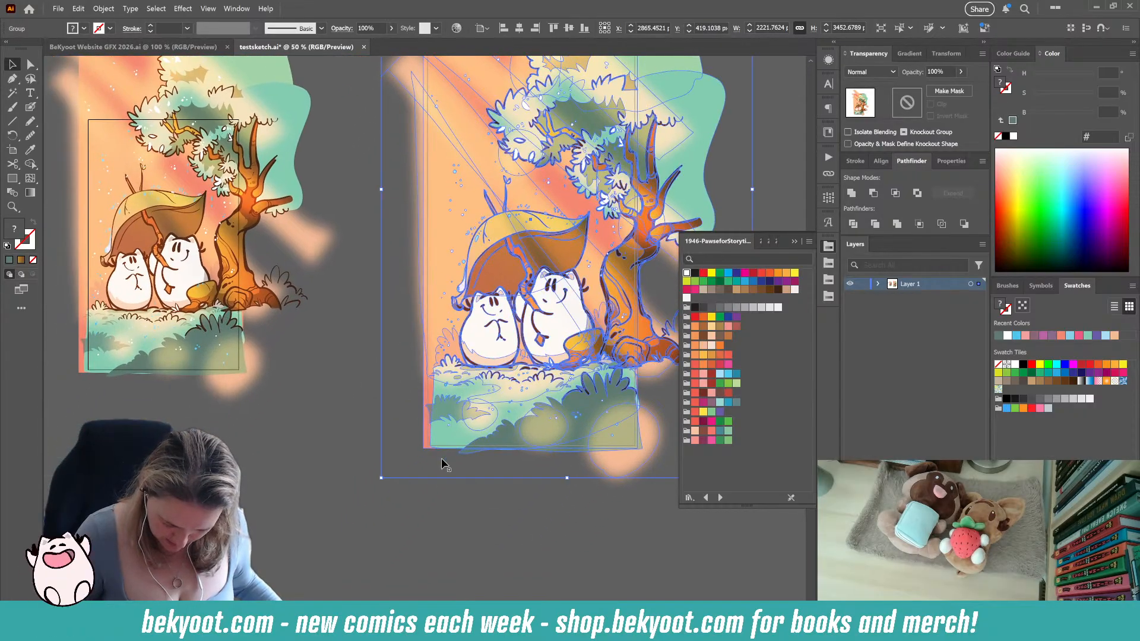
drag(374, 483, 366, 502)
click(434, 522)
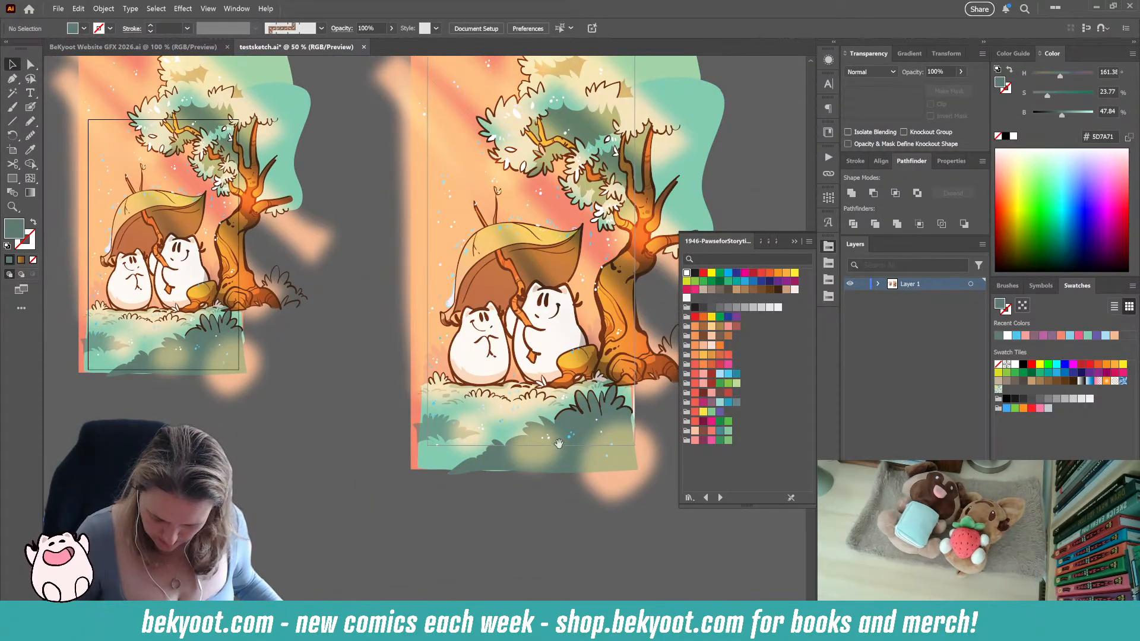
Isolate the copied illustration group and widen its coral background rectangle past the artboard's right edge
scroll(559, 444, up, 1)
scroll(559, 445, right, 2)
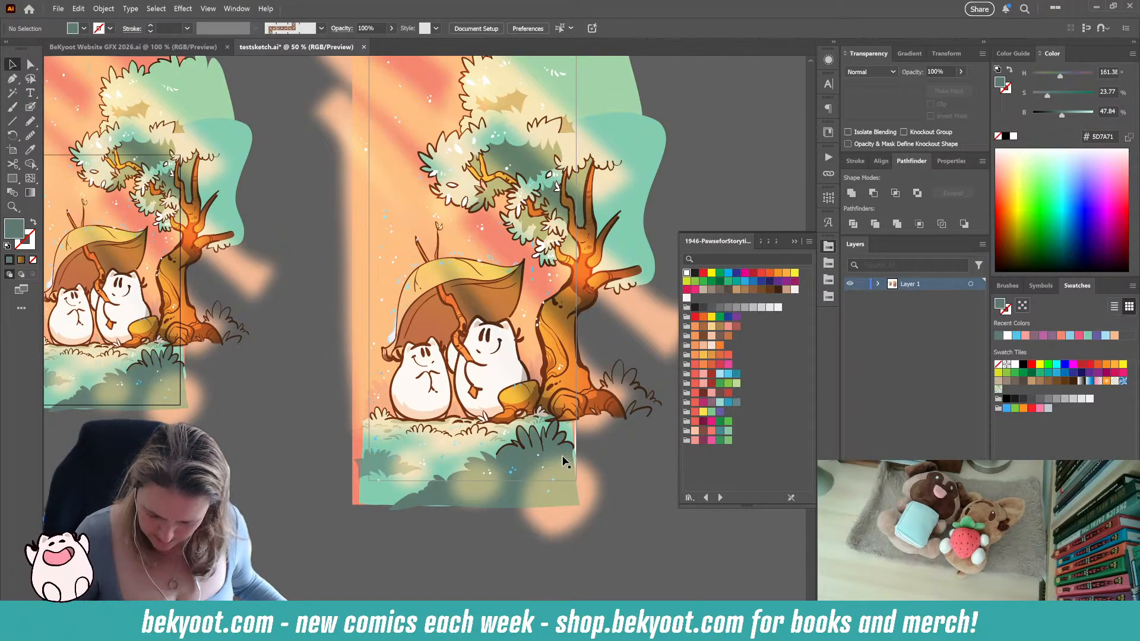
click(536, 465)
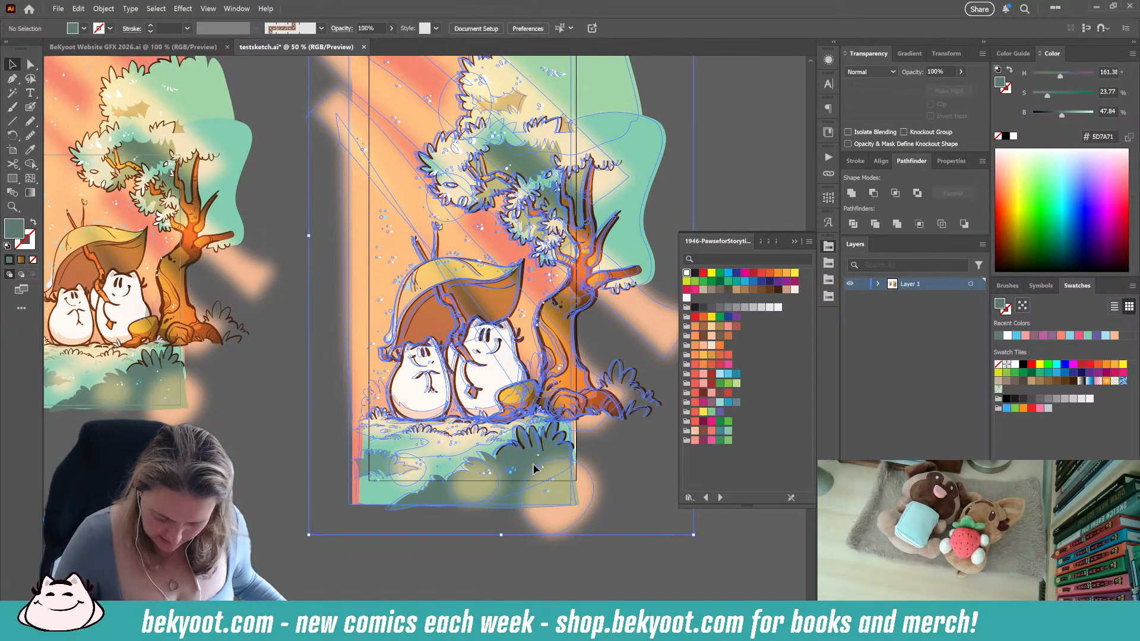
click(624, 441)
drag(608, 440, 553, 453)
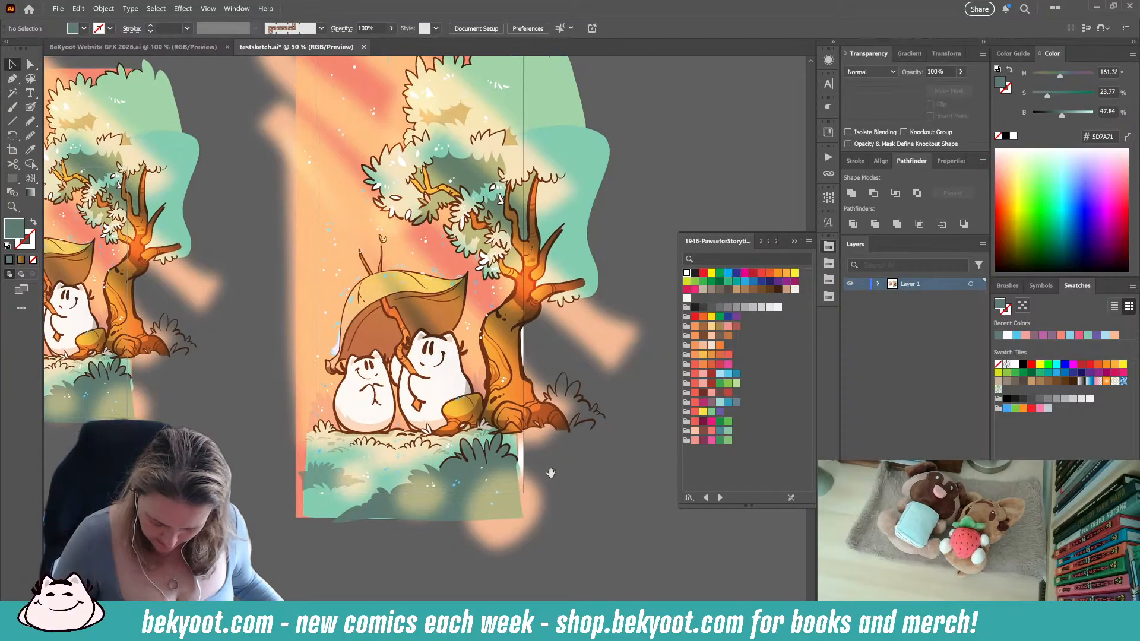
drag(566, 190, 563, 360)
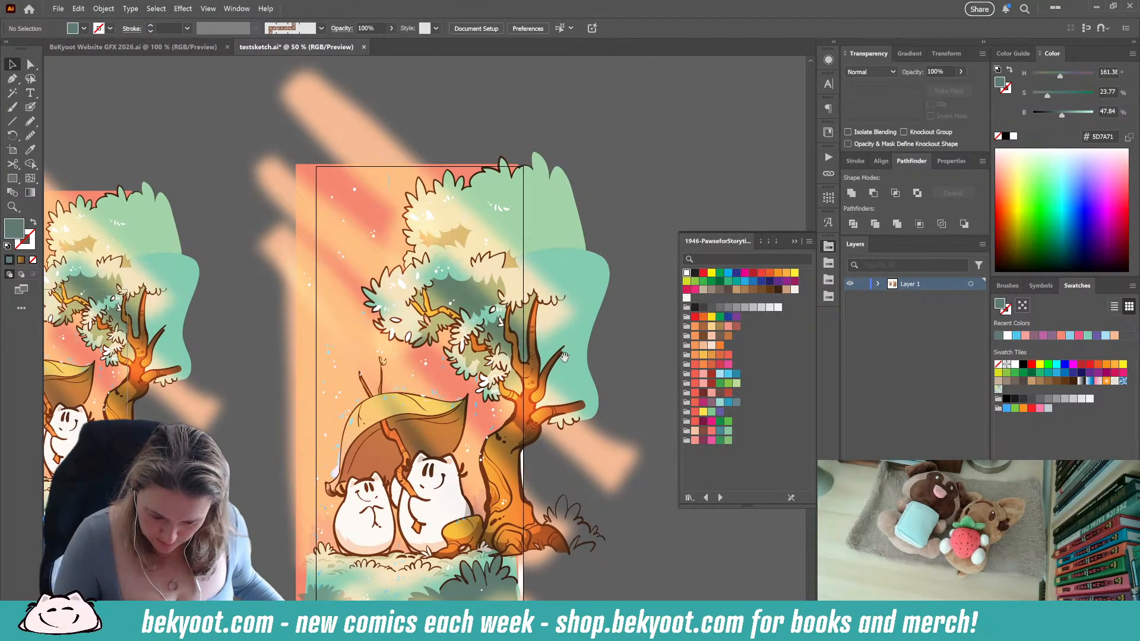
scroll(565, 355, down, 5)
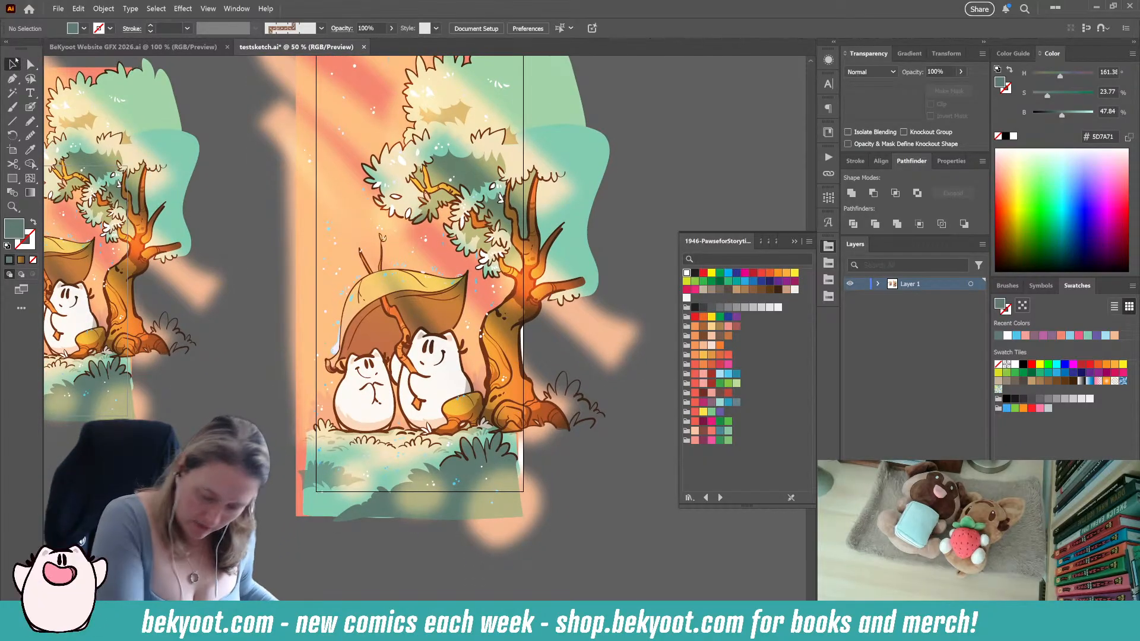
double_click(503, 494)
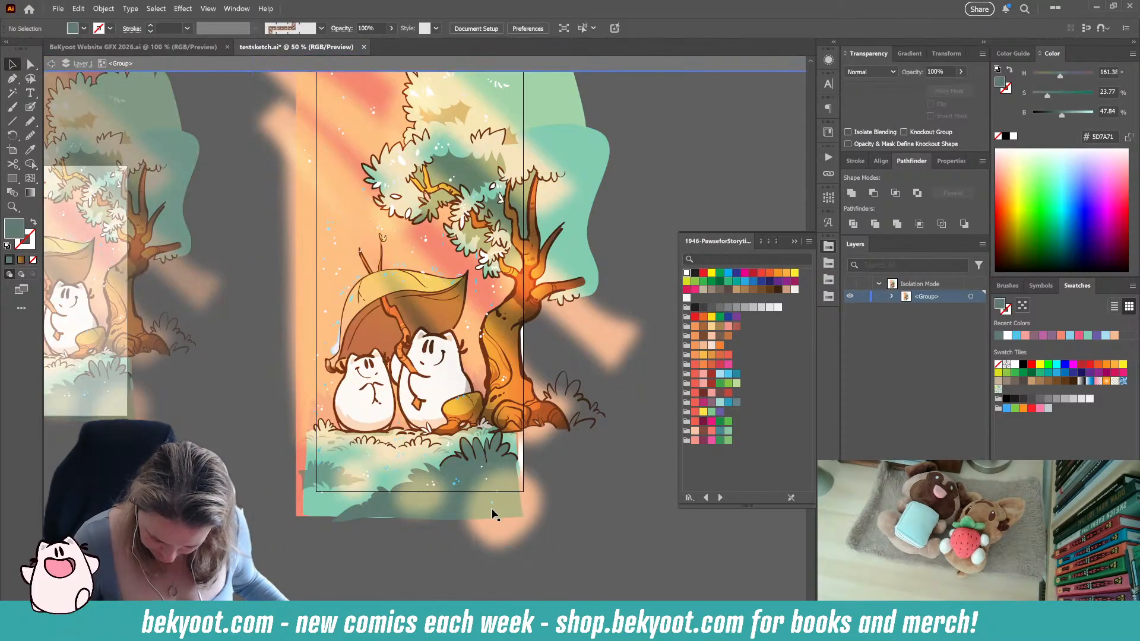
click(305, 514)
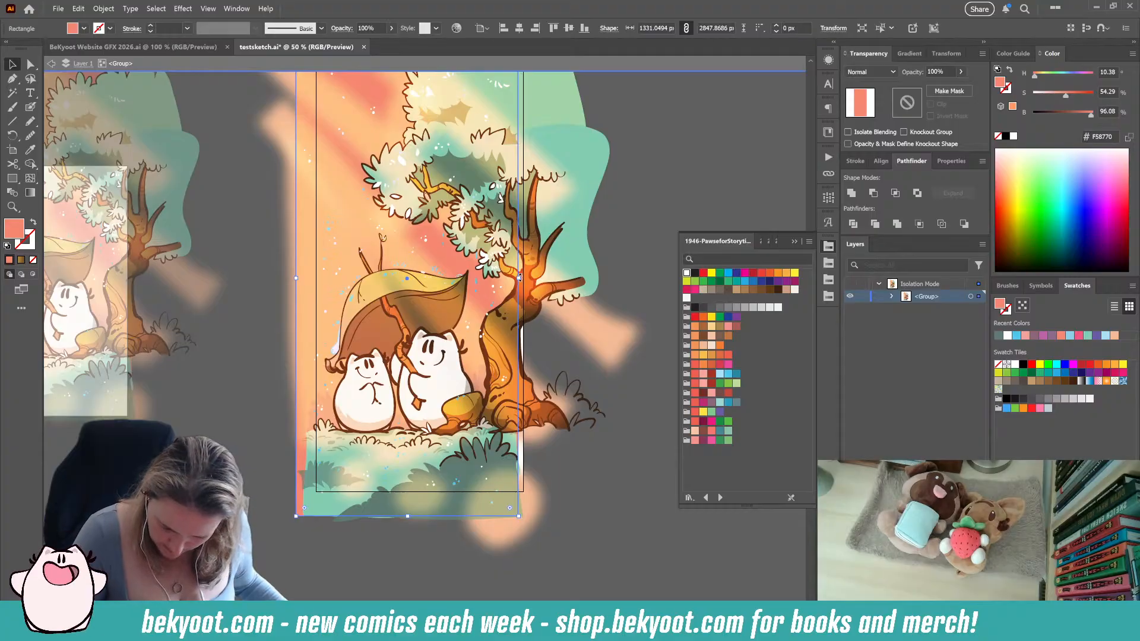
drag(520, 278, 534, 279)
click(573, 497)
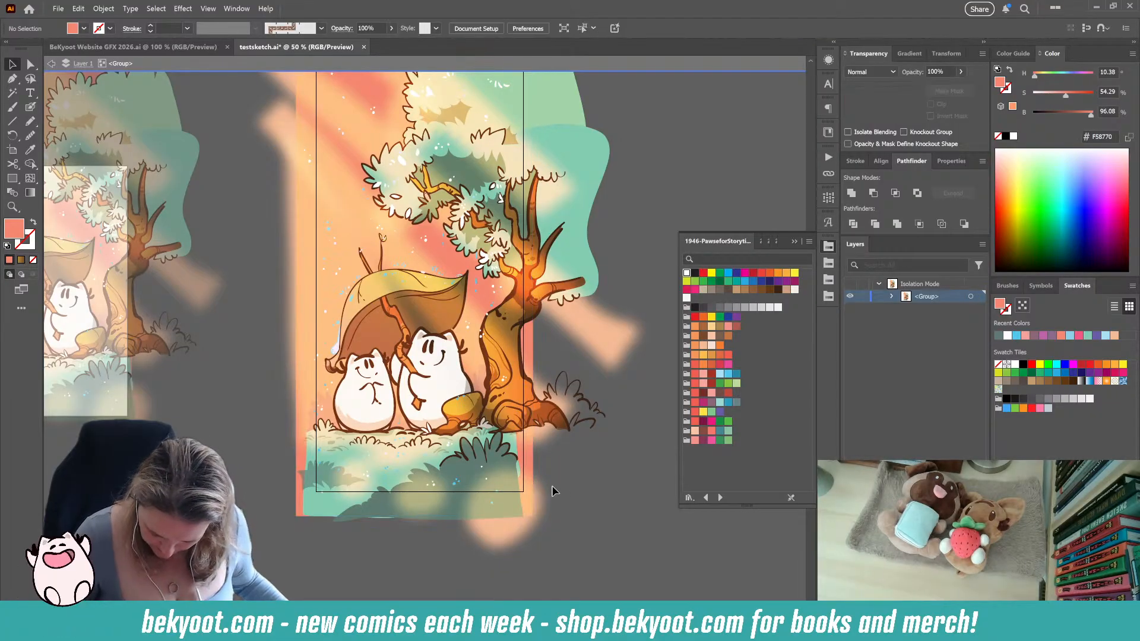
Move anchor points at the right end of the green ground shape outward so it extends beyond the artboard's right edge
click(518, 475)
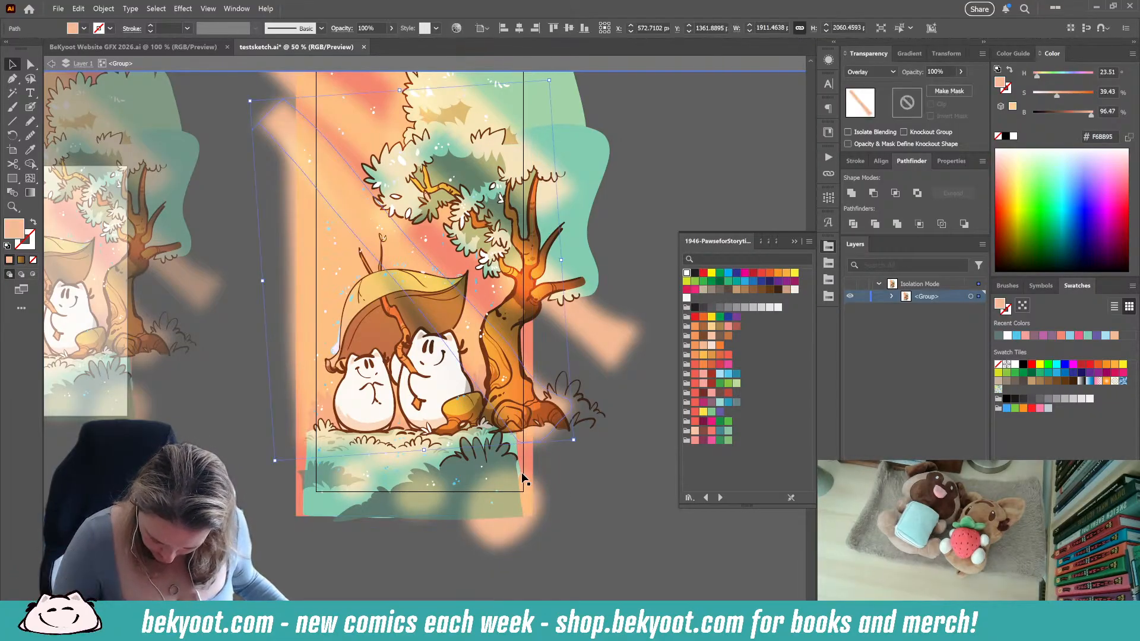
click(315, 515)
key(a)
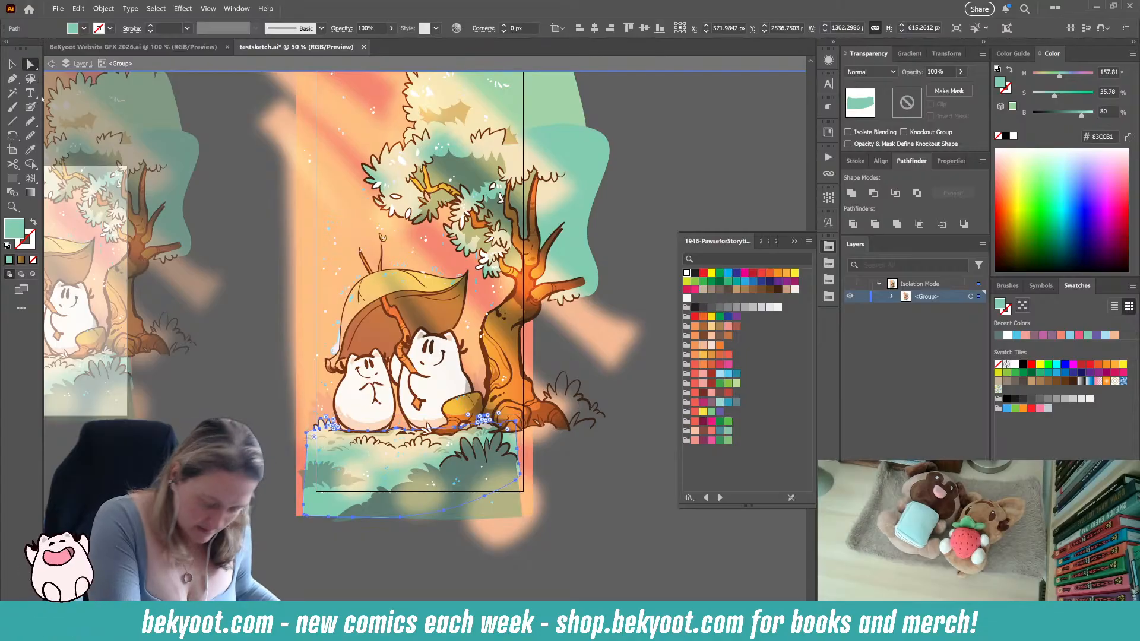
click(516, 421)
drag(516, 421, 535, 467)
drag(521, 473, 486, 508)
key(v)
click(520, 552)
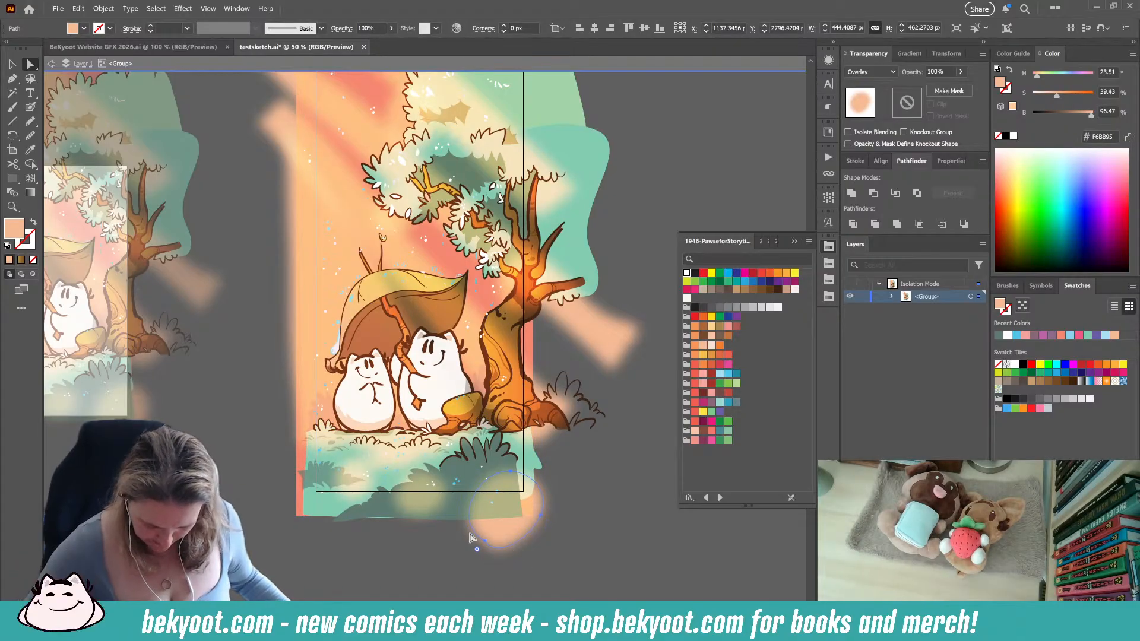
scroll(503, 592, up, 2)
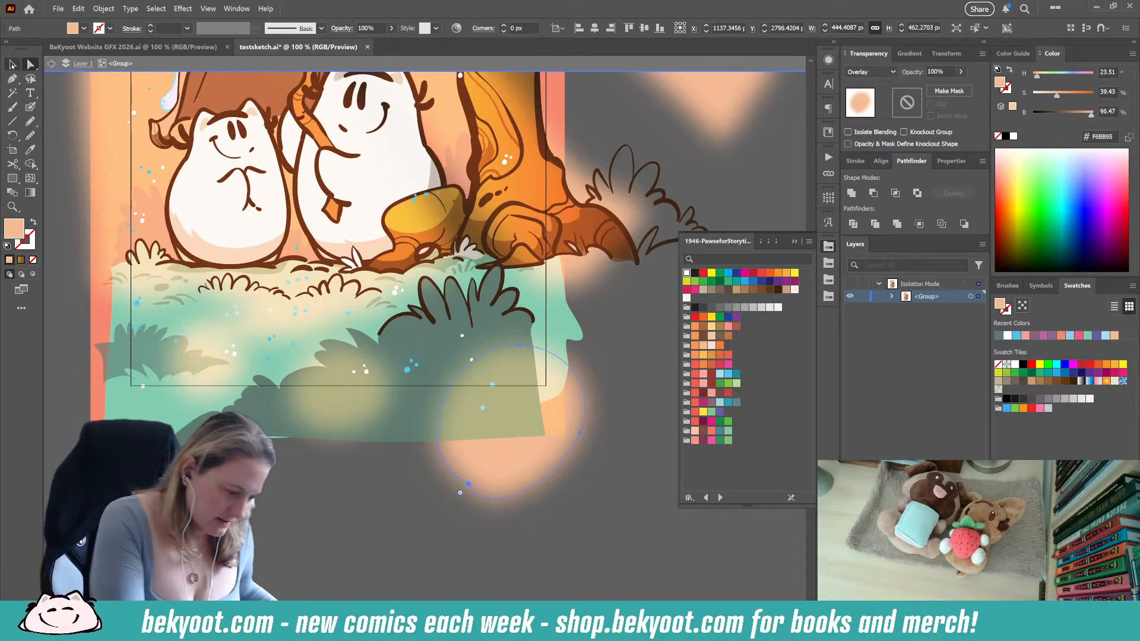
click(12, 65)
click(323, 414)
click(302, 359)
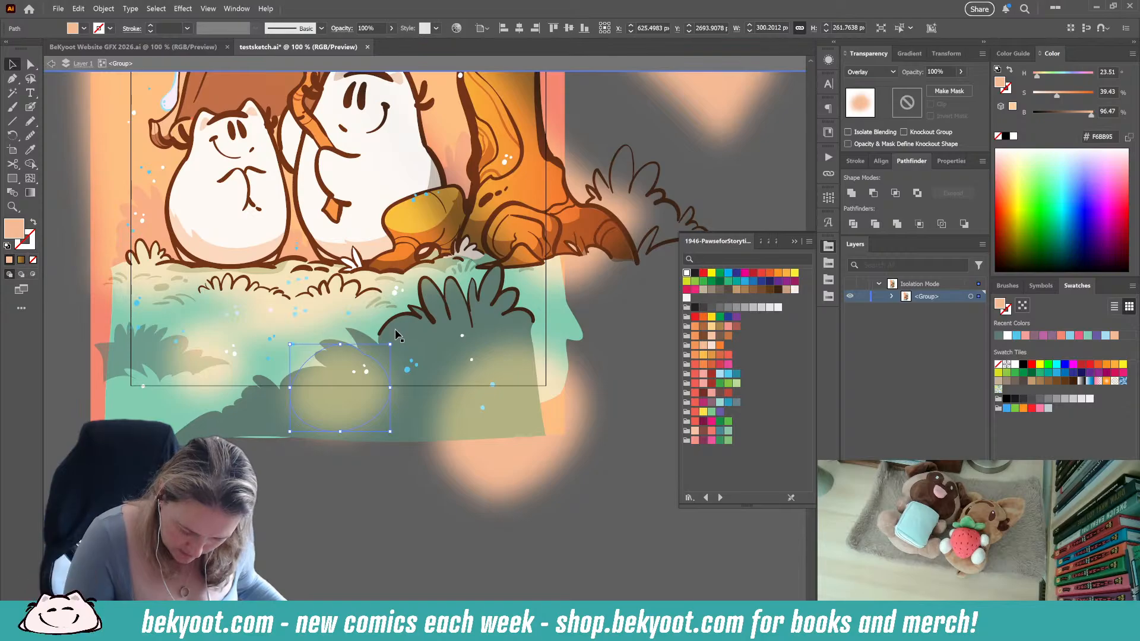
click(415, 429)
click(367, 512)
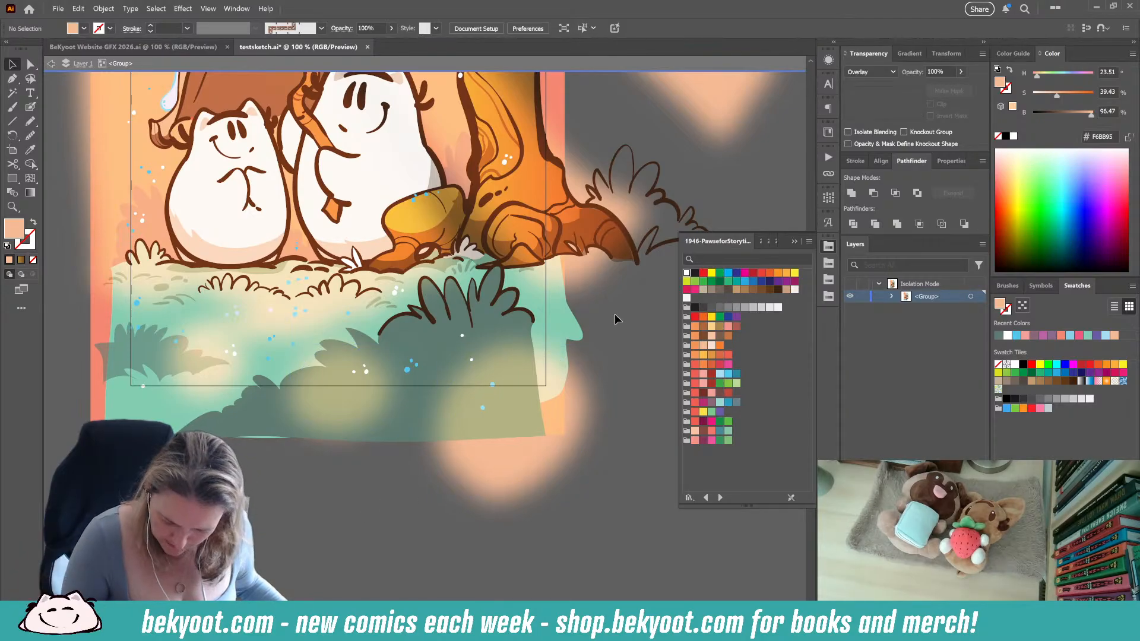
click(508, 288)
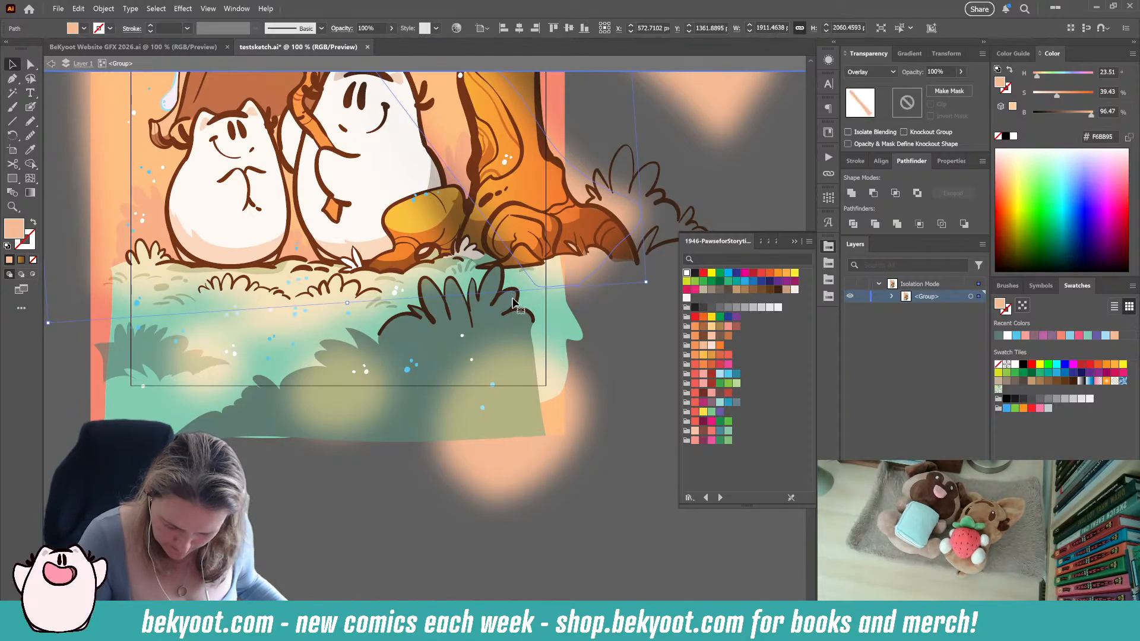
click(576, 426)
click(609, 397)
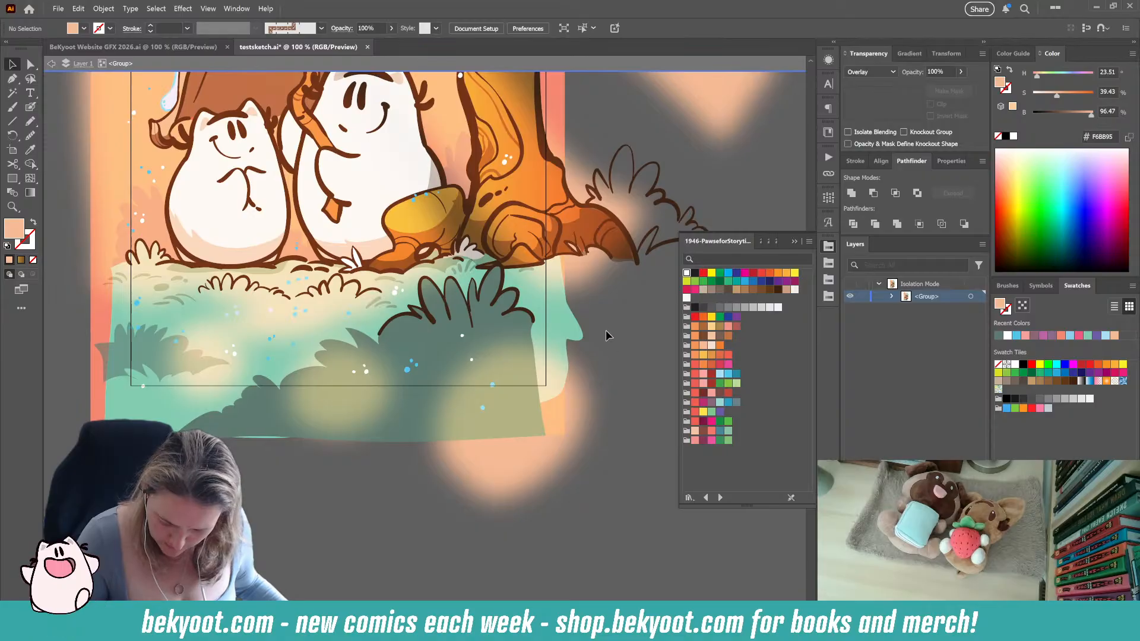
Select the dark foreground bush shapes, their leaf outlines and the glow spots over them, and group them
key(ctrl+a)
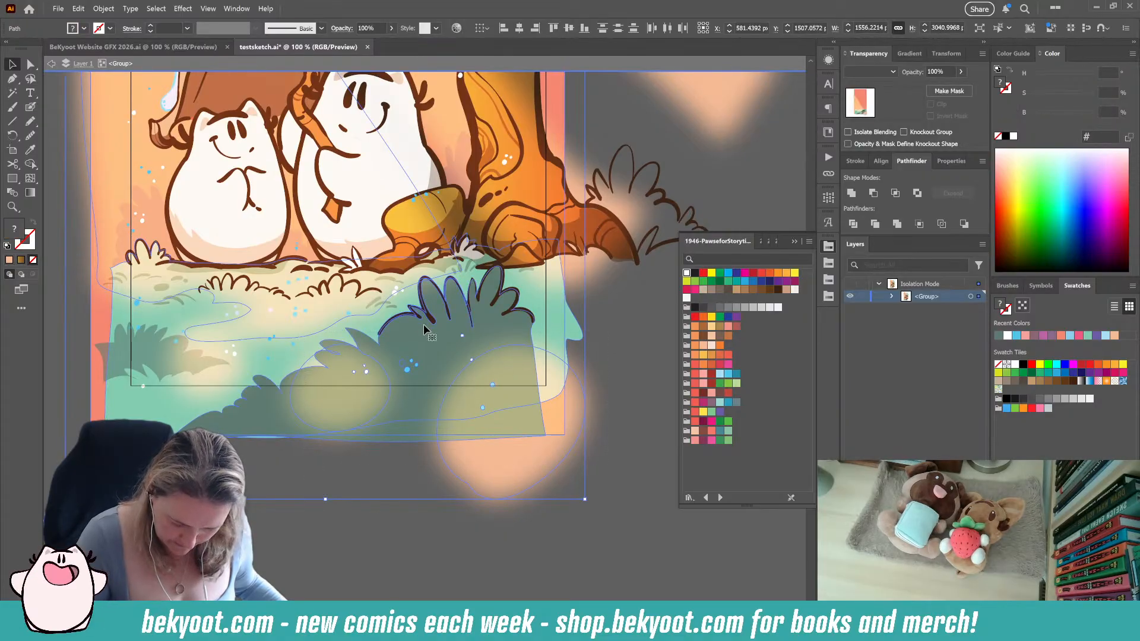
shift+click(265, 312)
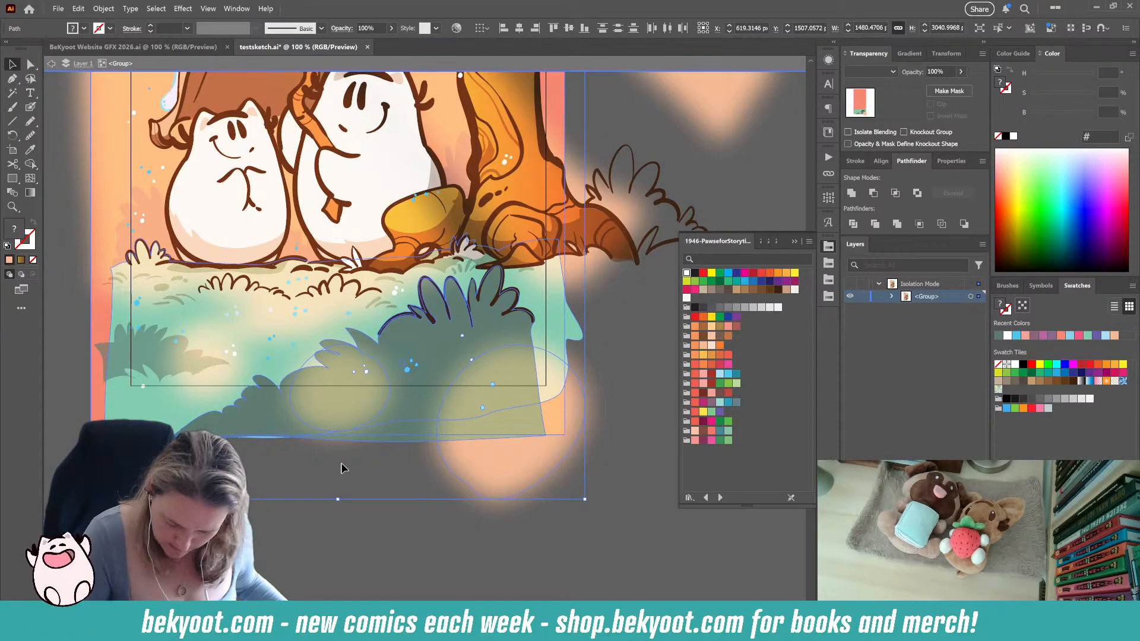
shift+click(584, 354)
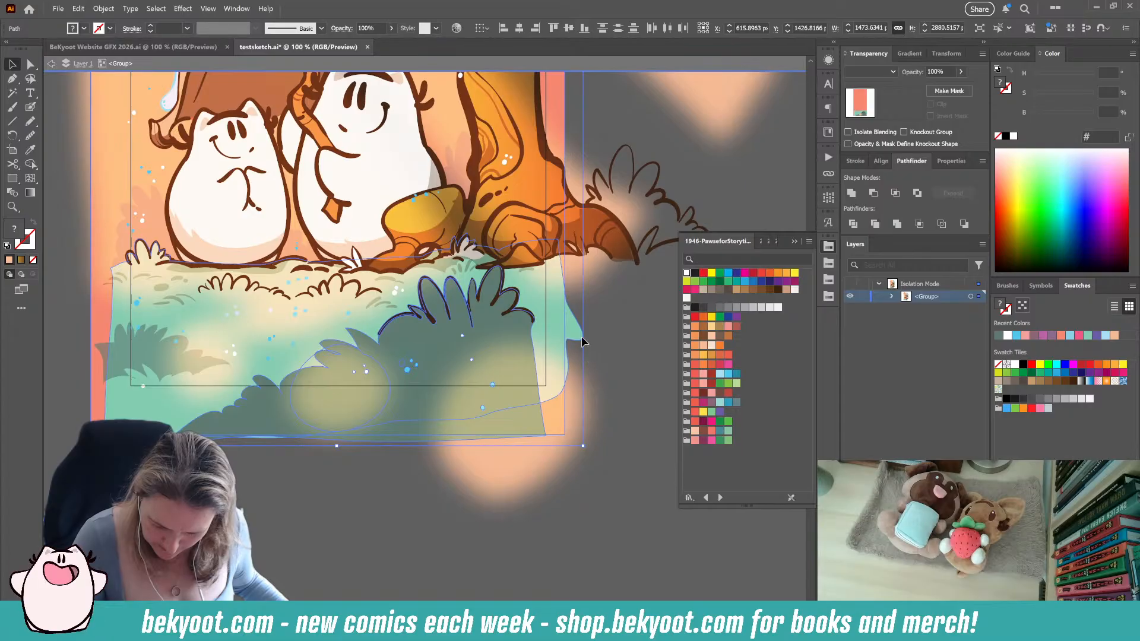
shift+click(582, 346)
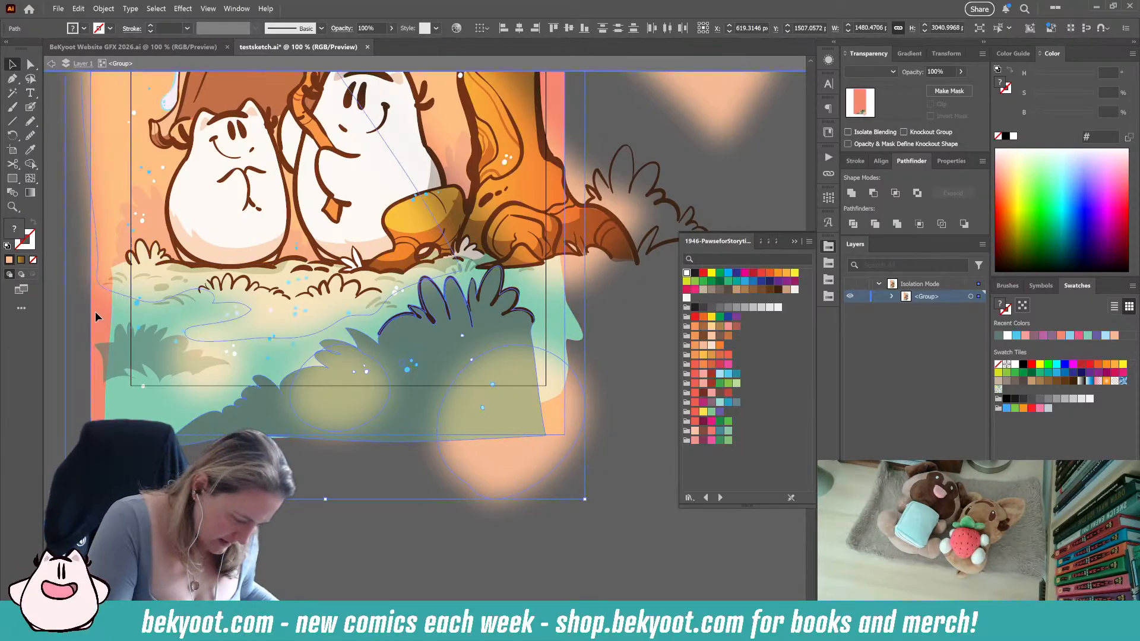
shift+click(95, 409)
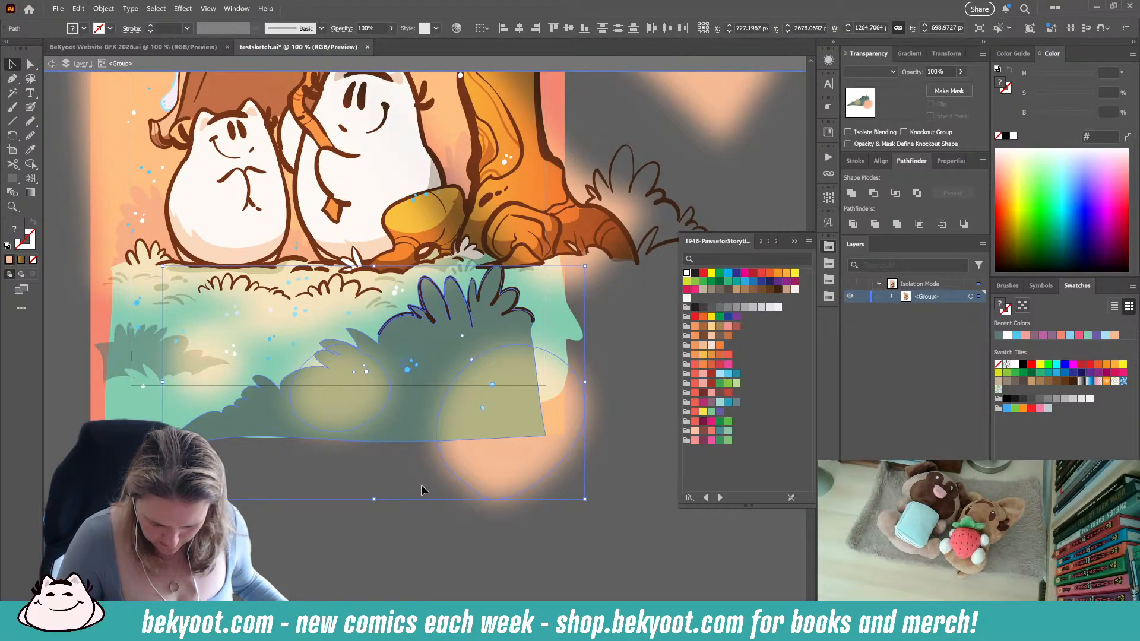
shift+click(493, 309)
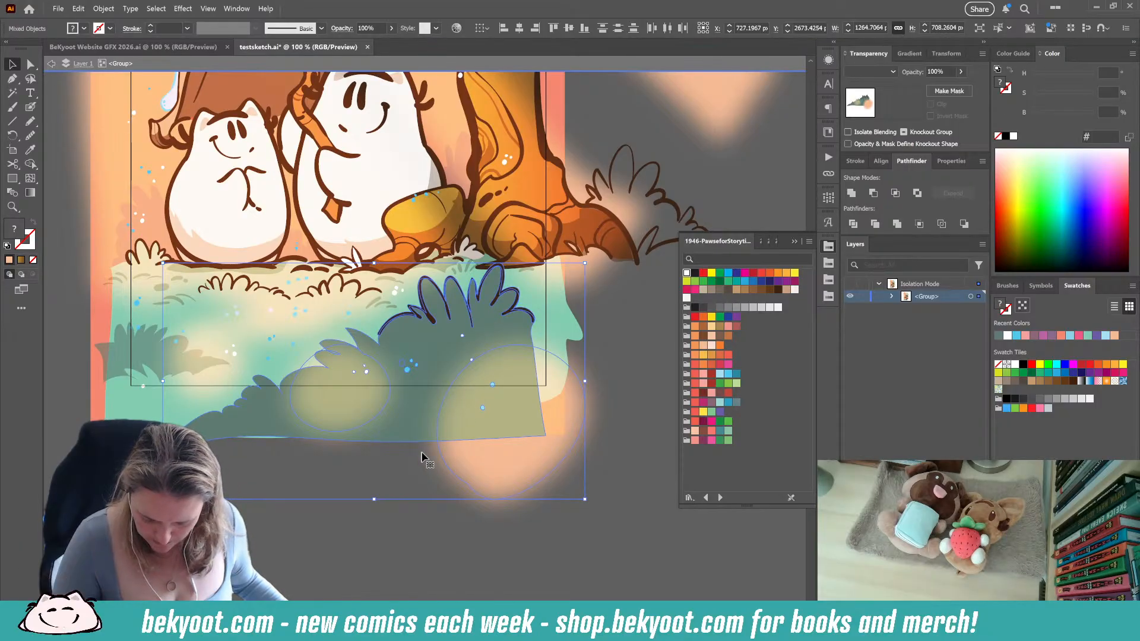
key(ctrl+g)
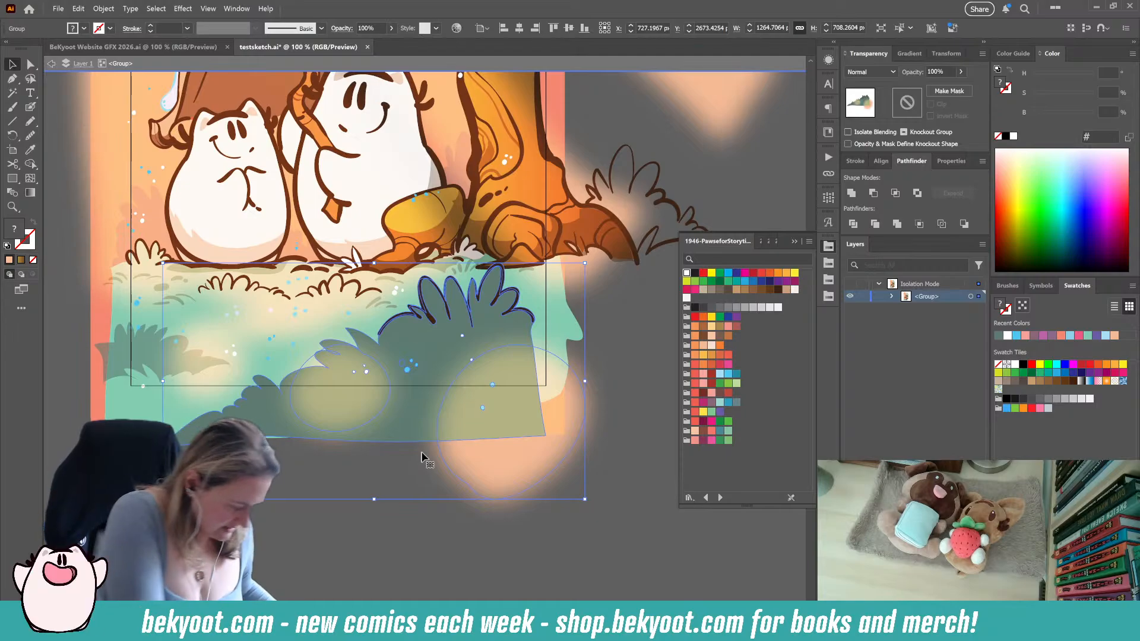
Move the grouped foreground bush past the artboard's lower-right corner, to about X 791 px, Y 2665 px
drag(410, 389, 484, 366)
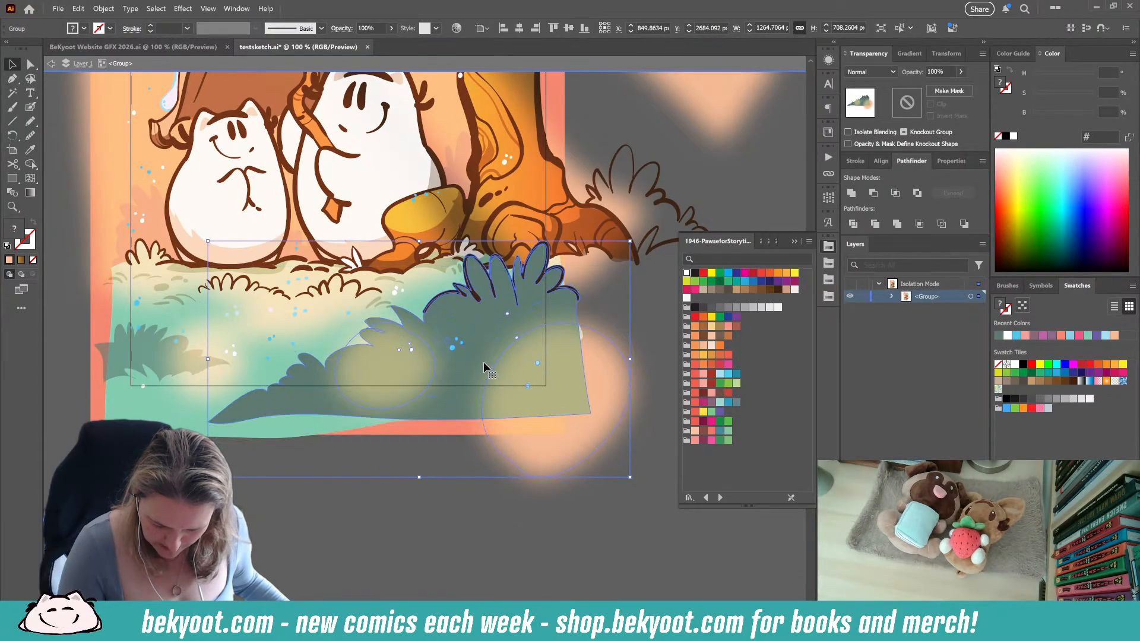
click(399, 492)
key(ctrl+minus)
key(ctrl+minus)
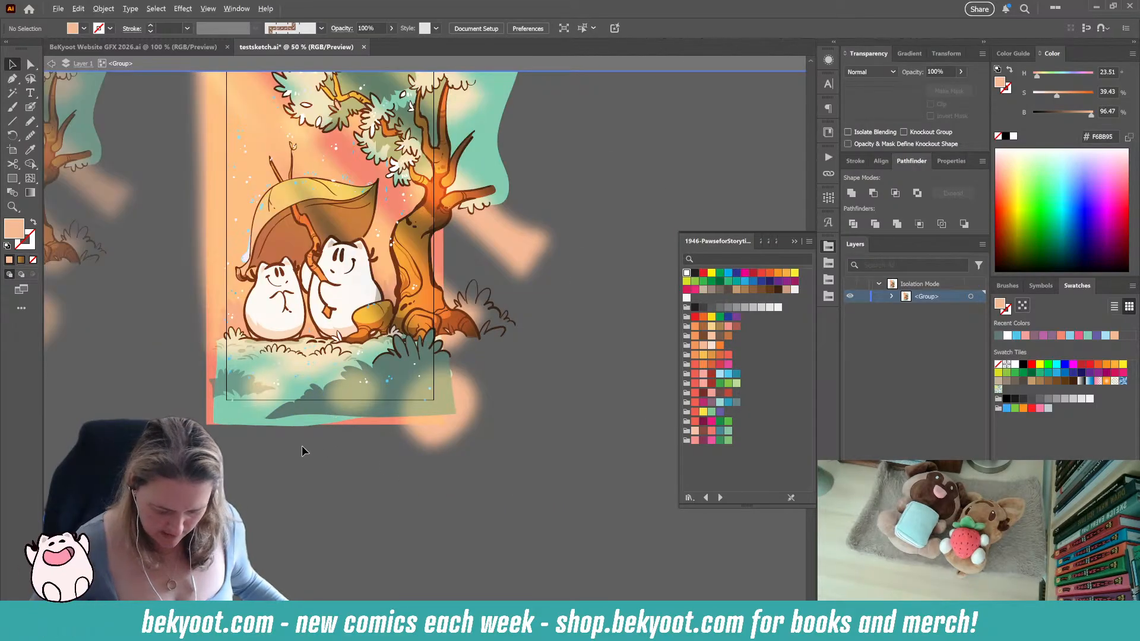
drag(382, 433, 450, 491)
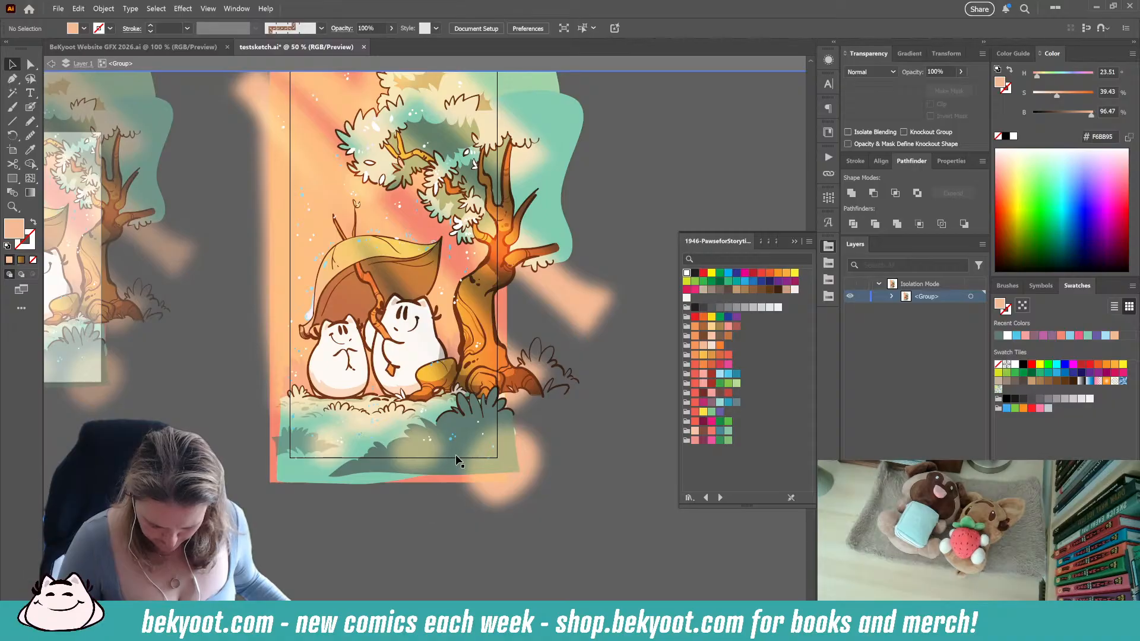
click(455, 469)
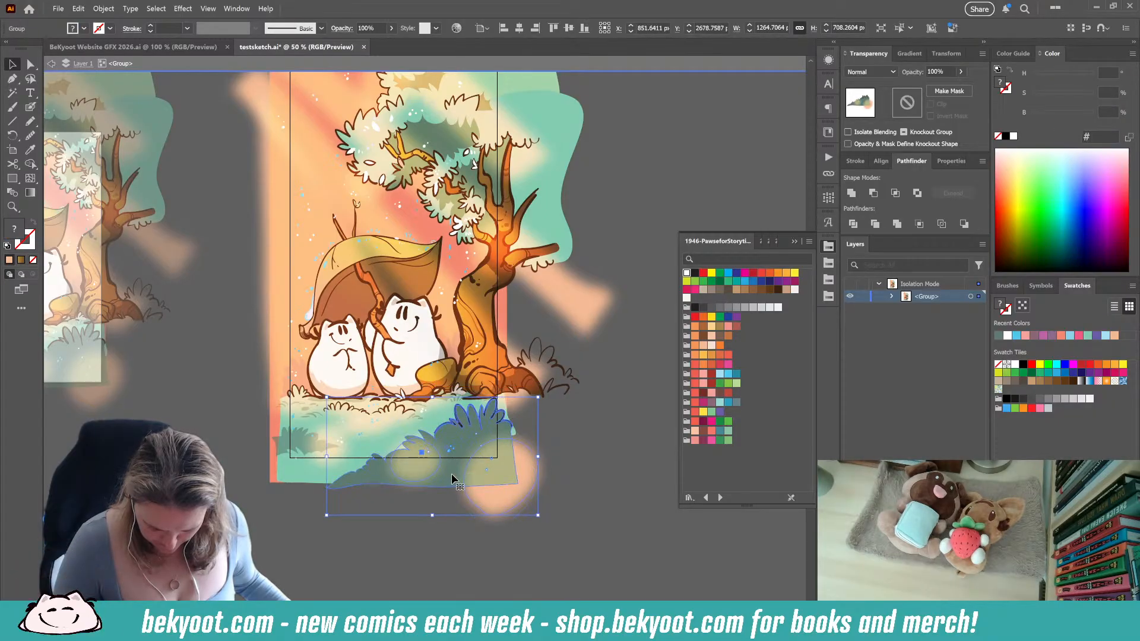
drag(450, 471, 449, 465)
click(441, 539)
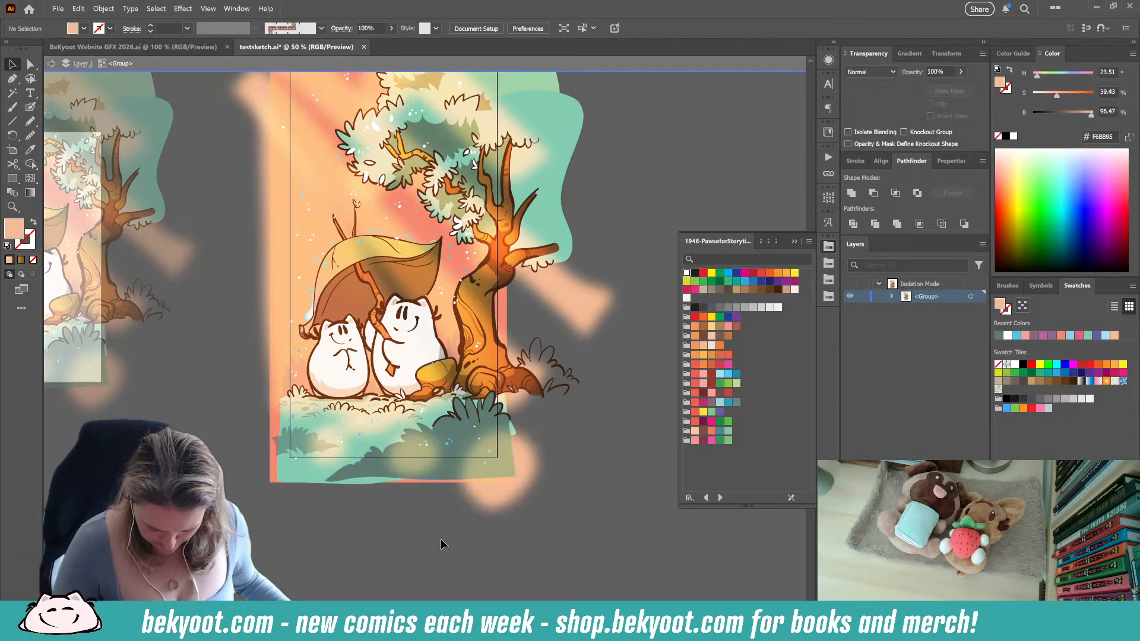
drag(349, 511, 389, 514)
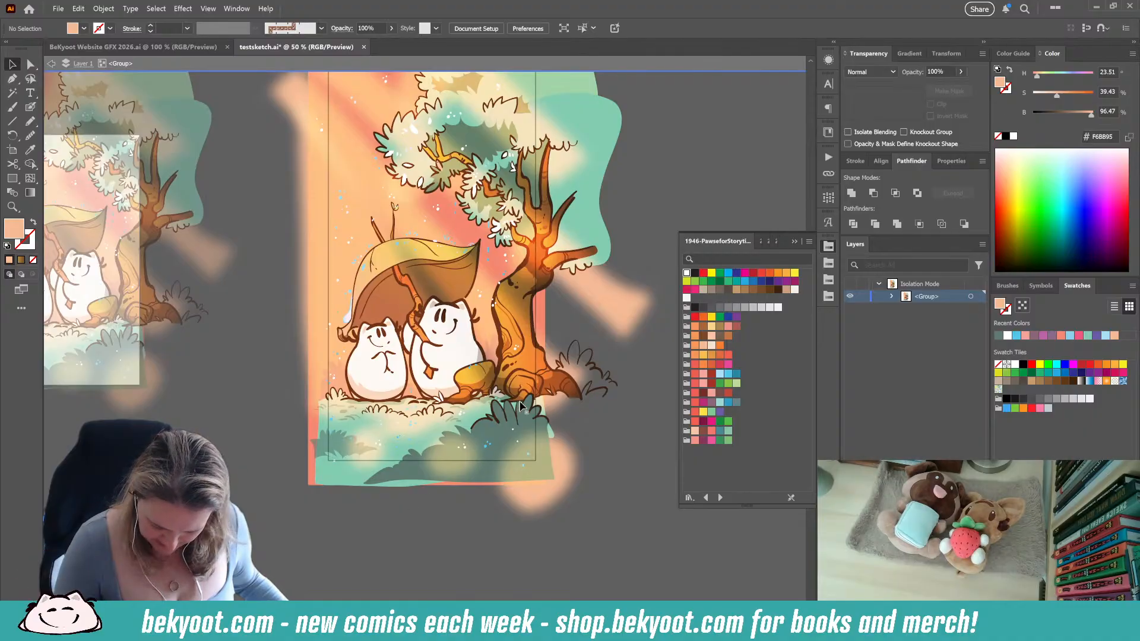
click(512, 451)
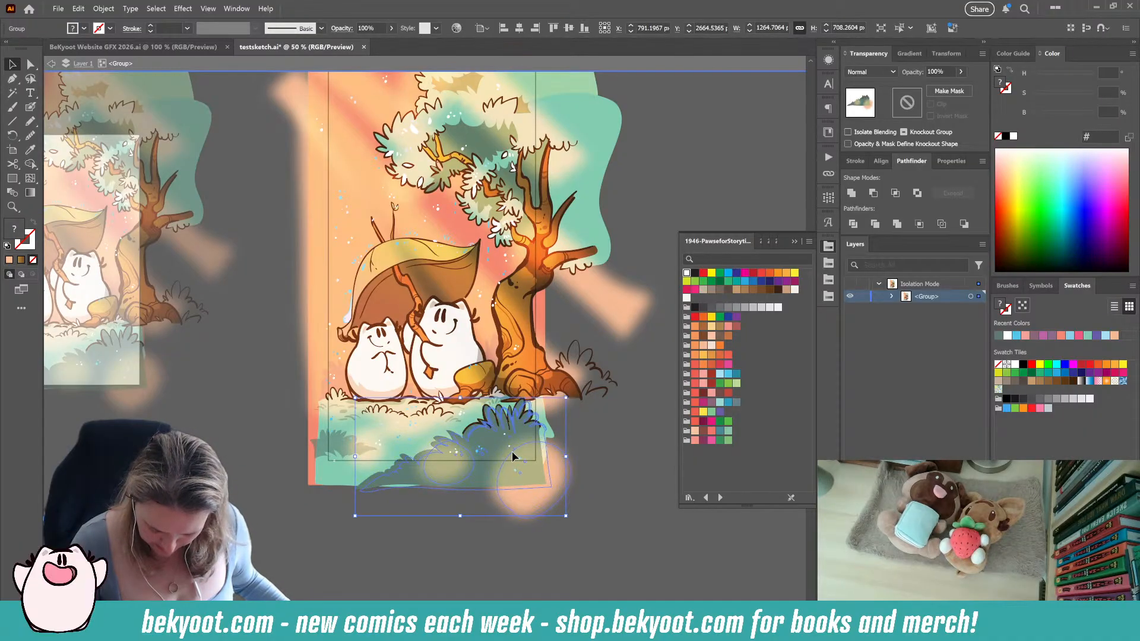
click(453, 539)
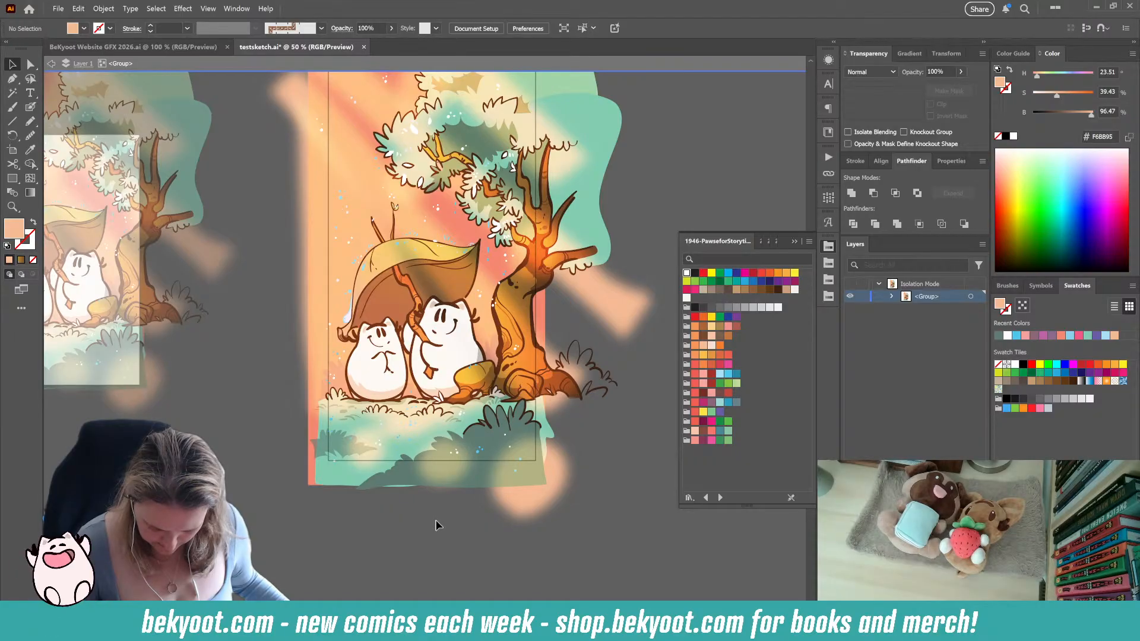
Try to reshape the uppermost light ray by moving anchor points on its lower edge up above the artboard
scroll(443, 494, up, 4)
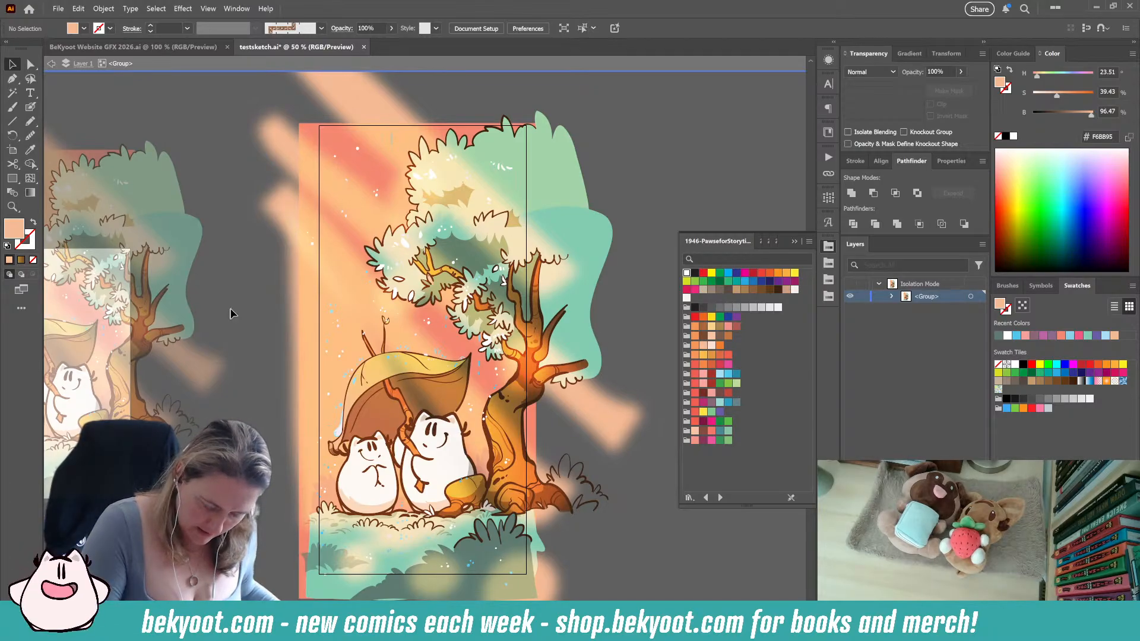
click(31, 66)
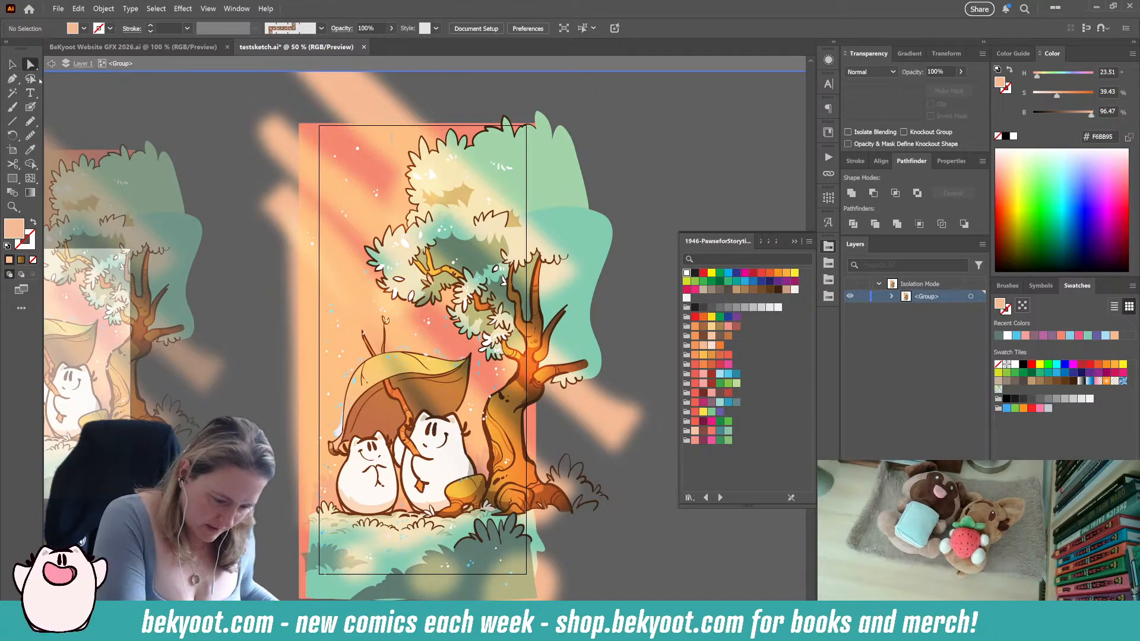
click(396, 139)
click(447, 104)
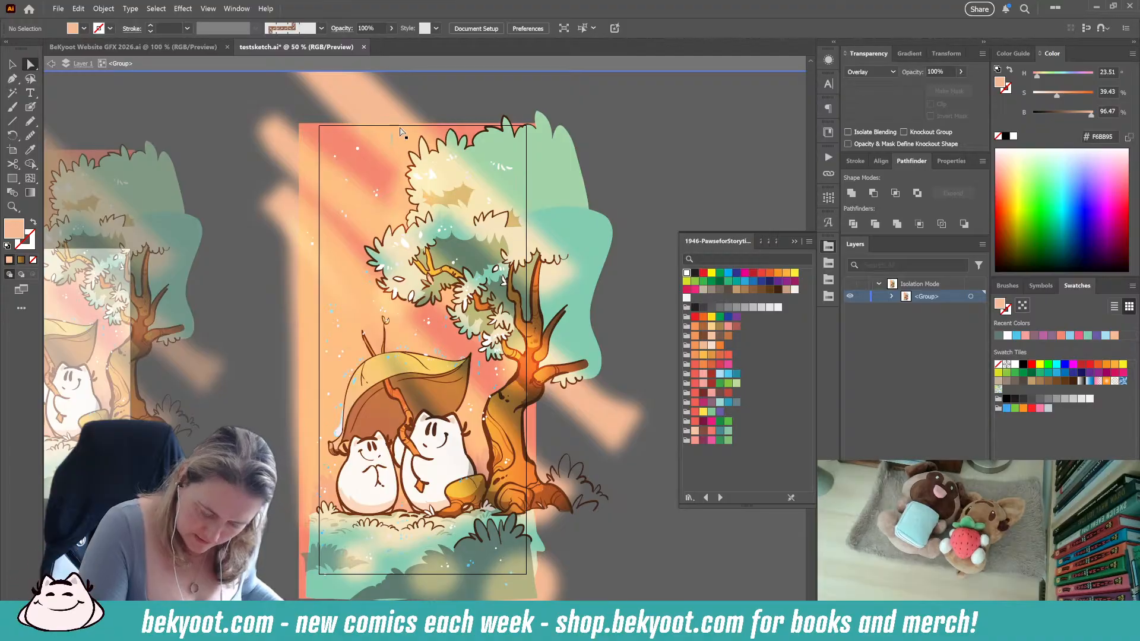
scroll(415, 166, up, 5)
click(378, 301)
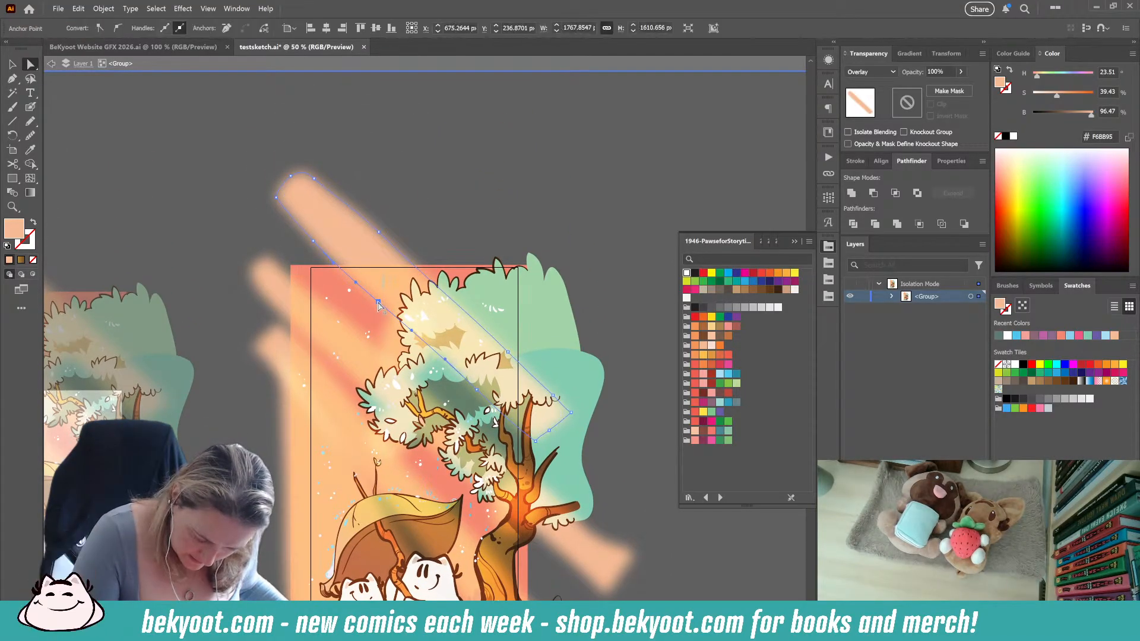
drag(378, 303, 405, 258)
click(383, 283)
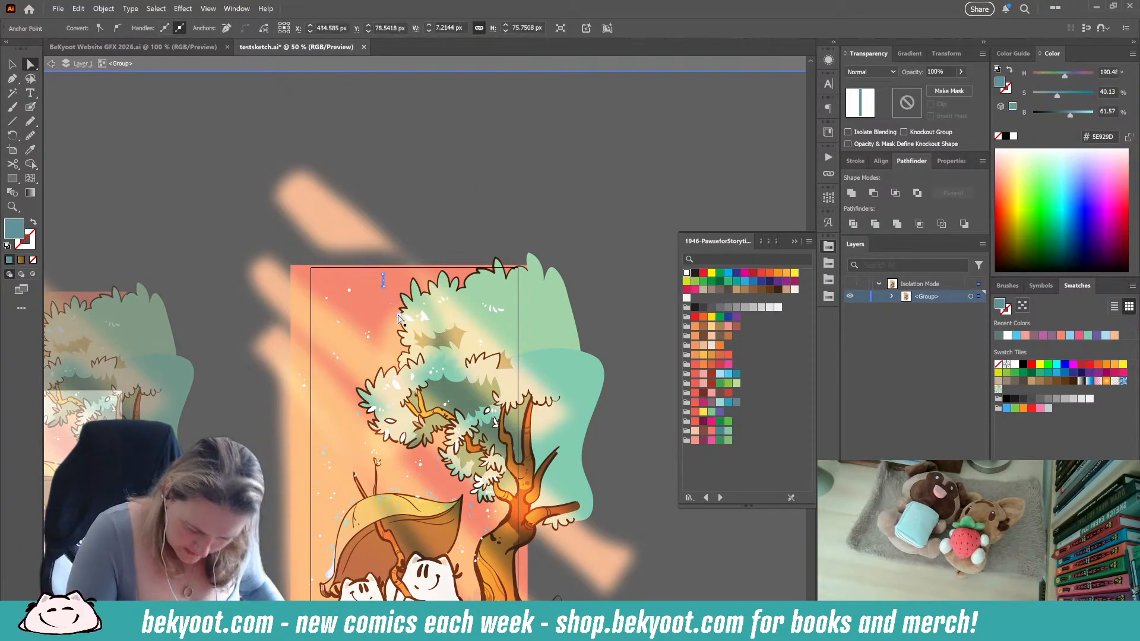
key(Delete)
key(Delete)
click(360, 244)
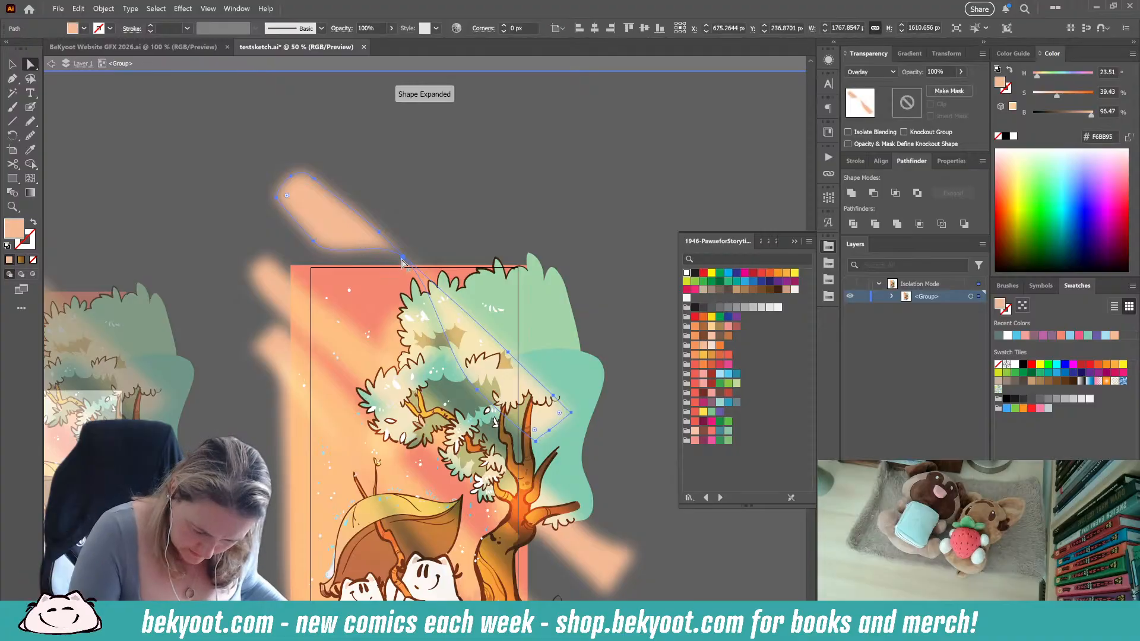
click(402, 258)
click(378, 302)
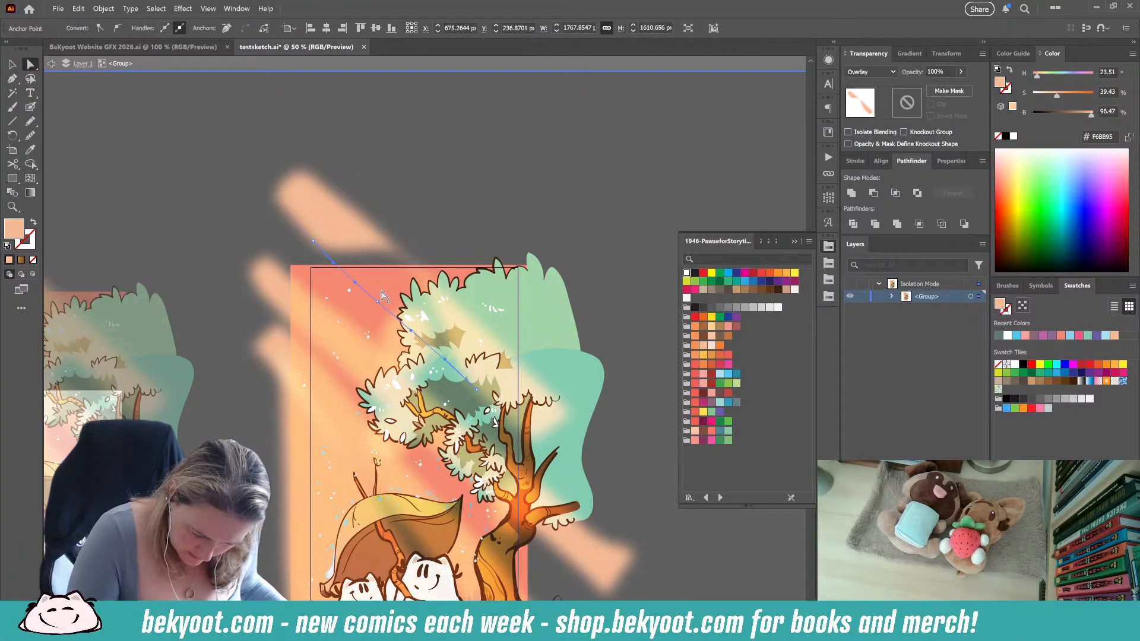
click(382, 294)
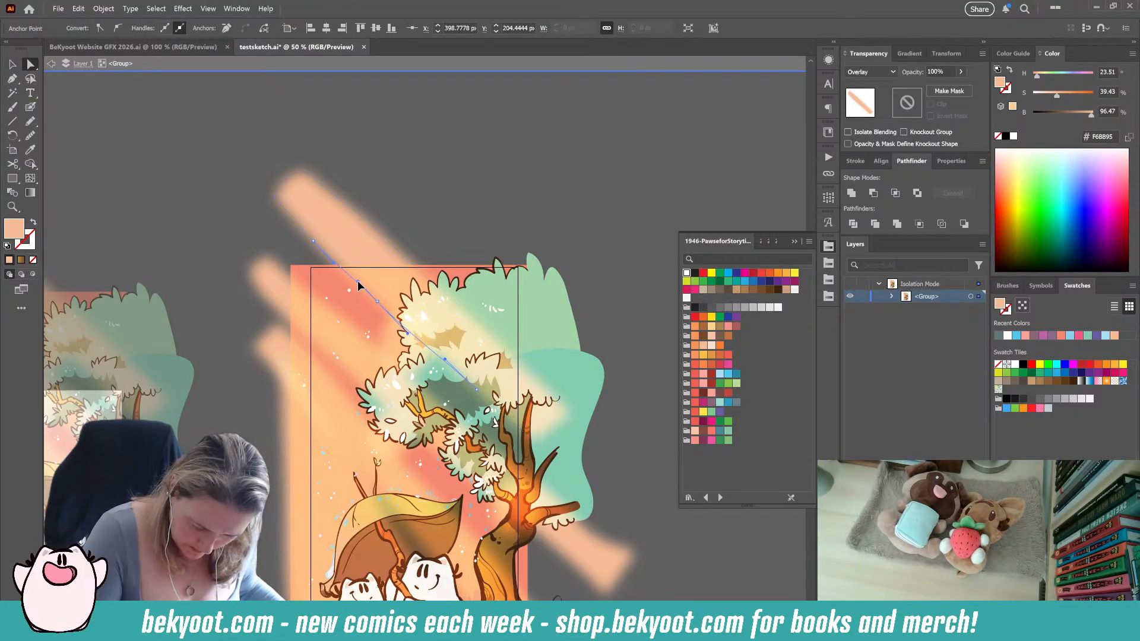
click(432, 207)
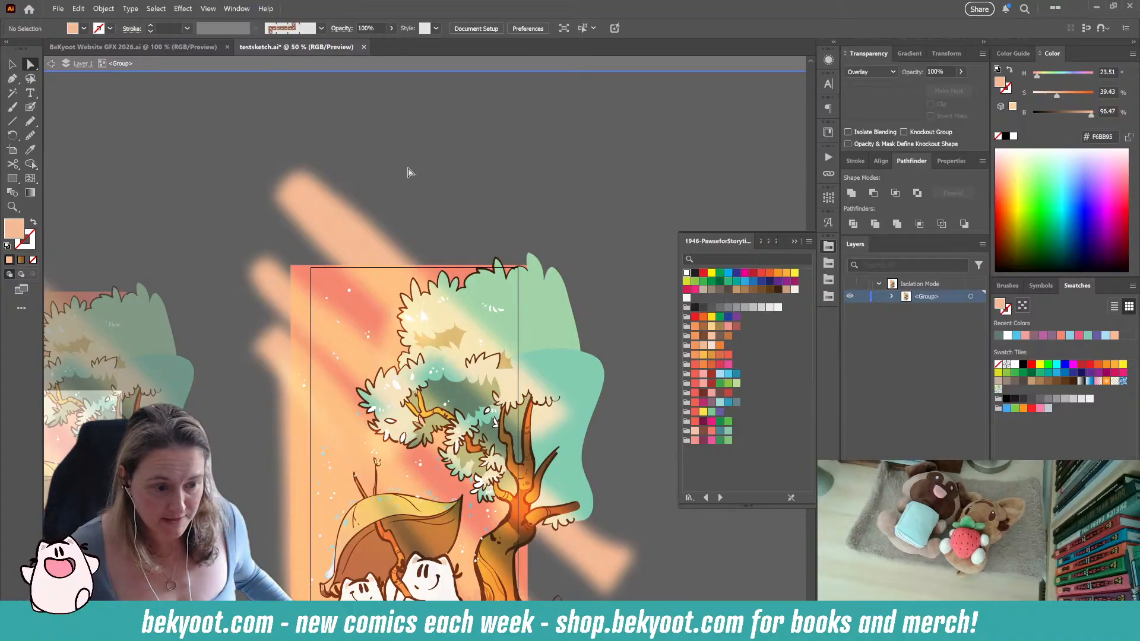
Exit isolation mode on the copied illustration group and save the document
double_click(446, 163)
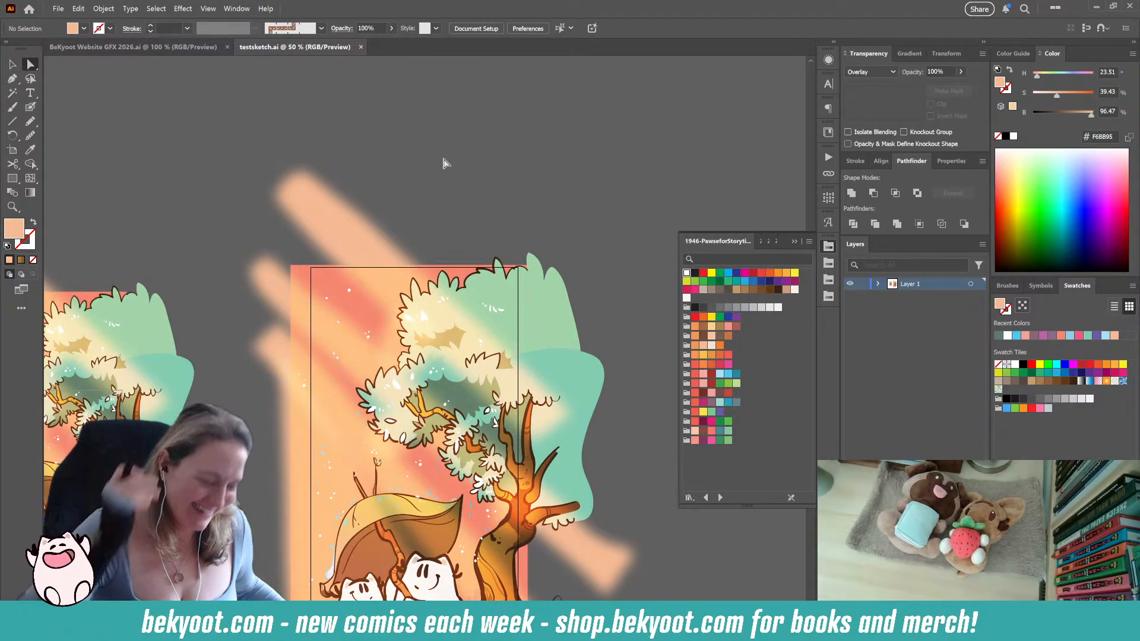
click(12, 64)
scroll(555, 177, down, 3)
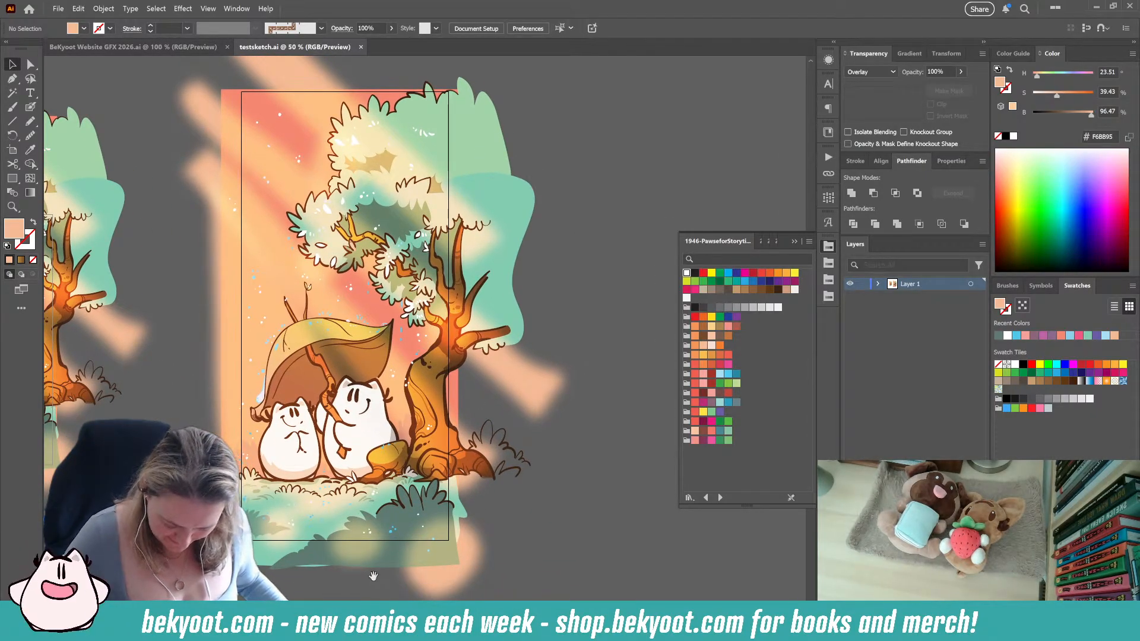
scroll(472, 460, down, 2)
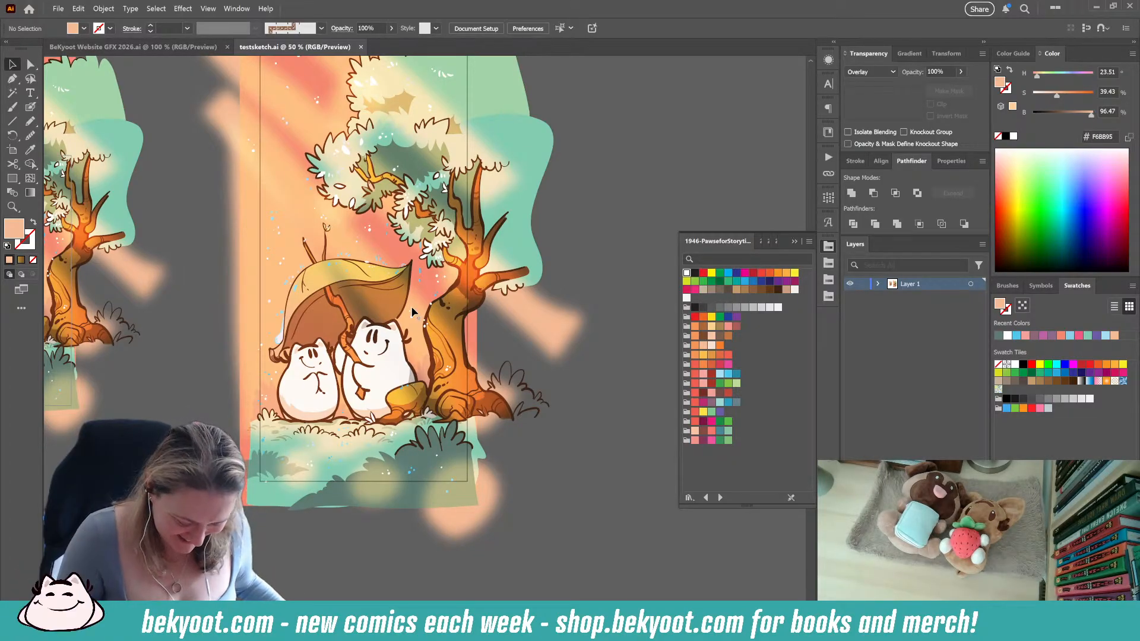
drag(429, 471, 430, 410)
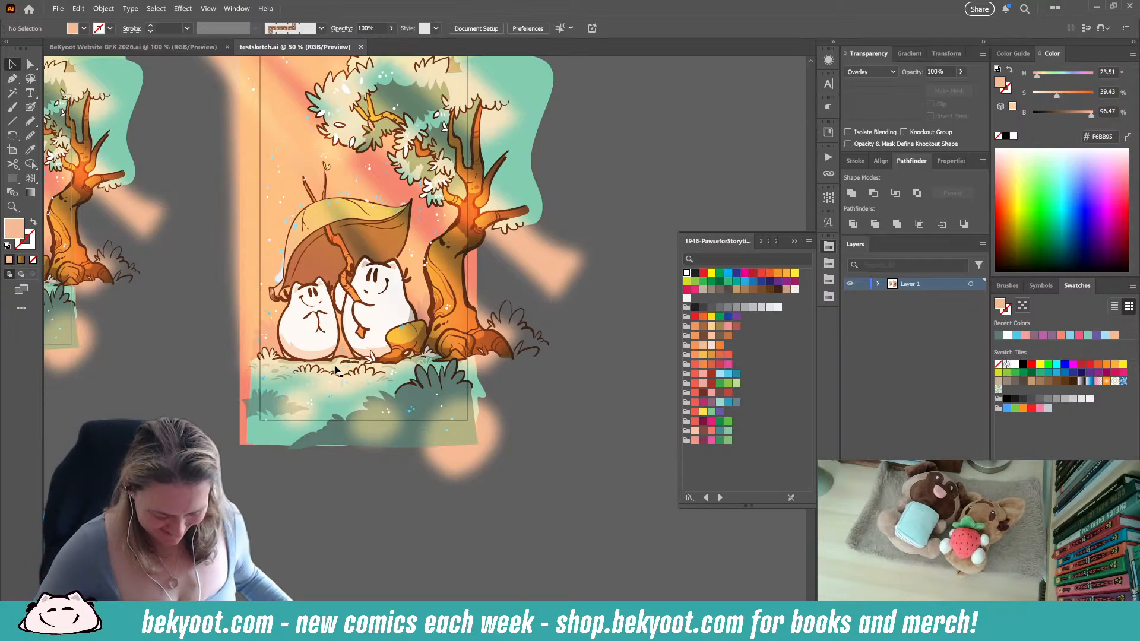
scroll(432, 383, up, 1)
scroll(432, 383, up, 1)
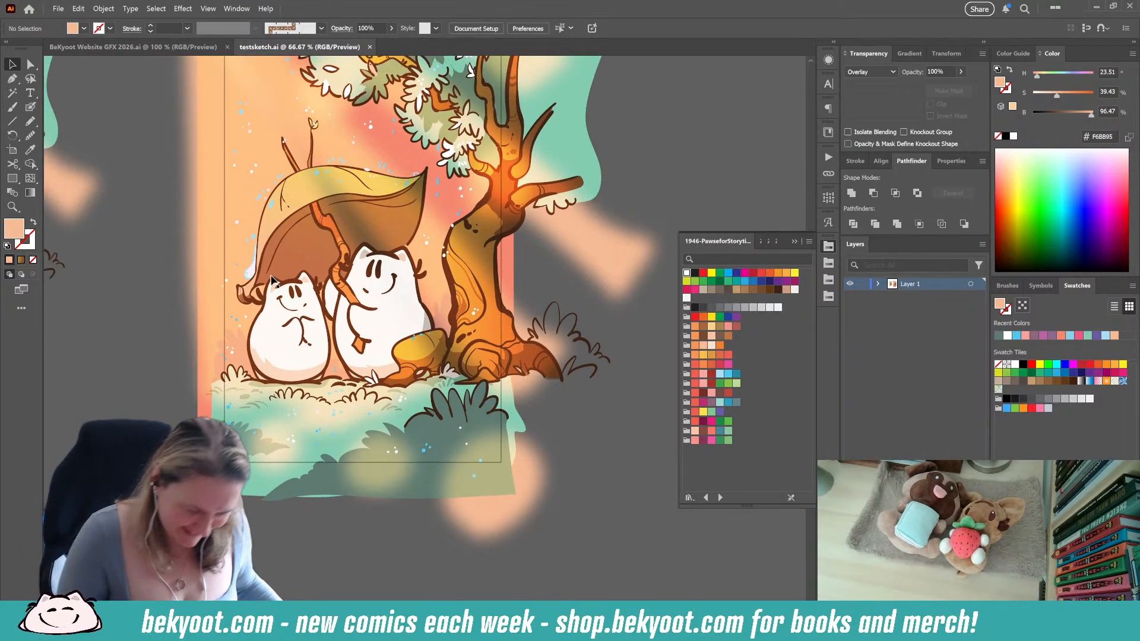
Isolate the copied illustration group again and leave nothing selected inside it
click(31, 123)
click(12, 64)
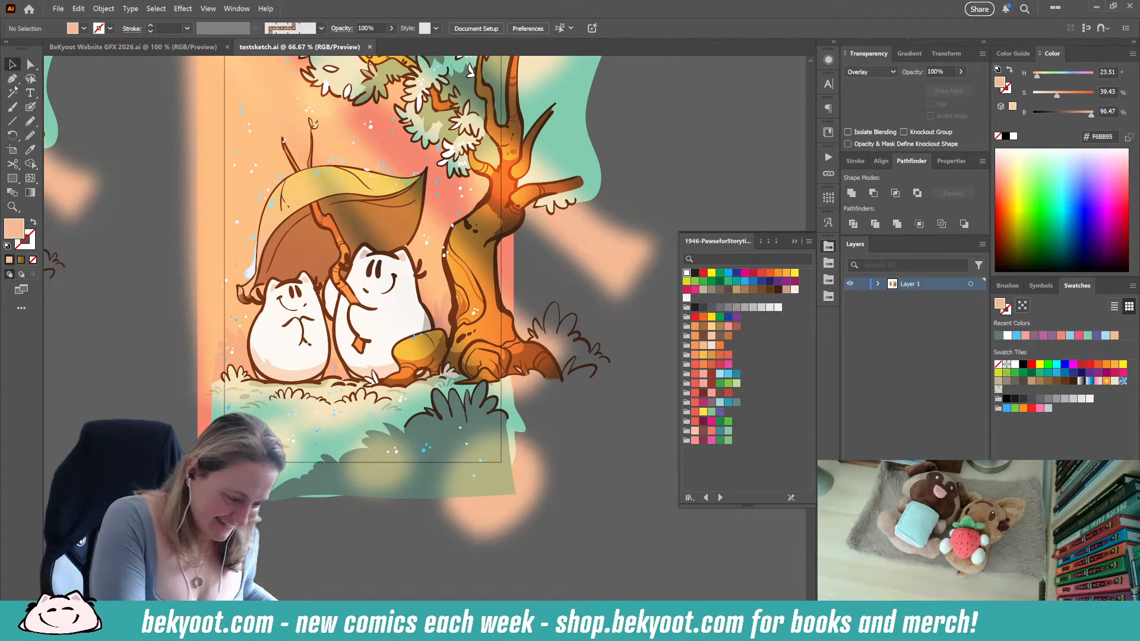
click(436, 386)
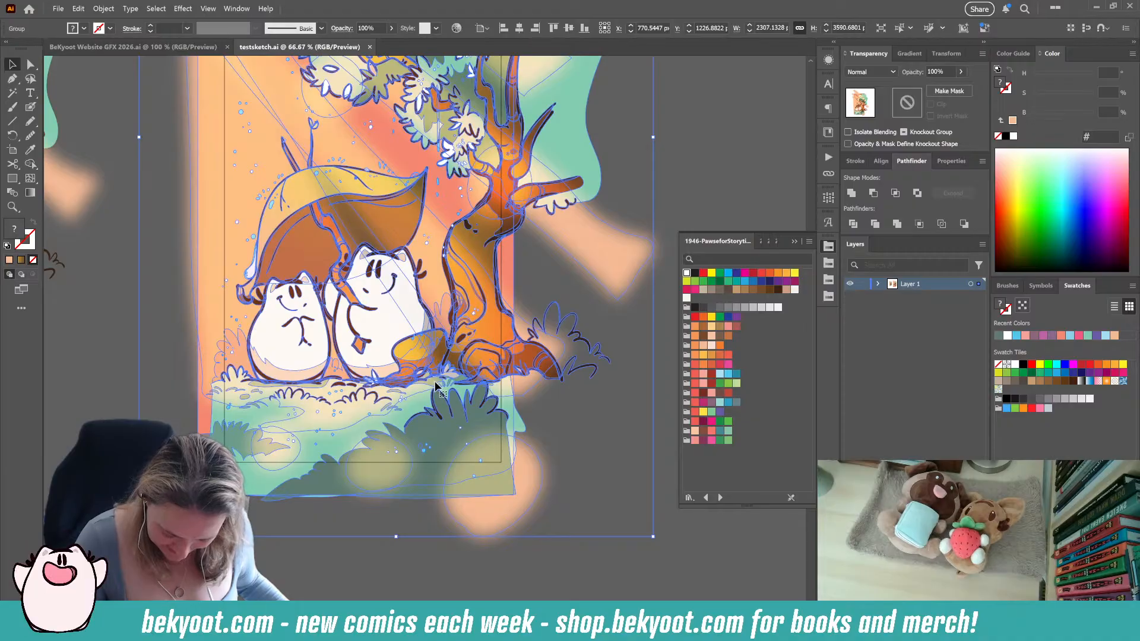
double_click(437, 385)
click(466, 386)
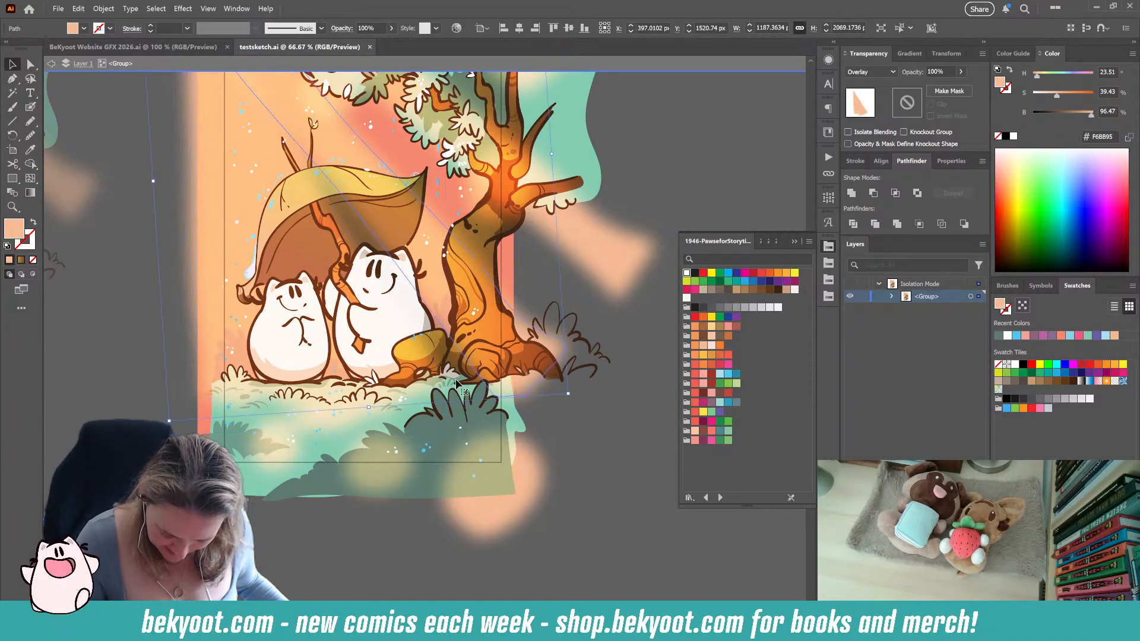
click(582, 420)
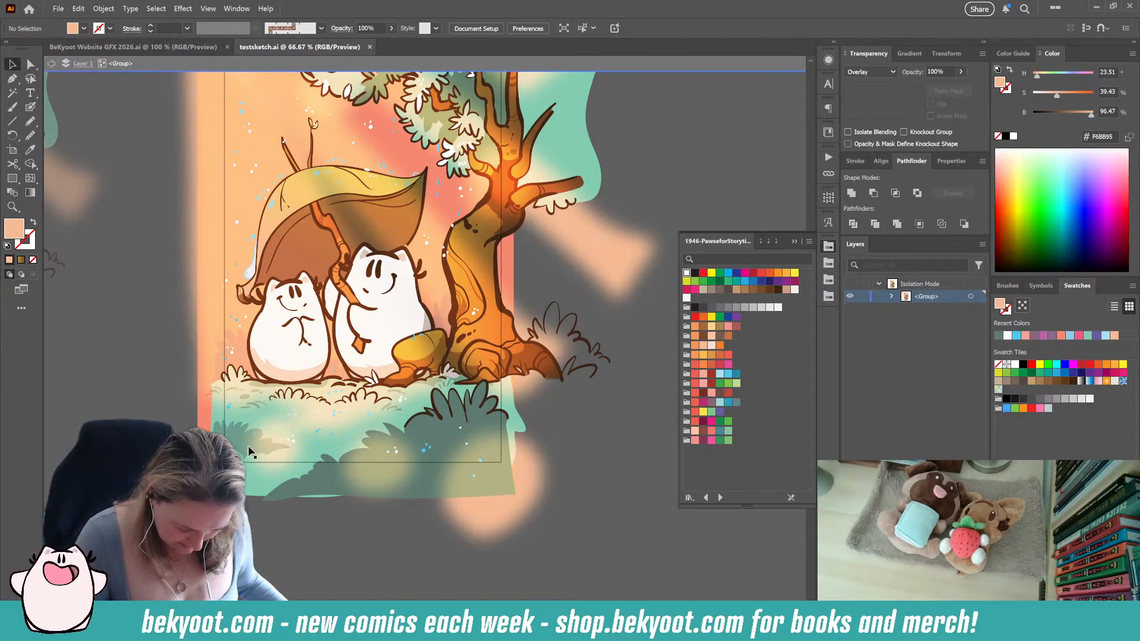
Draw a small shadow about 61 × 29 px beneath the tree's base with the Pencil tool, using the lower-left bush's 5D7A71 fill at 60% opacity
click(229, 448)
click(31, 122)
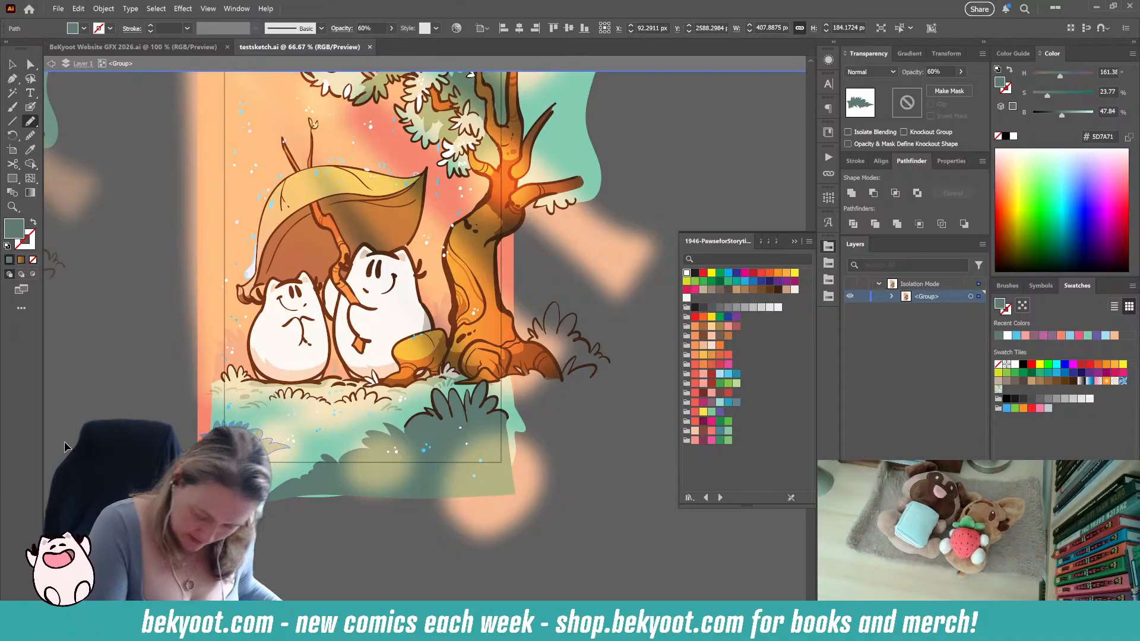
key(ctrl+shift+a)
mouse_move(464, 379)
mouse_down()
mouse_move(491, 390)
mouse_move(459, 384)
mouse_up()
key(ctrl+z)
key(ctrl+z)
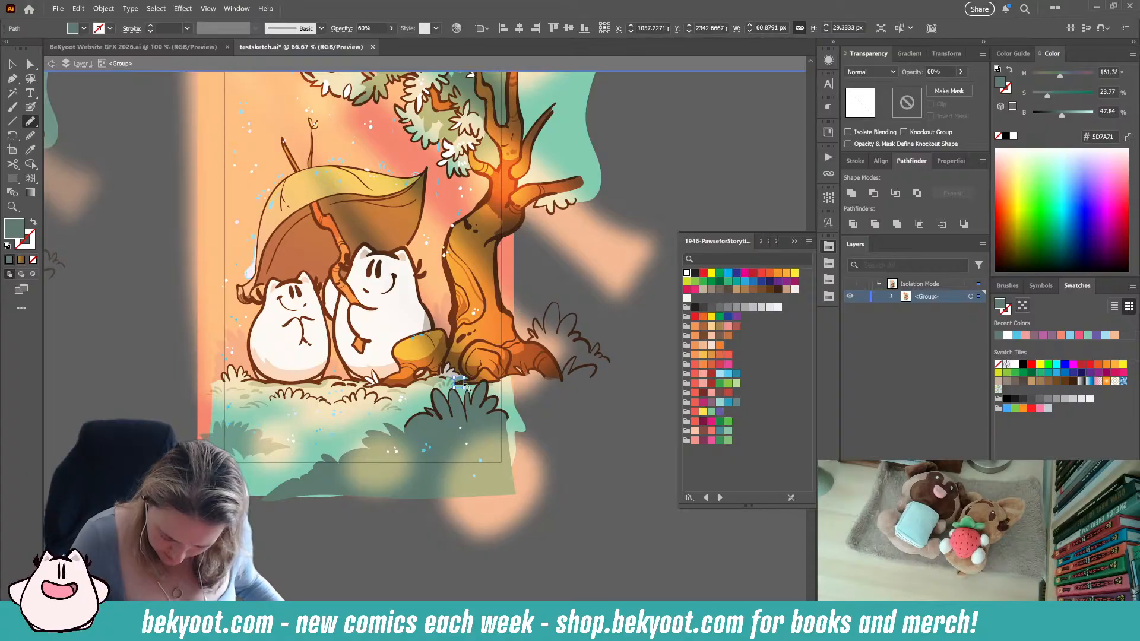
Undo the small shadow and redraw it beneath the tree's base as a larger Pencil shape about 327 × 203 px, leaving it deselected
key(ctrl+z)
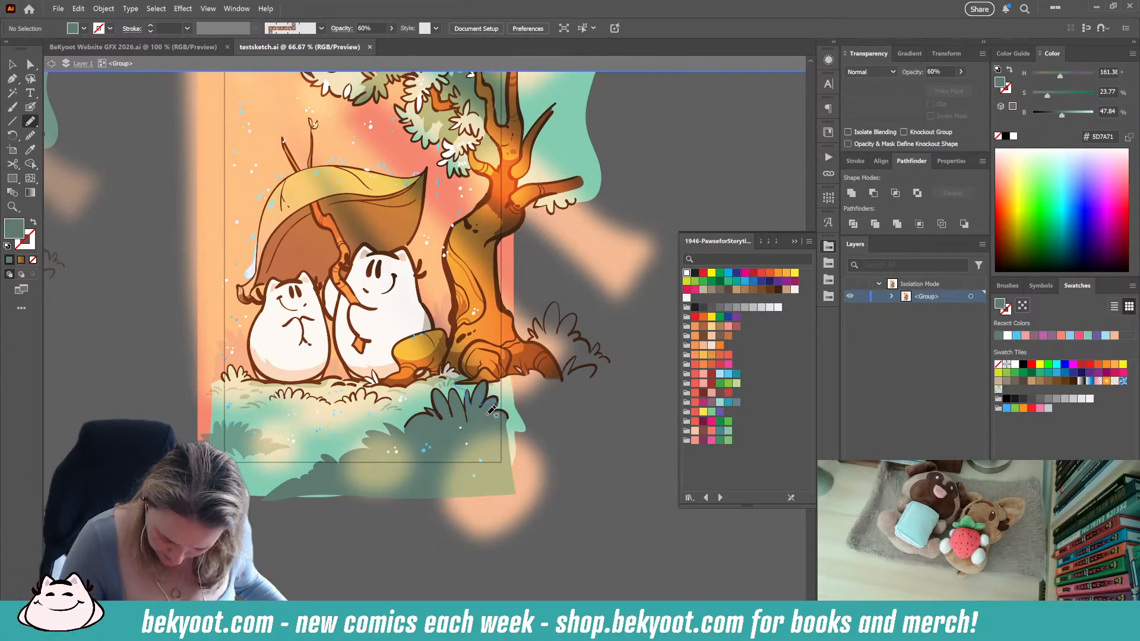
mouse_move(492, 411)
mouse_down()
mouse_move(518, 405)
mouse_move(531, 376)
mouse_move(458, 378)
mouse_up()
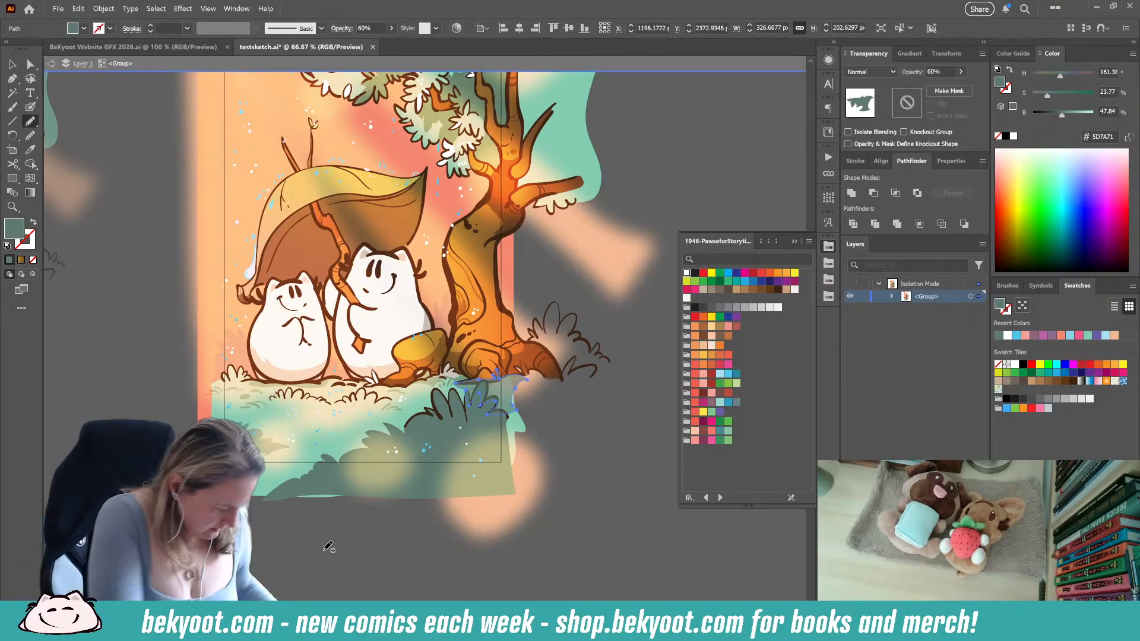
key(ctrl)
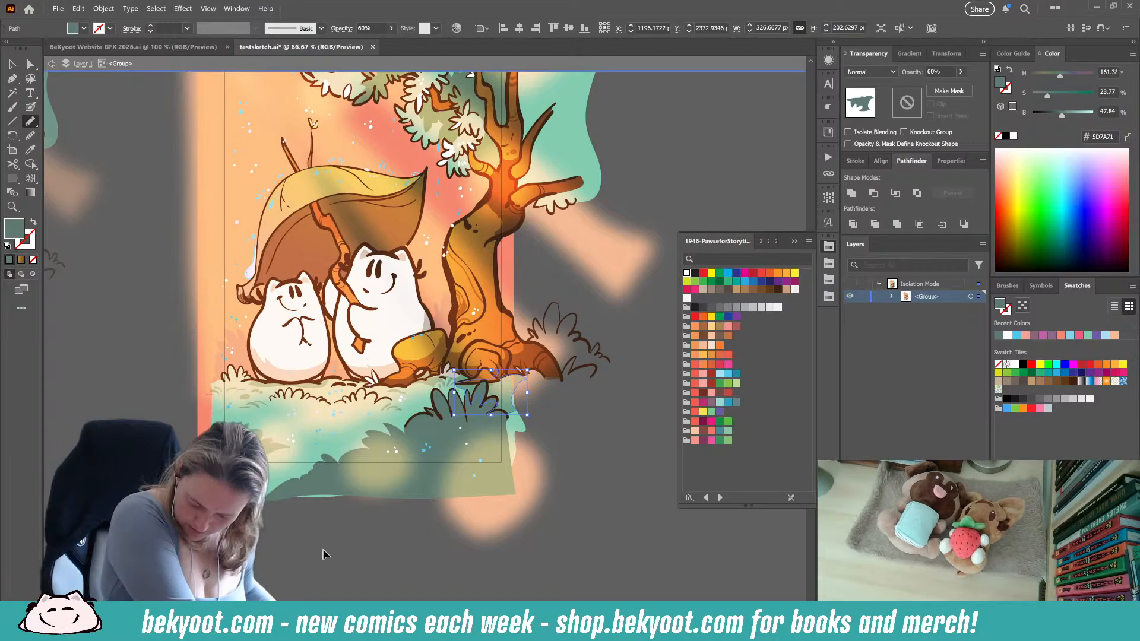
ctrl+click(393, 538)
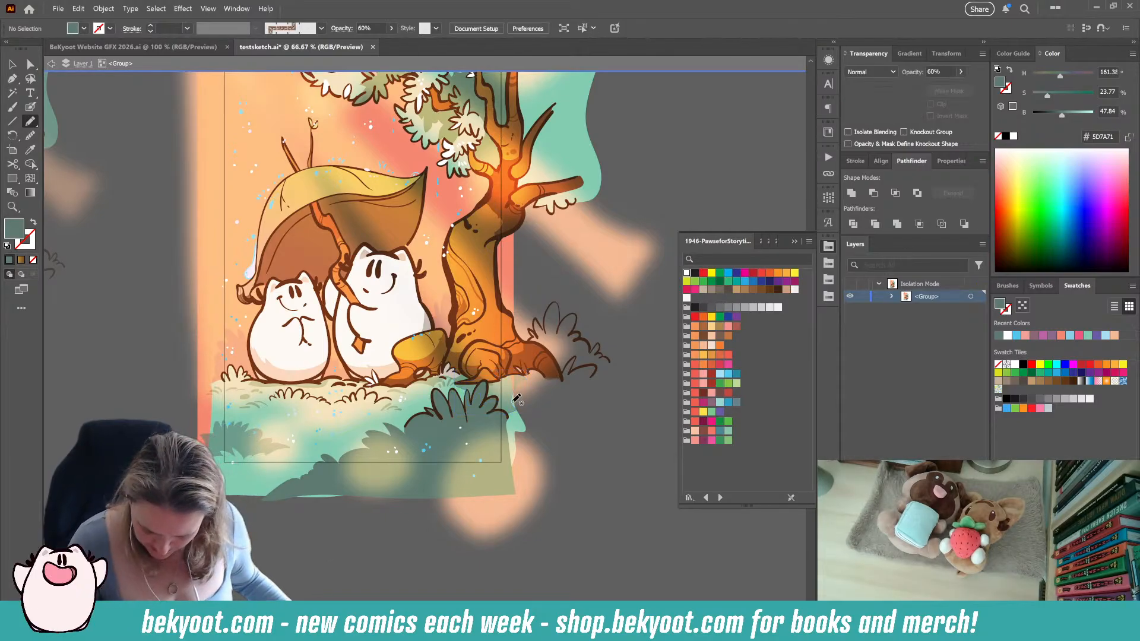
scroll(529, 441, up, 3)
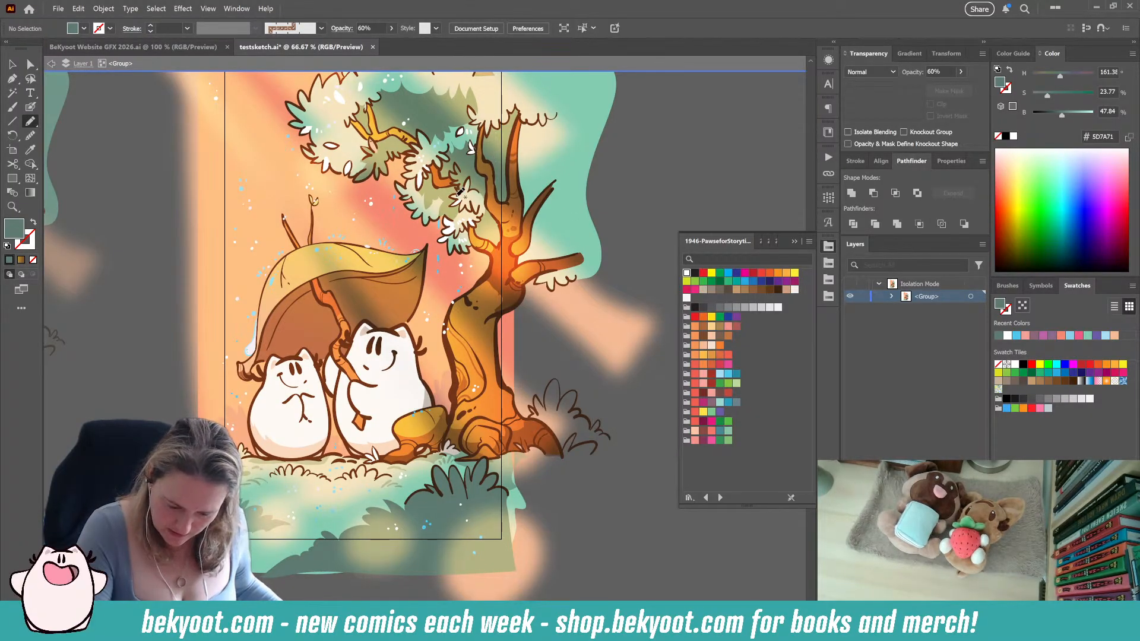
drag(117, 360, 379, 372)
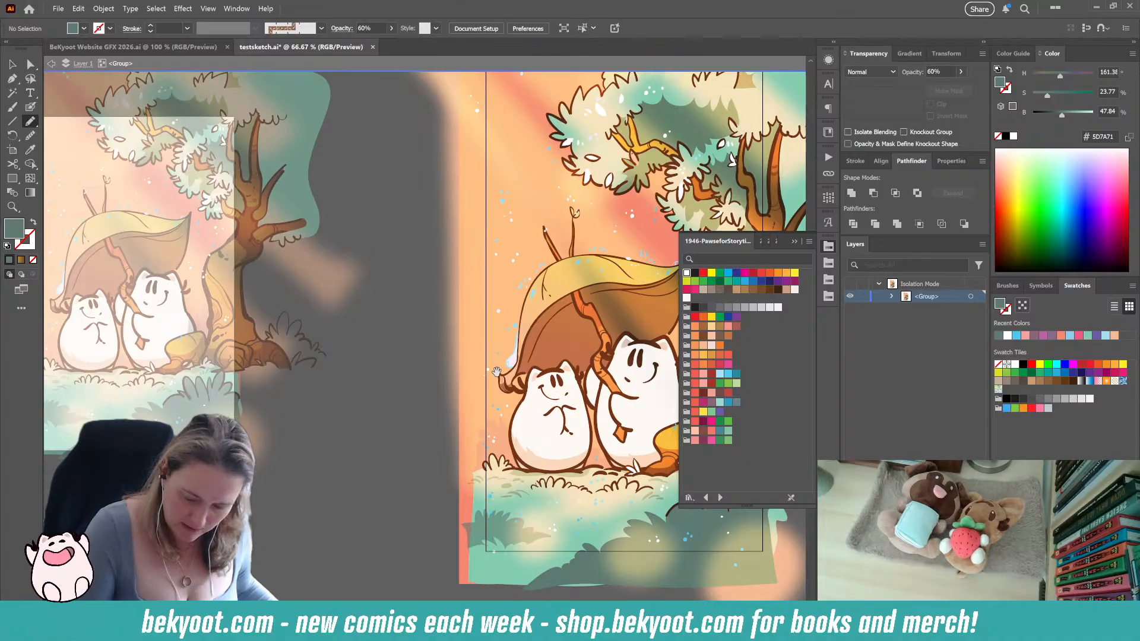
drag(497, 371, 206, 412)
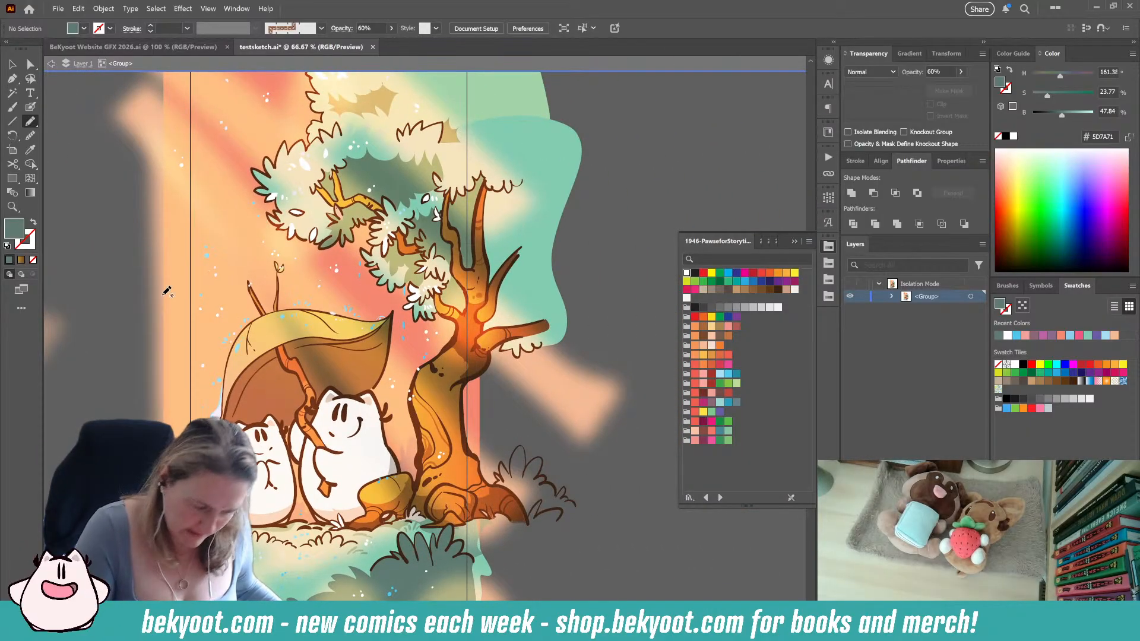
key(a)
click(463, 219)
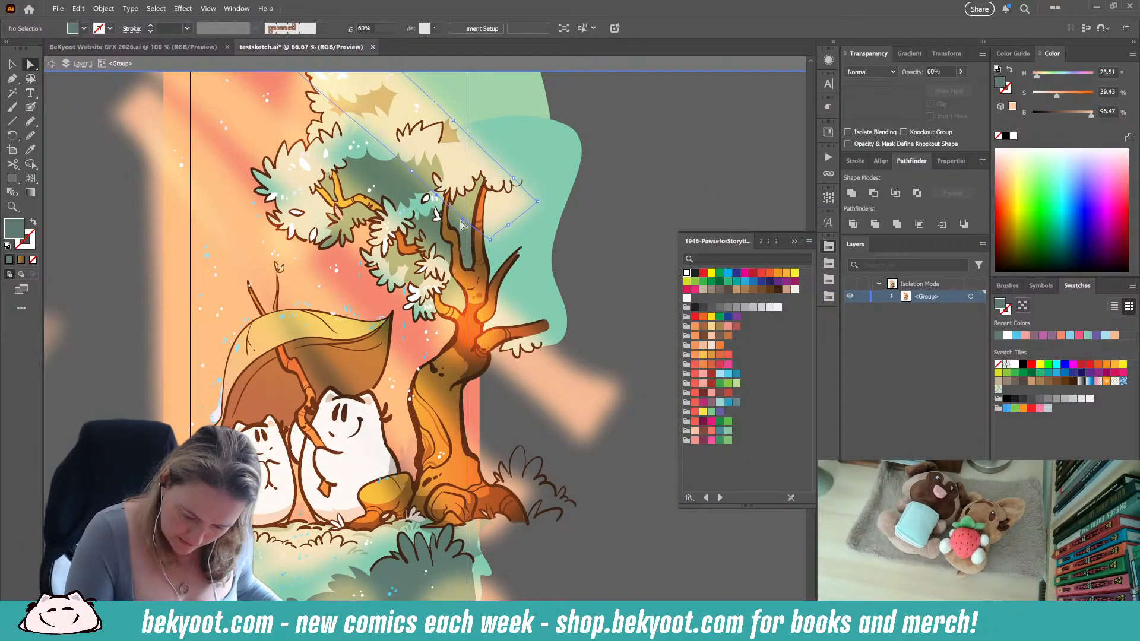
click(467, 260)
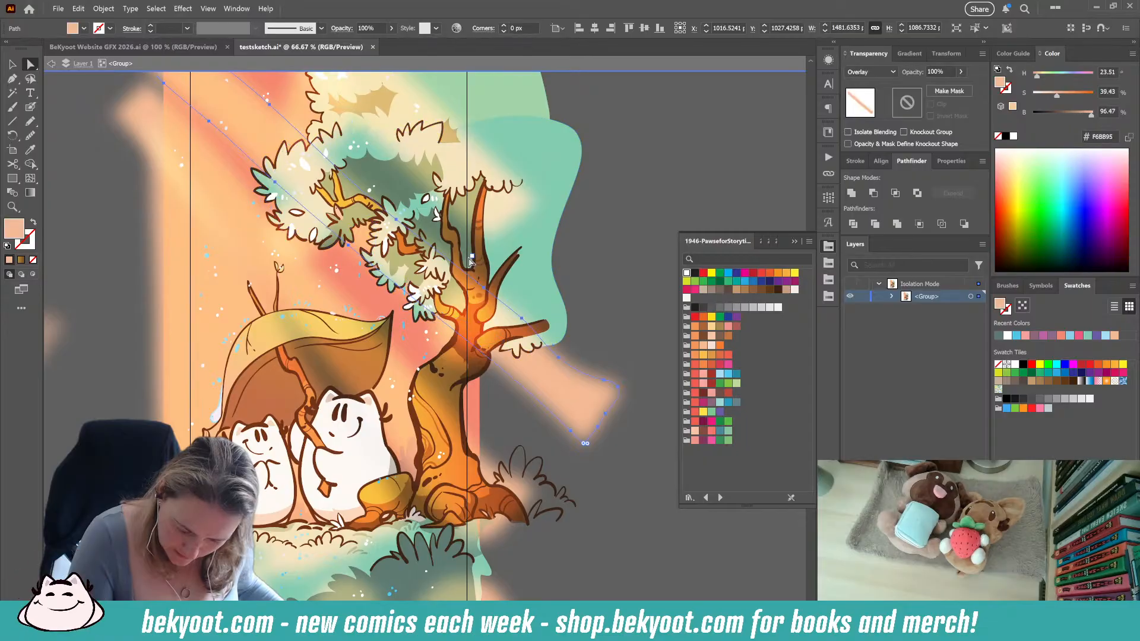
click(464, 249)
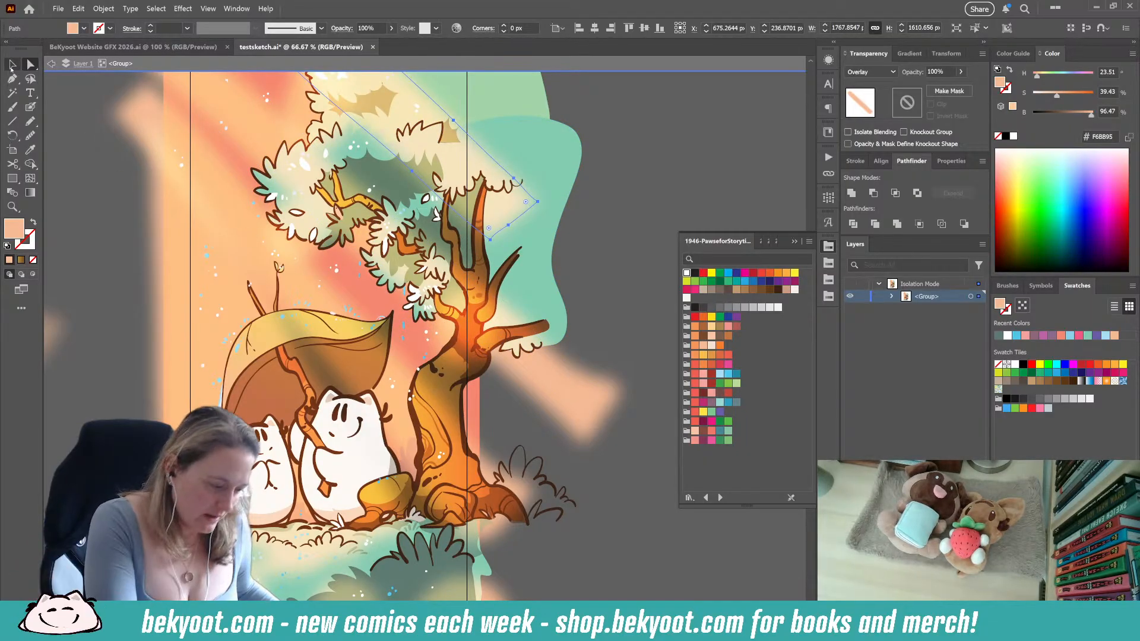
click(12, 65)
click(573, 157)
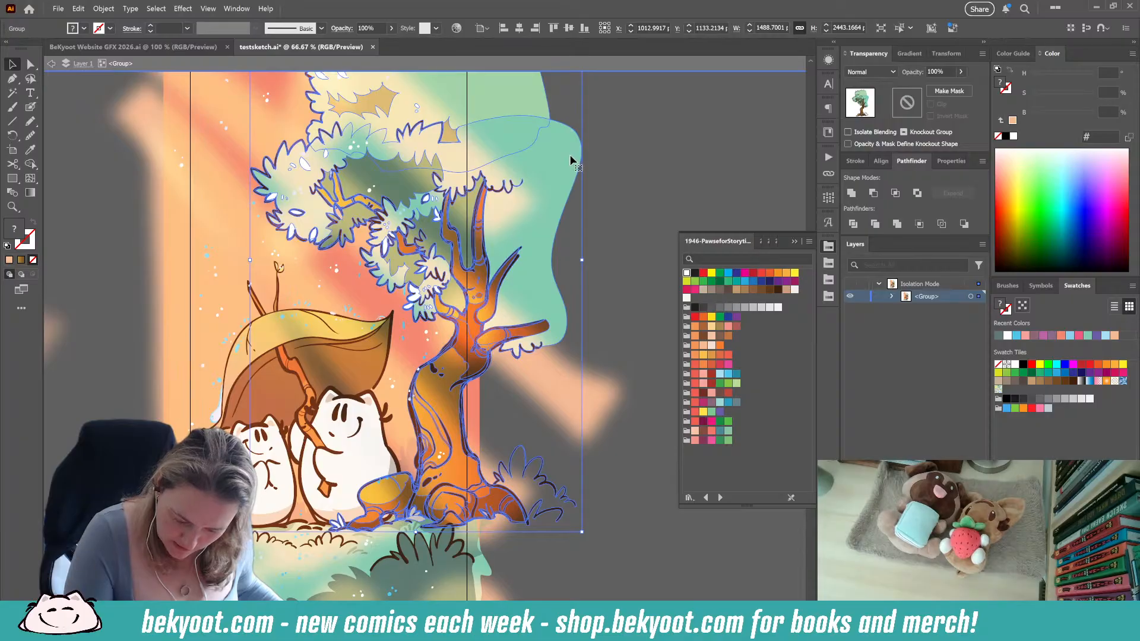
double_click(571, 158)
click(472, 255)
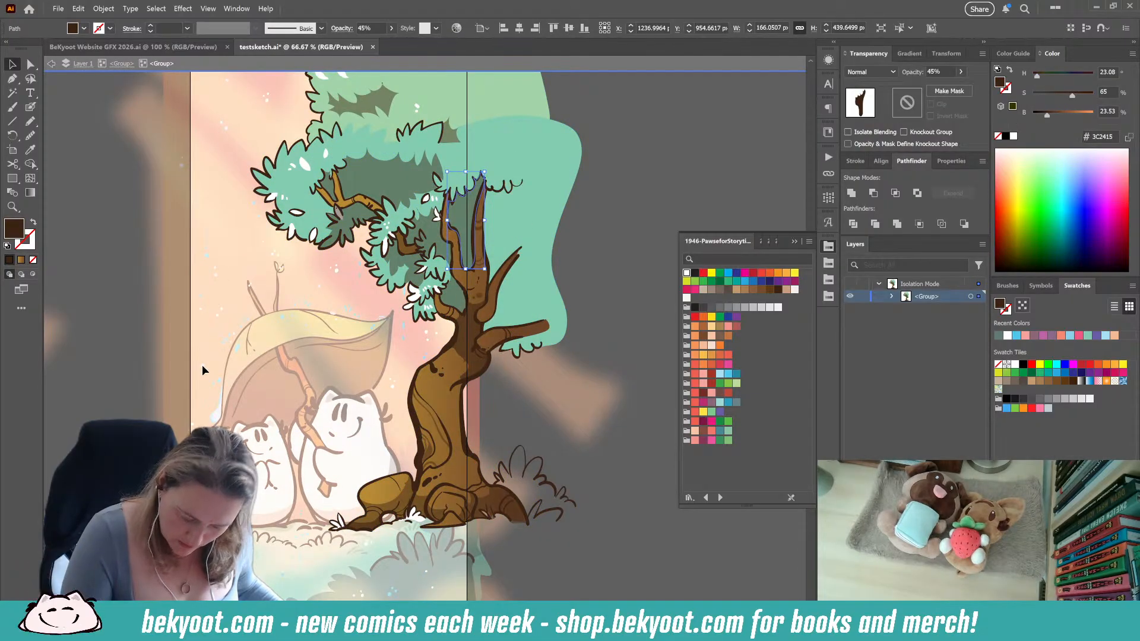
key(a)
click(465, 259)
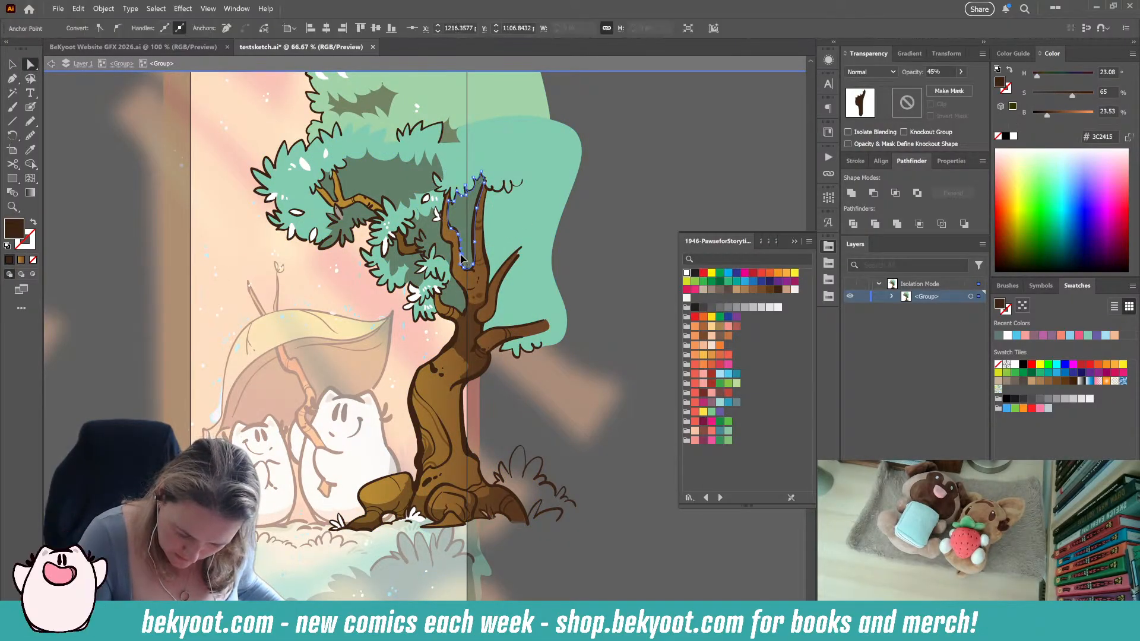
click(607, 232)
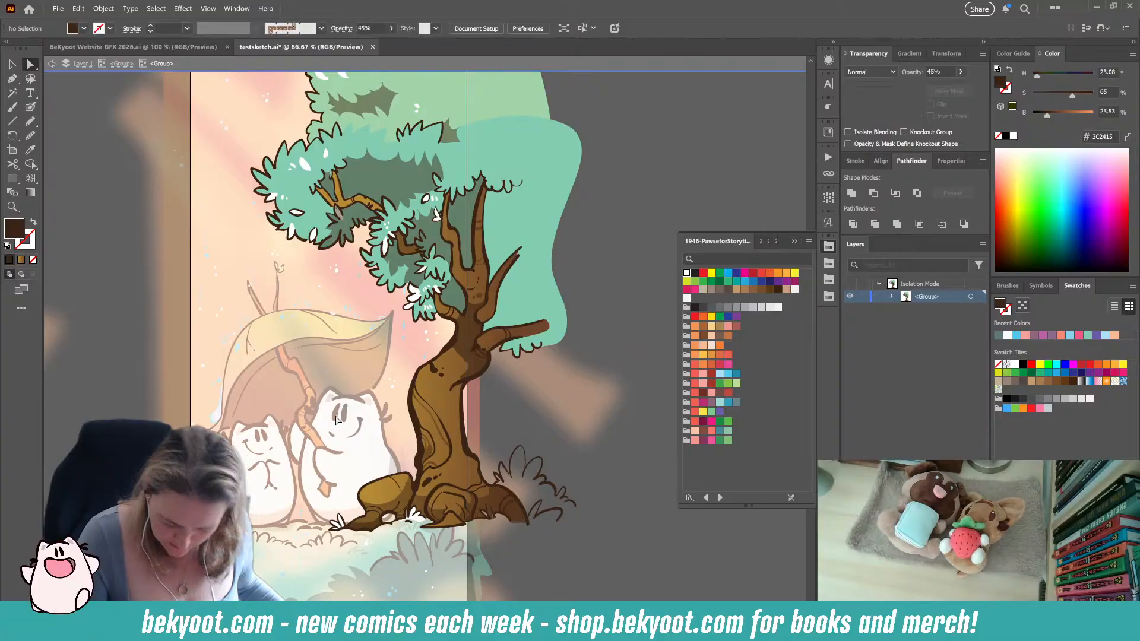
Exit isolation mode and widen the uppermost light ray by moving two anchor points on its upper edge outward over the tree's foliage
double_click(585, 382)
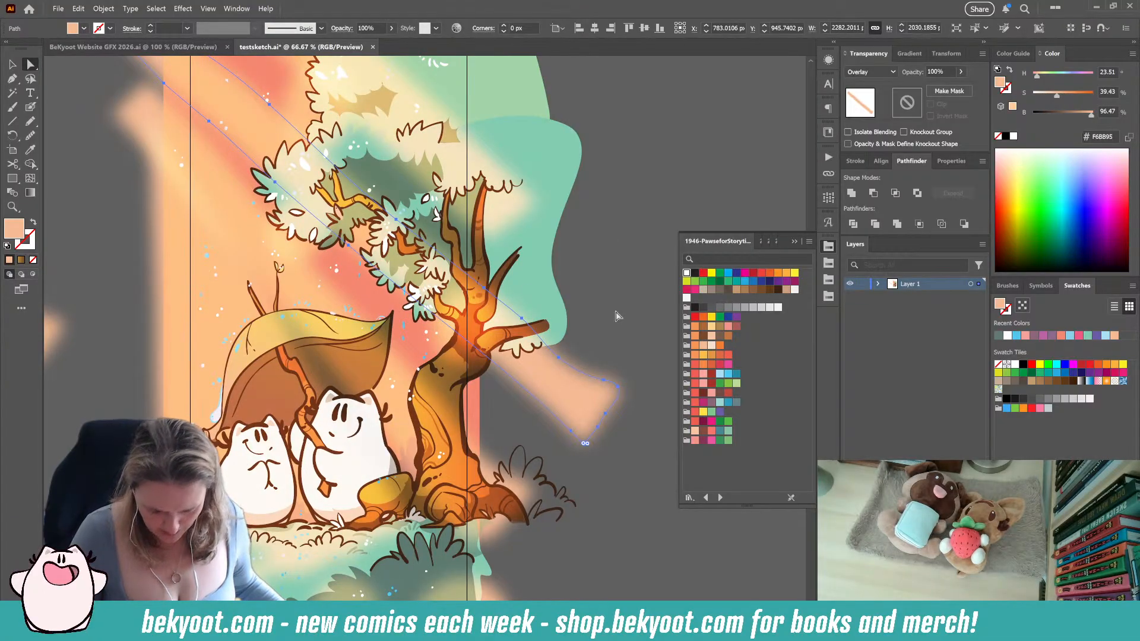
drag(425, 404, 473, 452)
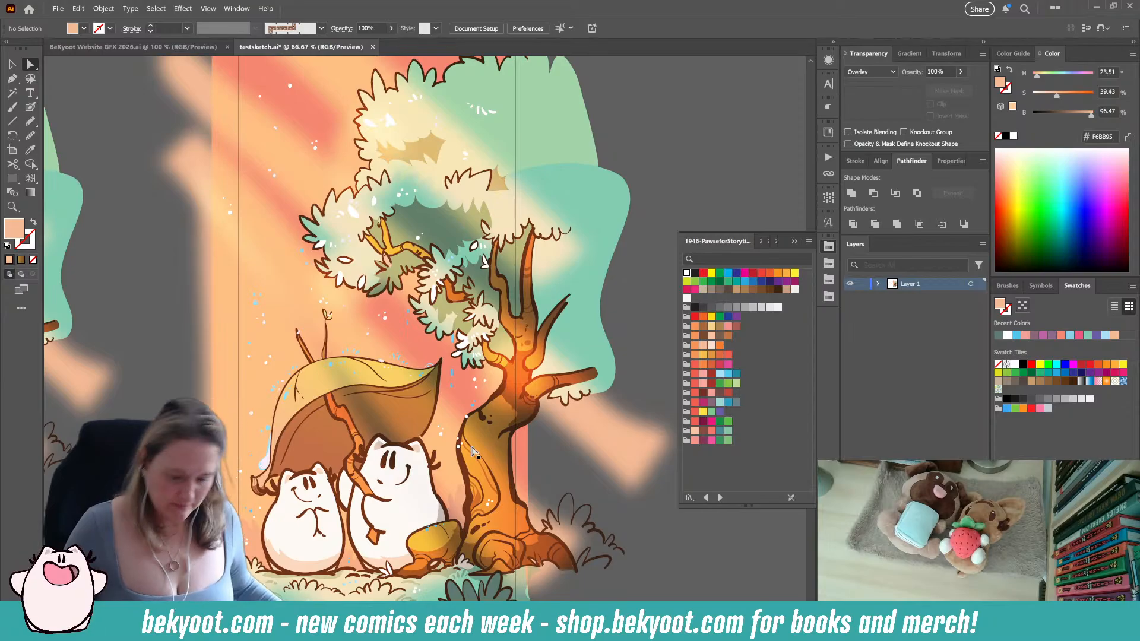
scroll(492, 308, up, 2)
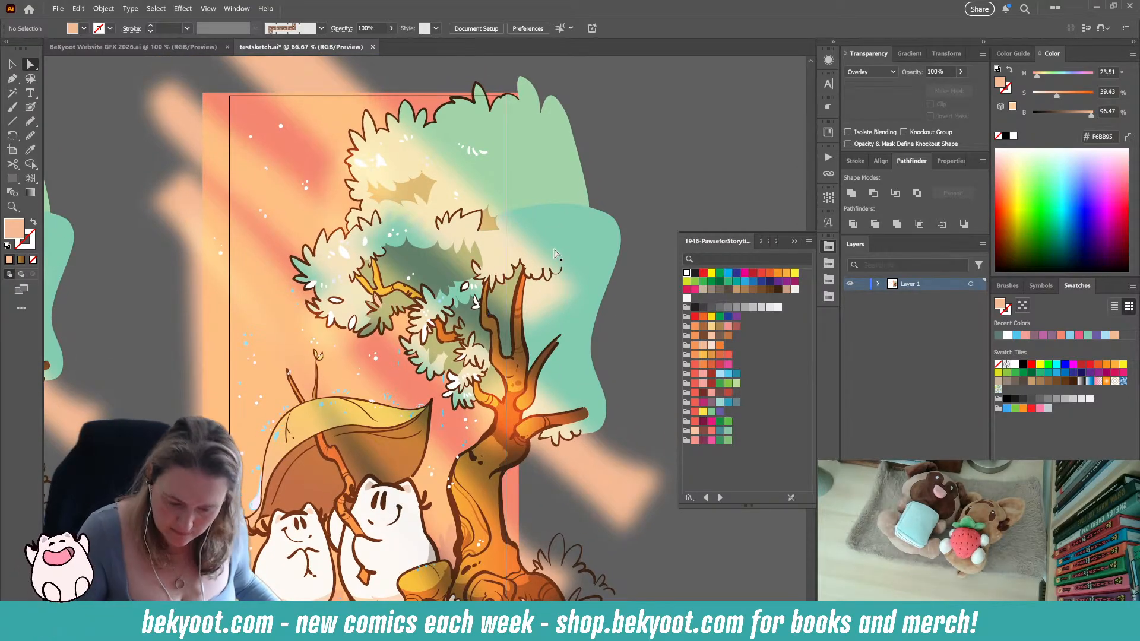
mouse_move(373, 346)
mouse_down()
mouse_move(519, 363)
mouse_move(597, 355)
mouse_move(383, 362)
mouse_up()
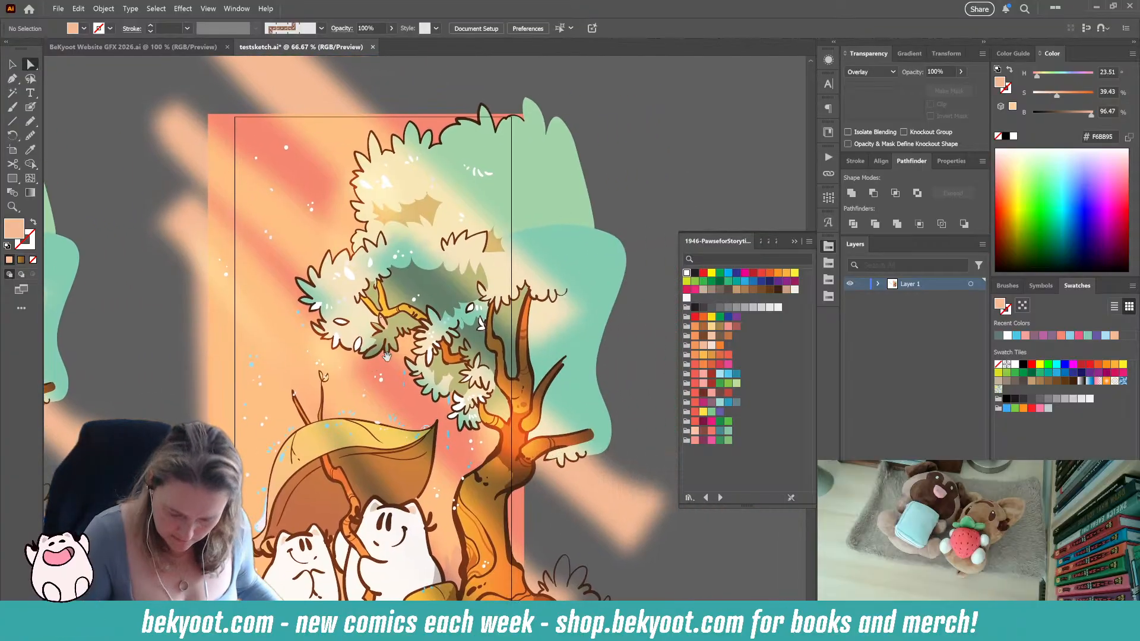
click(500, 281)
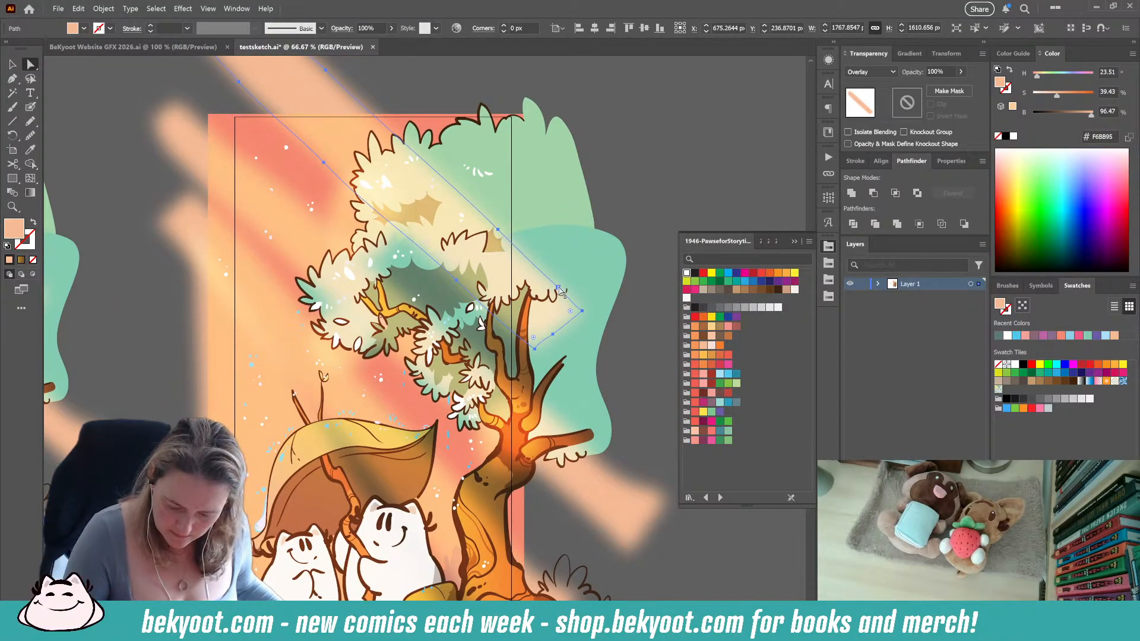
drag(558, 288, 628, 246)
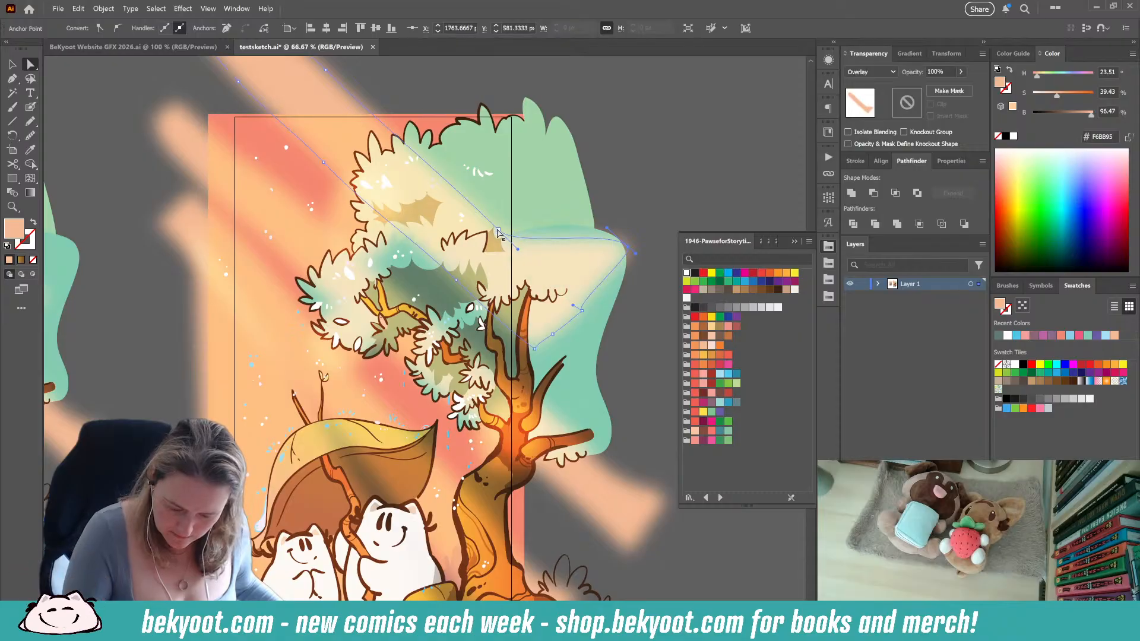
mouse_move(498, 229)
mouse_down()
mouse_move(568, 141)
mouse_move(571, 196)
mouse_up()
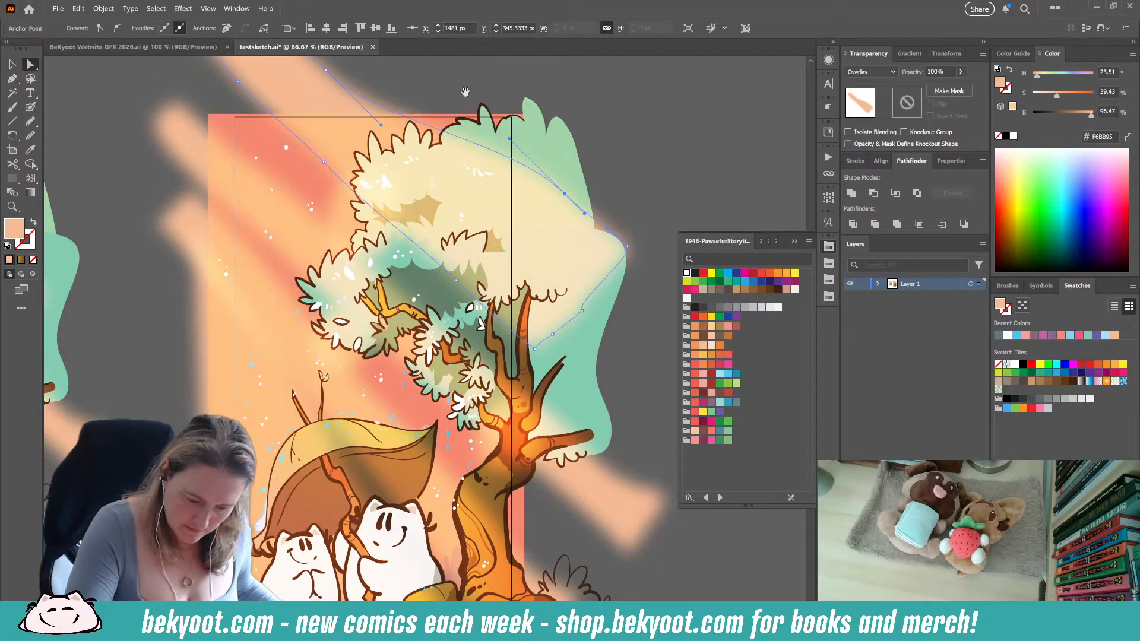
Widen the same light ray's upper end by moving its anchor points outward above the artboard, leaving nothing selected
drag(508, 162, 525, 258)
drag(344, 166, 400, 118)
drag(259, 95, 291, 69)
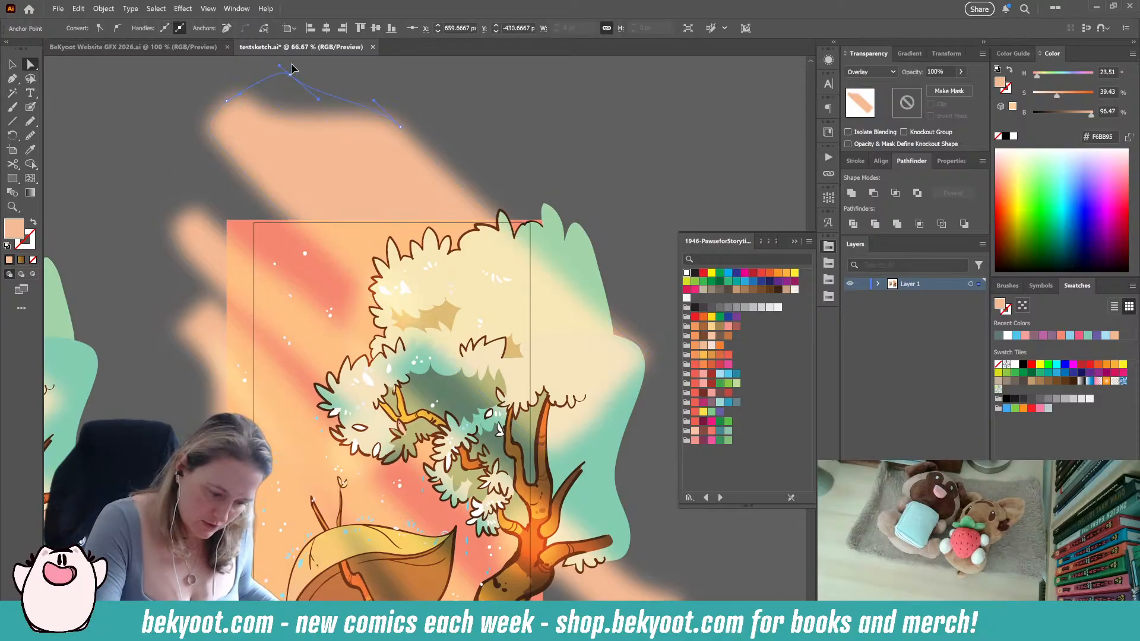
drag(415, 229, 405, 315)
mouse_move(282, 157)
mouse_down()
mouse_move(310, 121)
mouse_move(303, 136)
mouse_up()
click(514, 244)
Compare the adapted illustration with the original beside it and save the document
scroll(490, 416, down, 5)
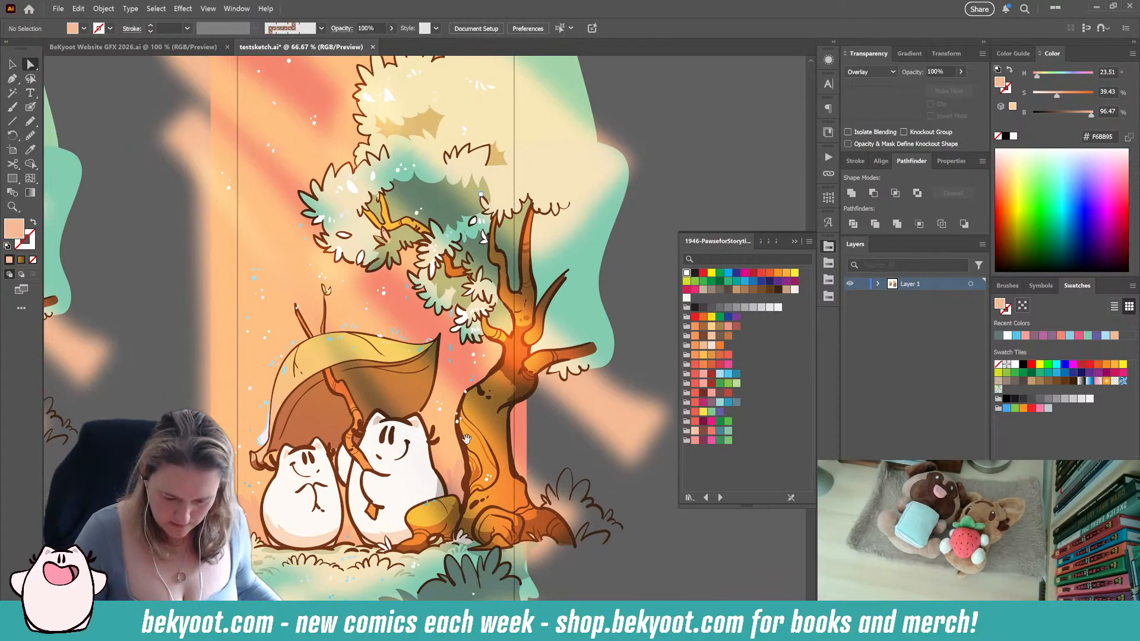
scroll(430, 468, down, 1)
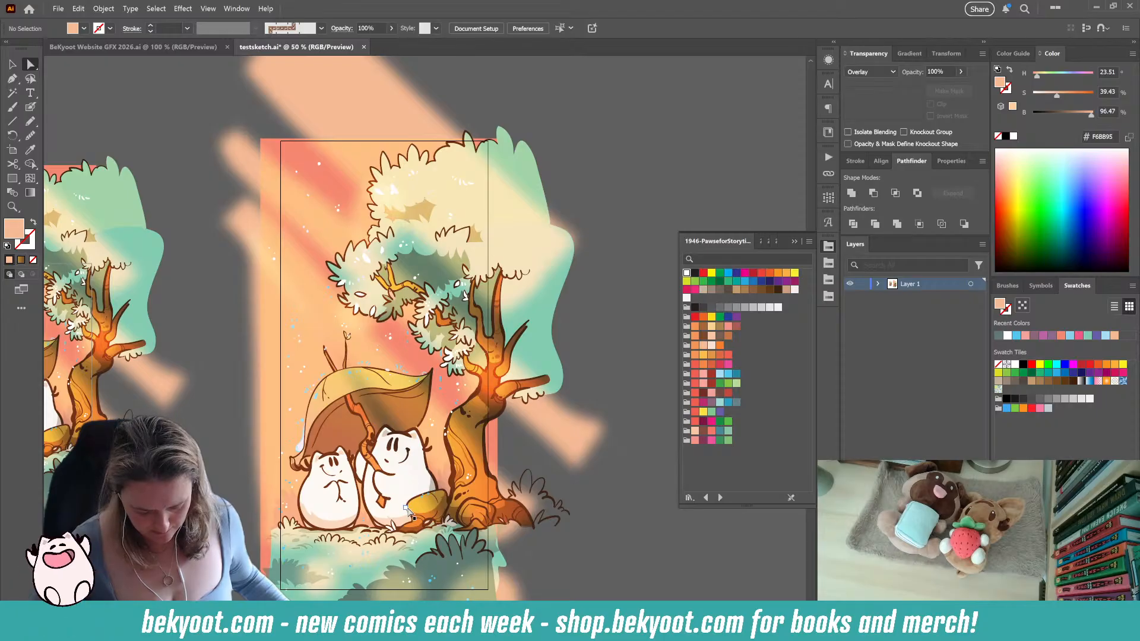
drag(408, 509, 479, 443)
drag(225, 459, 233, 436)
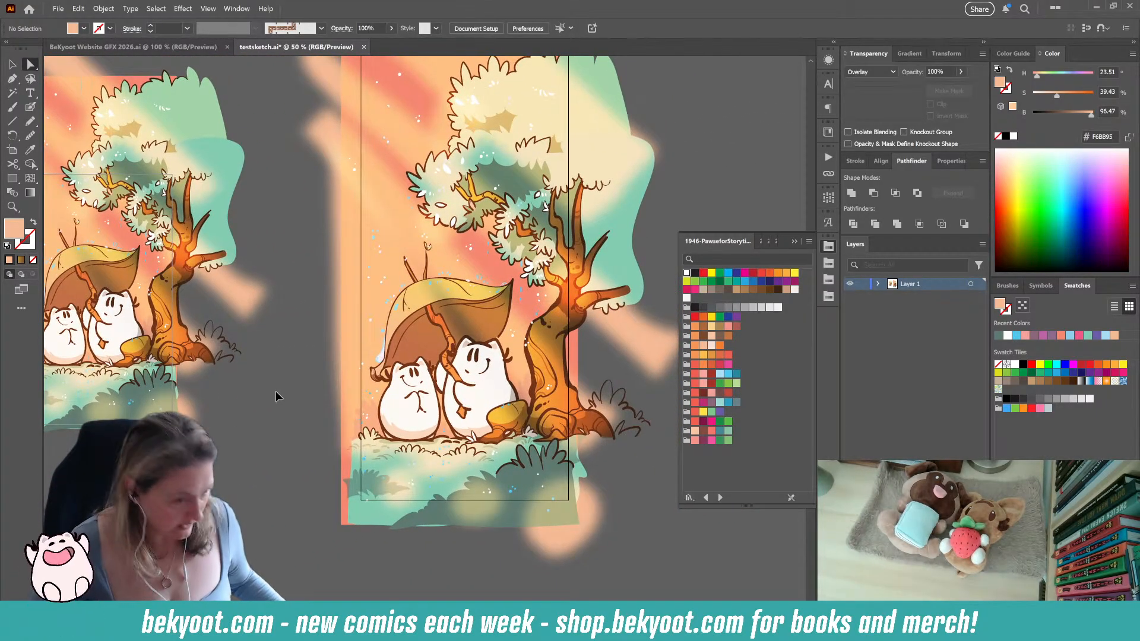
key(ctrl+s)
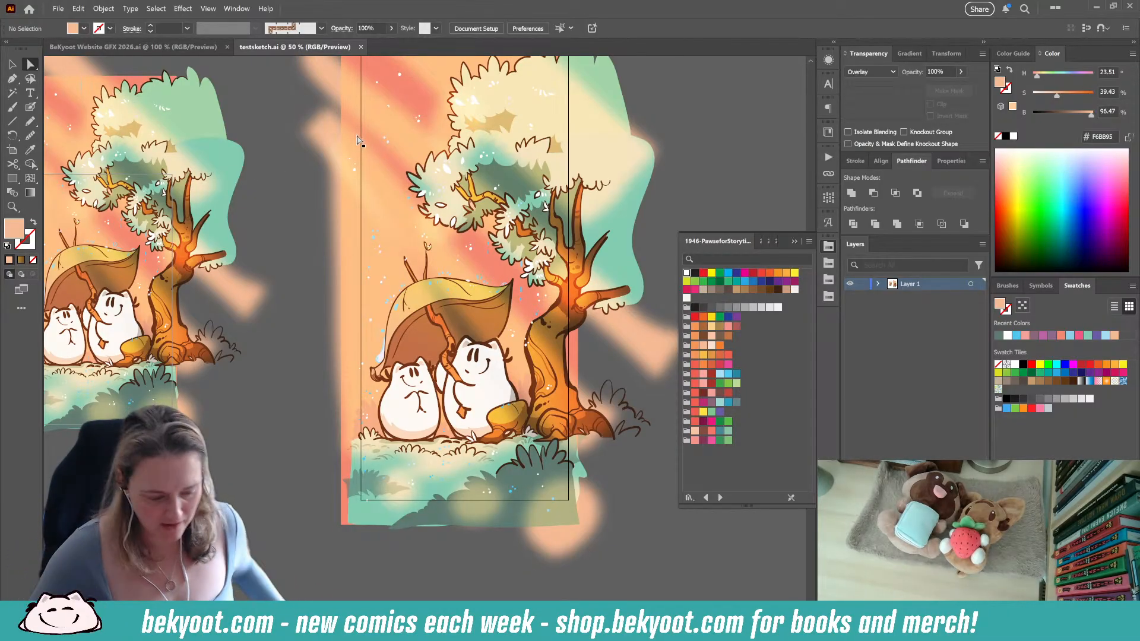
Review the General, User Interface, Performance and File Handling preferences and close them without changing any setting
click(78, 8)
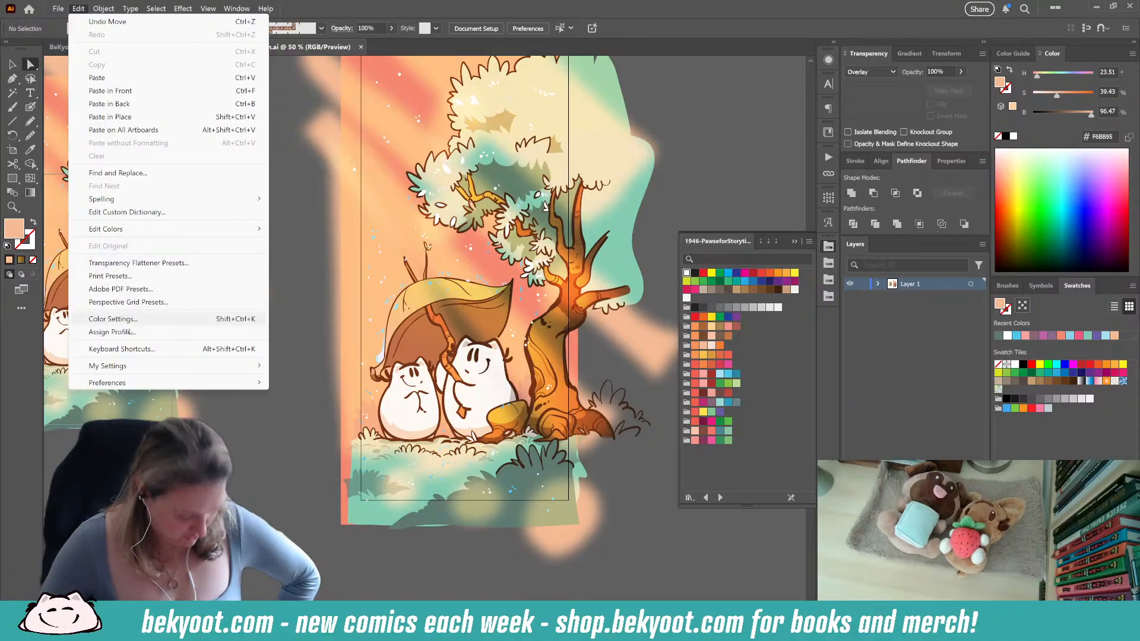
mouse_move(249, 382)
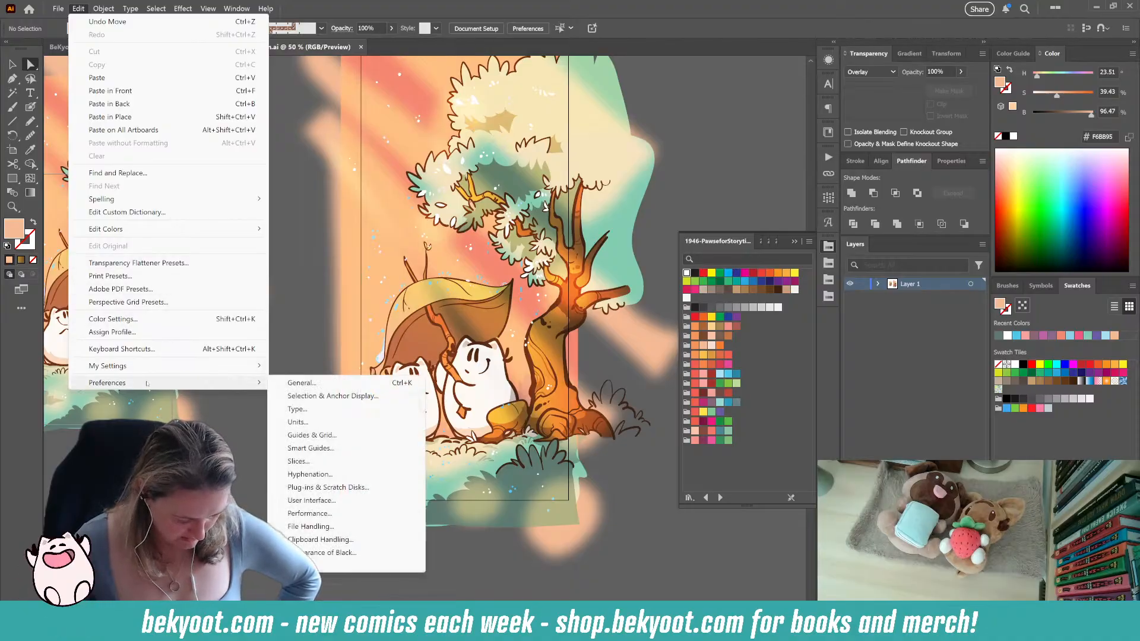
click(310, 385)
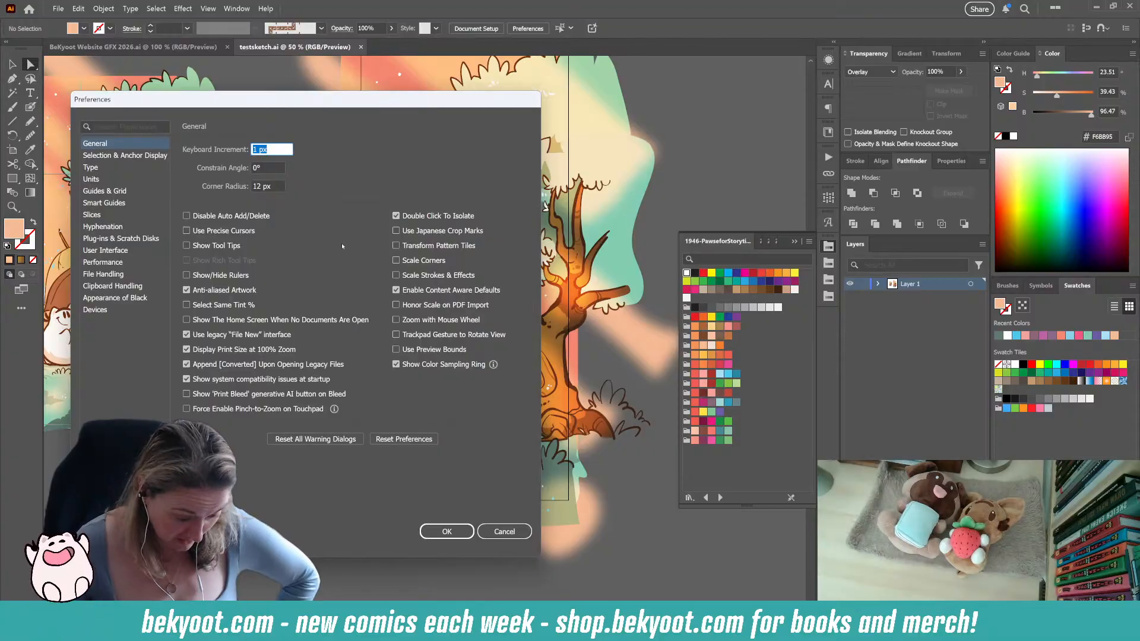
click(105, 253)
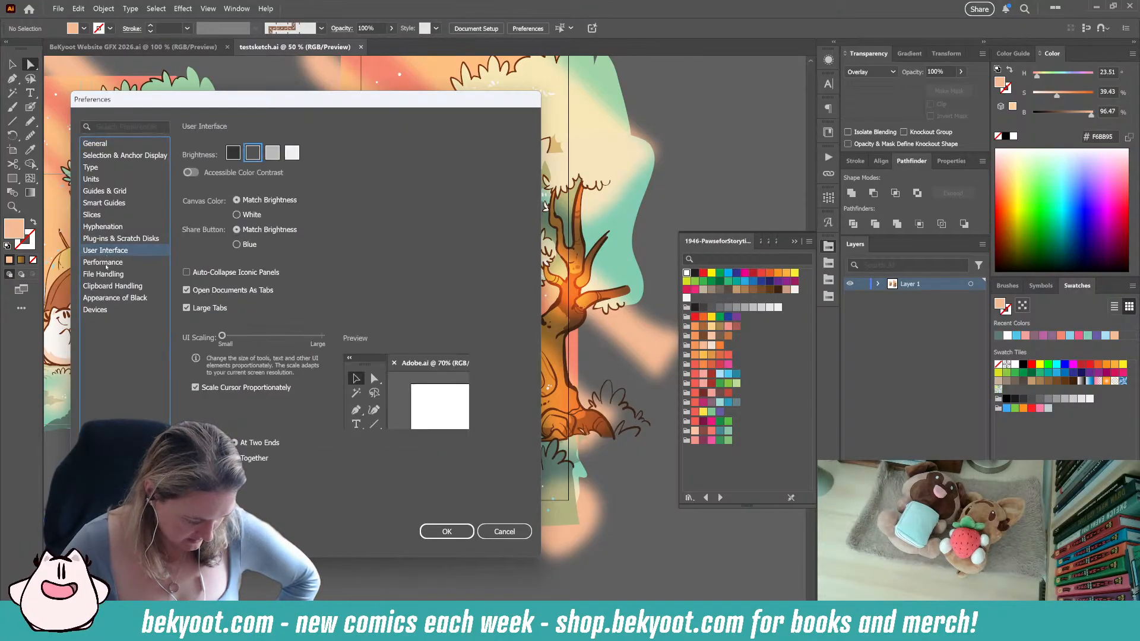
click(107, 264)
click(105, 276)
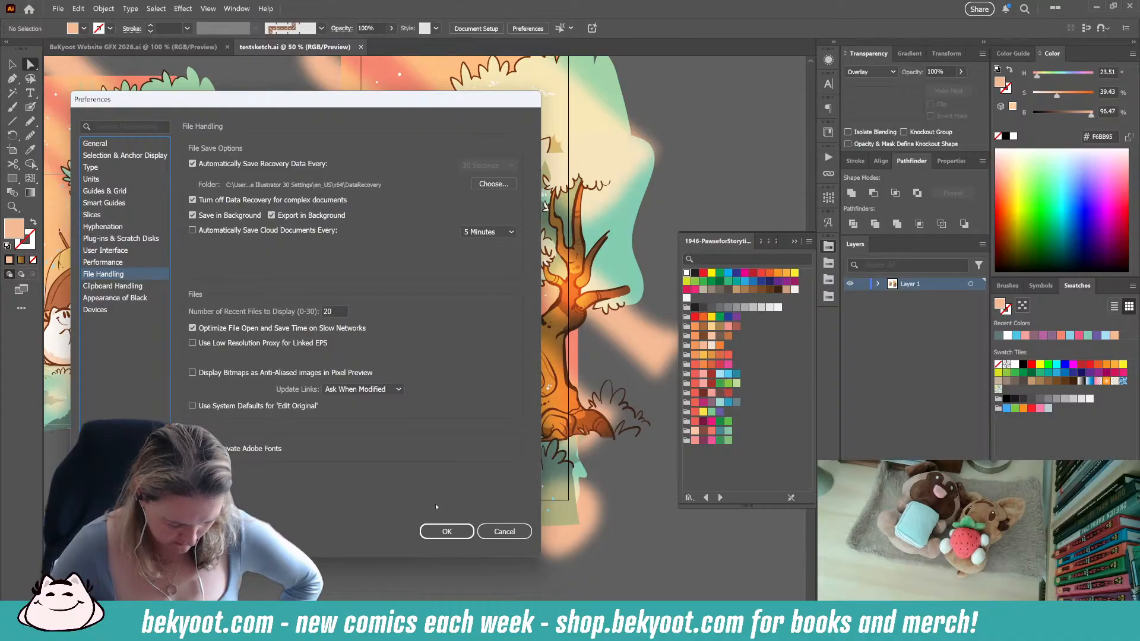
click(444, 532)
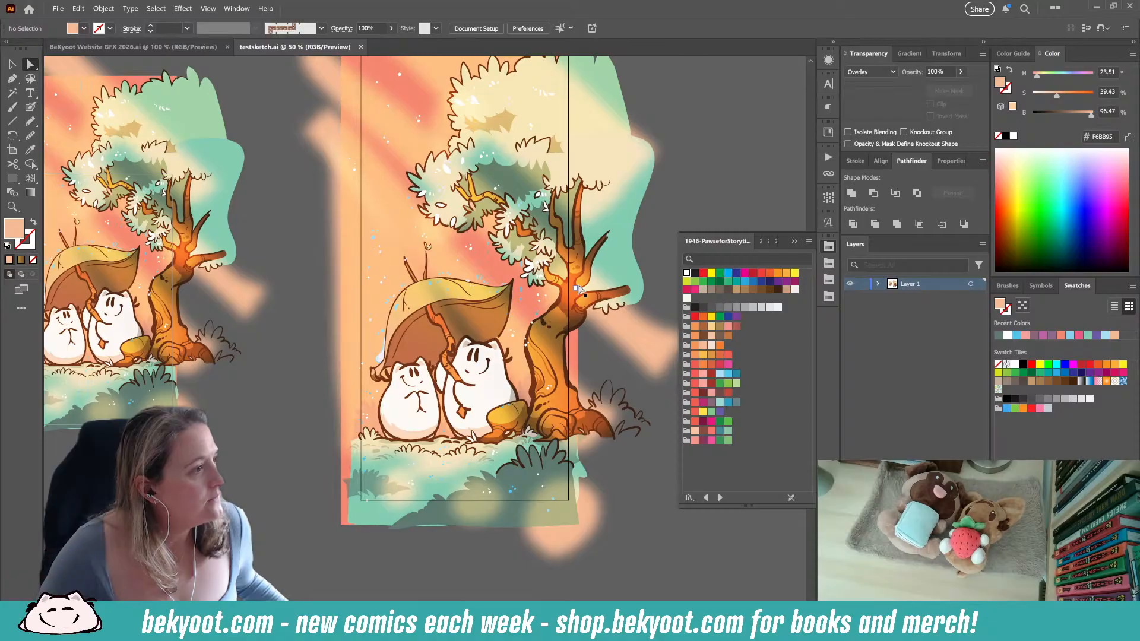
Examine the edges of the larger character's eyes up close at 1600% magnification
key(ctrl+minus)
alt+scroll(483, 315, up, 5)
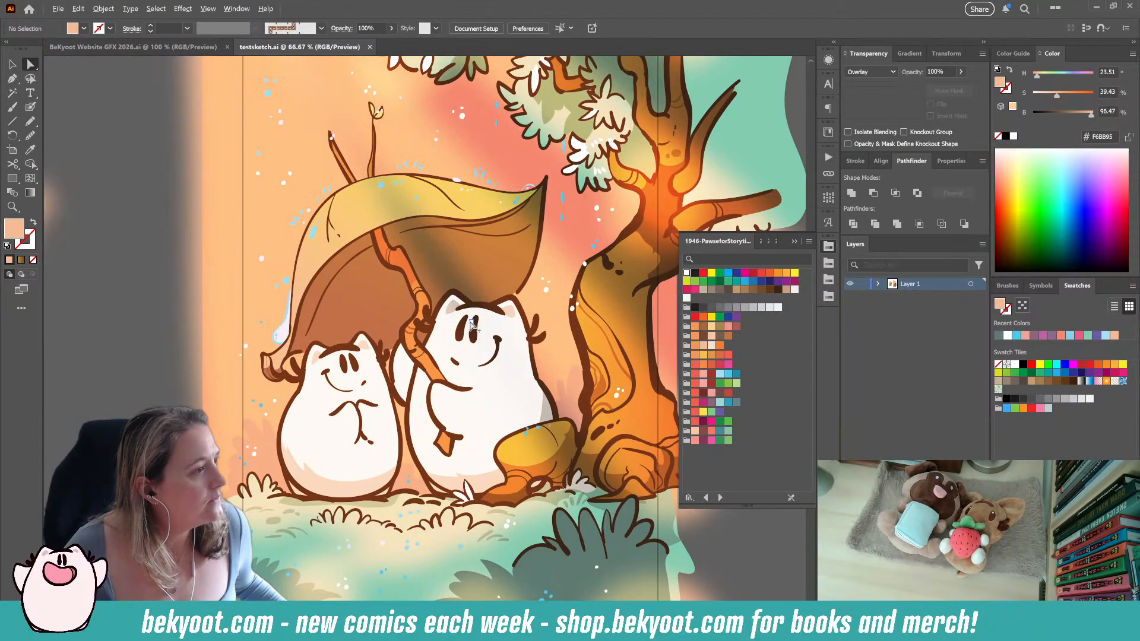
scroll(482, 314, up, 4)
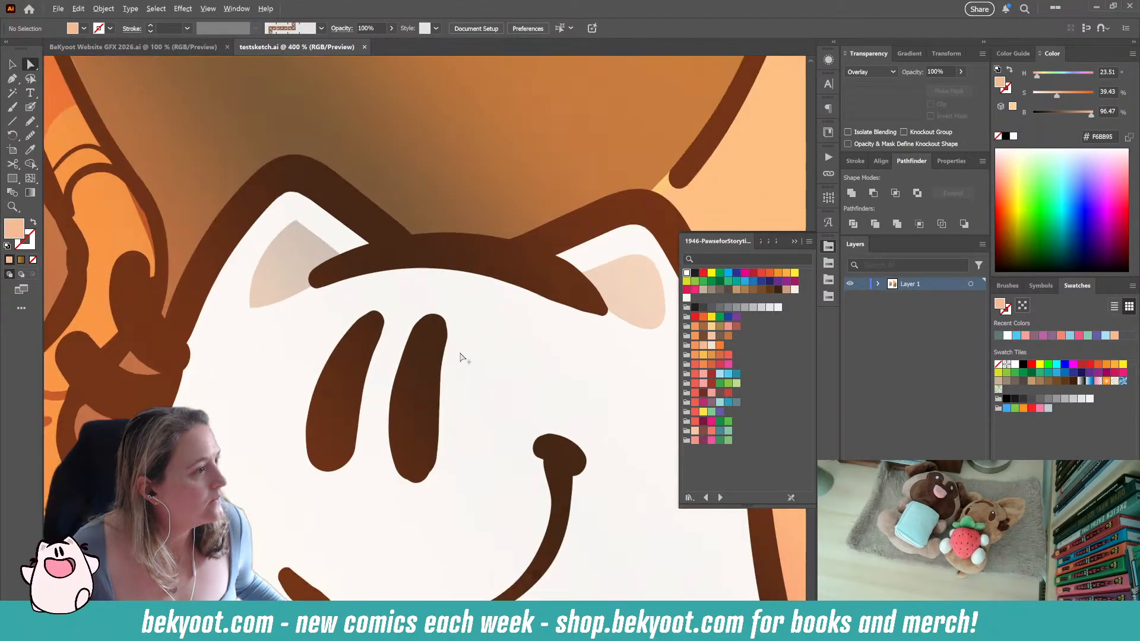
scroll(347, 411, up, 2)
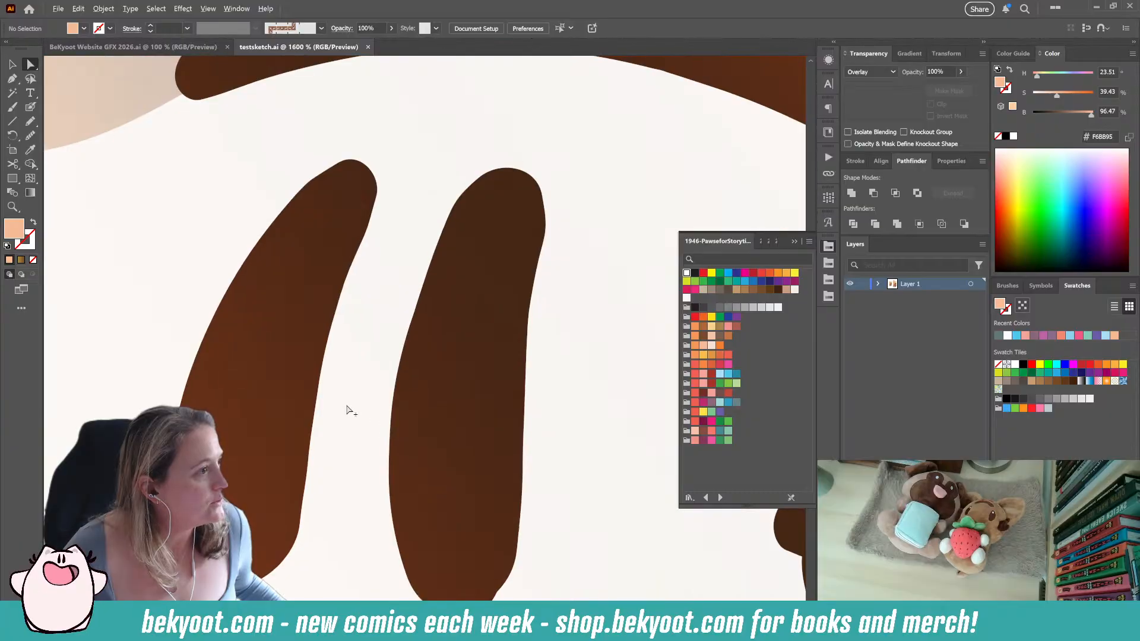
Examine the eyes and faces of both characters up close, including the smaller one at 800% magnification, and the whole composition around them
scroll(389, 366, down, 1)
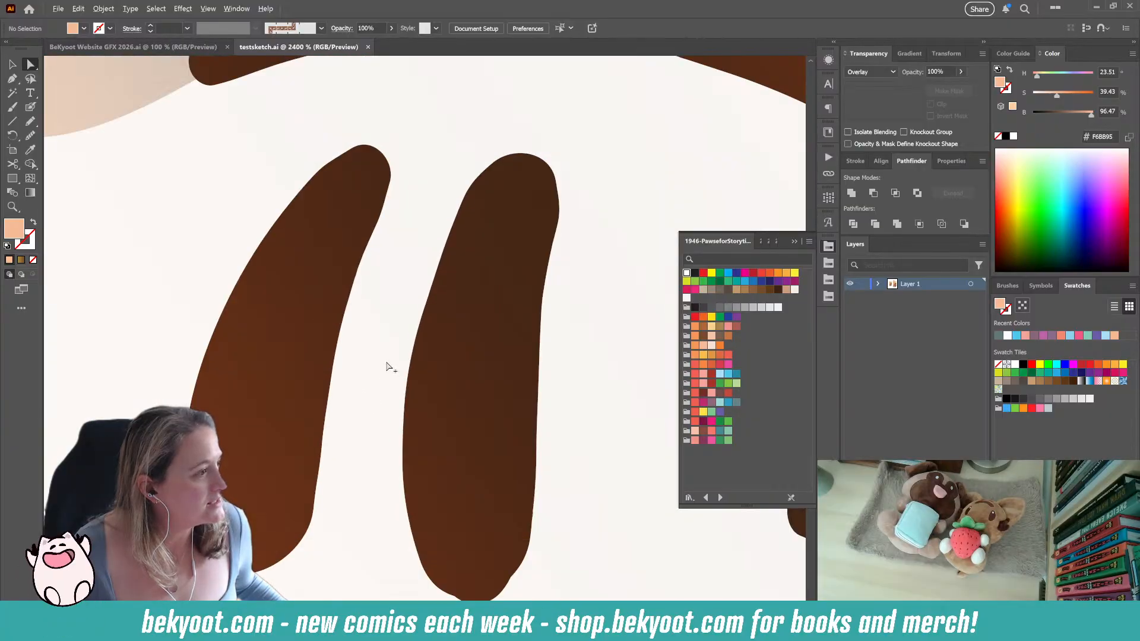
scroll(386, 367, down, 3)
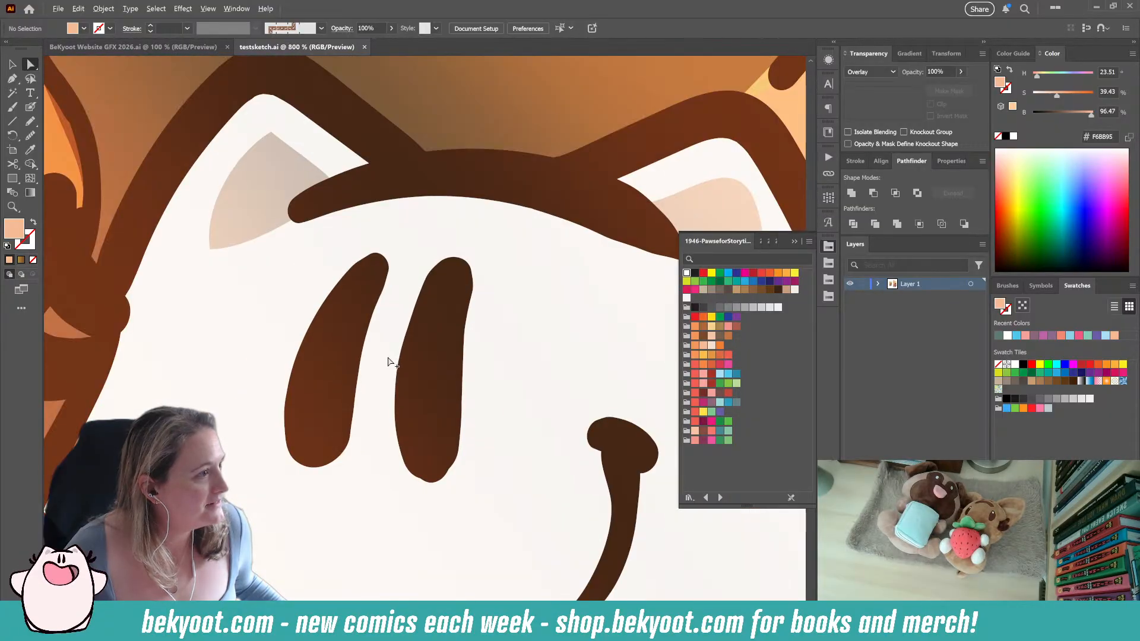
scroll(393, 339, down, 5)
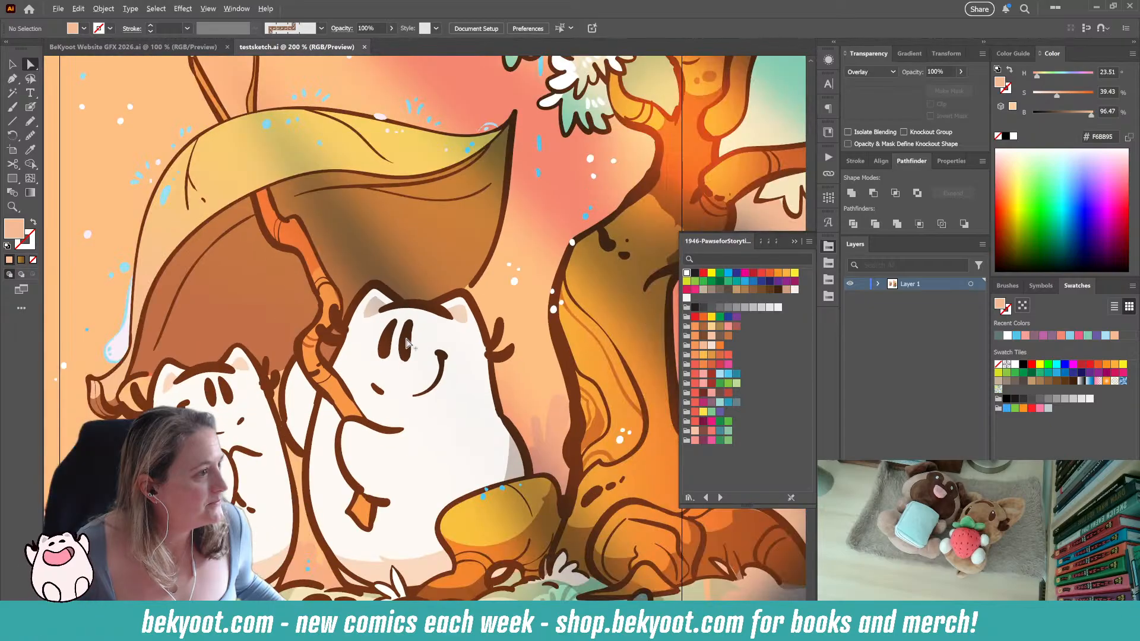
scroll(283, 393, up, 3)
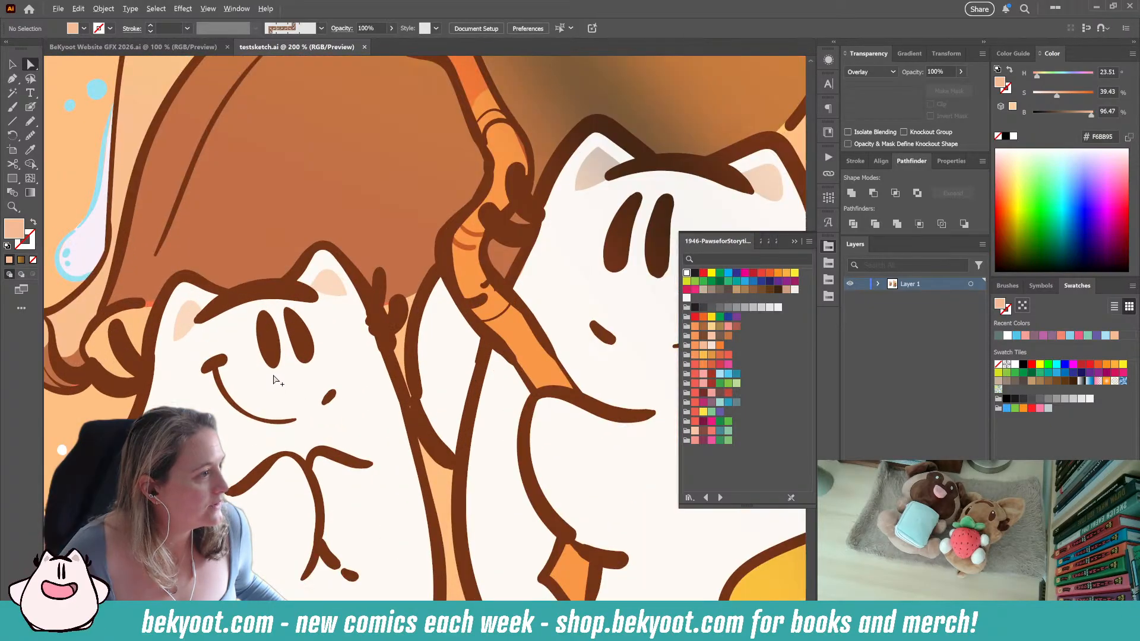
scroll(275, 370, up, 2)
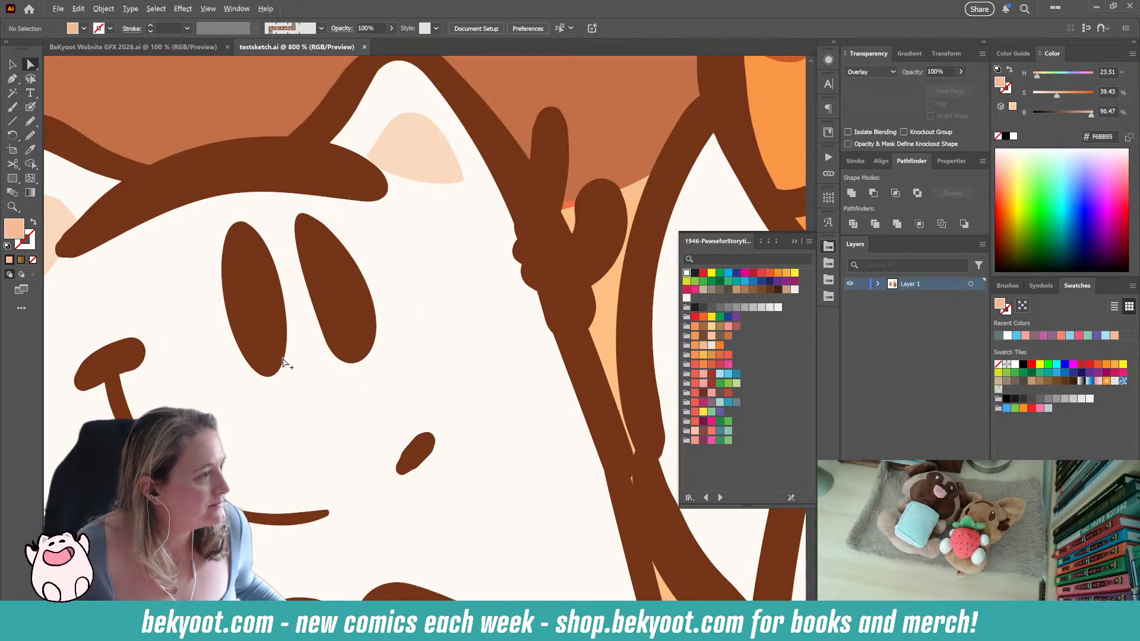
scroll(281, 385, down, 3)
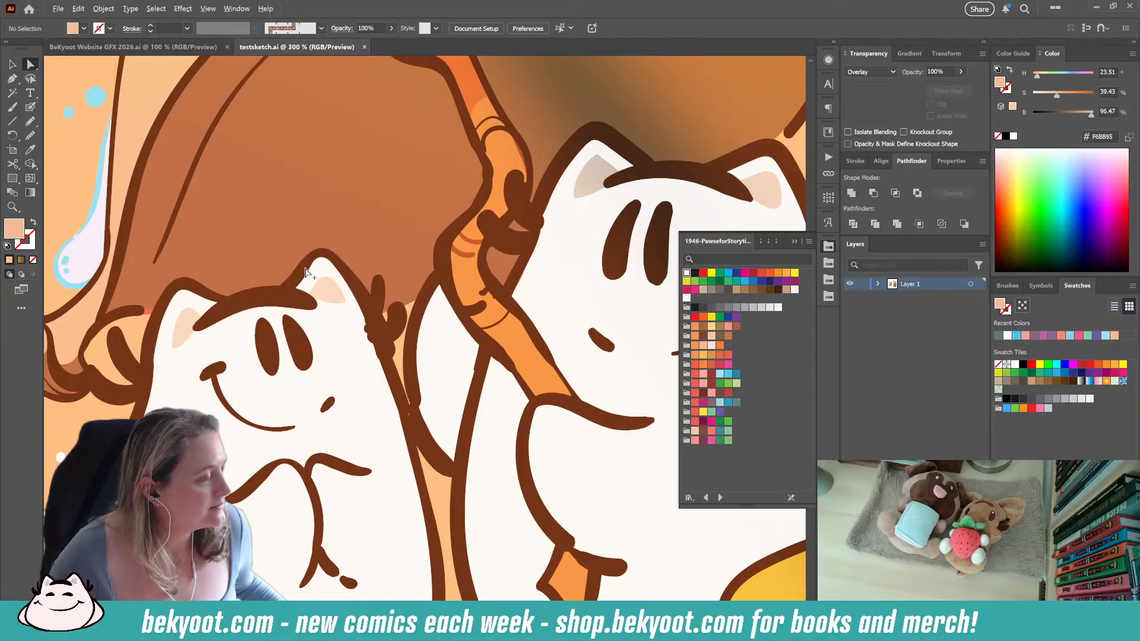
scroll(305, 272, down, 3)
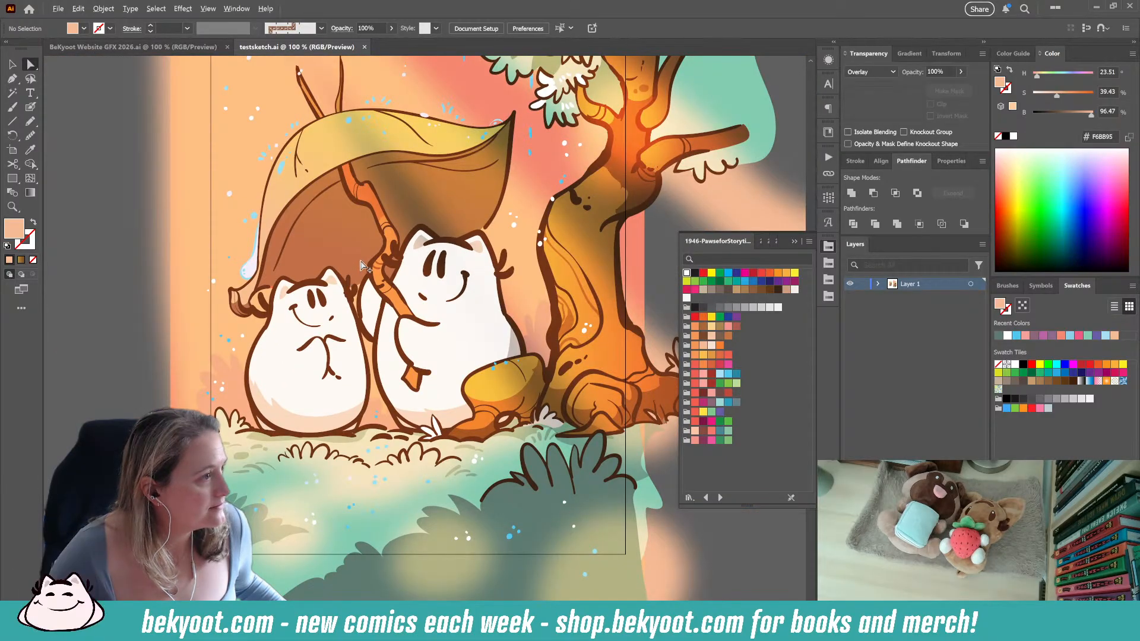
scroll(361, 266, down, 2)
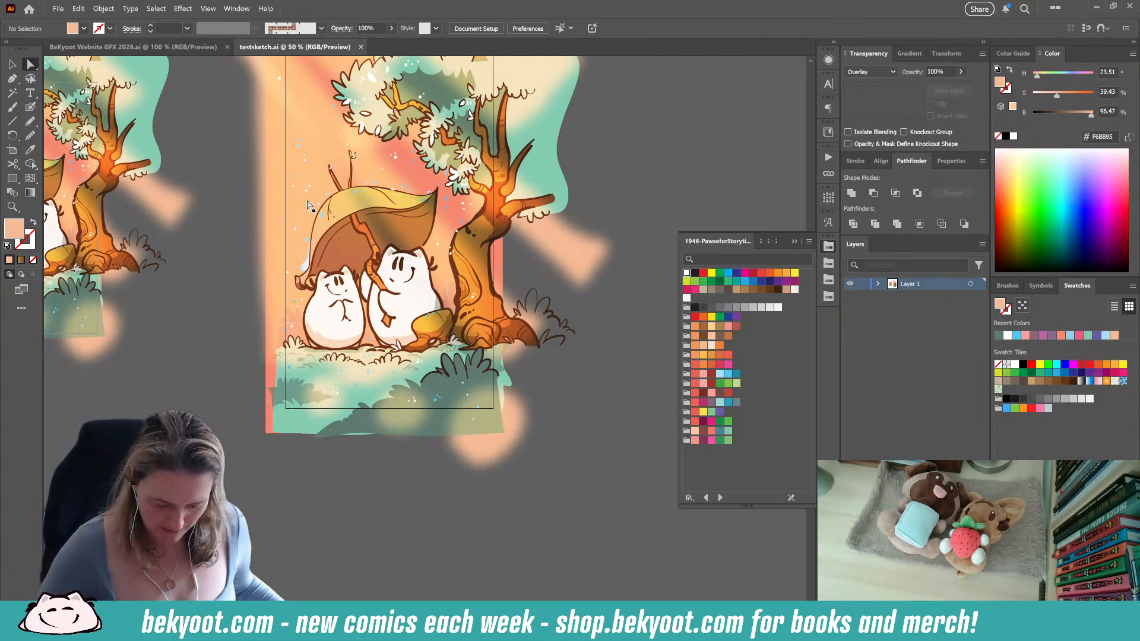
Open the Save for Web export of the 1242 × 2688 px phone artboard and check its preview from treetop to foreground
key(v)
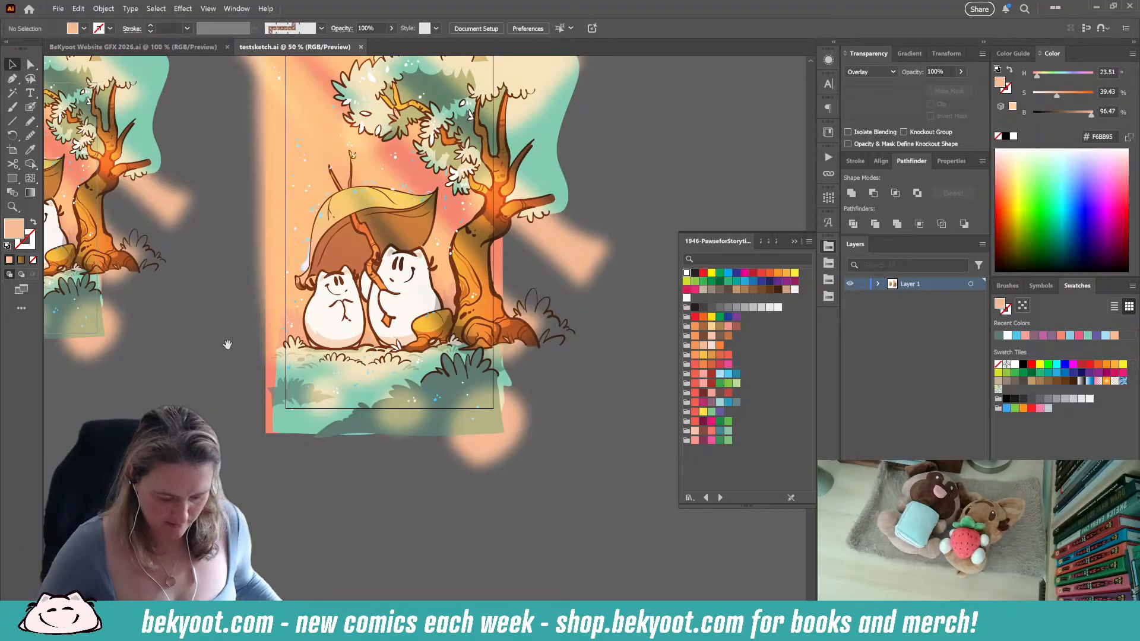
drag(222, 337, 366, 464)
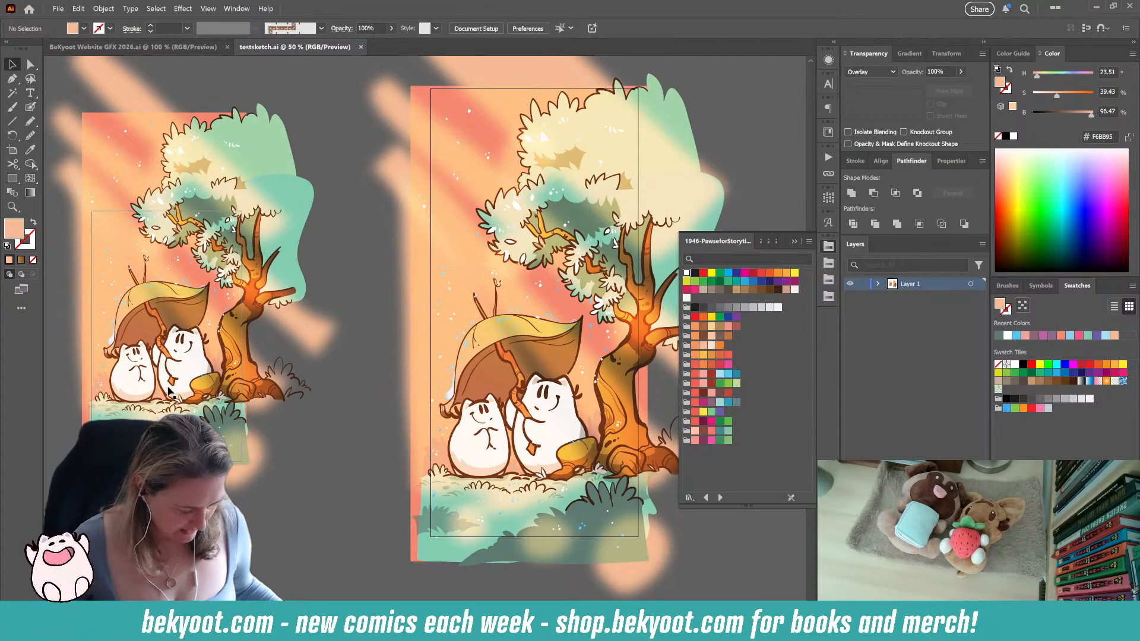
mouse_move(180, 421)
mouse_down()
mouse_move(258, 371)
mouse_move(284, 384)
mouse_up()
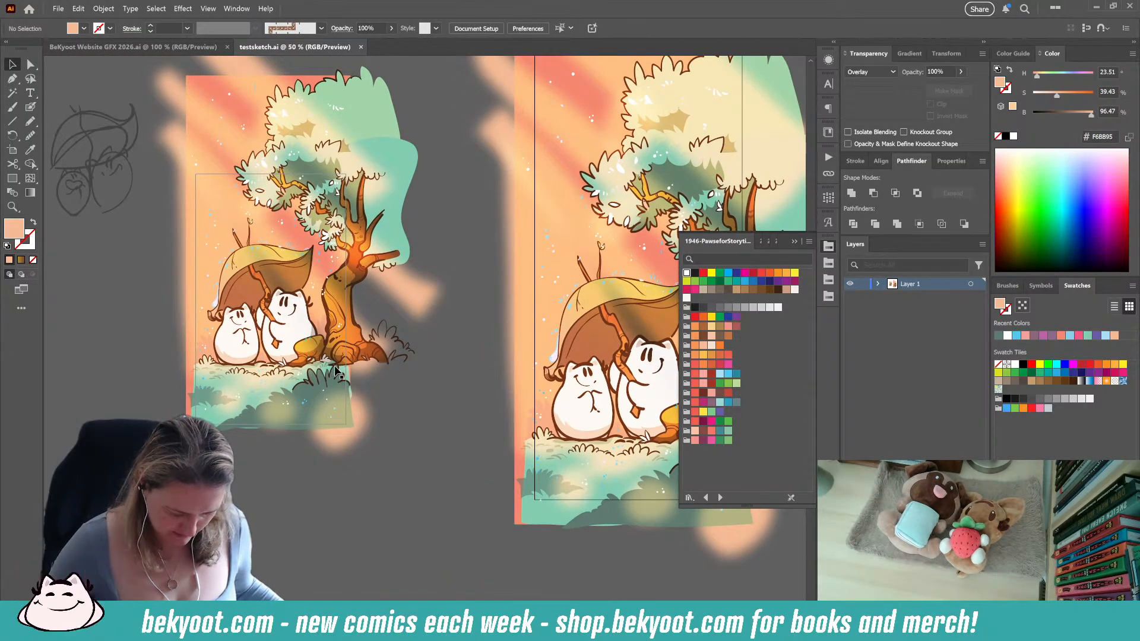
drag(505, 182, 410, 211)
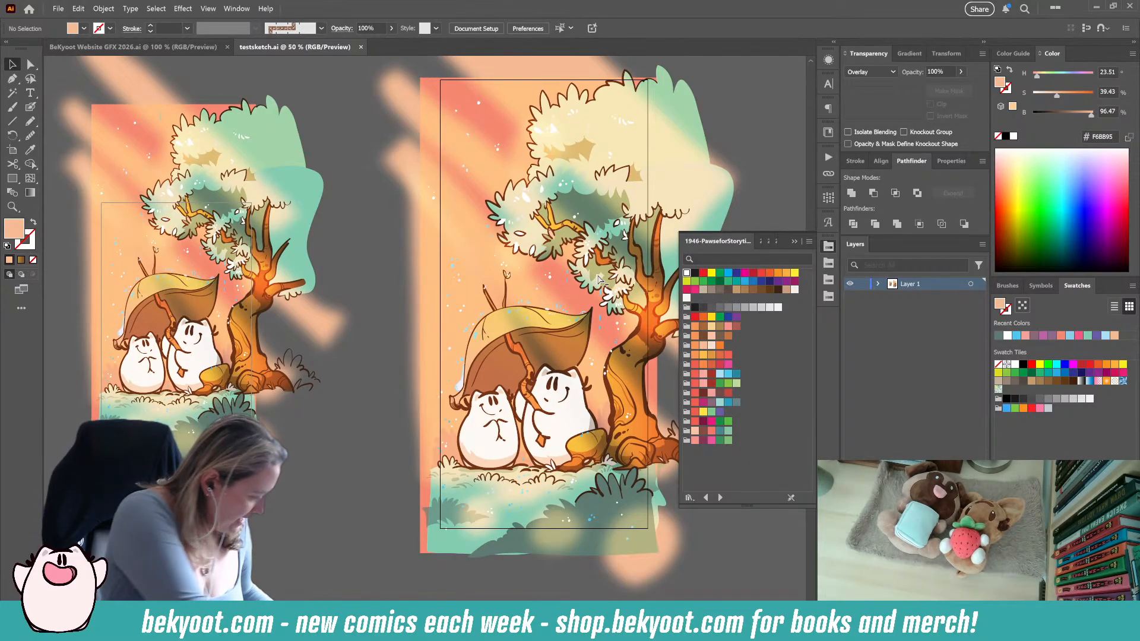
key(ctrl+alt+shift+s)
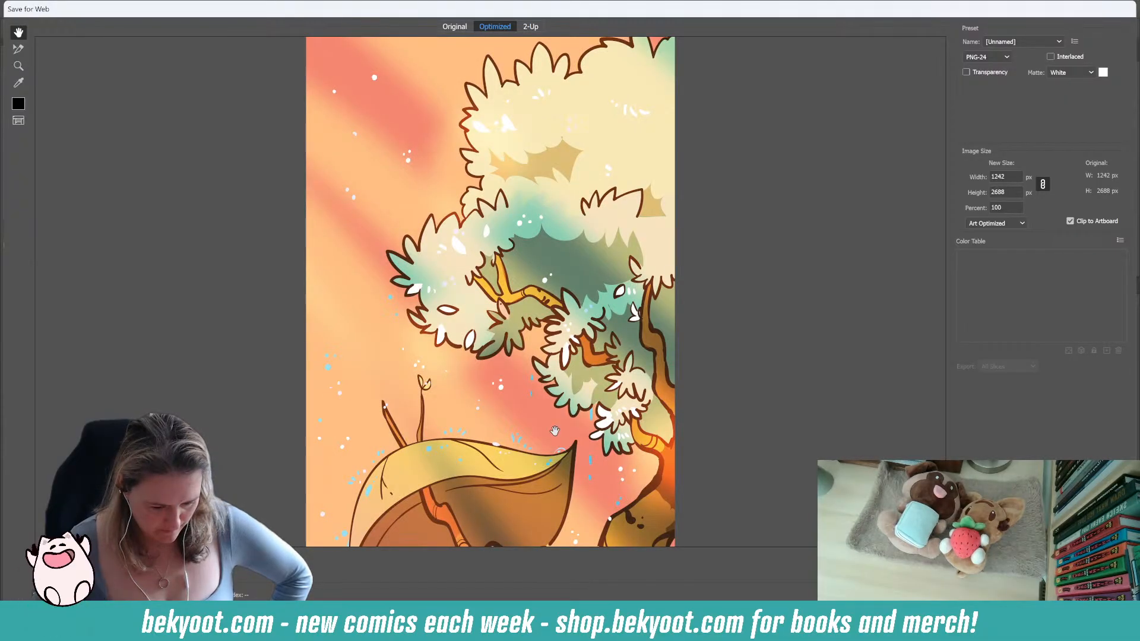
drag(561, 457, 504, 138)
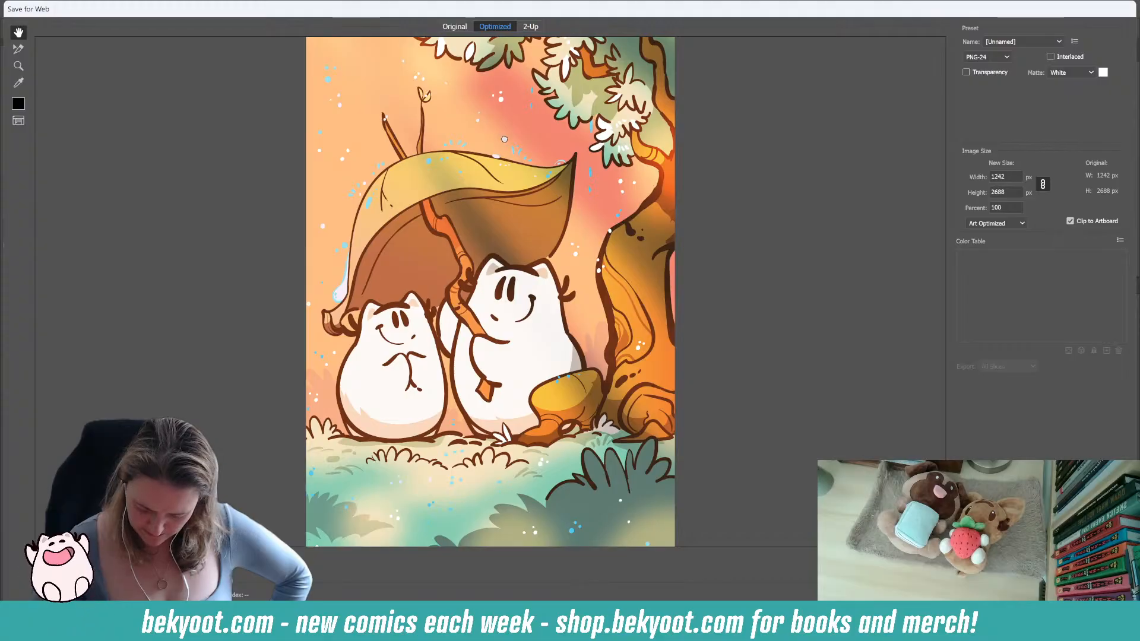
drag(504, 139, 519, 369)
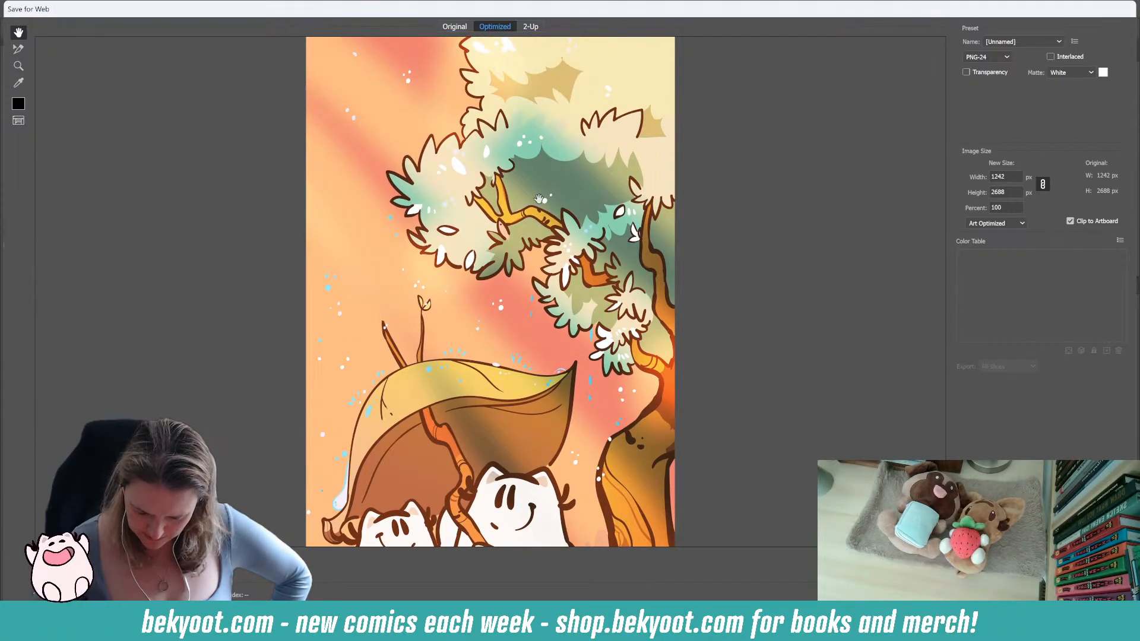
drag(538, 199, 535, 319)
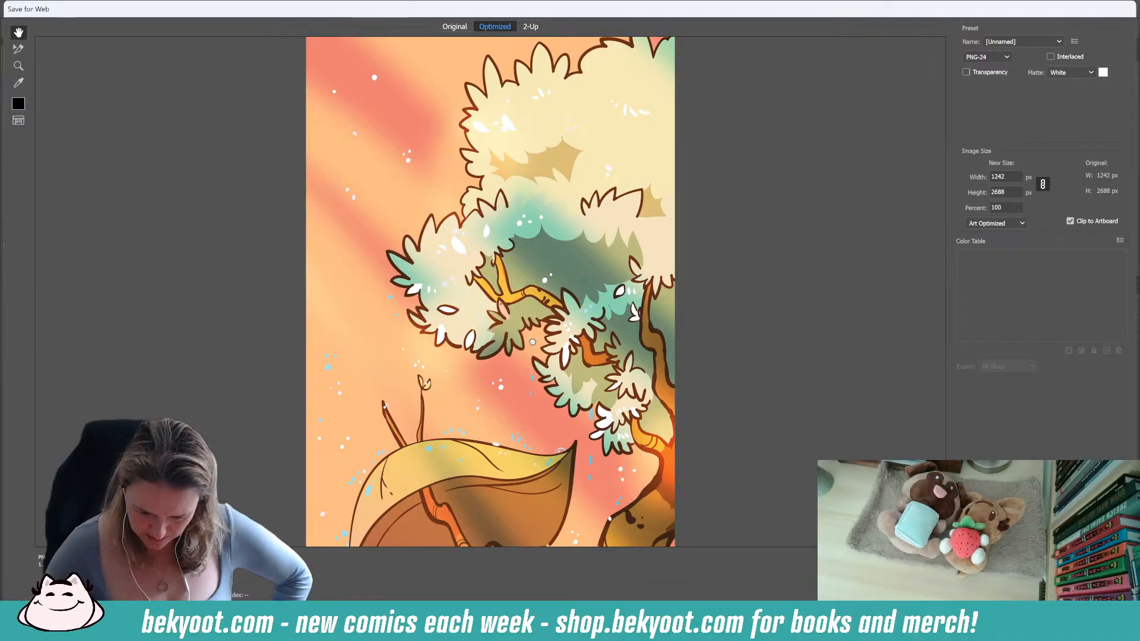
drag(561, 433, 565, 272)
drag(579, 310, 577, 183)
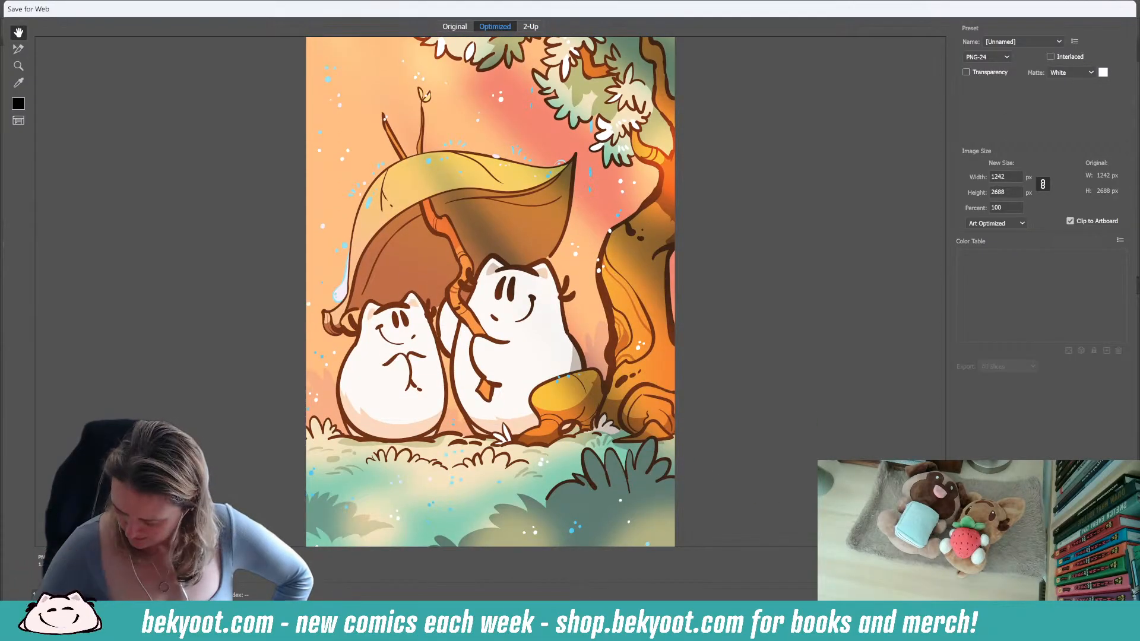
Export the phone artboard as a PNG-24 image named BeKyootHDWP-RainySpringFloofs2026 to the Desktop and save the document
click(998, 619)
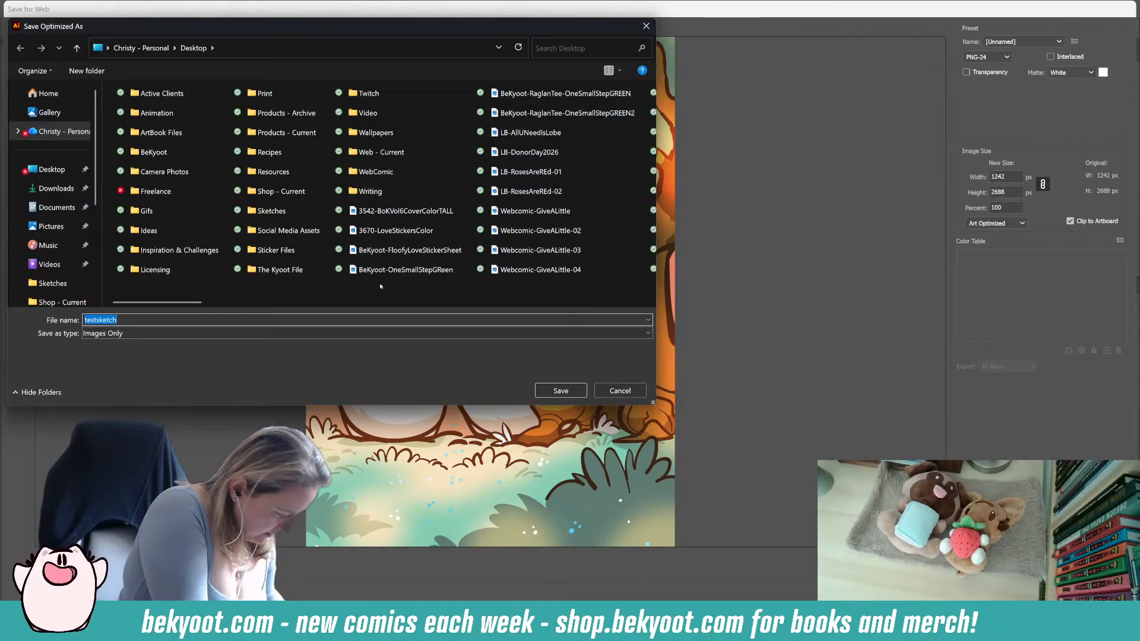
text(BeKYoot)
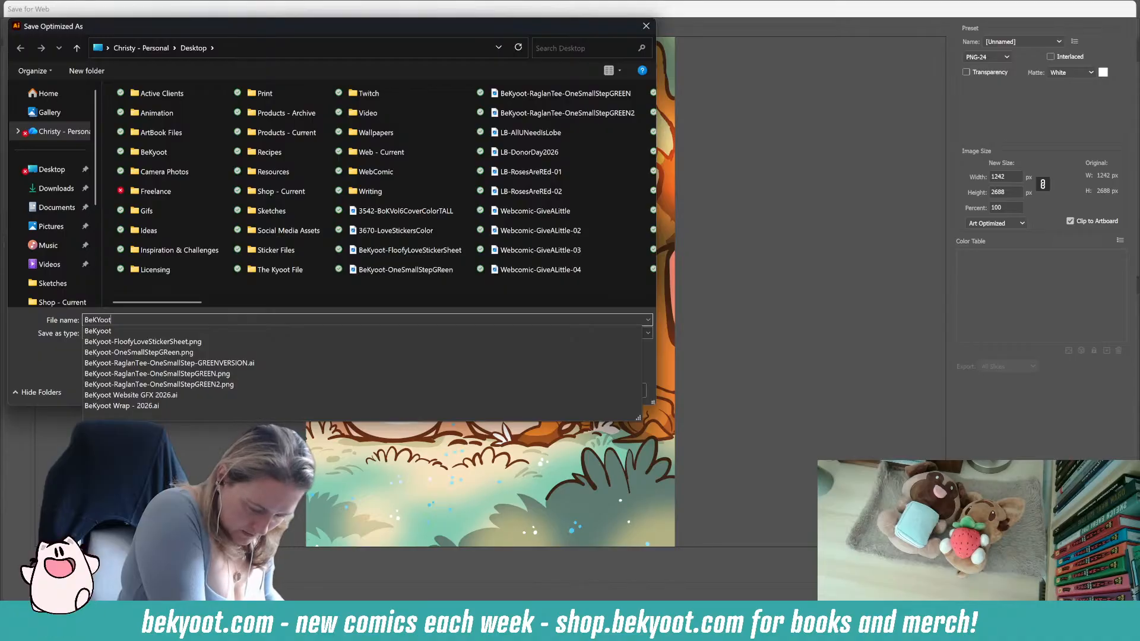
key(BackSpace)
key(BackSpace)
key(BackSpace)
key(BackSpace)
text(y)
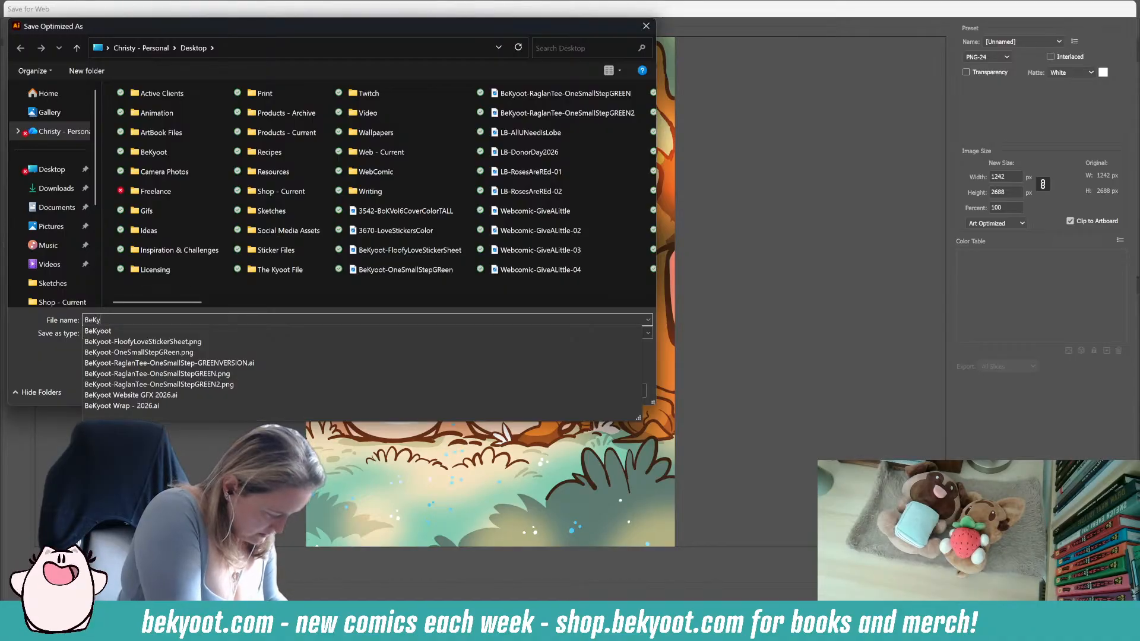
text(ootHD)
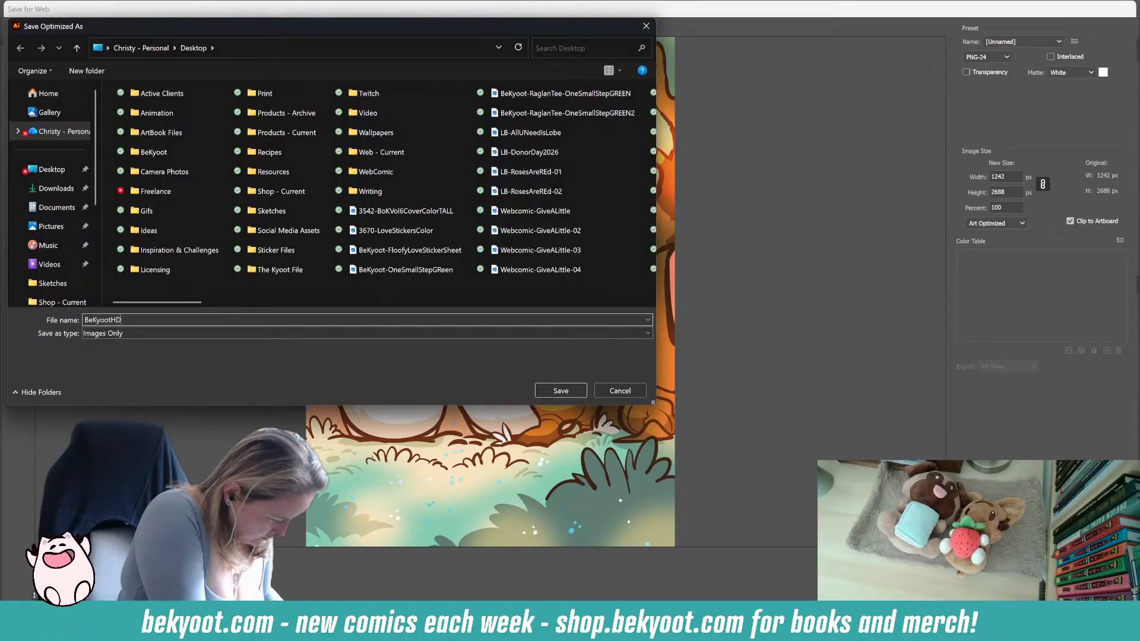
text(Wall)
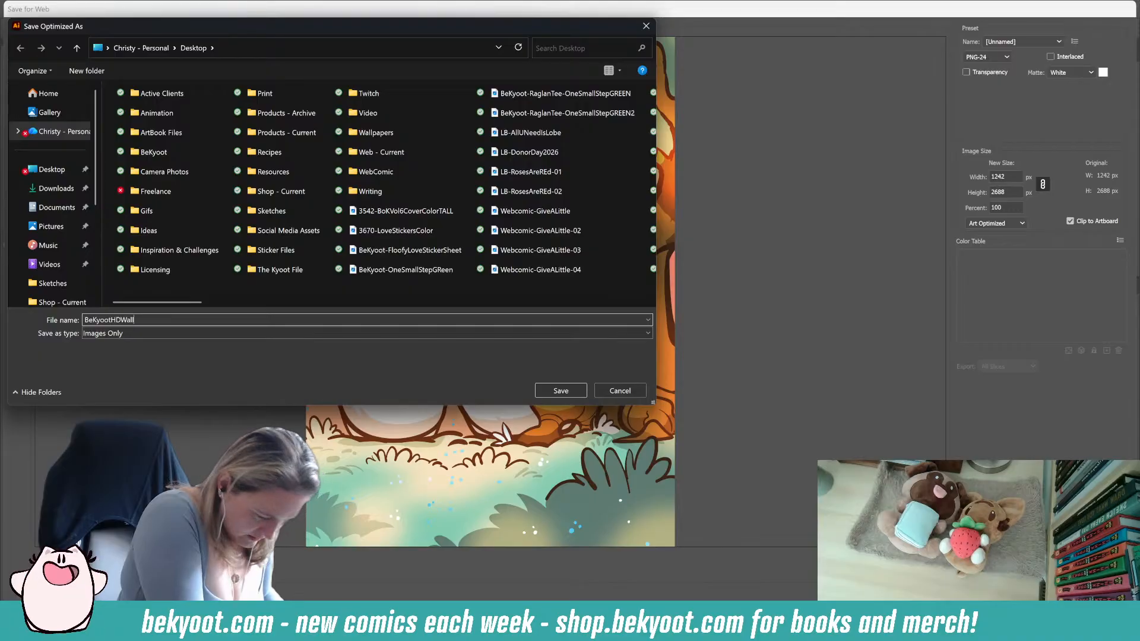
key(BackSpace)
key(BackSpace)
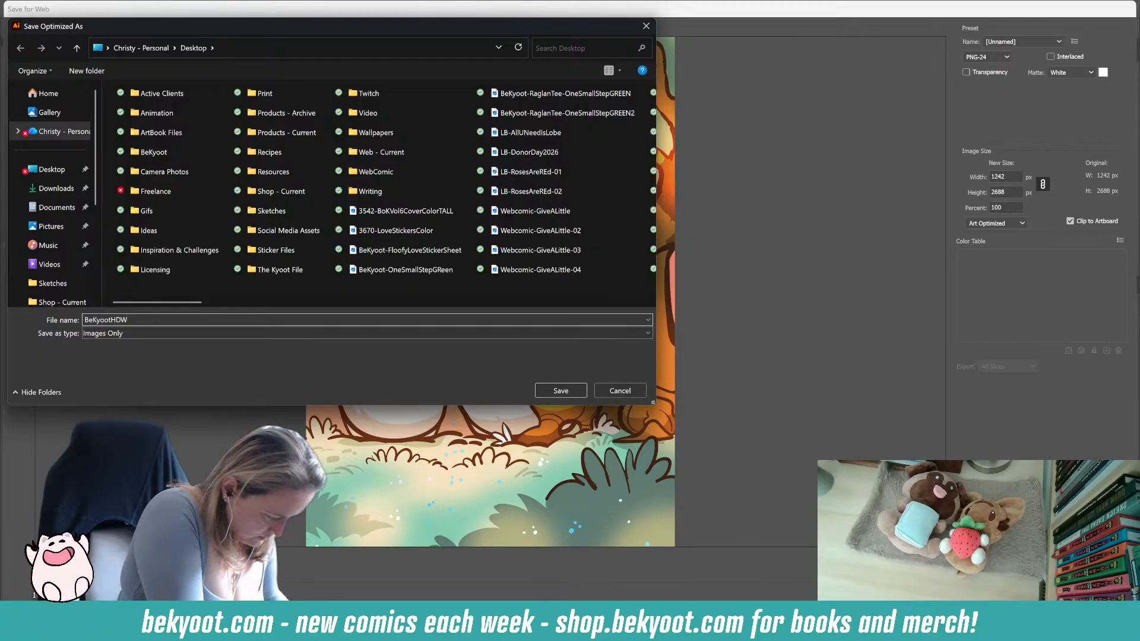
text(P)
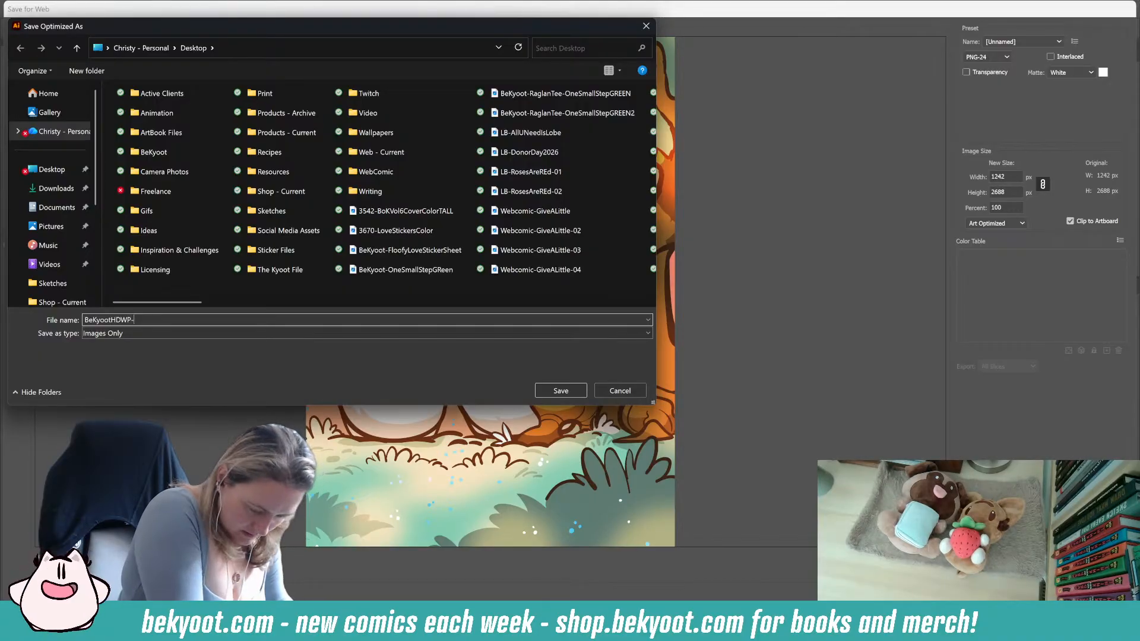
text(-Rai)
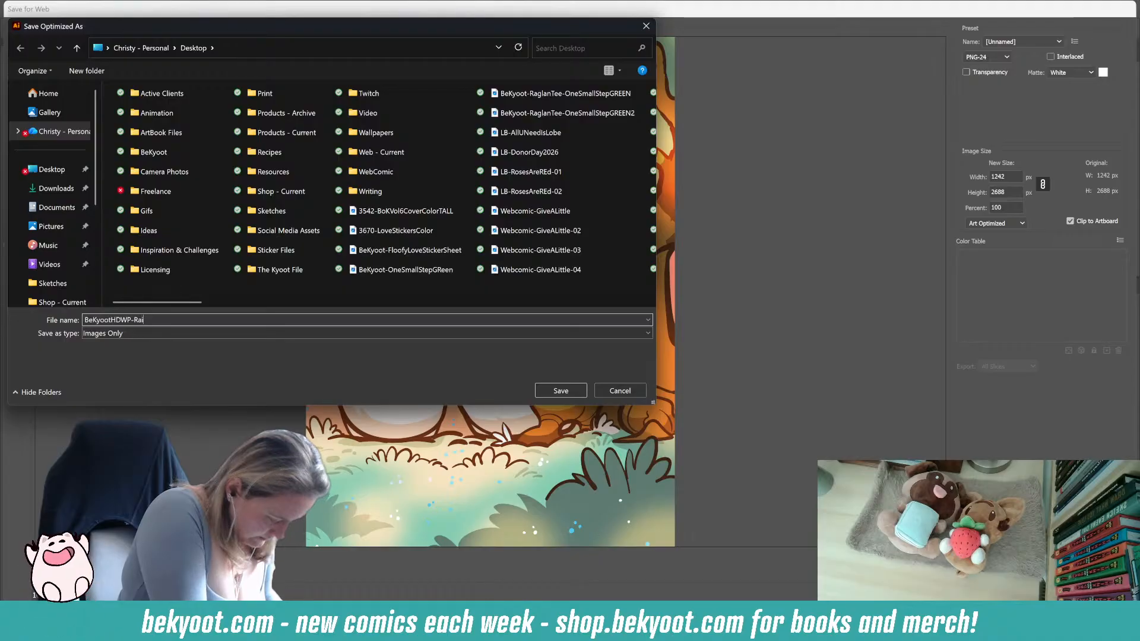
text(ny)
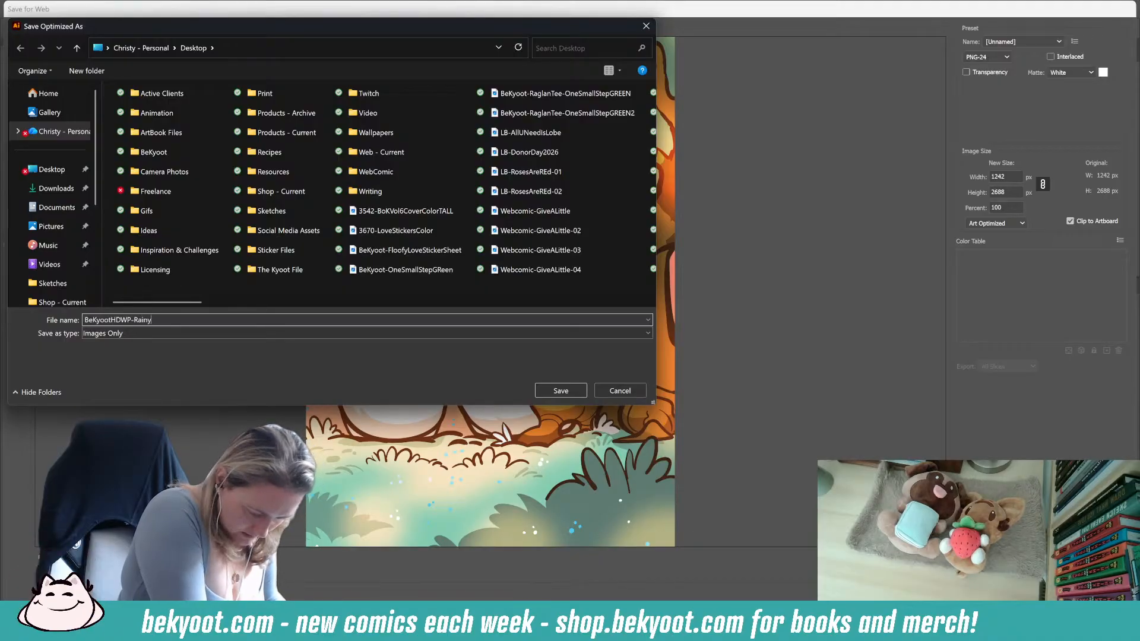
text(Spring)
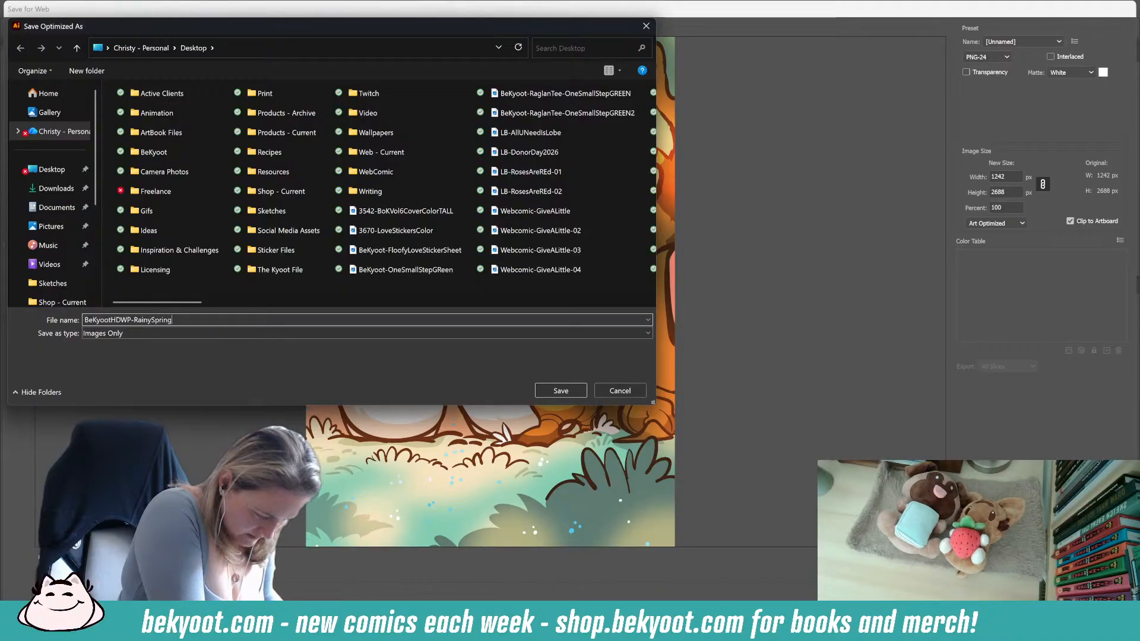
text(Floofs2026)
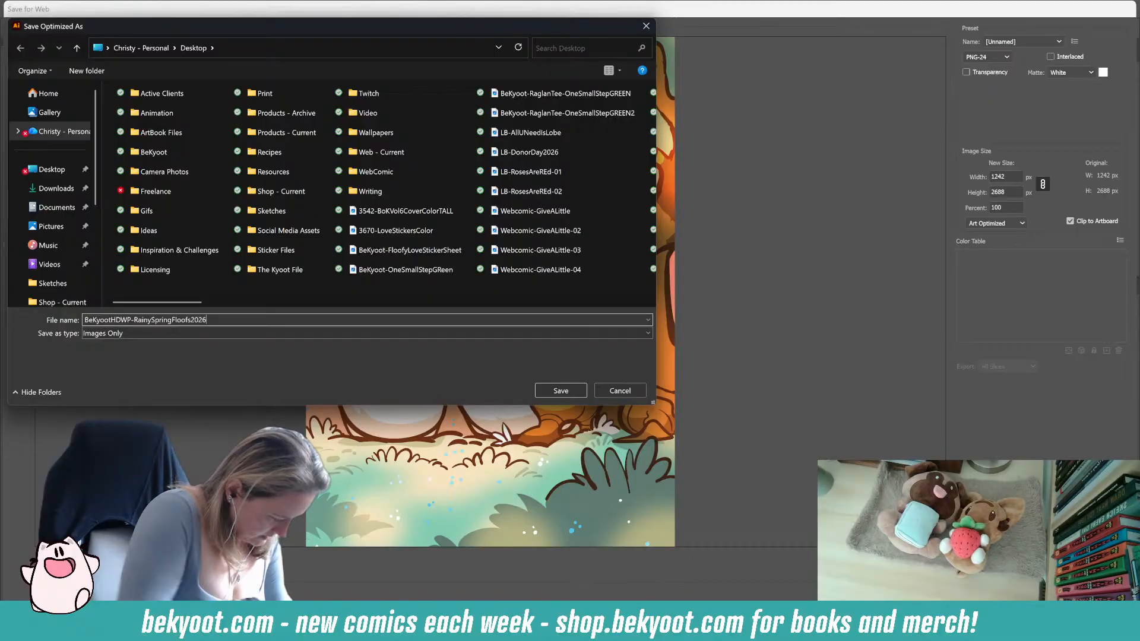
key(Return)
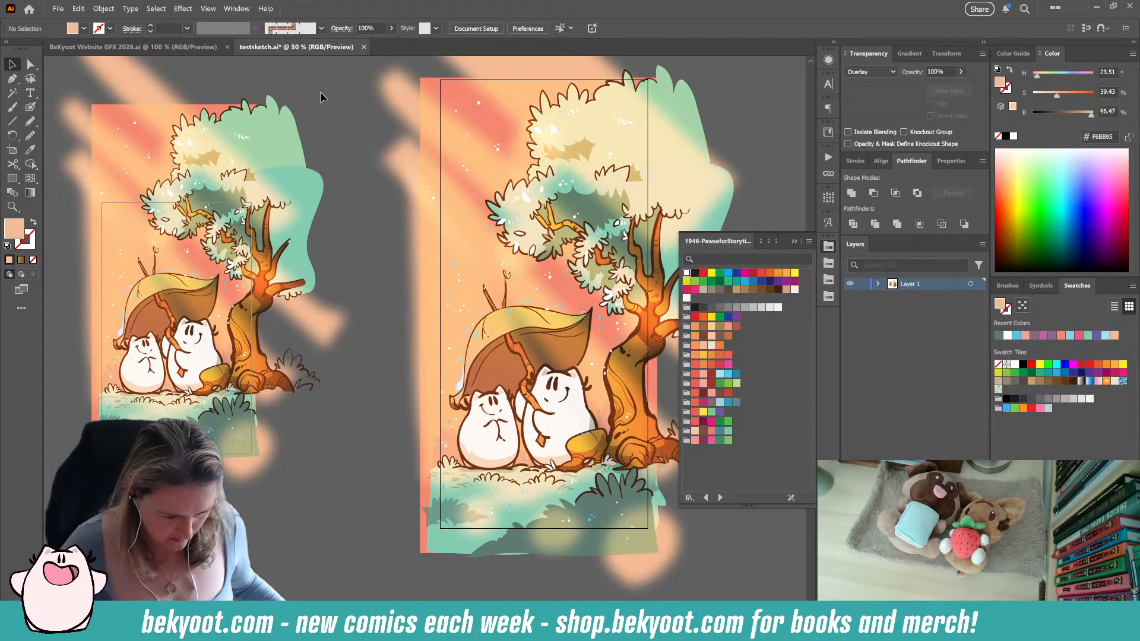
key(ctrl+s)
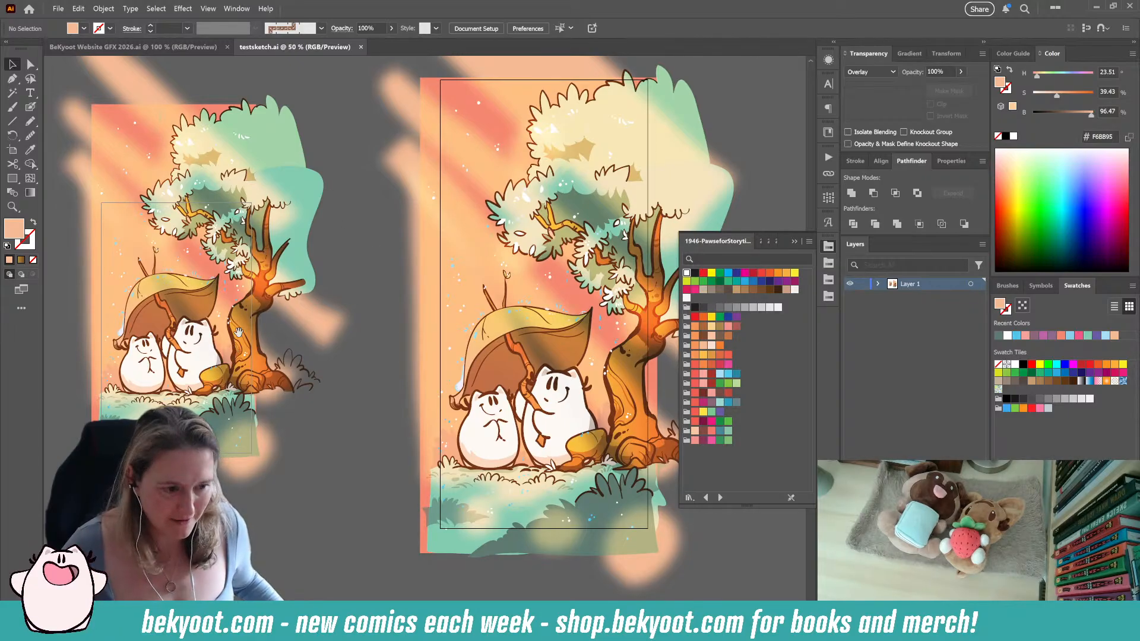
Export the original 900 × 1500 px artboard as a PNG-24 image named BeKyootWP-RainySpringFloofs2026 to the Desktop
drag(238, 331, 403, 310)
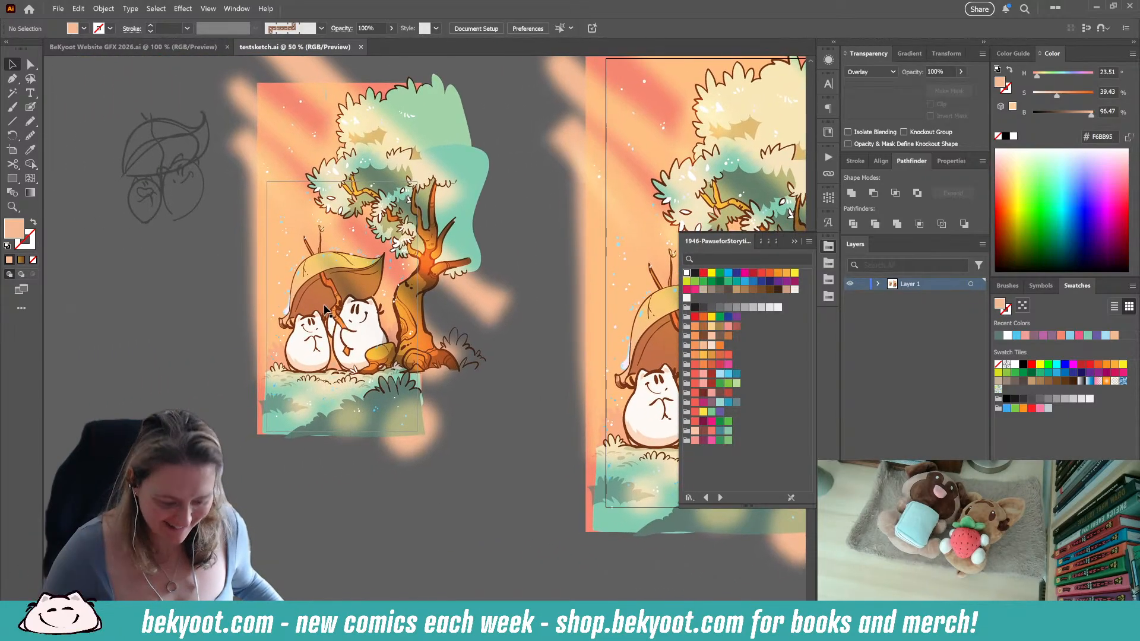
click(372, 265)
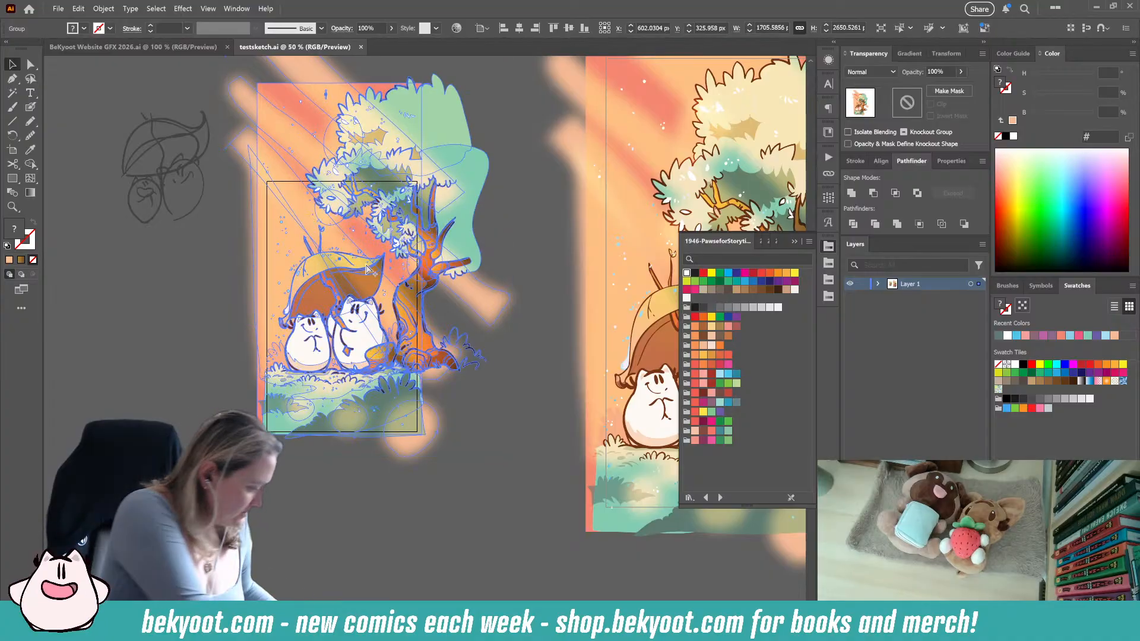
key(ctrl+alt+shift+s)
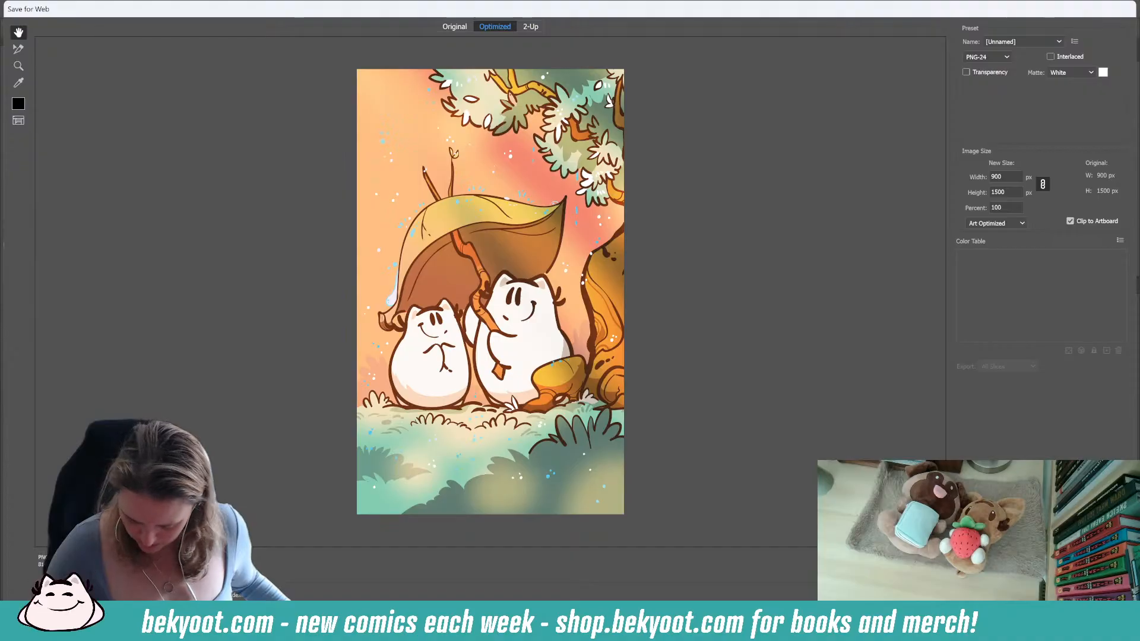
key(Return)
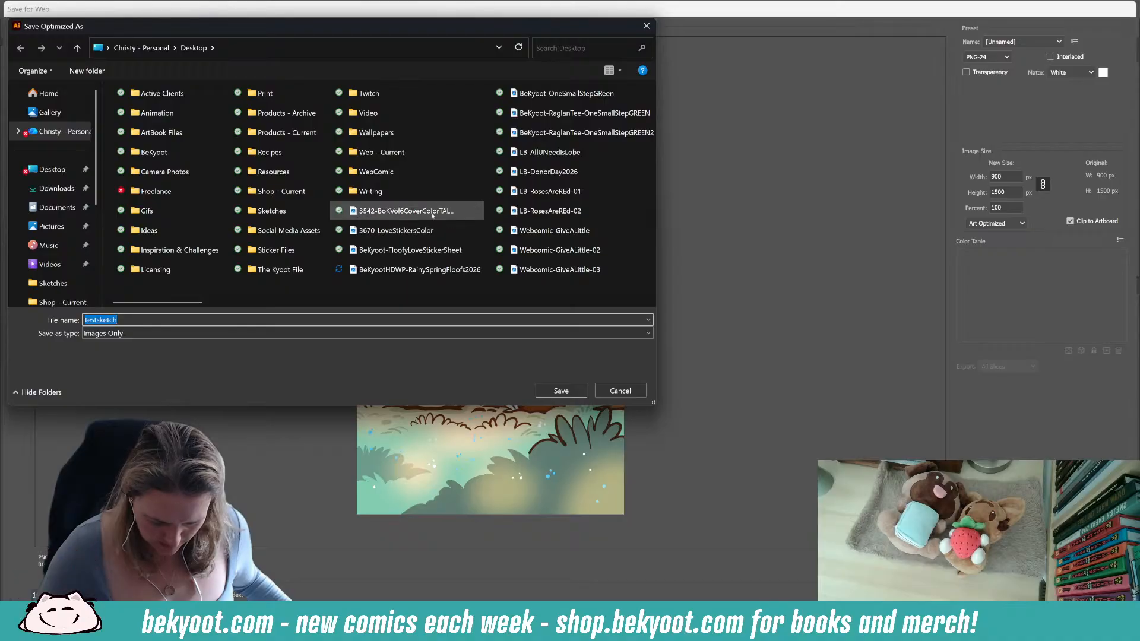
click(431, 273)
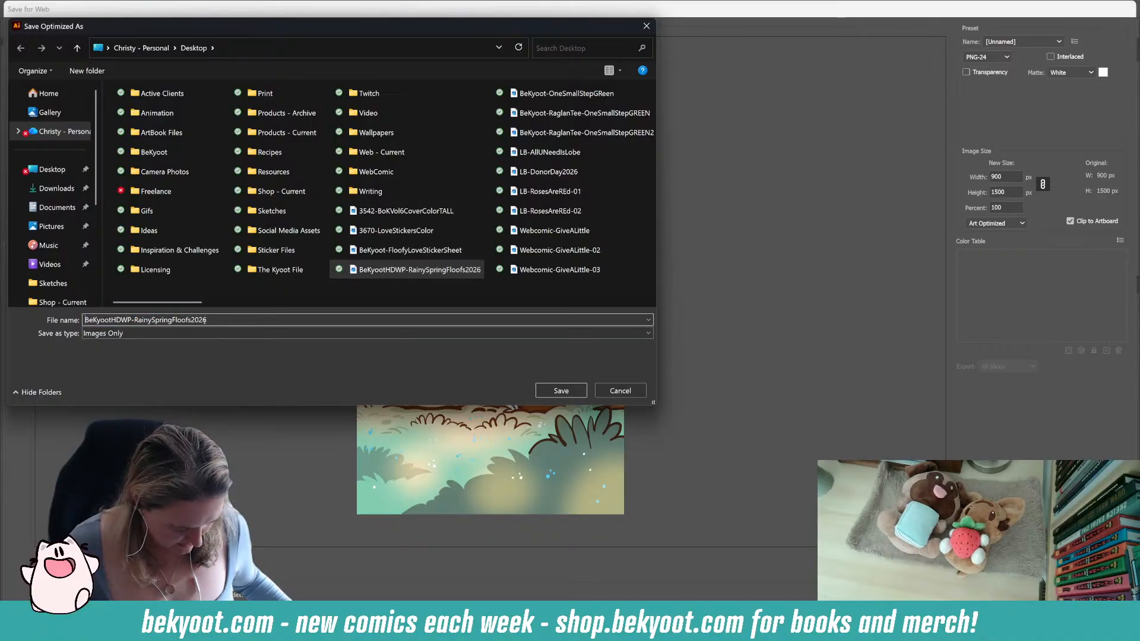
drag(111, 319, 121, 319)
key(BackSpace)
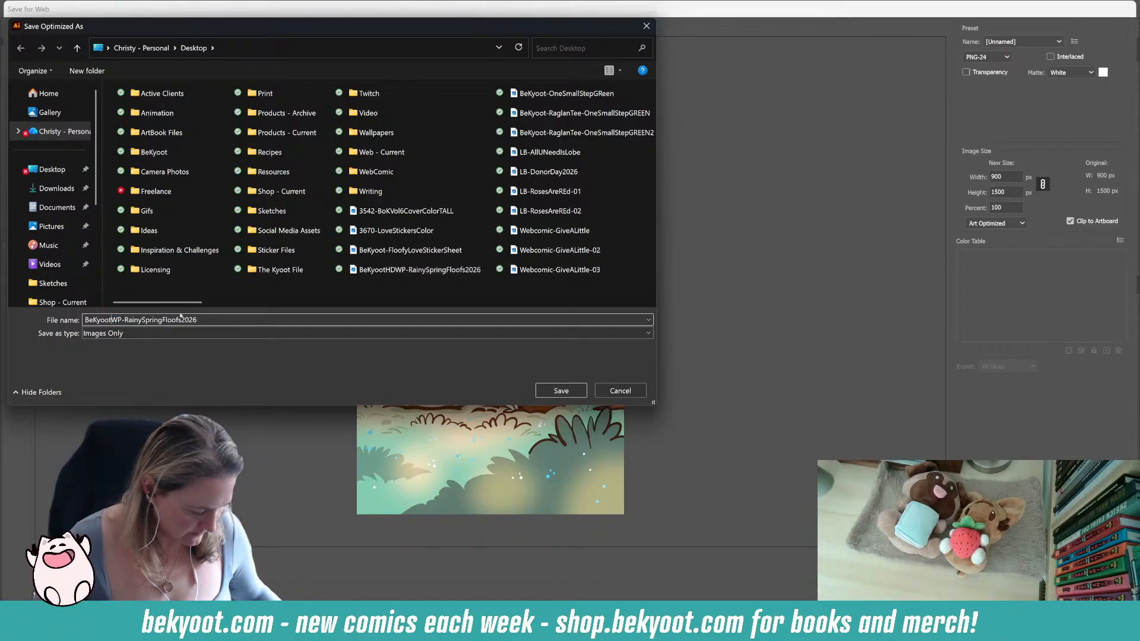
click(561, 390)
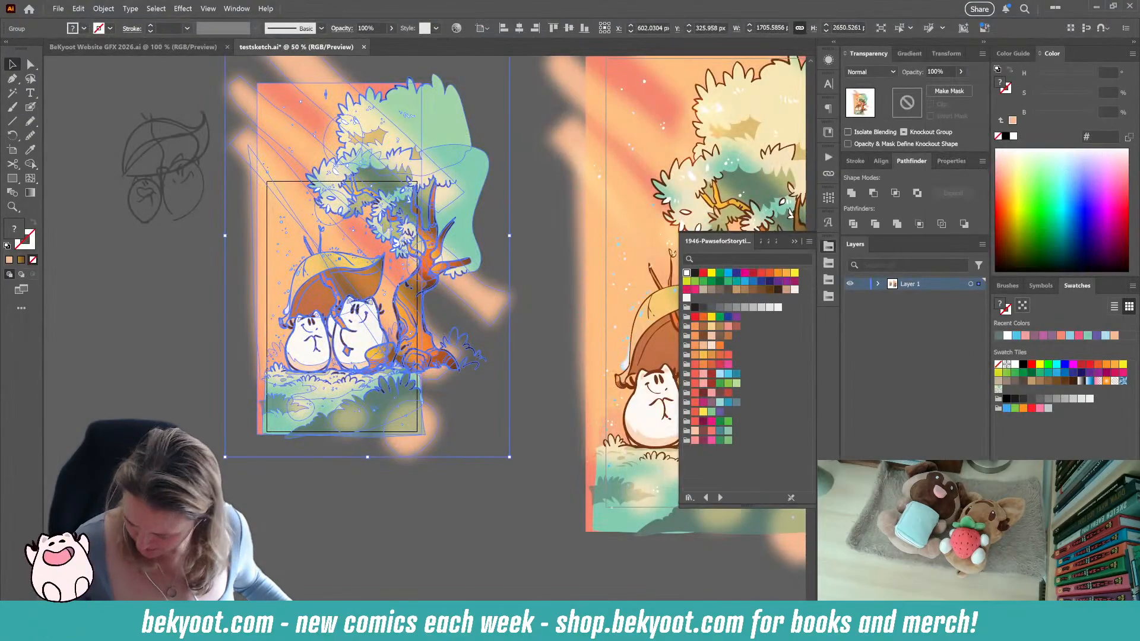
Deselect the artwork group and save the testsketch document
click(137, 267)
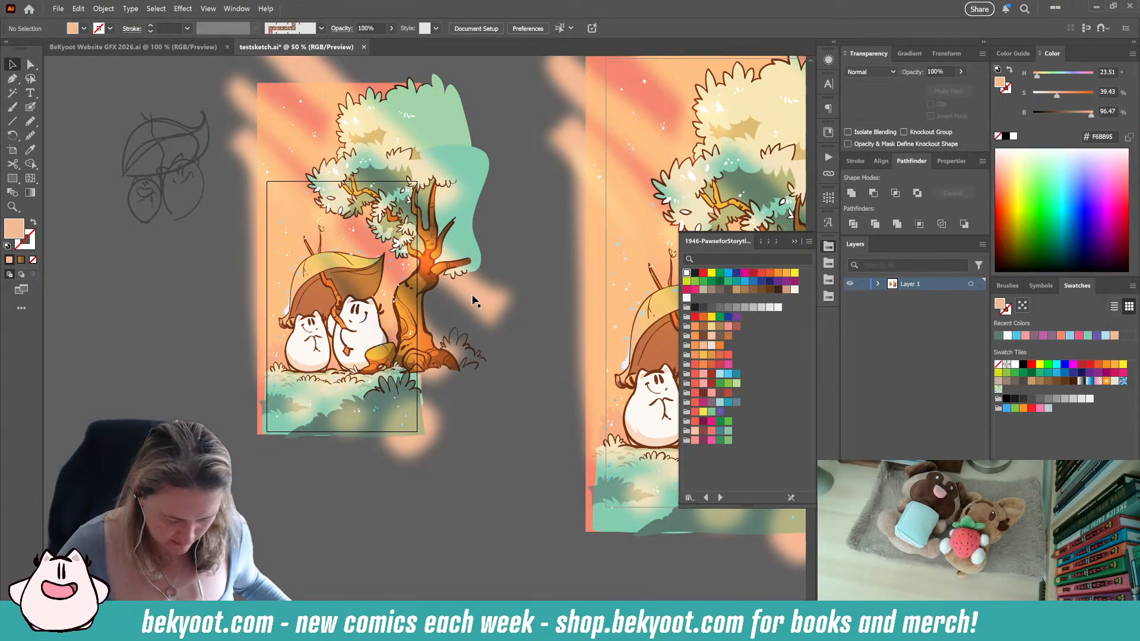
scroll(500, 294, down, 1)
drag(487, 304, 375, 293)
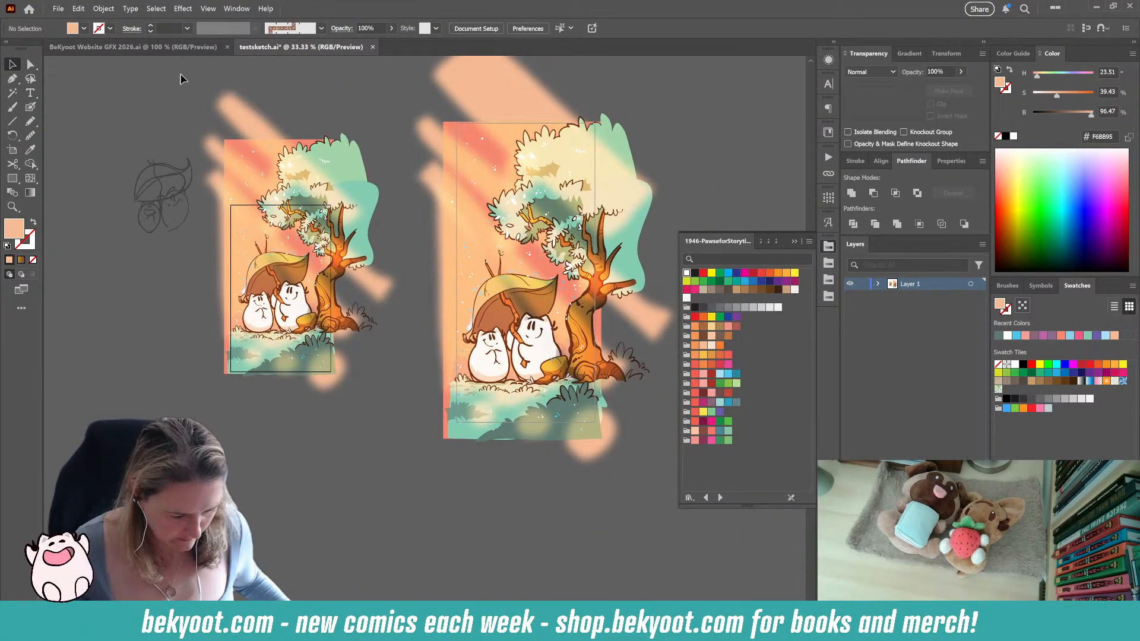
key(ctrl+s)
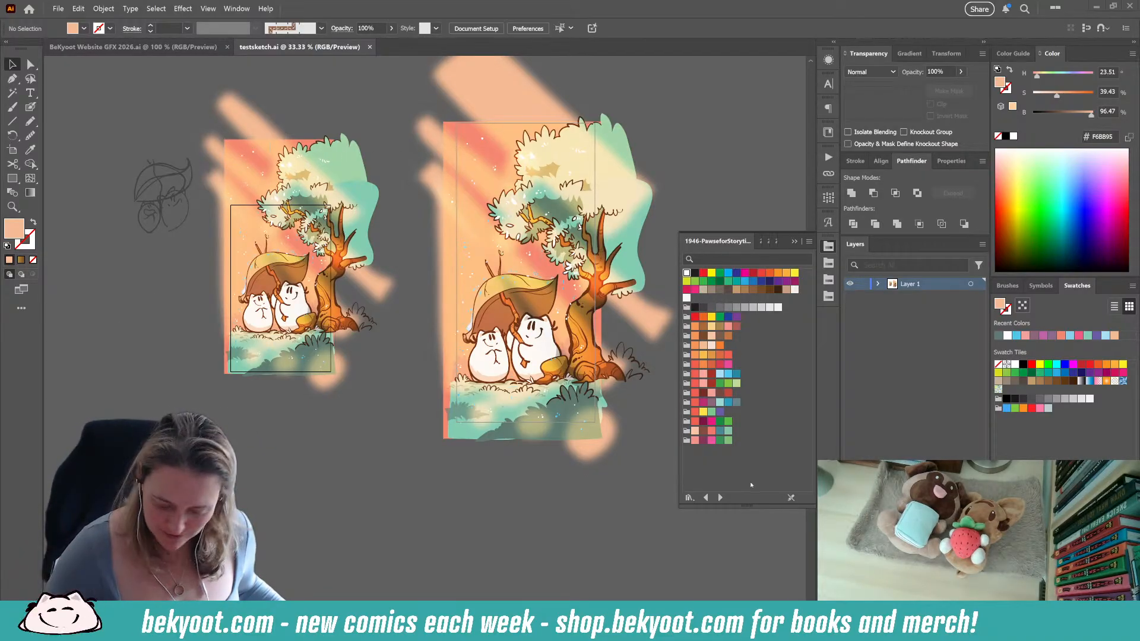
Examine the characters, tree and foreground in both versions of the leaf-shelter illustration and compare the two compositions
click(131, 46)
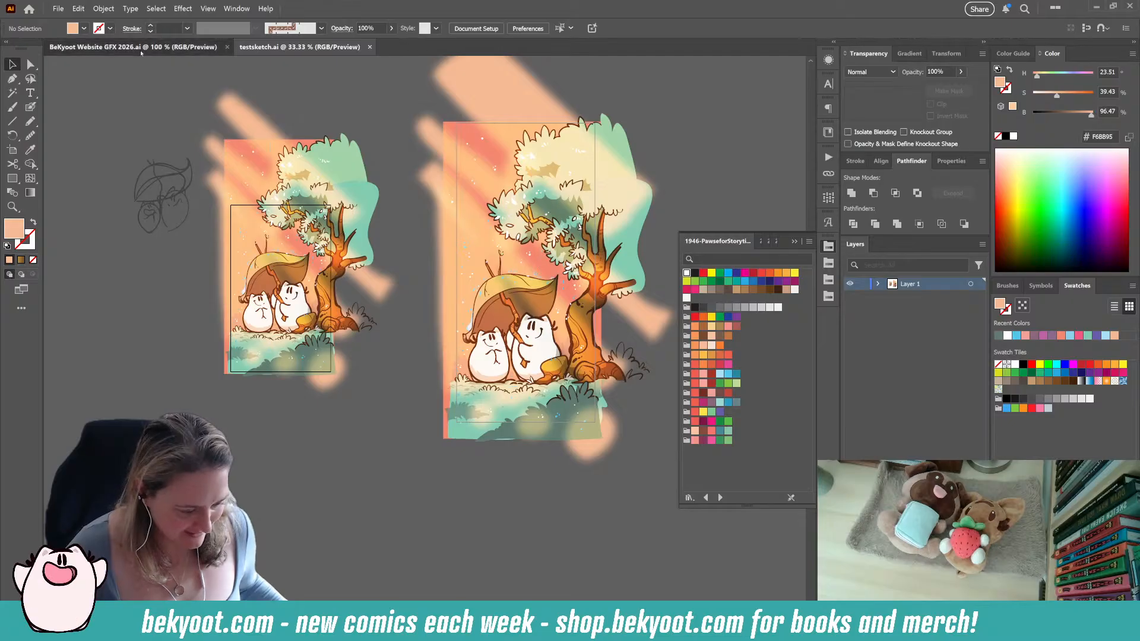
click(321, 47)
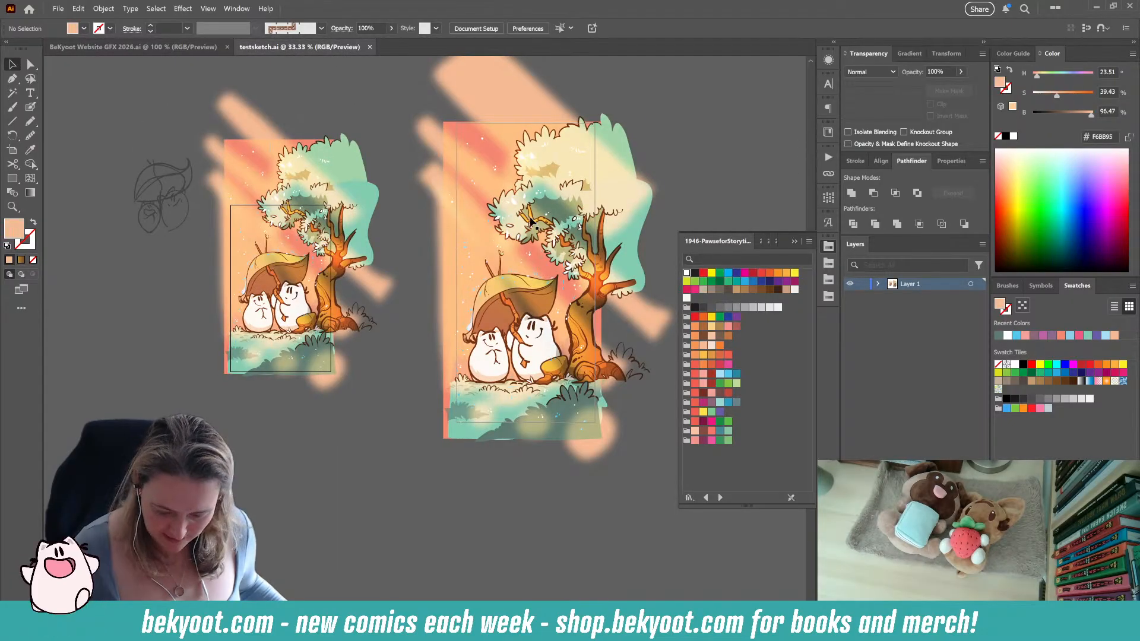
scroll(512, 288, up, 2)
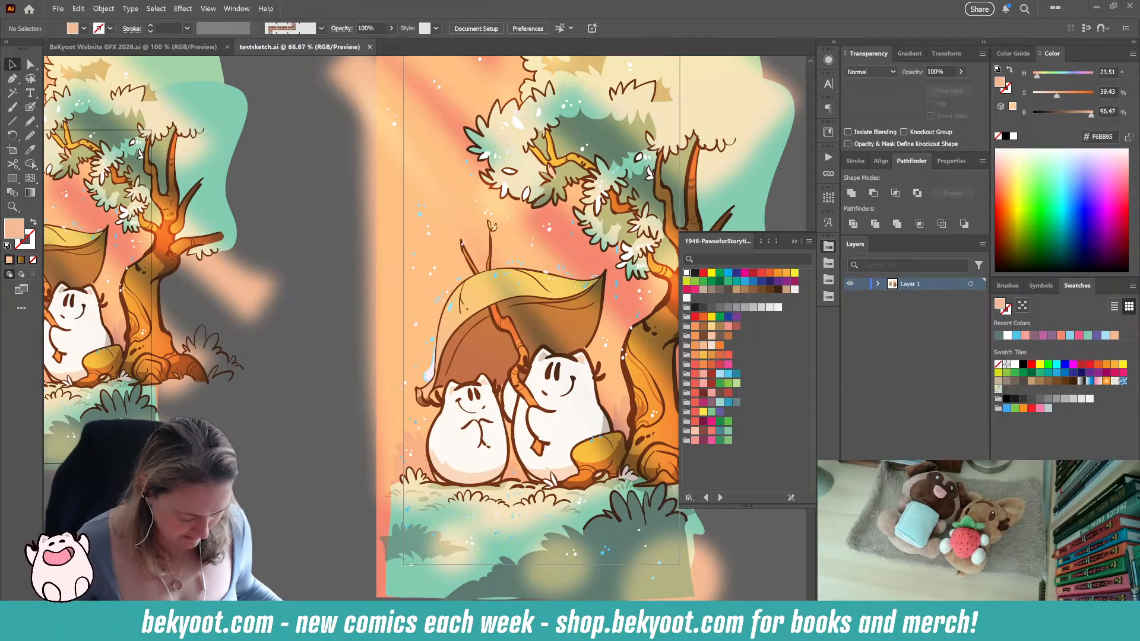
scroll(141, 153, left, 6)
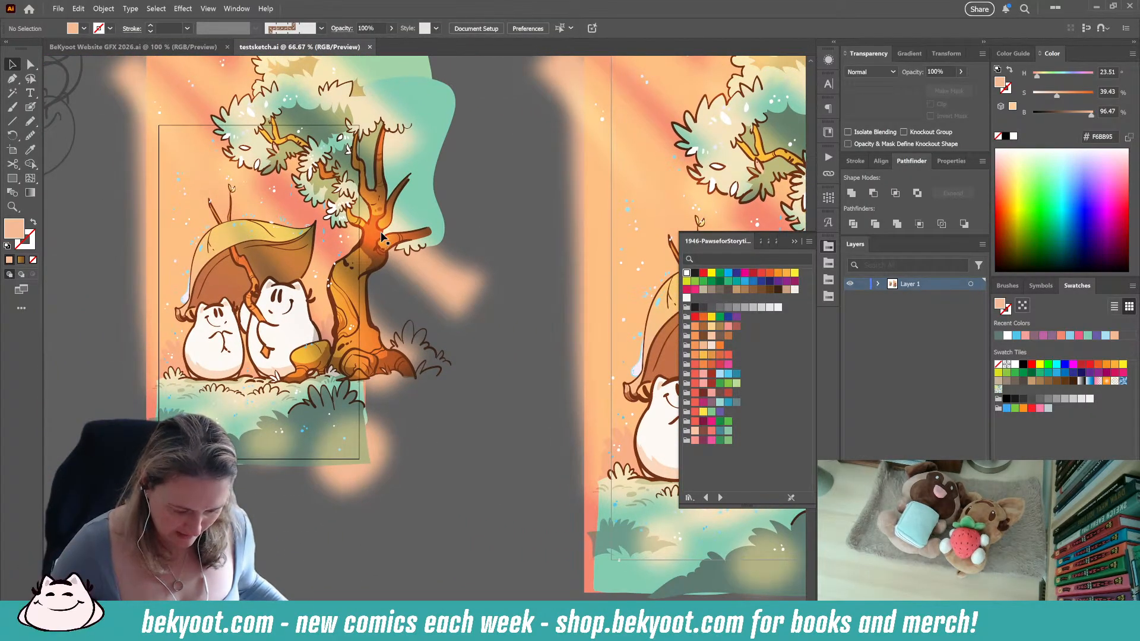
scroll(380, 237, up, 3)
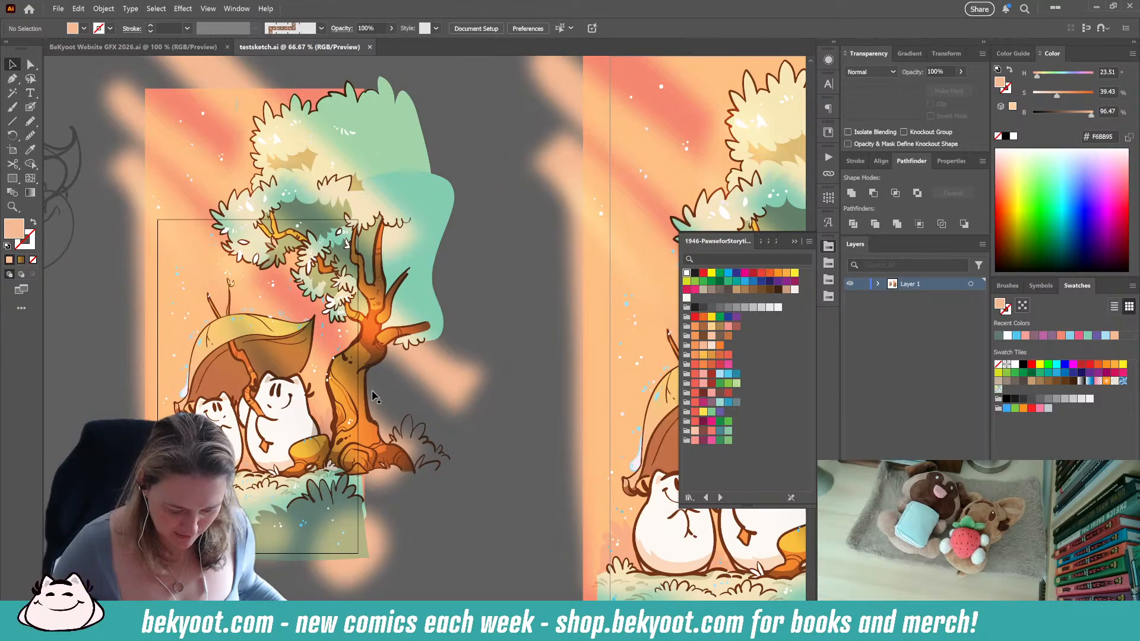
drag(519, 481, 473, 440)
drag(545, 431, 277, 381)
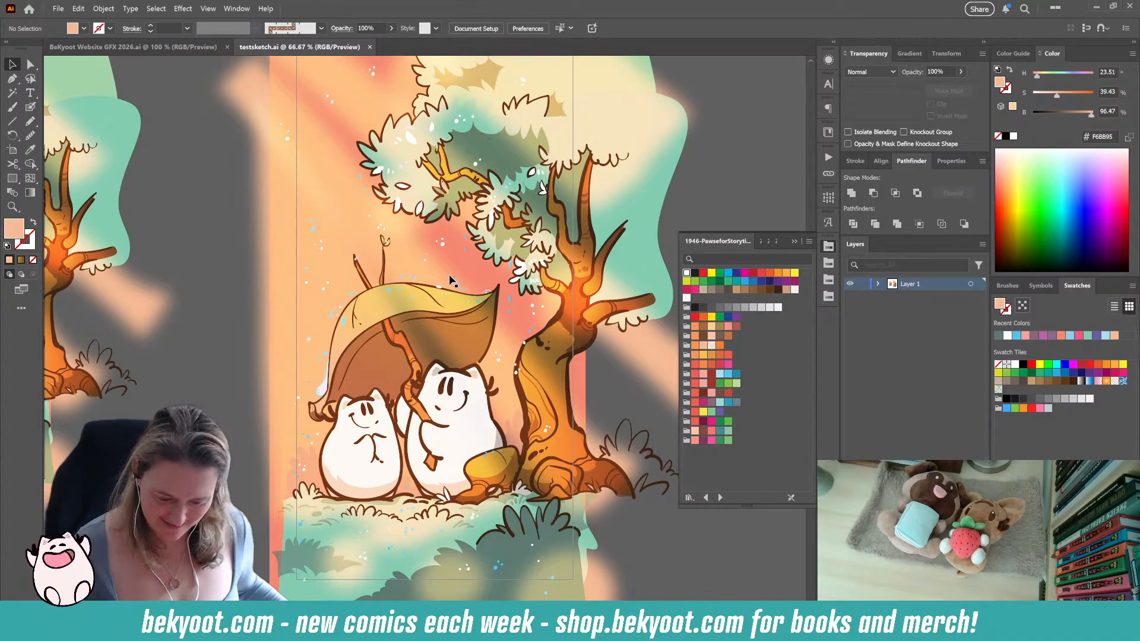
scroll(243, 285, down, 1)
drag(149, 414, 321, 427)
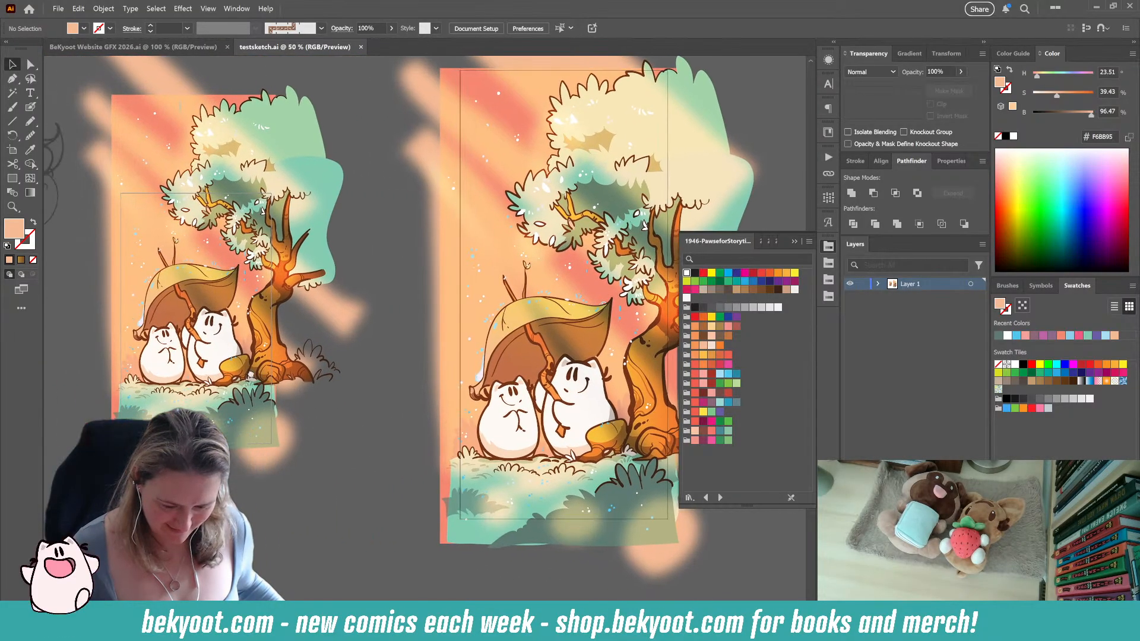
In the BeKyoot Website GFX 2026 document, draw a round freehand Pencil shape about 312 × 285 px below the artboard's Latest Comic banner
click(155, 47)
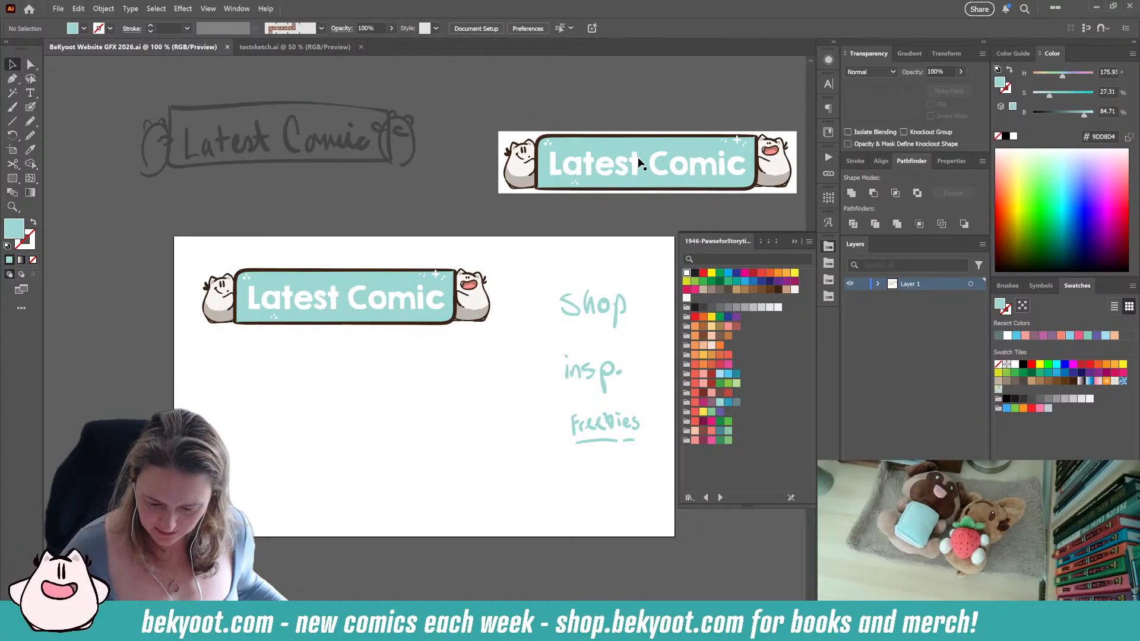
drag(675, 165, 581, 173)
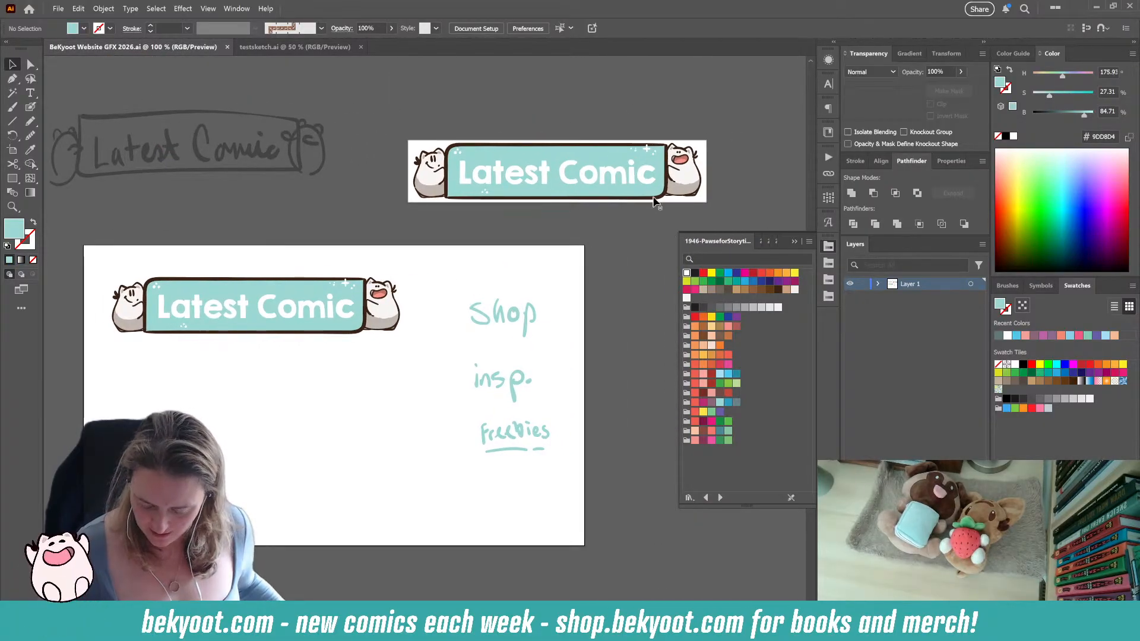
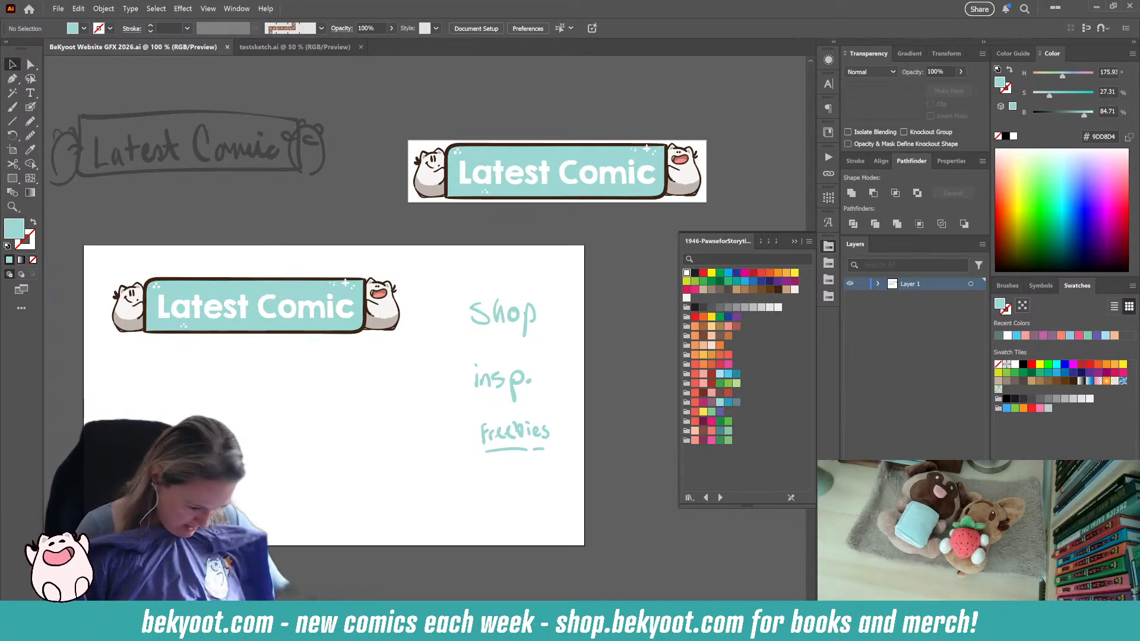
key(n)
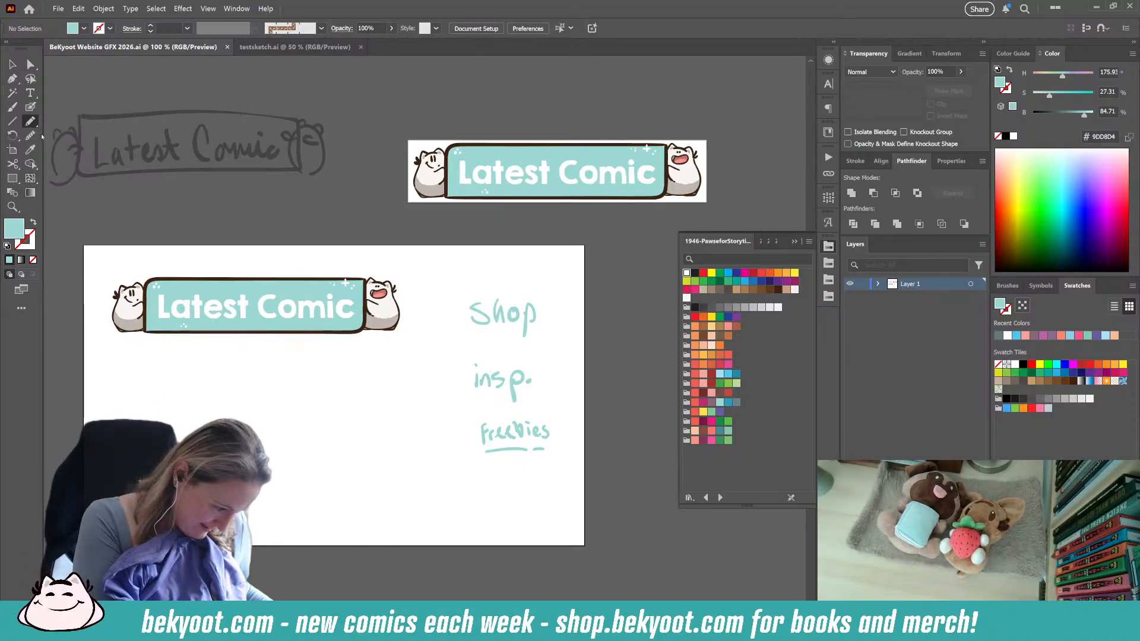
mouse_move(343, 369)
mouse_down()
mouse_move(303, 401)
mouse_move(382, 456)
mouse_move(345, 371)
mouse_up()
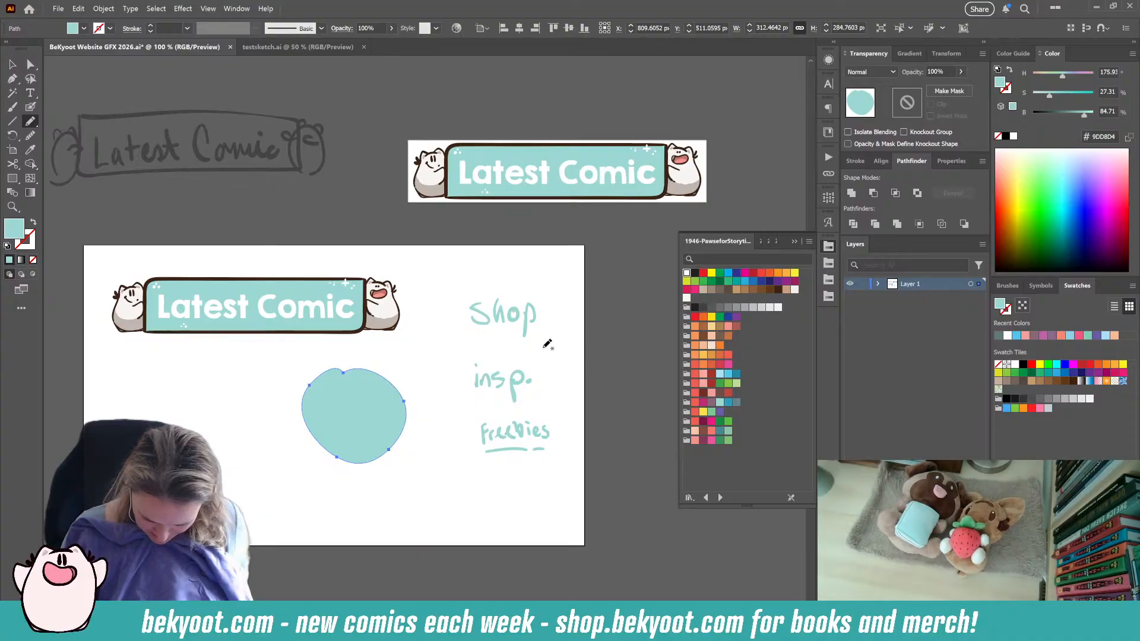
Fill the round shape with purple #9A6CBD and save the website graphics document
click(720, 411)
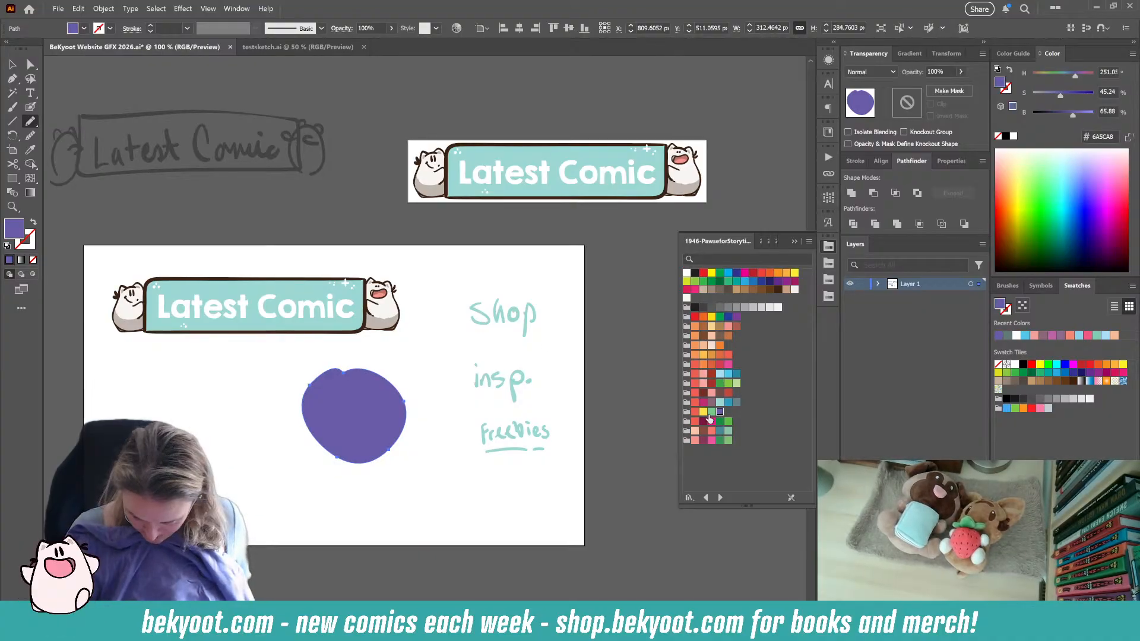
drag(1072, 77, 1063, 101)
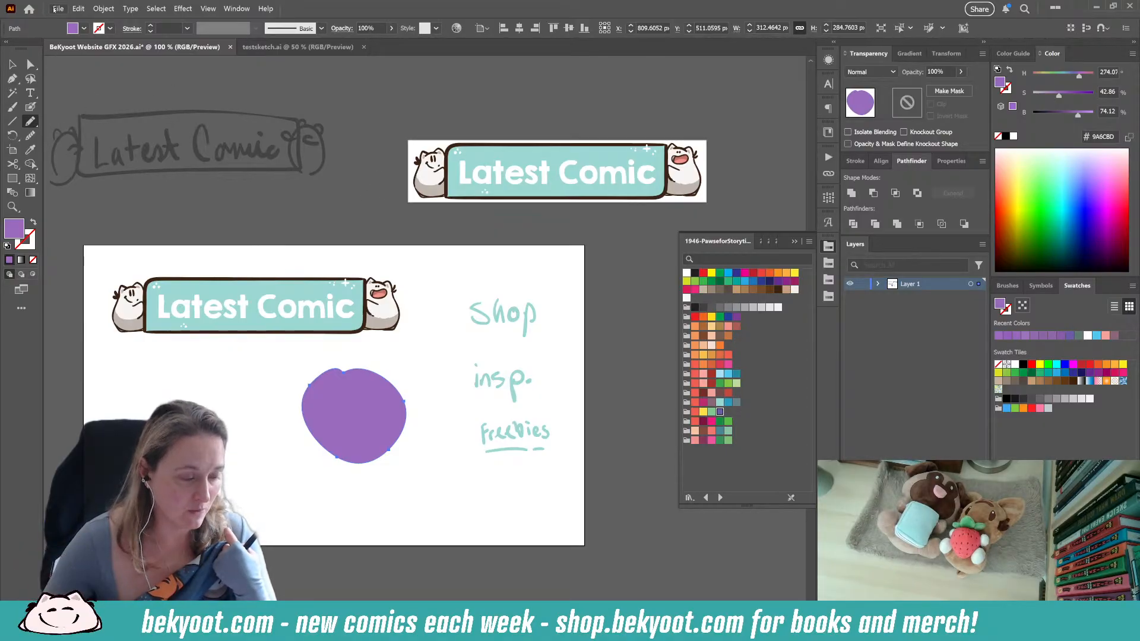
click(56, 8)
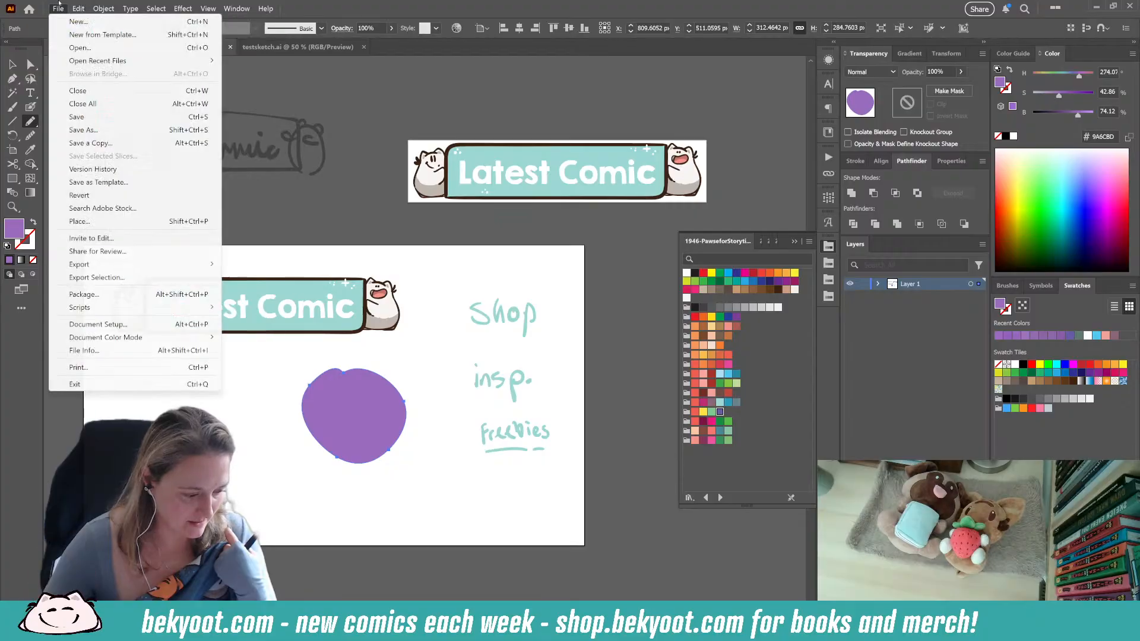
click(76, 116)
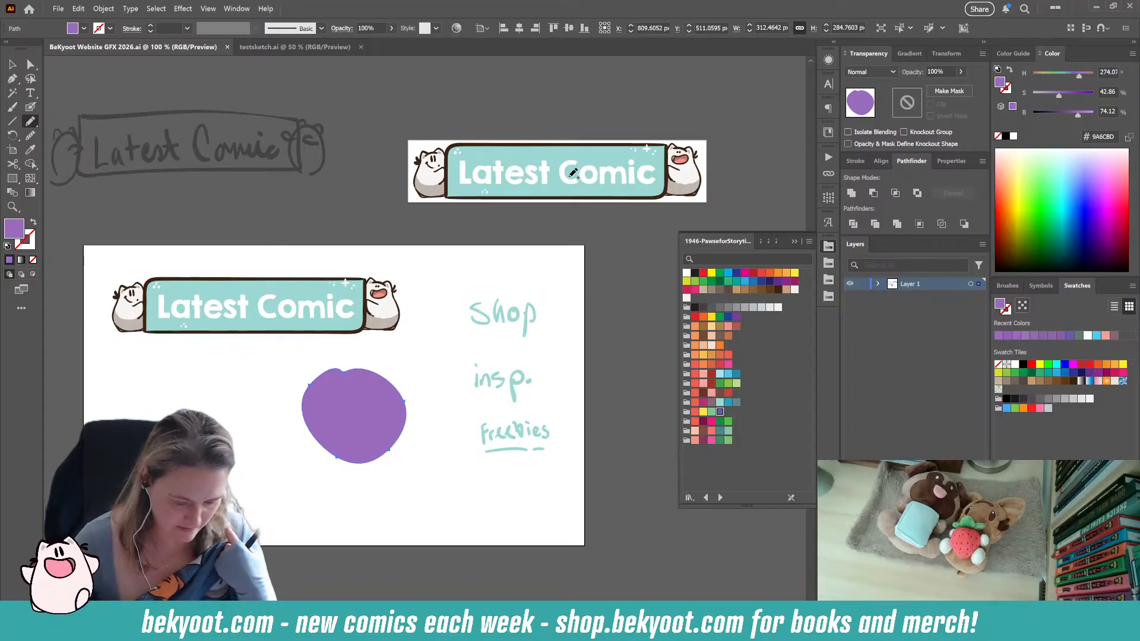
Undo the stray pencil mark above the banner sketch and switch back to the testsketch document
click(253, 56)
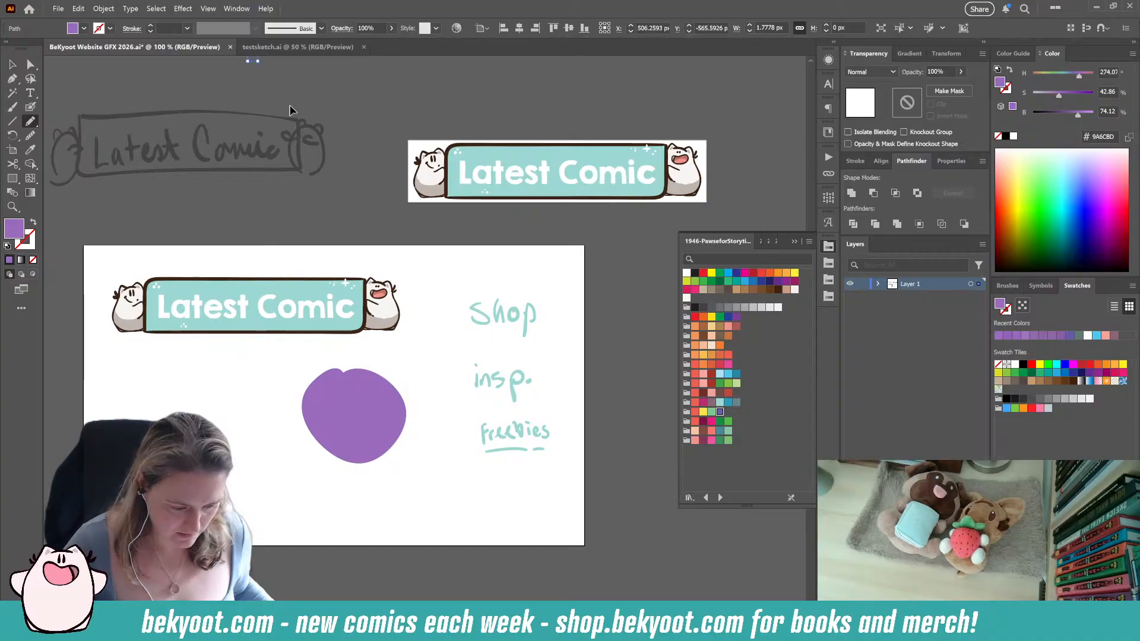
key(Delete)
key(ctrl+z)
key(ctrl+z)
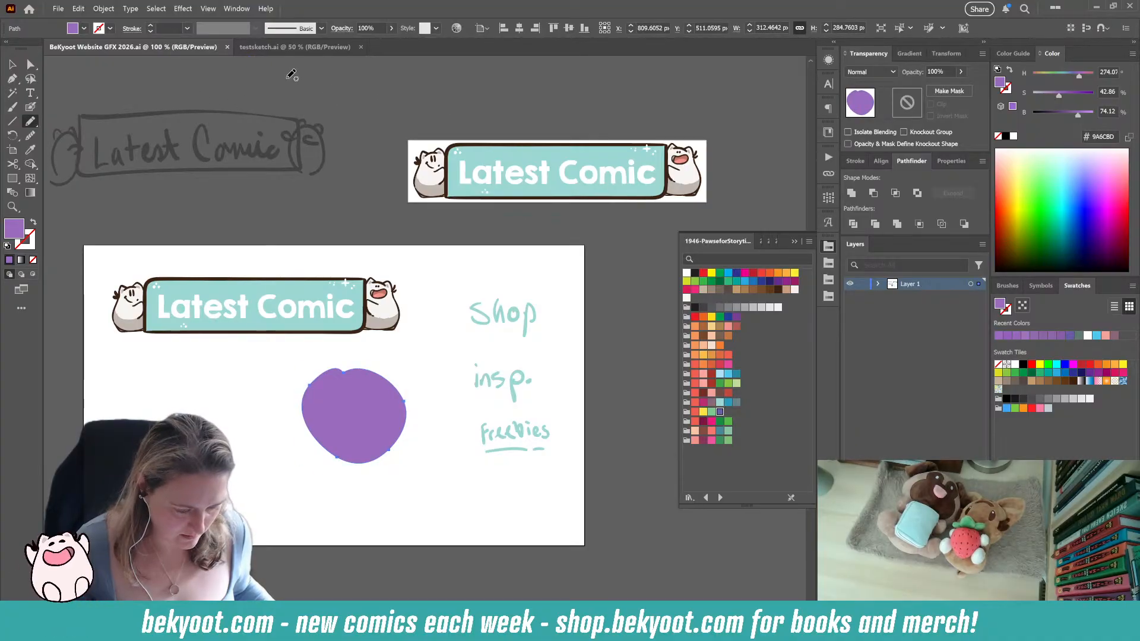
click(279, 52)
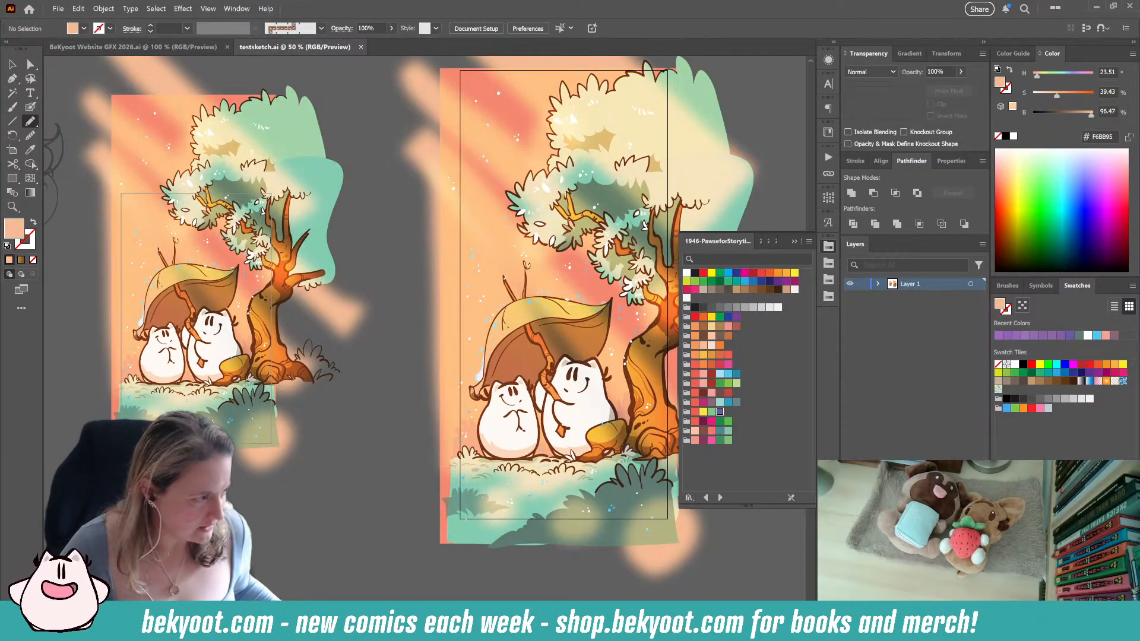